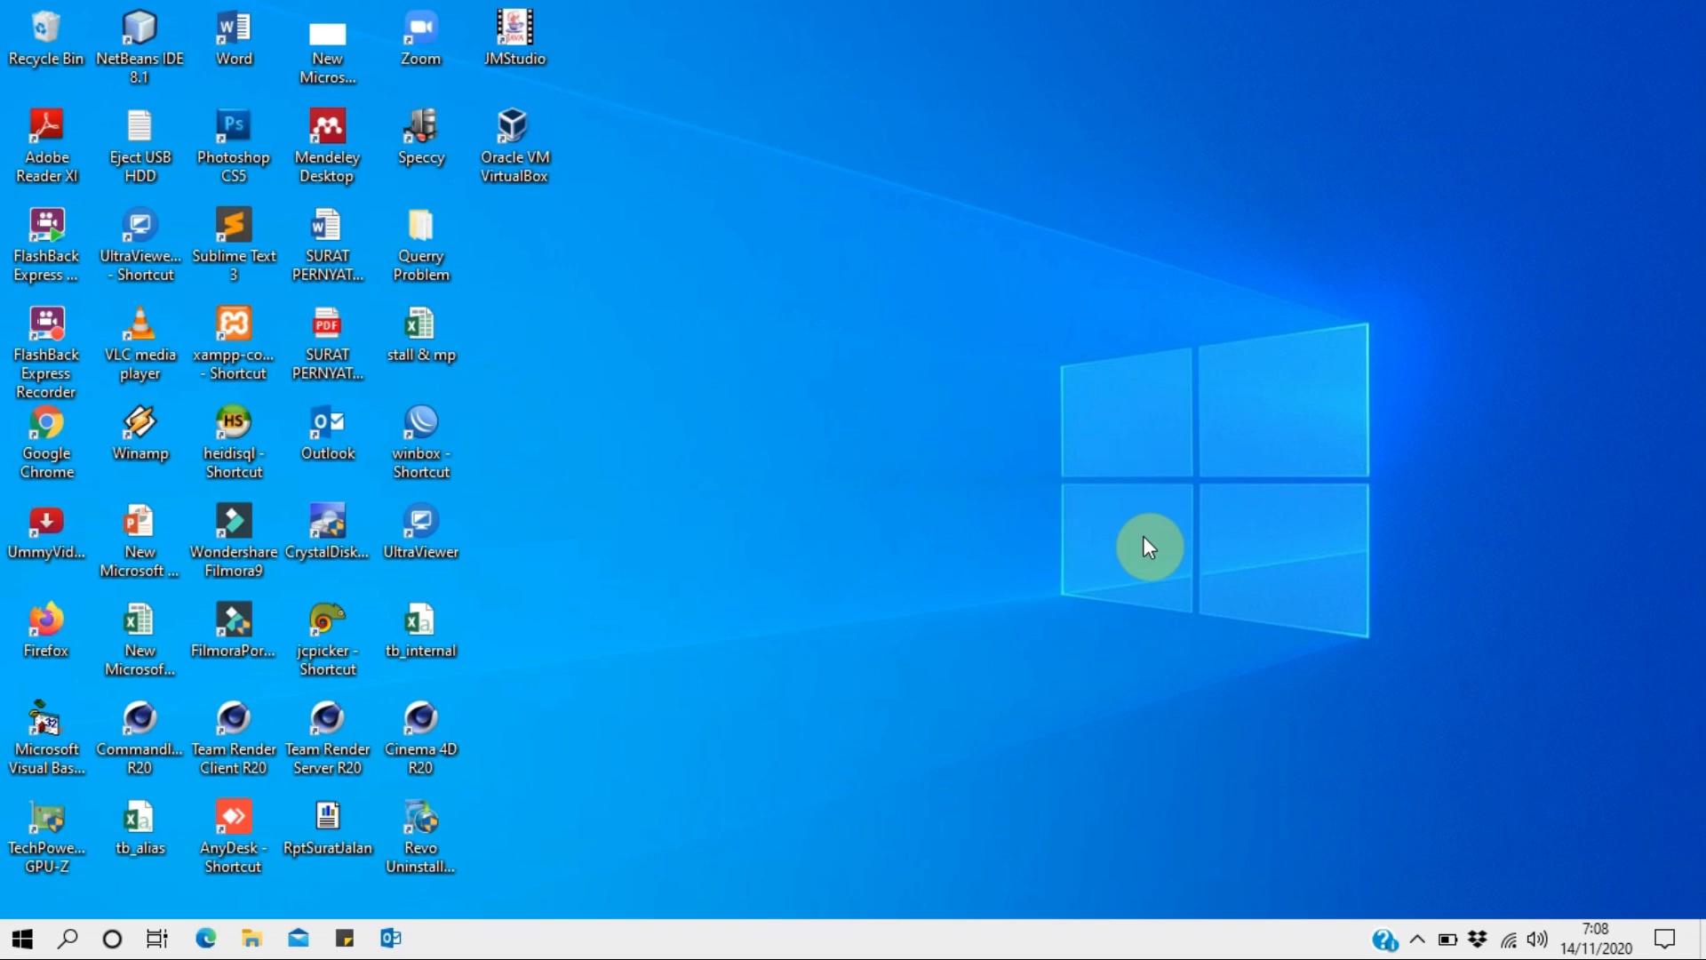
Launch Word with a blank document and set the ribbon to Auto-hide Ribbon, briefly revealing and re-hiding it.
double_click(235, 59)
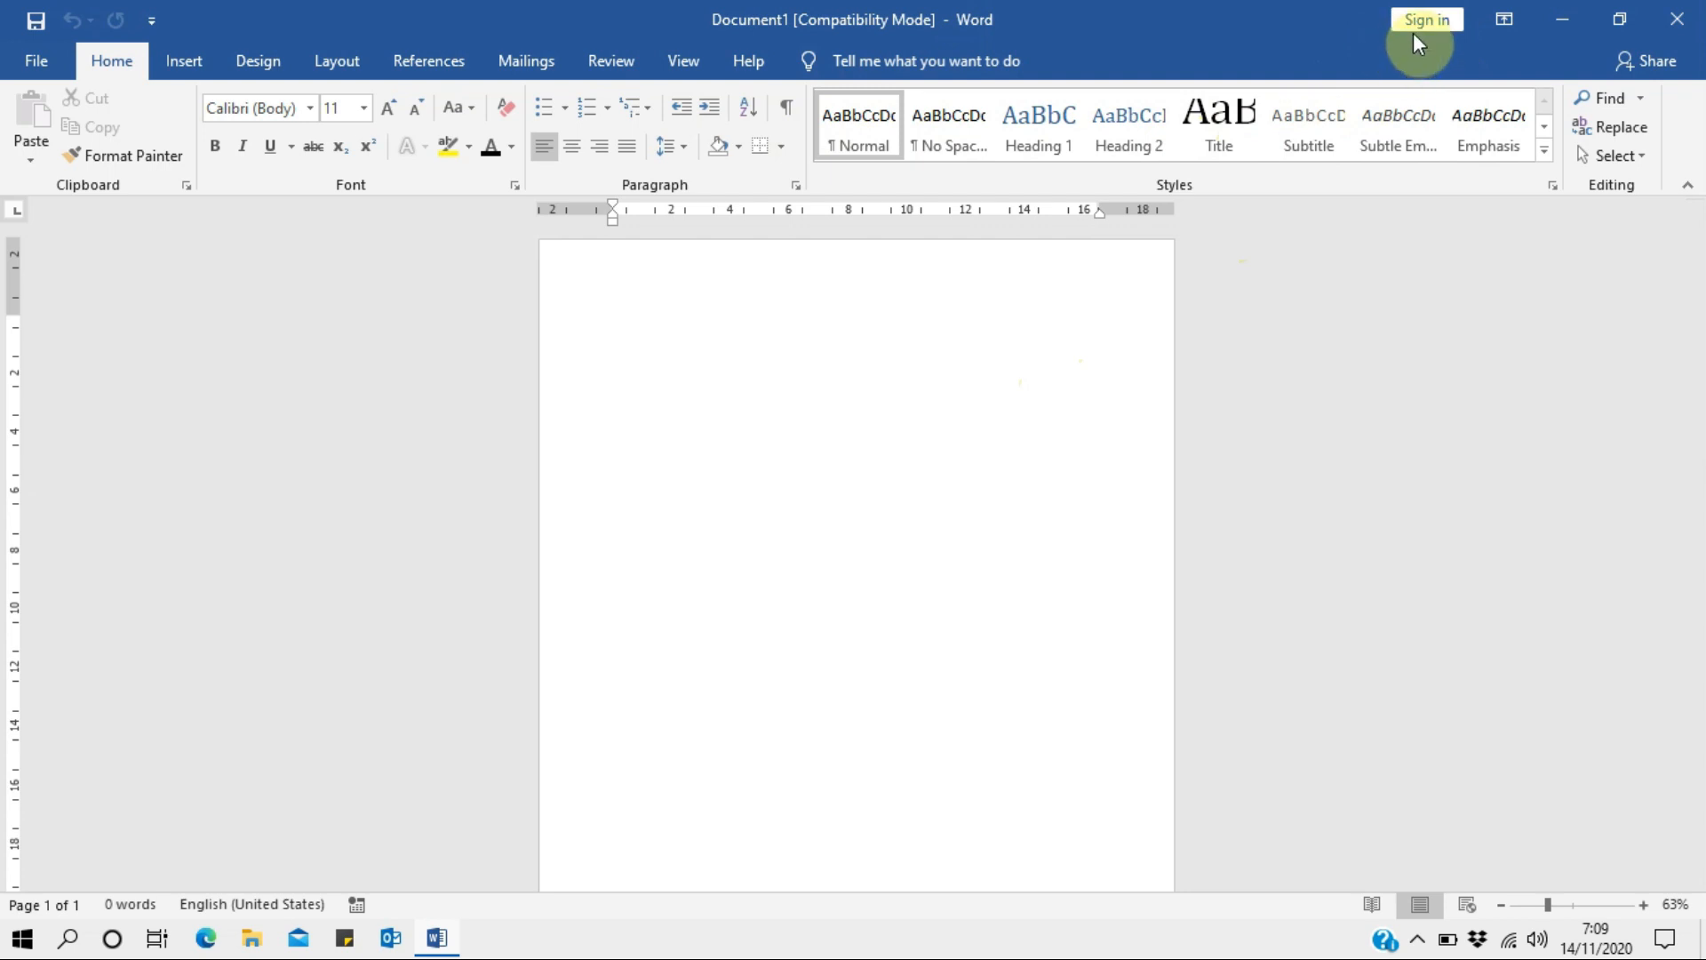
click(1500, 25)
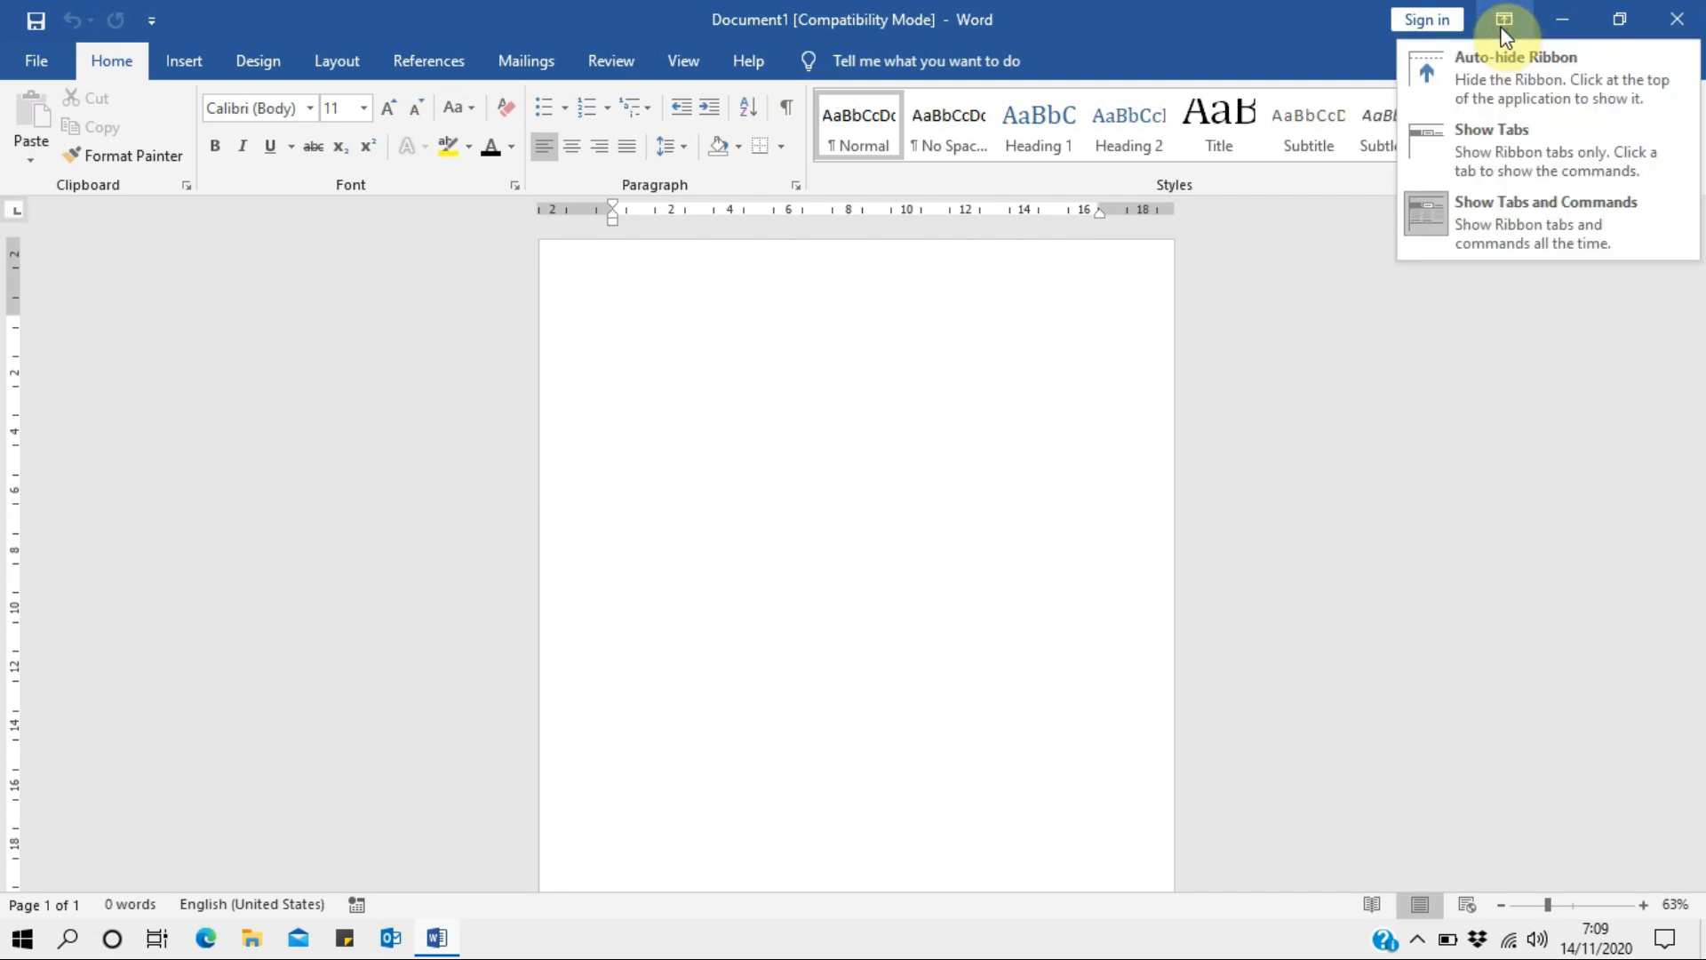
click(1521, 89)
mouse_move(217, 8)
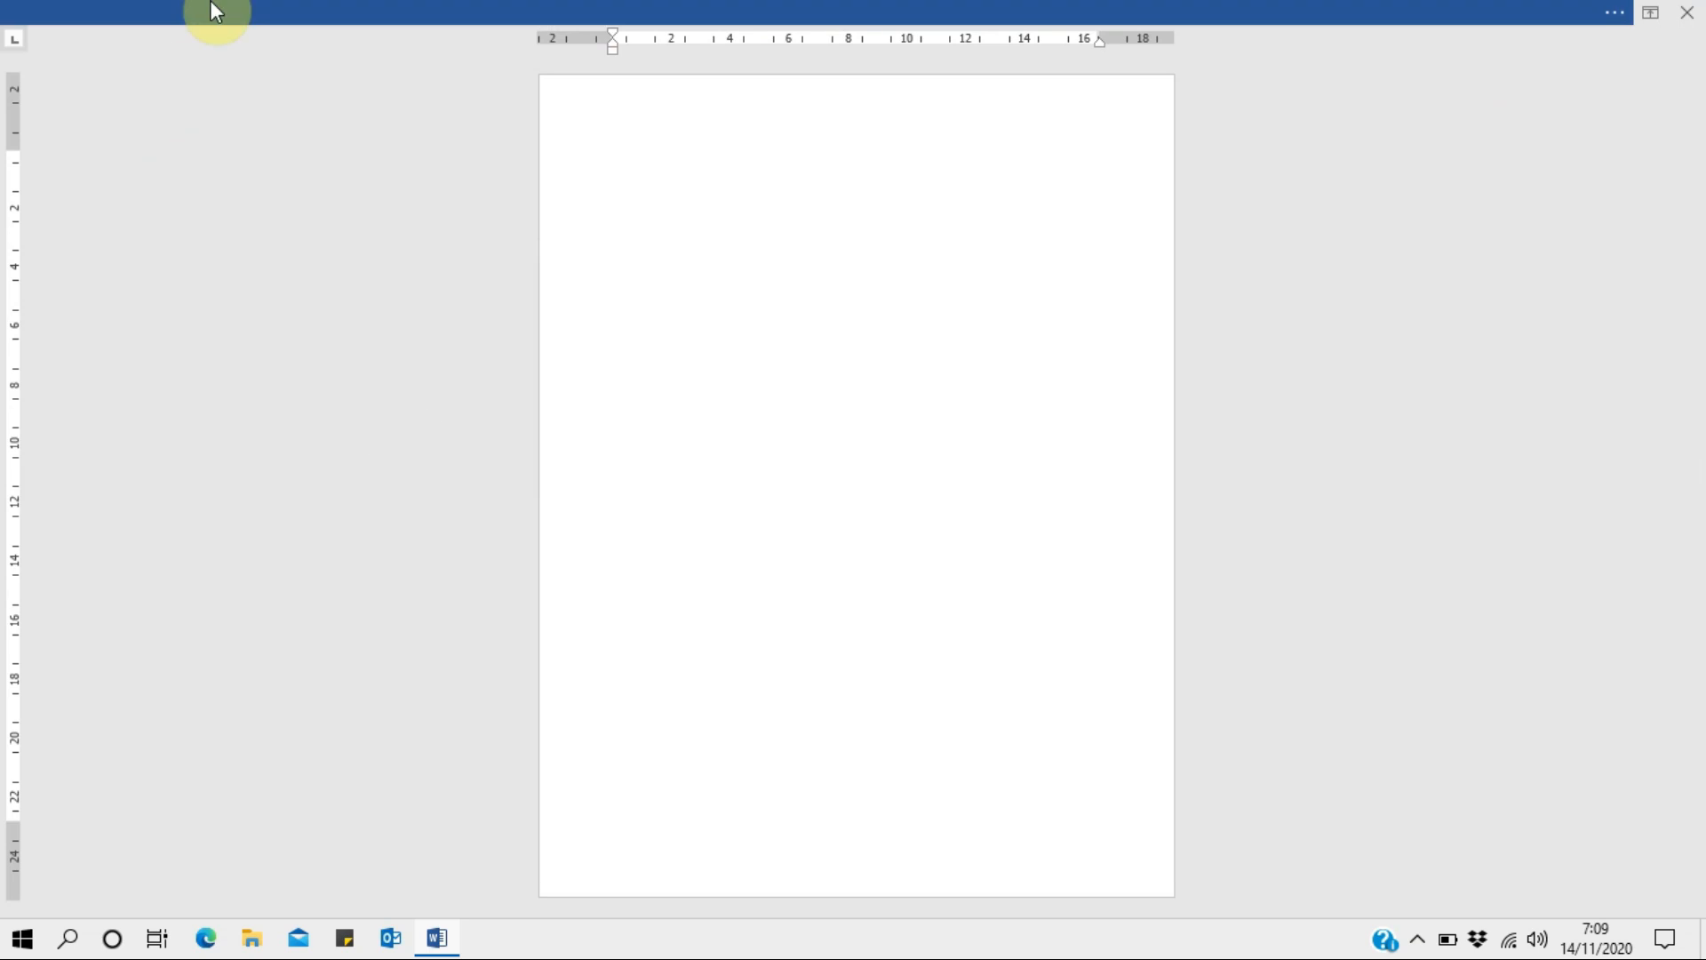
click(1612, 13)
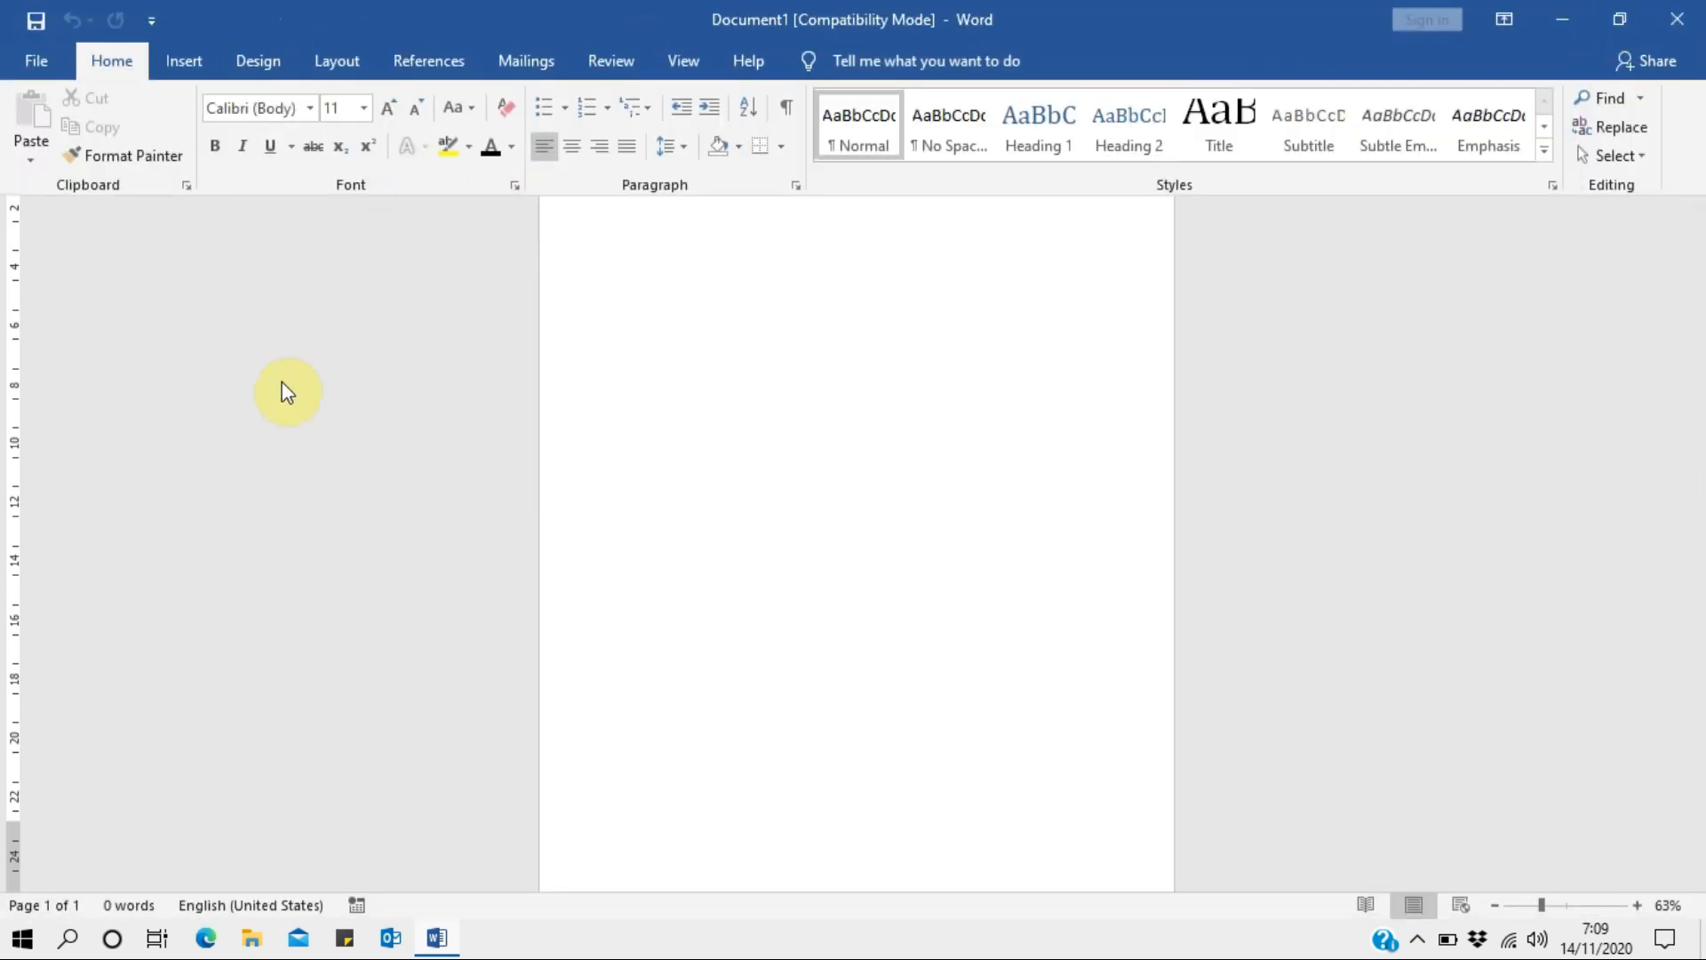
click(1470, 538)
mouse_move(258, 10)
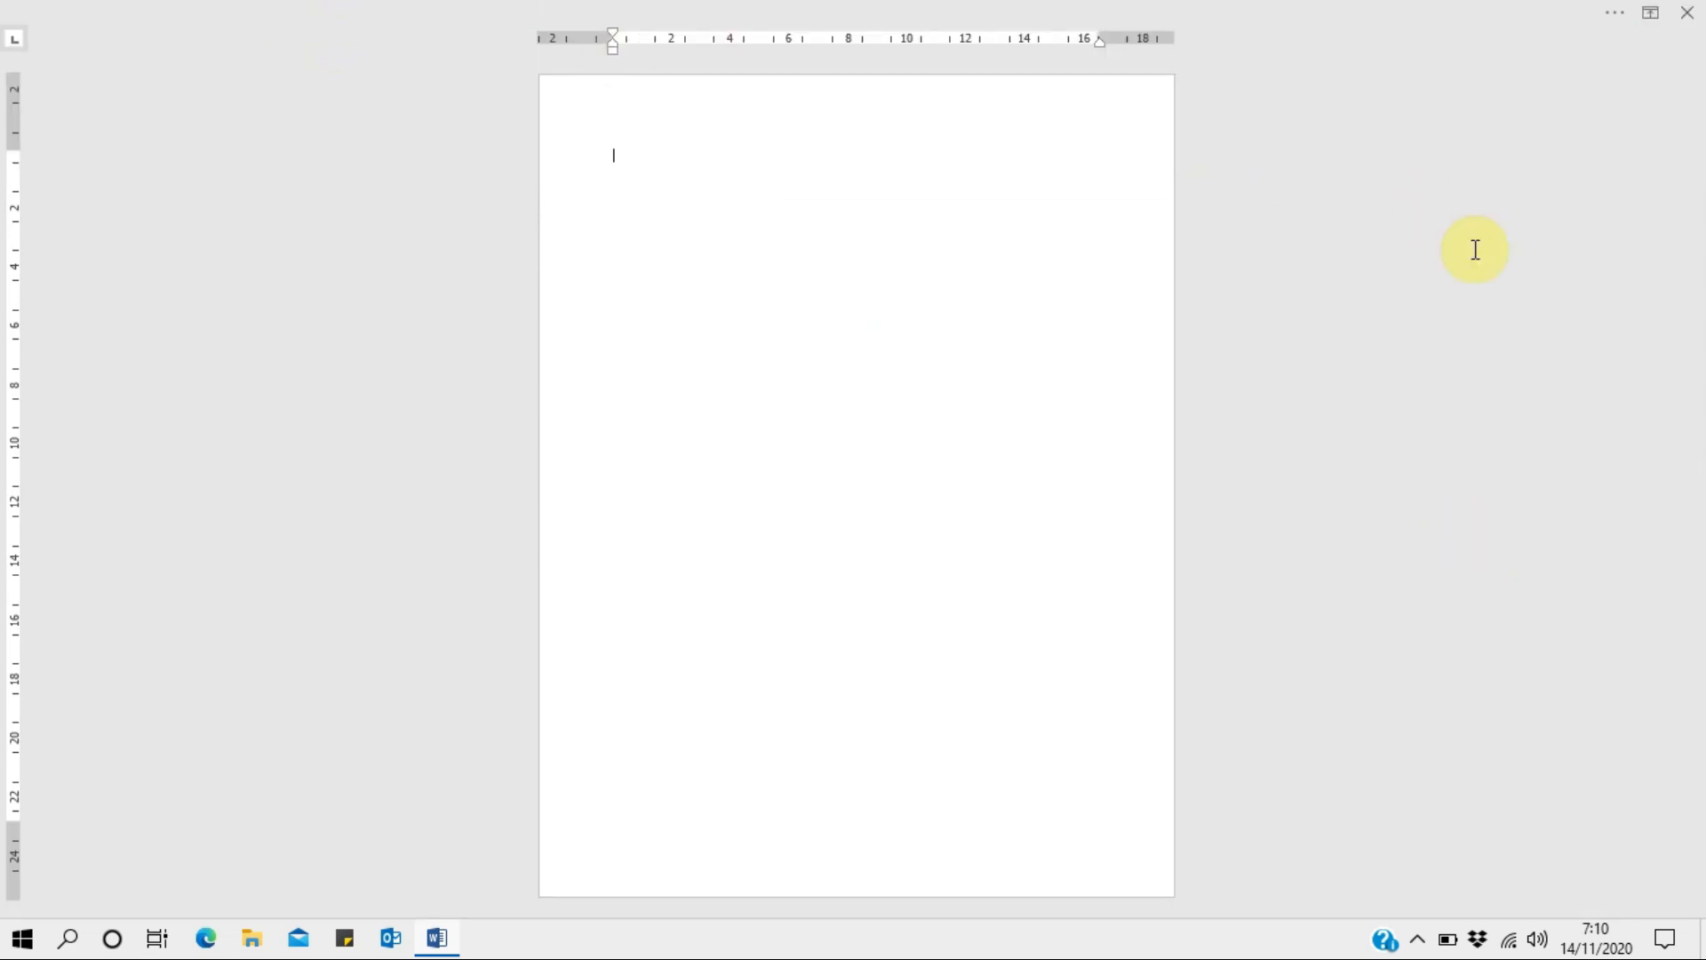
Switch the ribbon to Show Tabs and temporarily expand the Home commands.
click(1644, 12)
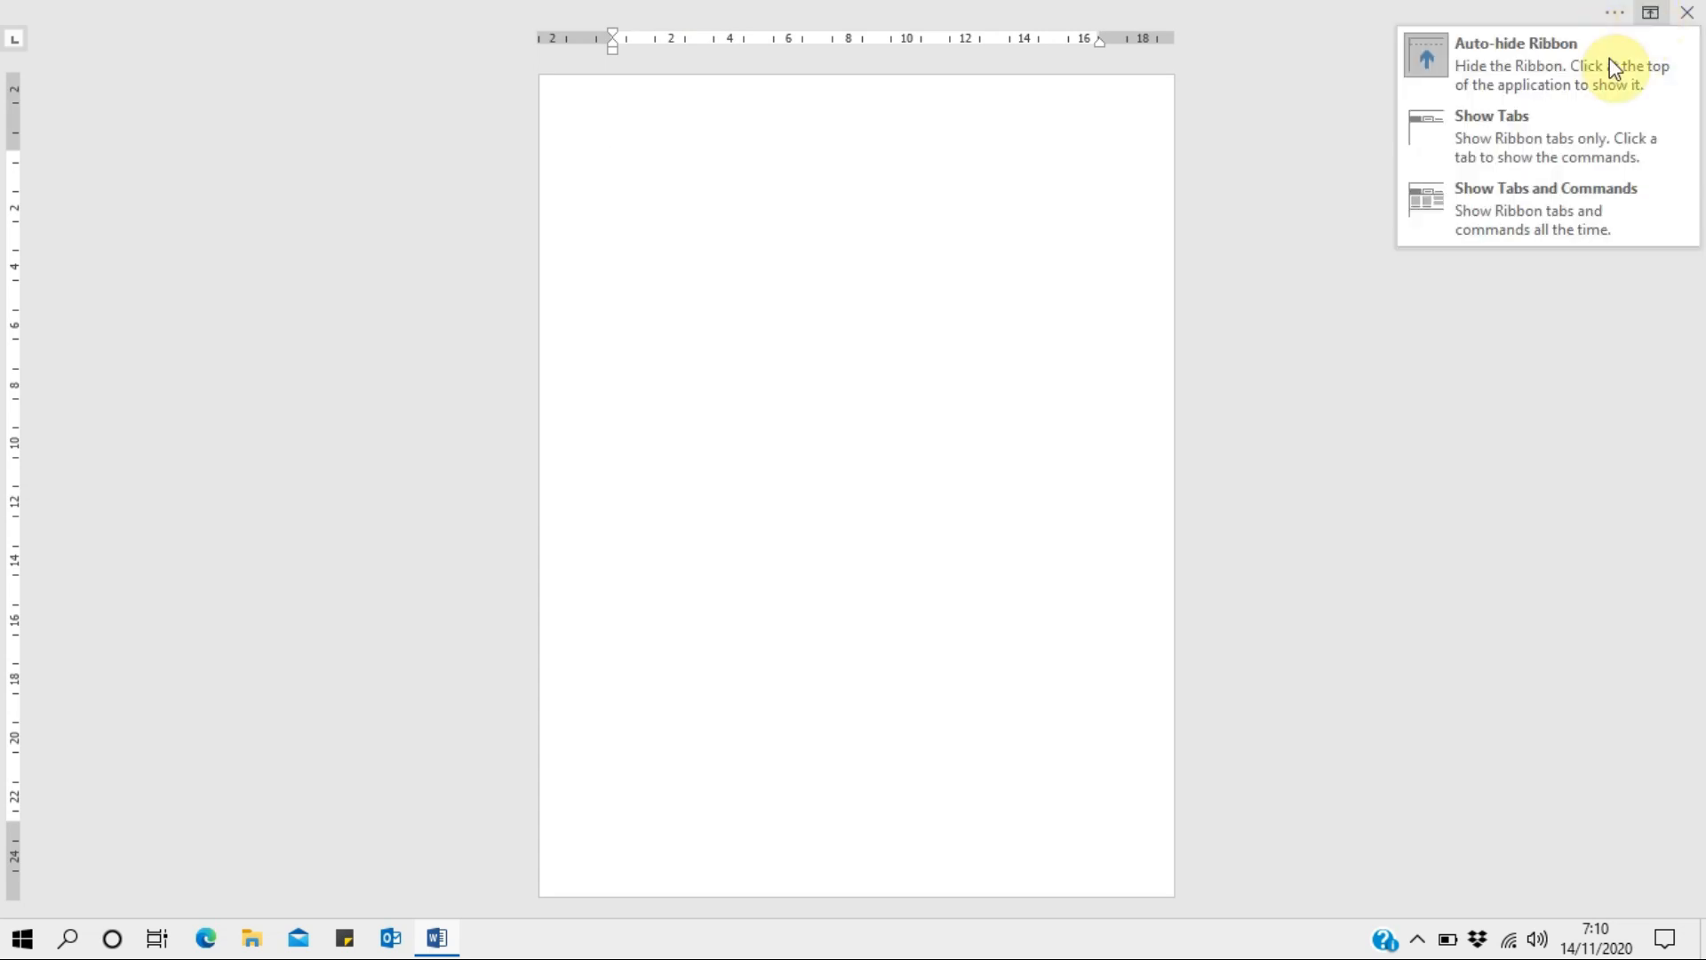
click(1550, 160)
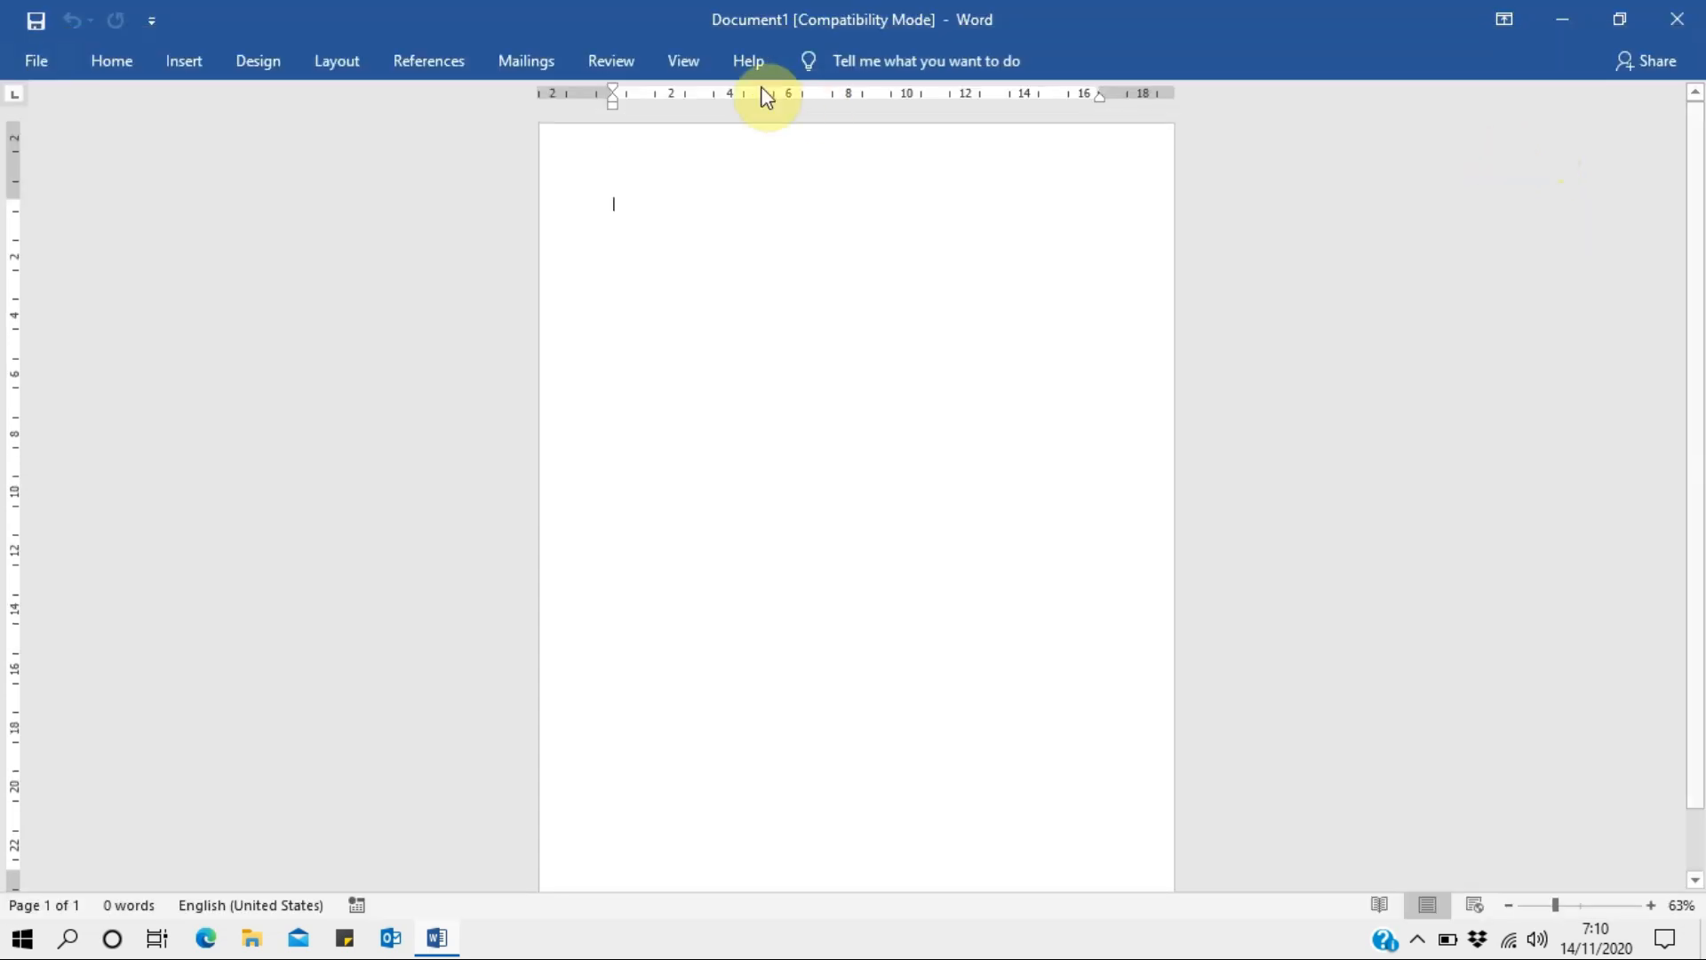
click(127, 71)
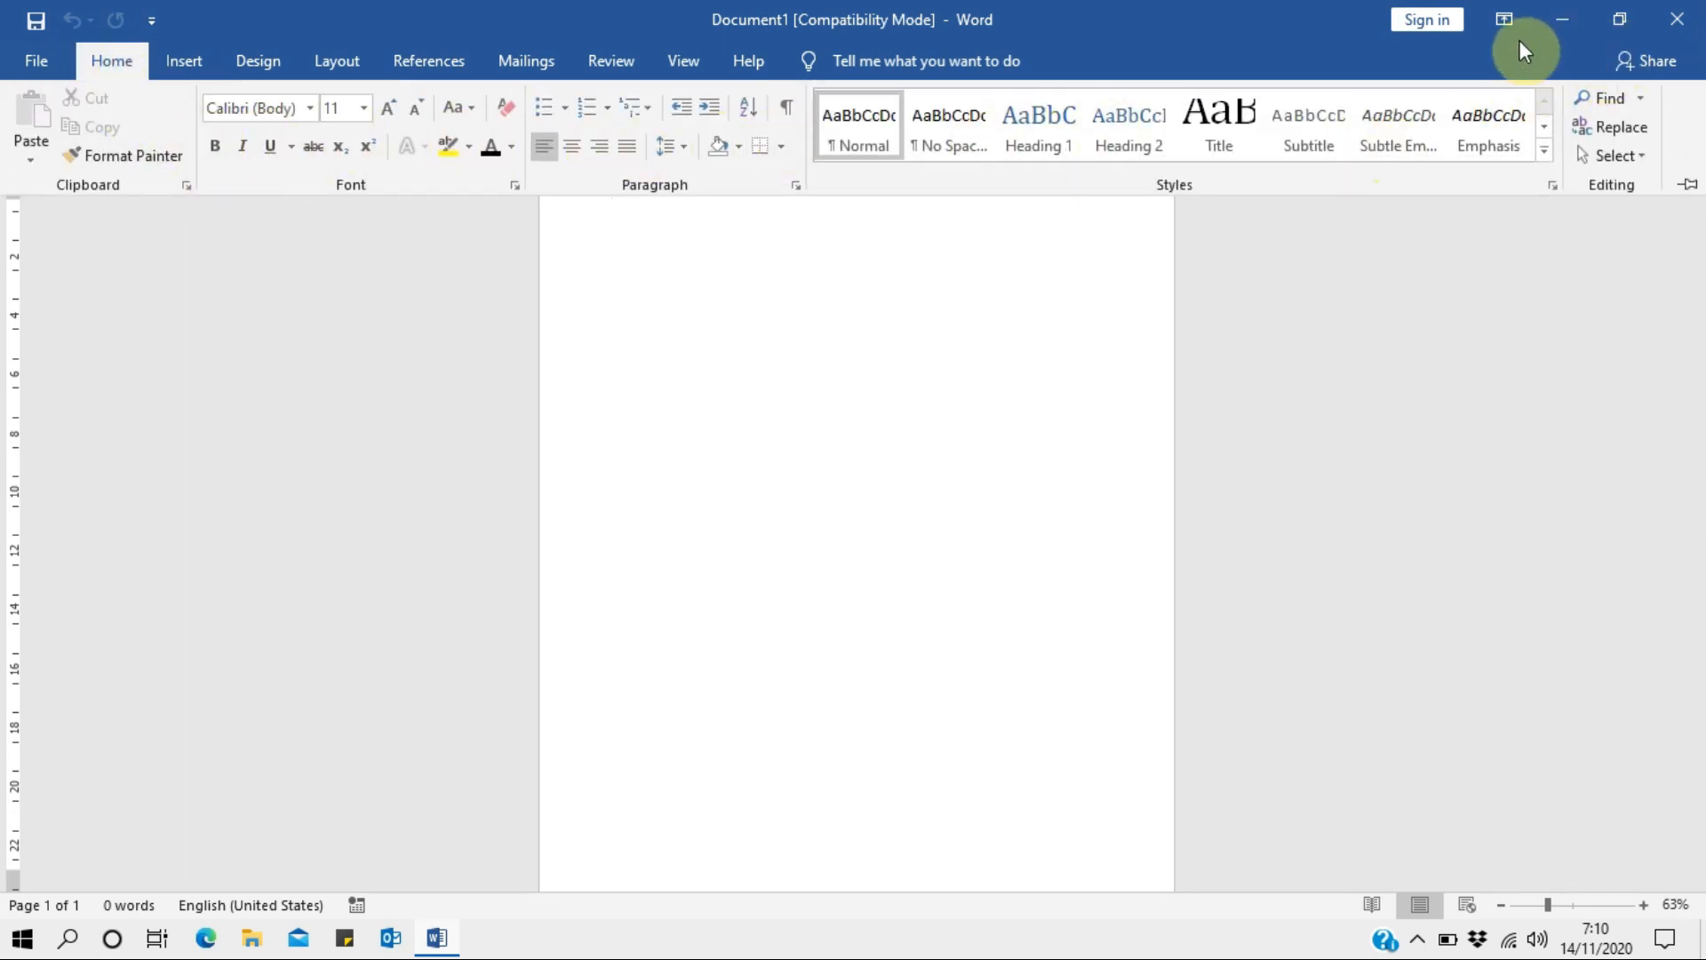
Set the ribbon back to Show Tabs and Commands and display the Insert and Design commands.
click(1505, 22)
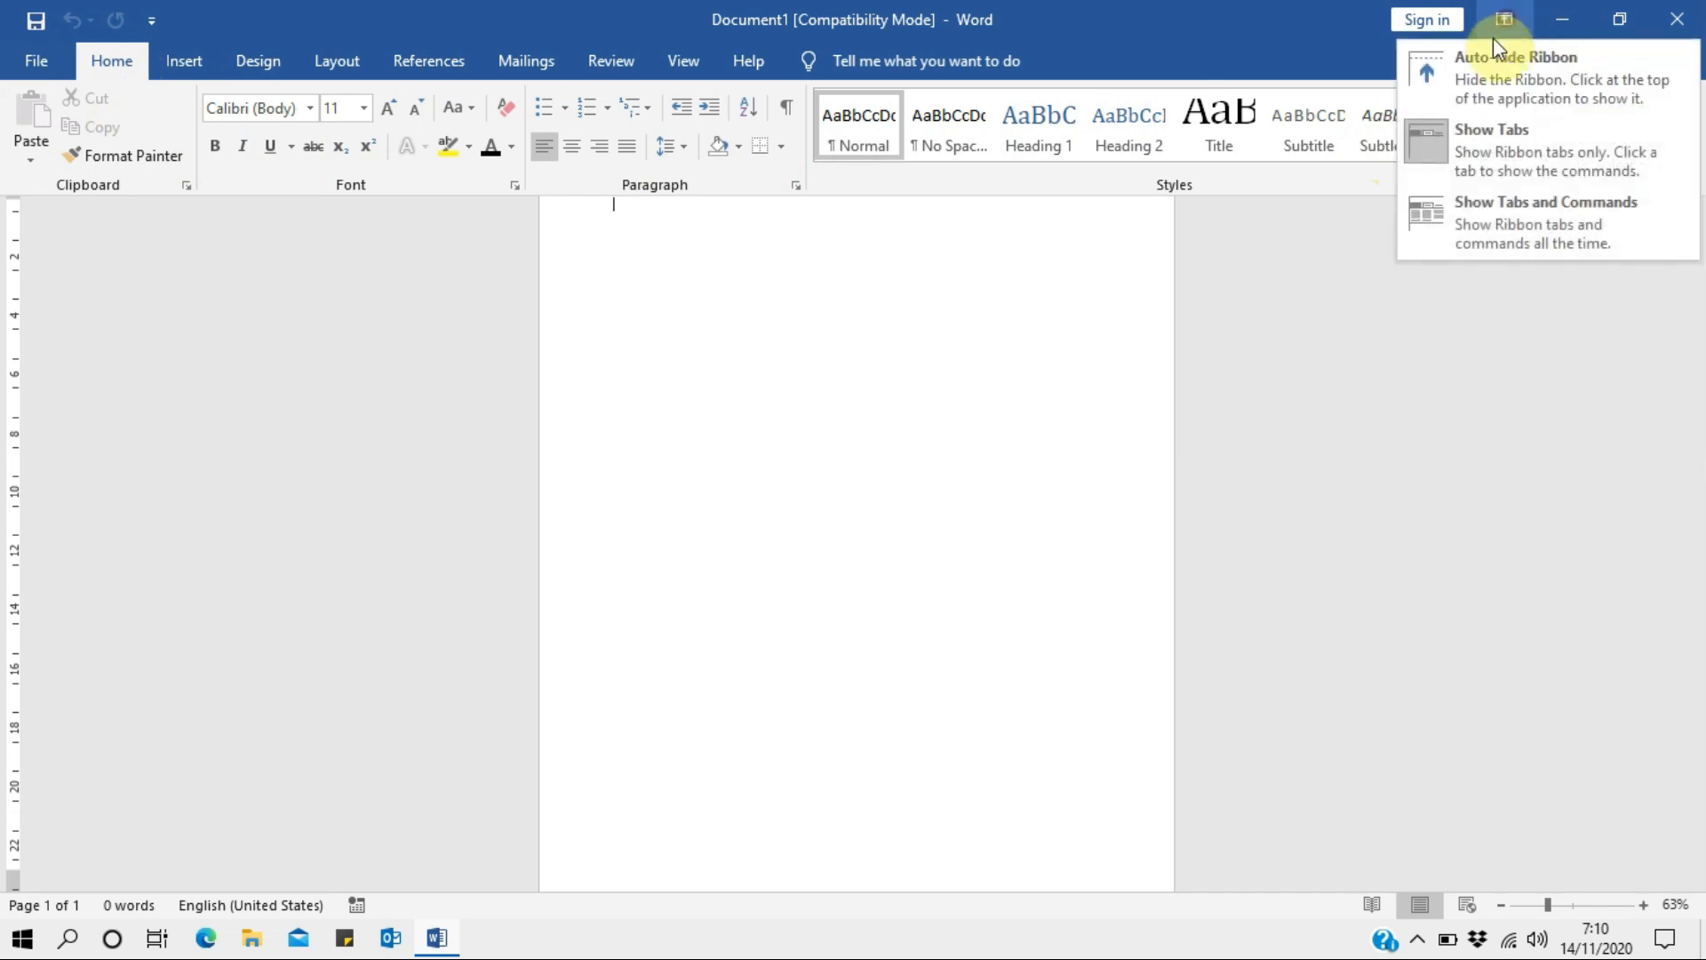
click(1501, 232)
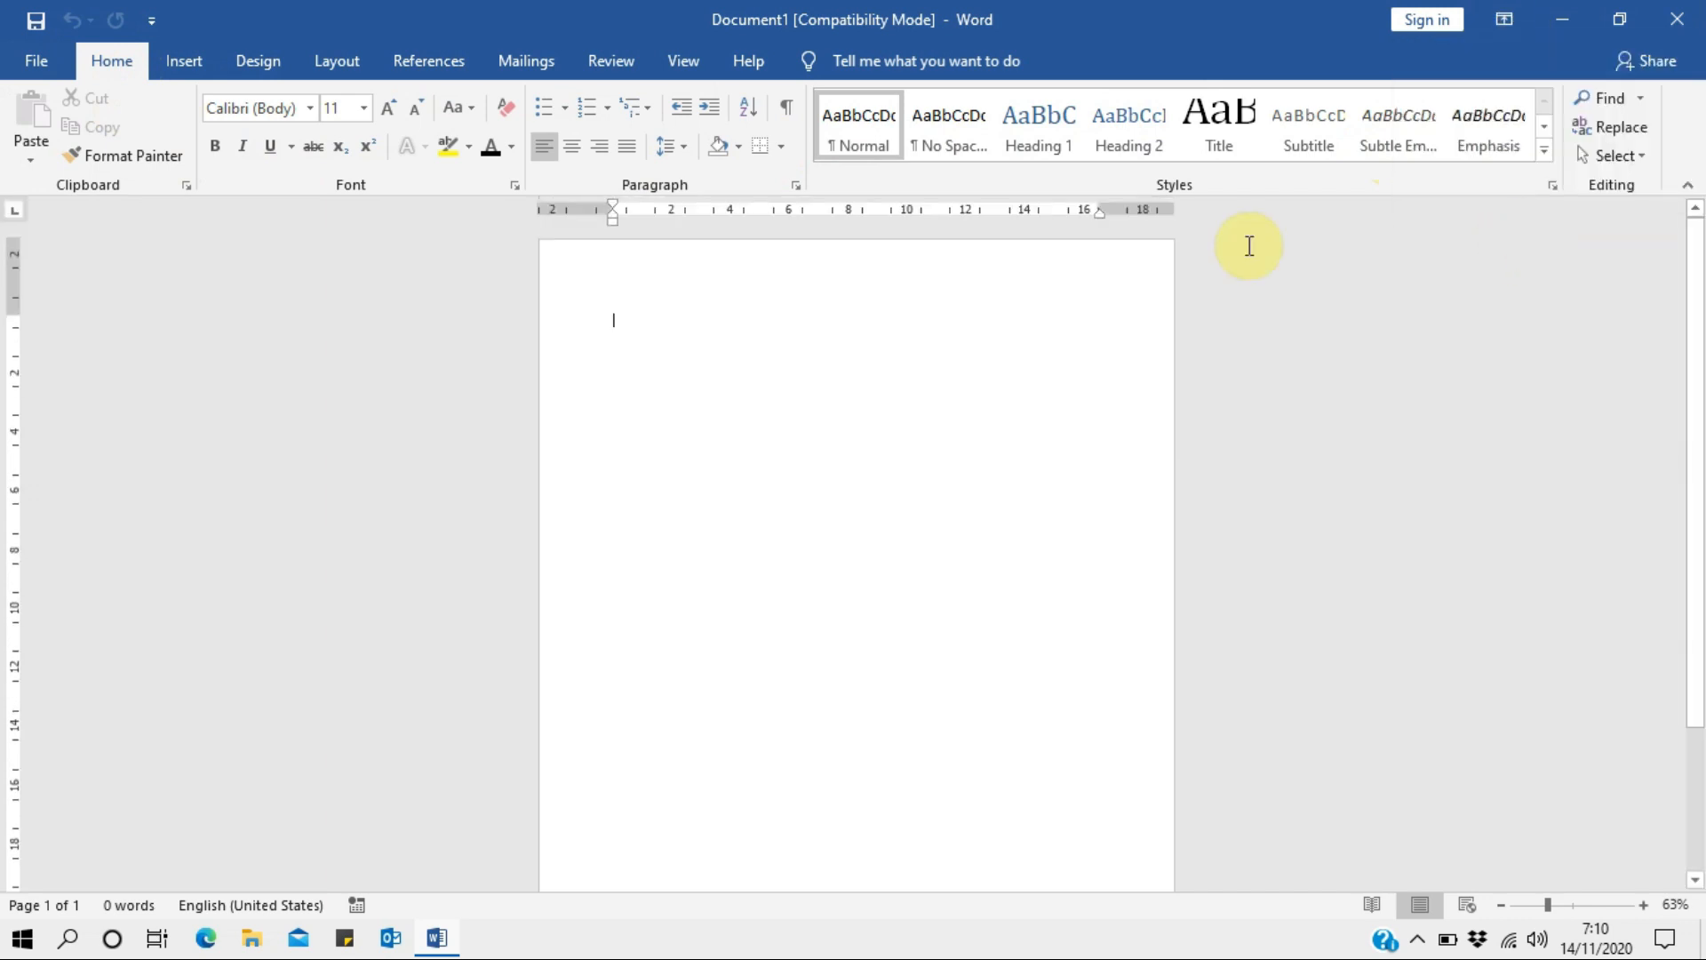
click(185, 63)
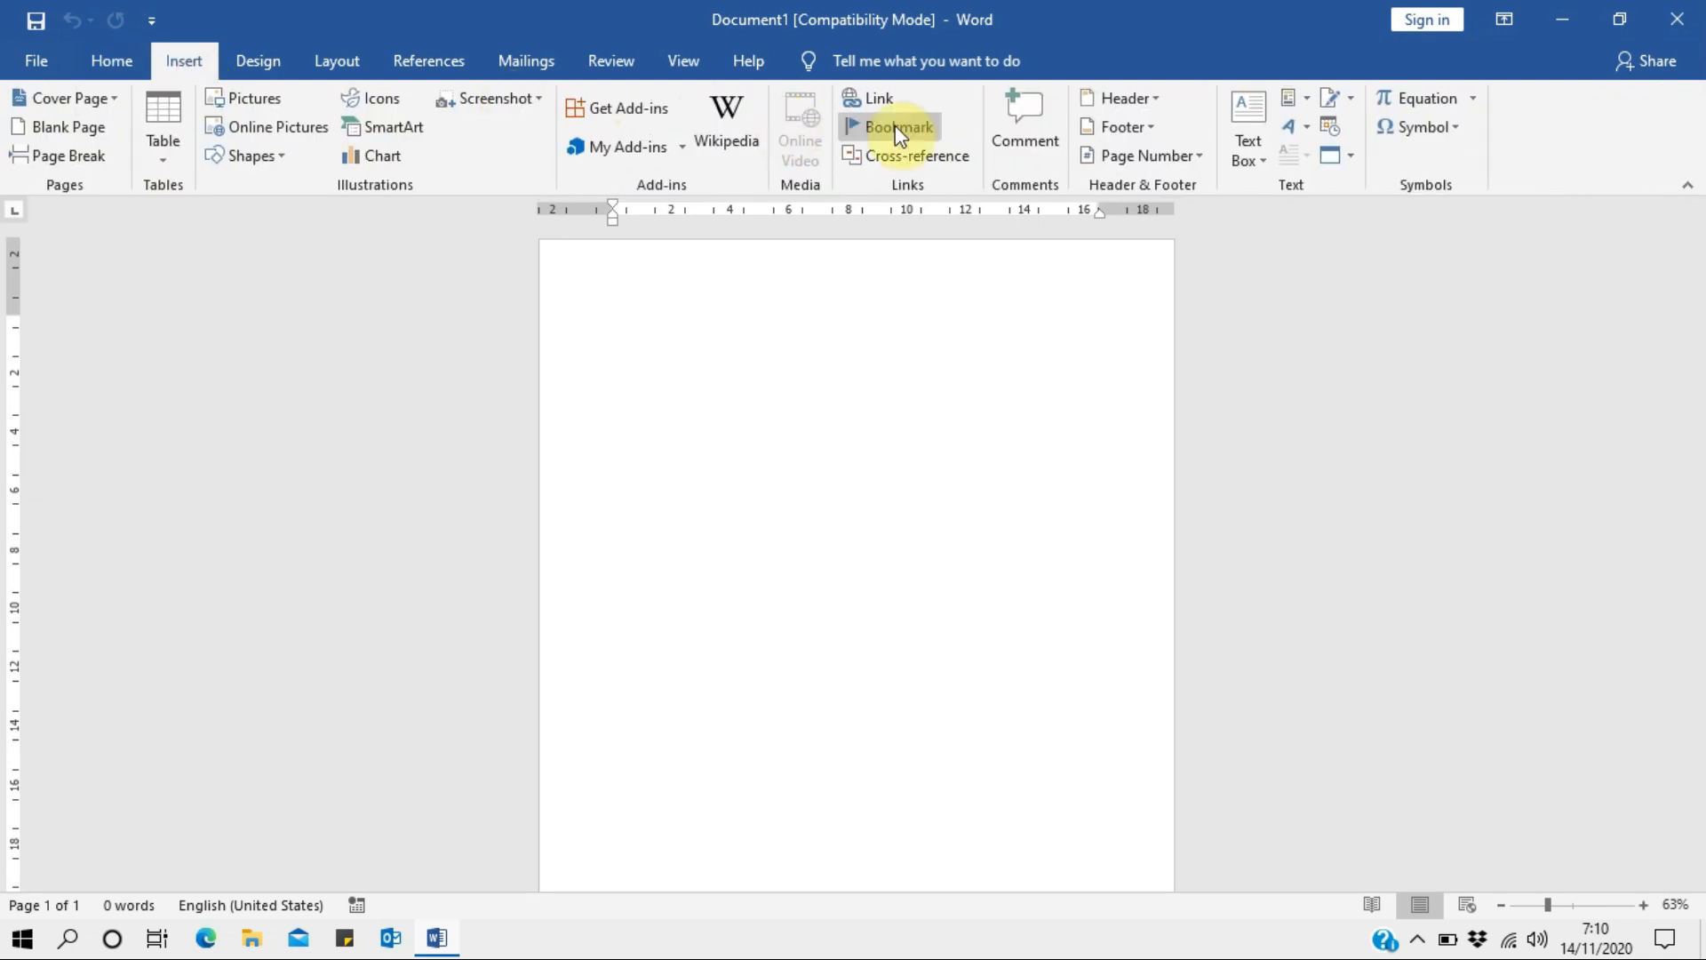
click(266, 59)
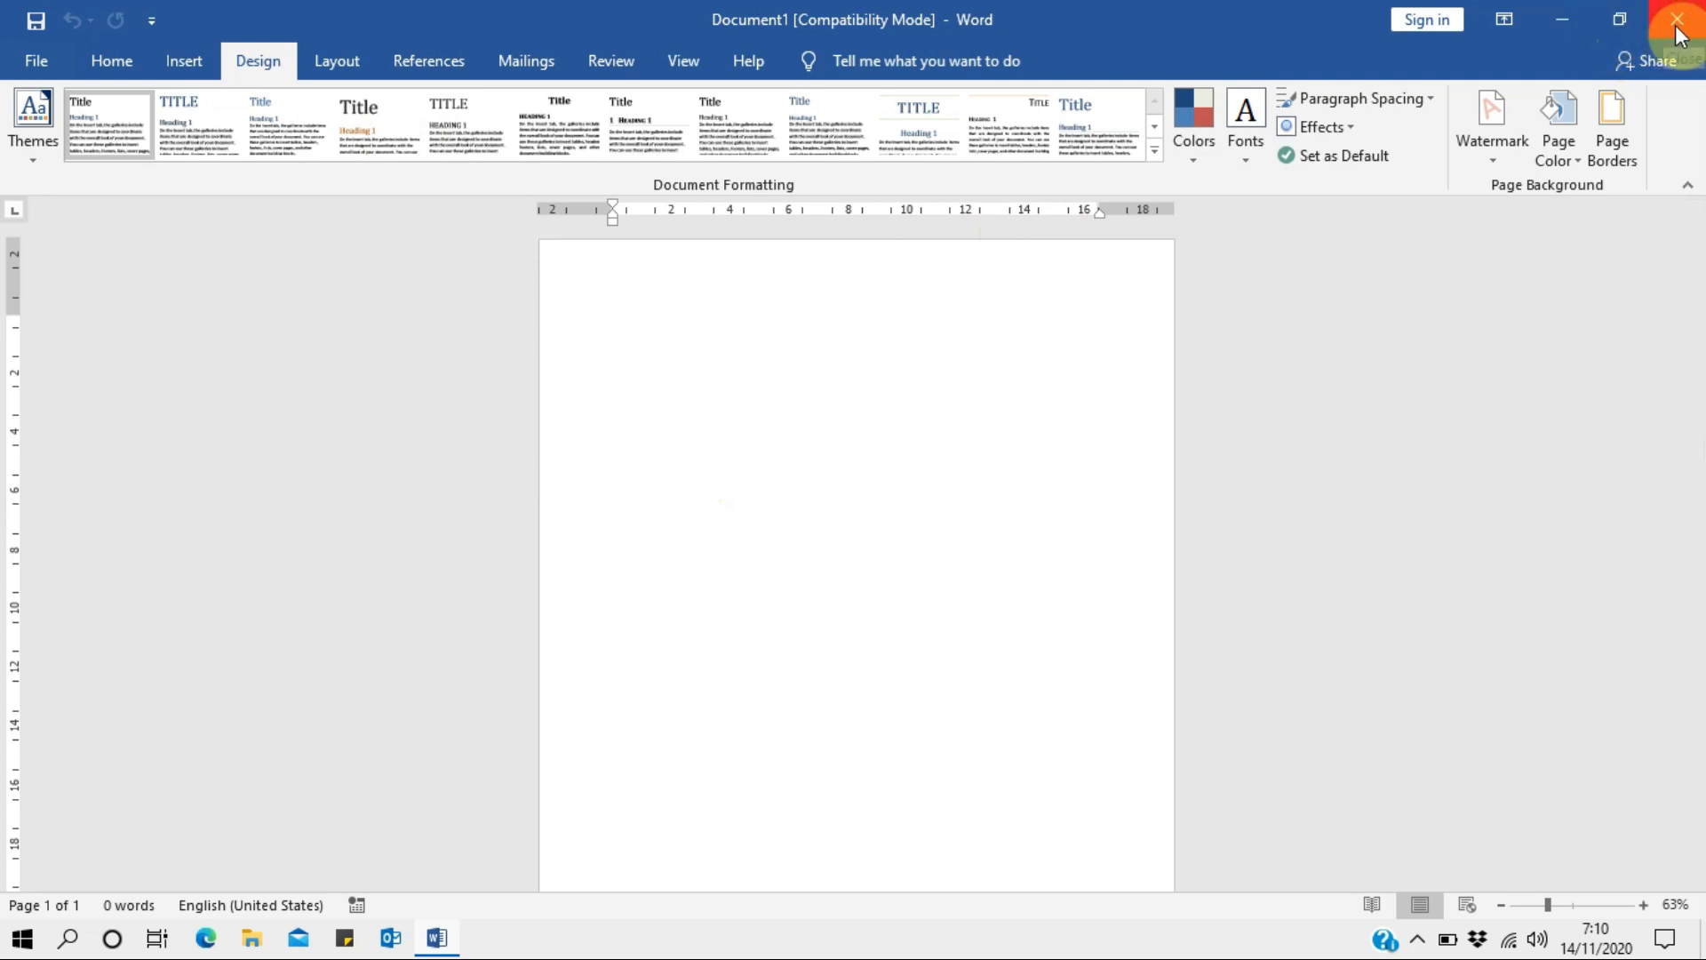
Minimize and reopen the document window, and toggle it between its reduced size and maximized.
click(1561, 20)
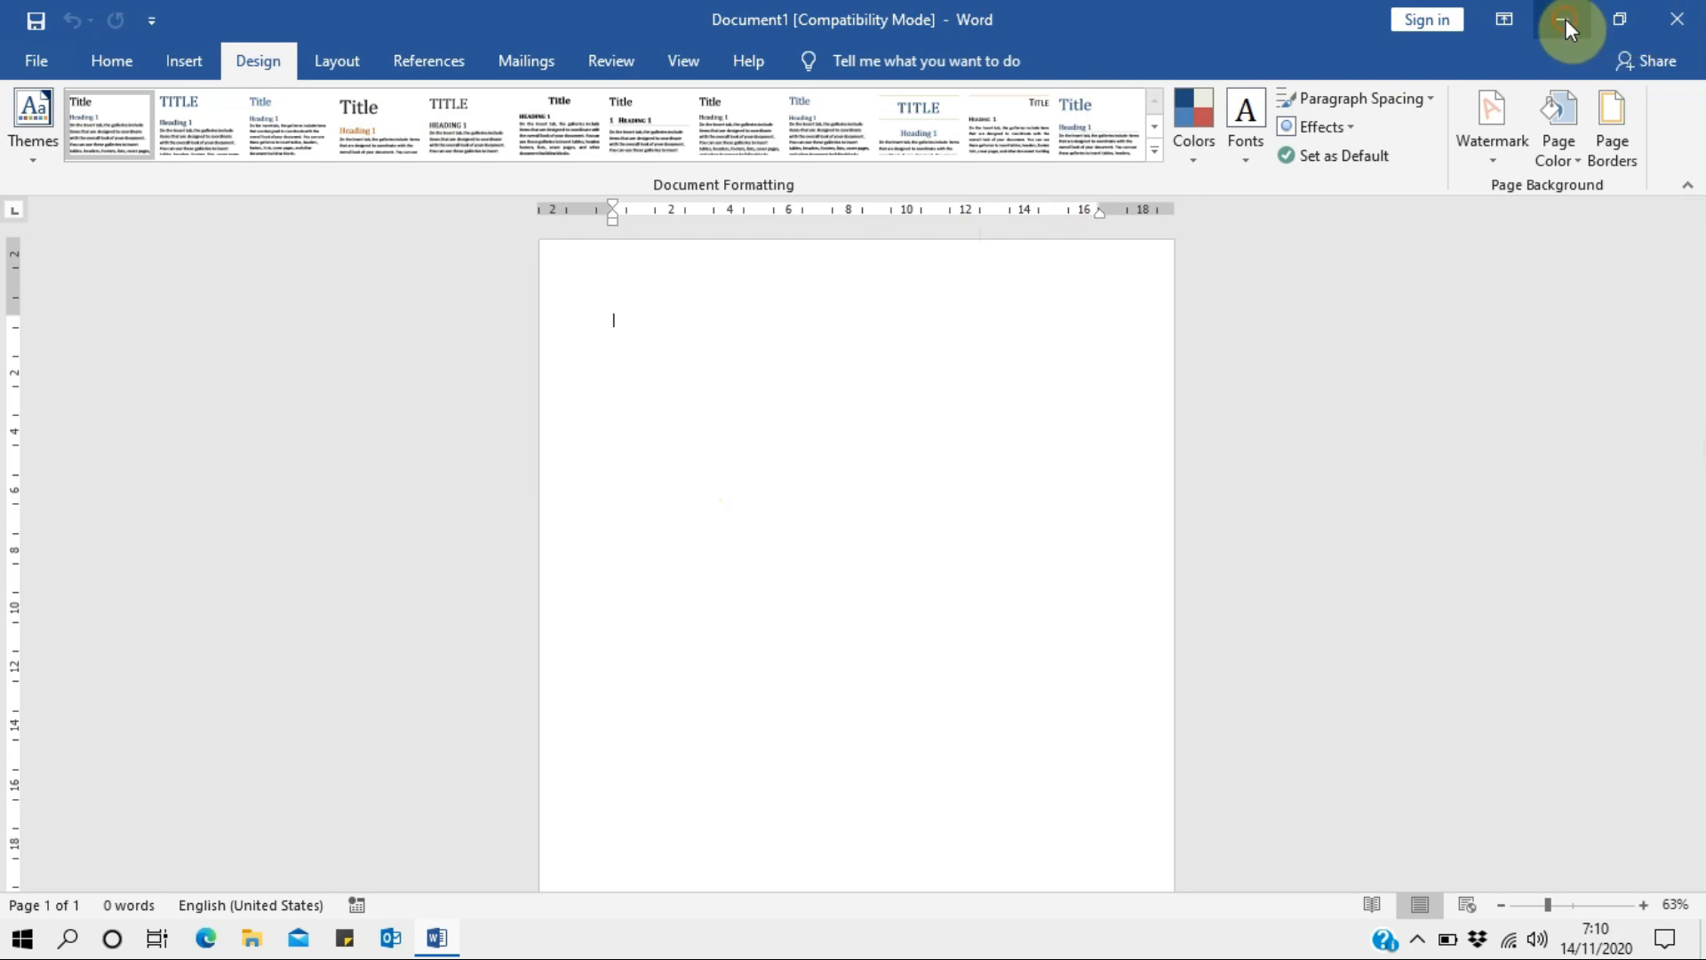
mouse_move(432, 949)
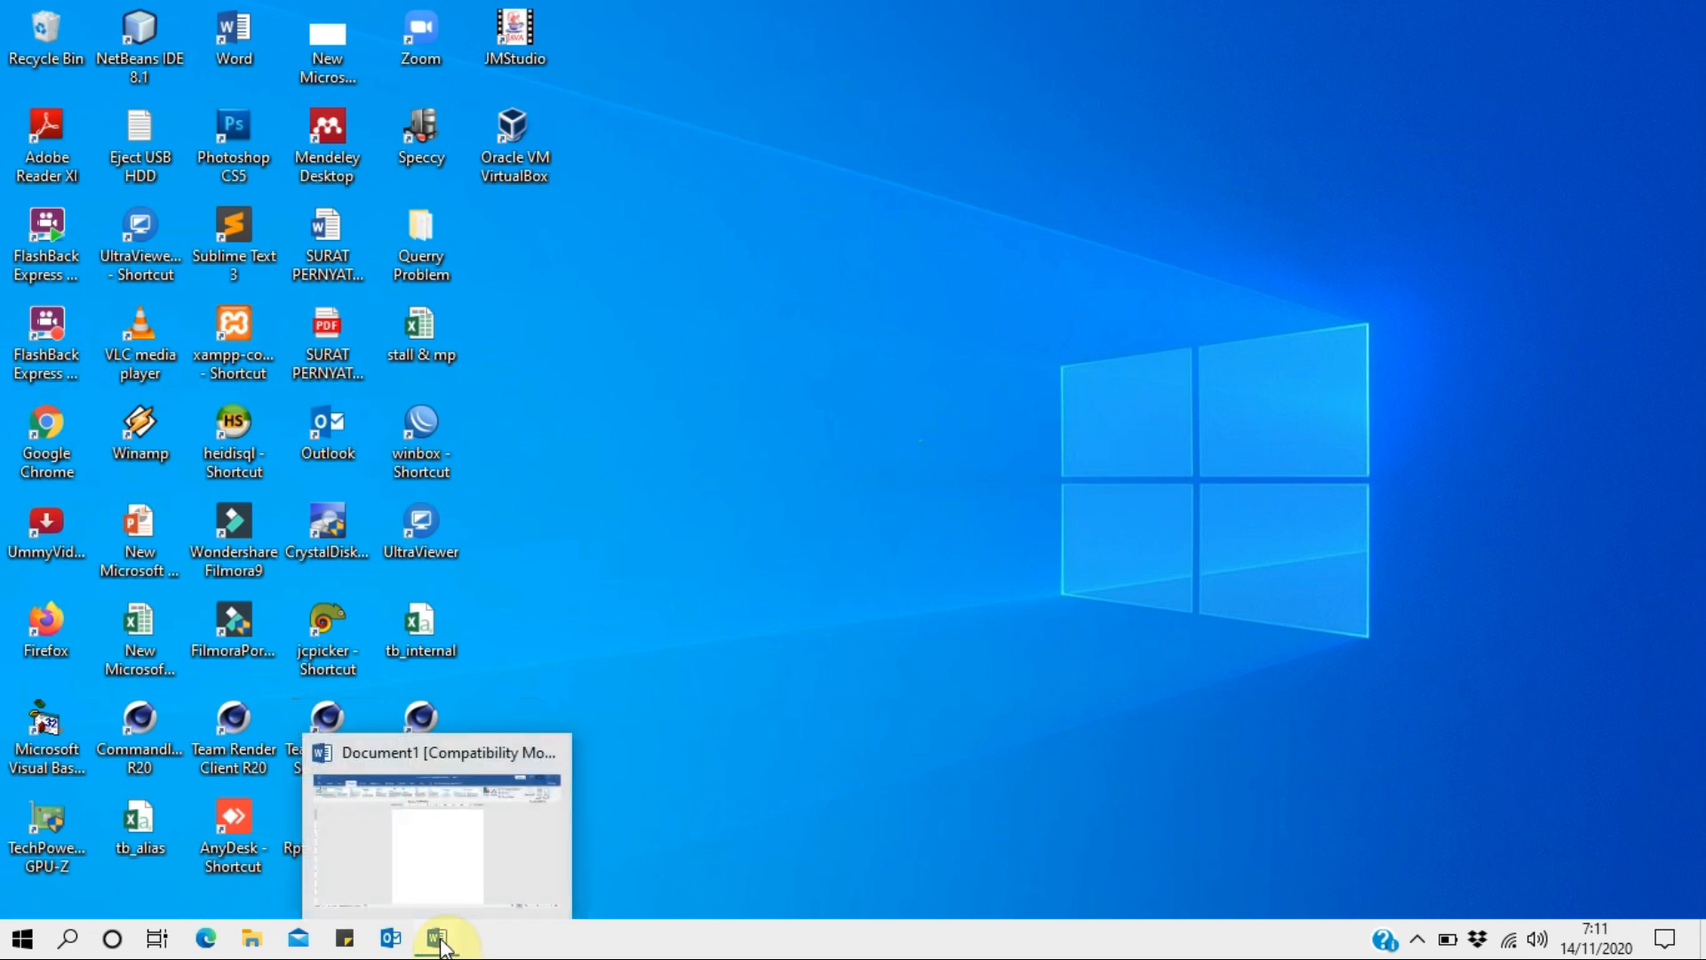
click(448, 860)
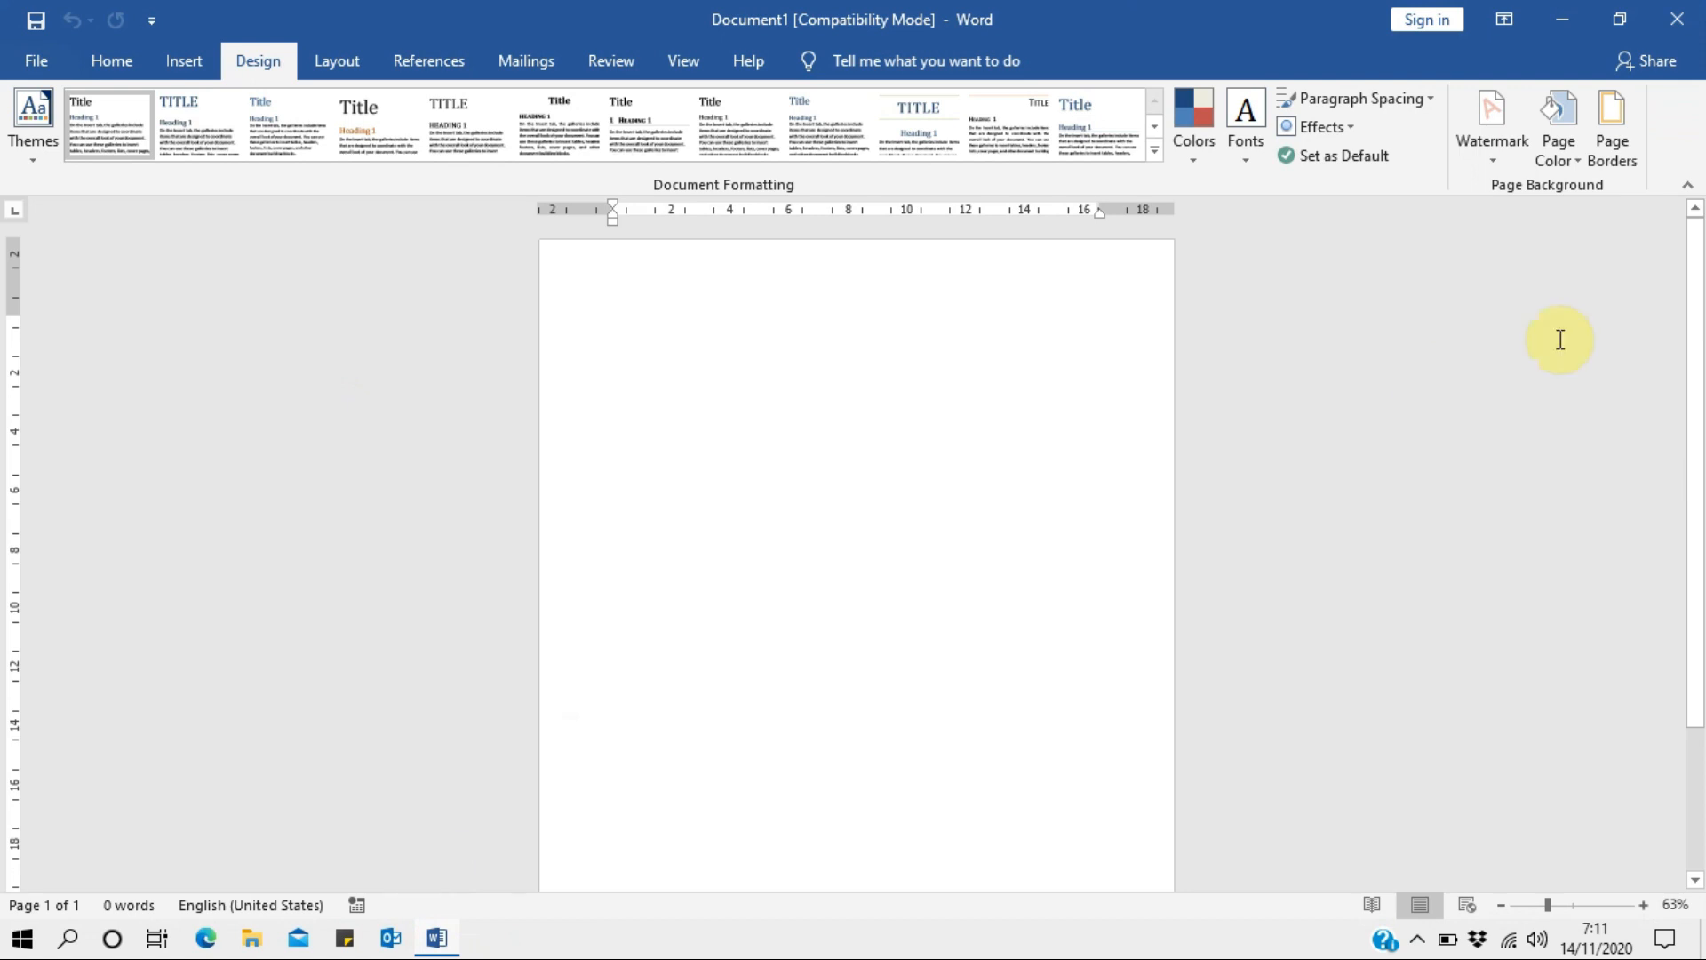
click(1623, 23)
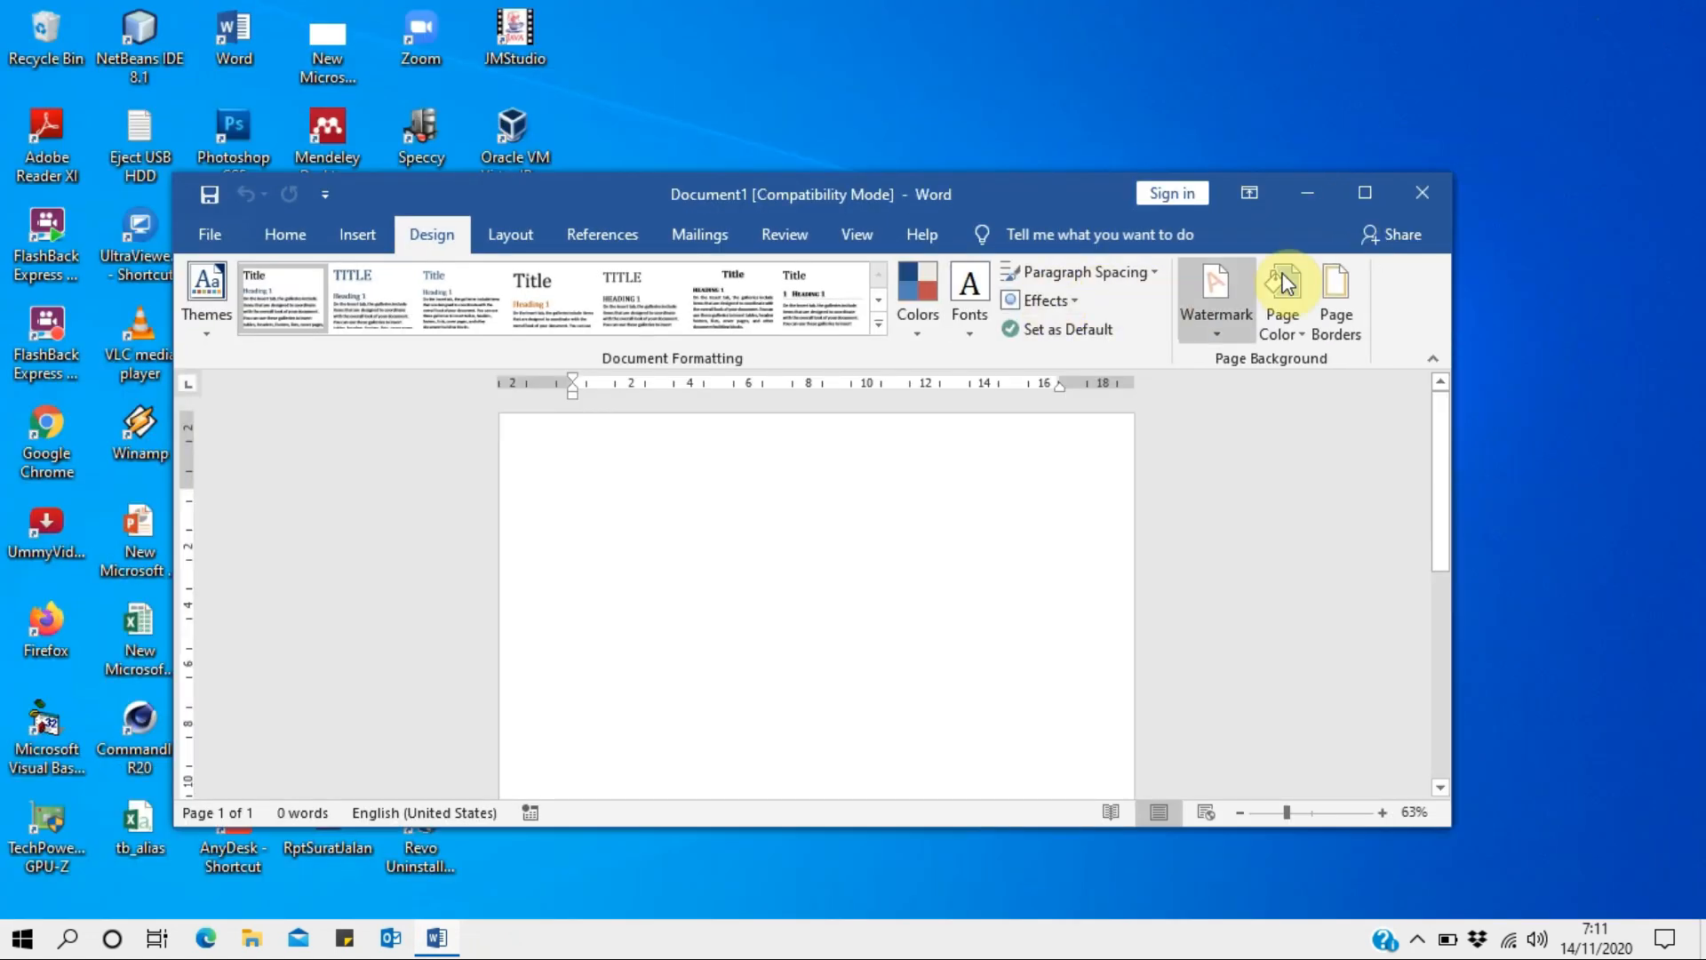
click(1363, 194)
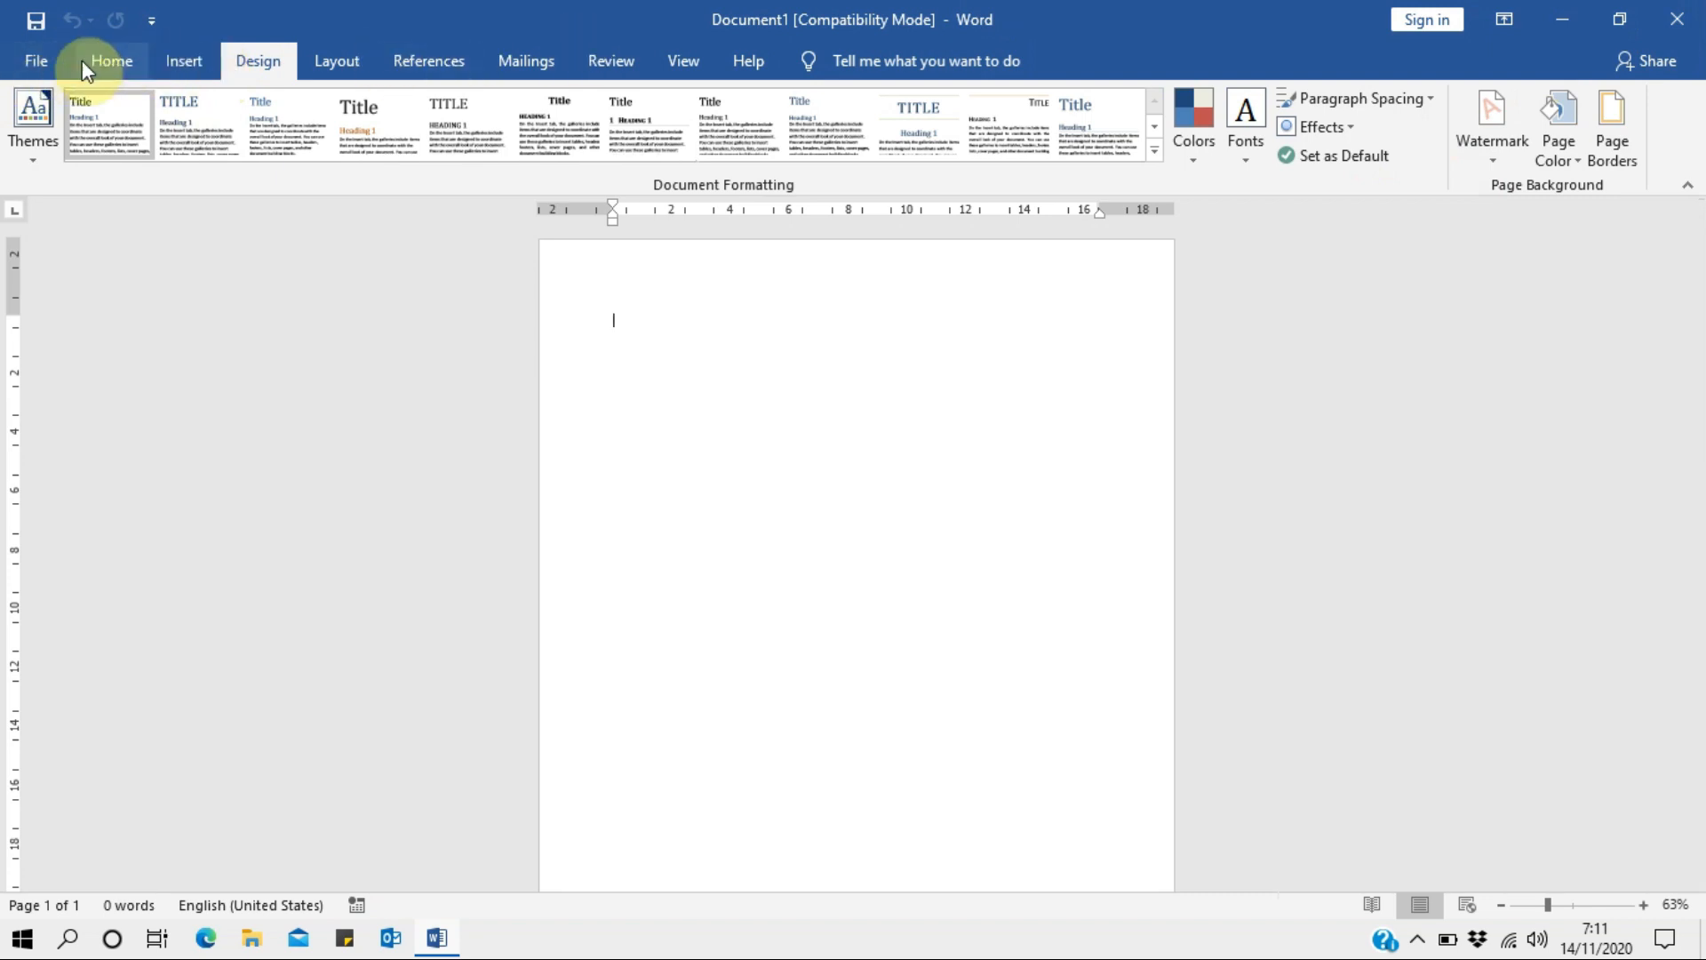
Look at the backstage's Open page with the recent documents and return to the document.
click(25, 58)
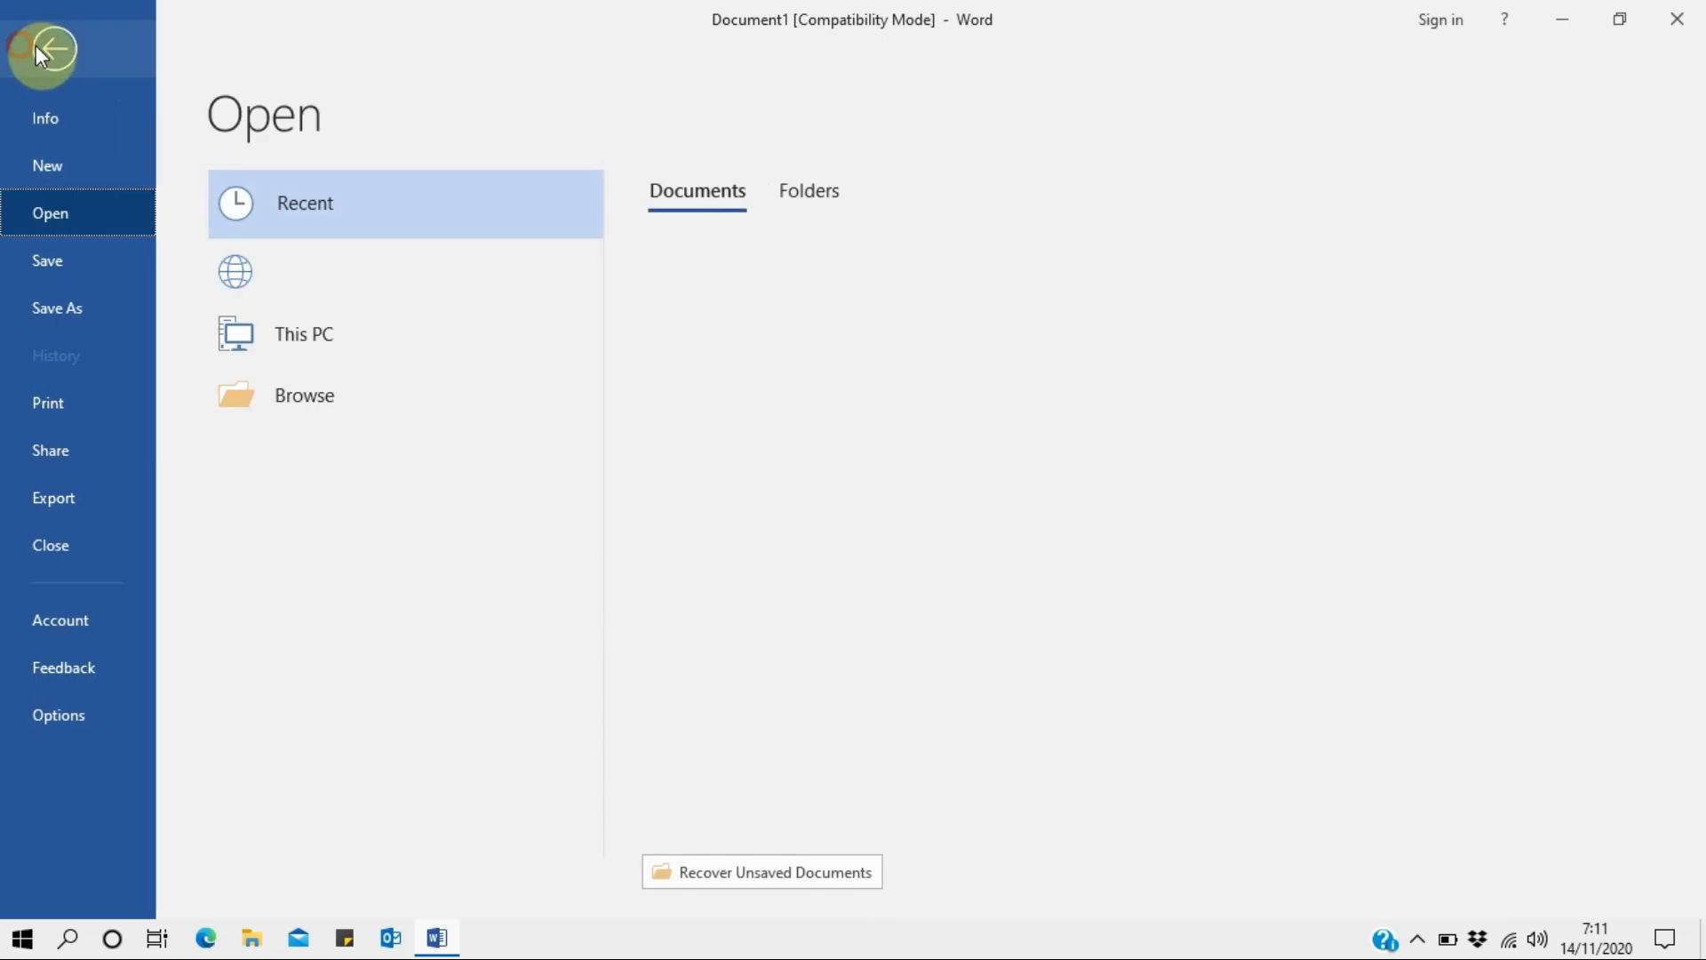
click(44, 44)
key(alt+f)
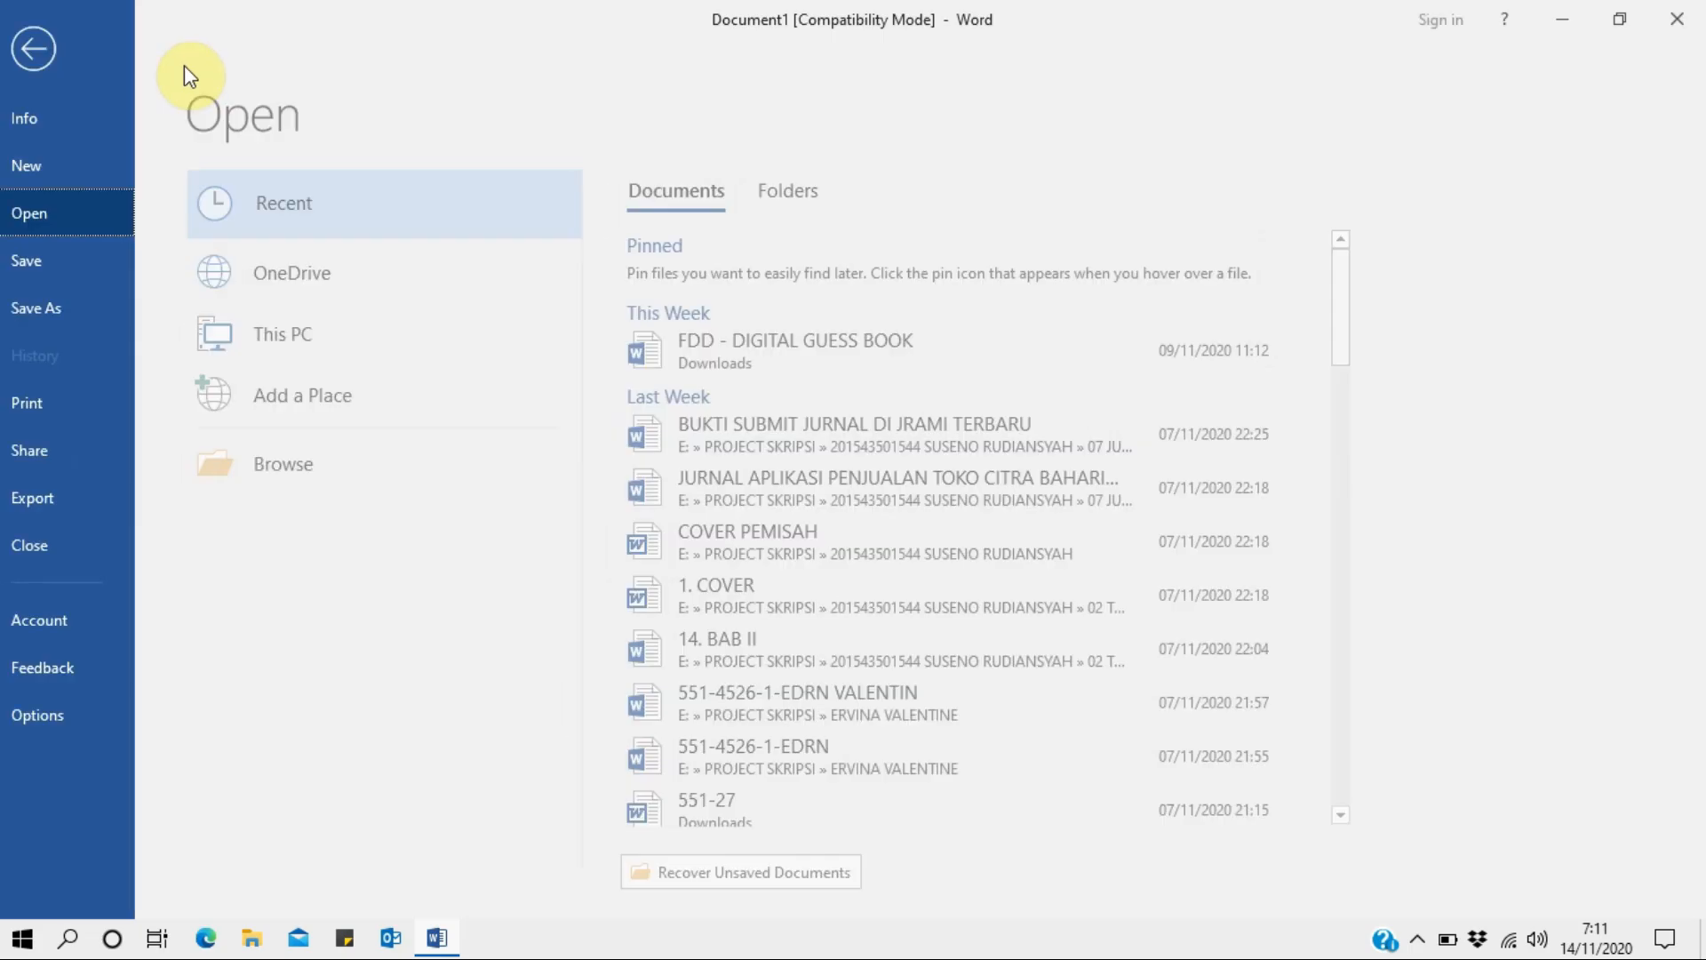
click(53, 46)
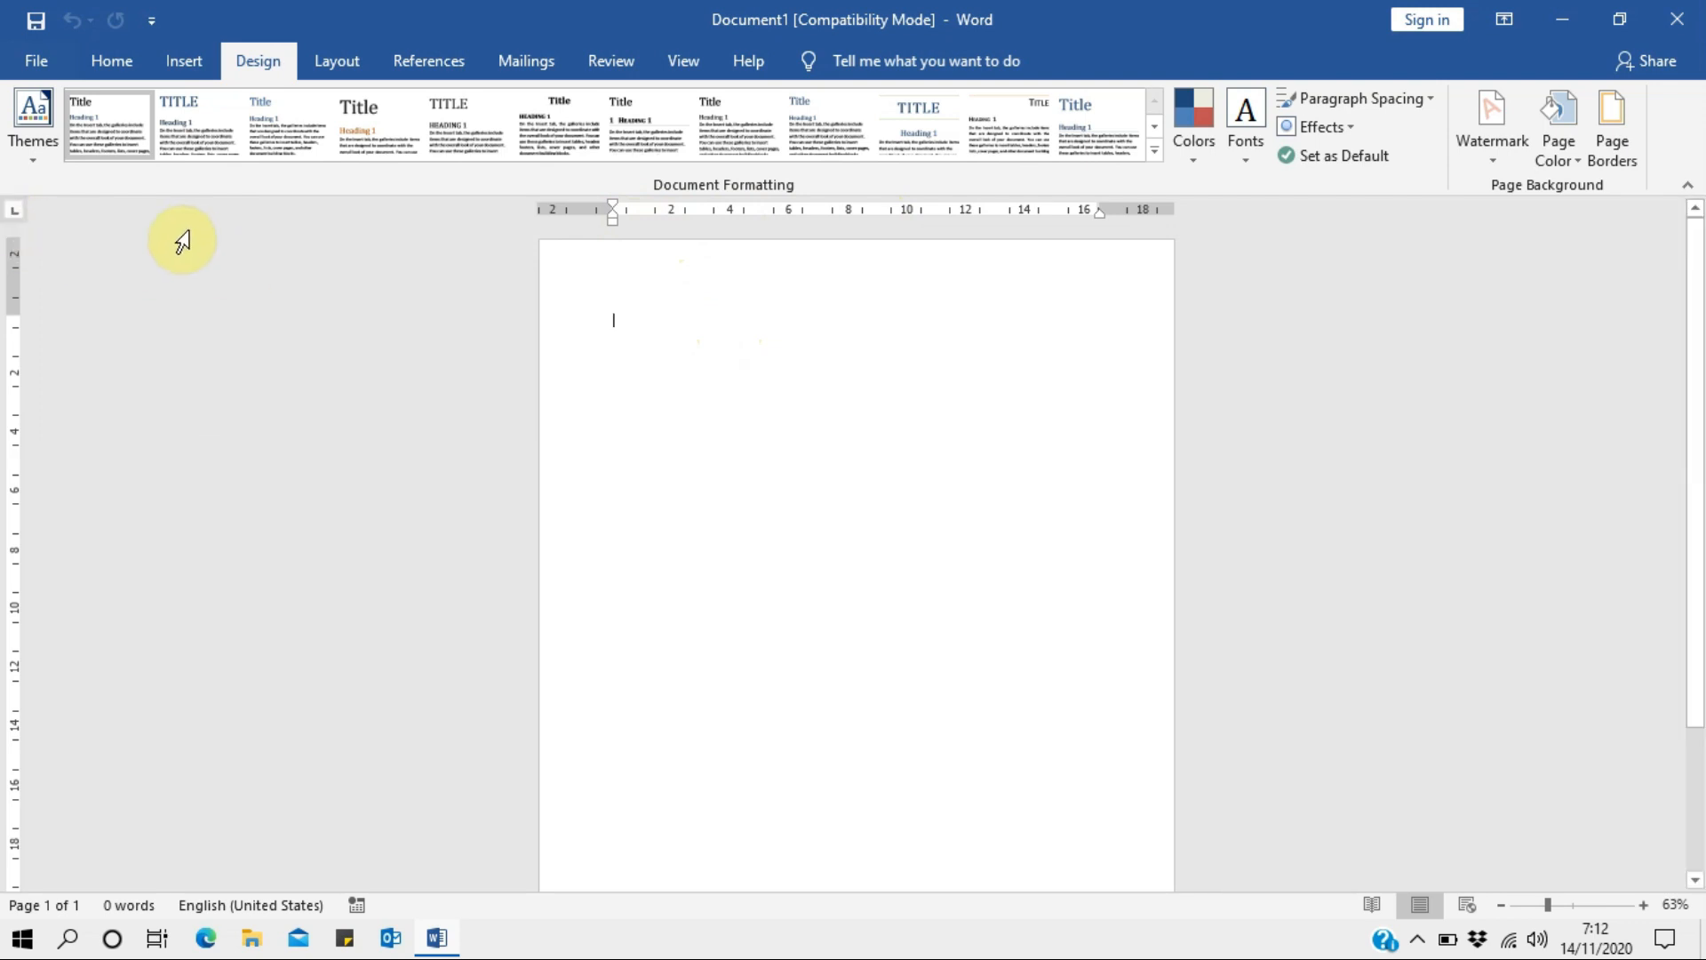
Enter the filler text "Kgakgsjkfgjskfjgs kfsgjsgfs" on the blank page and enlarge the page display to 133%.
drag(1701, 395, 1651, 528)
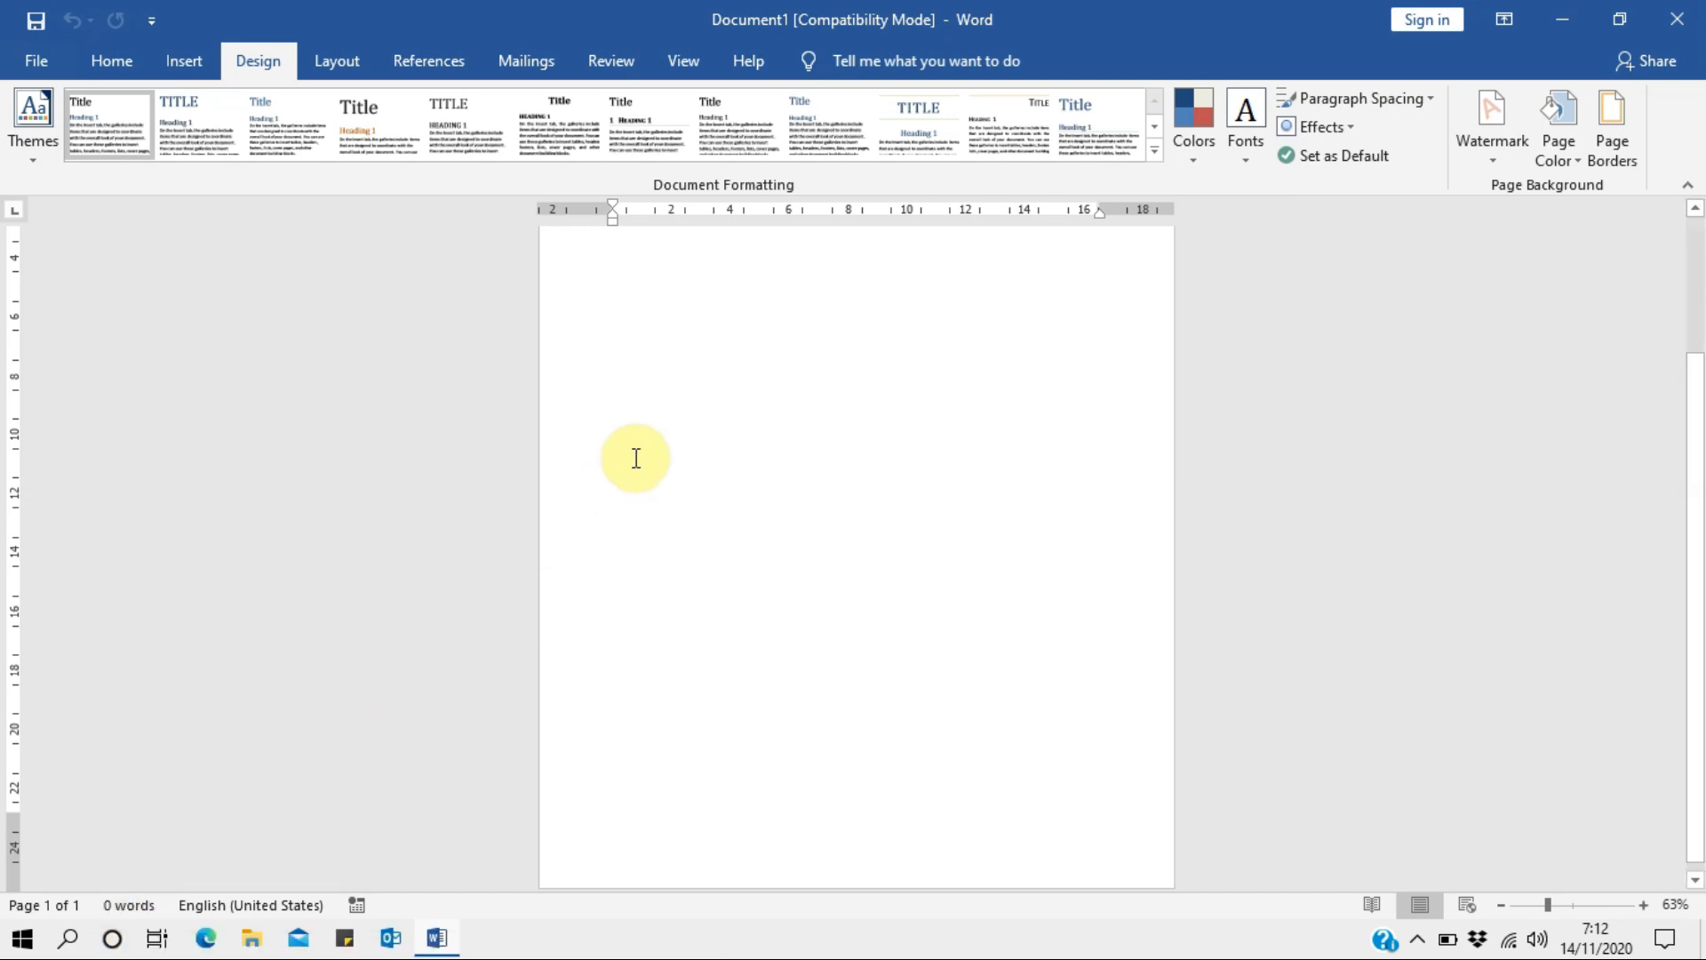
scroll(648, 453, up, 2)
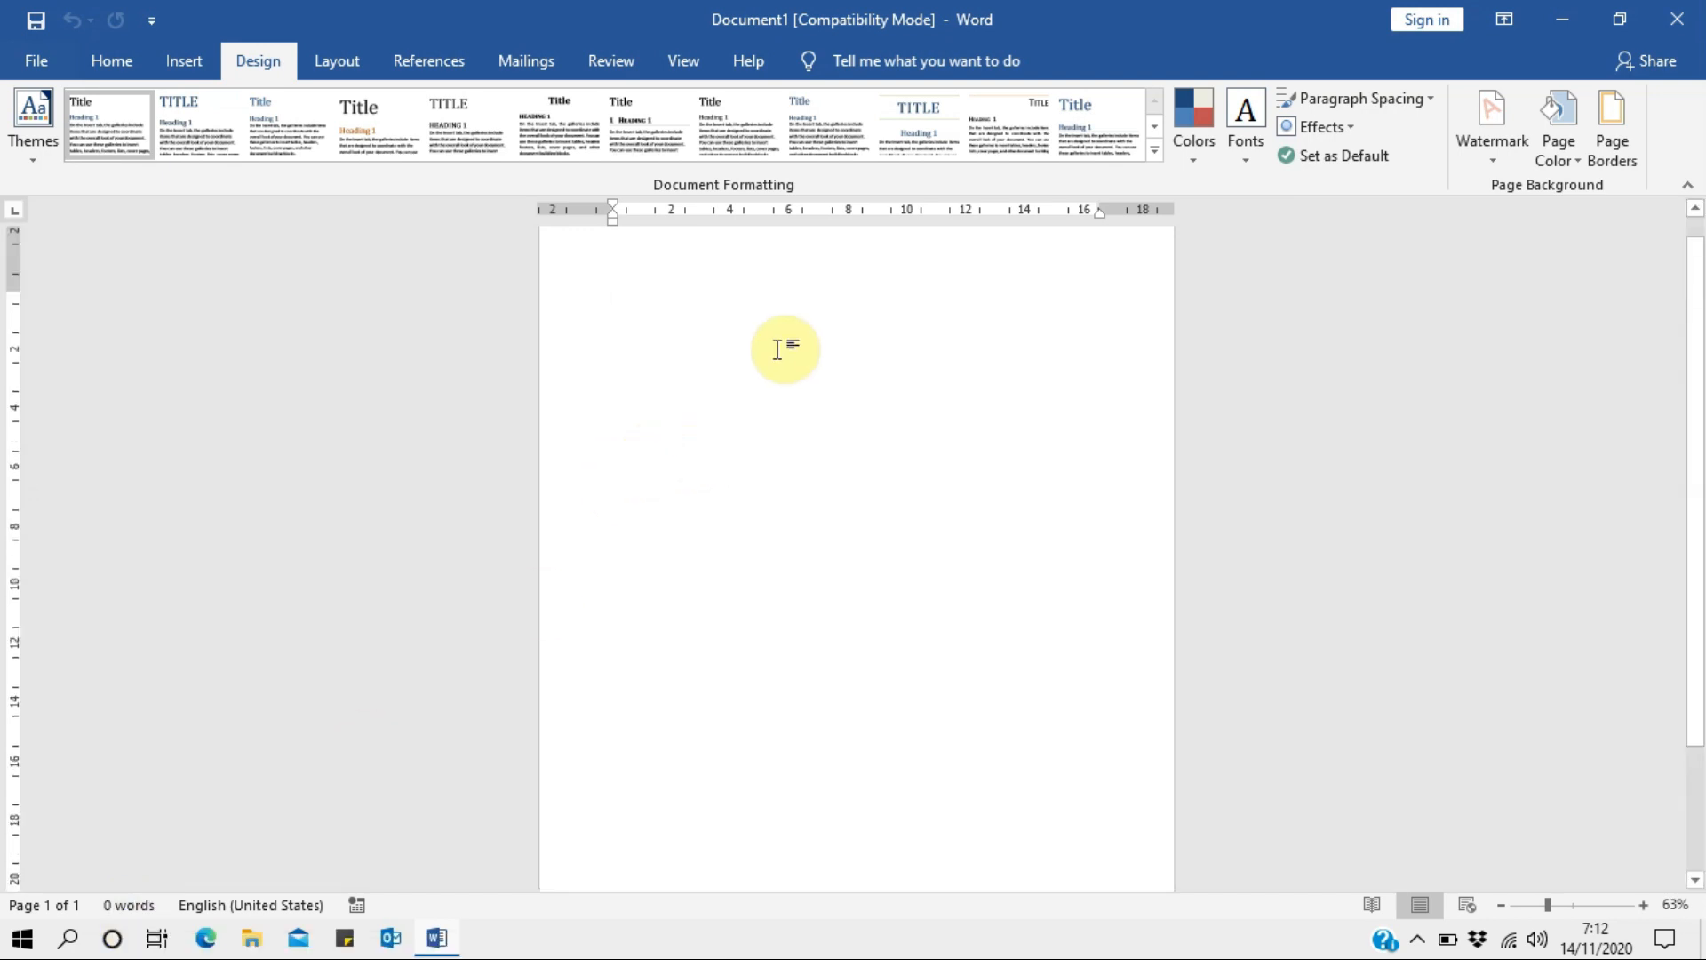
text(kgakgsjkfgjskfjgs)
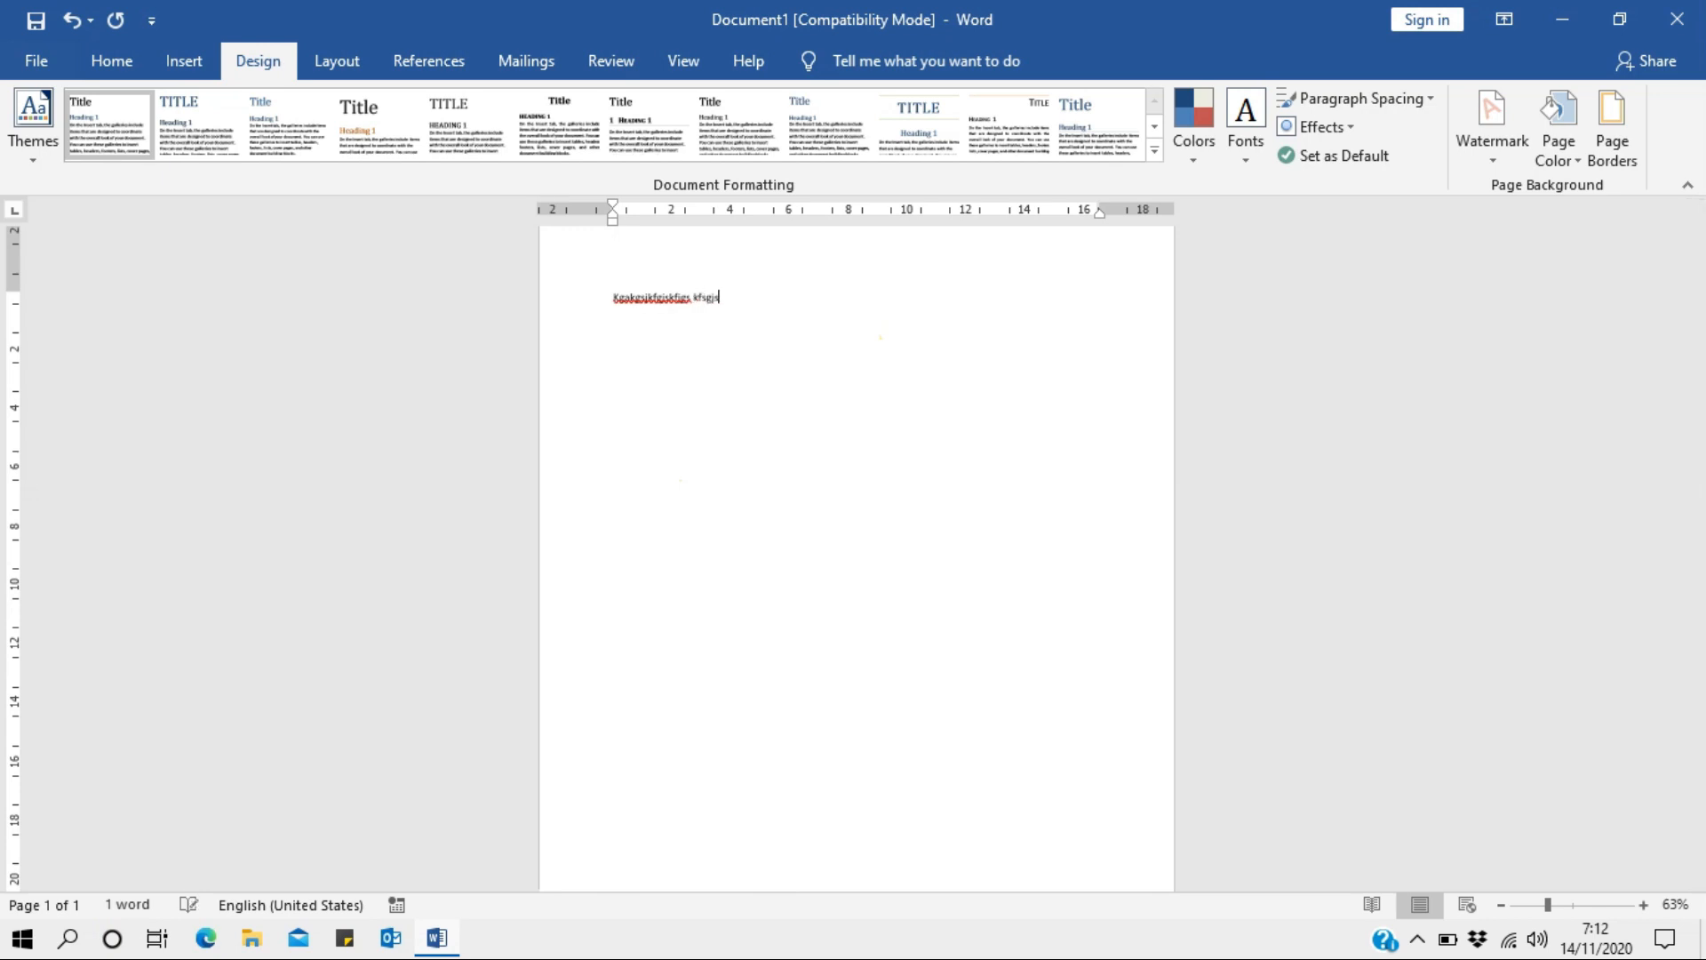
text( kfsgjsgfs)
scroll(1048, 417, up, 7)
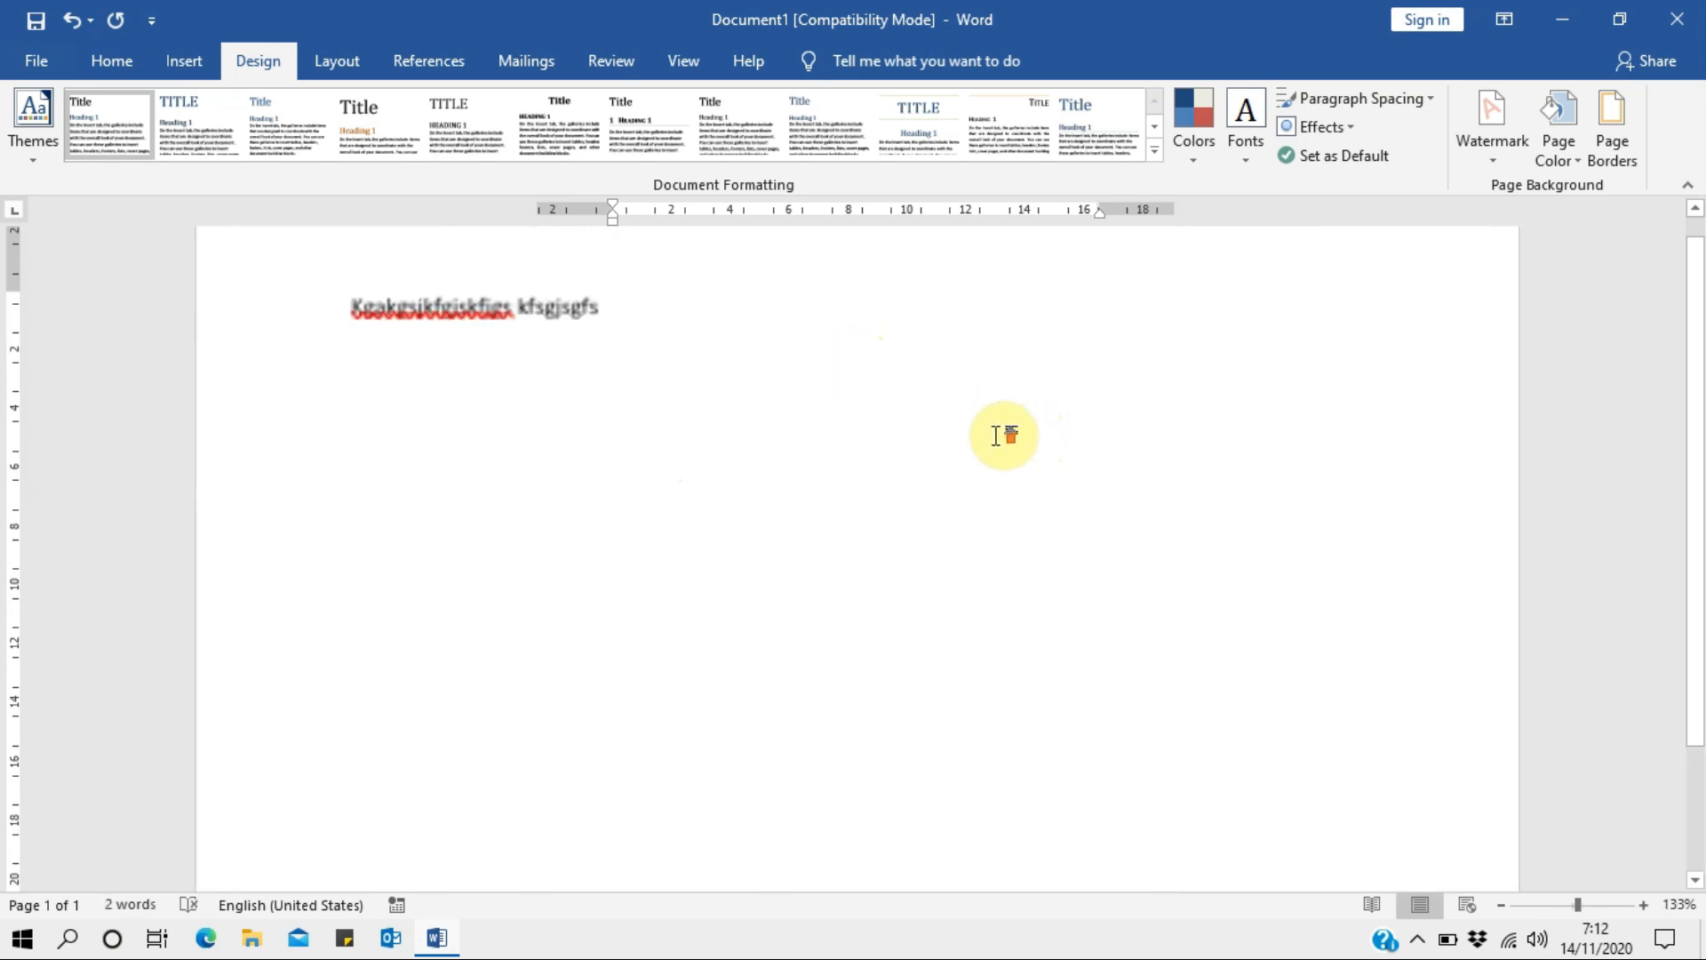
scroll(988, 439, up, 1)
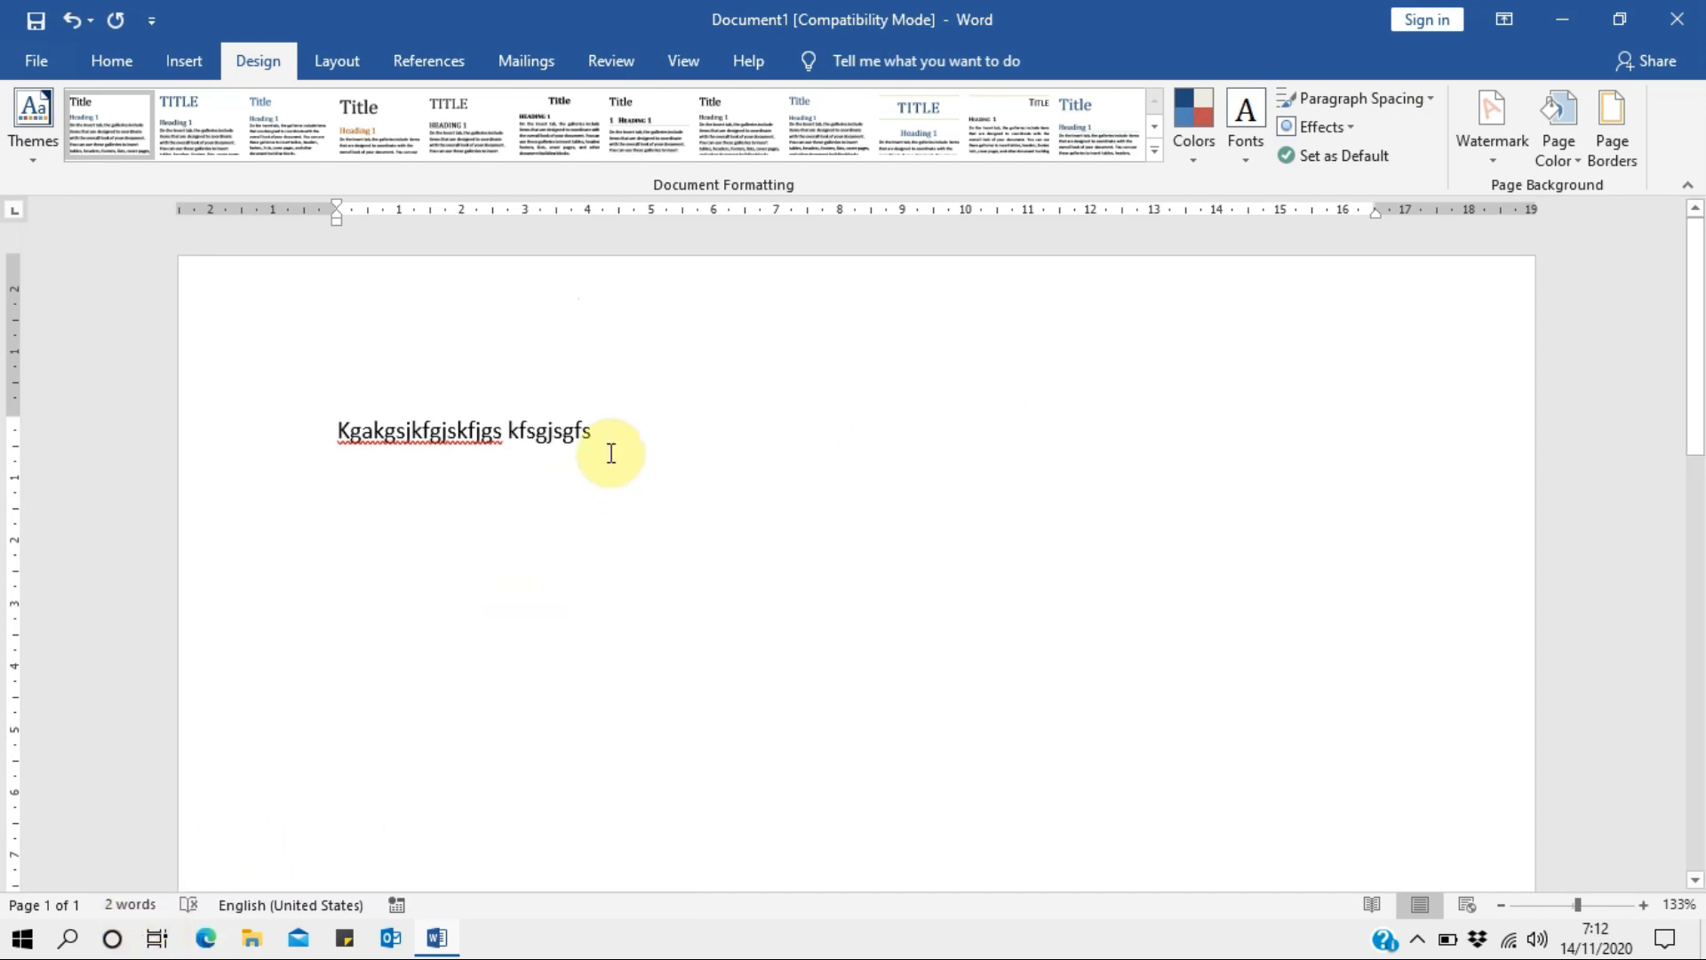
Replace the filler text with the sentence "Aku tidak tau".
click(143, 401)
text(sku)
key(BackSpace)
key(BackSpace)
key(BackSpace)
text(Aku ti)
text(fdak)
key(BackSpace)
key(BackSpace)
key(BackSpace)
key(BackSpace)
key(BackSpace)
text(d)
key(BackSpace)
text(idak tau)
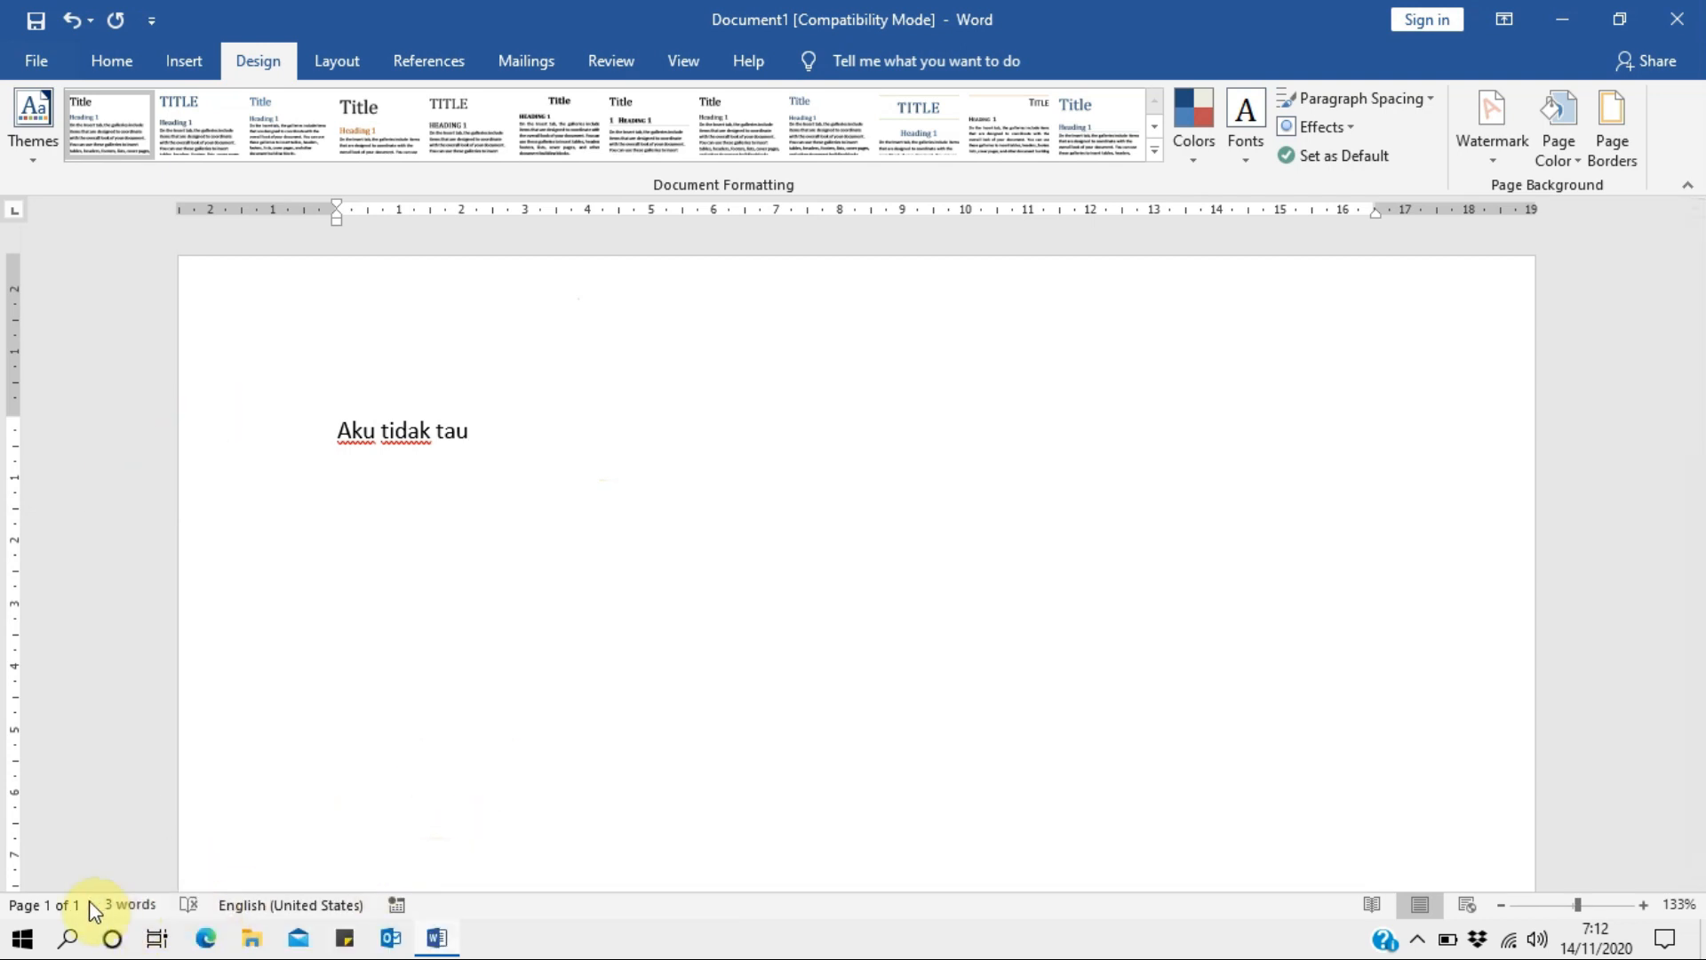
Select the sentence "Aku tidak tau" to check its word count and proofing status, and deselect it.
drag(577, 444, 297, 430)
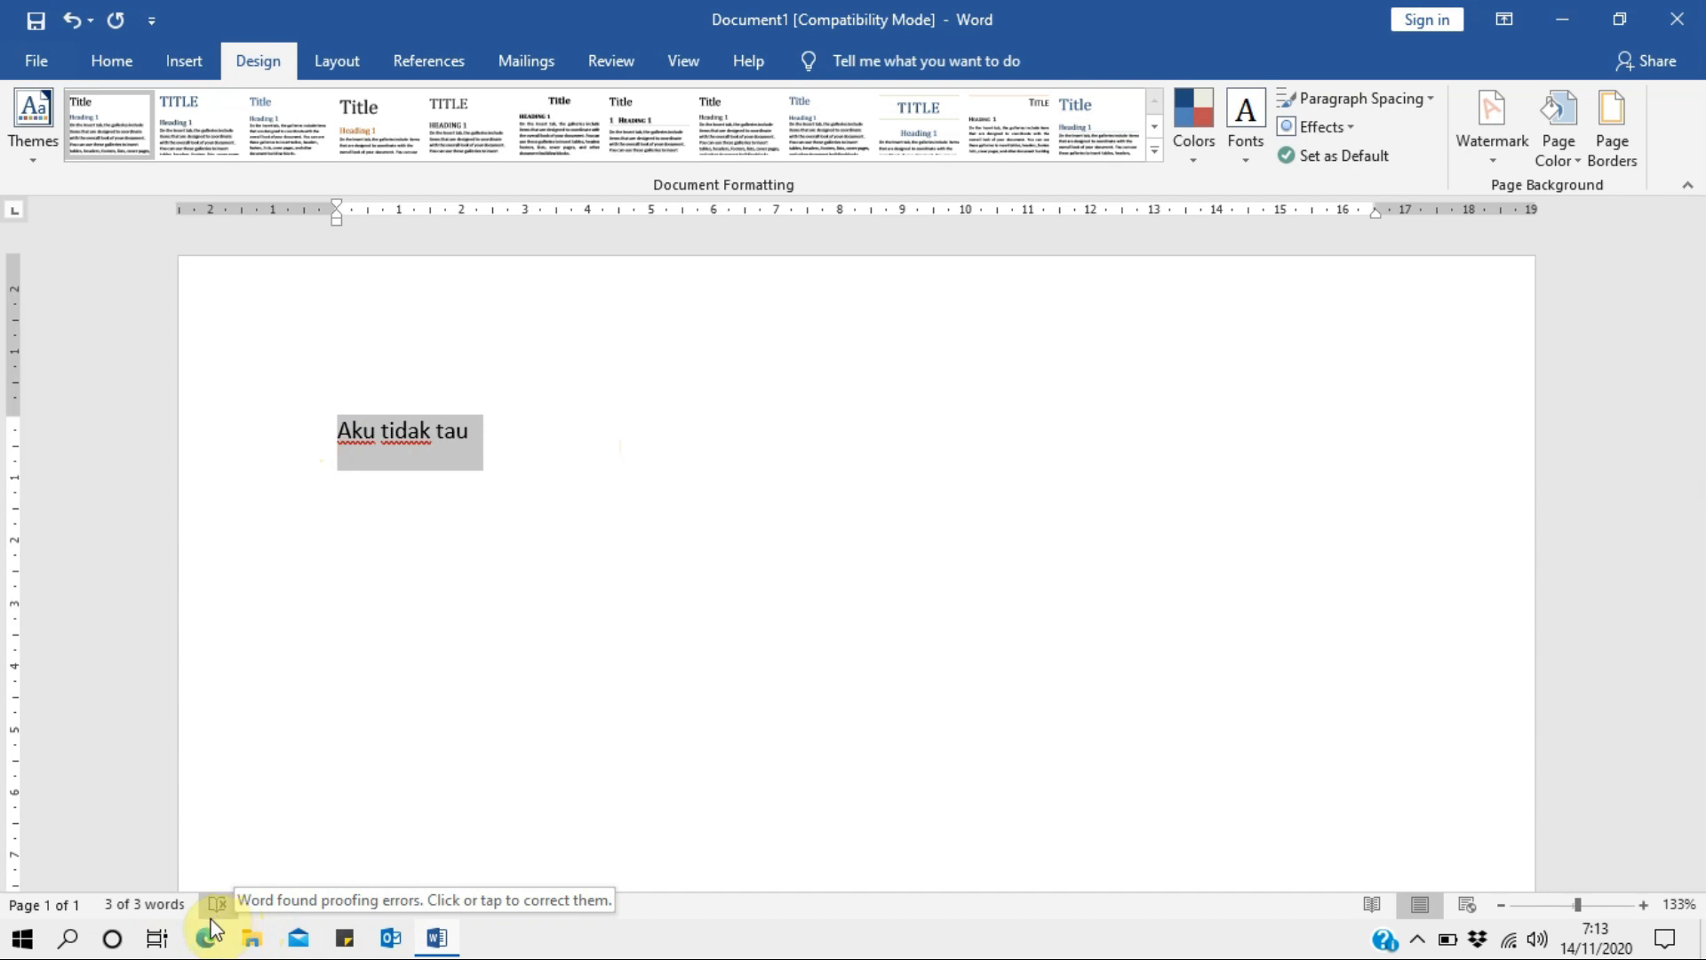
click(518, 433)
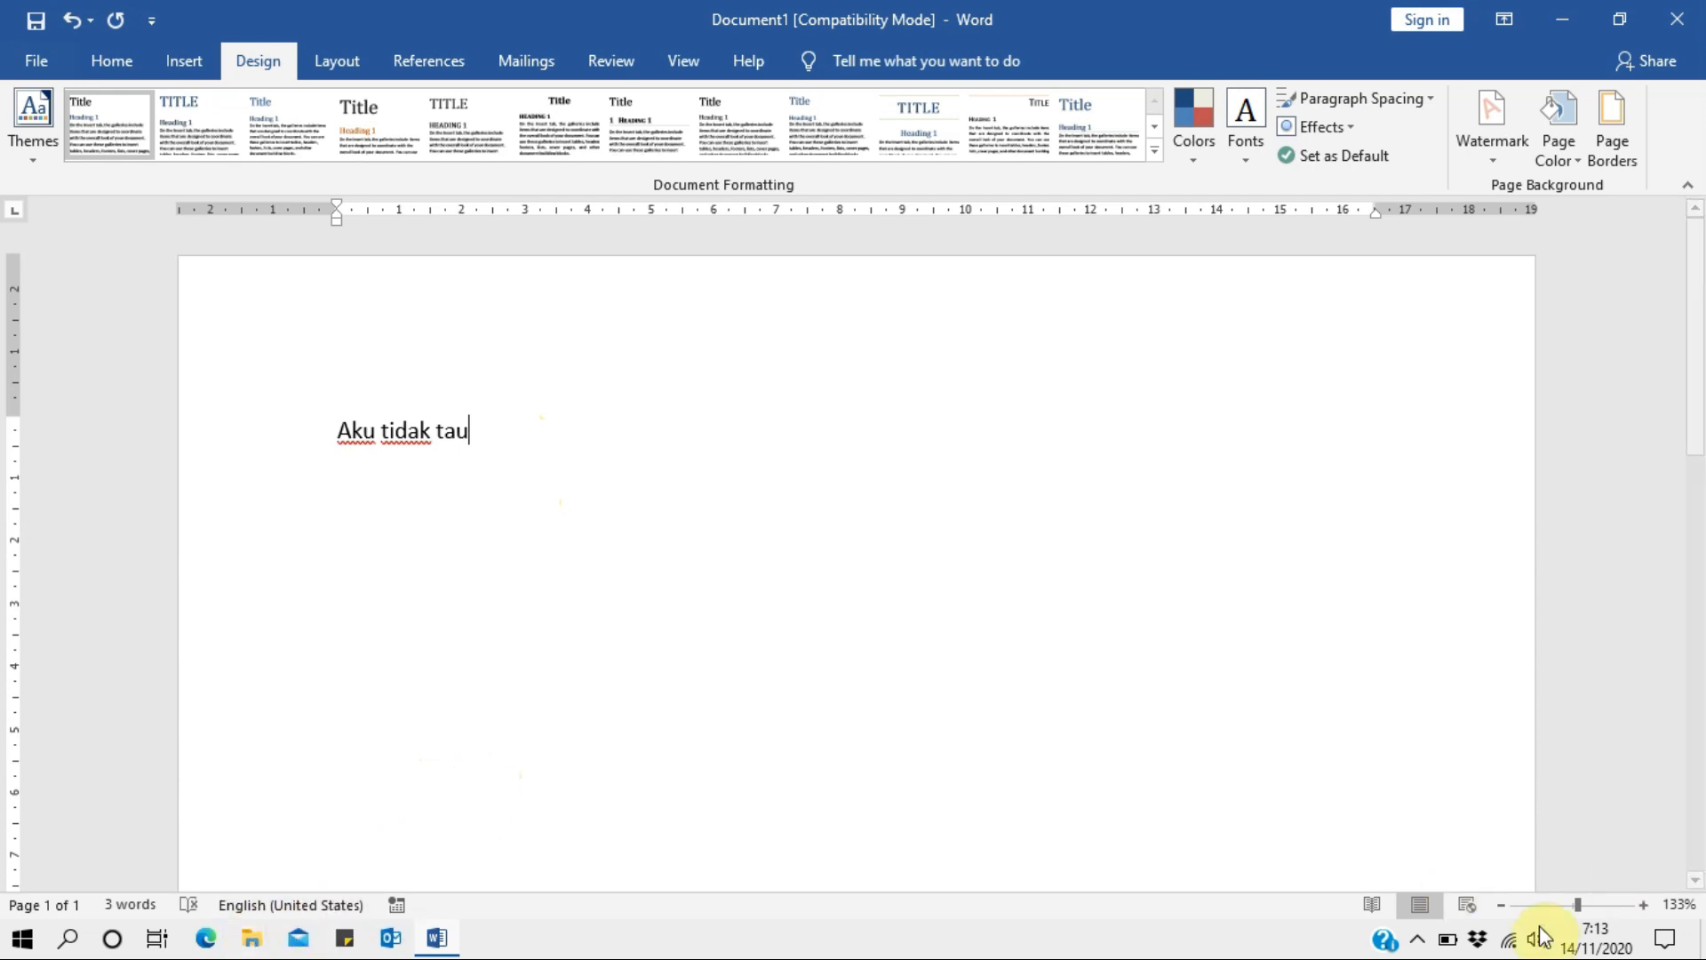
click(1417, 939)
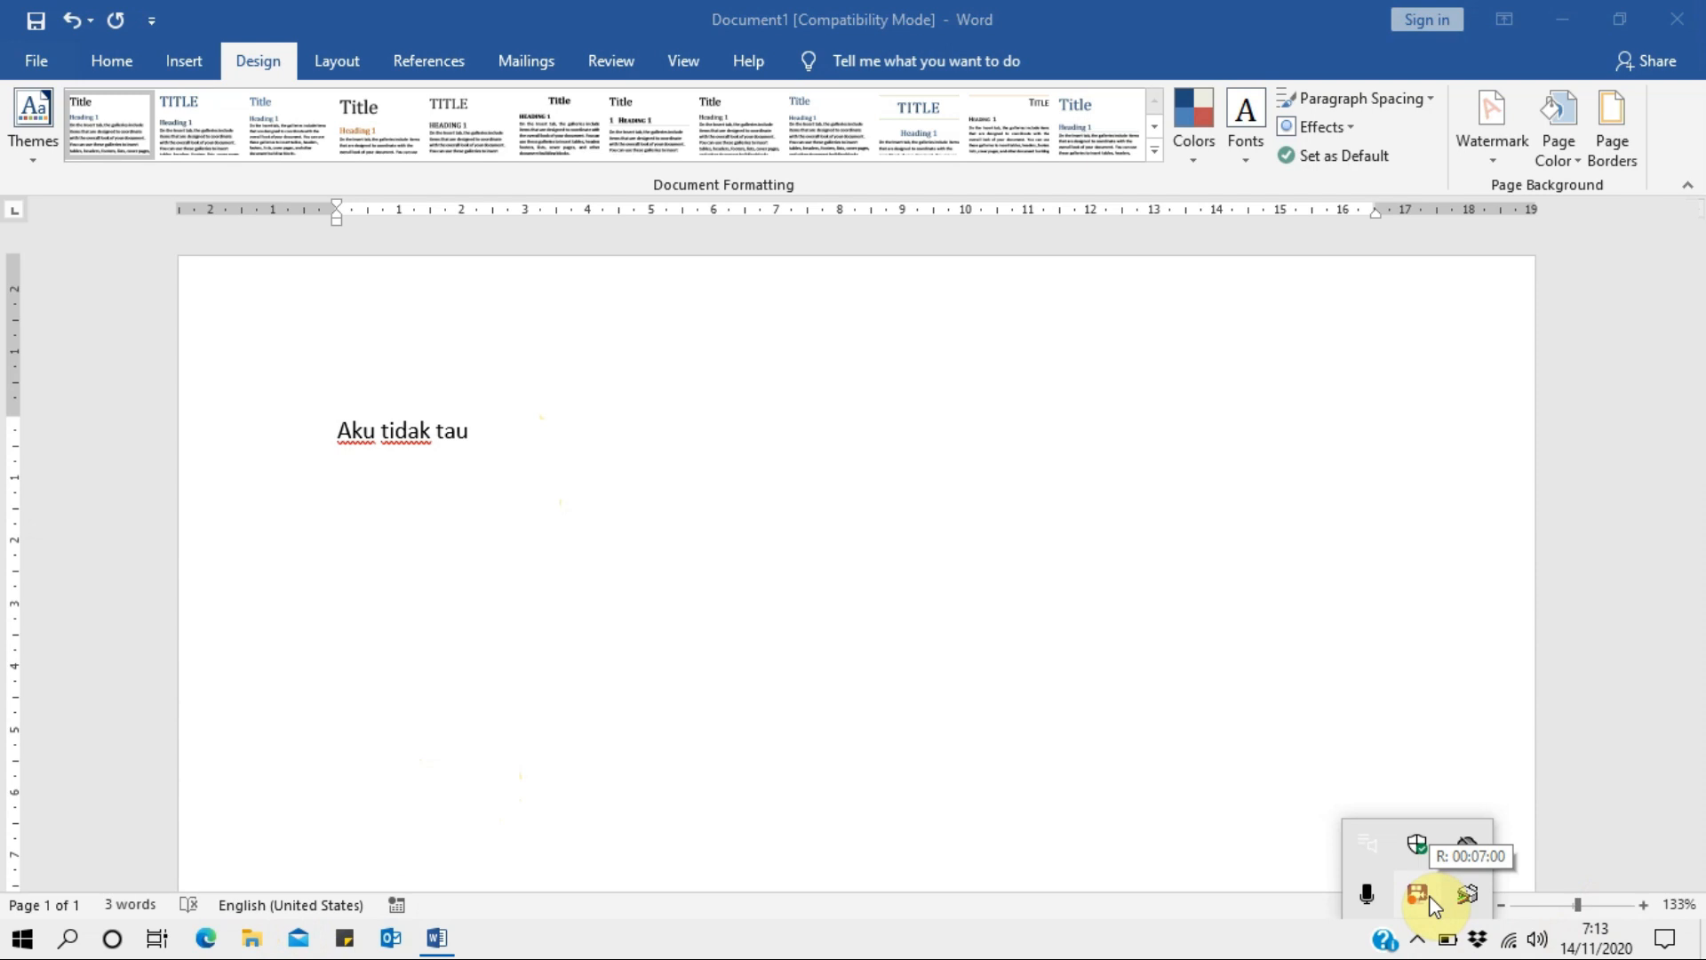
click(680, 793)
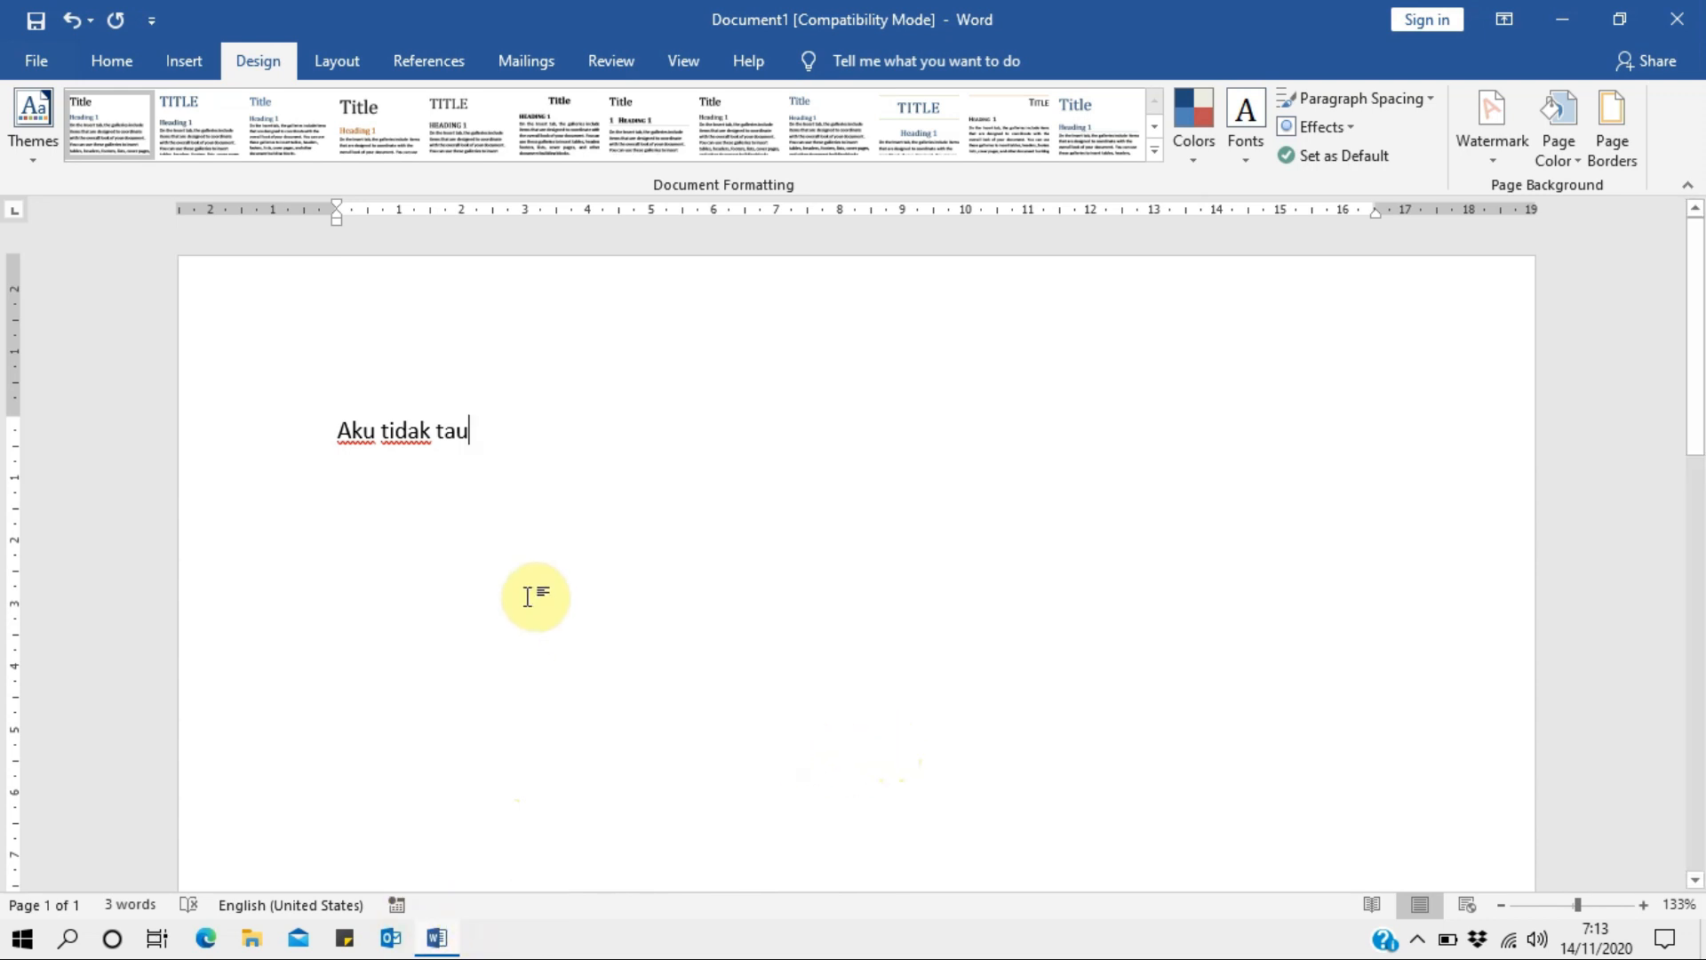
Preview the document in Read Mode and Web Layout, returning to Print Layout.
click(1378, 904)
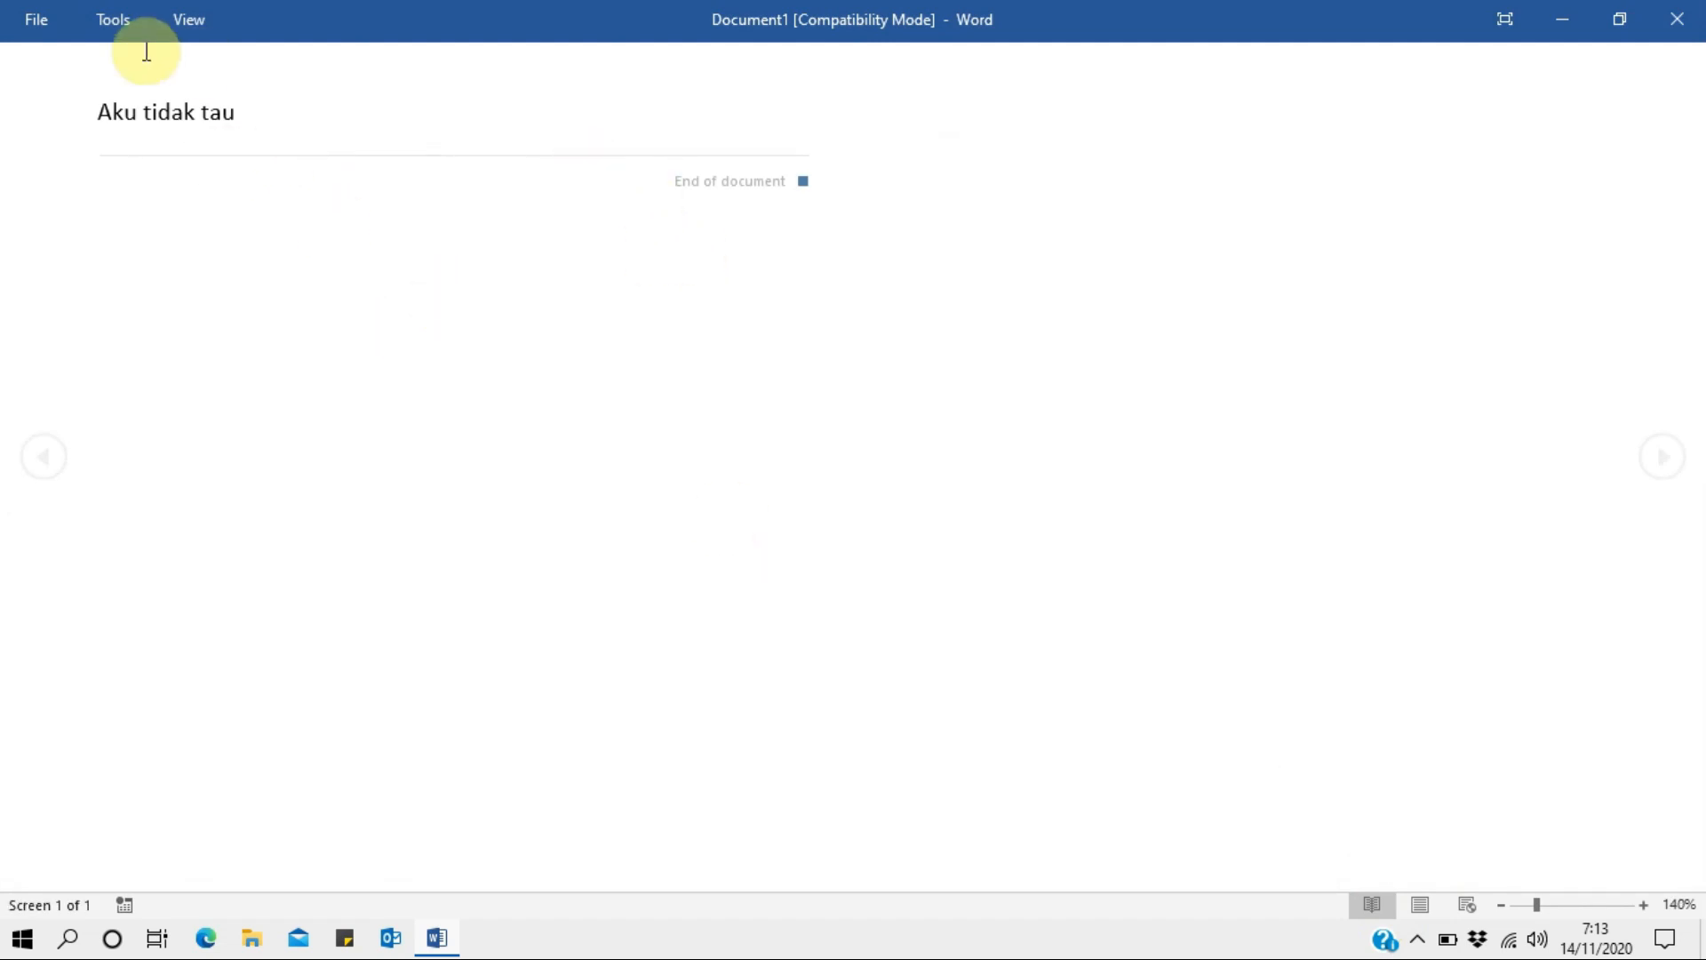
click(1421, 906)
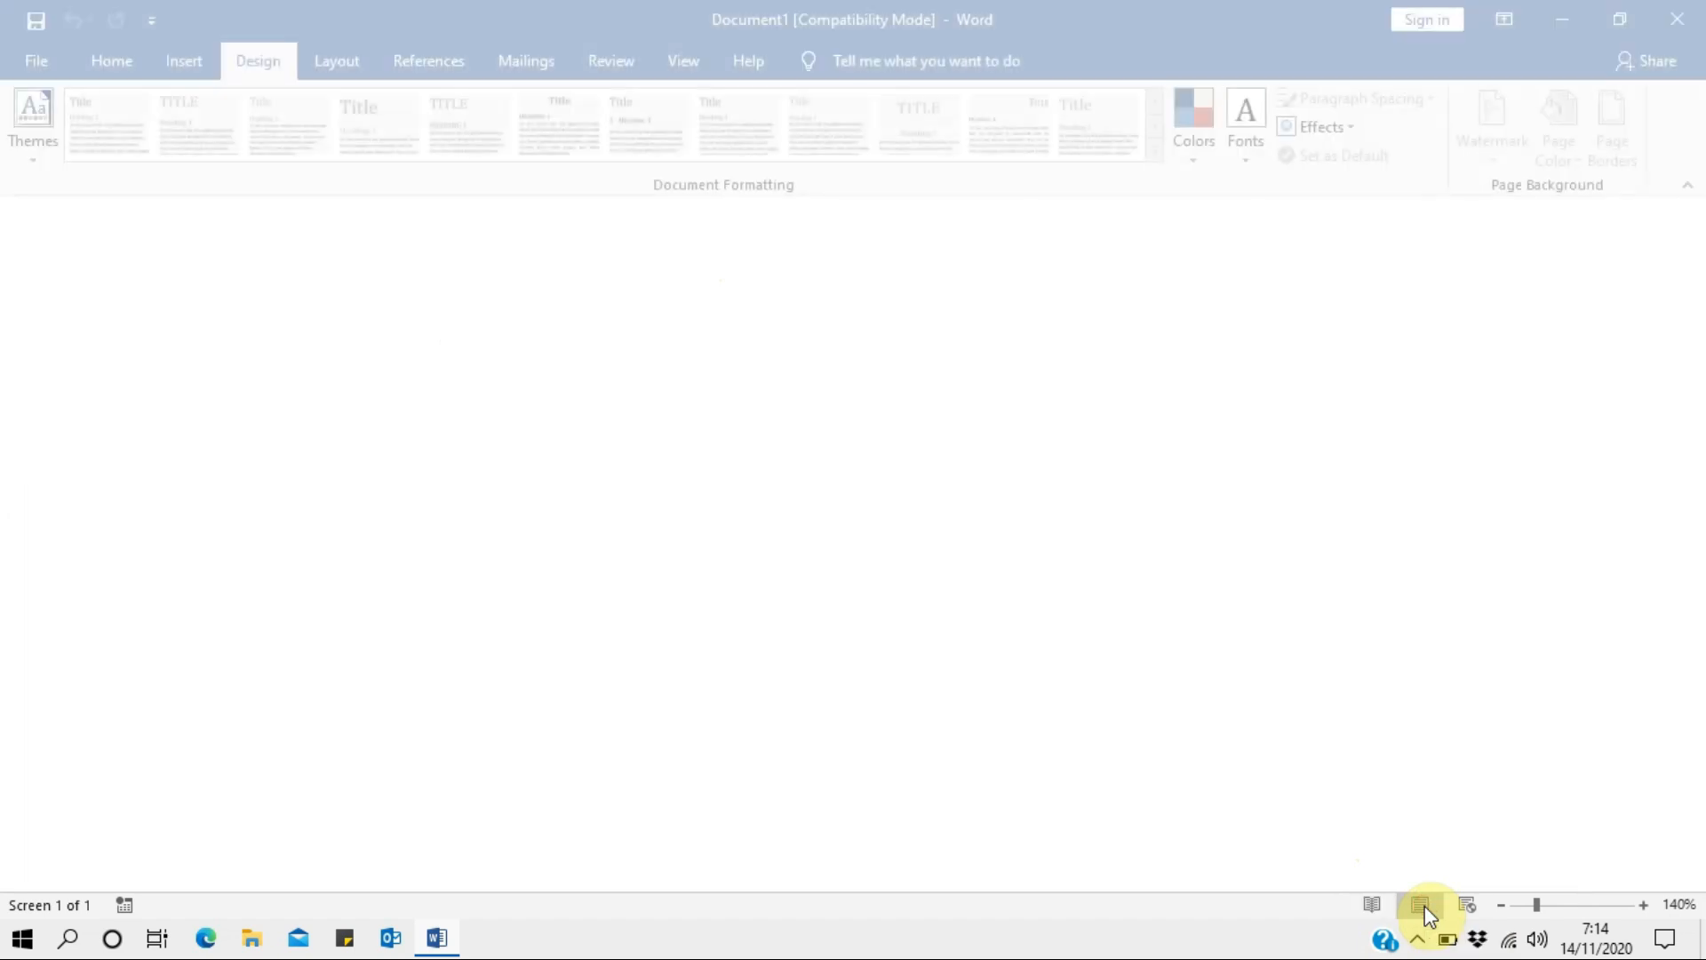
click(1472, 912)
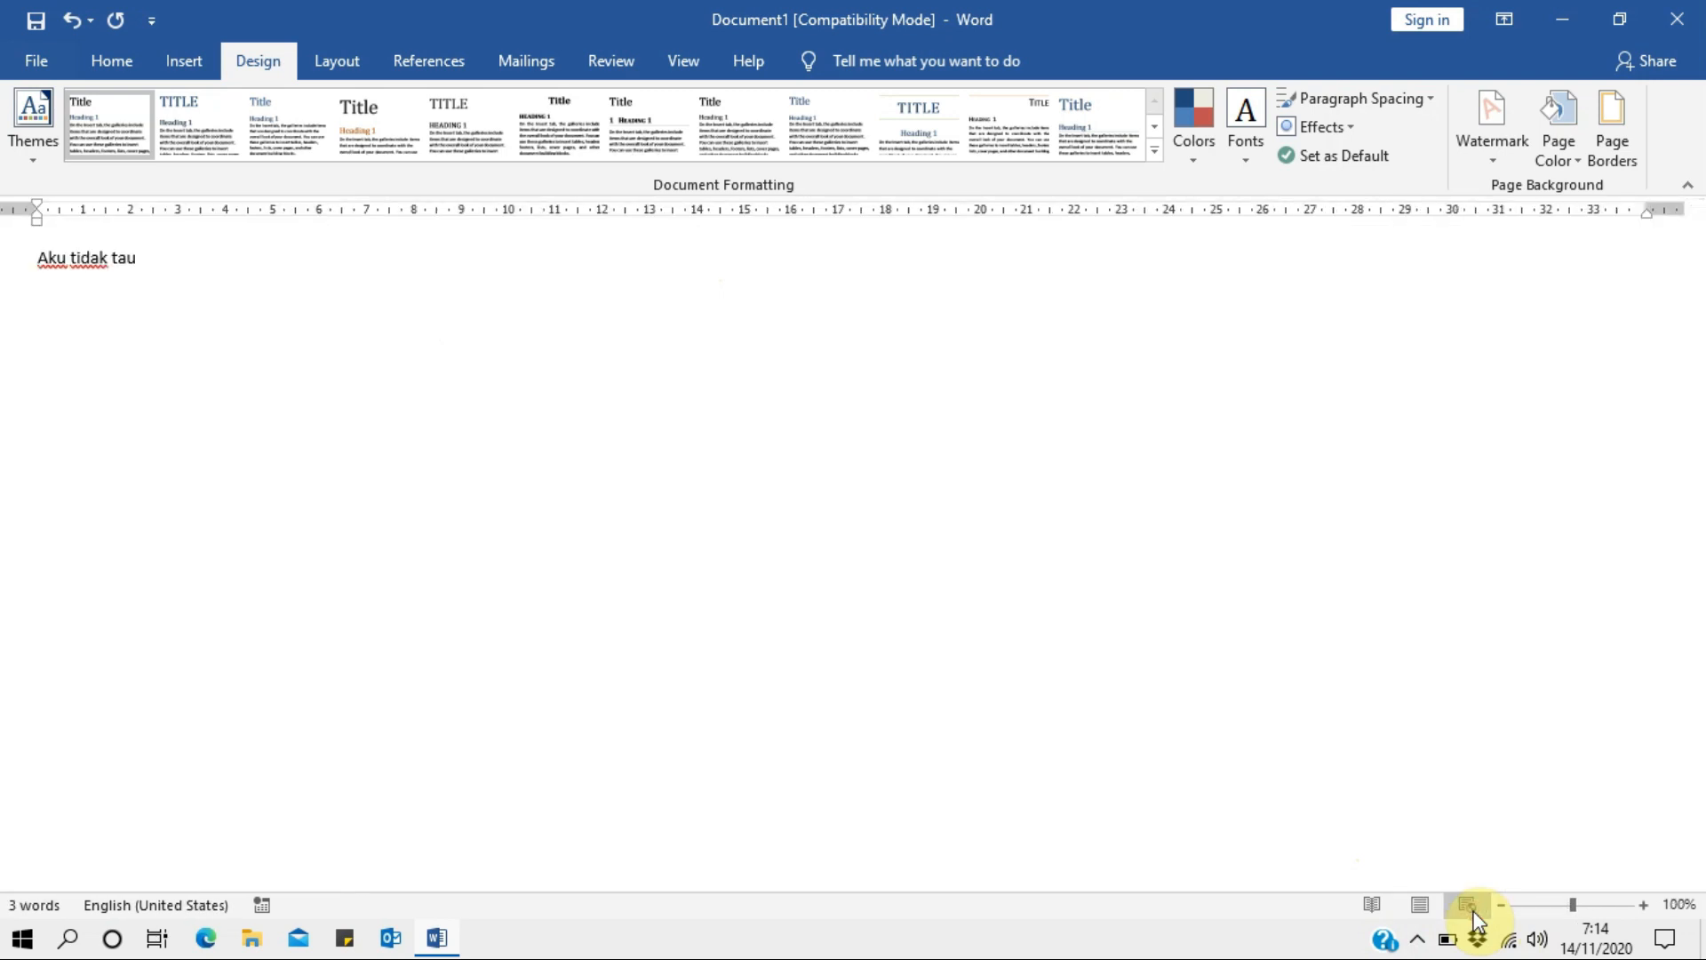
click(1420, 905)
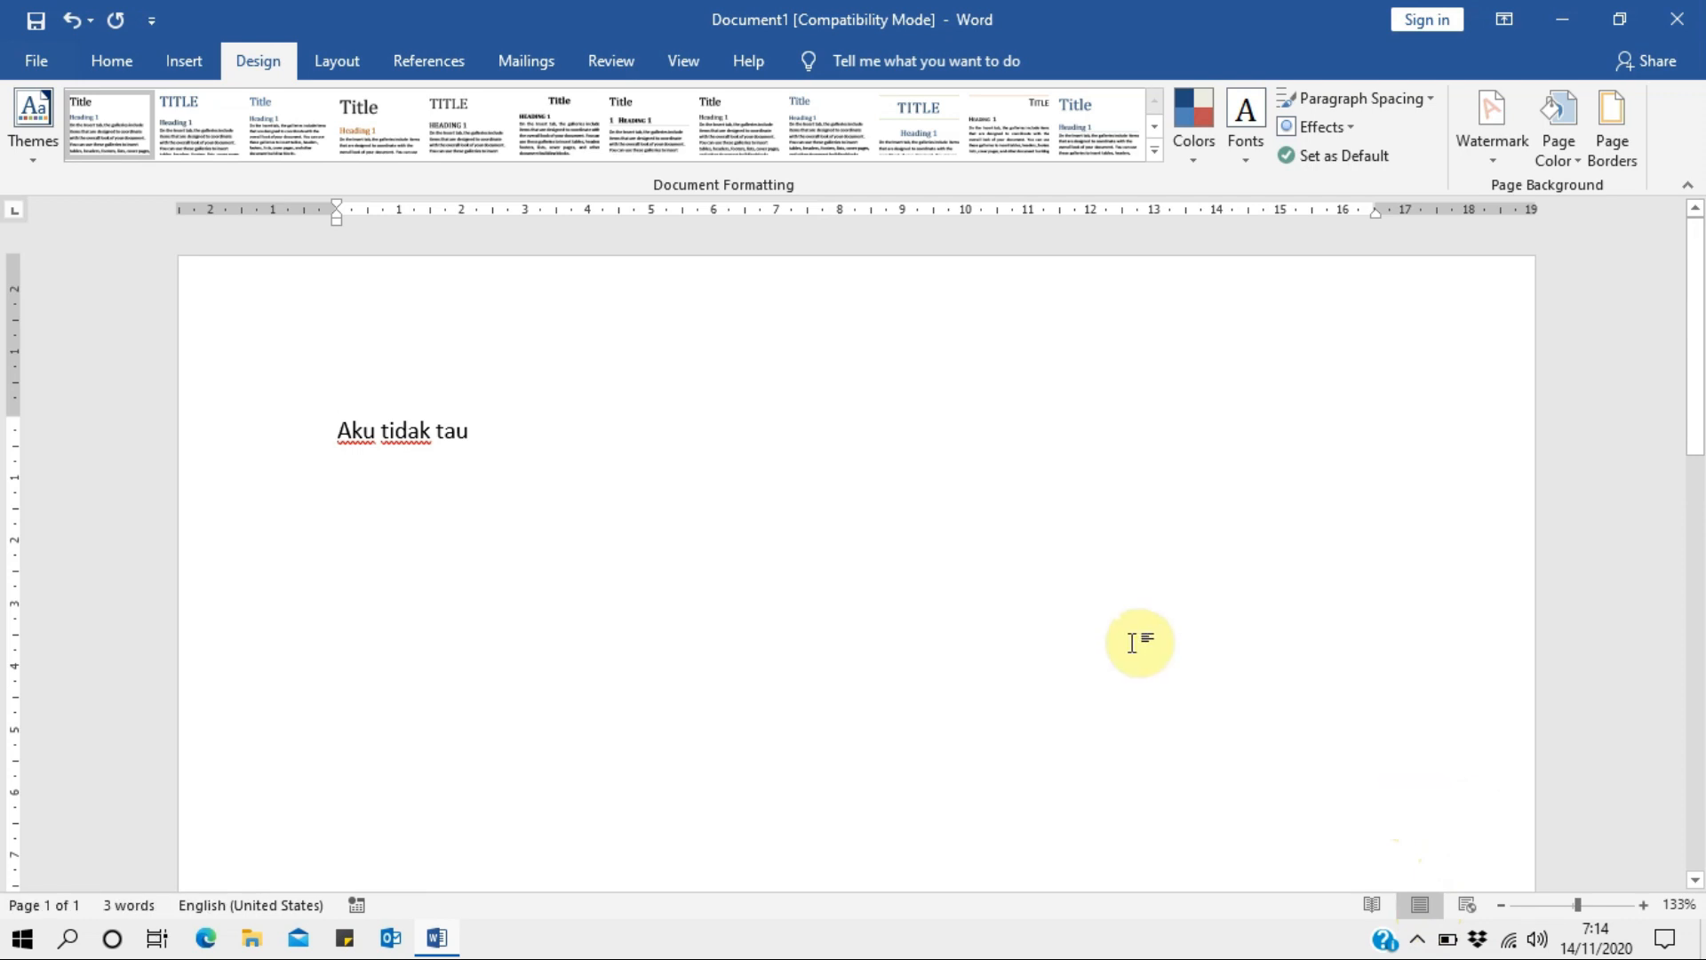
Reduce the document's zoom level to 93%.
ctrl+scroll(1138, 643, down, 2)
ctrl+scroll(1139, 643, down, 1)
ctrl+scroll(1138, 642, down, 1)
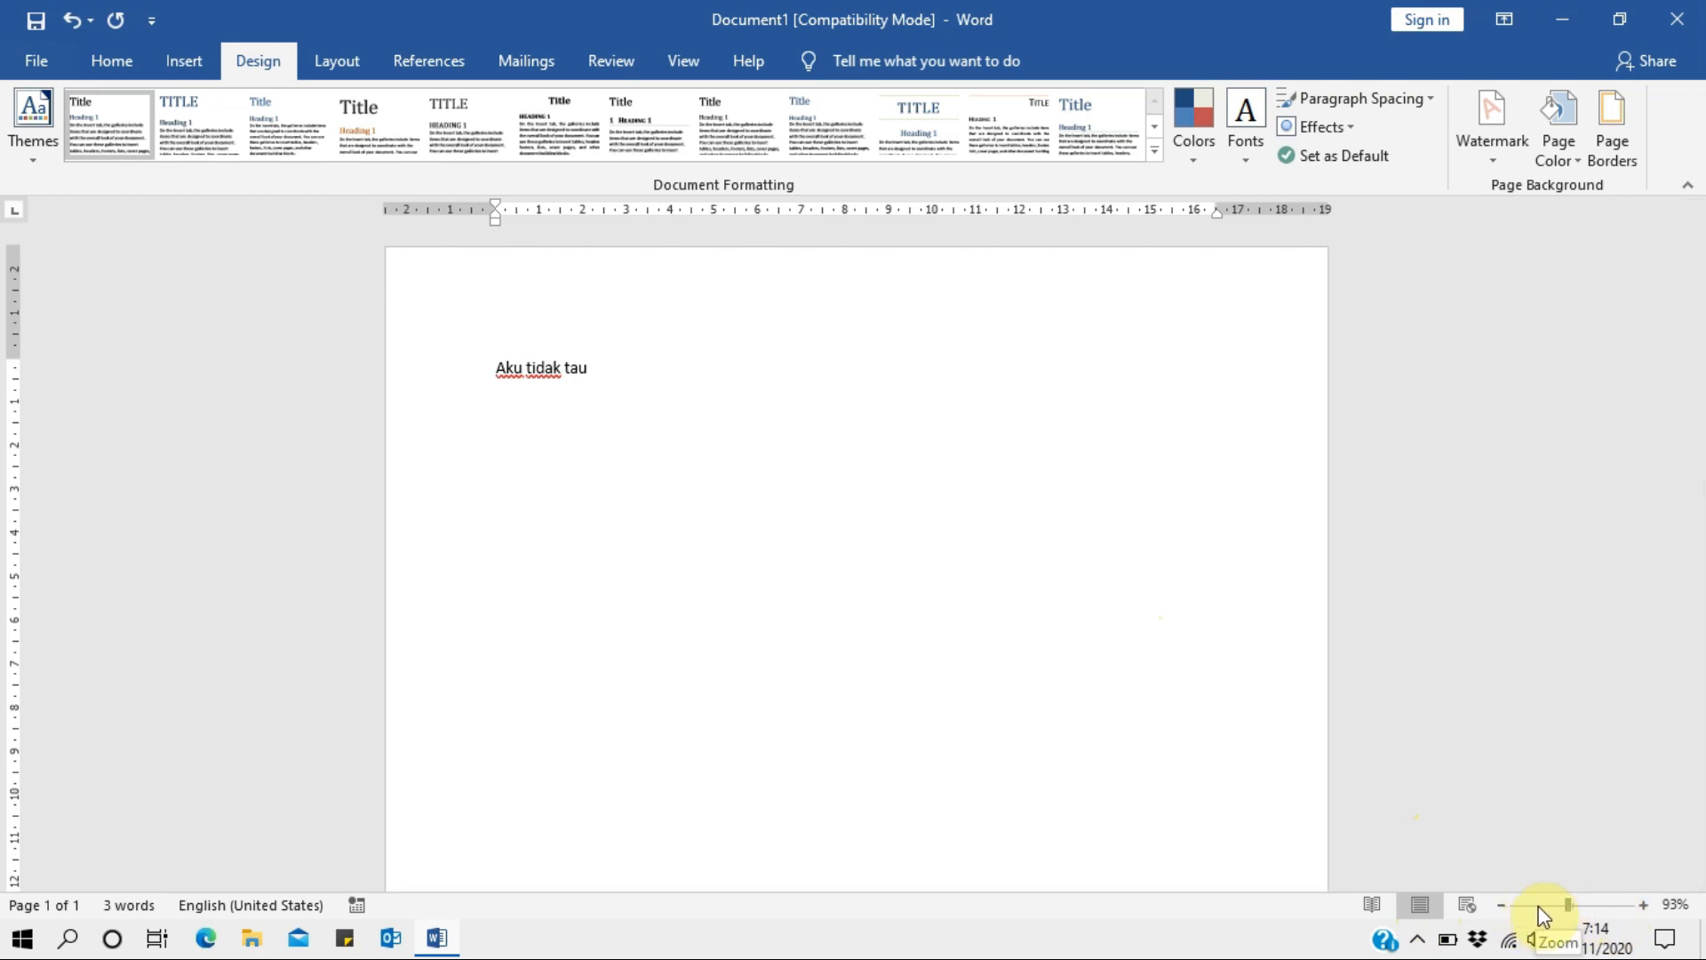
Set the document's zoom level to 100% and return the view to the start of the page.
drag(1567, 905, 1573, 910)
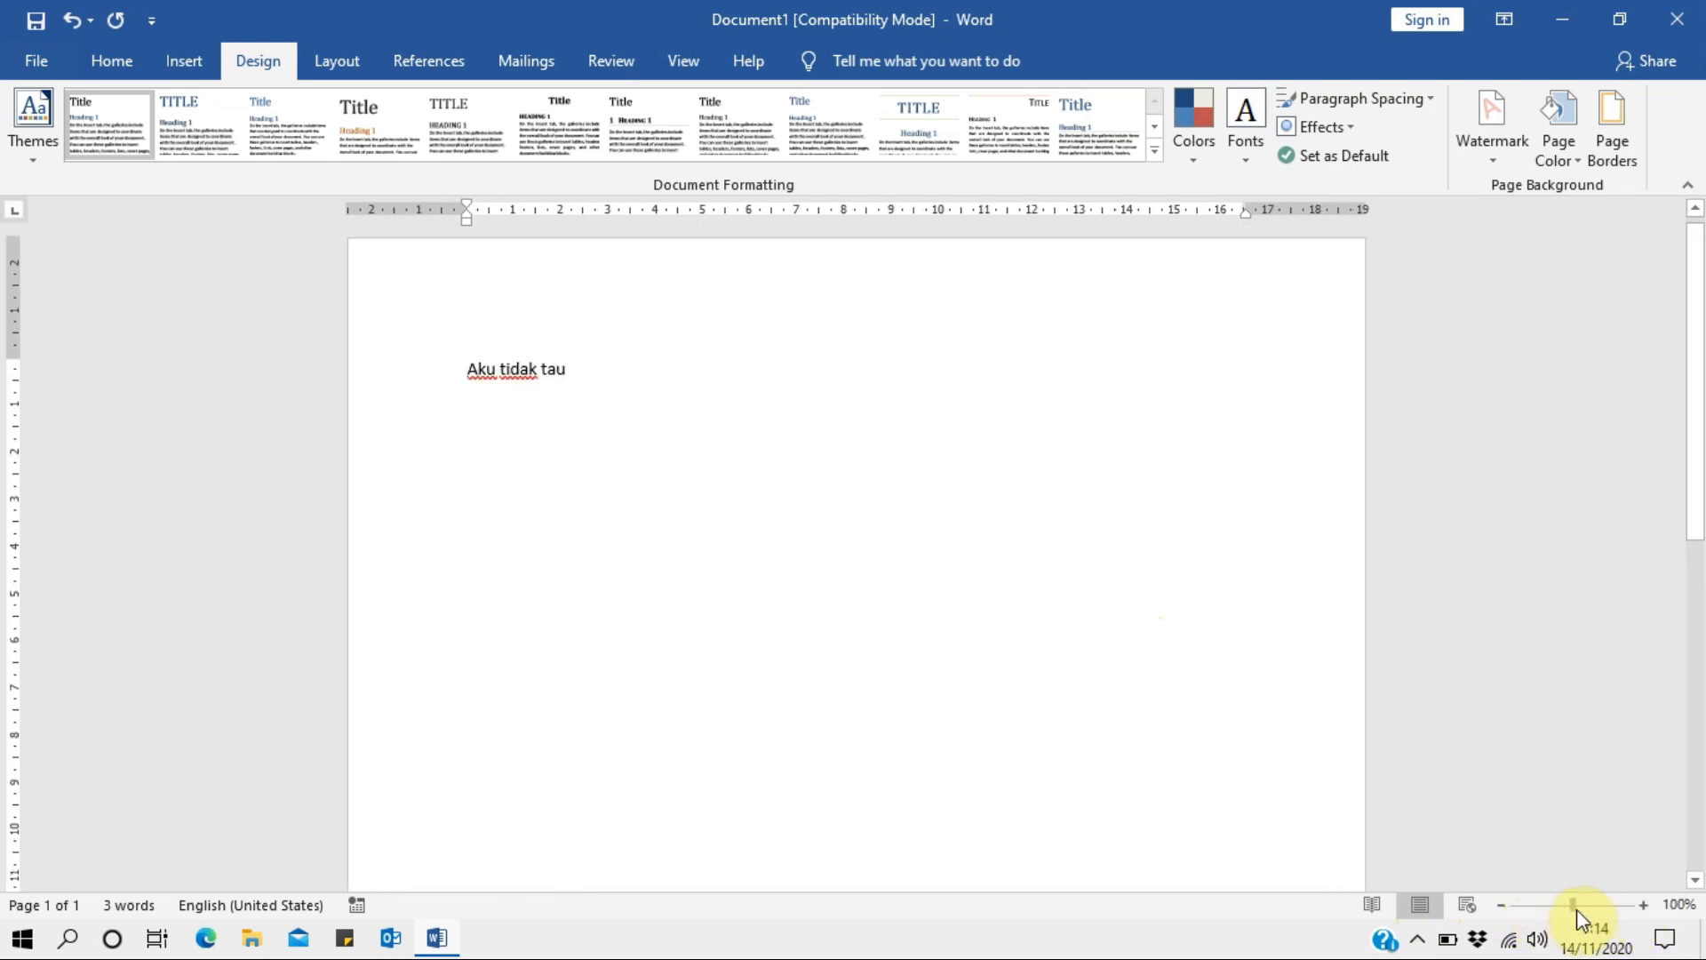
drag(1701, 337, 1674, 256)
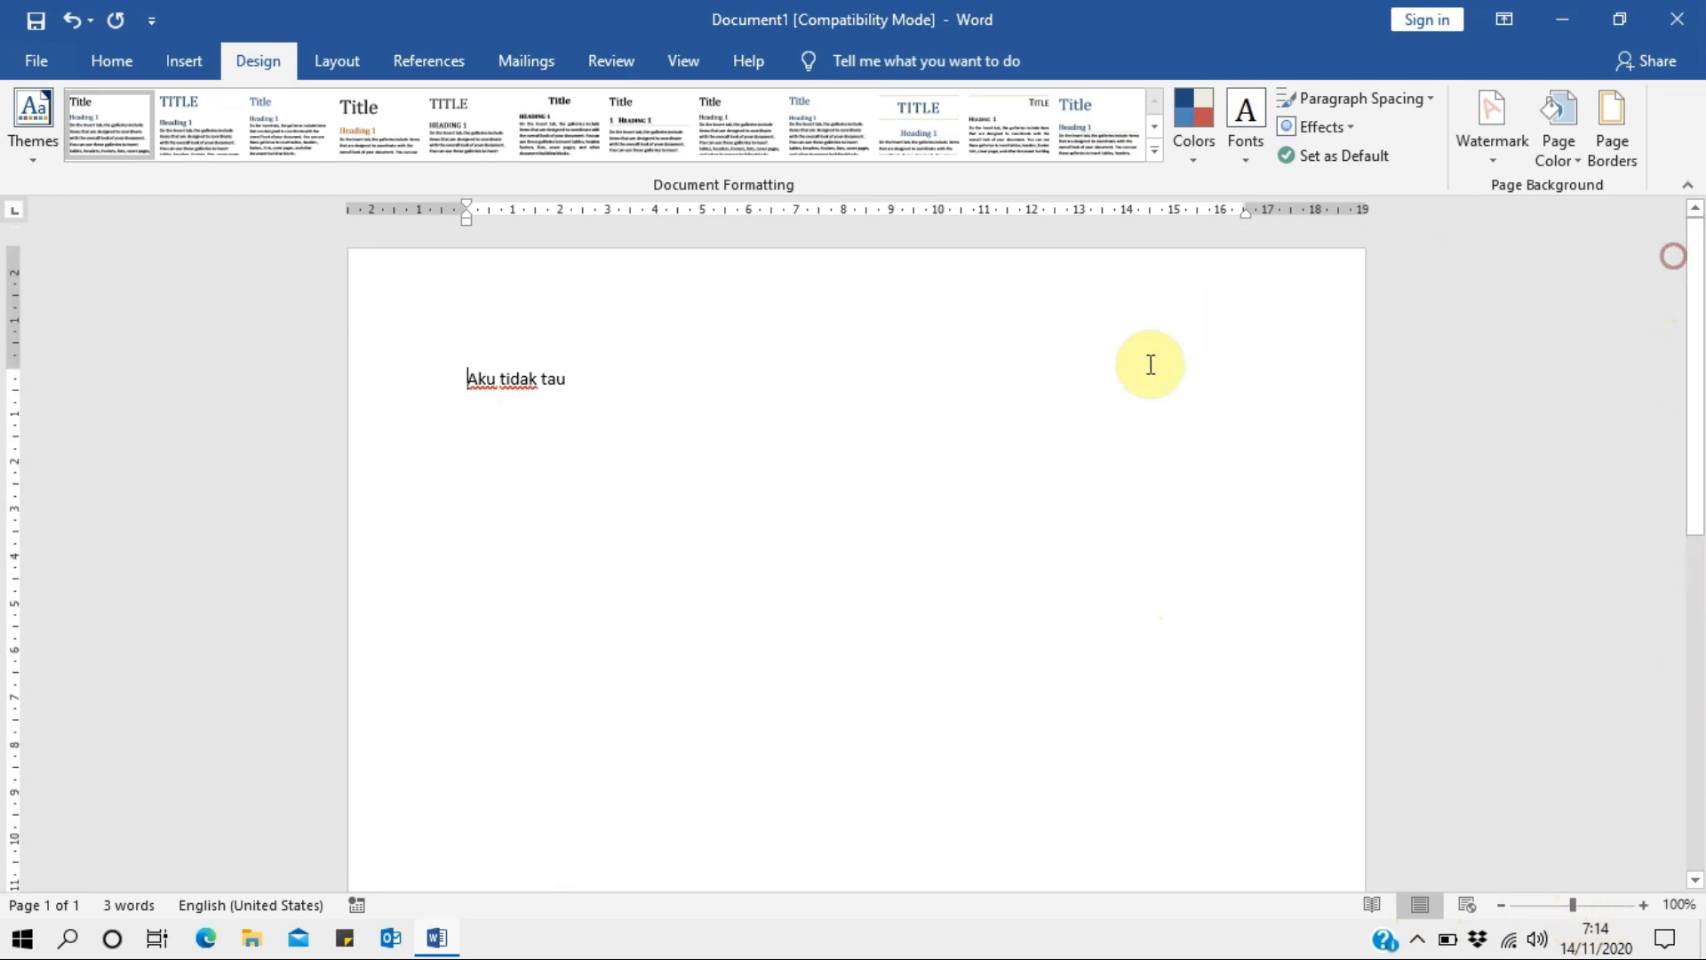
scroll(578, 301, down, 6)
scroll(583, 302, up, 6)
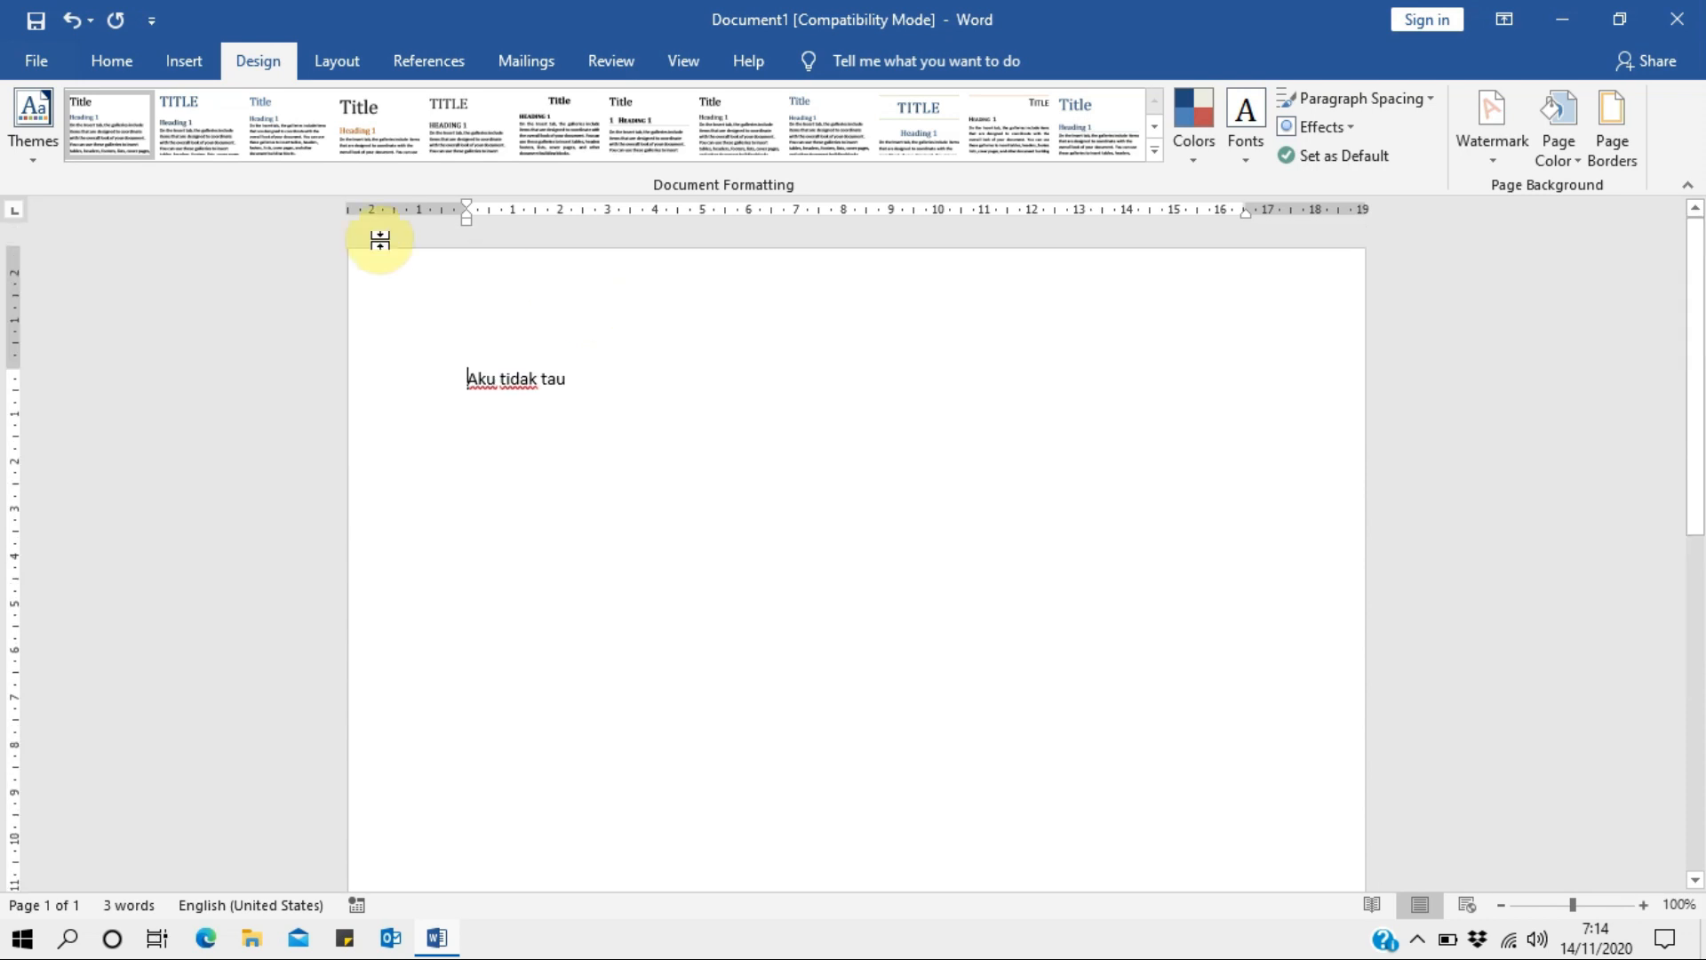
Examine the document's Info page, including the Compatibility Mode conversion and the Protect Document options.
click(36, 63)
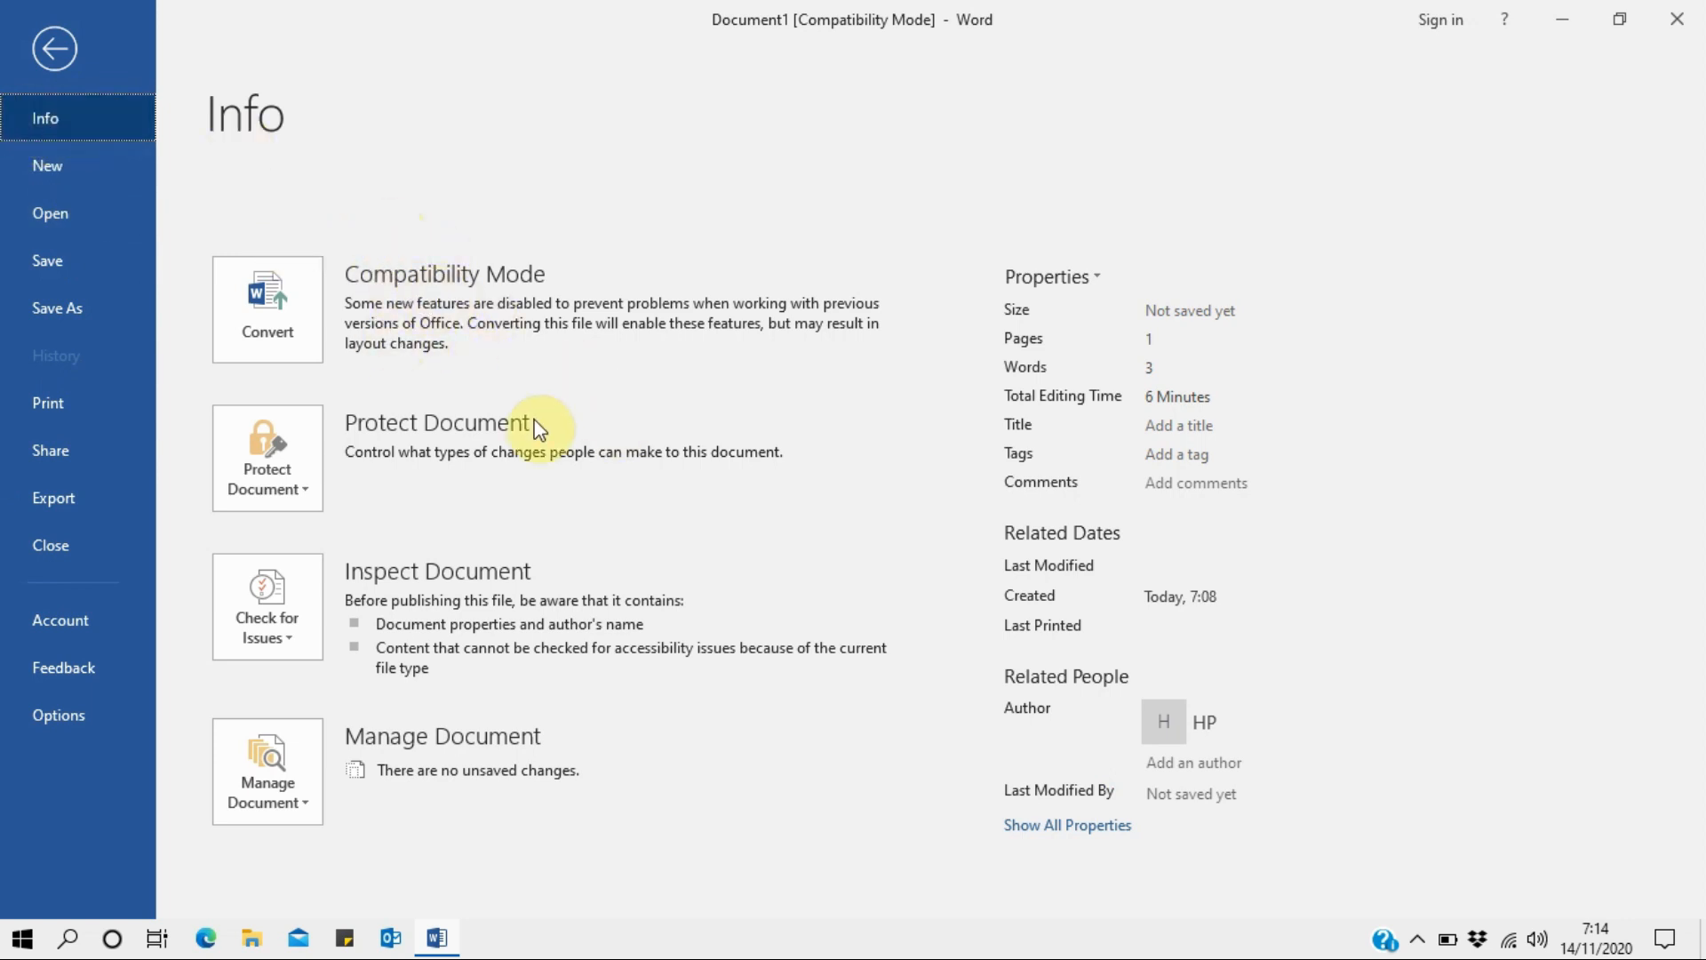
click(266, 311)
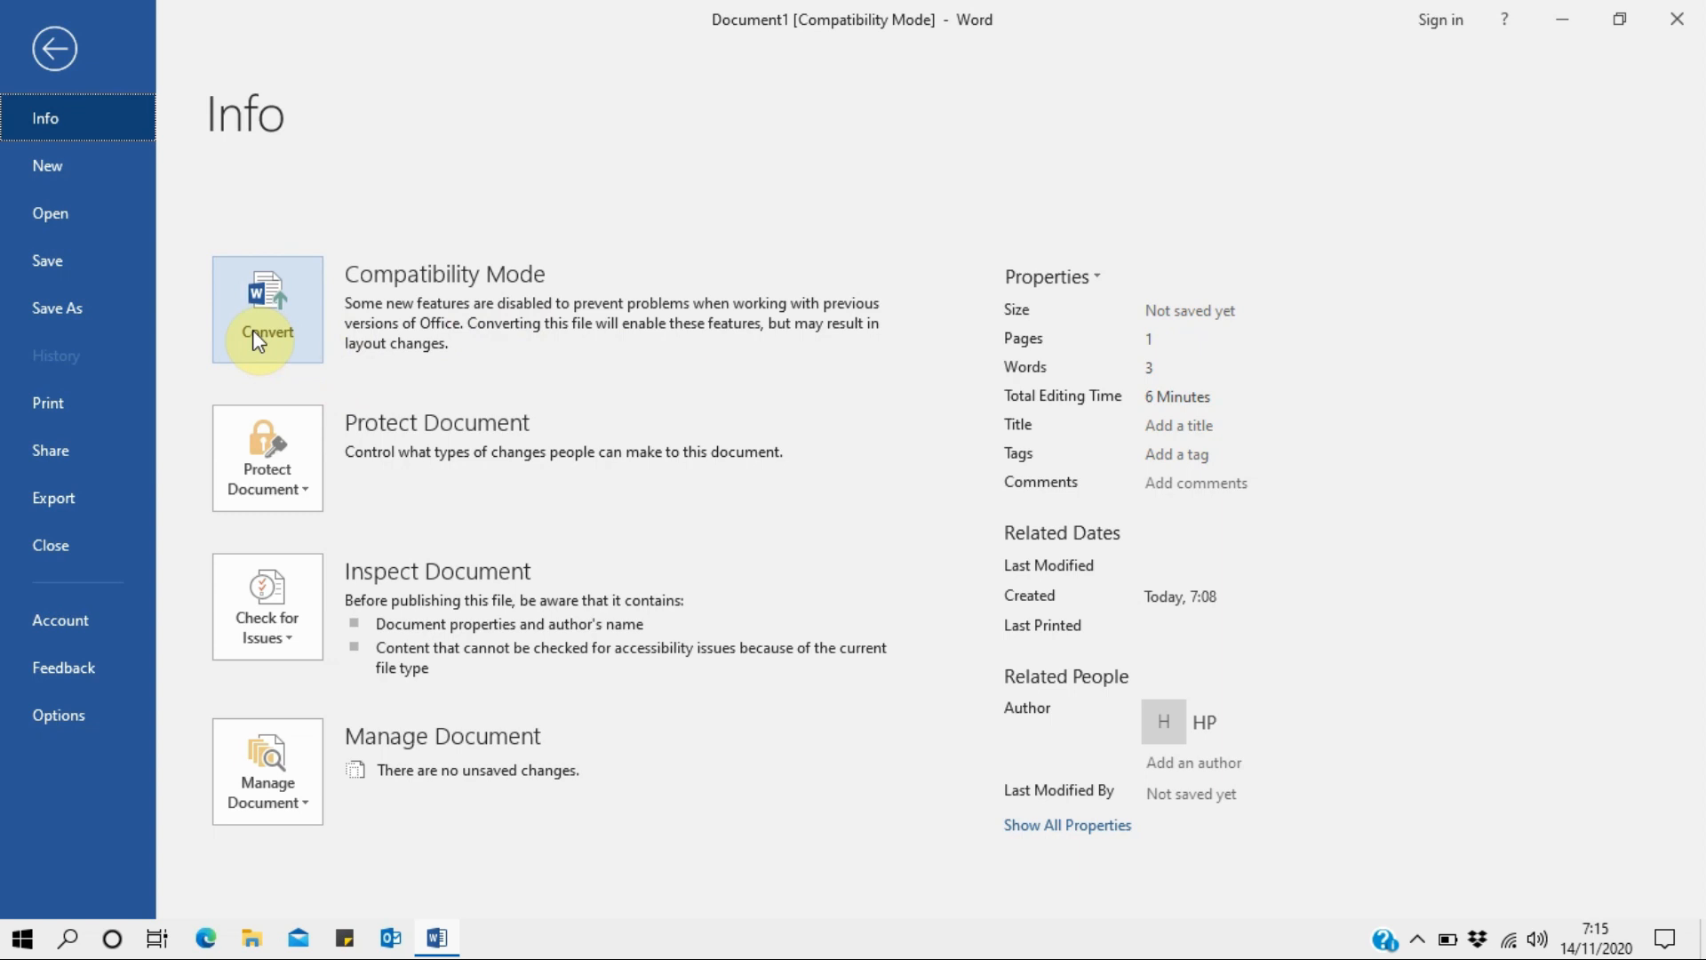
click(307, 487)
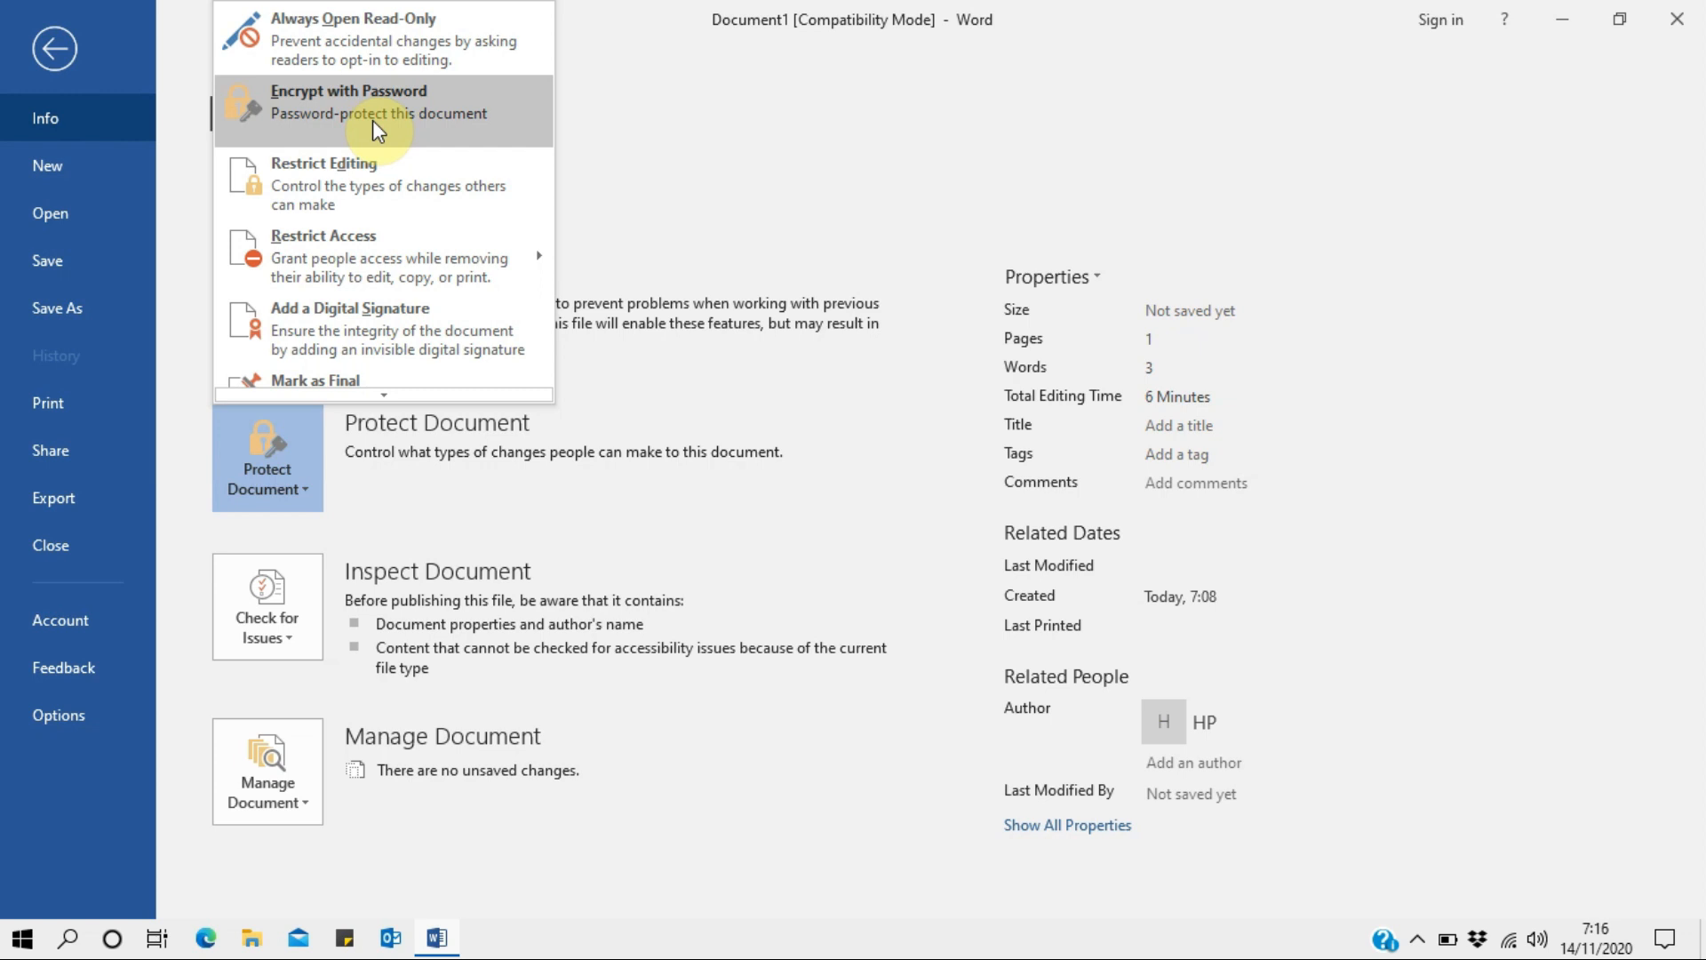
scroll(370, 110, down, 1)
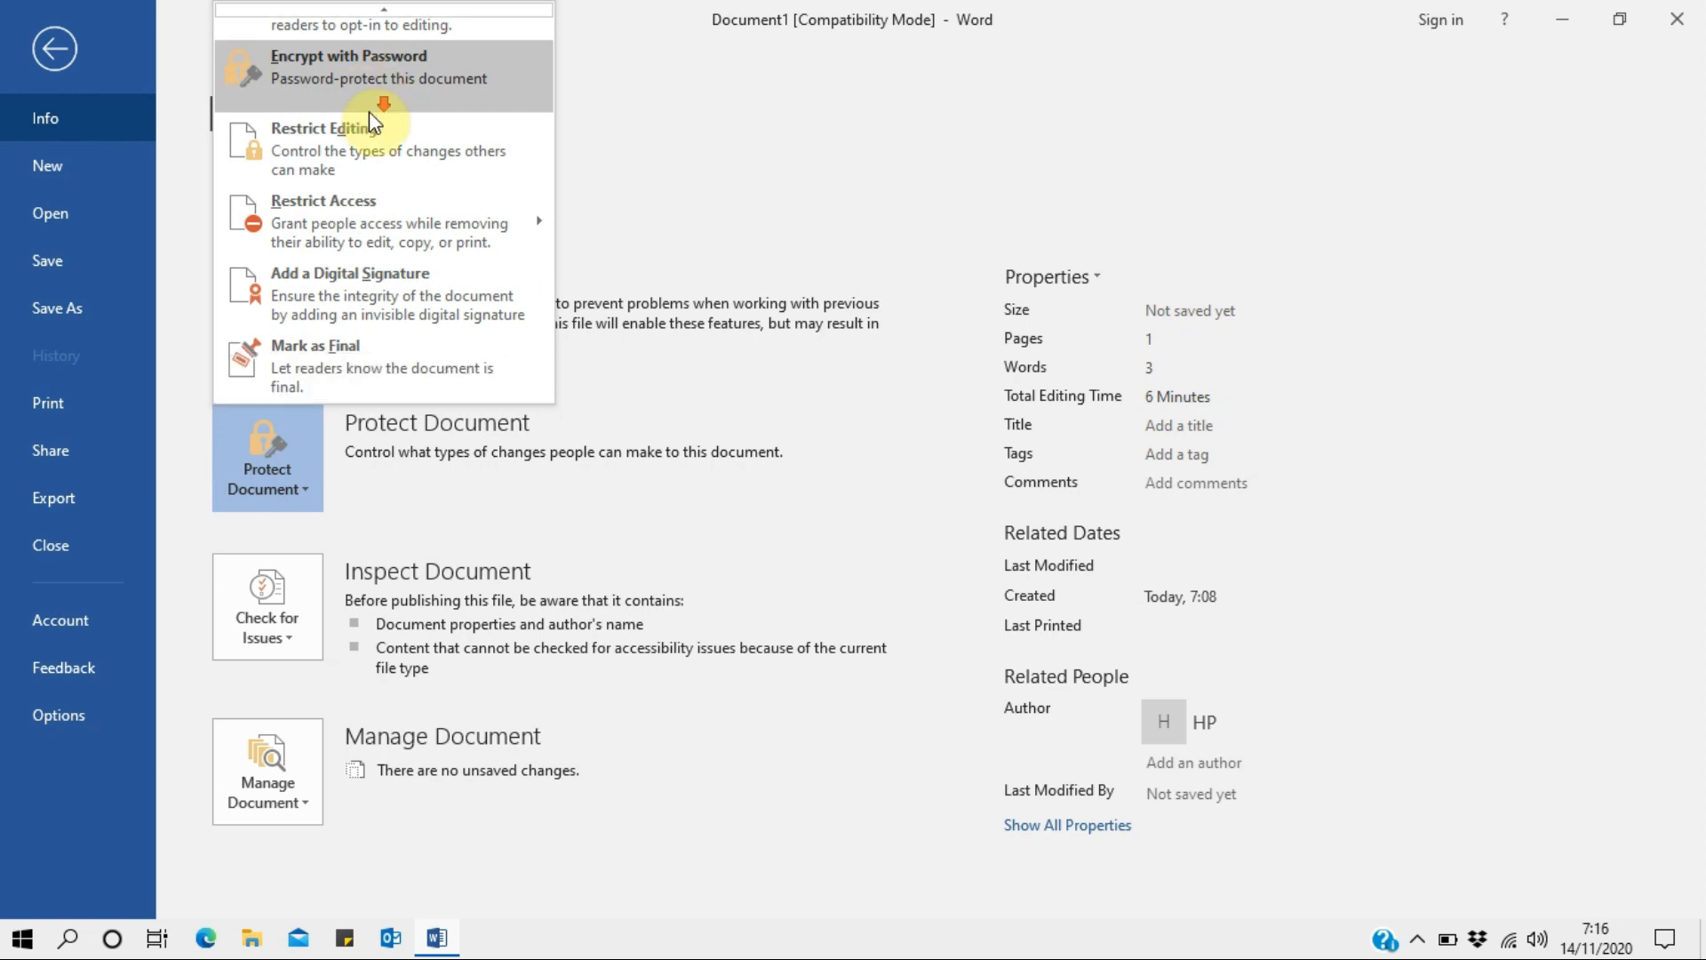
scroll(375, 317, up, 1)
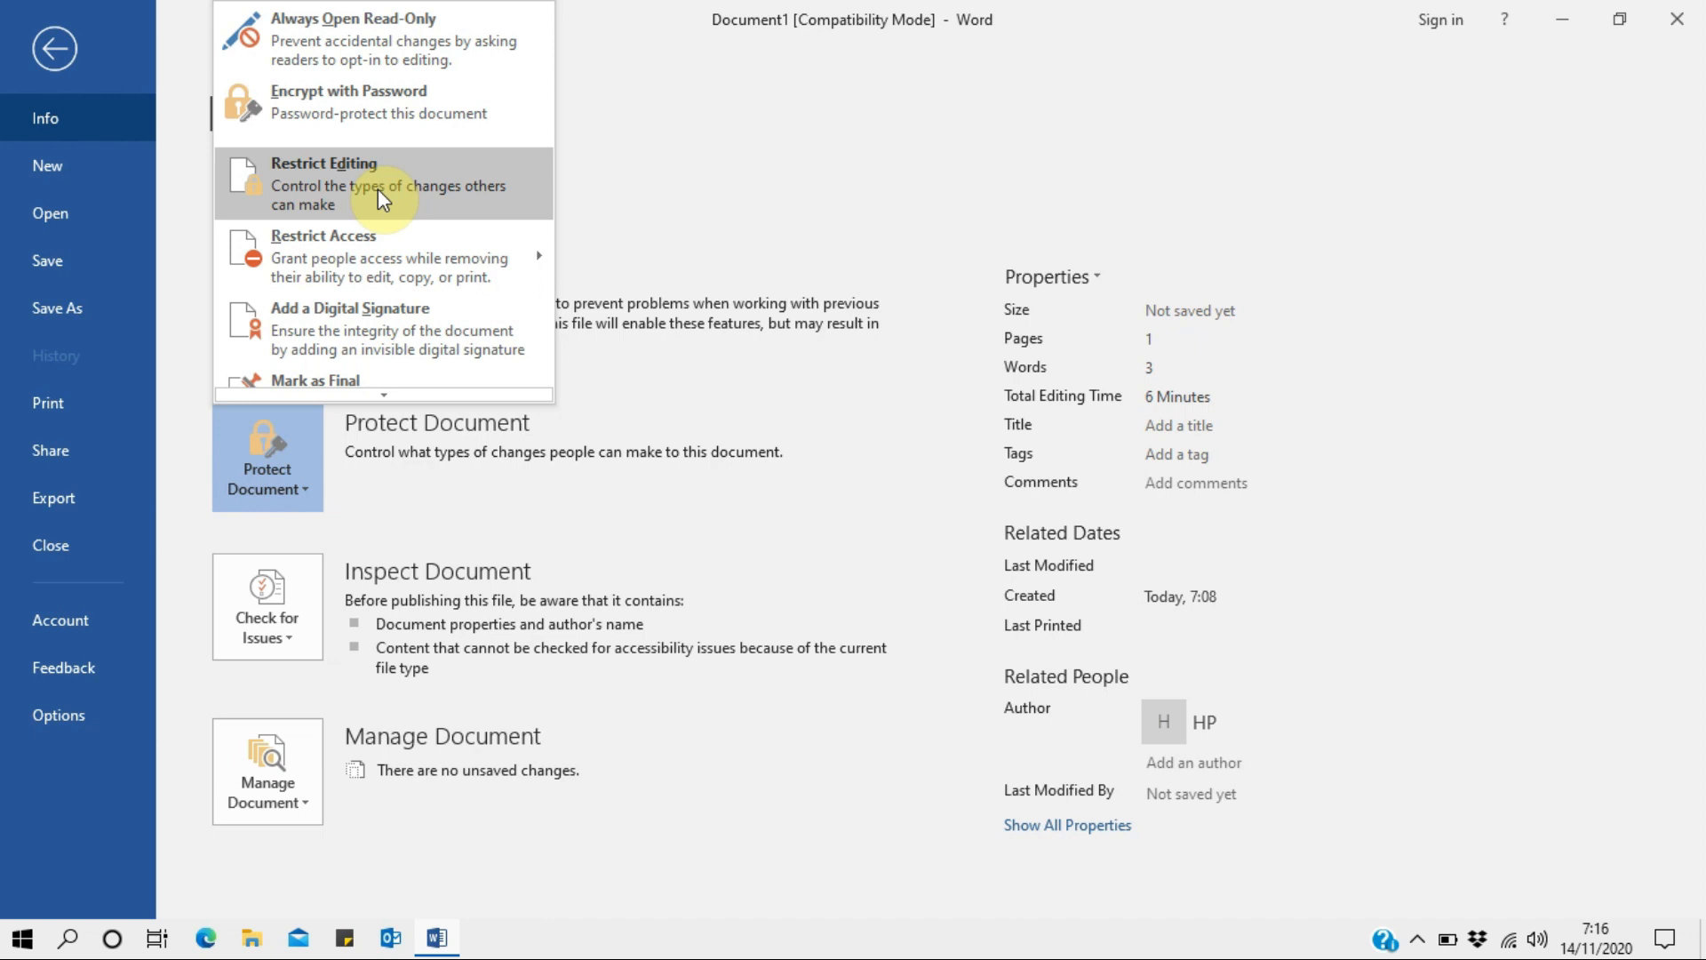
Browse the templates offered for creating a new document, from Blank document through to Party invitation flyer.
click(62, 167)
click(71, 165)
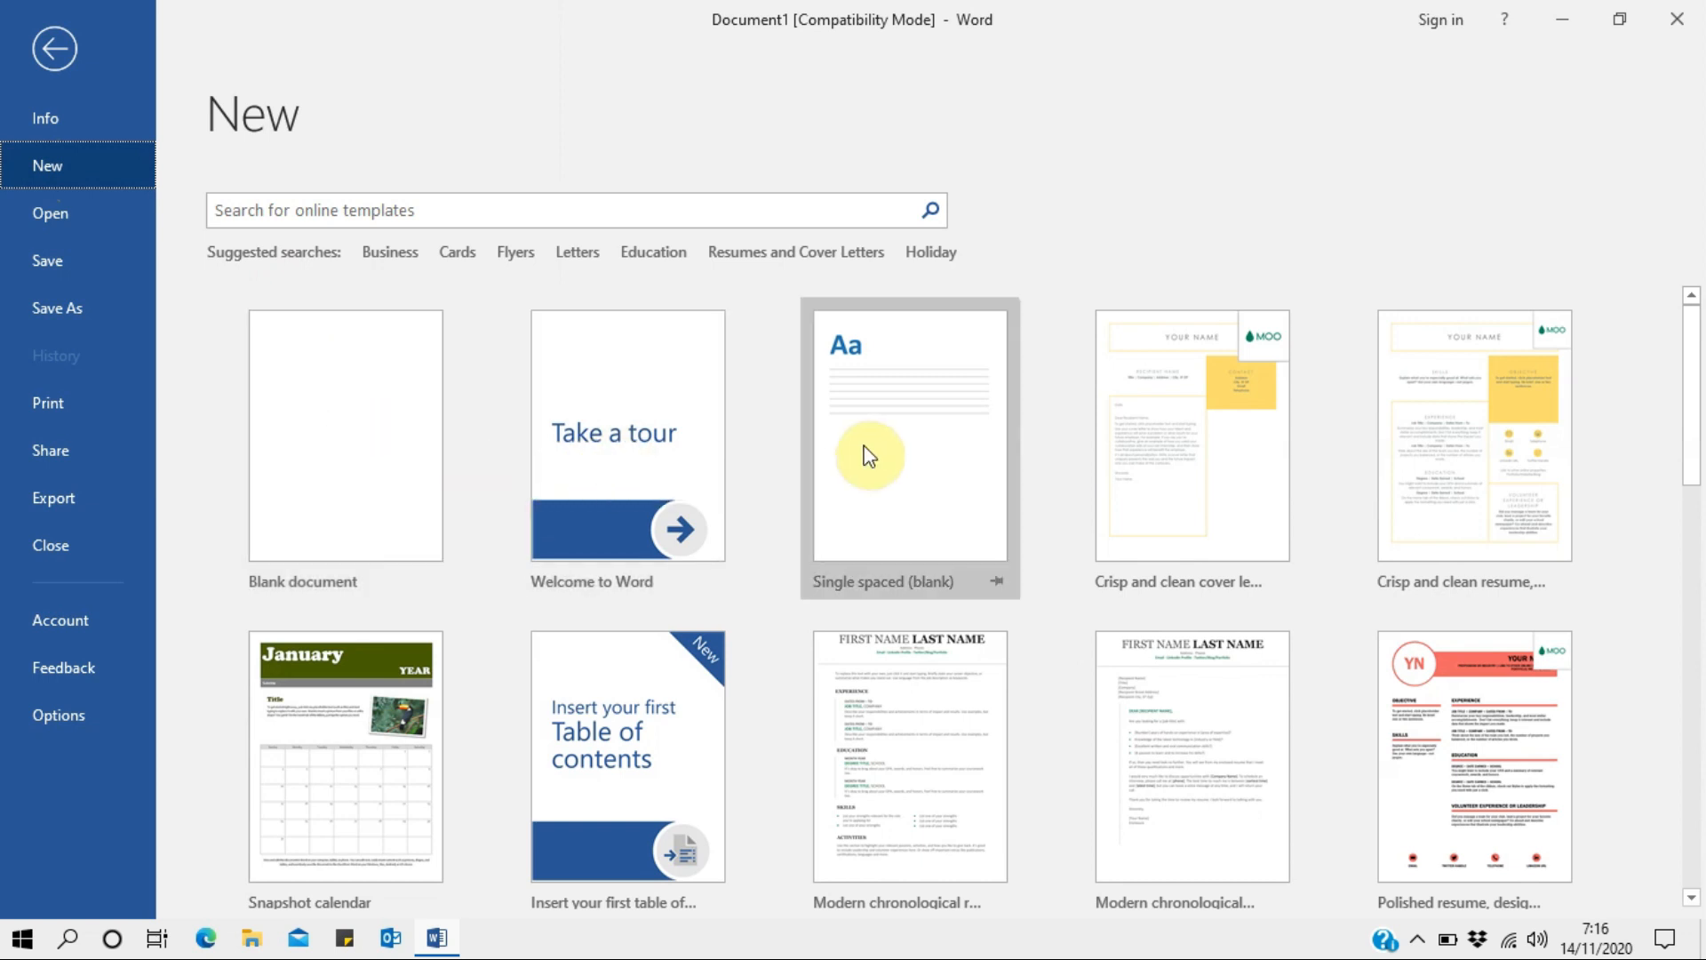
scroll(724, 484, down, 6)
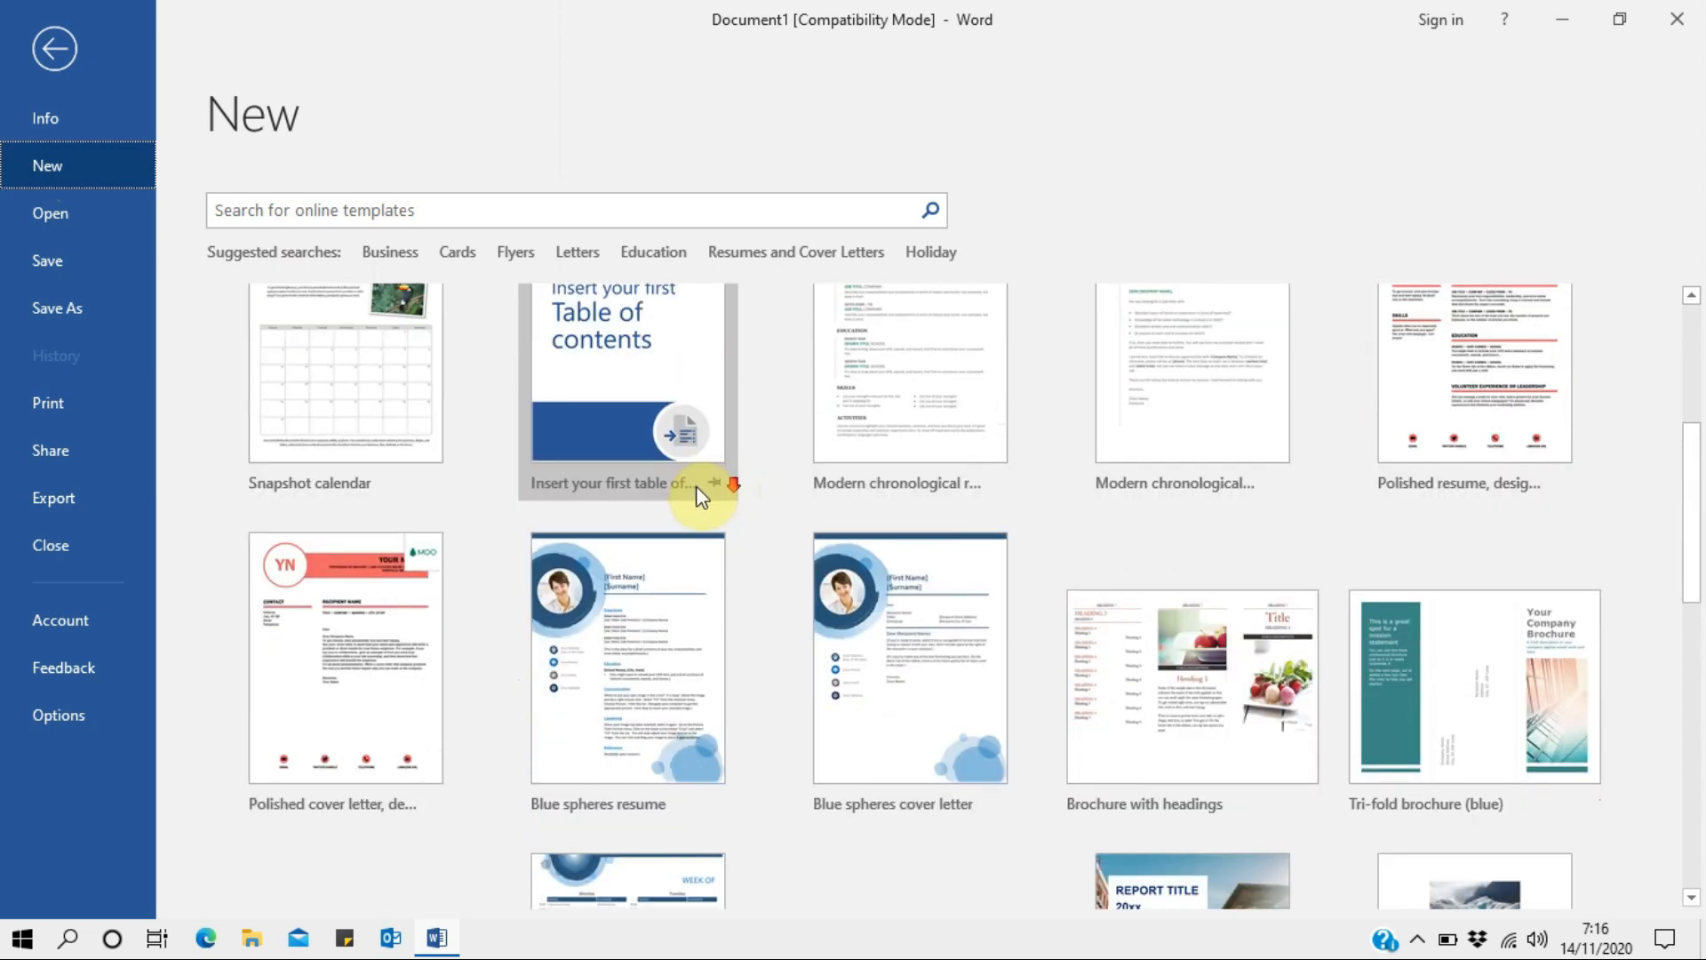
scroll(788, 506, up, 3)
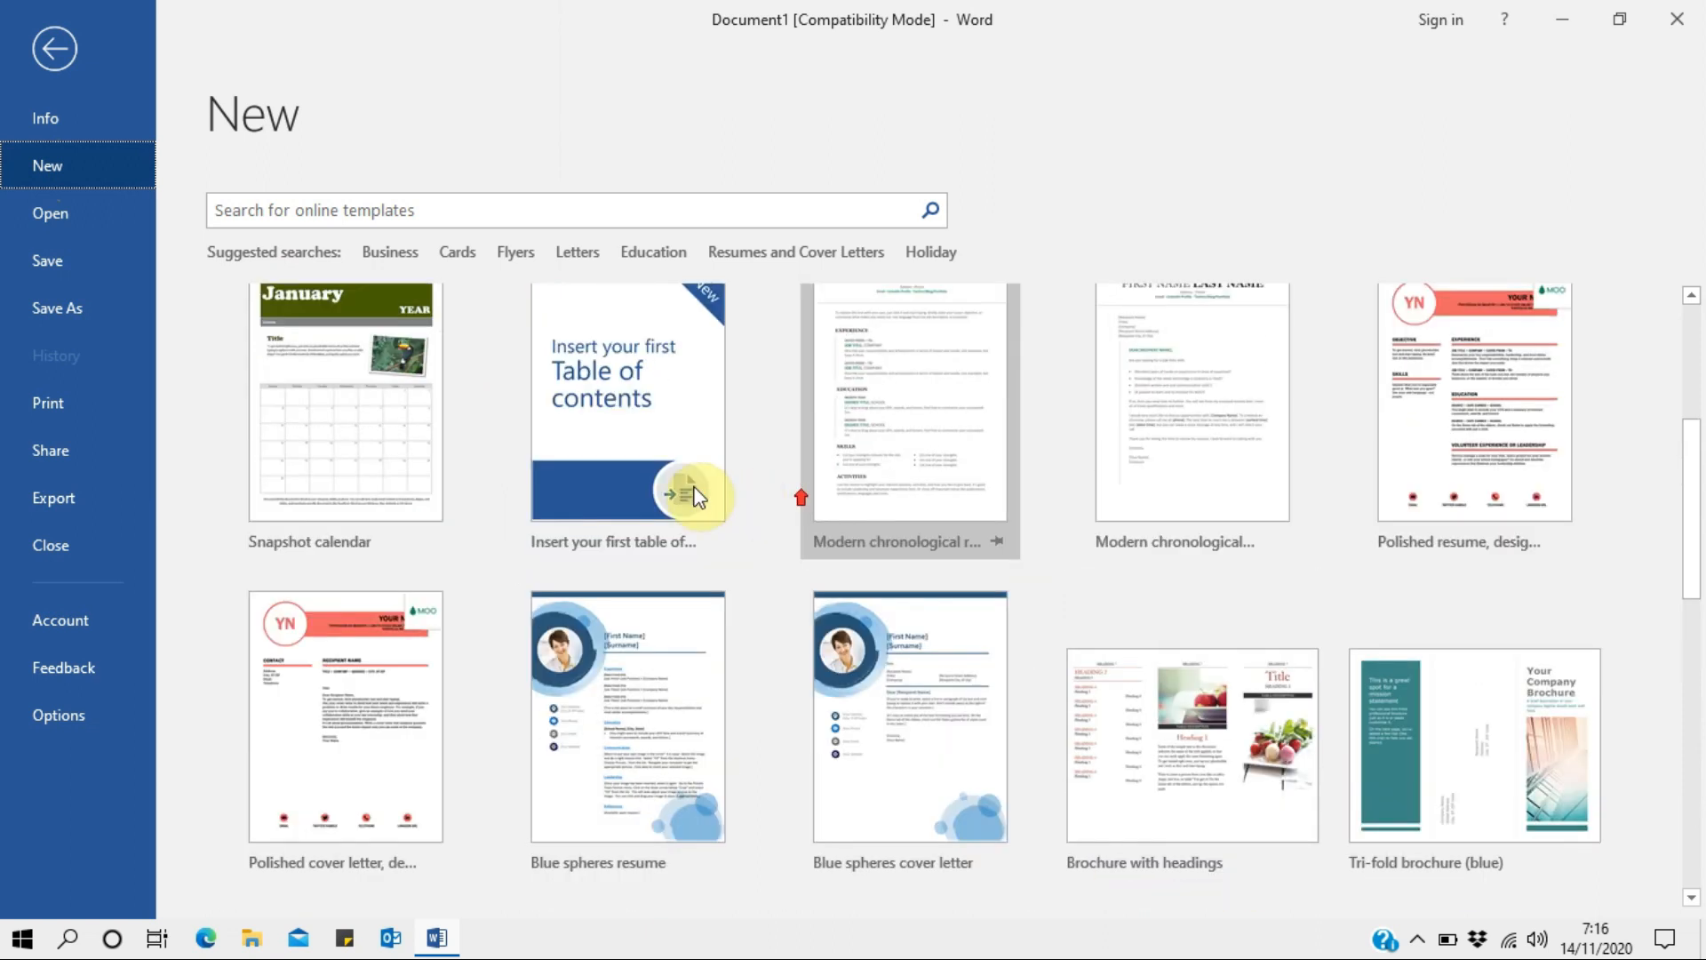
scroll(426, 560, down, 4)
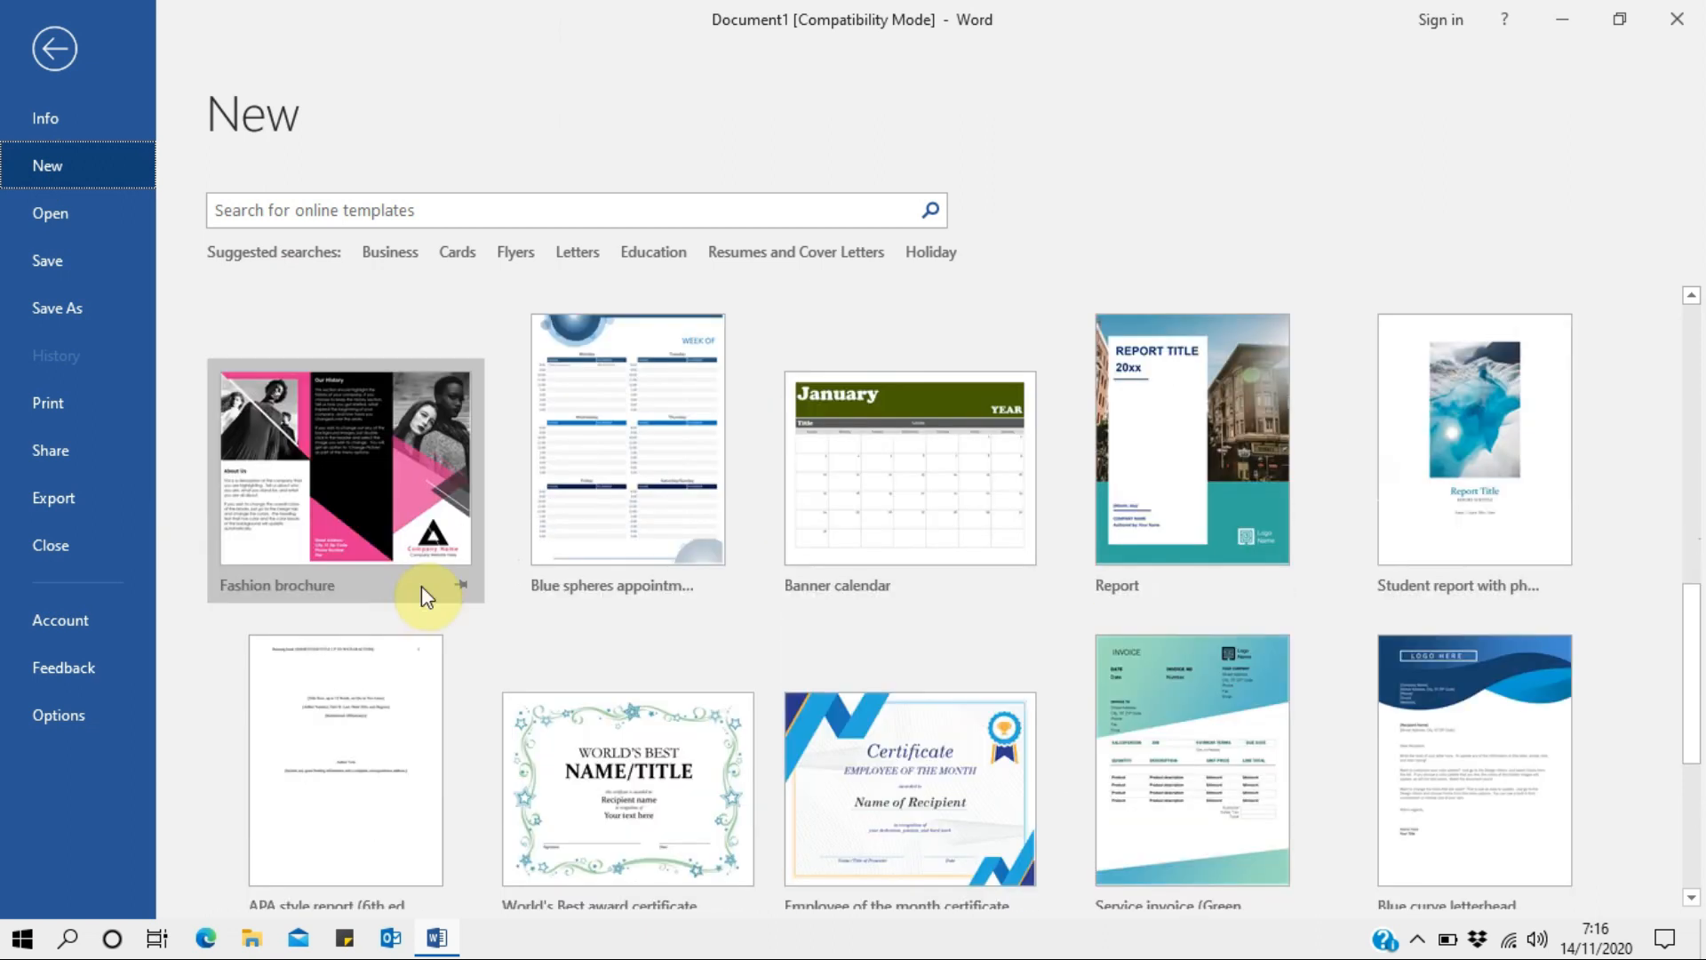
click(1417, 939)
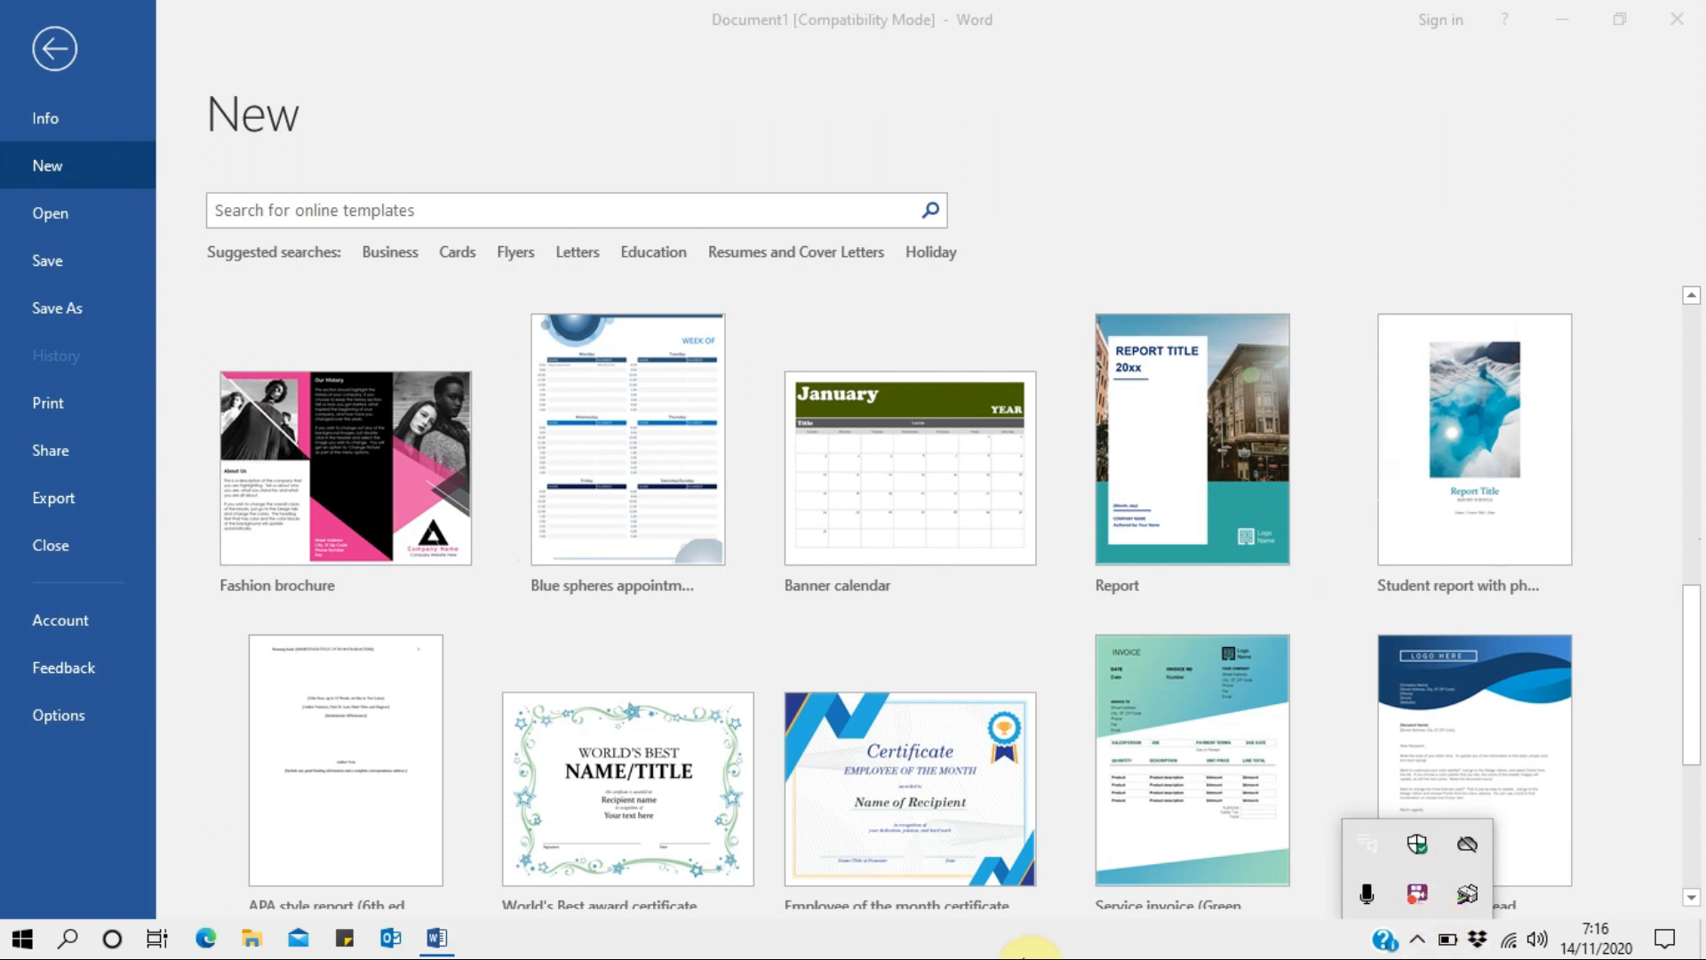
scroll(810, 723, down, 3)
scroll(810, 722, down, 1)
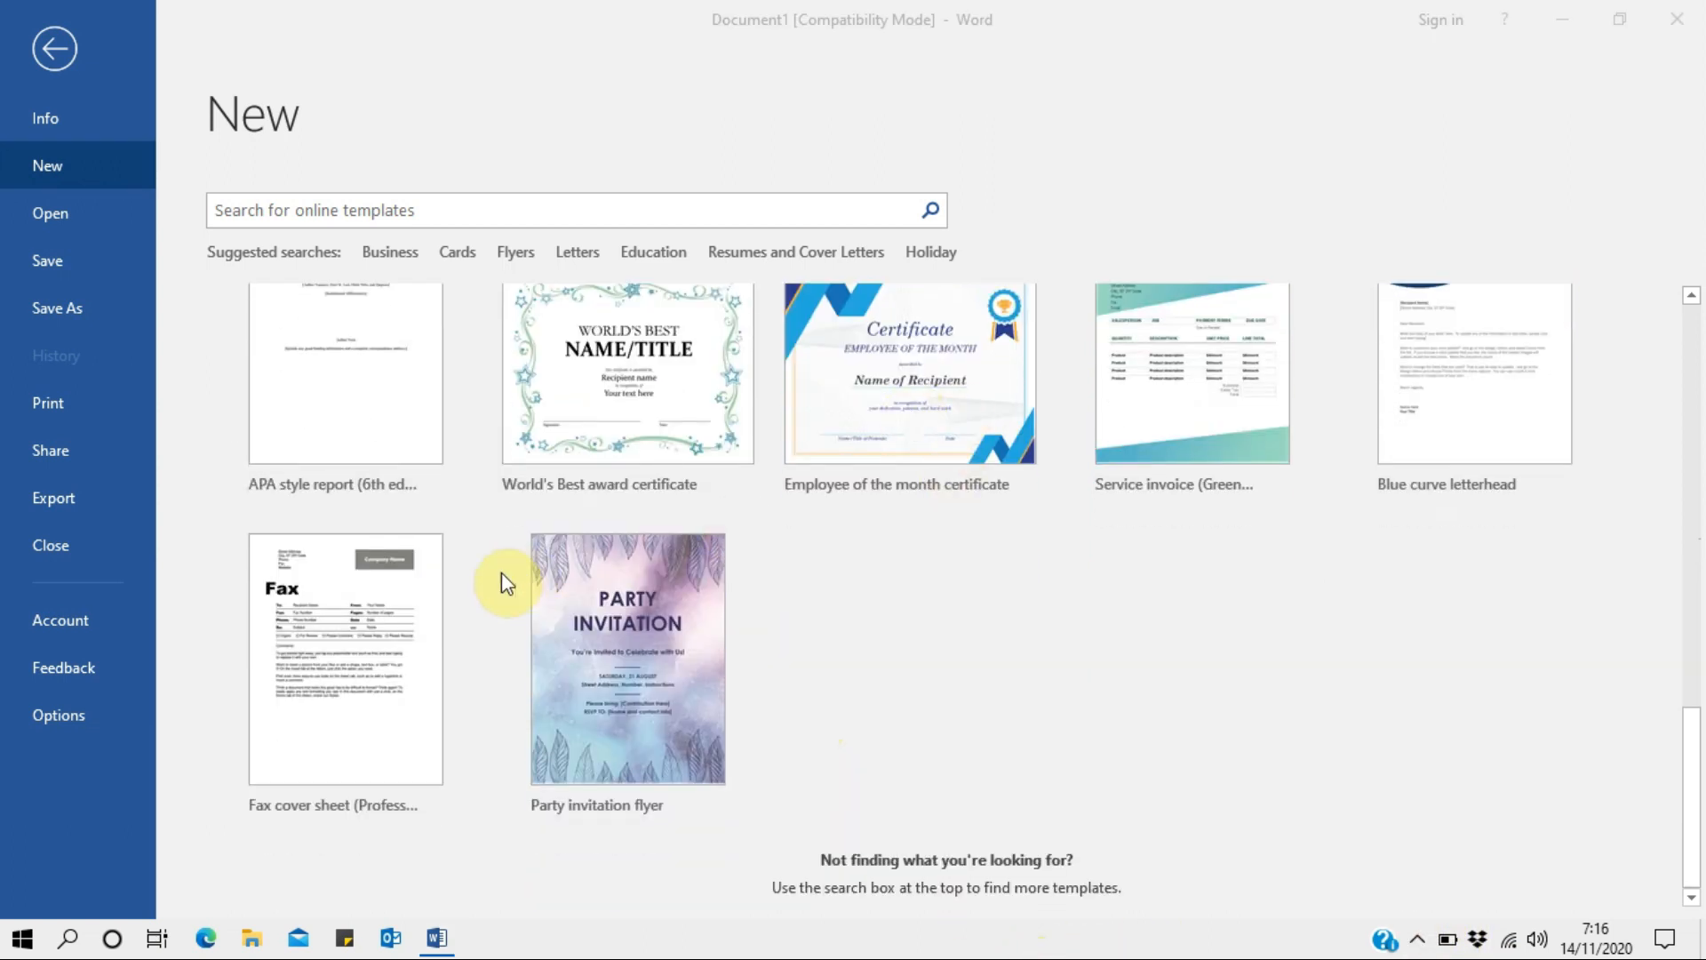
scroll(503, 578, up, 15)
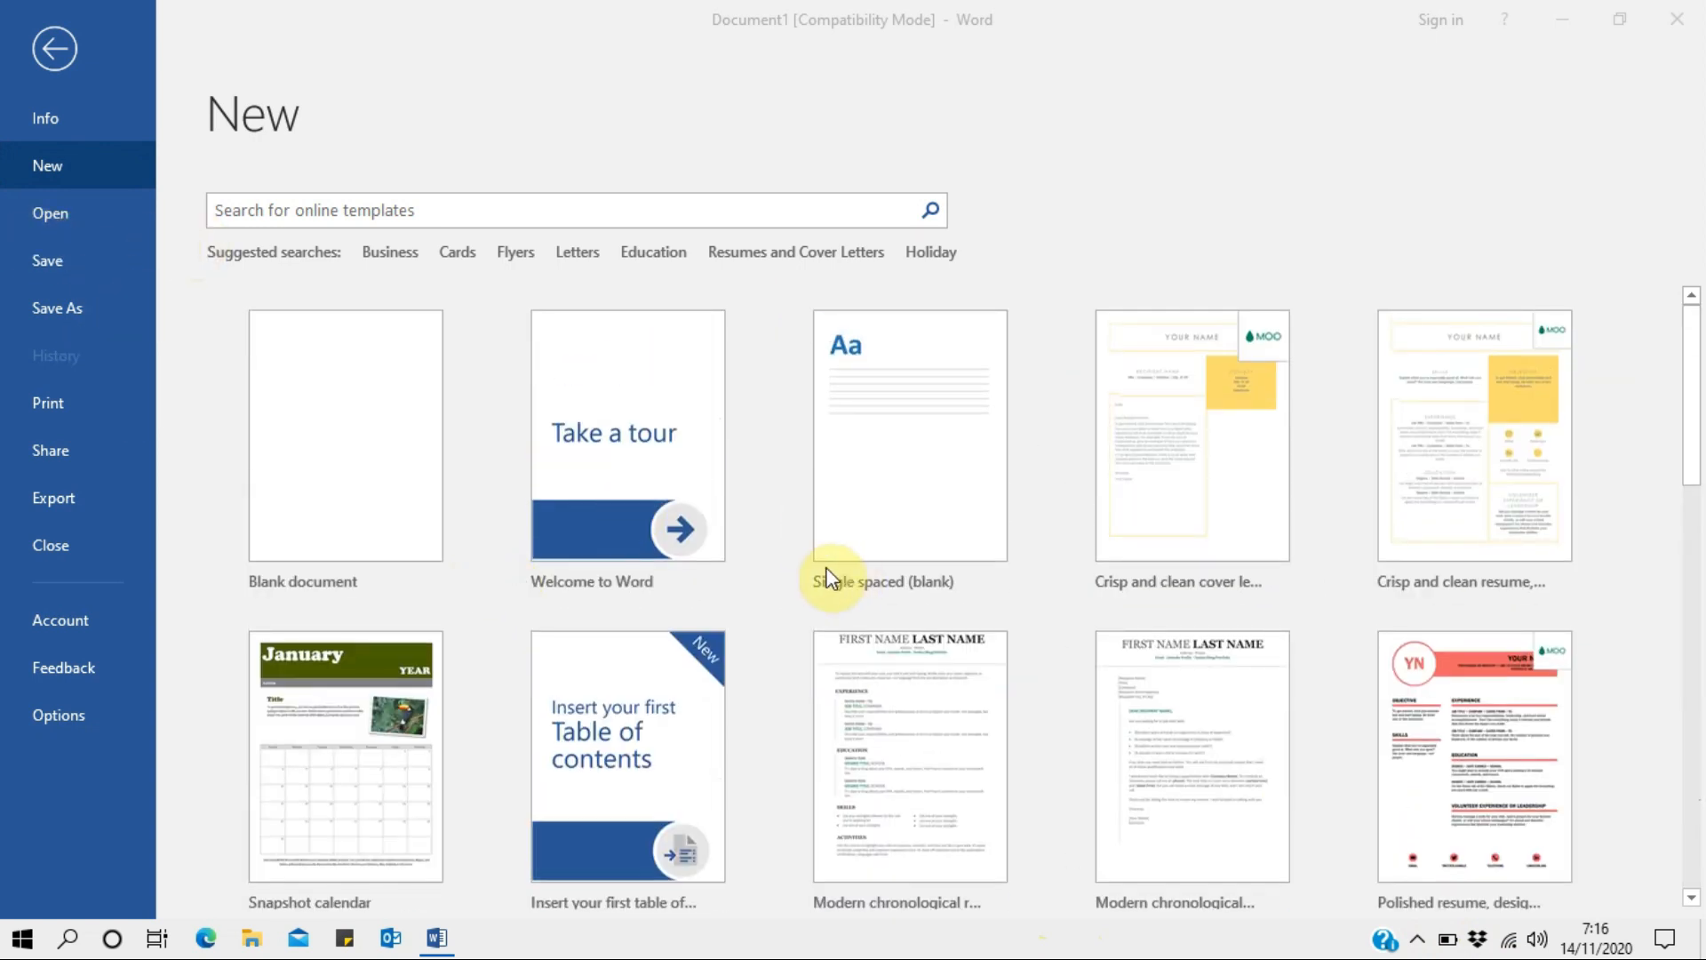
Review the recent documents and recent folders available for opening.
click(62, 212)
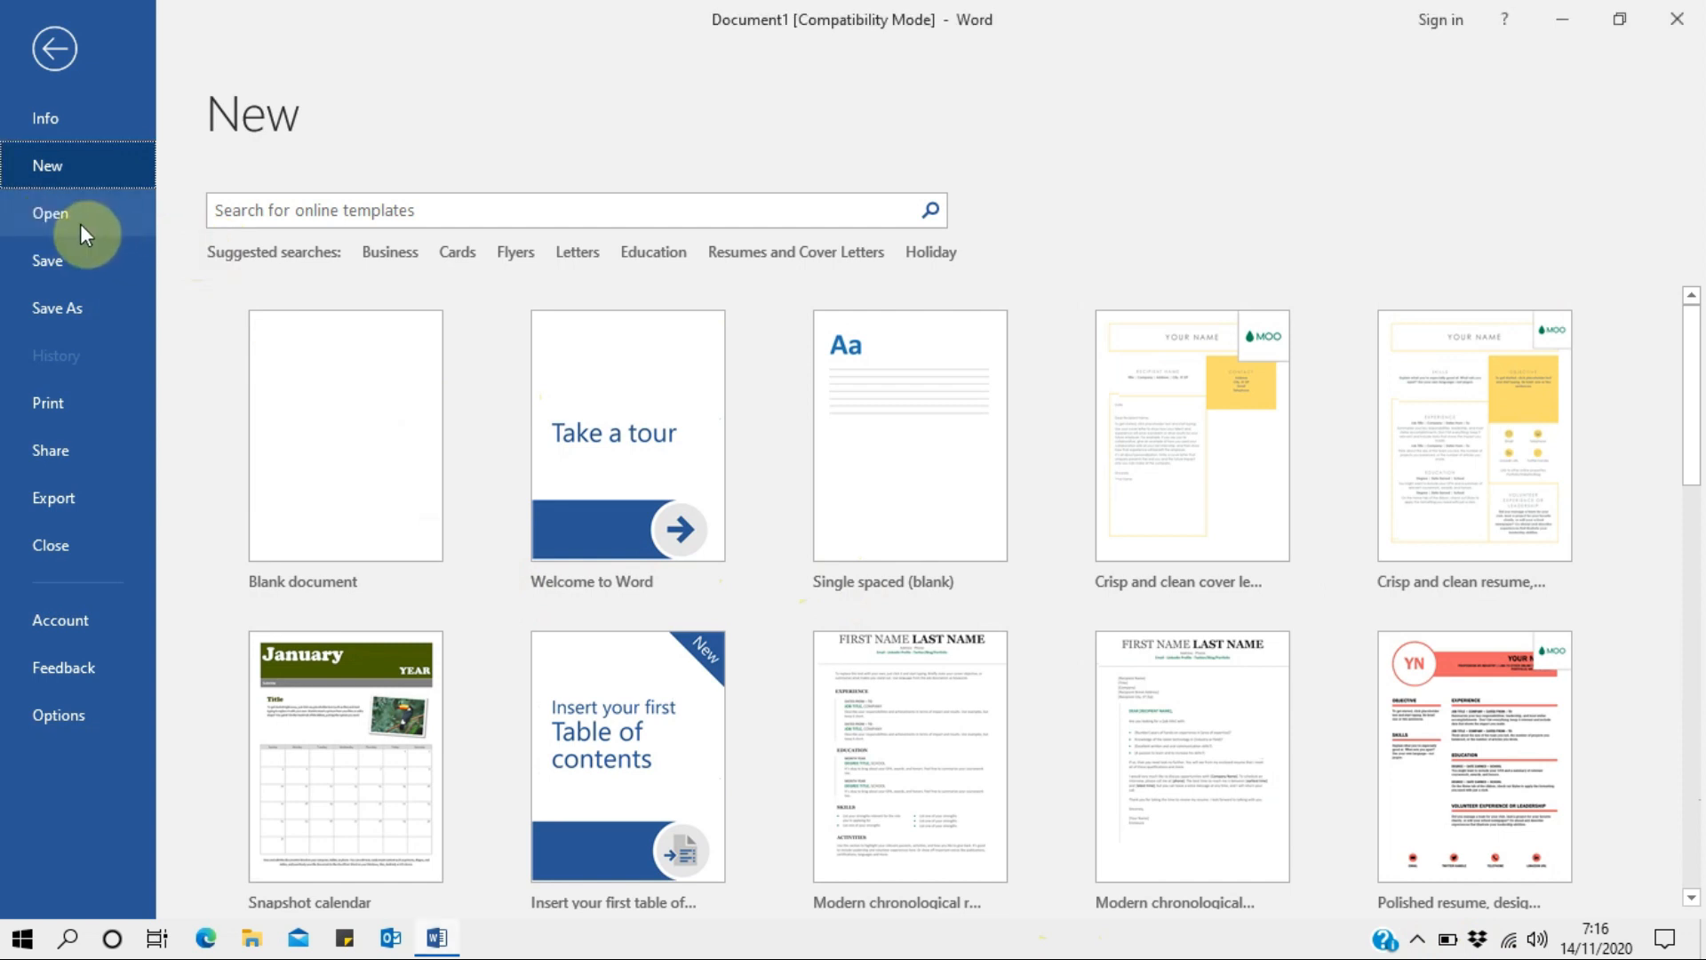
click(55, 218)
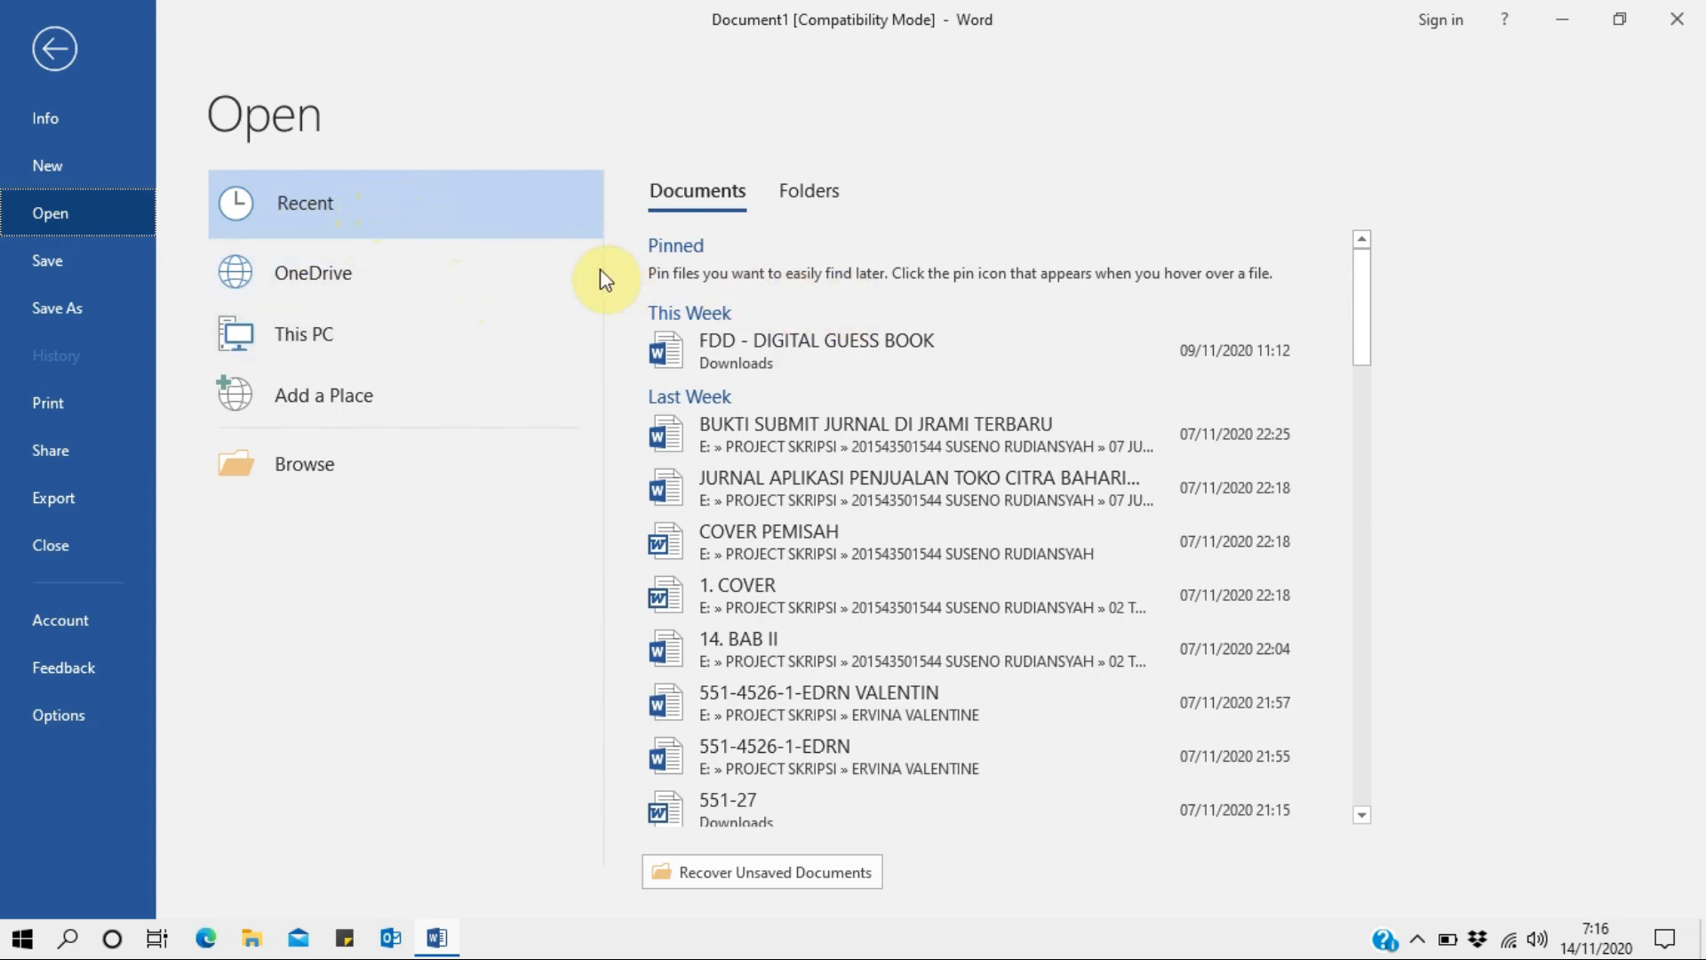
scroll(823, 480, down, 10)
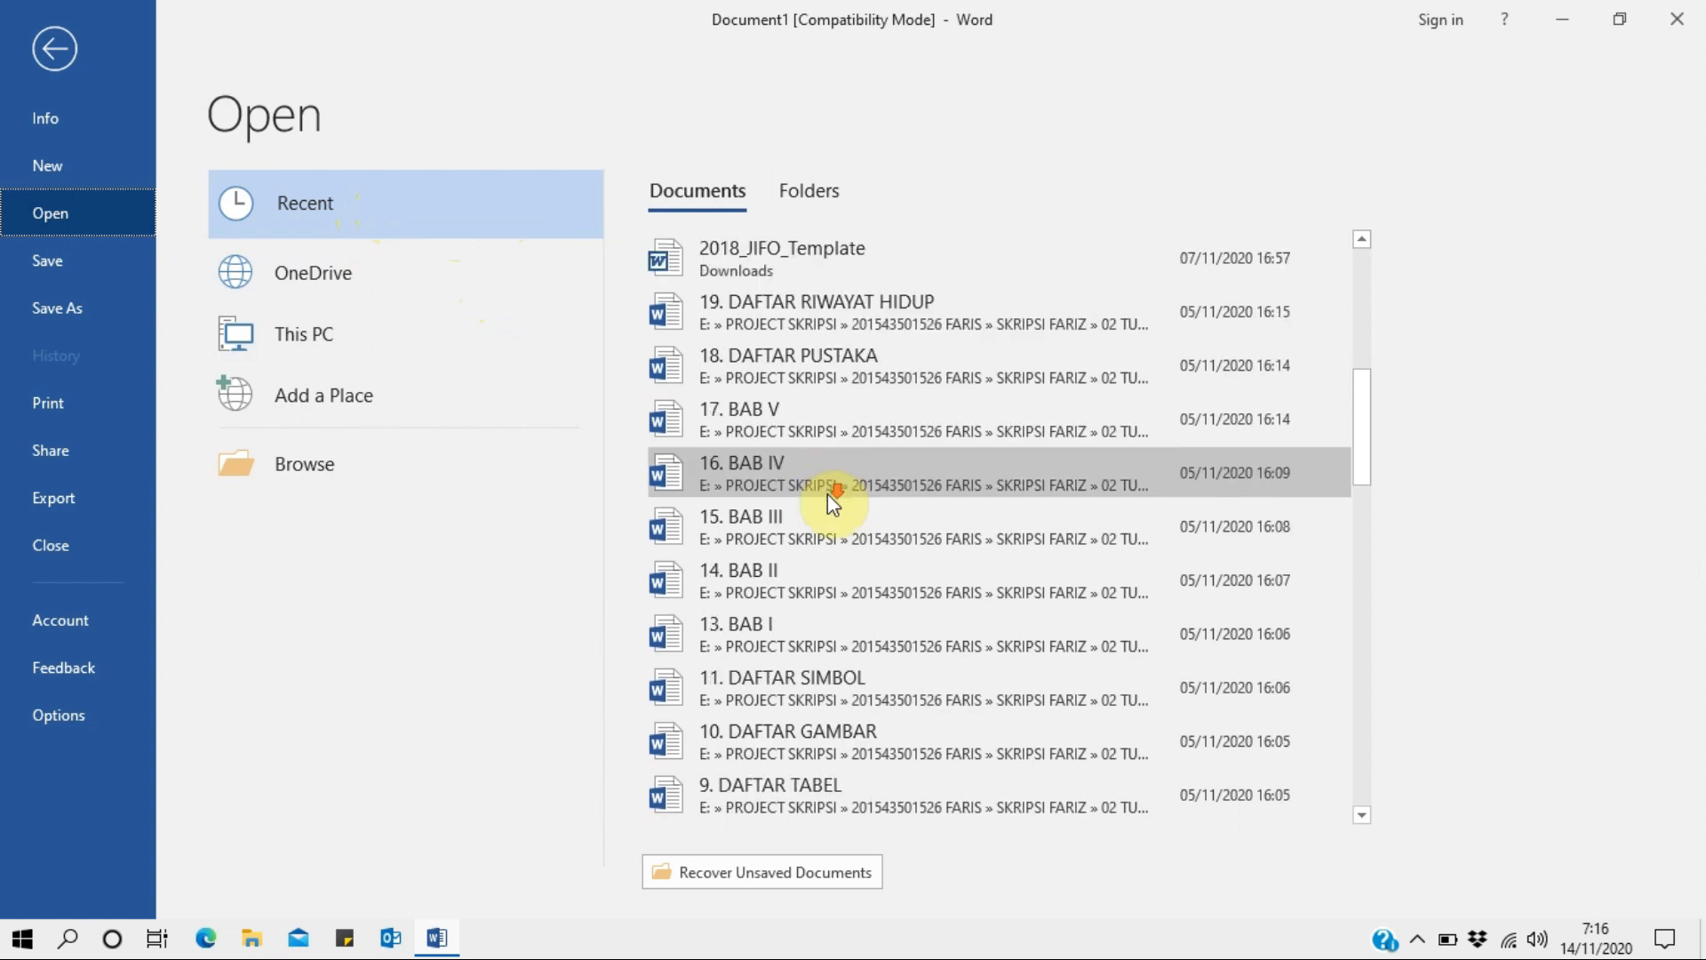
scroll(849, 305, up, 10)
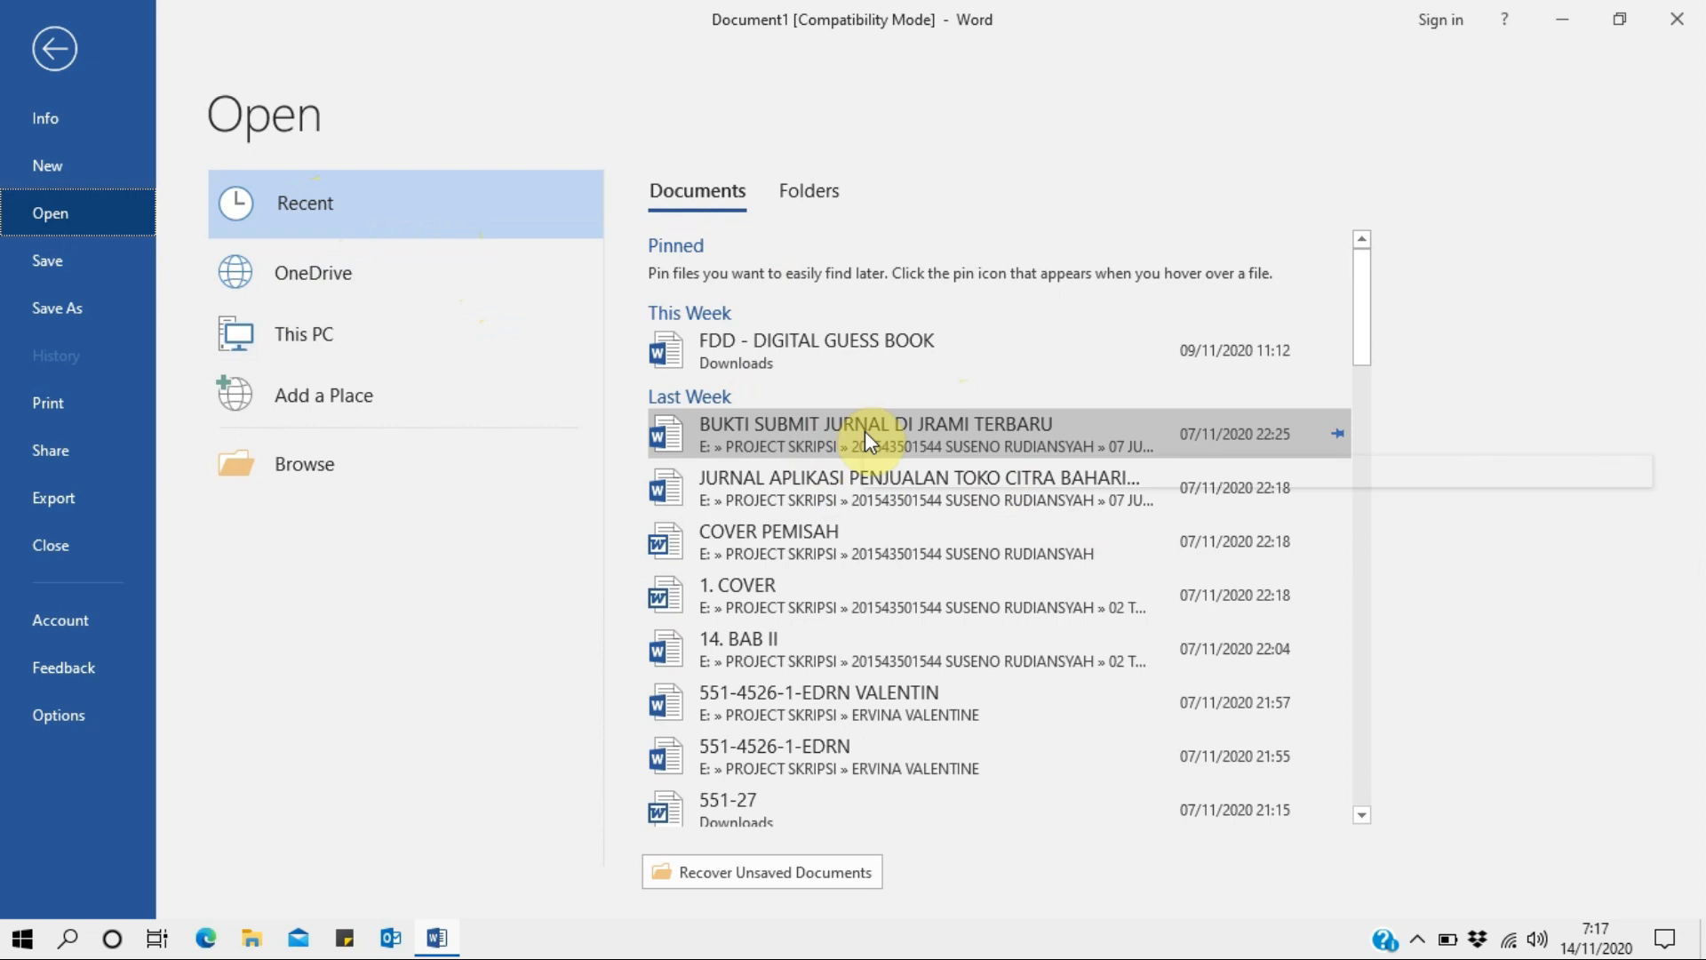
click(809, 194)
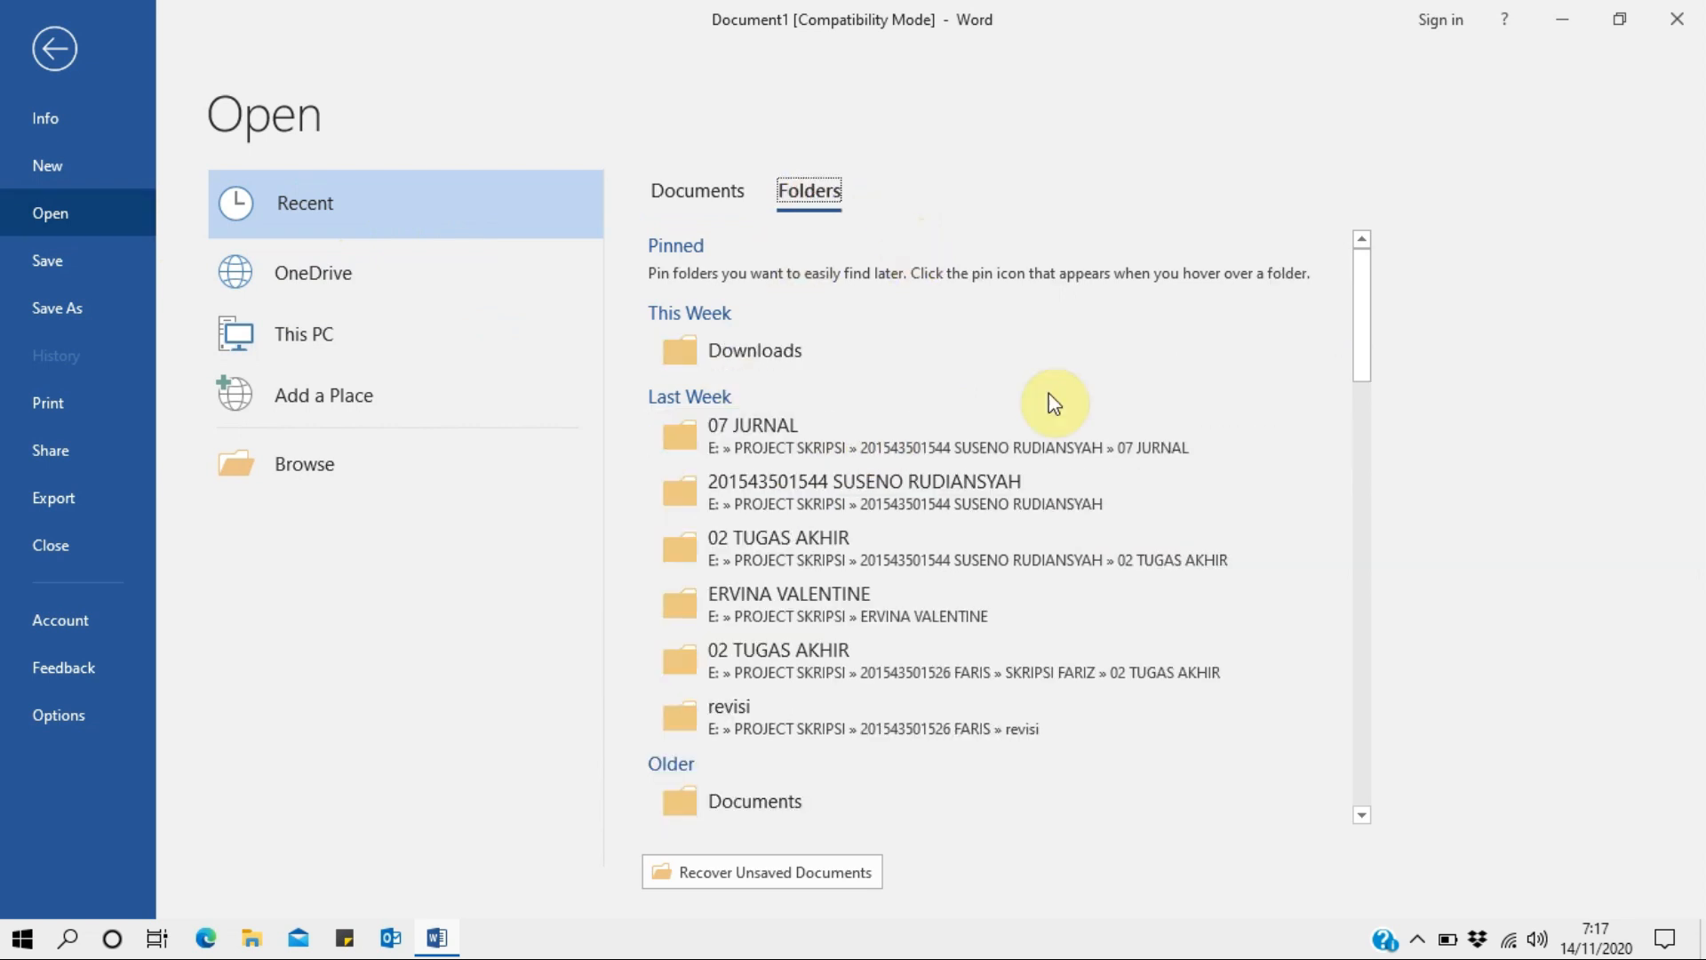
click(702, 186)
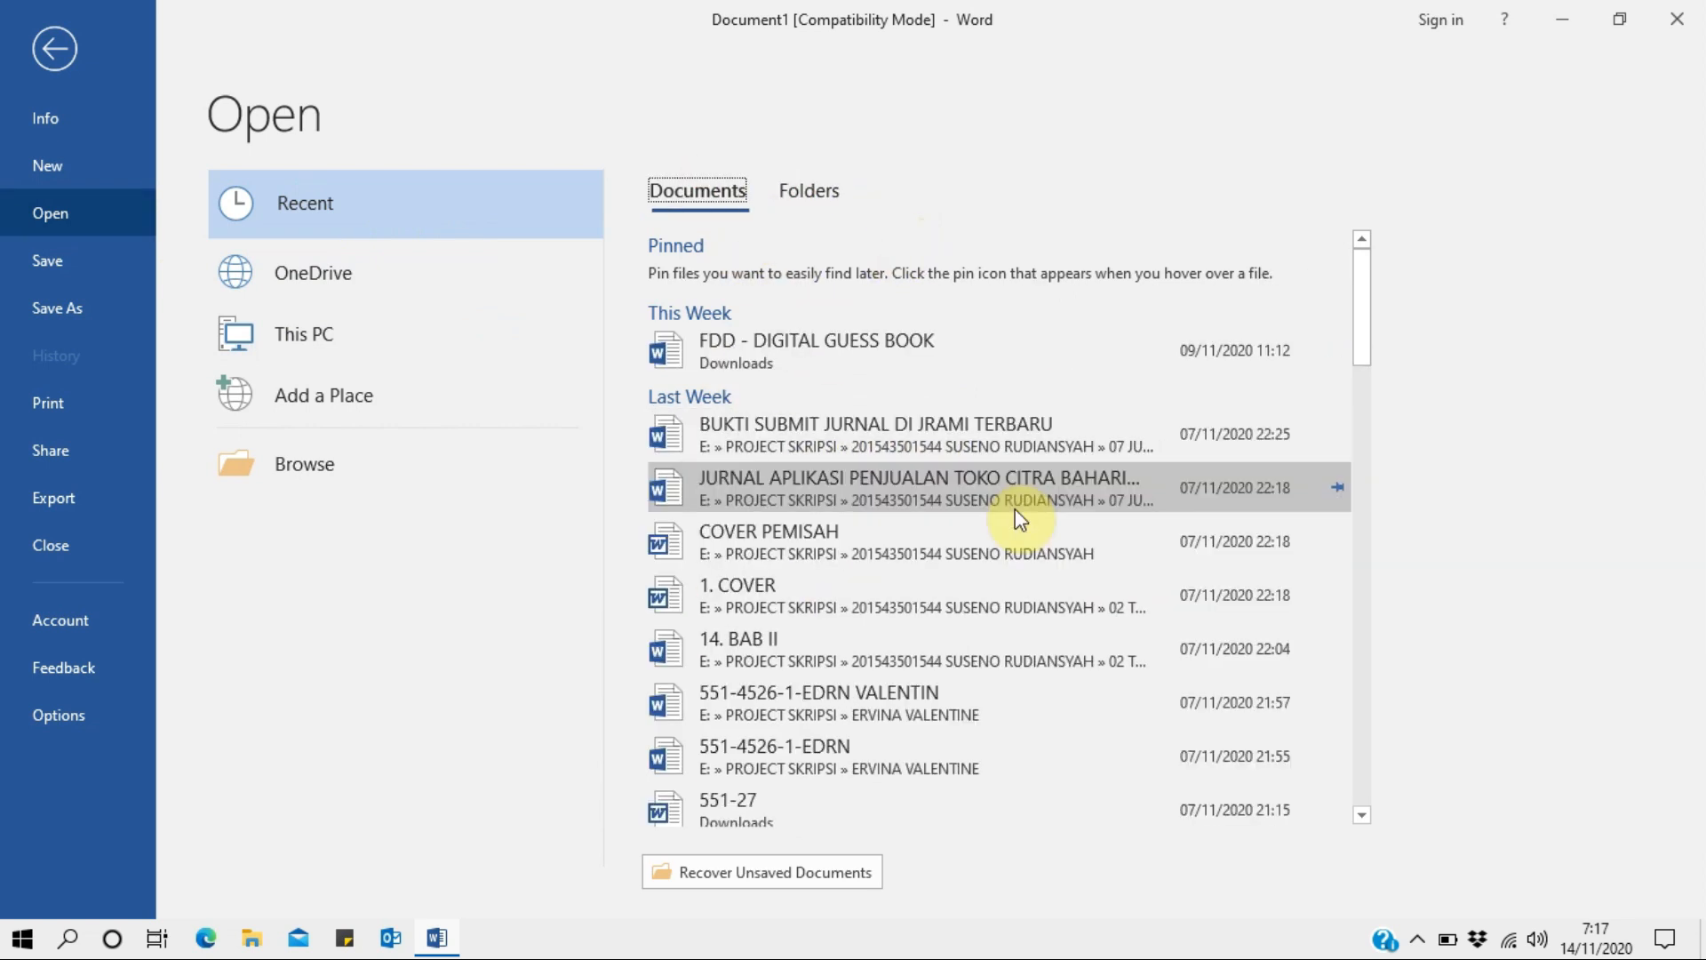
scroll(1015, 509, down, 3)
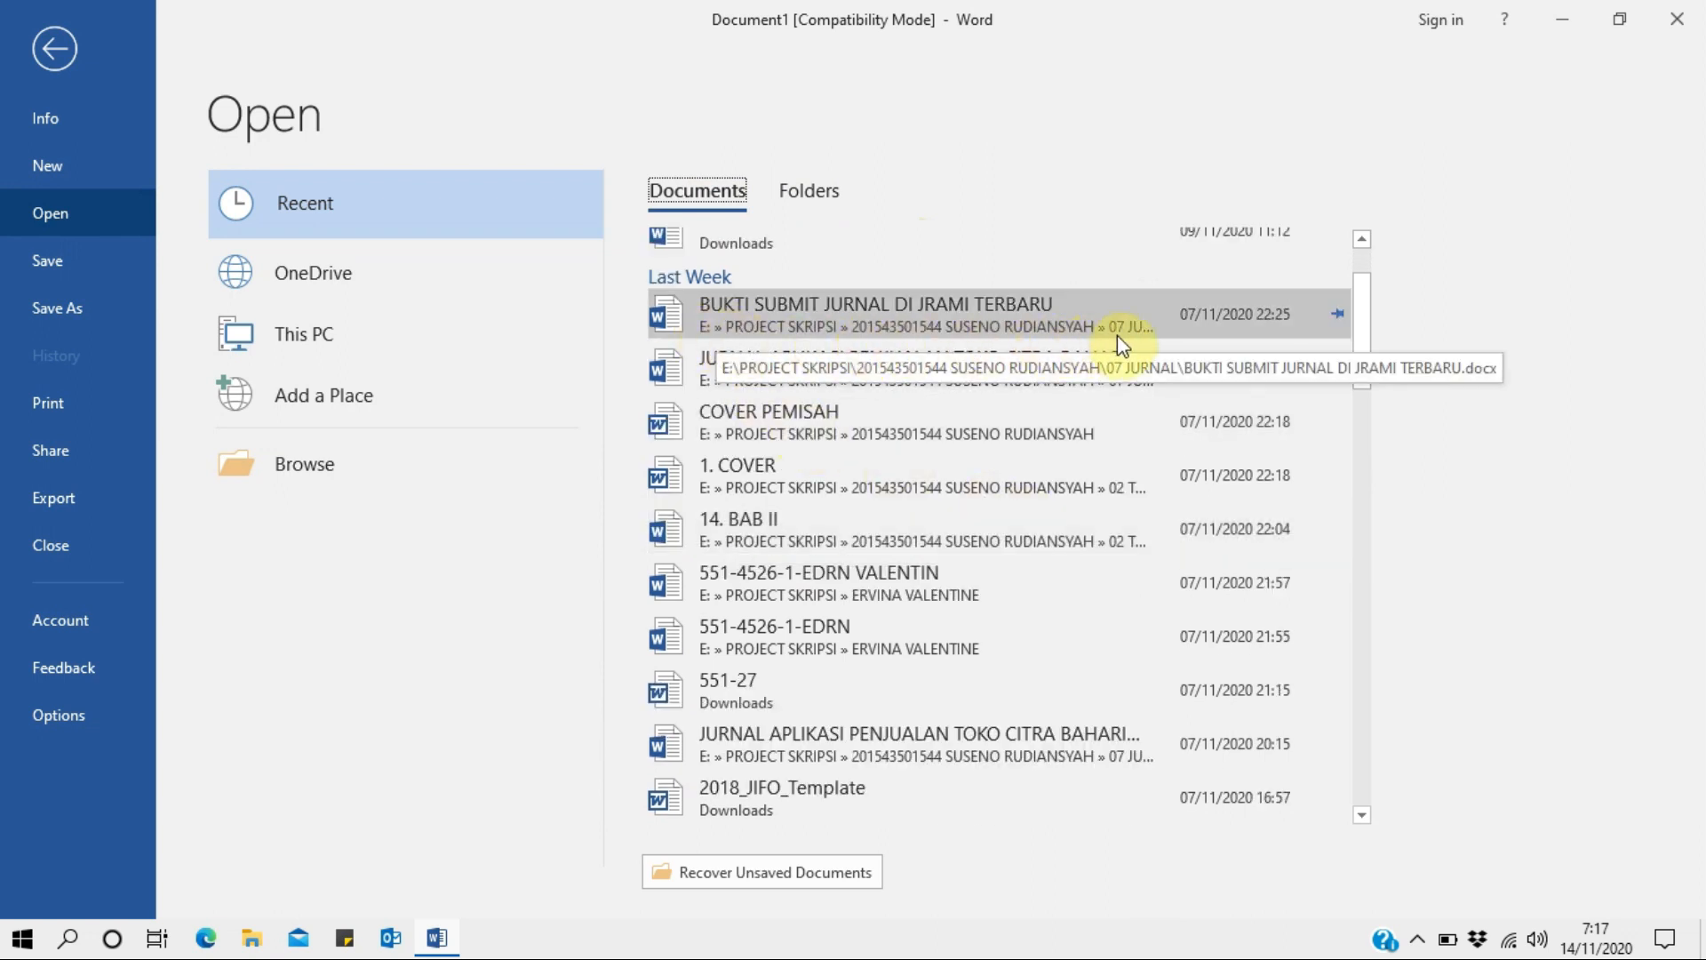
Check the OneDrive and This PC locations for opening files, and view the file browsing dialog without opening anything.
click(349, 282)
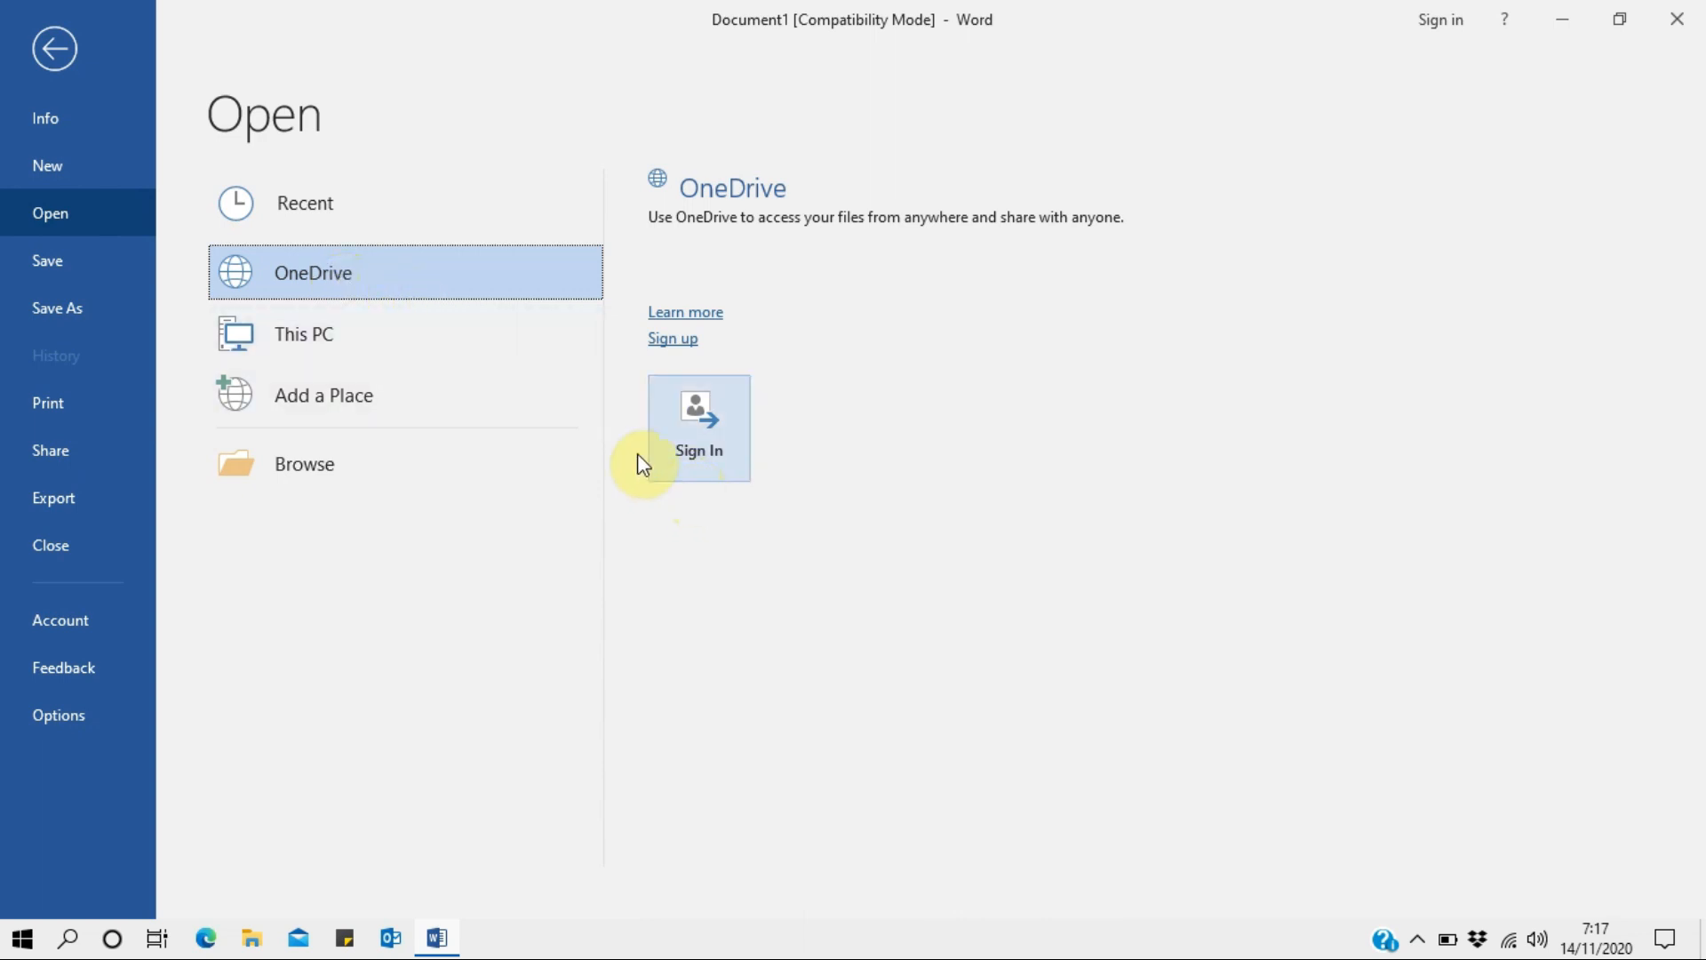
click(312, 331)
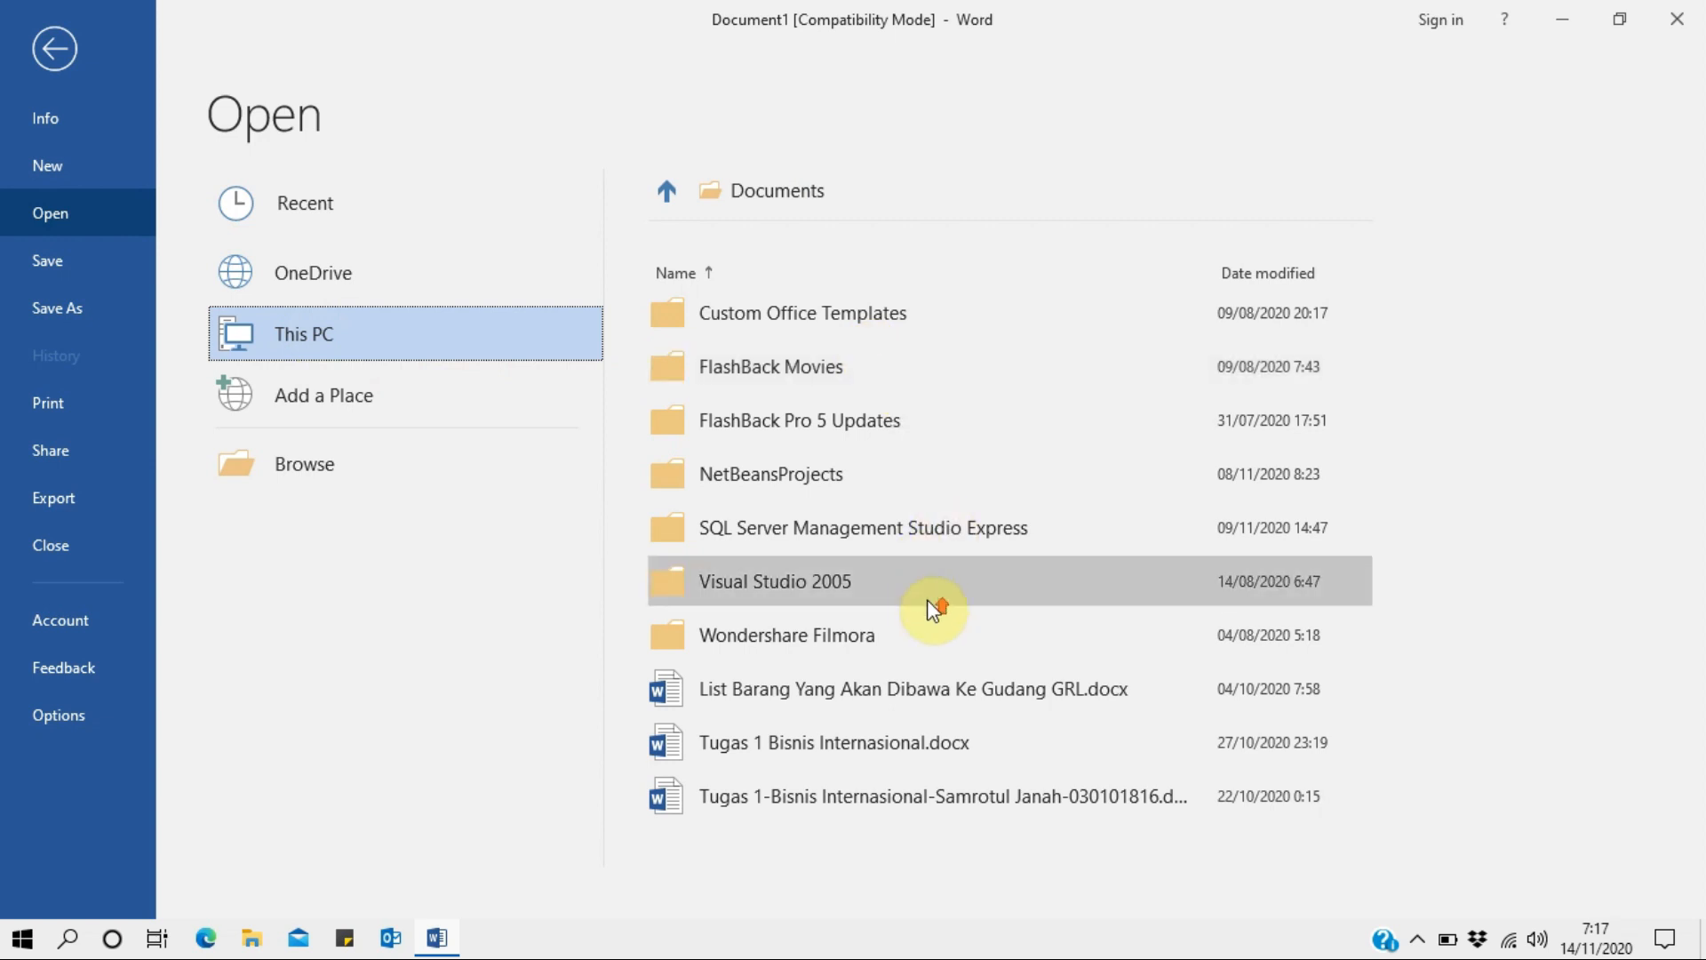
click(316, 463)
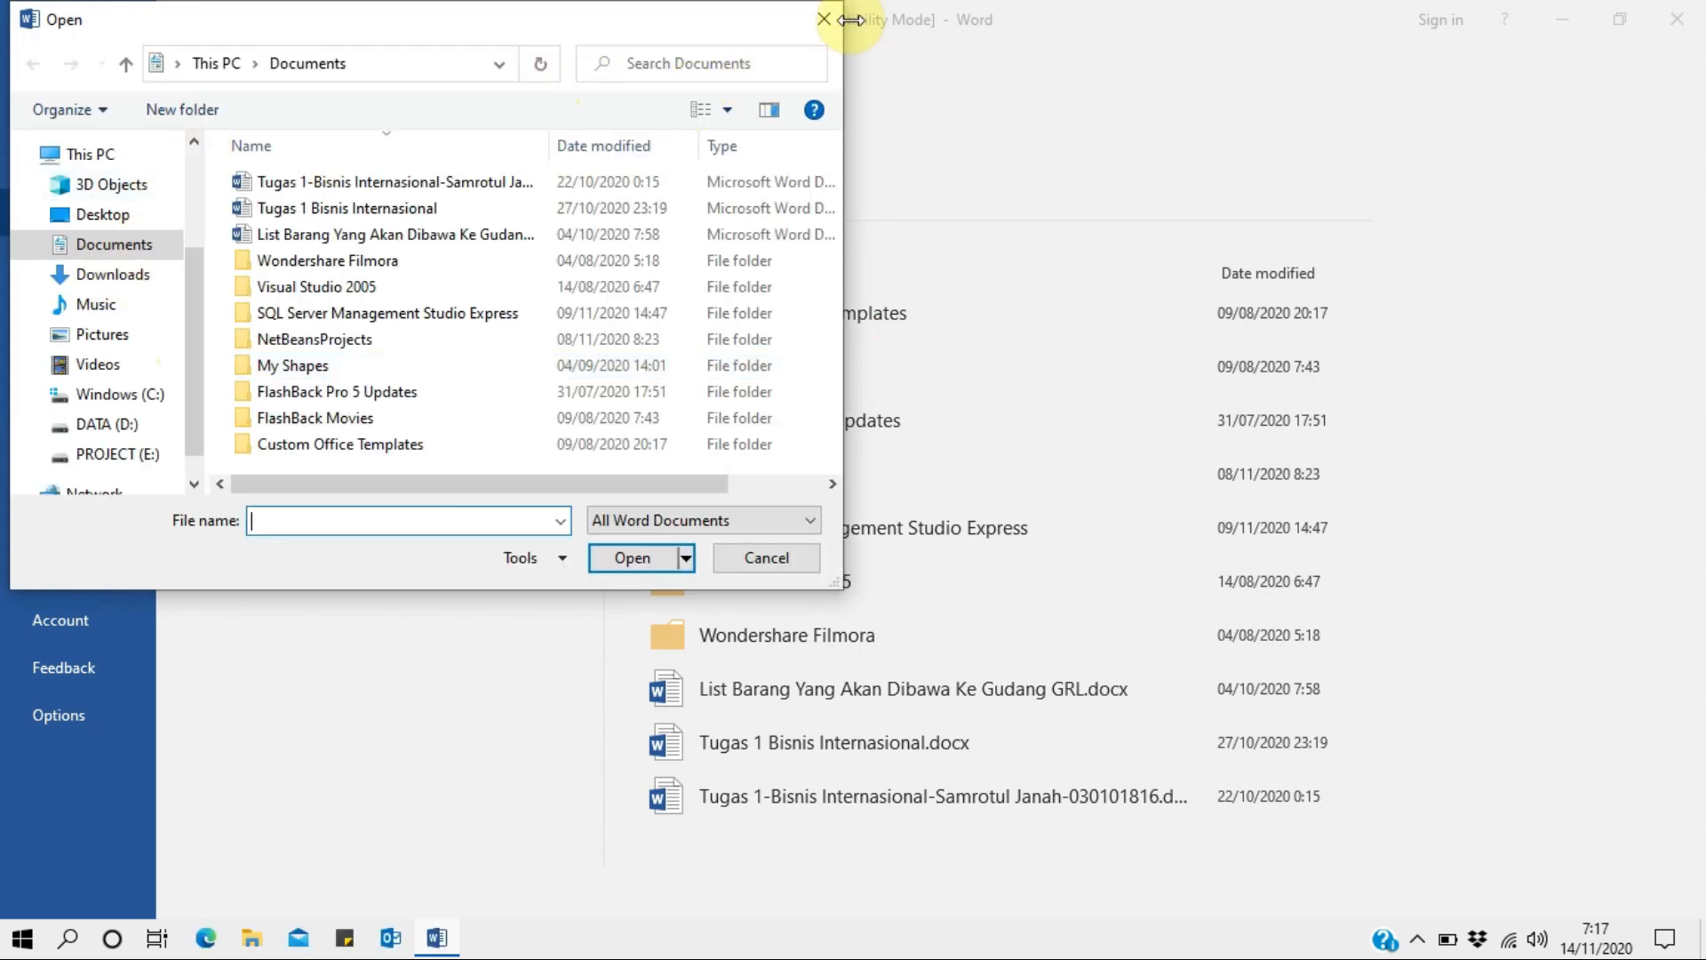
click(824, 19)
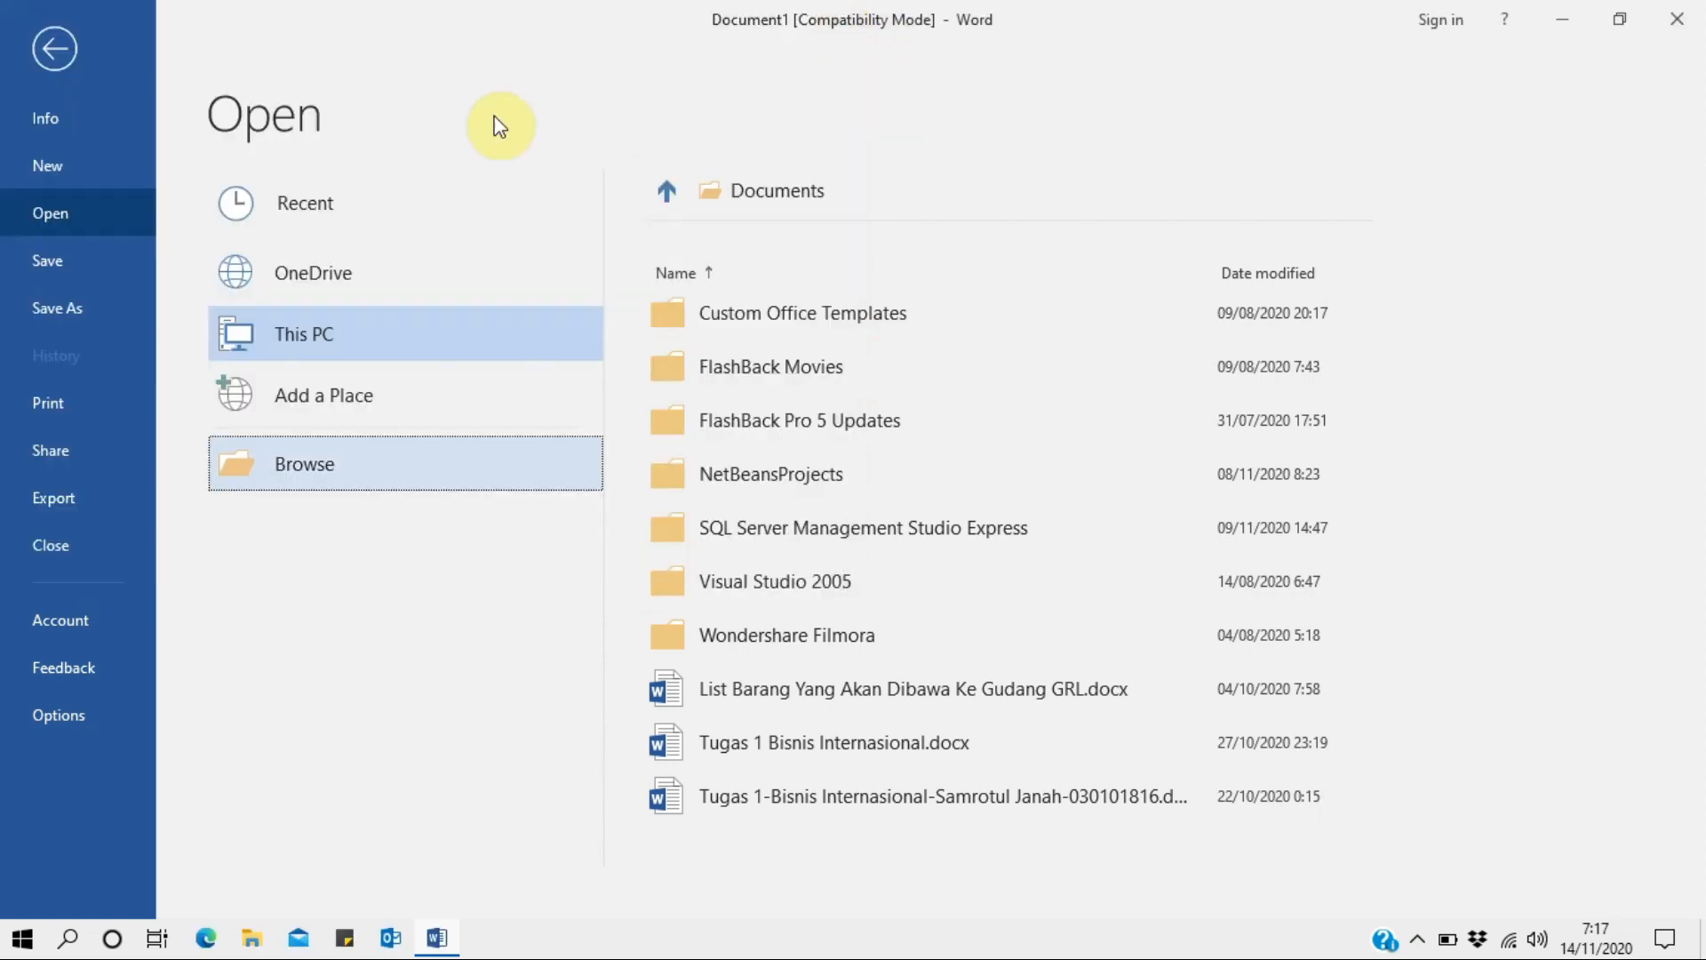
Compare the Save and Save As options for the unsaved document without choosing a destination folder.
click(88, 268)
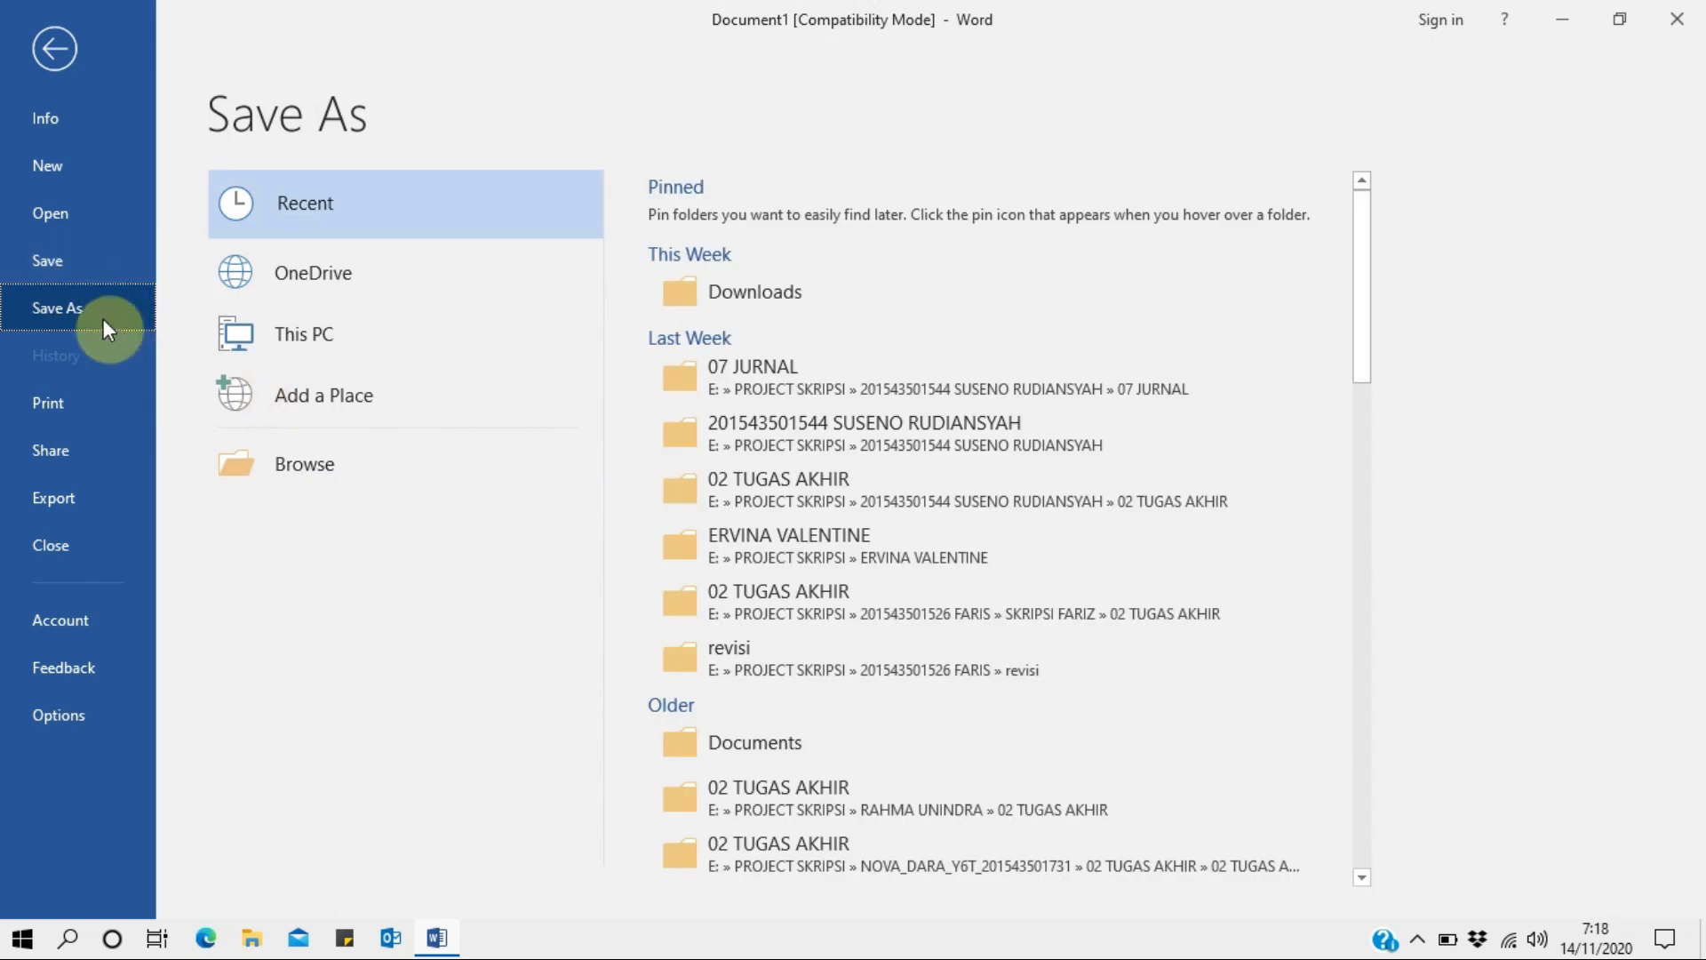
click(59, 263)
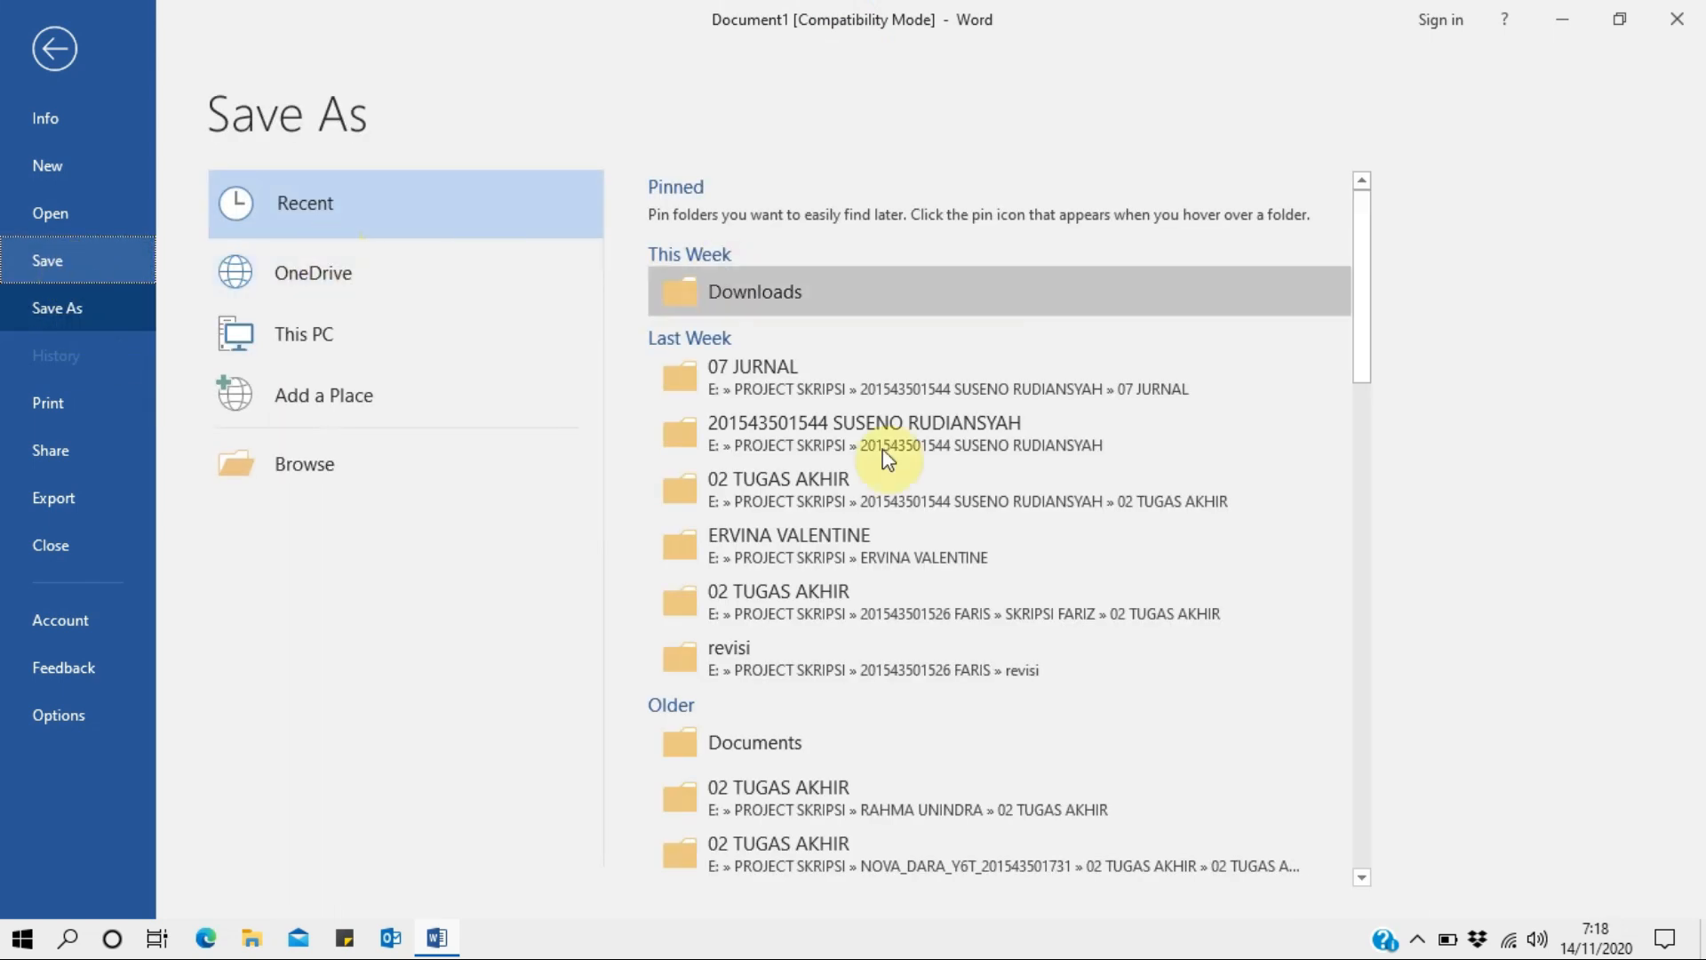
click(80, 271)
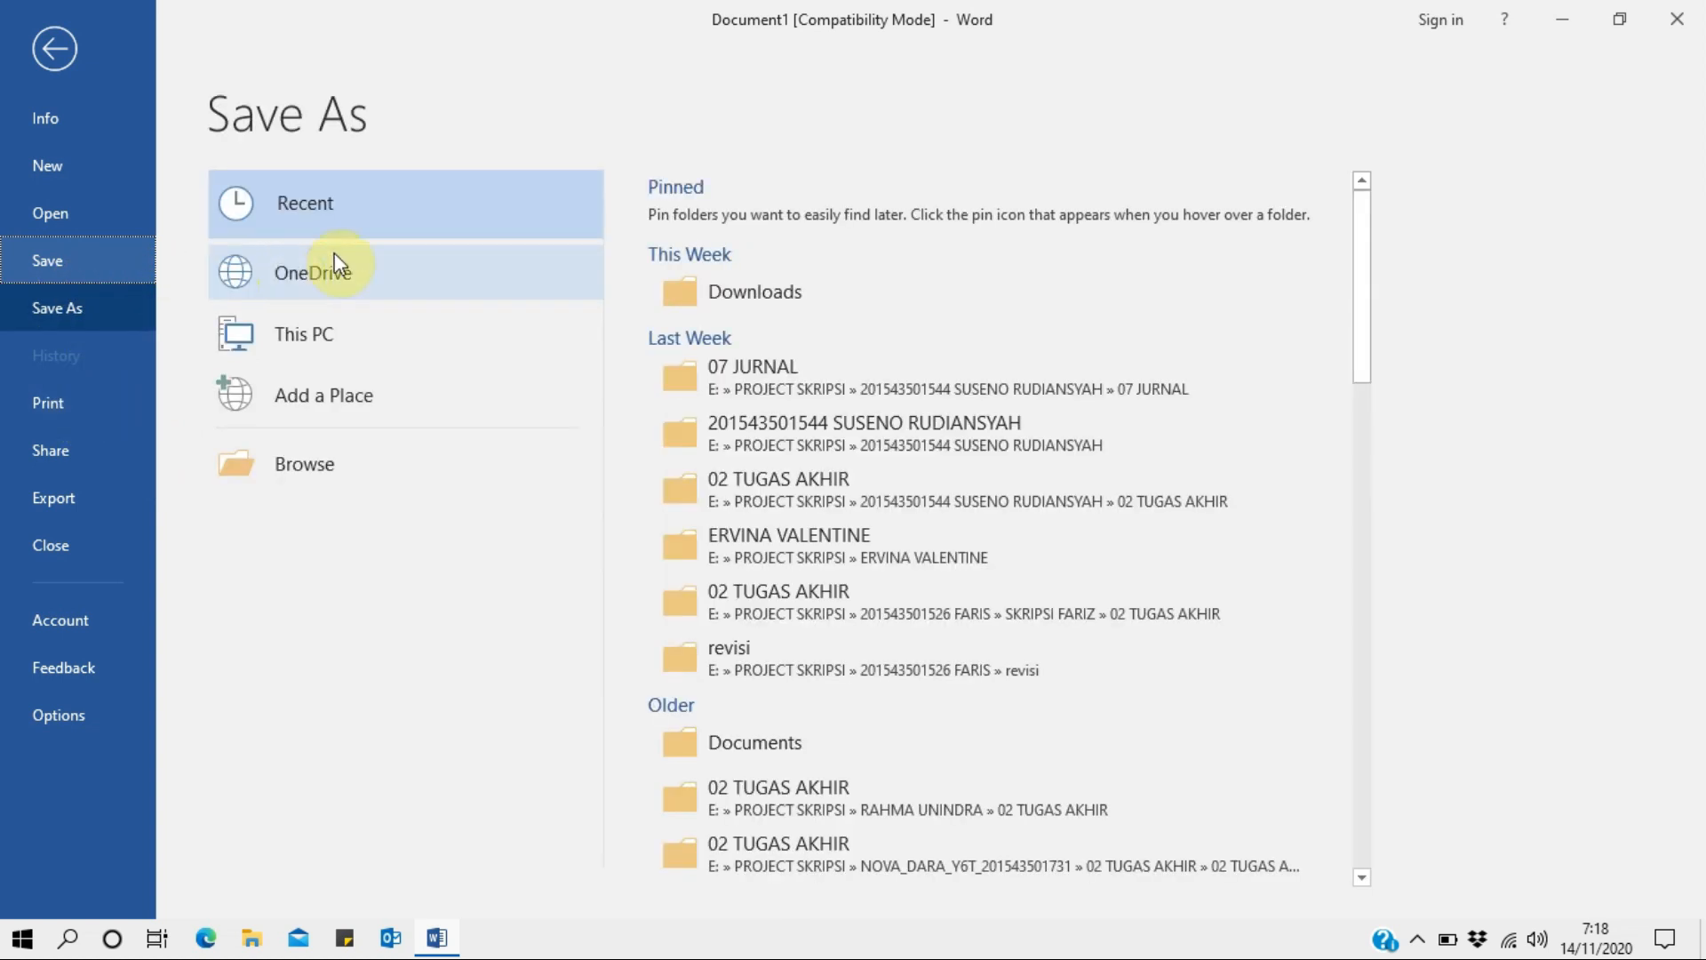
click(71, 313)
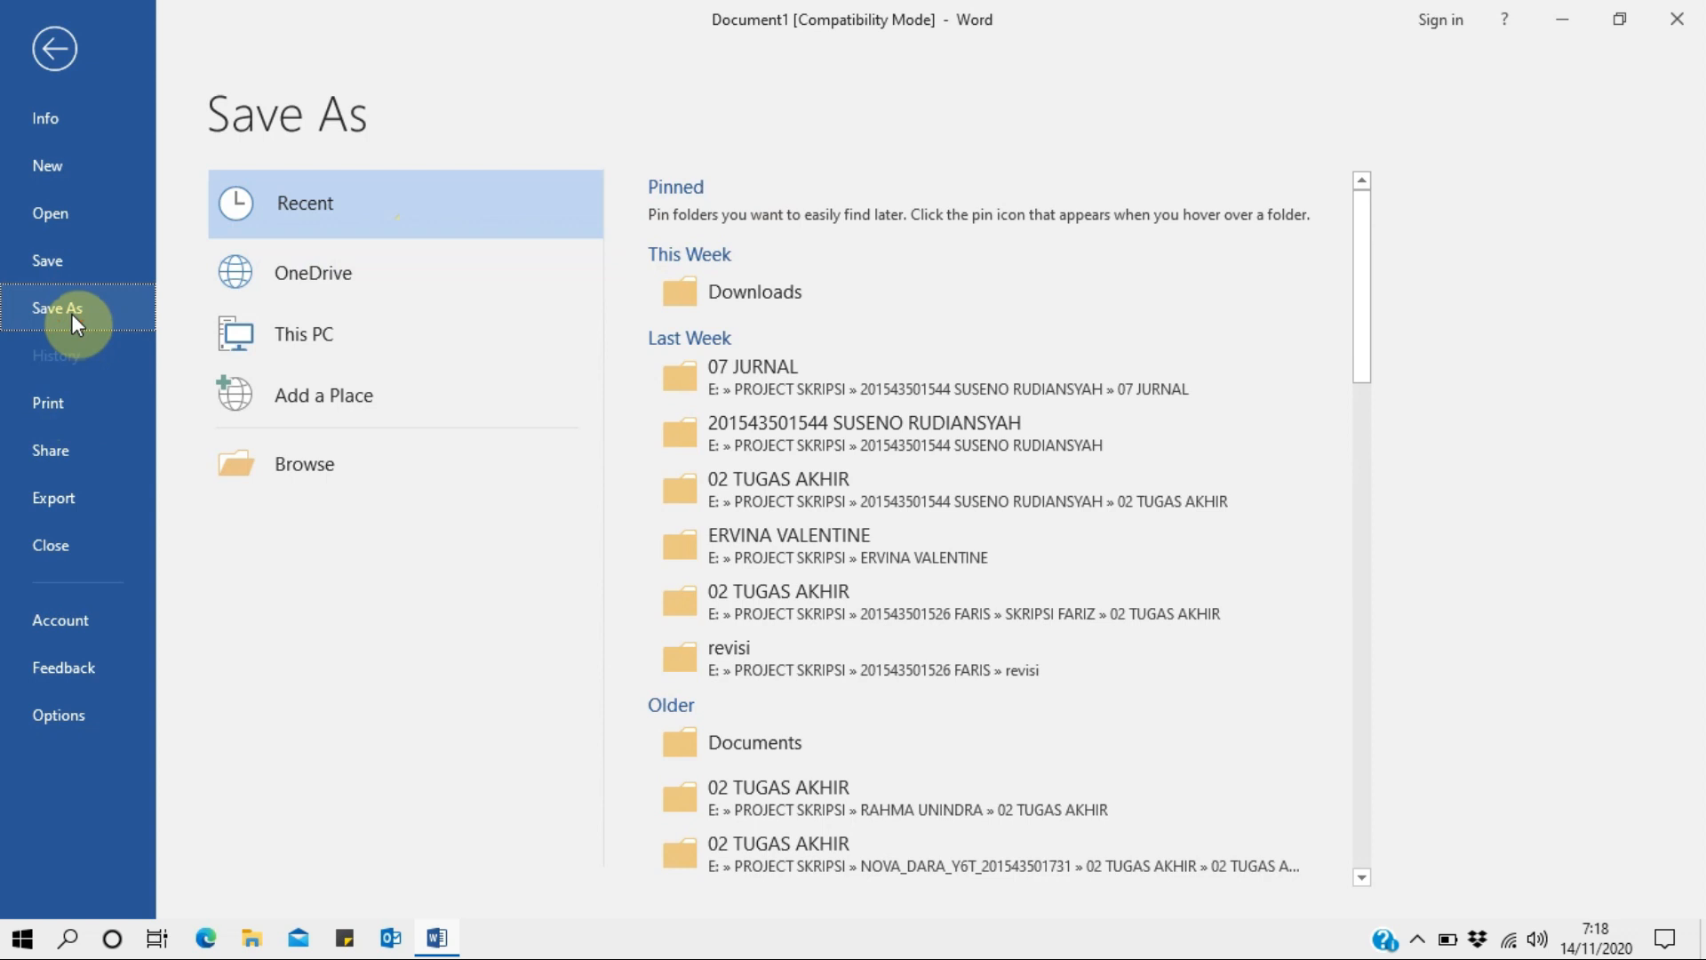
click(67, 271)
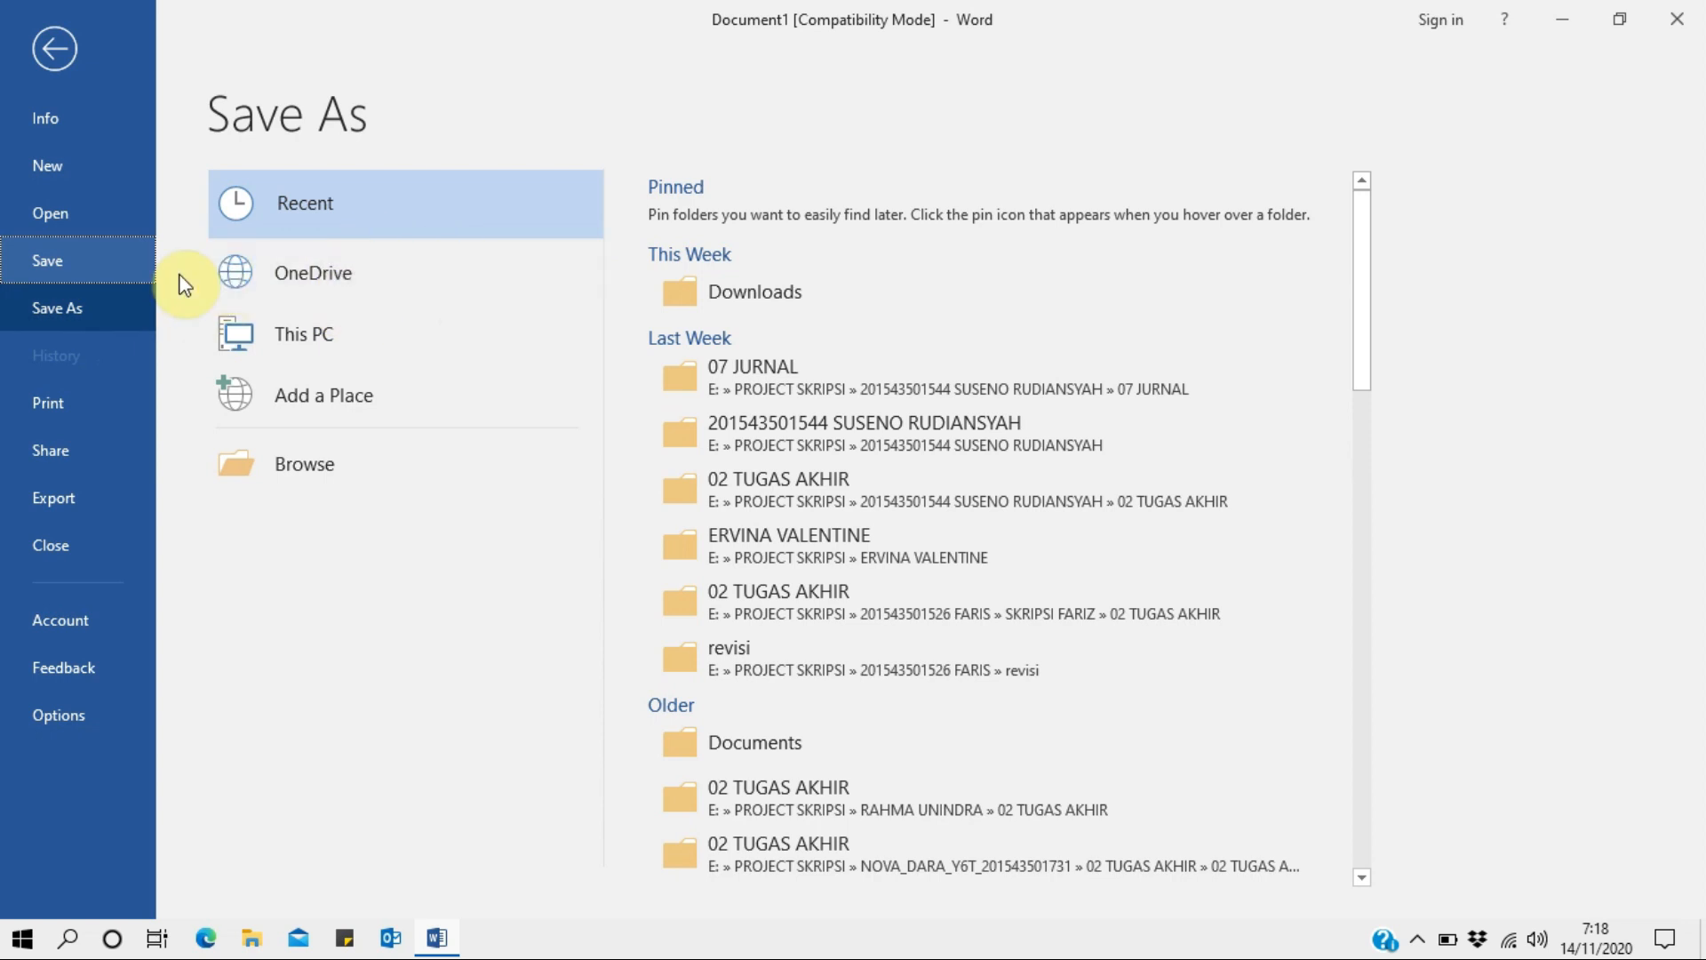
click(105, 327)
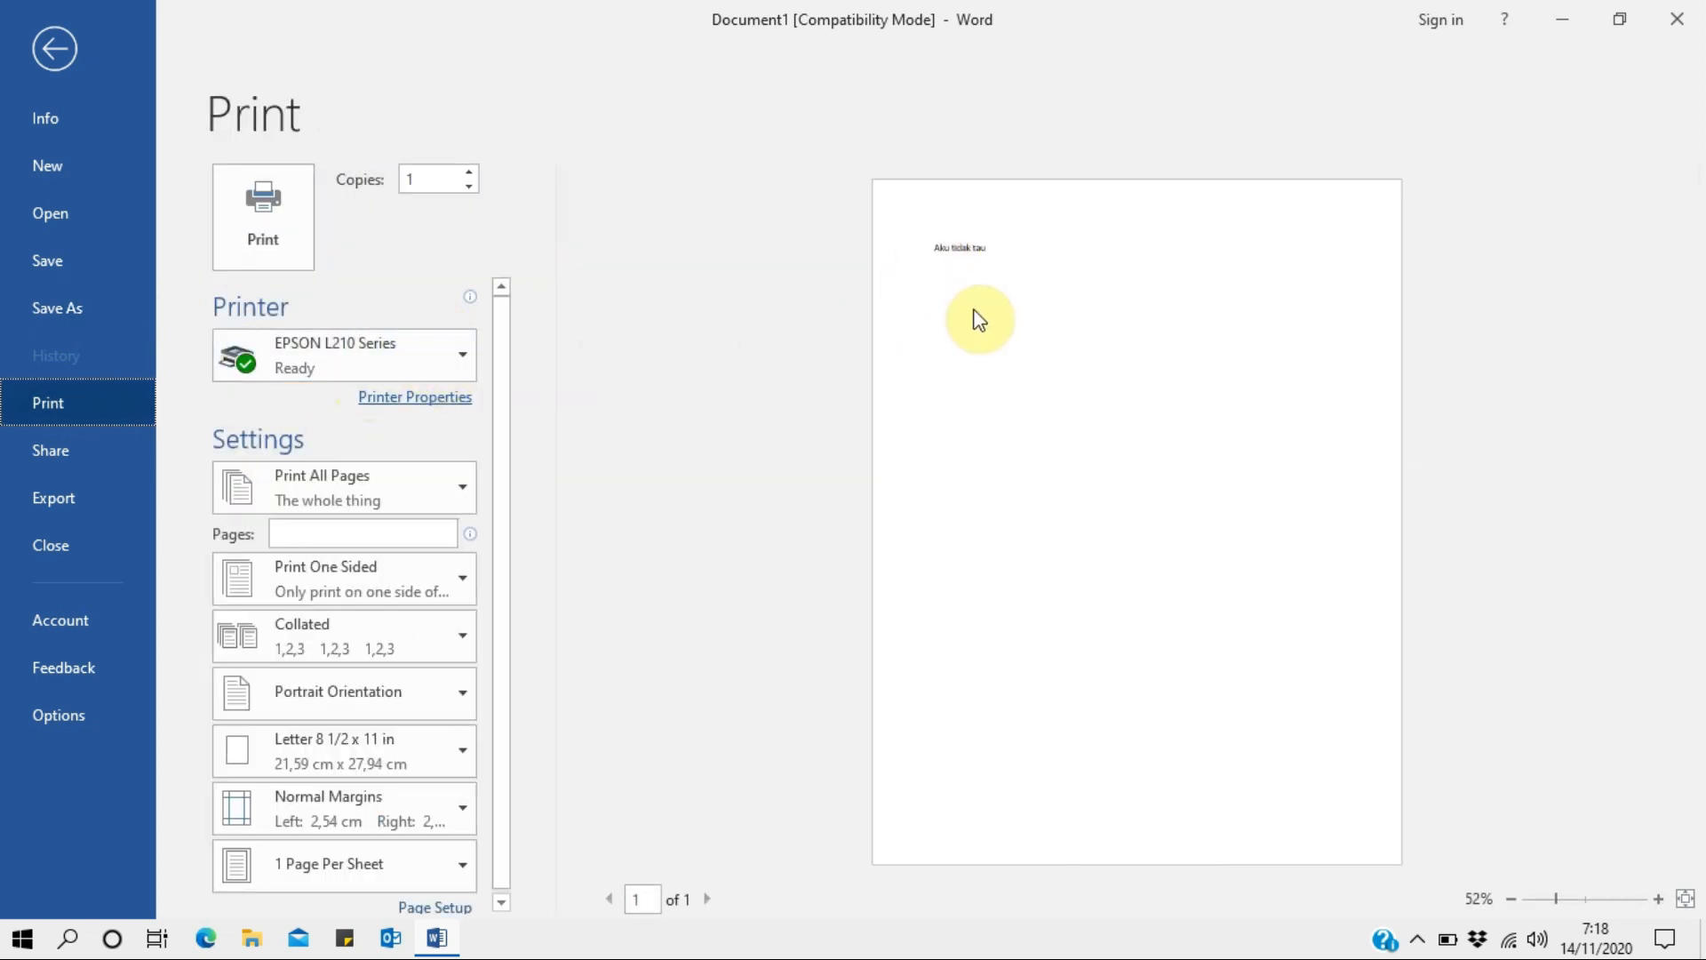
Examine the document's print preview, copies setting and selected printer.
scroll(377, 533, down, 1)
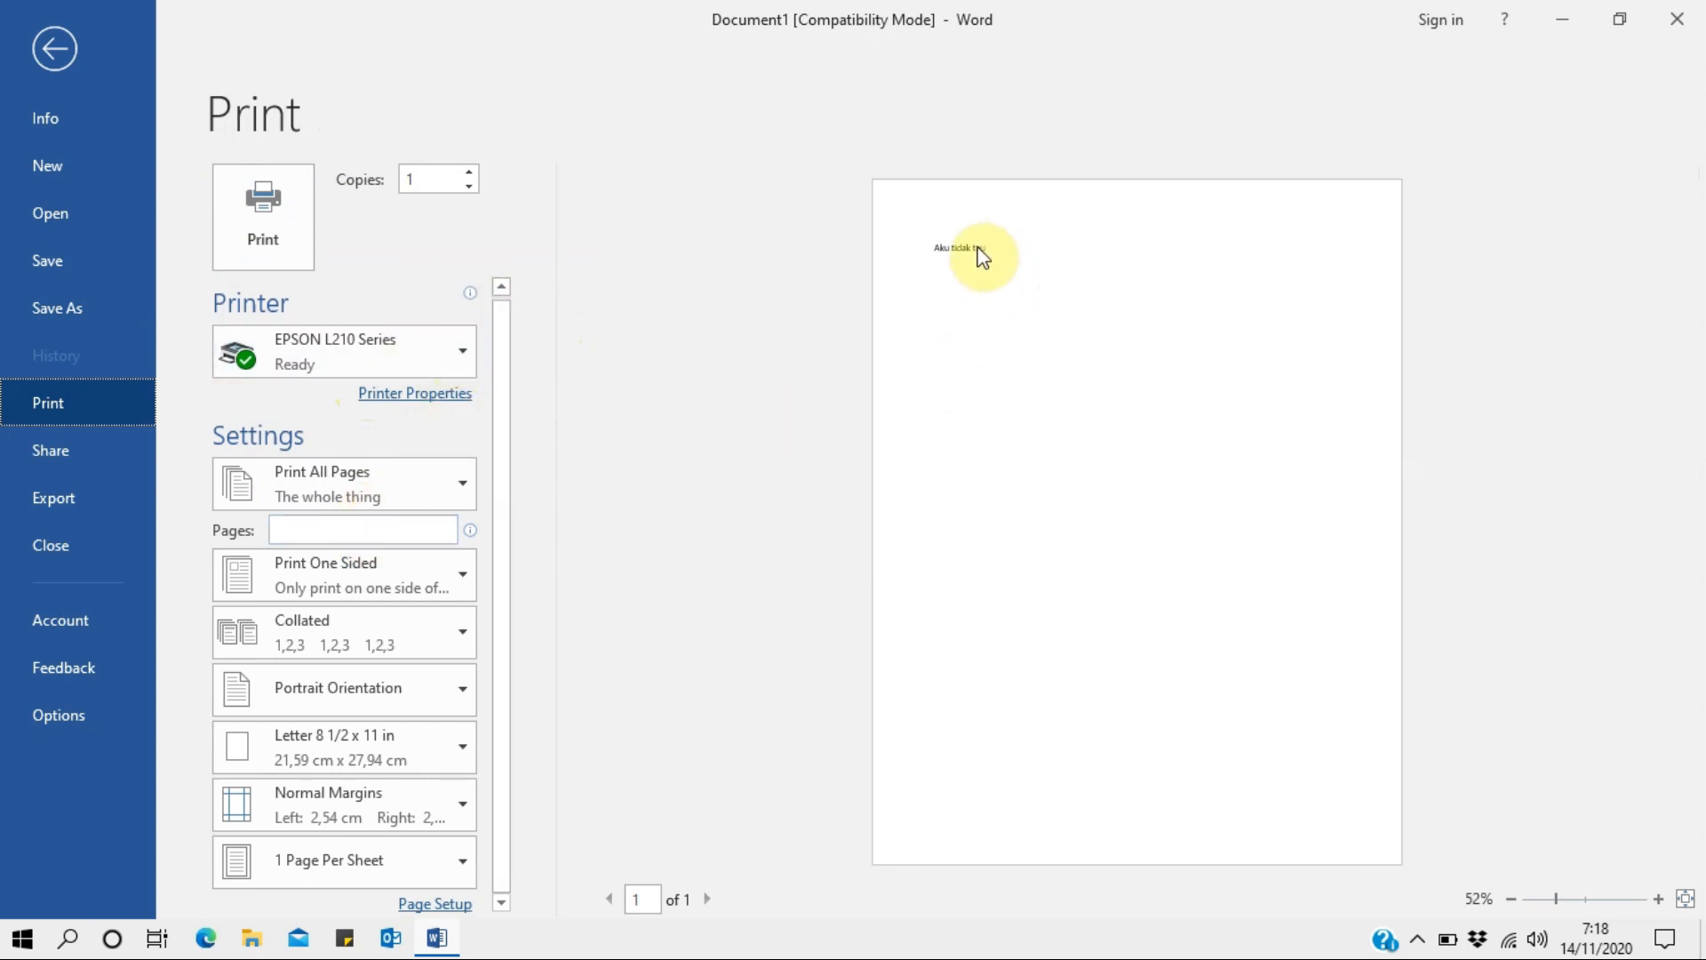
click(1036, 257)
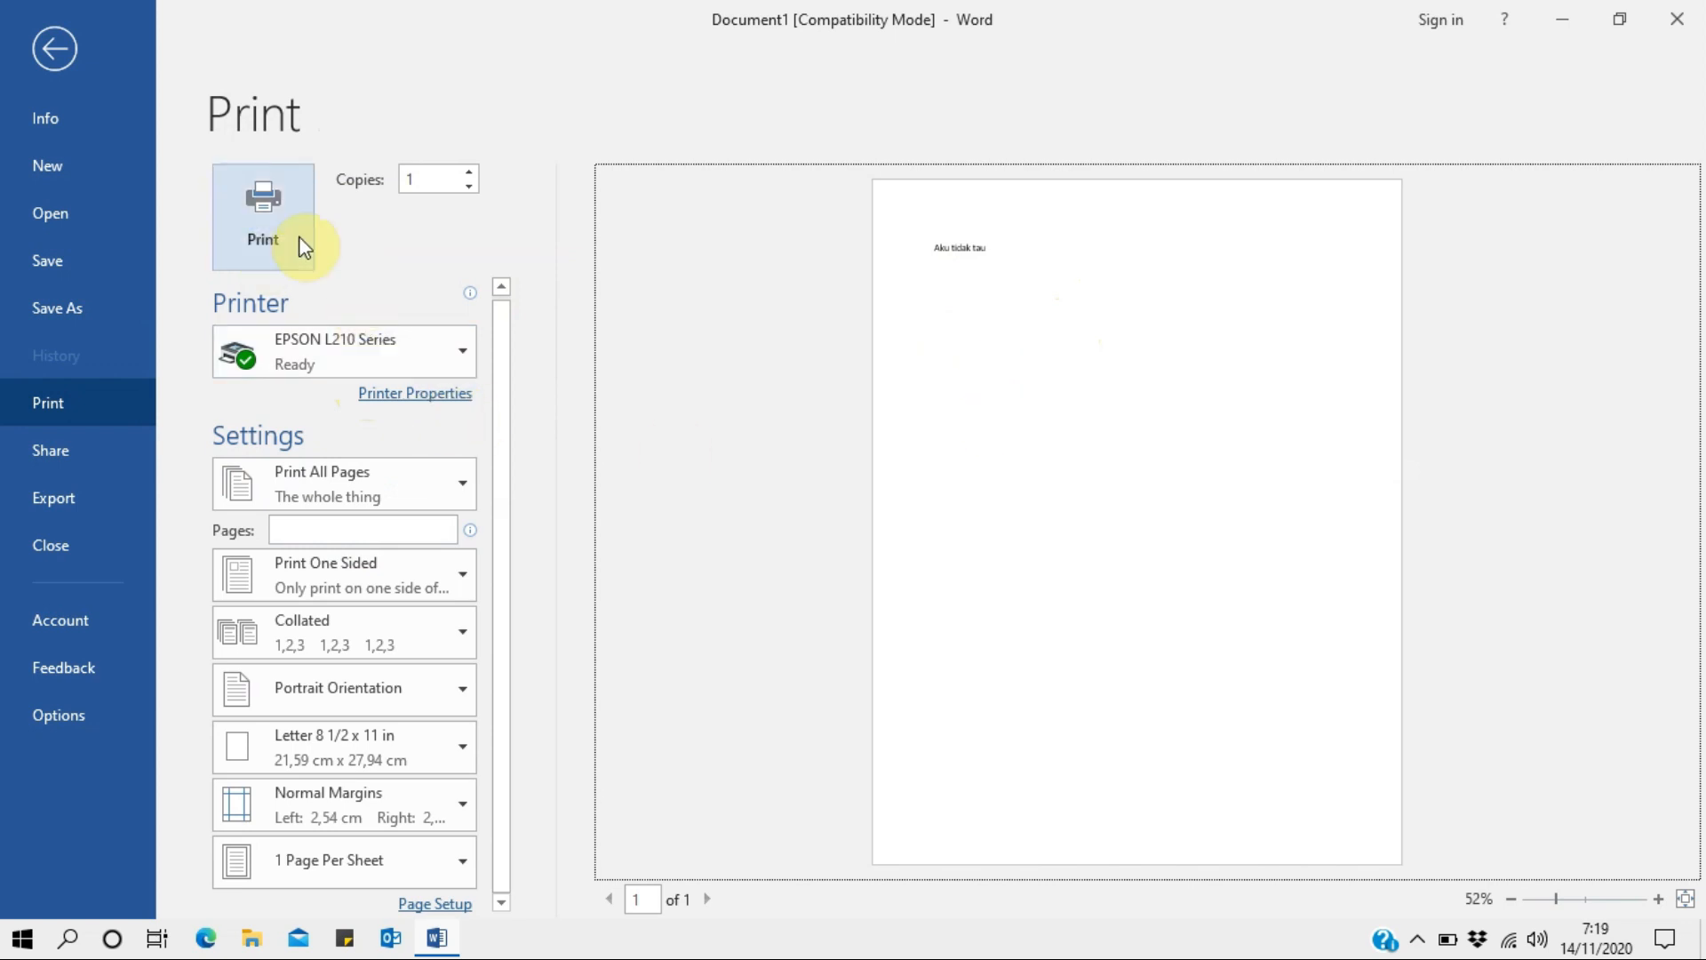
click(469, 178)
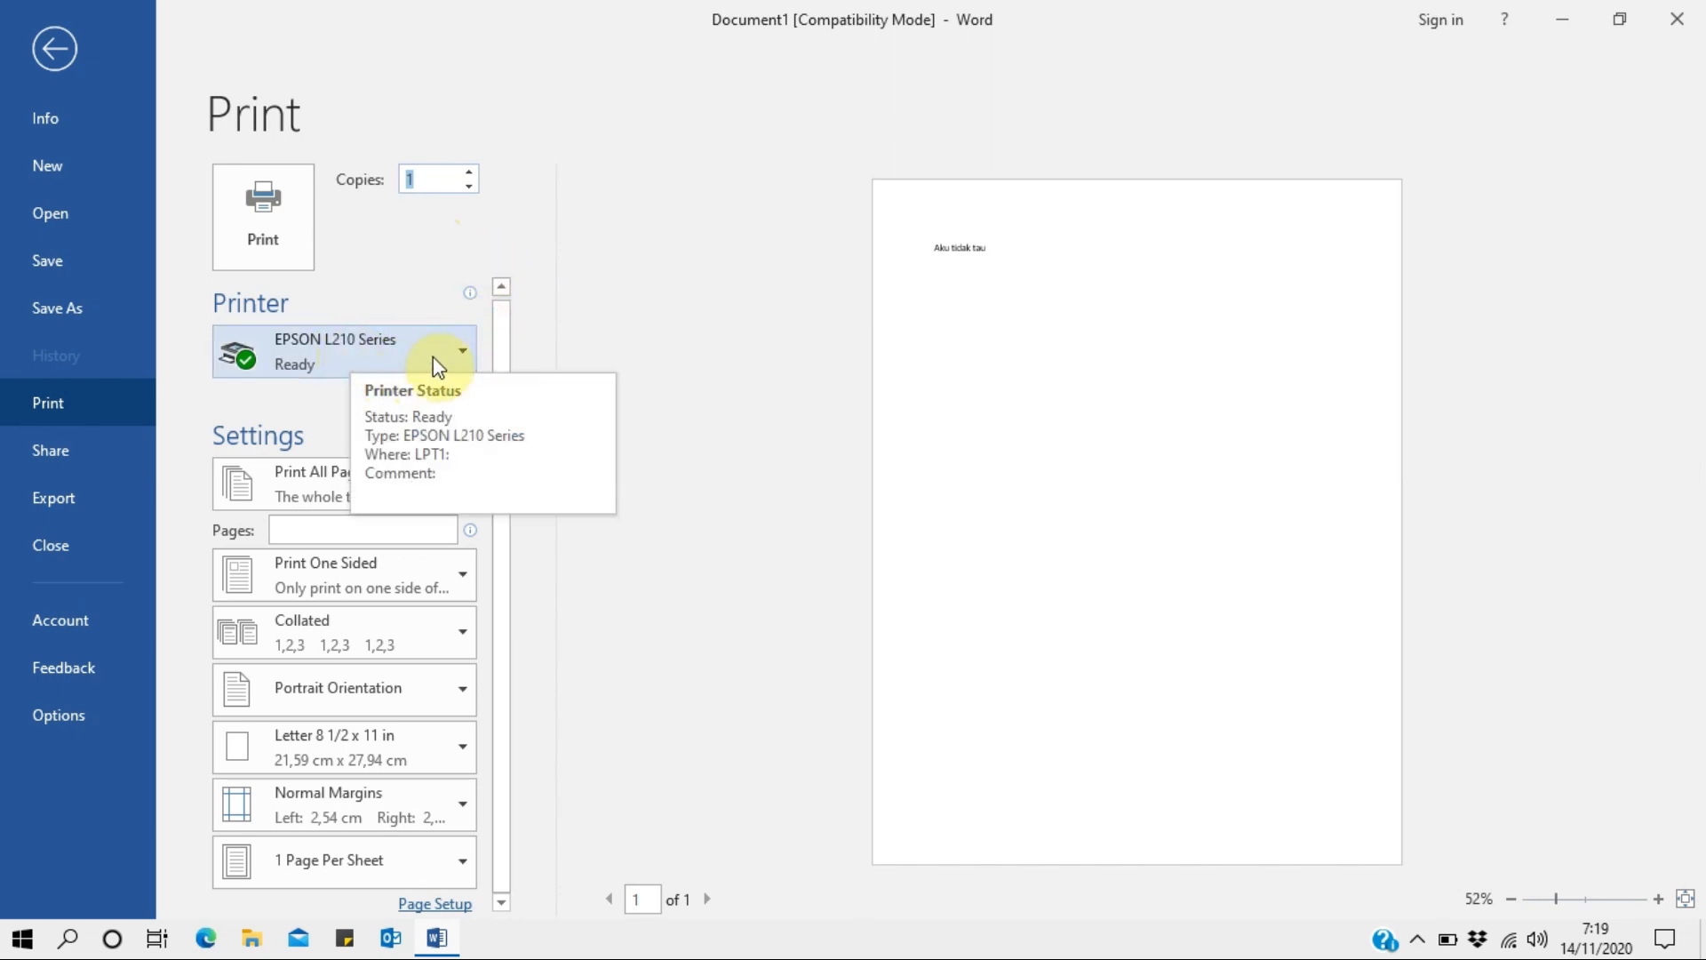
Review the available printers and the choices for which pages of the document to print.
click(456, 353)
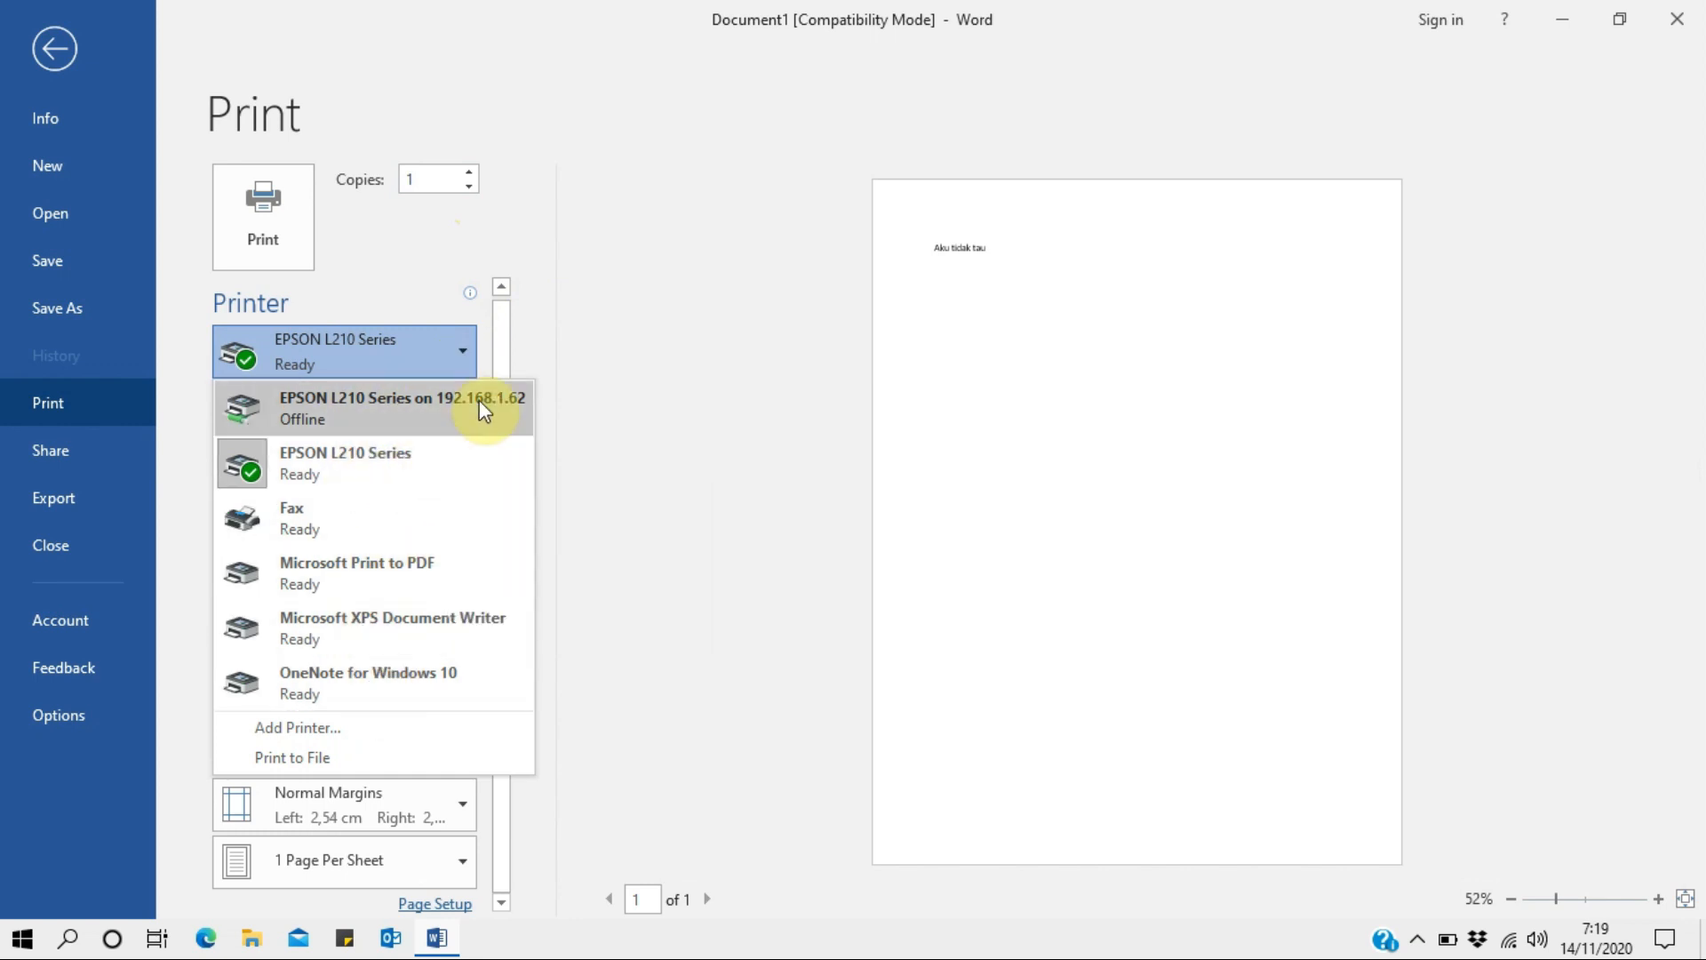
click(590, 330)
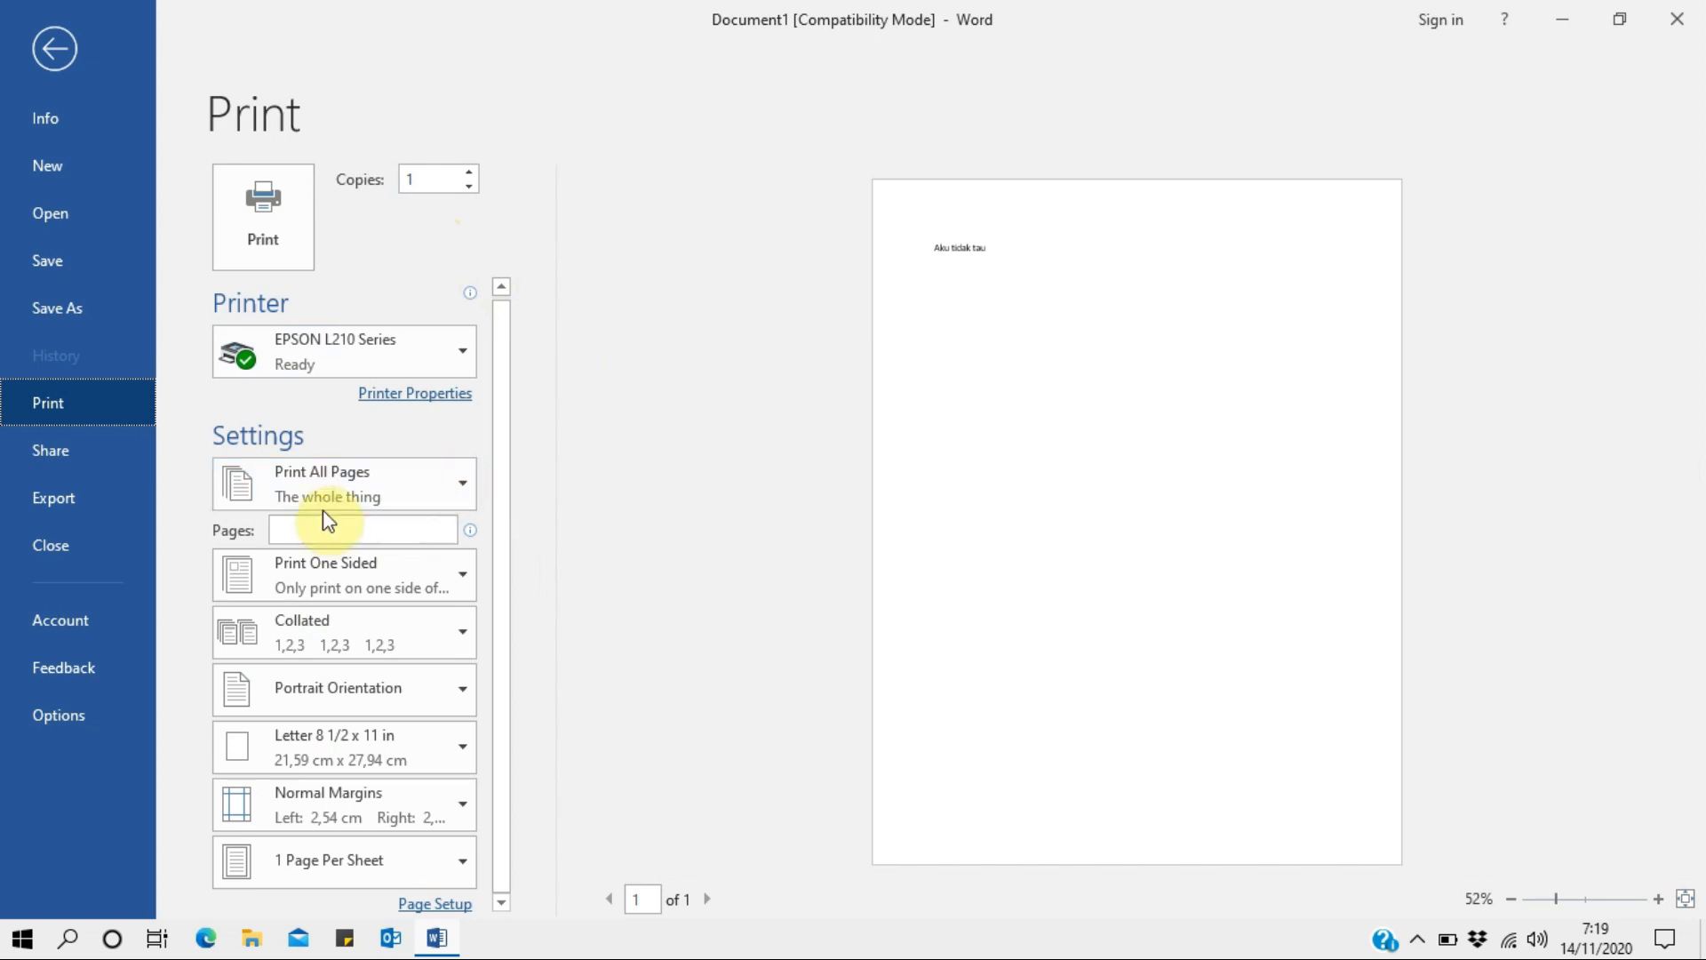
click(430, 498)
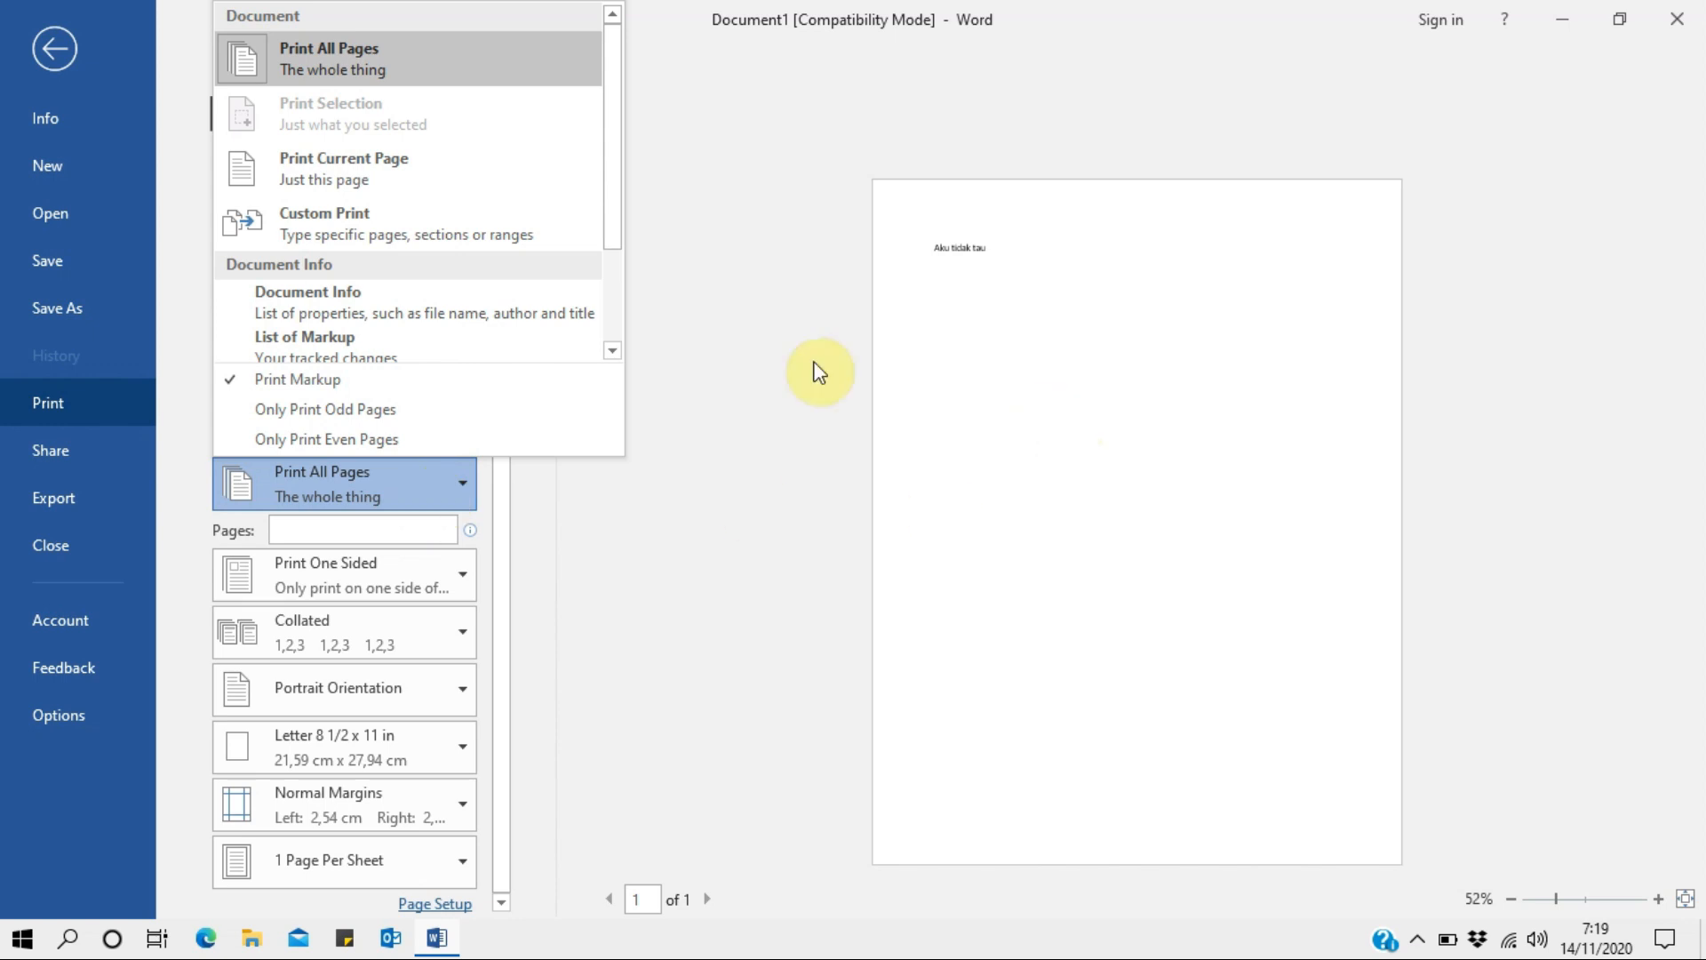
click(588, 580)
Try the custom print ranges 1-2 and 1-3, and clear the page range.
click(316, 532)
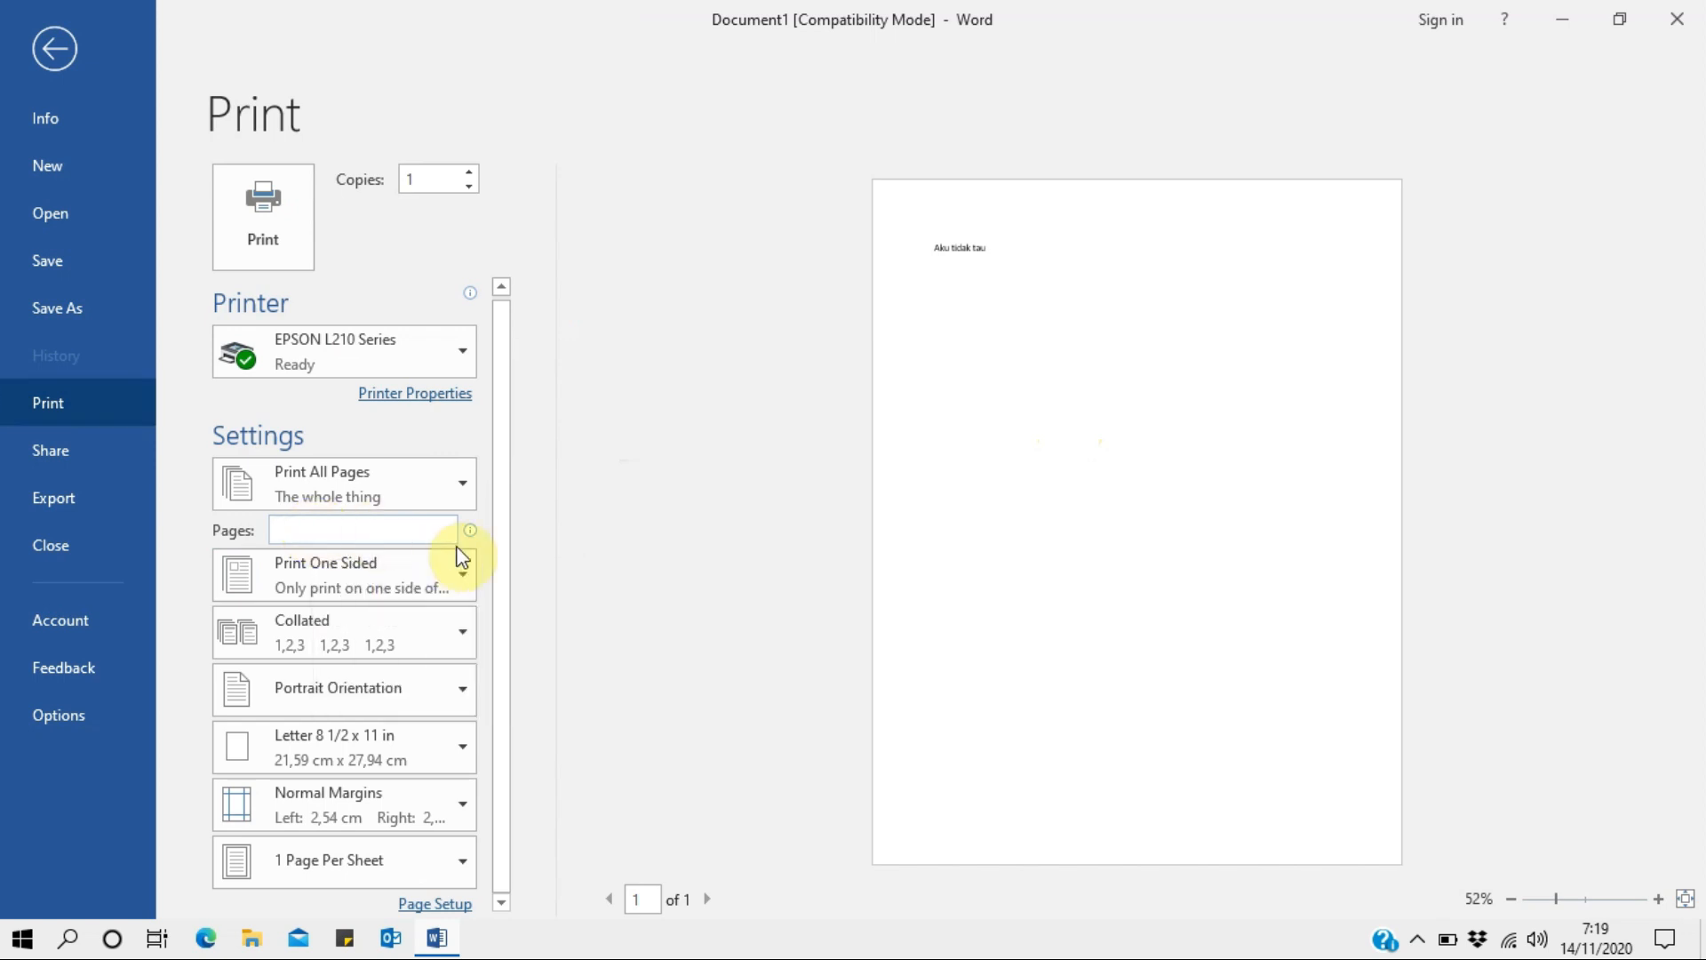
text(1-2)
key(BackSpace)
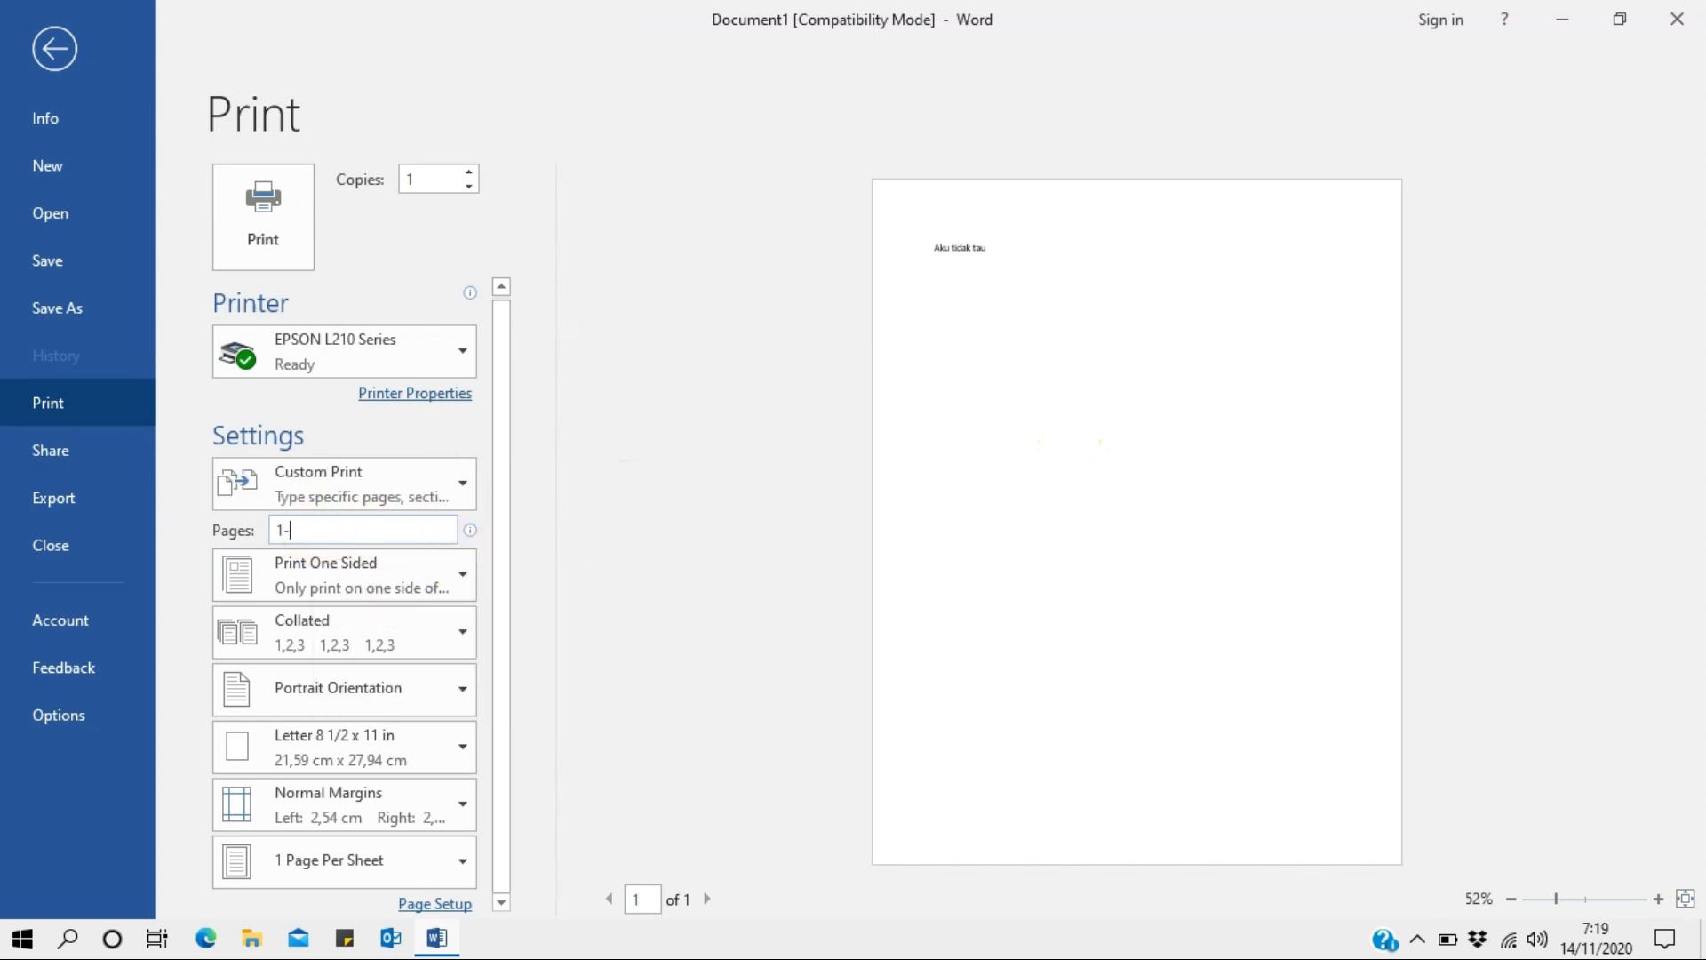
text(3)
key(BackSpace)
text(2)
key(BackSpace)
key(BackSpace)
key(BackSpace)
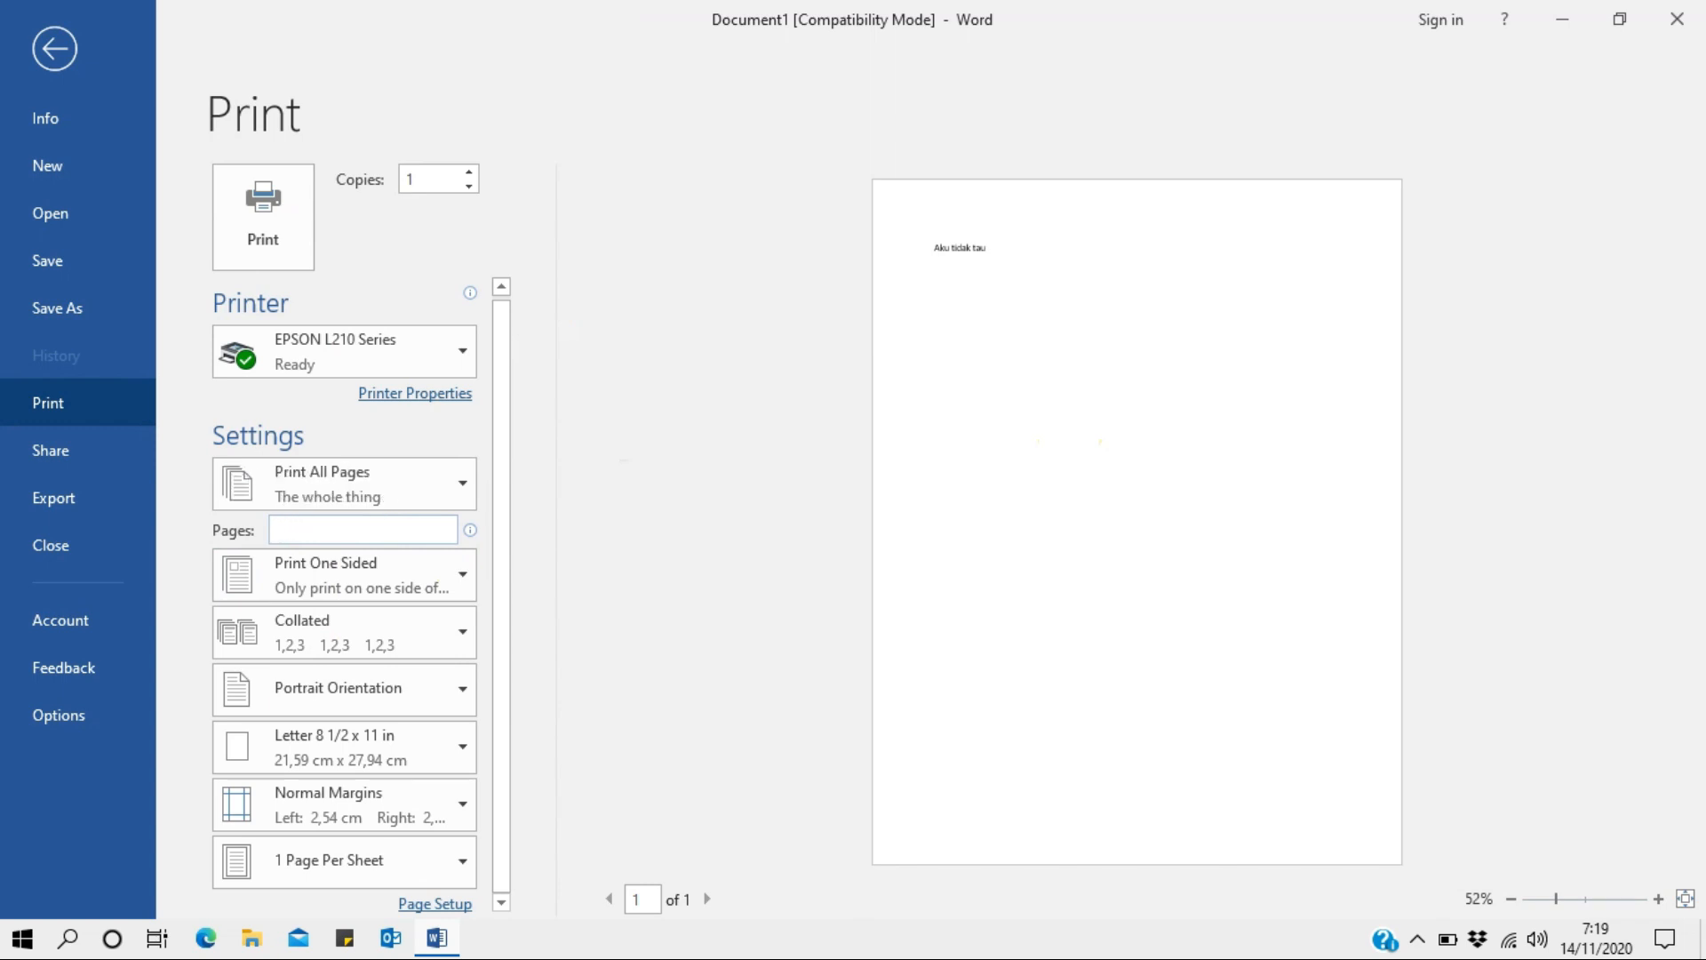
Enter 1-3 as the consecutive range of pages to print, and remove it again.
text(1)
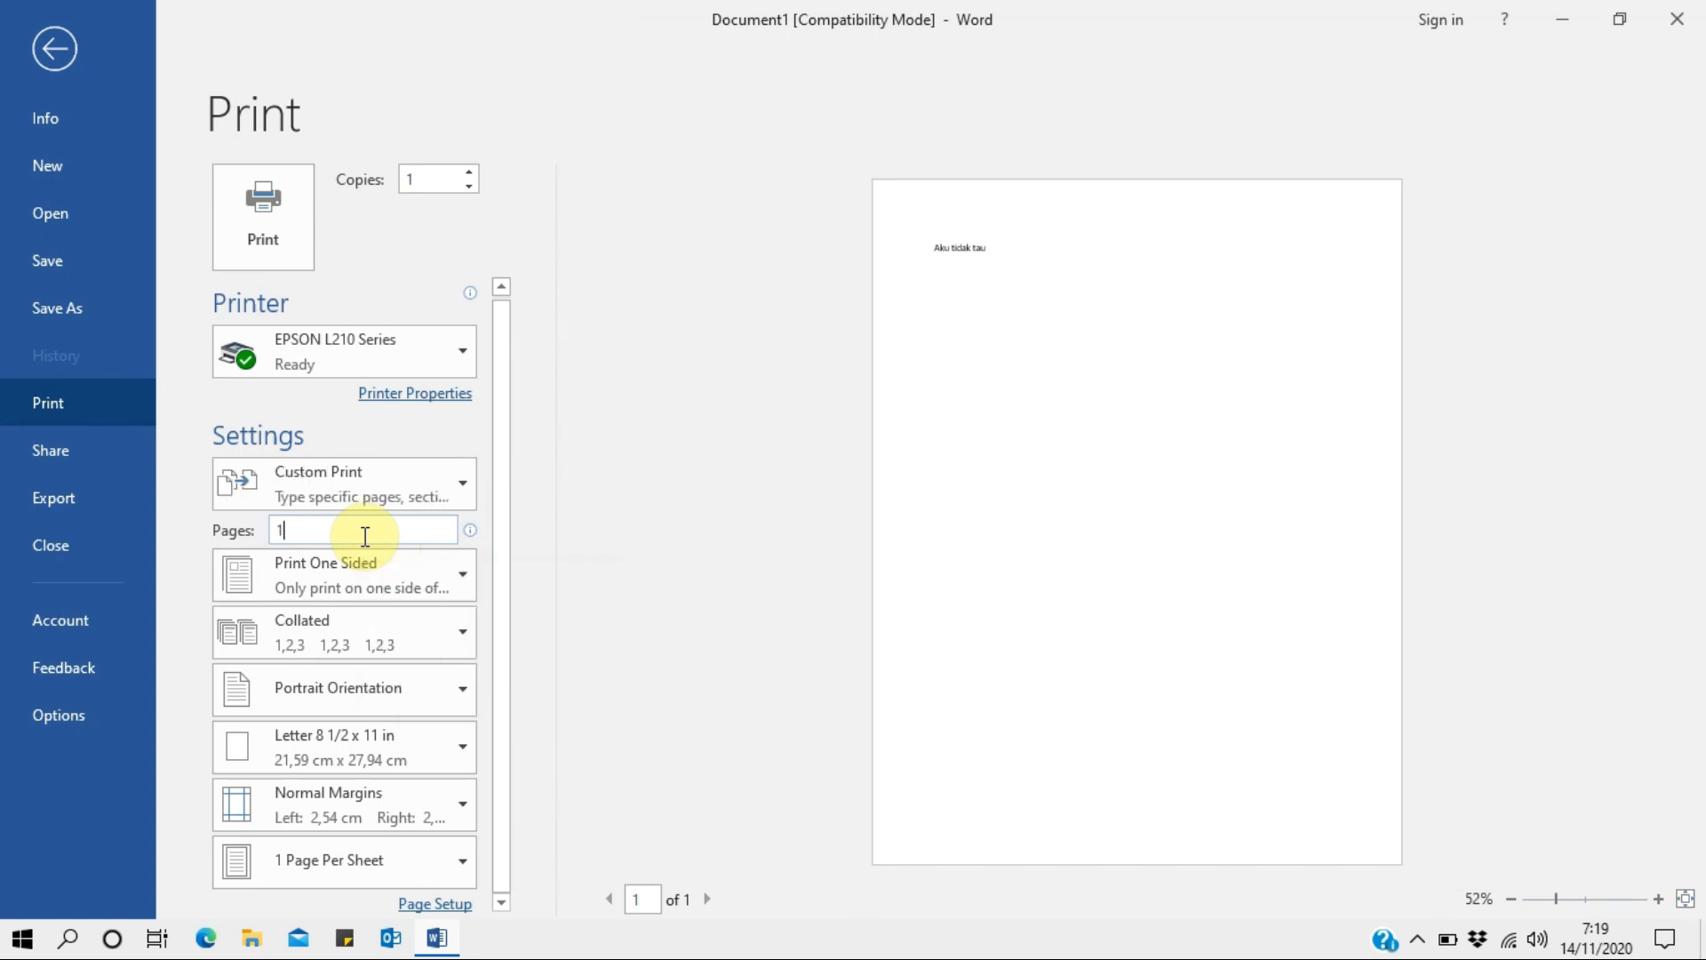
text(-3)
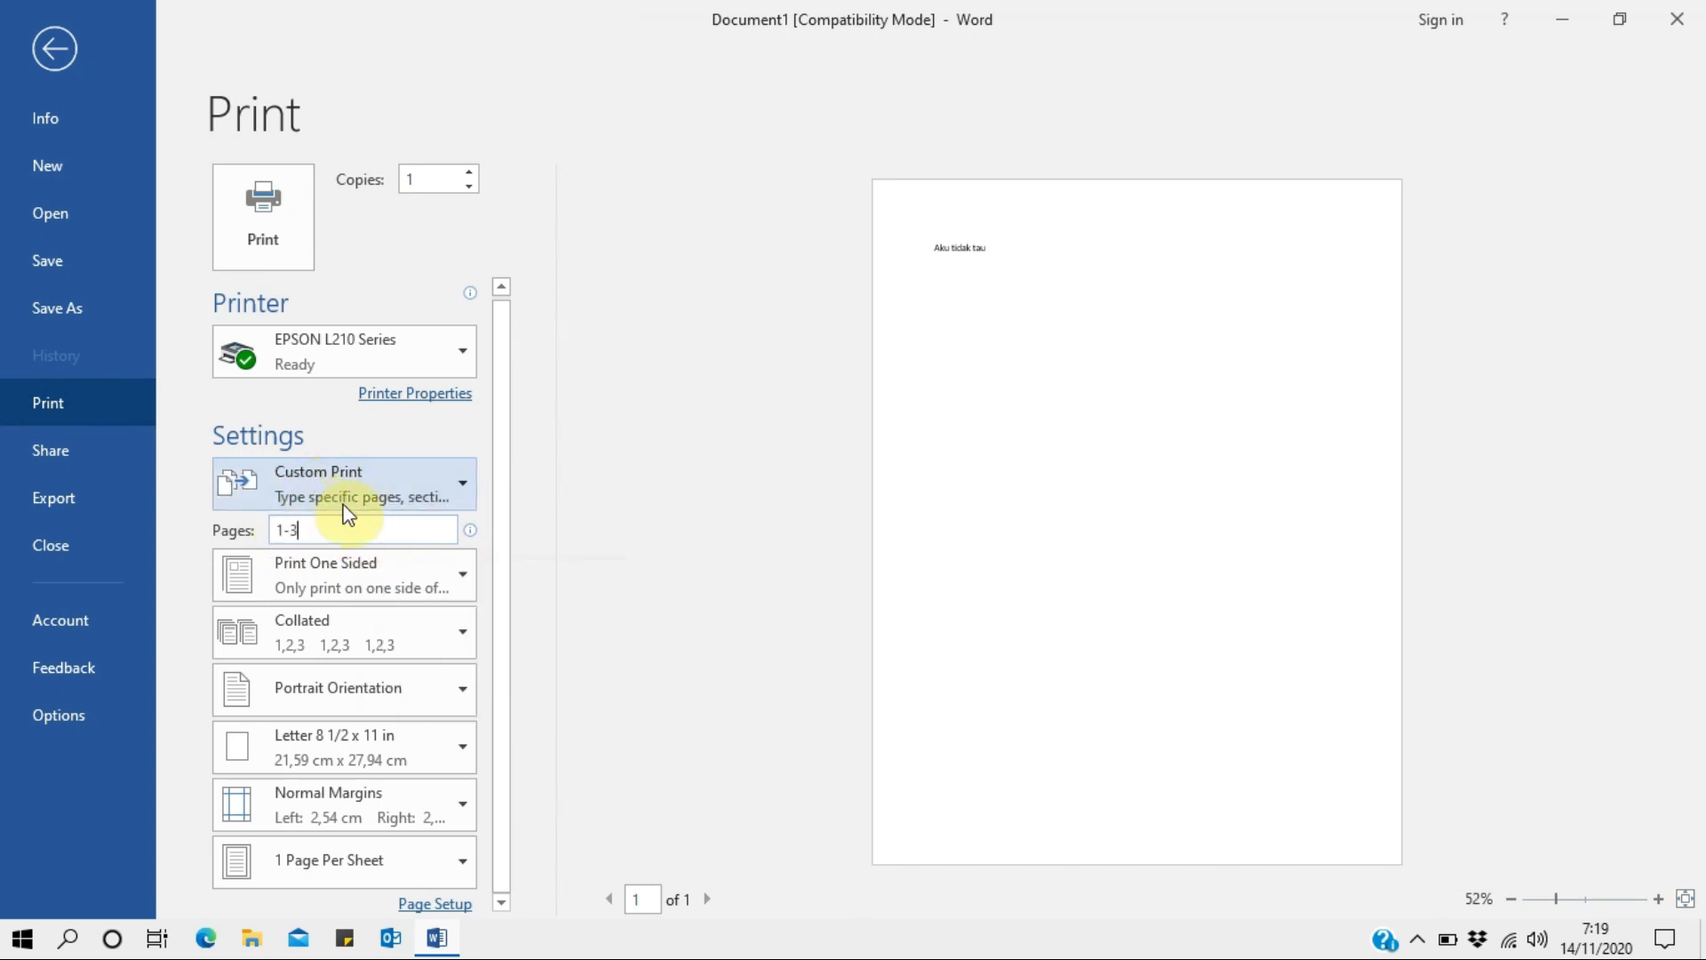
key(BackSpace)
key(BackSpace)
key(BackSpace)
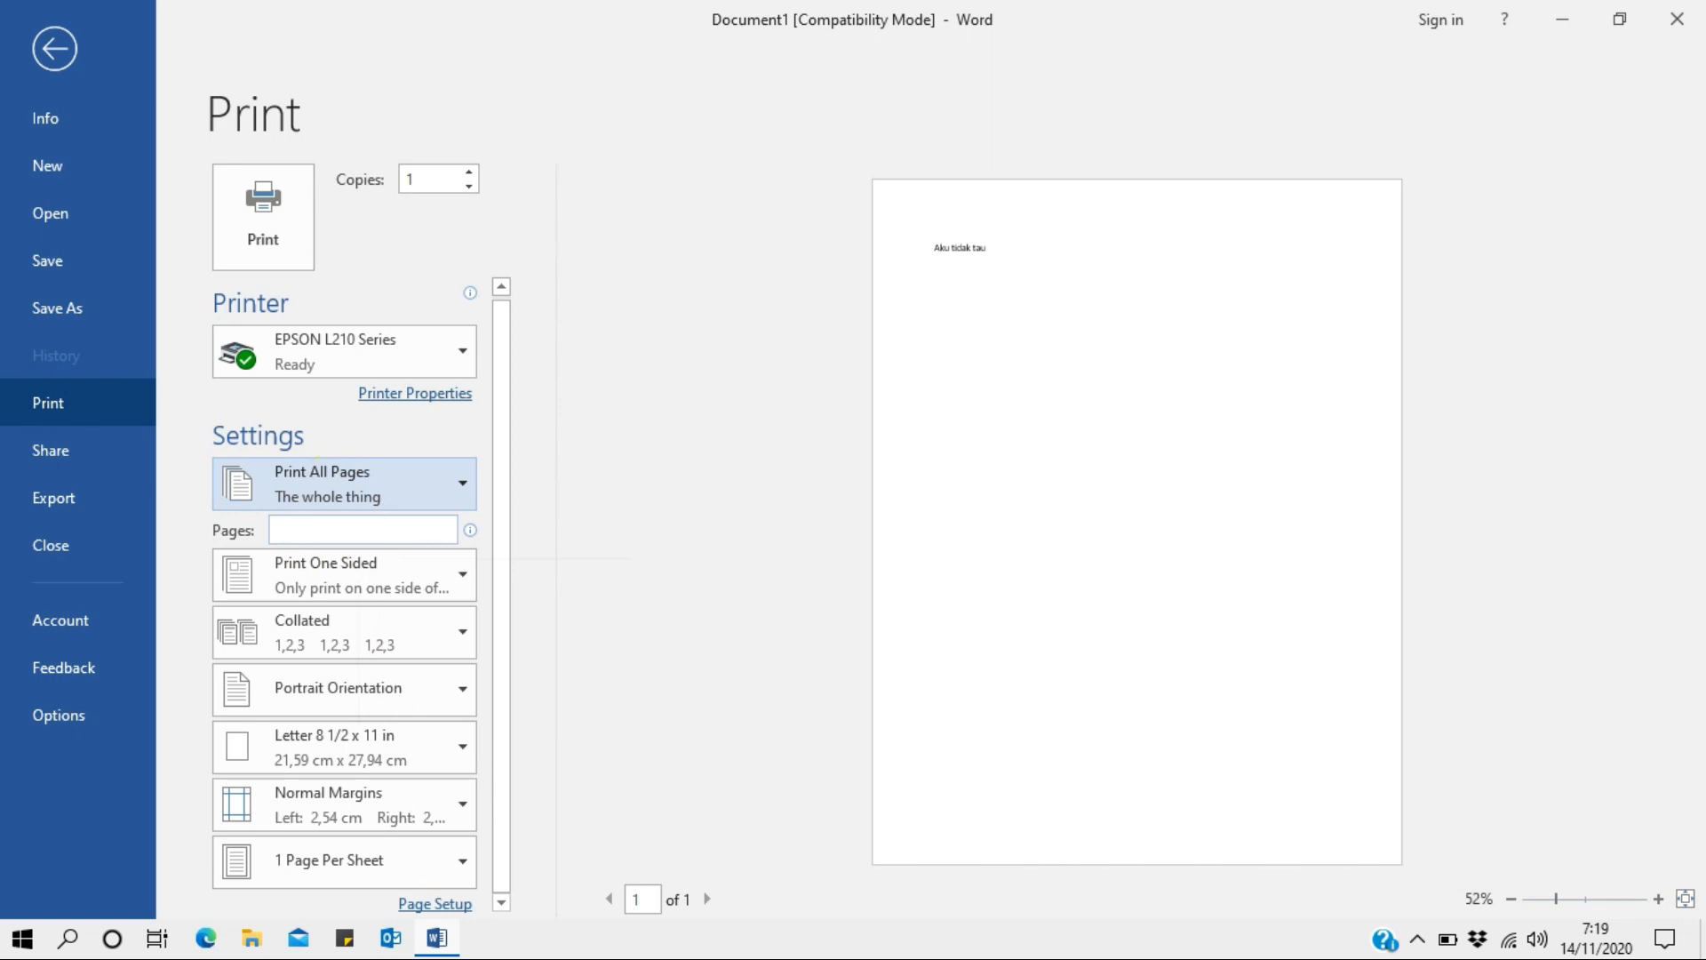
Enter the separate pages 1,3,5 as the custom print selection, and clear the entry.
text(1,3,)
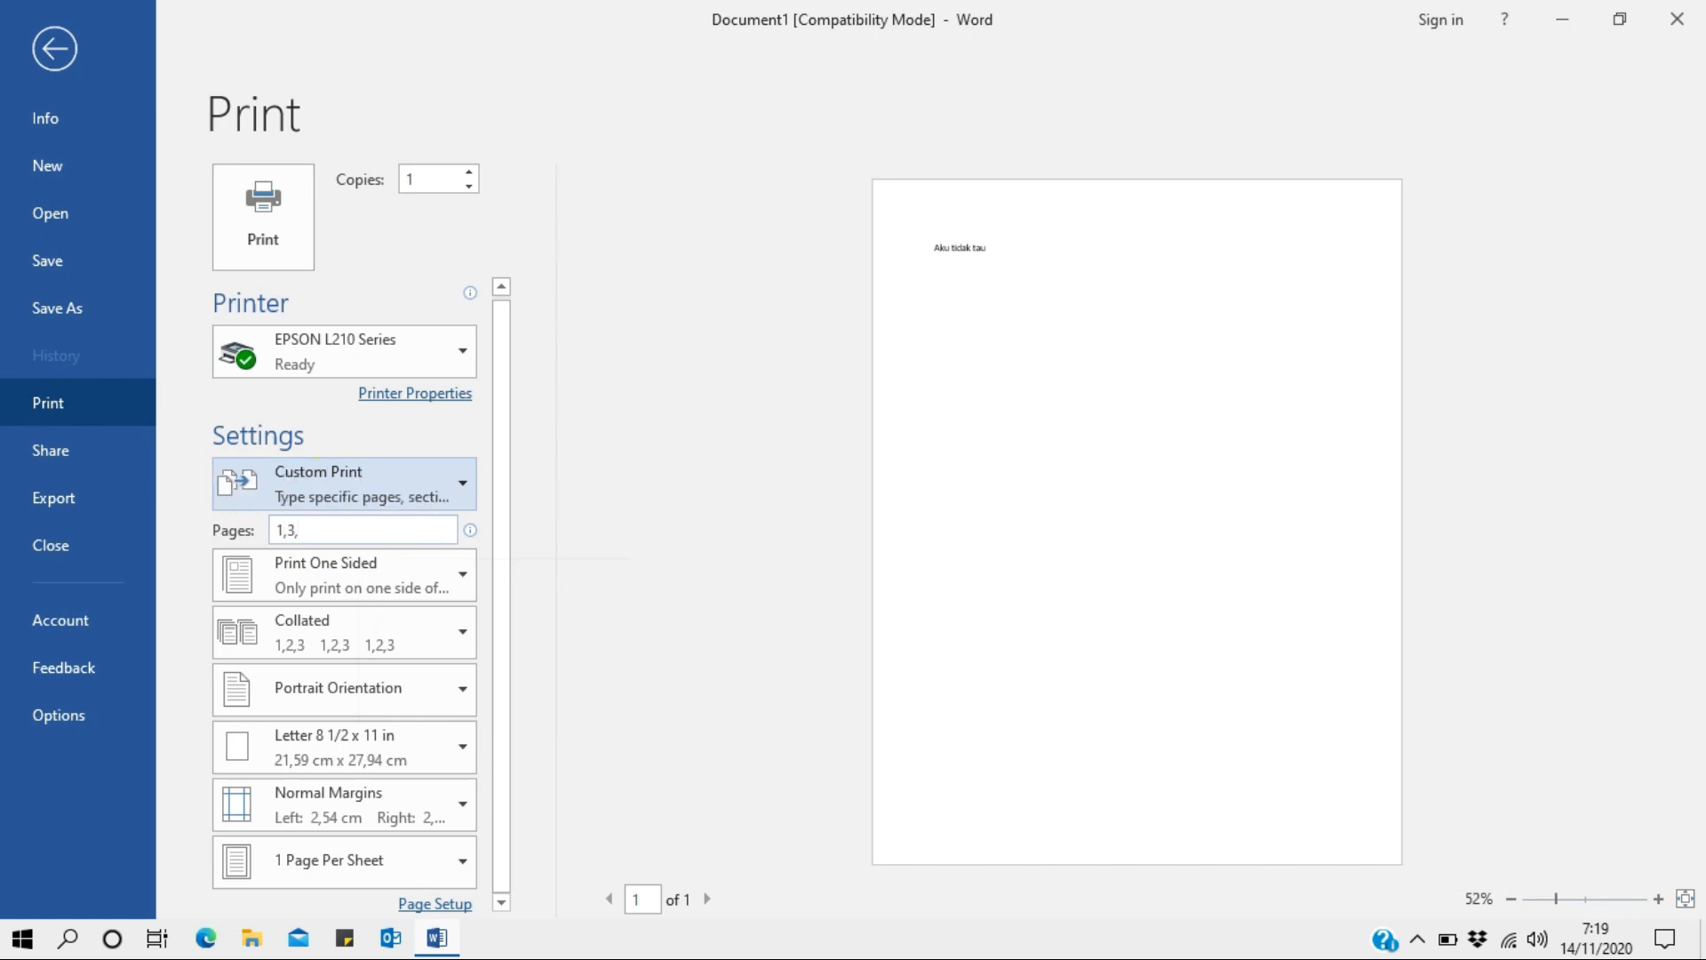
text(5)
key(BackSpace)
key(BackSpace)
key(BackSpace)
key(BackSpace)
key(BackSpace)
Enter 1-5 as the page range to print, and delete the entry.
text(1-5)
key(BackSpace)
key(BackSpace)
key(BackSpace)
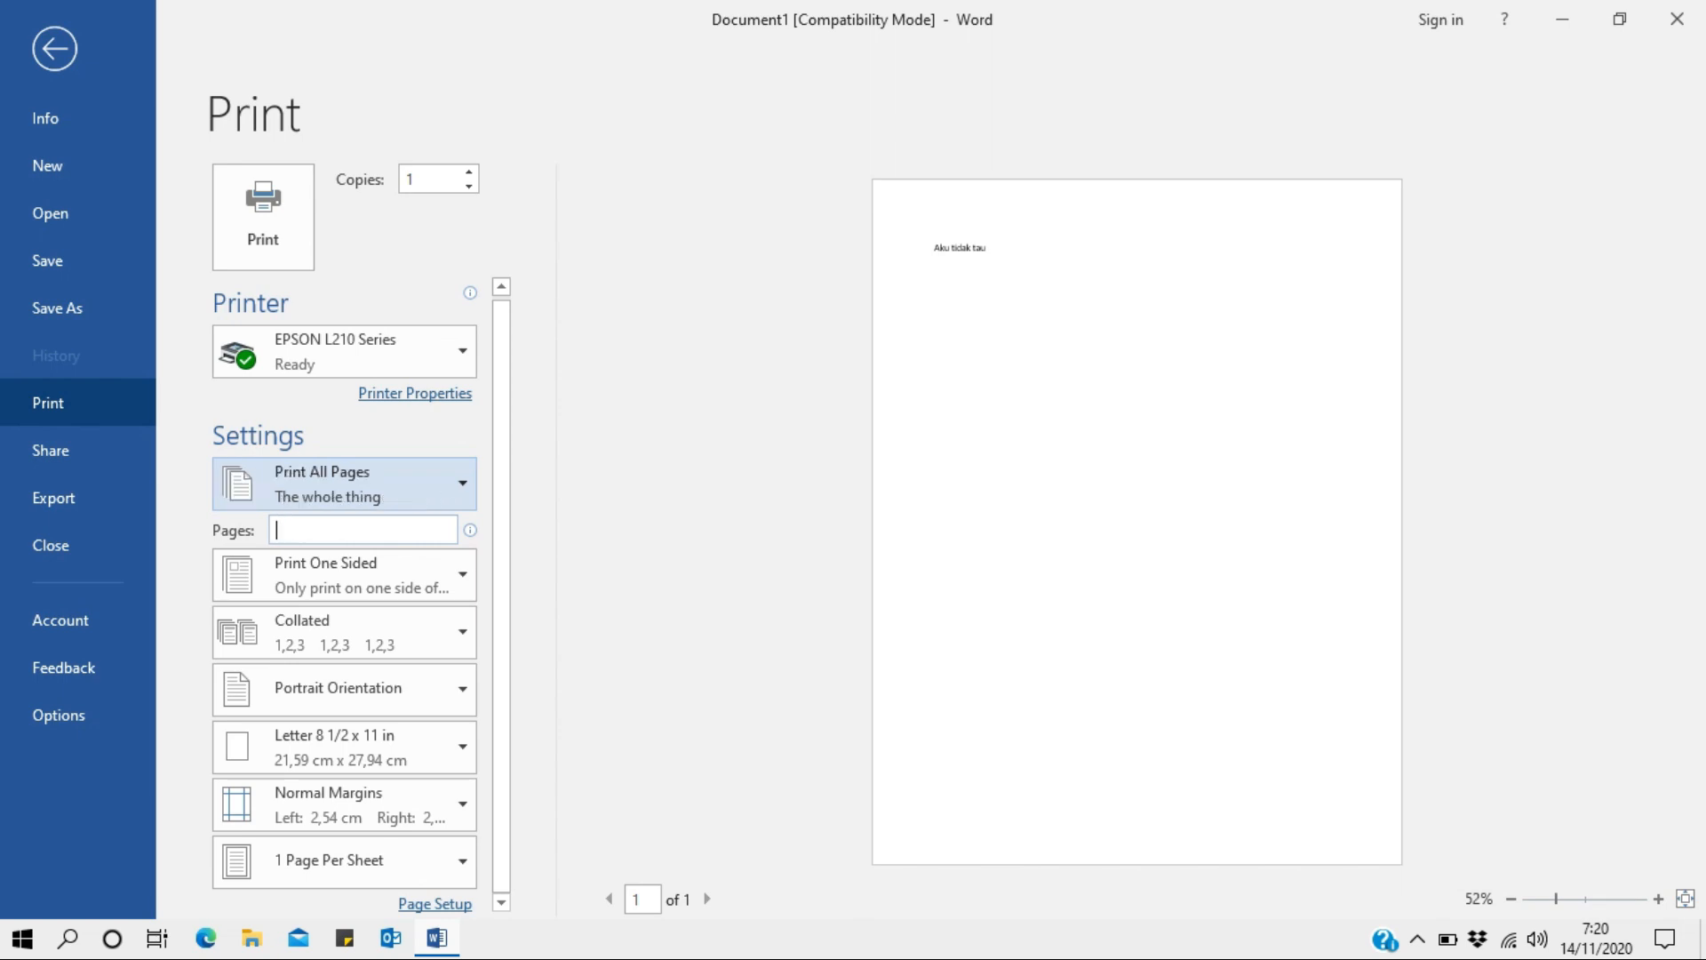
Enter the mixed page selection 1,3-6 for printing, and clear it to return to printing all pages.
text(1,)
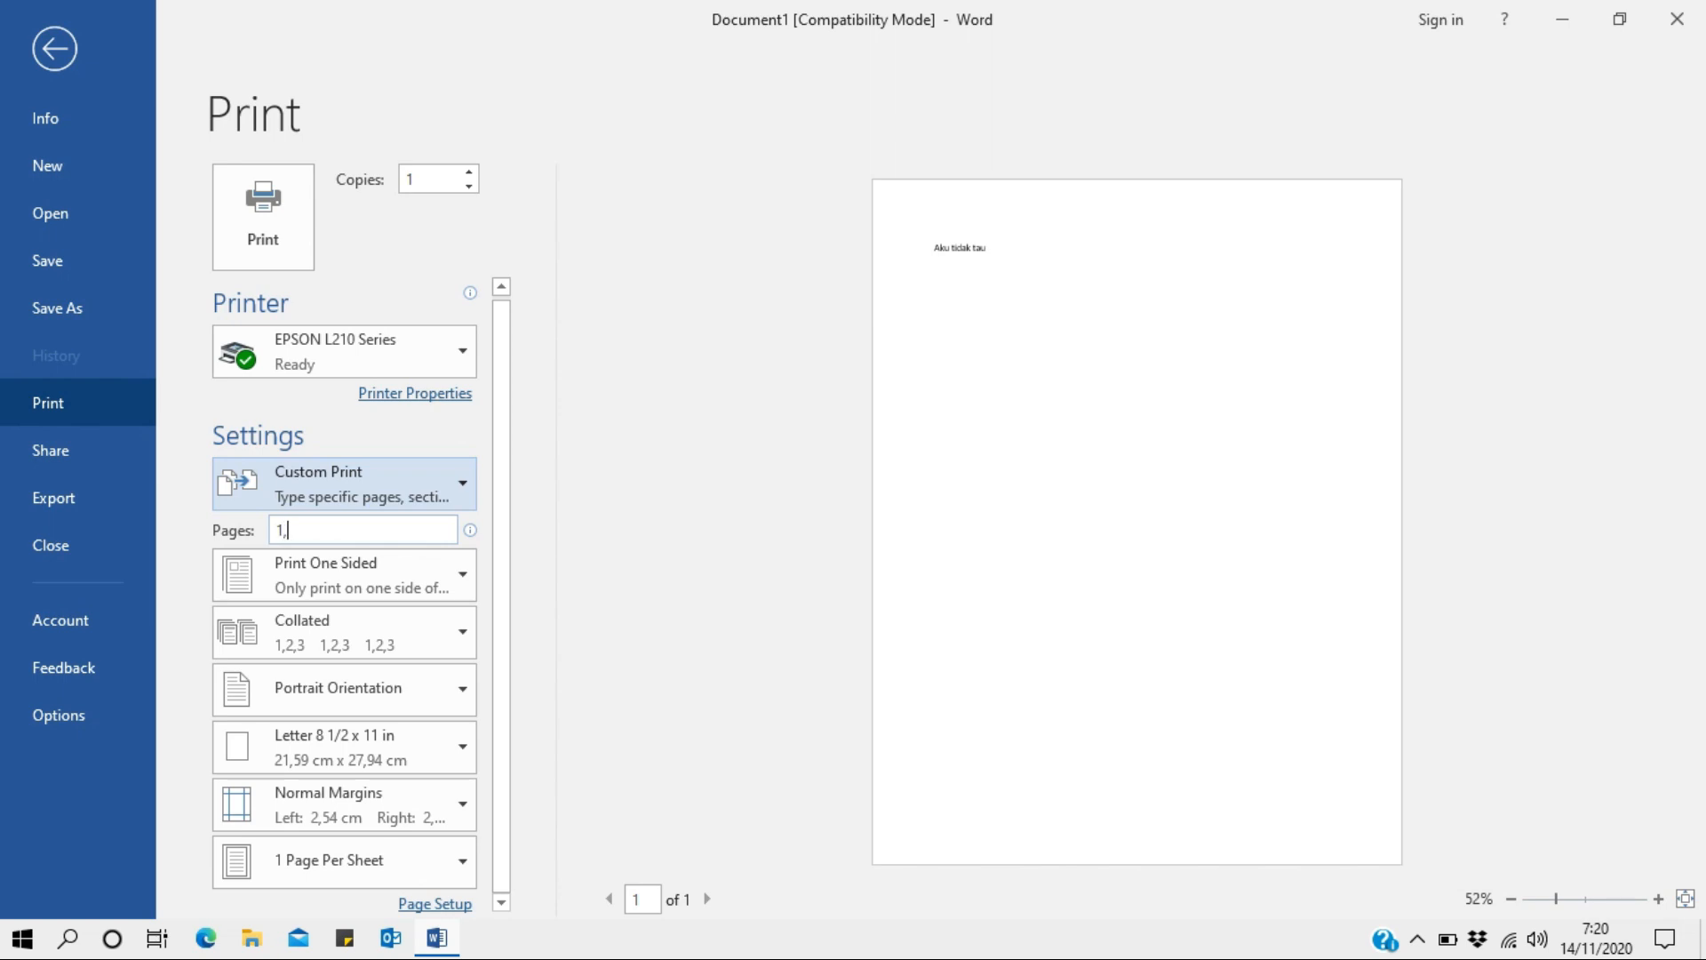
text(3-6,)
key(BackSpace)
key(BackSpace)
key(BackSpace)
key(BackSpace)
key(BackSpace)
key(BackSpace)
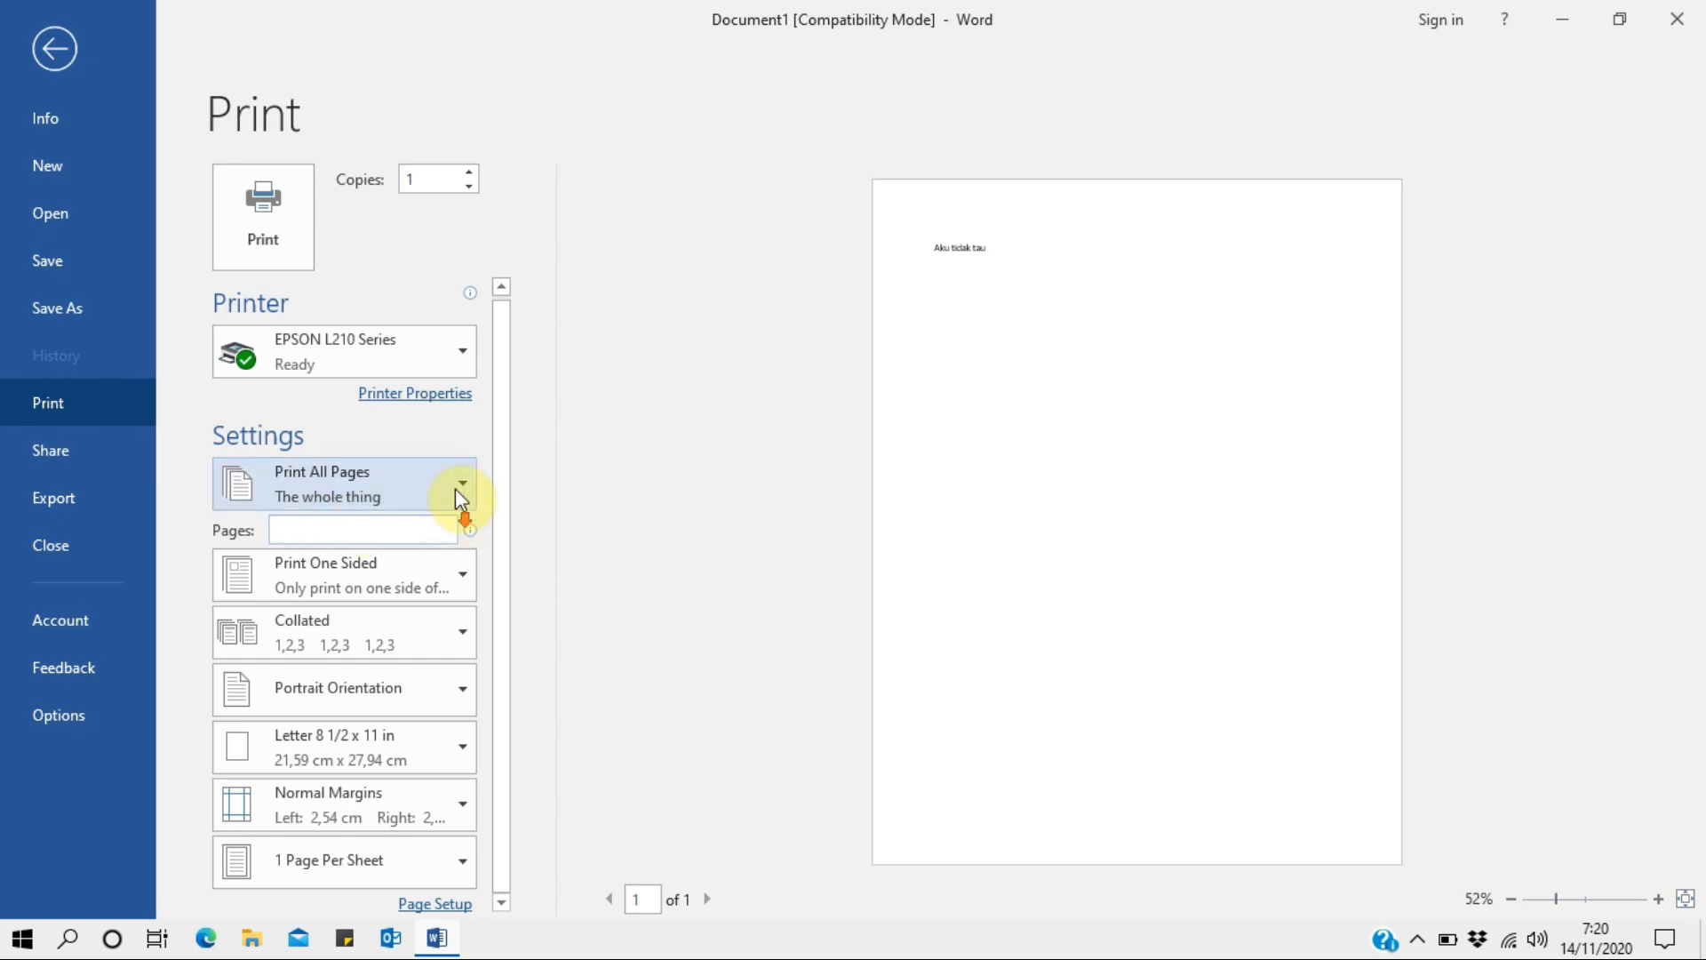
Review the one-sided and two-sided printing choices and the collation options.
click(439, 588)
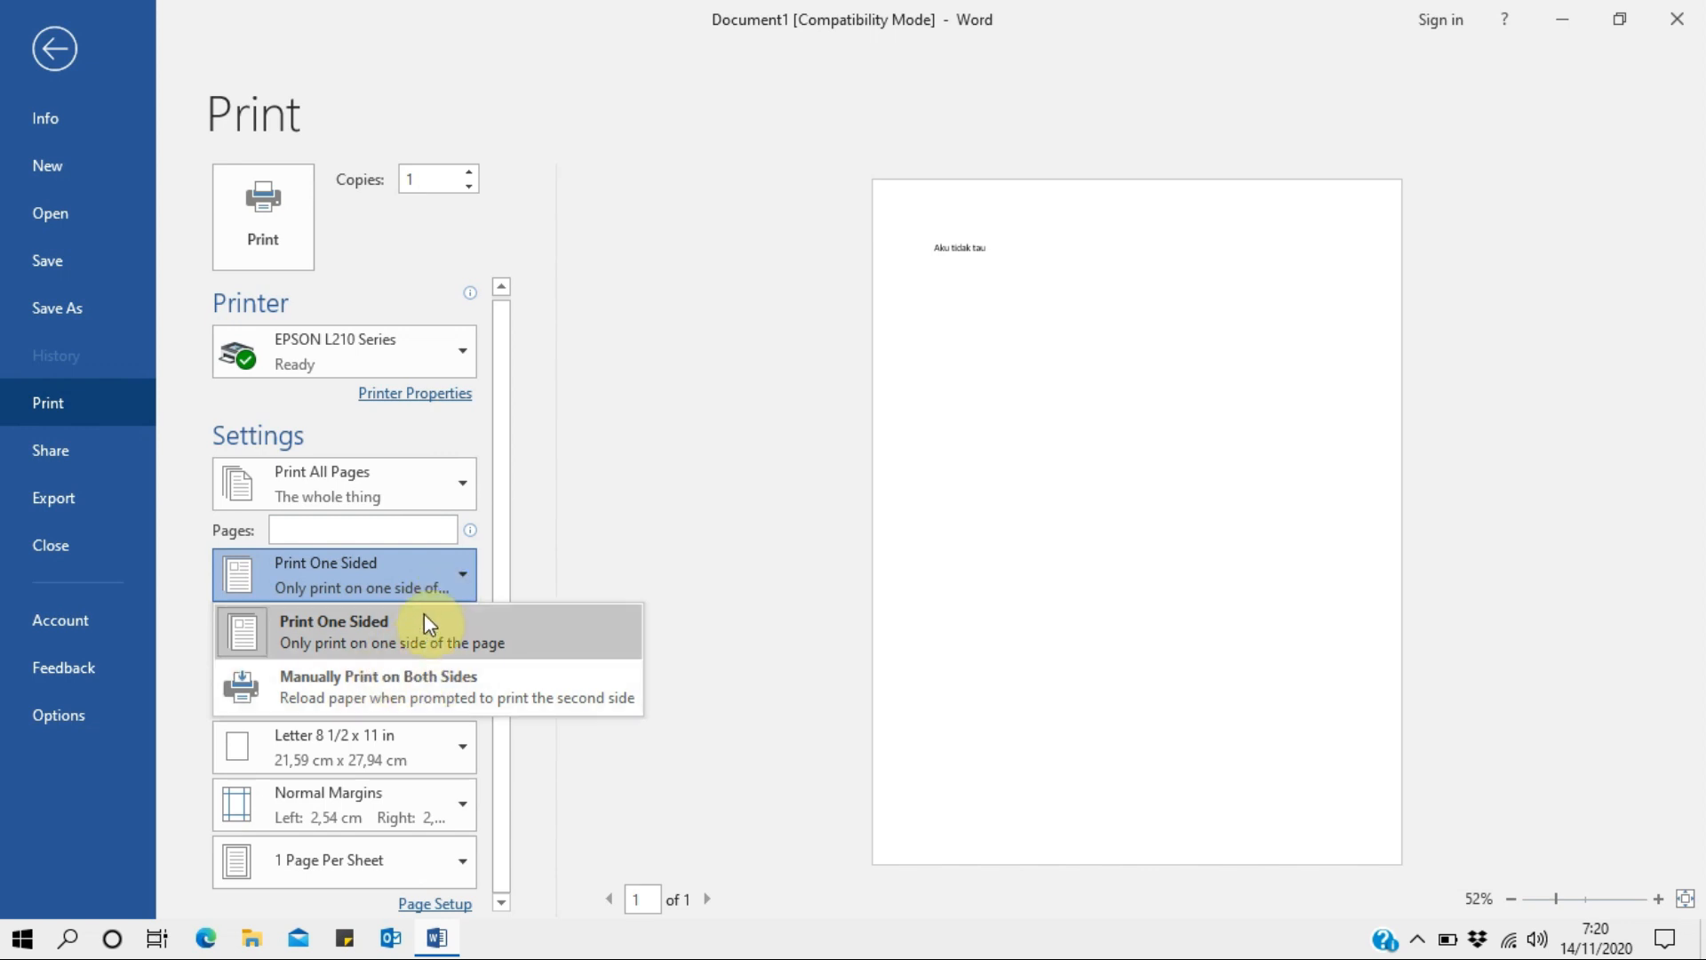
click(545, 537)
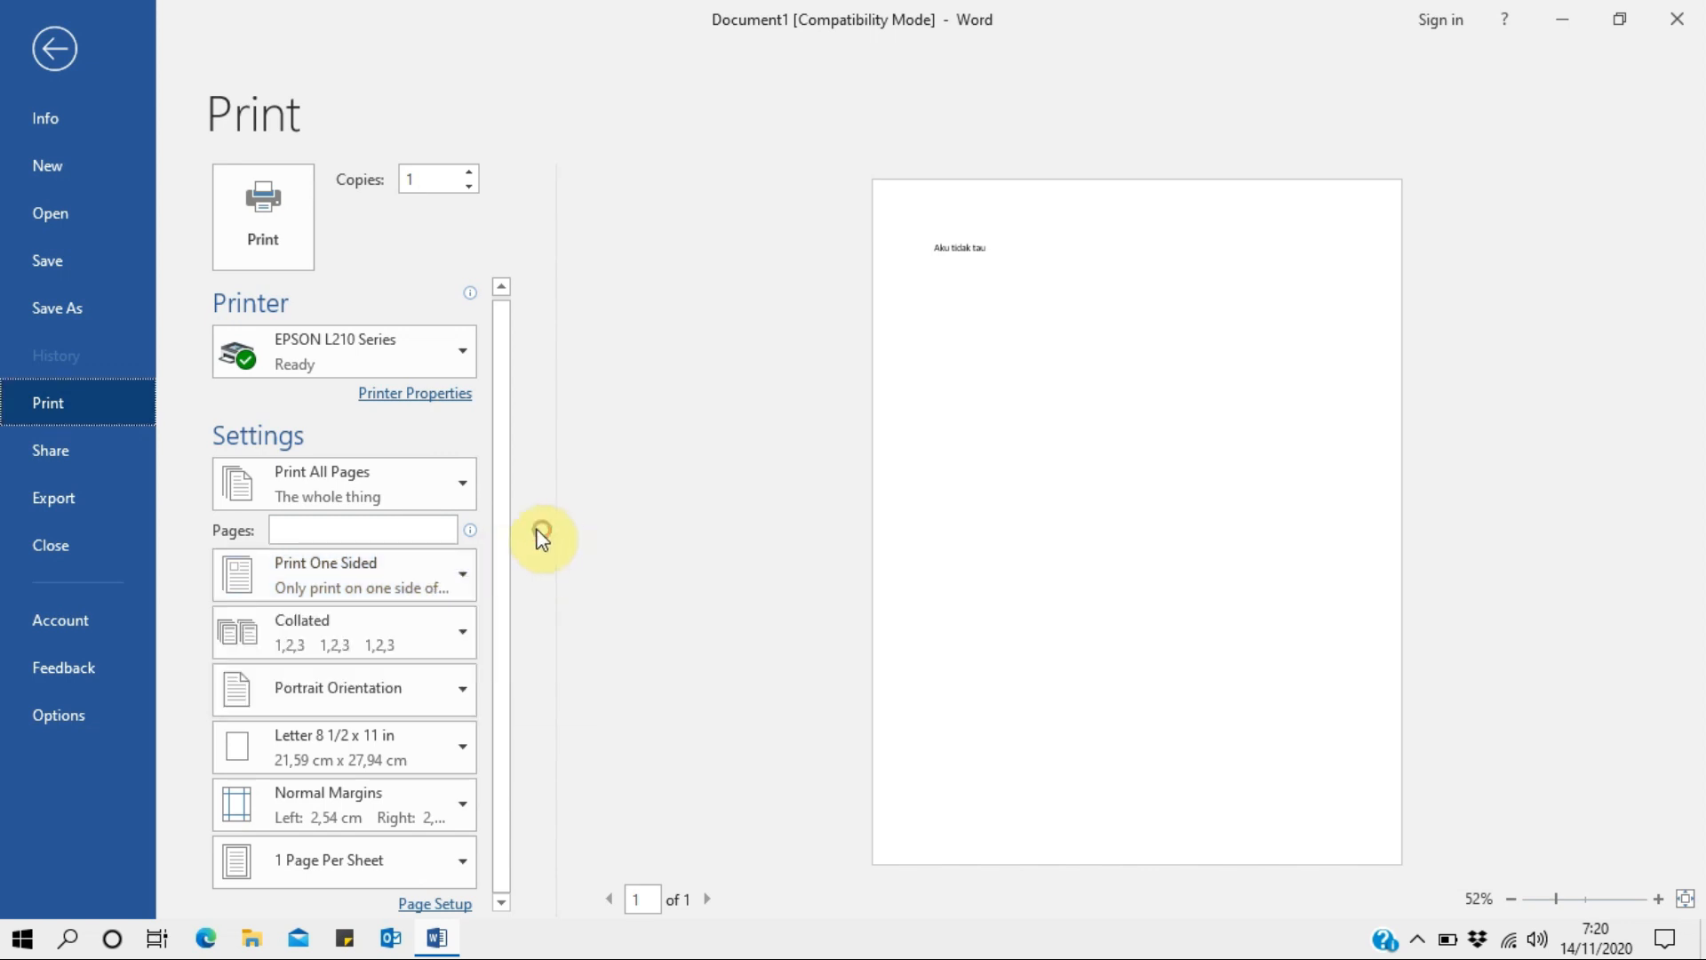
click(402, 635)
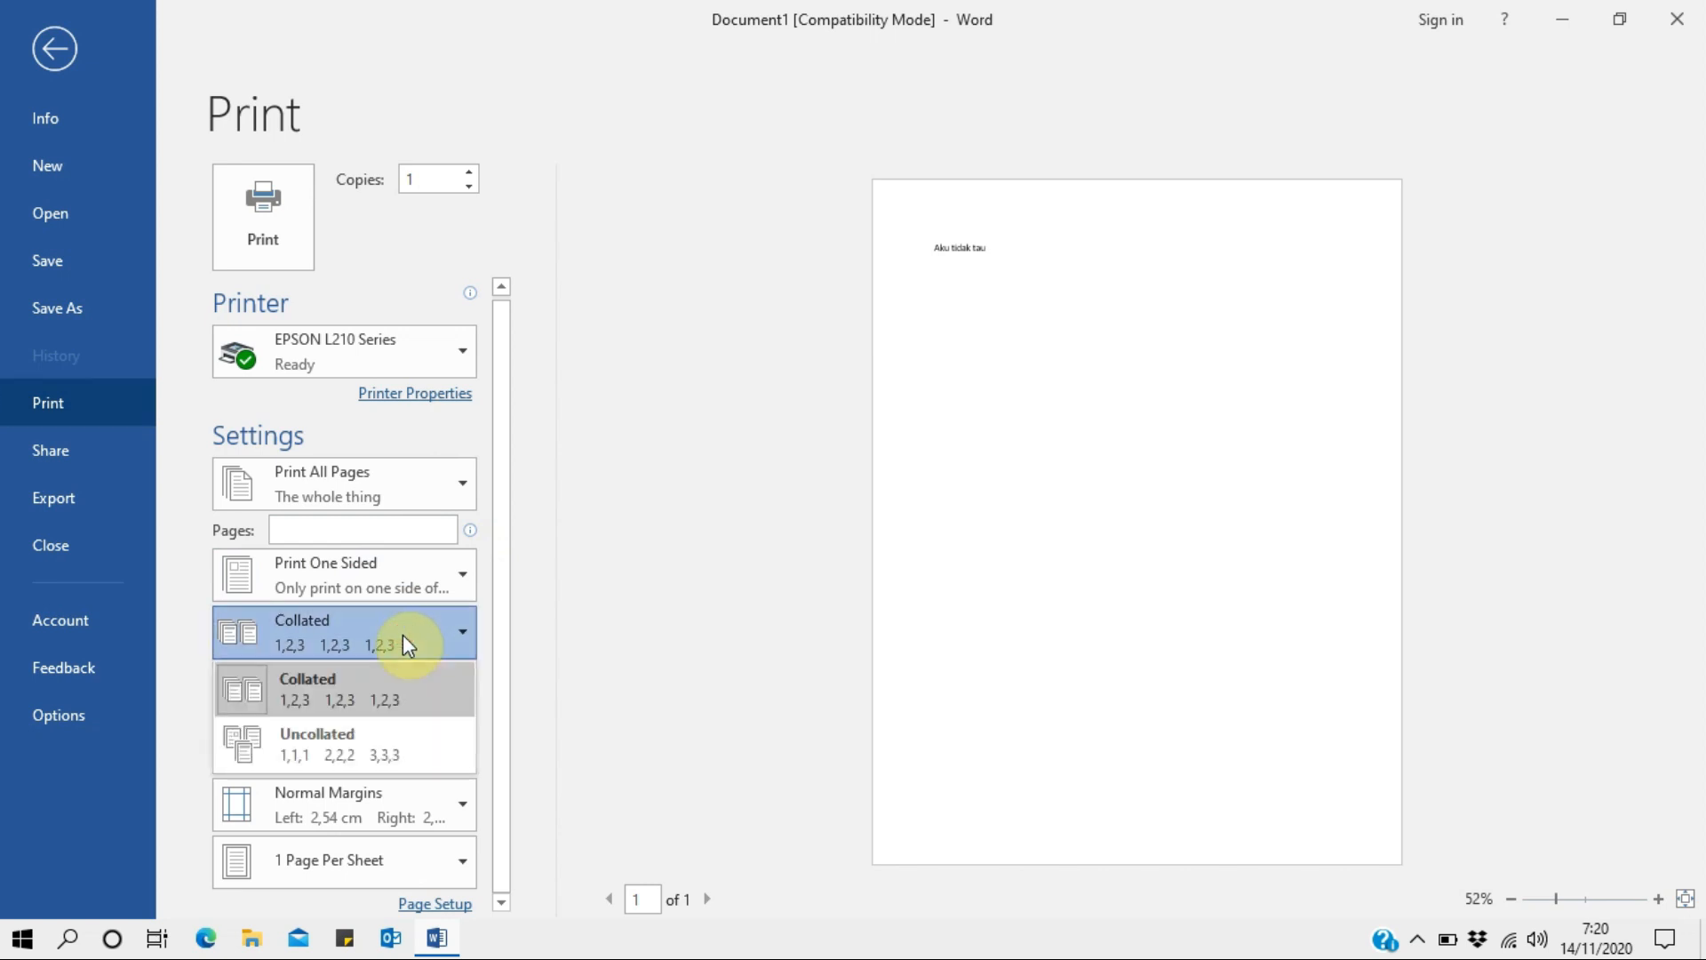
click(572, 634)
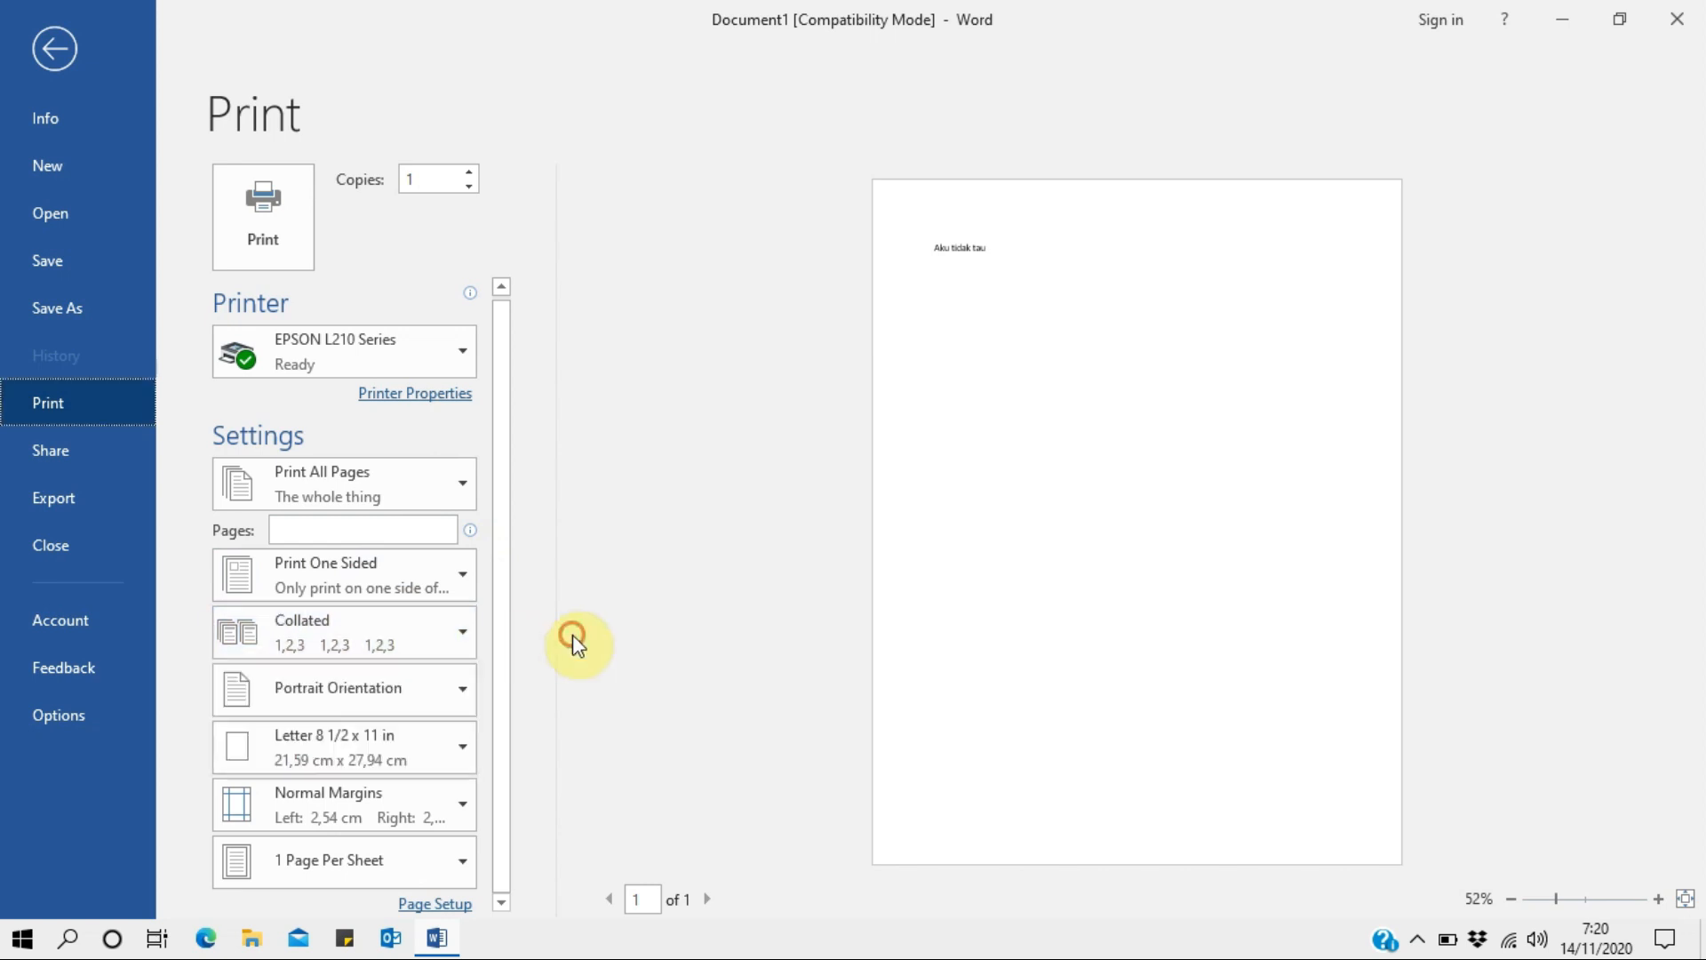
Switch the page between landscape and portrait orientation twice, ending on portrait, to compare the print preview.
click(427, 690)
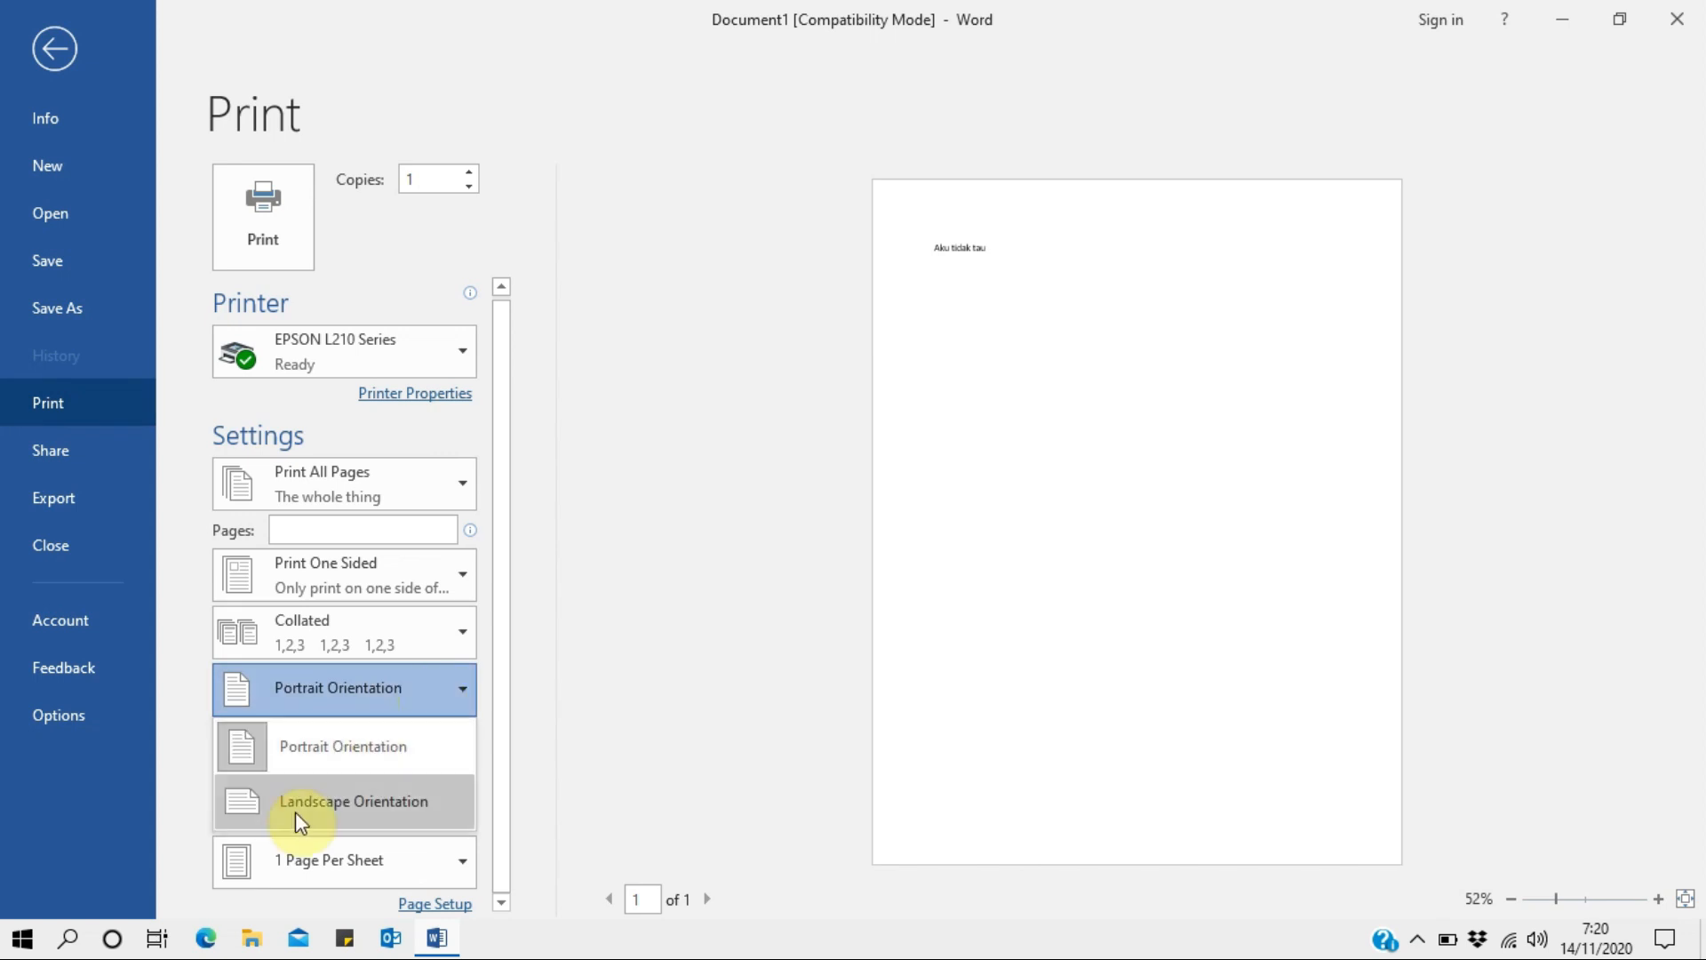
click(318, 812)
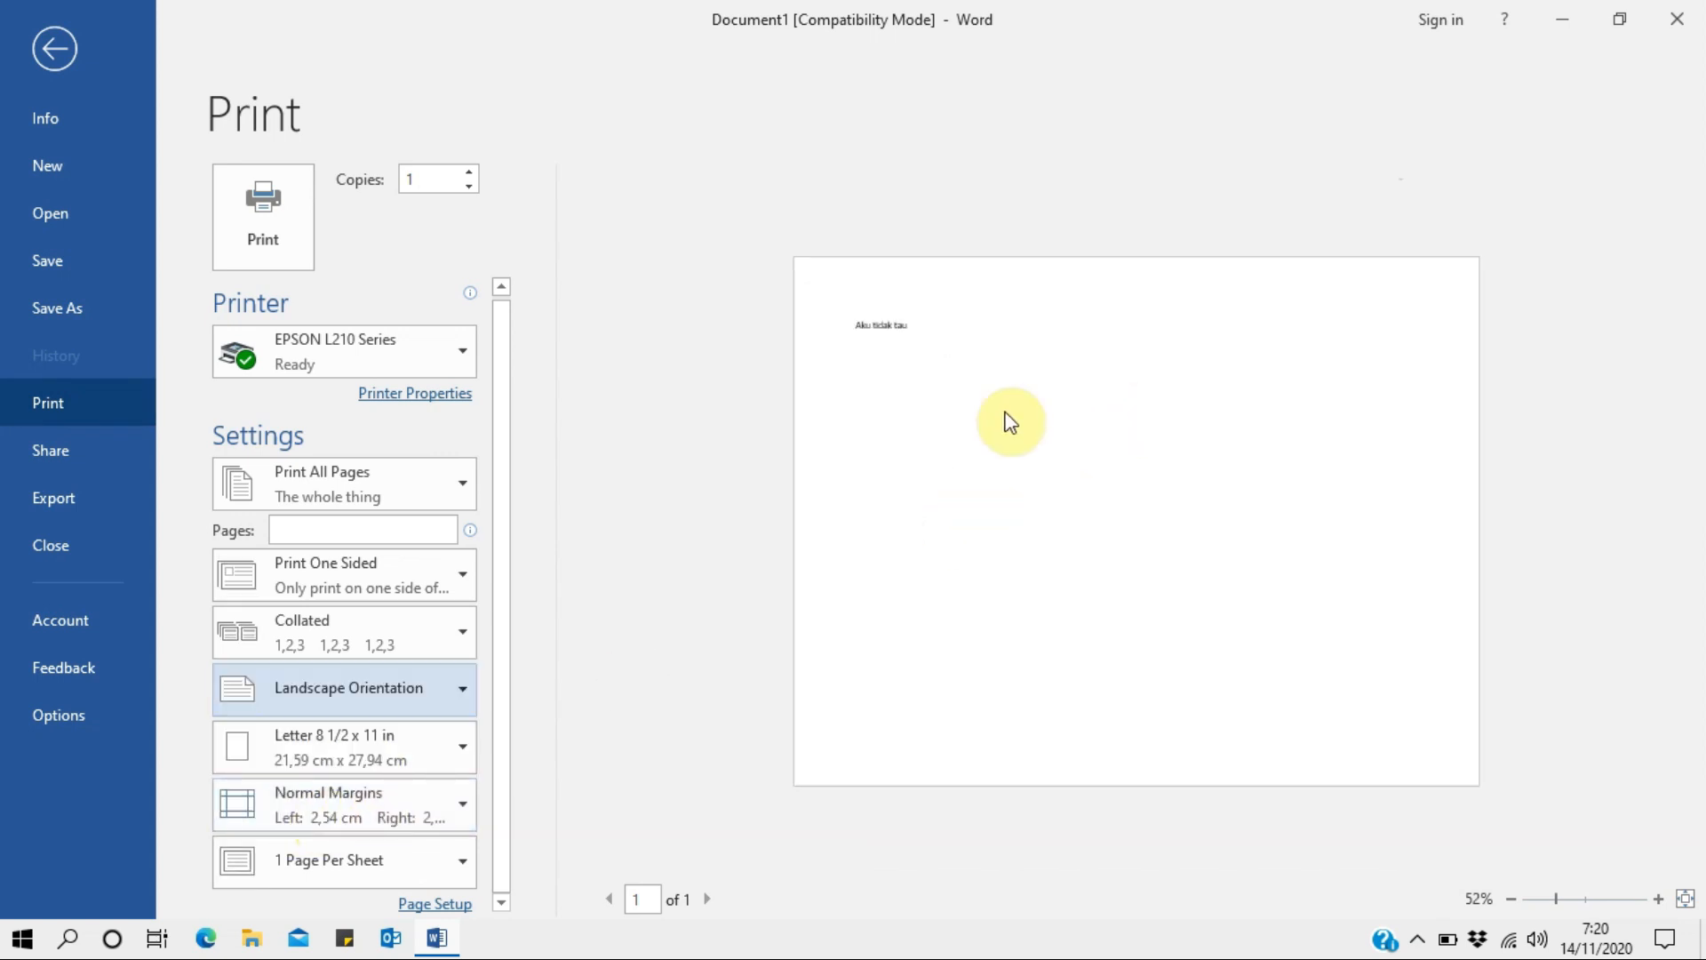
click(320, 704)
click(320, 751)
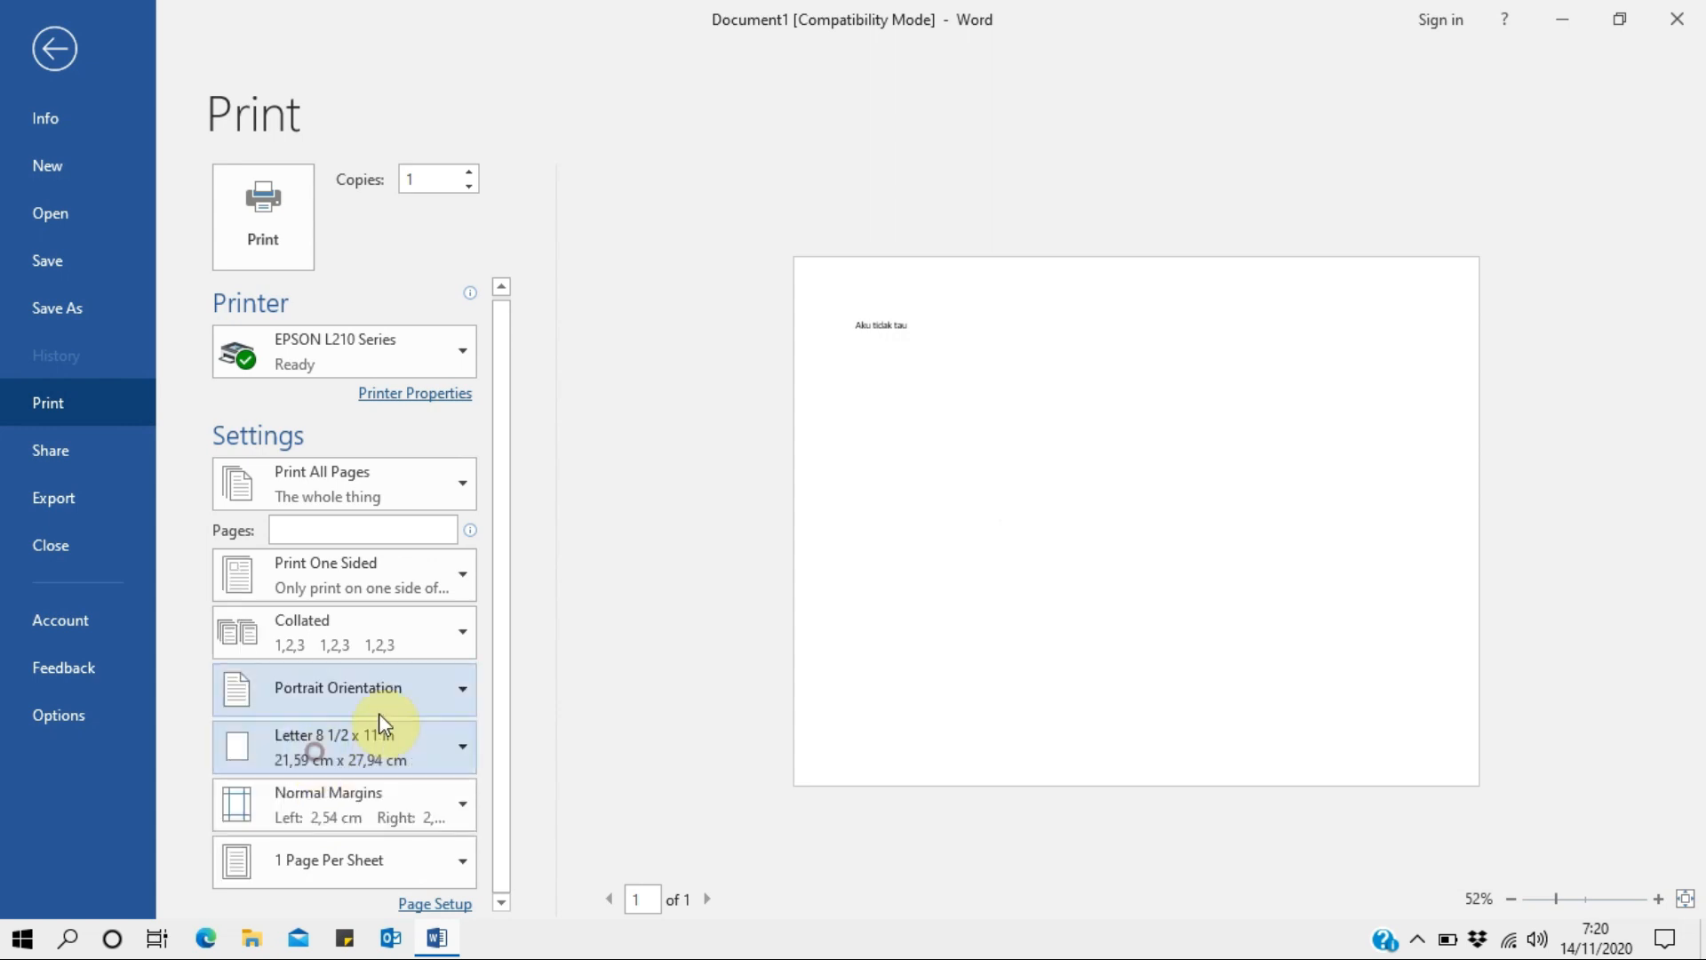
click(339, 686)
click(335, 802)
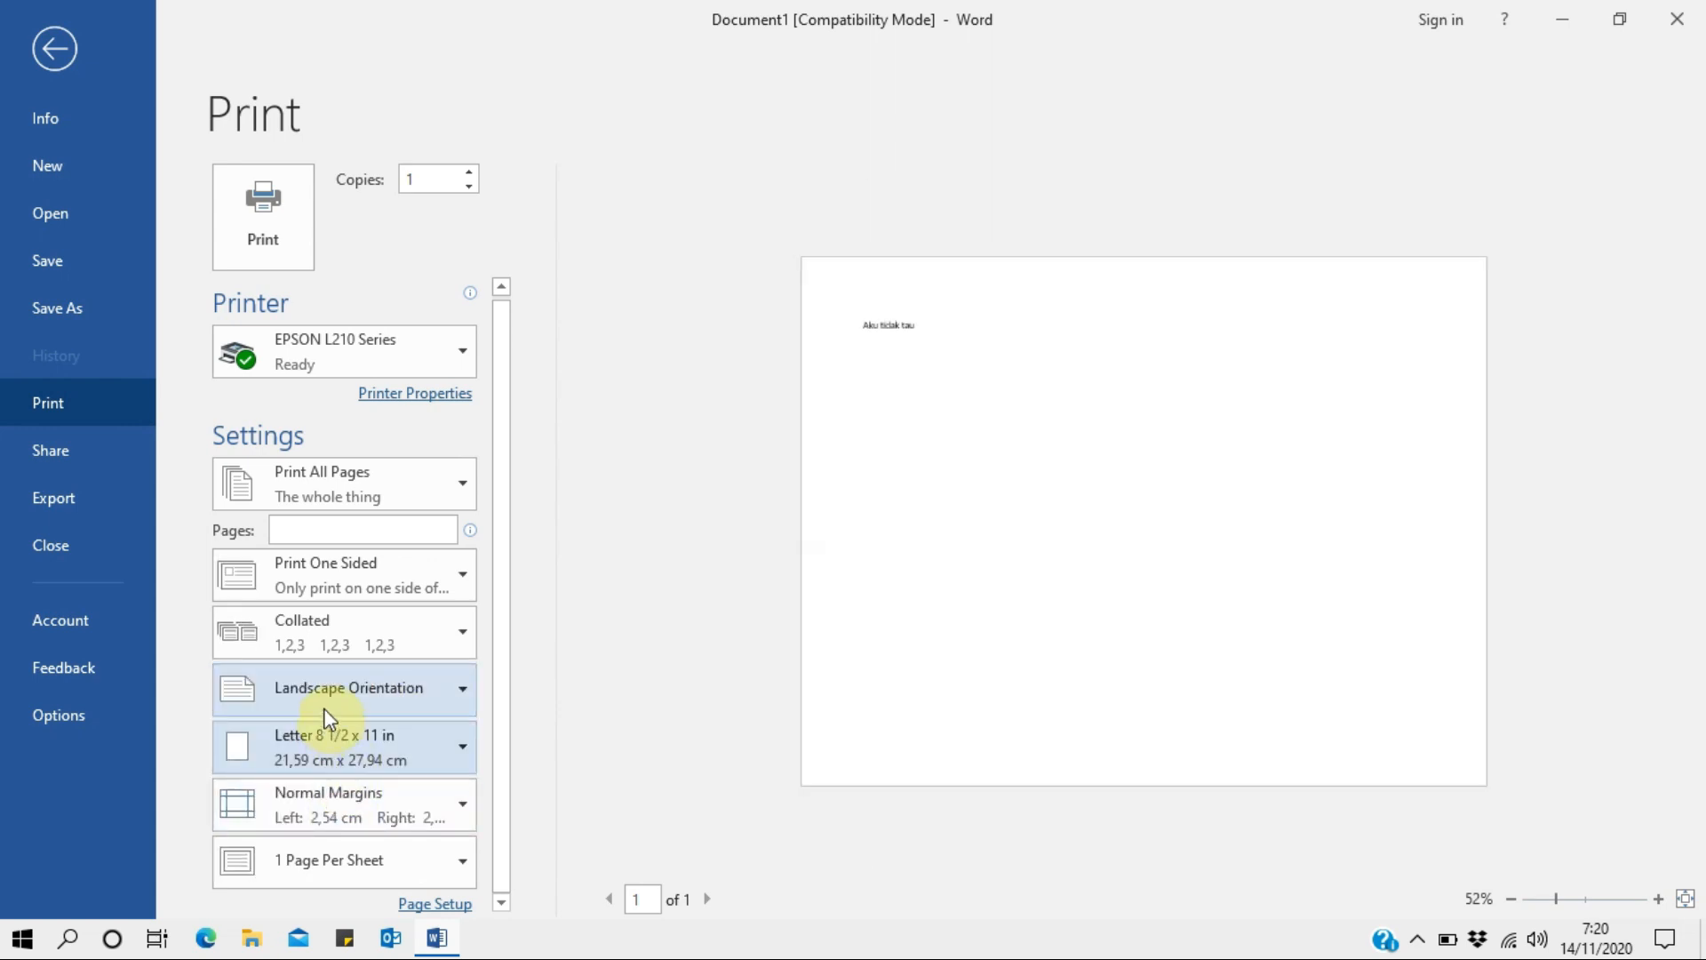
click(313, 690)
click(347, 752)
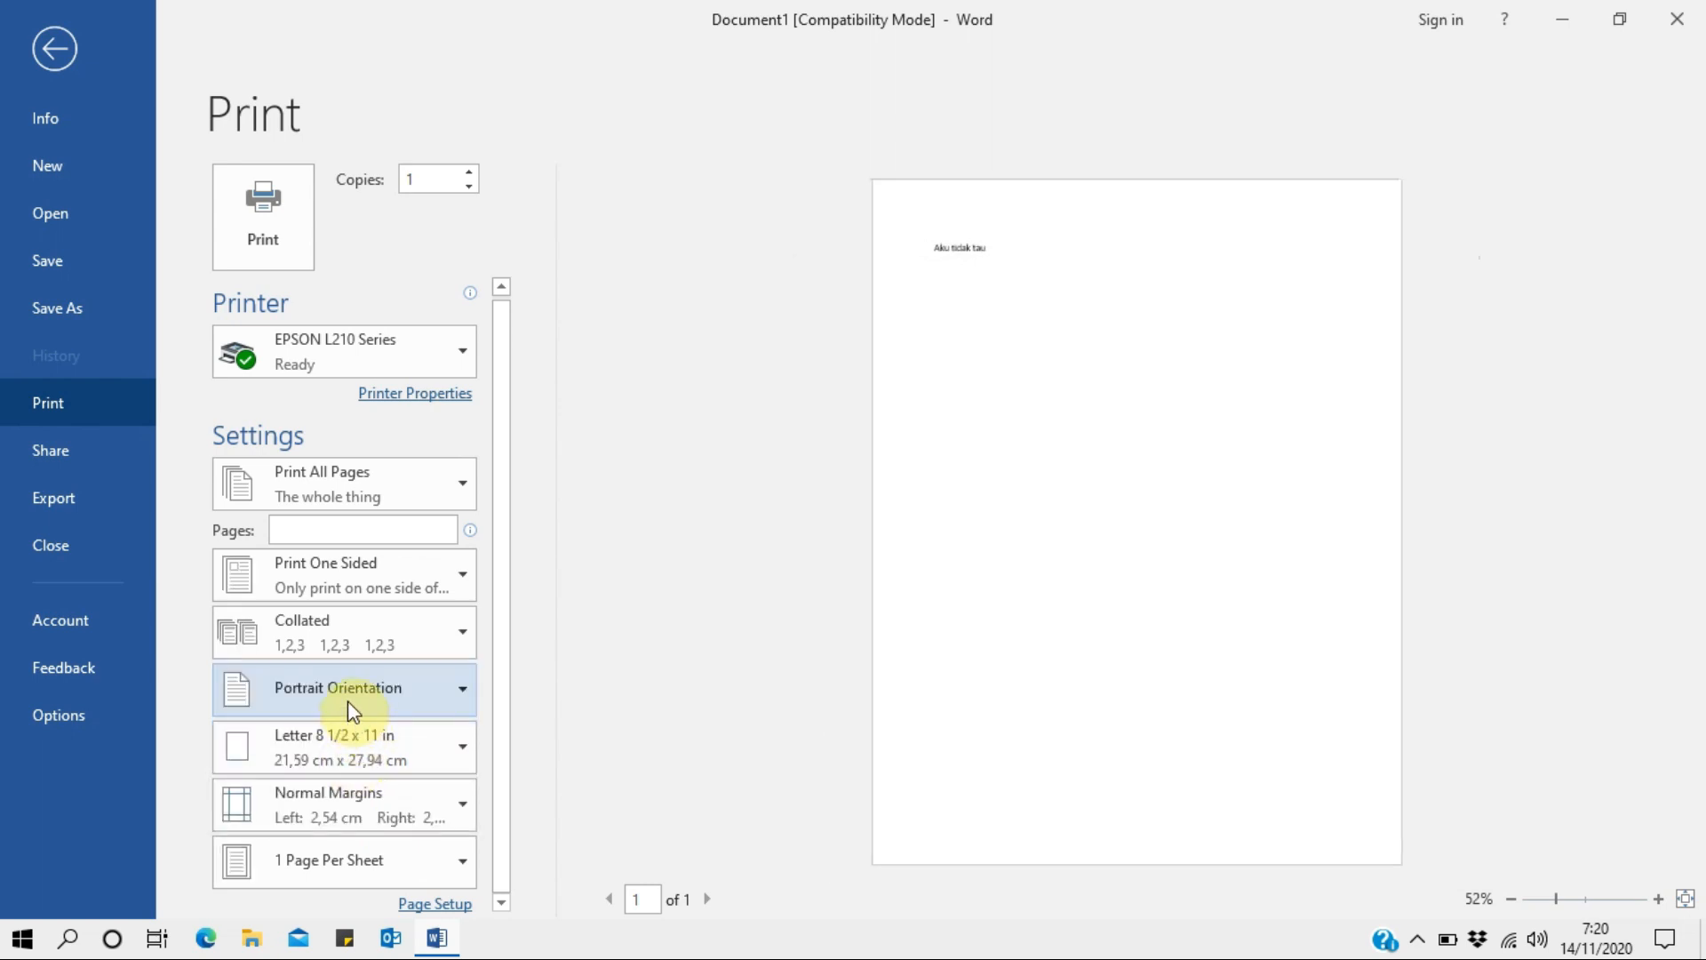
Set the page to landscape orientation once more and return it to portrait.
click(349, 700)
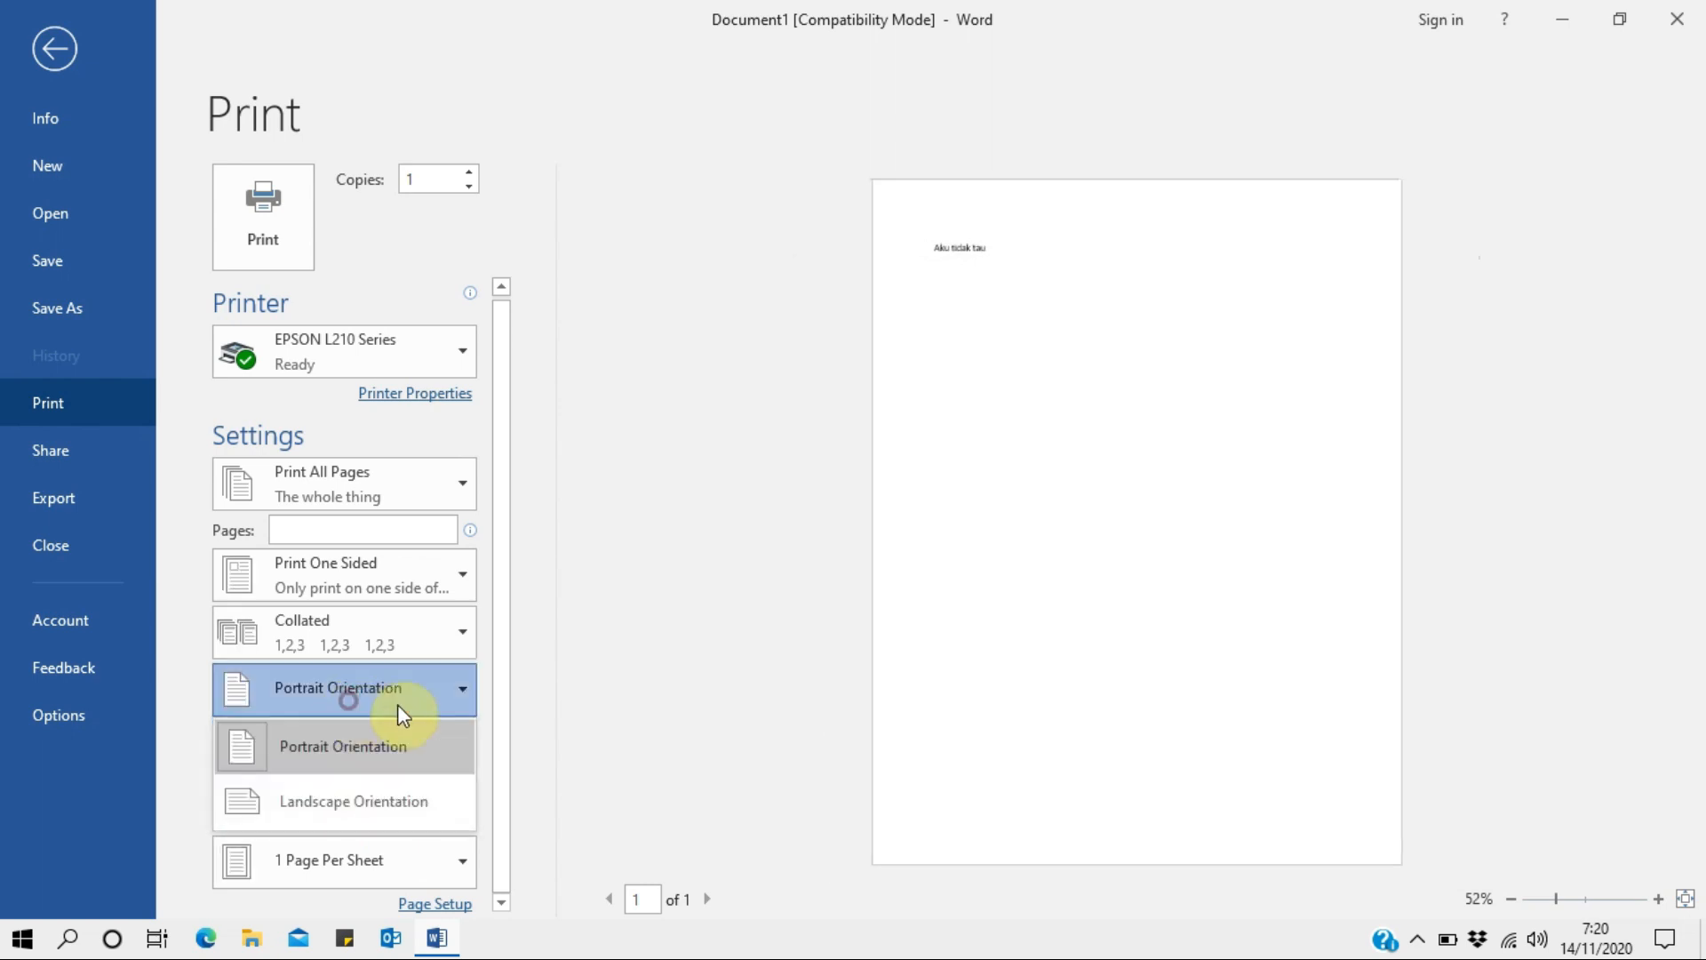
click(366, 798)
click(339, 694)
click(353, 746)
click(333, 692)
click(325, 681)
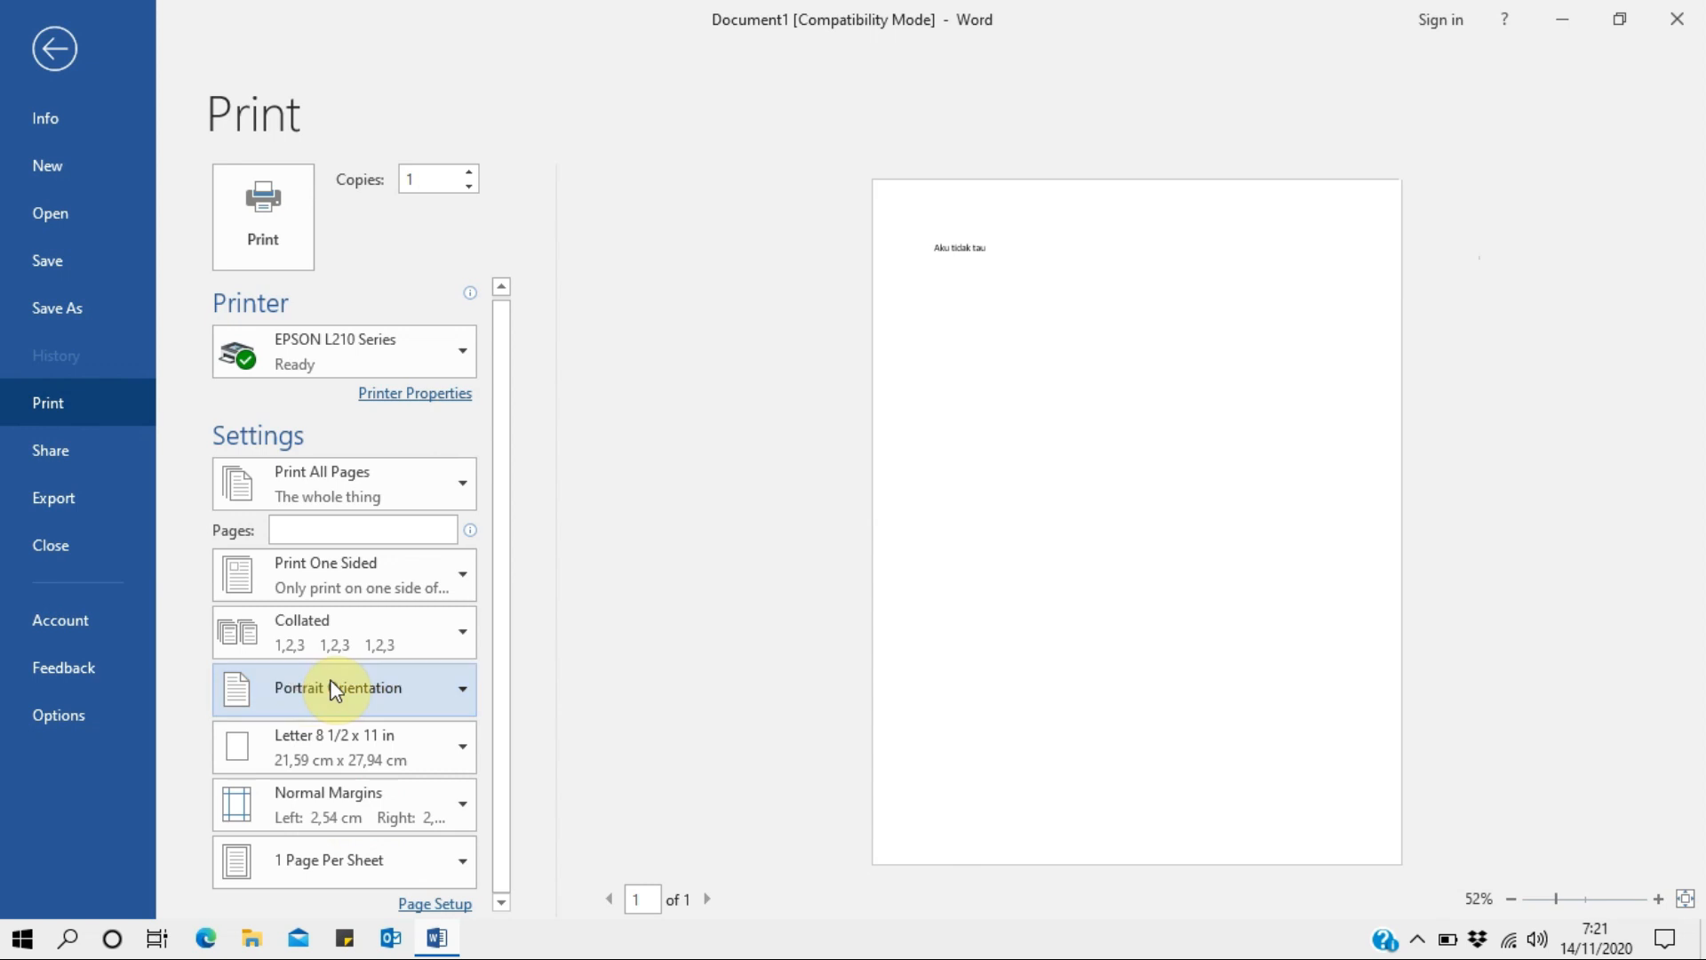
Look through the full list of paper sizes for printing without choosing another one.
click(391, 752)
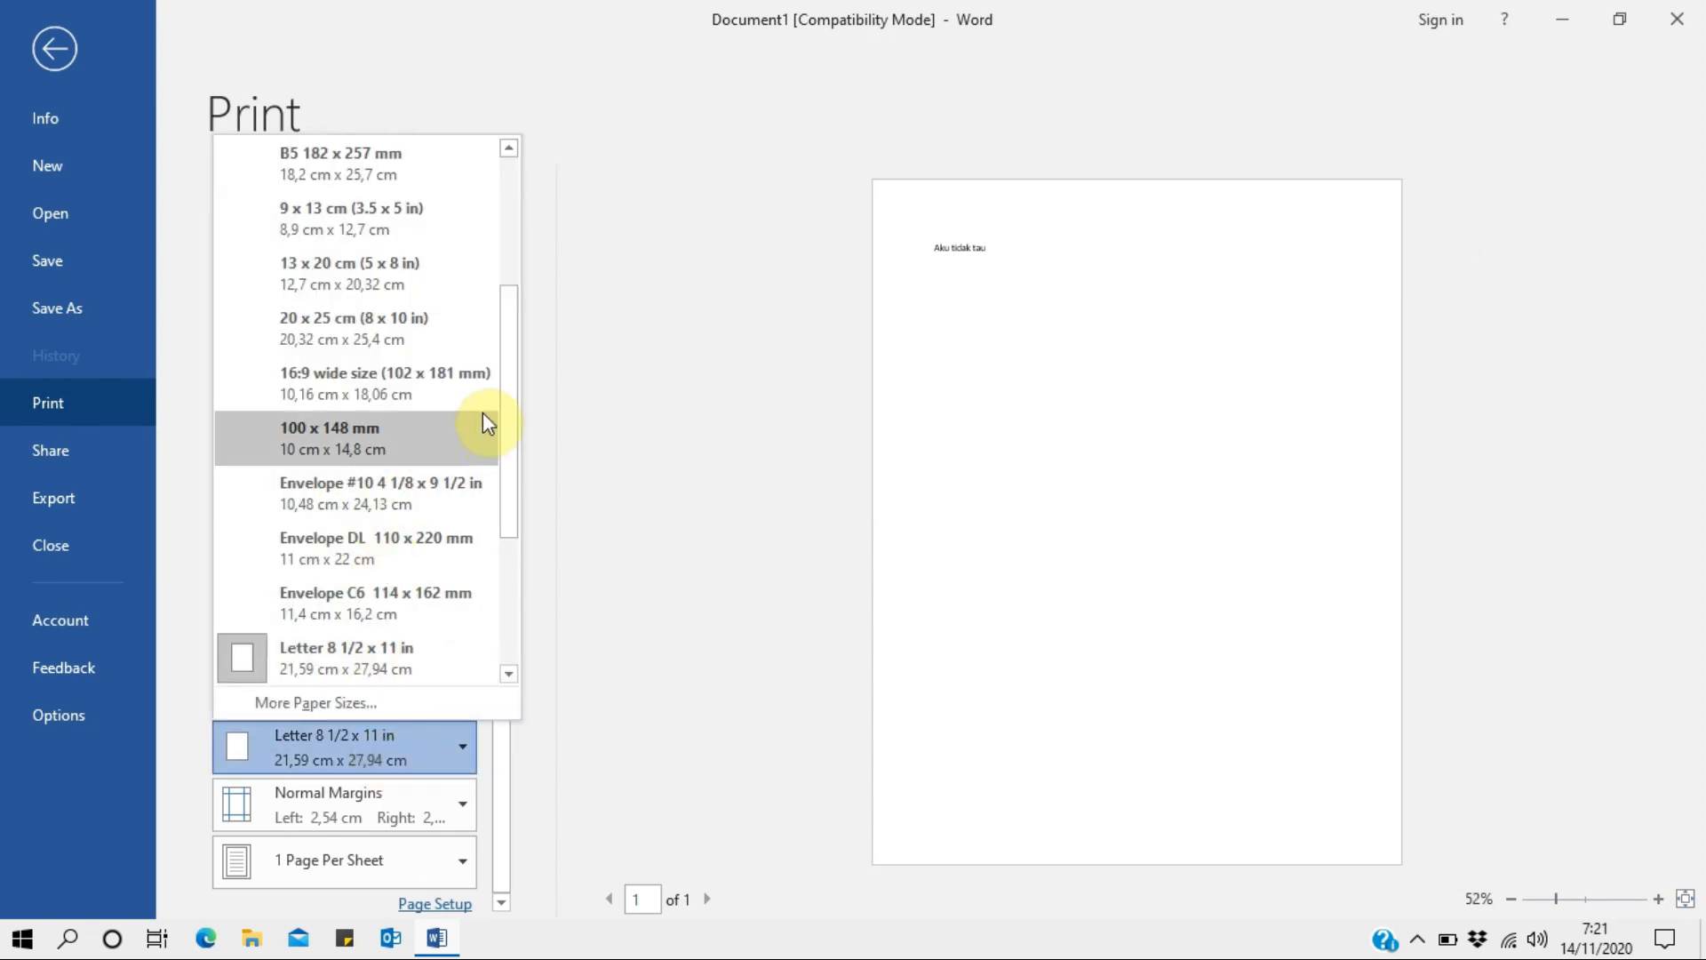
drag(507, 354, 504, 196)
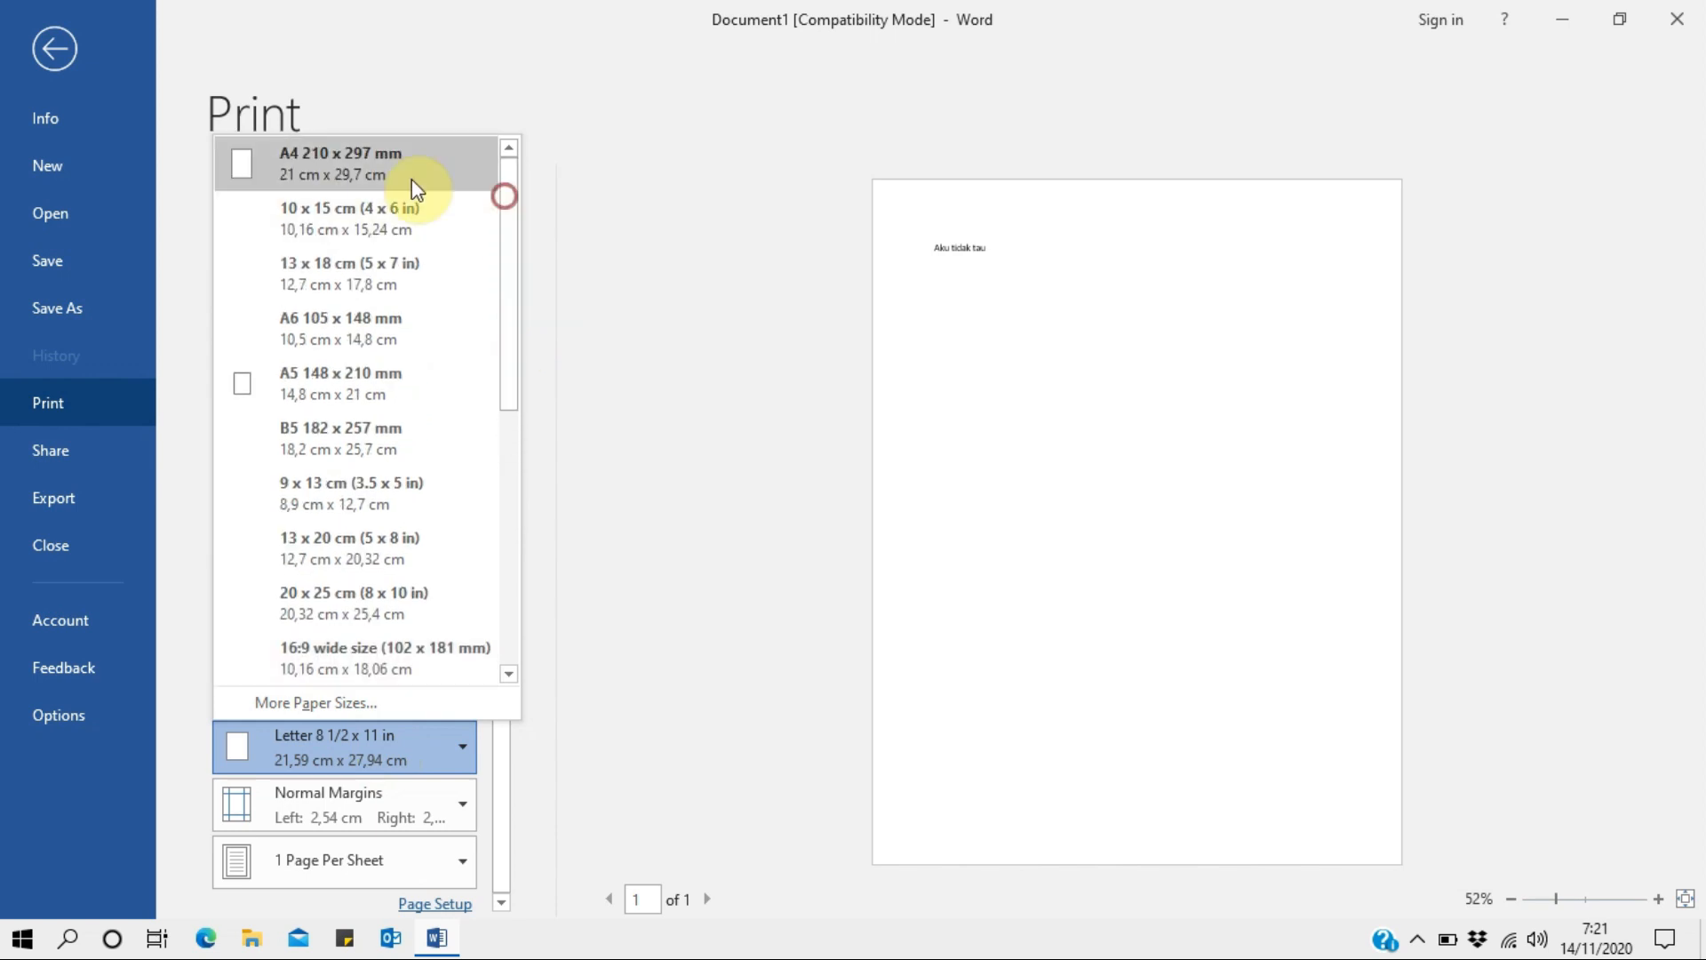
click(509, 209)
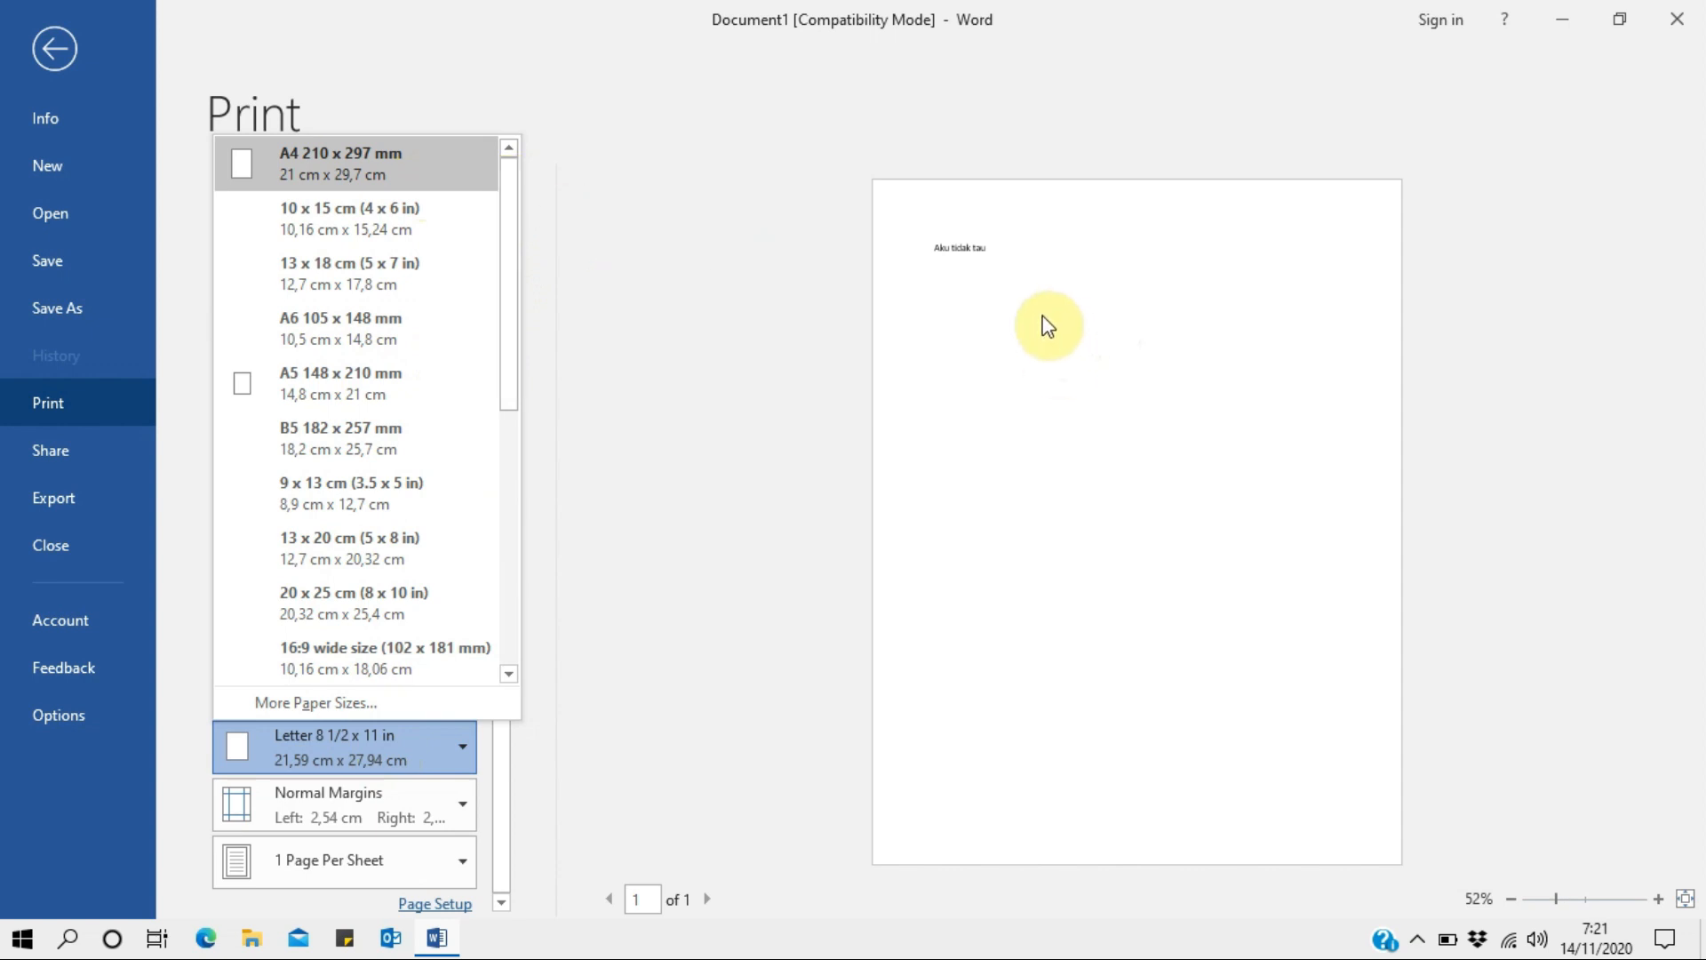
drag(511, 183, 520, 508)
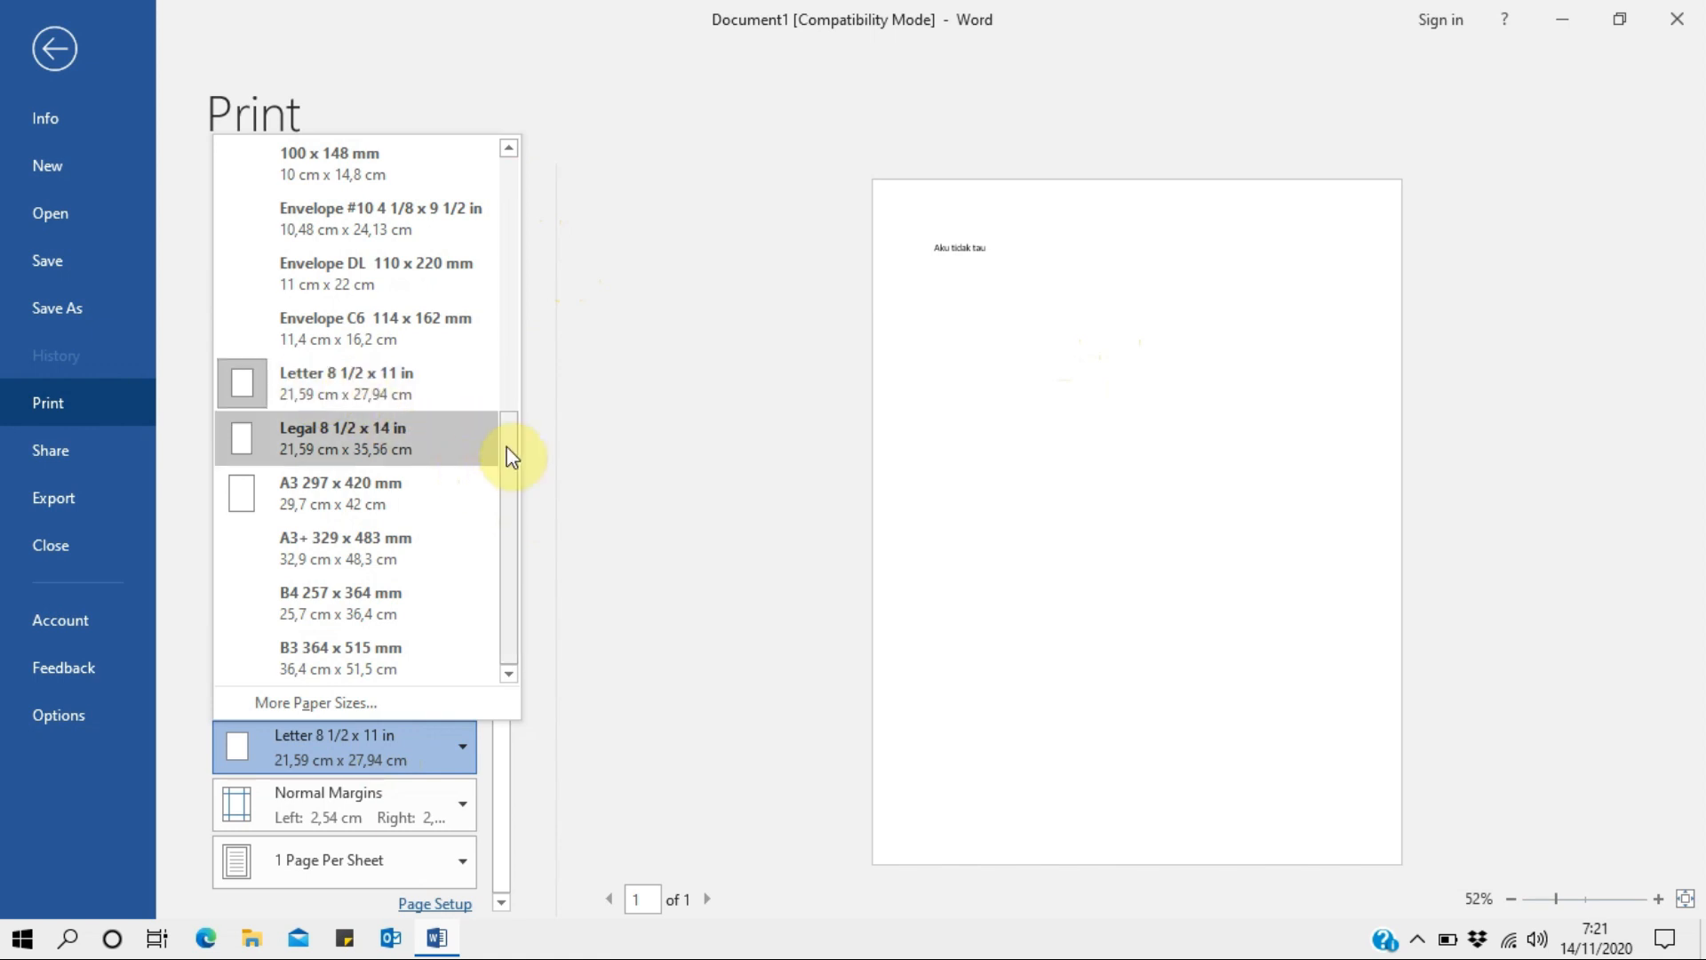
click(634, 499)
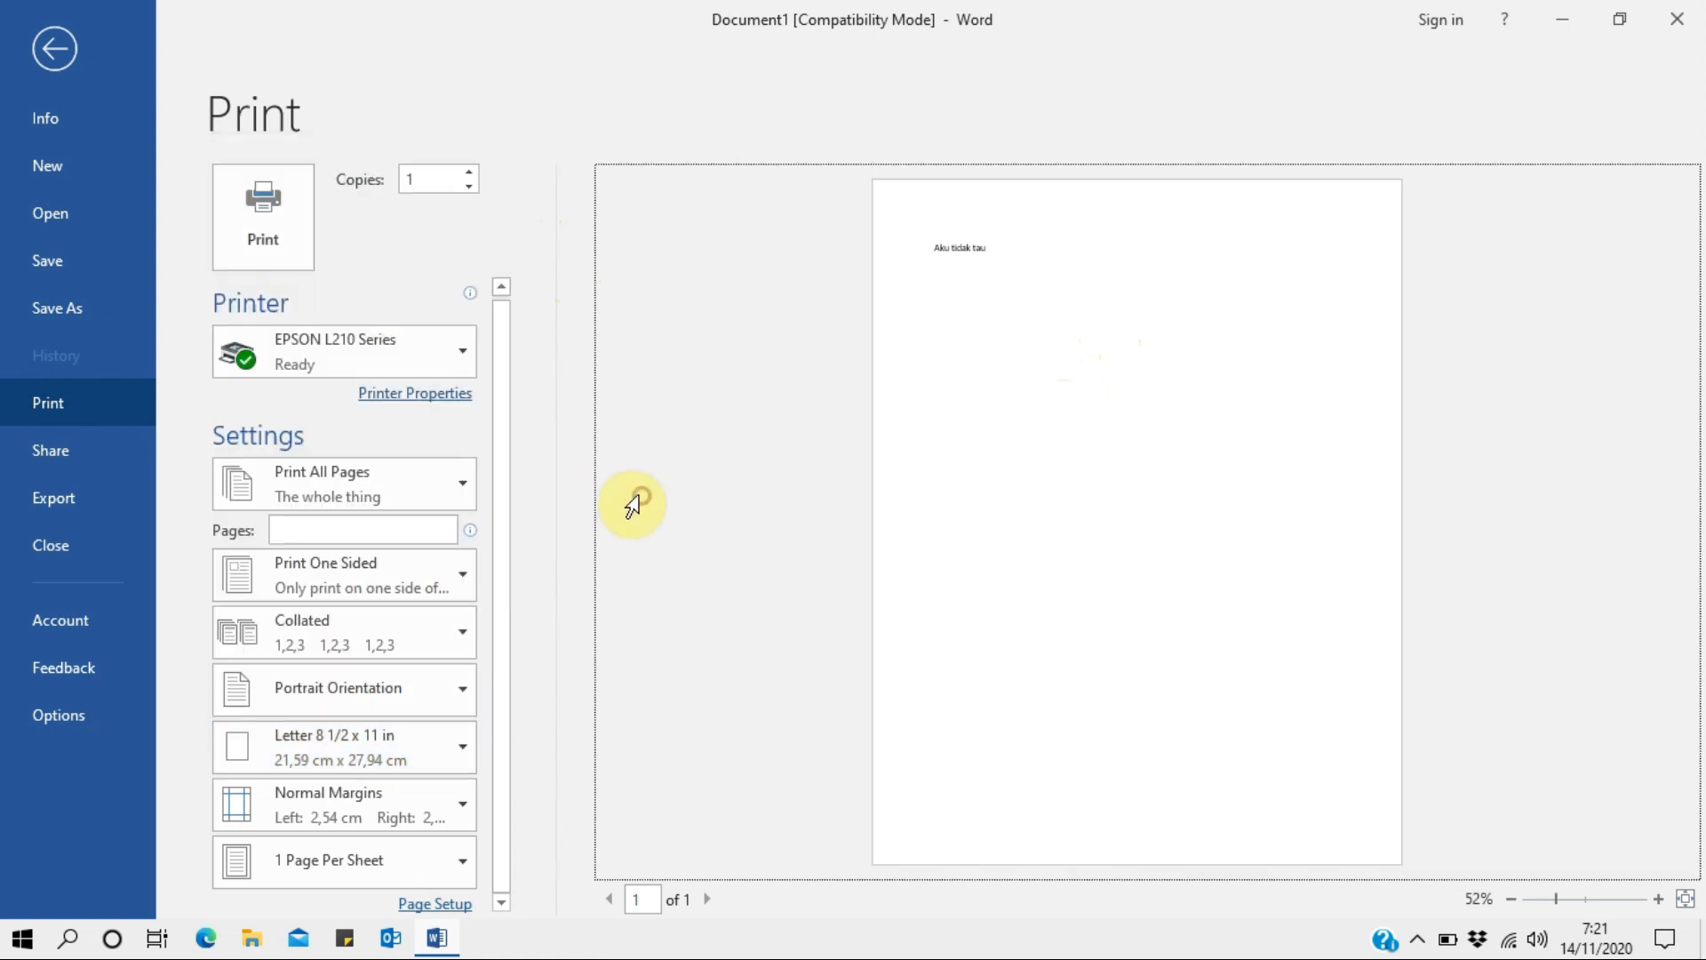
Review the margin presets, the custom margin values in Page Setup, and the pages-per-sheet choices without changing them.
click(434, 804)
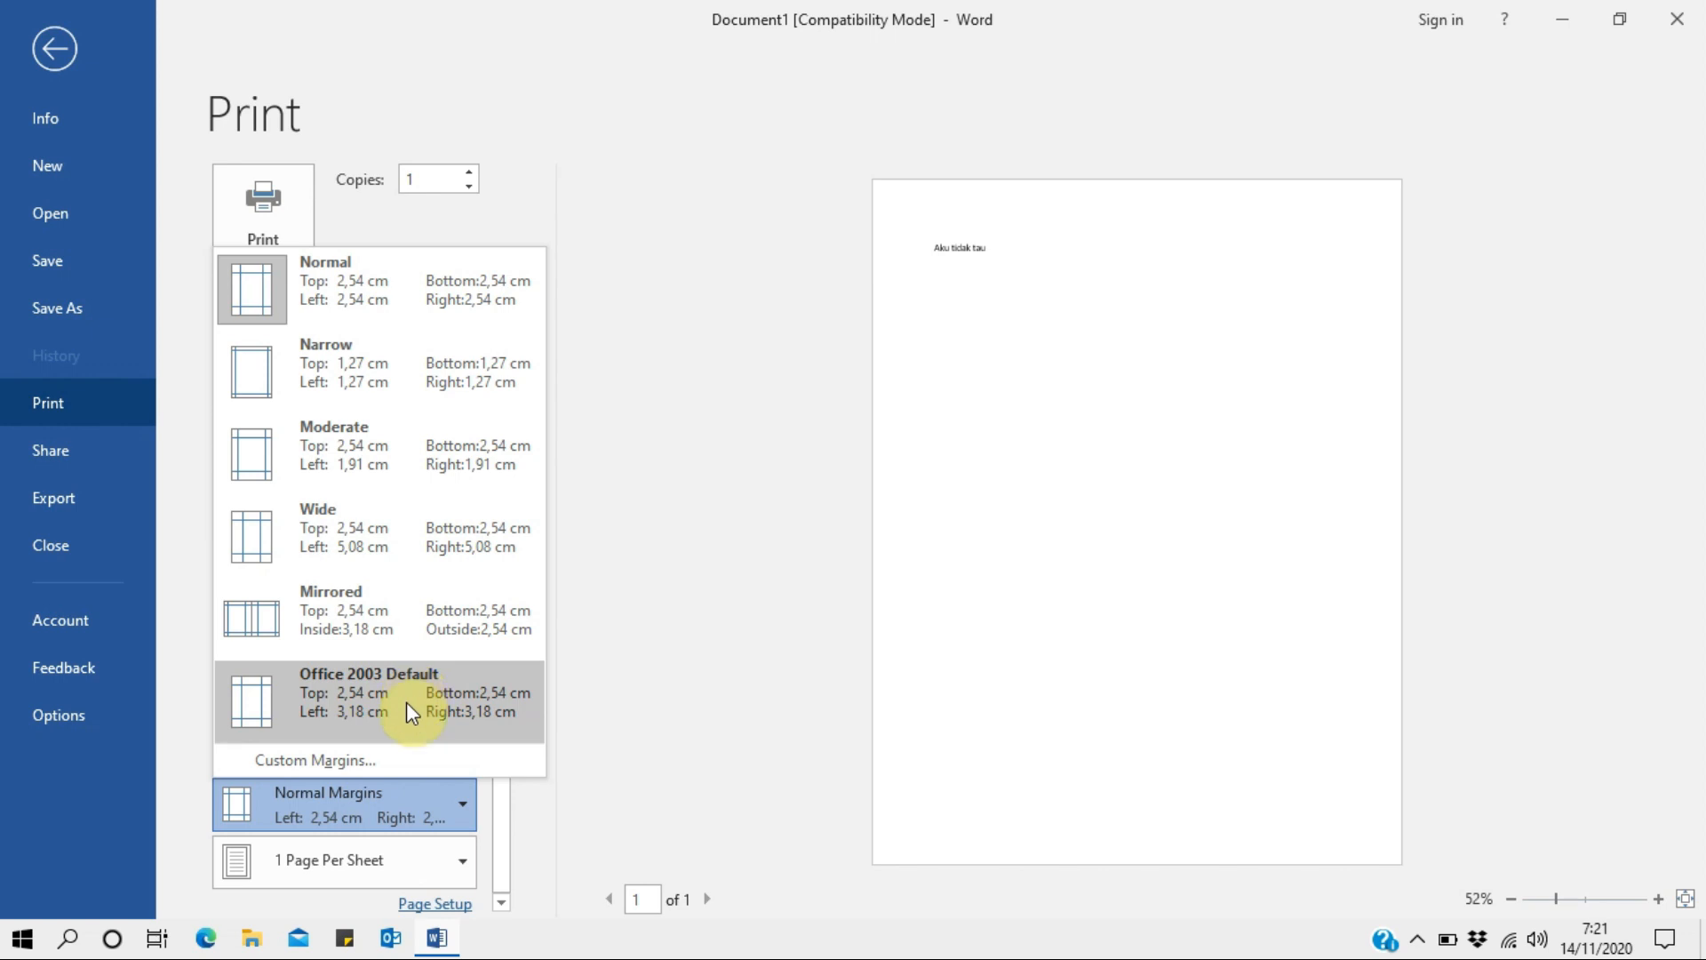
click(342, 763)
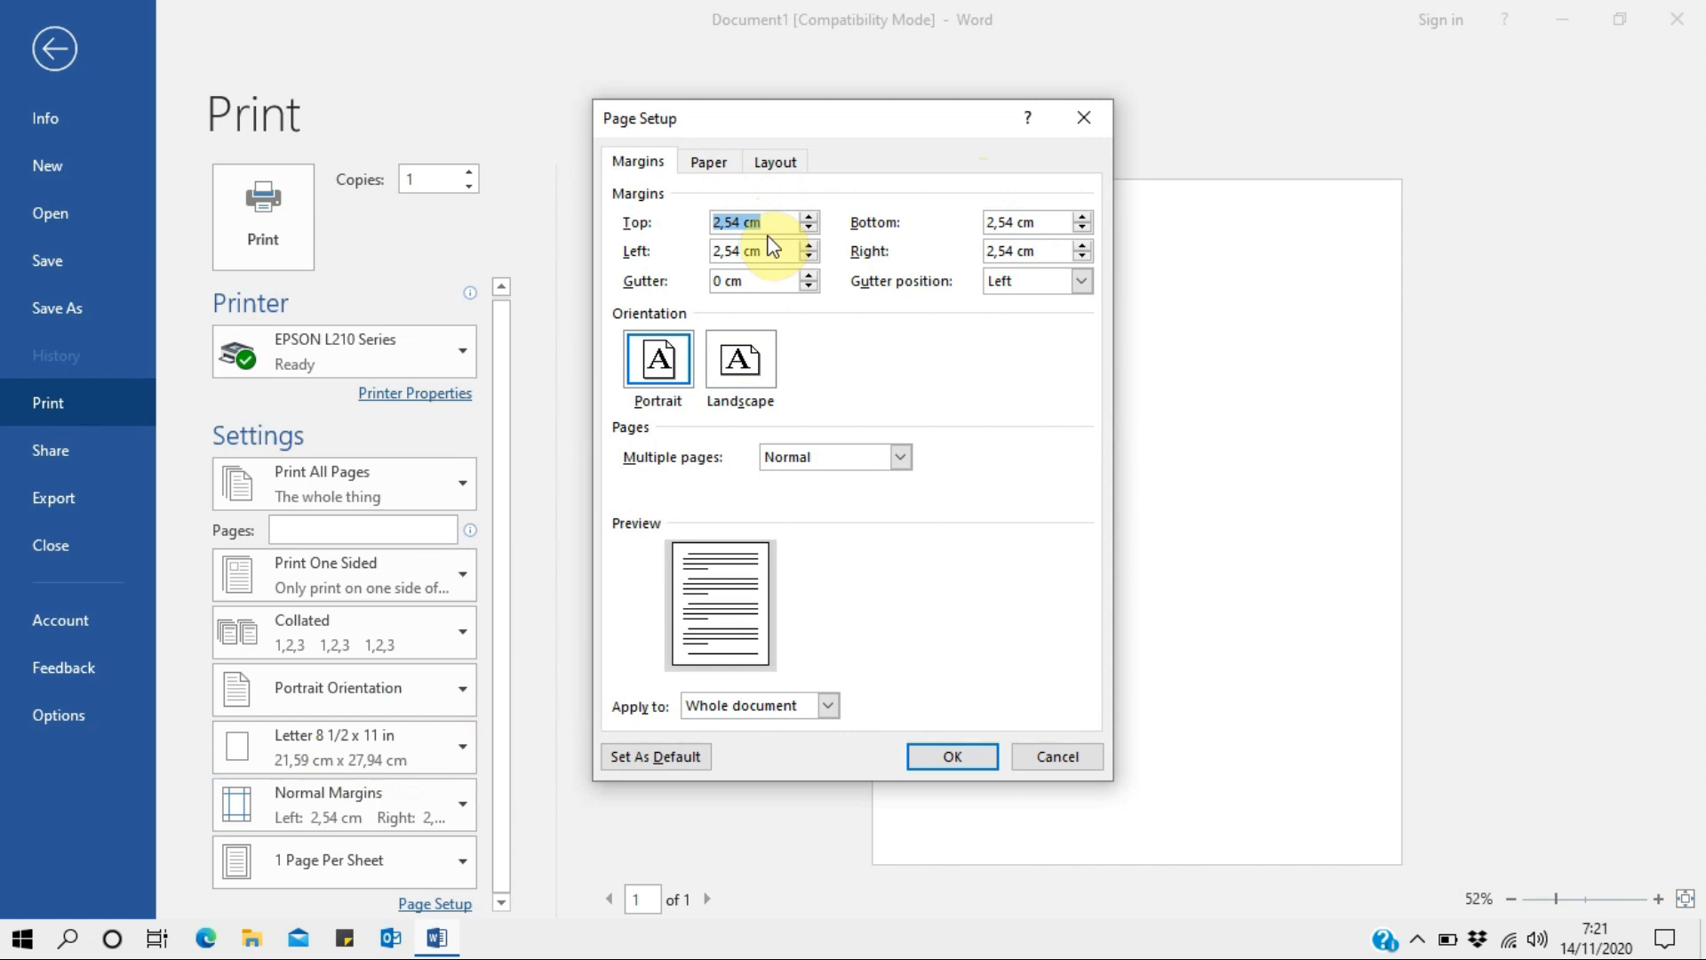
drag(778, 250, 664, 253)
drag(1041, 224, 906, 249)
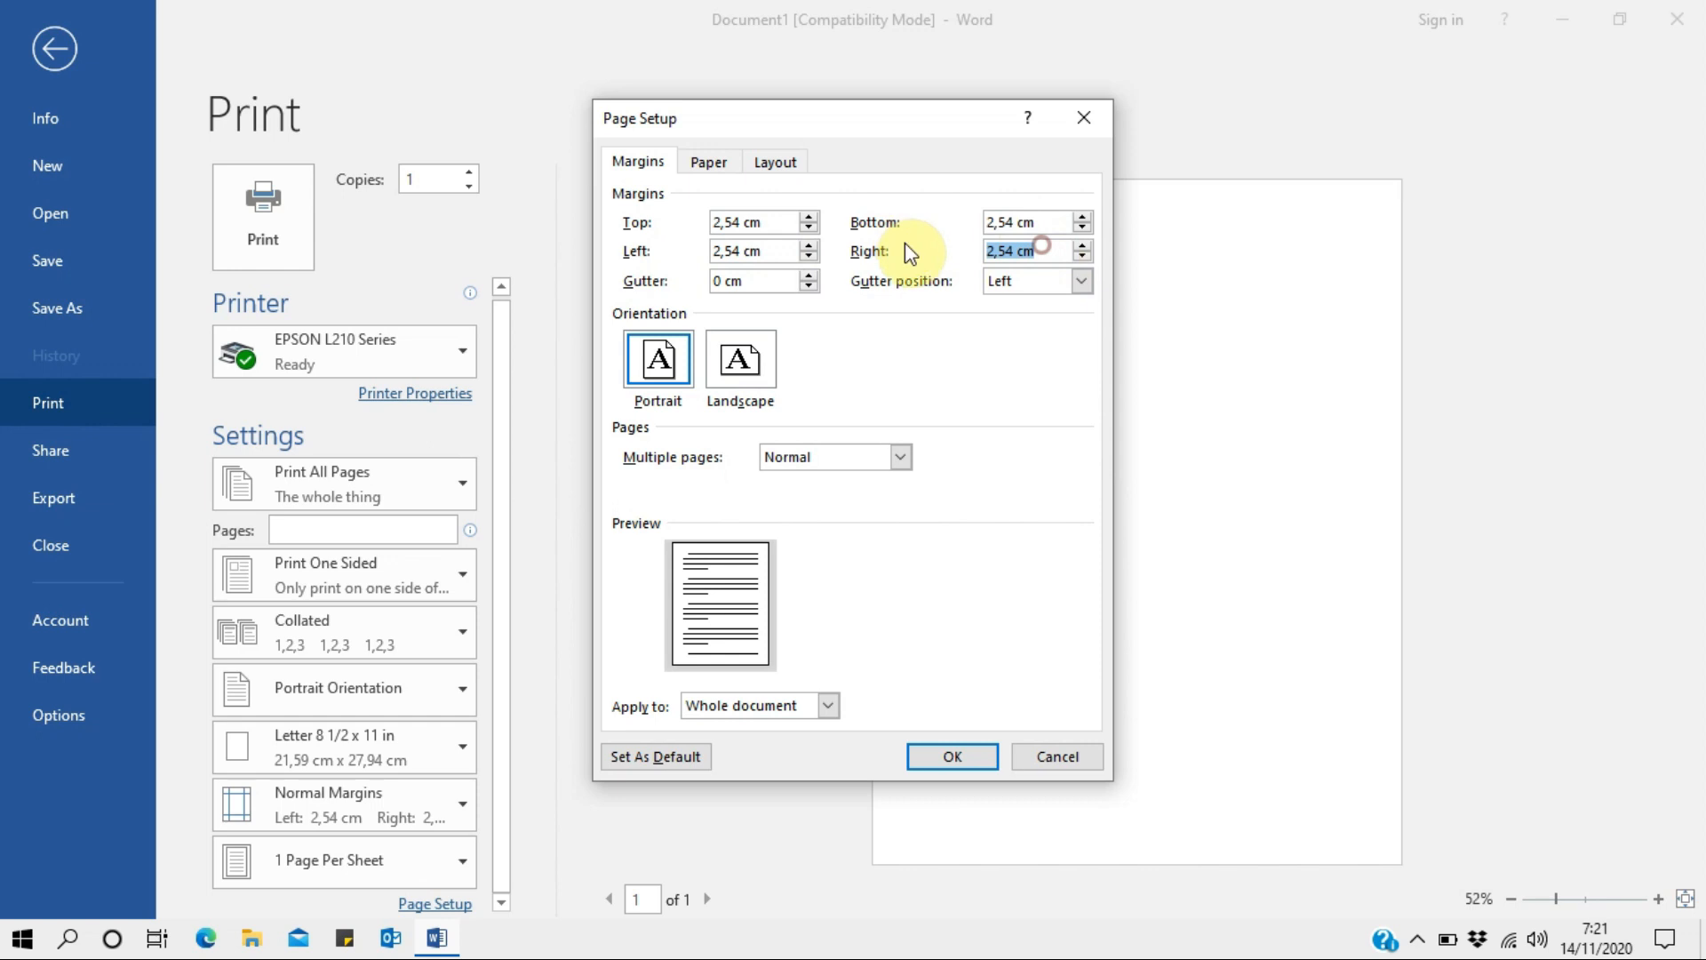
click(1082, 117)
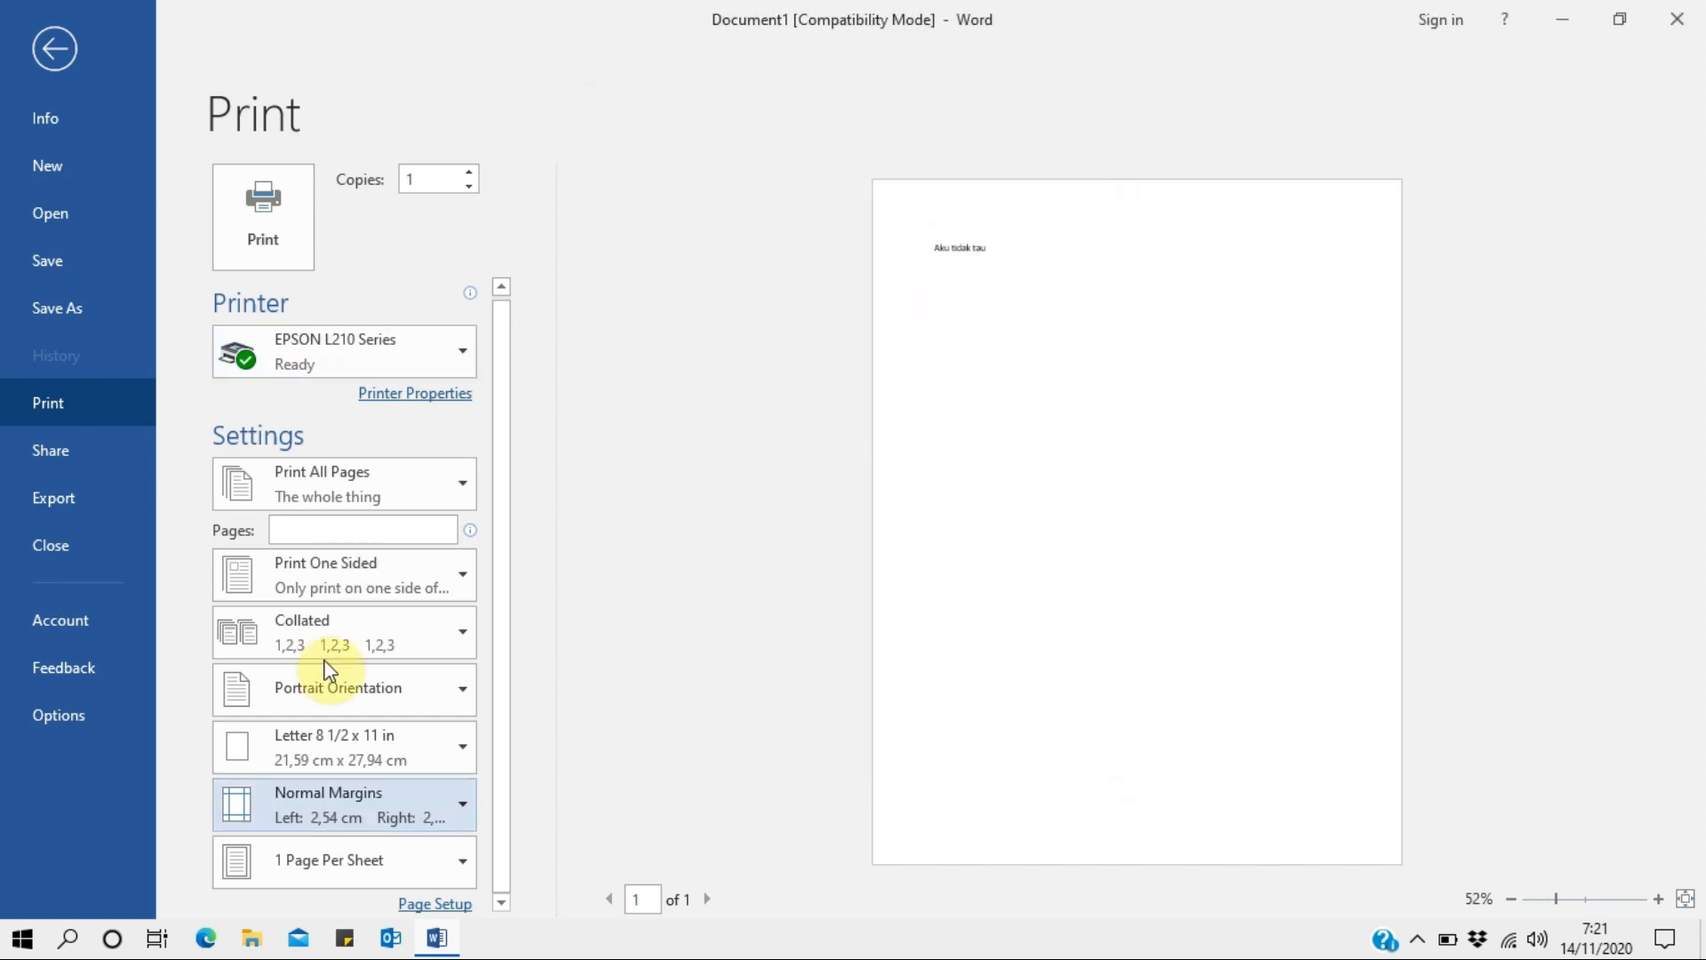
click(453, 875)
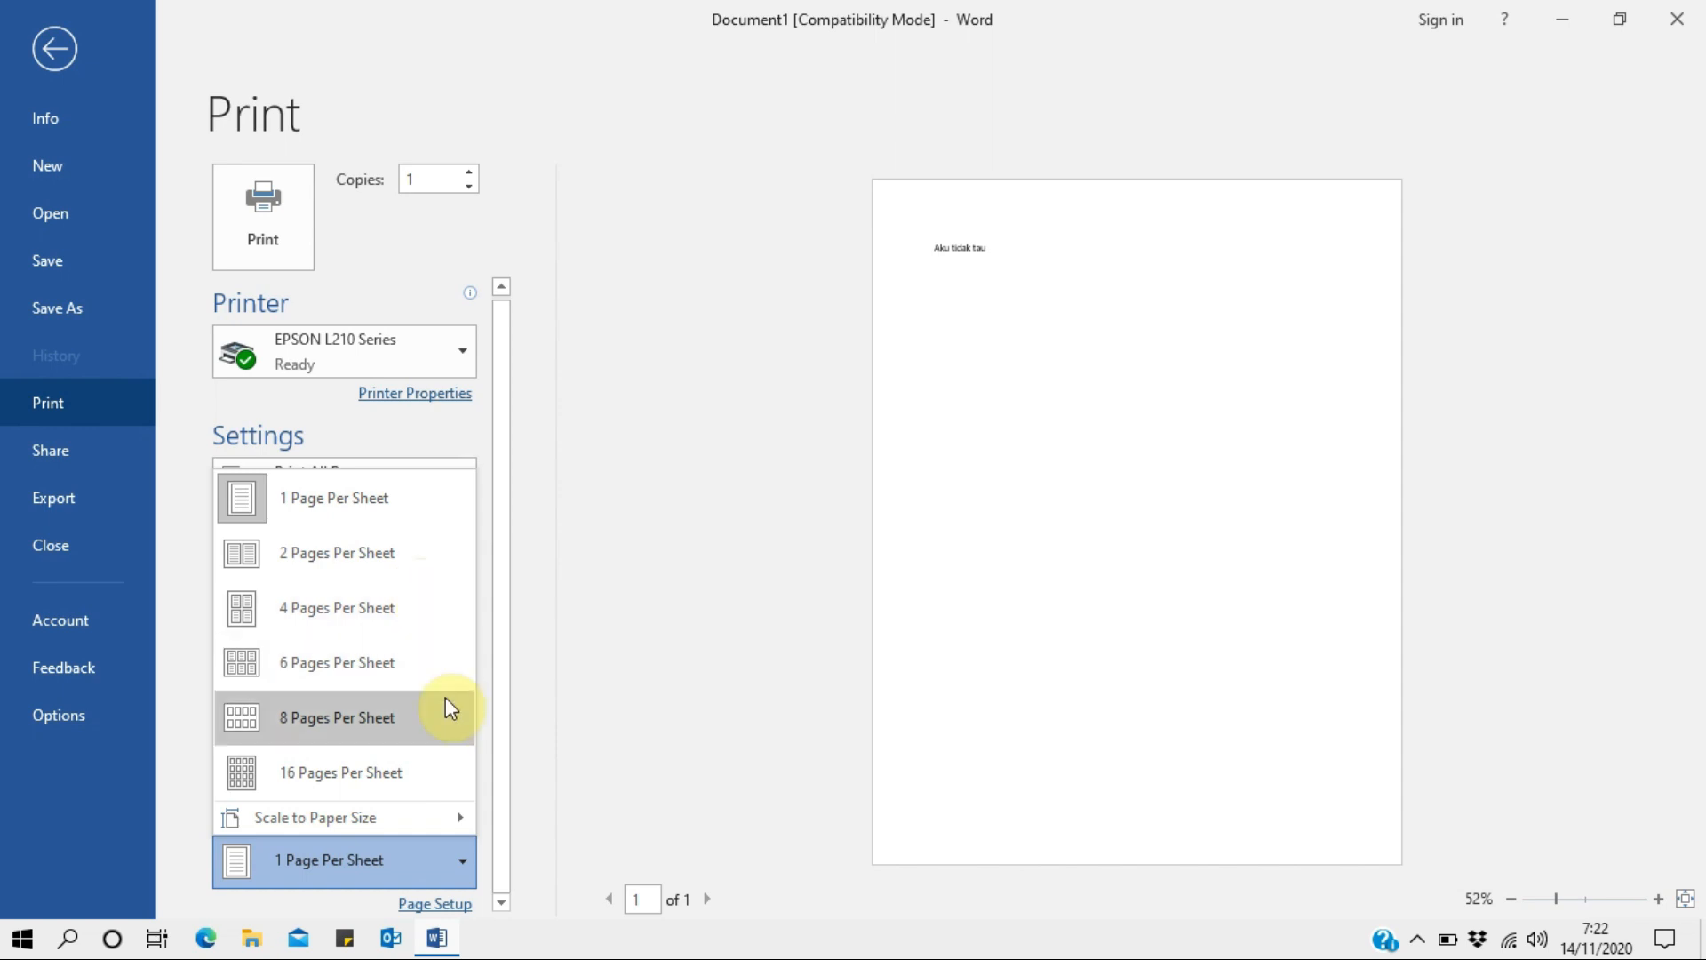
click(594, 515)
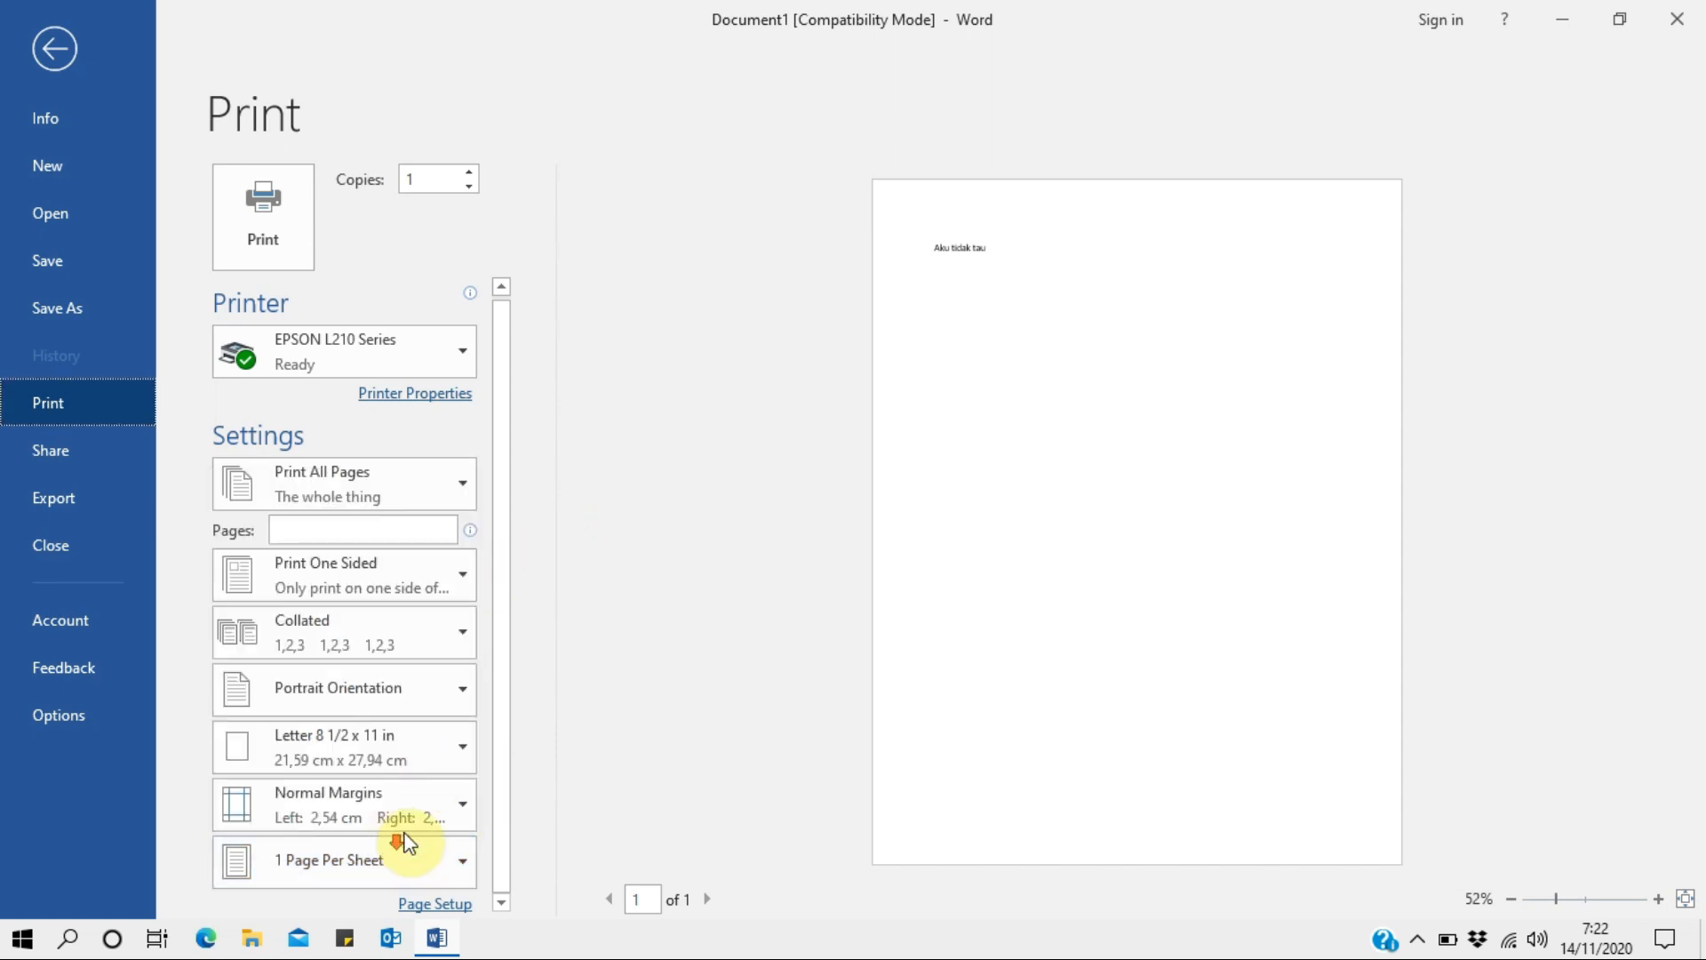
Review the document's sharing options and the export choices, including the file types available for changing the format.
click(71, 451)
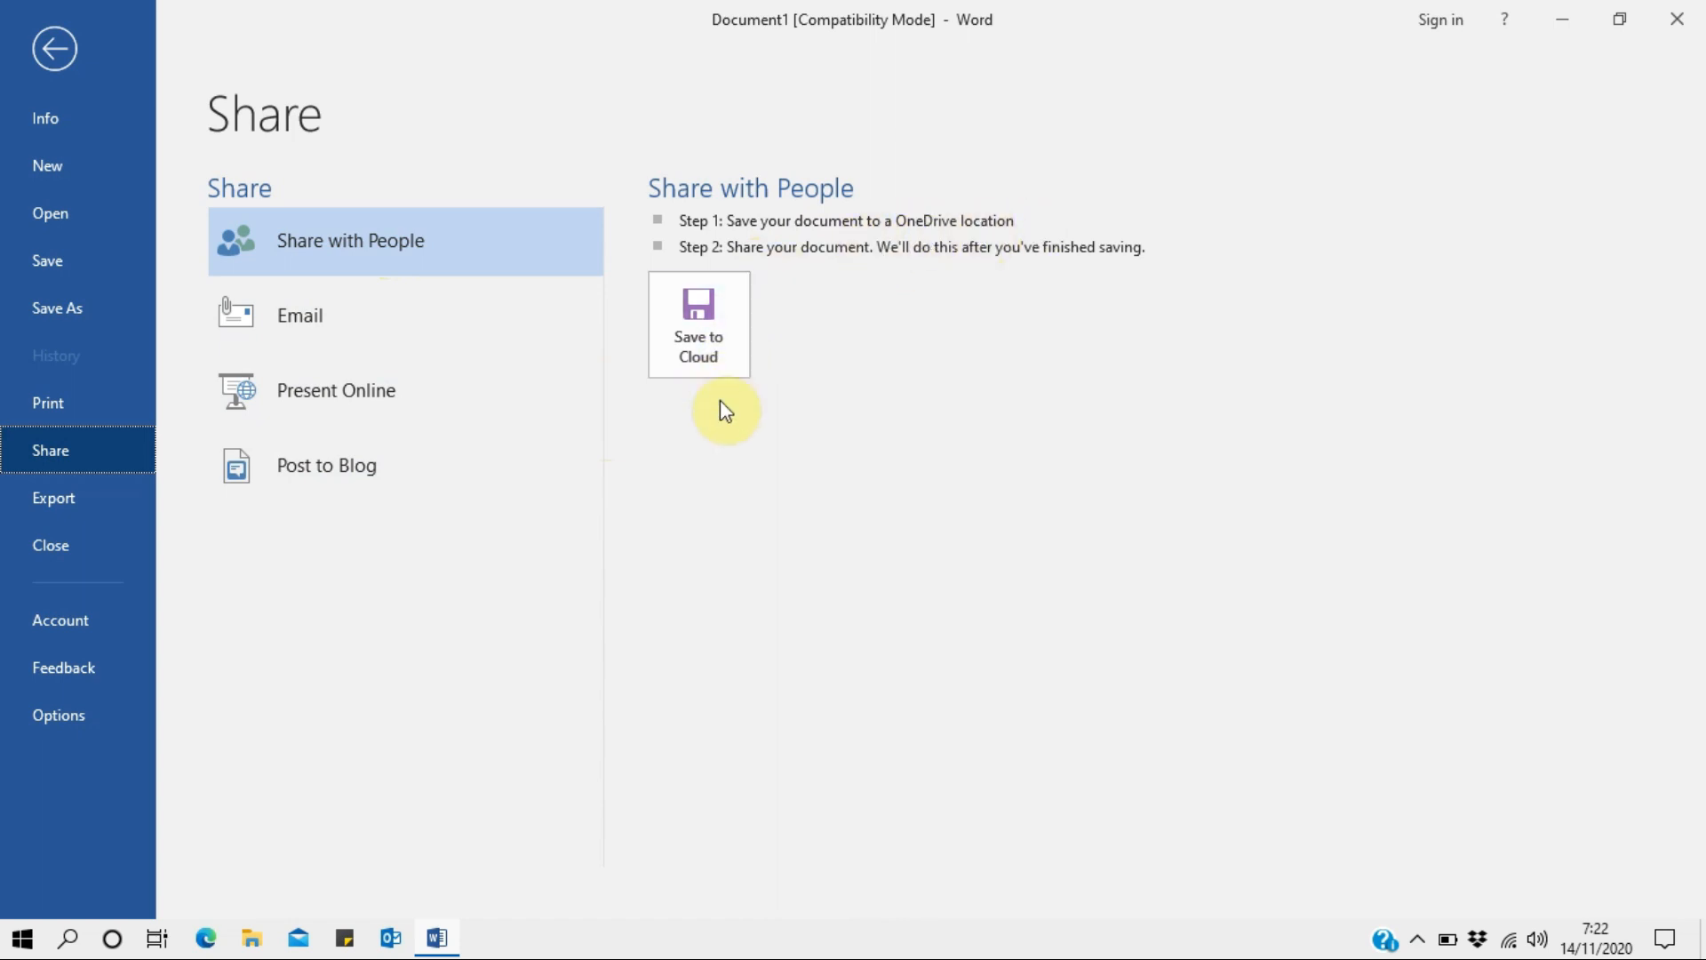
click(80, 497)
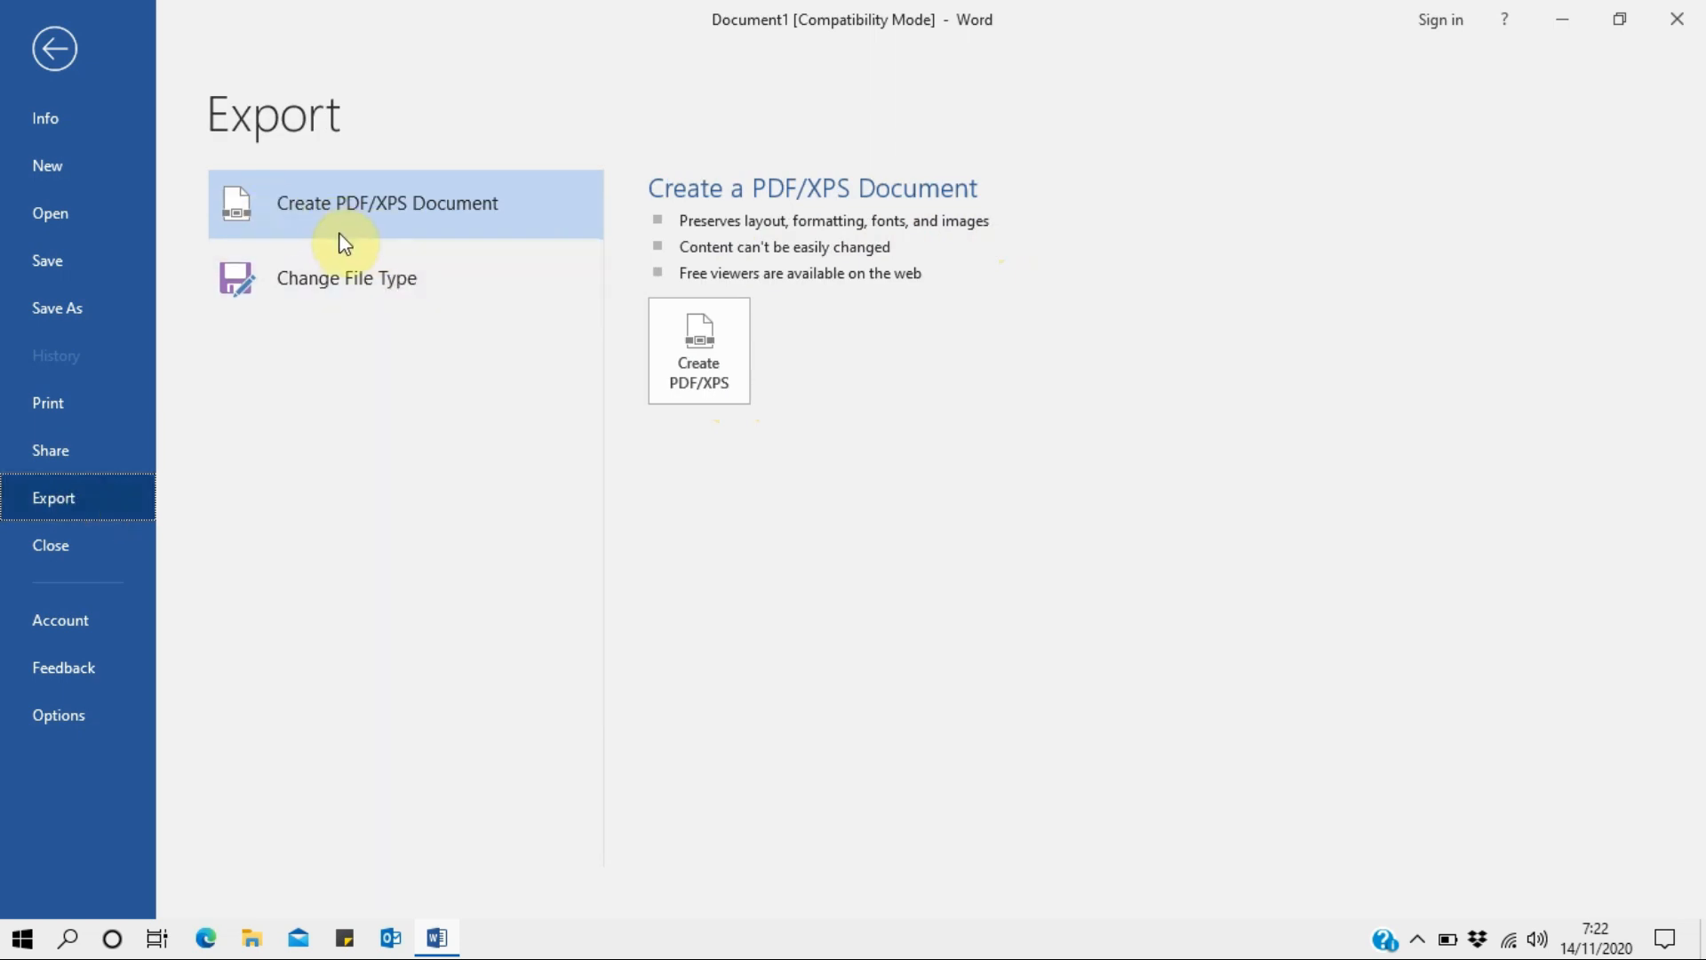
click(338, 290)
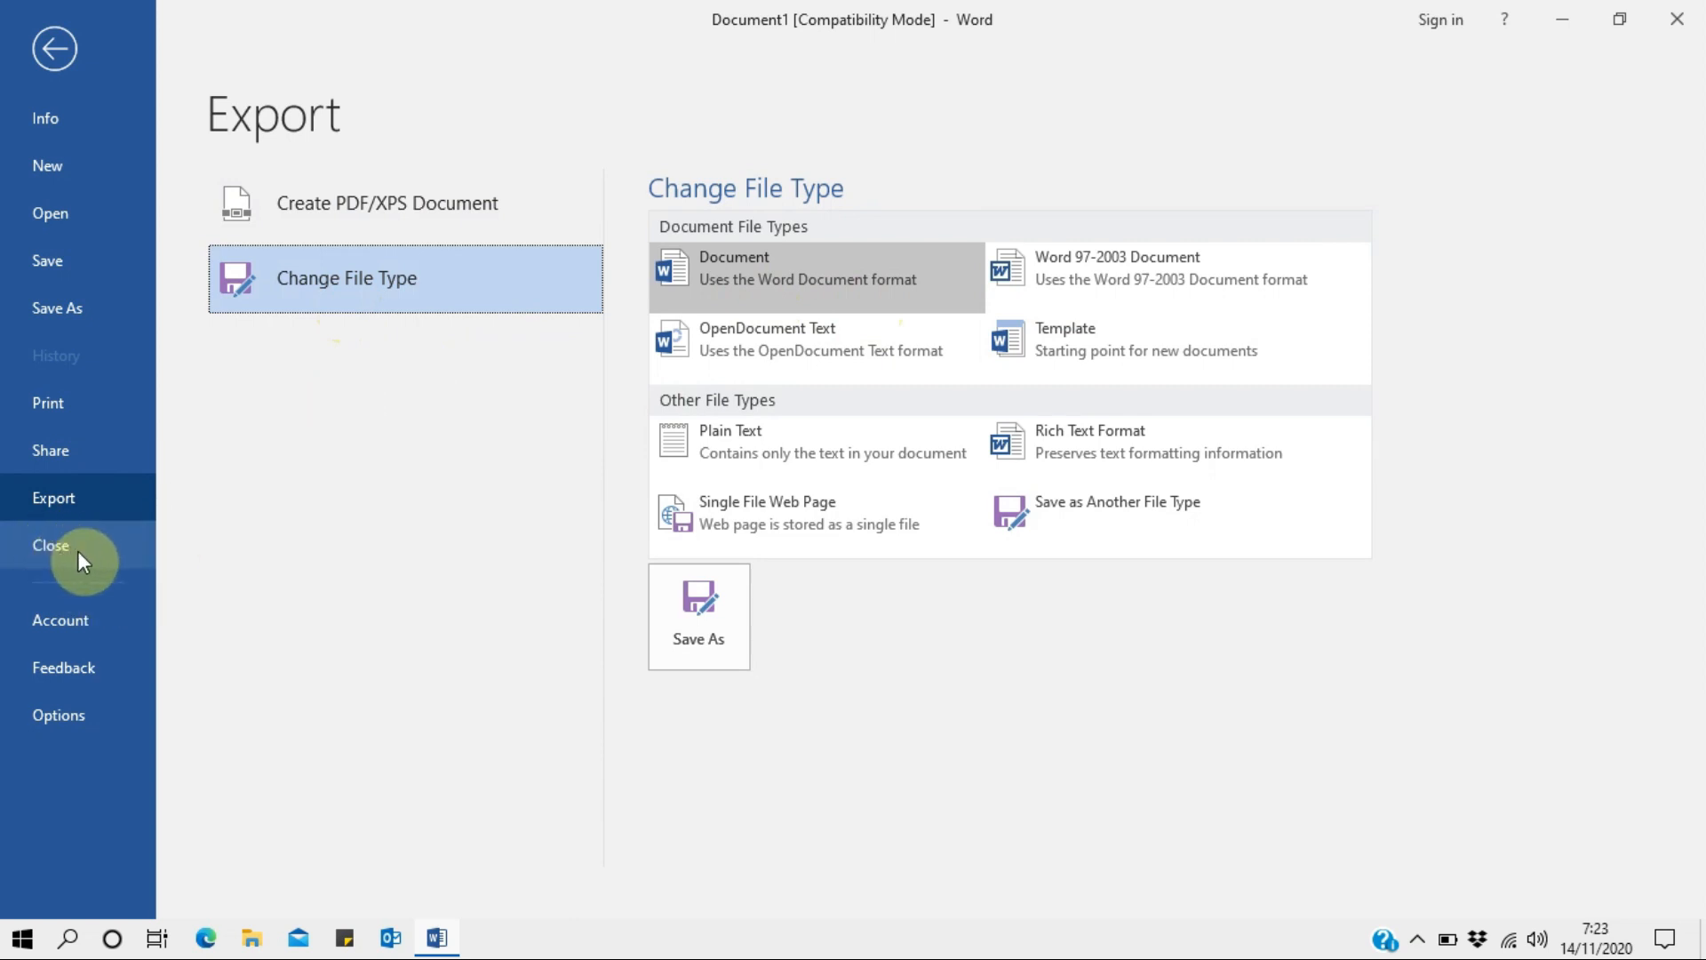
Show the additional licensing information for the installed Office products on the Account page.
click(66, 623)
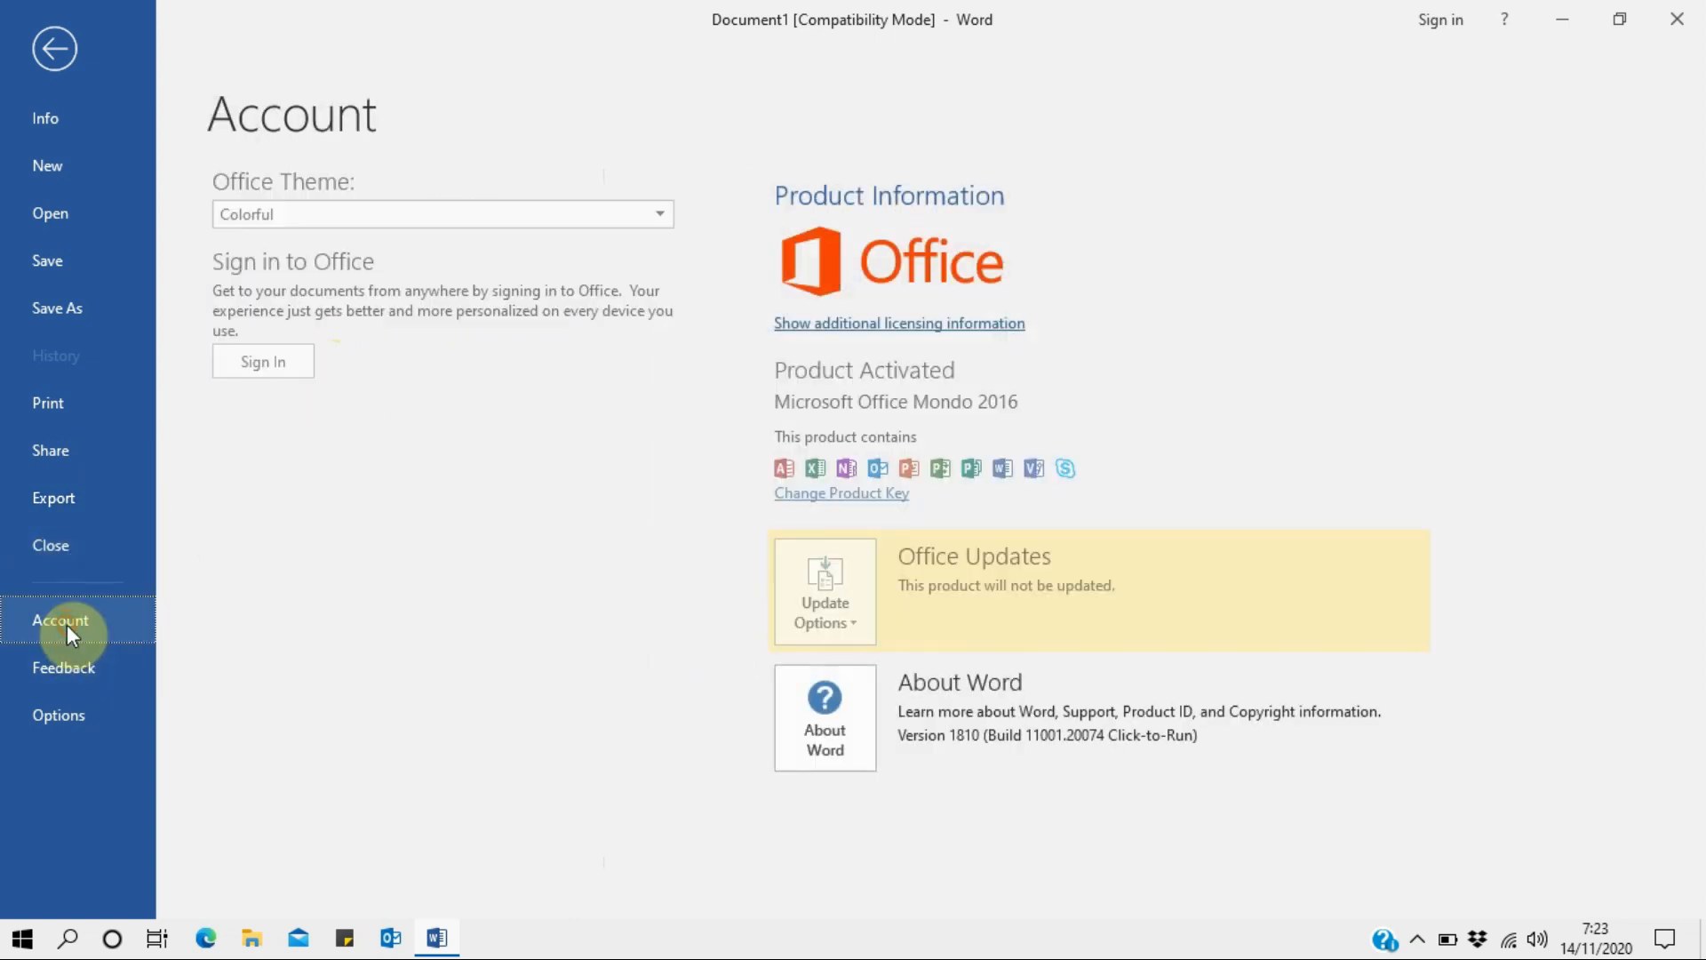
click(808, 326)
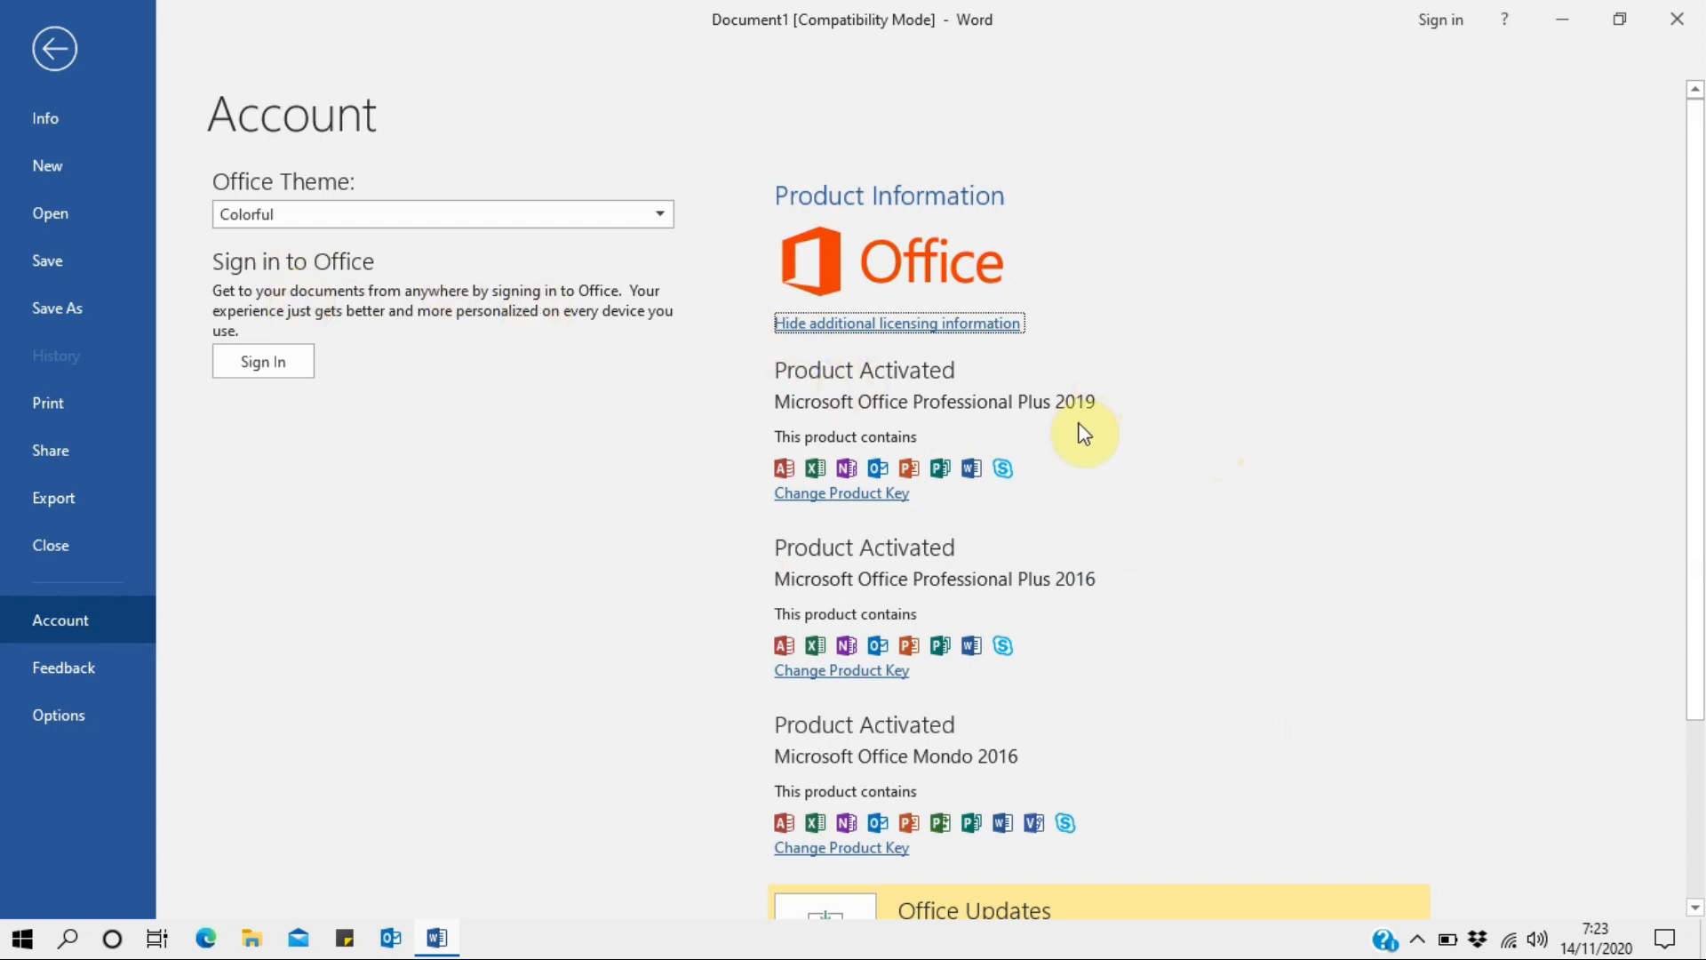
Try the Dark Gray, Black and White Office themes in turn, and set the theme back to Colorful.
click(318, 215)
click(275, 260)
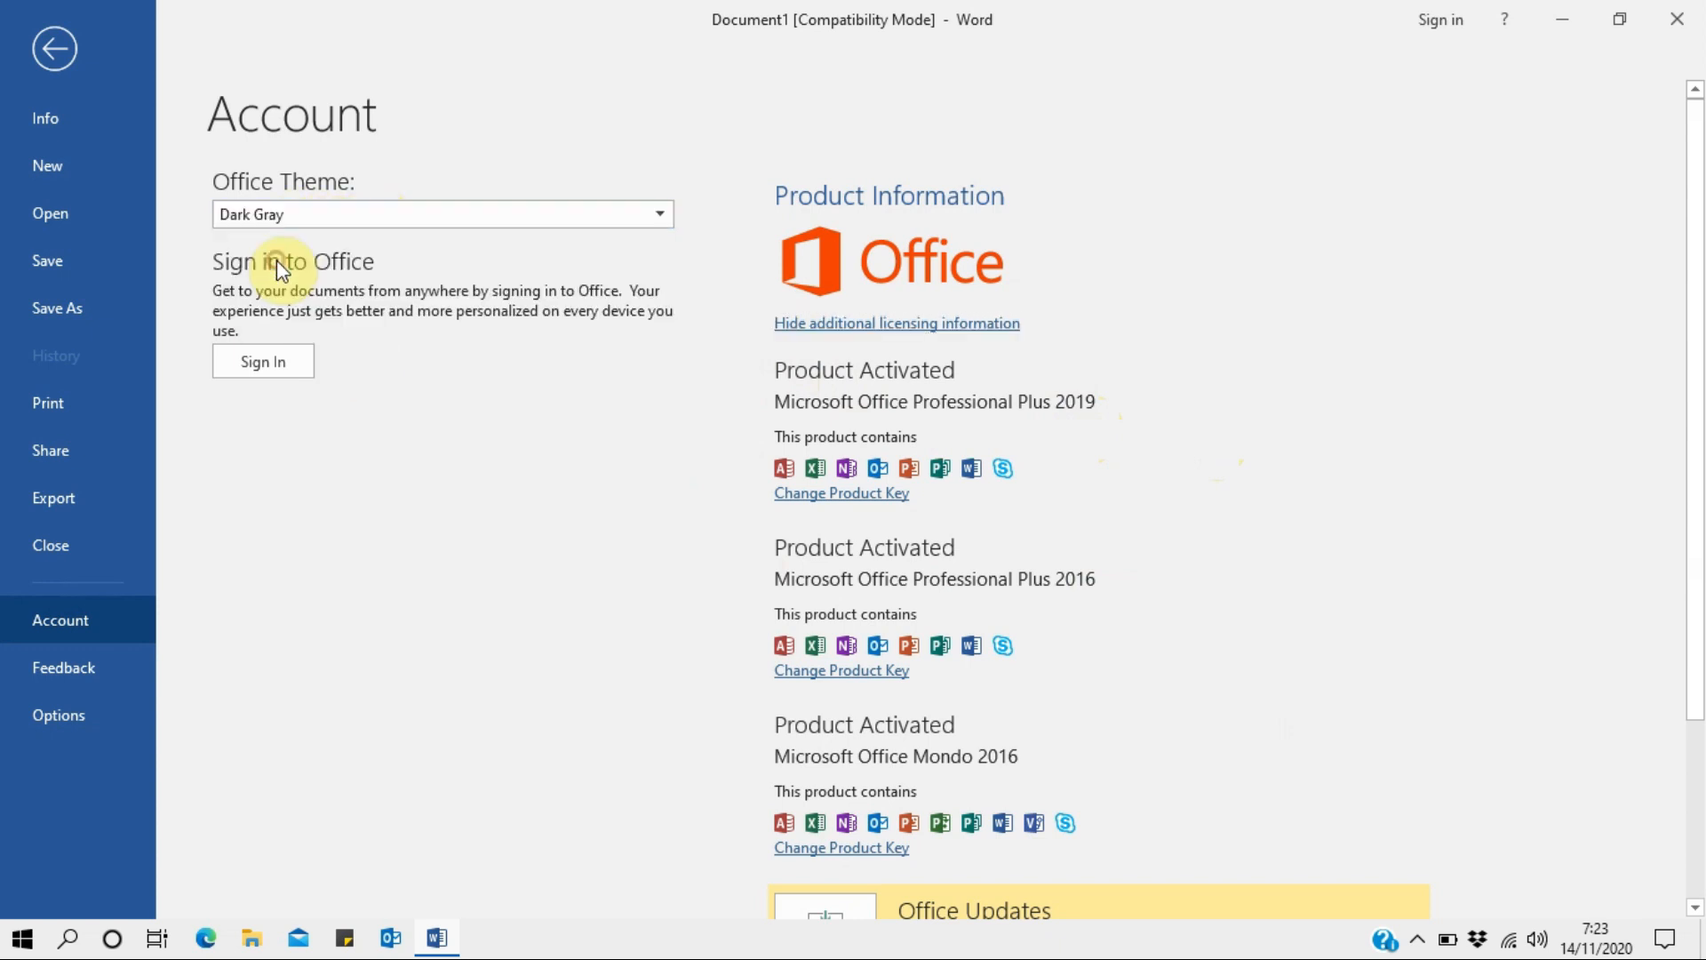
click(288, 218)
click(261, 288)
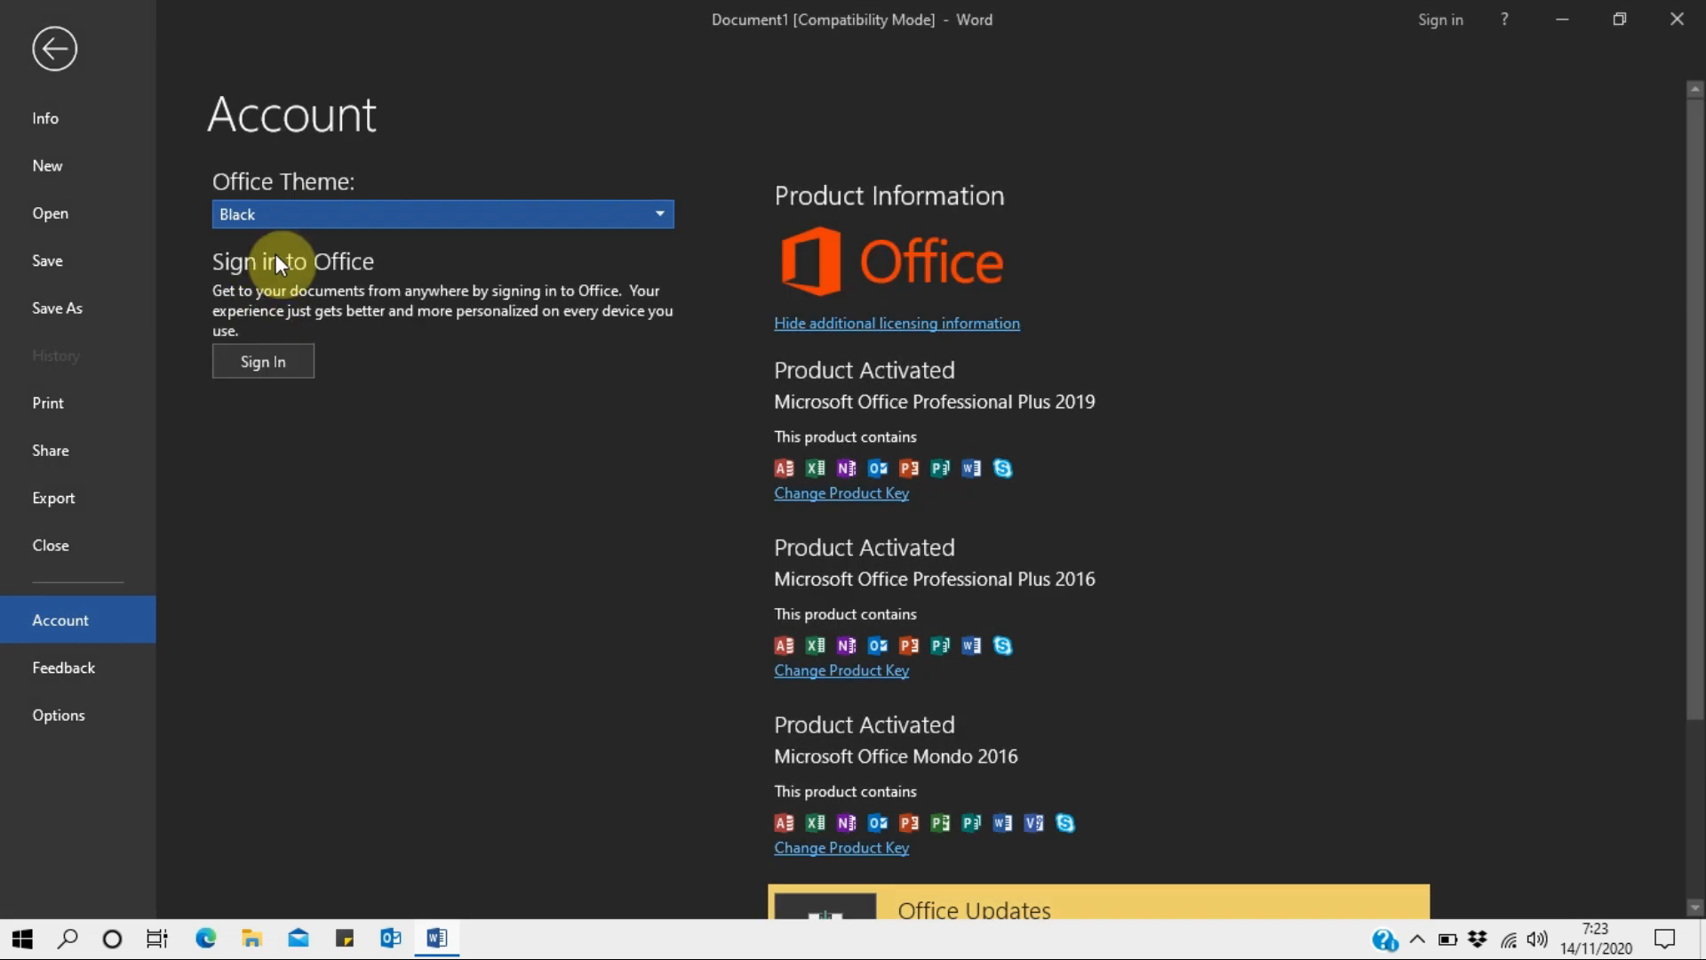
click(307, 217)
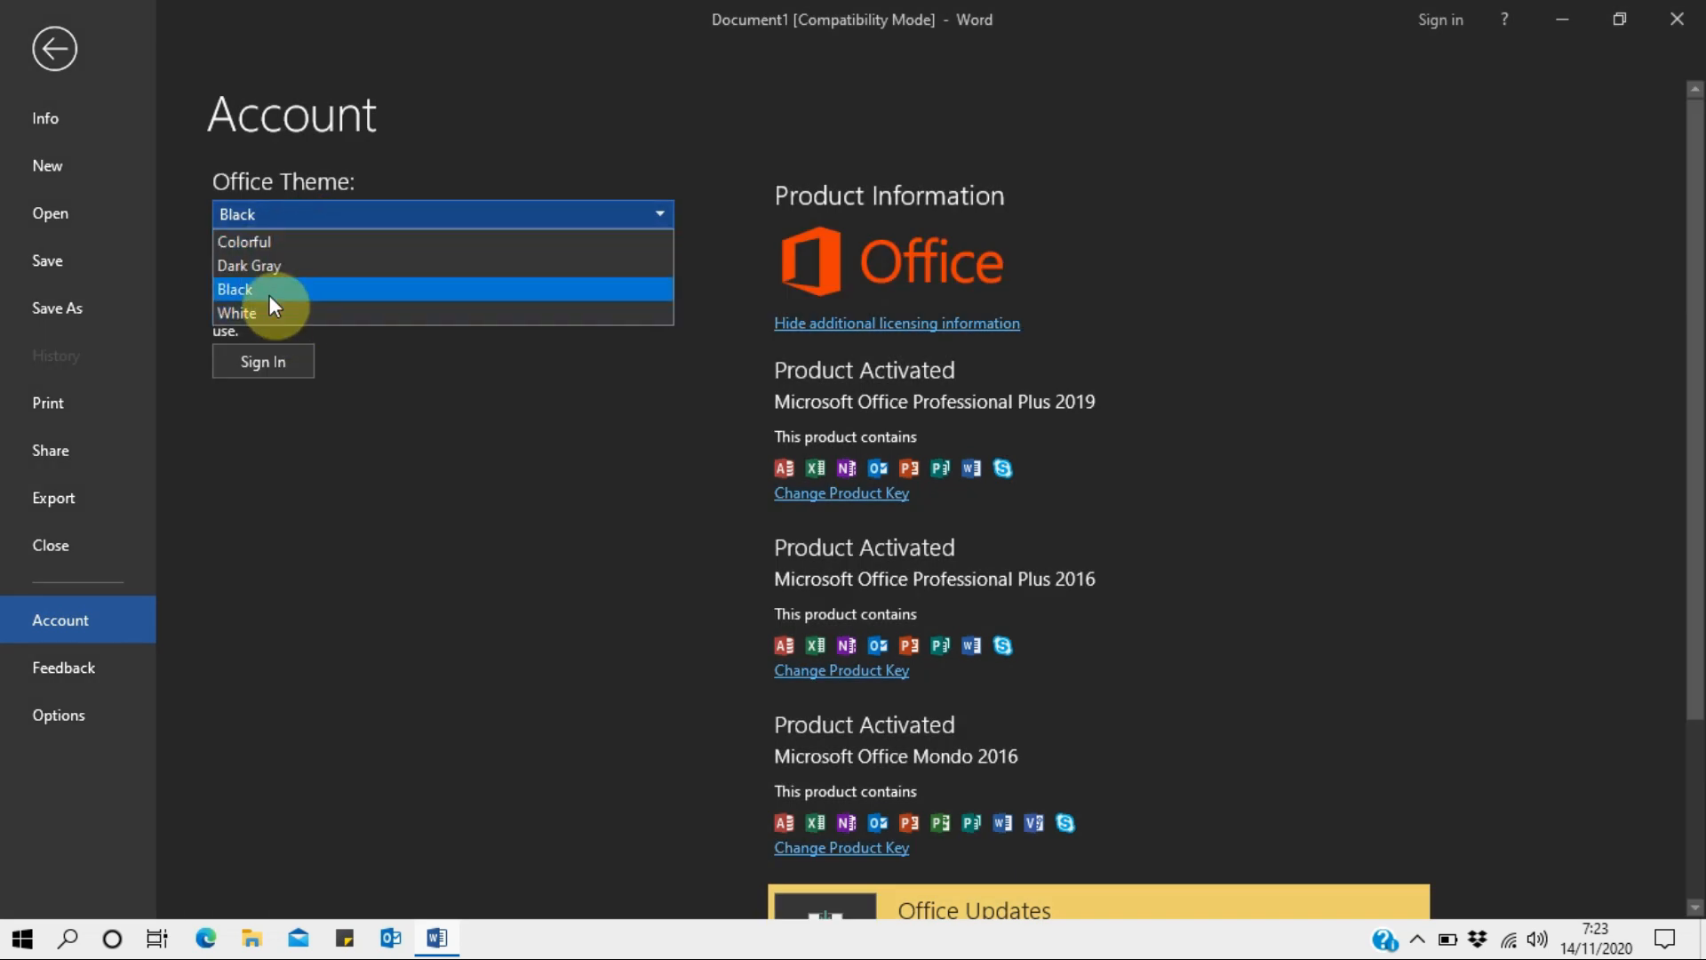
click(264, 313)
click(317, 222)
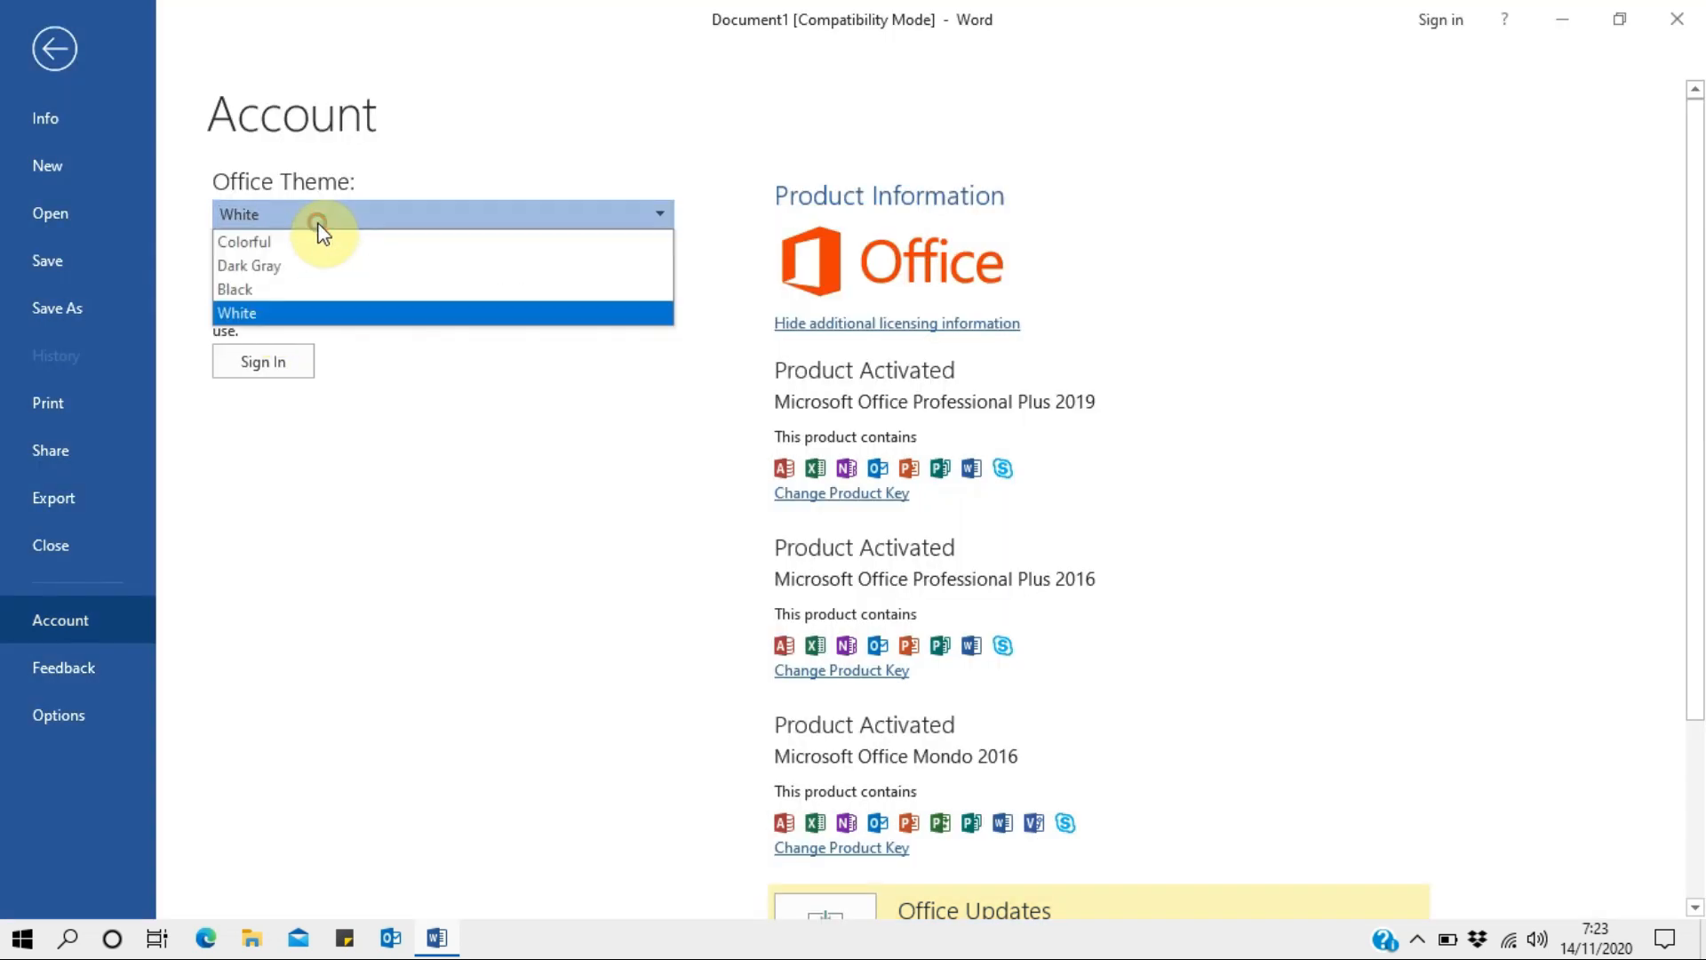
click(266, 242)
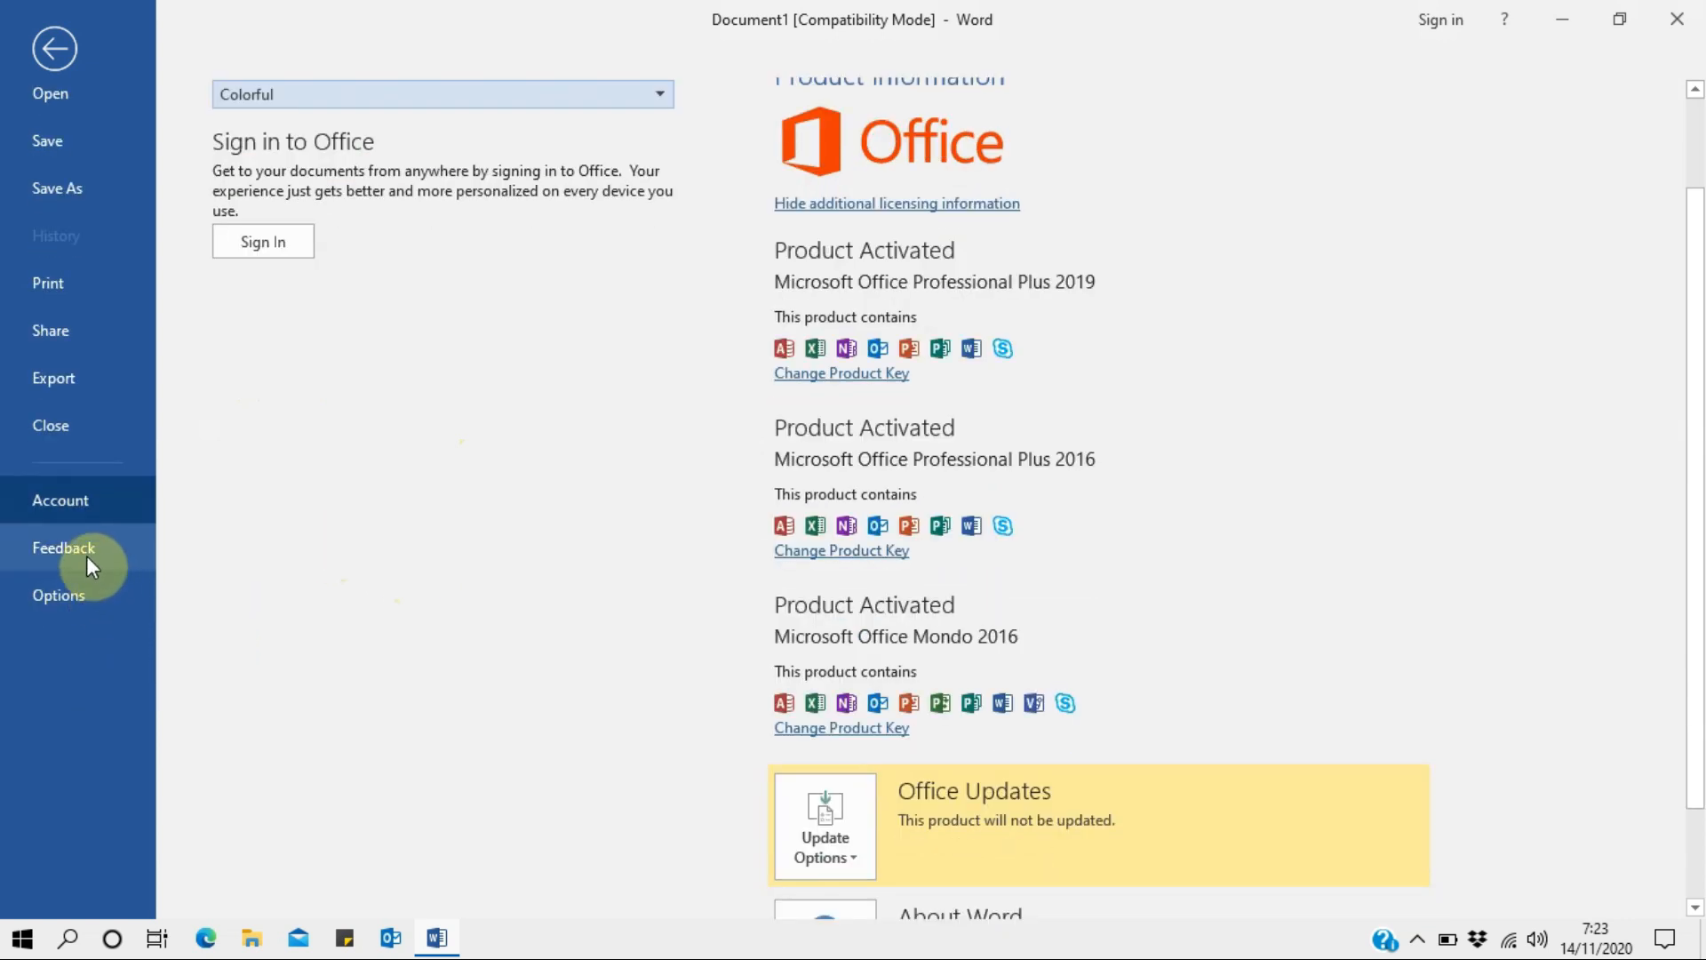
Review the Feedback page and browse the Word Options categories from General through Trust Center, closing the options without changes.
click(86, 552)
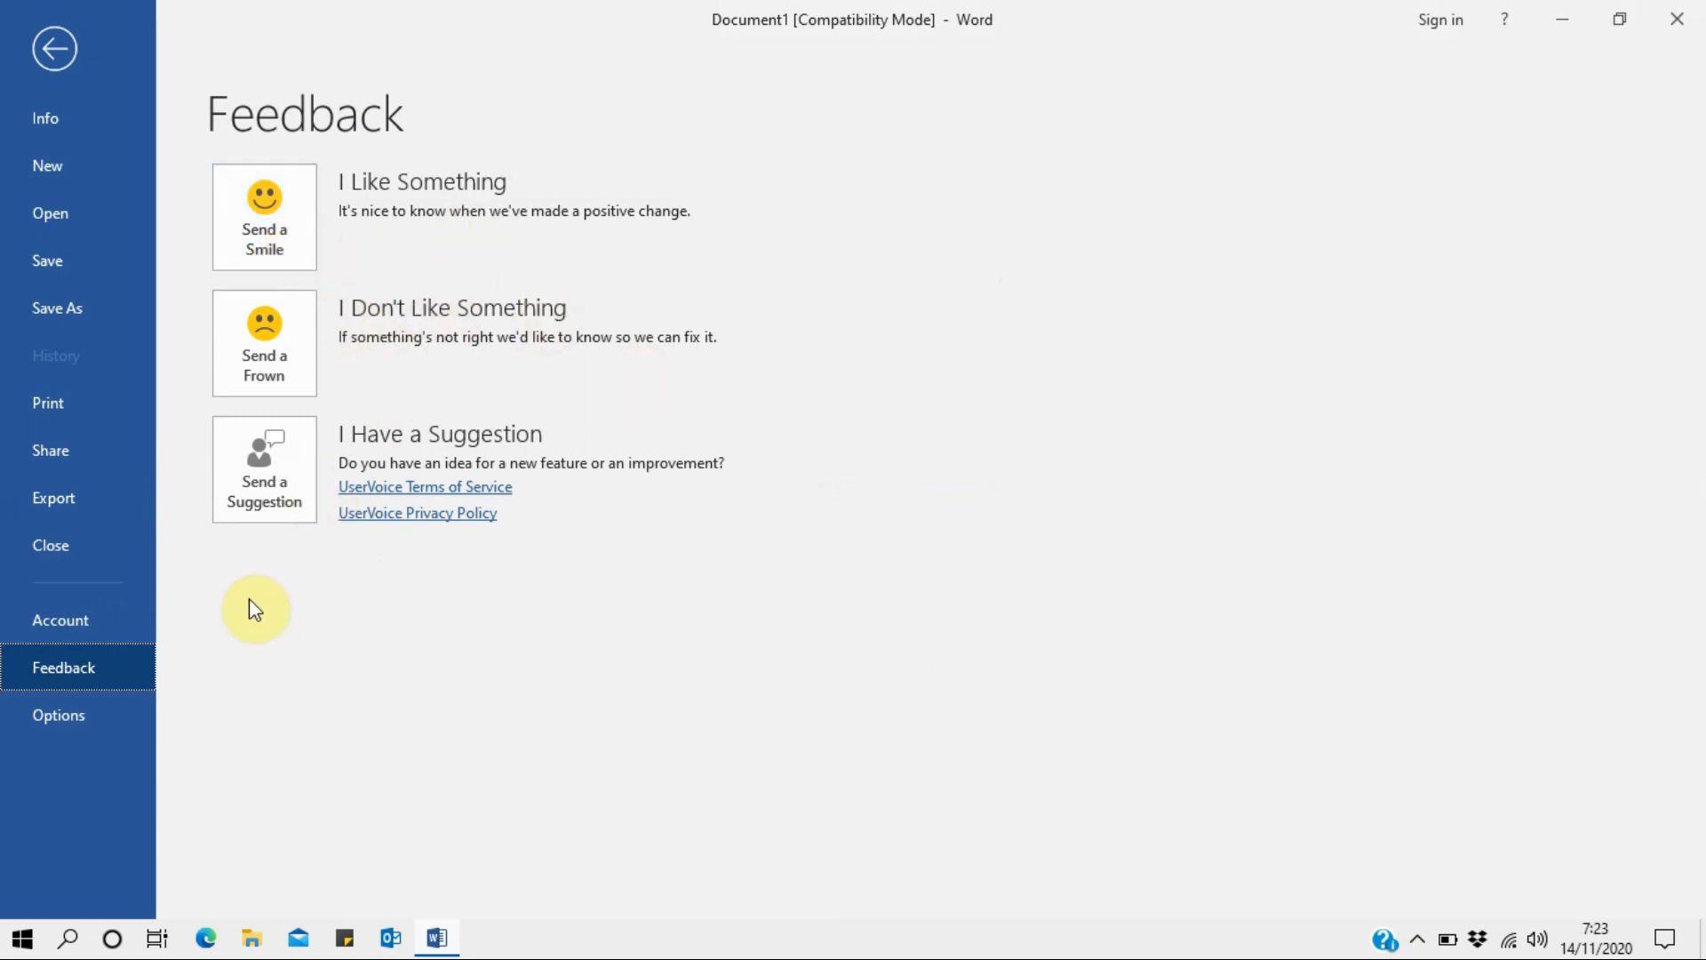
click(71, 718)
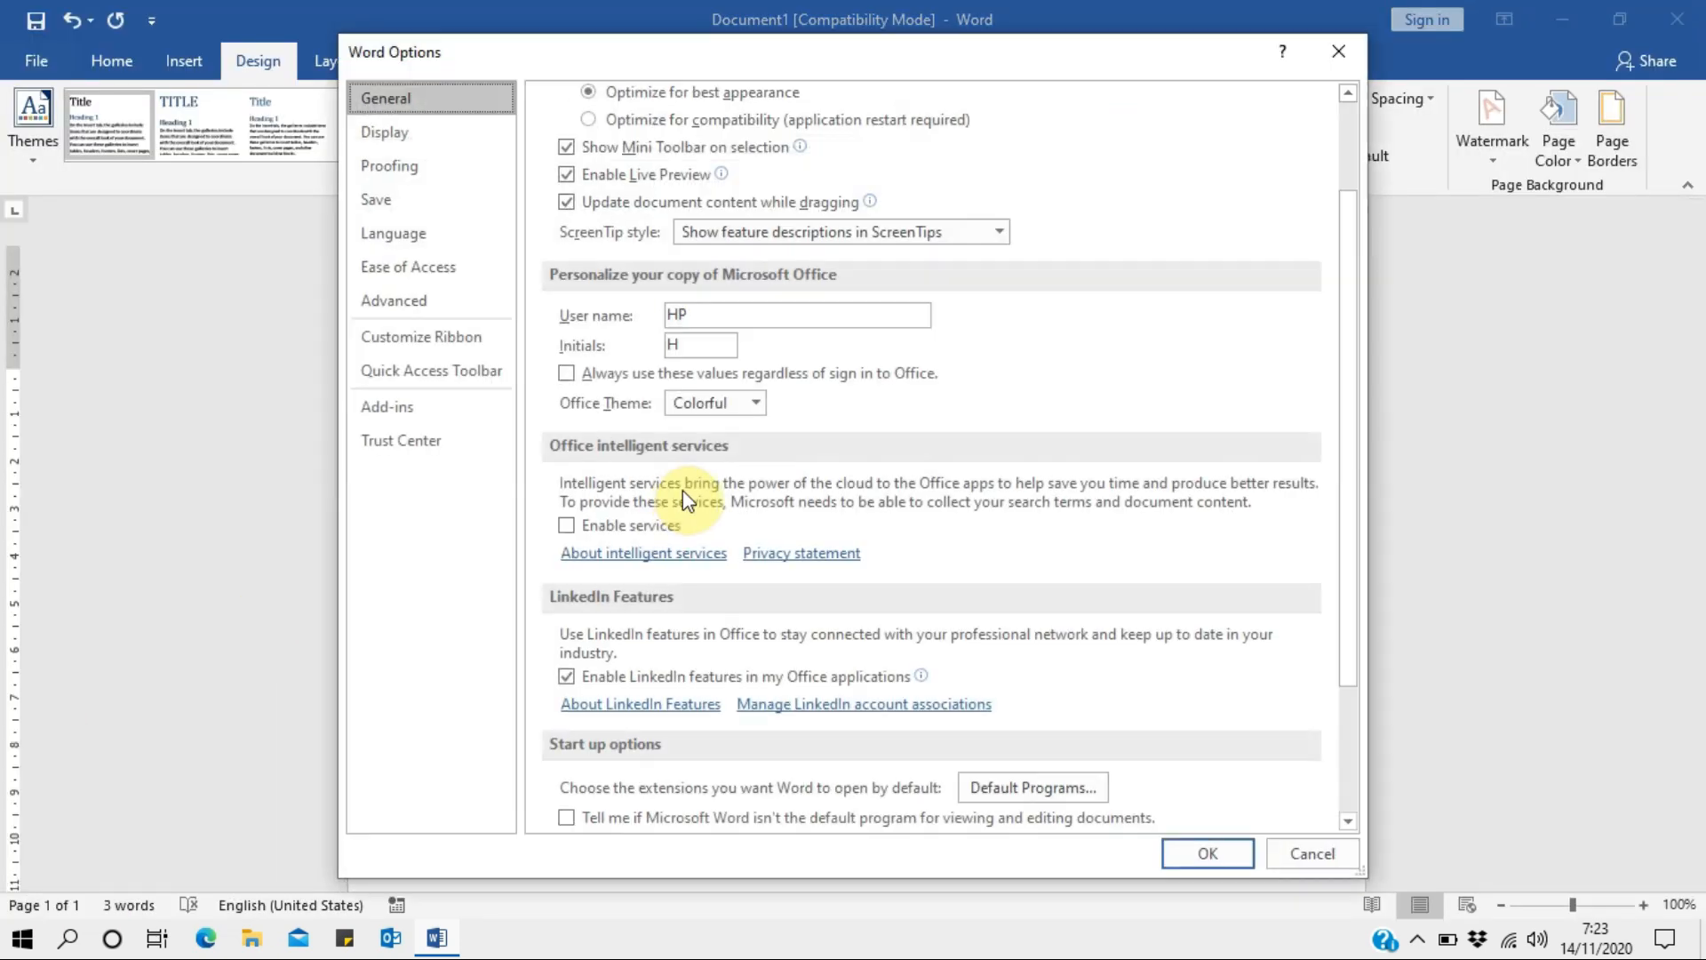
click(415, 131)
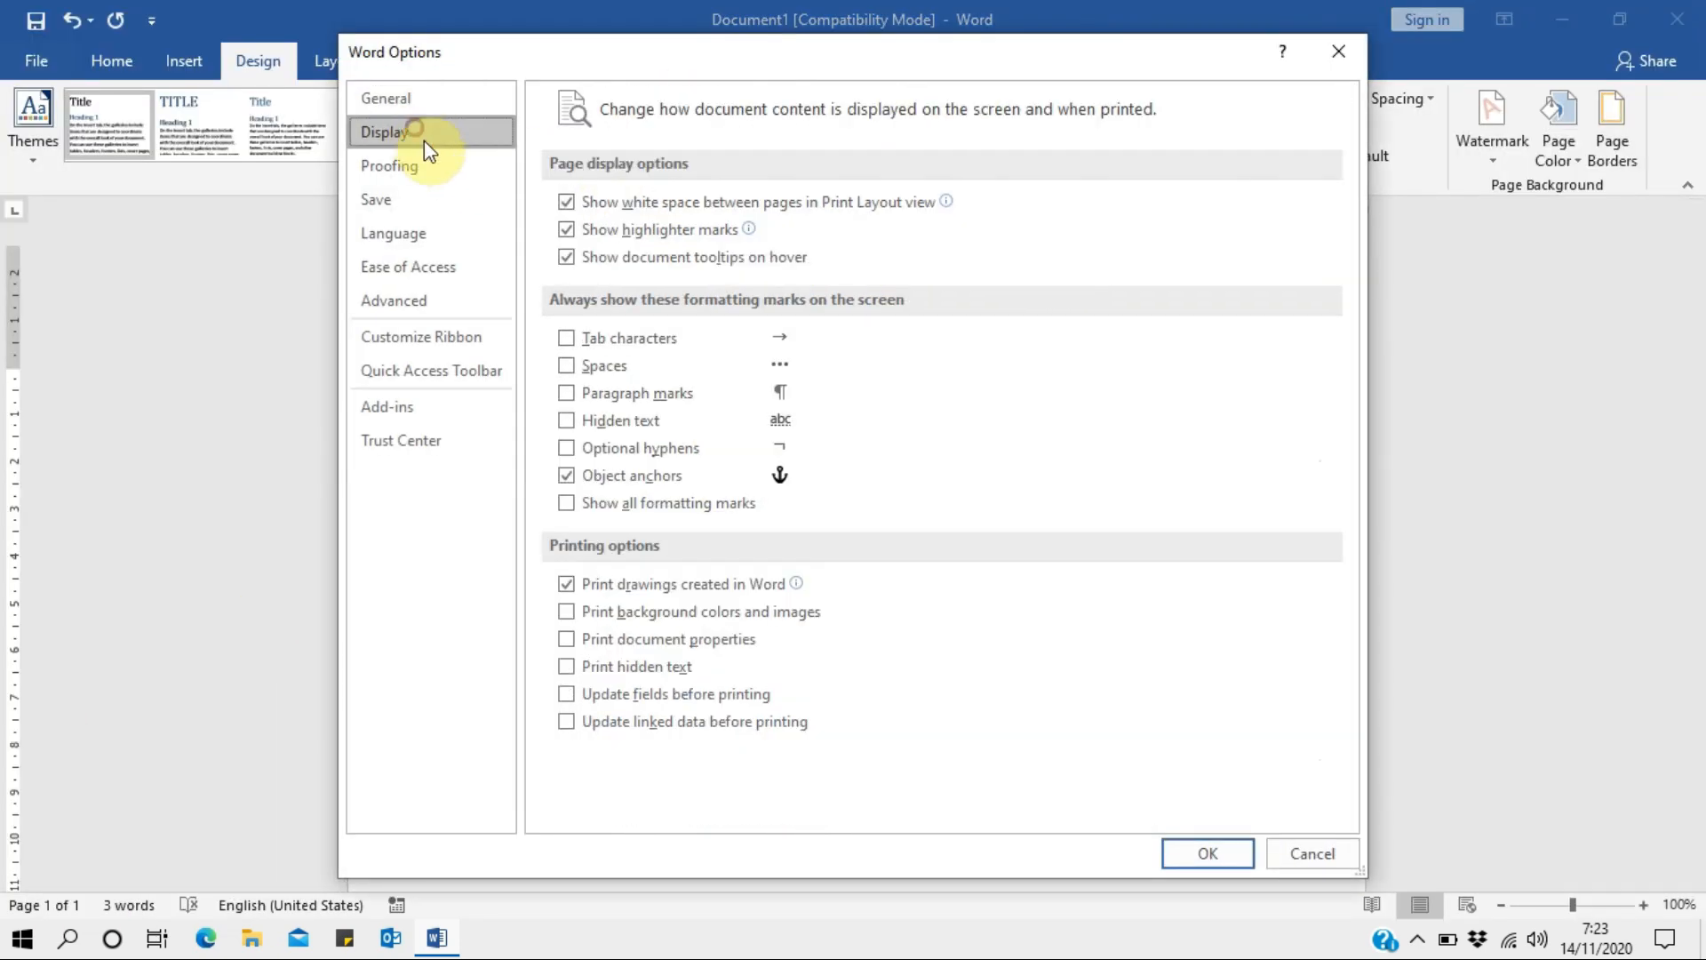
click(391, 167)
click(391, 201)
click(407, 238)
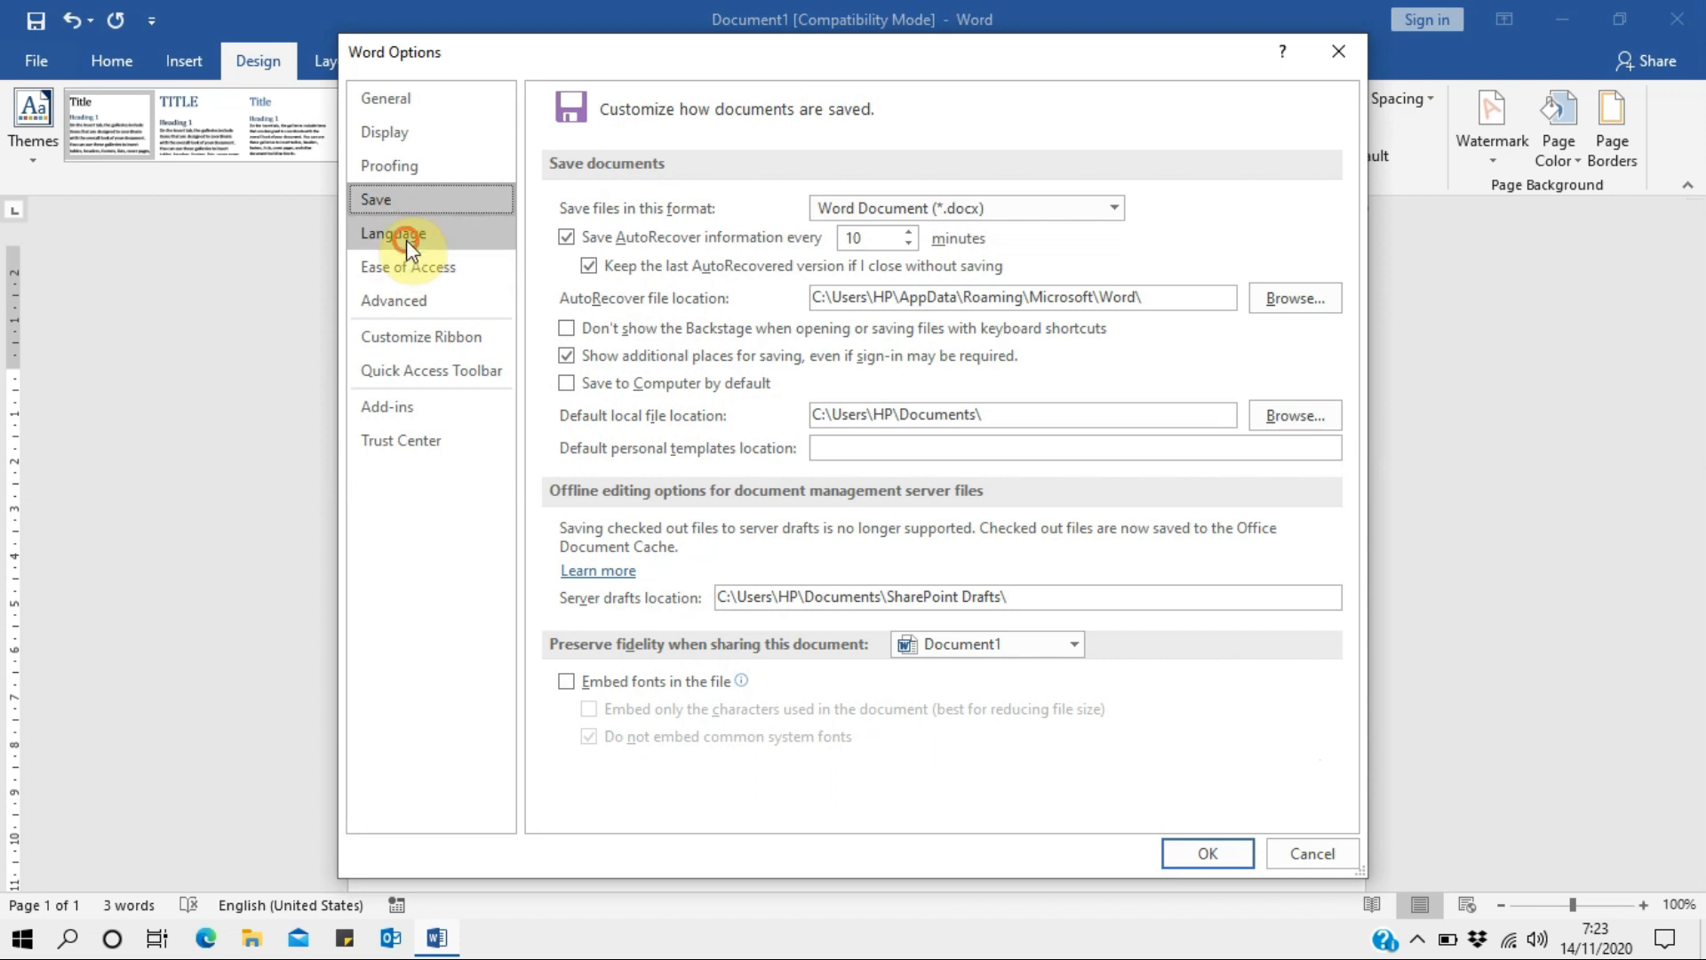
click(416, 269)
click(416, 306)
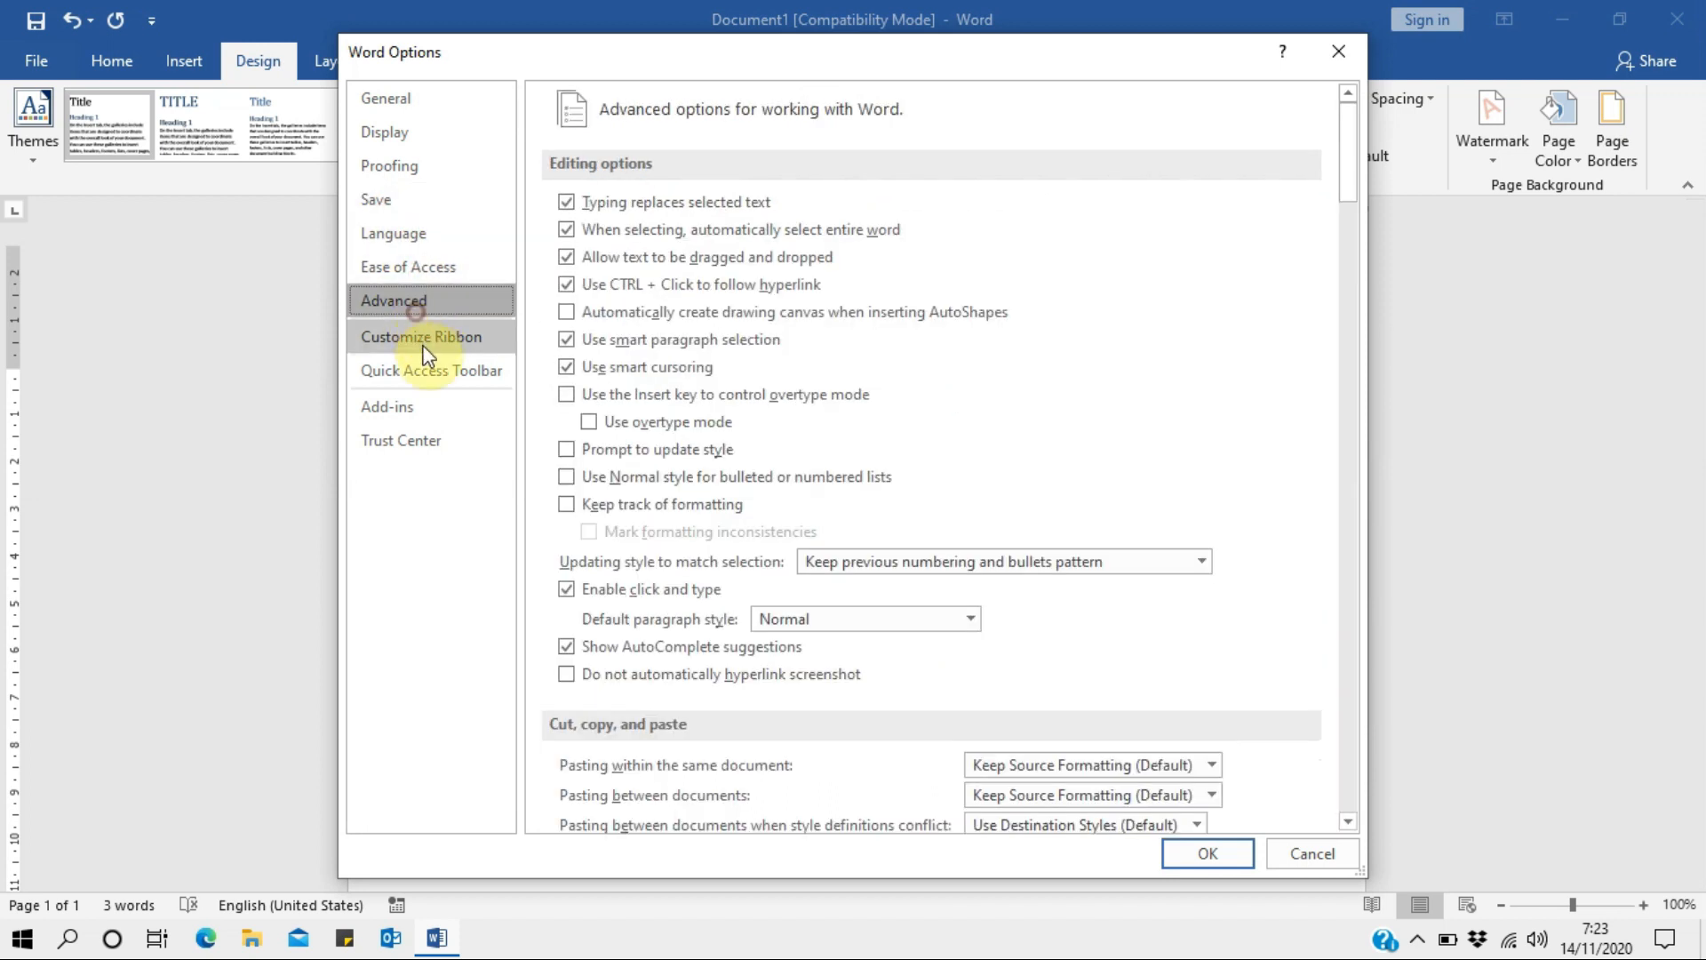
click(410, 338)
click(391, 397)
click(402, 439)
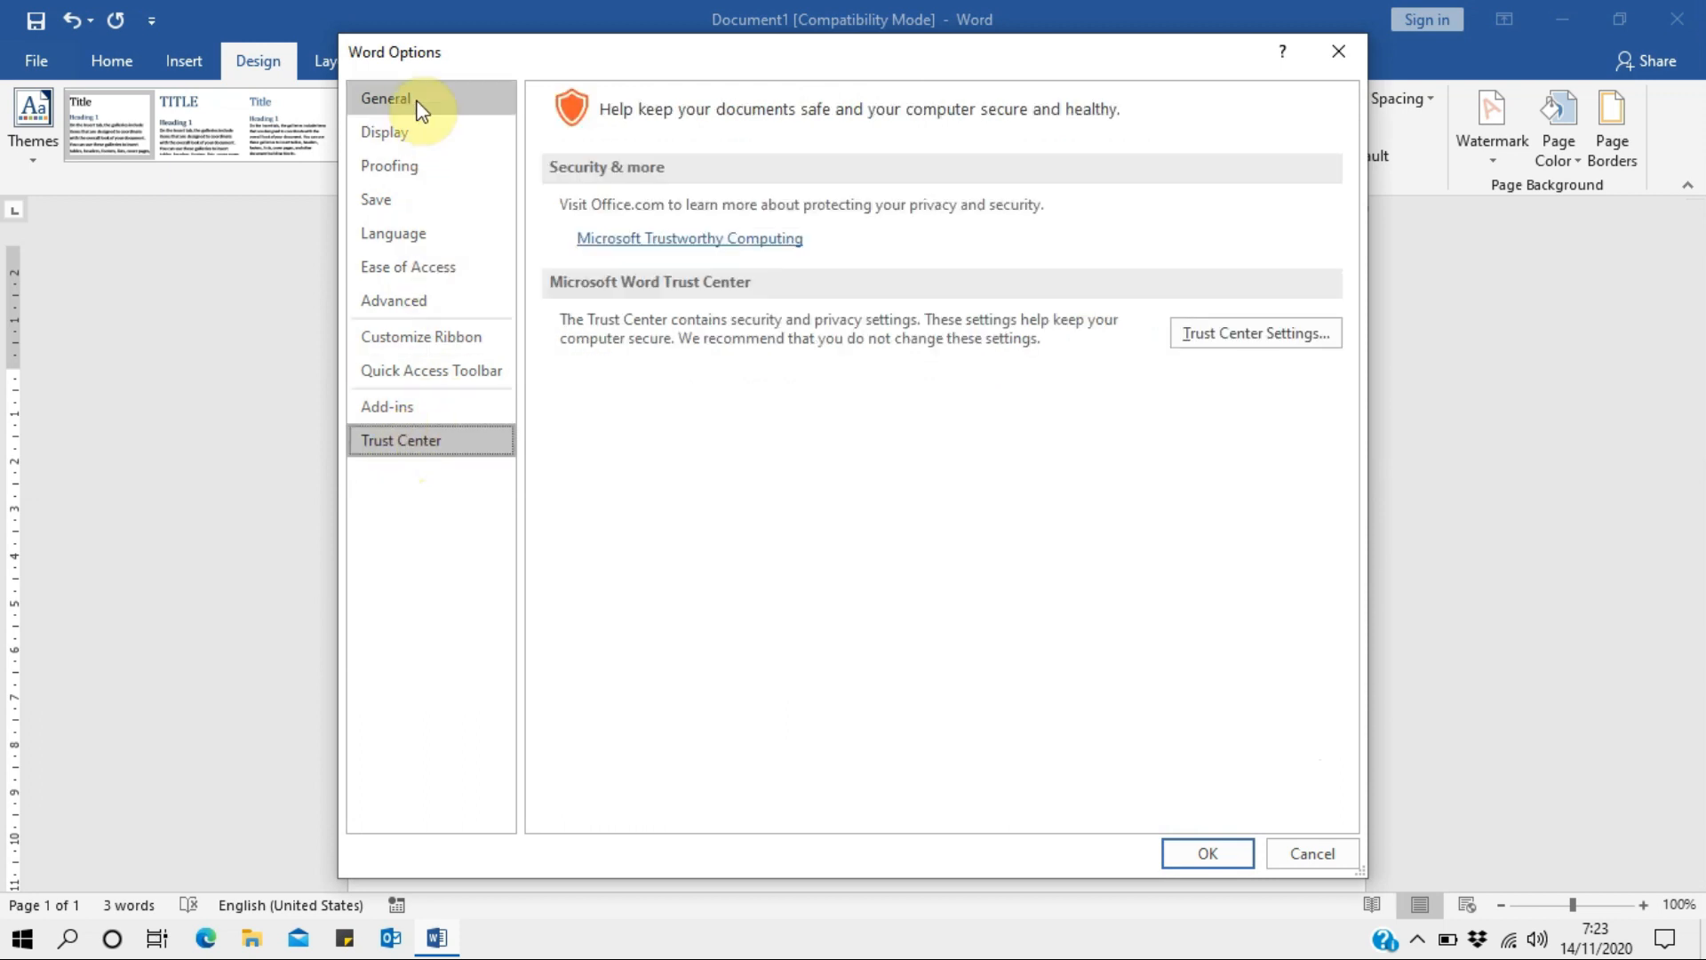
click(411, 96)
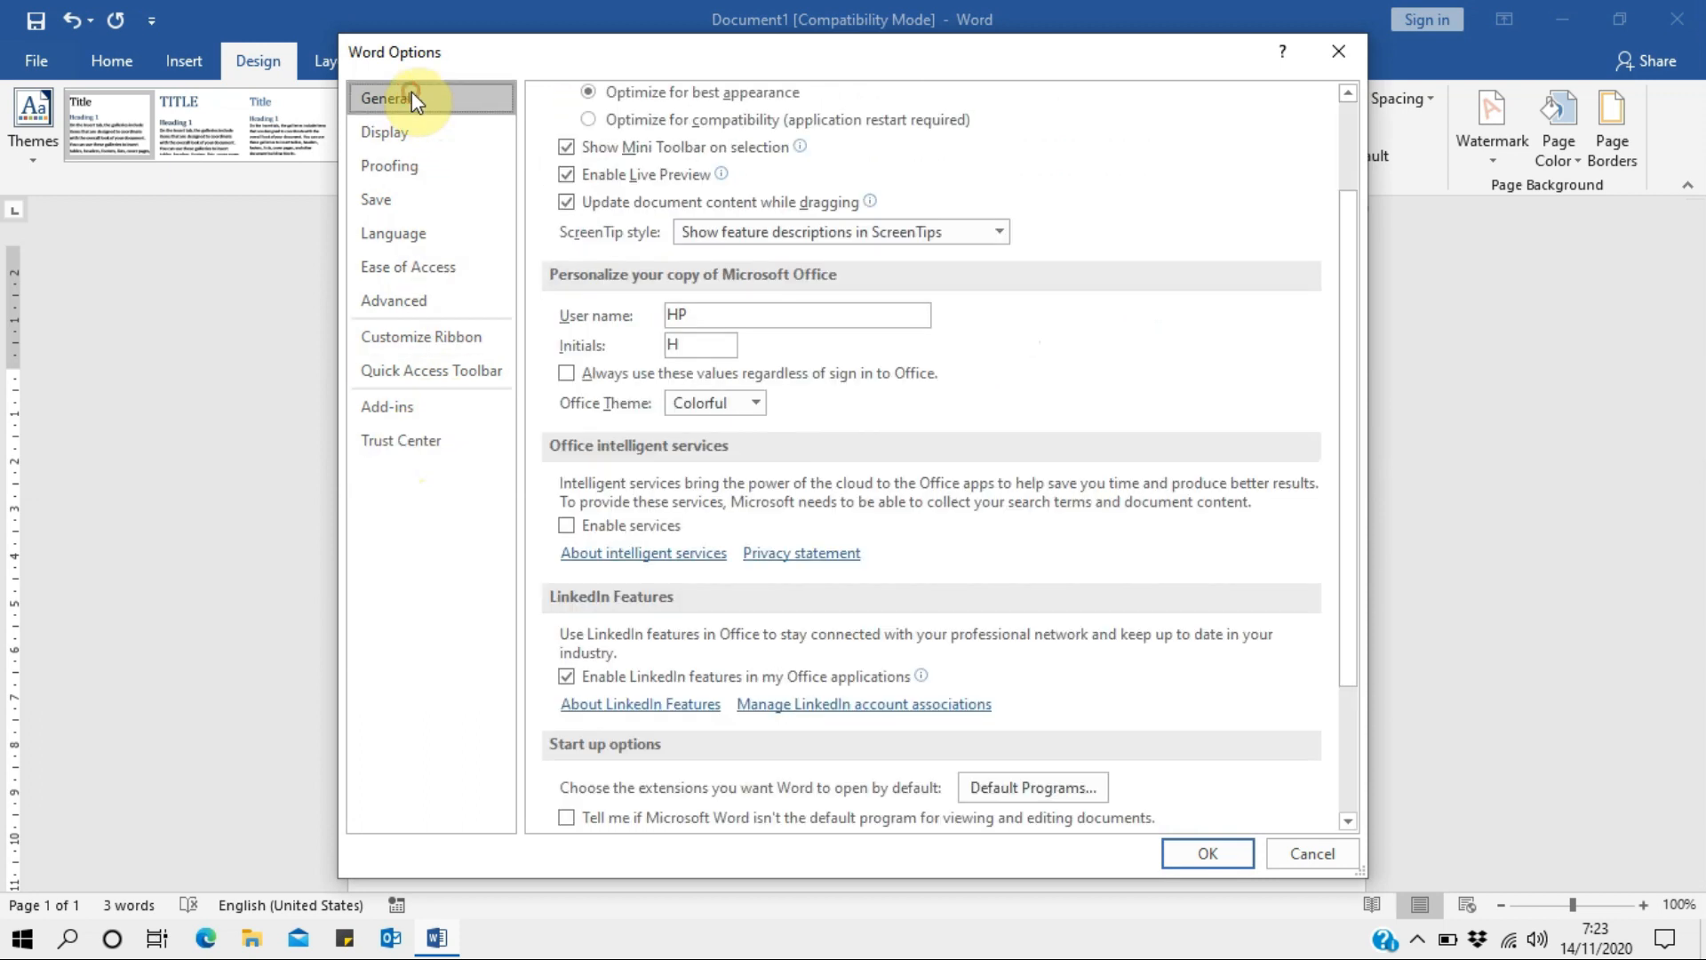
click(1330, 57)
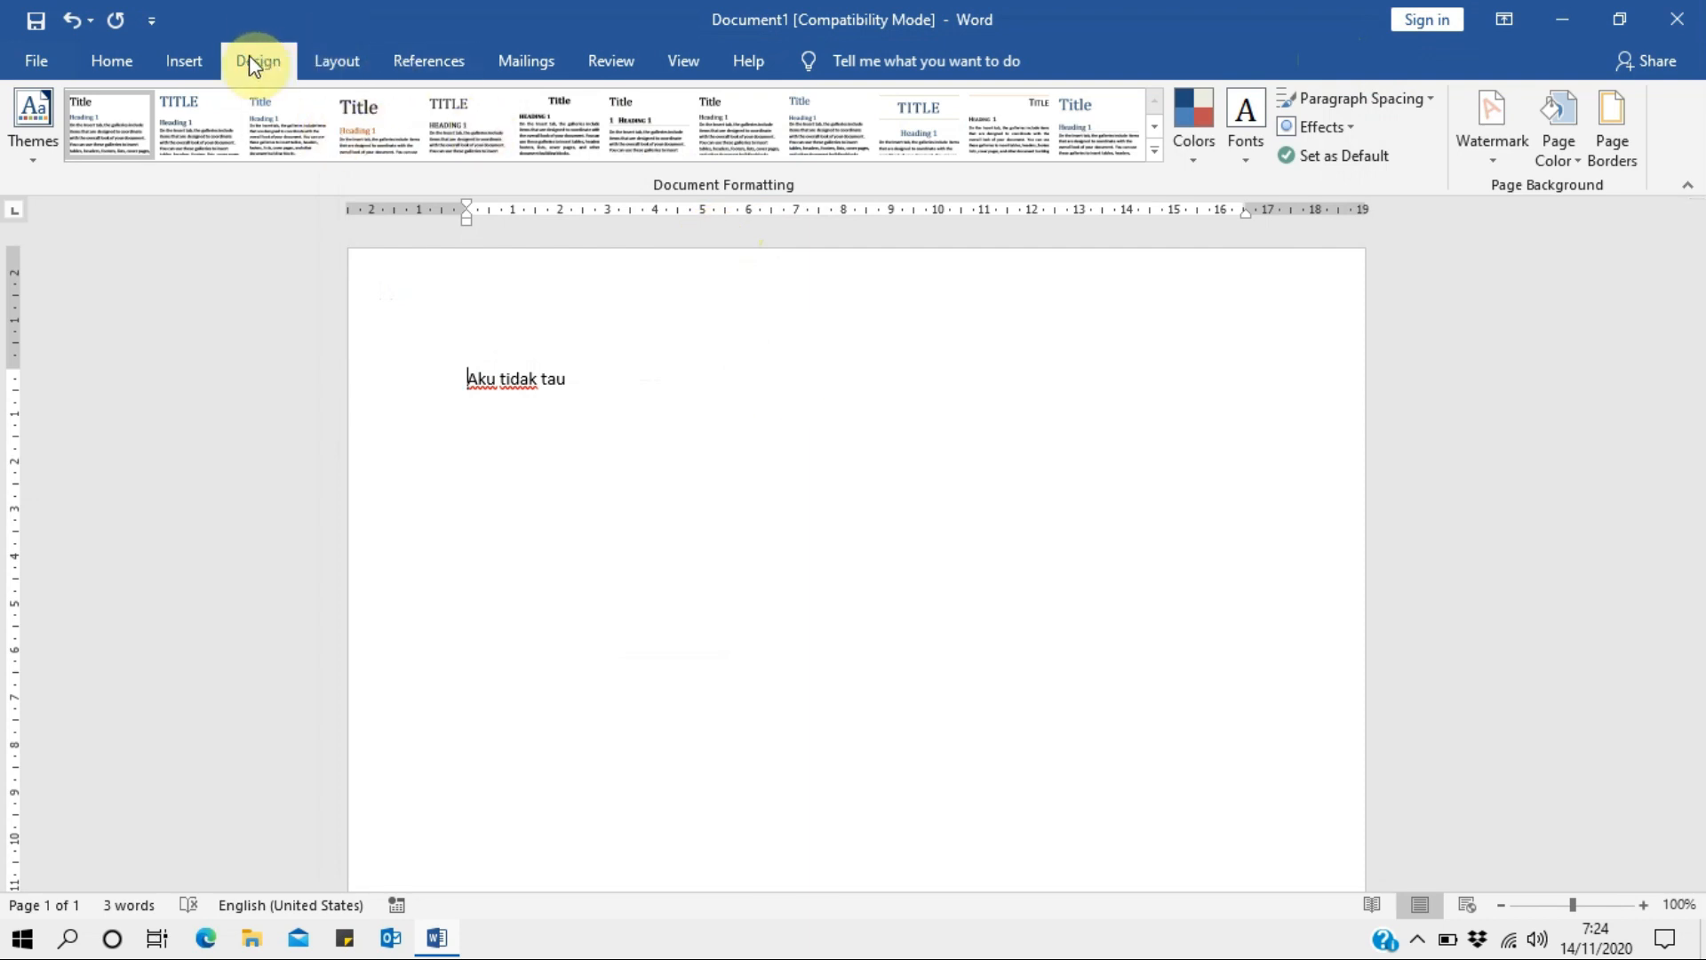
Duplicate the line "Aku tidak tau" by pasting a copy of it onto a new line below.
click(112, 64)
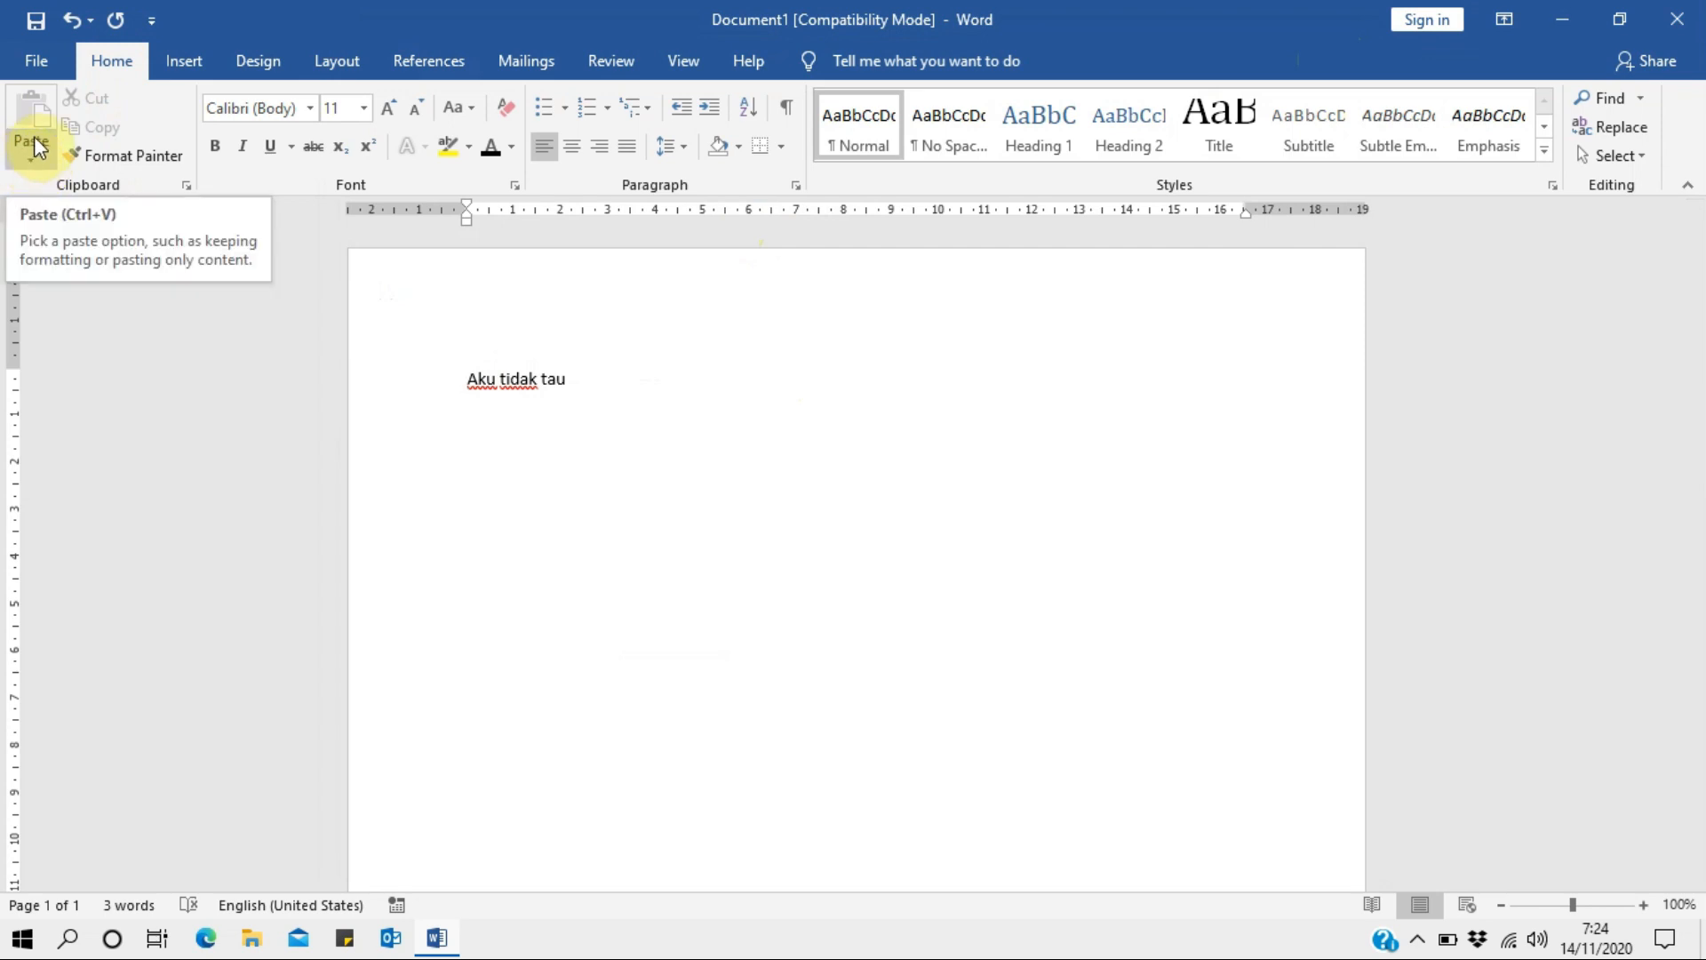
click(545, 378)
drag(596, 380, 510, 415)
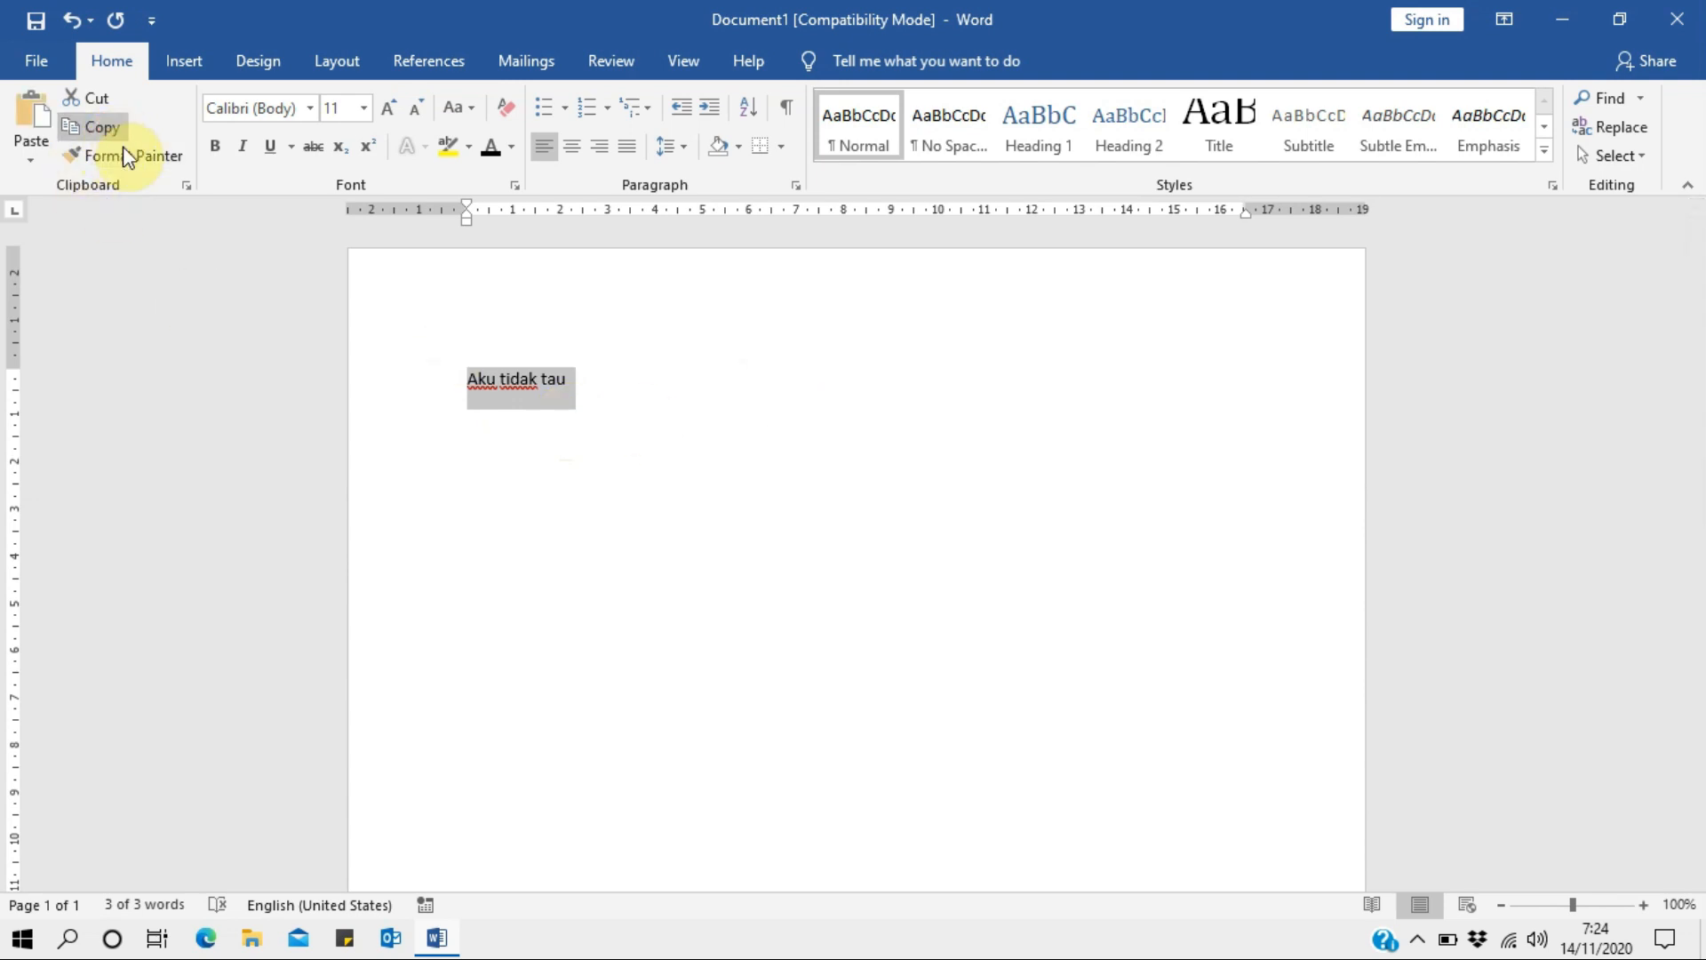
click(30, 116)
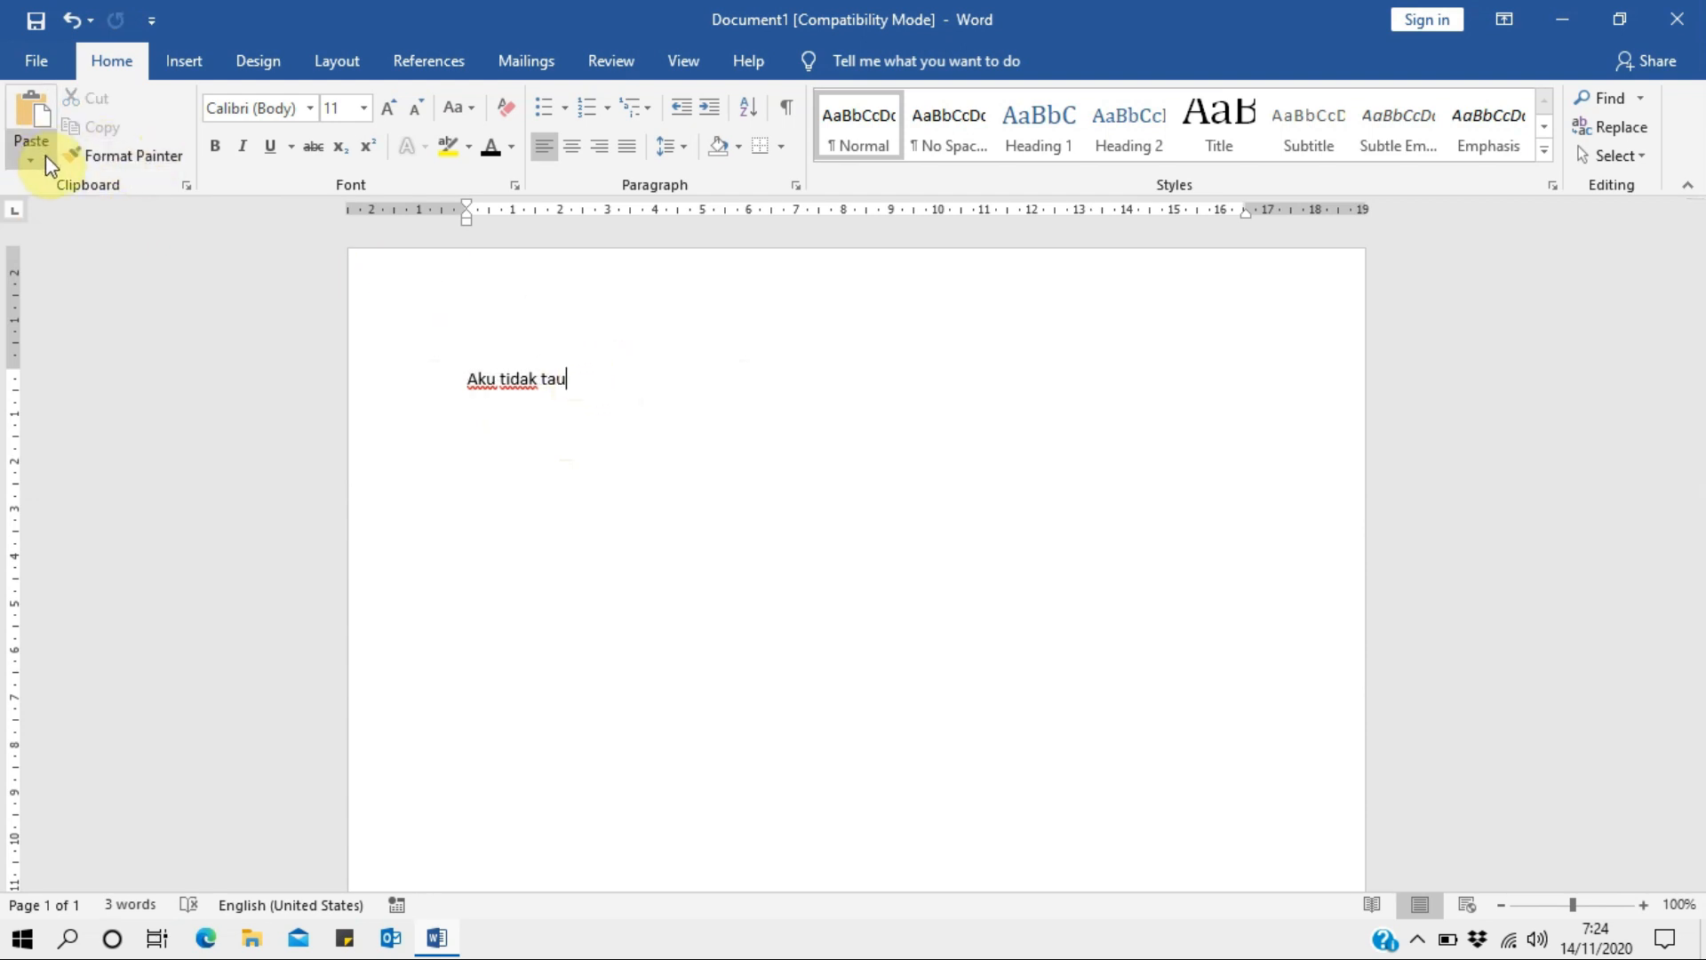
drag(582, 365, 396, 365)
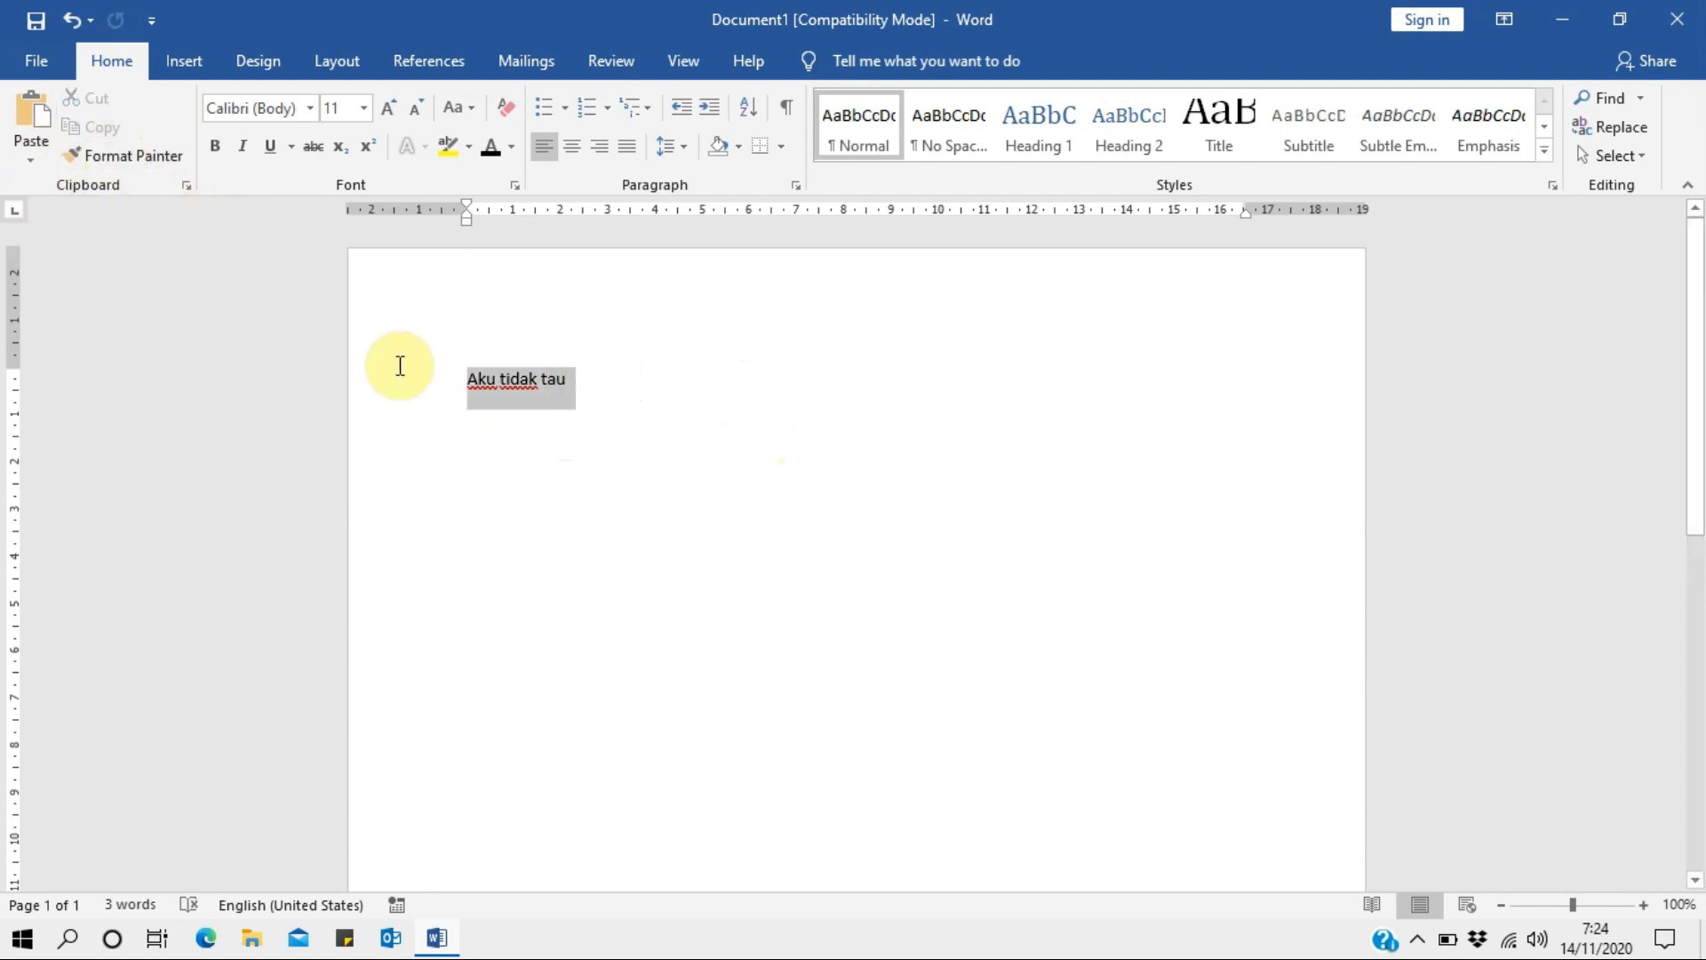
click(632, 385)
key(Return)
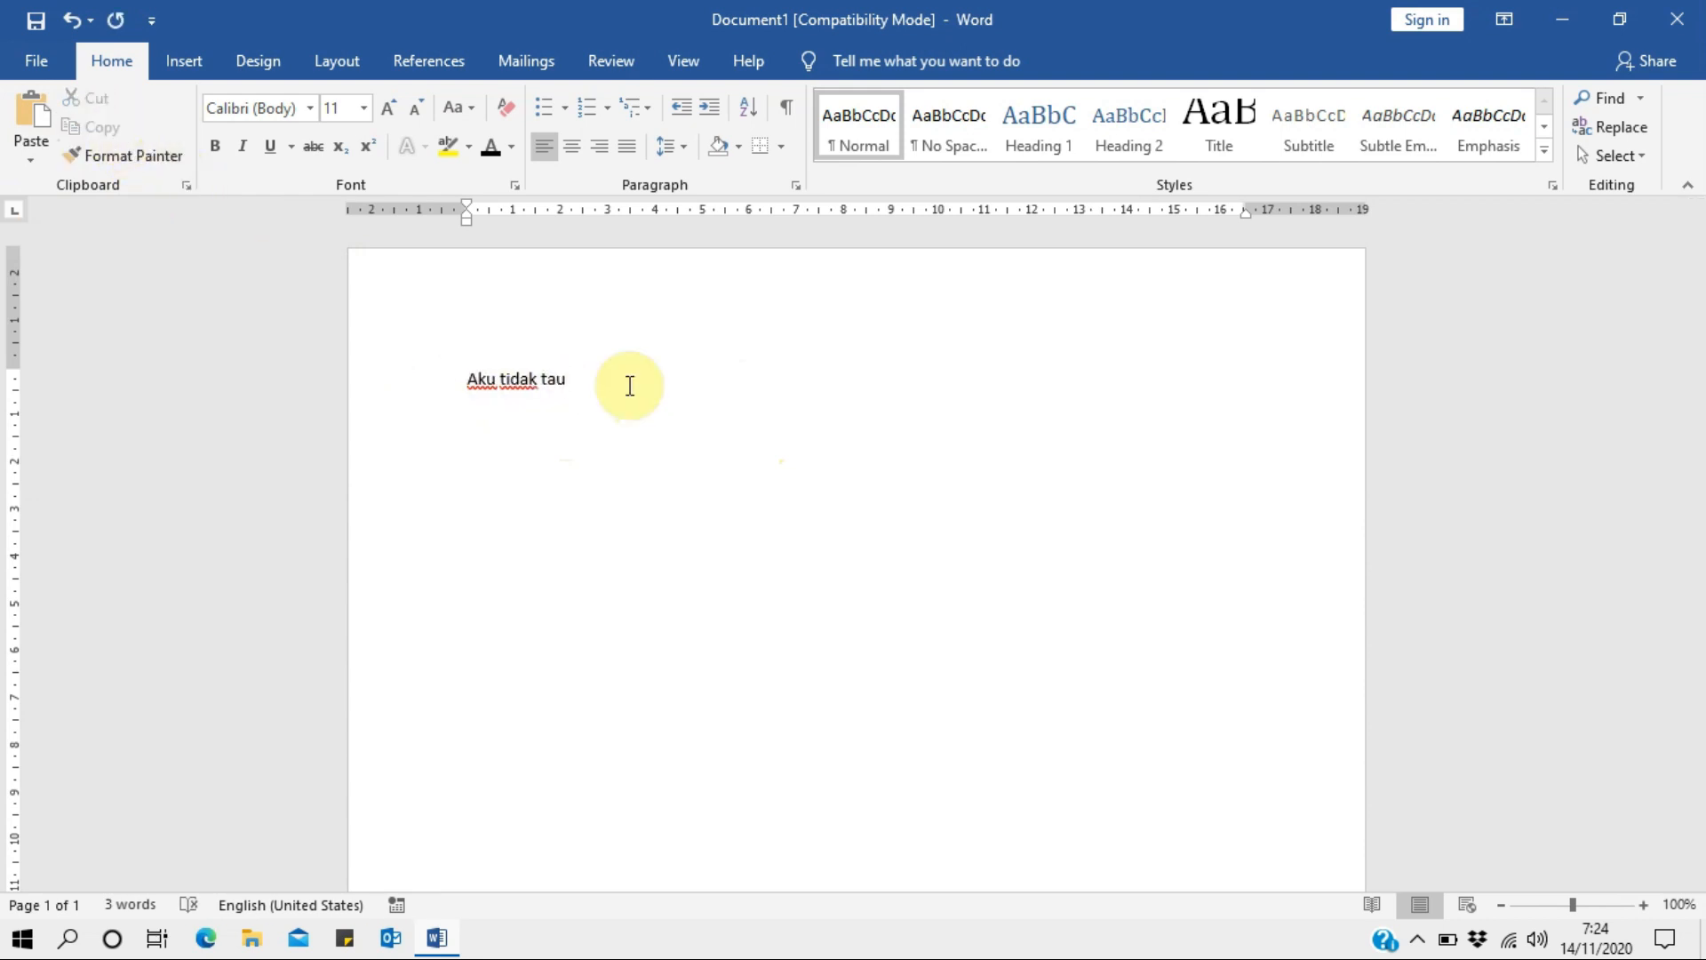
click(25, 135)
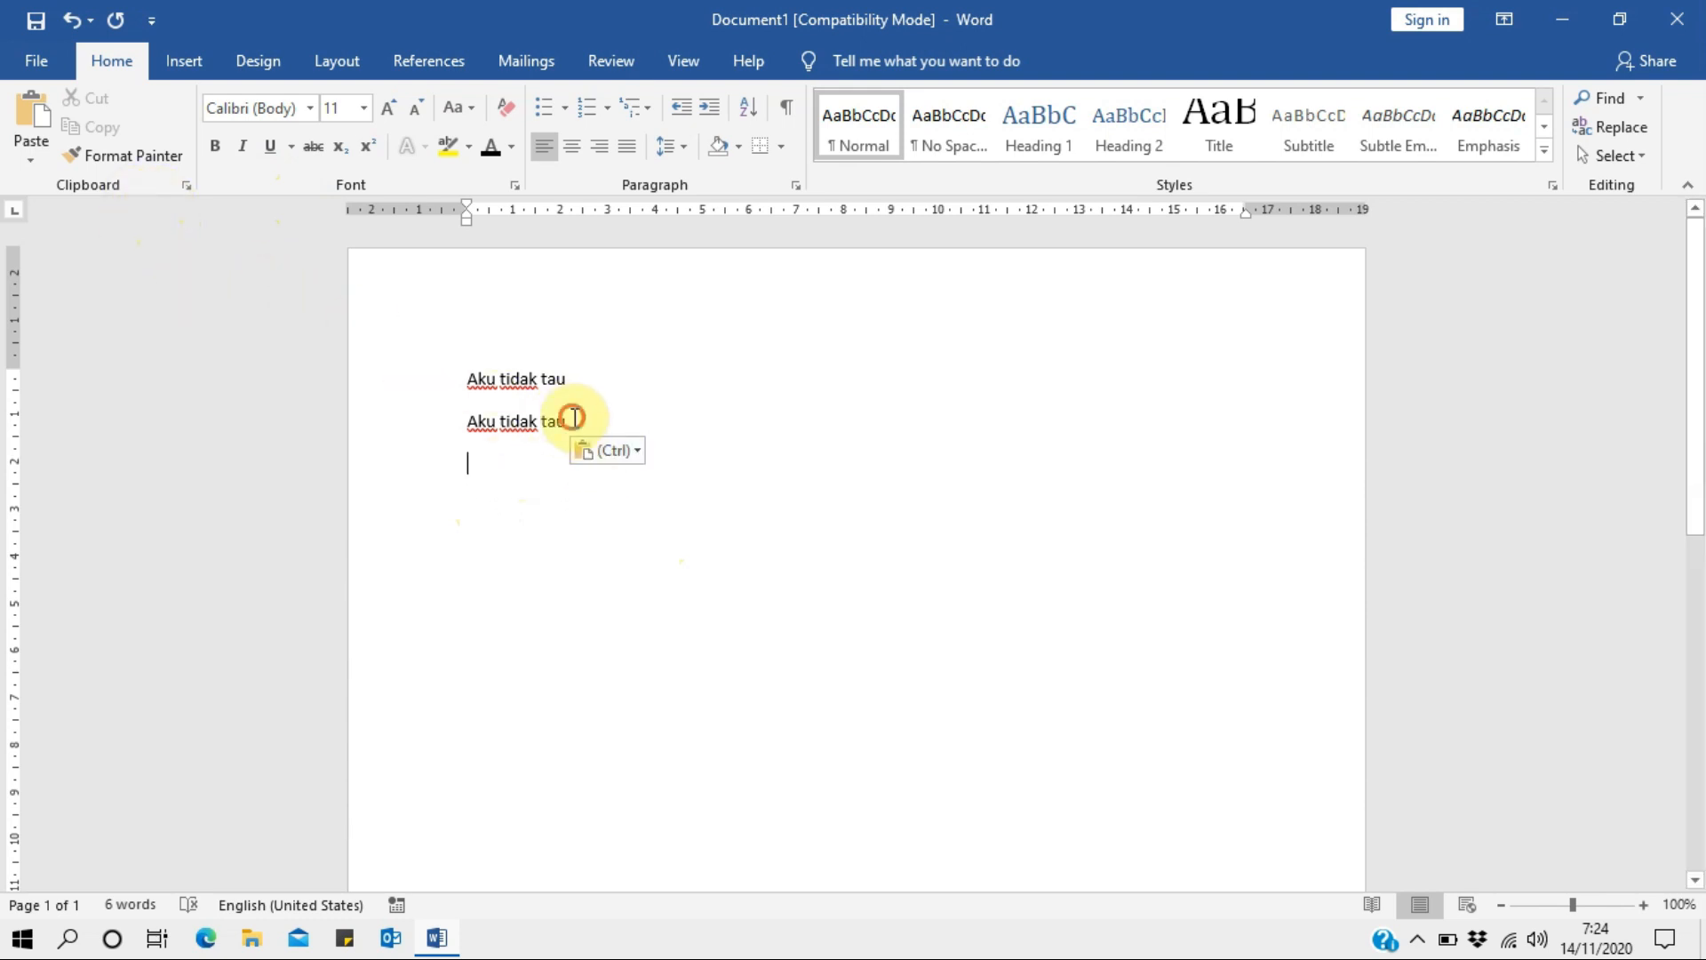
Try selecting the whole second line of text, and clear the selection.
drag(574, 416, 437, 414)
click(536, 420)
drag(572, 420, 463, 419)
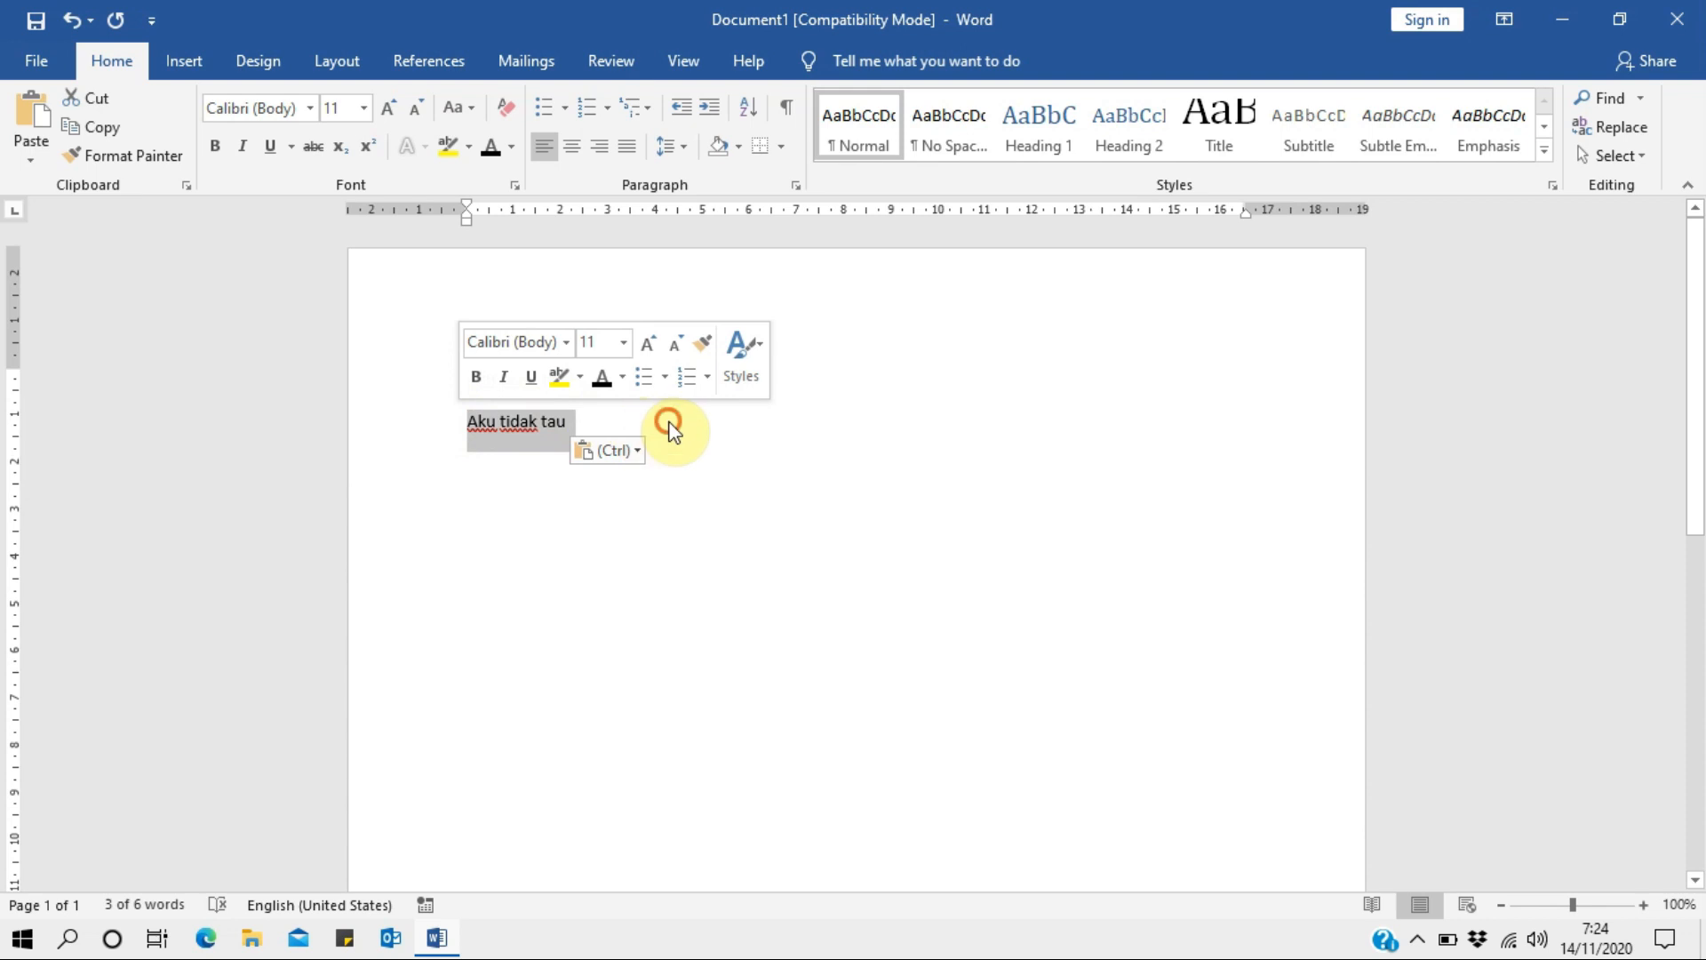
click(667, 419)
Select the first "Aku tidak tau" line from its beginning to its end and copy it.
click(463, 380)
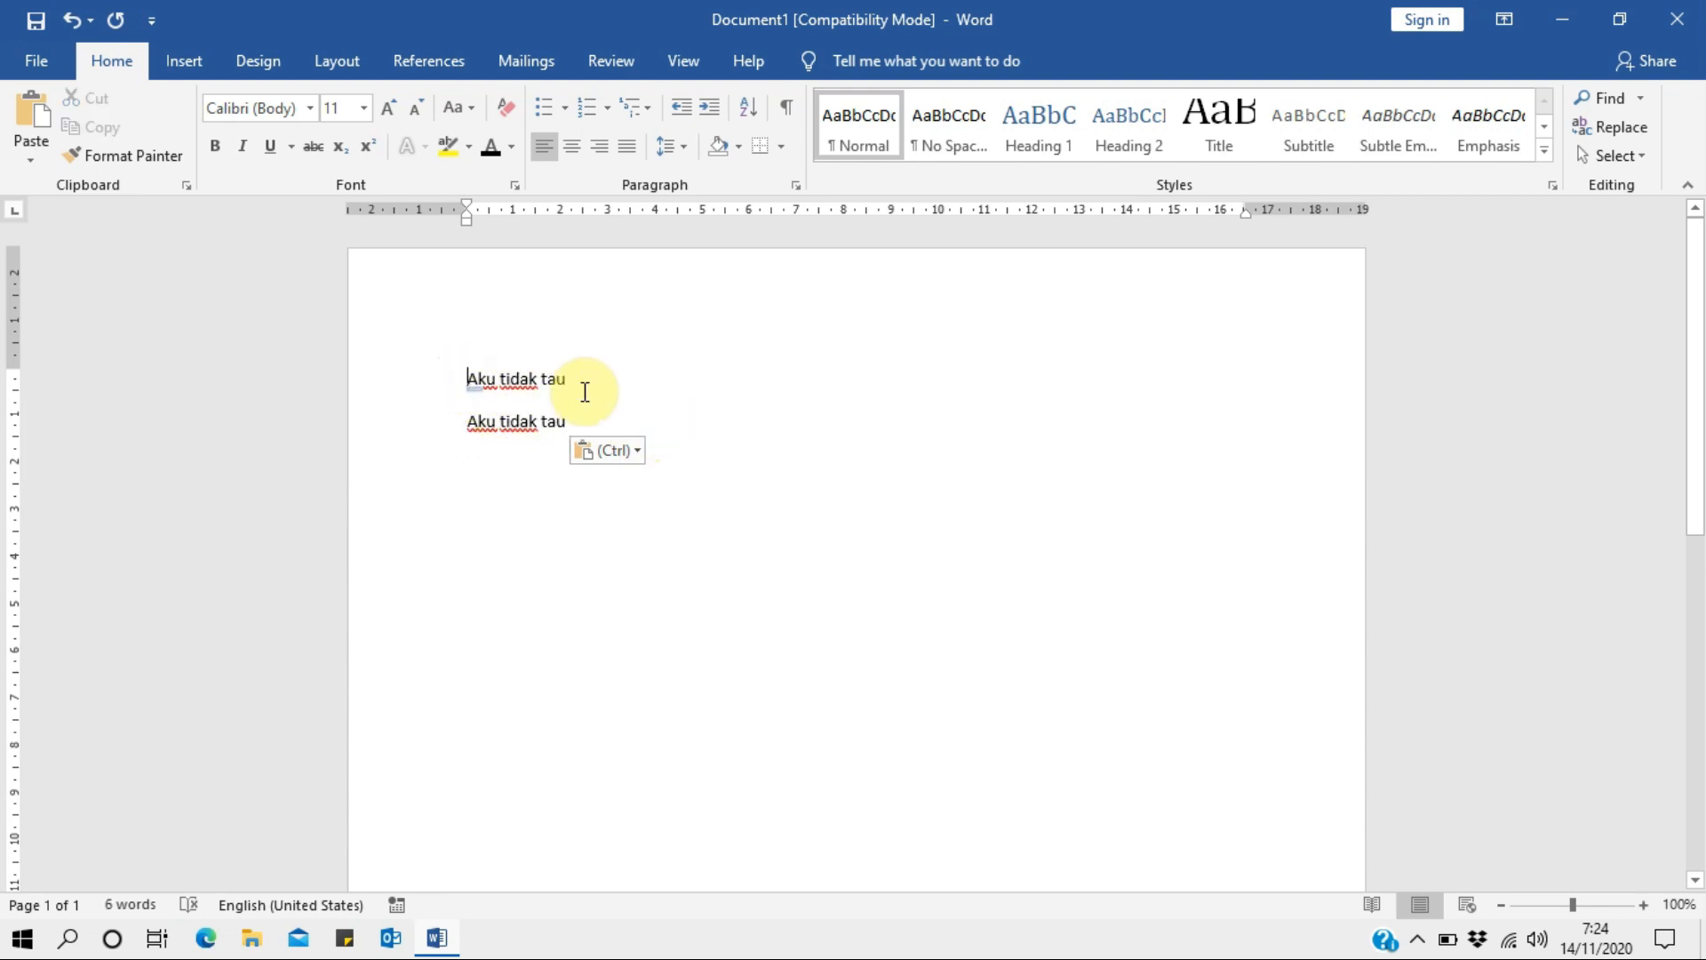
key(shift+Right)
key(shift+Right)
key(shift+Right)
key(shift+Right)
key(shift+Right)
key(shift+Right)
key(shift+Right)
key(shift+Right)
key(shift+Right)
key(shift+Right)
key(shift+Right)
key(shift+Right)
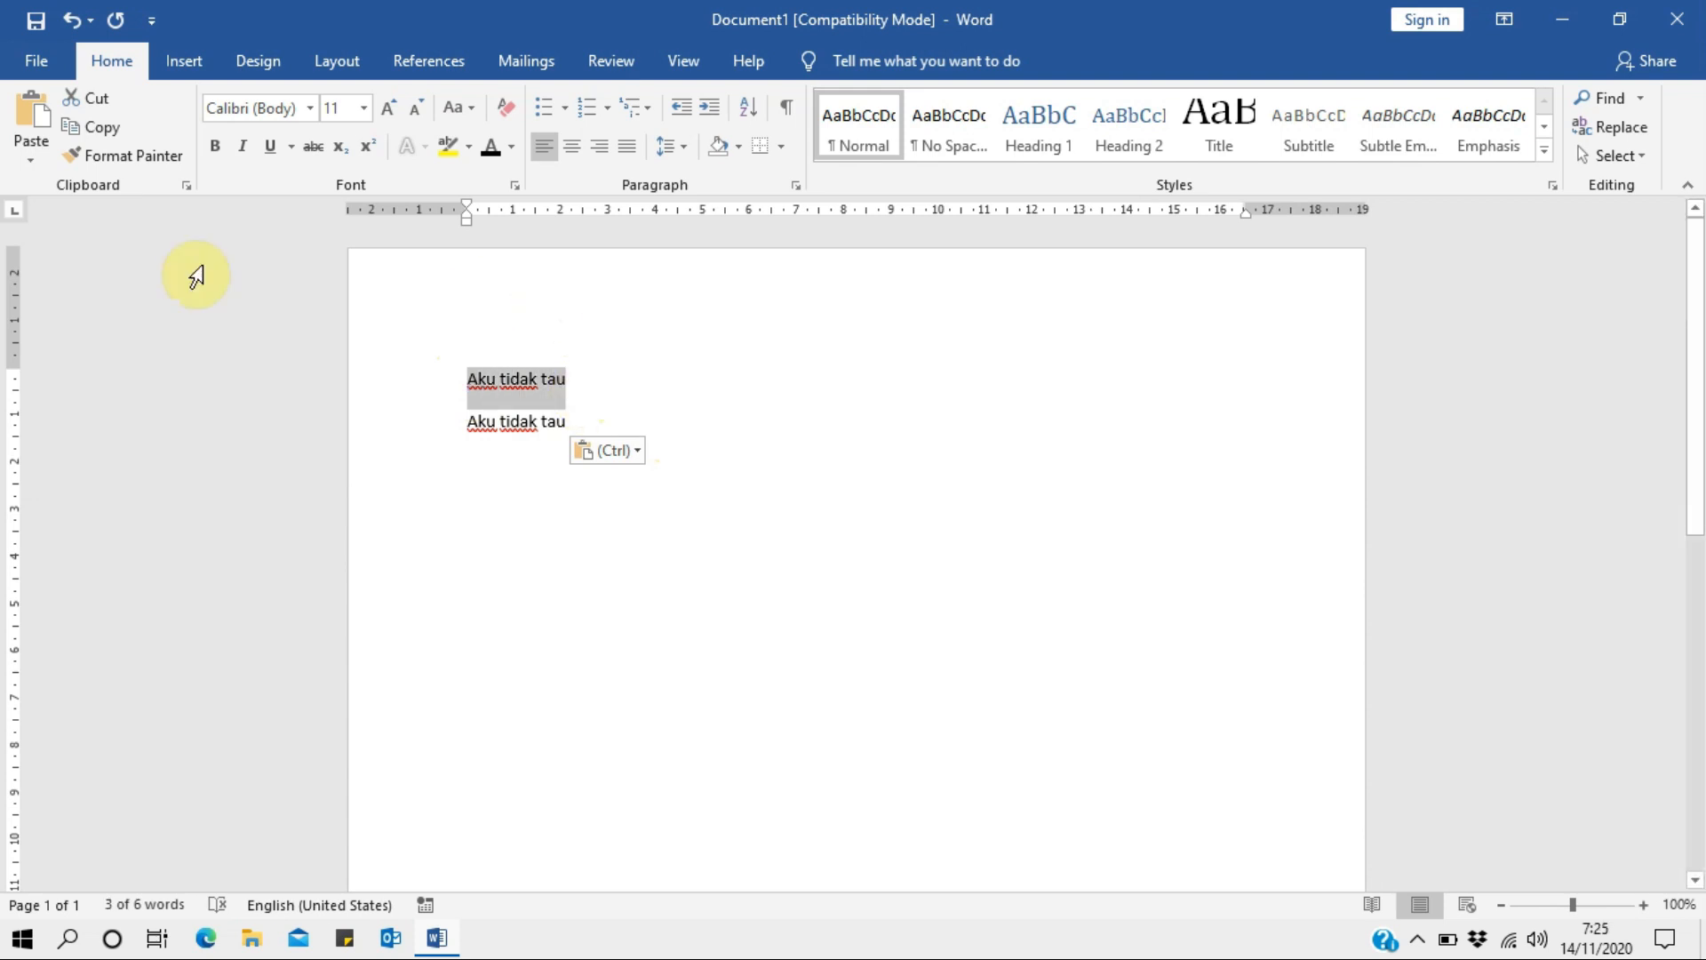
click(94, 134)
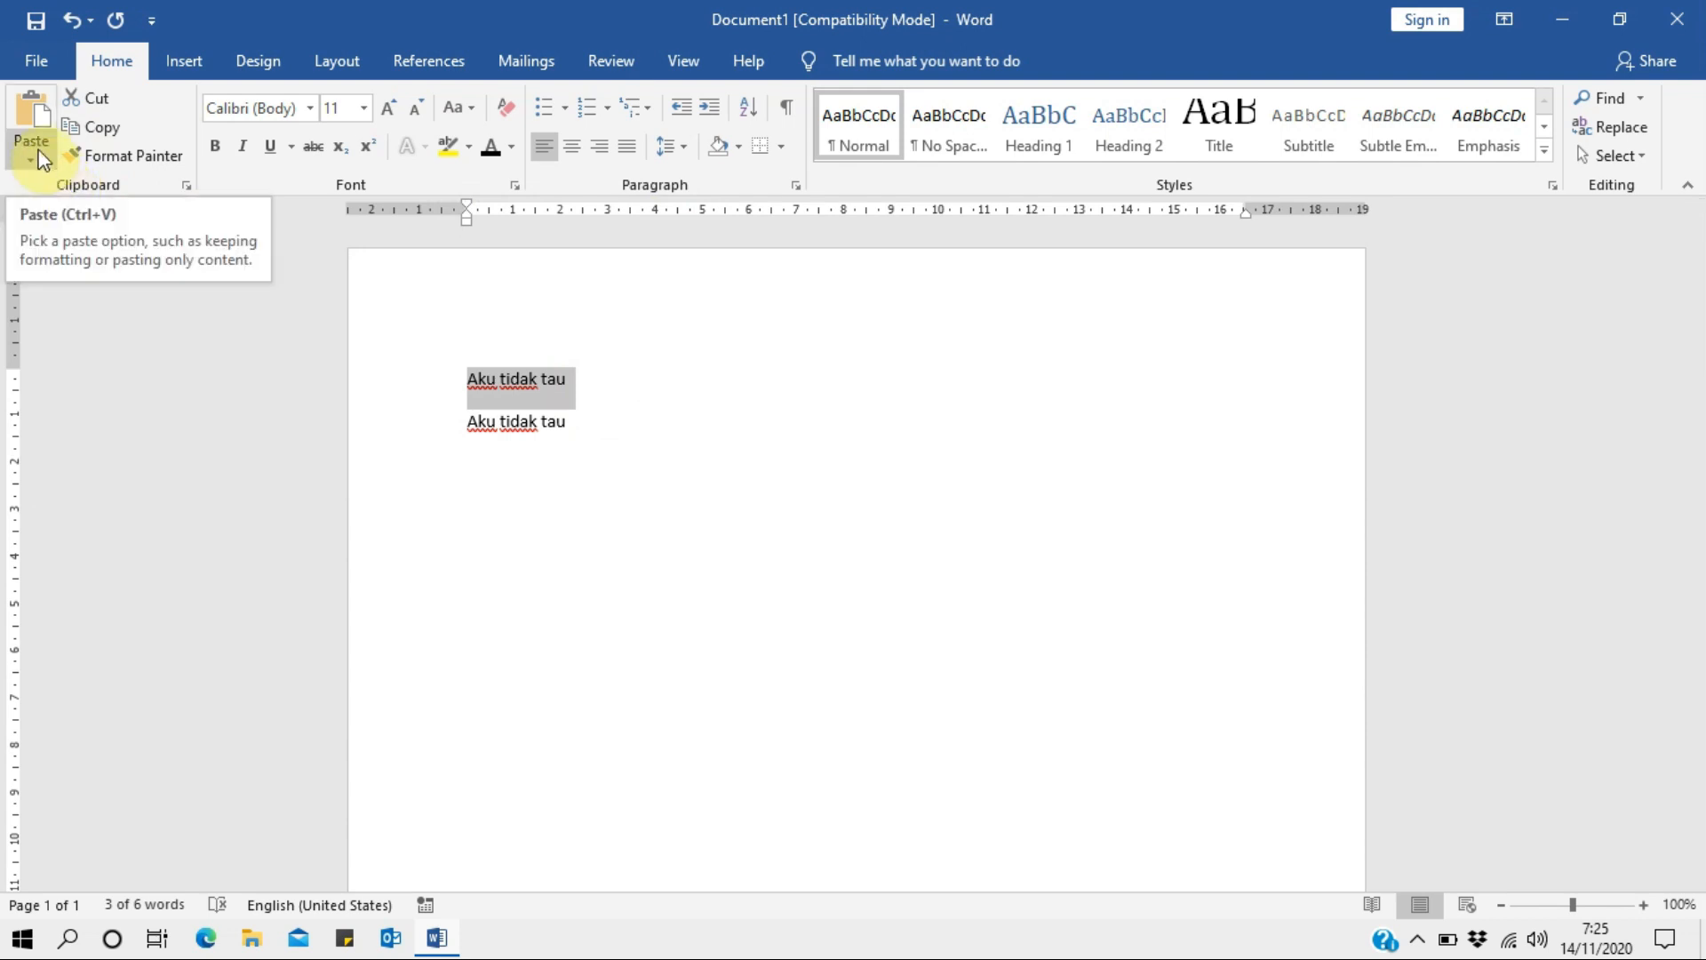
Paste the copied line three times below the existing text.
click(610, 427)
key(ctrl+v)
key(ctrl+v)
key(ctrl+v)
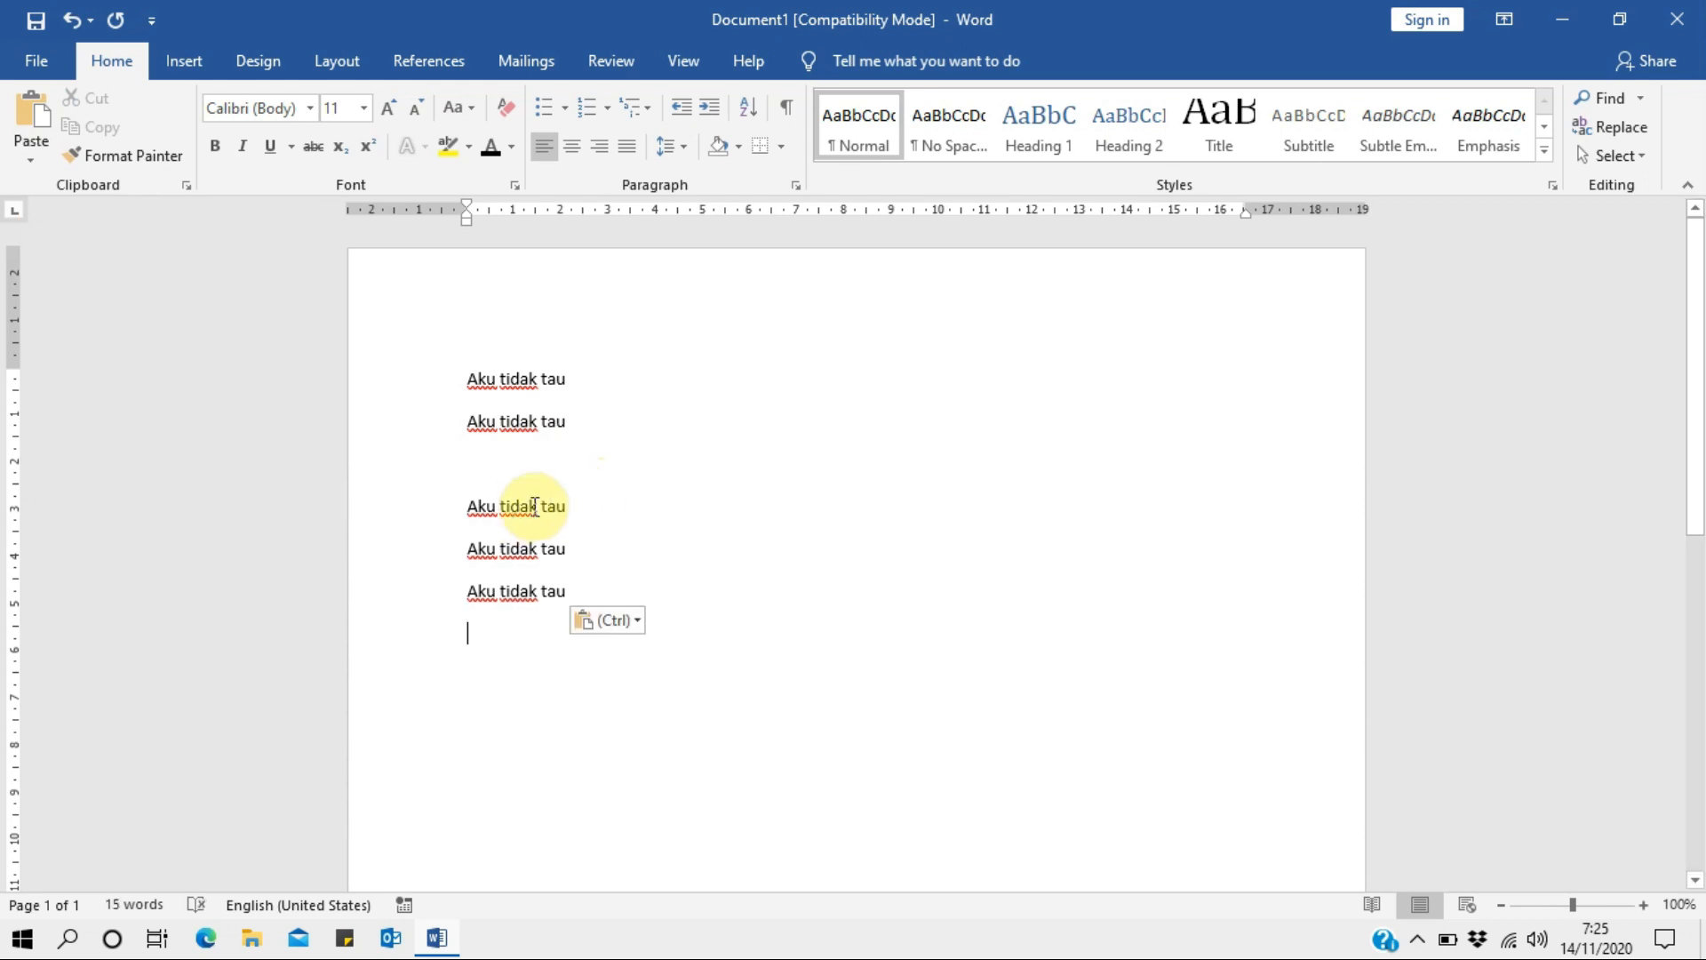
Cut all five "Aku tidak tau" lines from the page and paste them back into the document.
click(598, 460)
drag(590, 589, 440, 356)
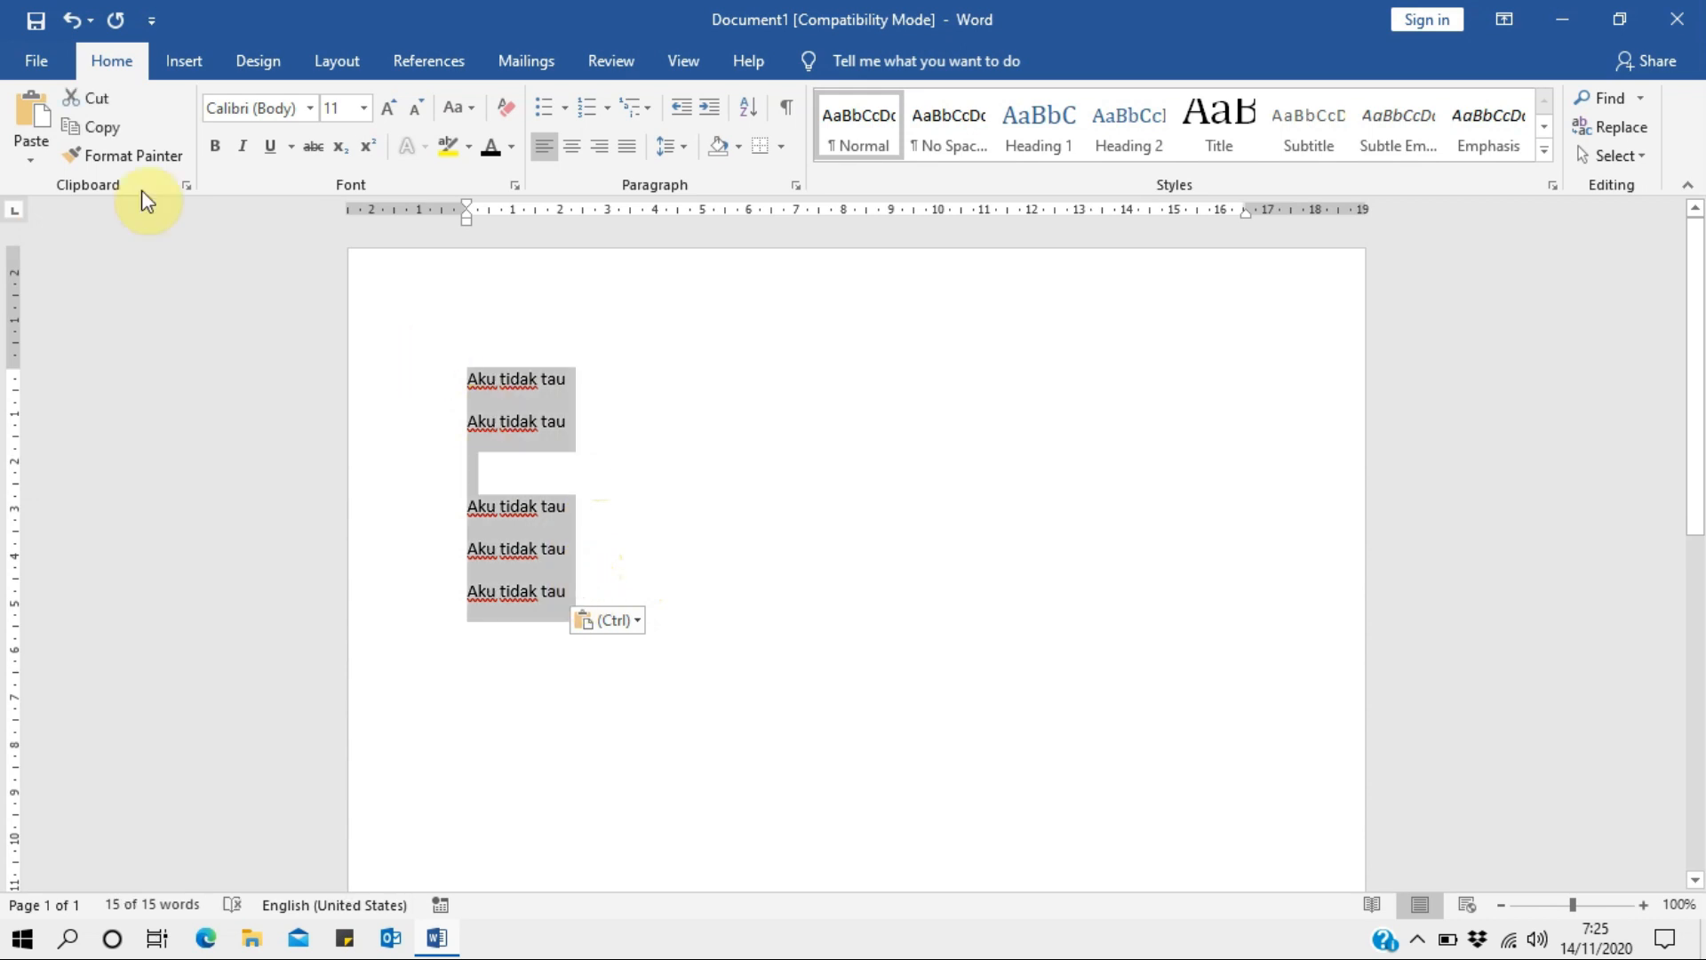
click(100, 101)
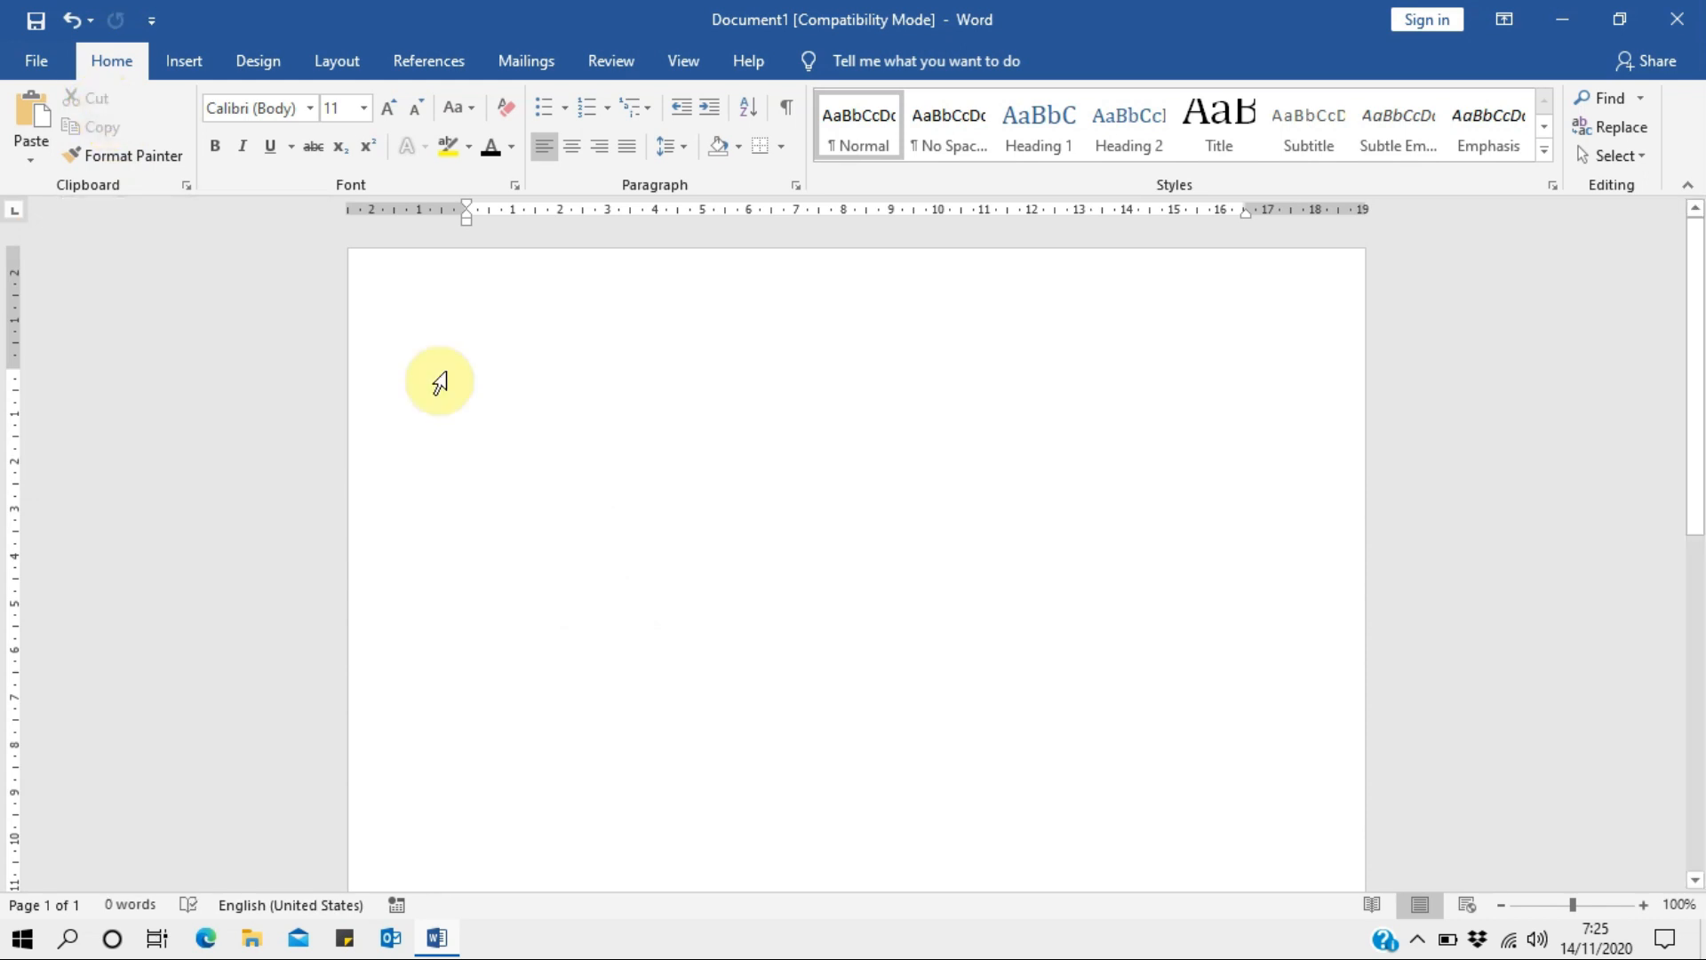
key(ctrl+v)
Select all the lines and cut them once more, and undo the cut.
click(613, 594)
drag(403, 405, 385, 365)
key(ctrl+x)
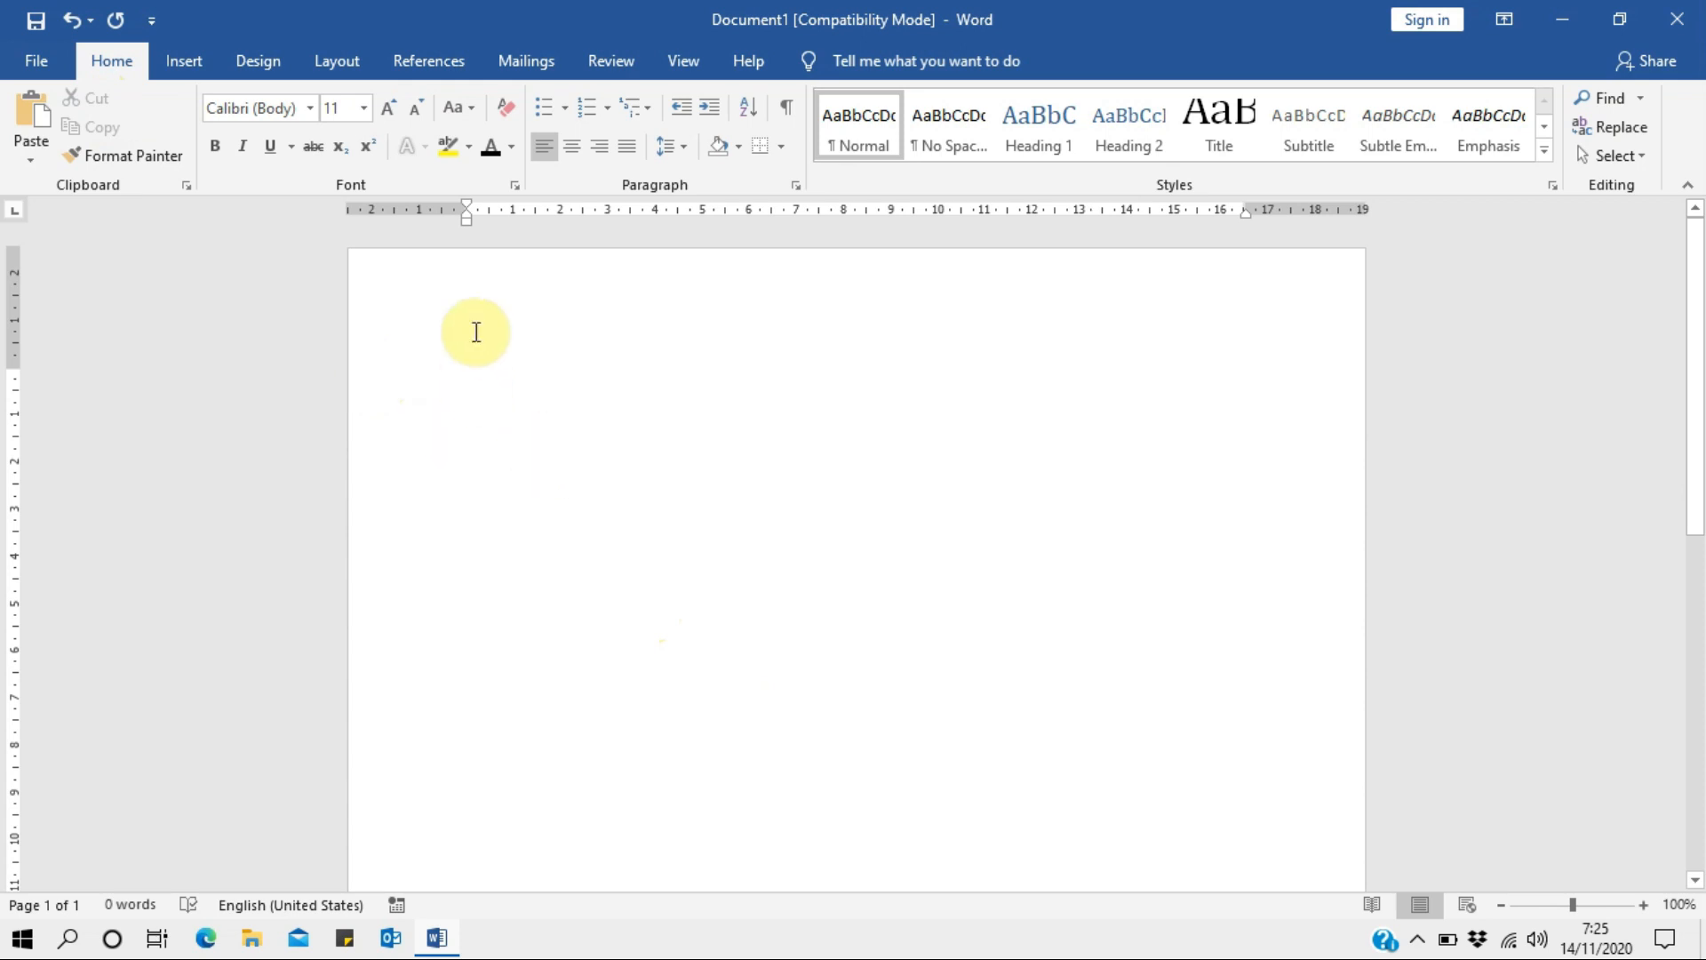
click(73, 21)
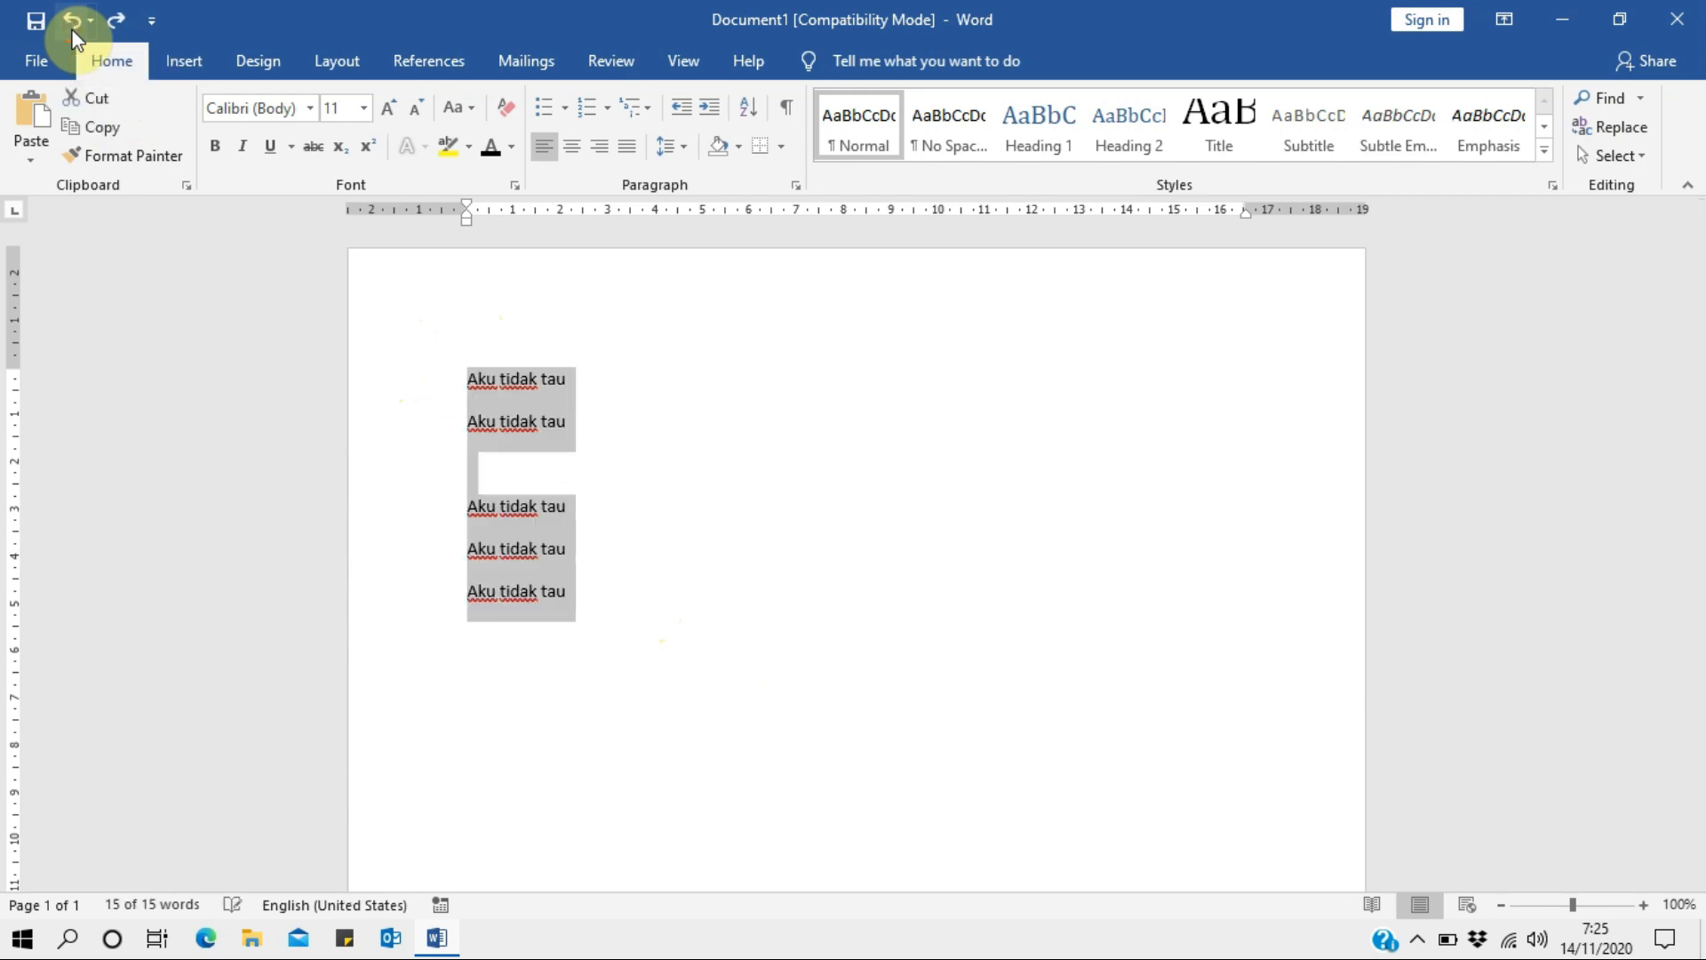
Delete all the selected text, and undo the deletion and the earlier edits back through the last pasted line.
key(Delete)
click(70, 25)
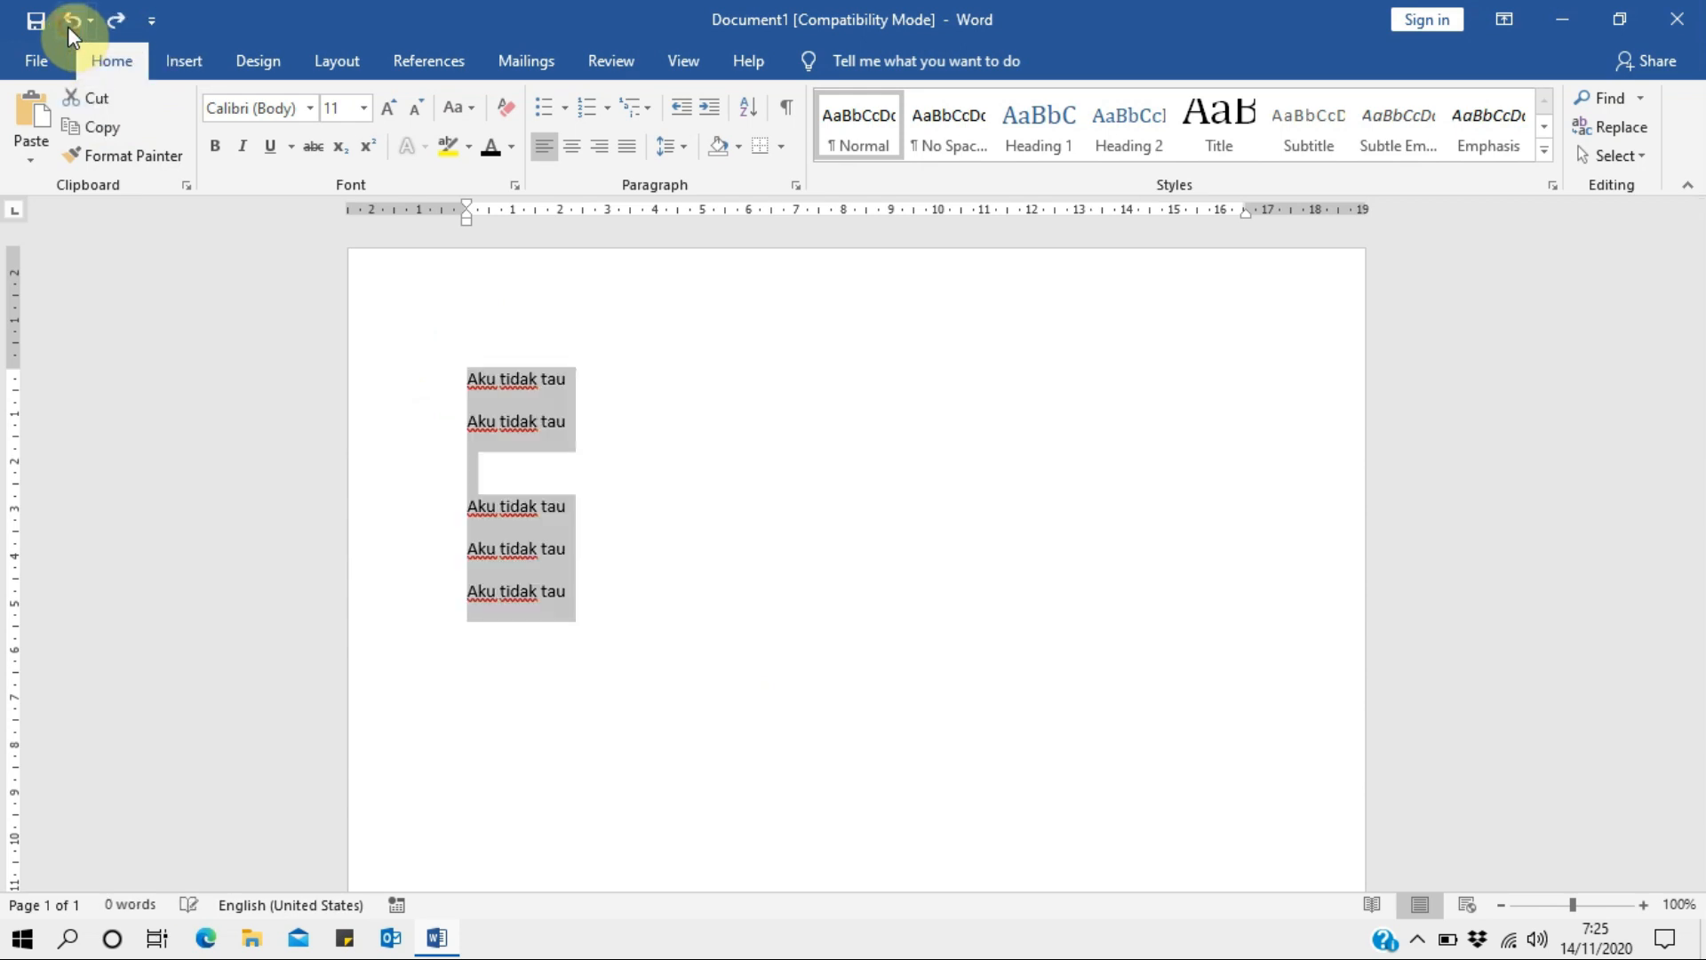
click(68, 25)
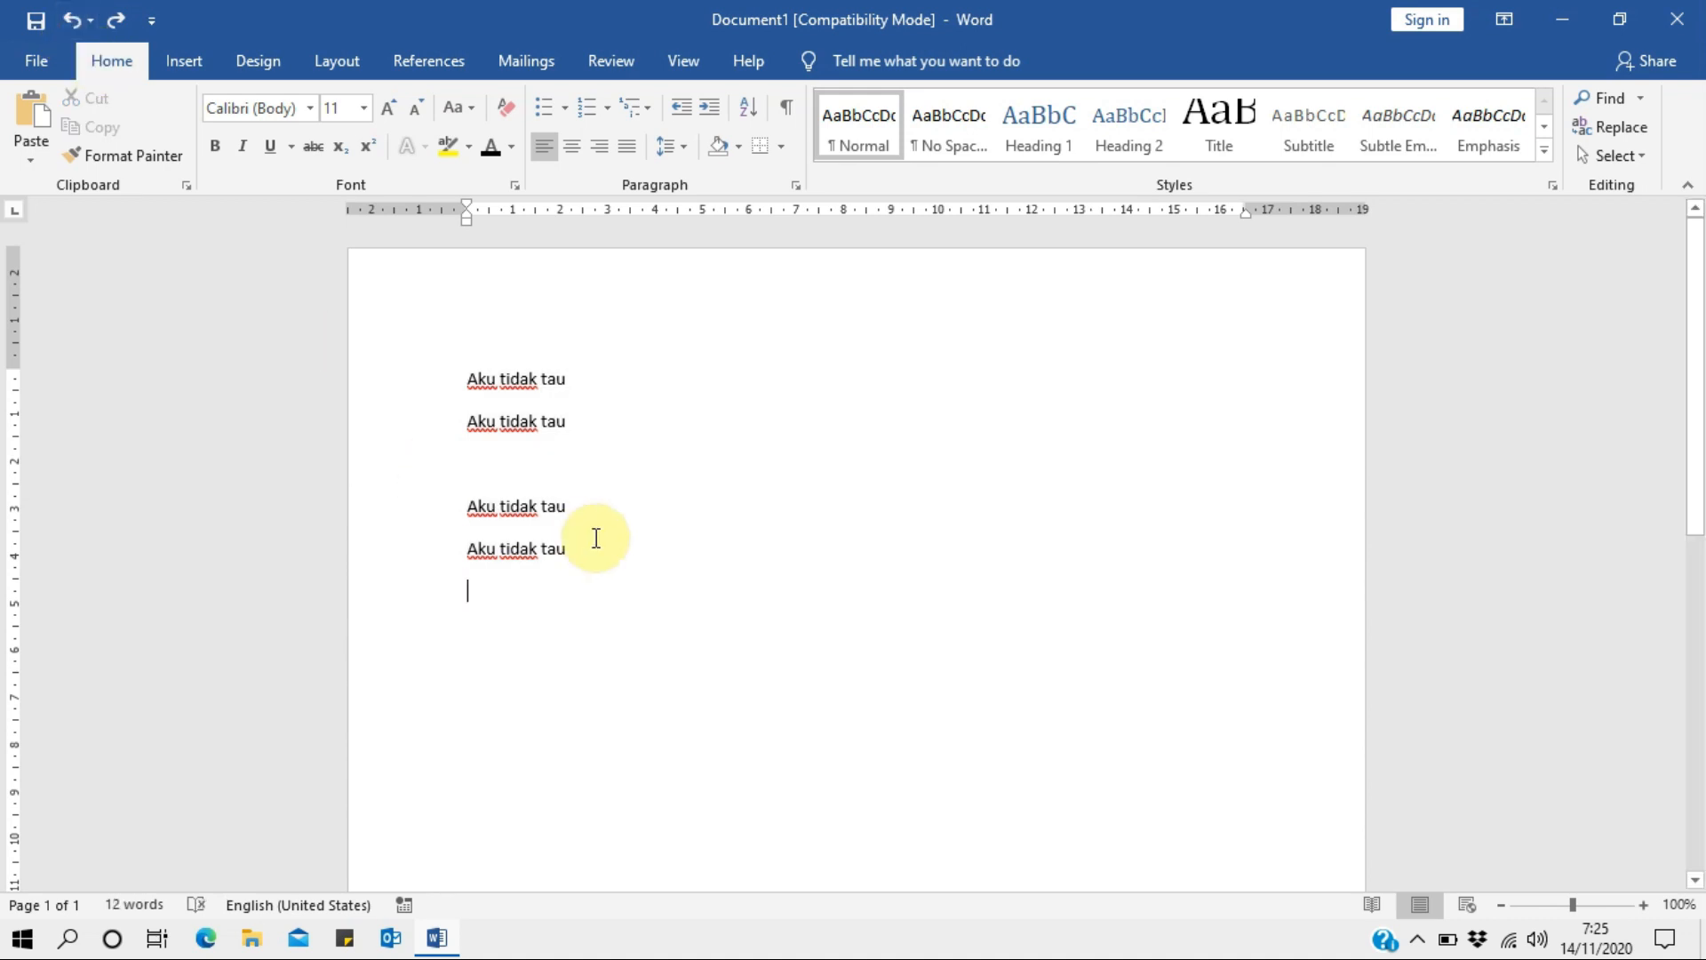
Format the first two "Aku tidak tau" lines as bold, underlined and italic.
triple_click(377, 401)
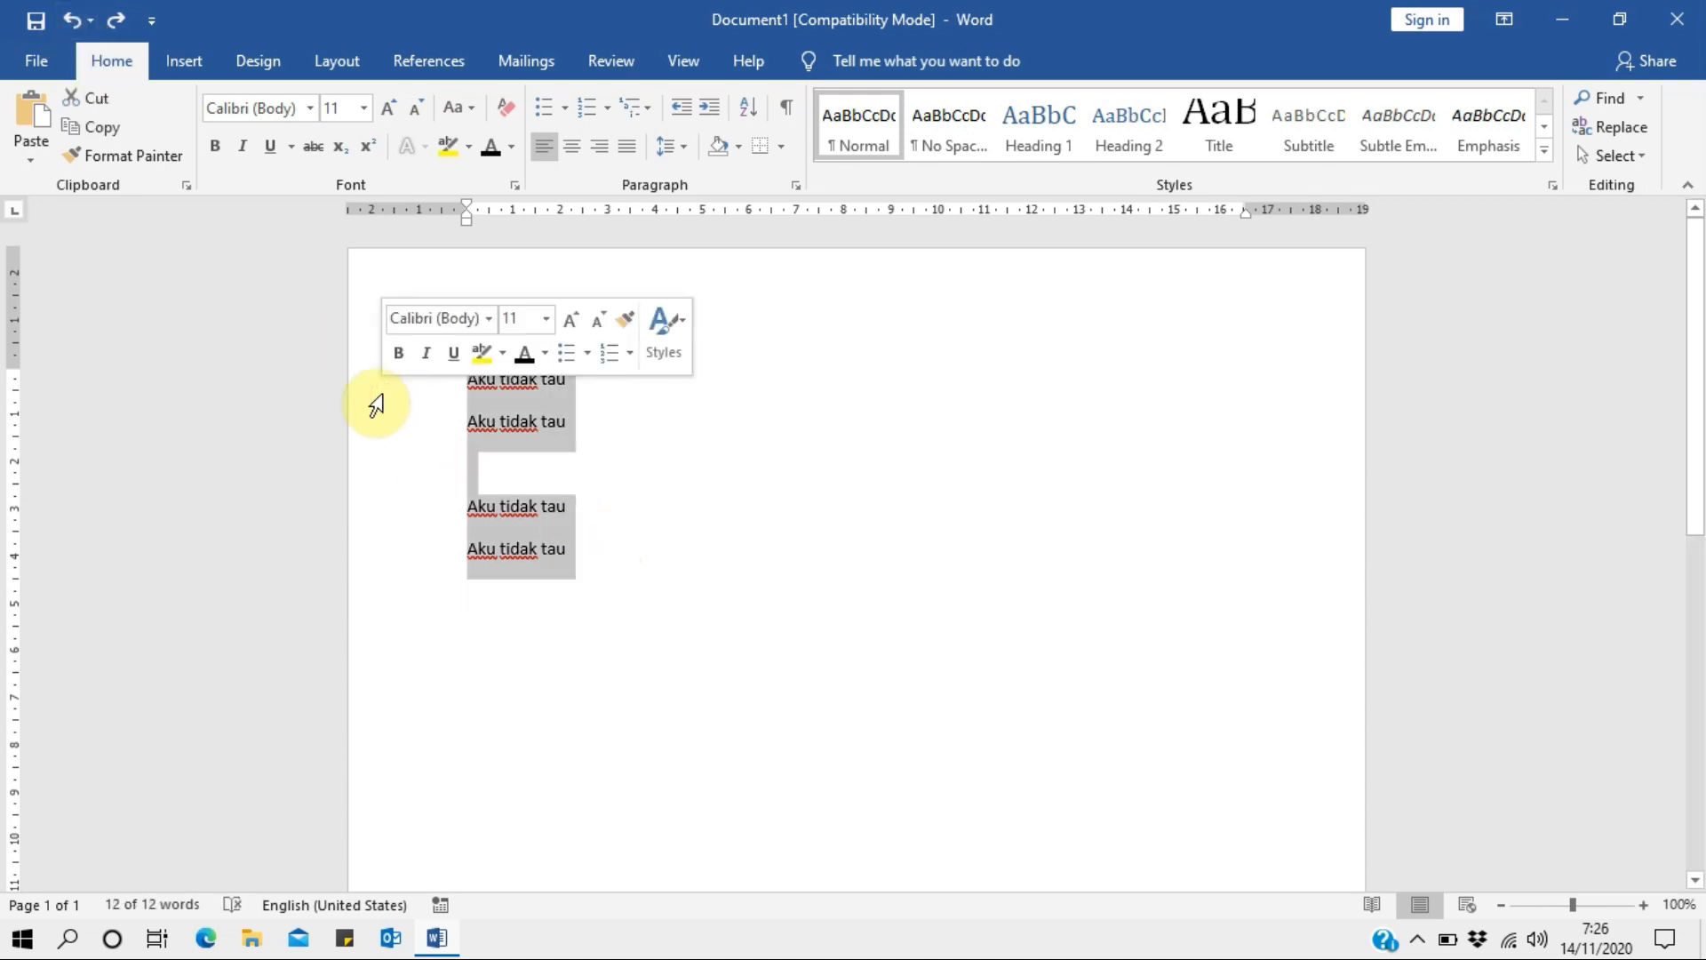
click(572, 425)
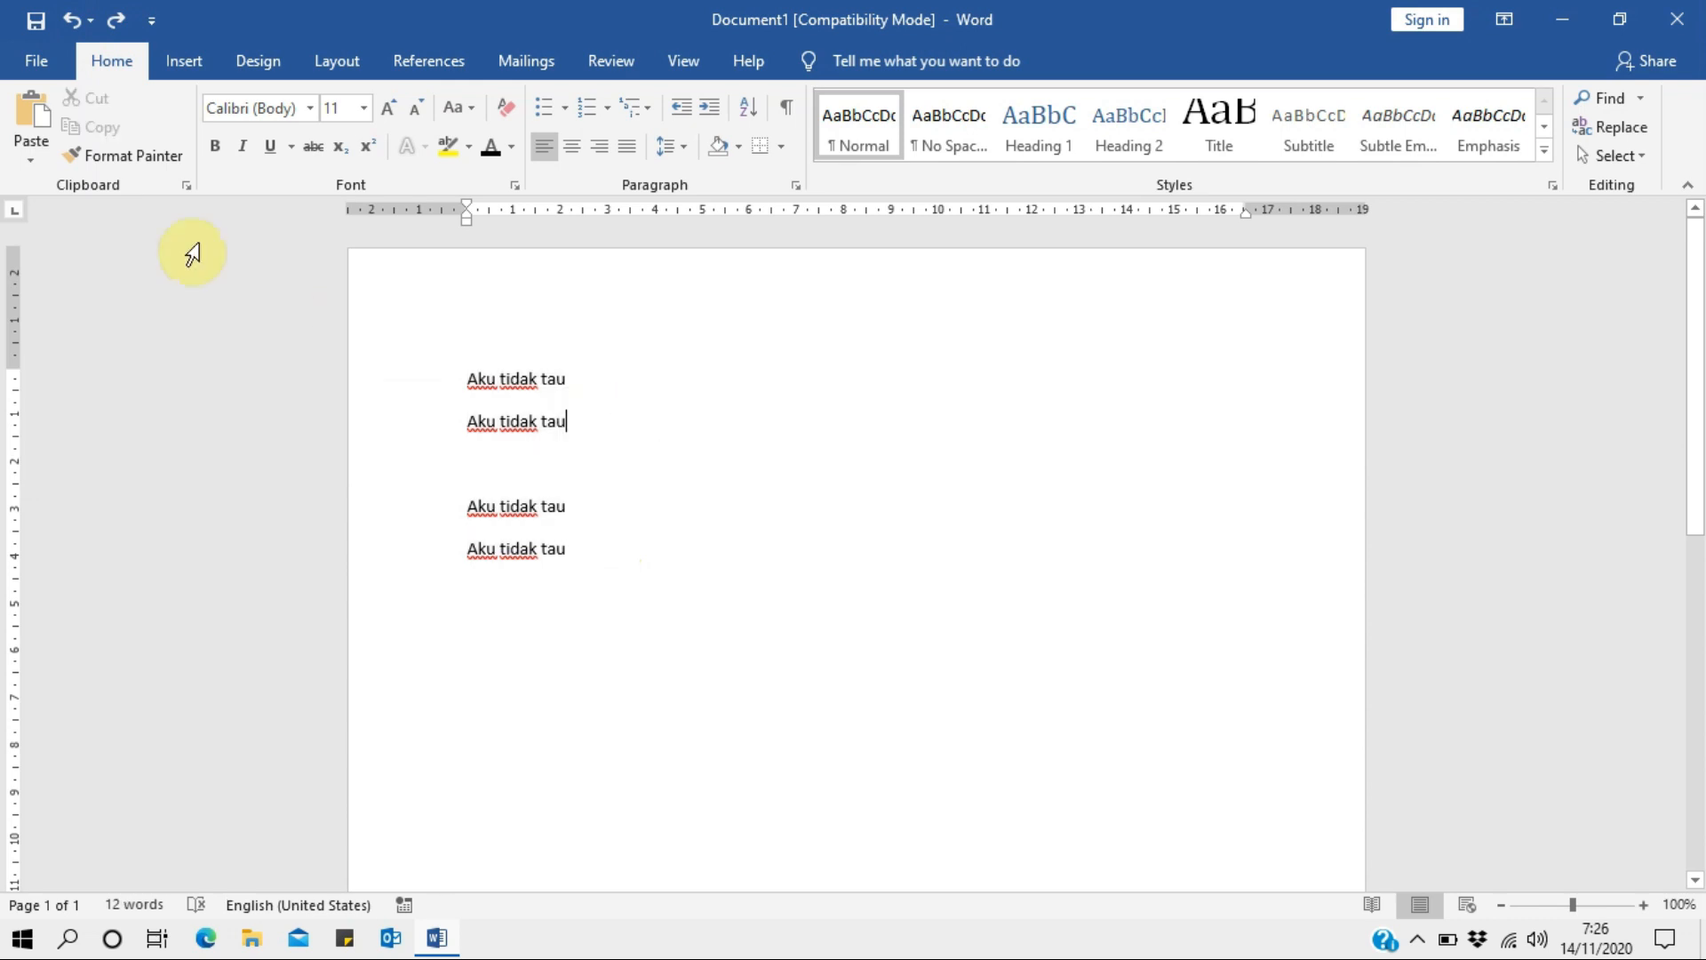
drag(578, 421, 448, 379)
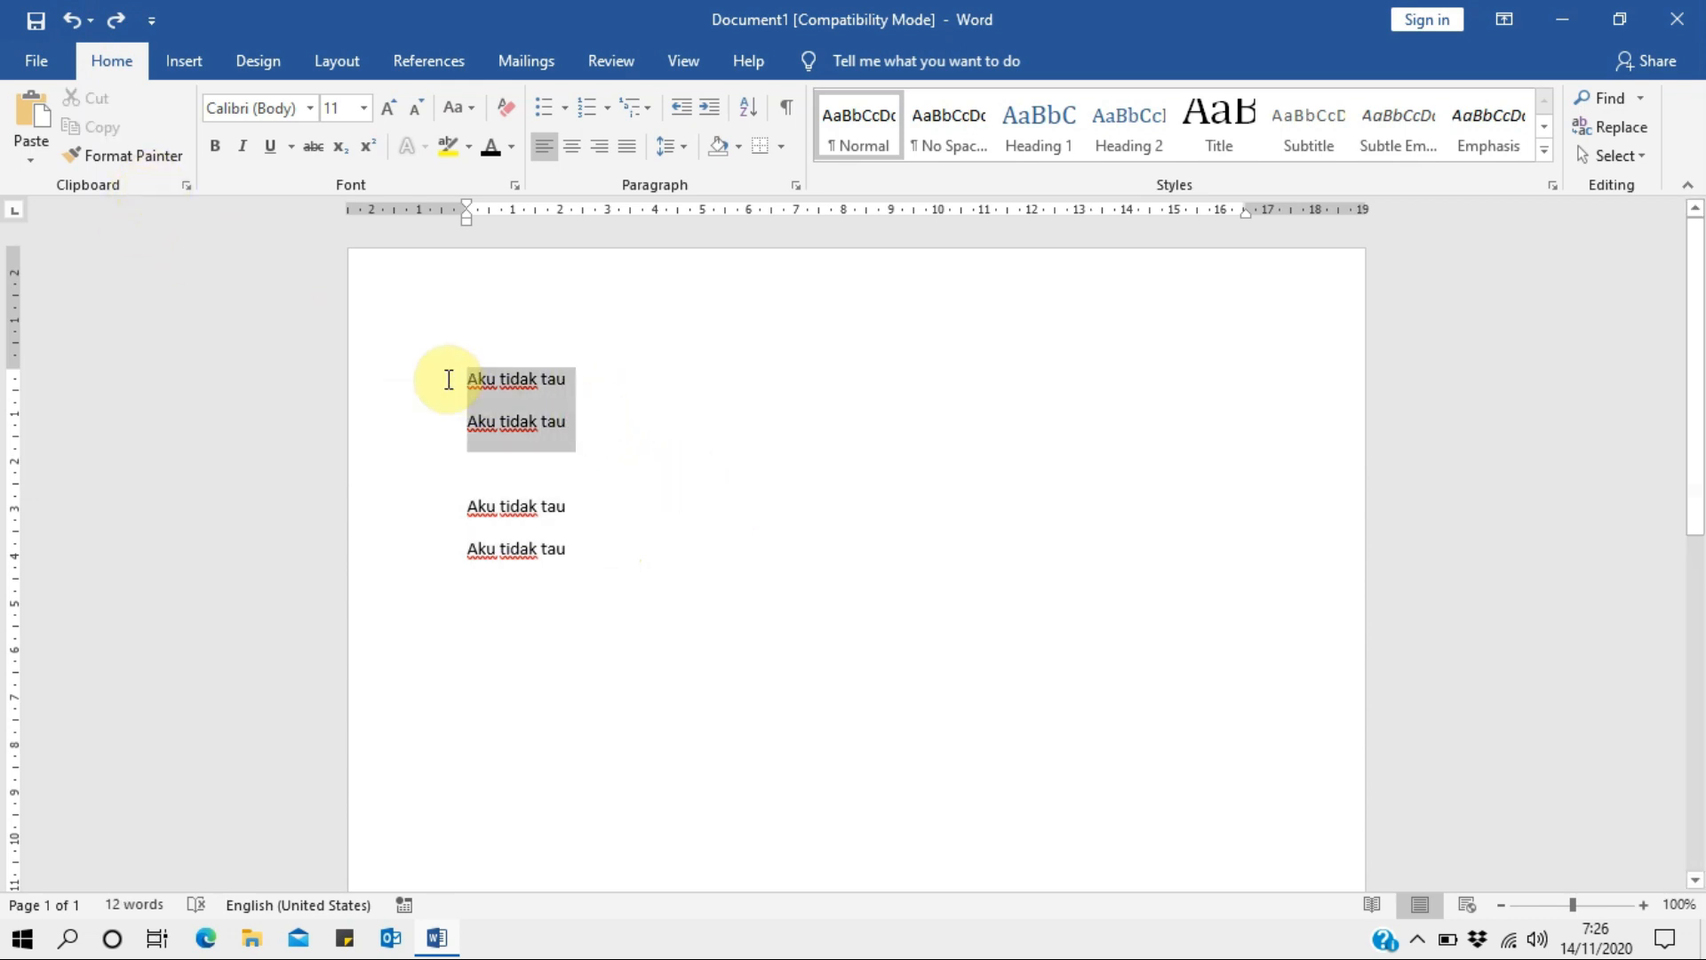
click(218, 148)
click(268, 151)
click(242, 146)
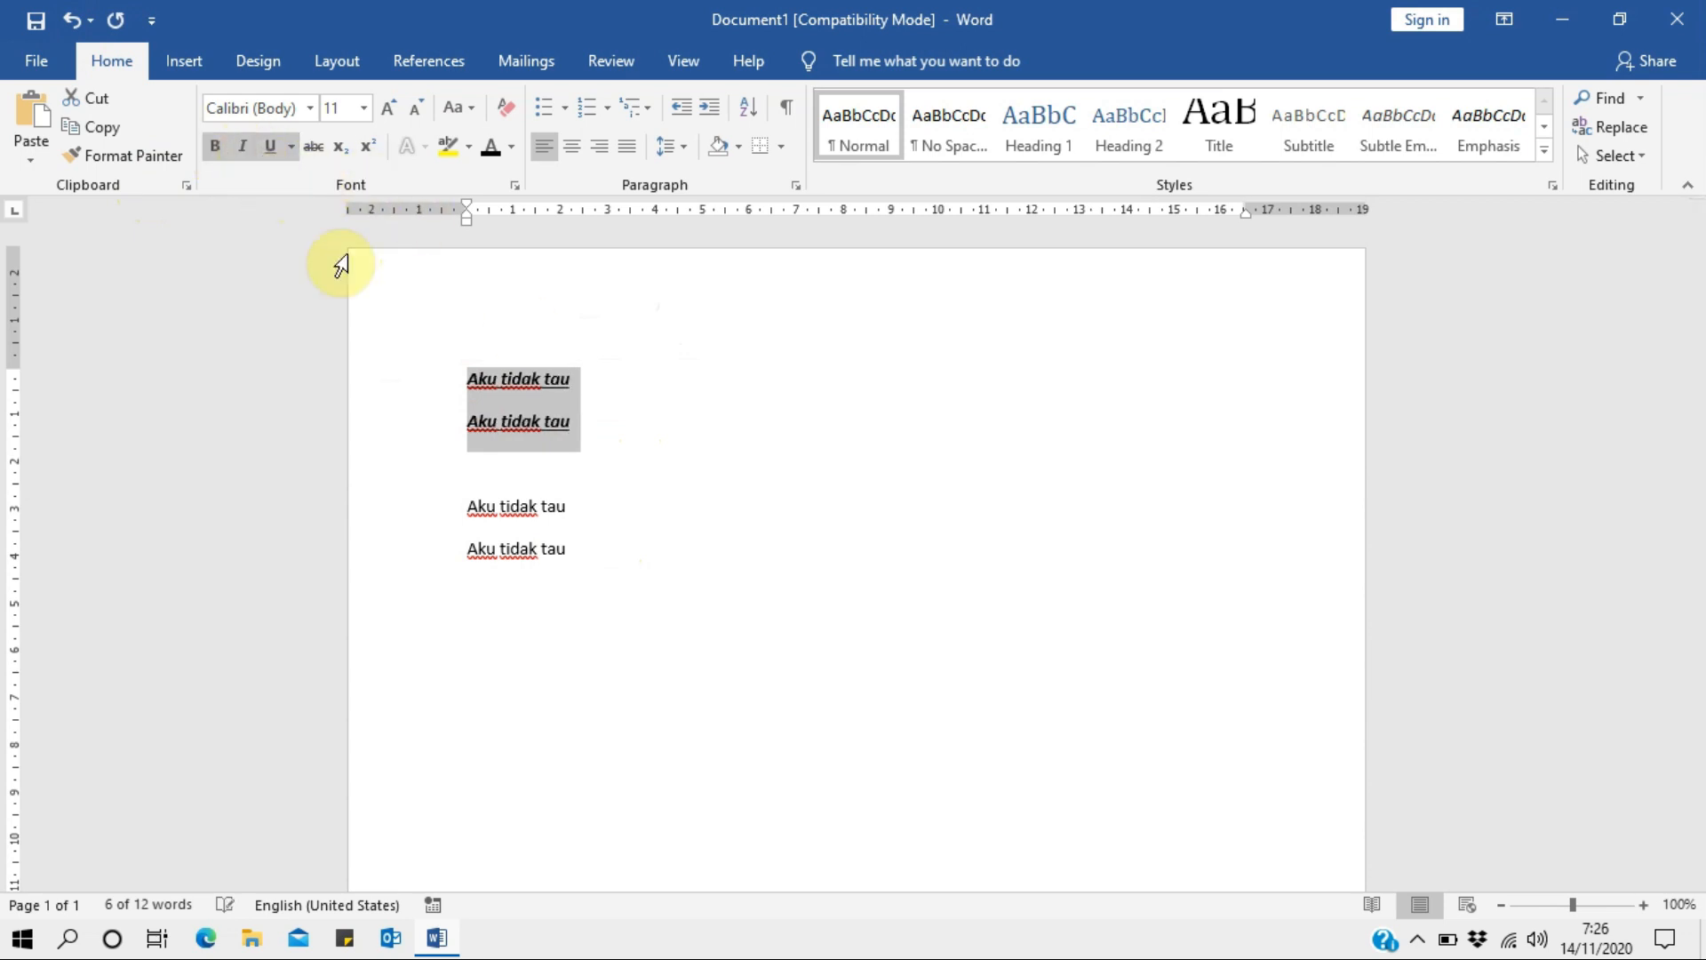
Copy the first line's formatting onto the lower two "Aku tidak tau" lines with Format Painter.
click(608, 456)
drag(579, 558, 467, 513)
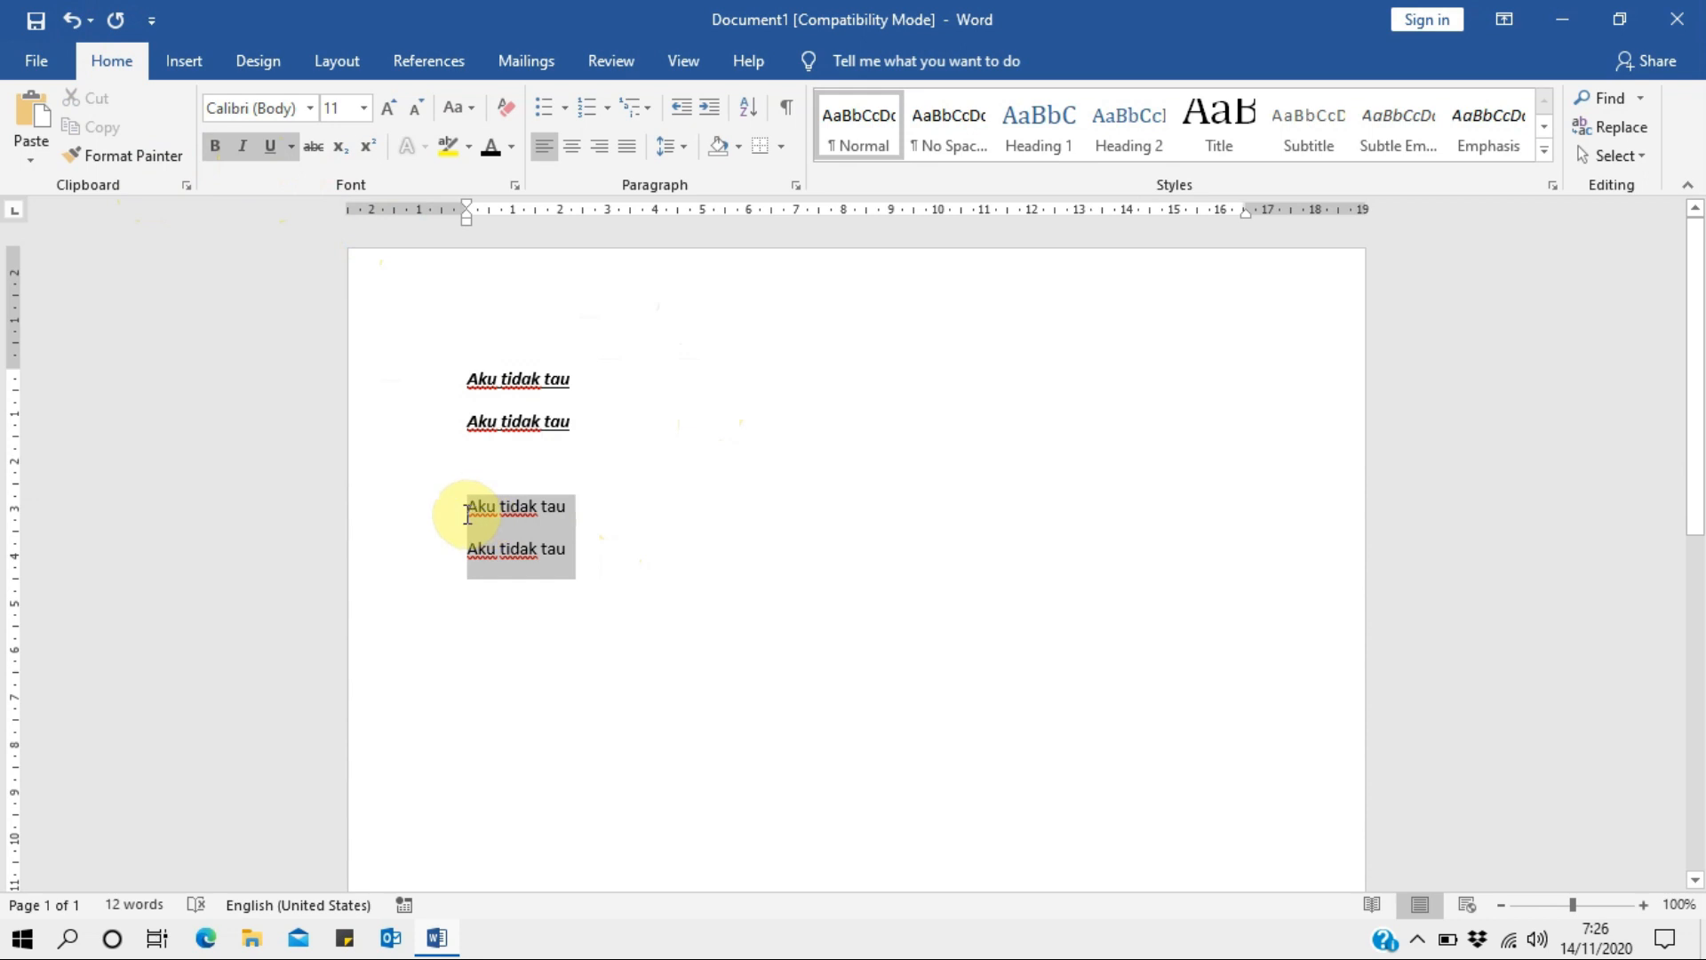
drag(602, 363, 462, 379)
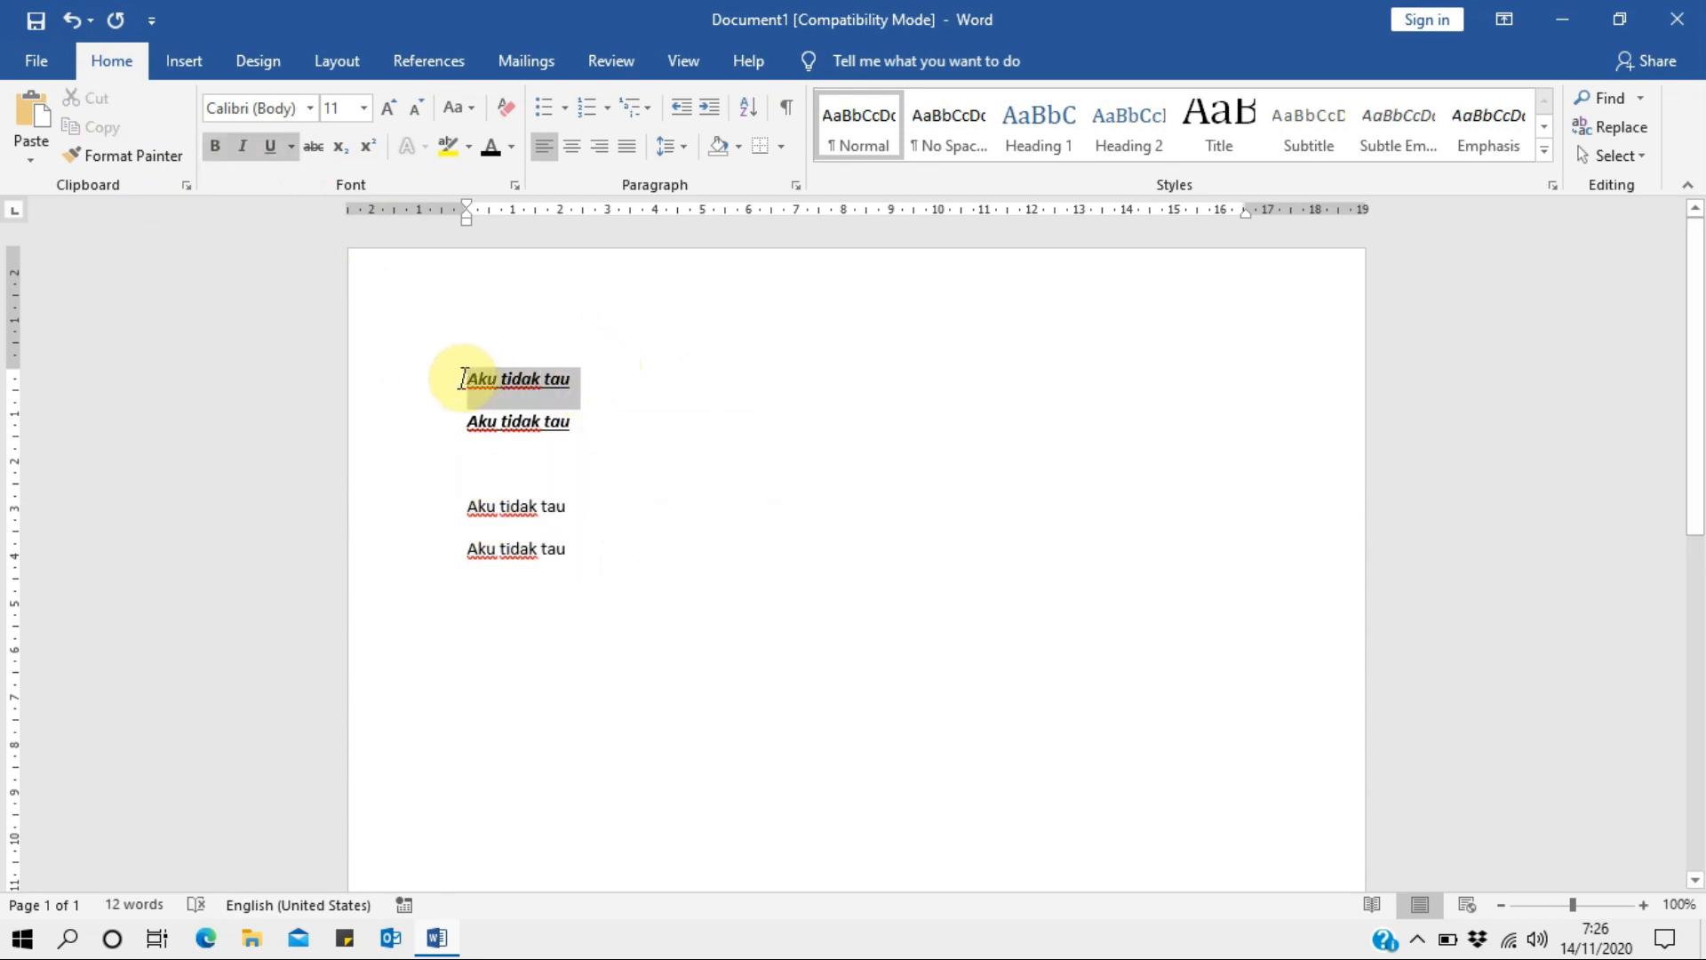
click(135, 158)
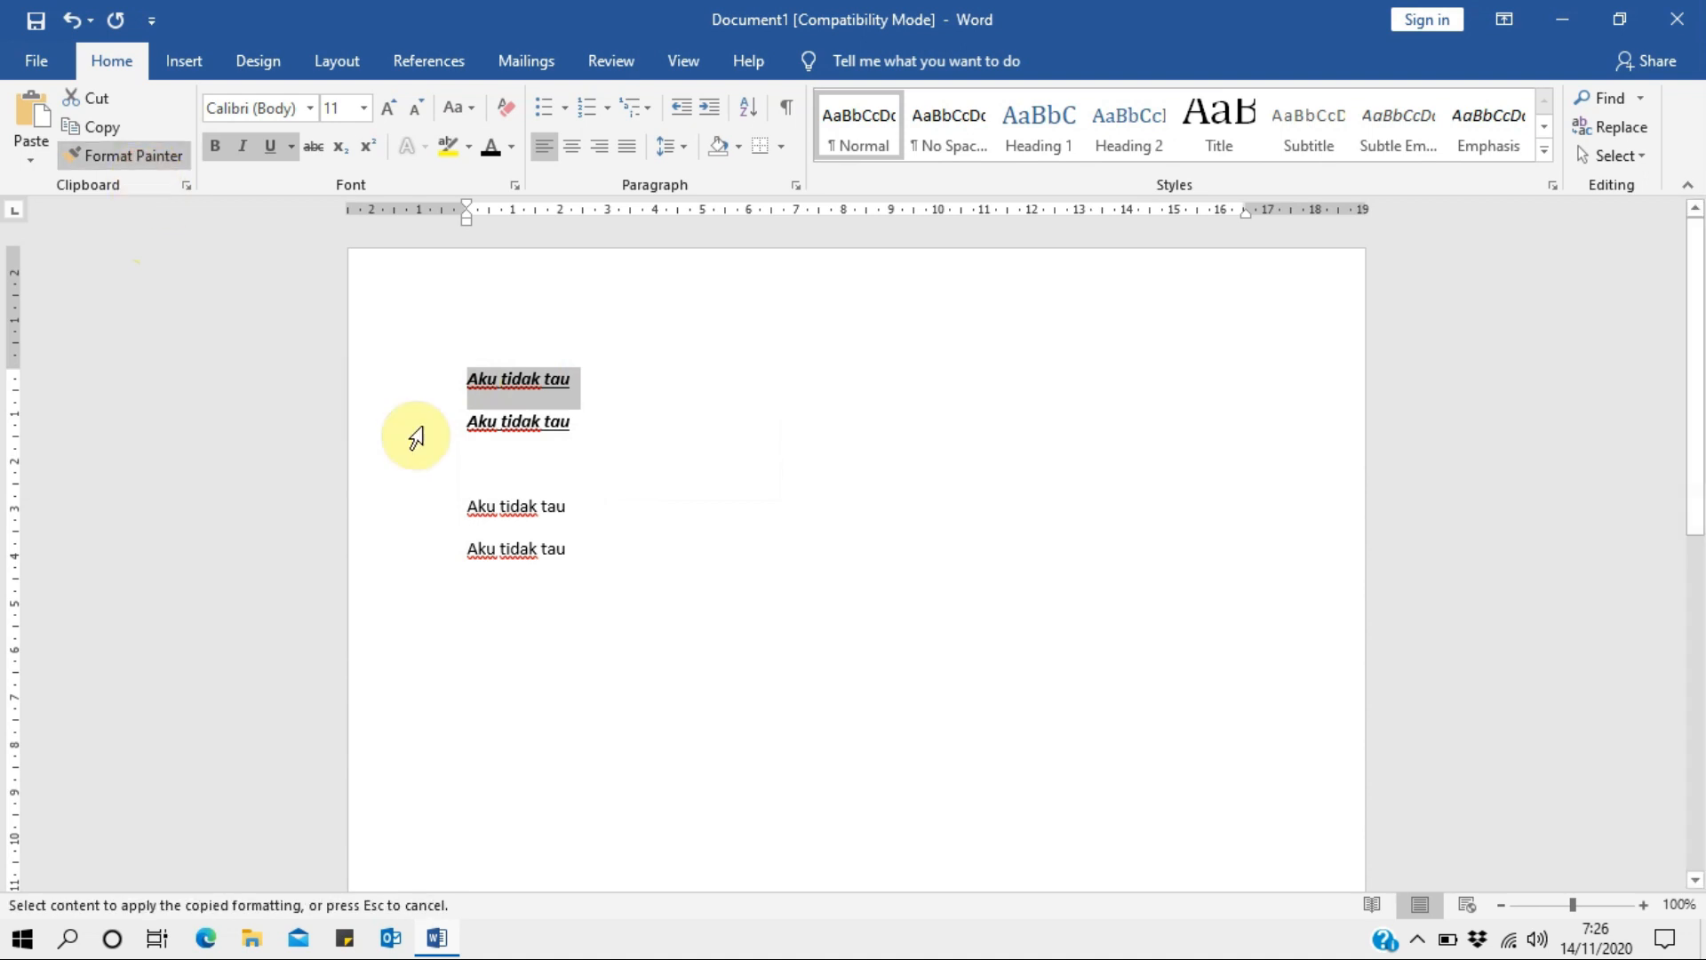
drag(567, 551, 467, 515)
click(593, 385)
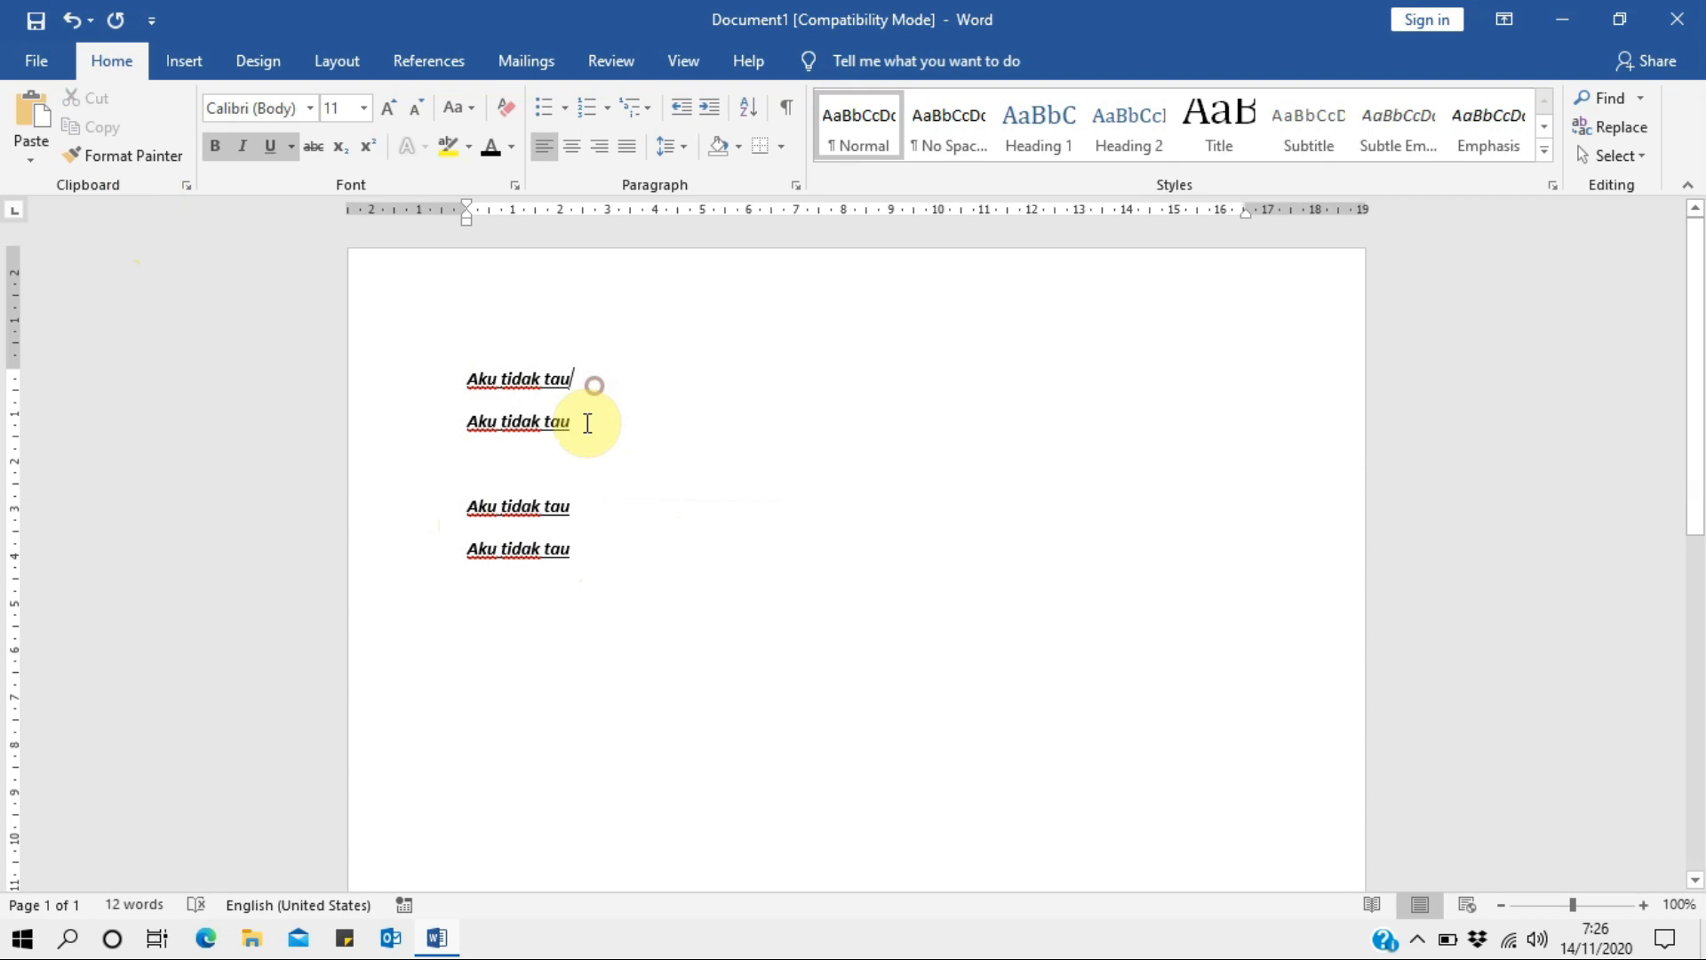
Delete all the "Aku tidak tau" lines from the page.
drag(587, 423, 451, 372)
click(109, 162)
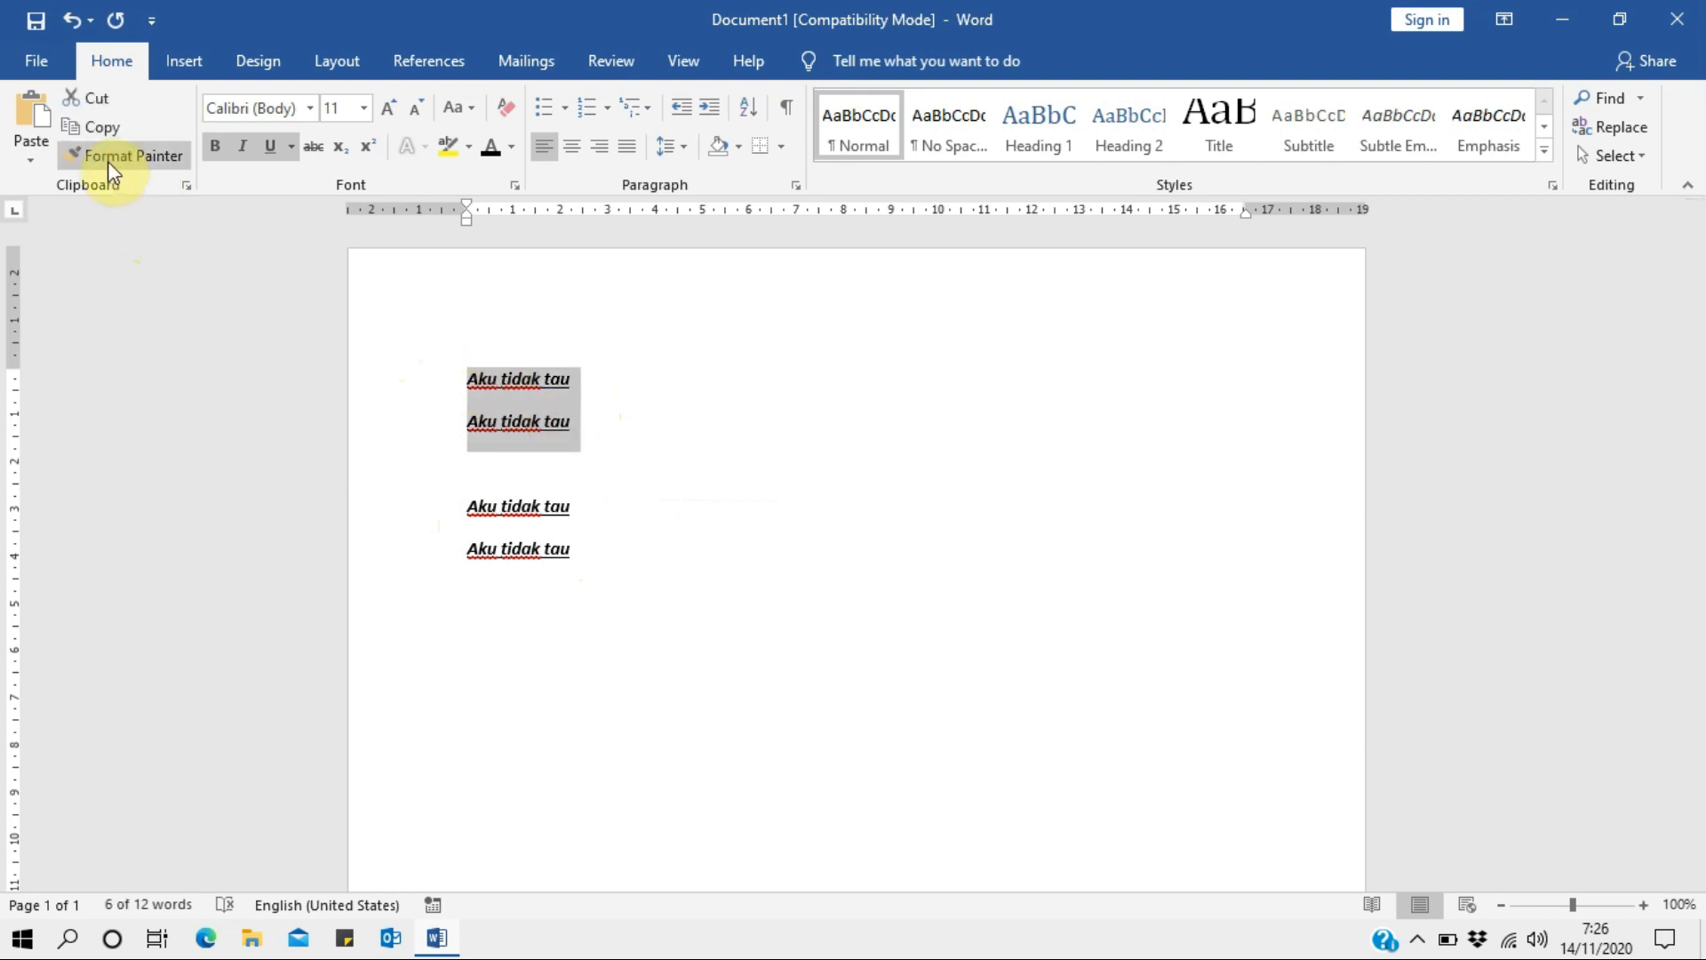
click(700, 469)
drag(603, 563, 441, 392)
key(Delete)
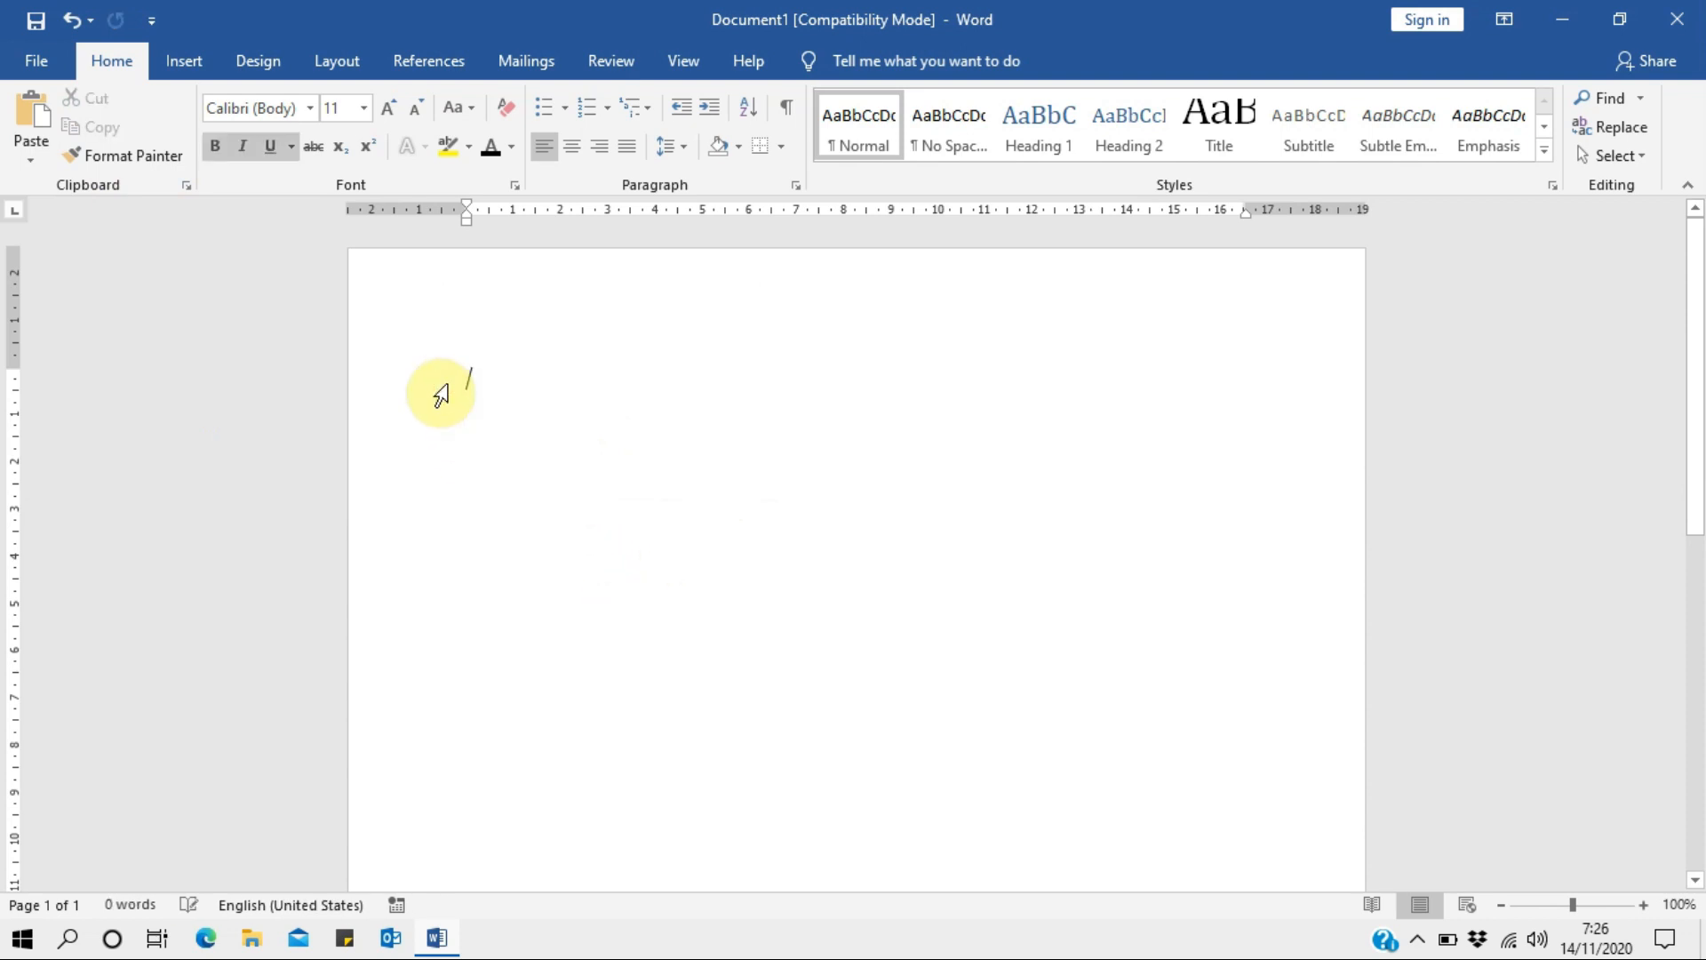
Turn off bold, italic and underline, and write "Aku suka kamu" on the empty page.
key(ctrl+z)
key(ctrl+i)
key(ctrl+u)
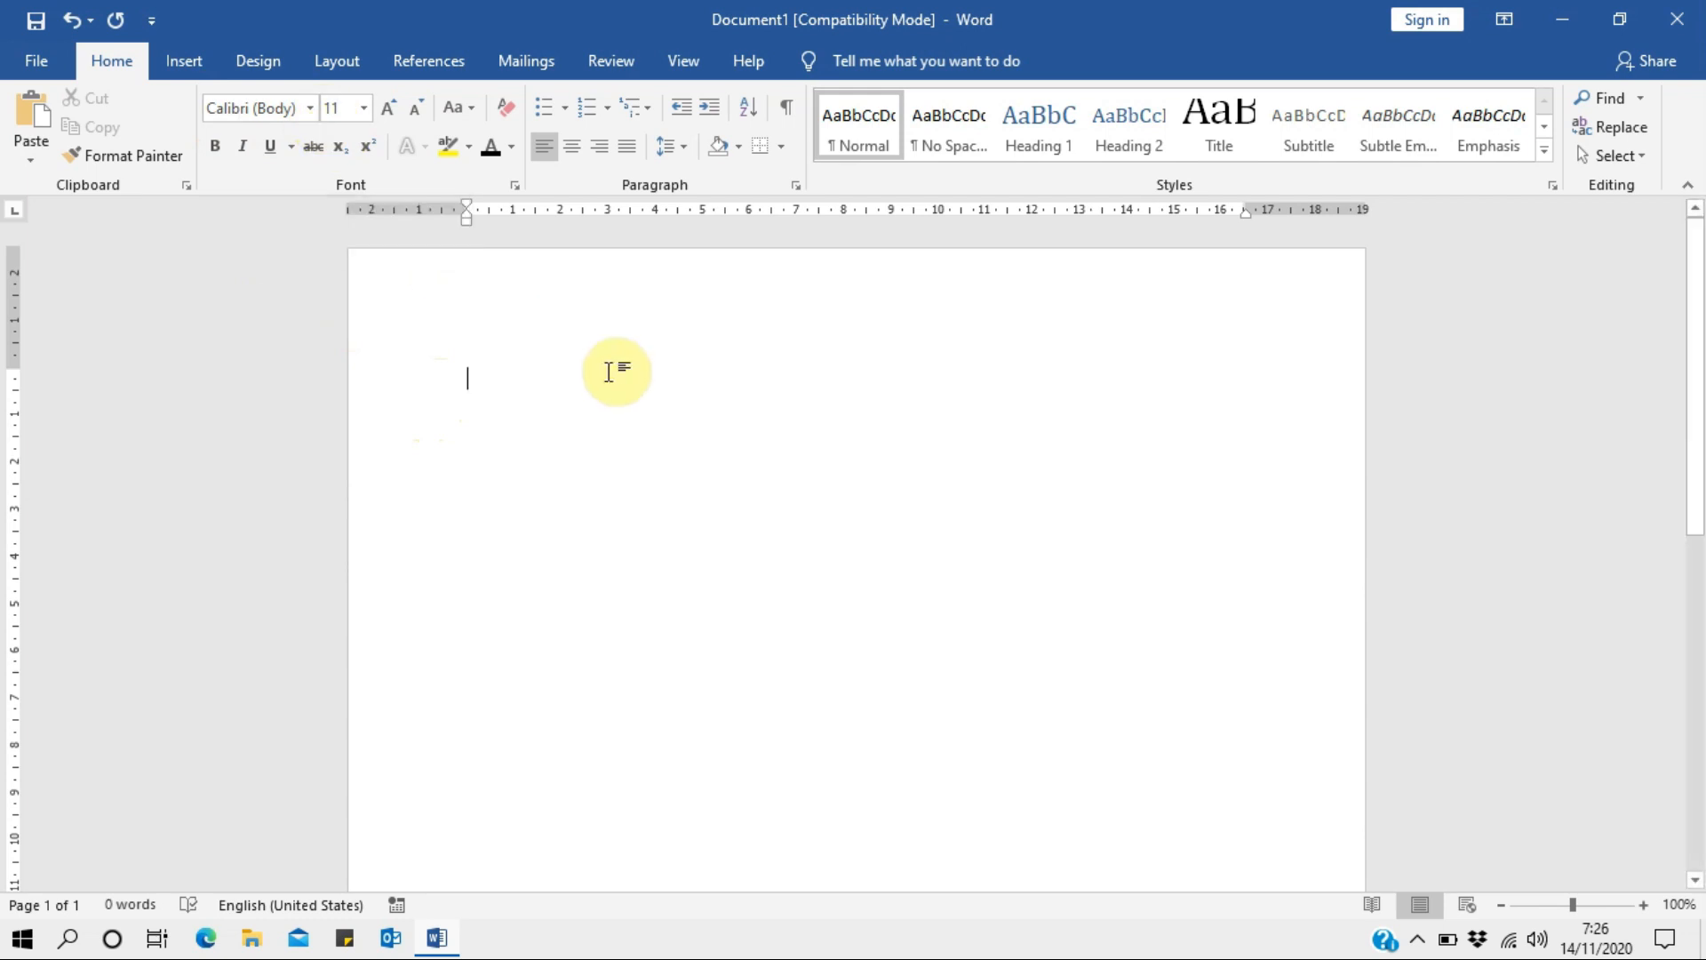
text(A)
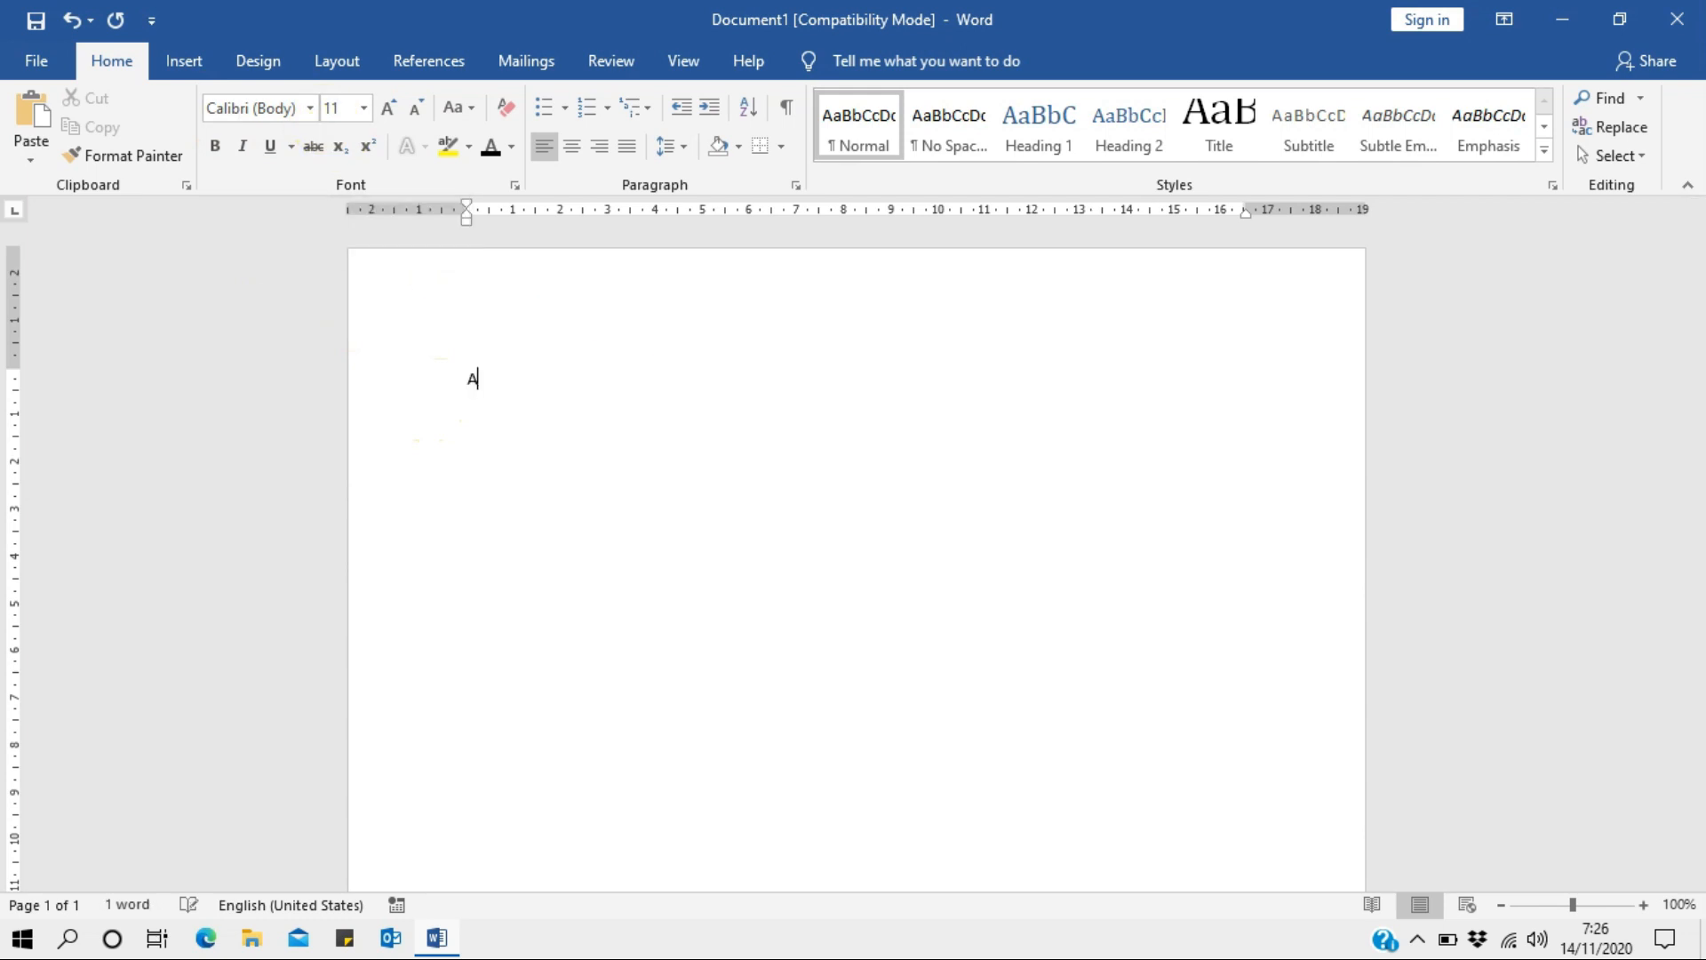
text(ku suka kamu)
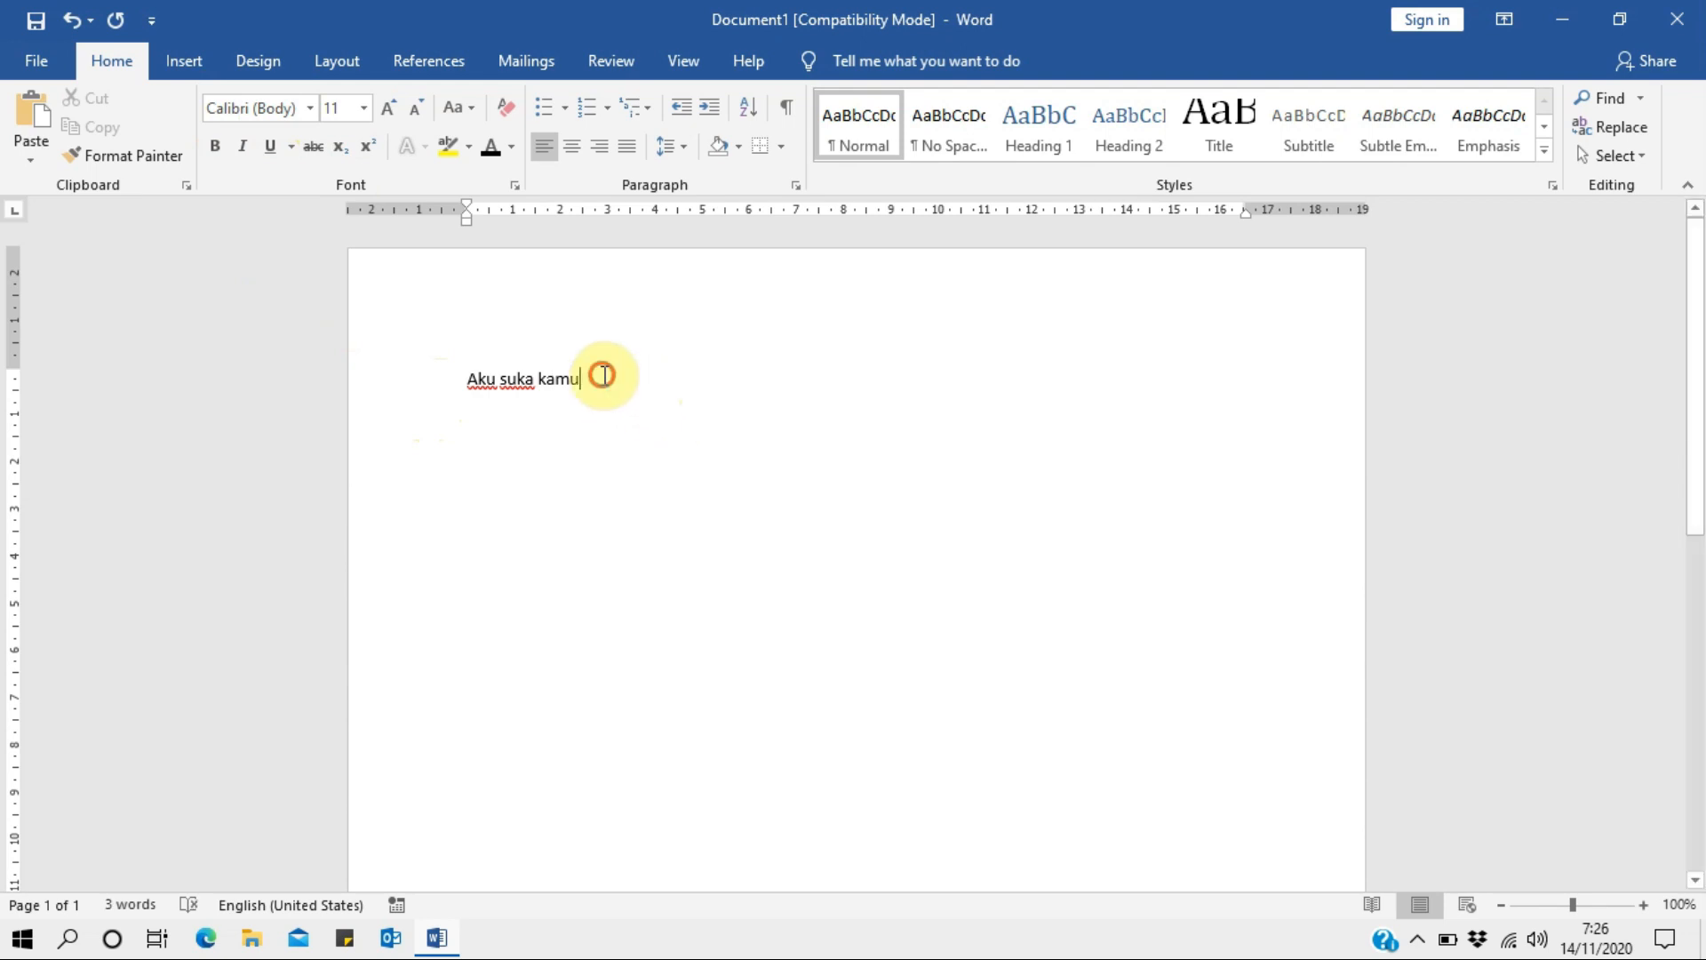
Try the Times New Roman and Arial fonts on the "Aku suka kamu" line.
drag(601, 373, 456, 367)
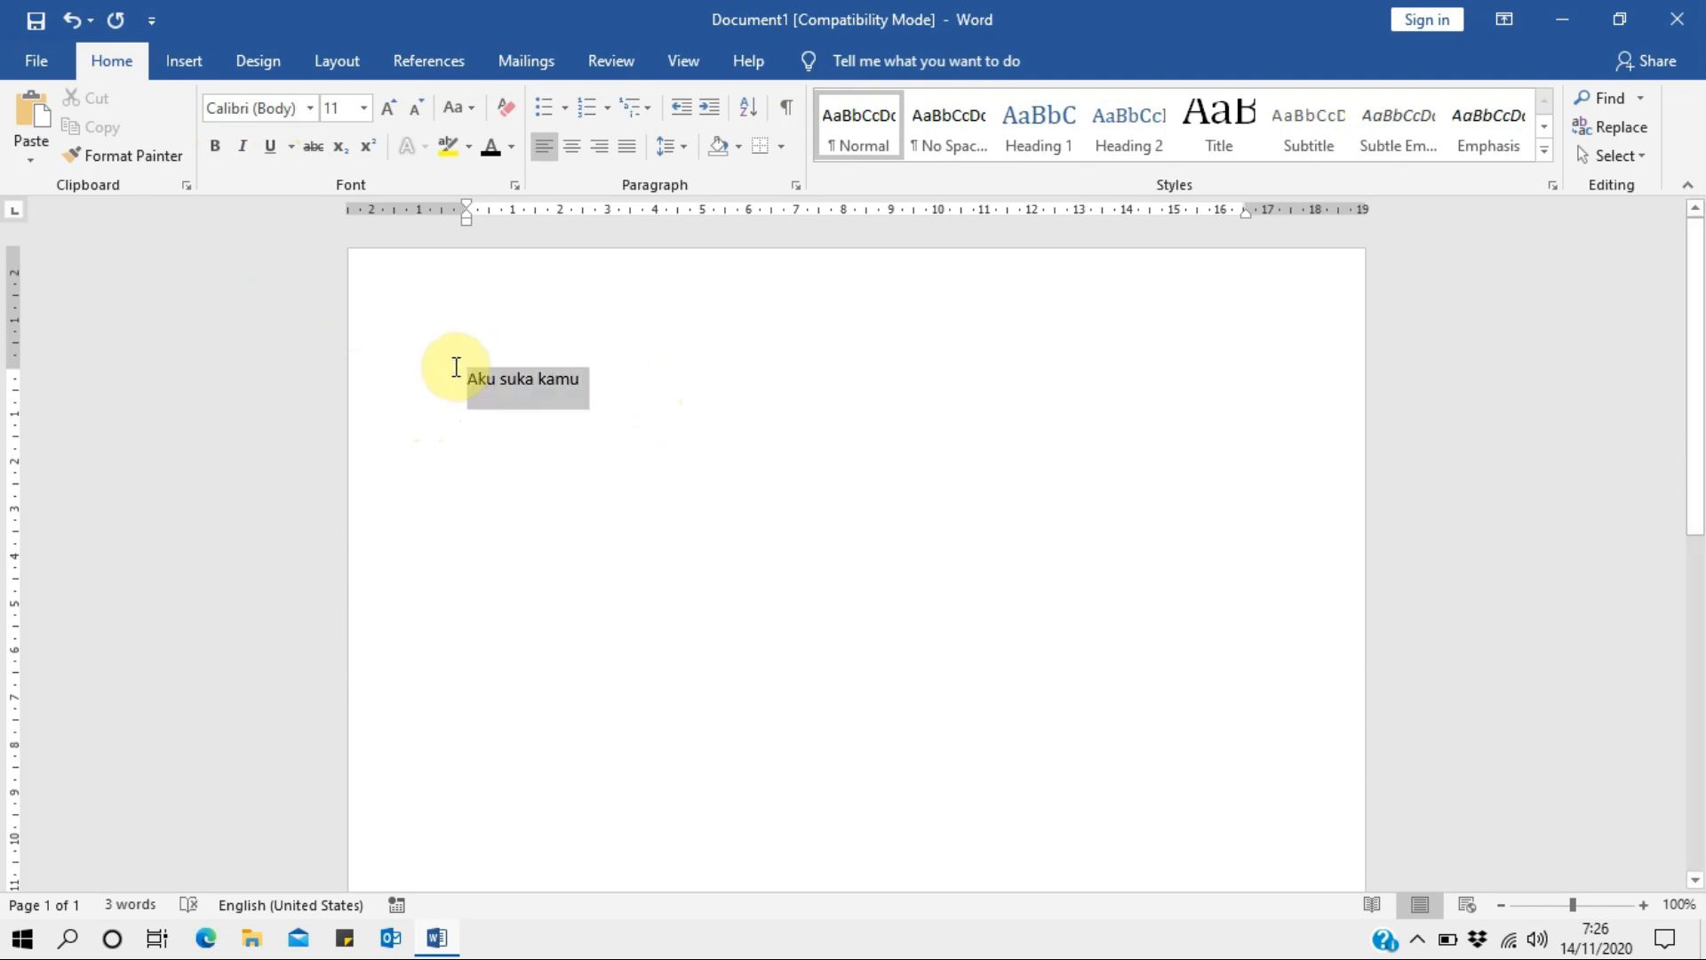
click(311, 108)
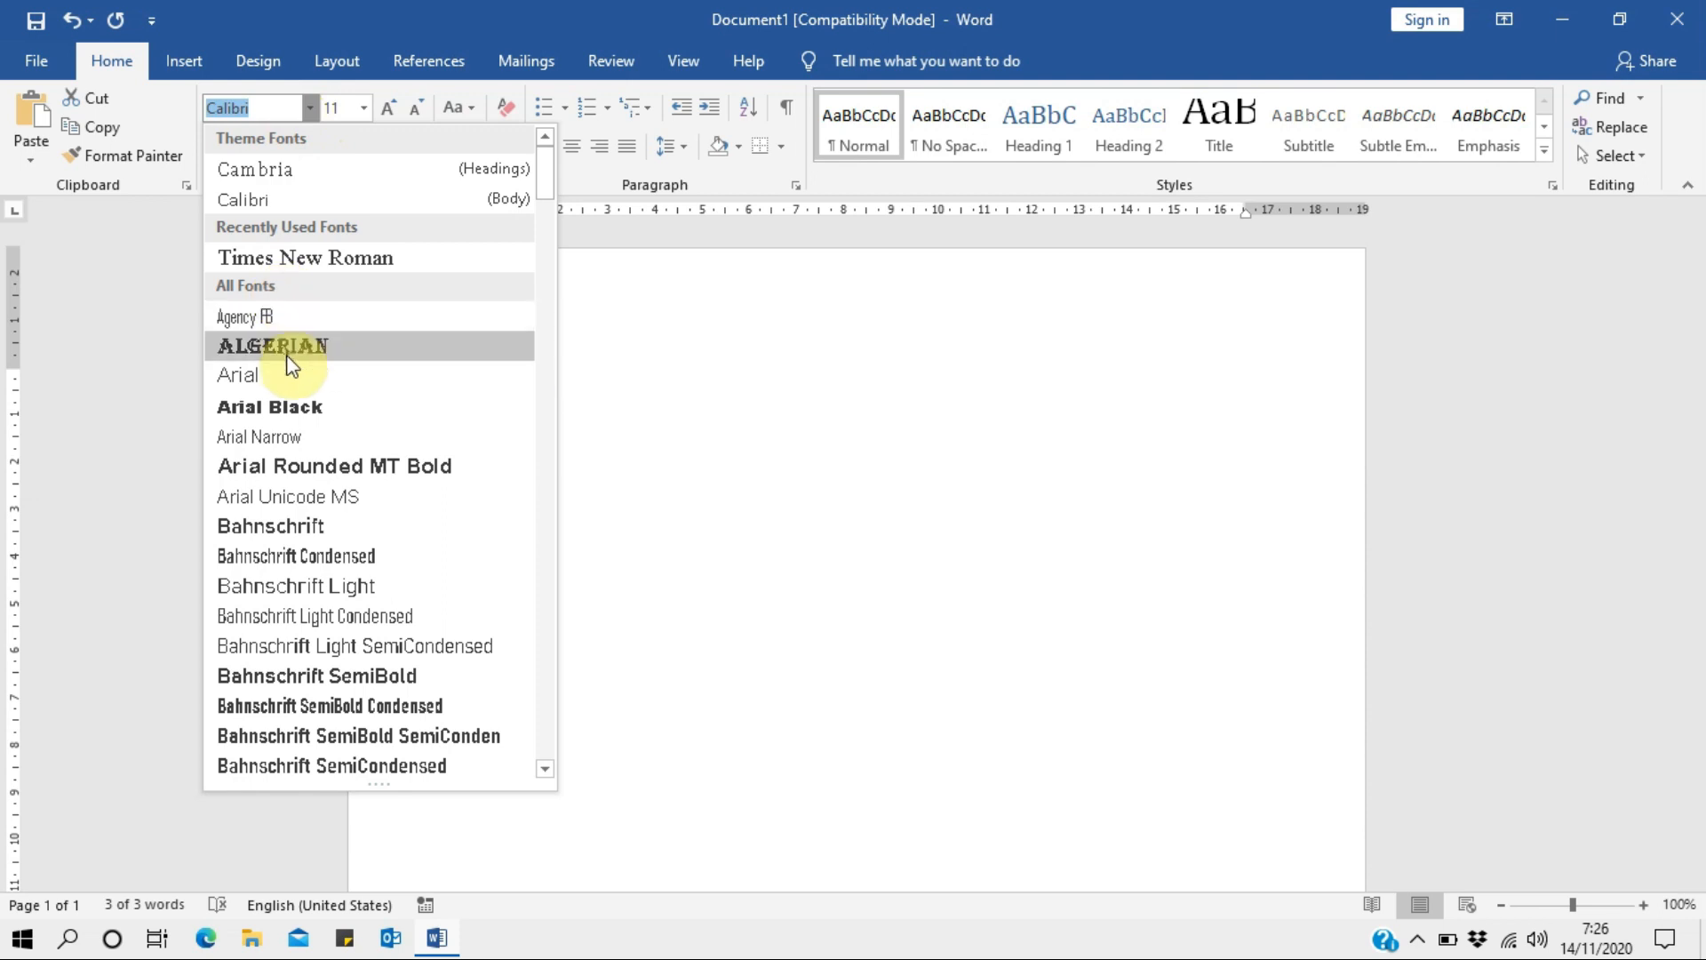
key(ctrl+a)
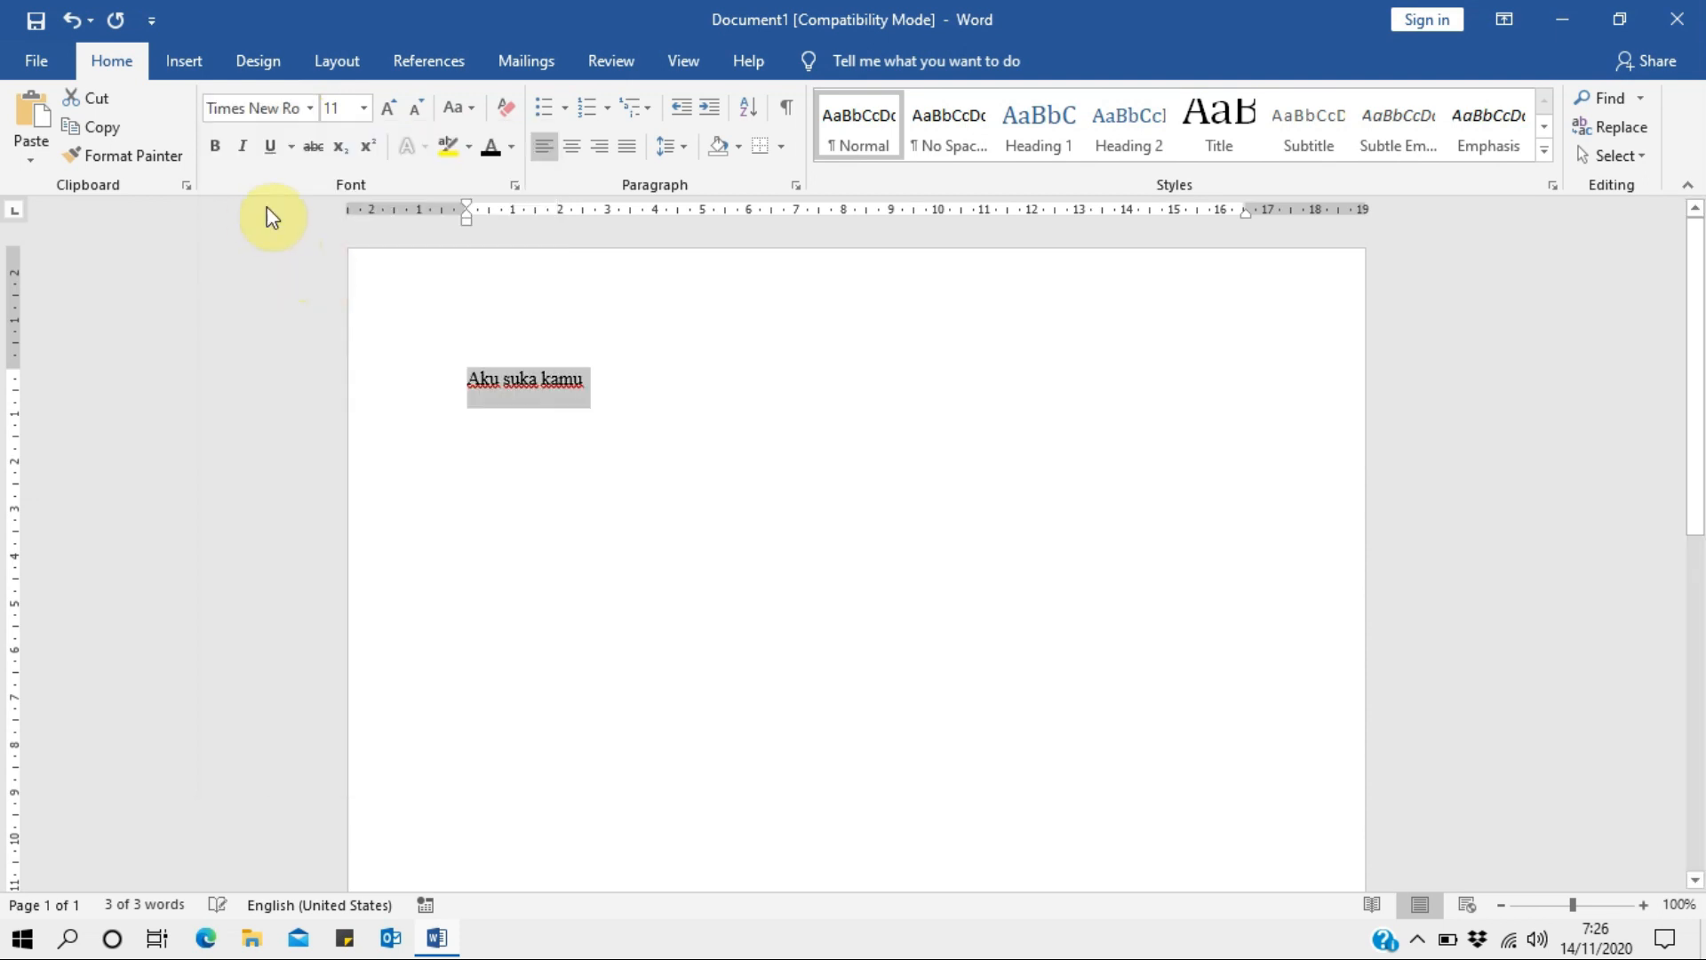
click(310, 107)
click(286, 377)
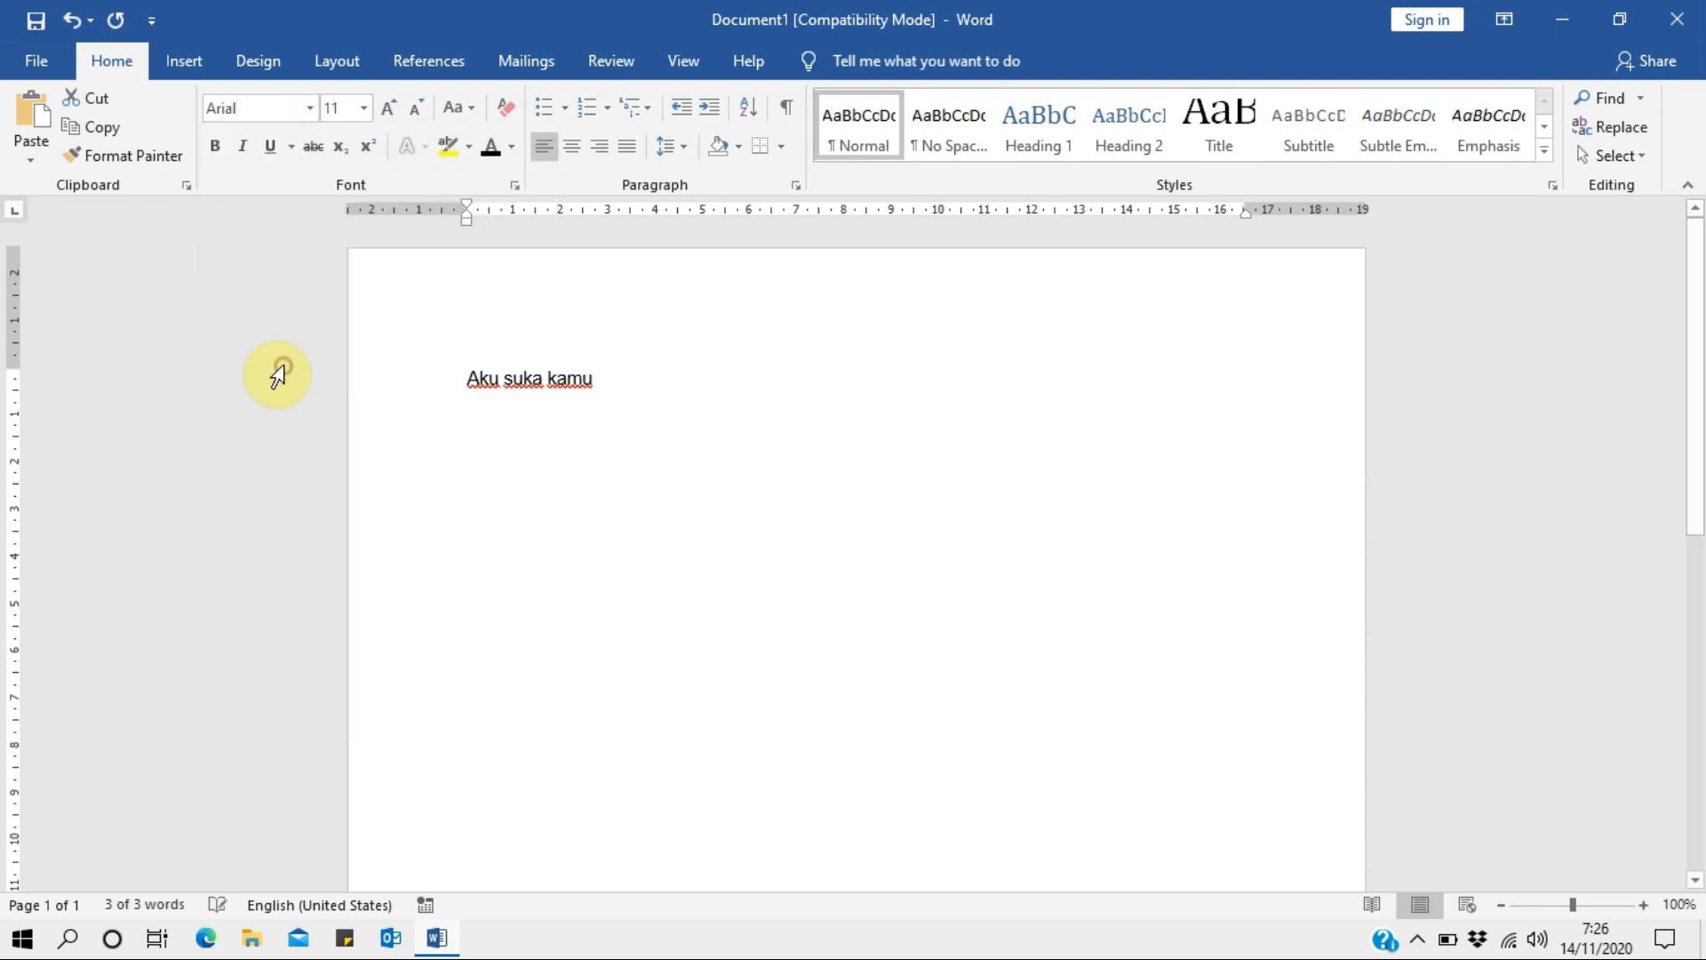
Set the "Aku suka kamu" line in Bahnschrift Condensed at font size 26.
click(310, 110)
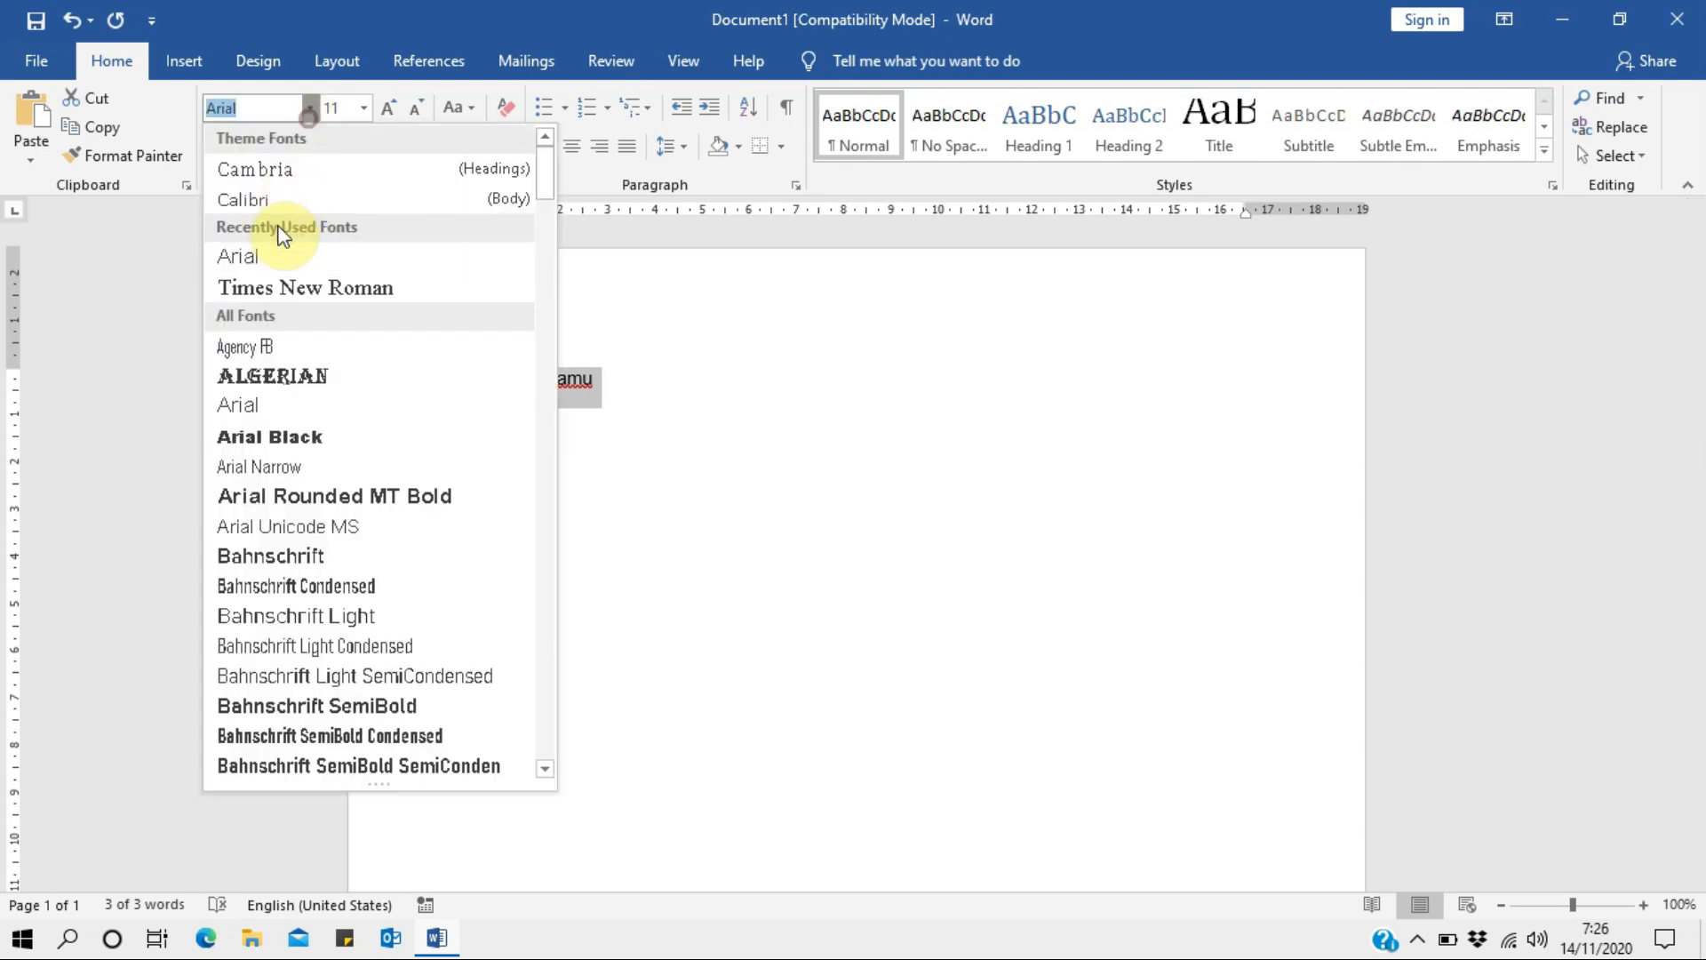
click(334, 586)
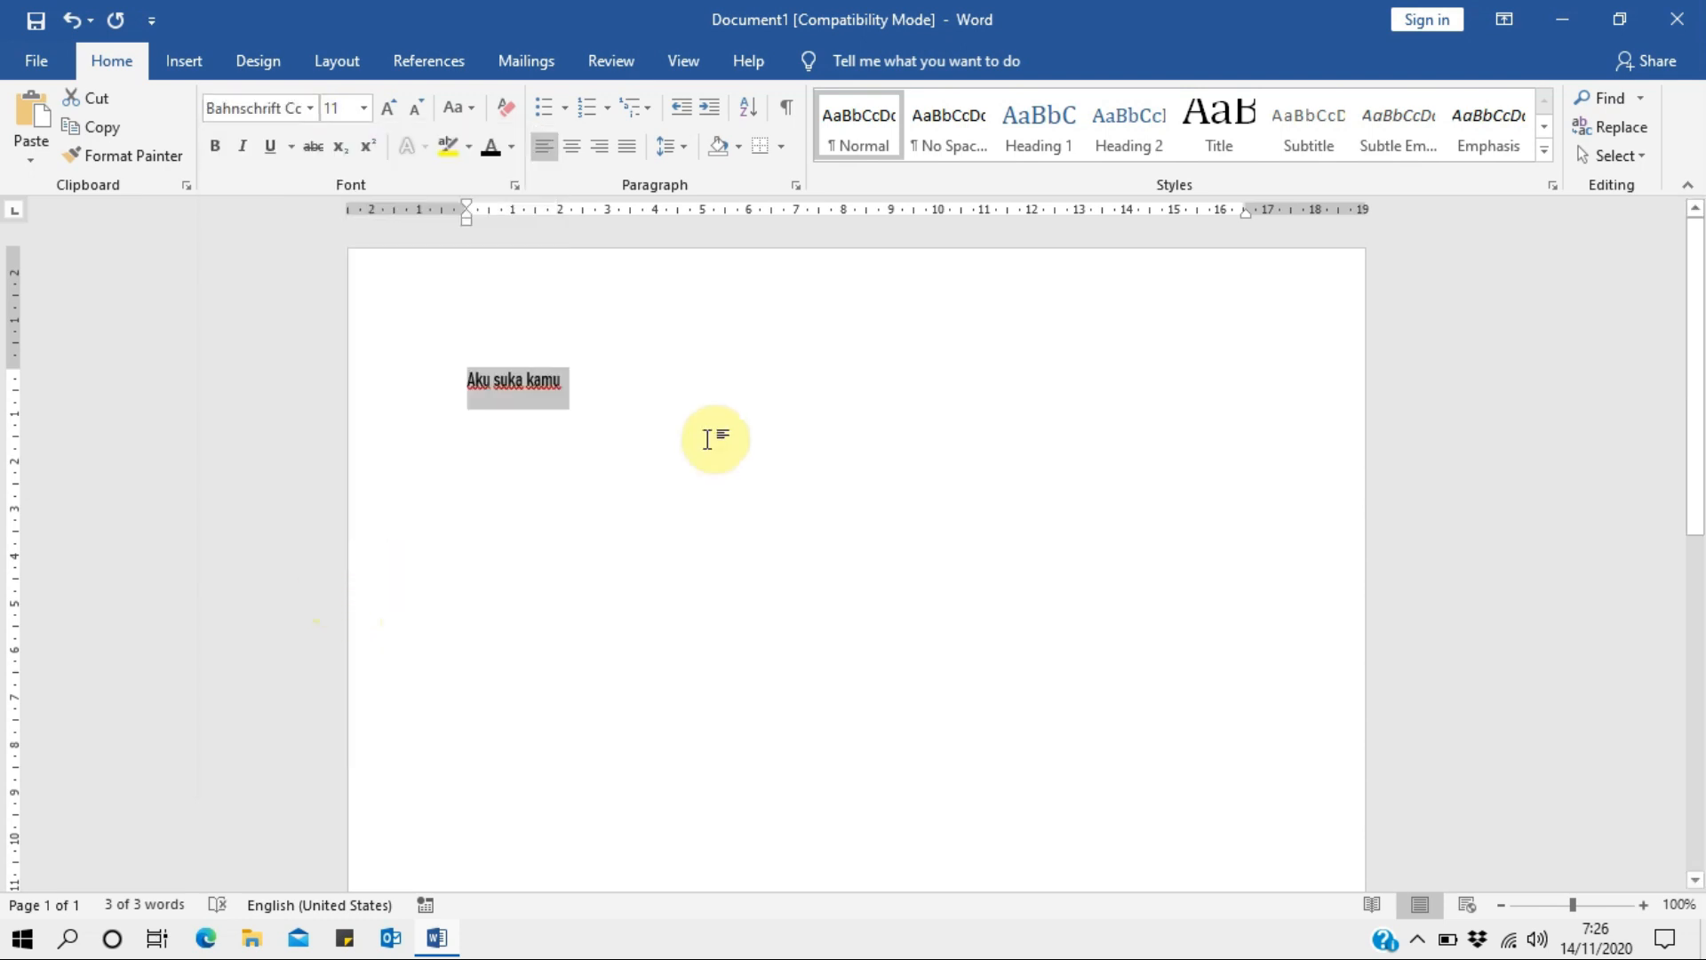
click(365, 110)
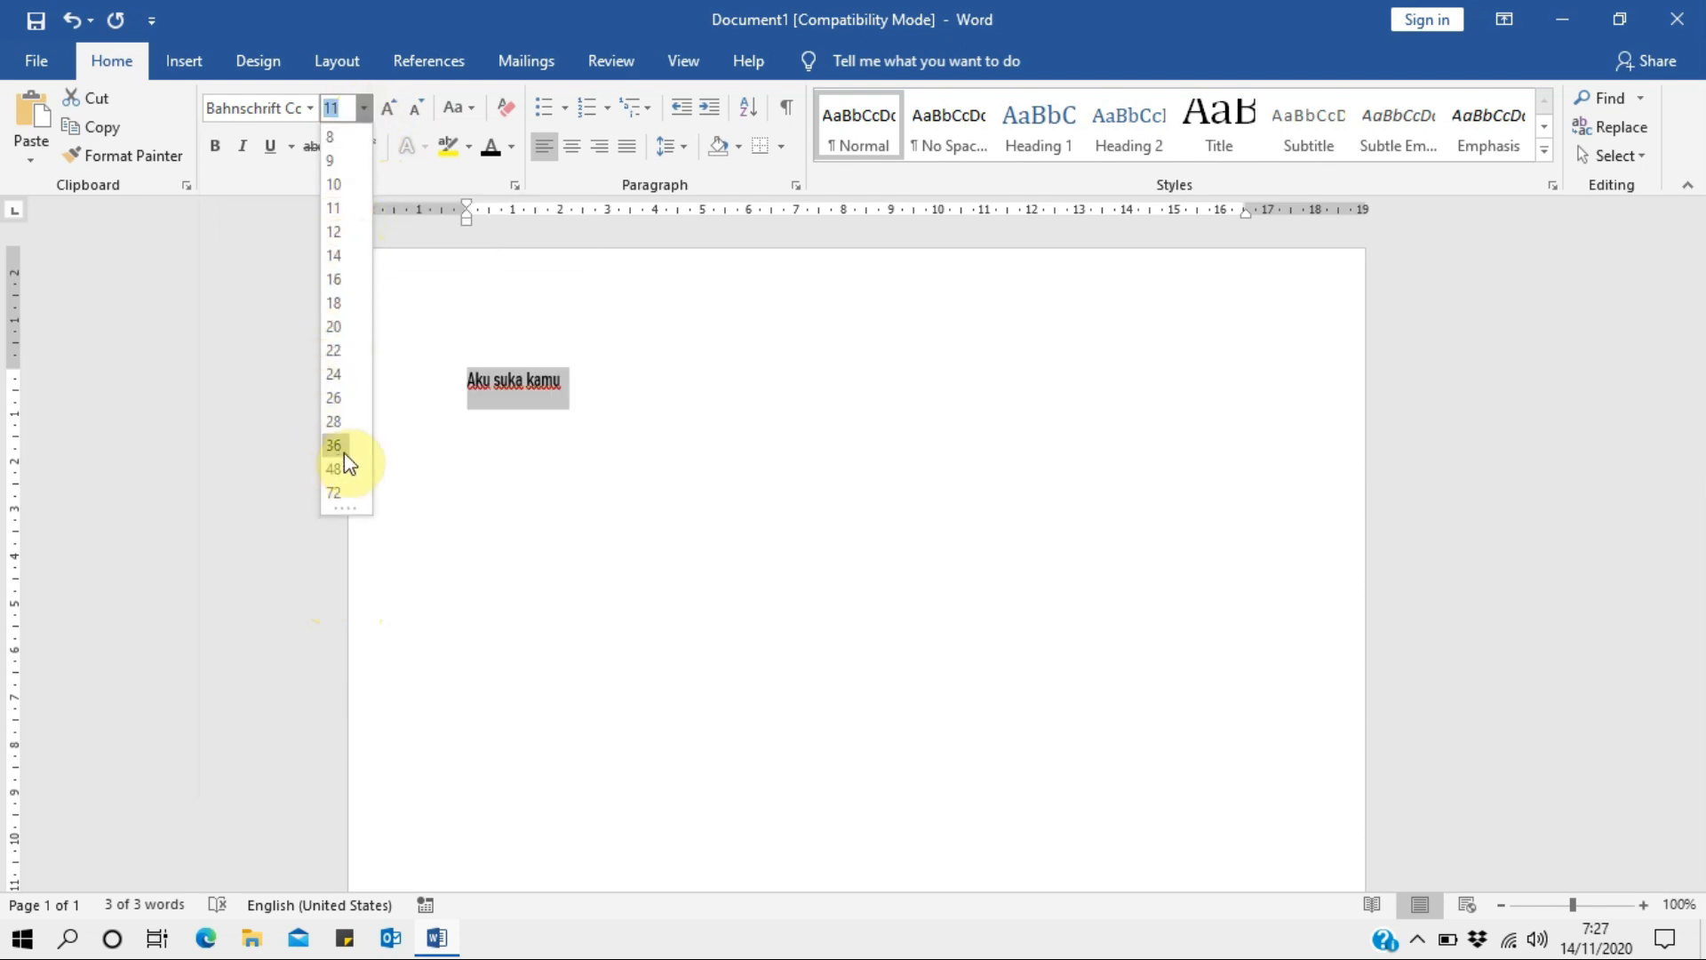
click(336, 400)
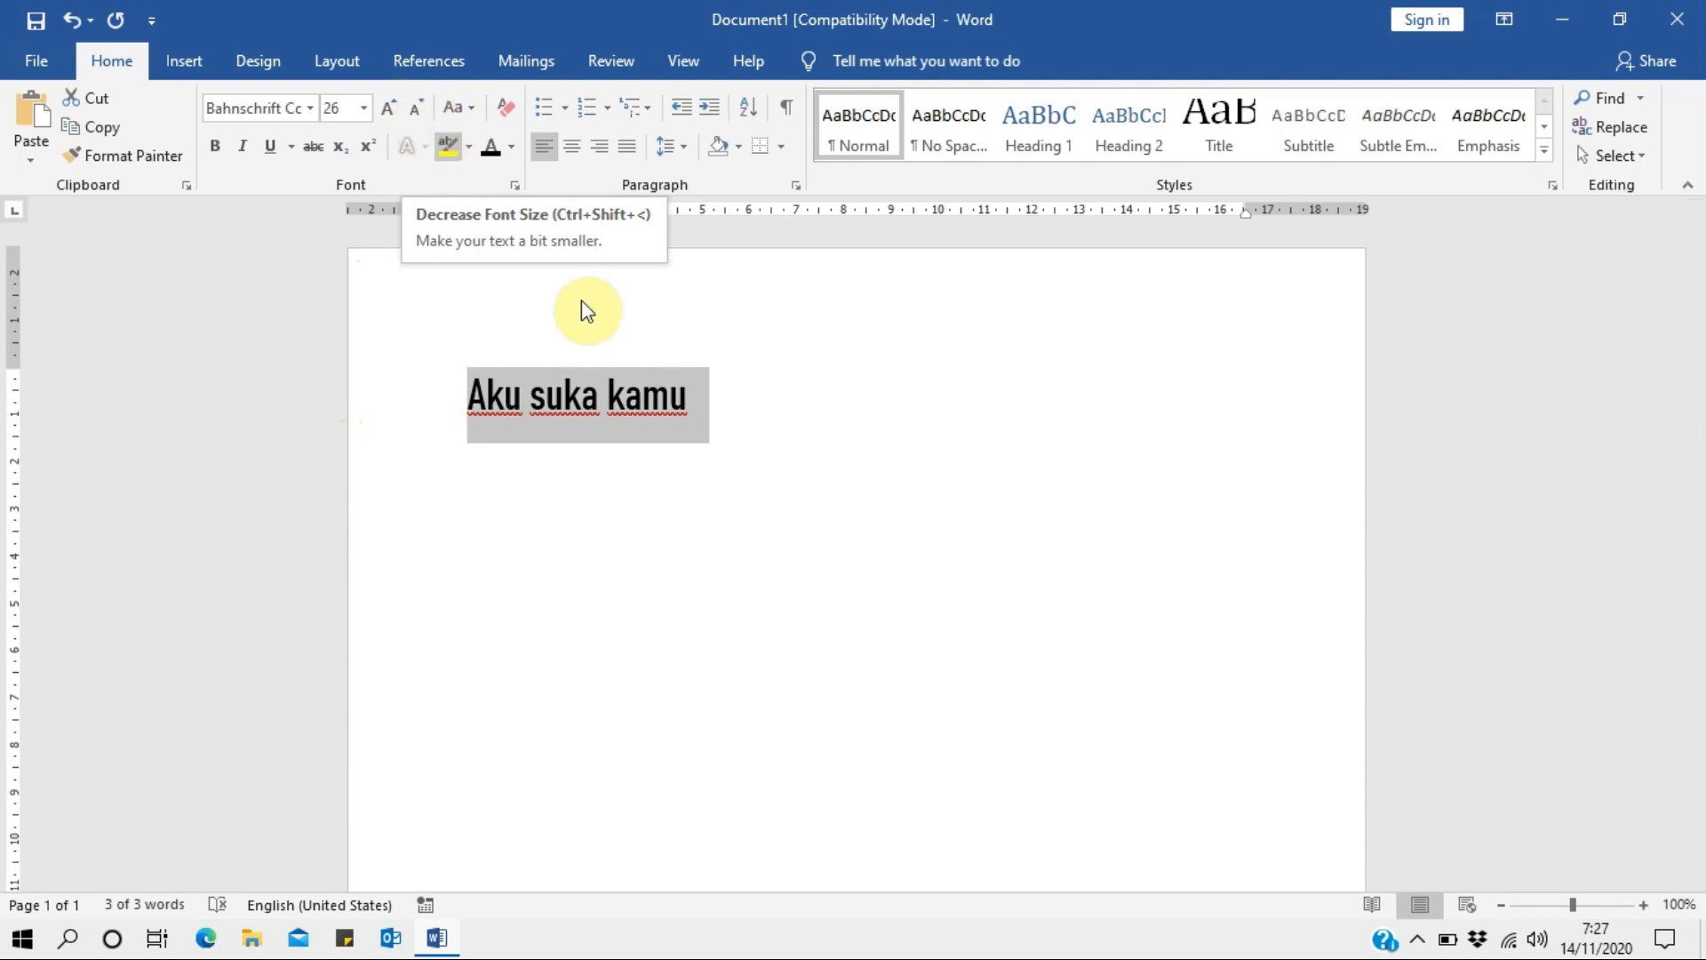
Append the digit 2 directly after "kamu" at the end of the line.
click(684, 393)
drag(675, 392, 773, 396)
click(799, 398)
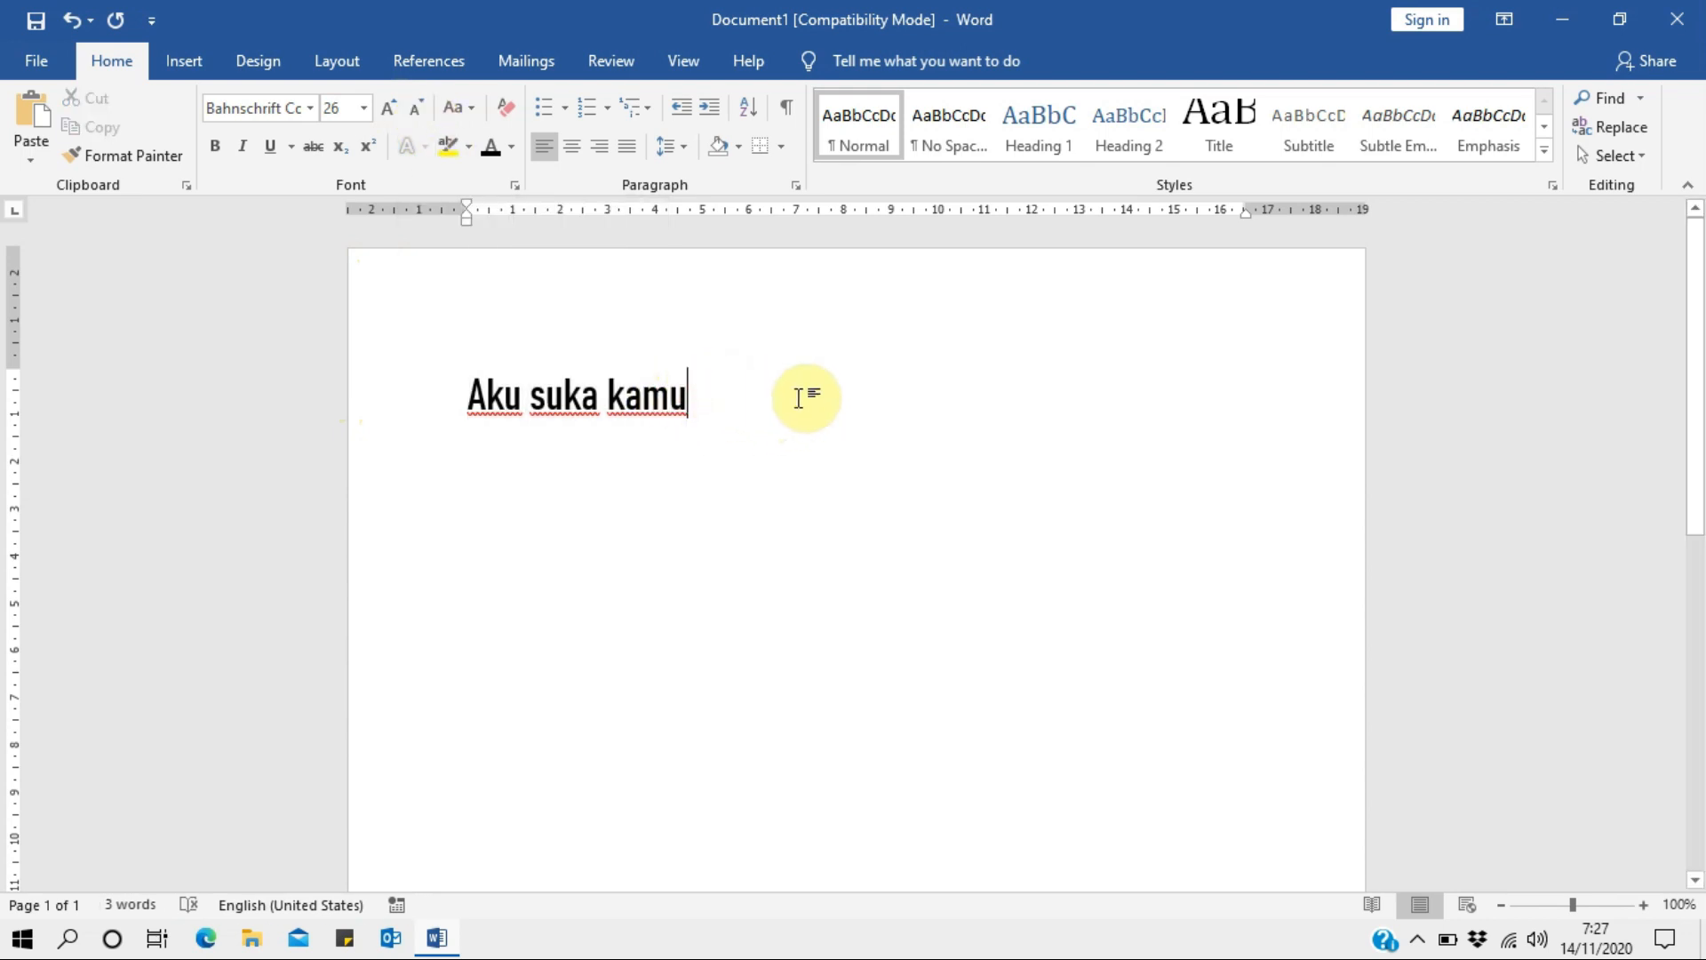
text(2)
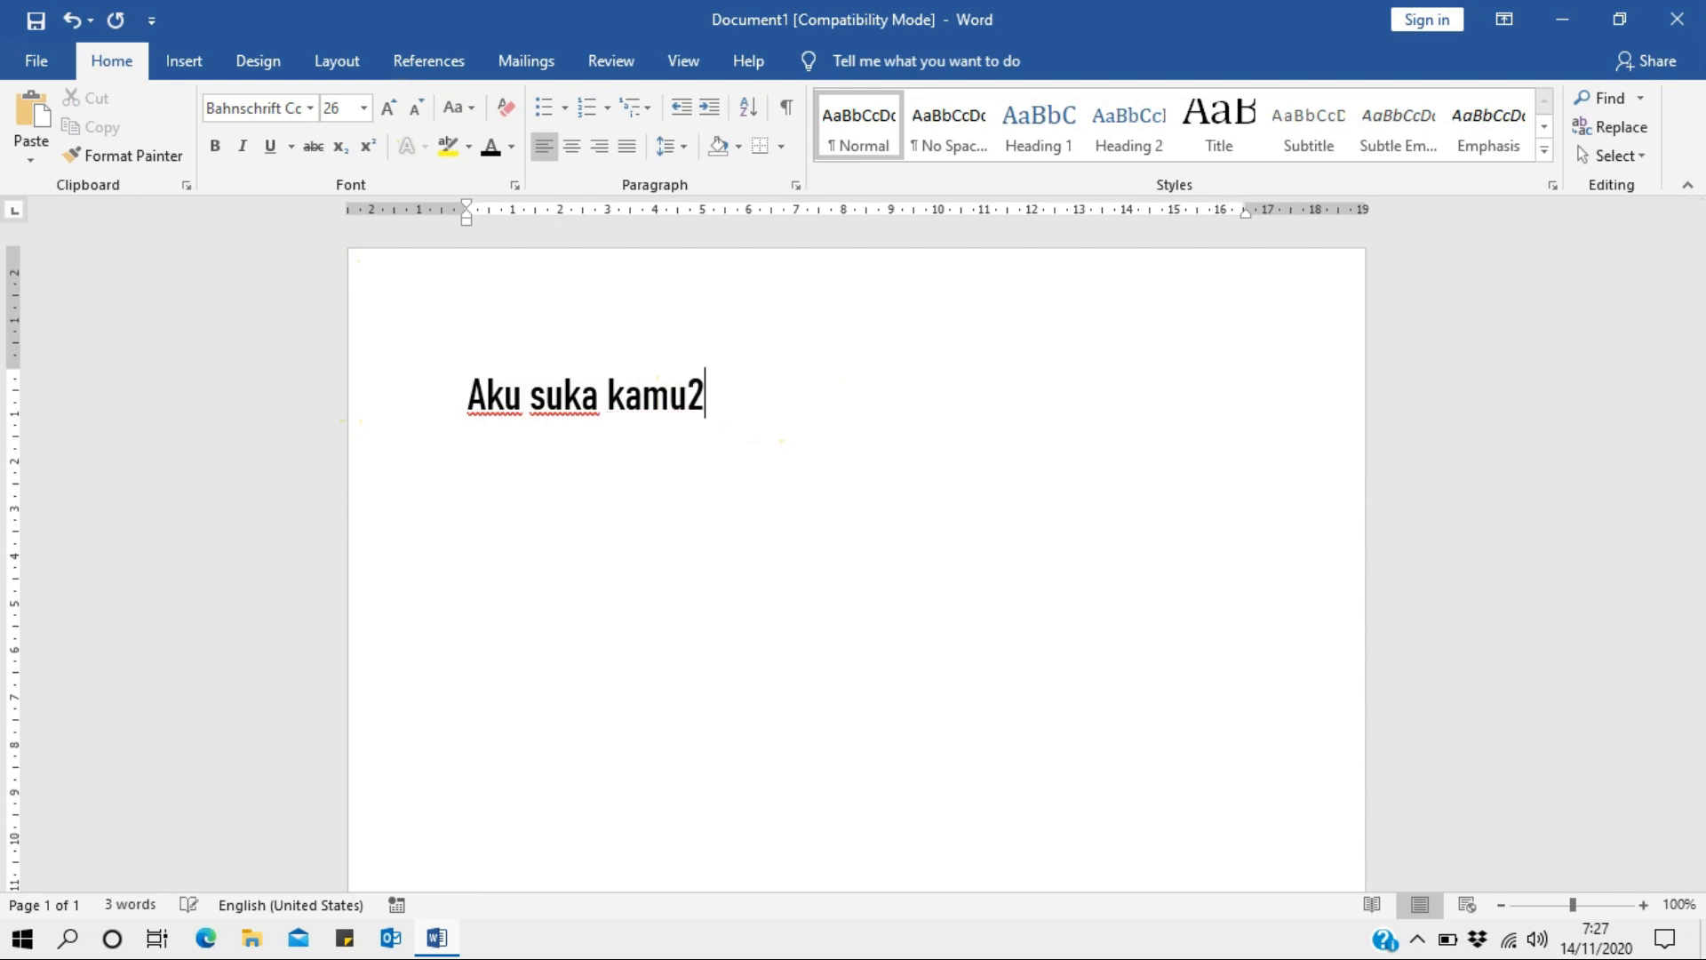
Select only the digit 2, increase its font size to 28 and decrease it stepwise to 12.
click(697, 392)
double_click(693, 389)
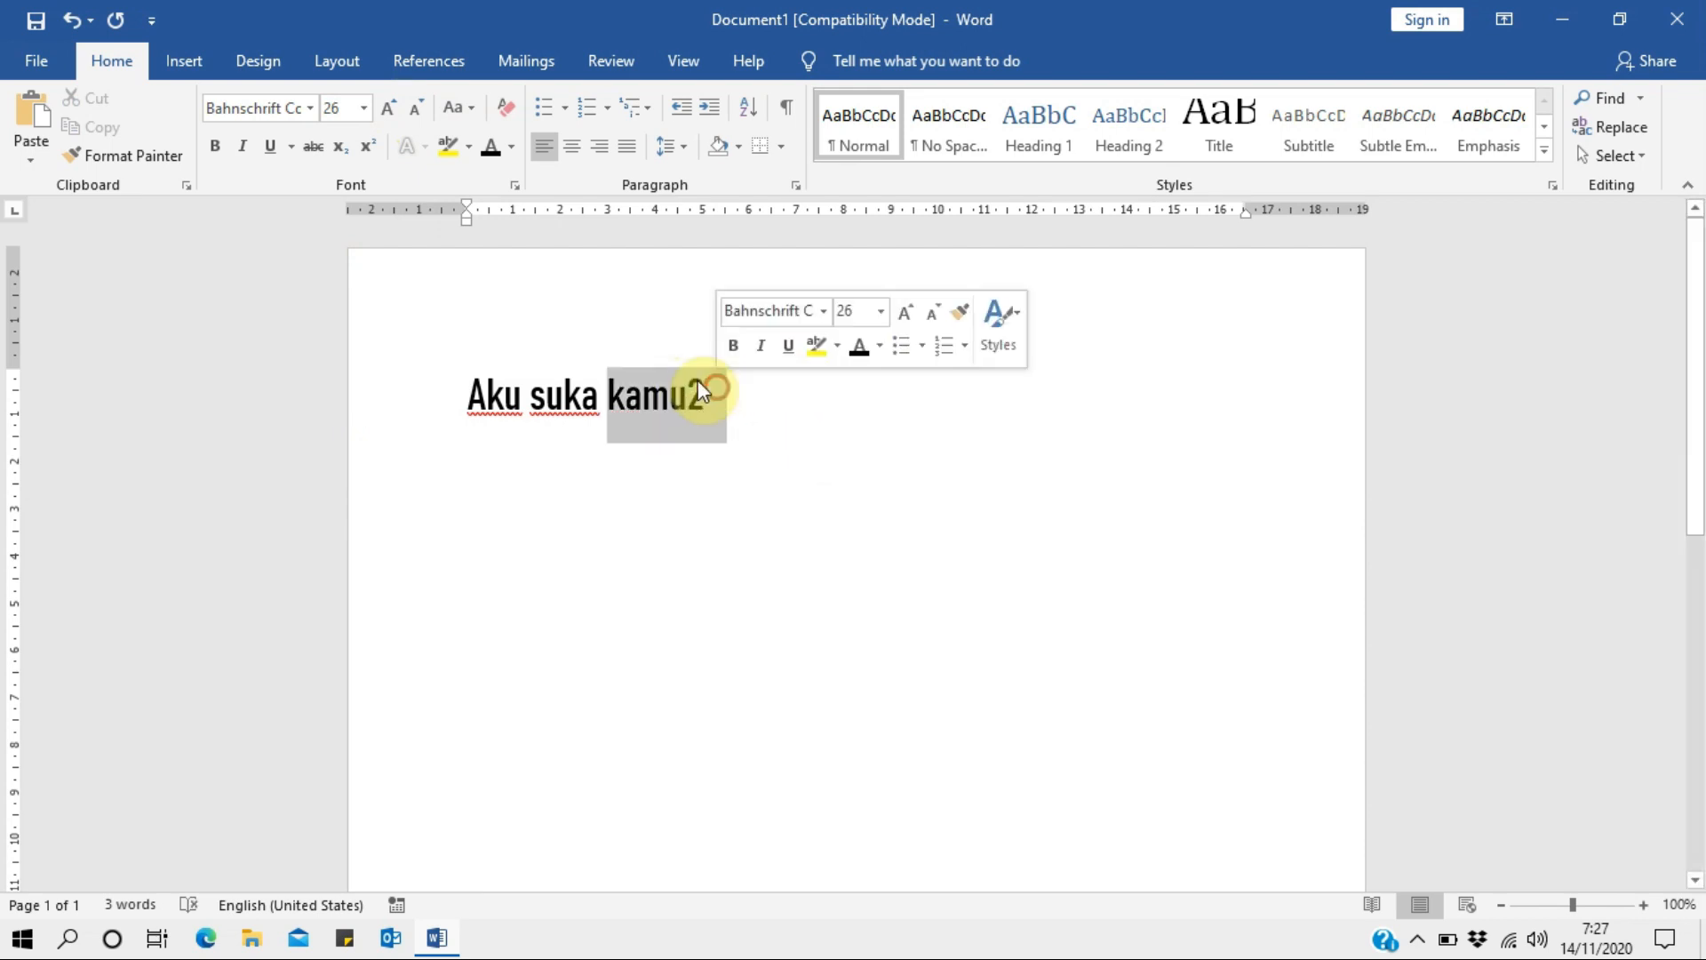
click(729, 424)
key(shift+Left)
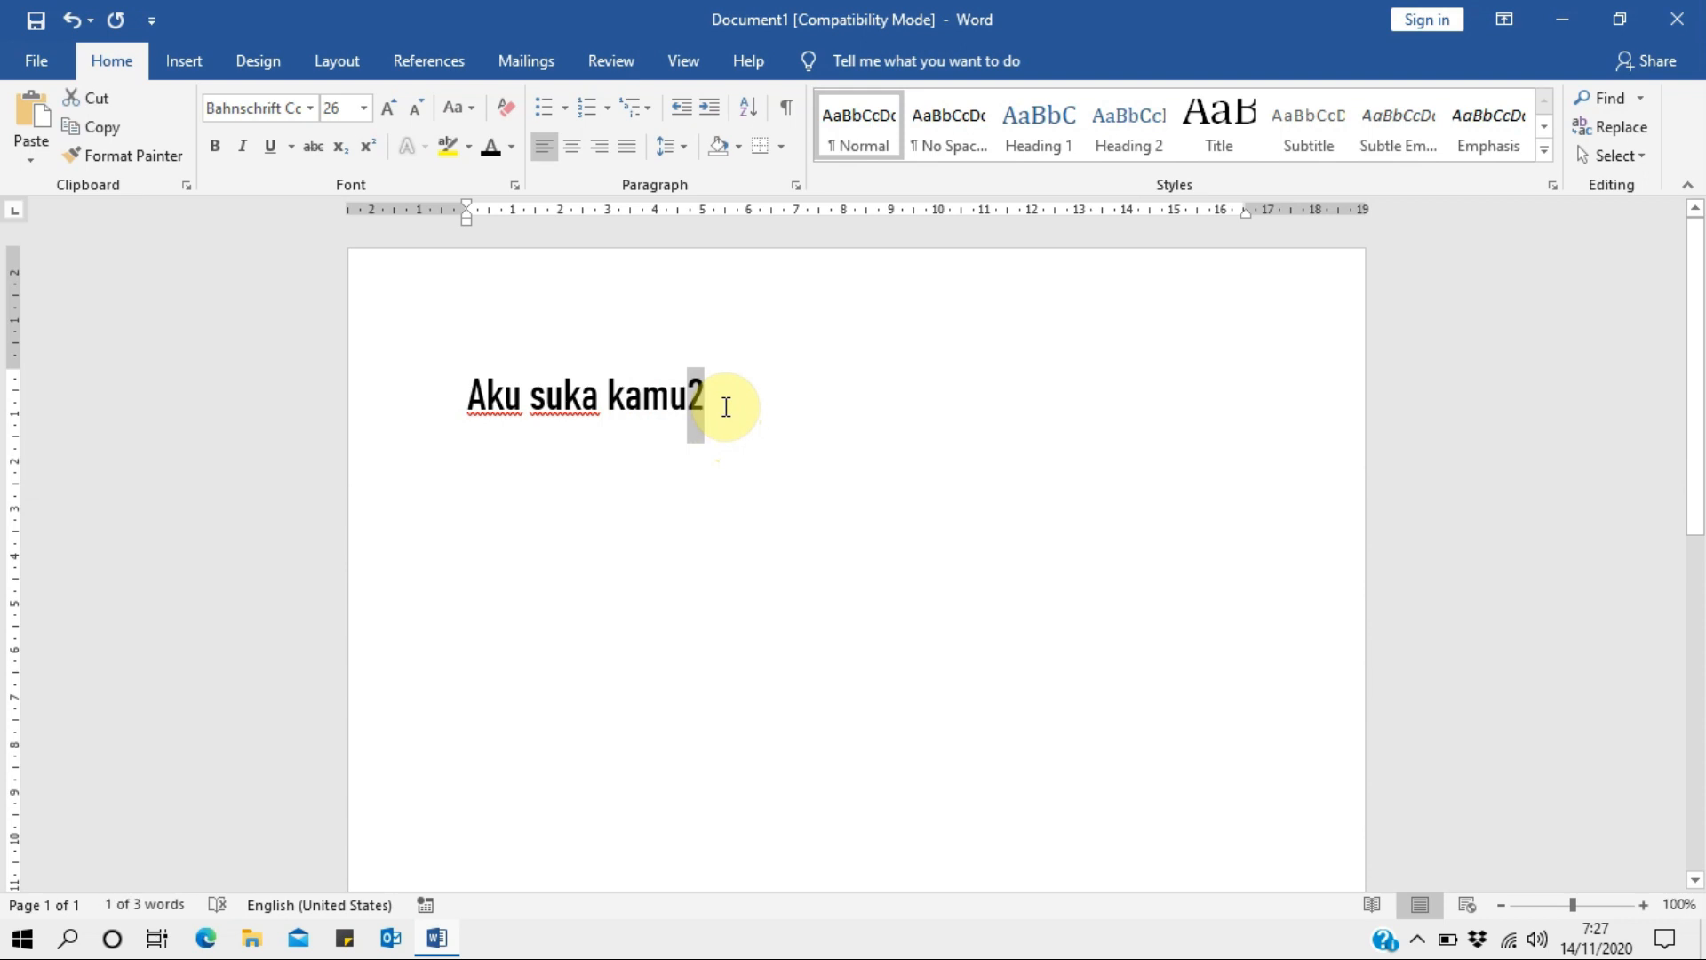
click(393, 107)
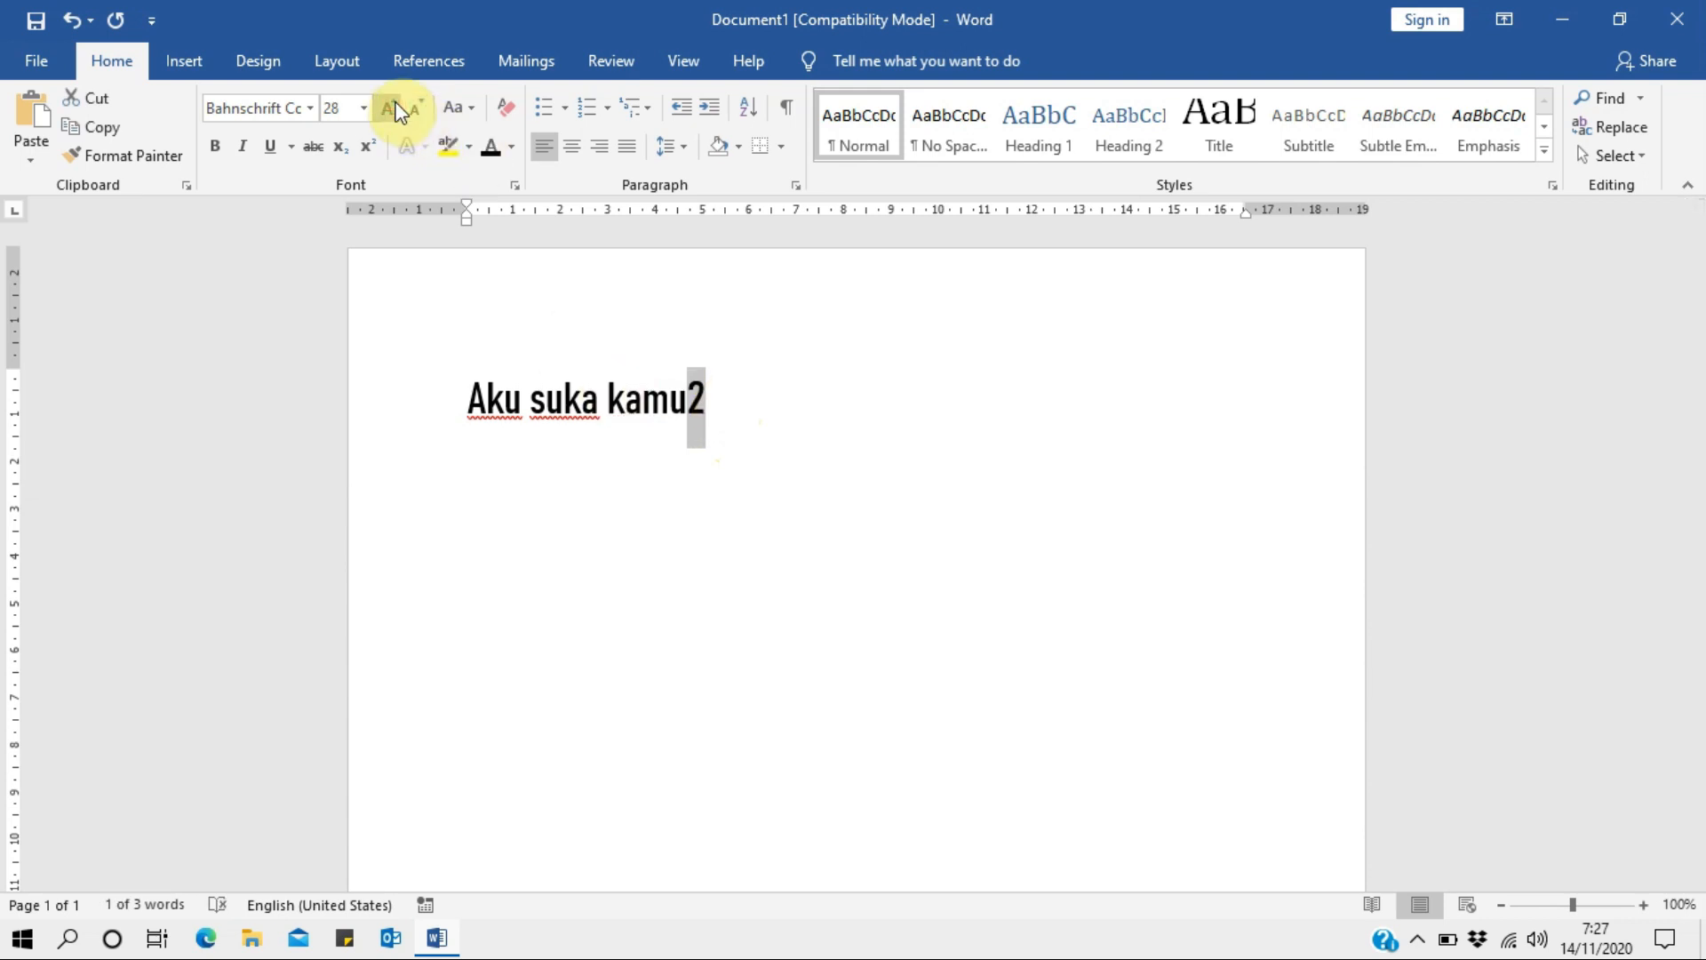
click(414, 107)
click(414, 107)
click(414, 108)
click(414, 107)
click(414, 107)
click(414, 108)
click(414, 107)
click(414, 107)
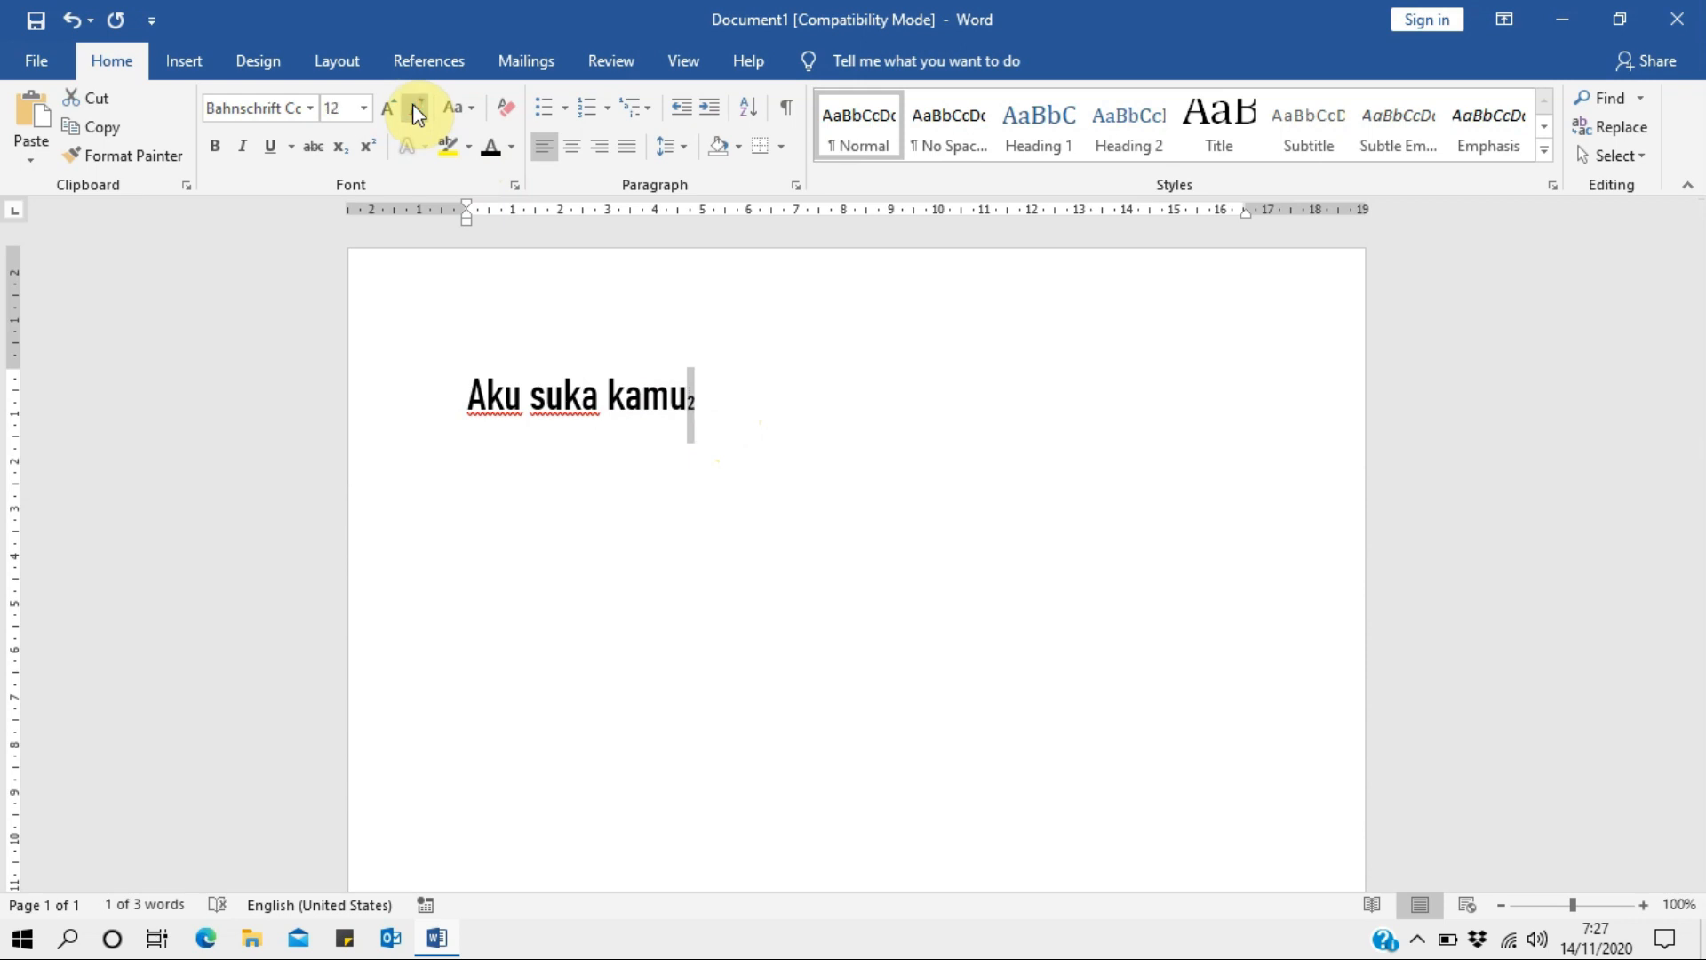
click(454, 110)
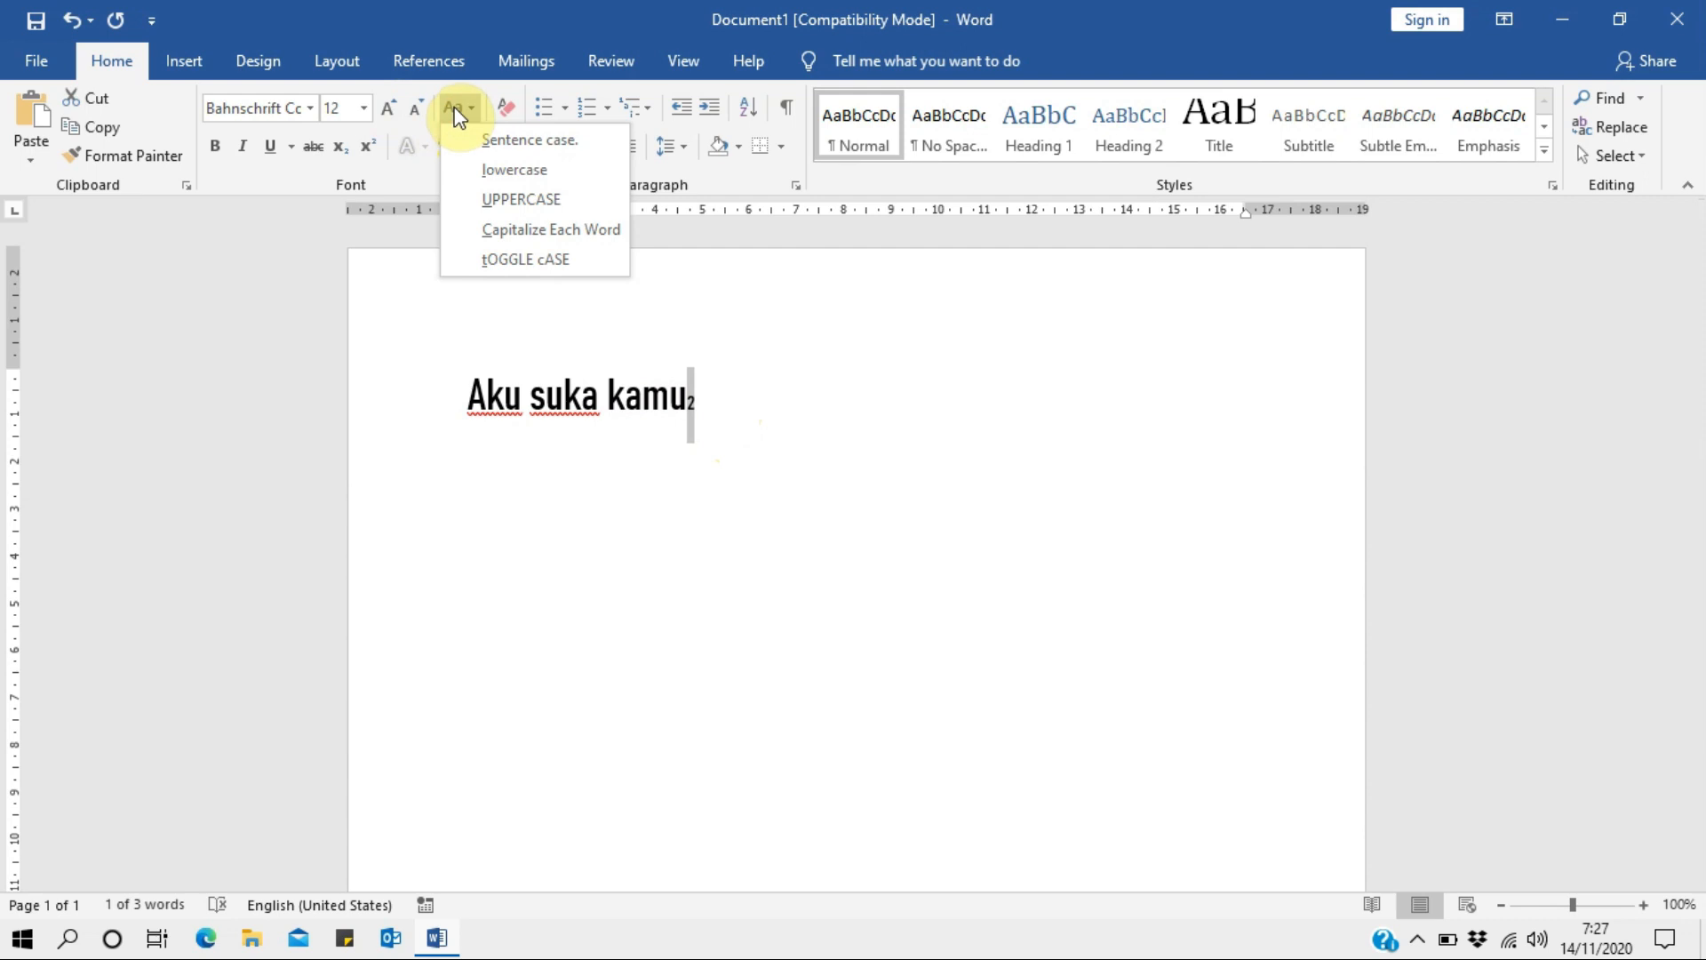
click(454, 110)
click(718, 403)
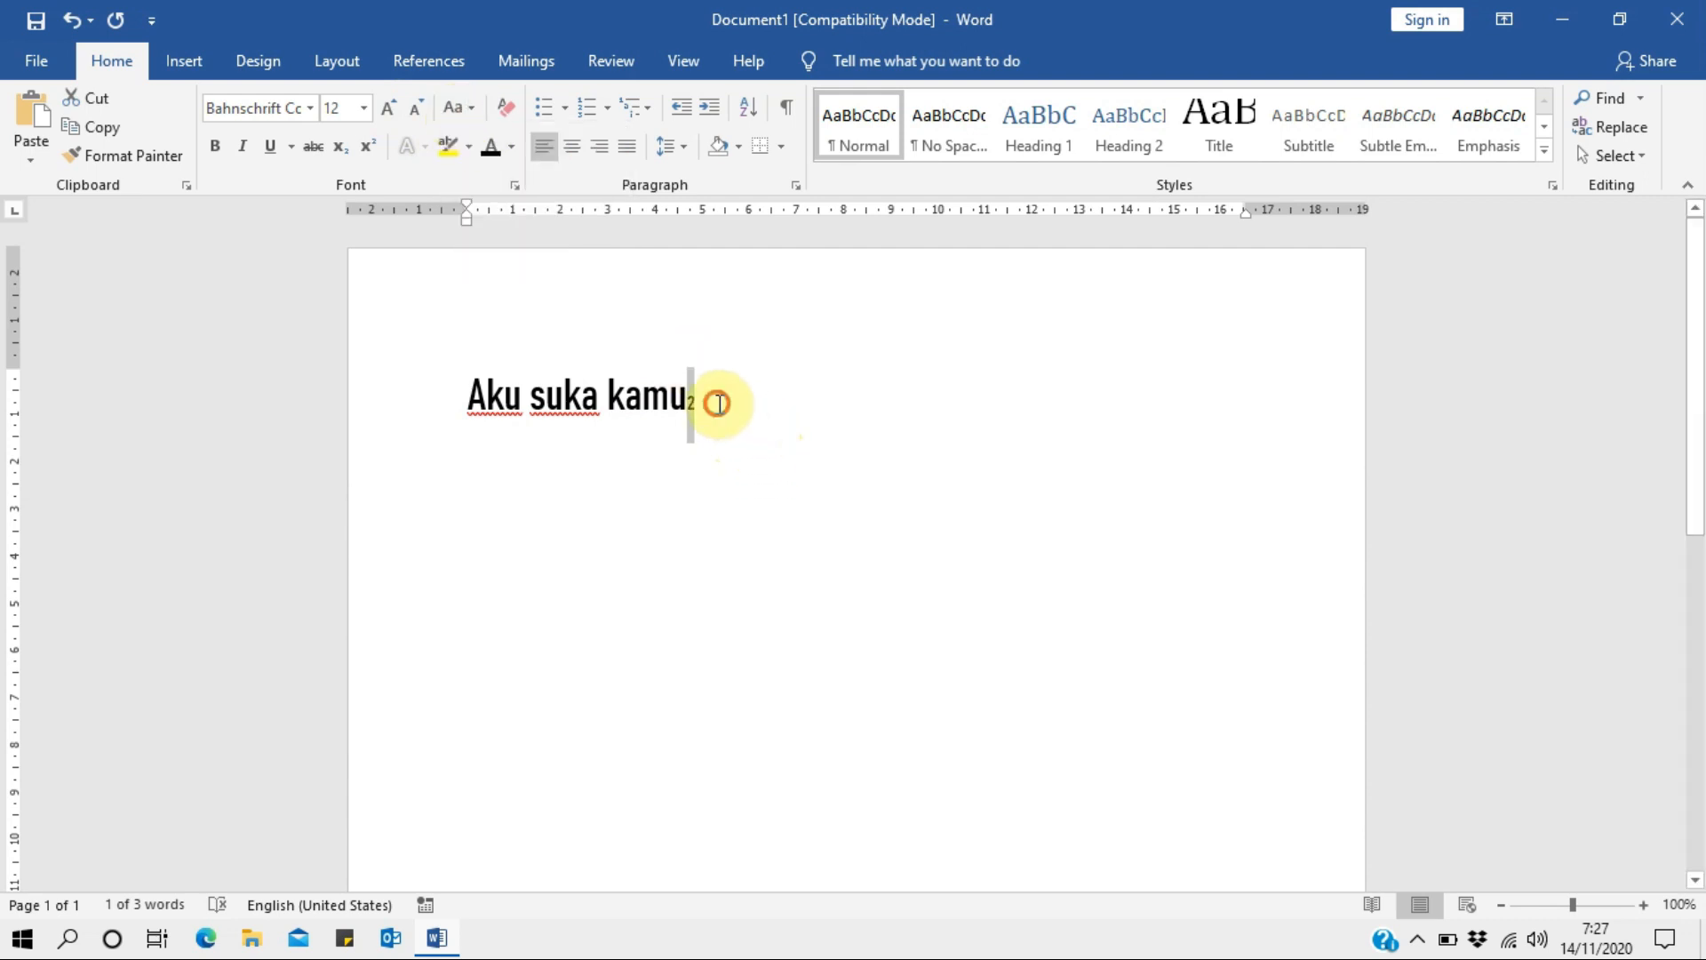
Undo the font size reductions of the digit 2 and delete the digit.
key(shift+Left)
key(ctrl+shift+period)
key(ctrl+shift+period)
key(ctrl+shift+period)
key(ctrl+shift+period)
key(ctrl+shift+period)
key(ctrl+shift+period)
key(ctrl+shift+period)
key(ctrl+shift+period)
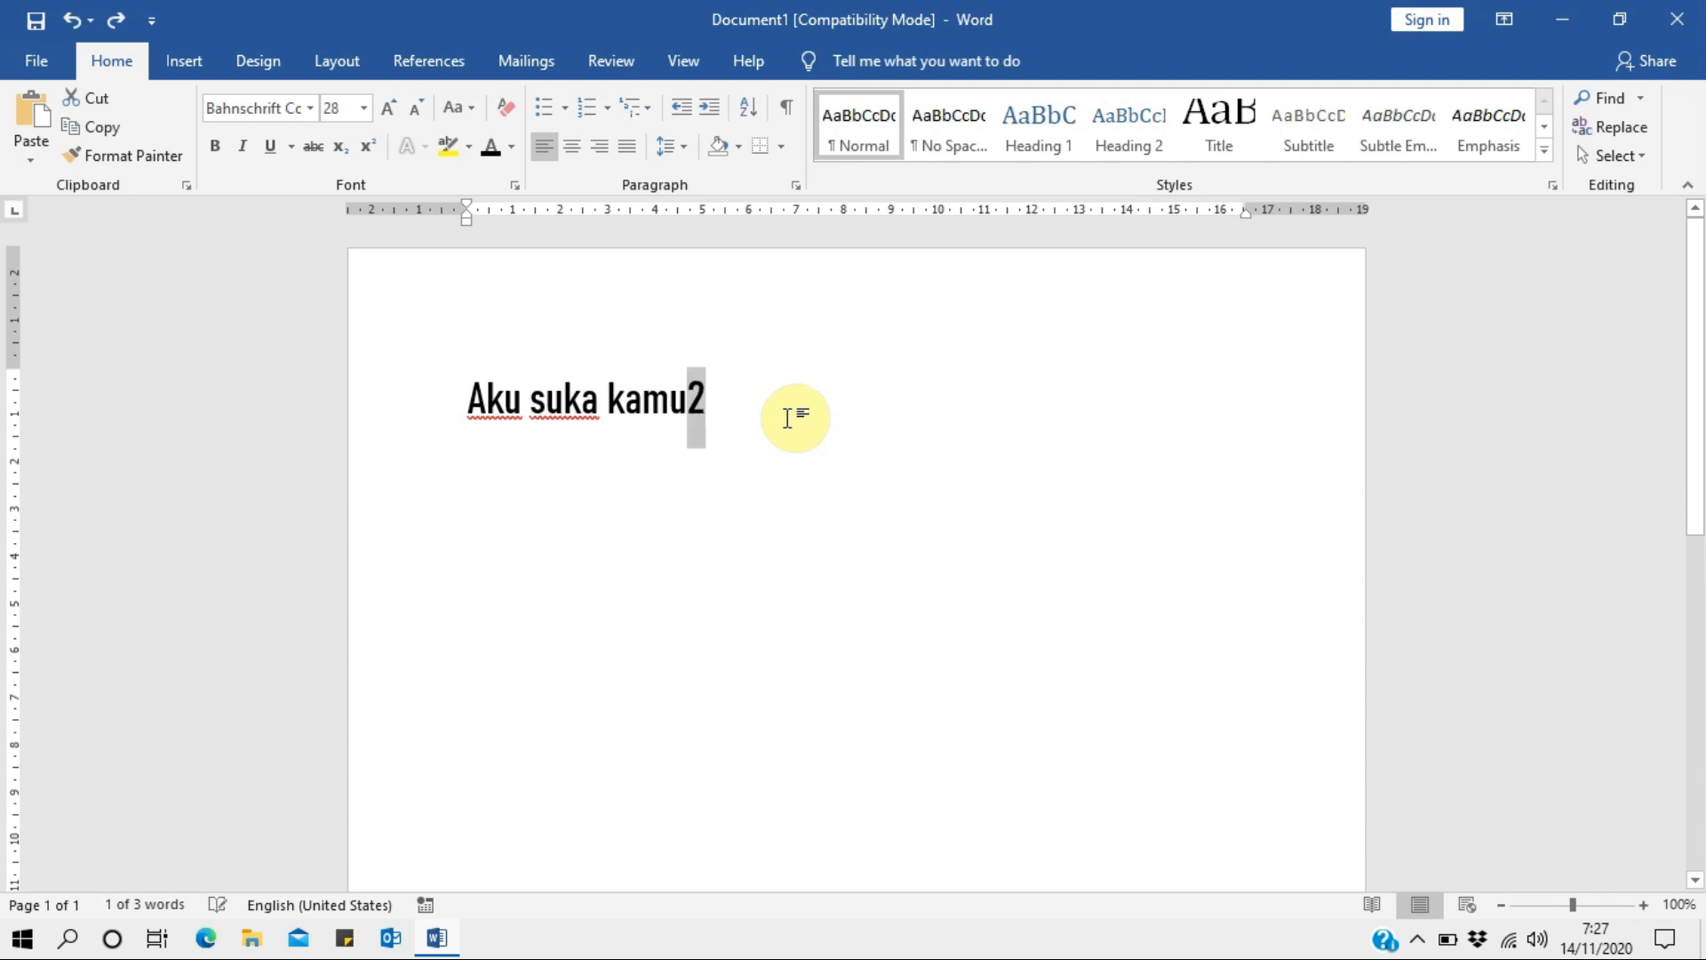
key(BackSpace)
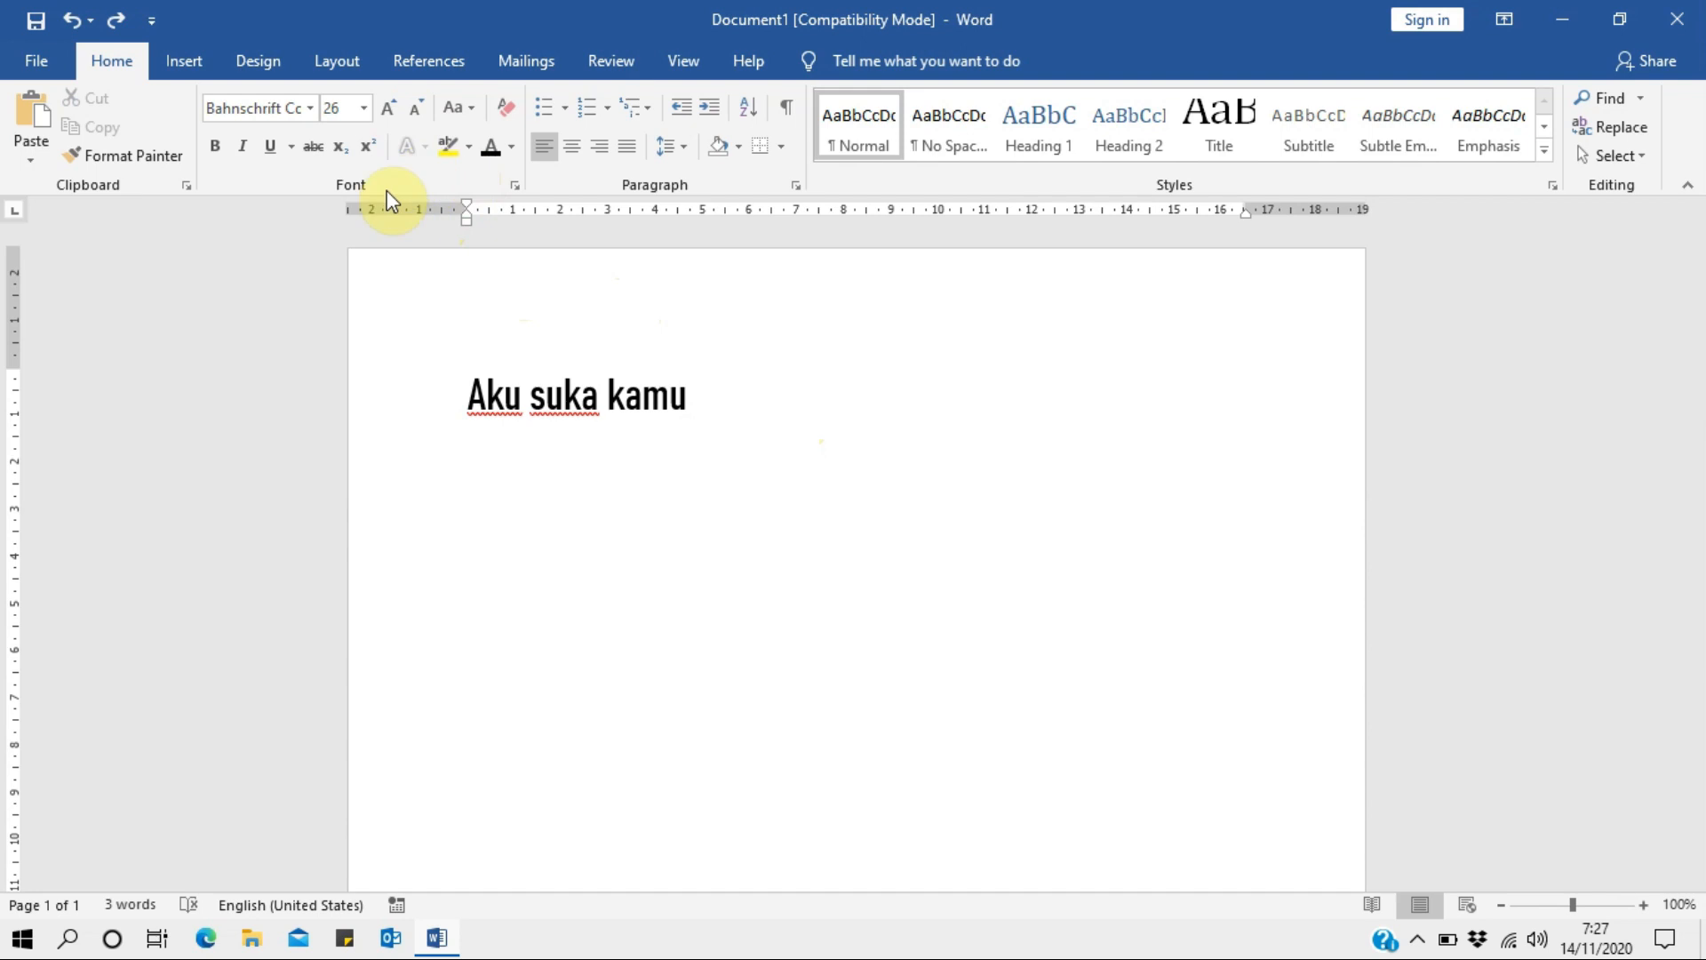
Make the whole "Aku suka kamu" line bold and italic.
click(216, 150)
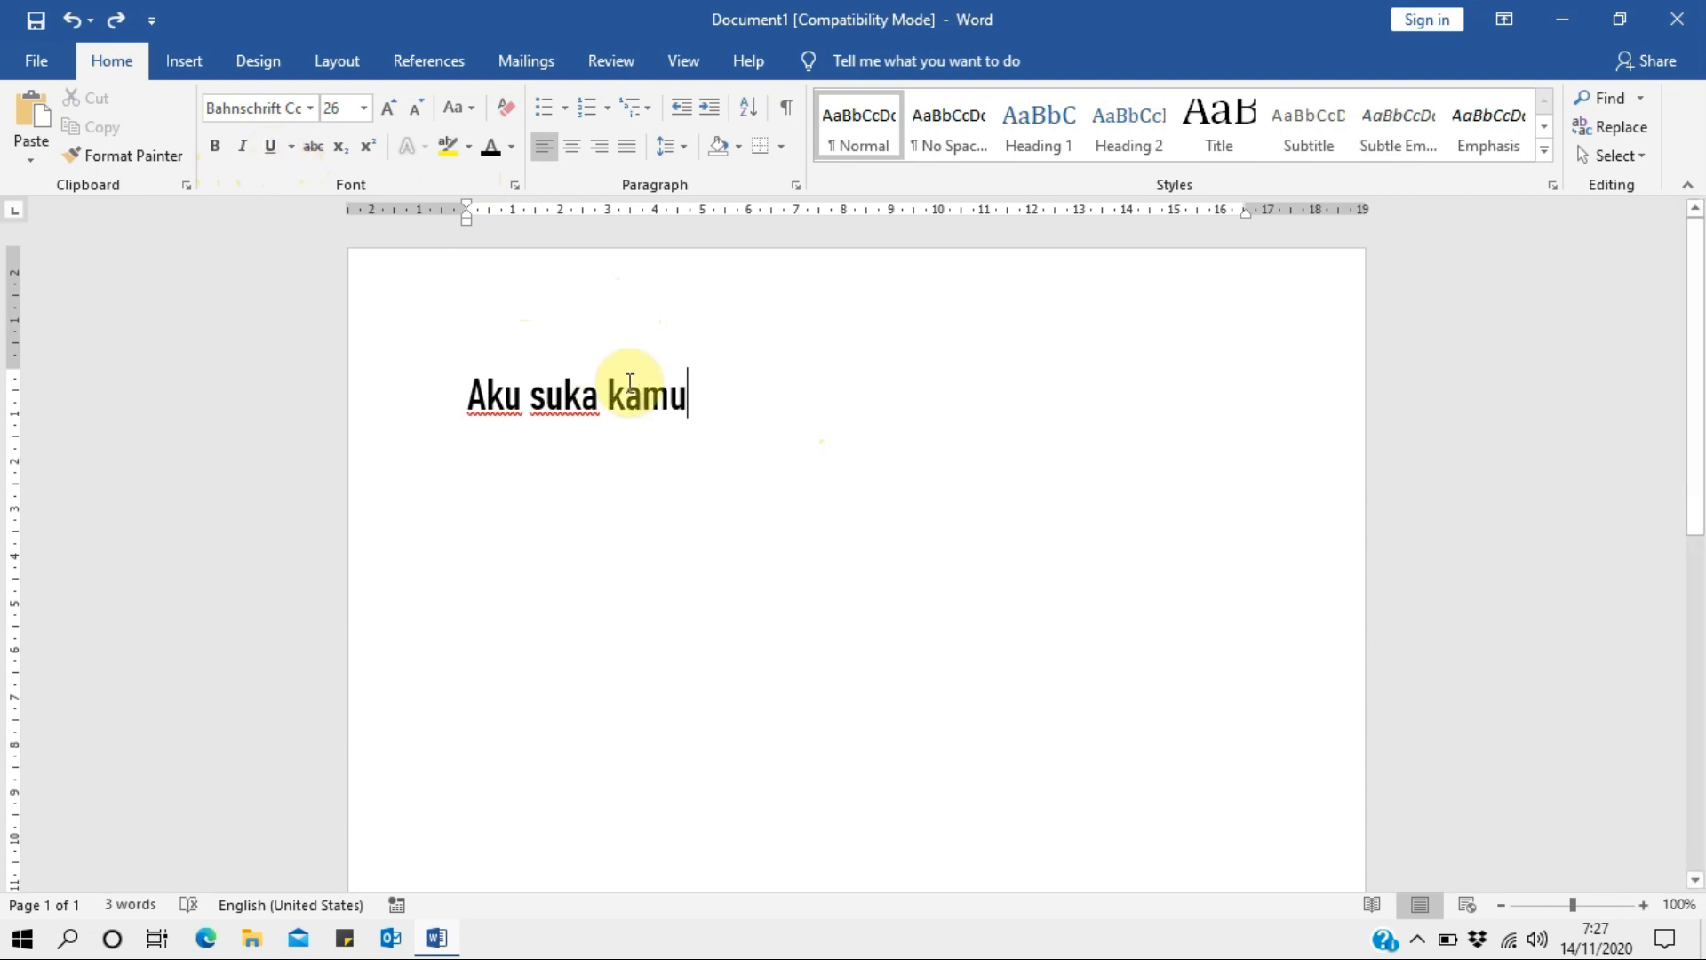
drag(705, 404, 451, 396)
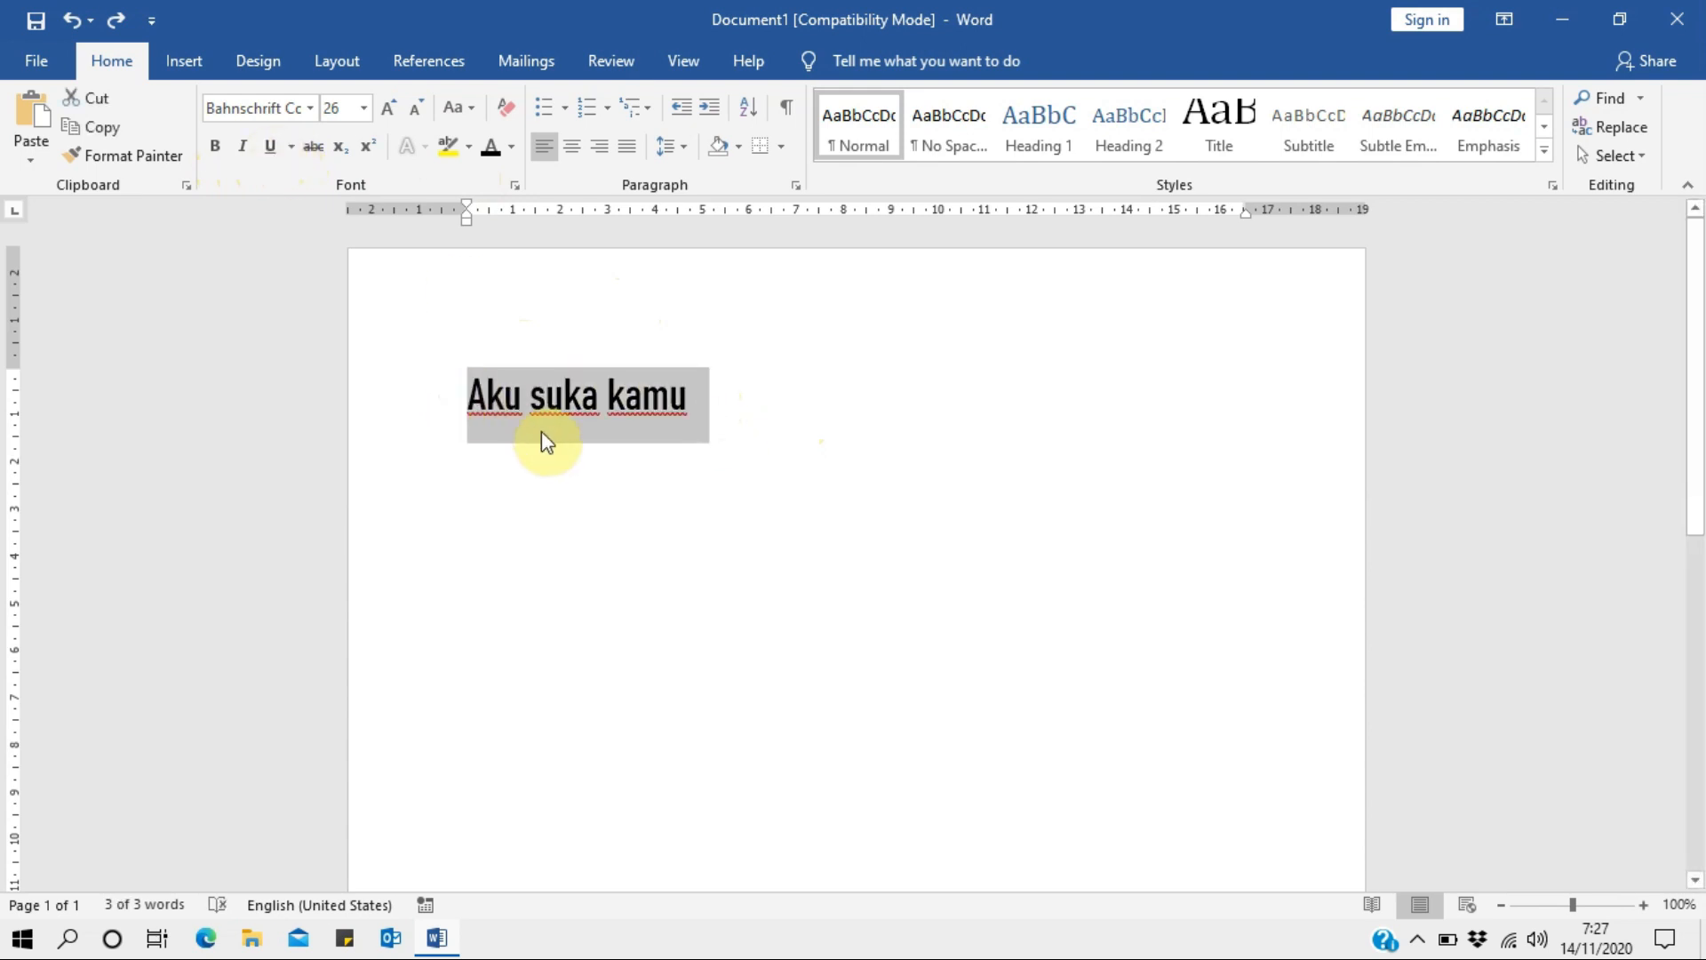
key(ctrl+b)
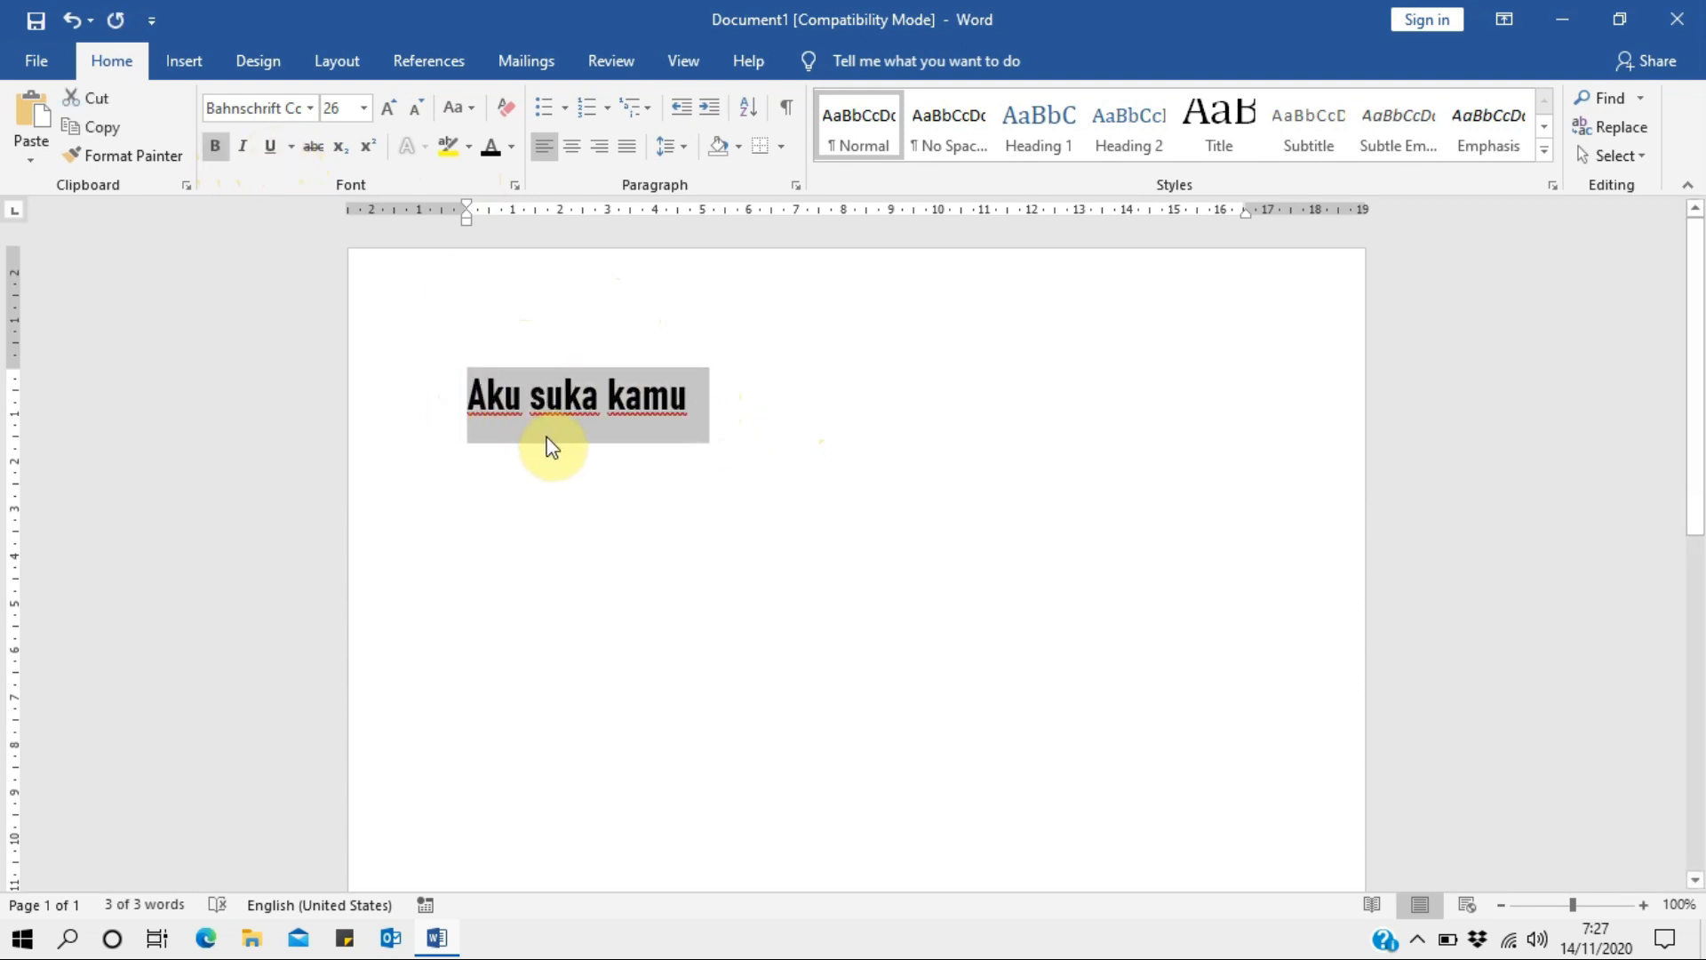
click(245, 153)
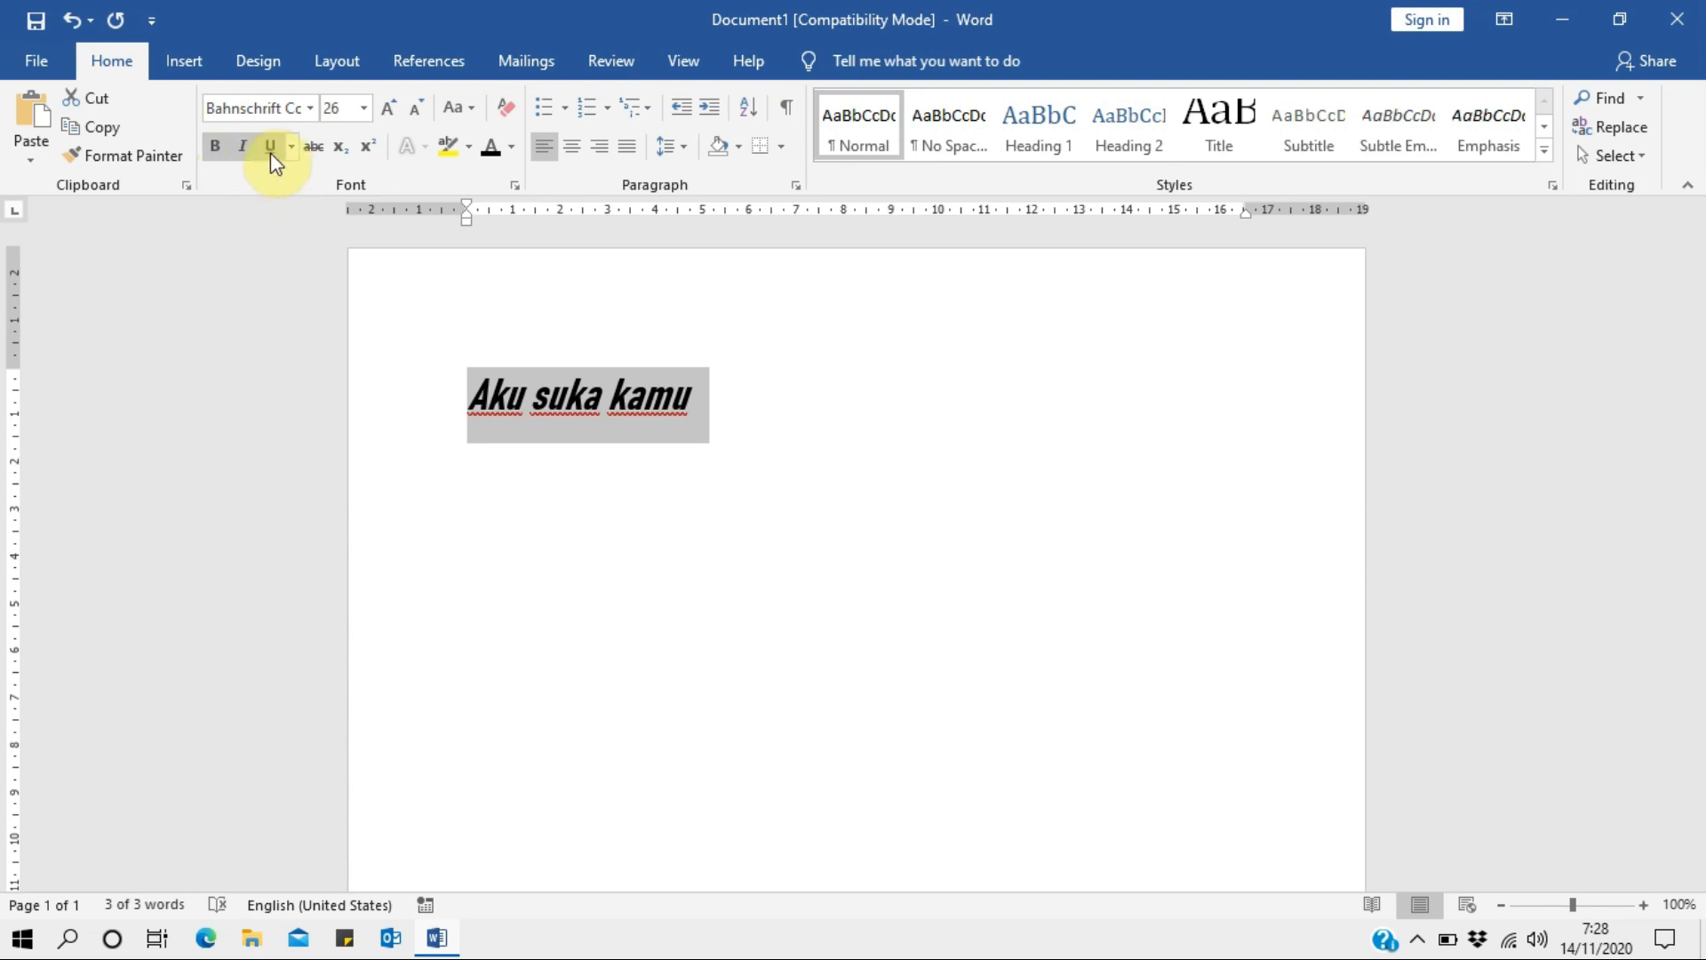
Underline the whole "Aku suka kamu" line and check it in the print preview.
click(271, 149)
click(944, 544)
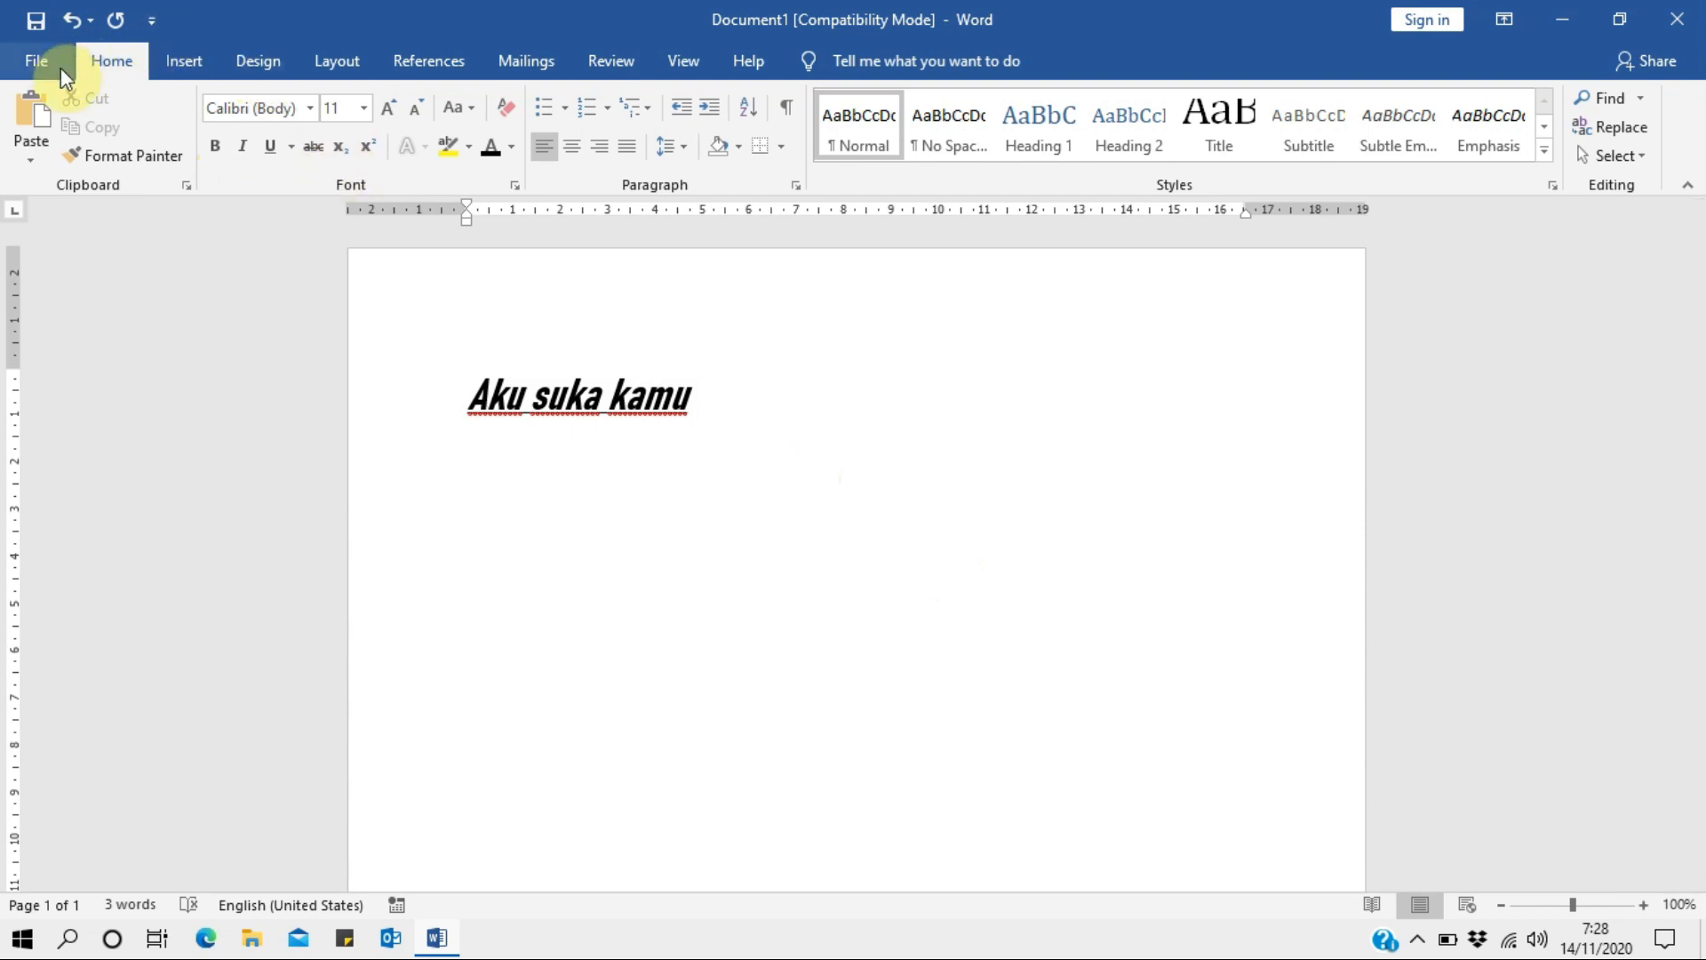
click(37, 60)
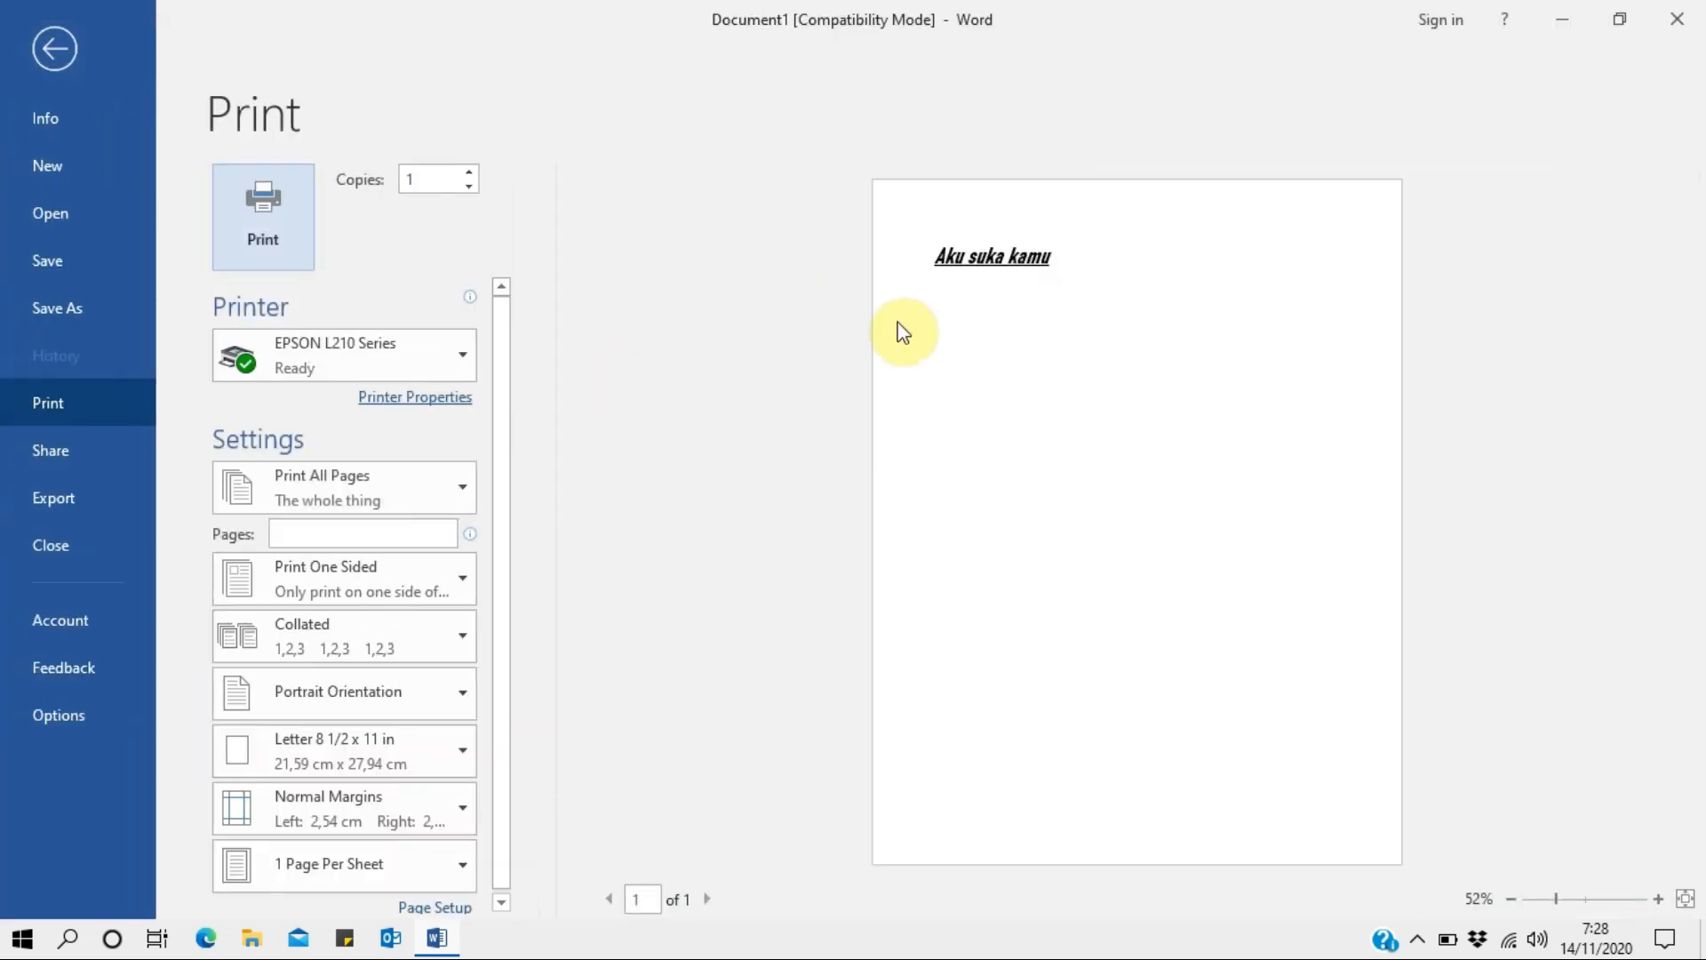
click(91, 59)
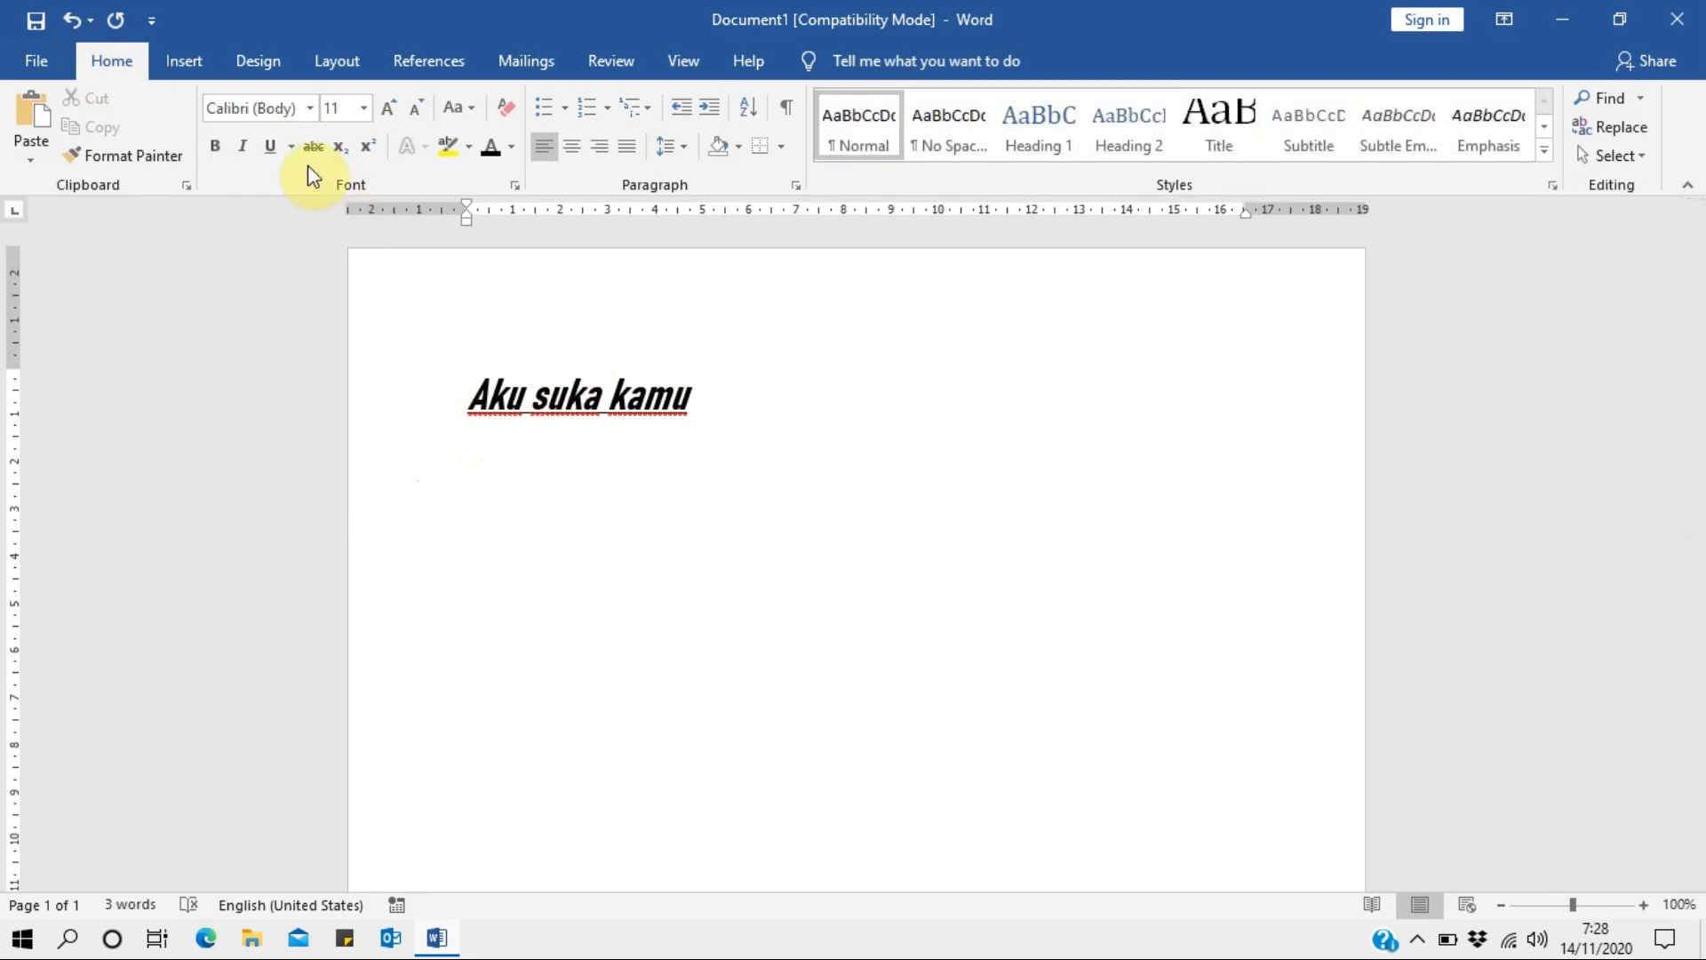
Apply strikethrough to the whole "Aku suka kamu" line.
drag(698, 398, 468, 391)
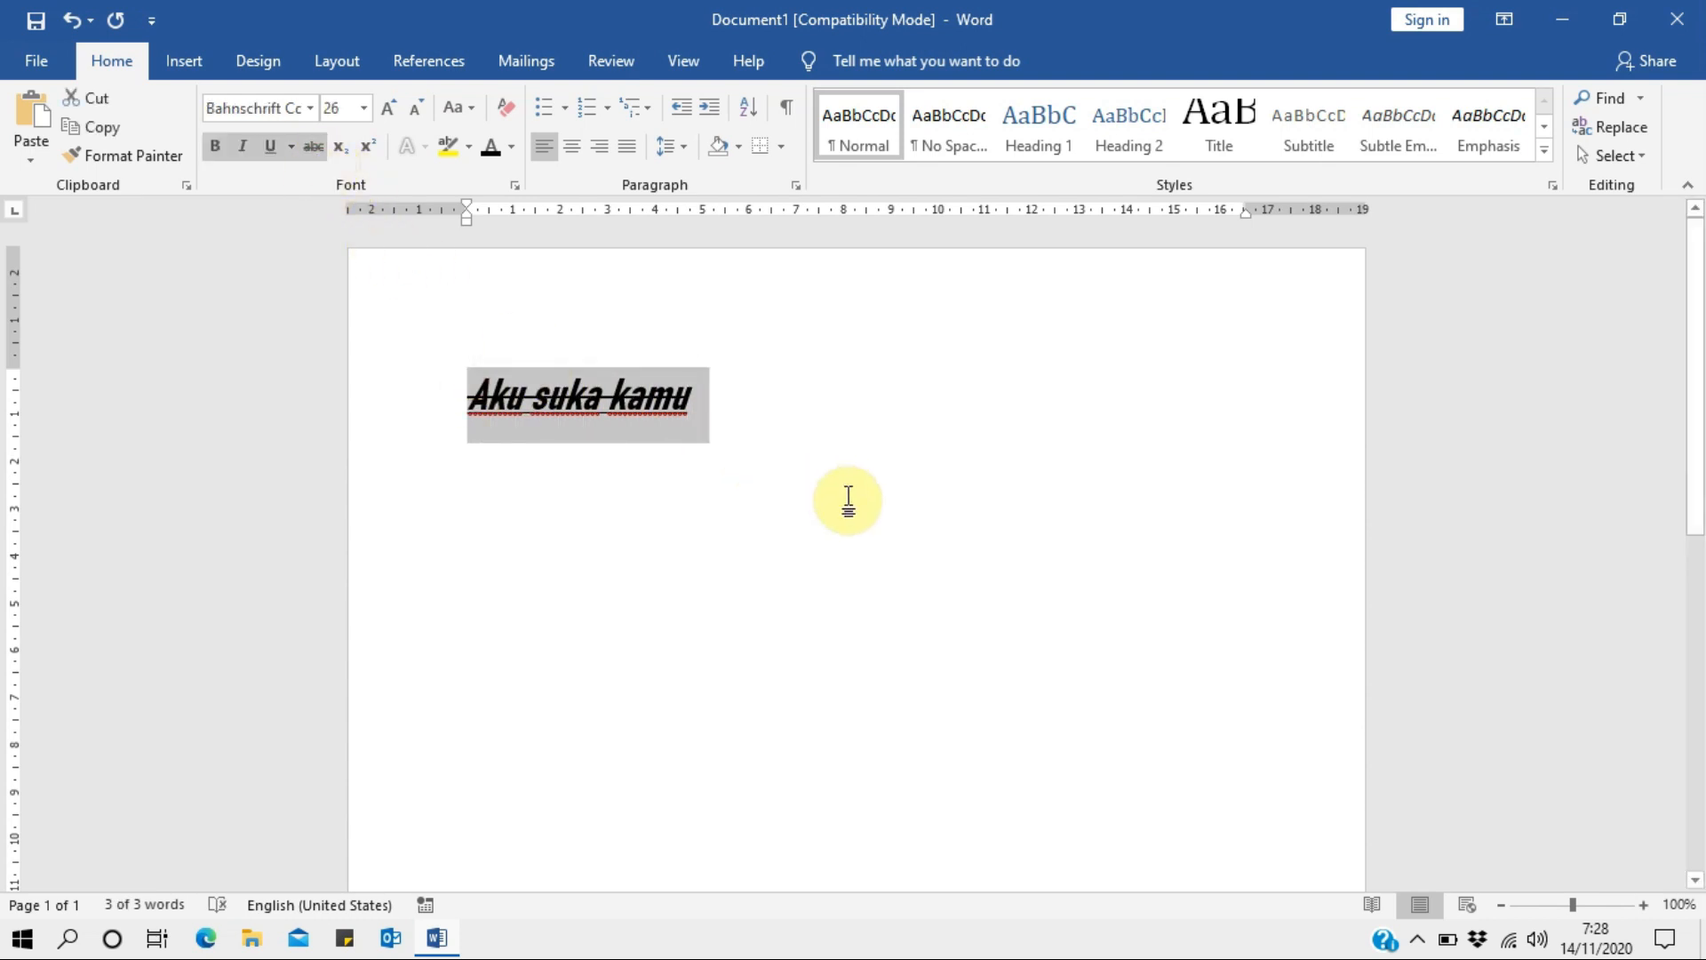
click(815, 491)
Remove the strikethrough, underline, italic and bold formatting from the "Aku suka kamu" line.
drag(704, 397, 484, 383)
click(317, 151)
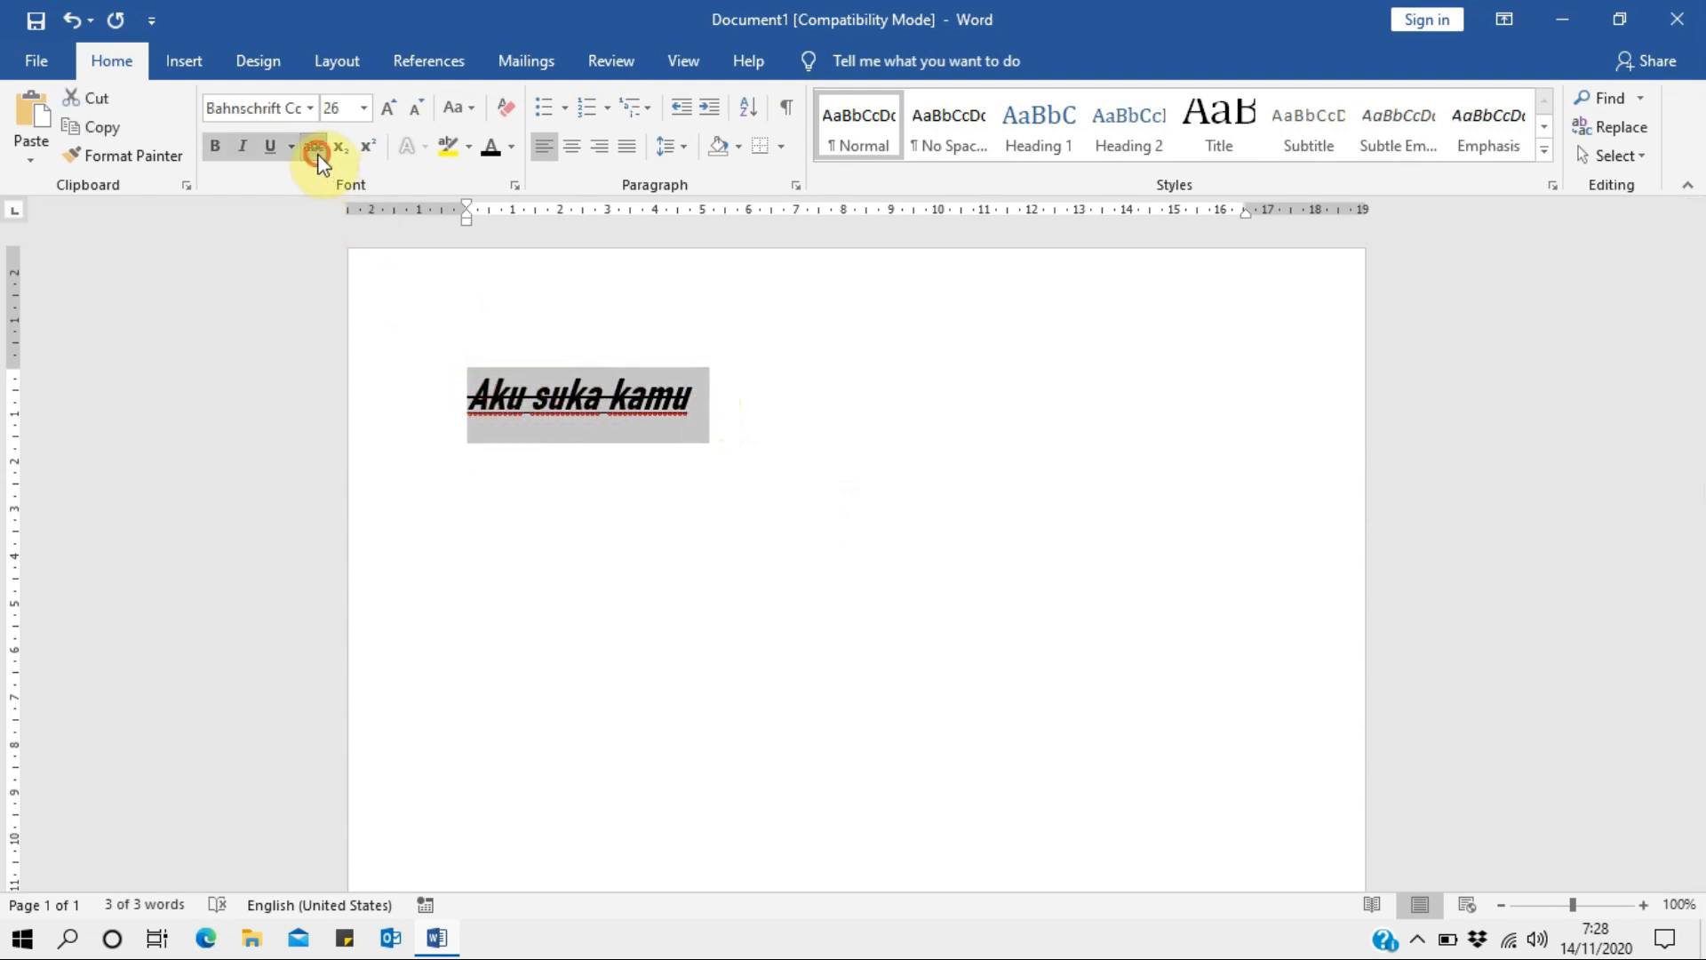
click(289, 151)
click(271, 144)
click(269, 145)
click(245, 149)
click(216, 148)
click(271, 147)
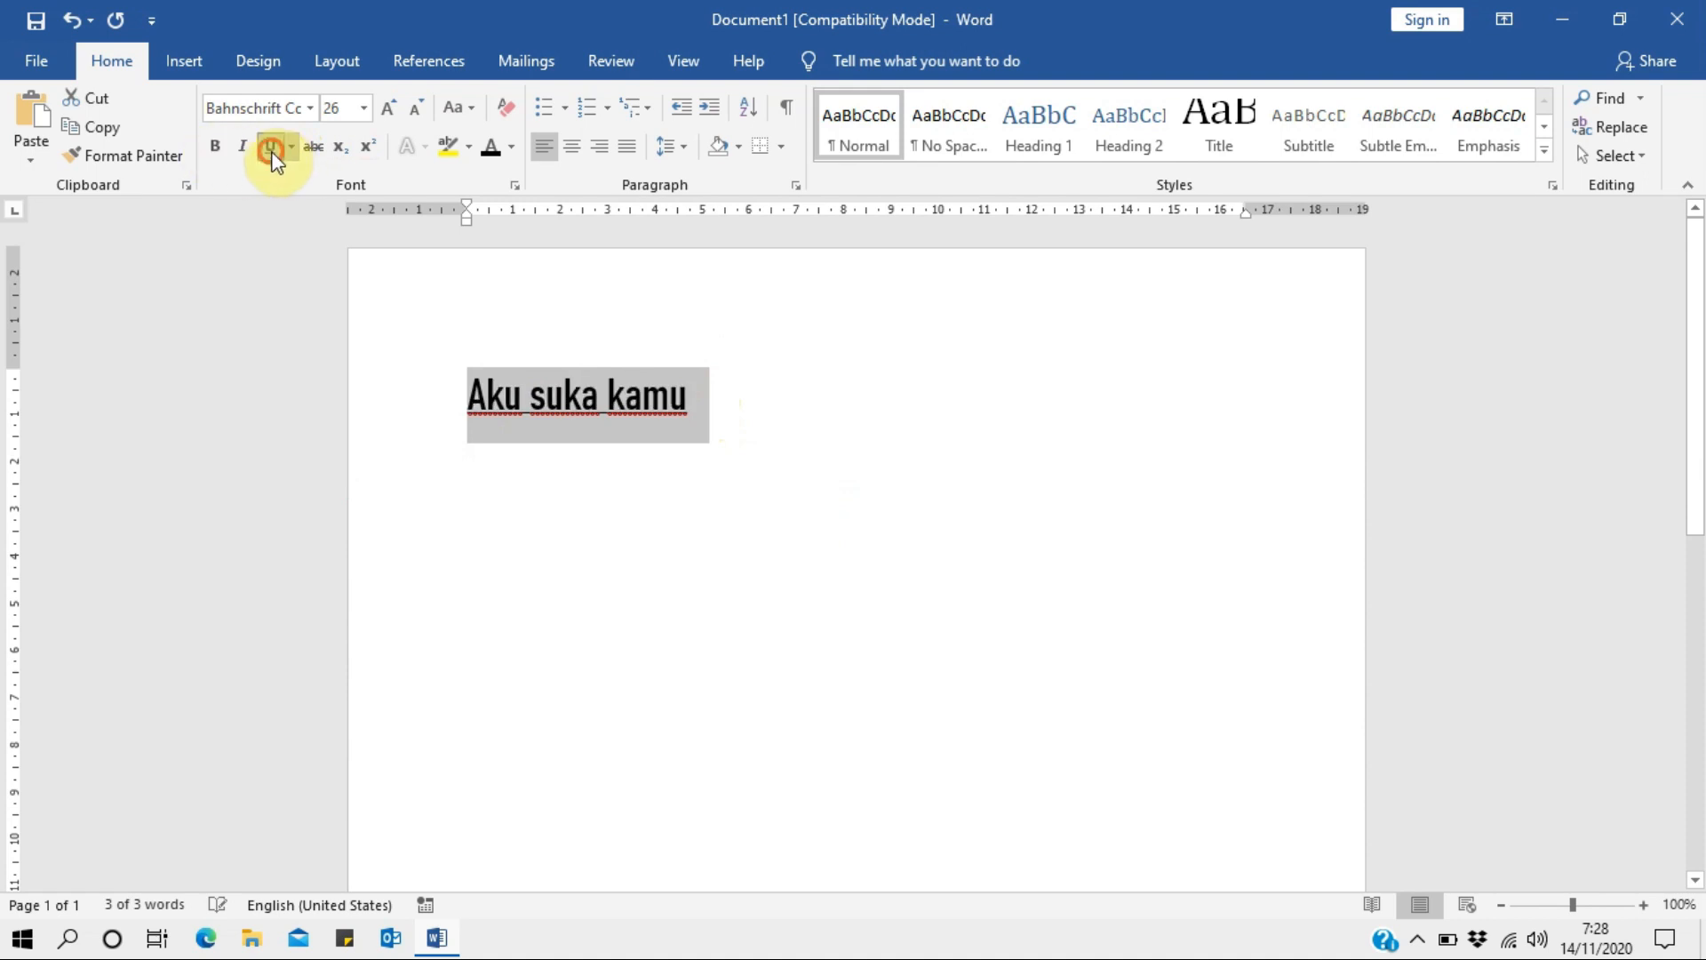
click(902, 419)
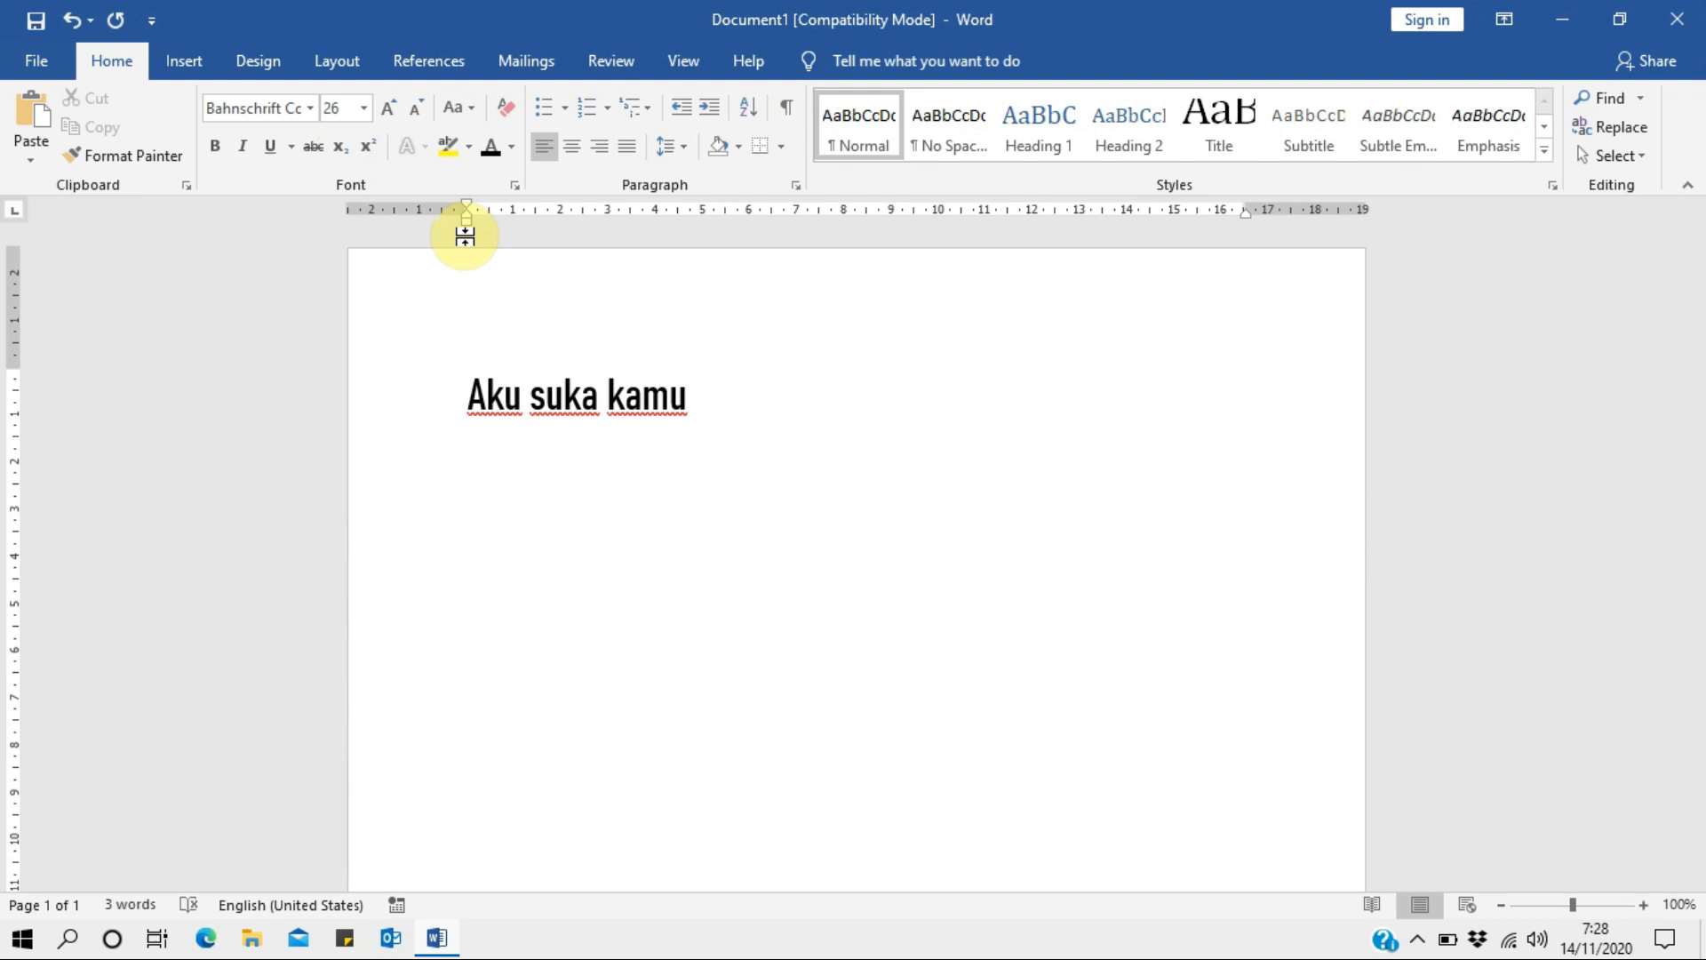
Append the digit 2 directly after "kamu" and format it as superscript, also trying subscript on it.
double_click(673, 393)
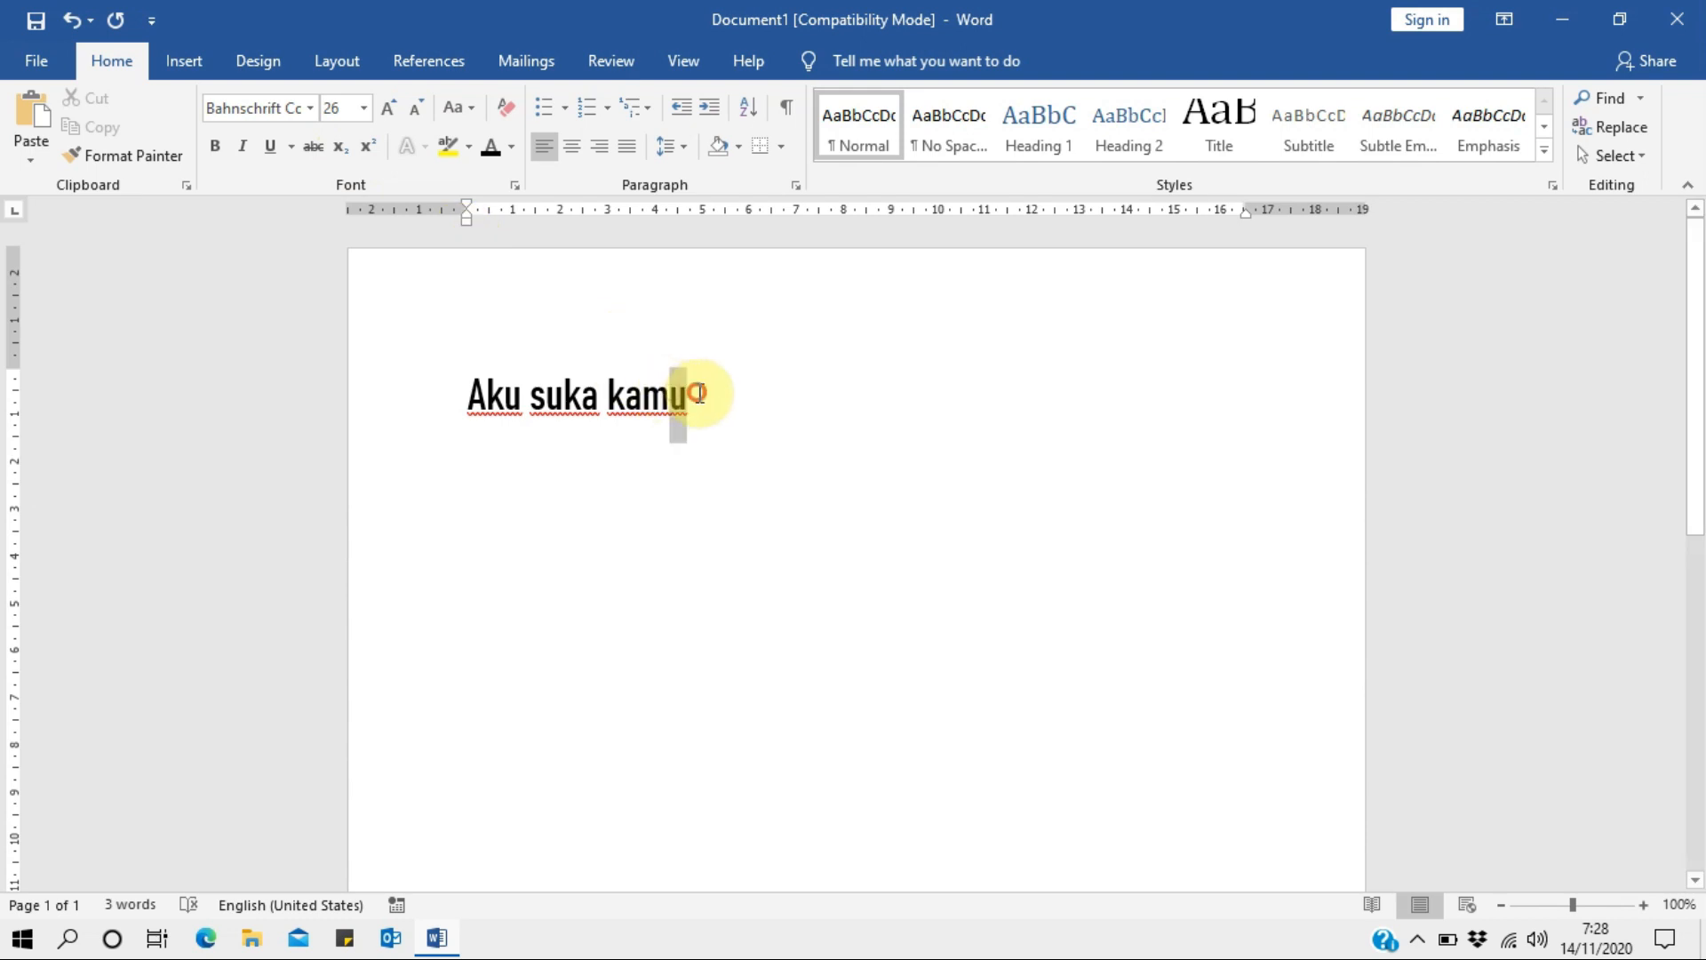
click(807, 399)
text(2)
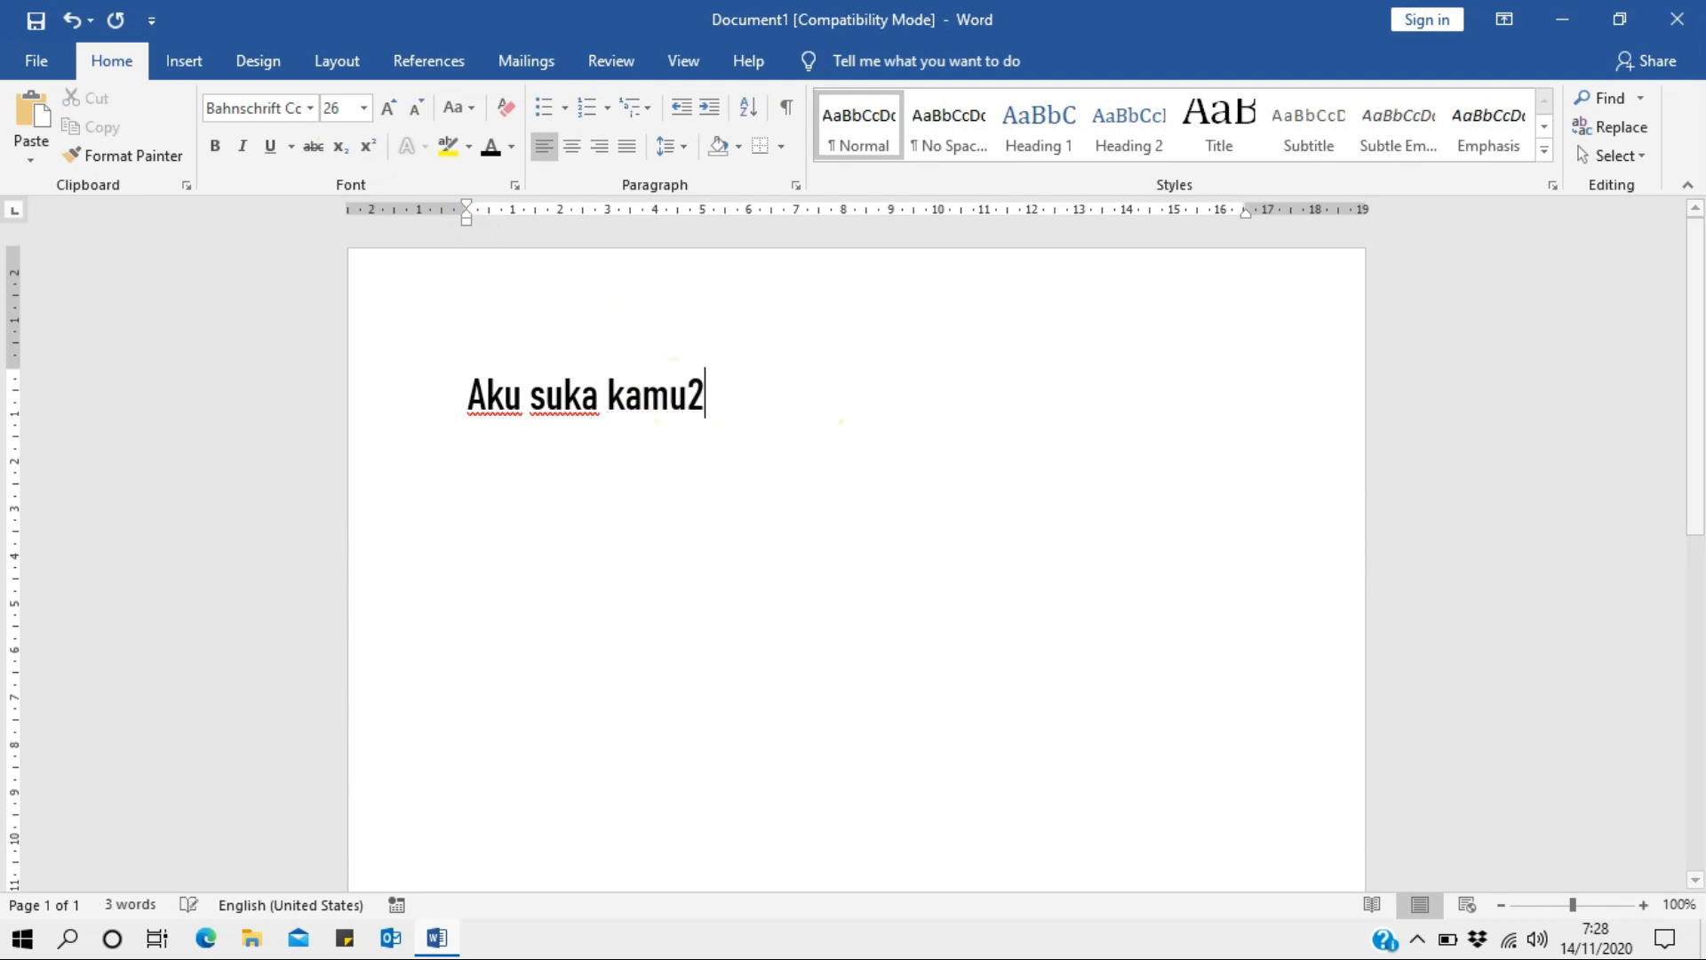
drag(691, 391, 709, 393)
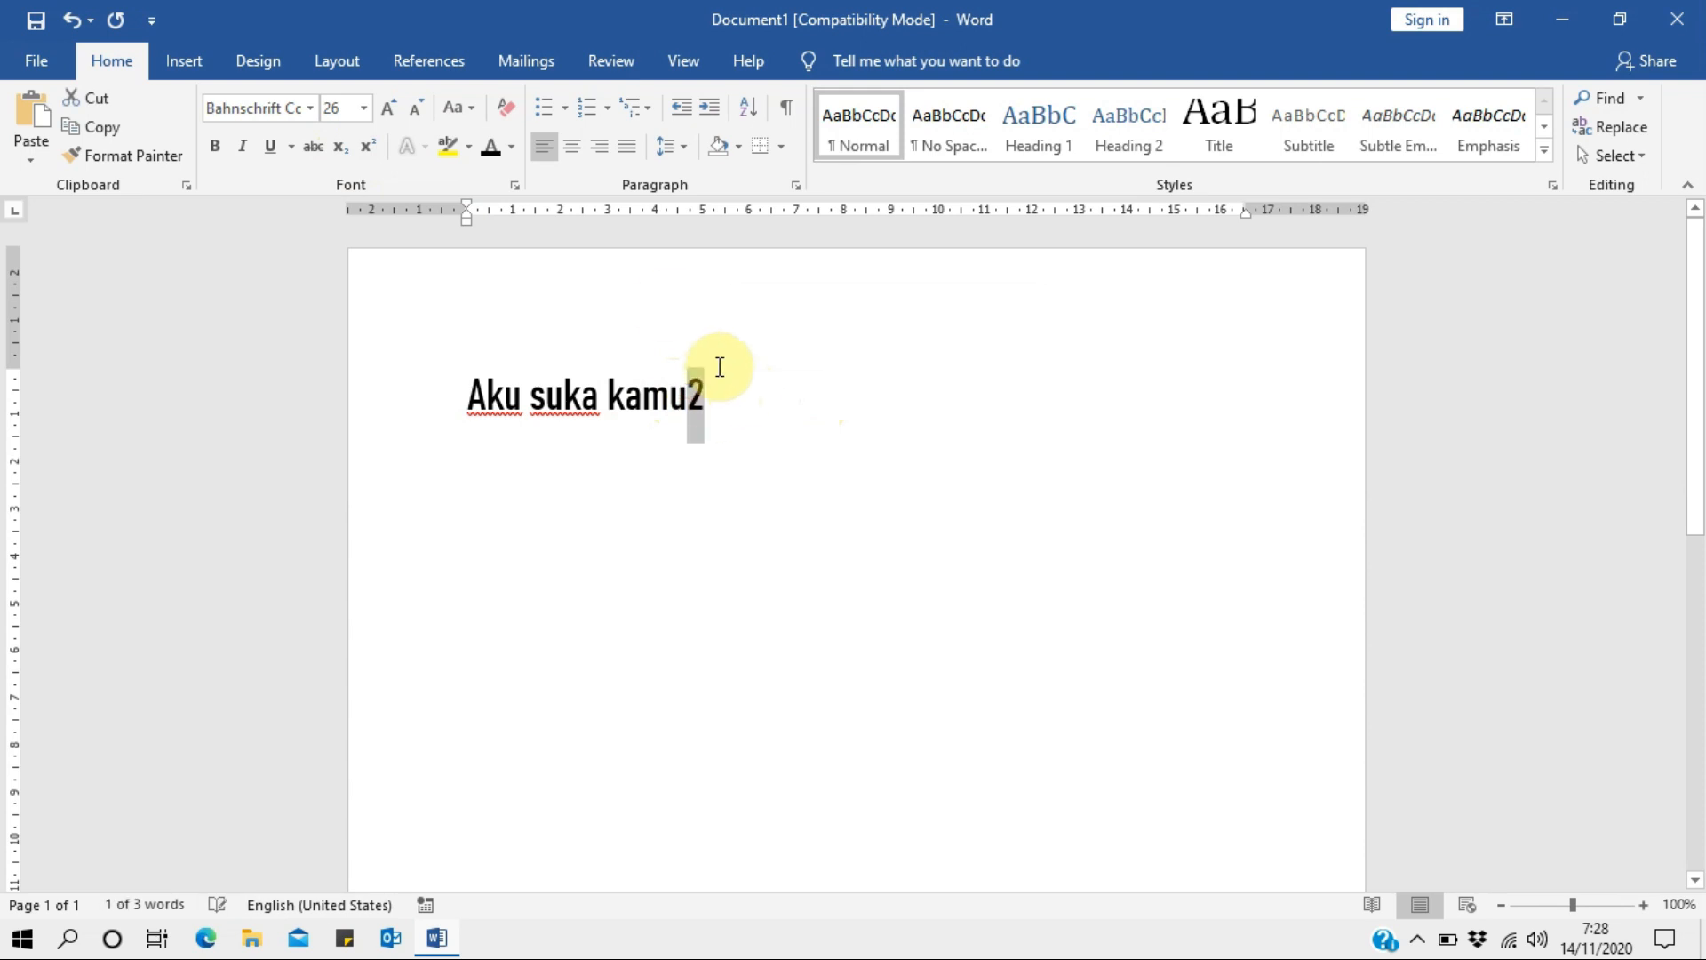
click(369, 145)
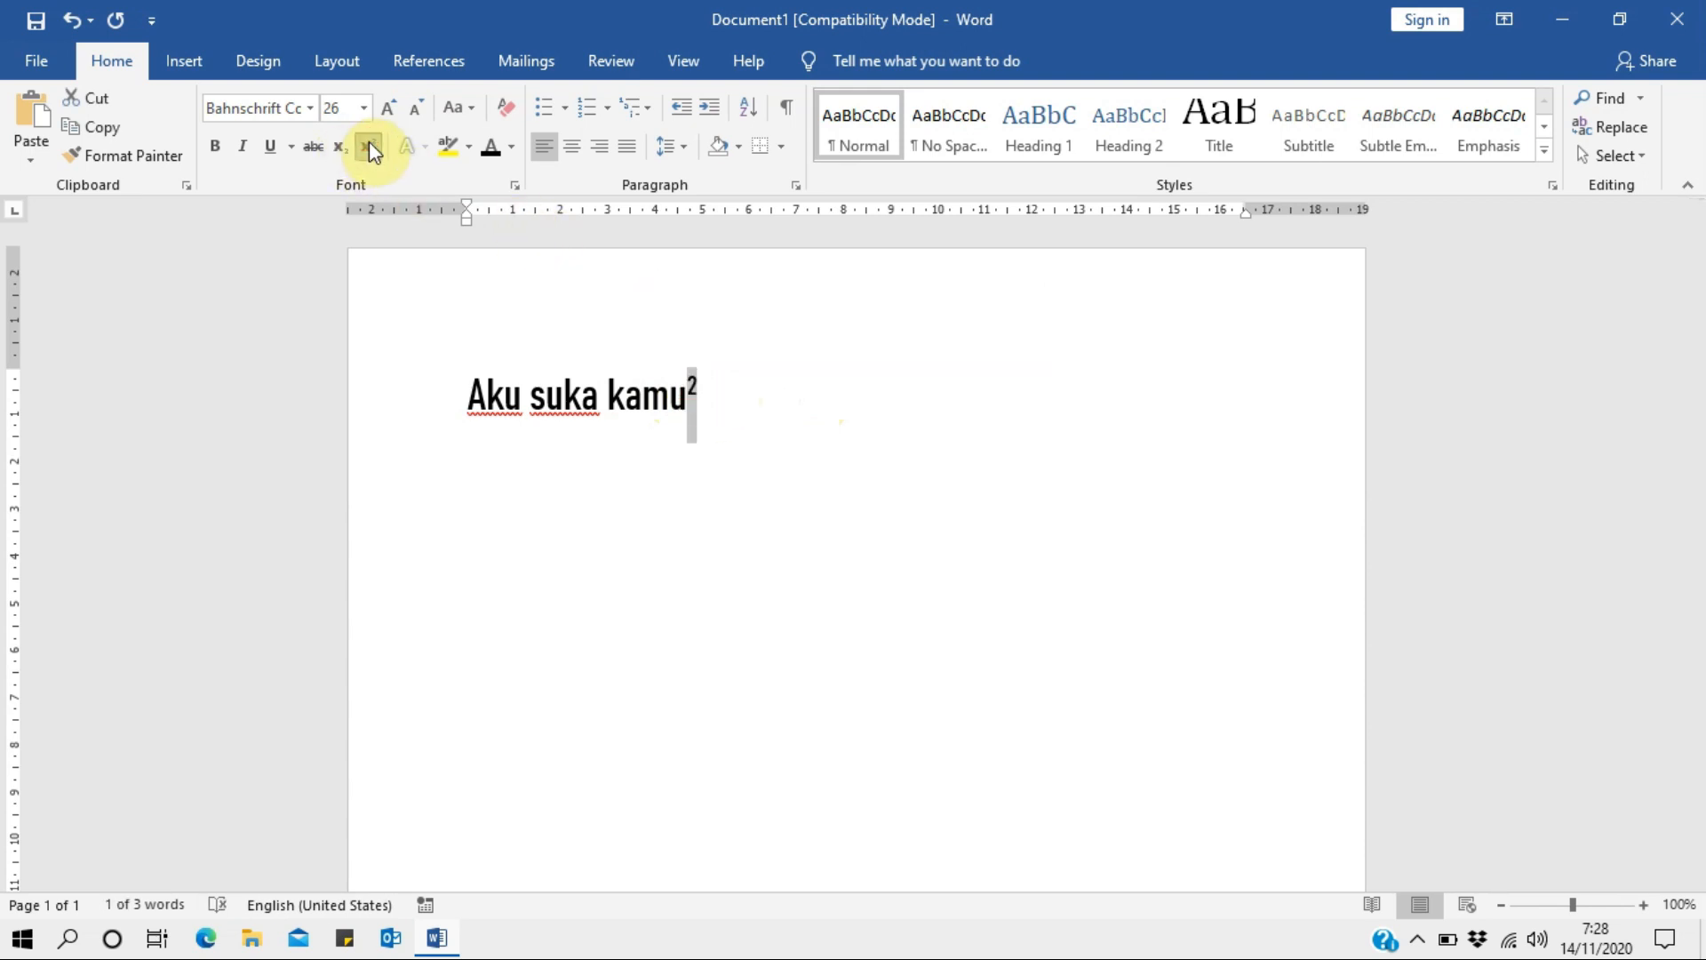
click(339, 148)
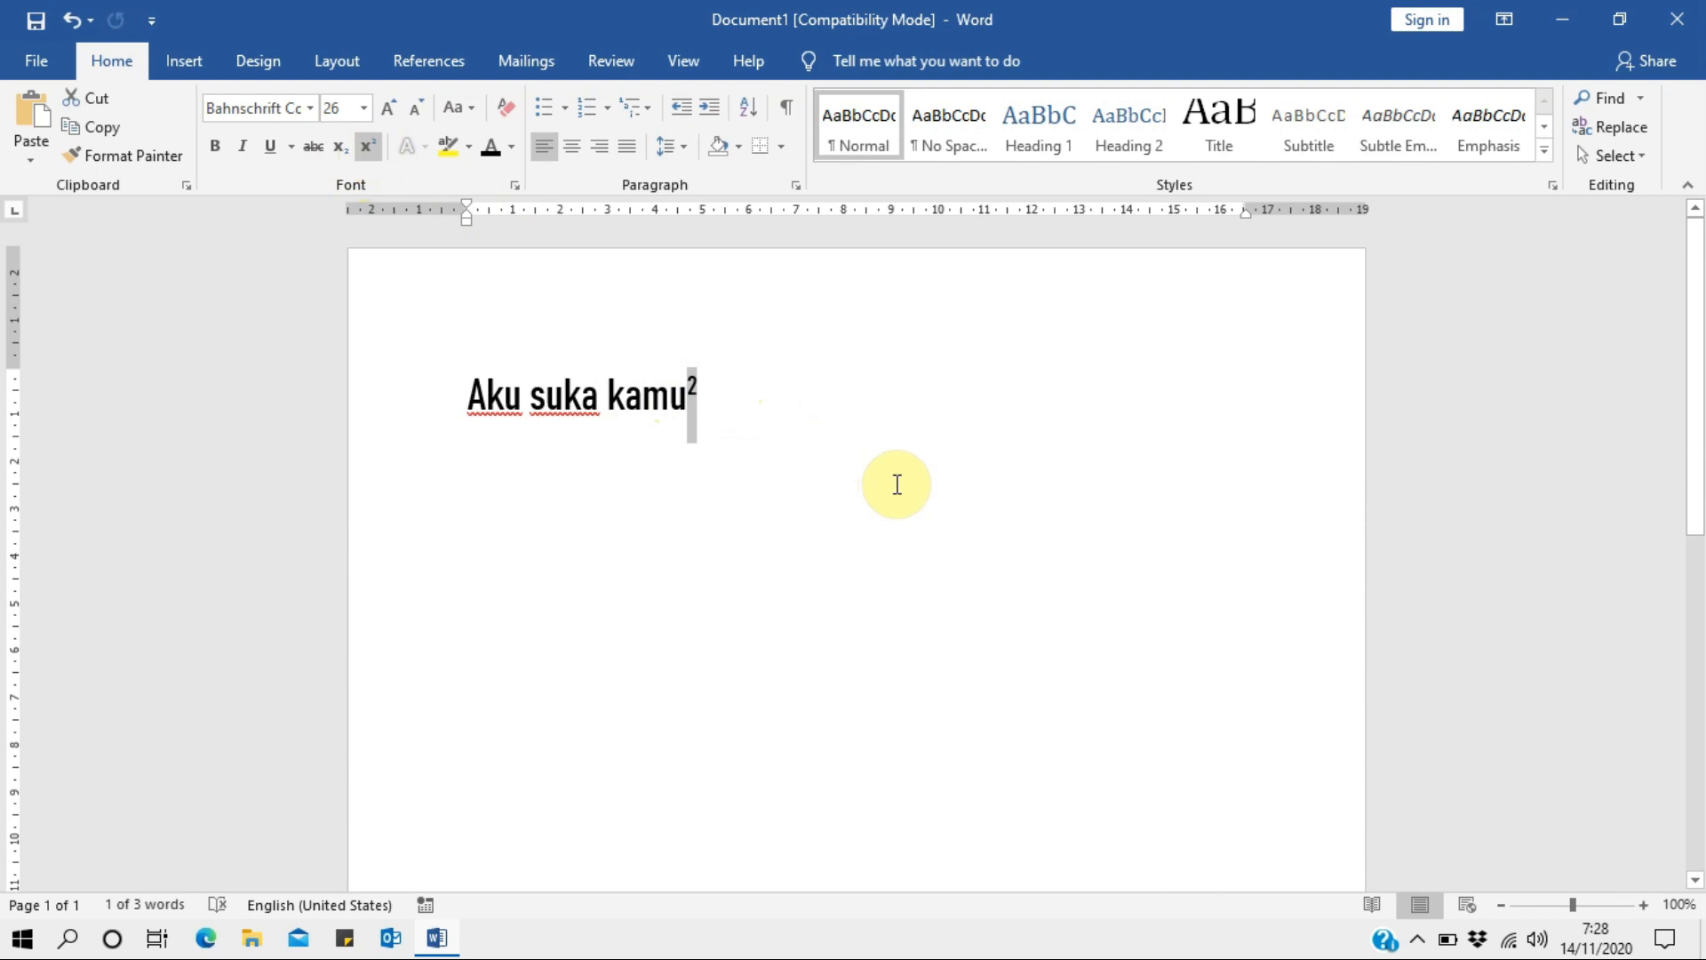
Highlight the whole line, including the superscript digit, in red.
drag(773, 410, 446, 384)
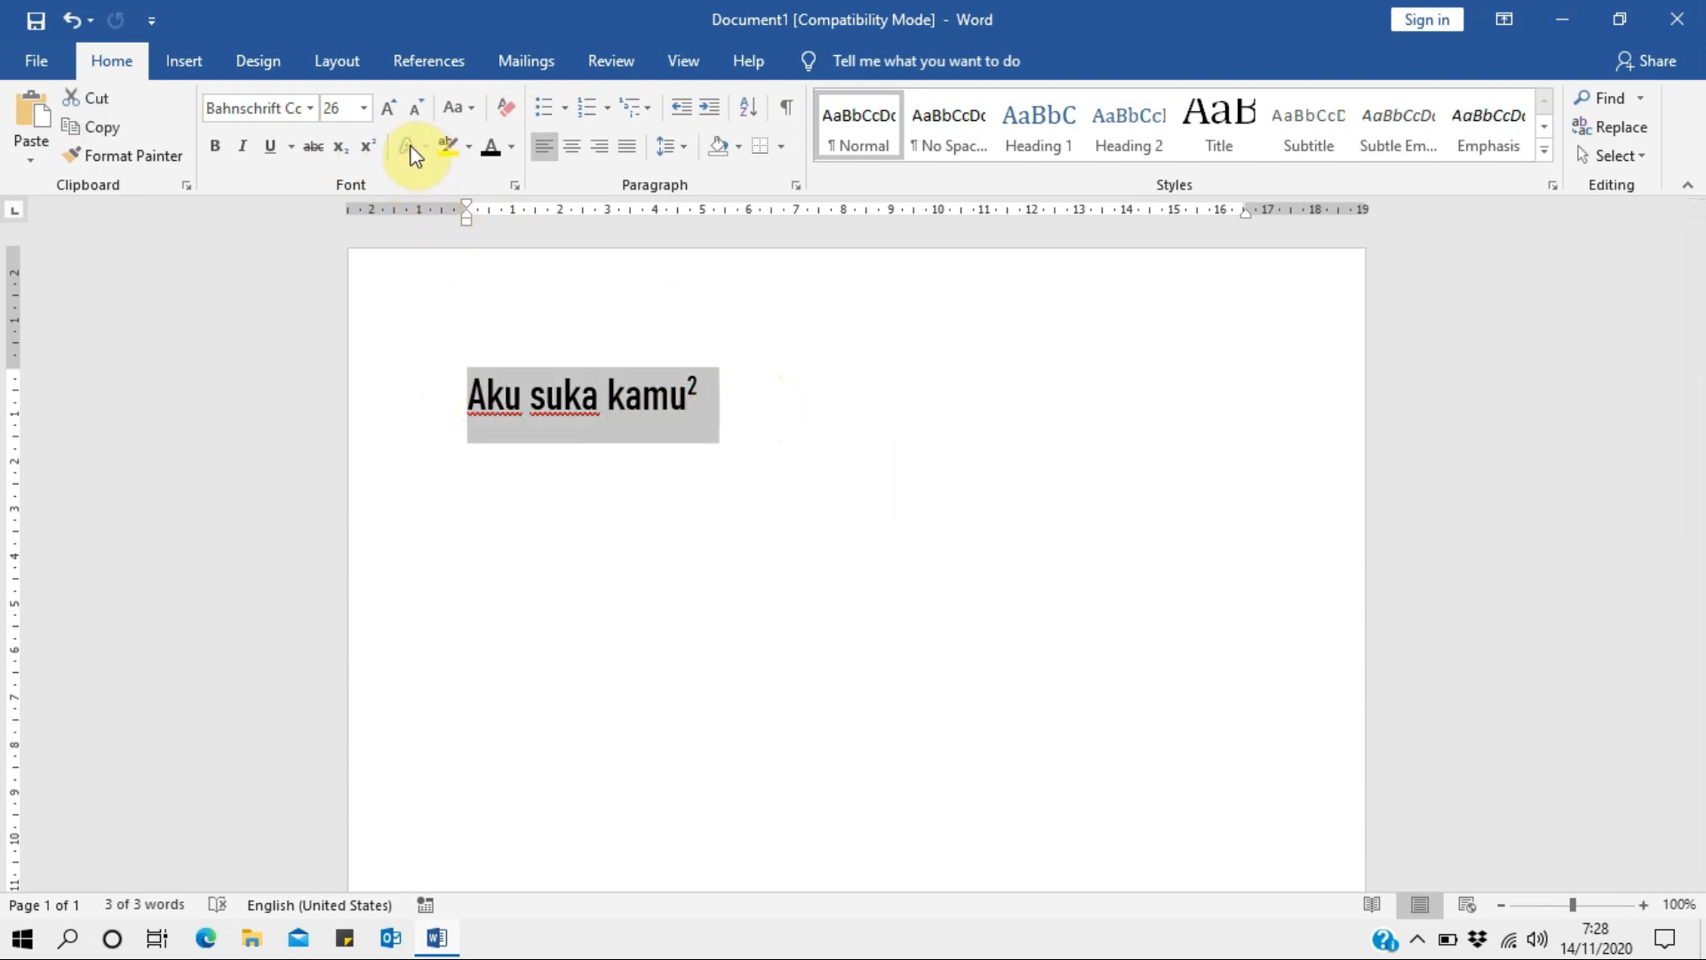
click(468, 146)
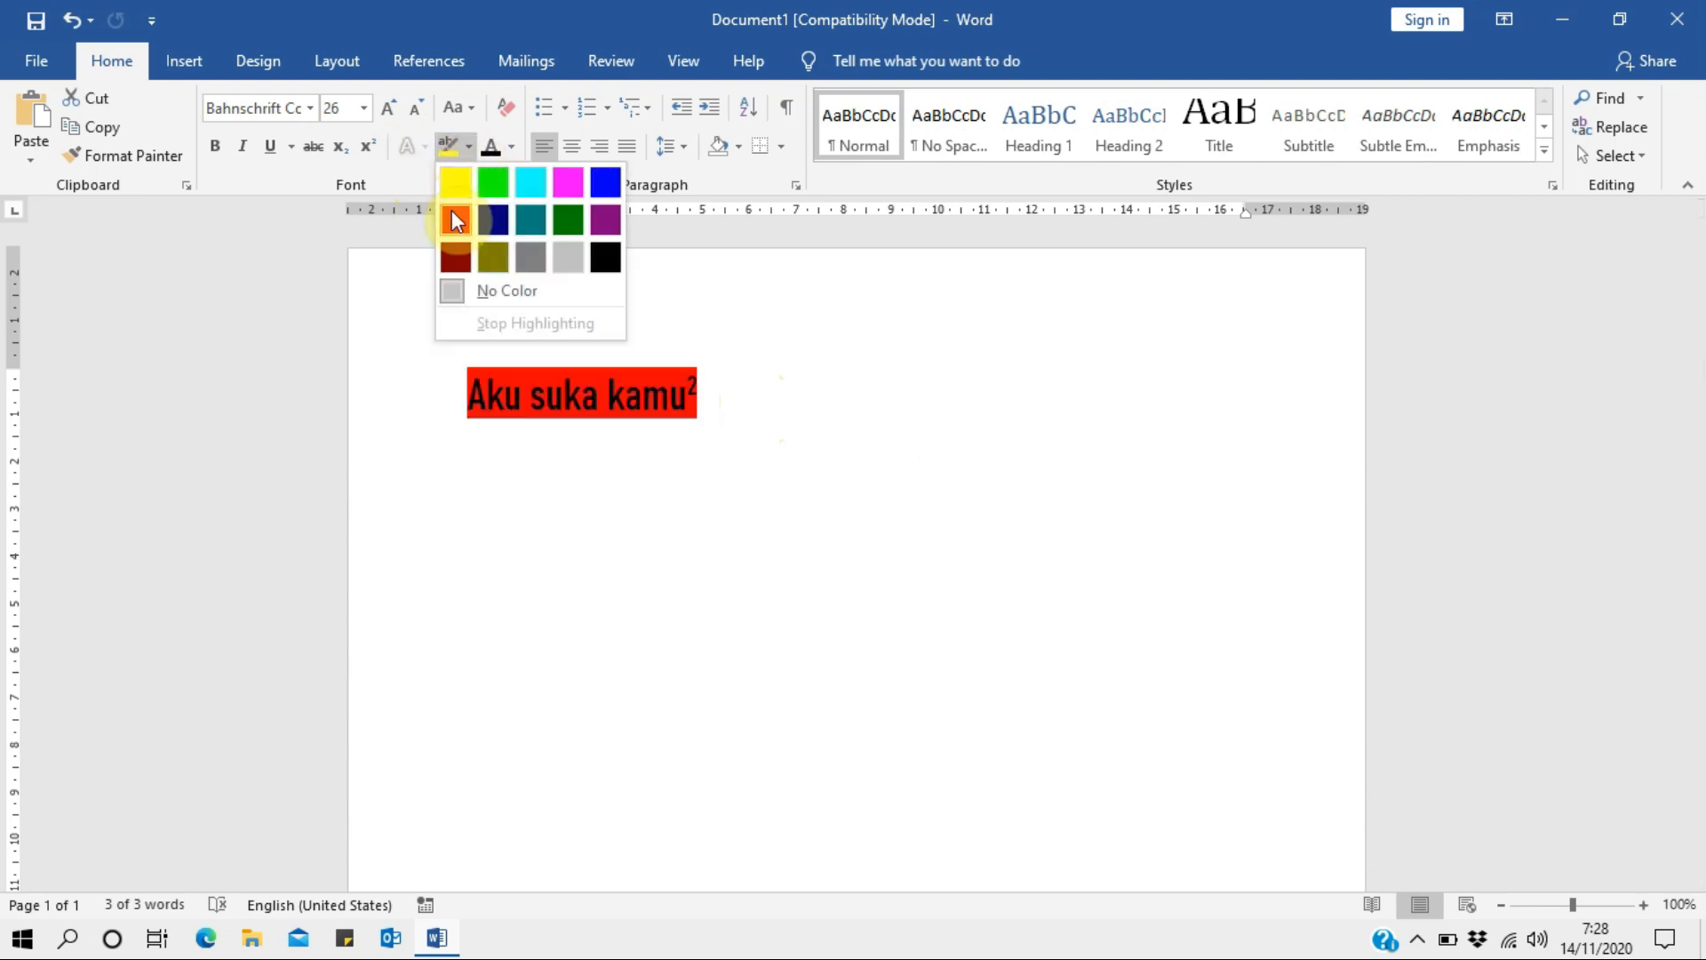
click(451, 210)
Switch the text highlight color to pink and then to No Color, and clear the line's highlight.
click(467, 146)
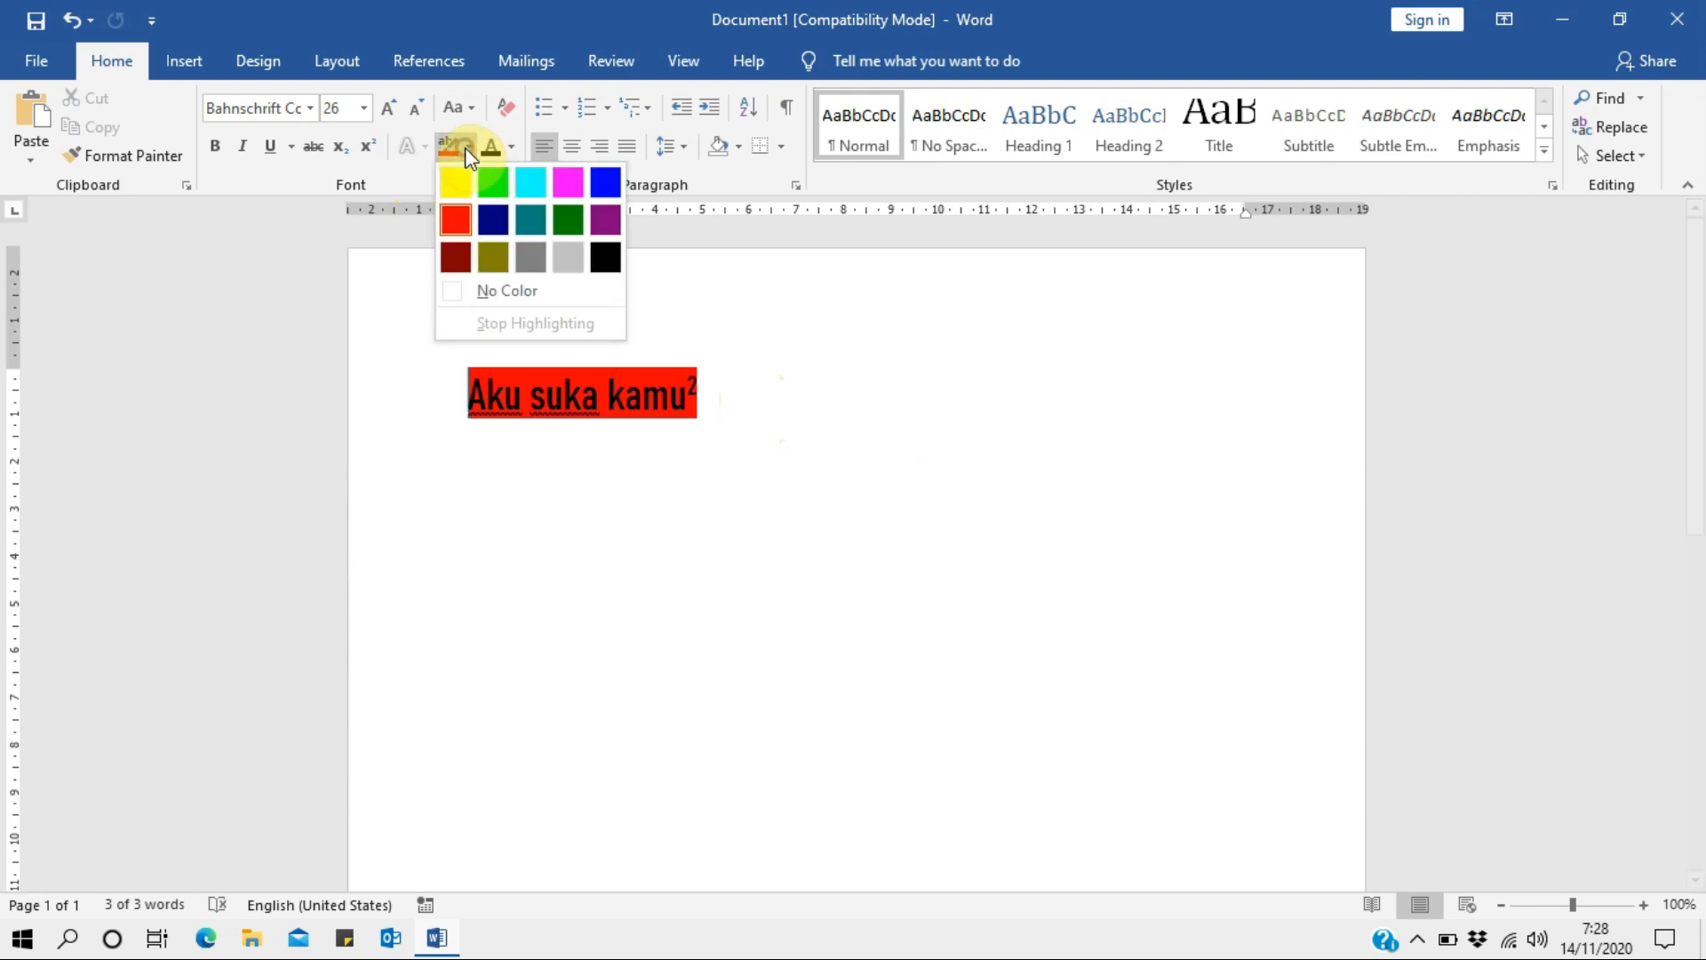
click(569, 182)
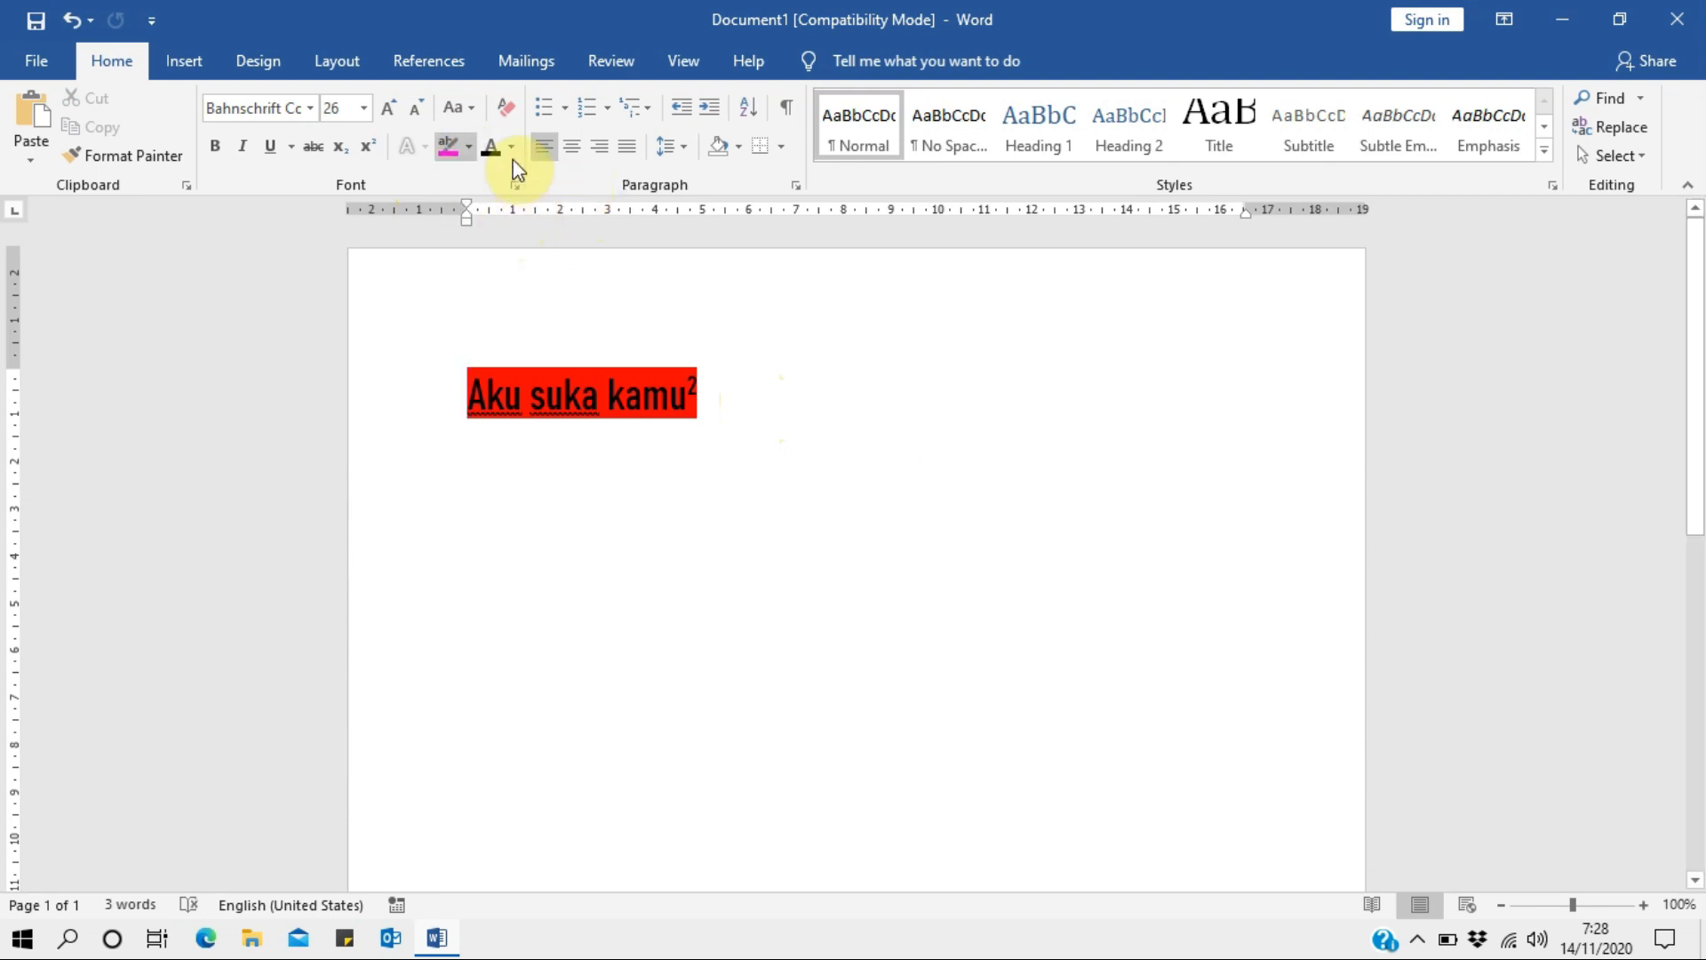
click(467, 143)
click(520, 291)
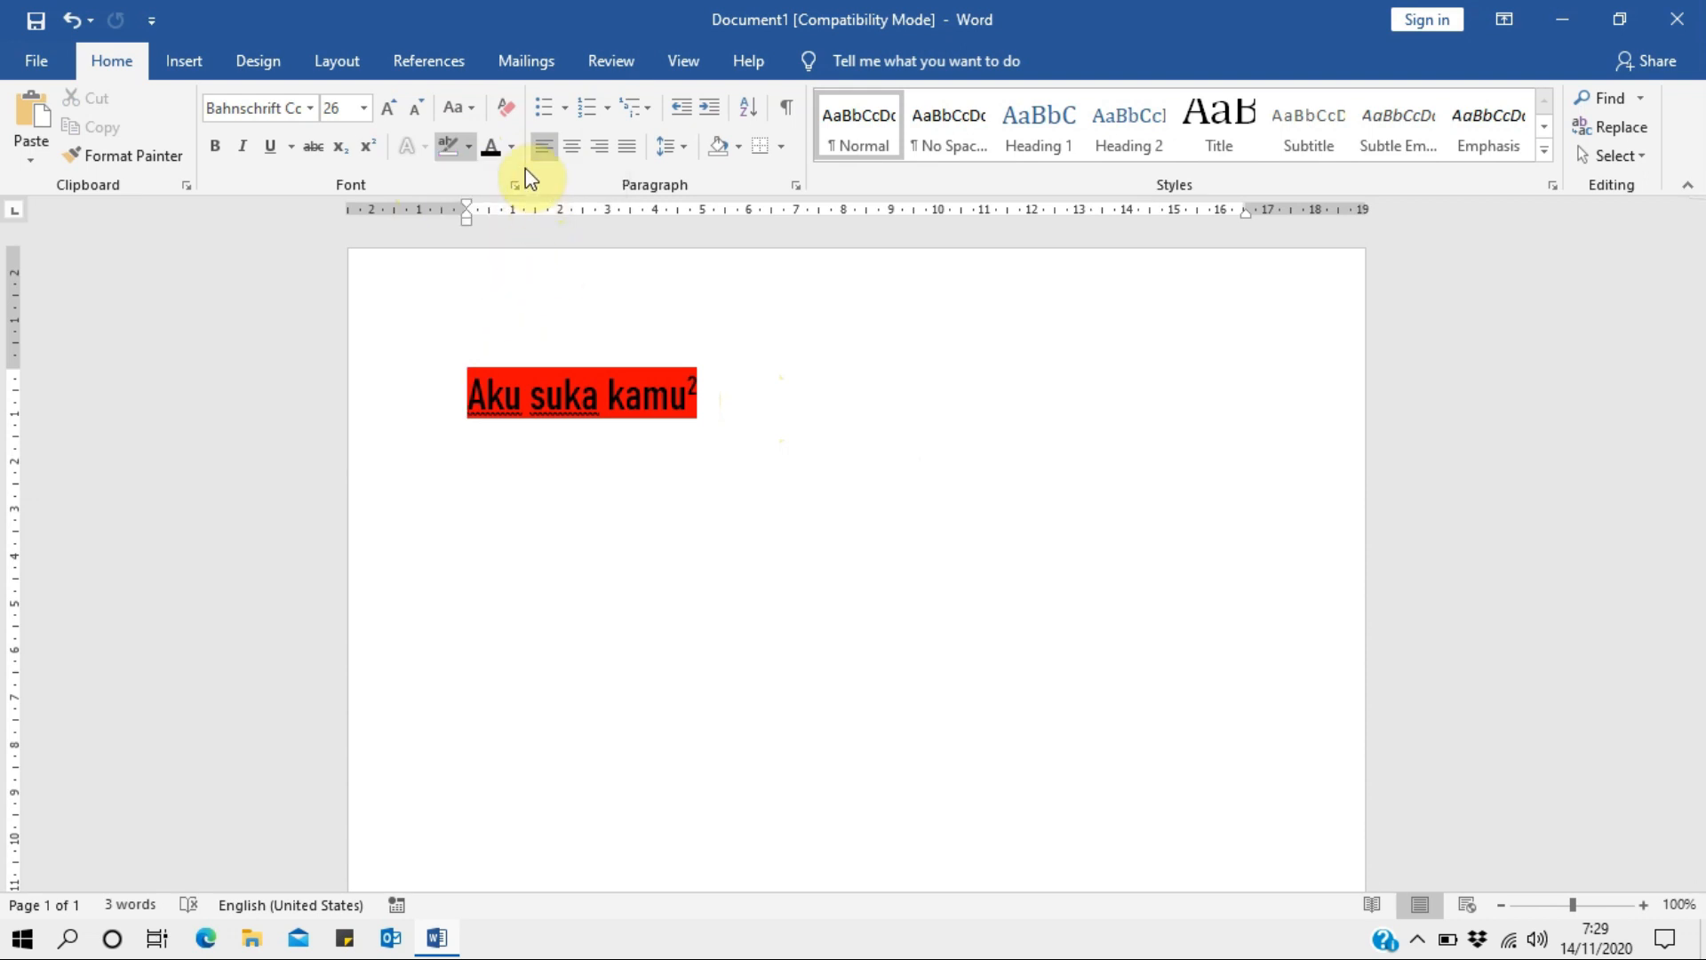
click(442, 368)
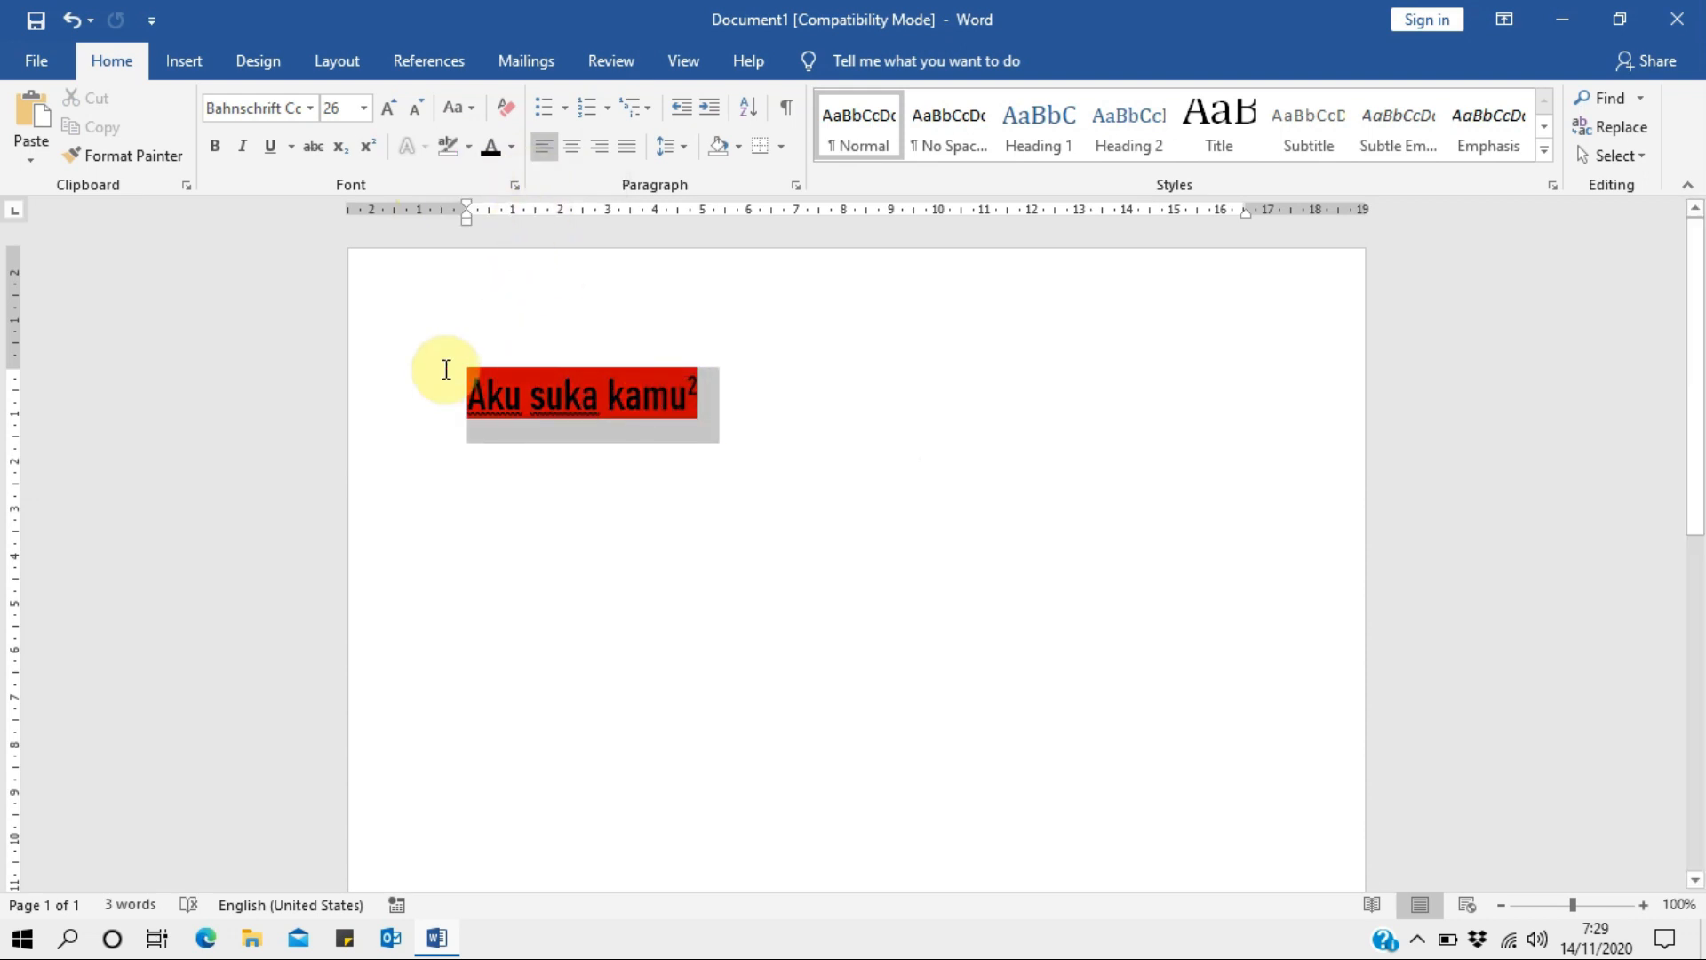
click(445, 147)
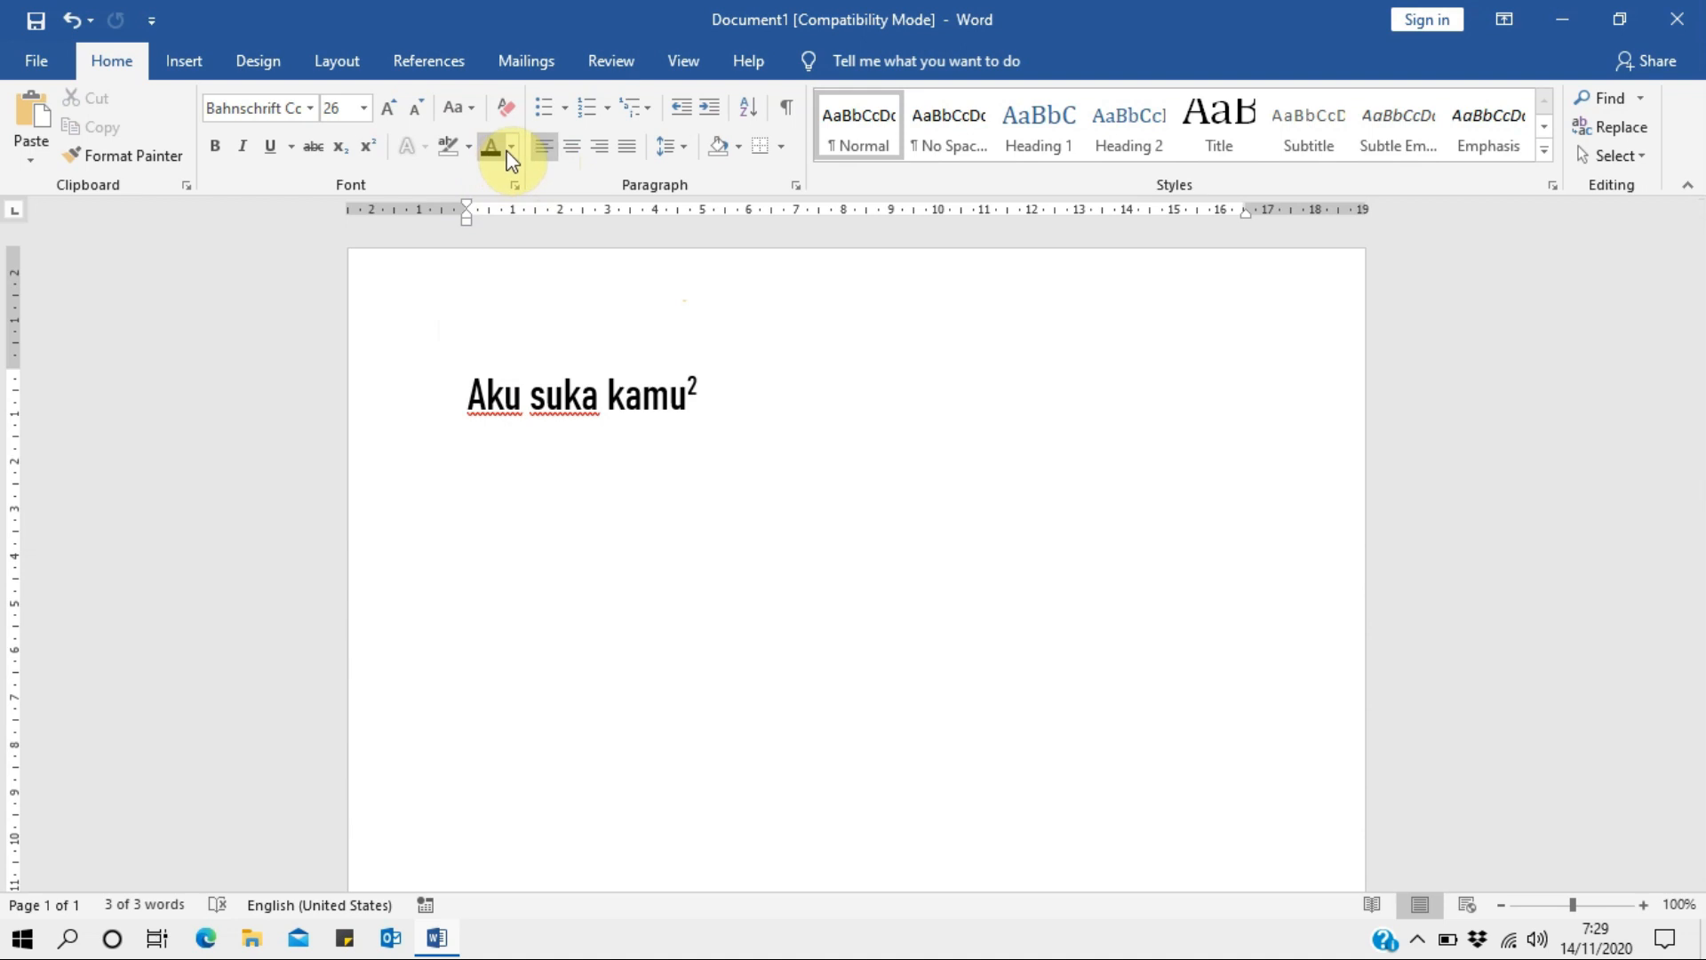
Change the font color of the whole line to red and undo the change.
drag(695, 391, 466, 396)
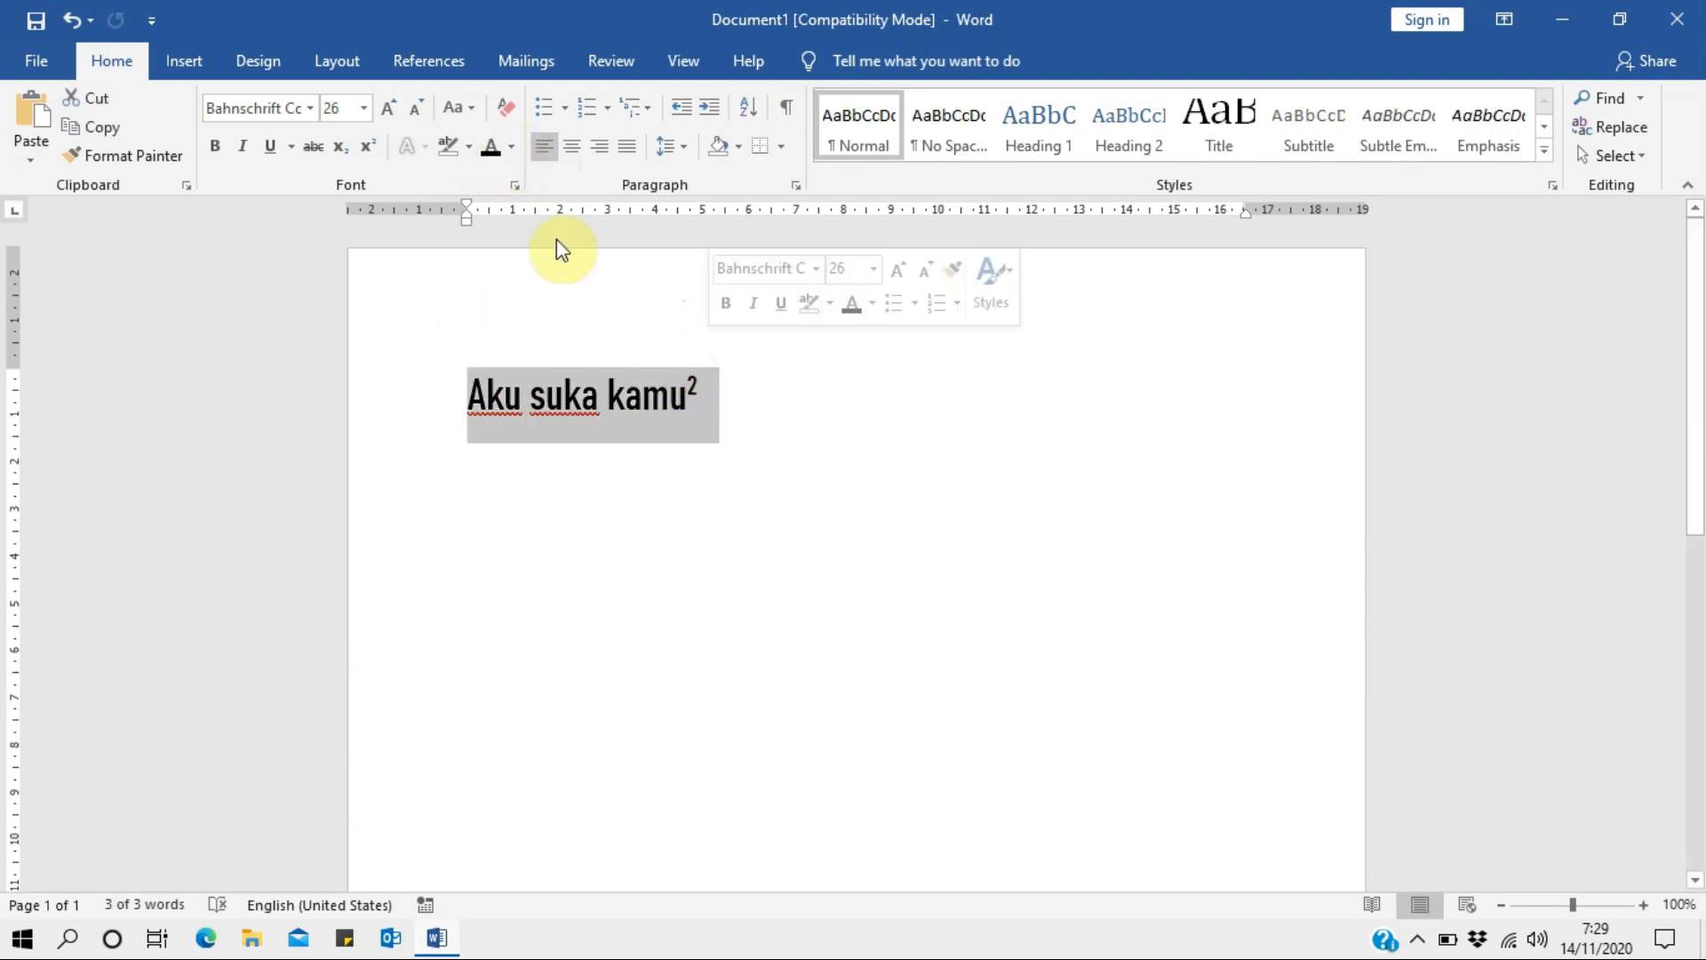
click(511, 147)
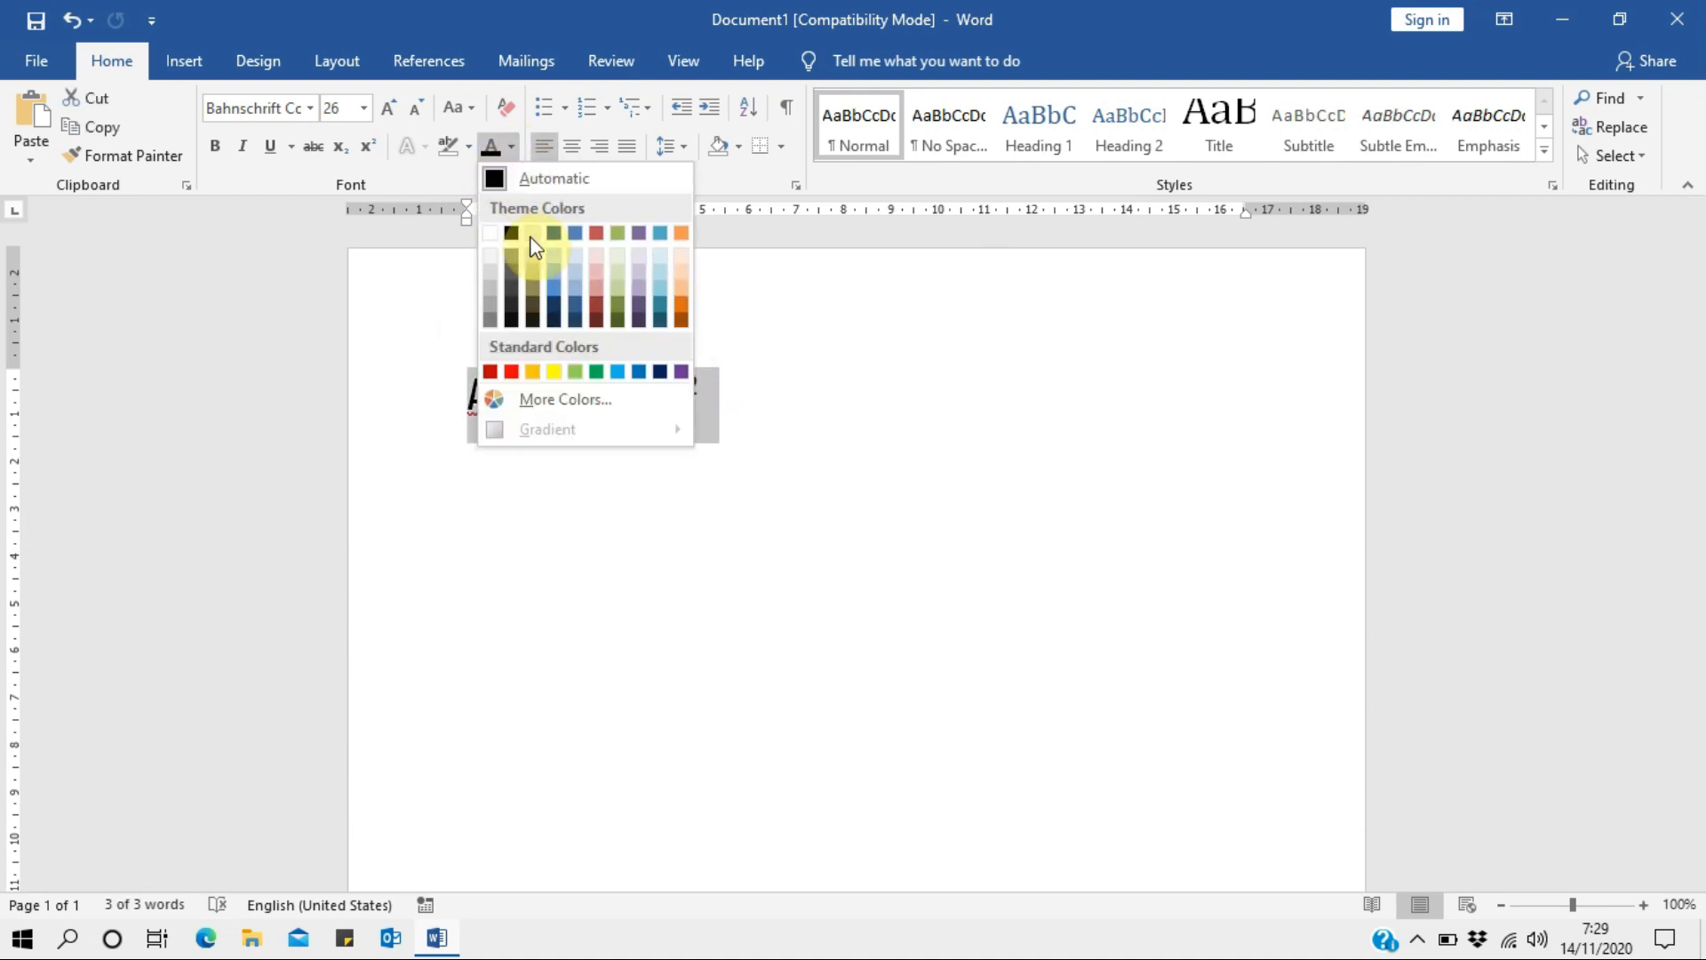
click(511, 372)
click(747, 414)
key(ctrl+z)
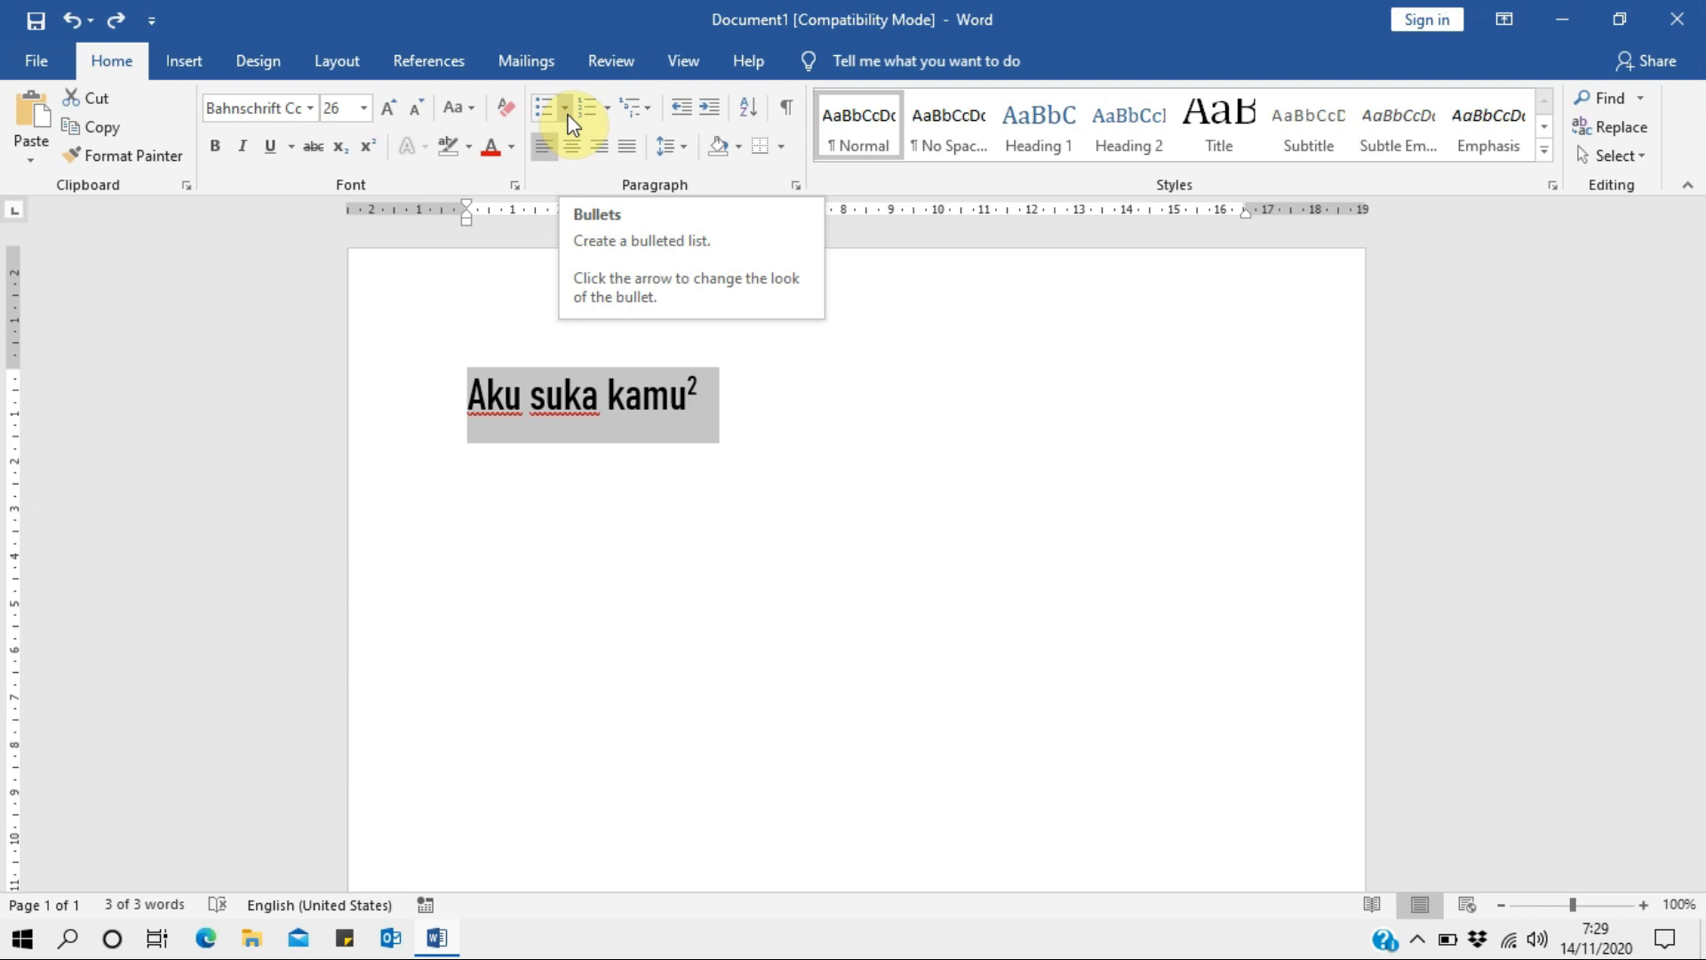
Delete the whole "Aku suka kamu" line together with its superscript digit.
click(719, 393)
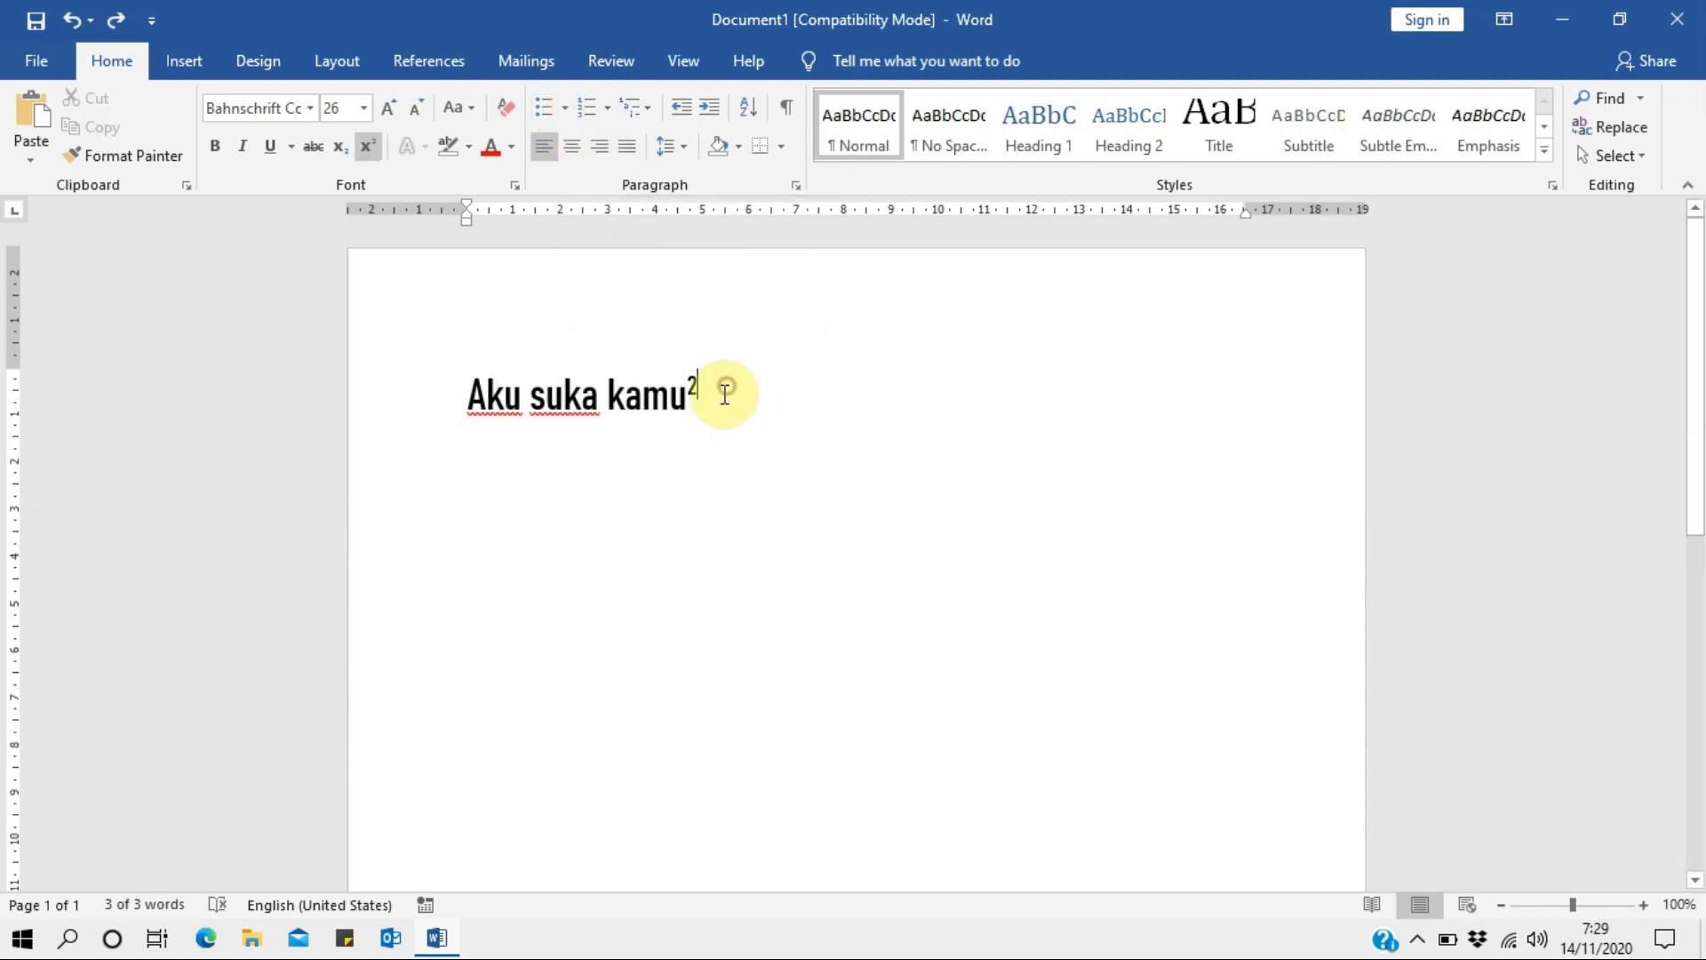
triple_click(500, 393)
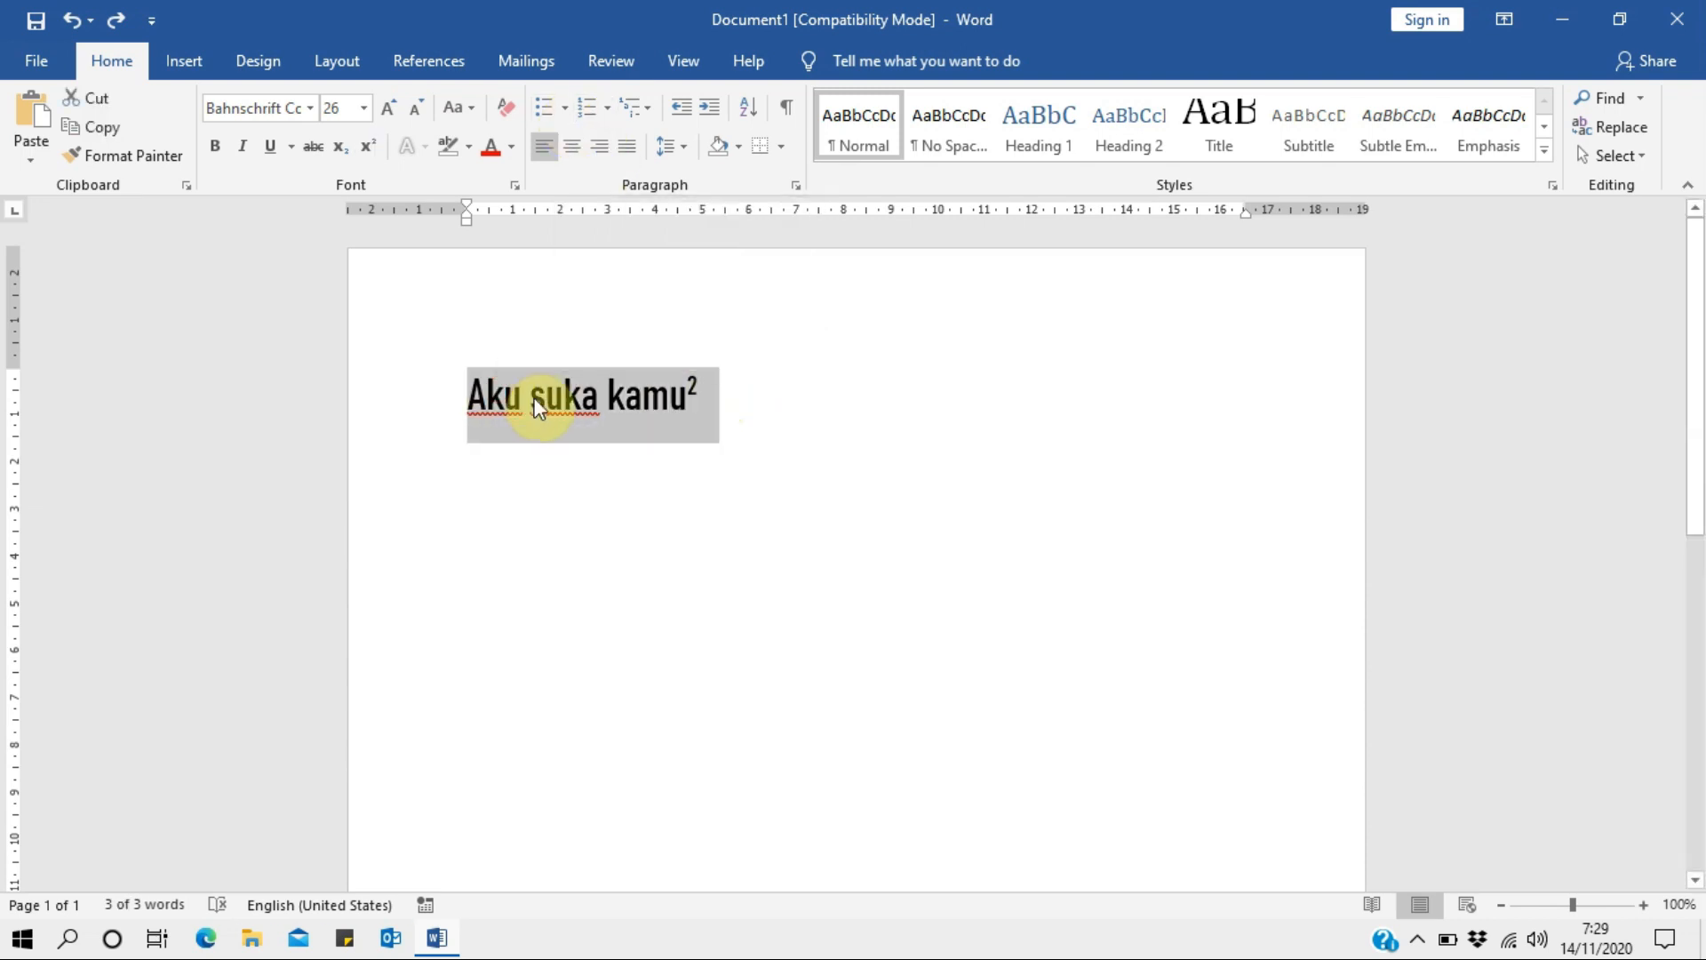
key(Delete)
Create a bulleted list with the items "Suka", "Tidak suka" and "Sama-sama suka".
click(545, 110)
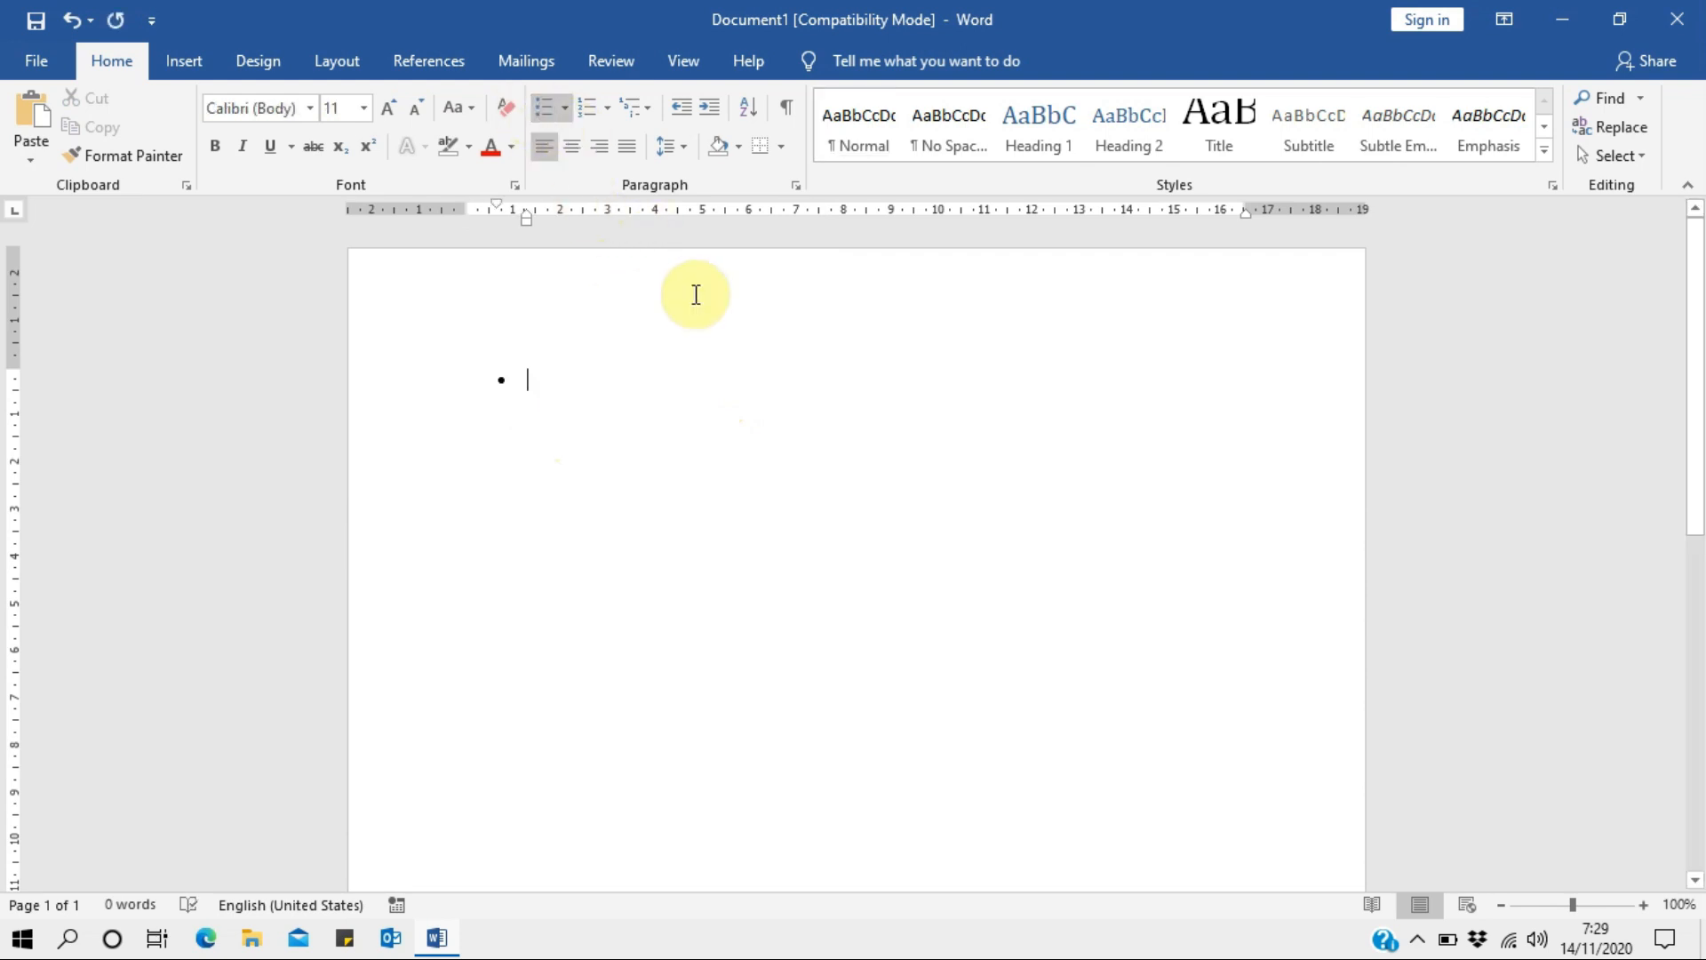
text(Suka)
key(Return)
text(tidak su)
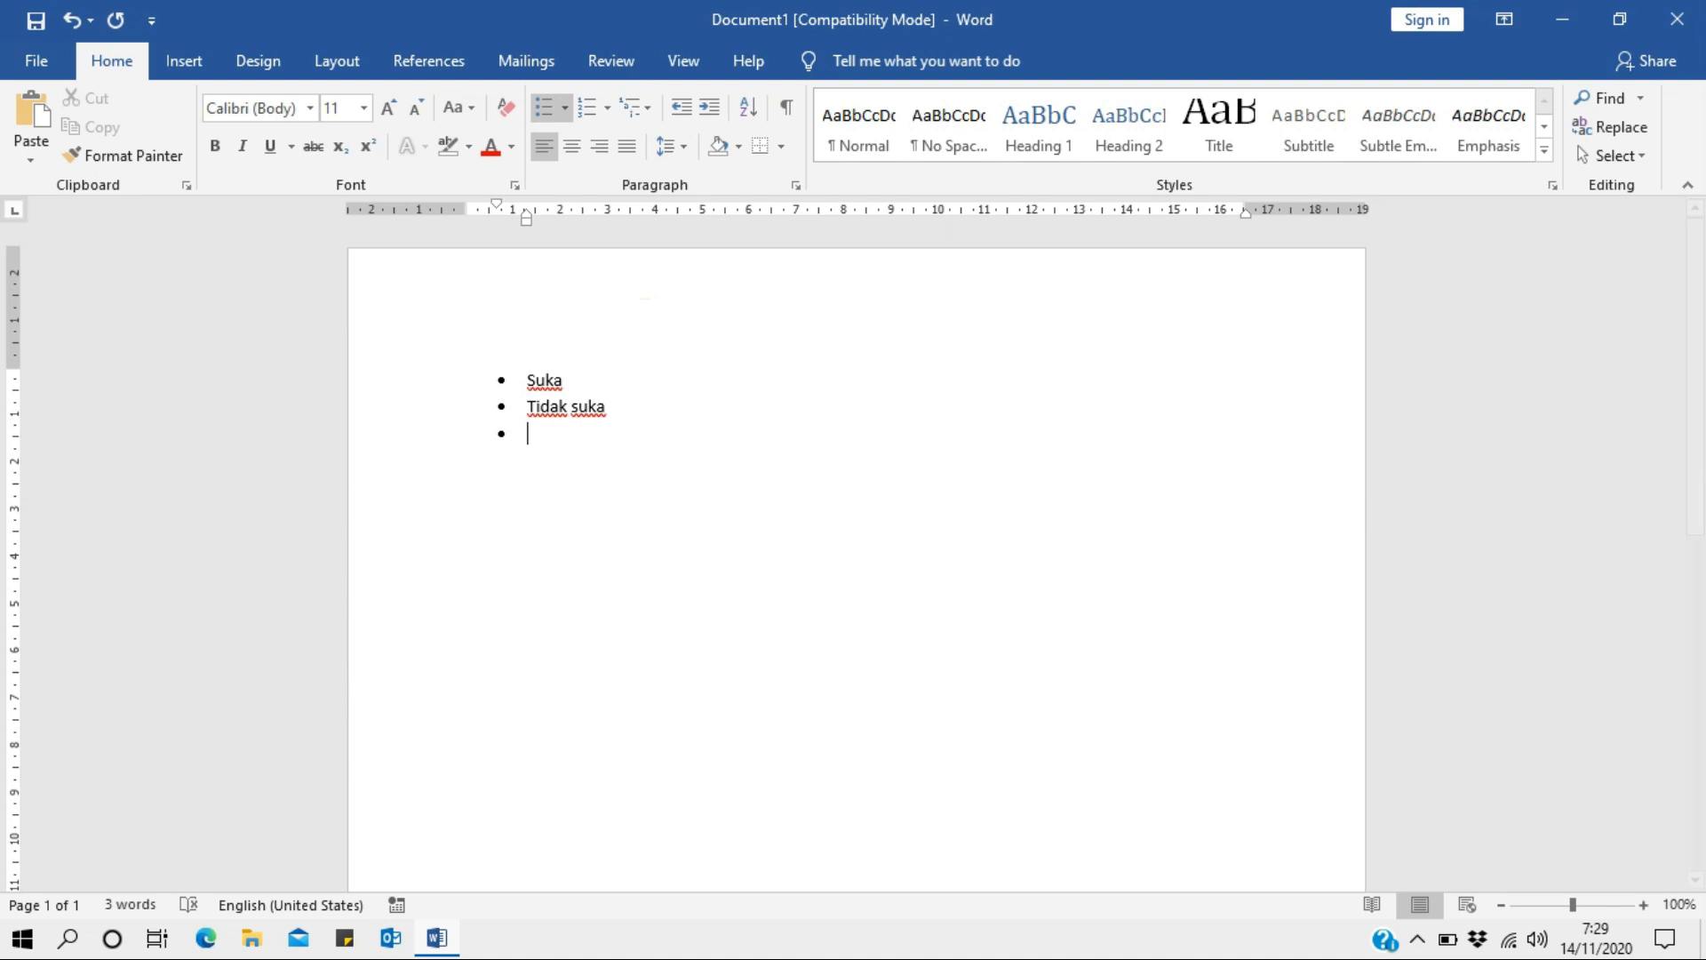
text(sama suka)
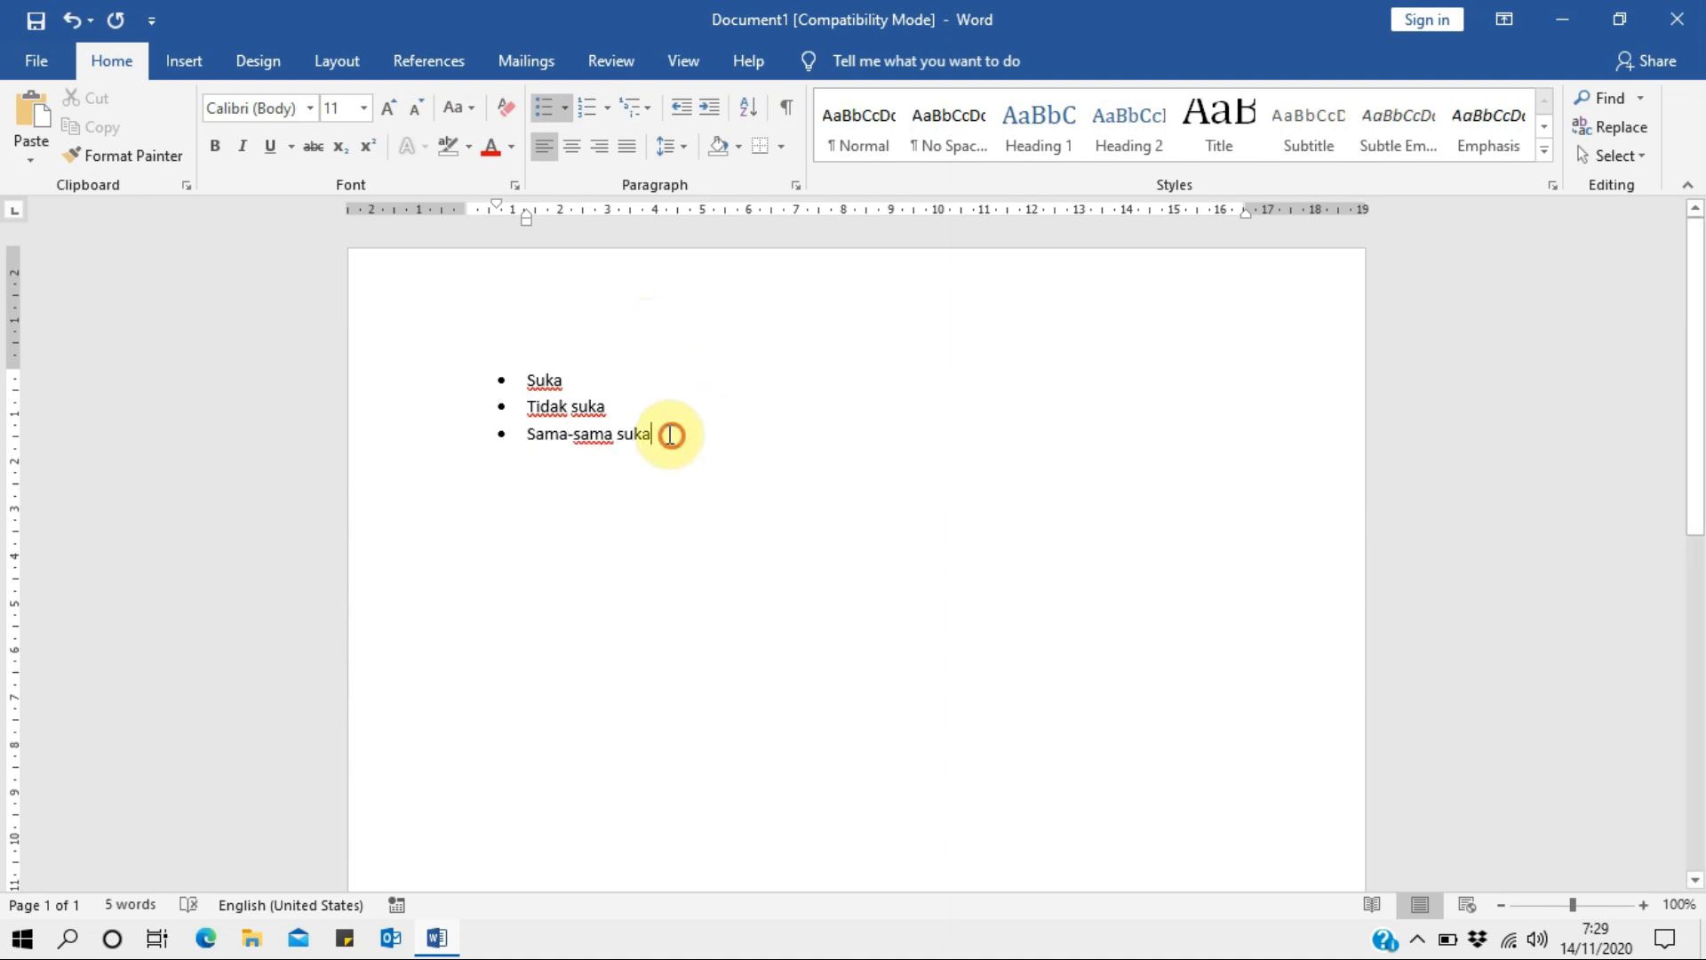
Change the bullets of all three list items to hollow circles and then to arrowheads.
drag(670, 435, 471, 372)
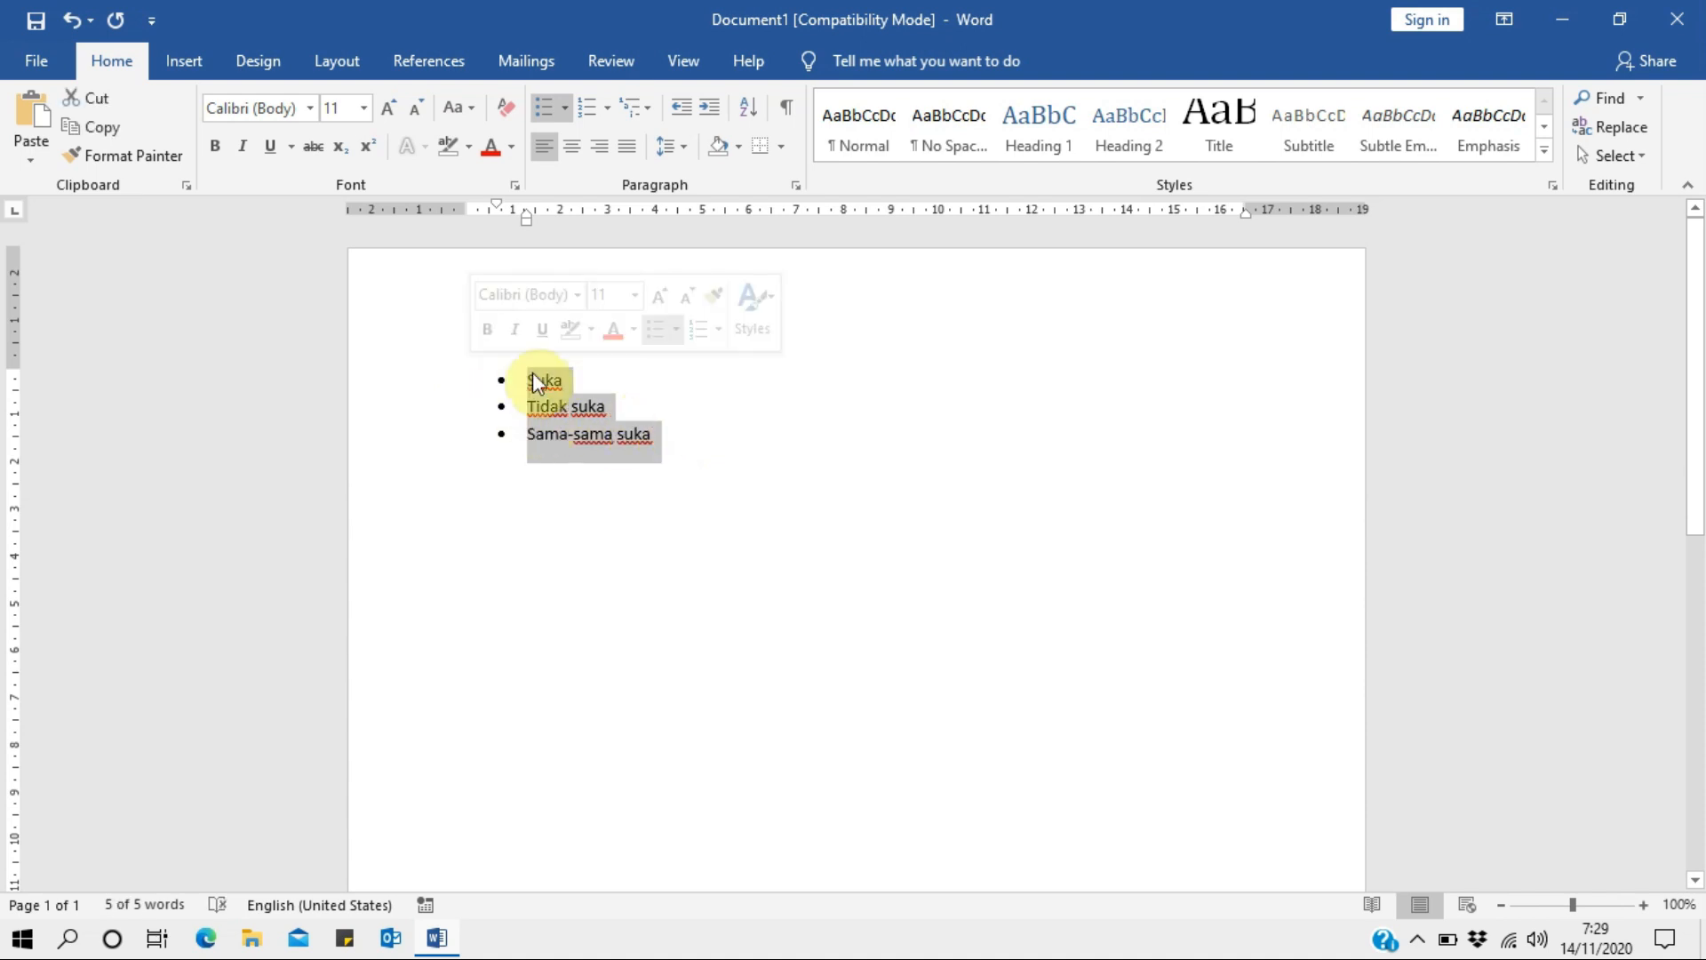
click(563, 107)
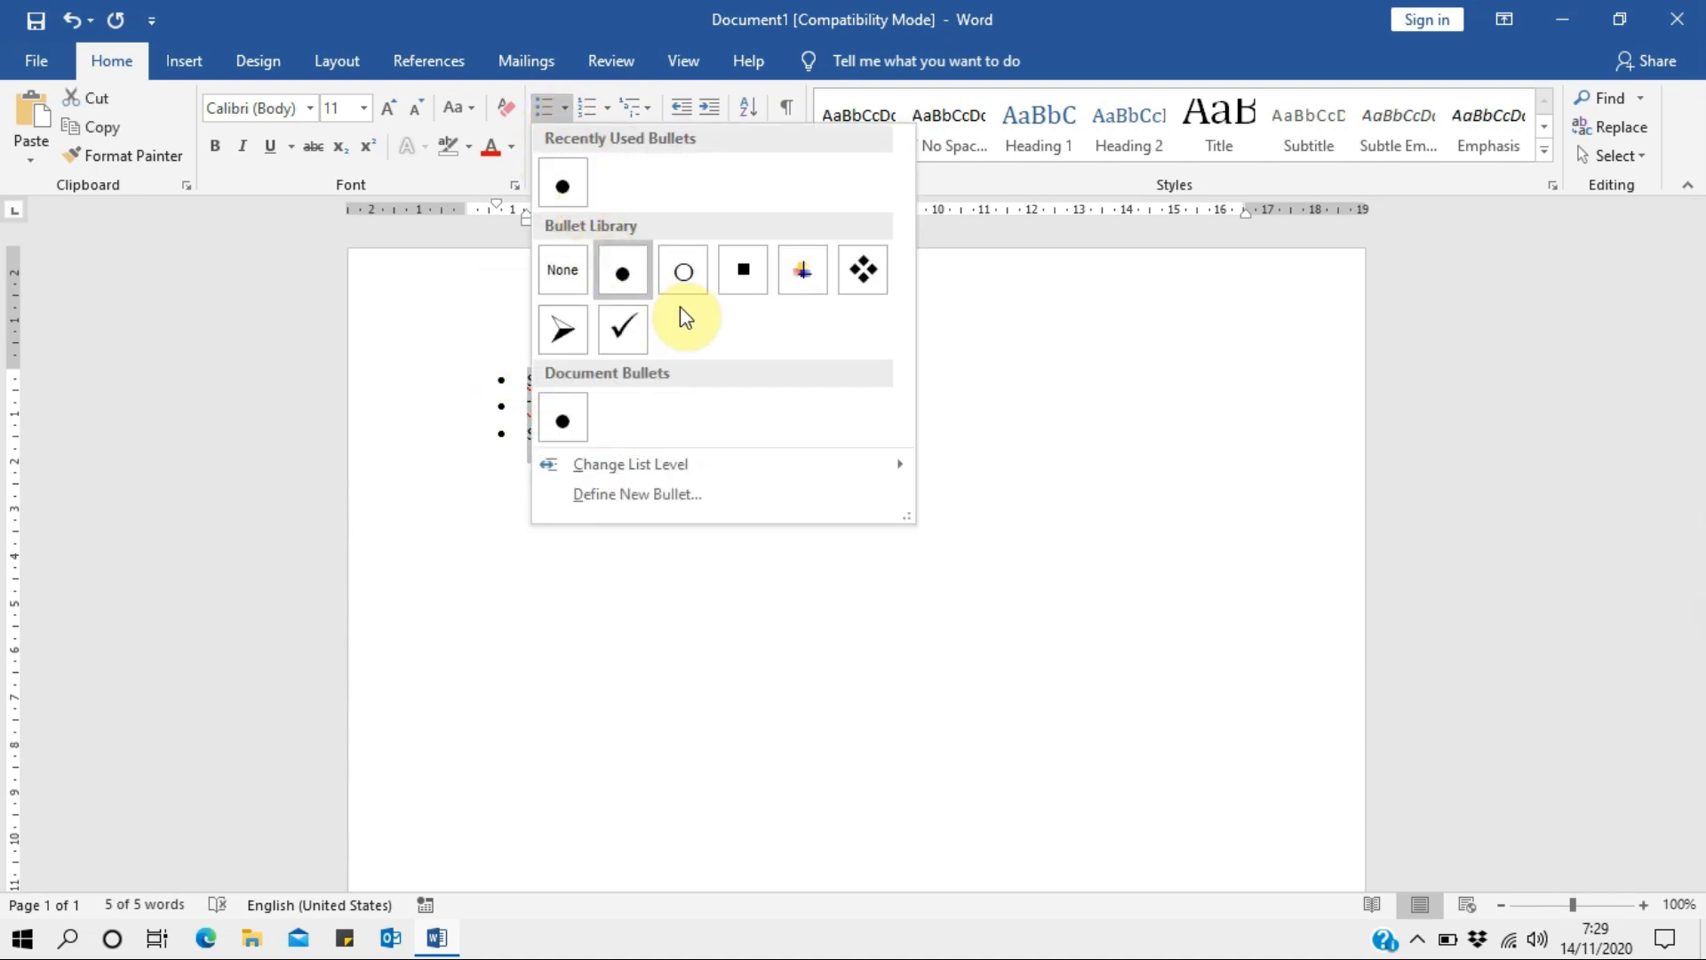
click(679, 269)
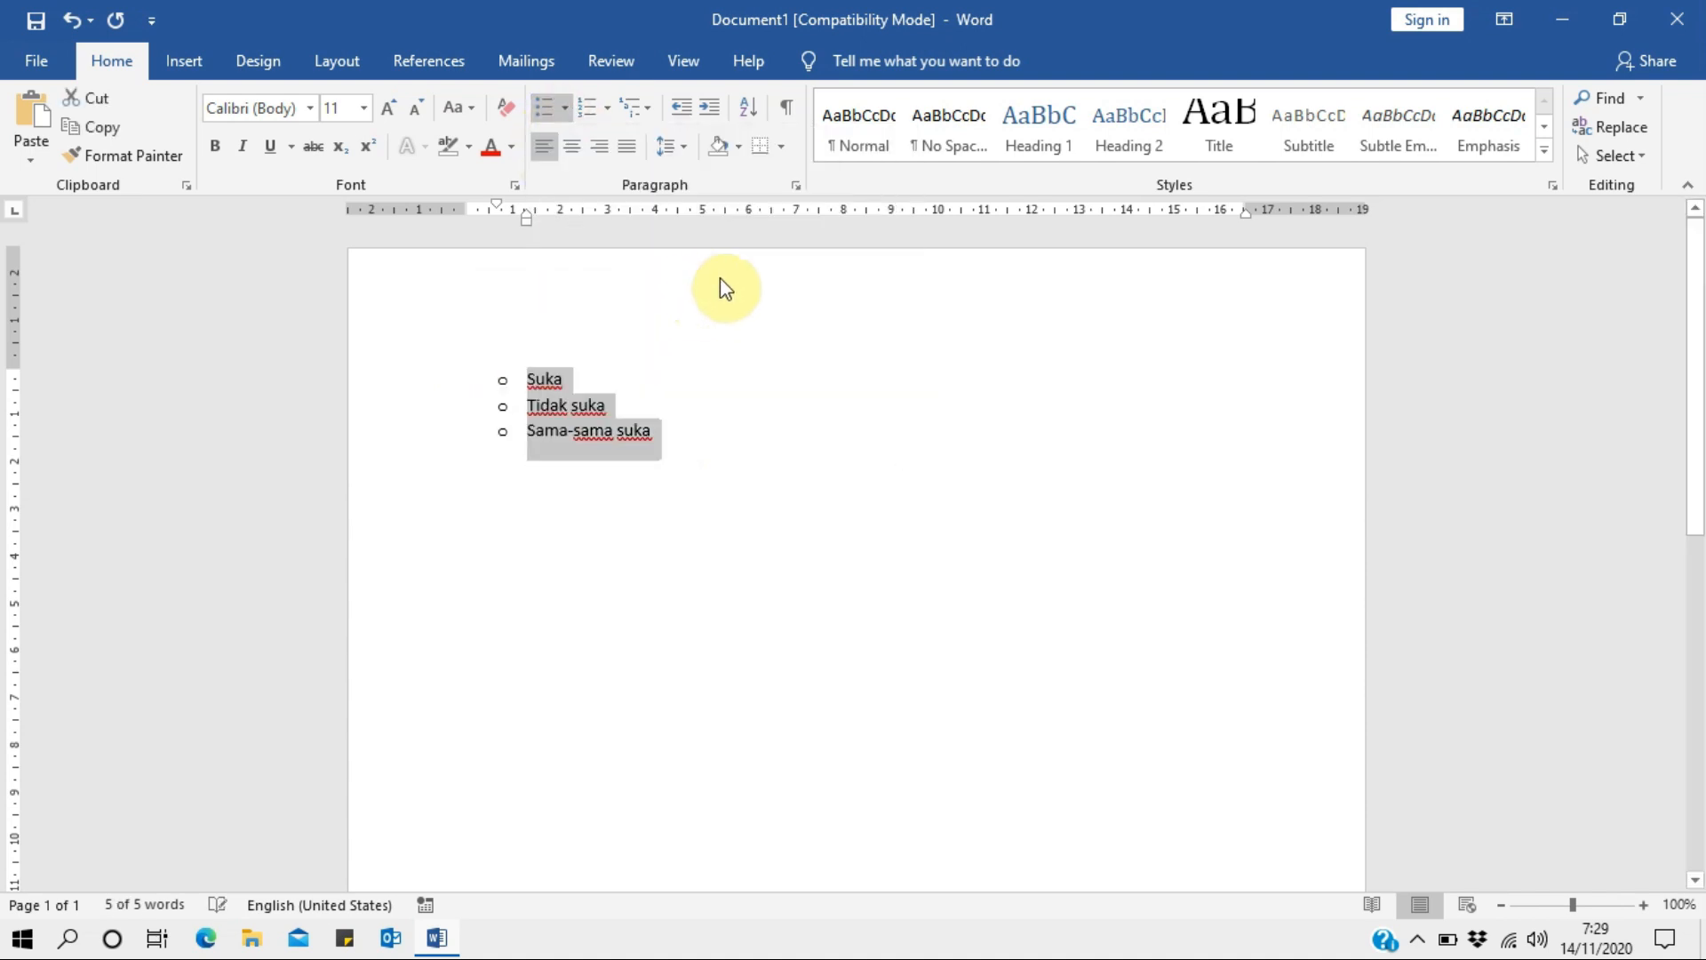
click(565, 109)
click(569, 334)
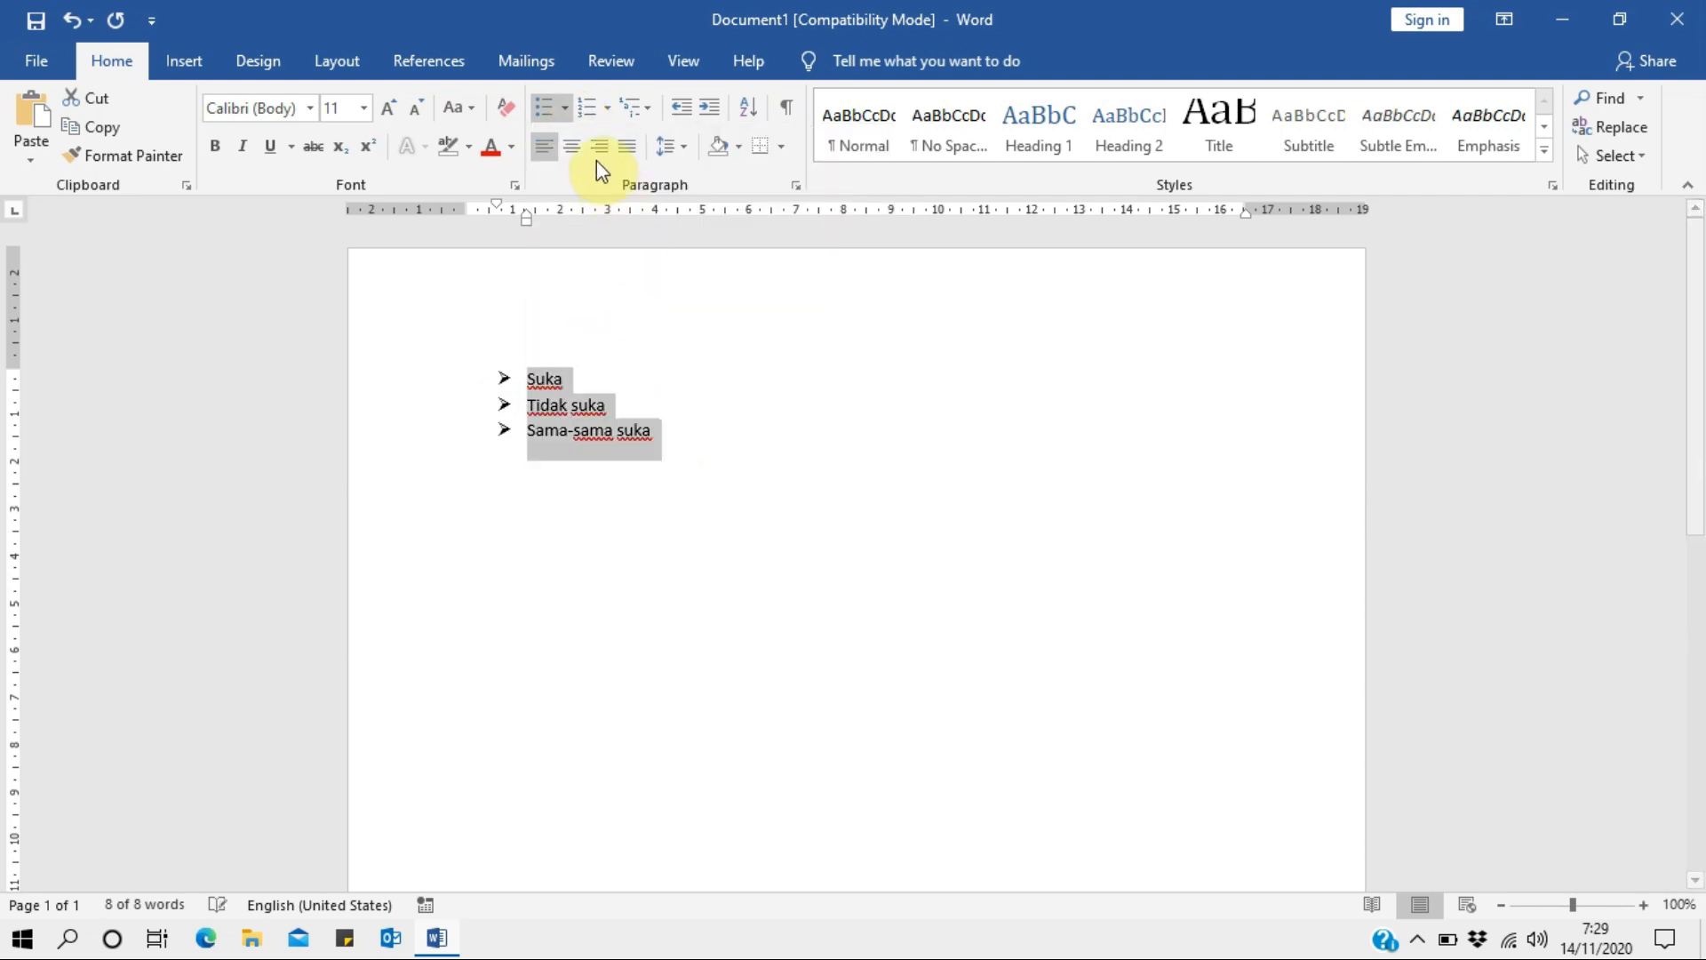
Set the bullets of all three list items to the four-diamond symbol.
click(567, 109)
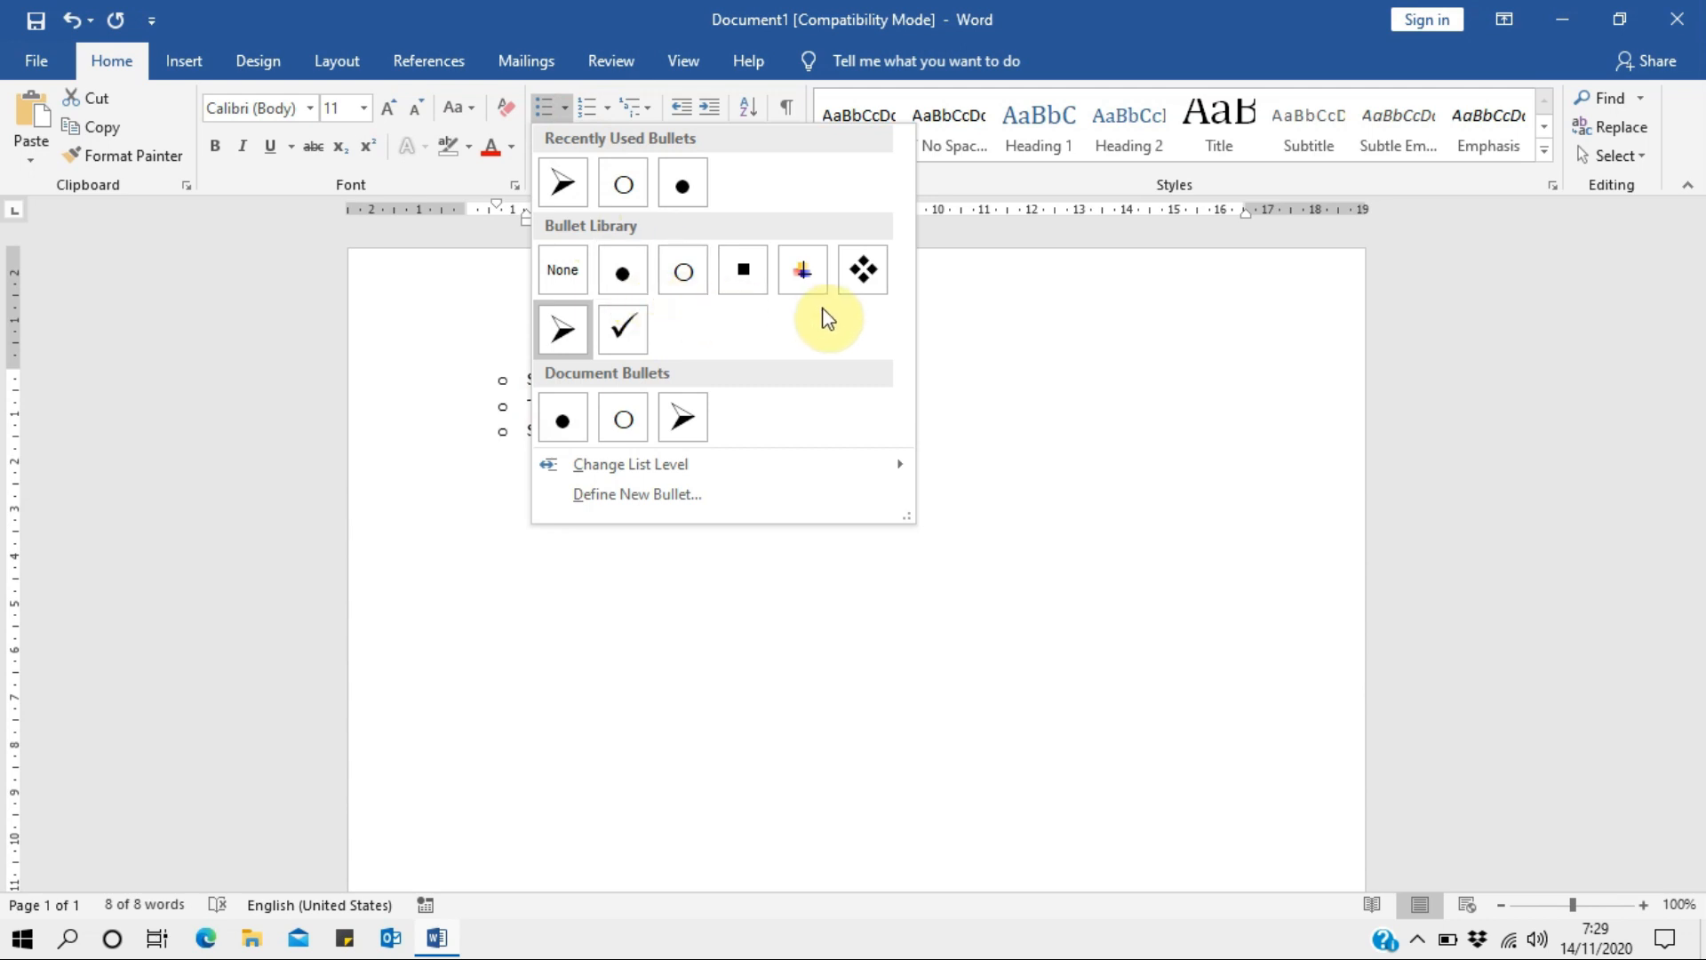
click(862, 272)
click(825, 395)
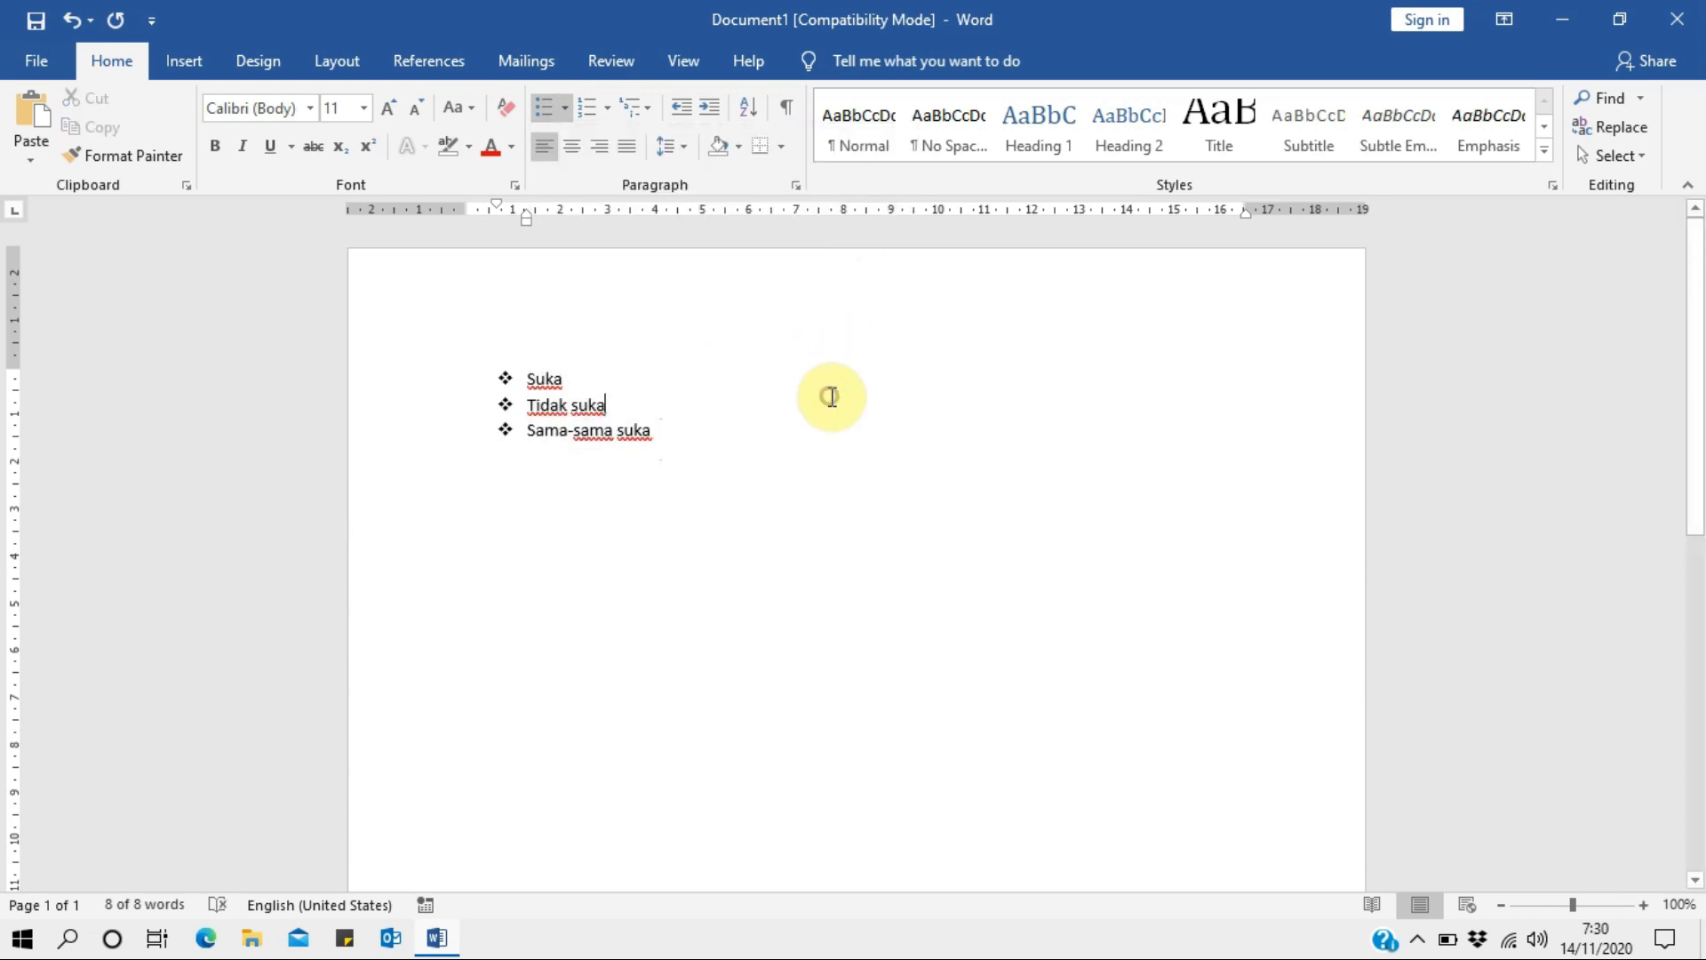
drag(680, 436, 492, 374)
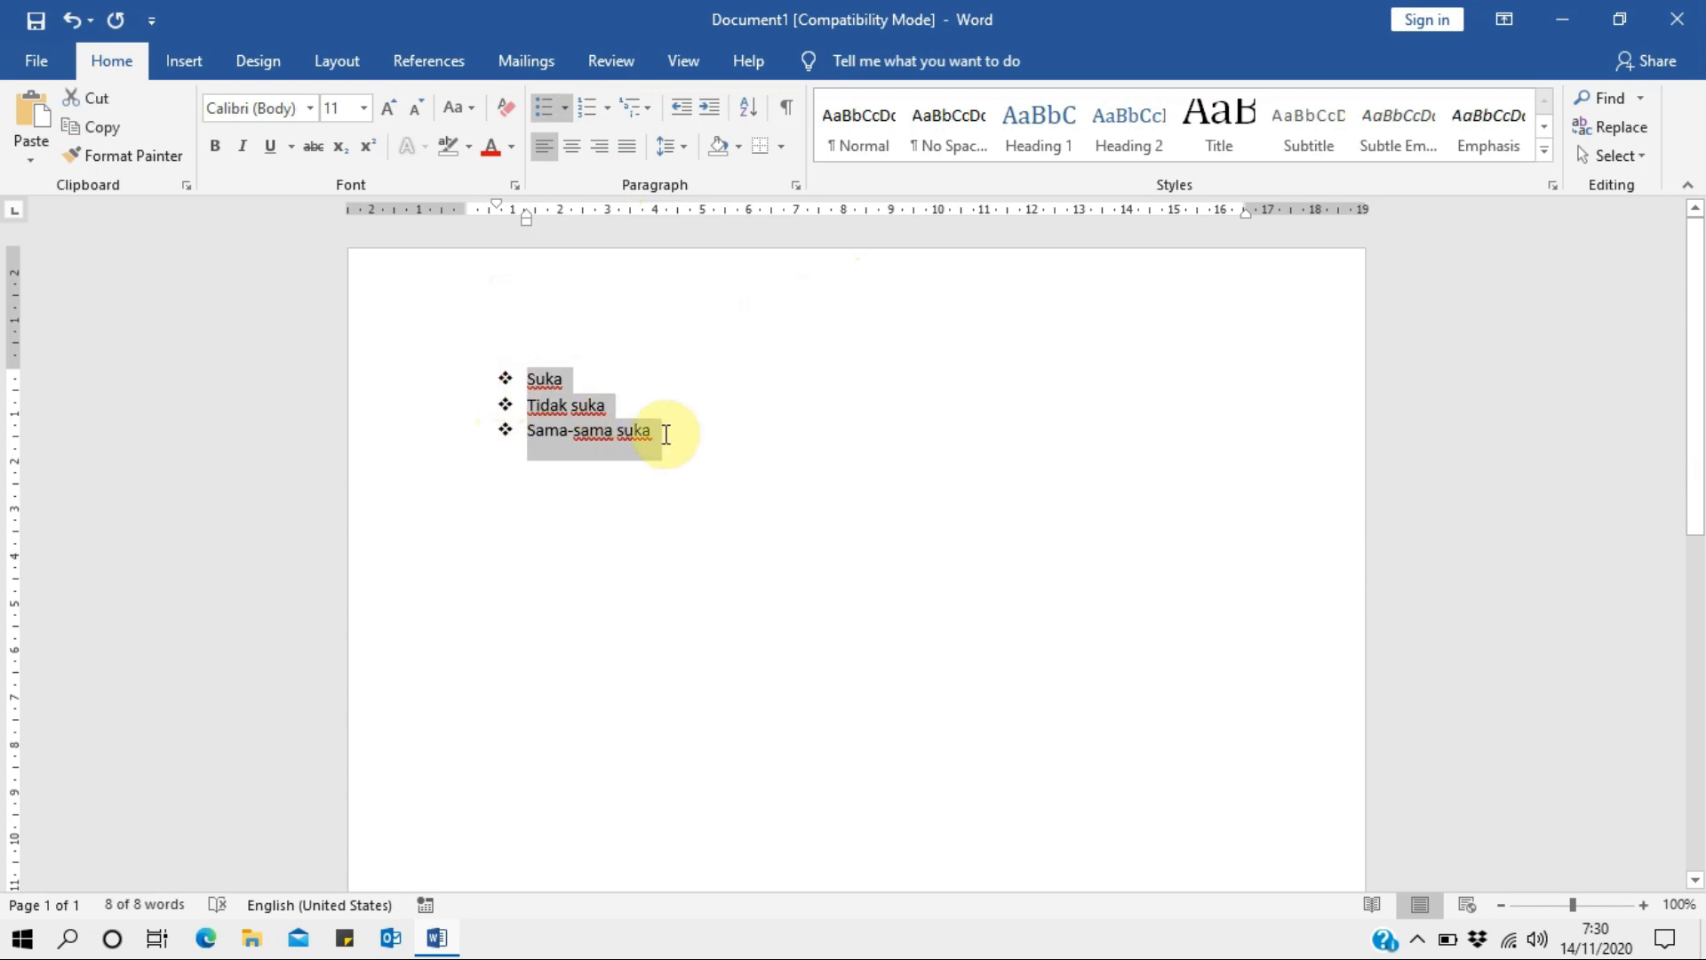
click(695, 432)
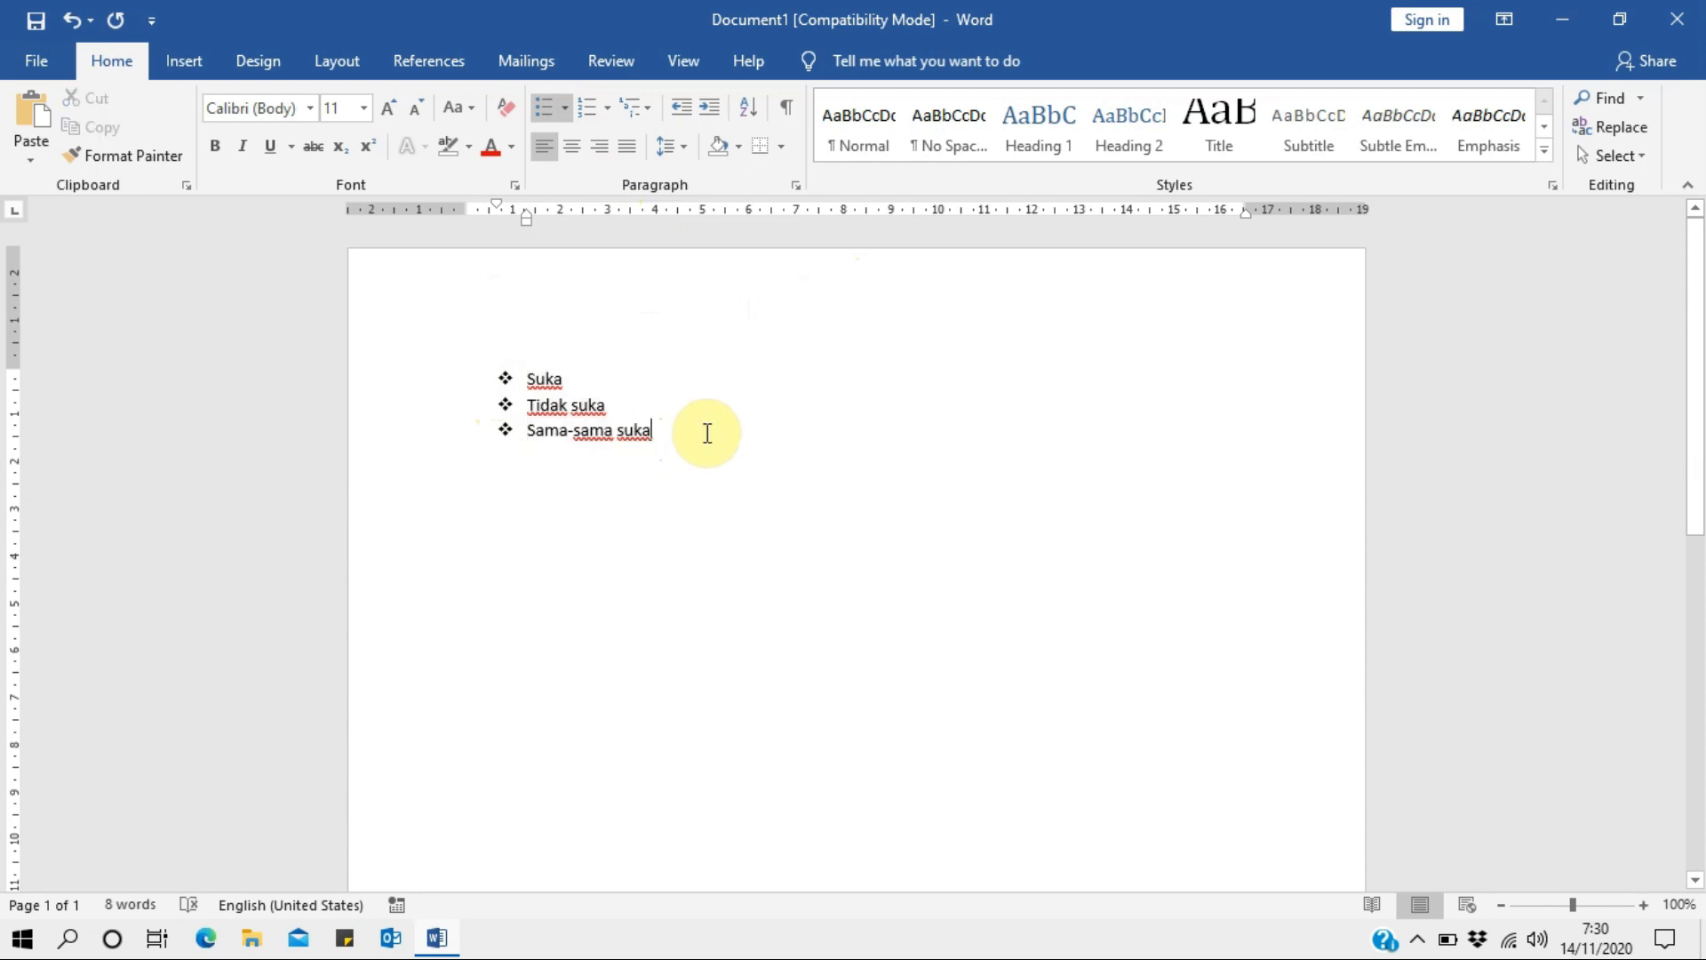
Start a numbered list below the bulleted list with the items "Aku suka" and "Aku tidak suka".
key(Return)
key(Return)
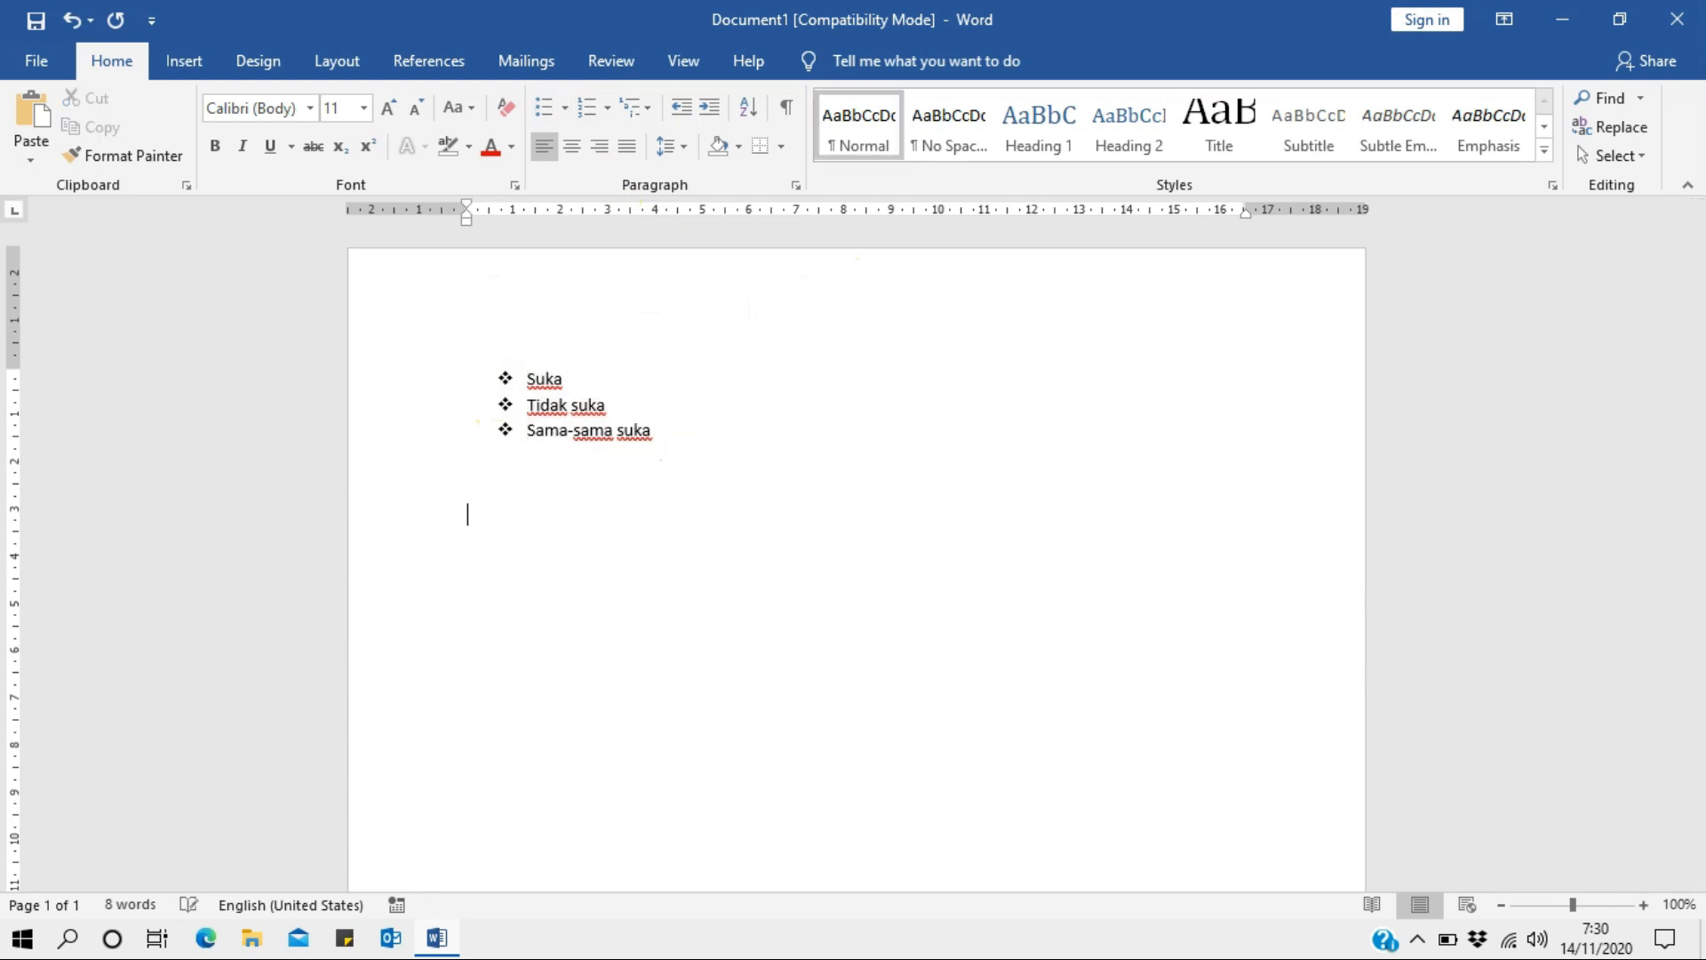
click(588, 109)
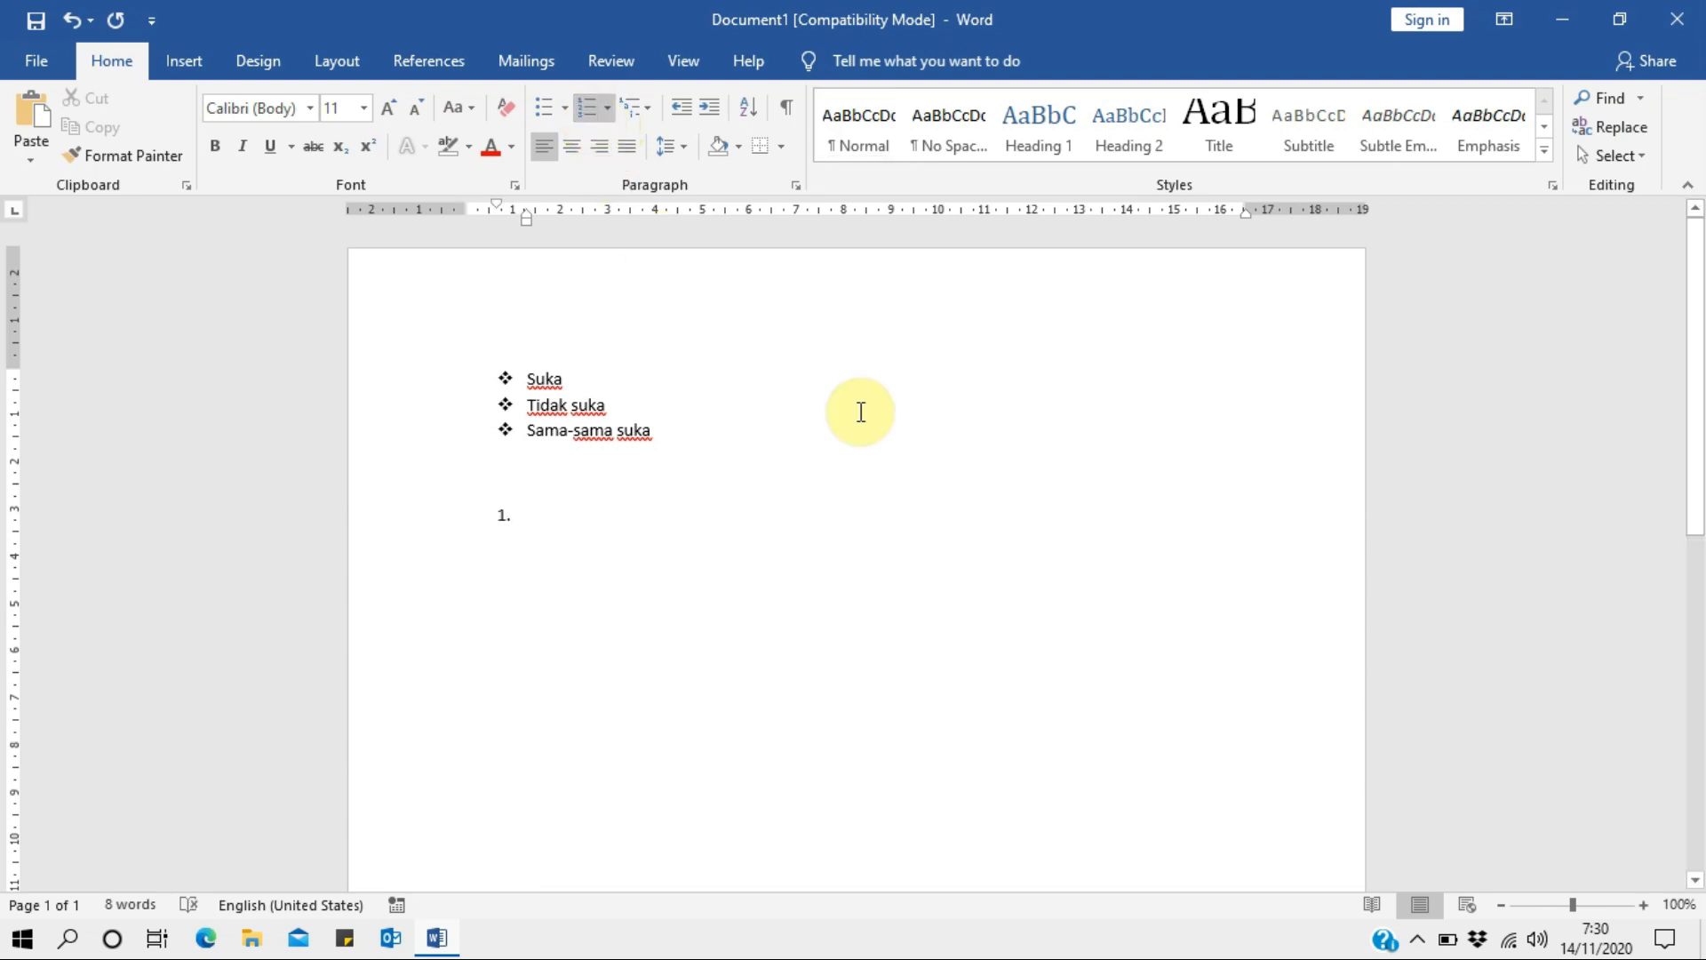
text(Aku sau)
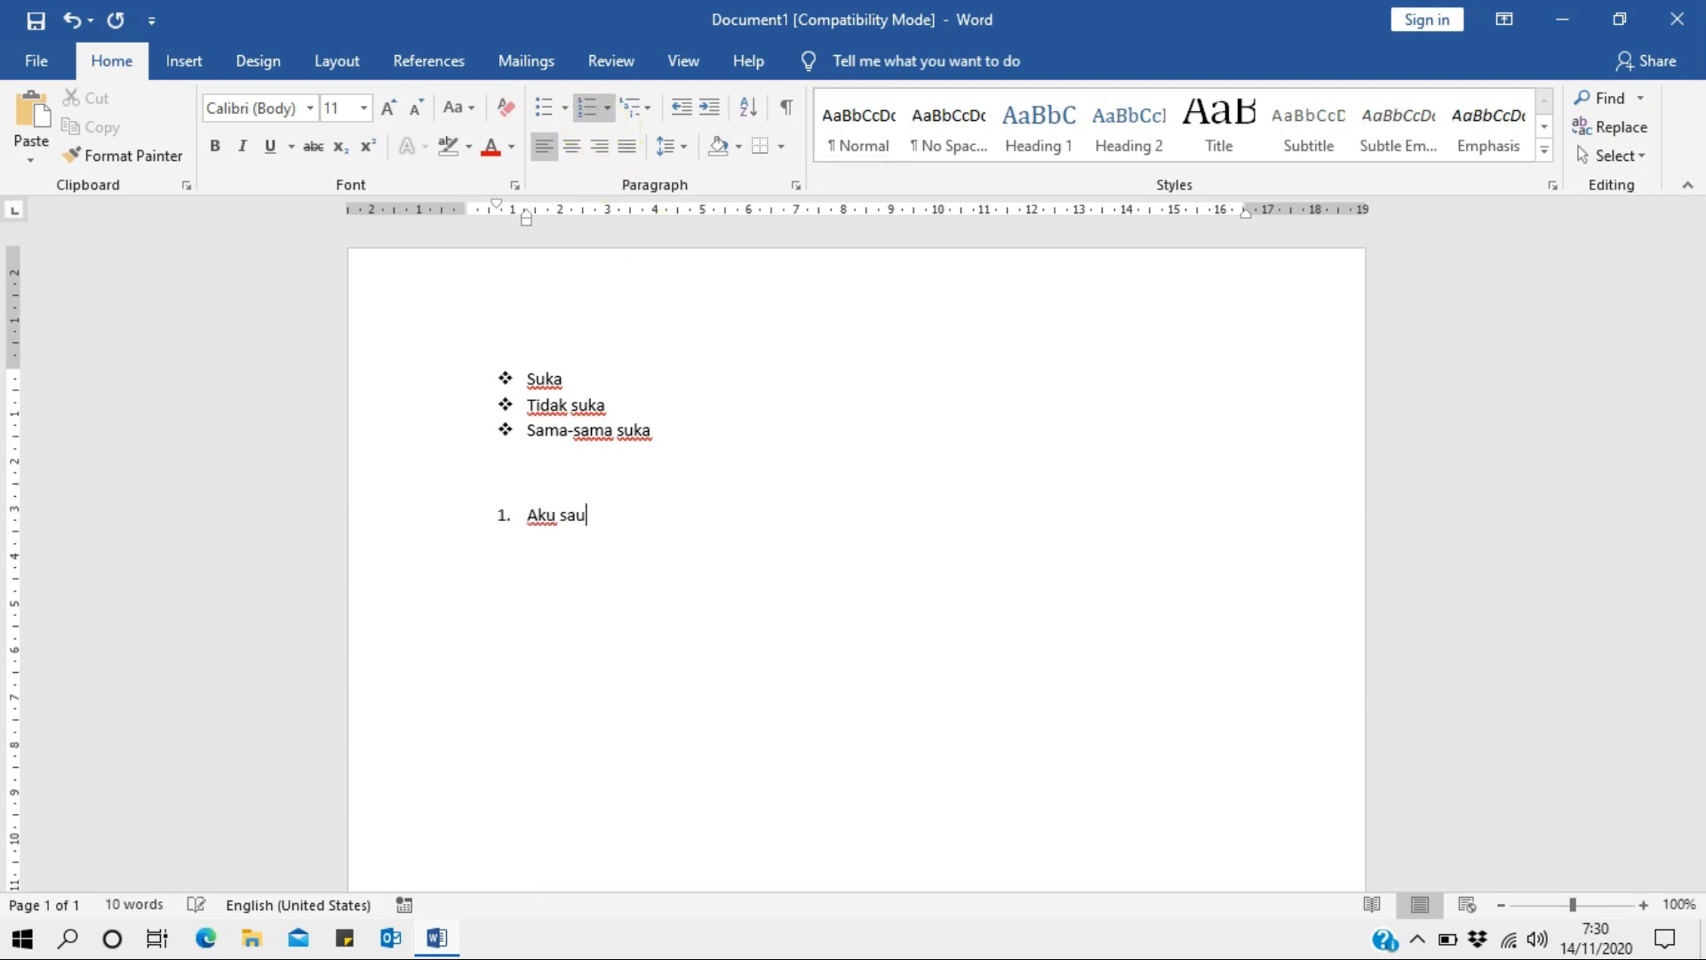
key(BackSpace)
key(BackSpace)
key(BackSpace)
text(uka)
key(Return)
text(aku tidak suka)
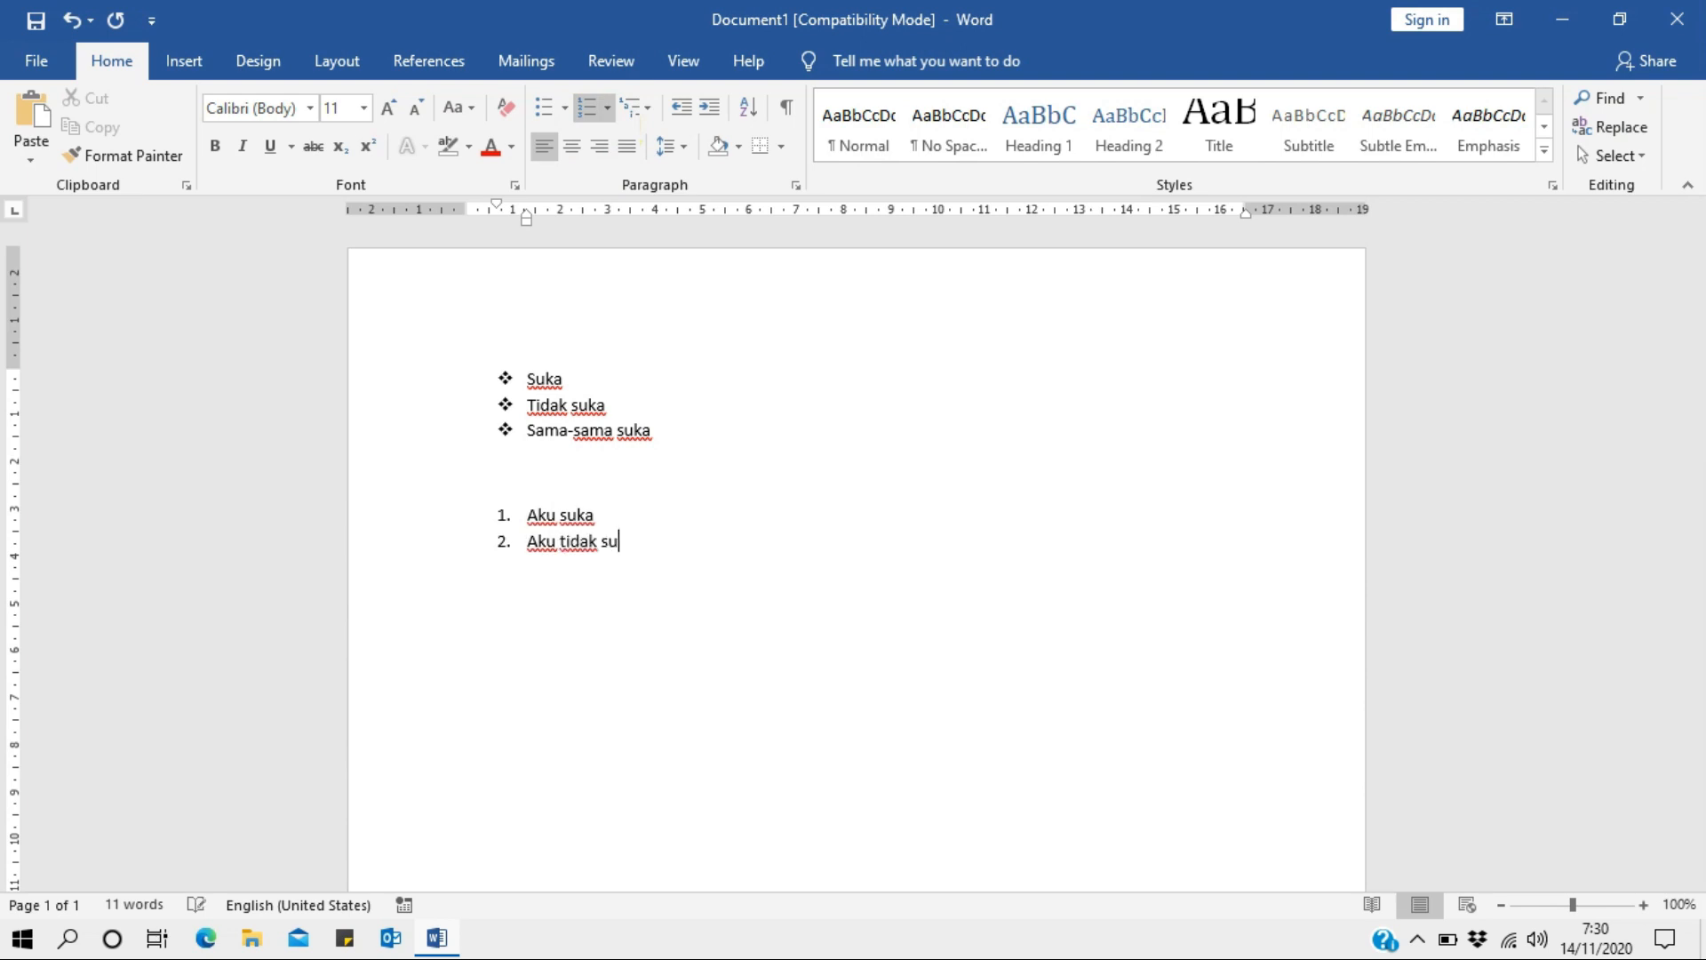
Add "Sama-sama suka" as the third numbered item and end the numbered list.
key(Return)
text(sama=-s)
key(BackSpace)
text(sama)
key(BackSpace)
key(BackSpace)
key(BackSpace)
key(BackSpace)
text(-sama suka)
key(Return)
key(BackSpace)
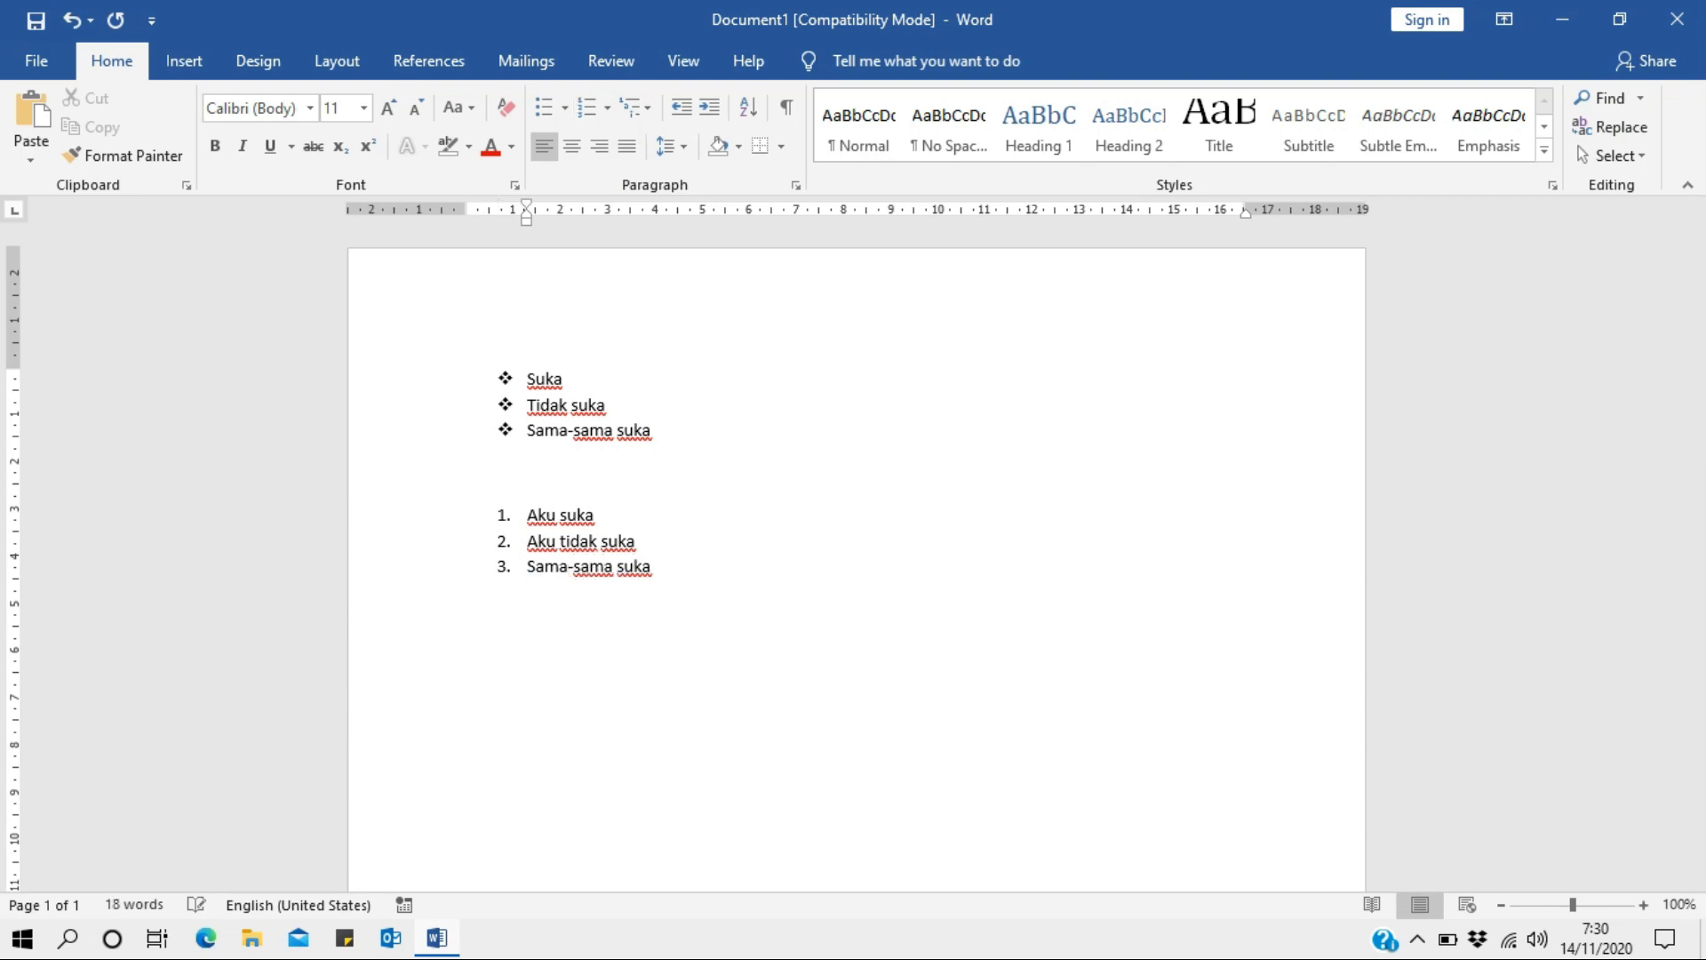
key(BackSpace)
key(BackSpace)
key(BackSpace)
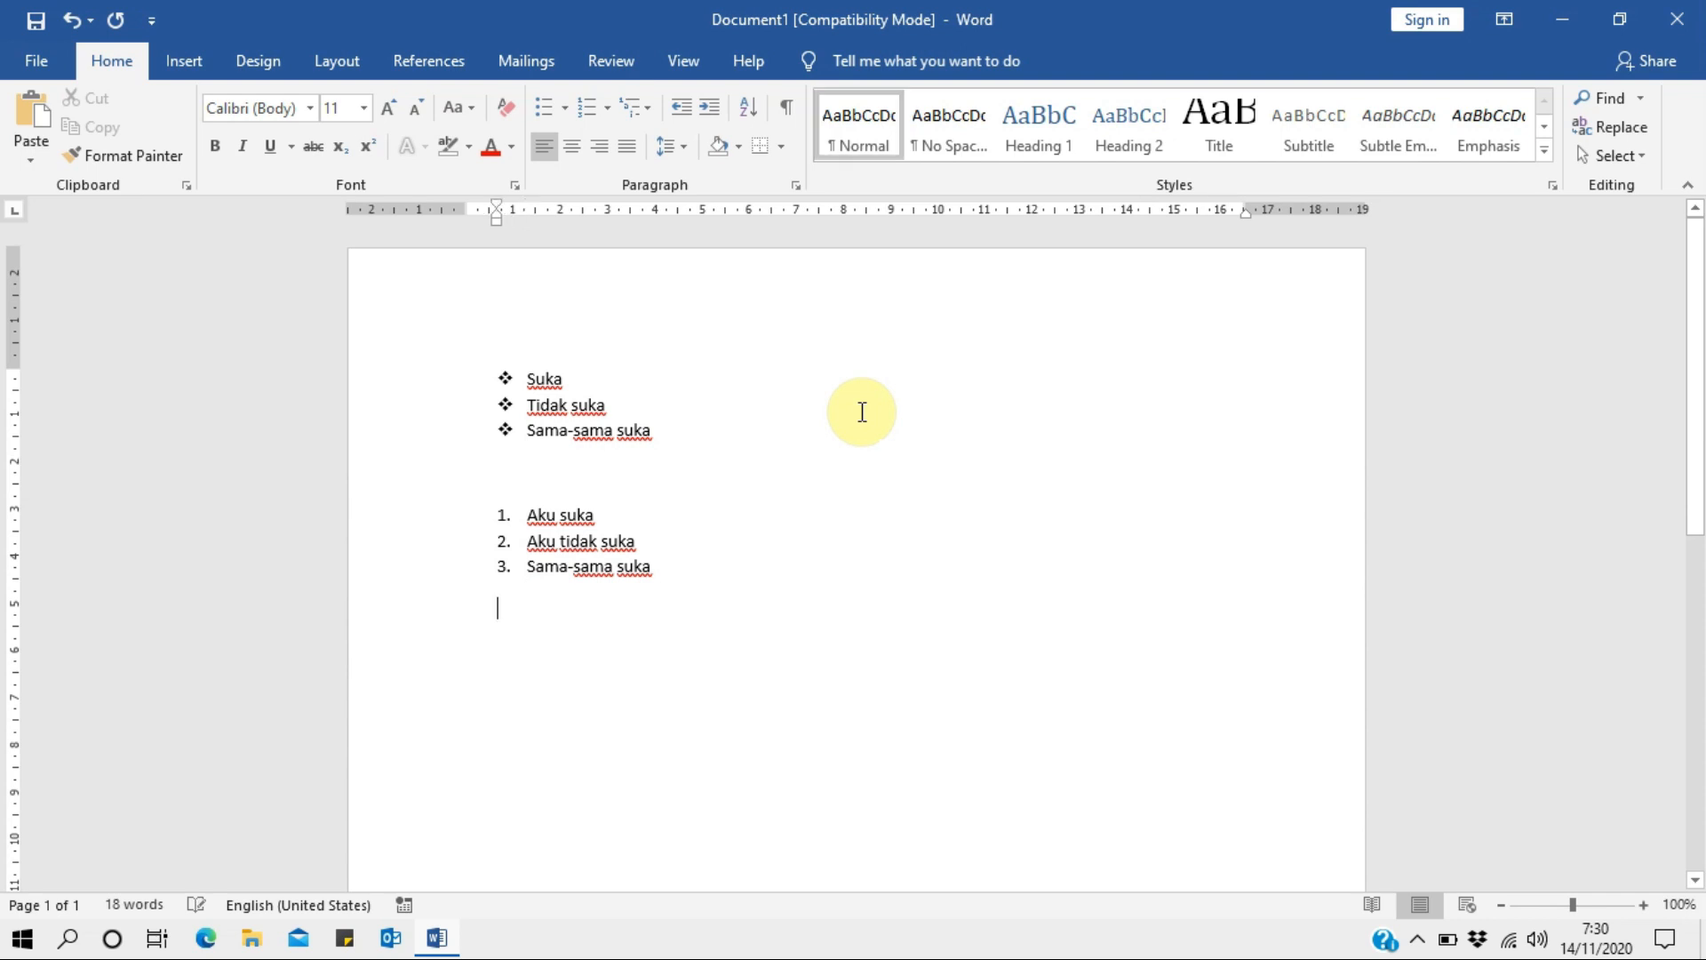
Insert a line under "Aku suka" and turn it into an indented four-diamond sub-bullet.
click(718, 528)
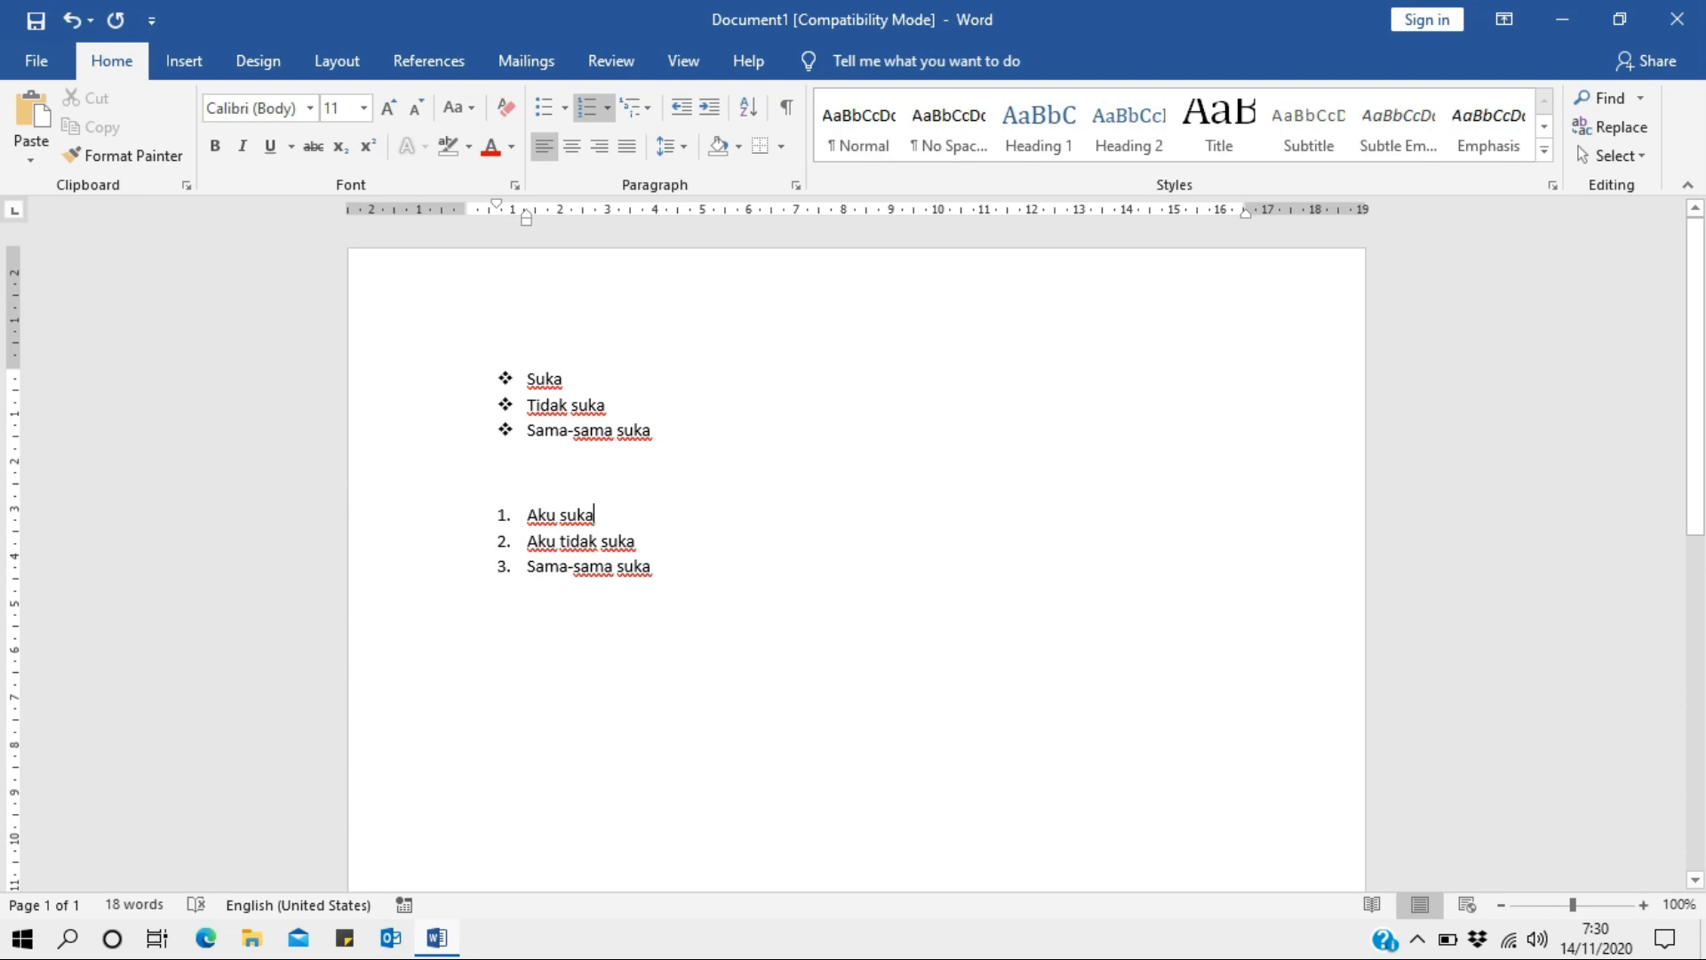
key(Return)
key(BackSpace)
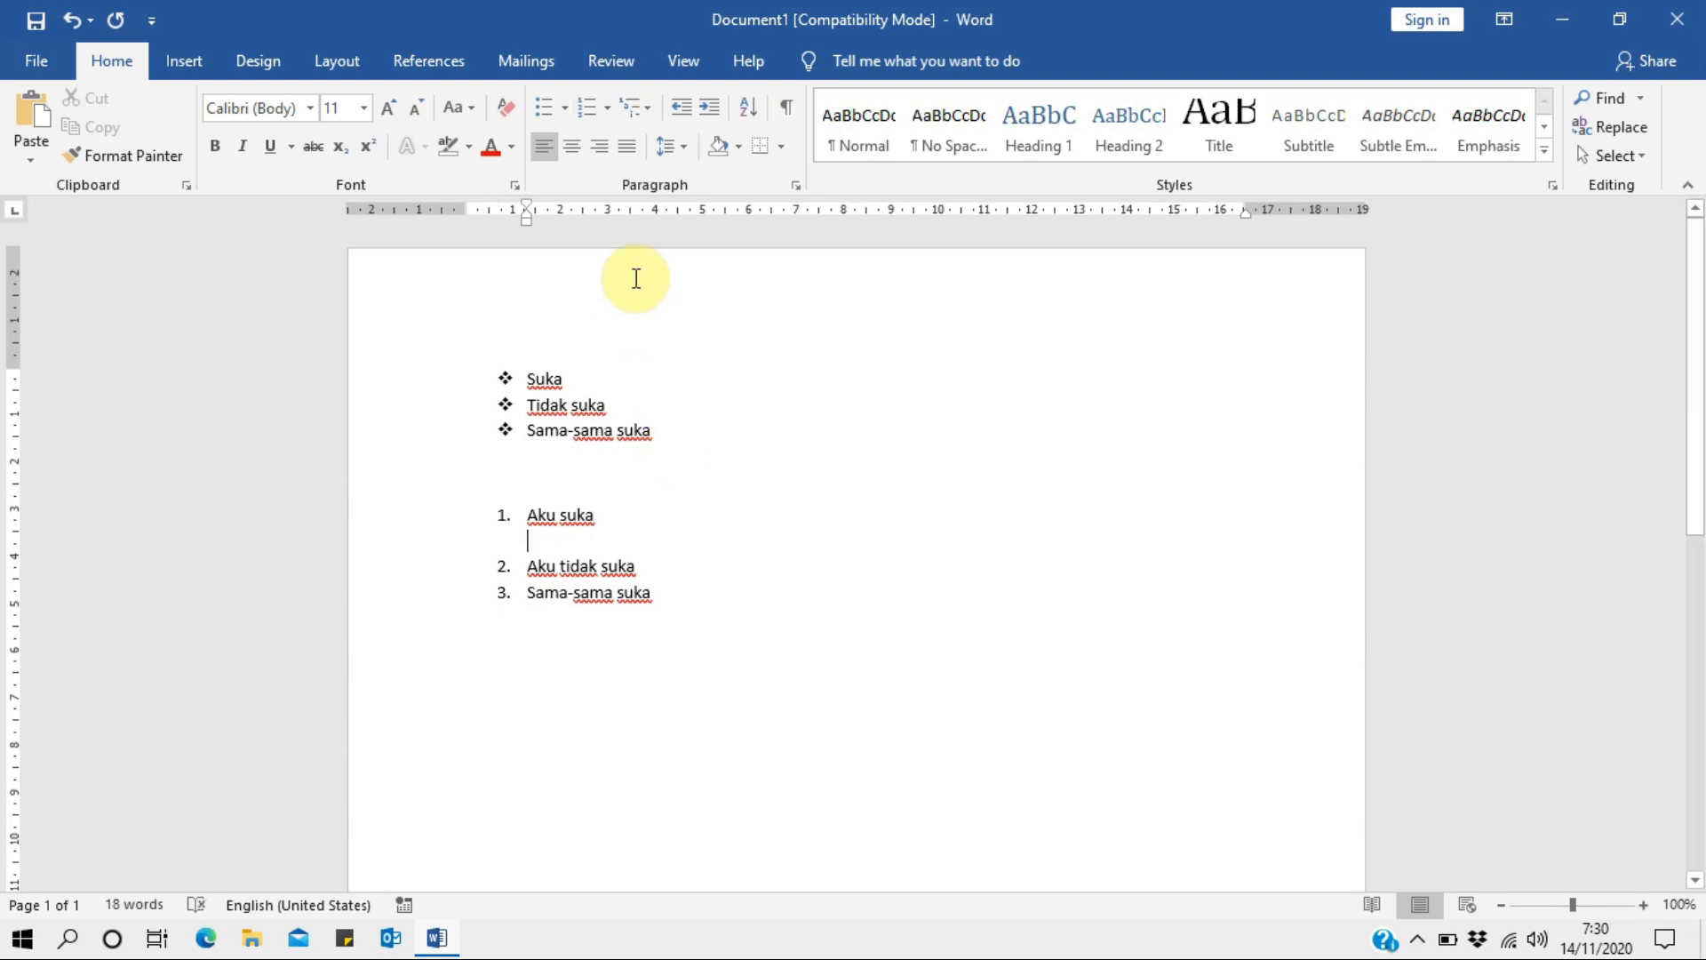
click(544, 110)
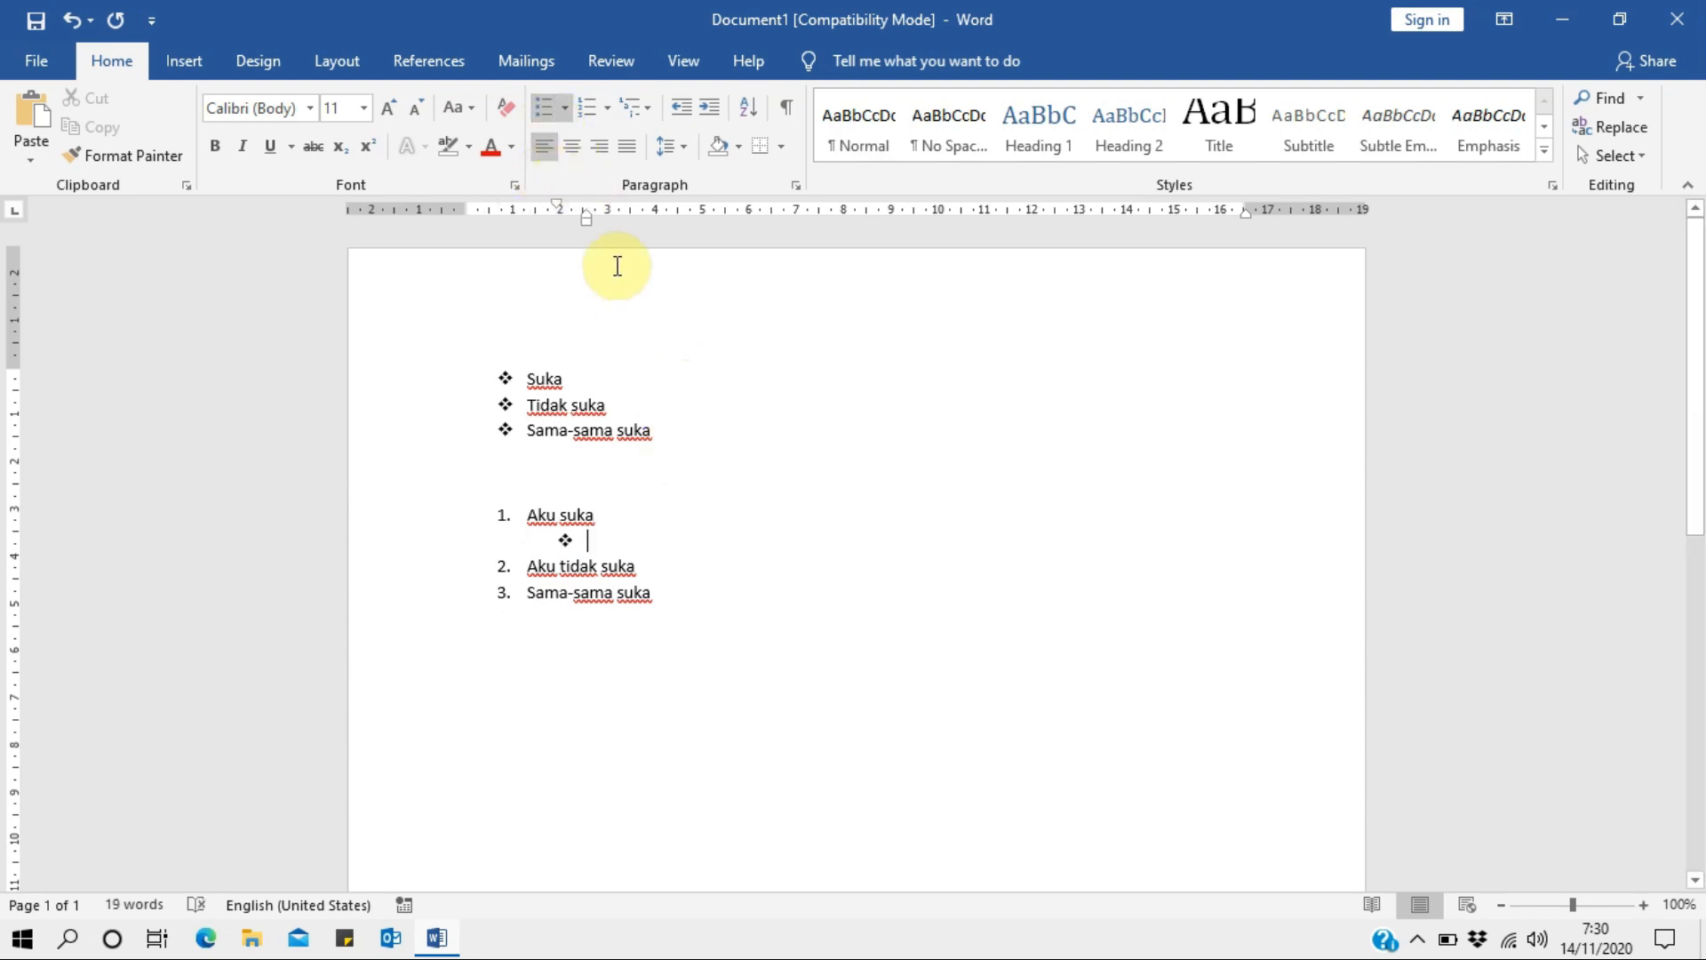
text(Ku)
key(BackSpace)
key(BackSpace)
text(ku)
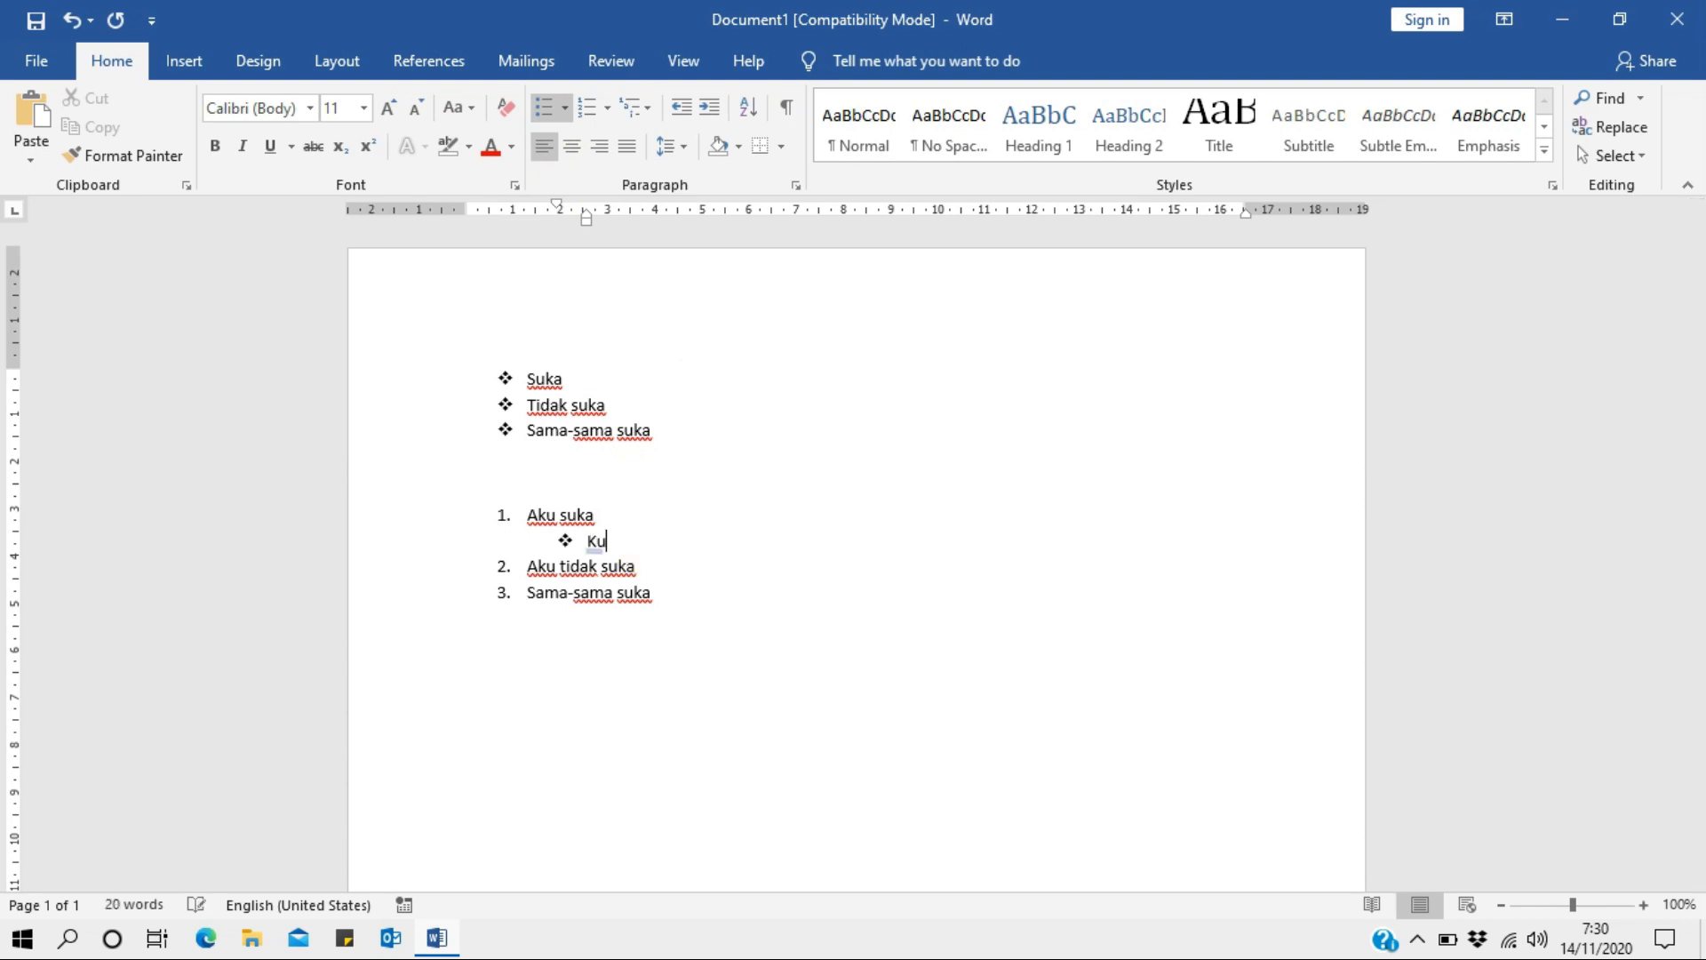
key(BackSpace)
key(BackSpace)
key(BackSpace)
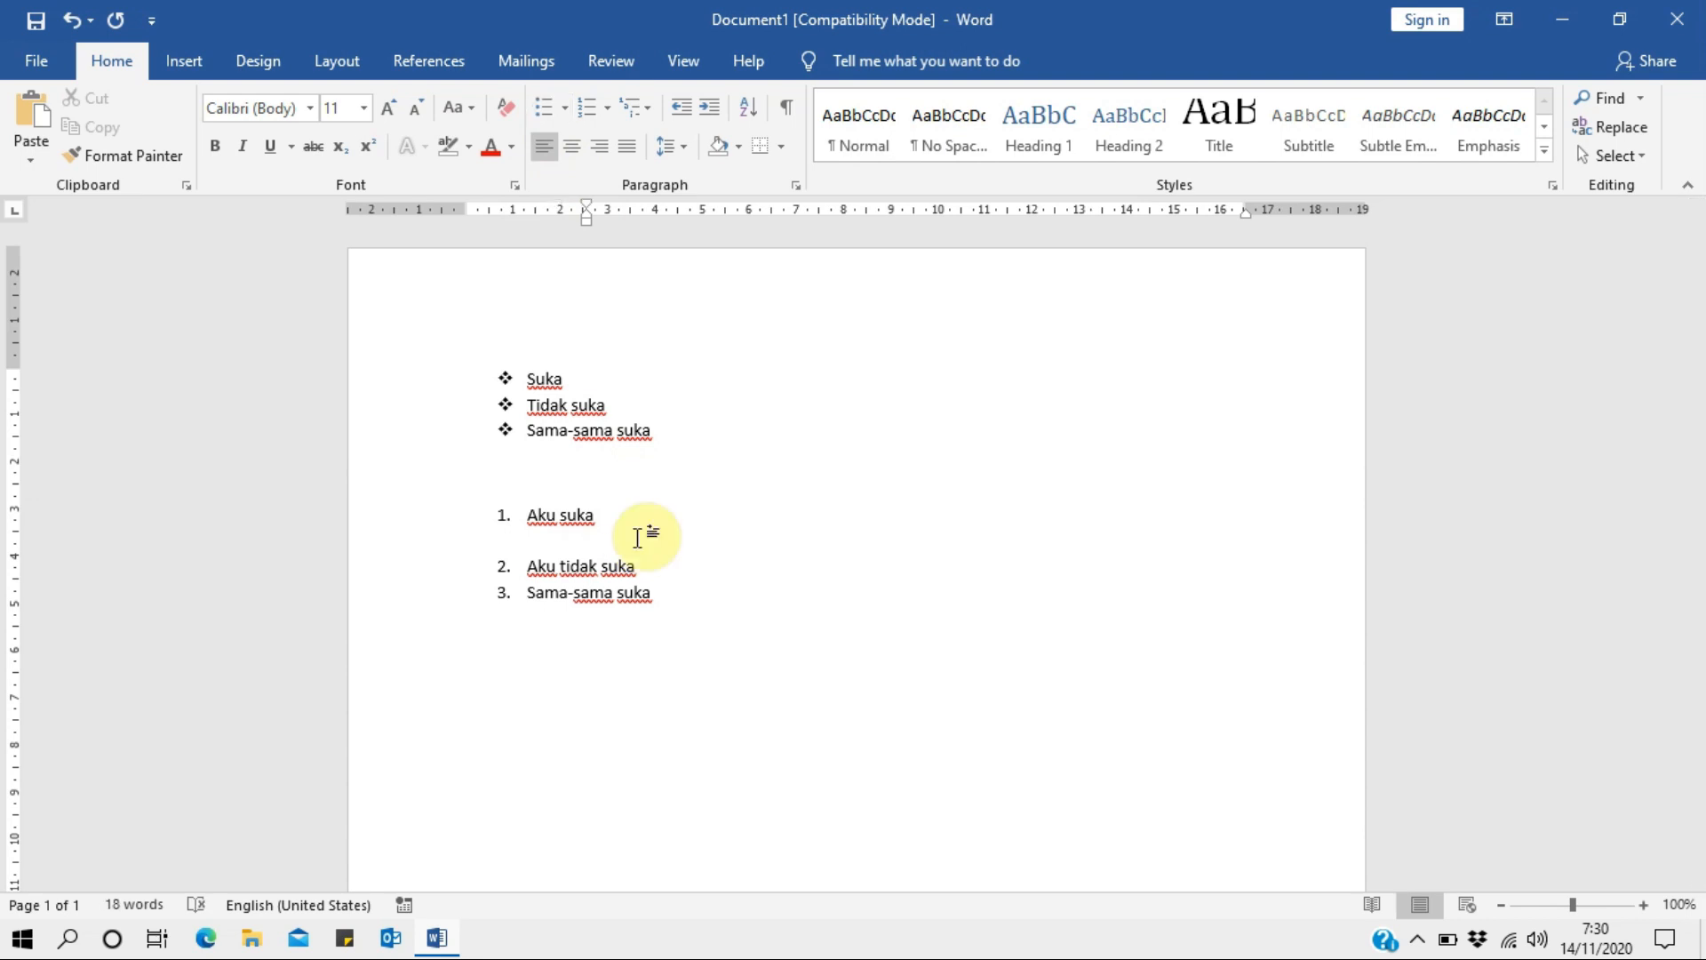
key(ctrl+z)
Enter "Tidak mau", "Mau" and "Sama-sama mau" as the sub-bullets under "Aku suka".
text(Tidak mau)
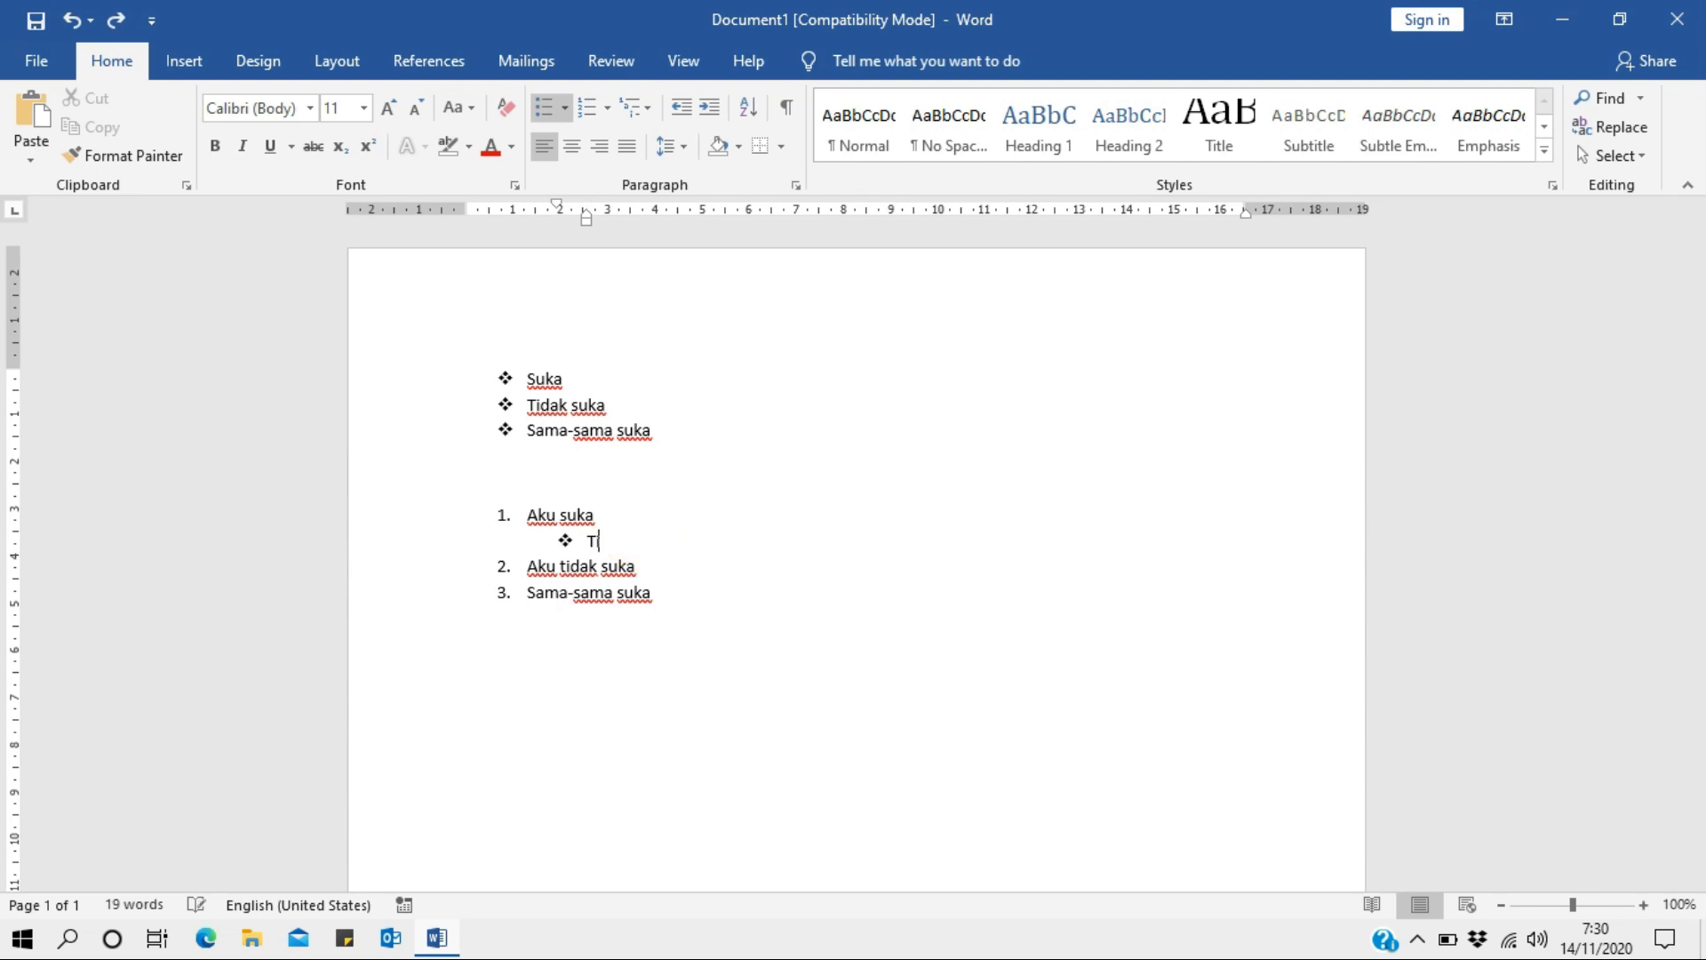
key(Return)
text(Mau)
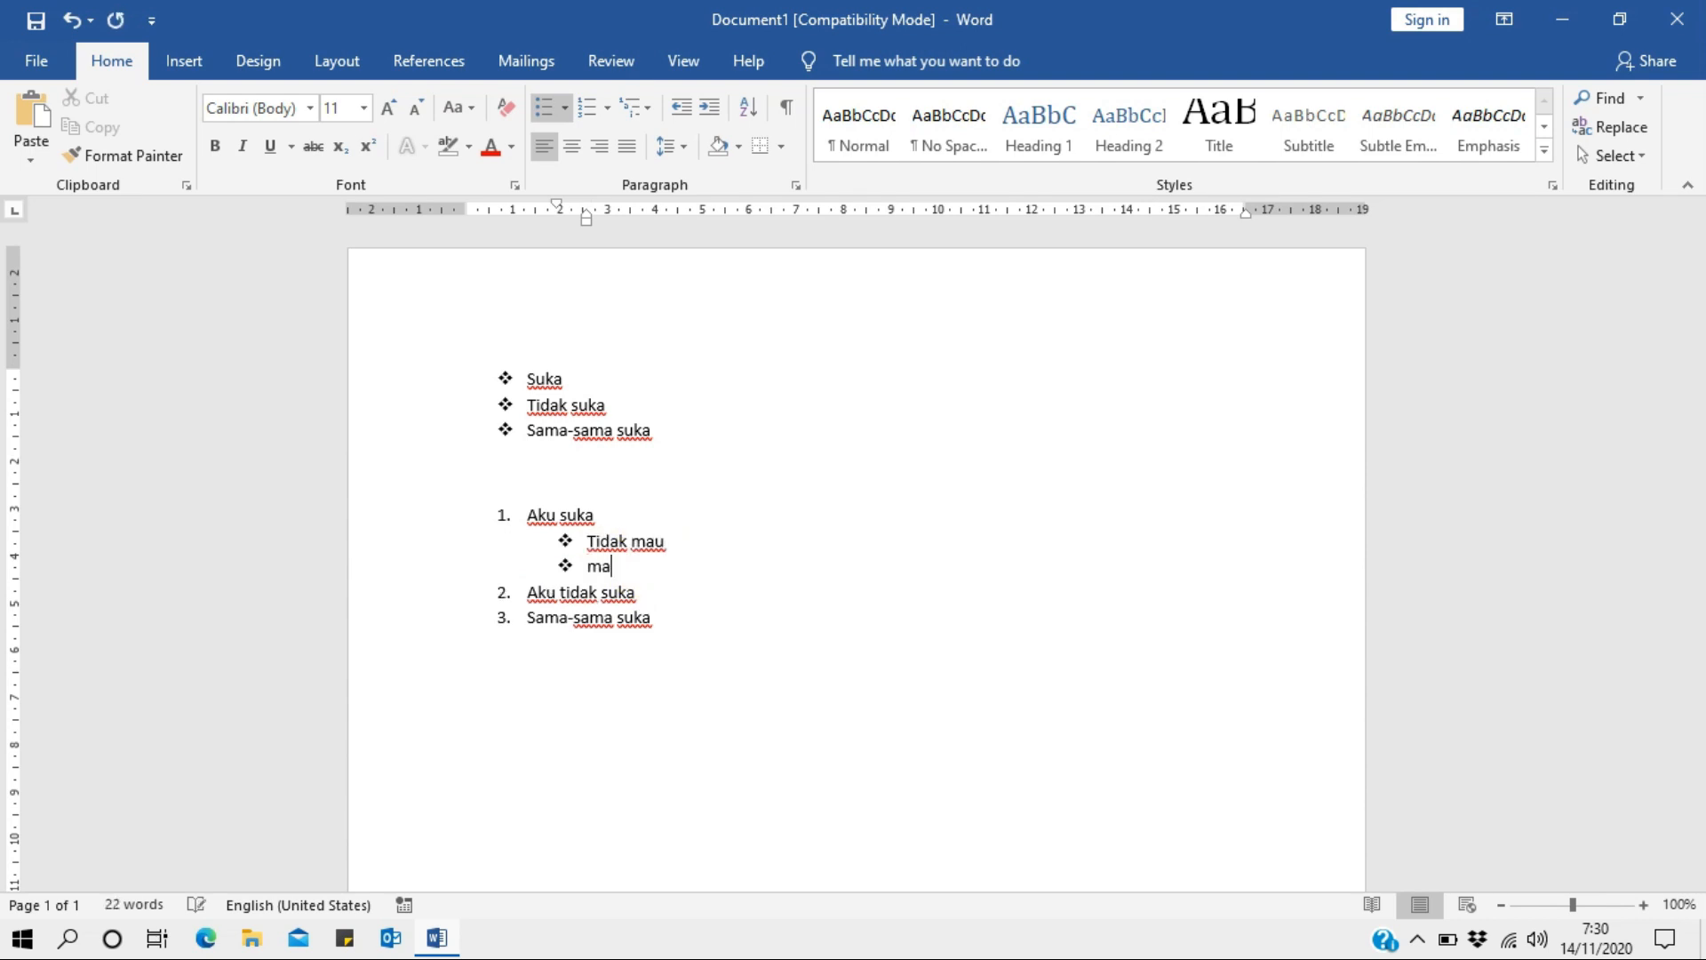
key(Return)
text(Sama-sama mau)
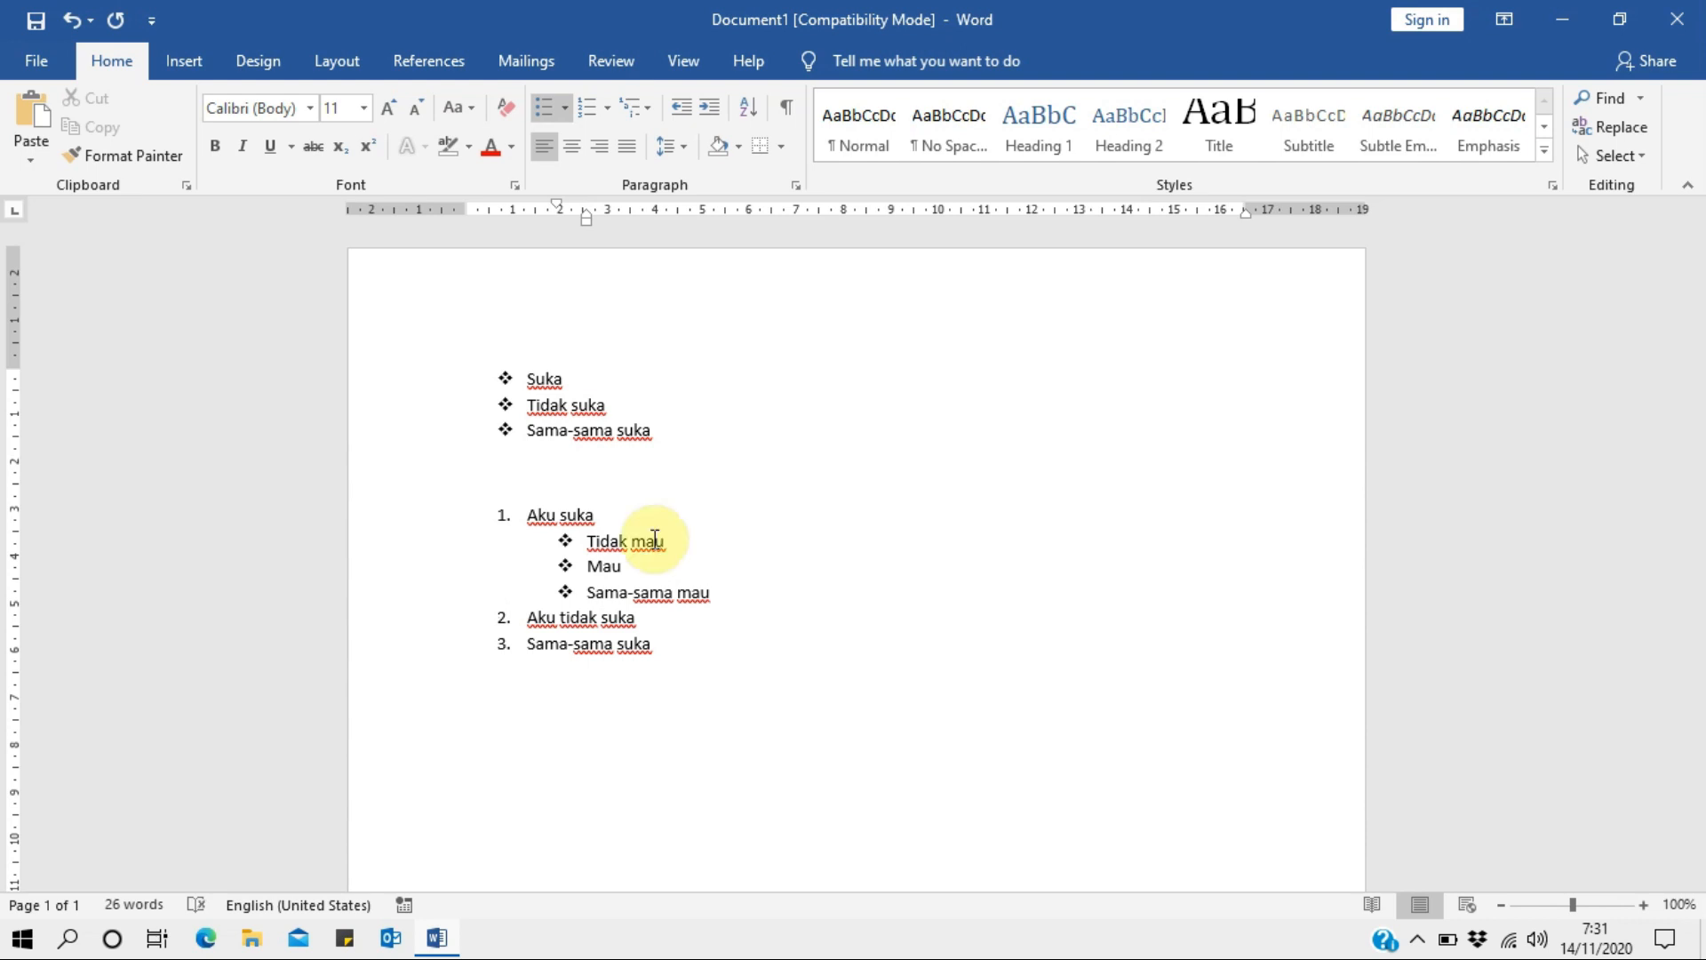
Insert a line under "Aku tidak suka" and number it with the a) b) c) format.
click(656, 619)
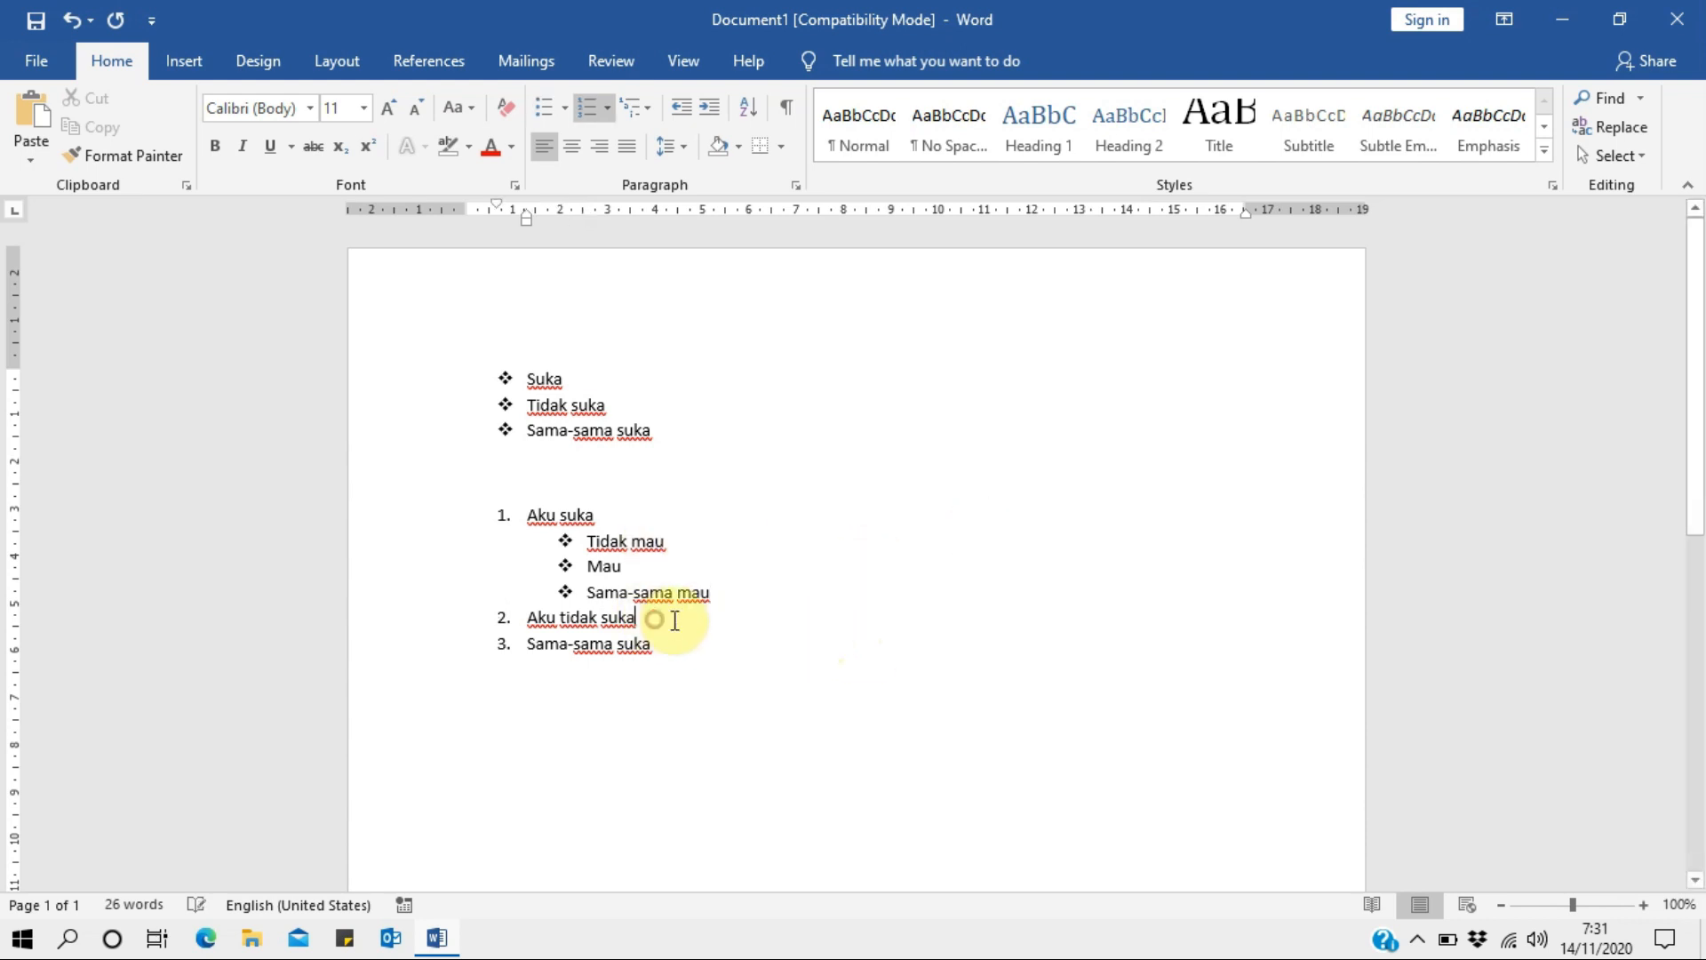
key(Return)
key(BackSpace)
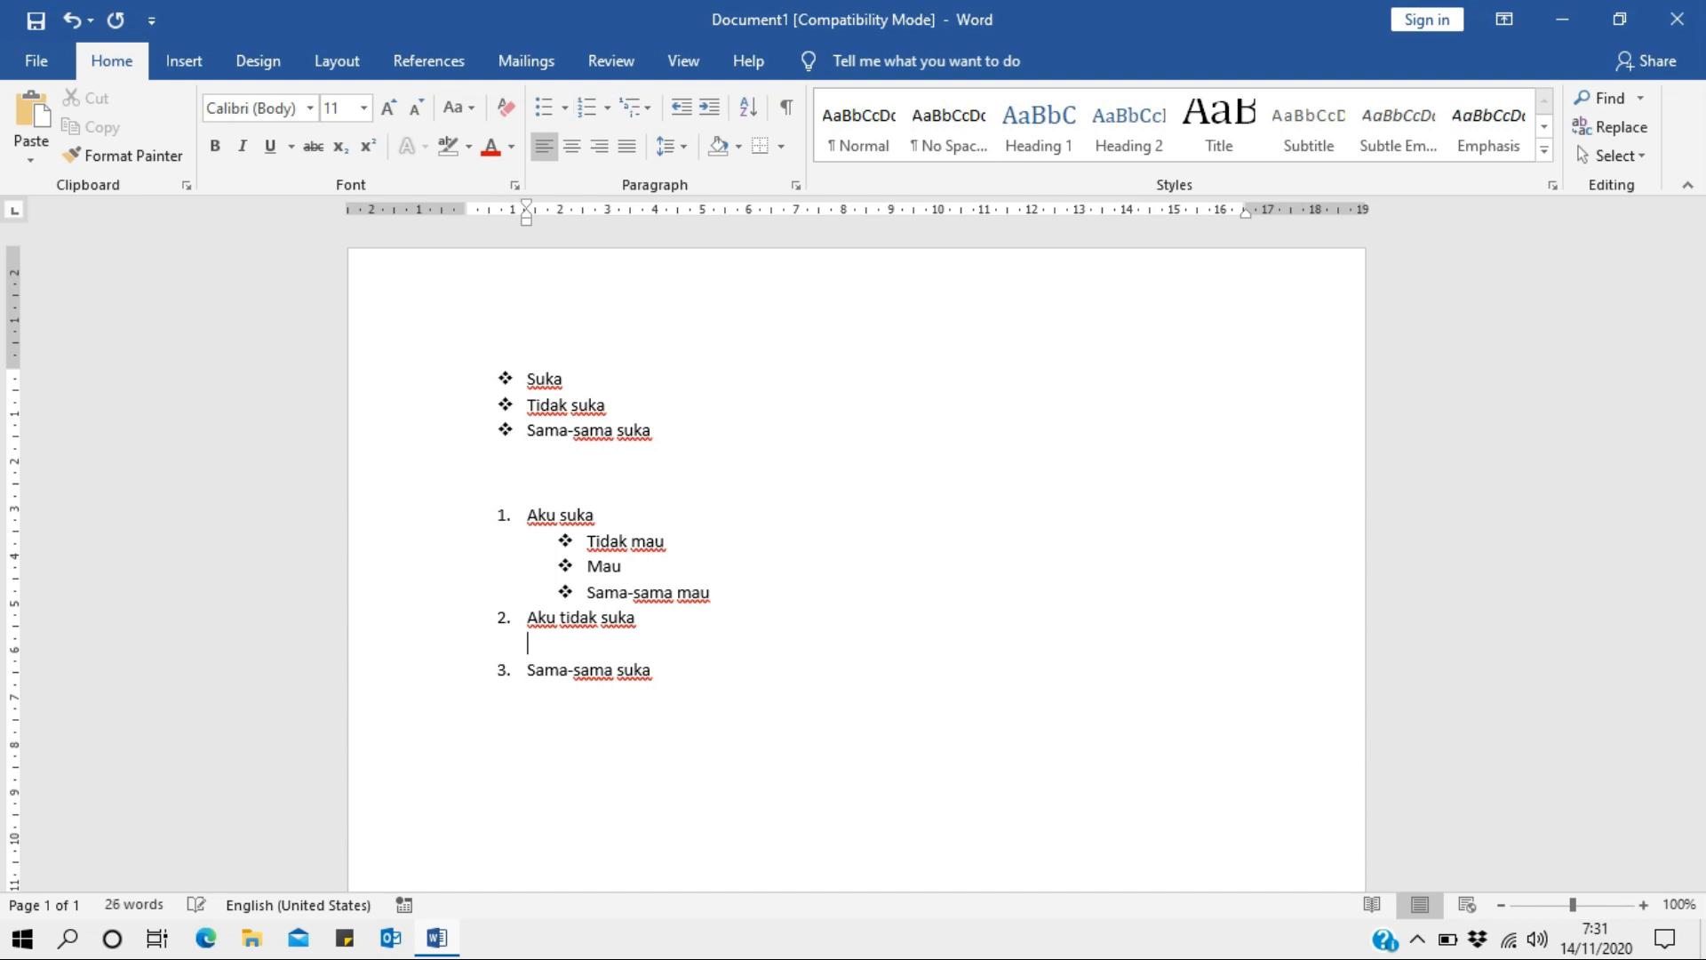
click(604, 110)
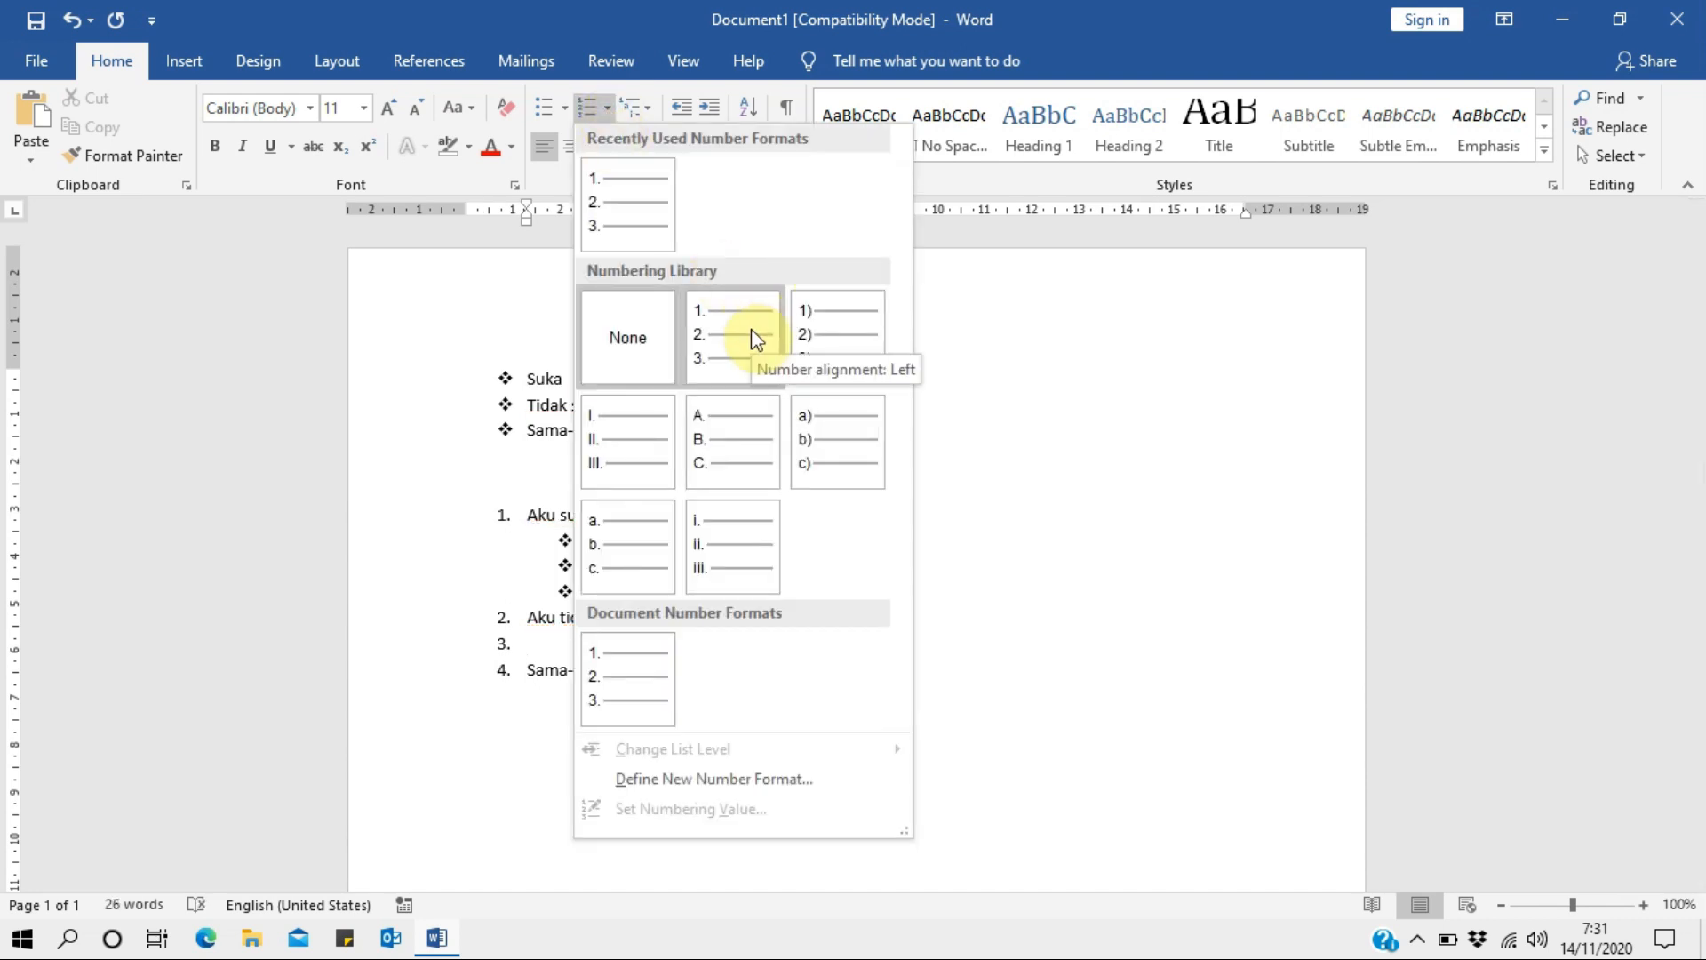
click(842, 424)
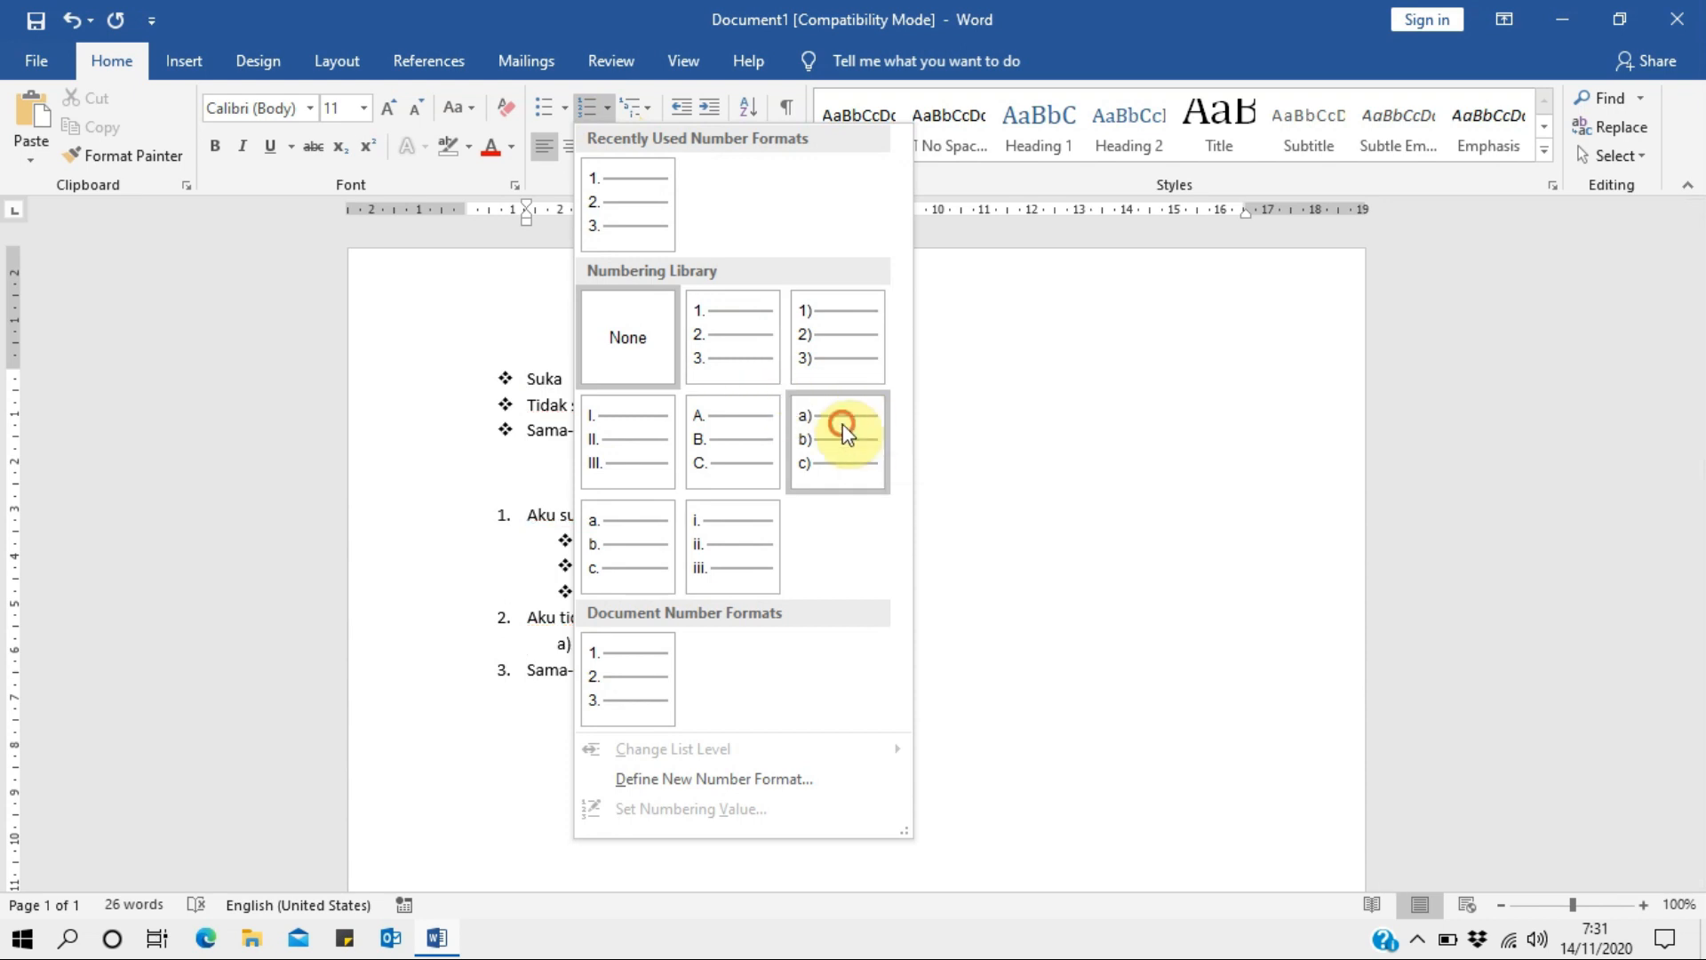
Reduce the indents of the "Aku suka" sub-bullets and the a) line so they align with the numbered items' text.
drag(718, 590, 554, 538)
mouse_move(556, 204)
mouse_down()
mouse_move(520, 203)
mouse_move(586, 217)
mouse_move(549, 216)
mouse_up()
click(590, 645)
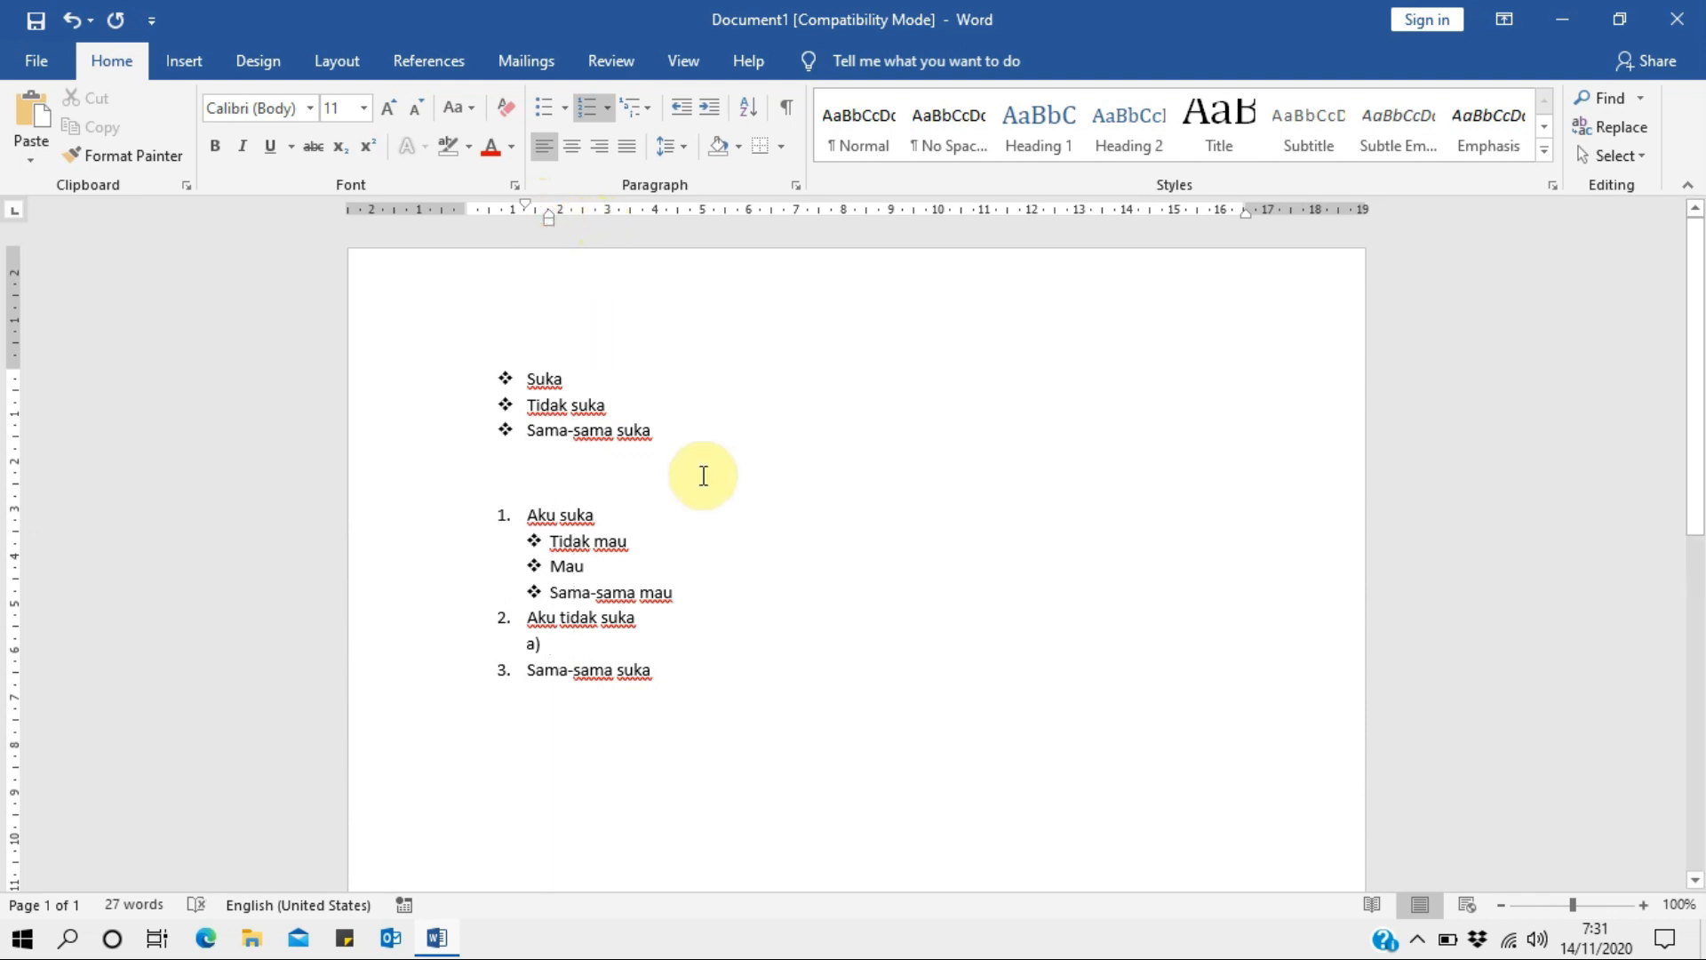
Enter "Contoh" as each of the lettered sub-items a), b) and c) under "Aku tidak suka".
text(contoh)
key(Return)
text(contoh)
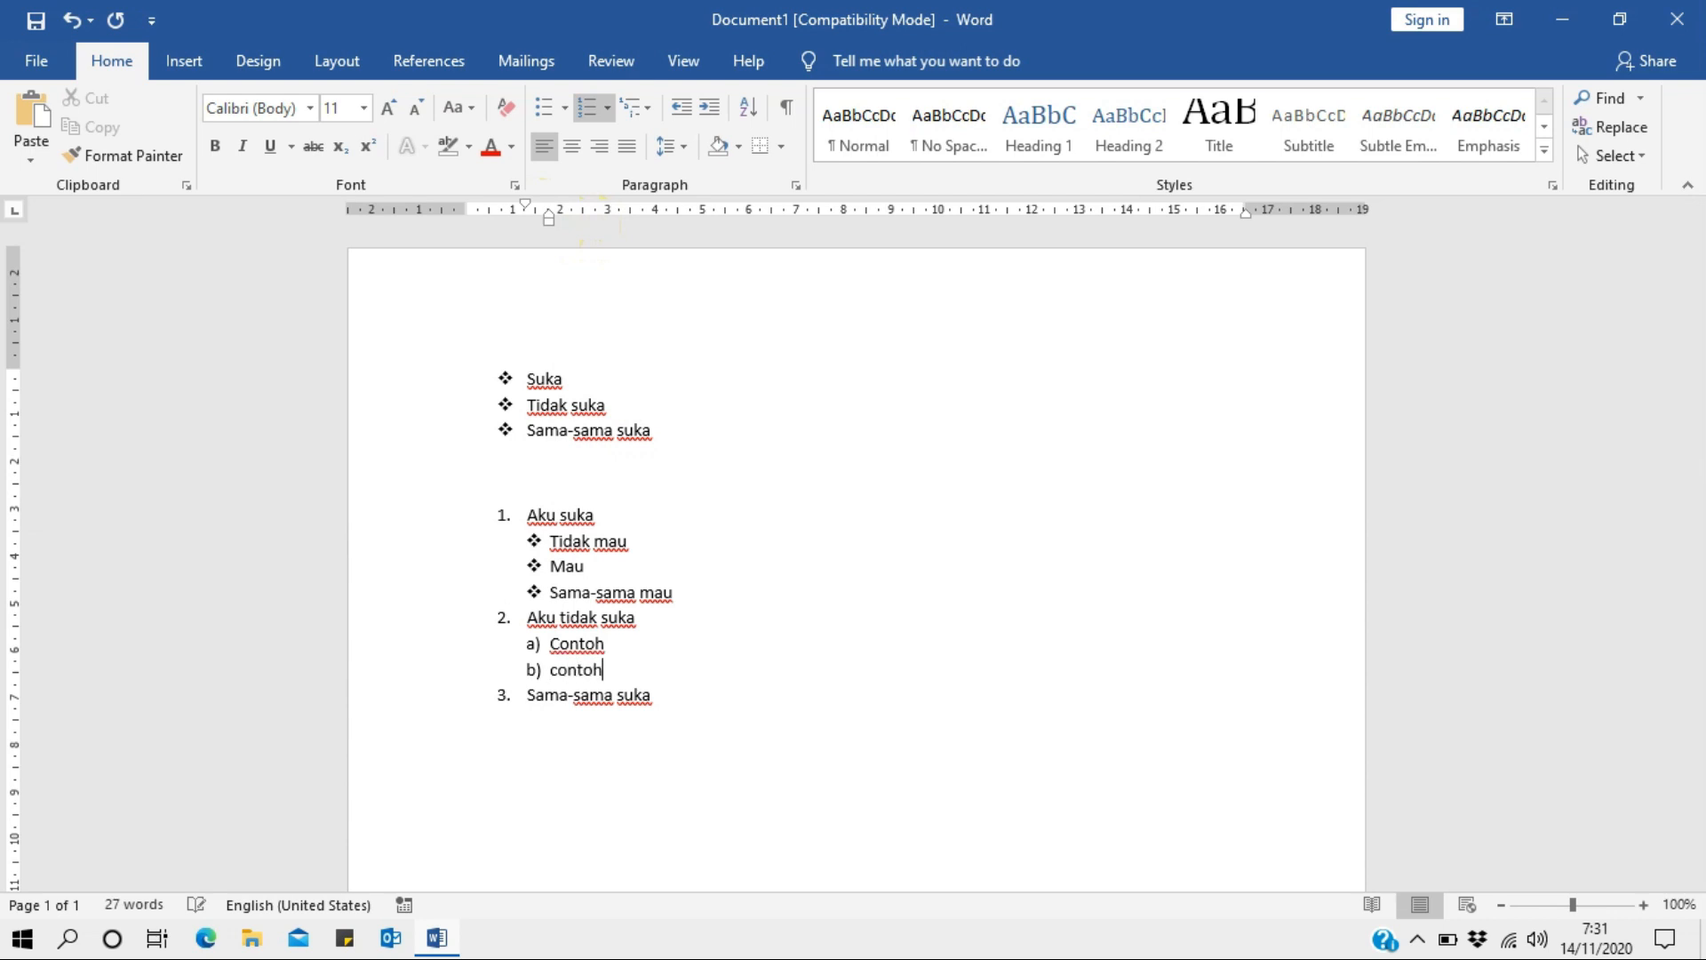
key(Return)
text(contoh)
key(Return)
key(BackSpace)
key(BackSpace)
key(BackSpace)
key(BackSpace)
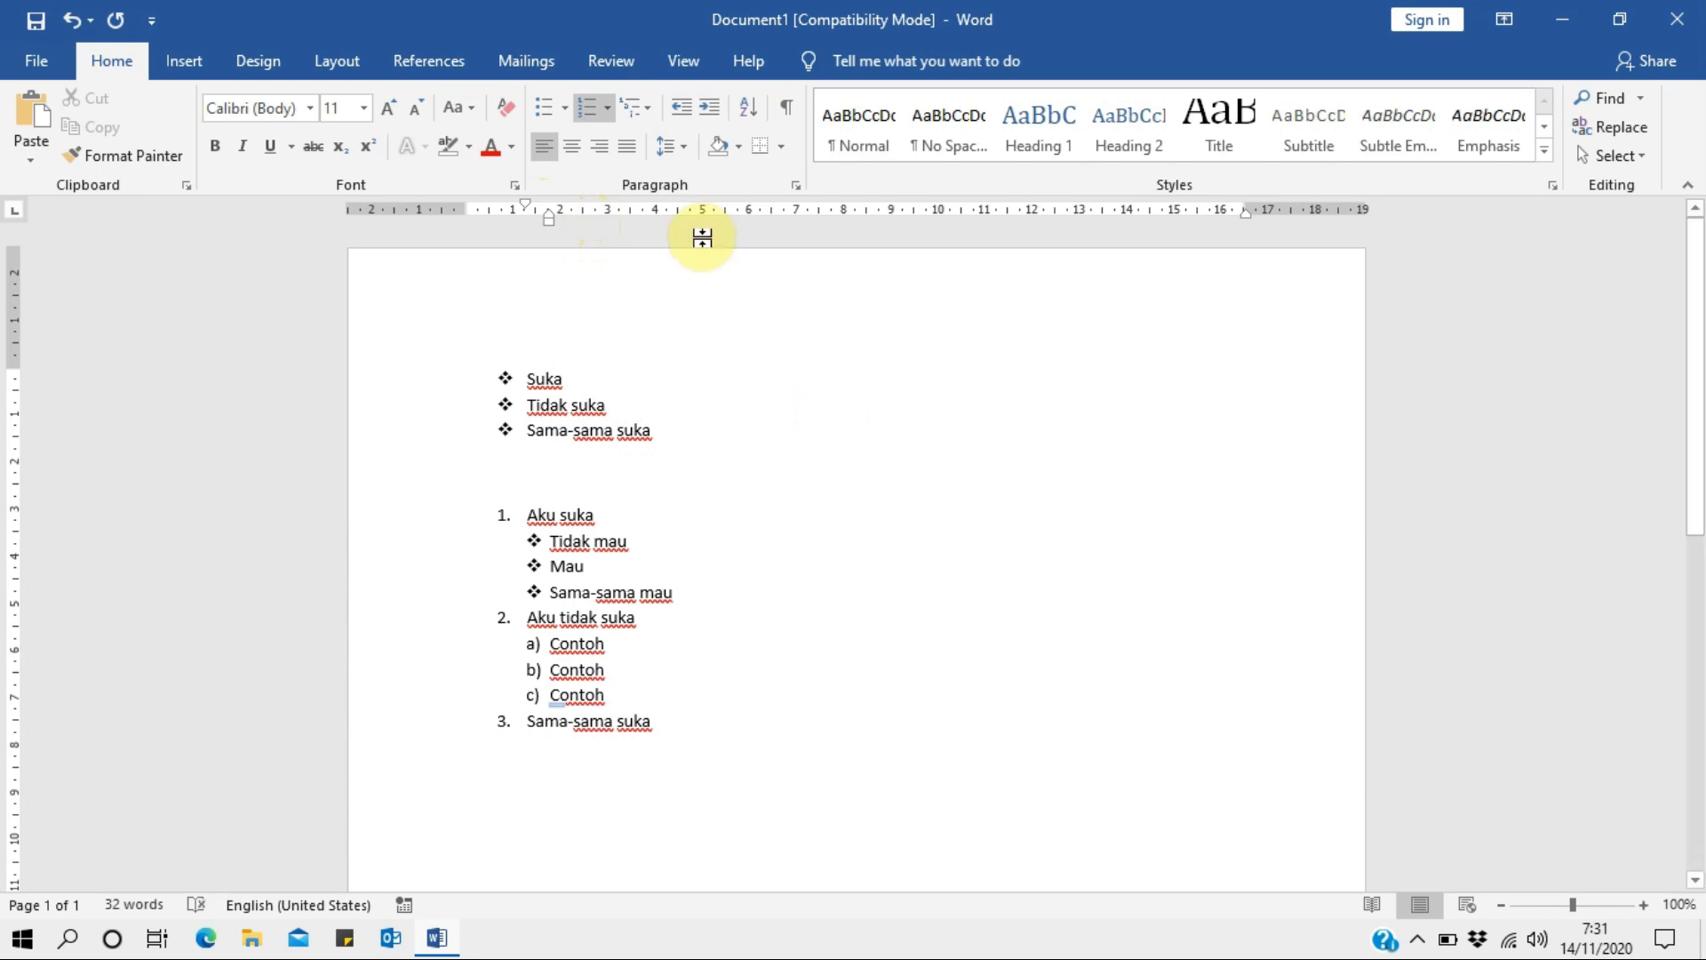
Examine the multilevel list styles available for the lettered sub-items and close the gallery without applying one.
click(647, 108)
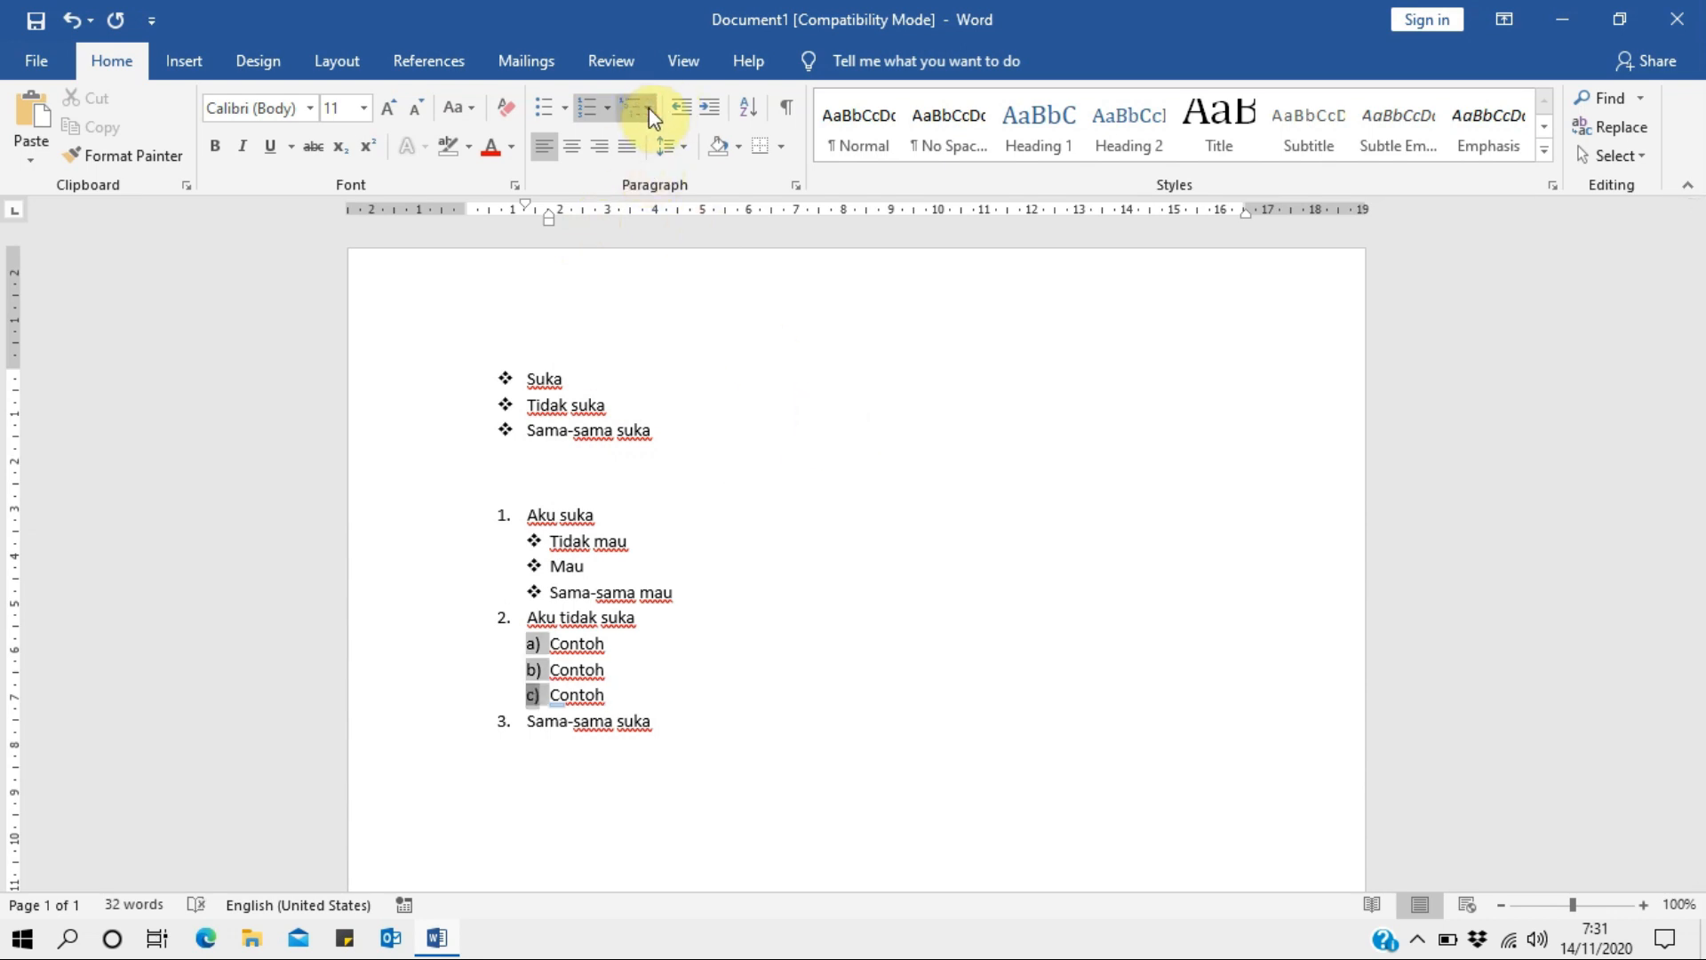
mouse_move(859, 387)
mouse_move(799, 397)
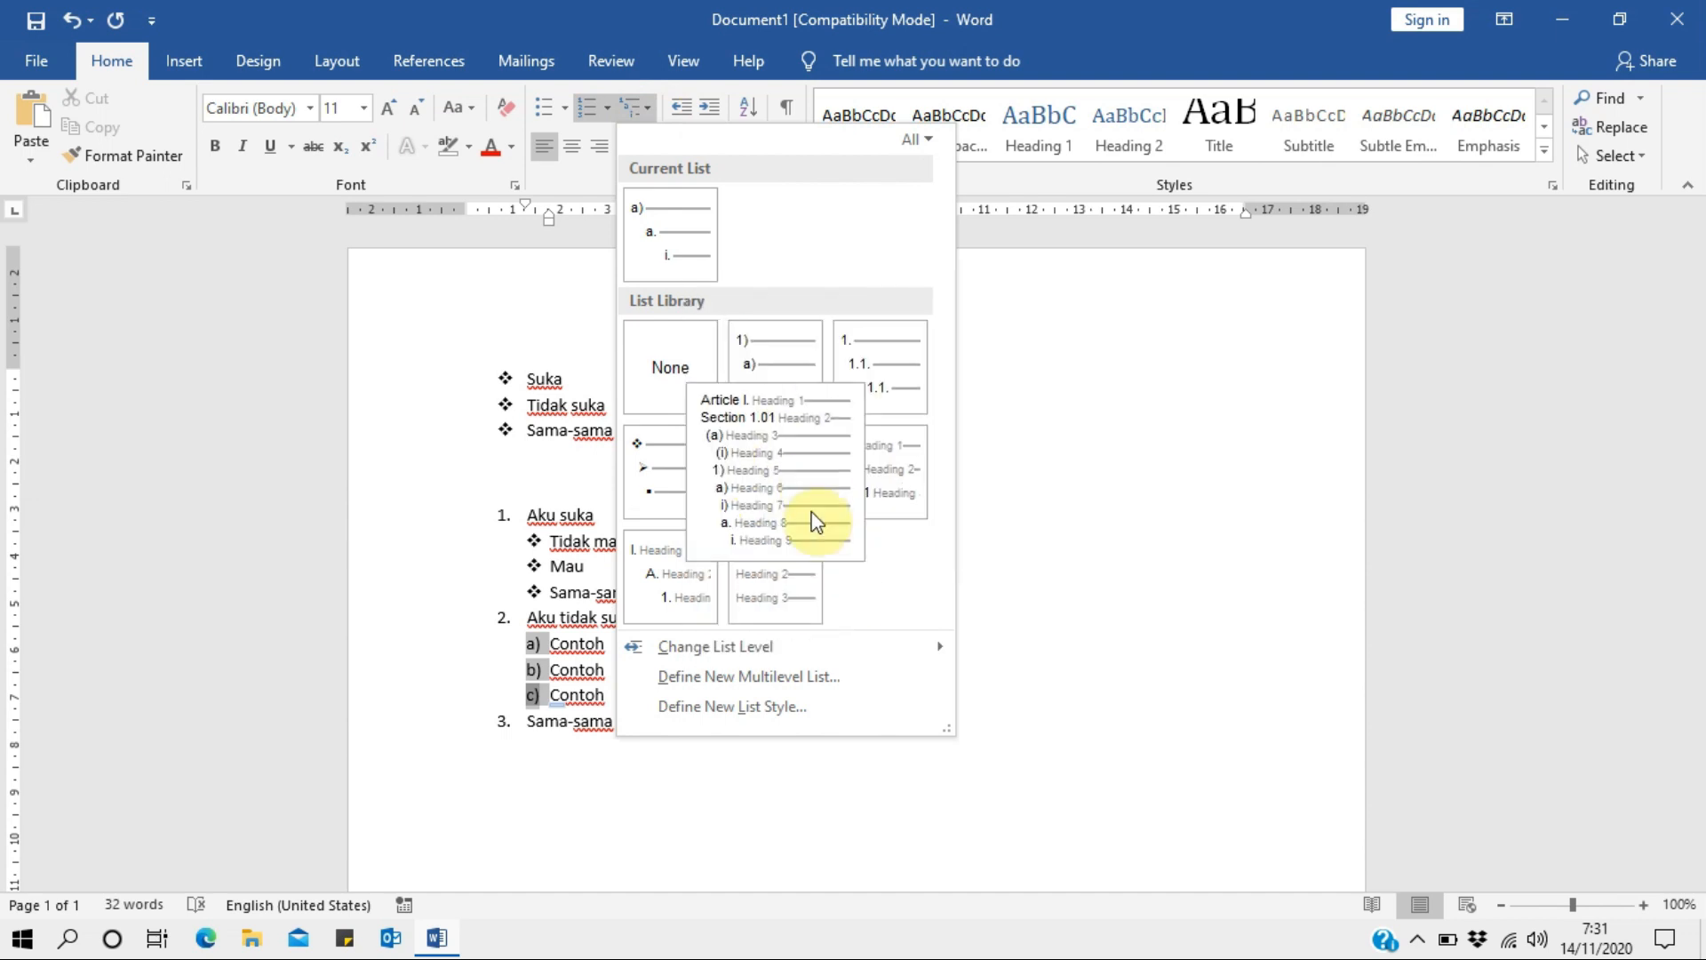
mouse_move(764, 436)
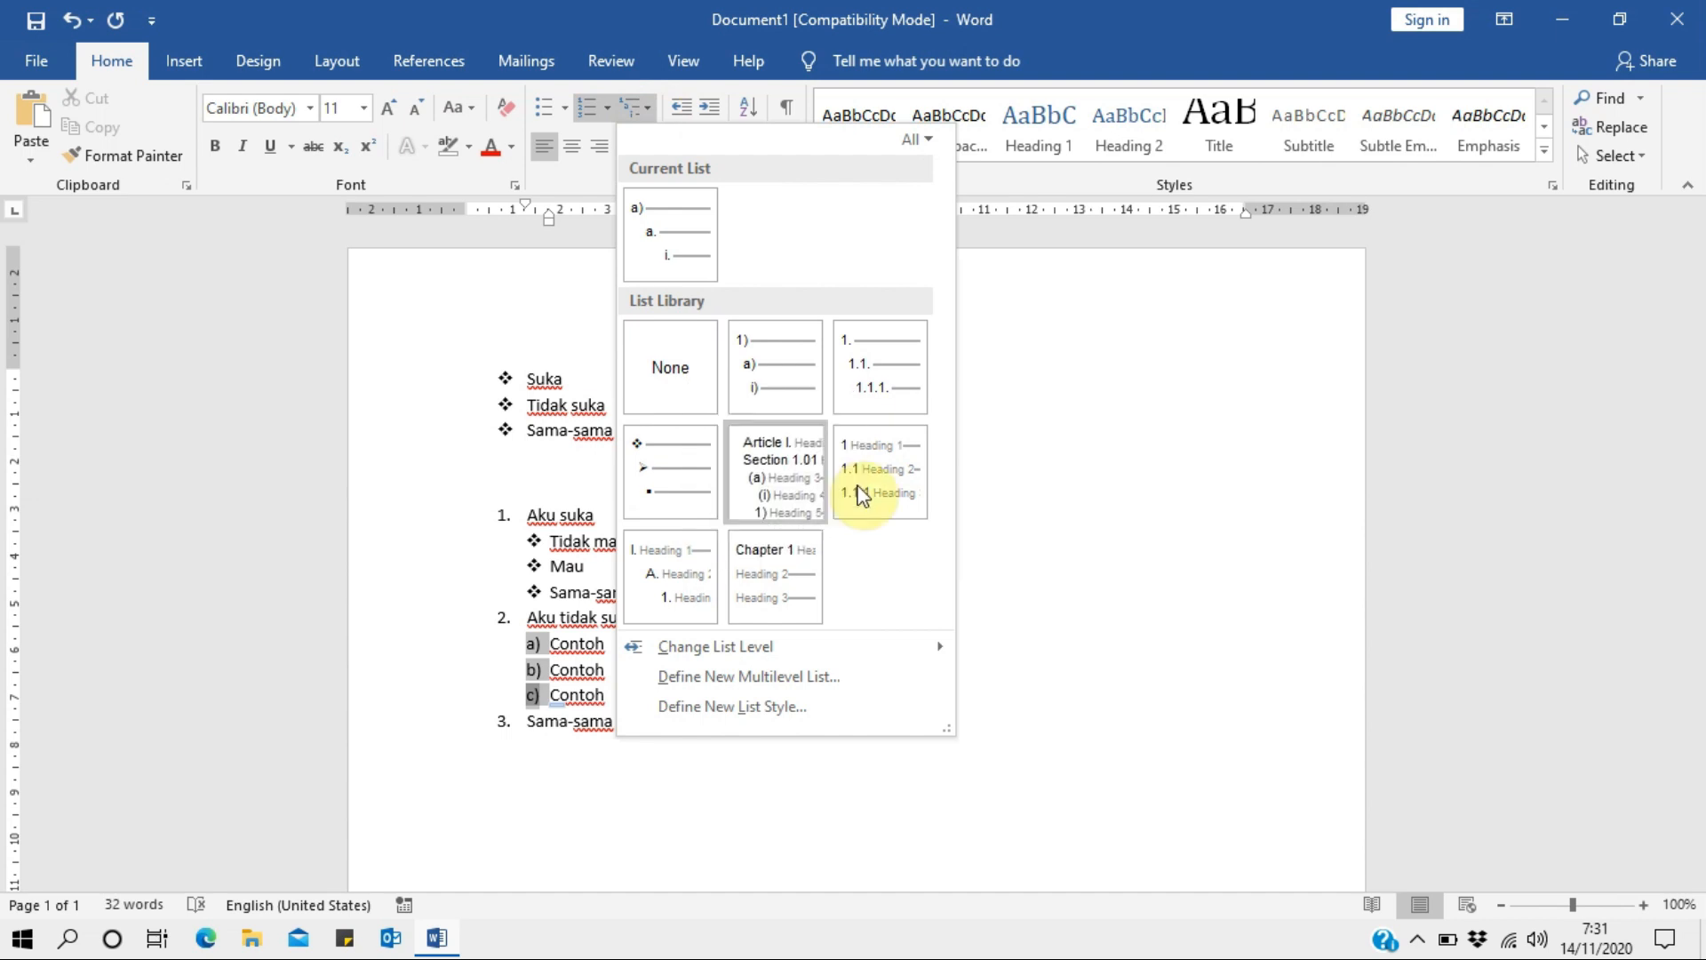
click(1098, 607)
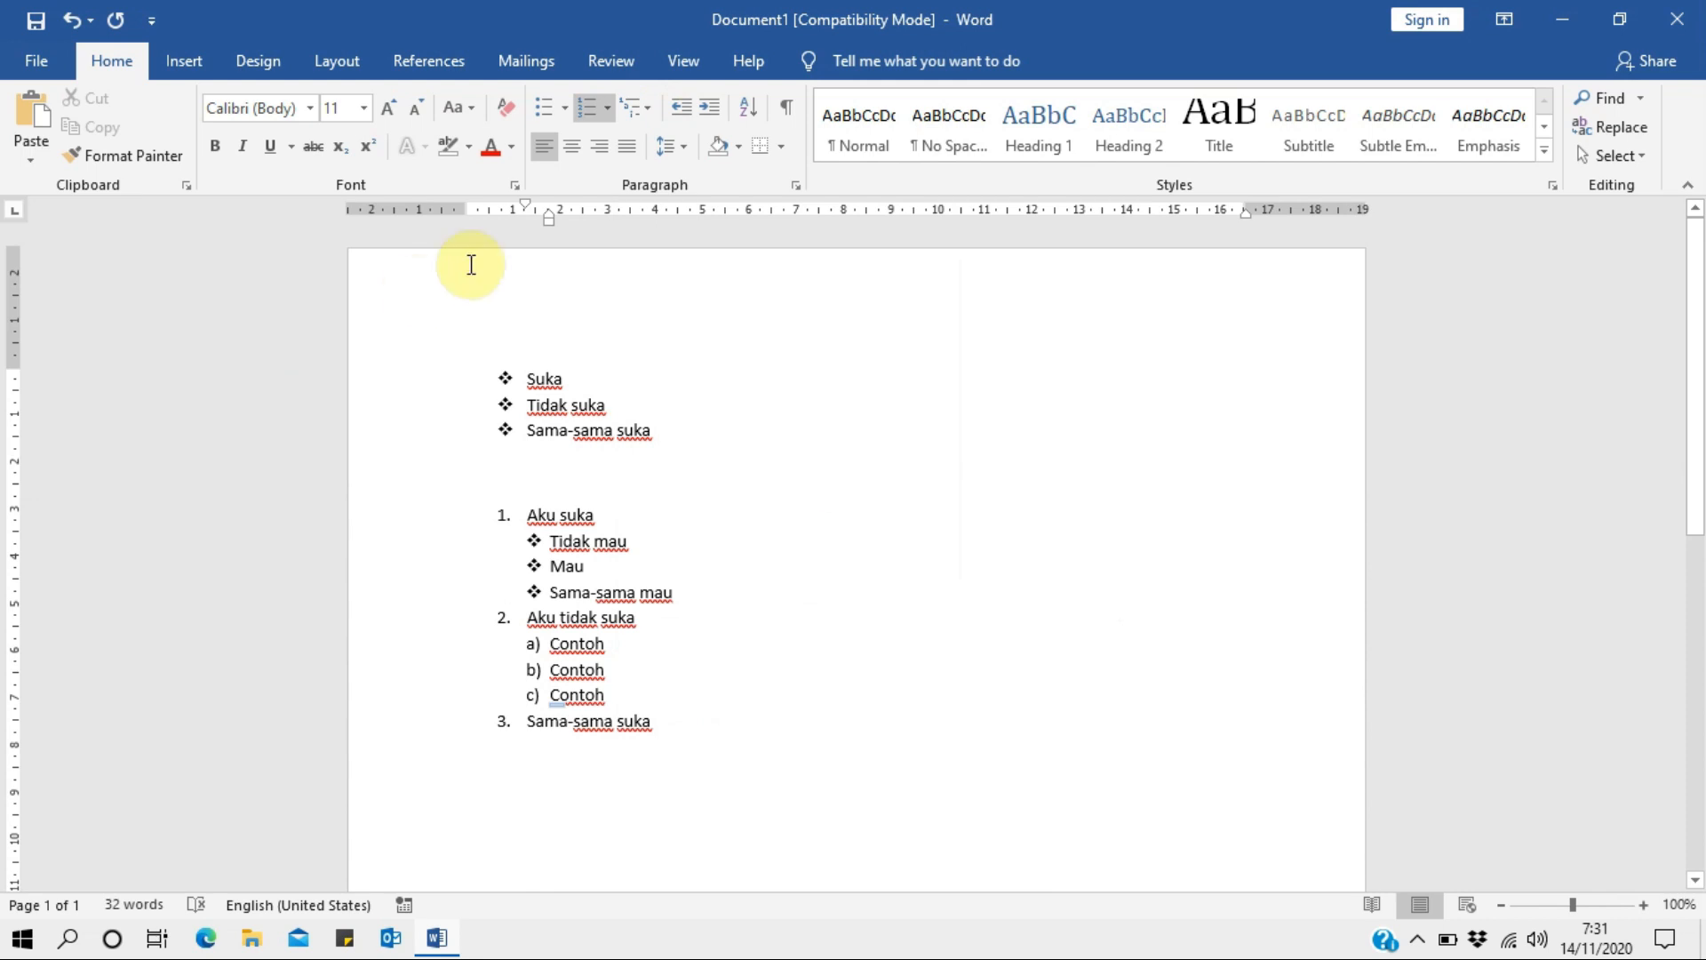
scroll(471, 265, down, 3)
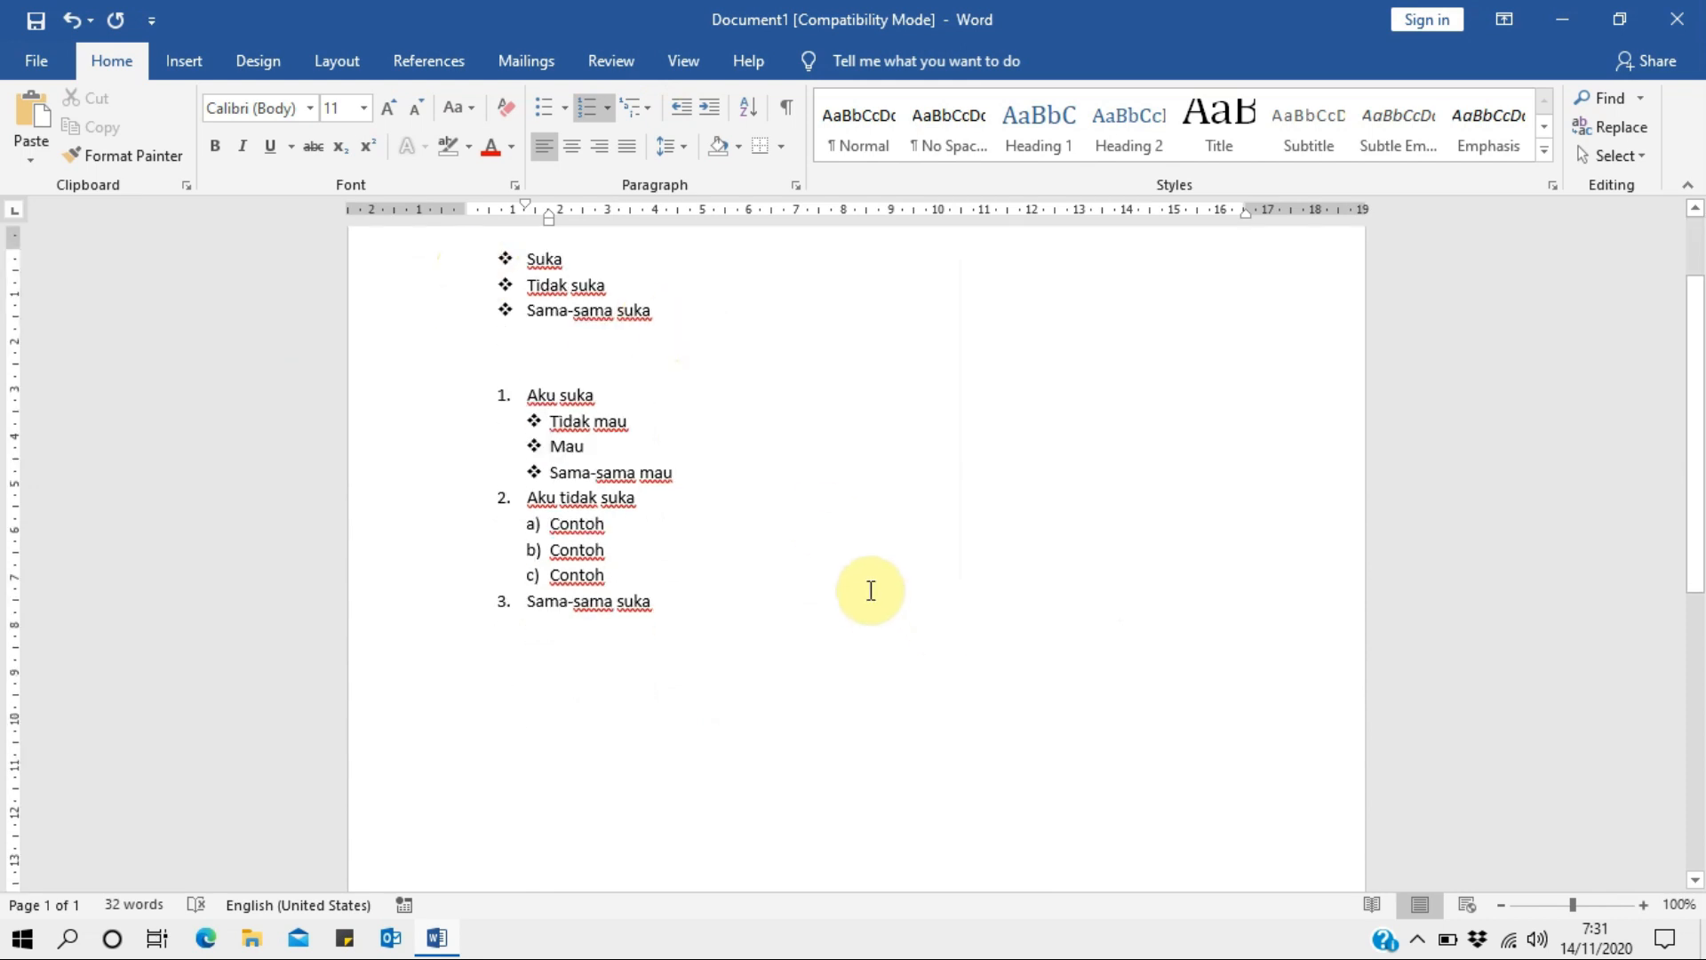
scroll(871, 591, up, 3)
Try to increase the indent of the three sub-bullets under "Aku suka".
click(714, 731)
shift+click(471, 520)
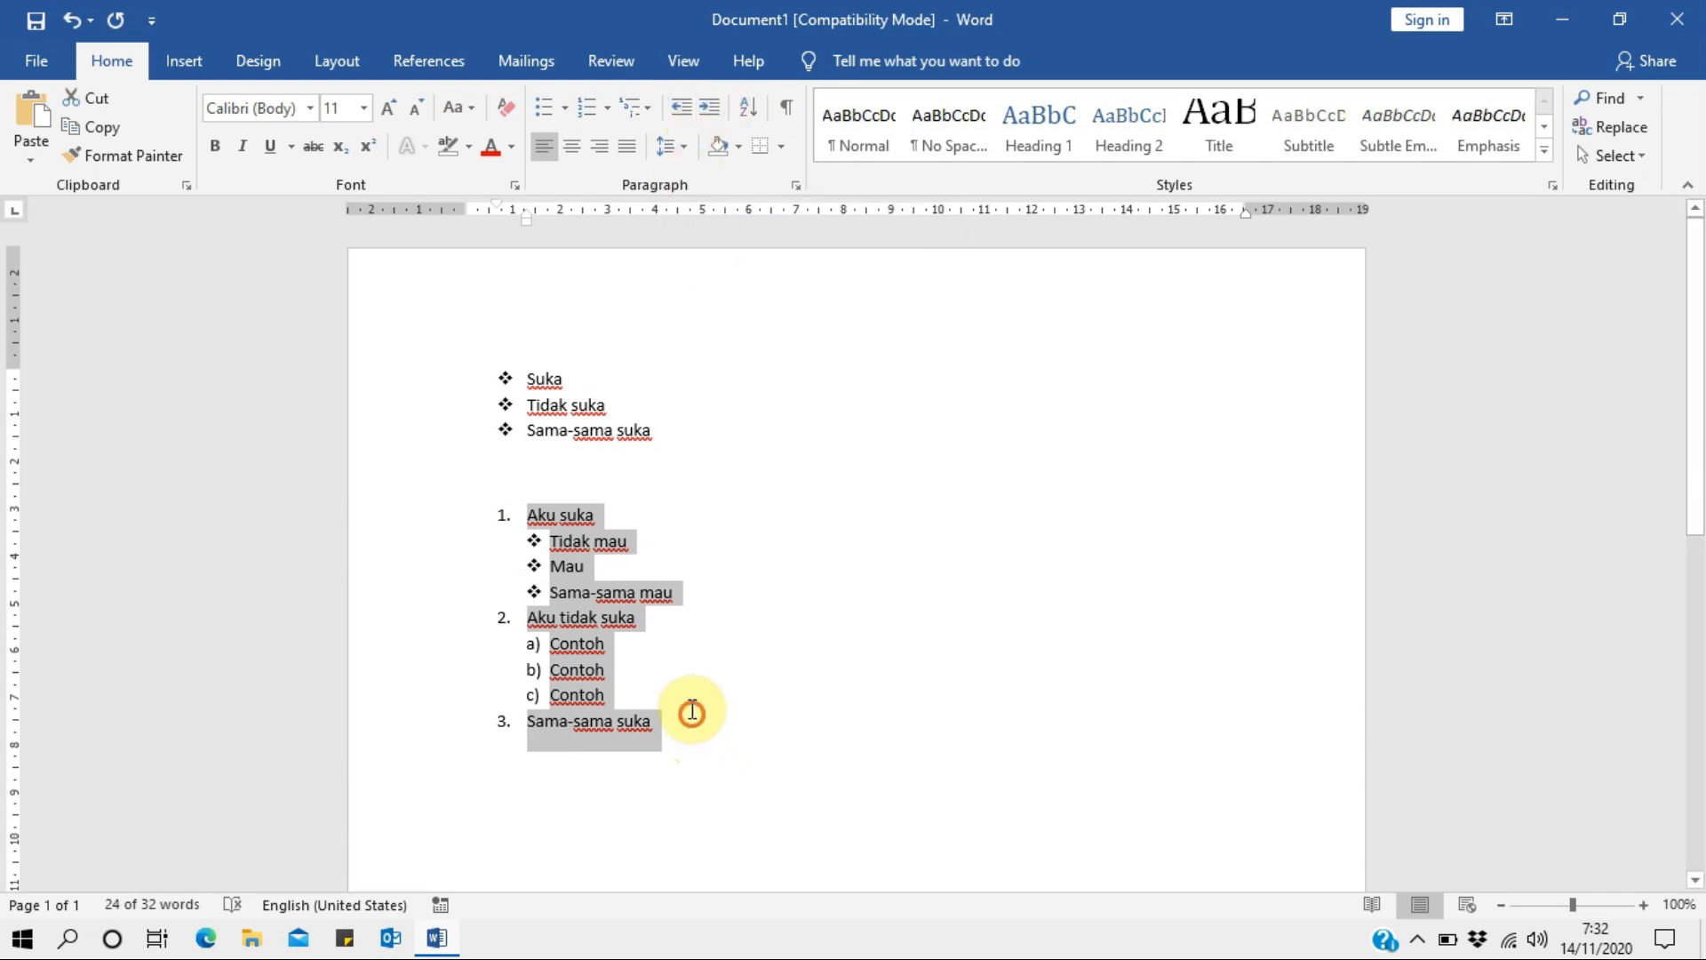
drag(673, 592, 534, 539)
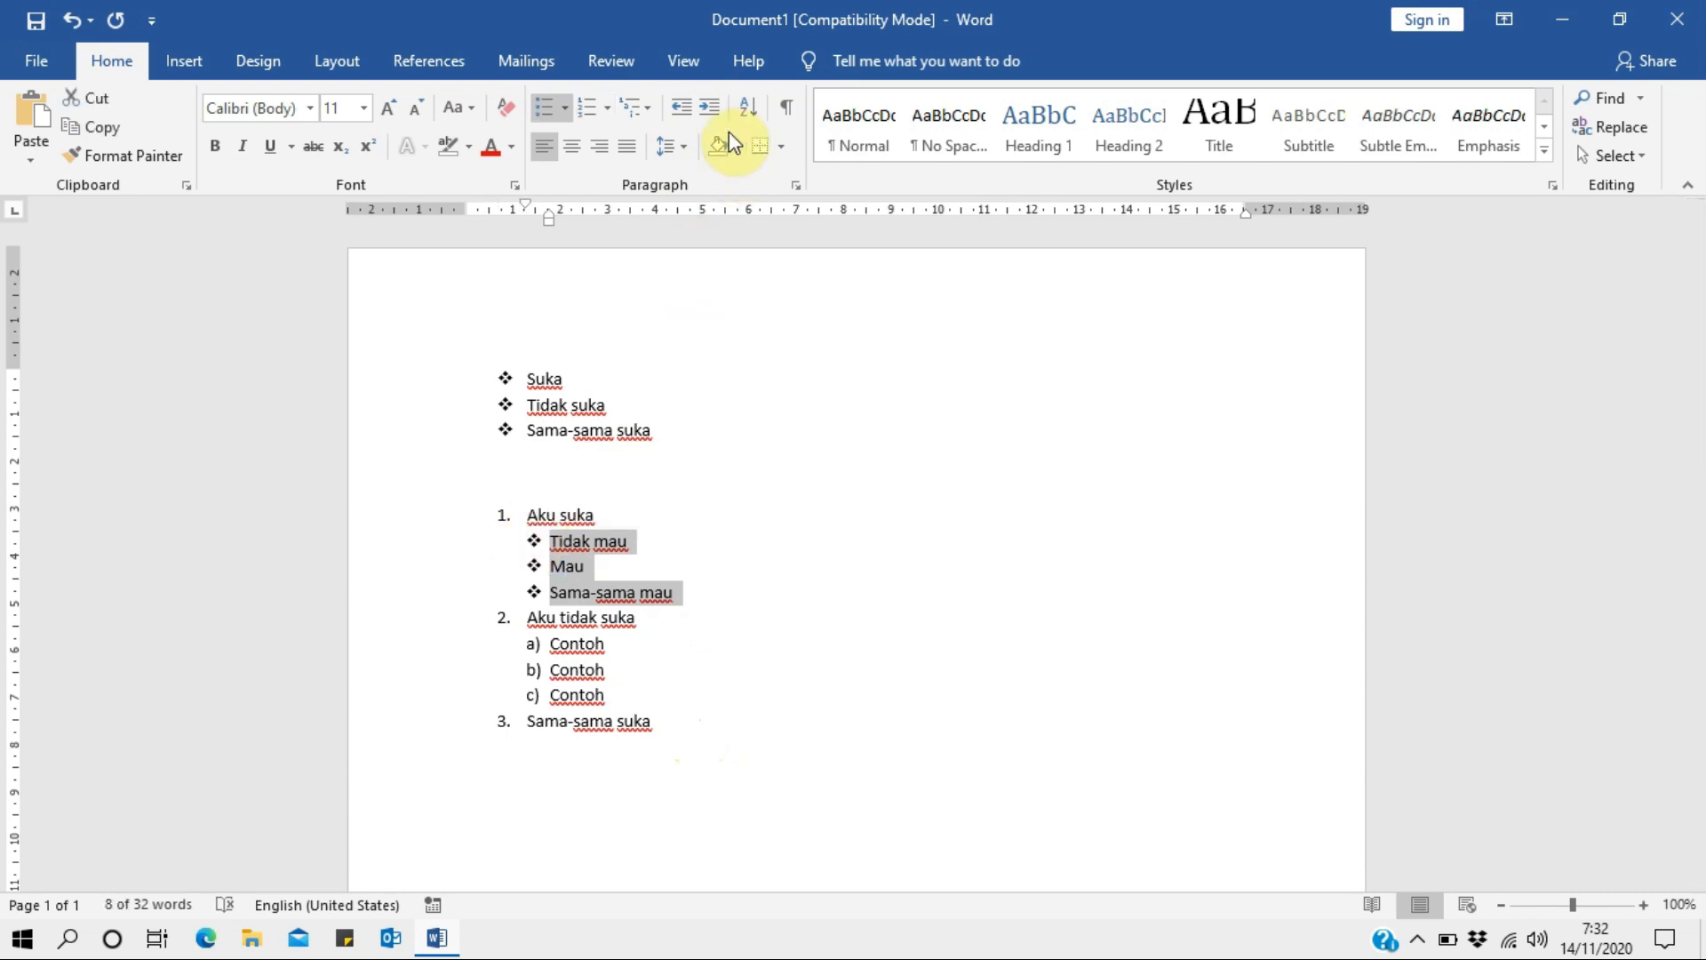
click(720, 111)
Increase the indent of the "Suka", "Tidak suka" and "Sama-sama suka" bullets and decrease it until they reach the left margin.
drag(712, 475, 529, 366)
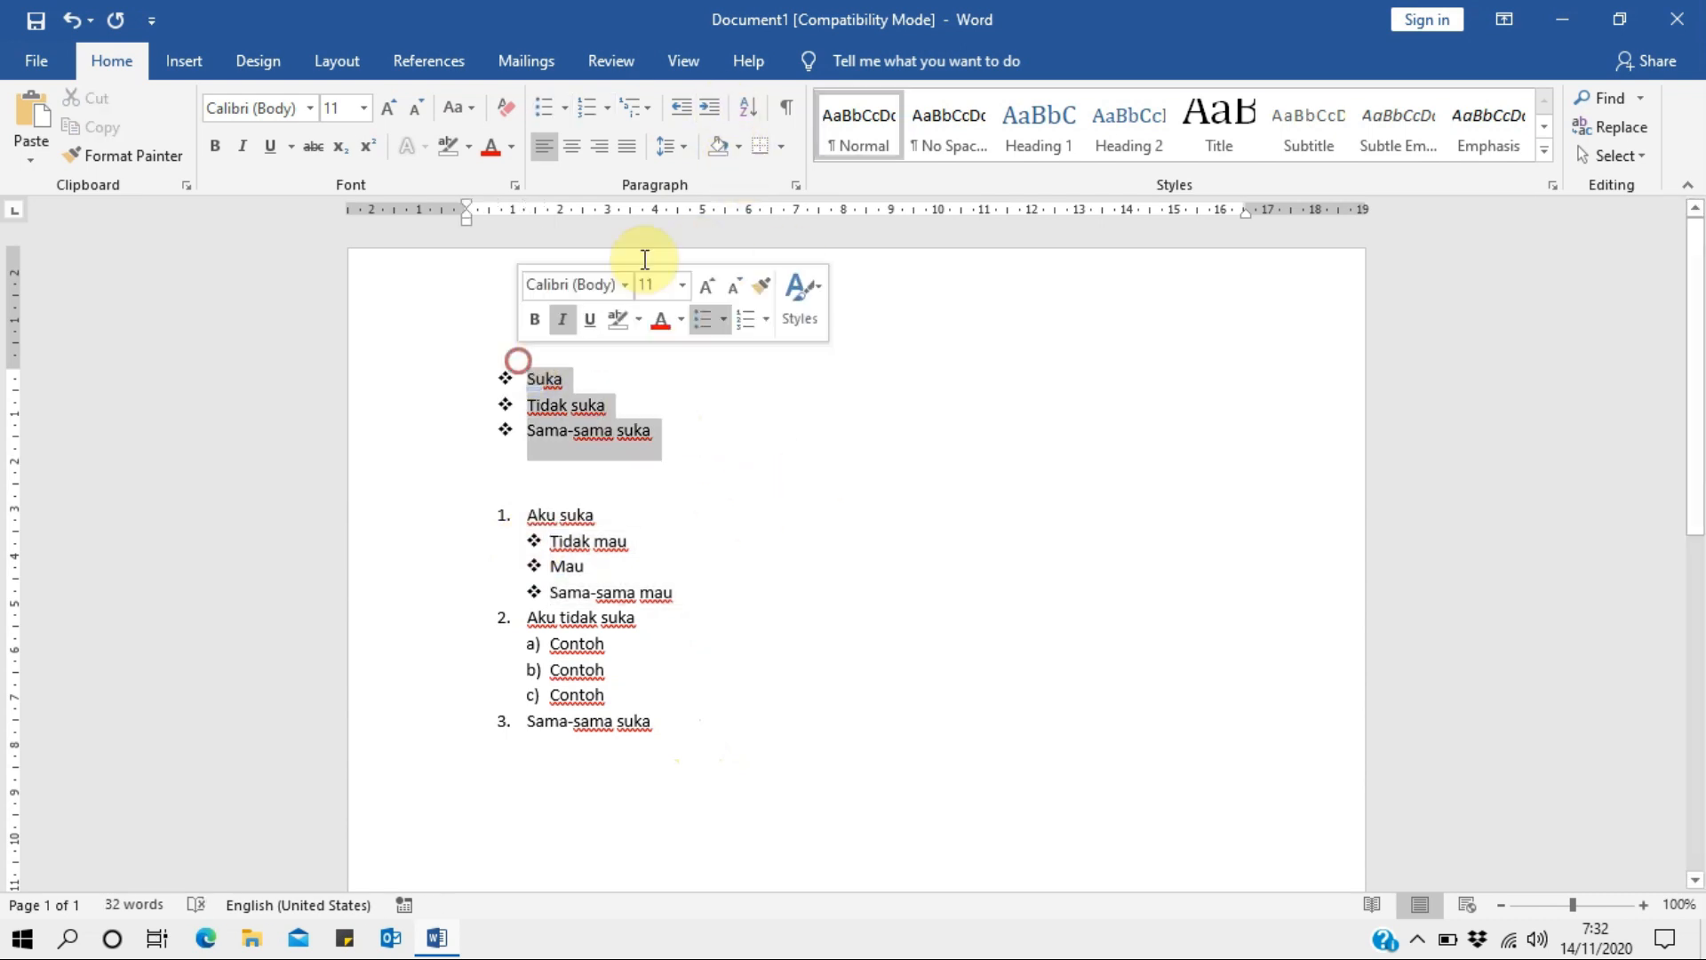
click(712, 108)
click(716, 111)
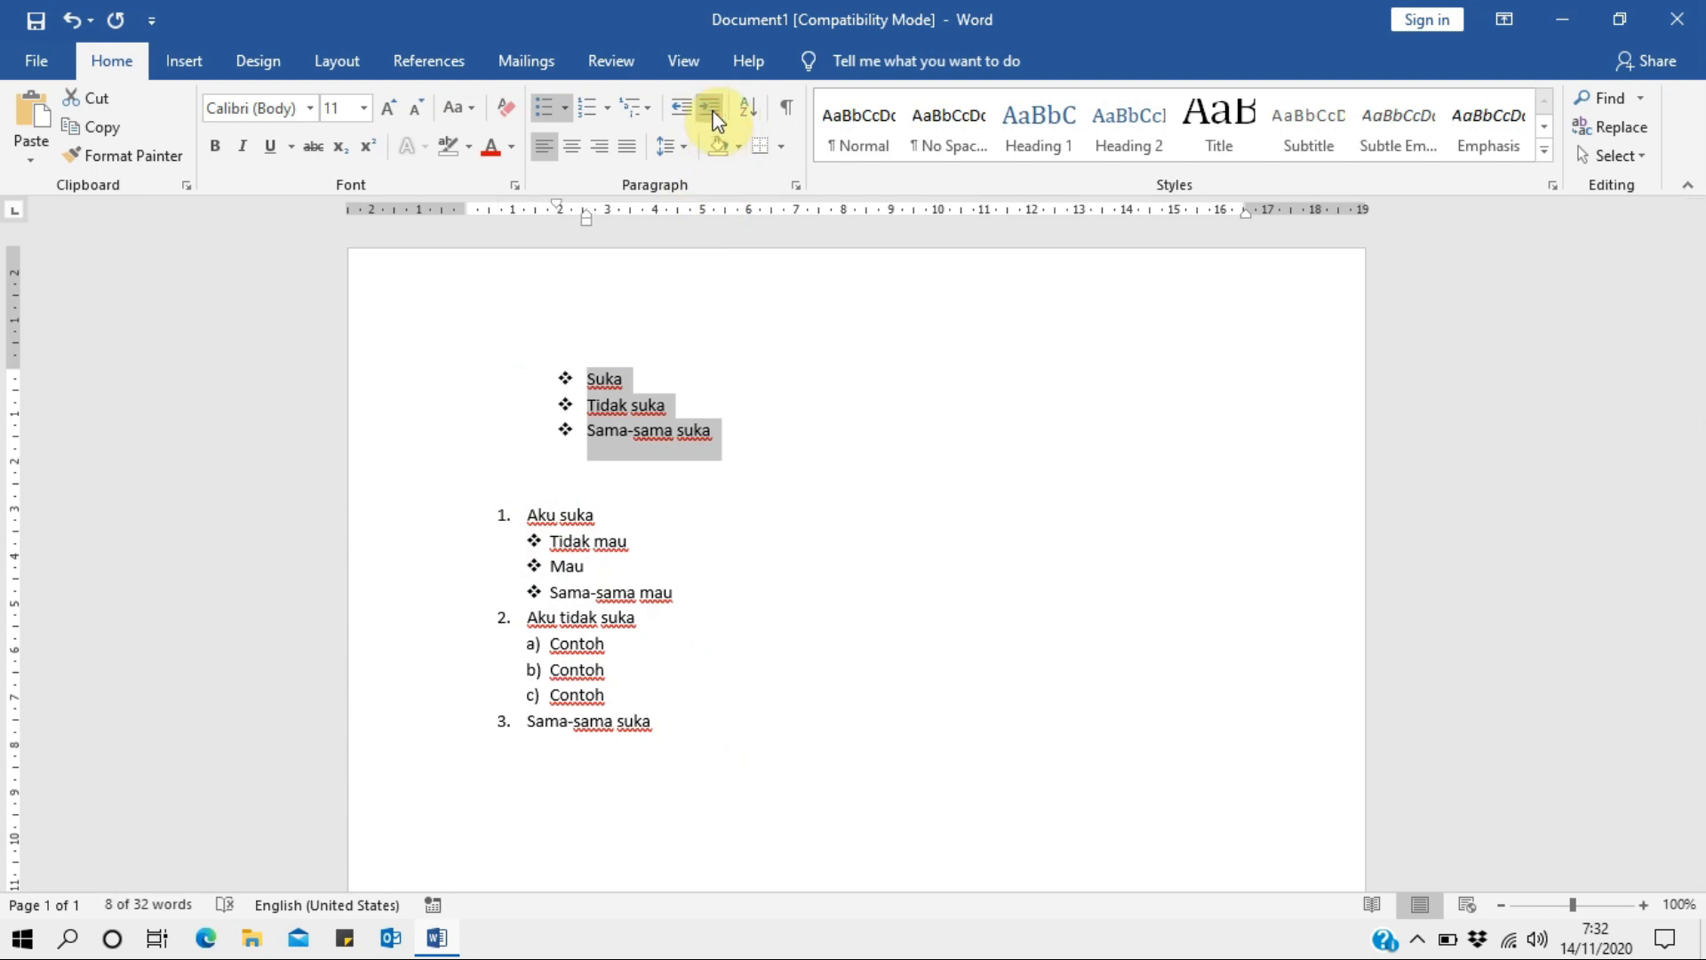
click(680, 103)
click(680, 102)
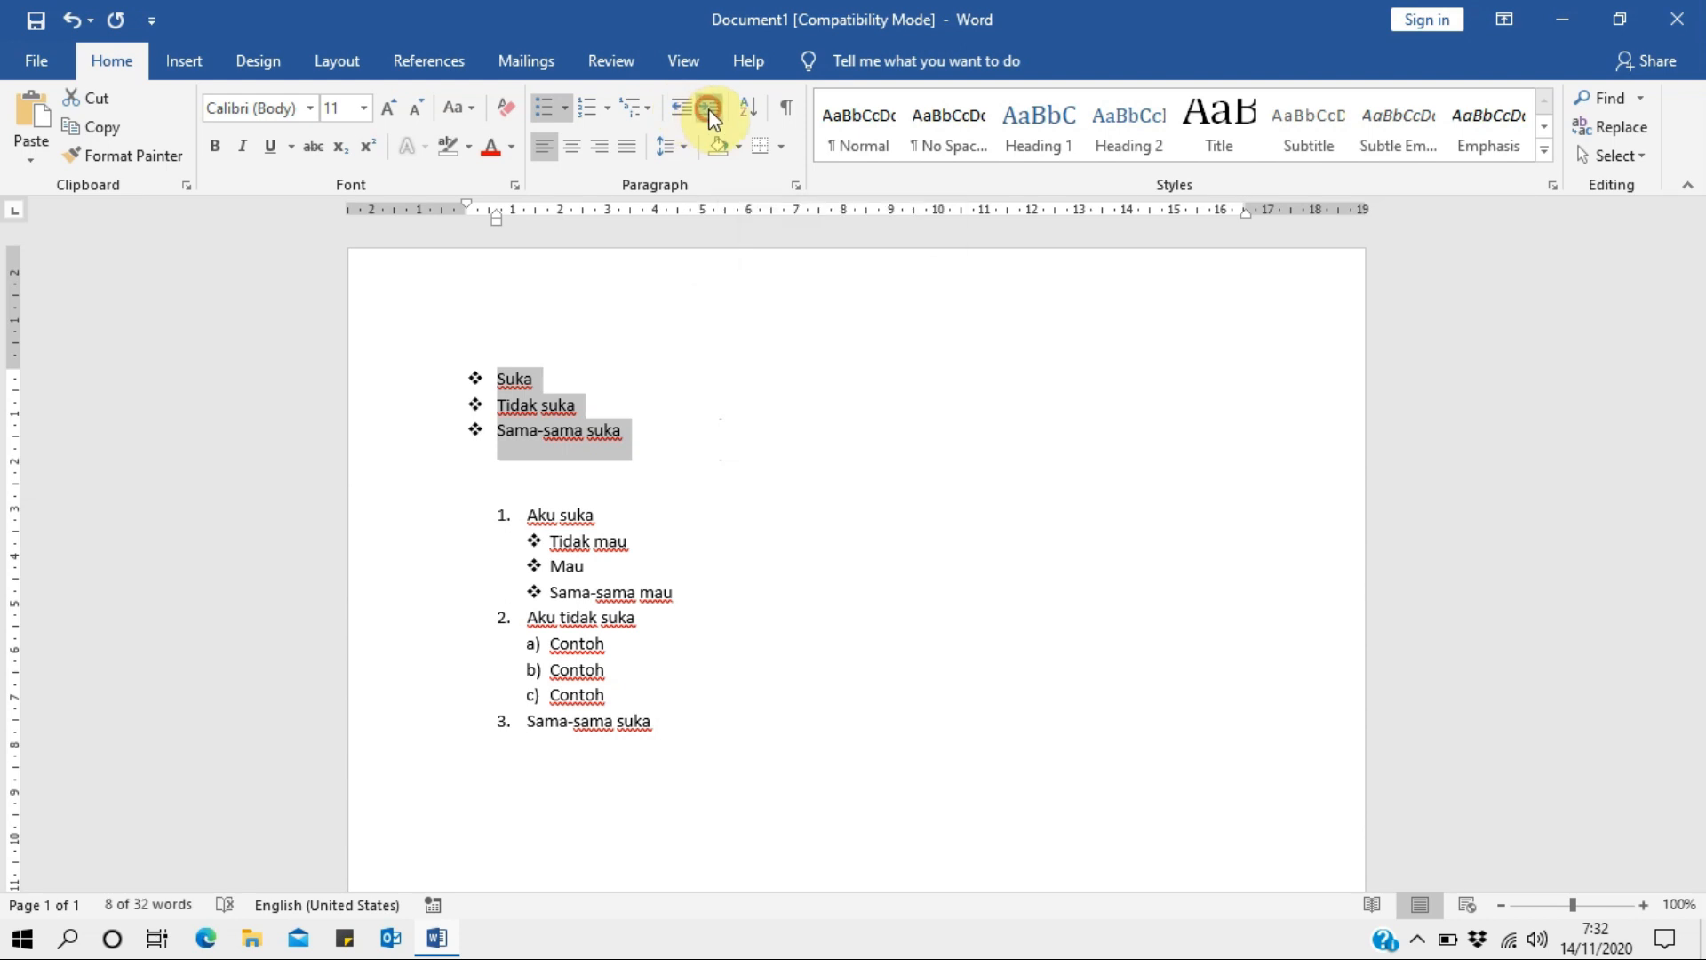
Increase the indent of the first bulleted list once more and bring it back to the left margin.
click(708, 108)
click(708, 109)
click(708, 109)
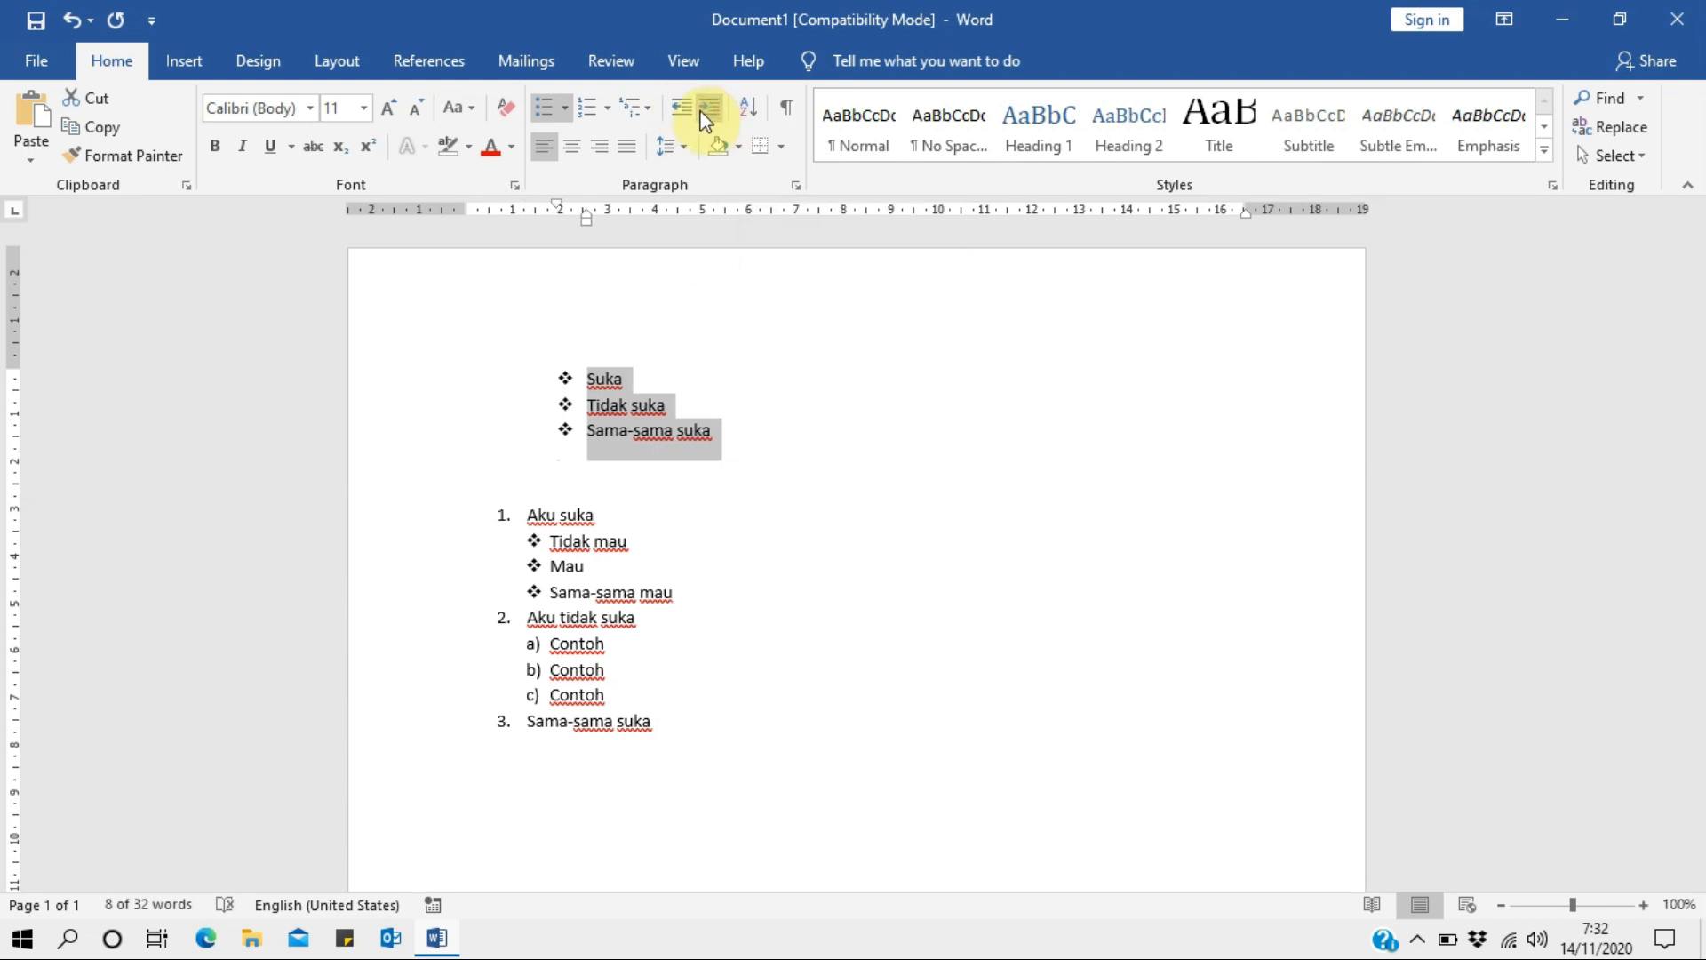
click(687, 108)
click(688, 111)
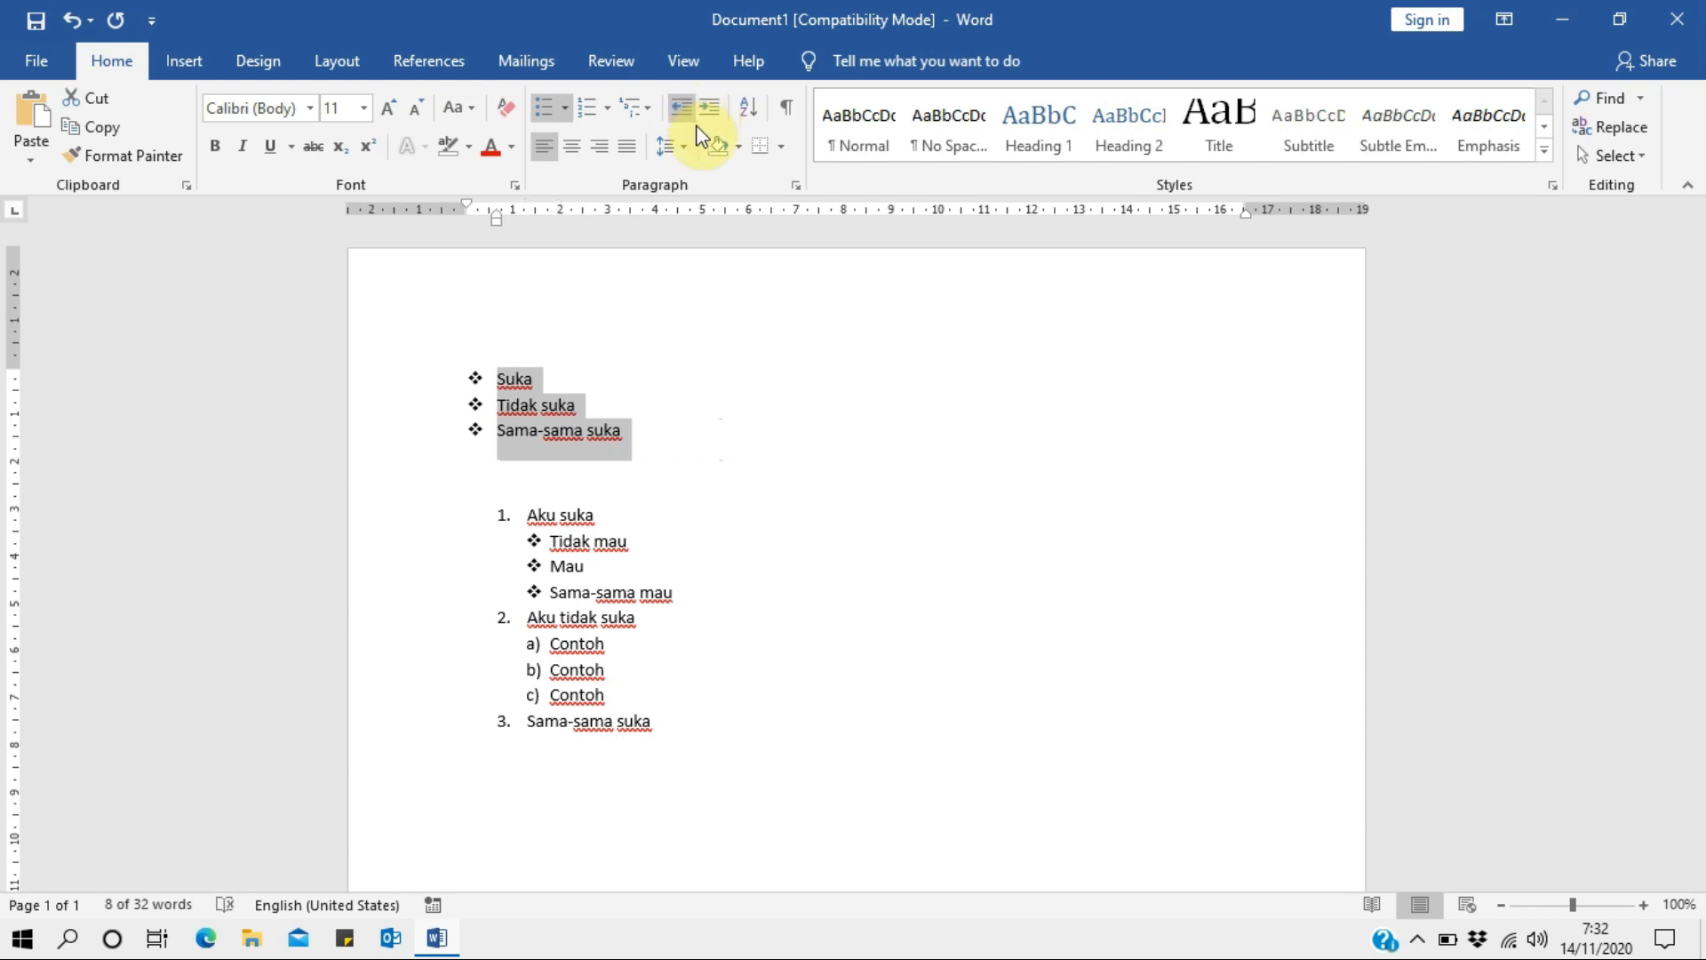
Open the Sort Text options for the selected bulleted list and close them without sorting.
click(751, 110)
drag(880, 266, 908, 244)
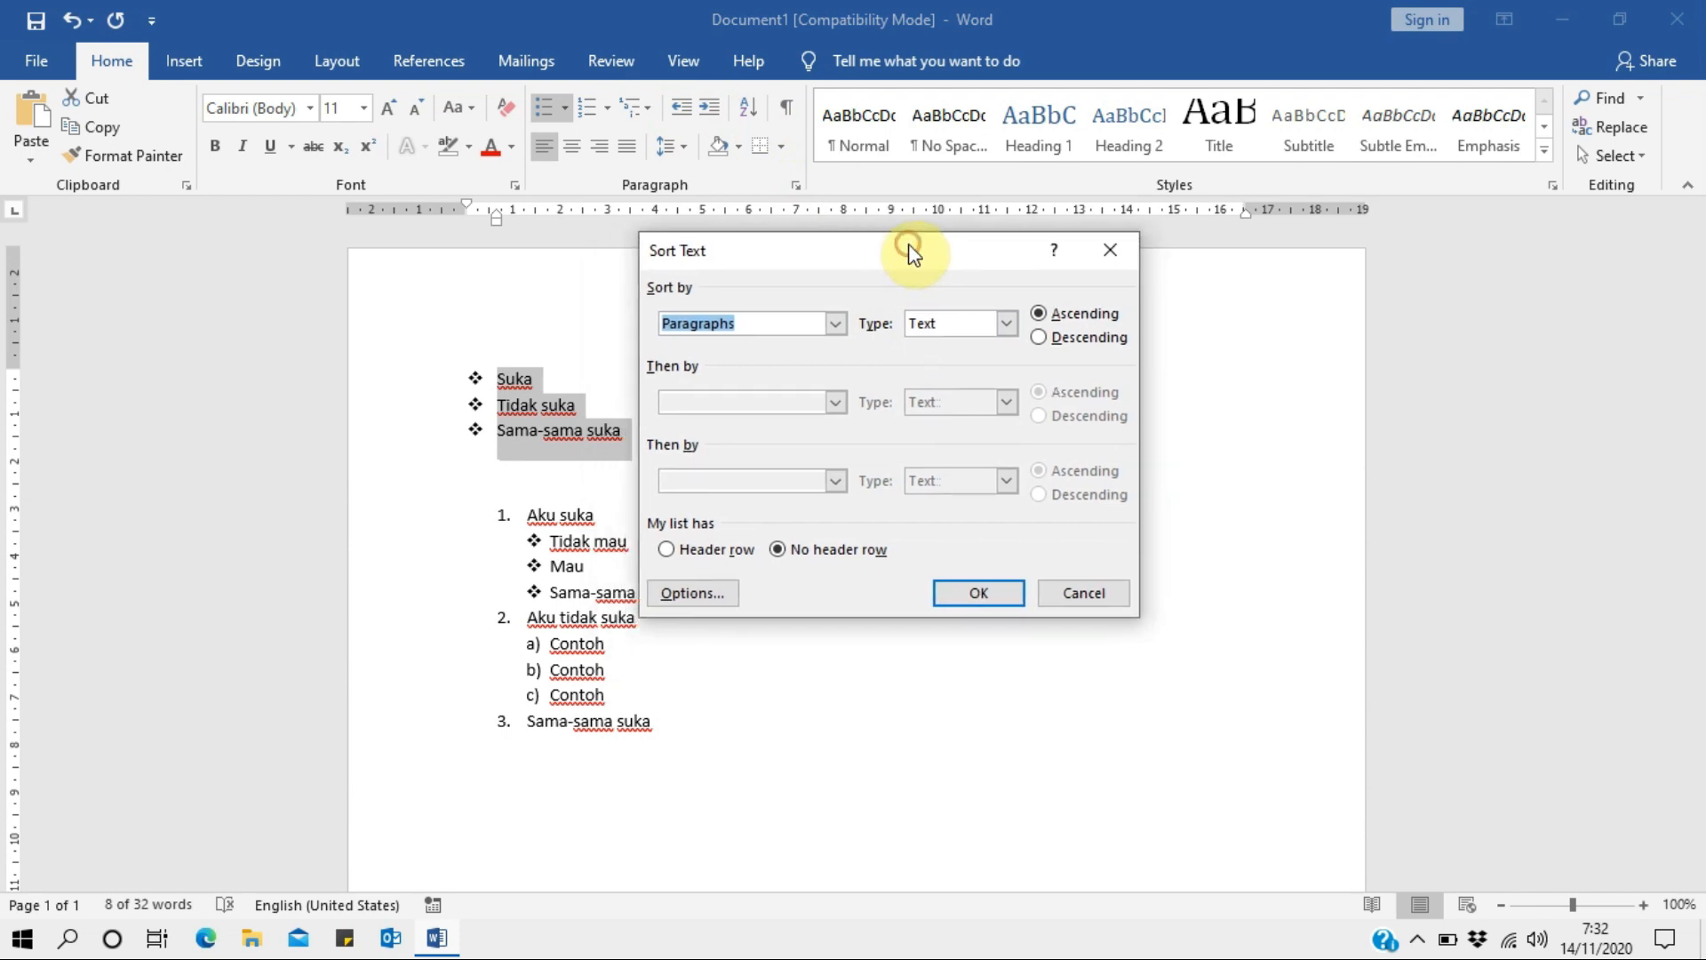
click(1110, 250)
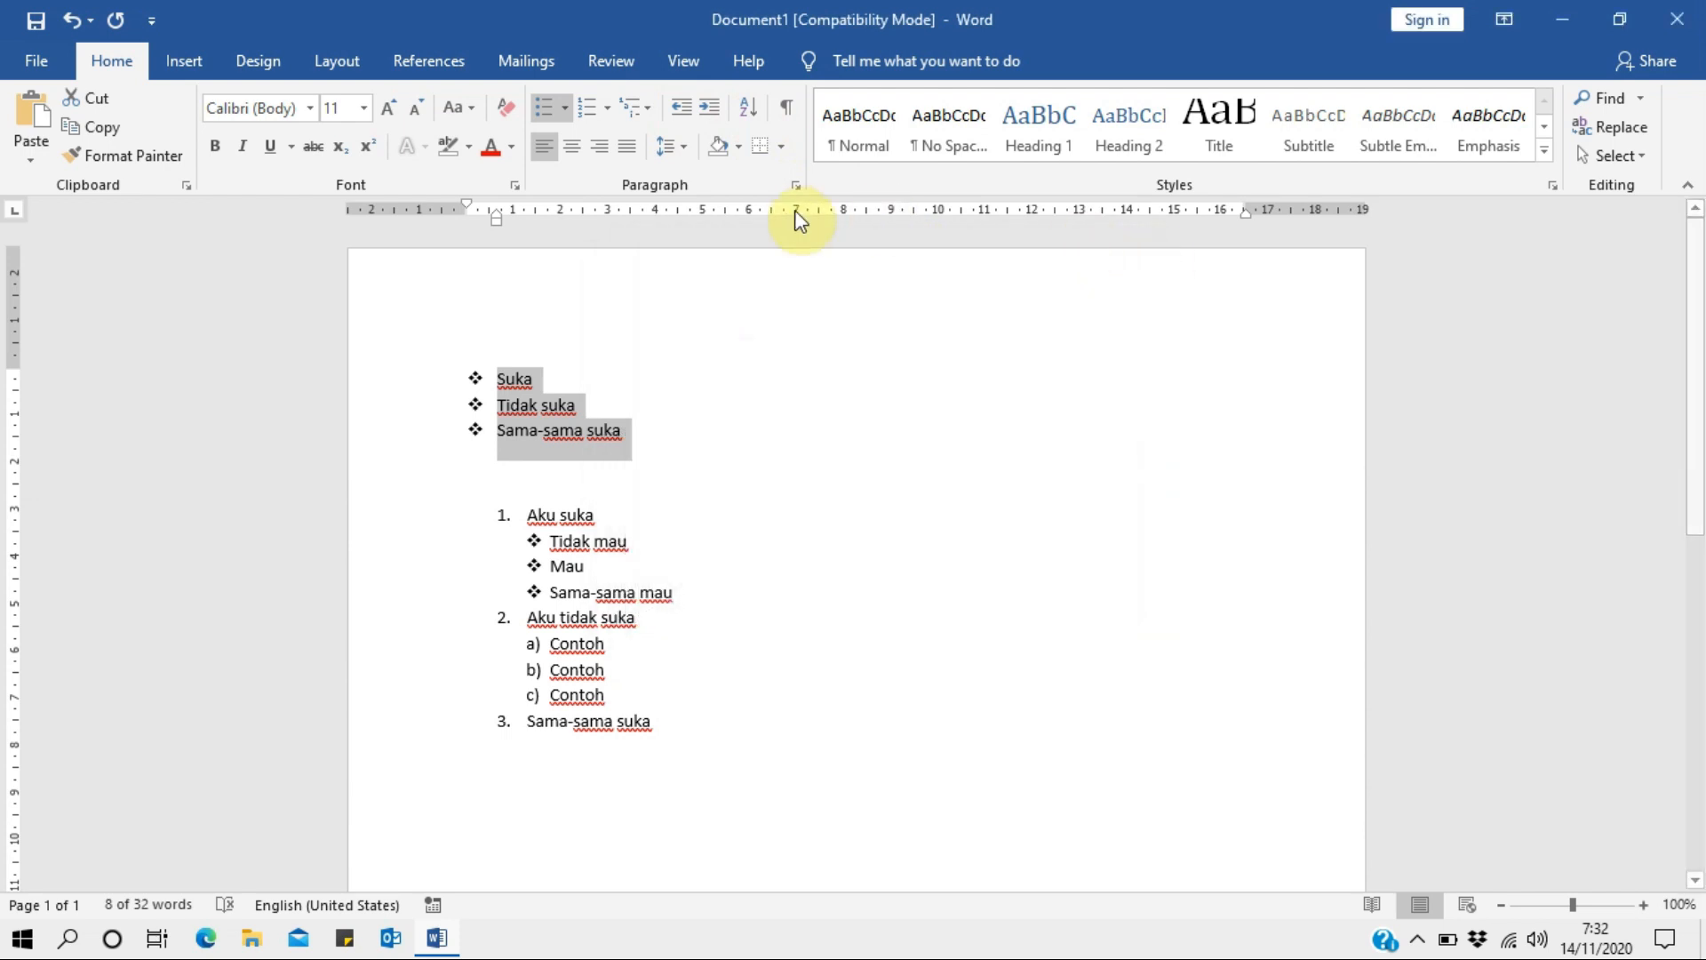
click(716, 524)
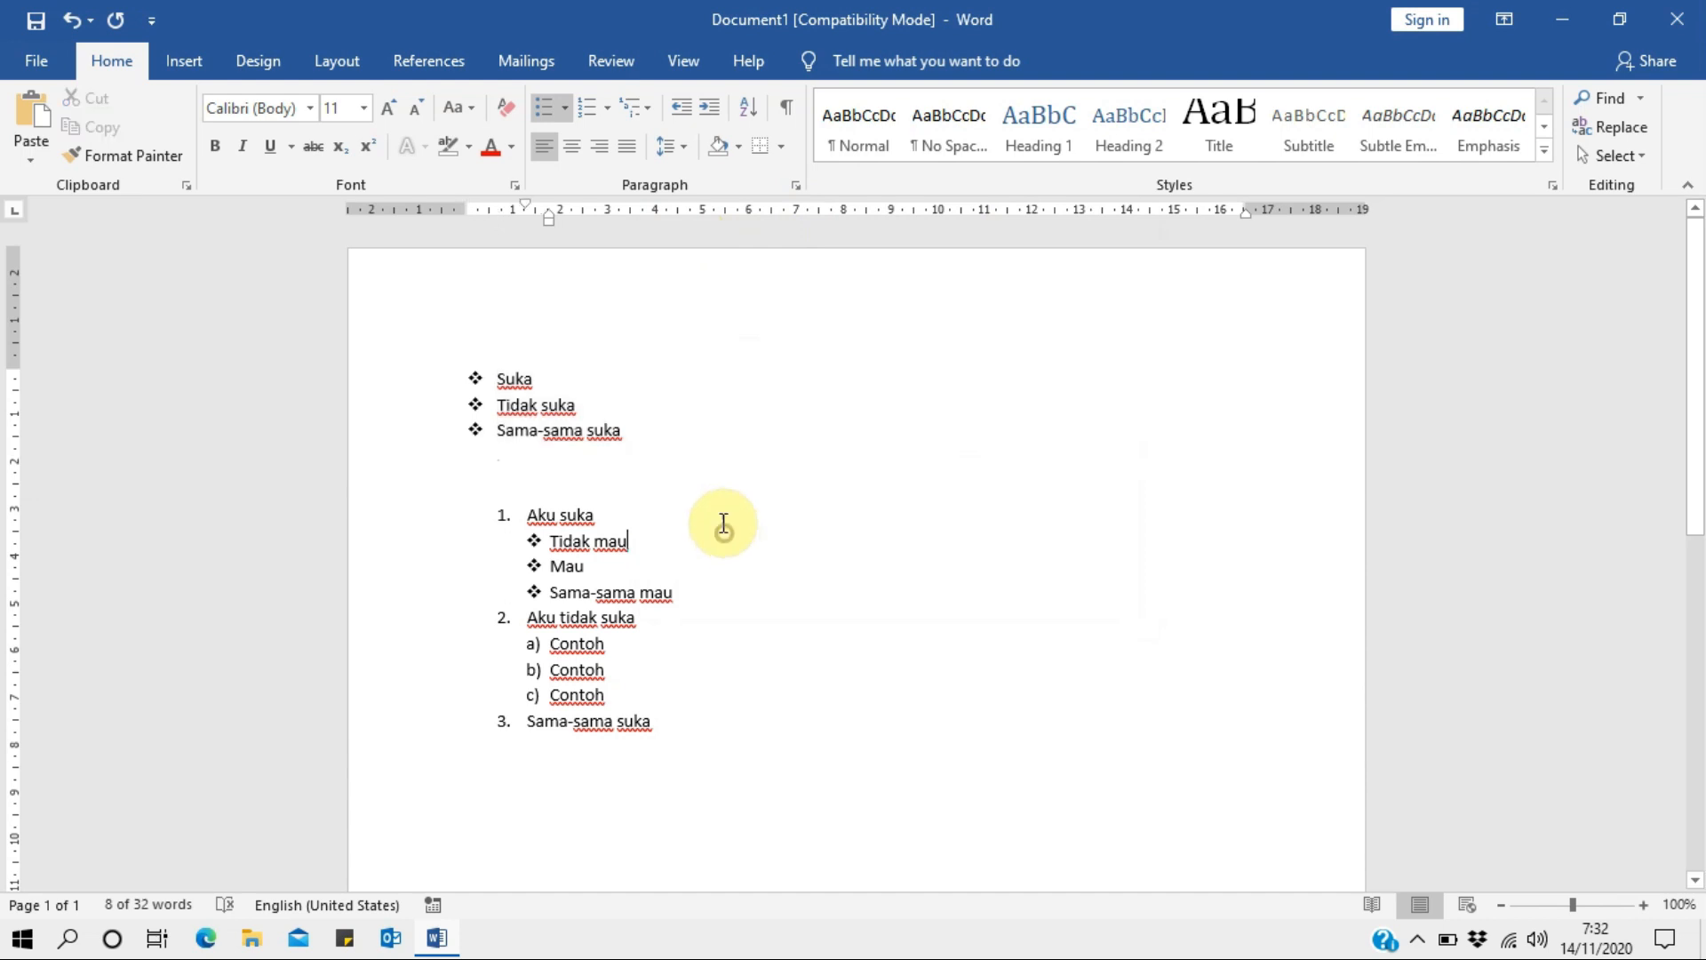
double_click(629, 229)
scroll(655, 376, down, 2)
click(678, 559)
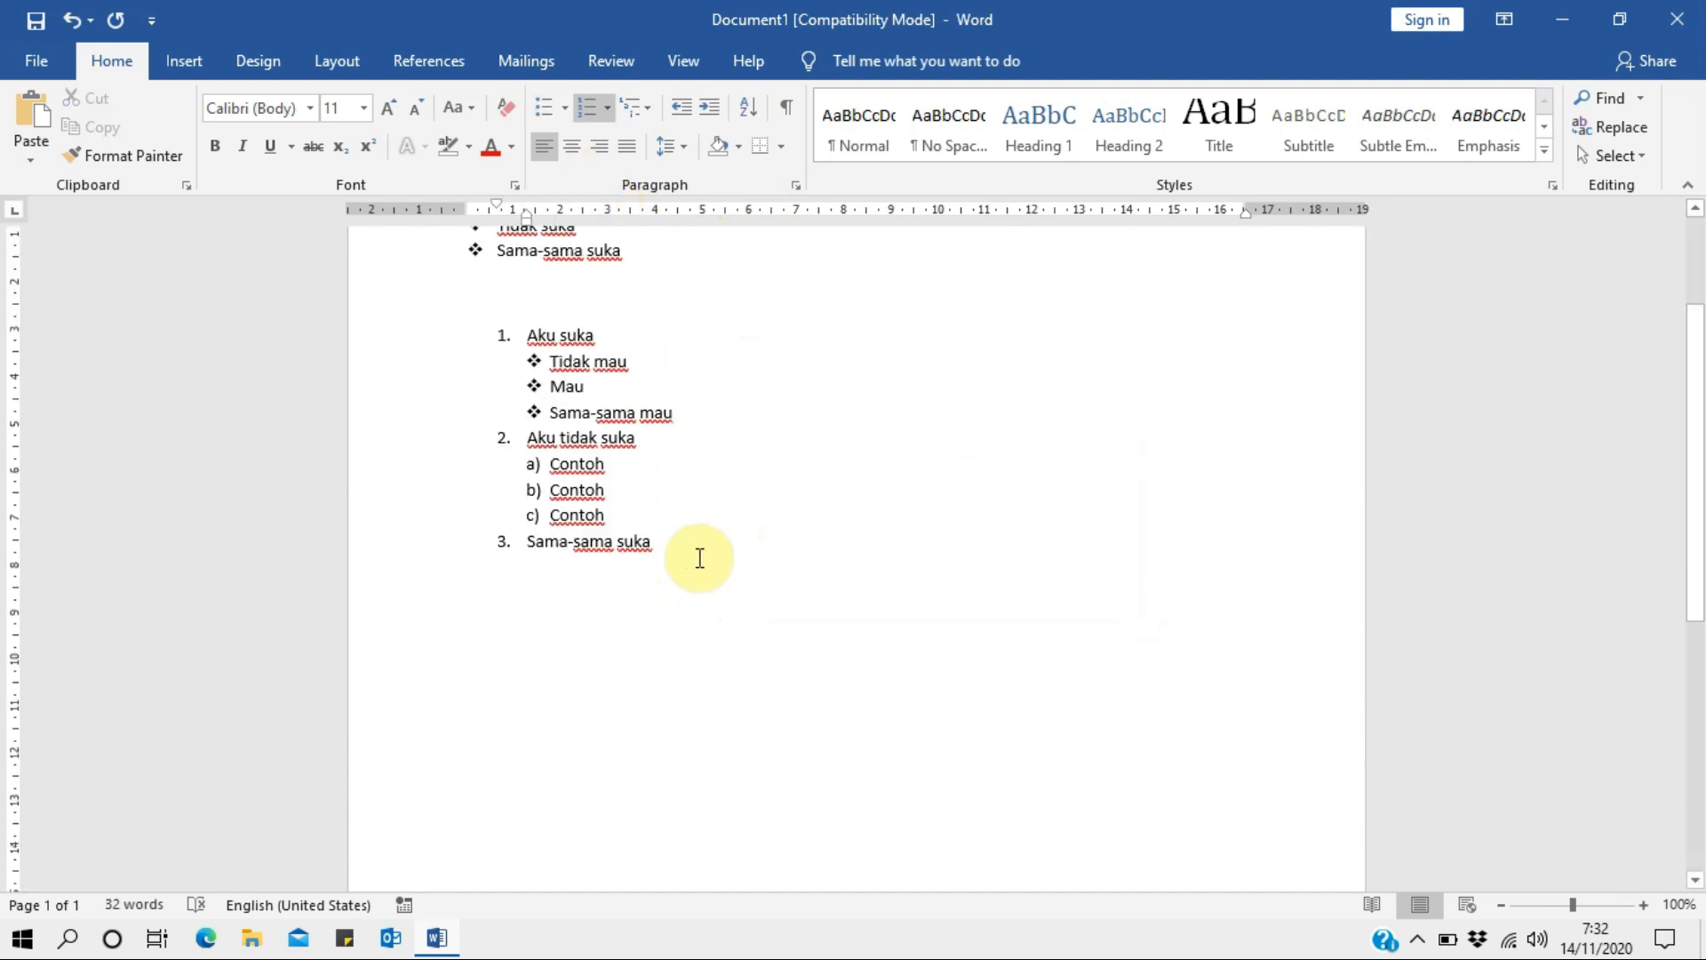
text(lorem)
key(BackSpace)
key(BackSpace)
key(BackSpace)
key(BackSpace)
text(kdamdkamd)
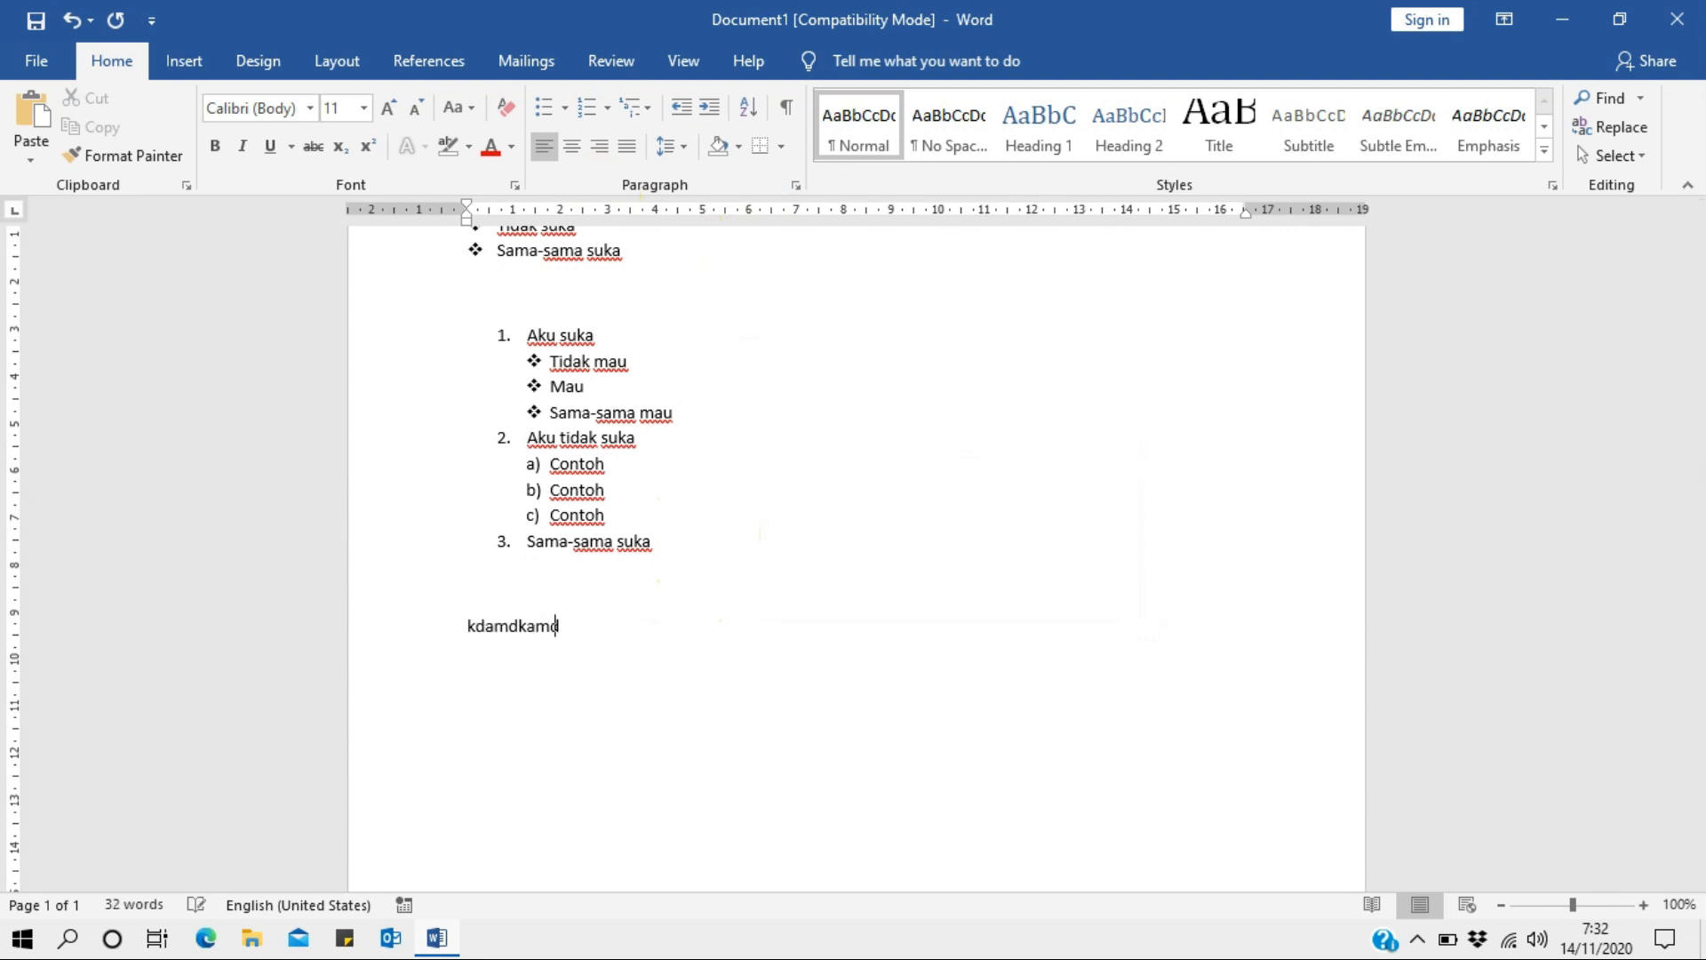
text(kamdkafdjafkadjfdakfjakdfjj)
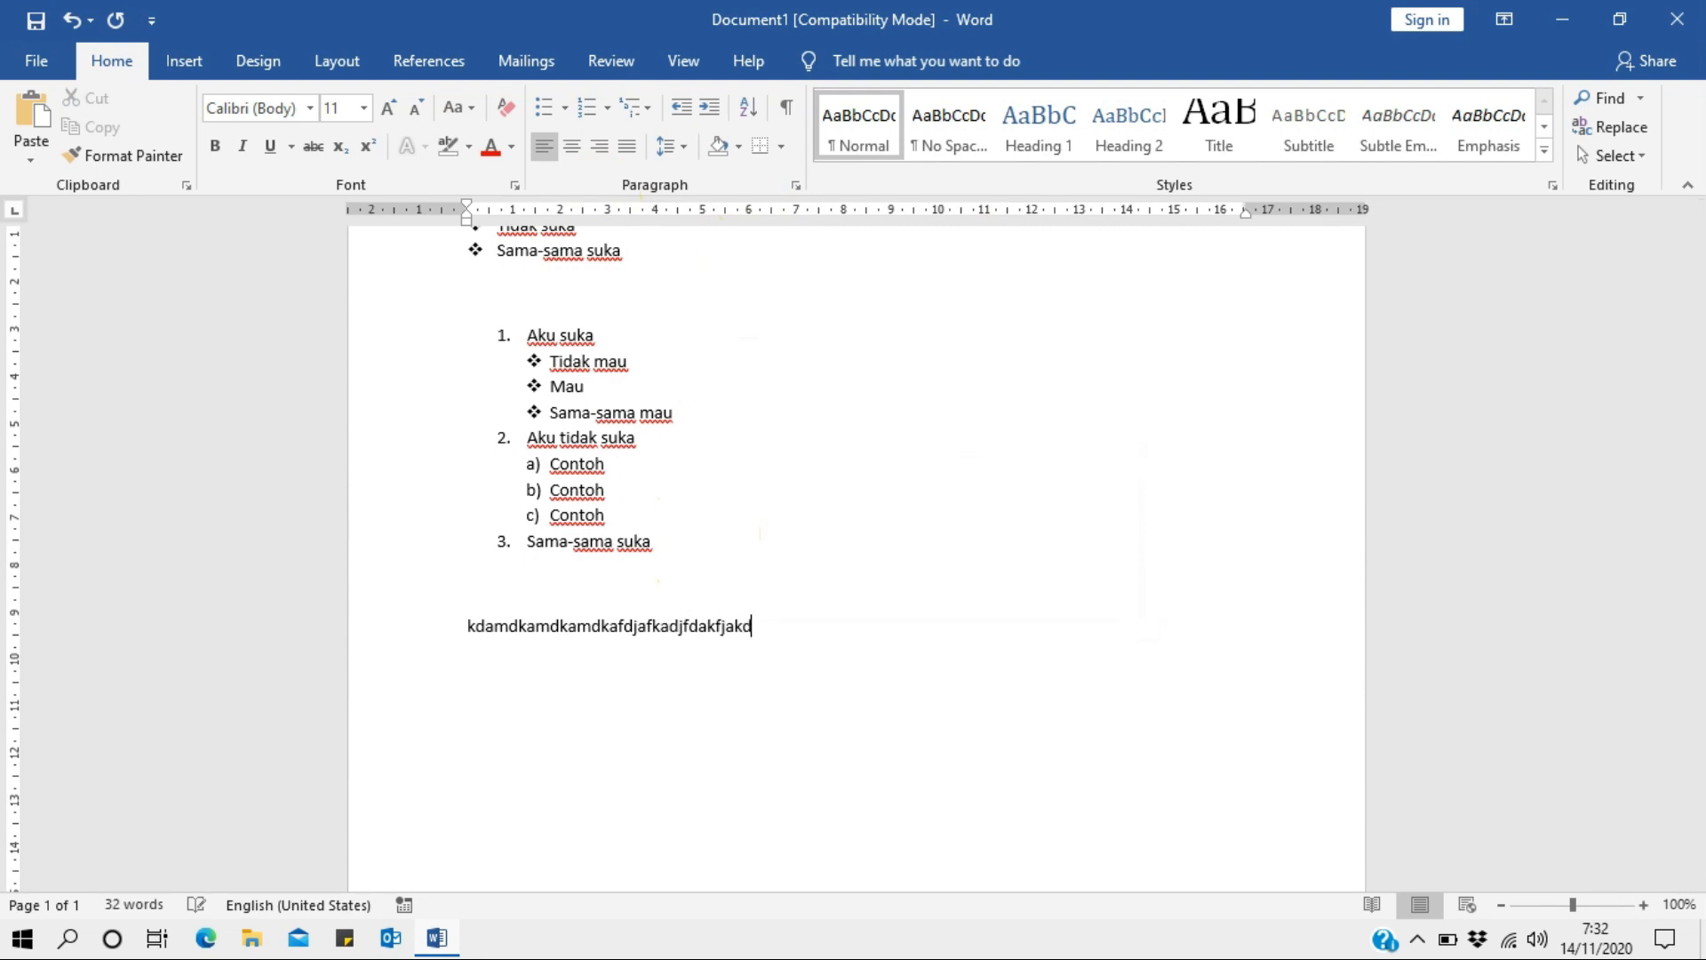
key(BackSpace)
key(BackSpace)
key(BackSpace)
key(BackSpace)
key(BackSpace)
key(BackSpace)
key(BackSpace)
key(BackSpace)
key(BackSpace)
key(BackSpace)
key(BackSpace)
key(BackSpace)
key(BackSpace)
key(BackSpace)
key(BackSpace)
key(BackSpace)
key(BackSpace)
key(BackSpace)
key(BackSpace)
key(BackSpace)
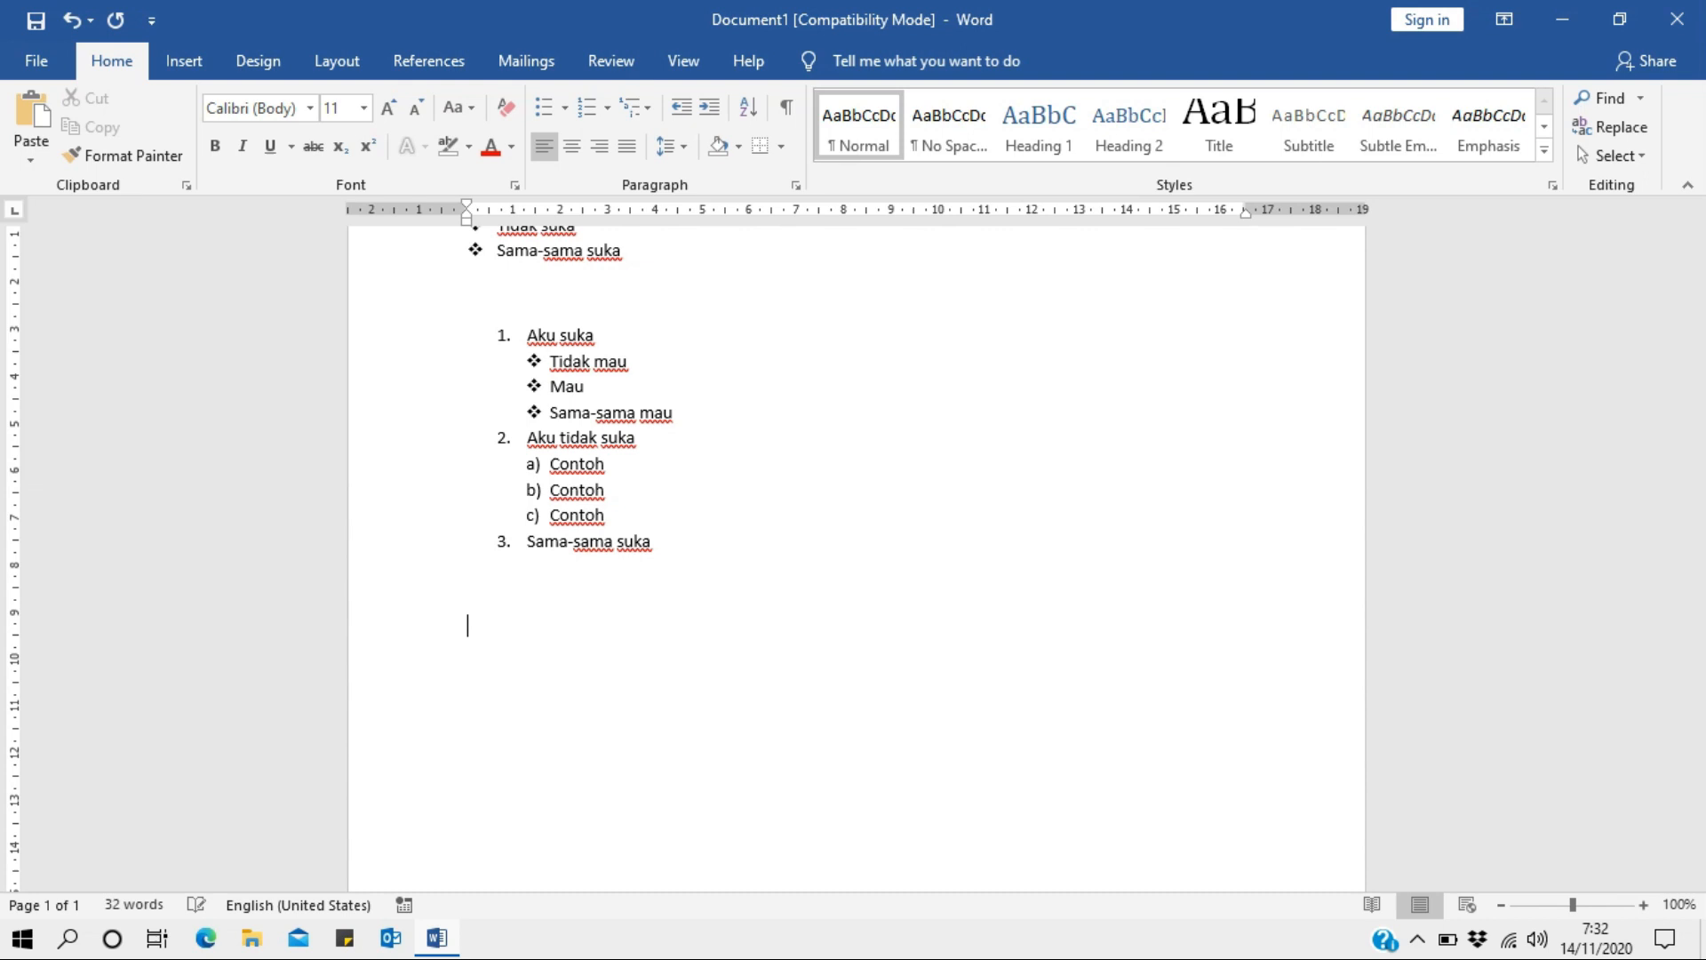
Write "Selamat datang acara ulang tahun kemerdekaan republic Indonesia yang ke 75," as a plain paragraph below the numbered list.
text(selamat datang di)
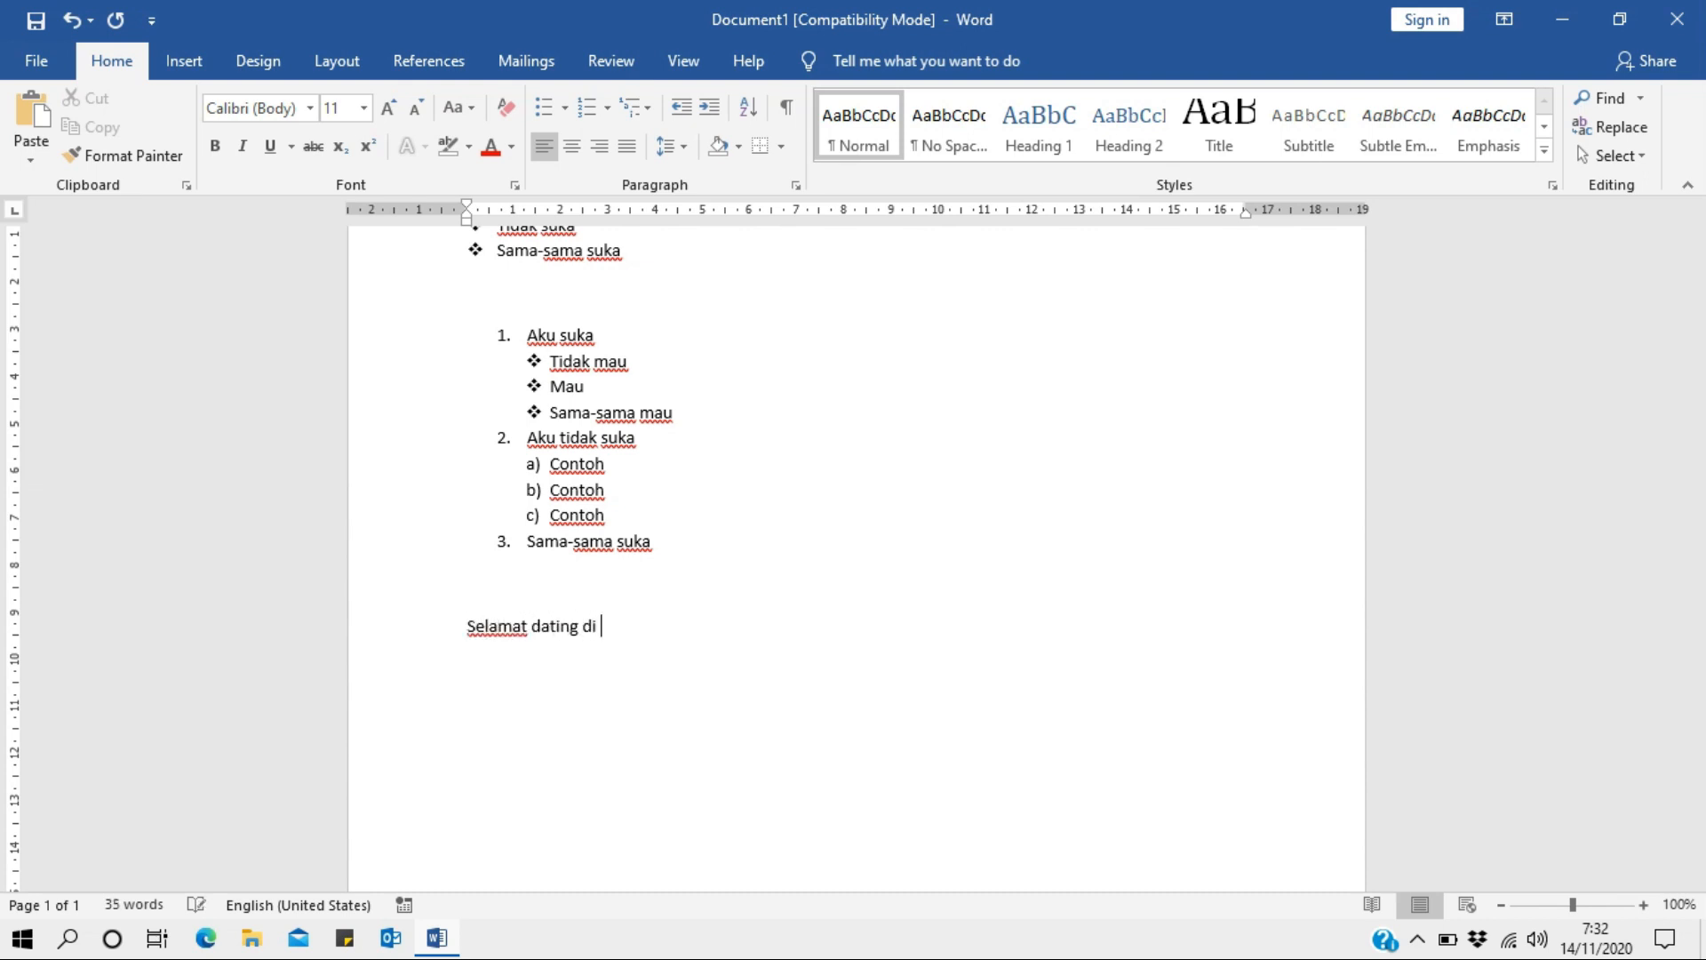
key(BackSpace)
key(BackSpace)
key(BackSpace)
key(BackSpace)
key(BackSpace)
key(BackSpace)
text(tang acara ulang tahun)
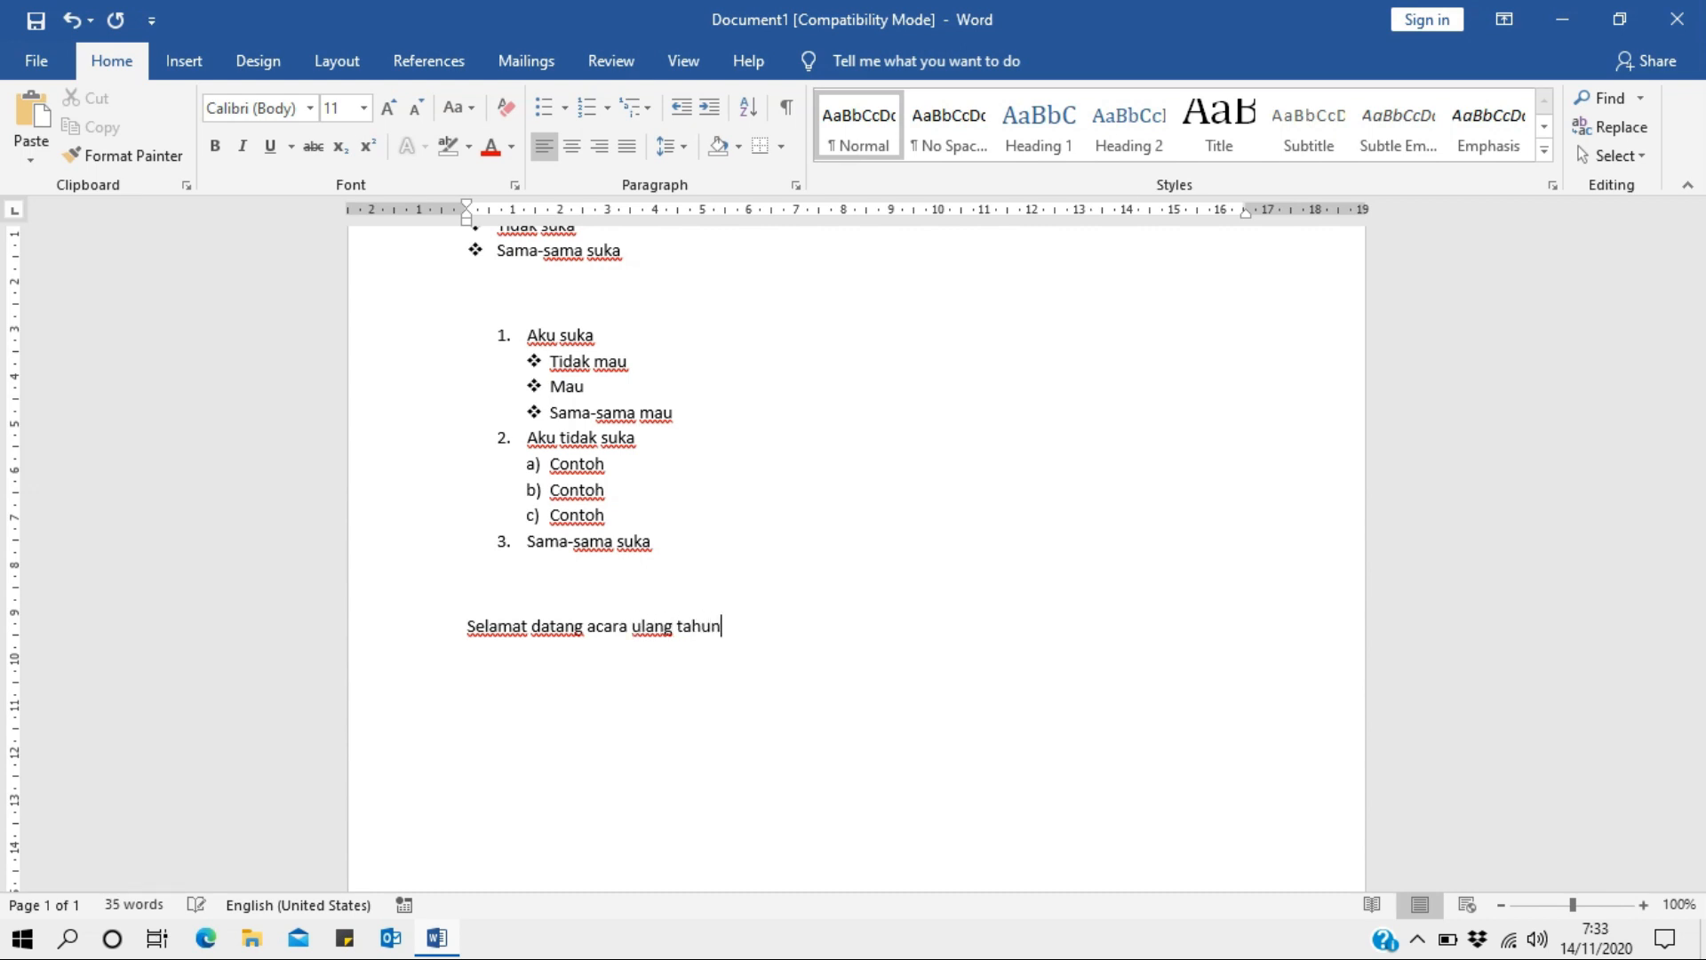
text( kemerdekan )
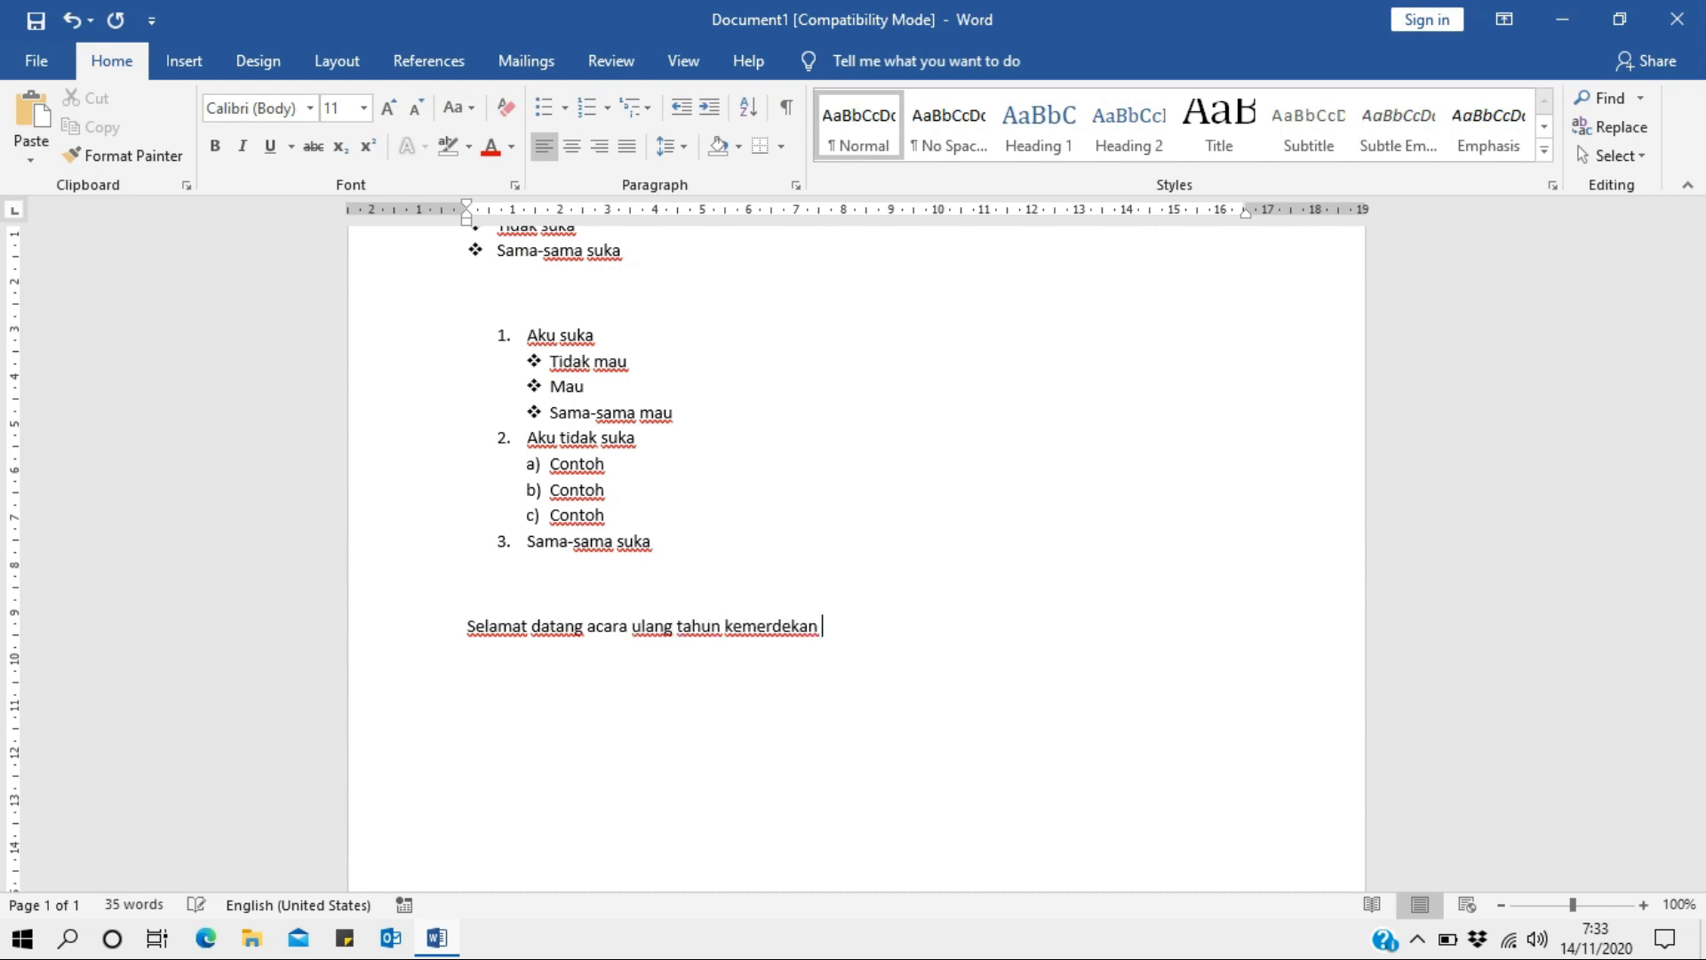
text(republi)
text(c indon)
text(eisa)
key(BackSpace)
key(BackSpace)
key(BackSpace)
text(sia yang ke 75,)
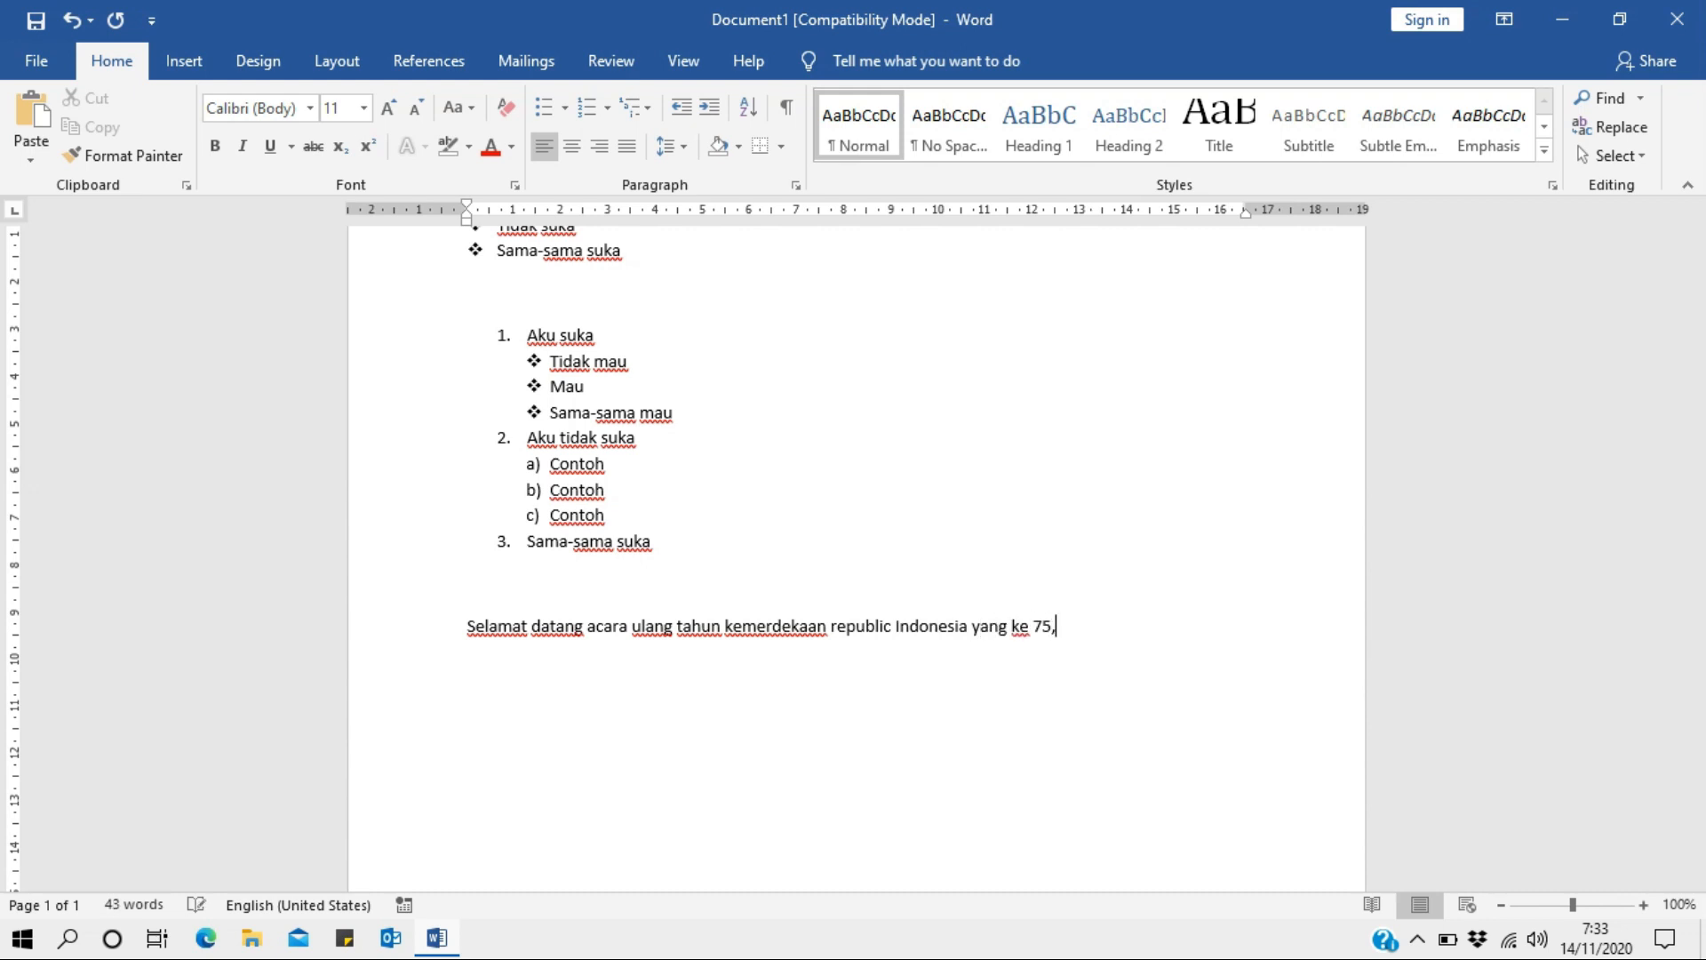
Finish the paragraph with "semoga kita senantiasa merdeka selamanya.".
text( semoga kita senantiasa meredeka)
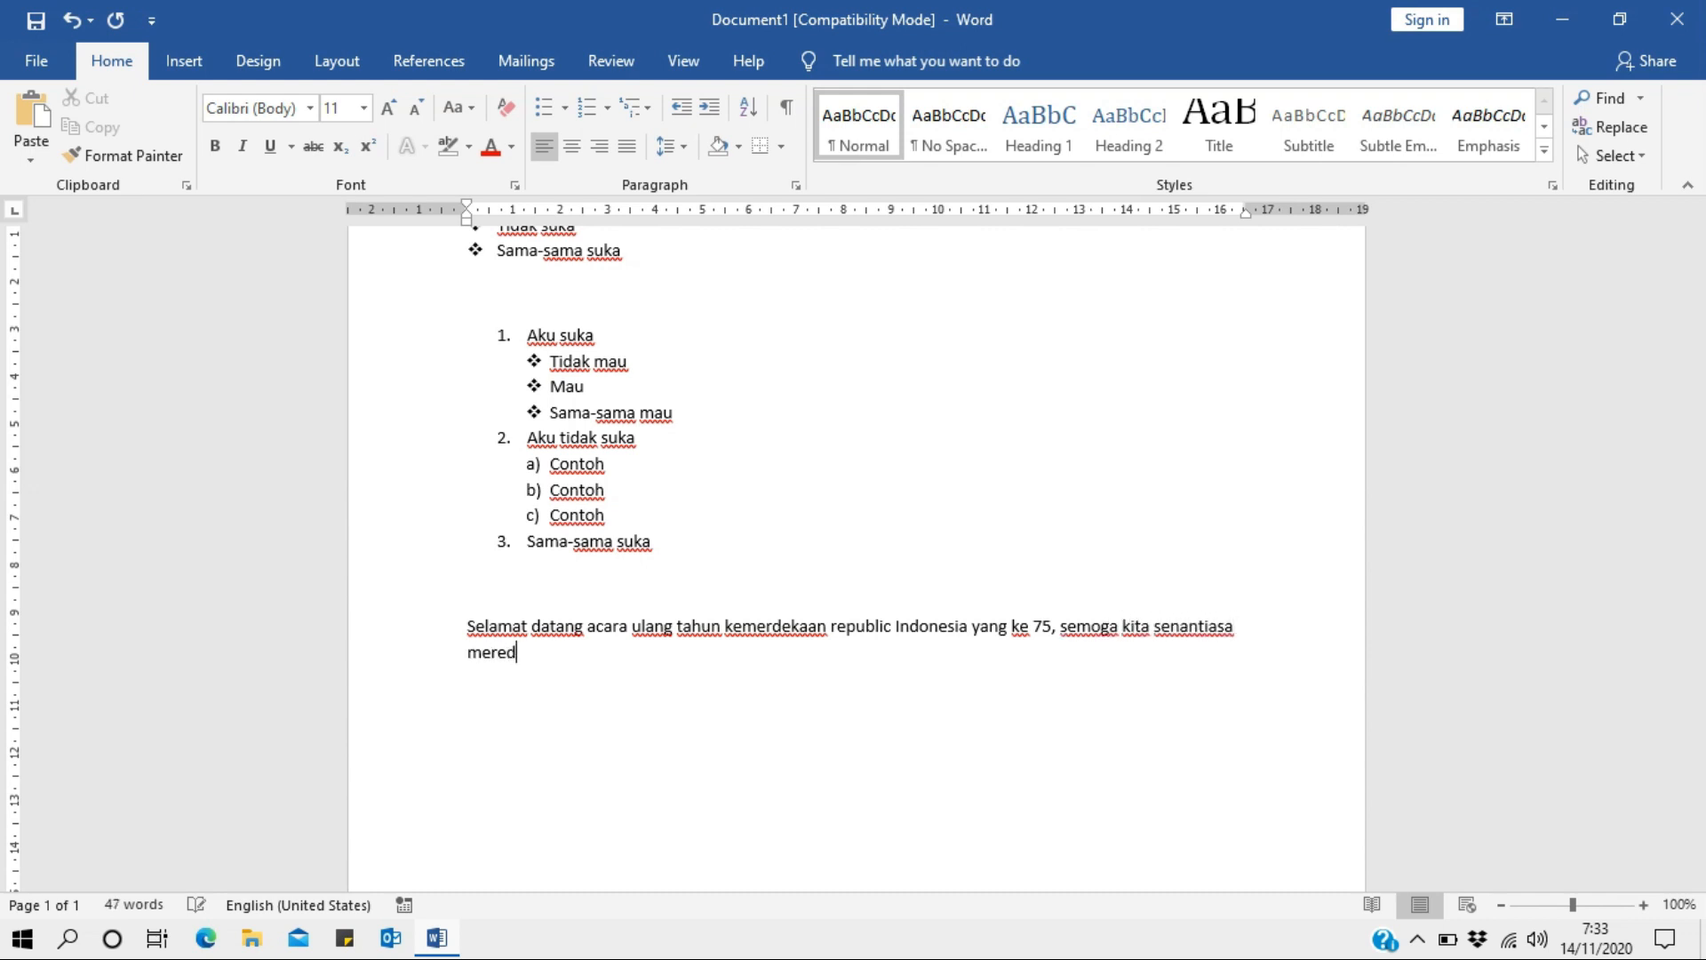
key(BackSpace)
key(BackSpace)
key(BackSpace)
key(BackSpace)
text(rdeka selamanya)
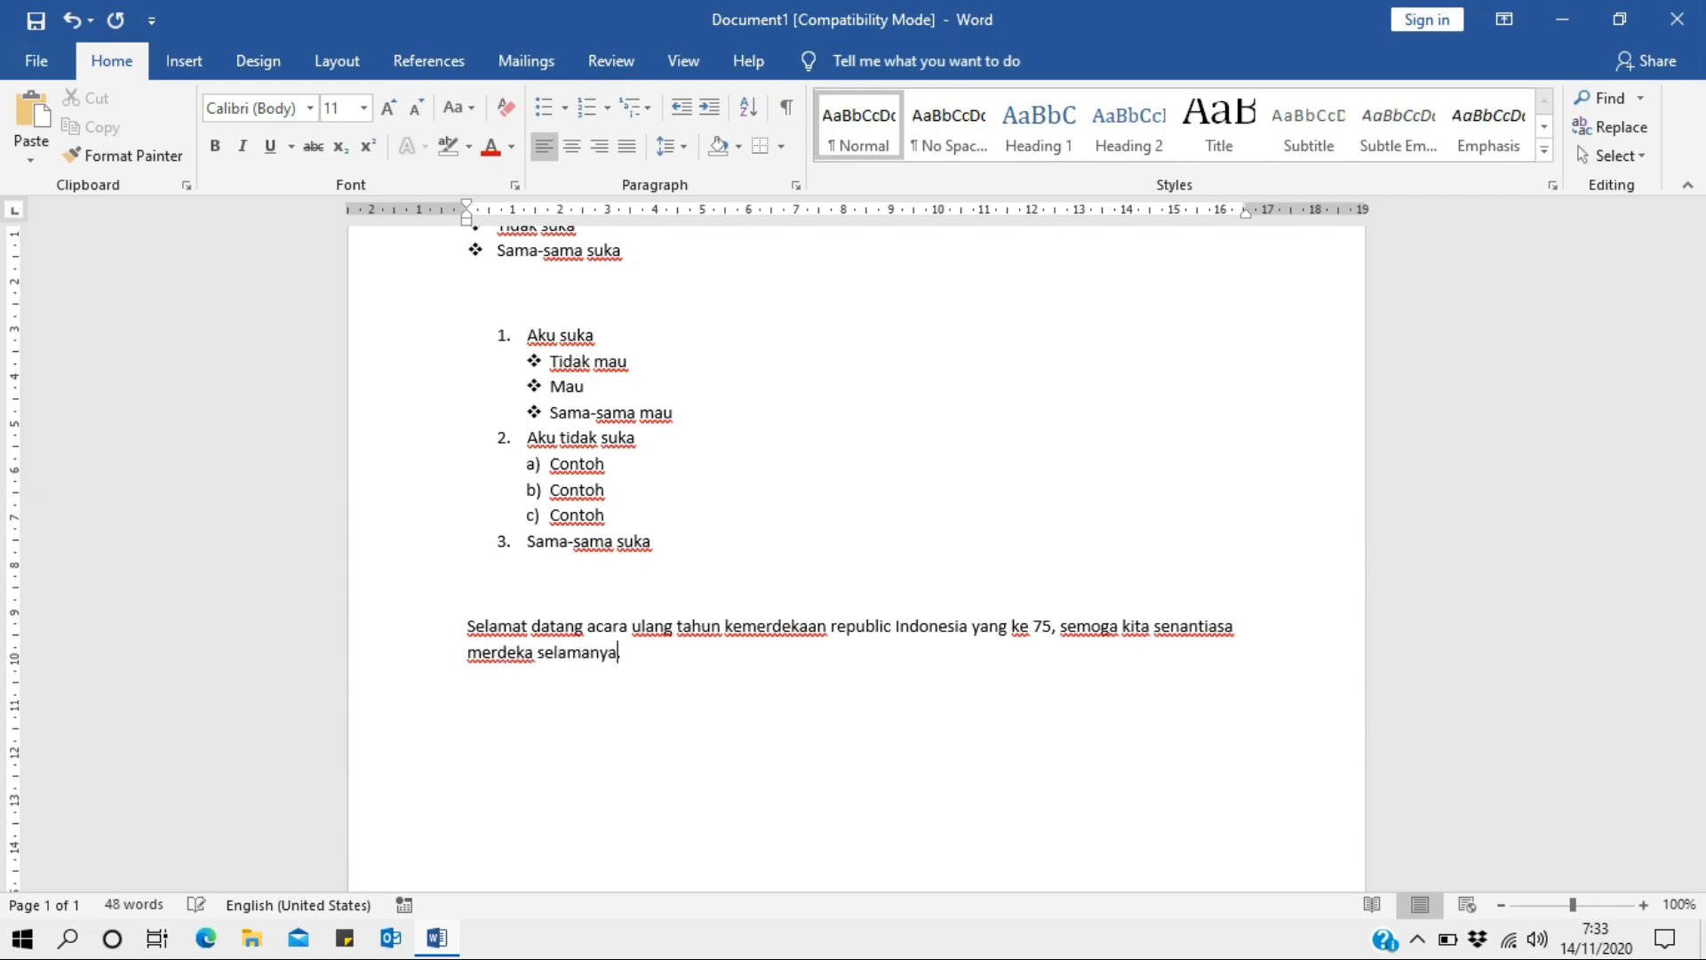
Try centre, right and justified alignment on the "Selamat datang" paragraph and return it to left alignment.
scroll(781, 560, up, 2)
click(639, 787)
triple_click(553, 760)
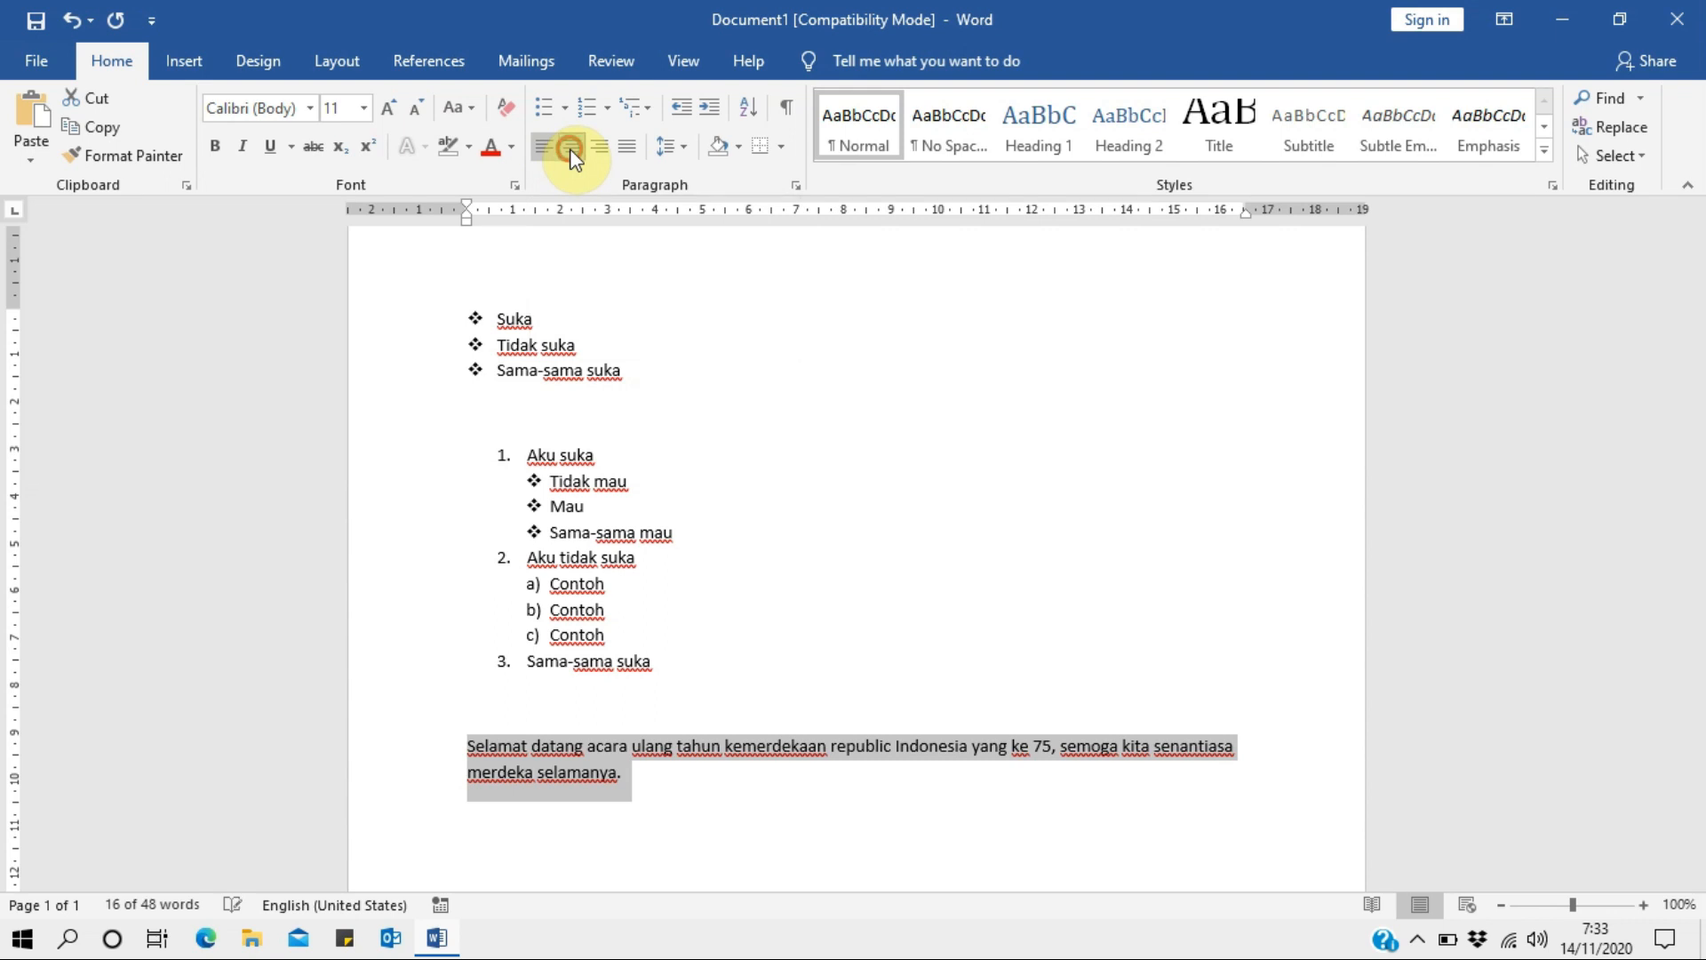
click(570, 146)
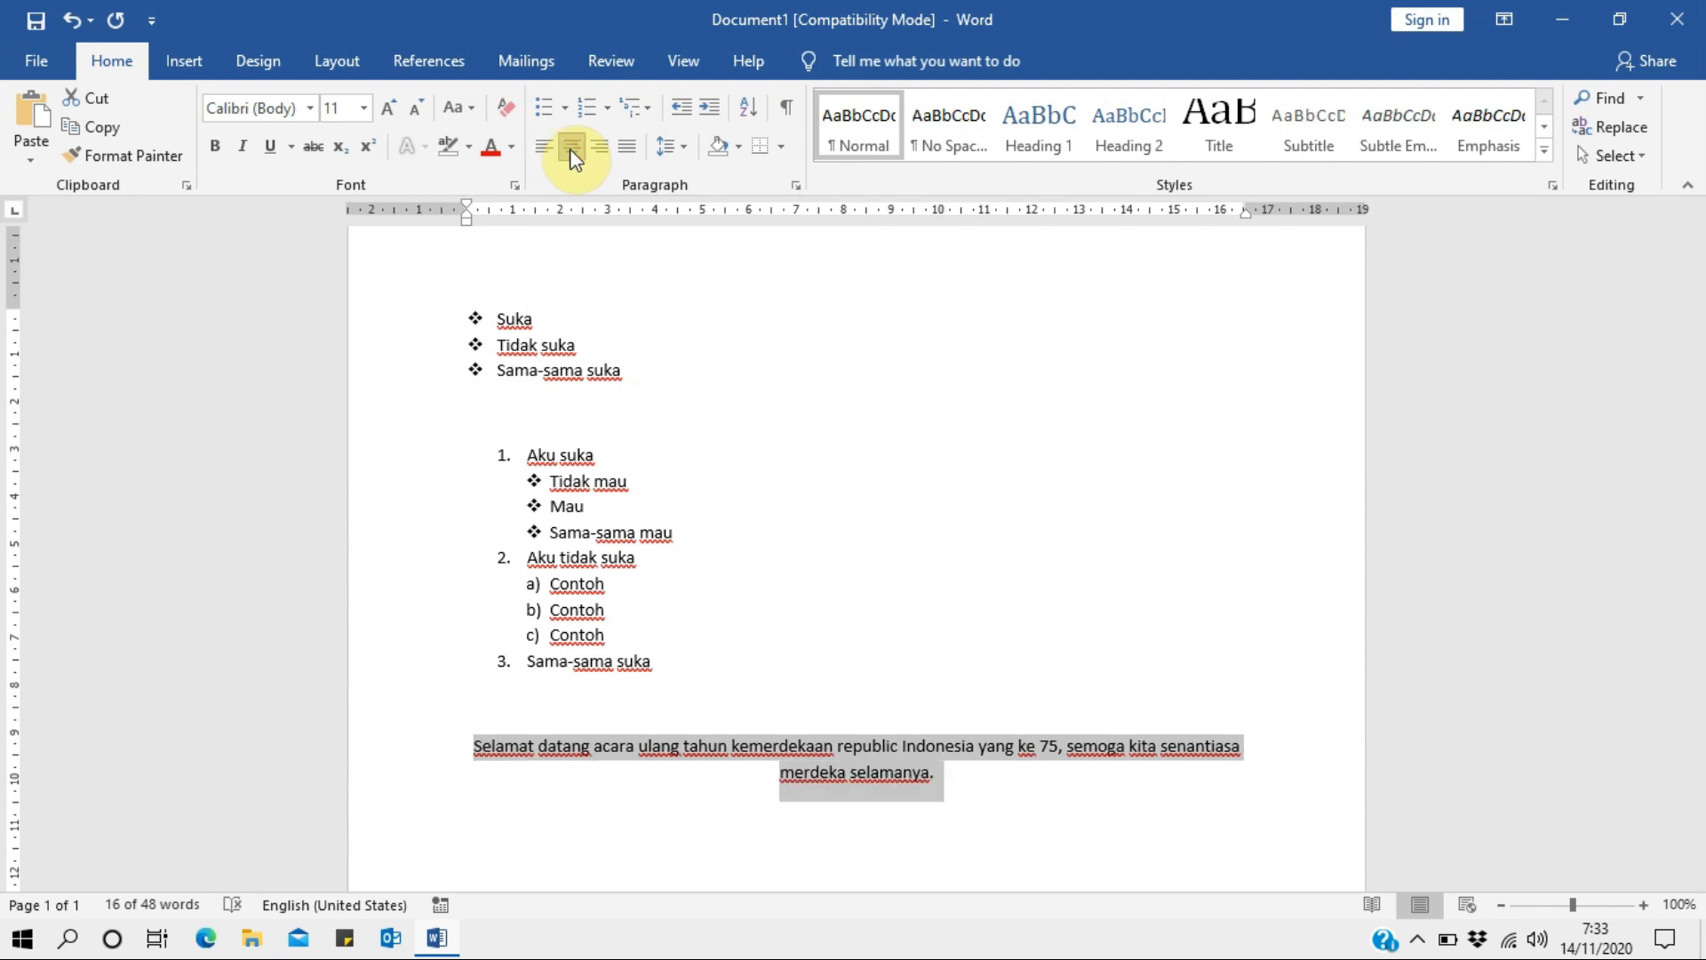
click(601, 149)
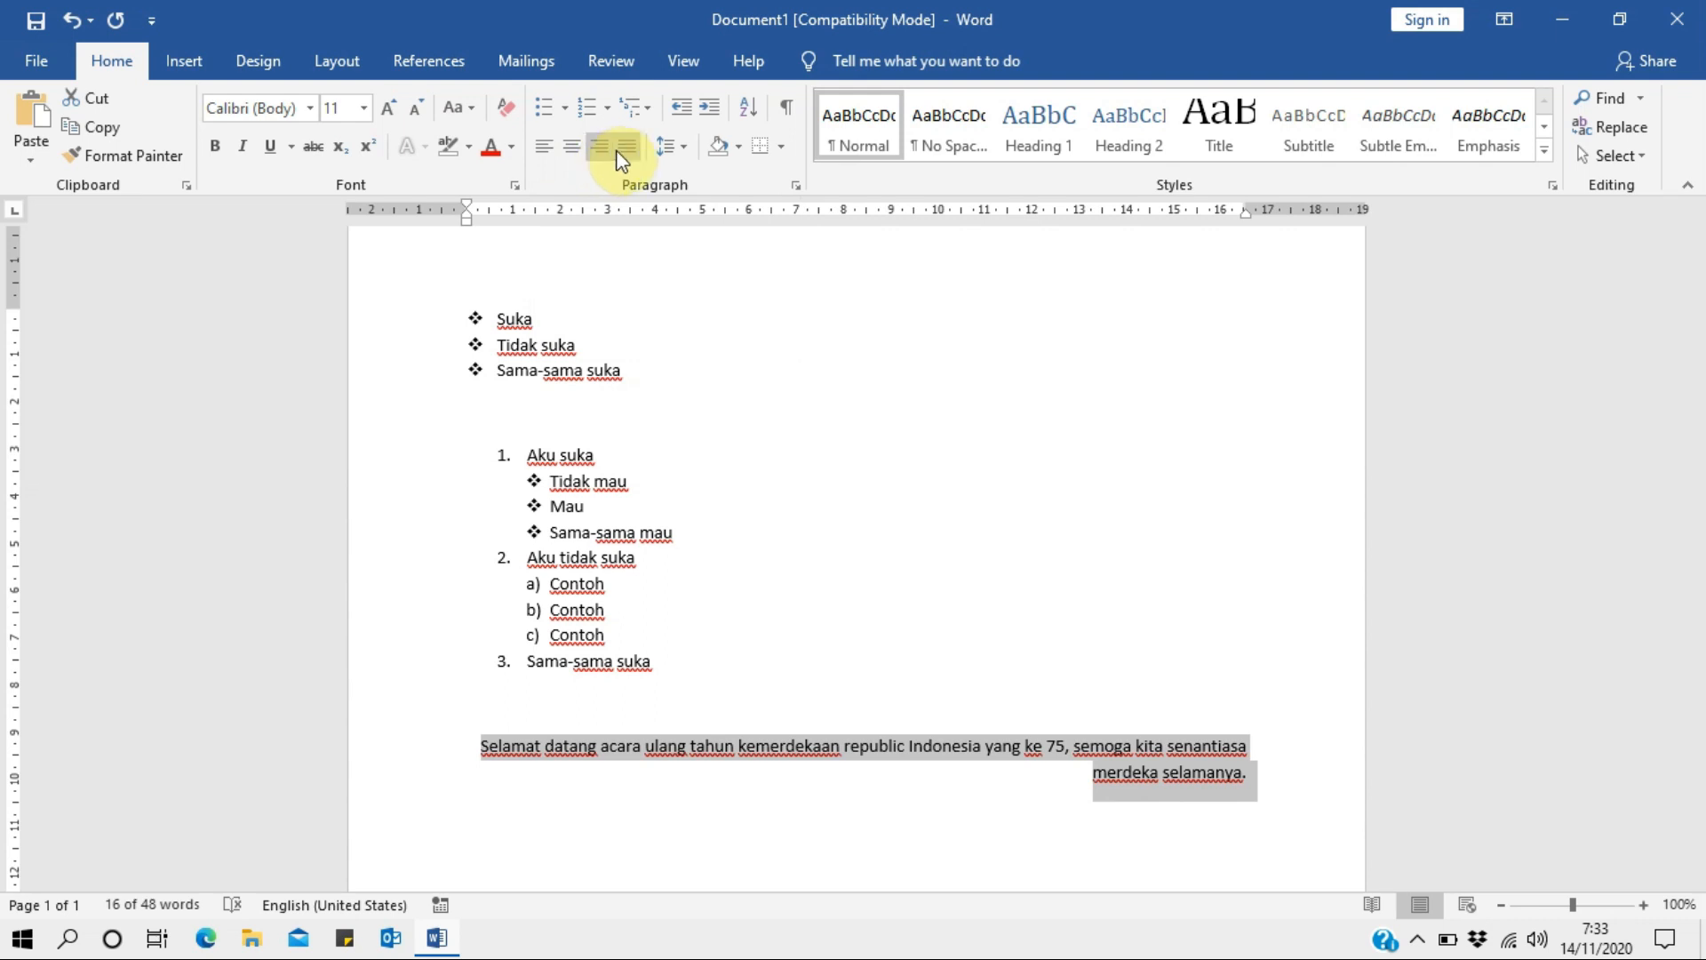
click(627, 148)
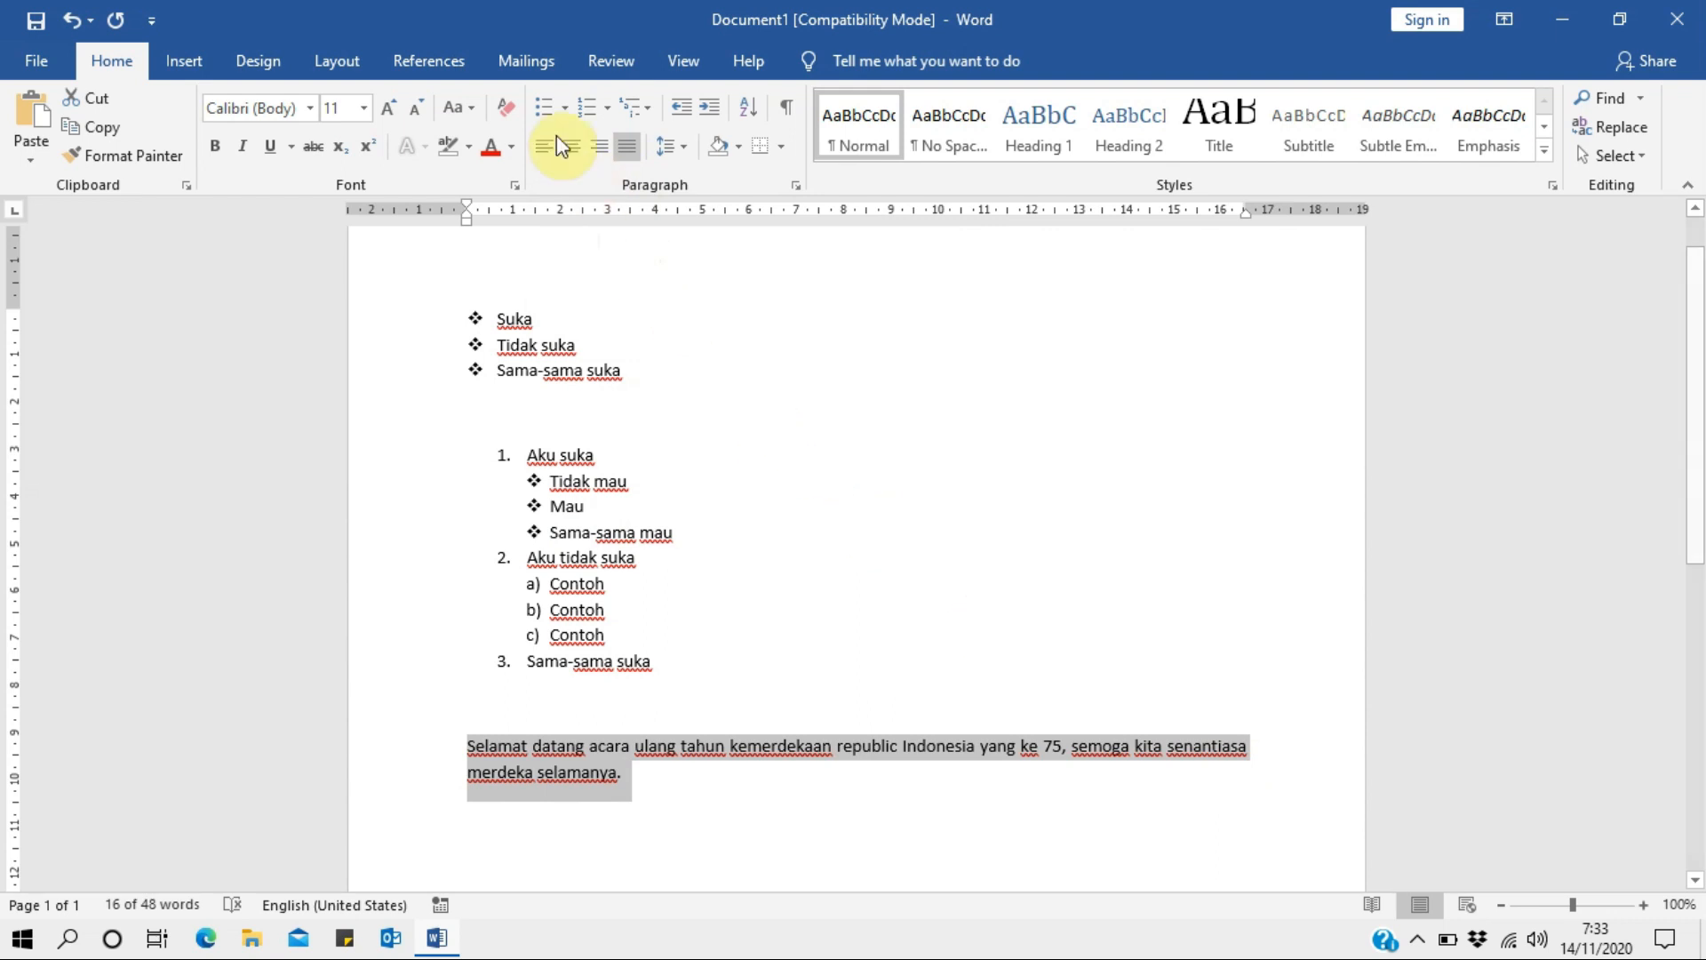
click(535, 146)
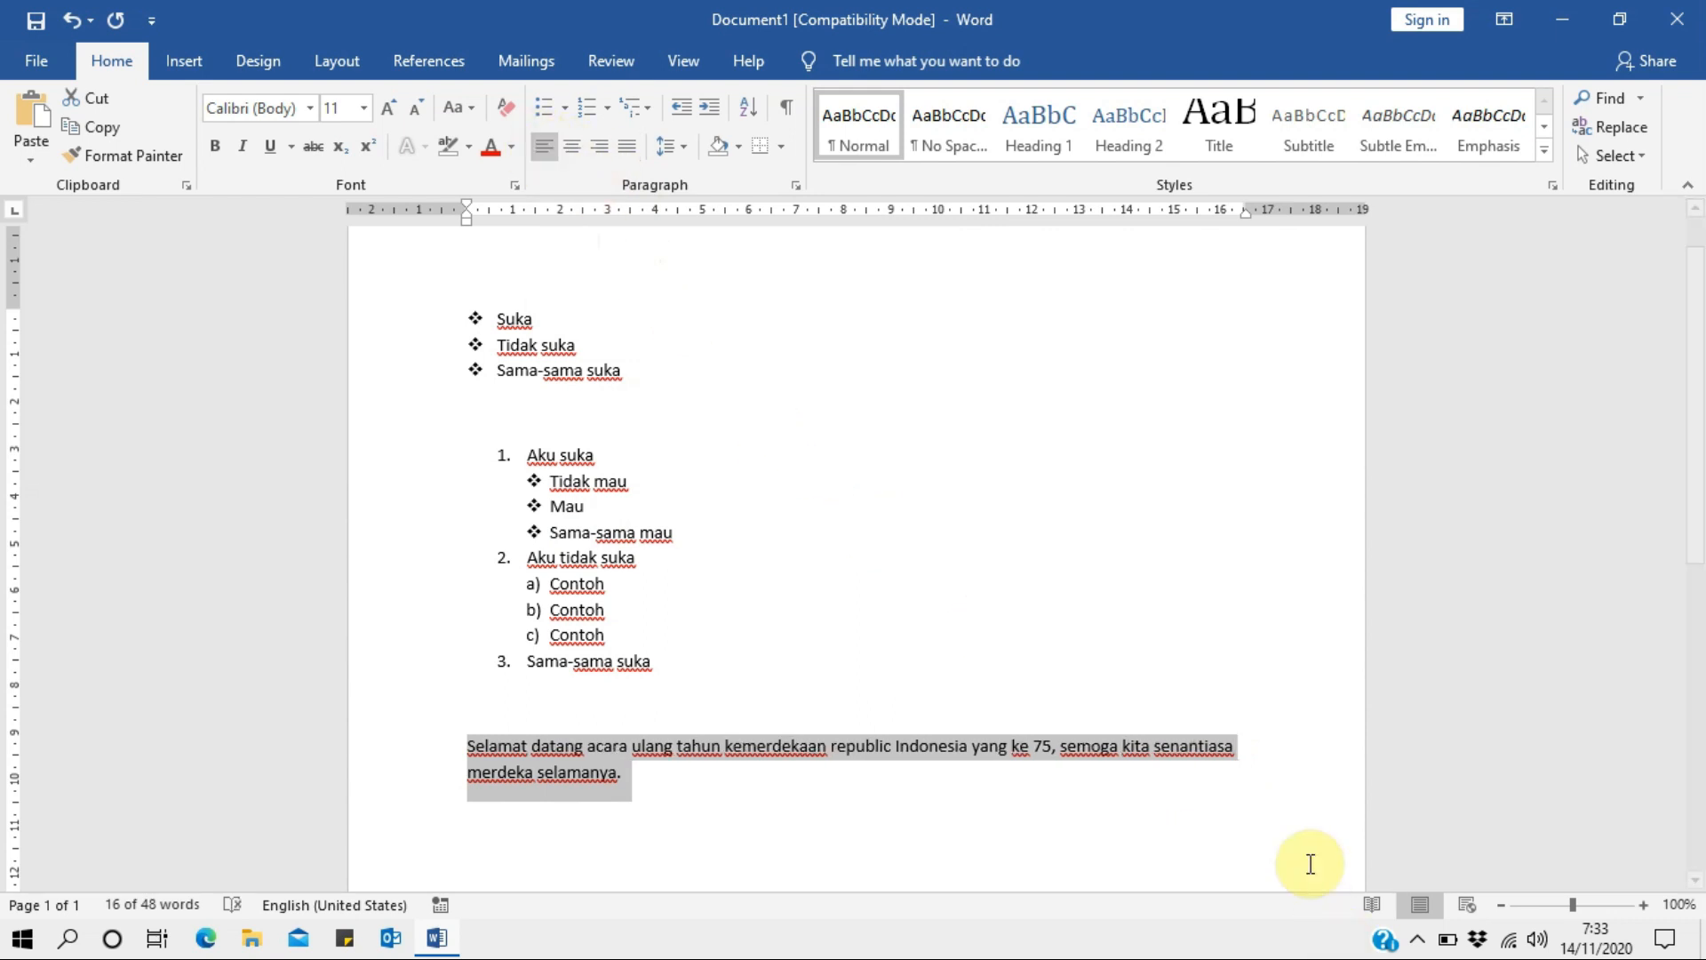
Justify the whole "Selamat datang" paragraph.
drag(1235, 745, 430, 755)
drag(621, 770, 478, 746)
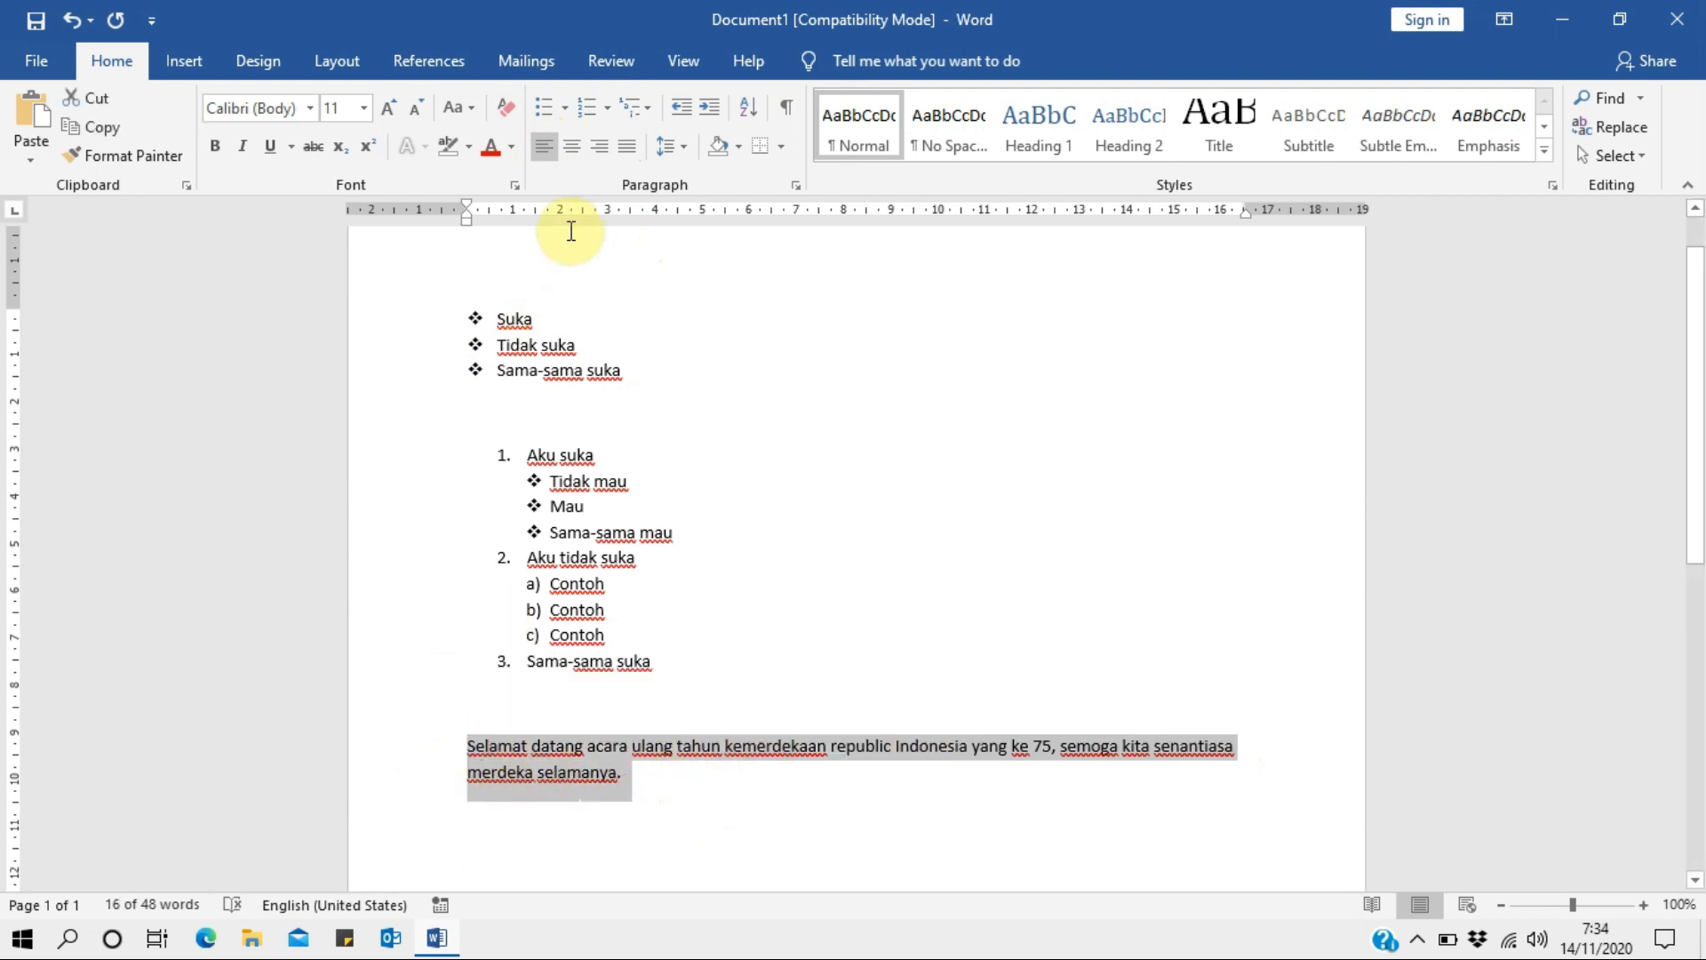
click(631, 151)
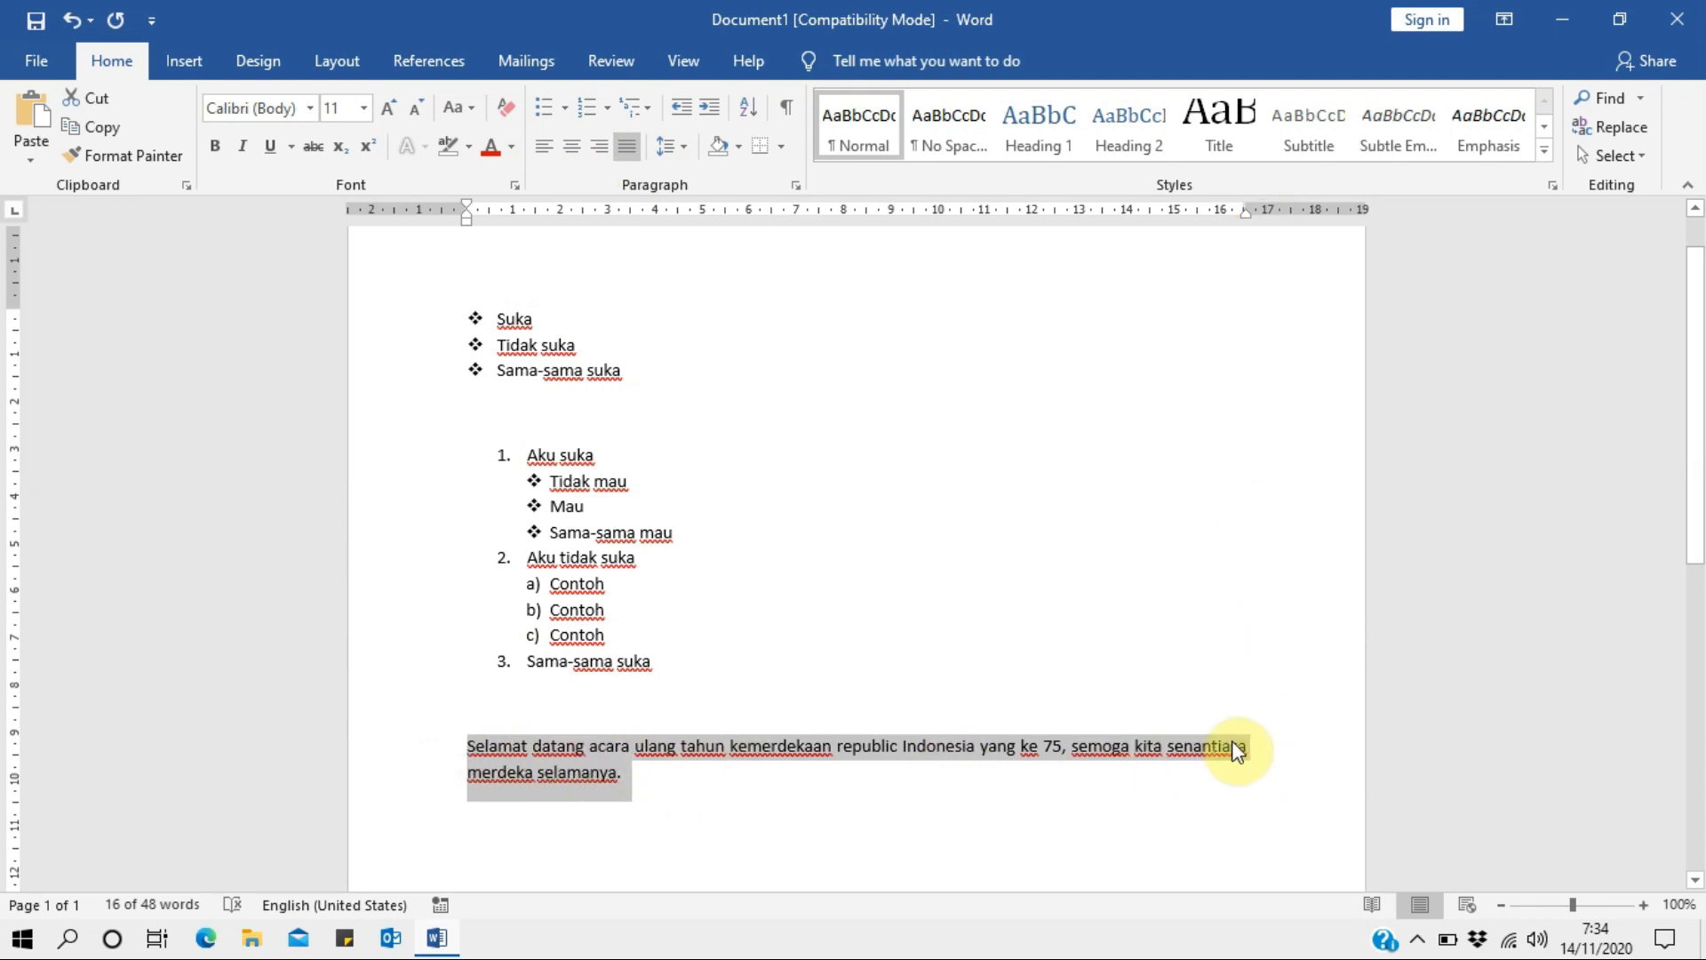
Browse the line spacing, shading colour and border choices for the selected paragraph without applying any.
click(672, 155)
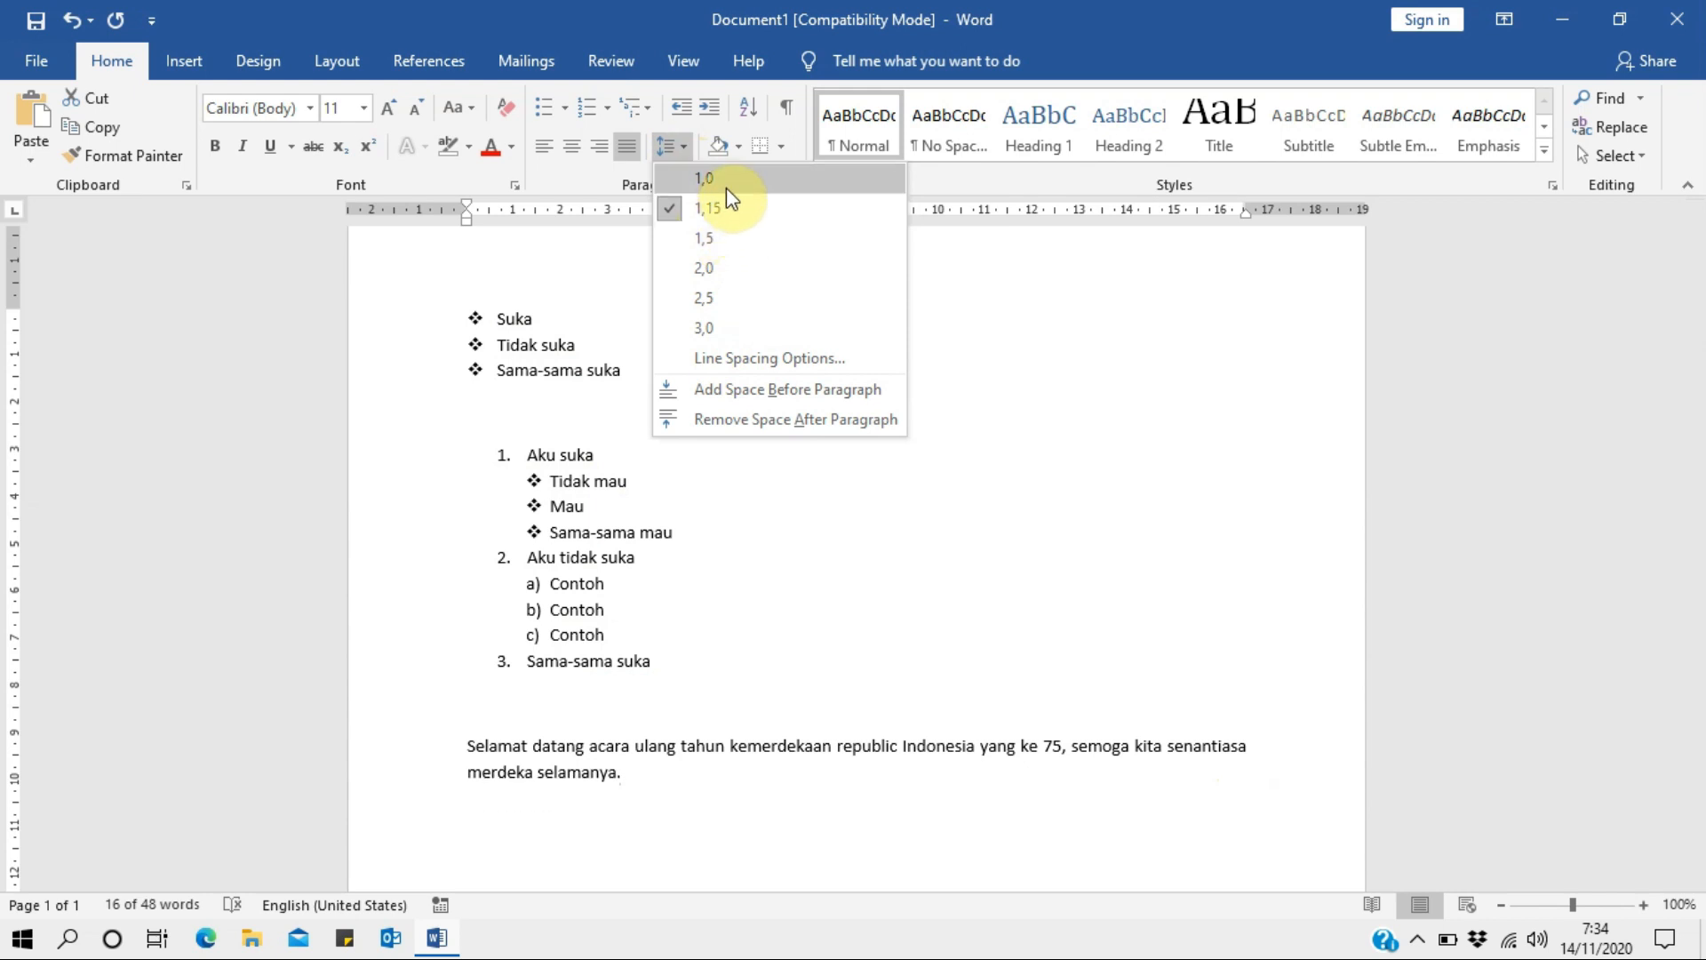
click(949, 390)
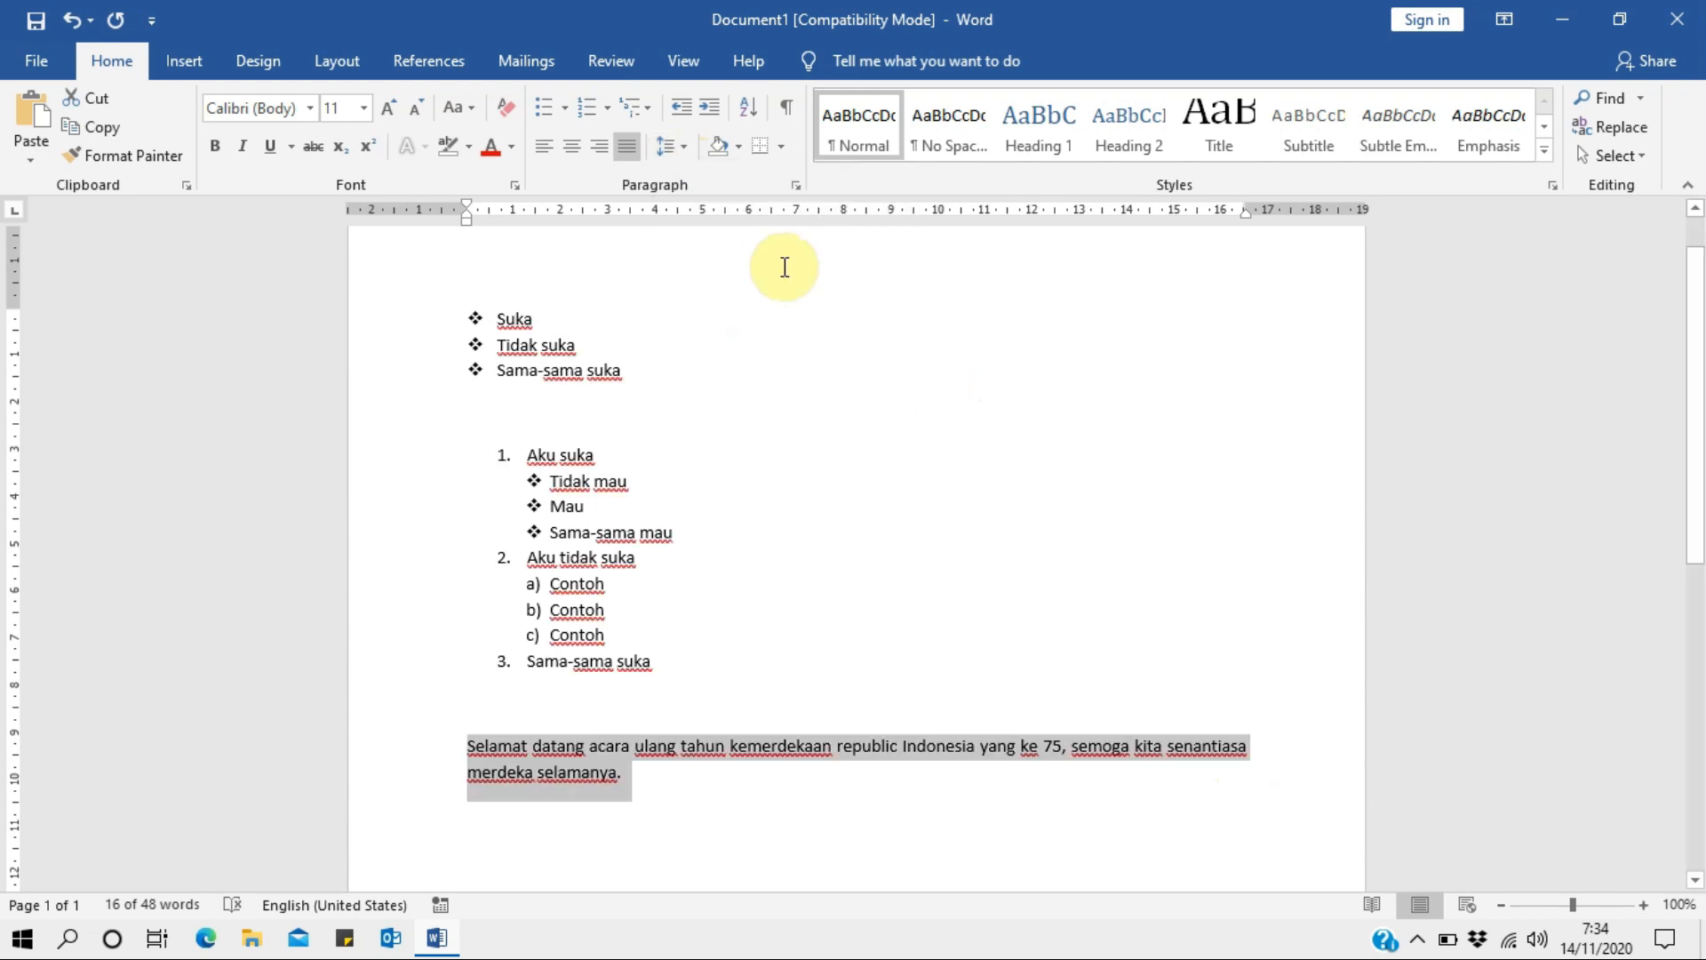
click(737, 151)
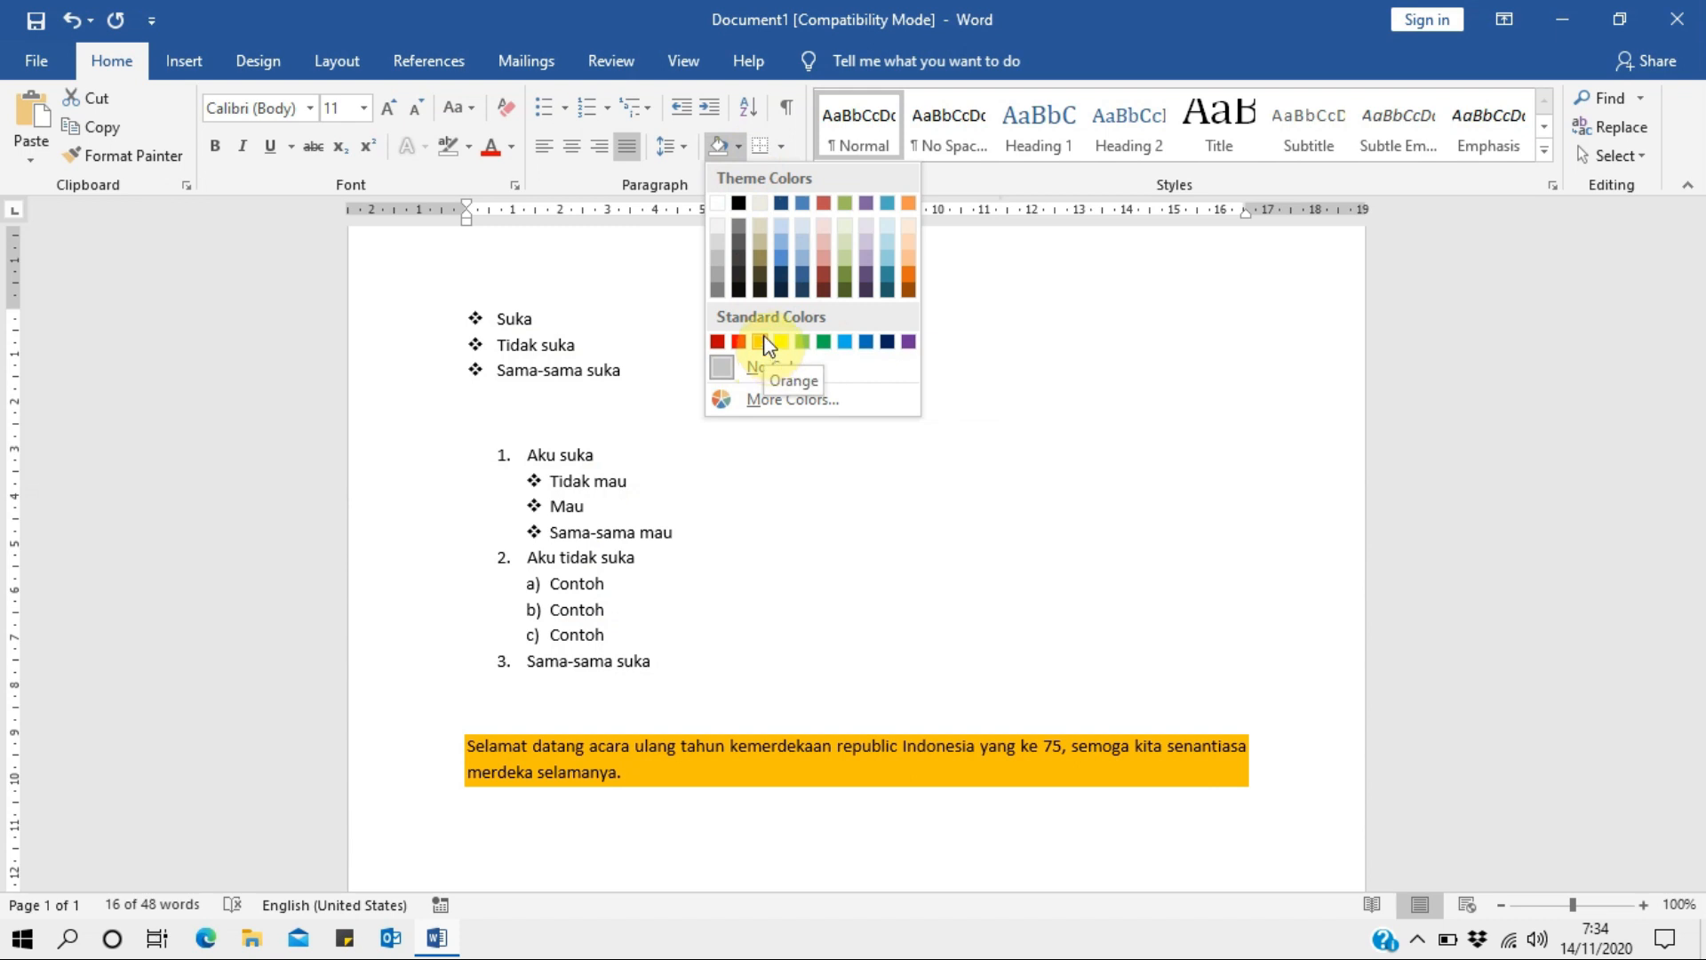
click(1036, 302)
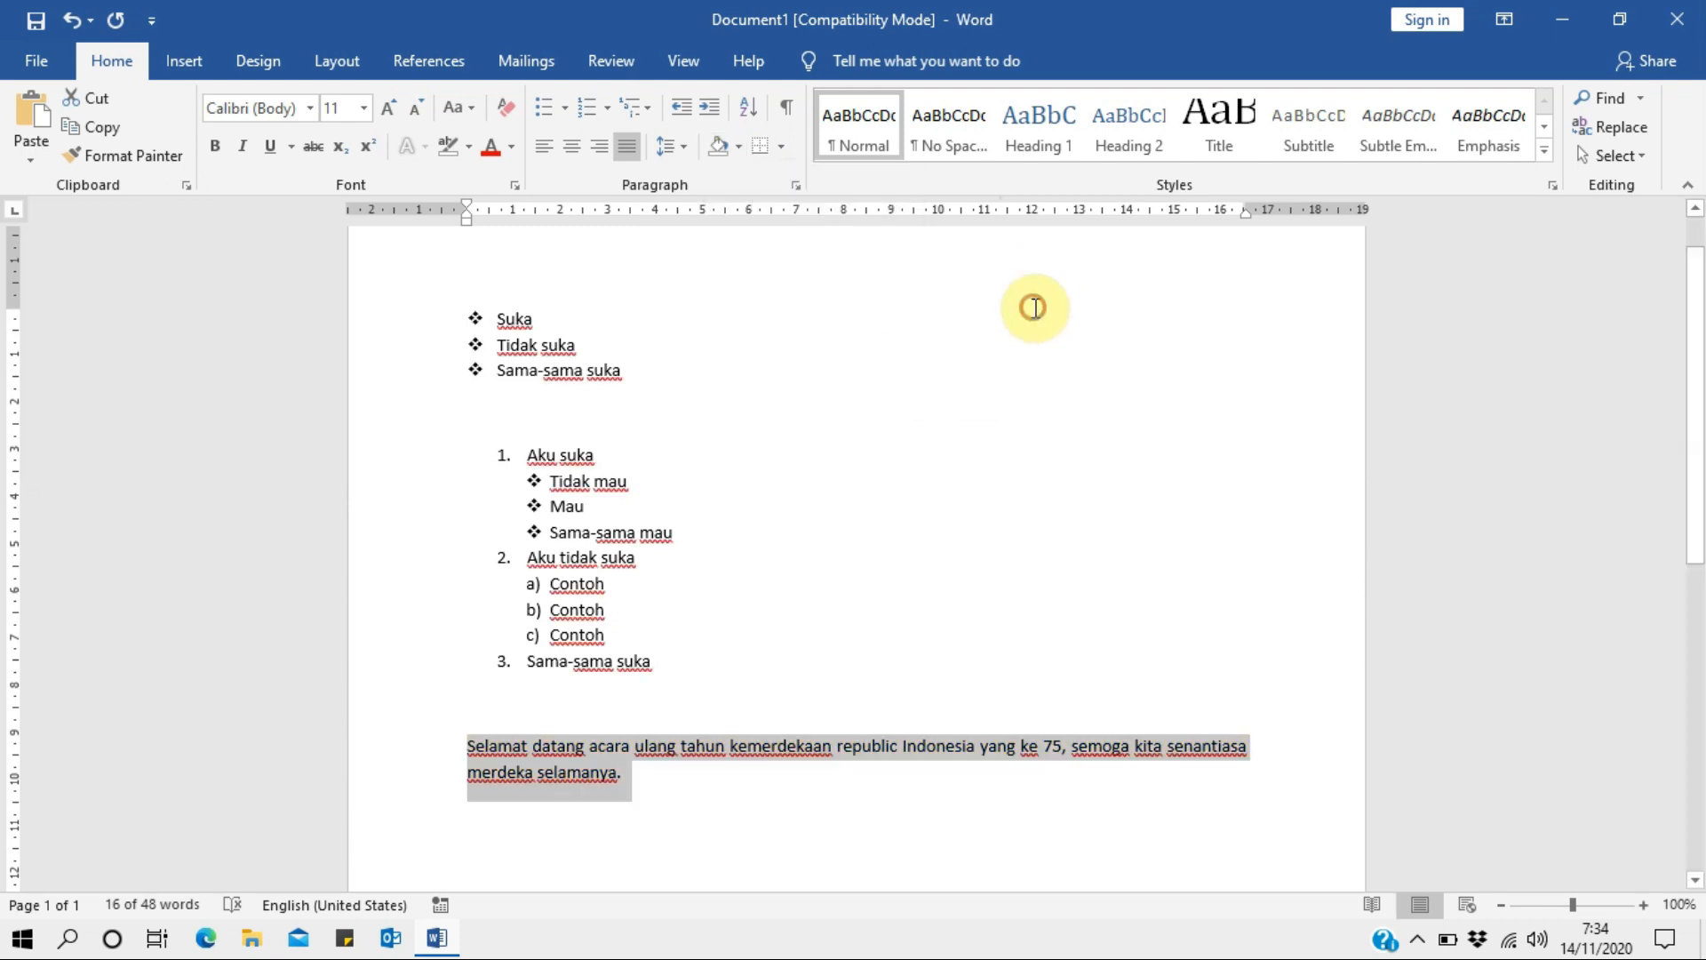
click(786, 149)
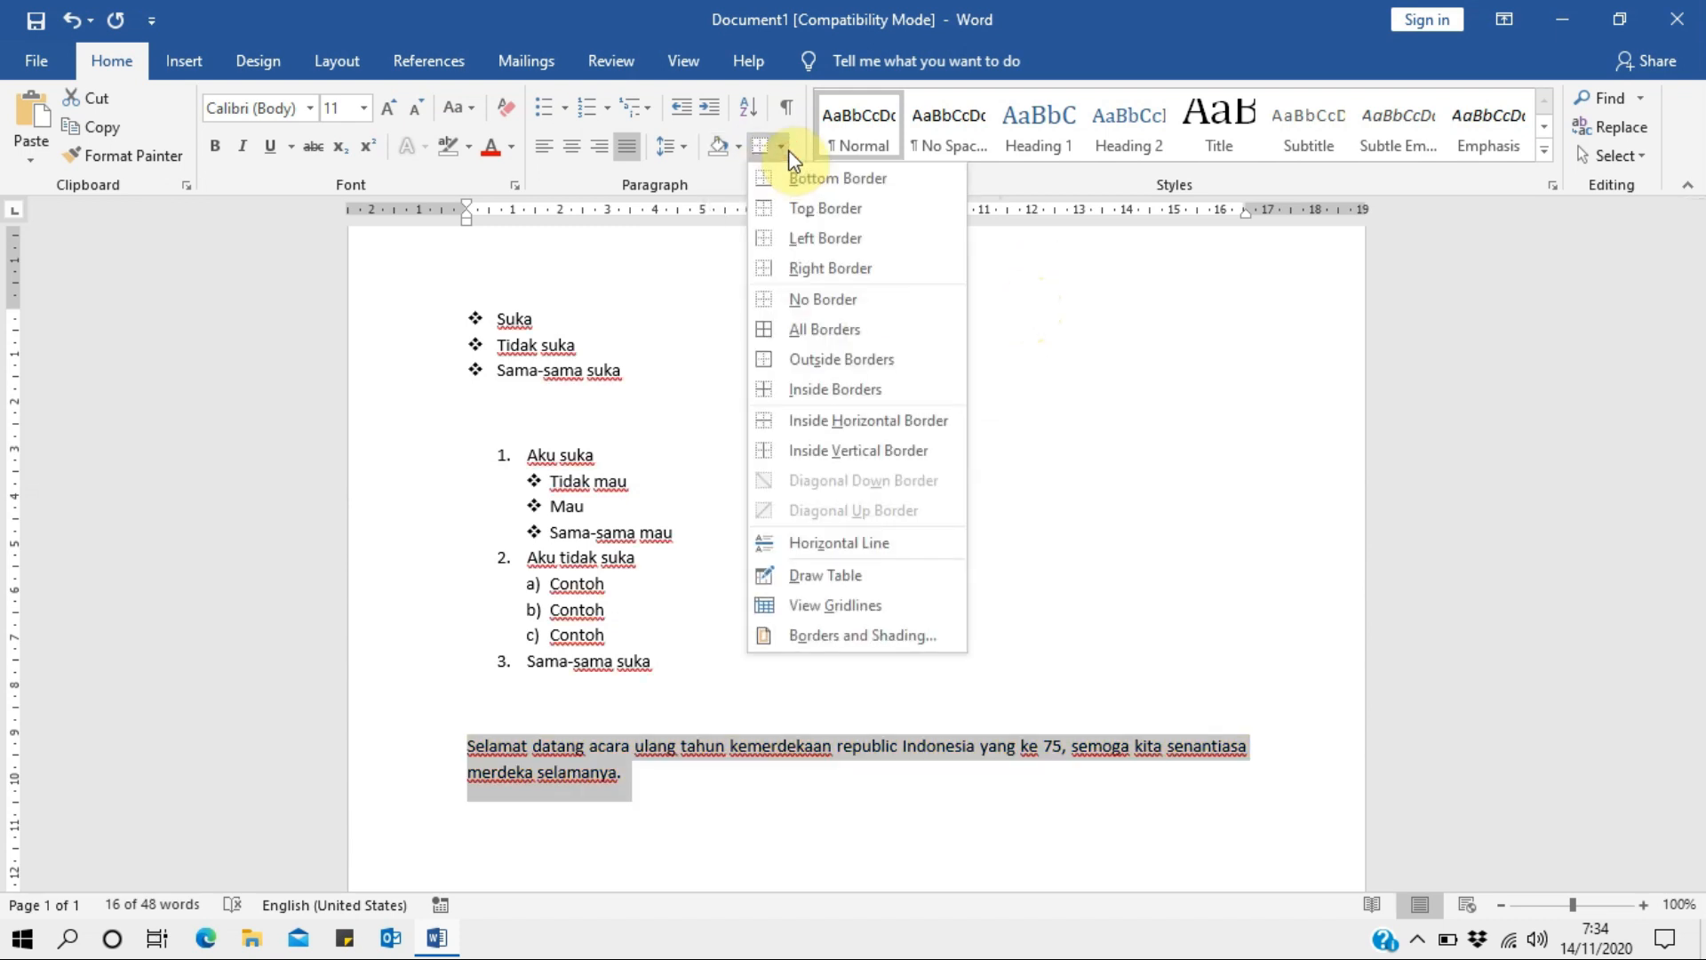
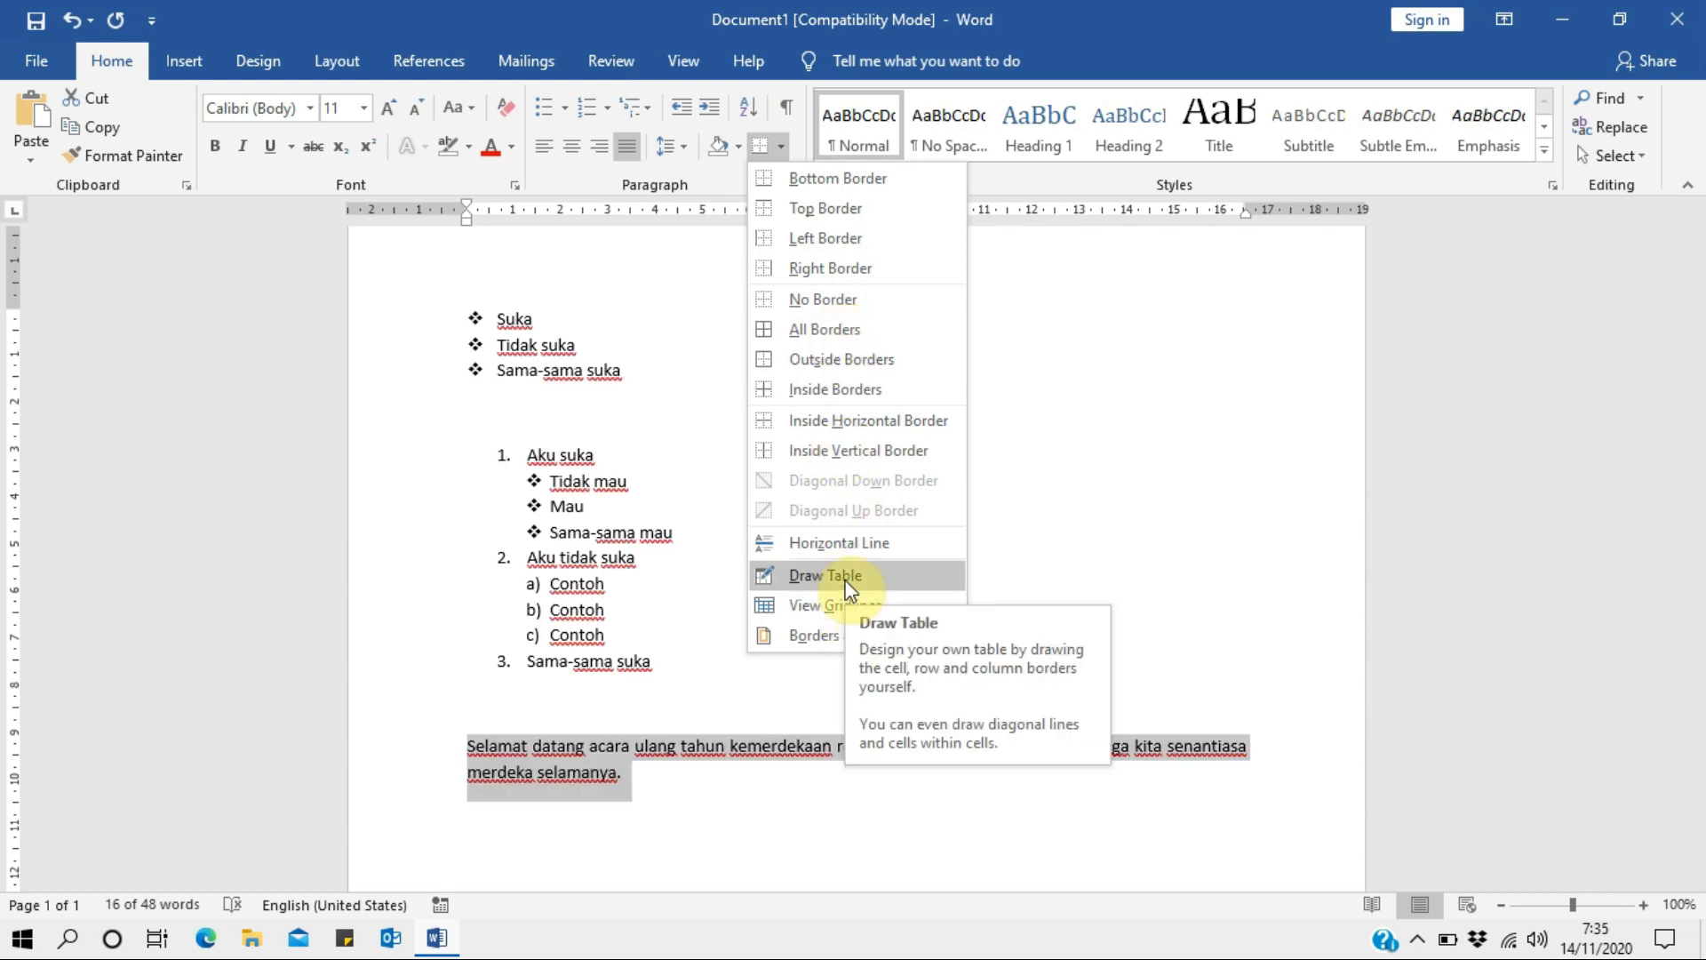
click(1057, 423)
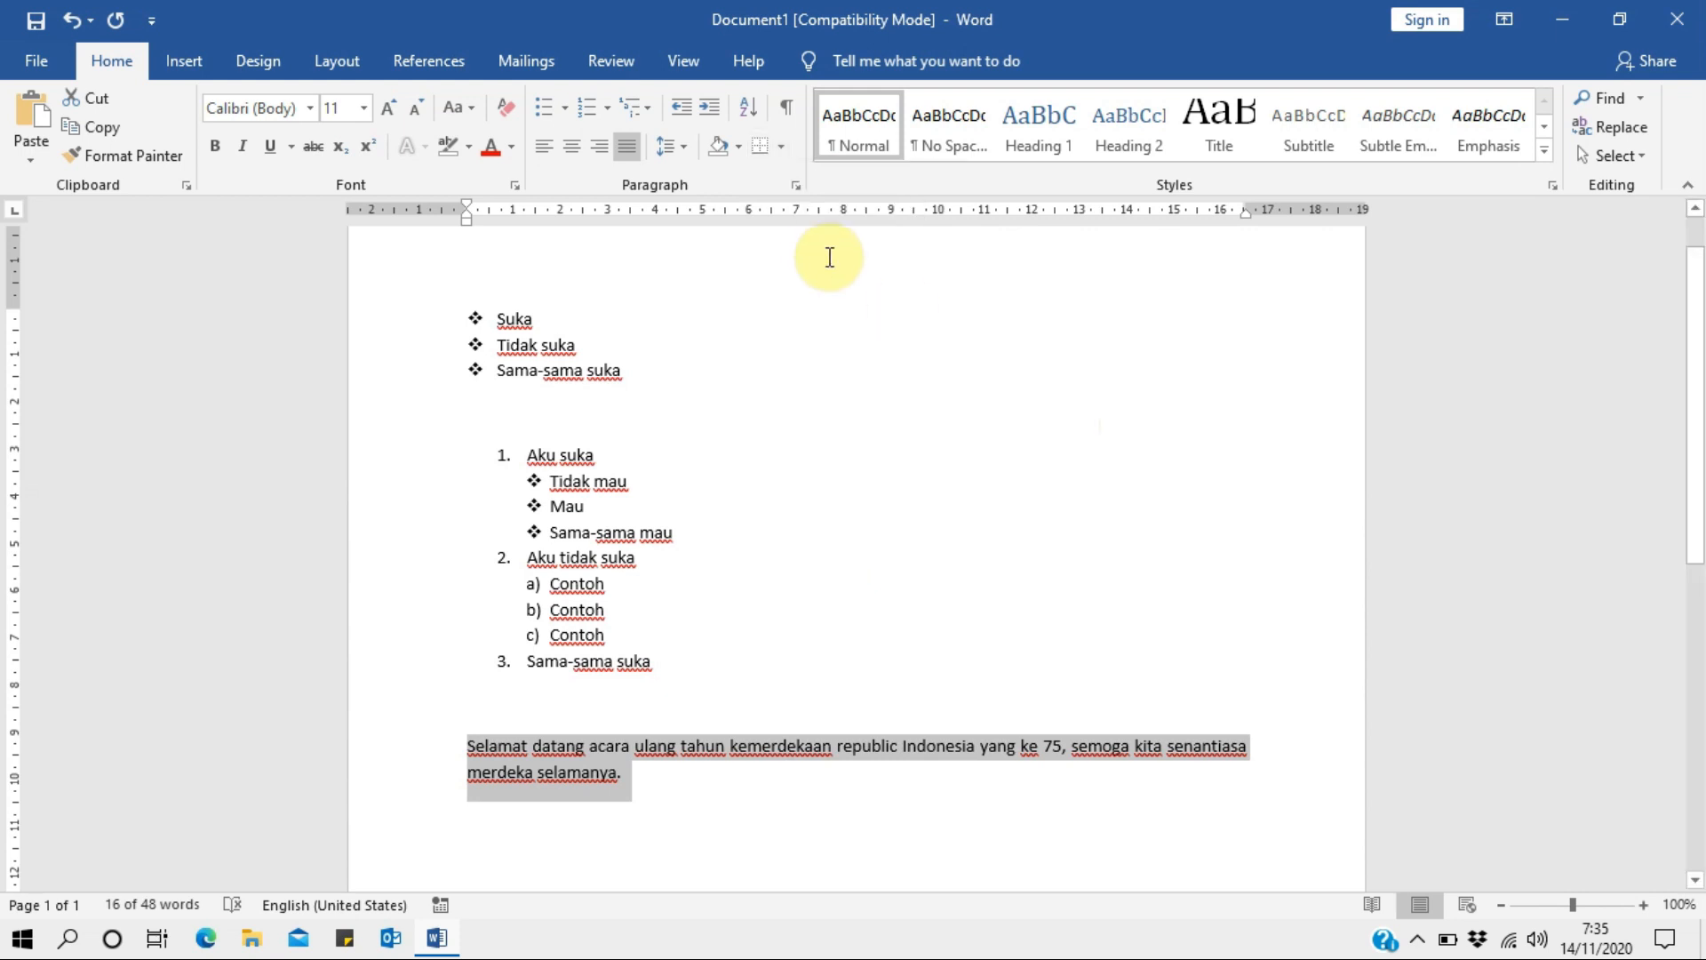
Draw a single-cell table about 6.4 cm wide and 4.7 cm high beside the numbered list, and undo it.
click(780, 147)
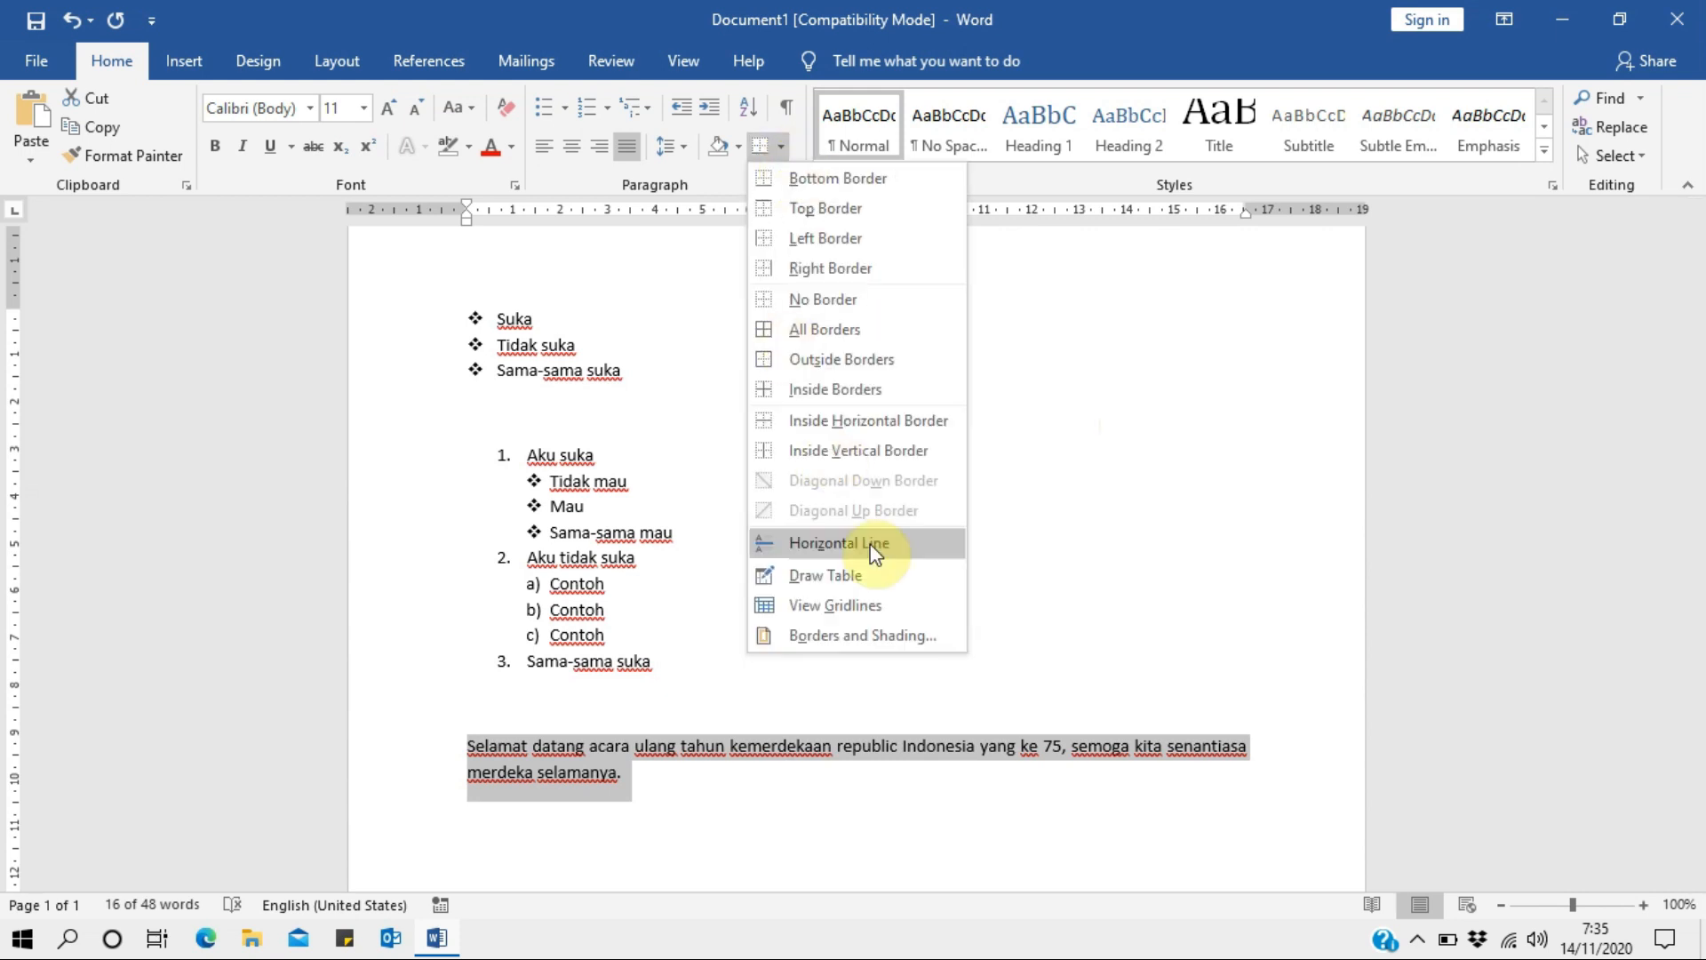
click(824, 573)
mouse_move(729, 436)
mouse_down()
mouse_move(1036, 564)
mouse_move(1036, 656)
mouse_up()
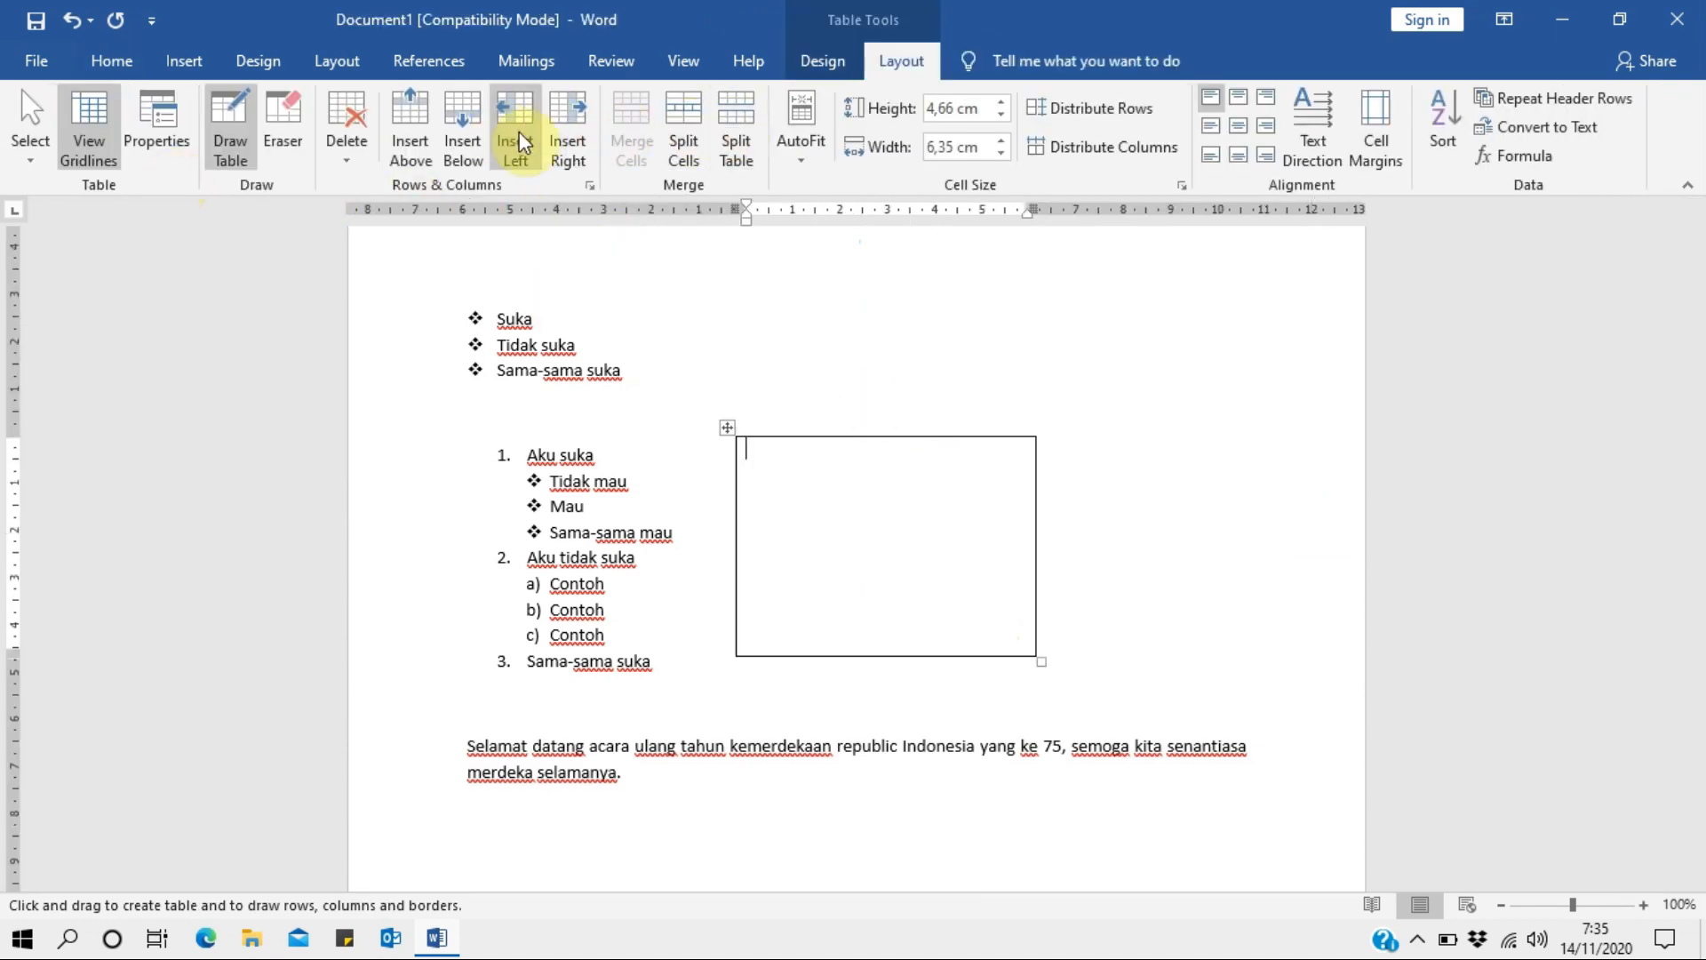
click(900, 463)
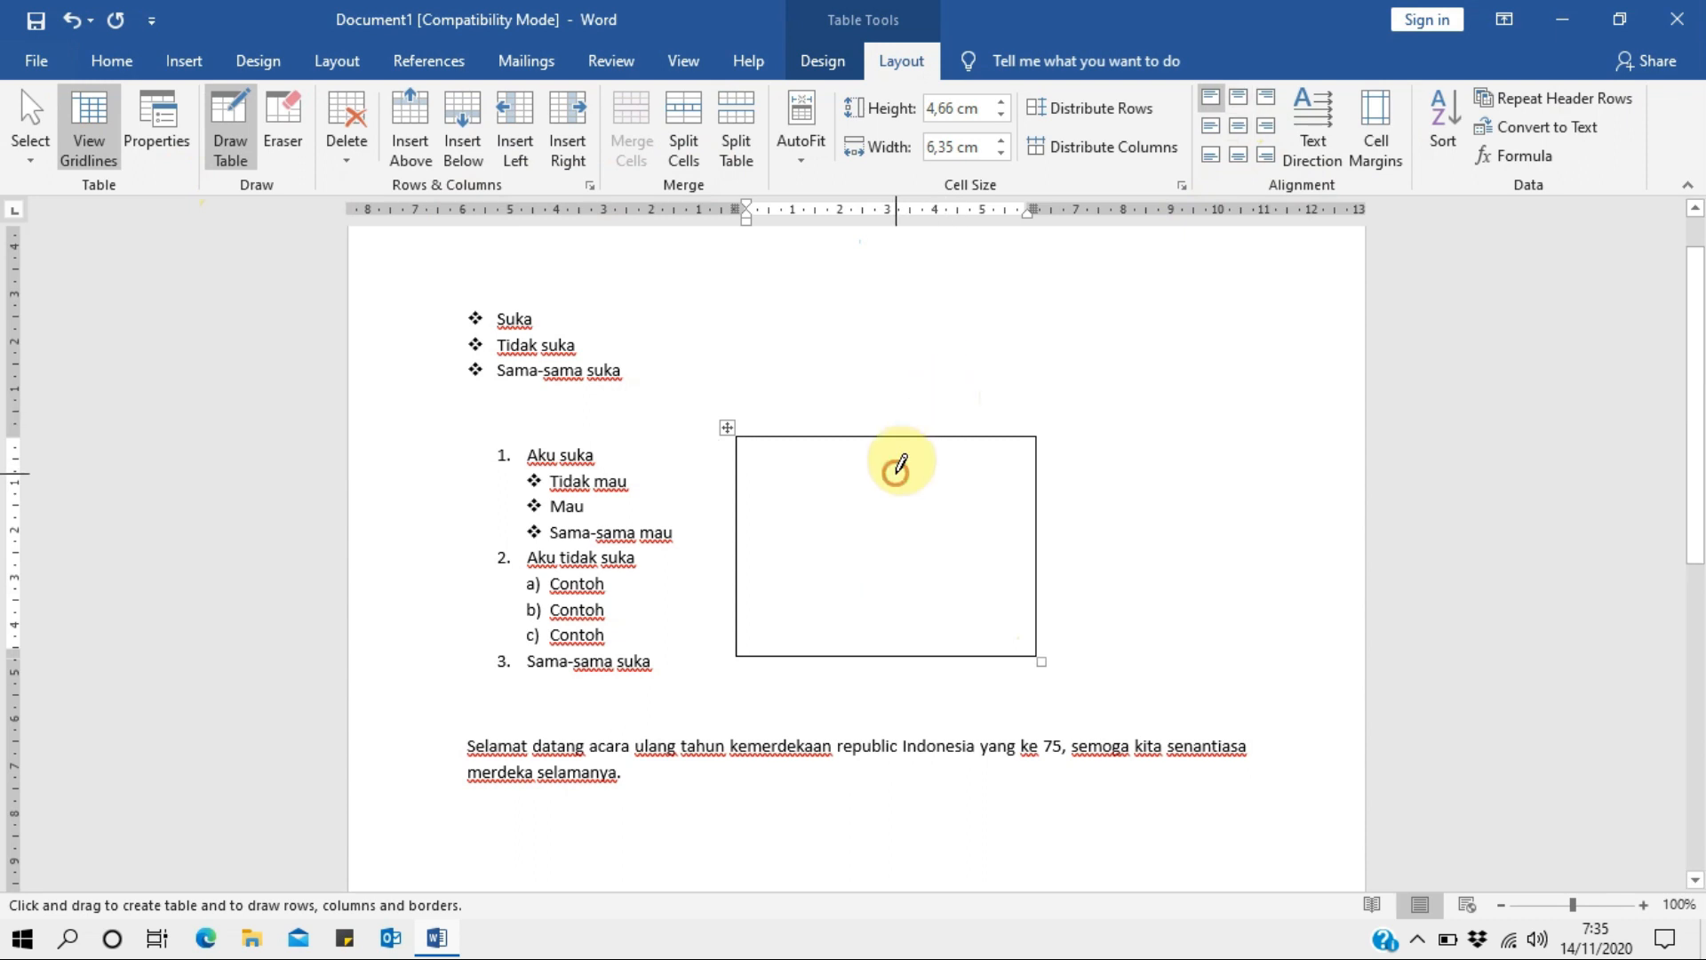
key(ctrl+z)
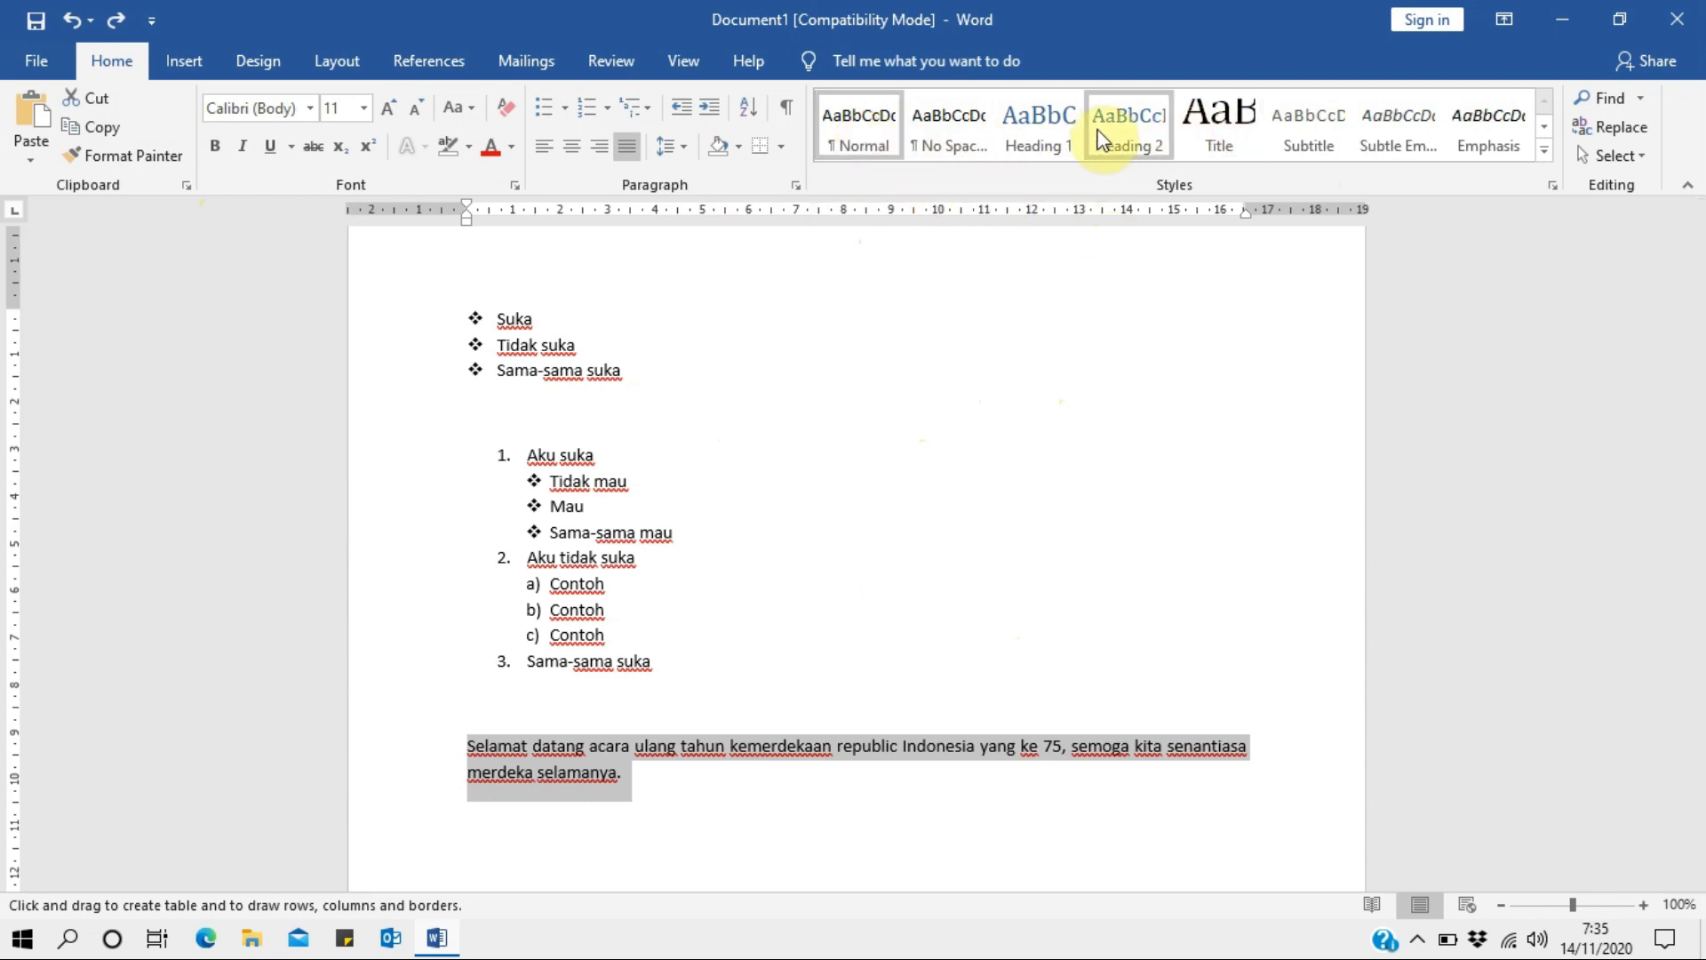
Look through the Select options for text and objects and close them without choosing one.
scroll(735, 506, down, 2)
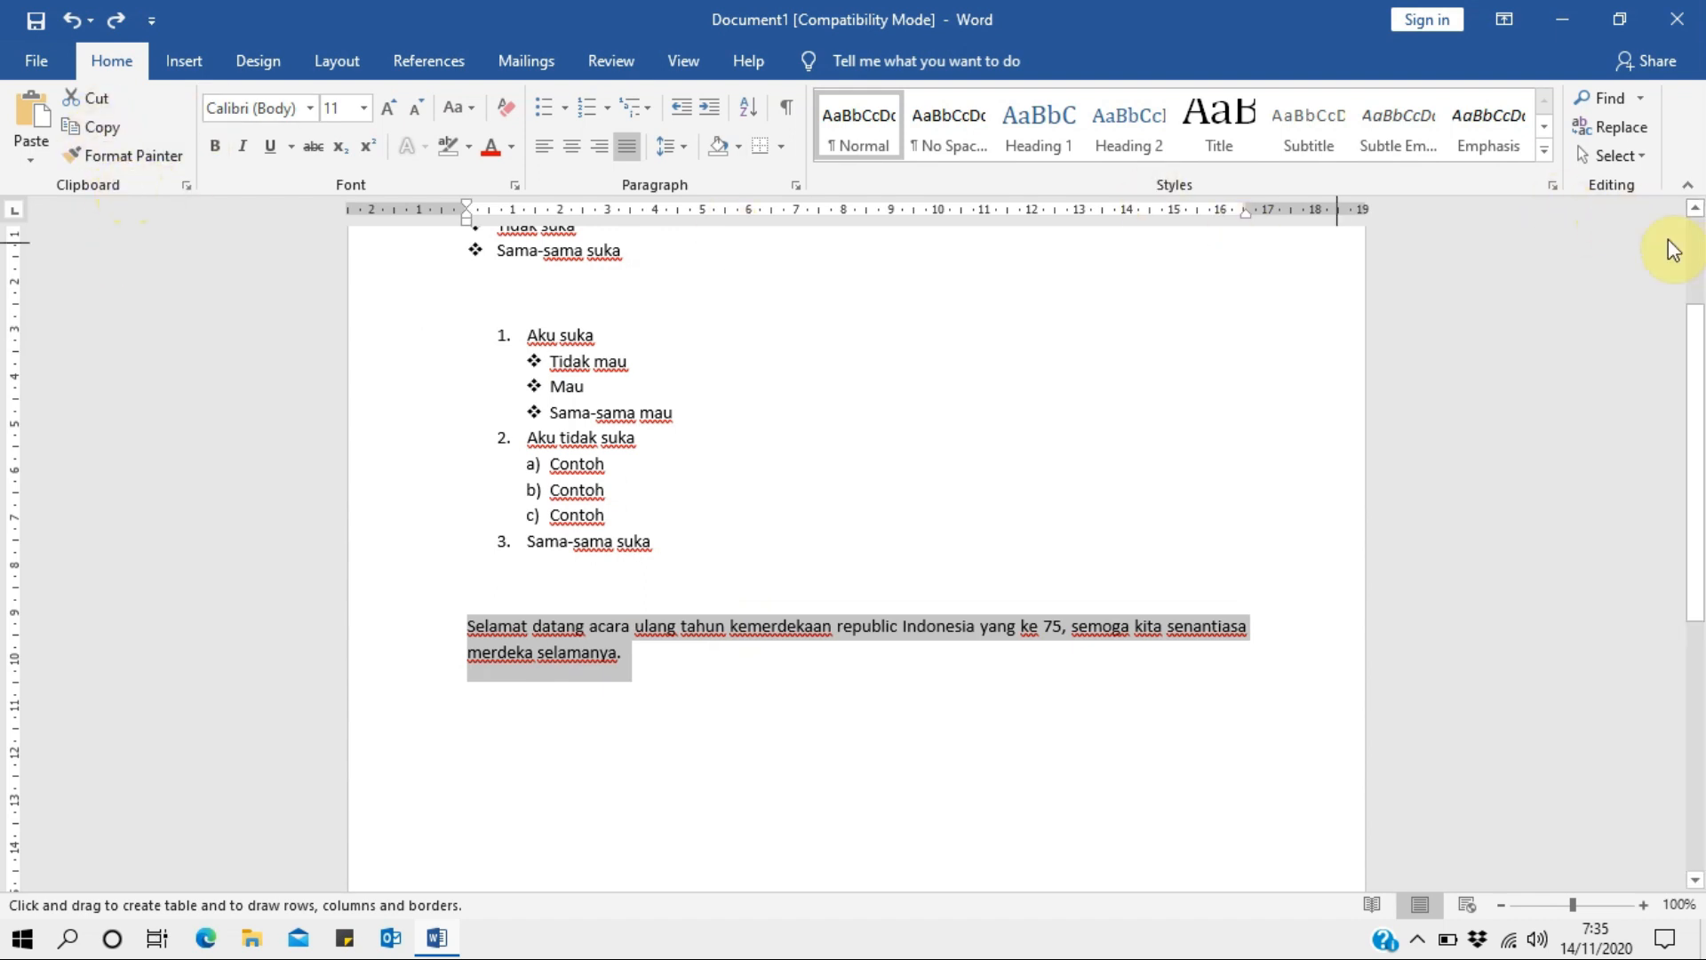
click(1610, 157)
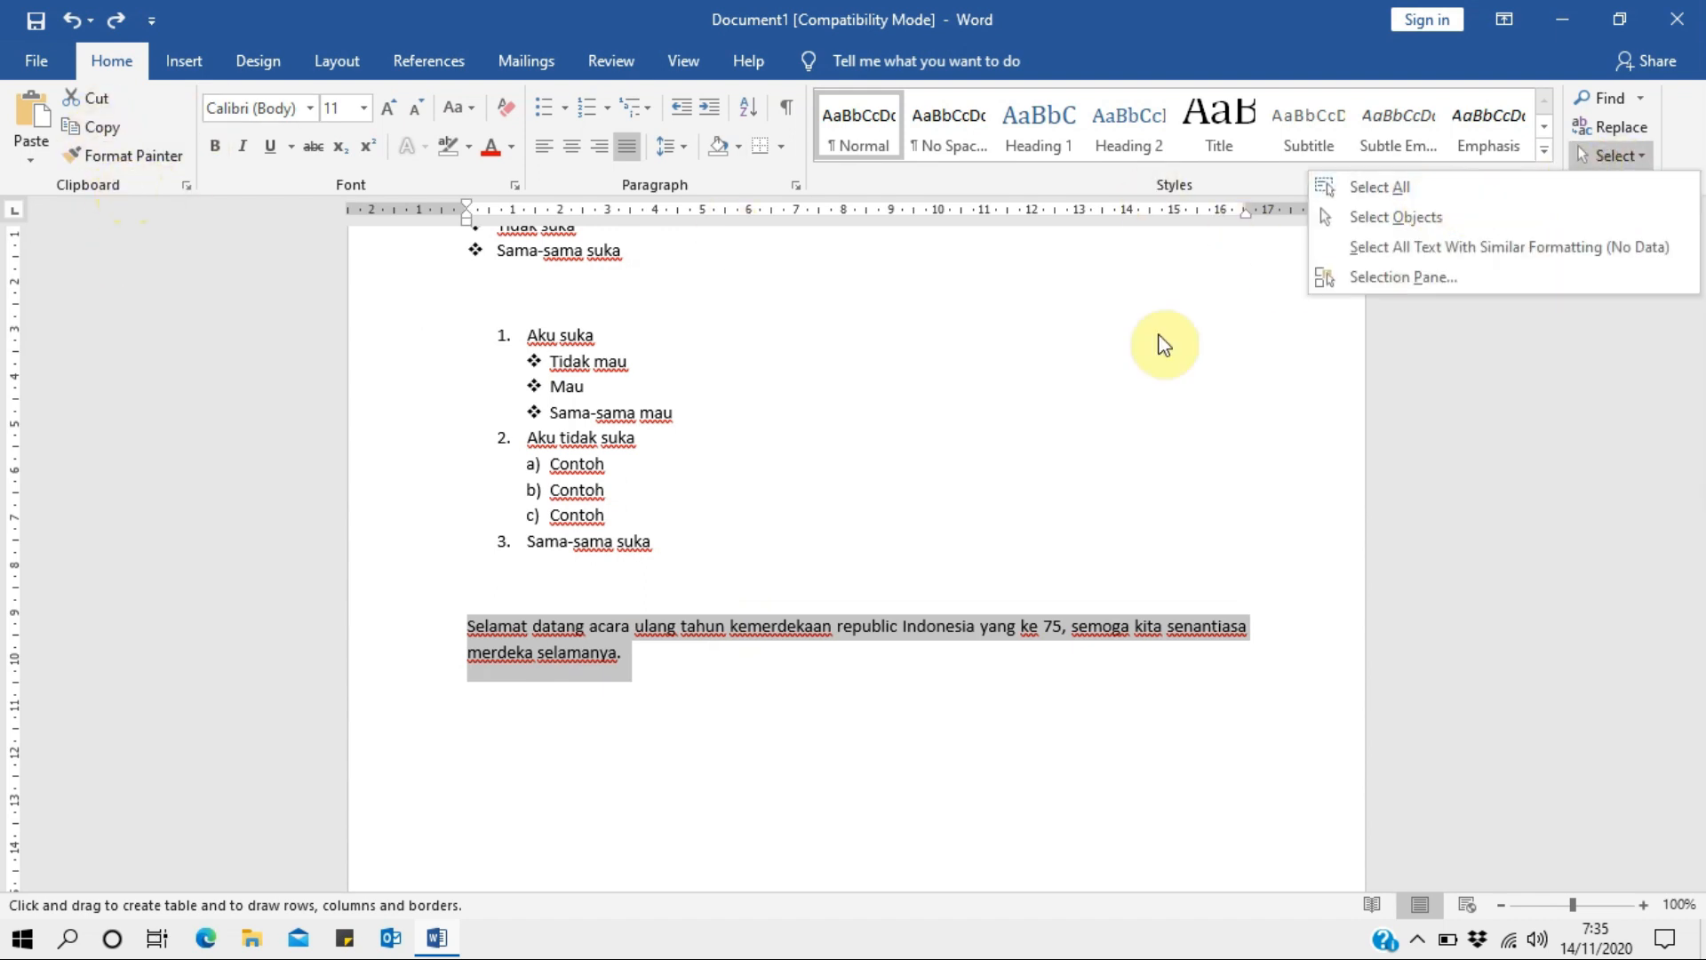
click(1129, 345)
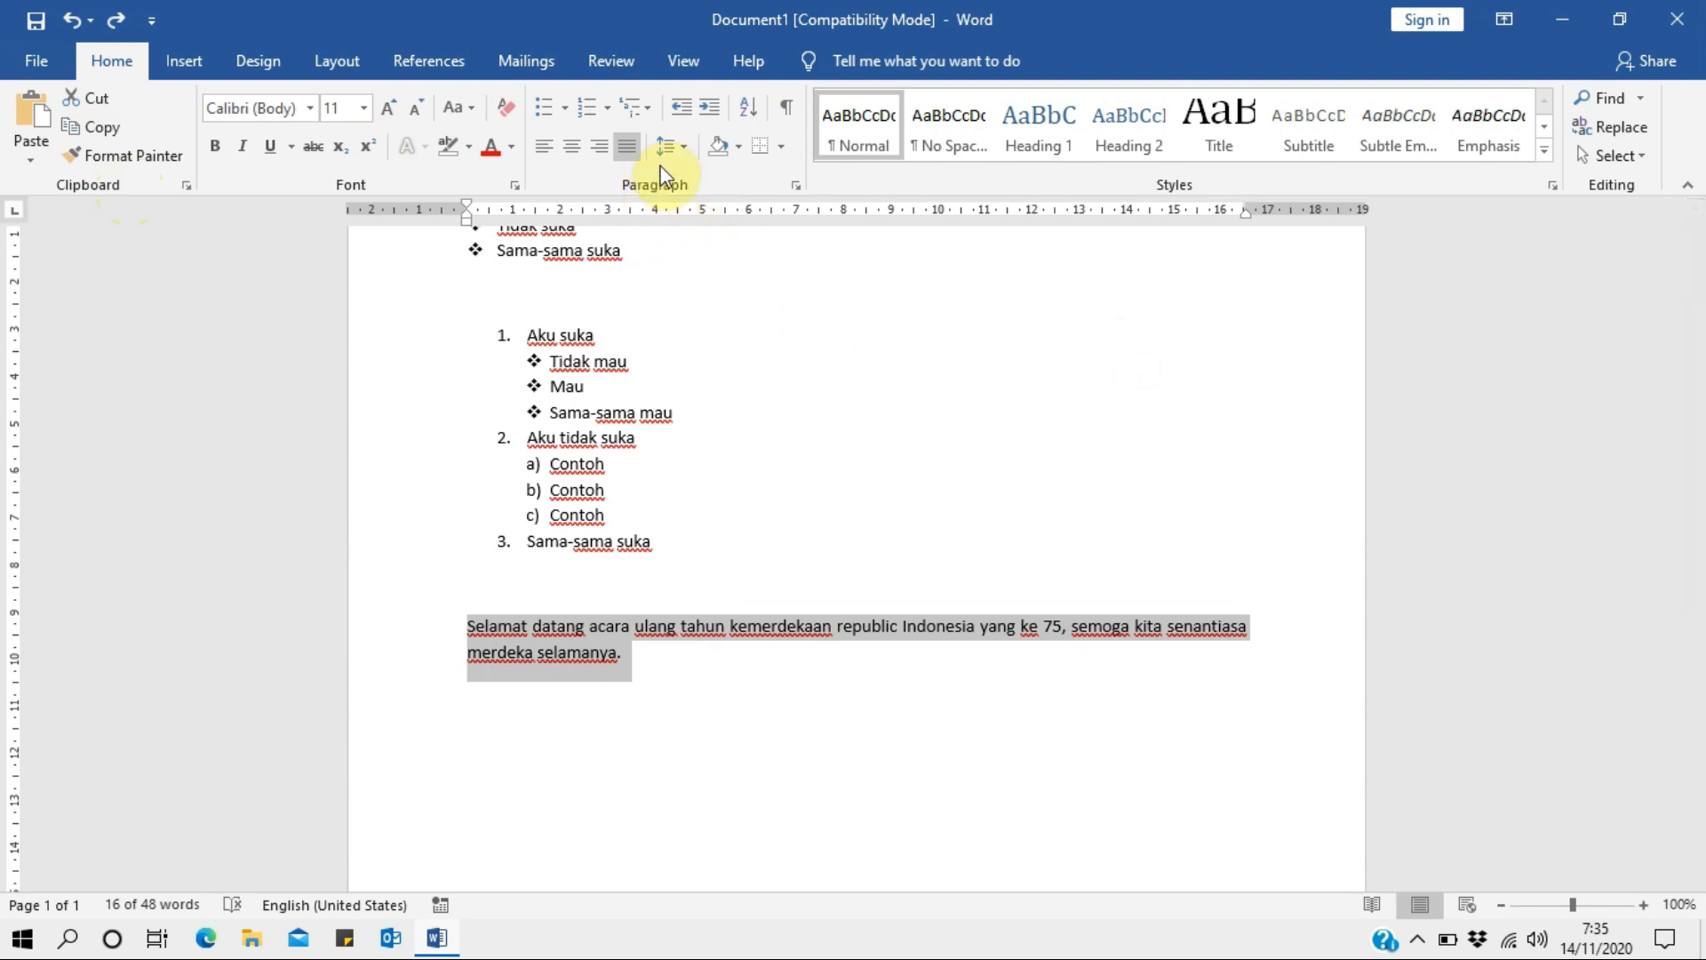
click(776, 150)
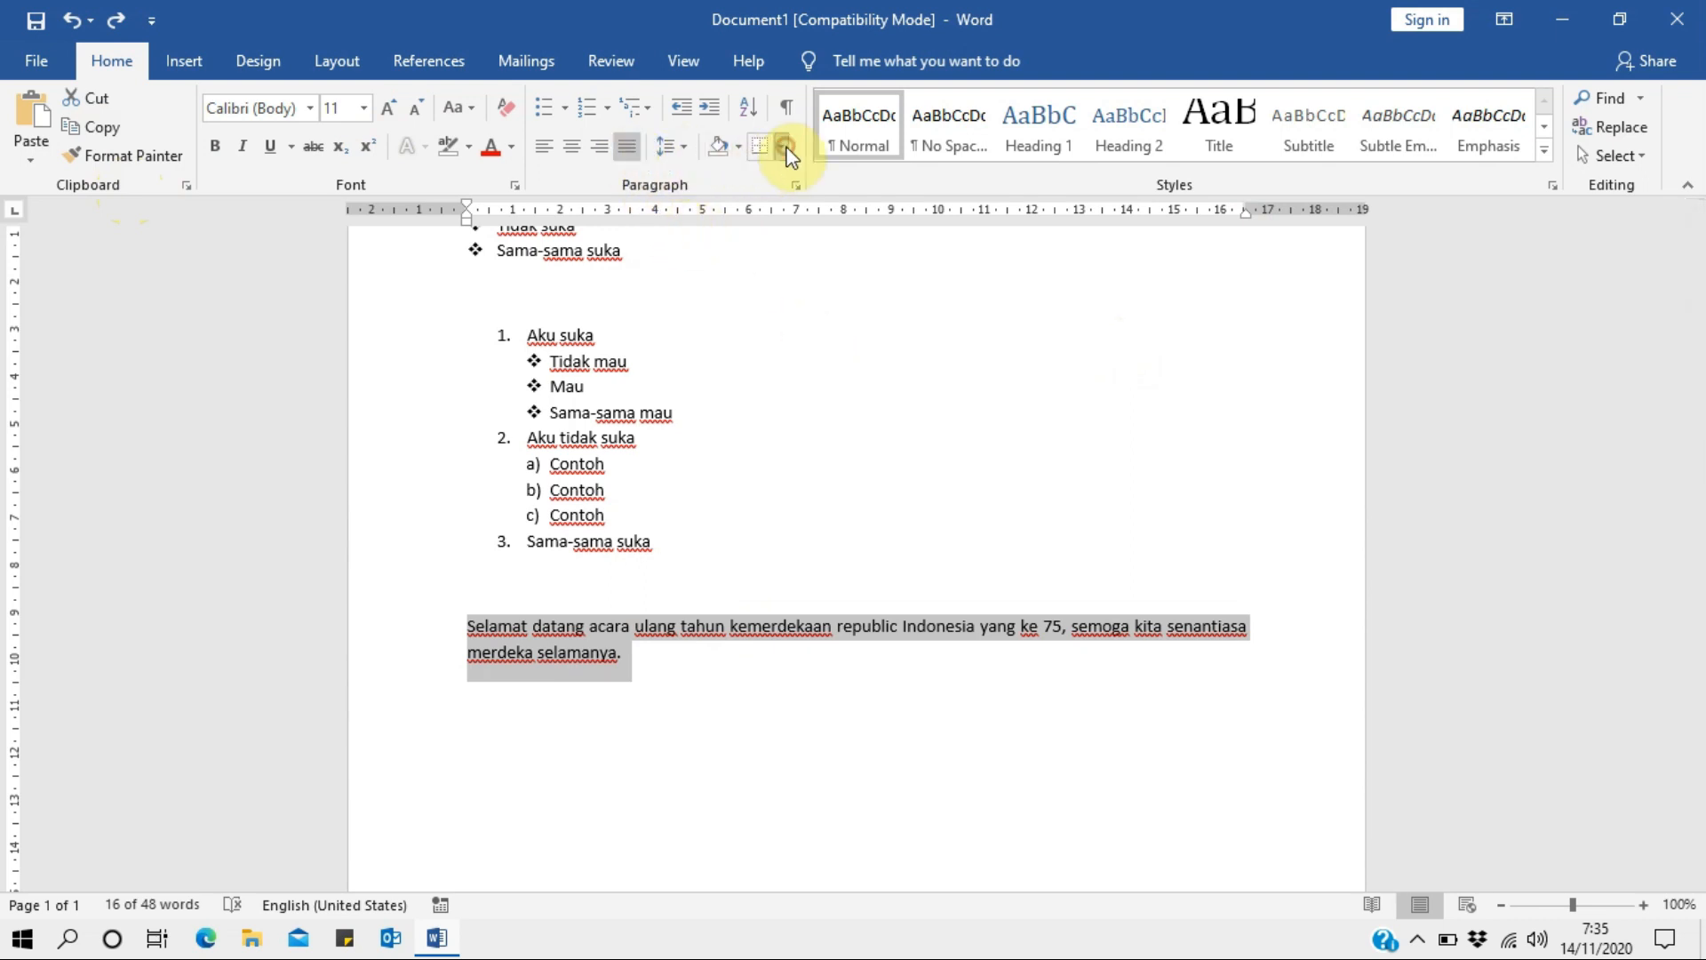
click(1029, 427)
click(1043, 371)
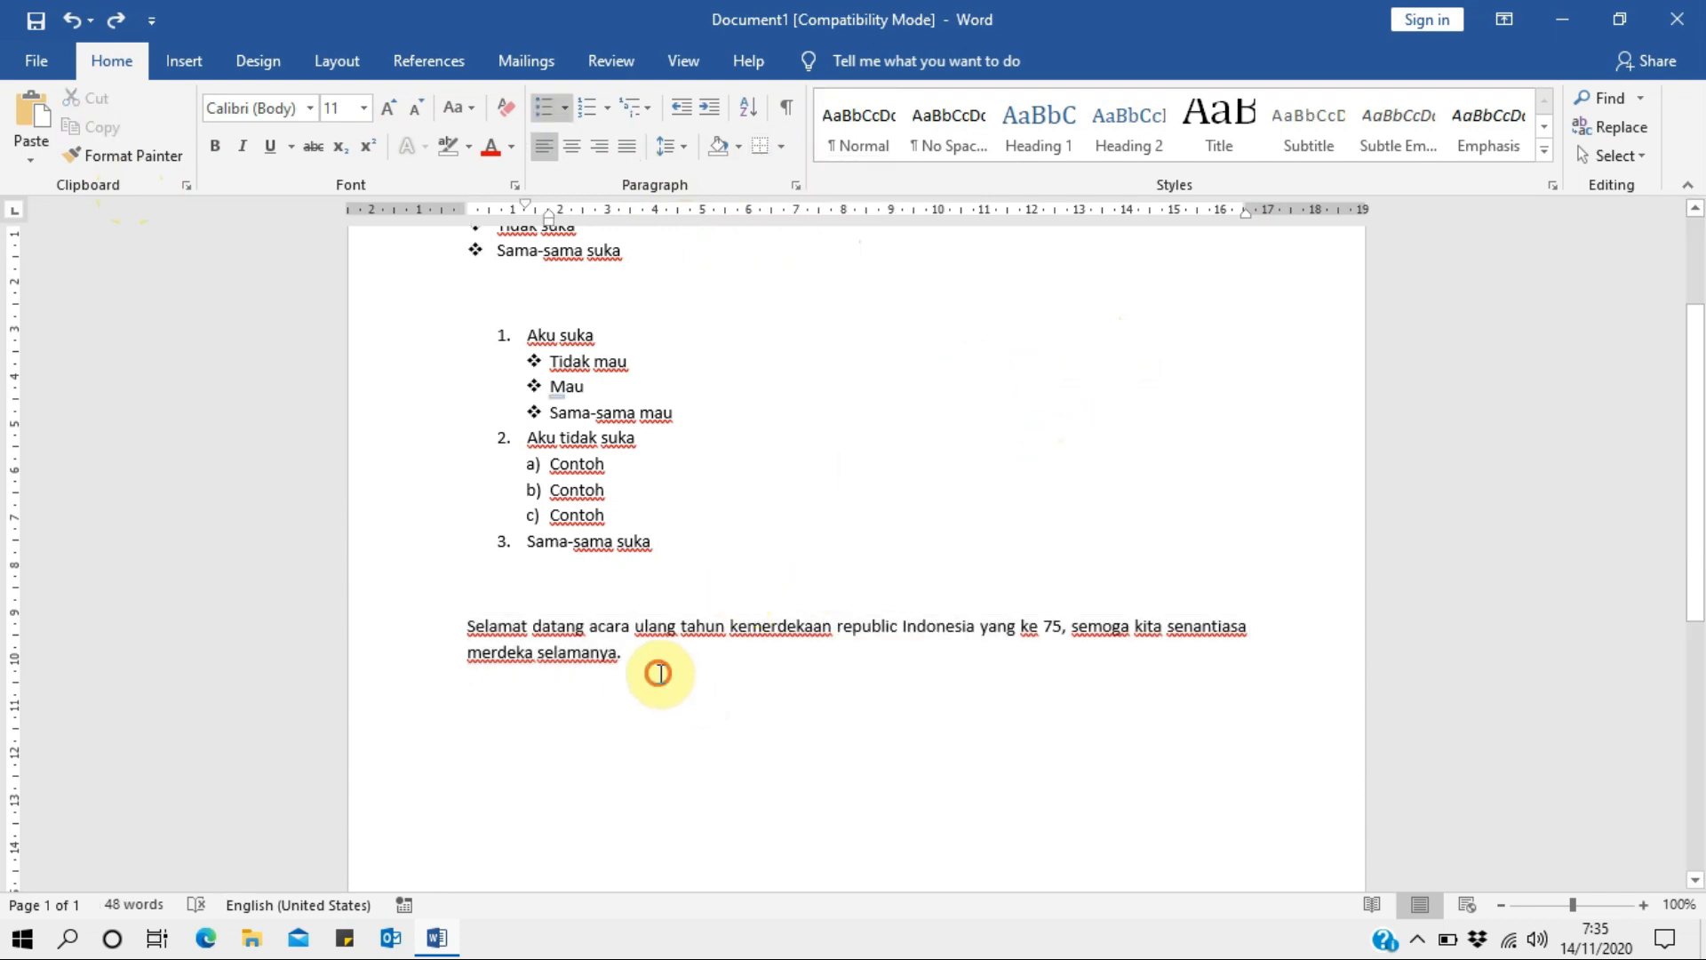
Add the heading line "fsdfsfsfsfs" in Heading 1 style, one blank line below the paragraph ending "merdeka selamanya.".
drag(655, 674, 465, 621)
click(745, 646)
key(Return)
key(Return)
click(1020, 123)
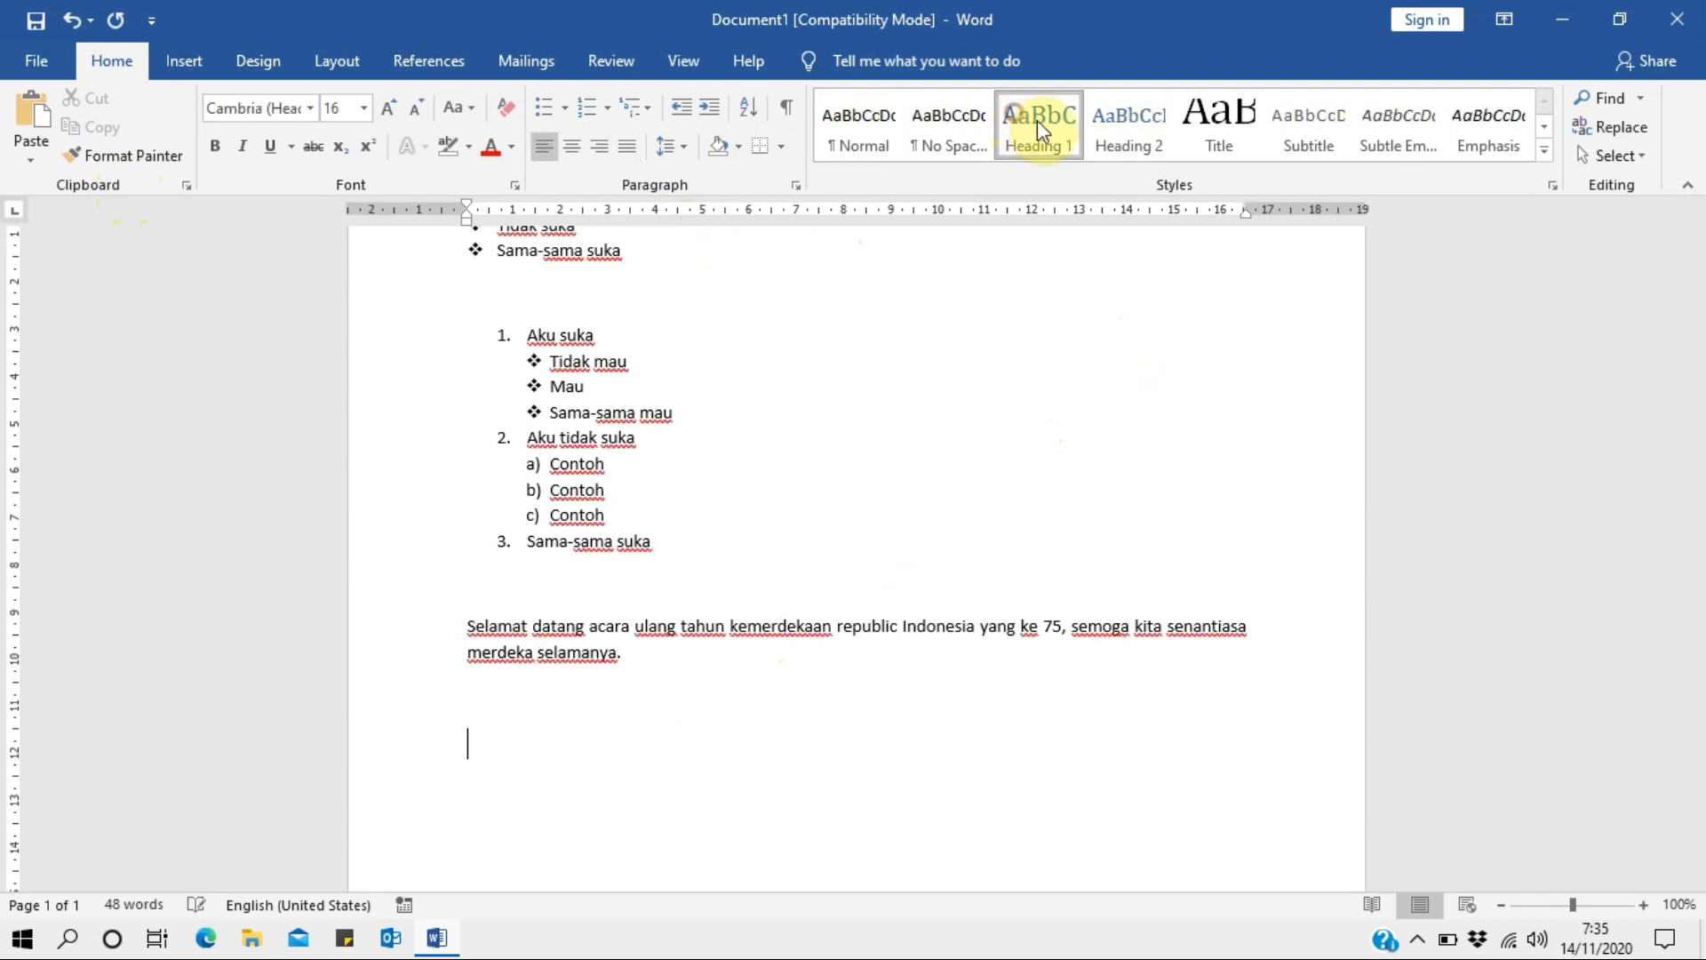
text(fsdfsfsfsfs)
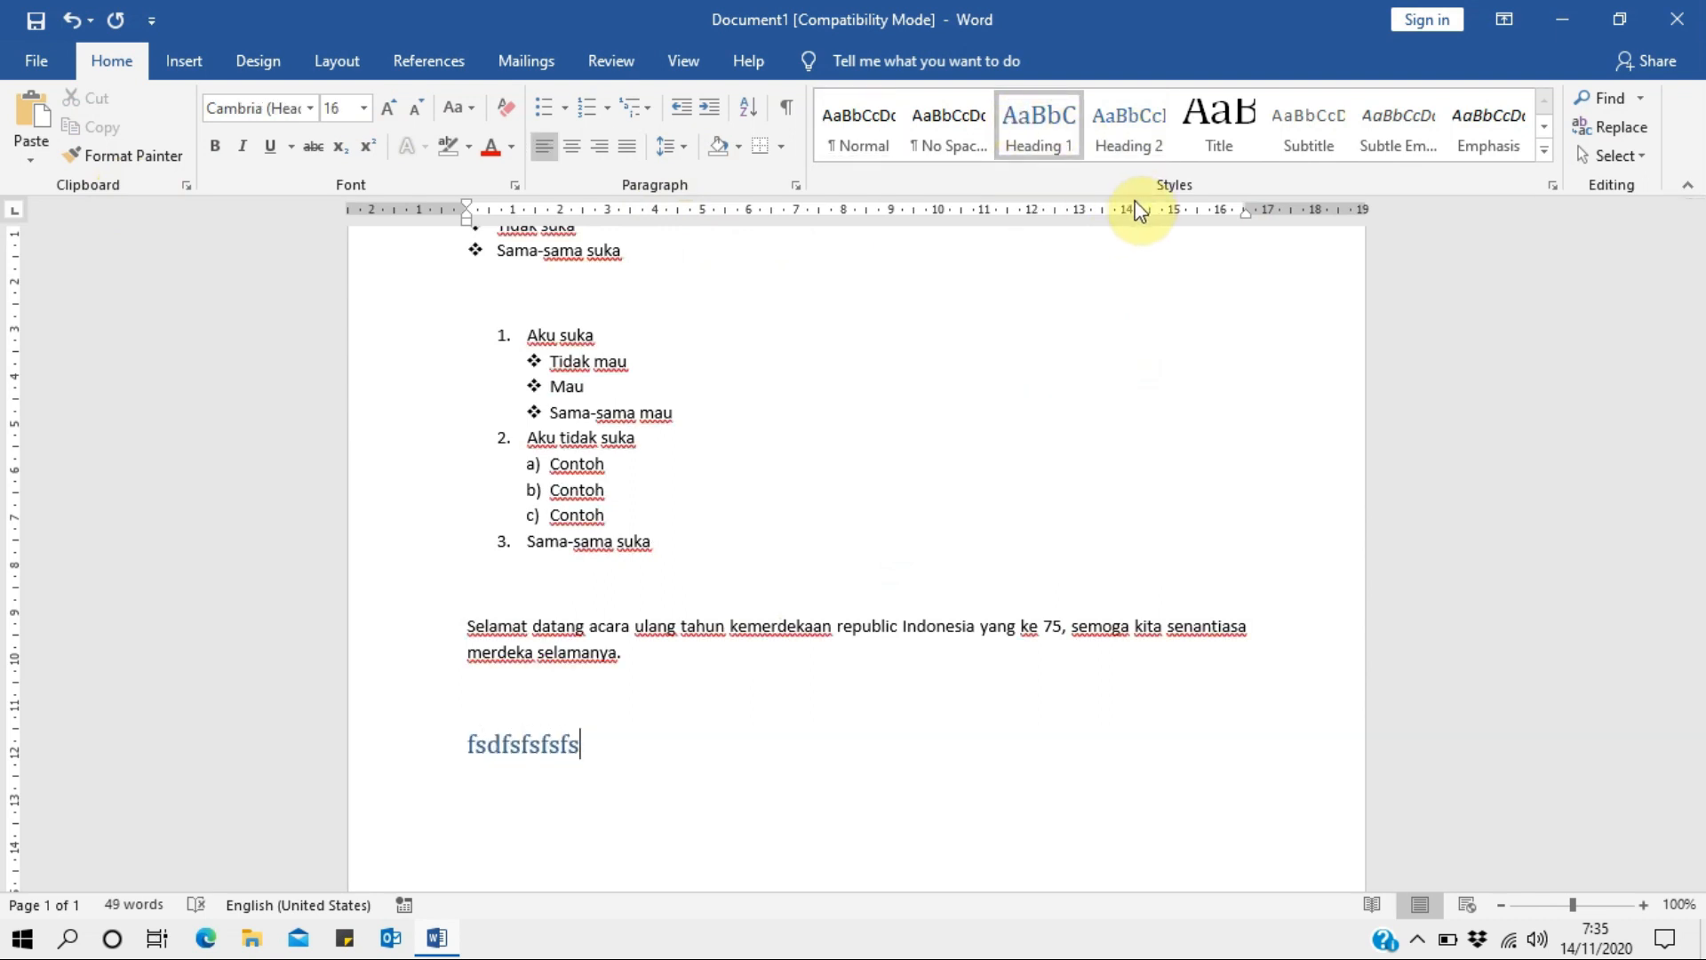
Add the line "fdafa" below the heading and apply the Heading 2 style to it.
key(Return)
text(fdafa)
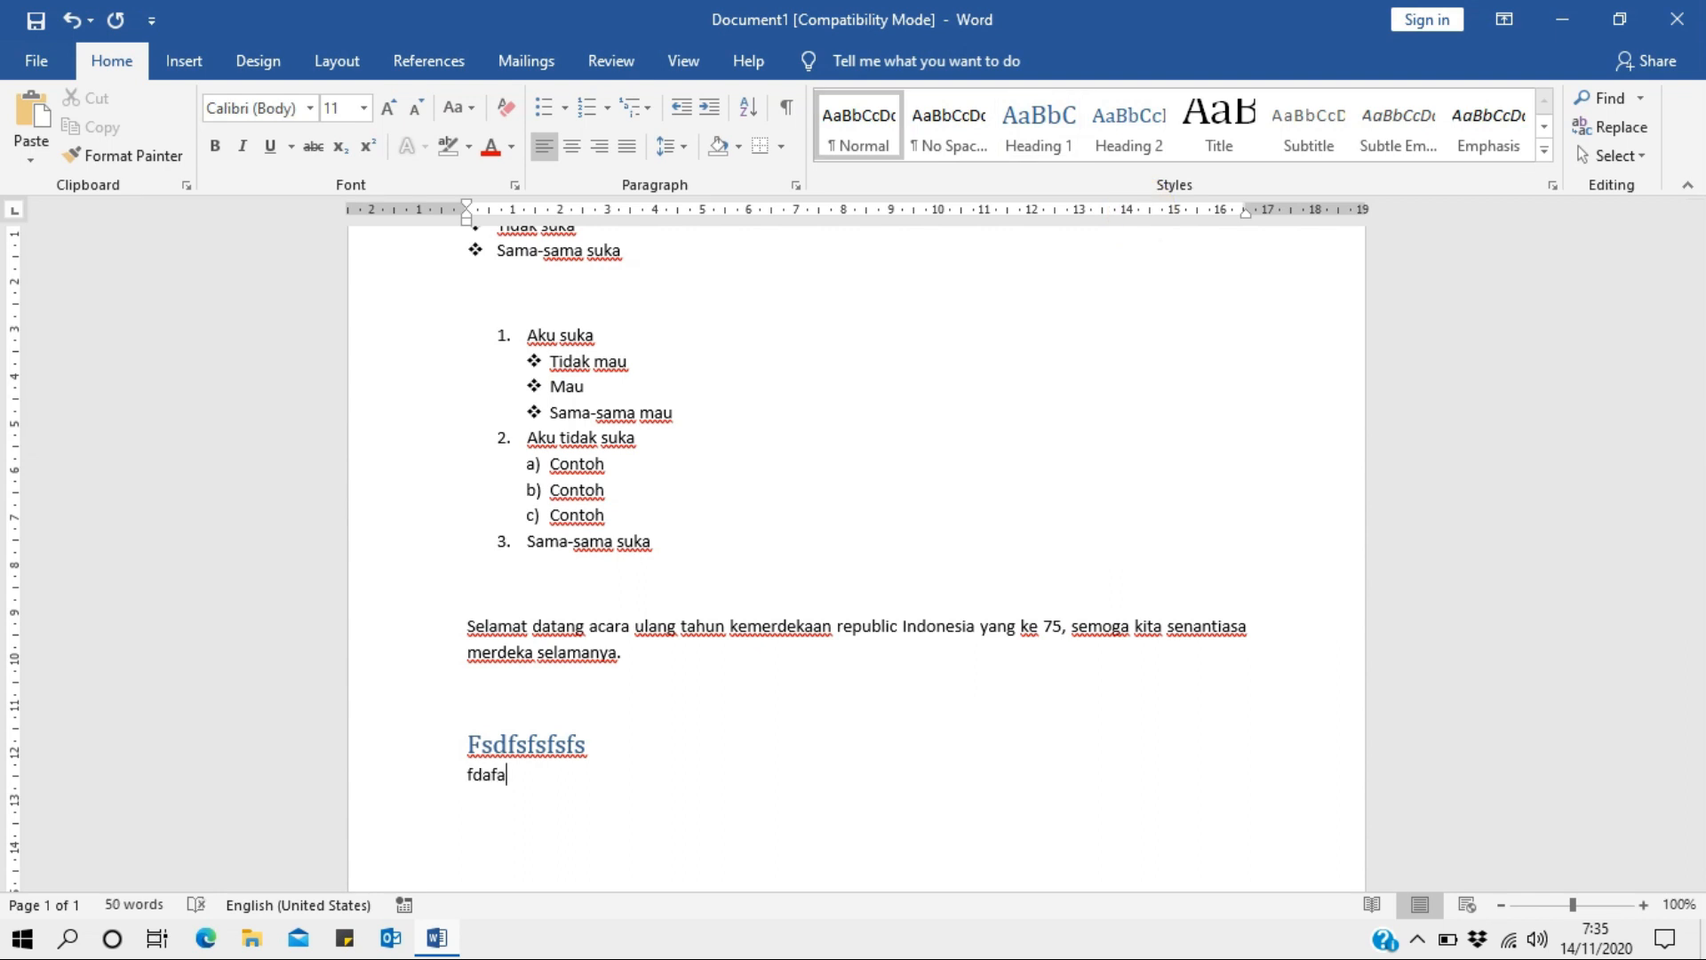
drag(588, 745, 471, 778)
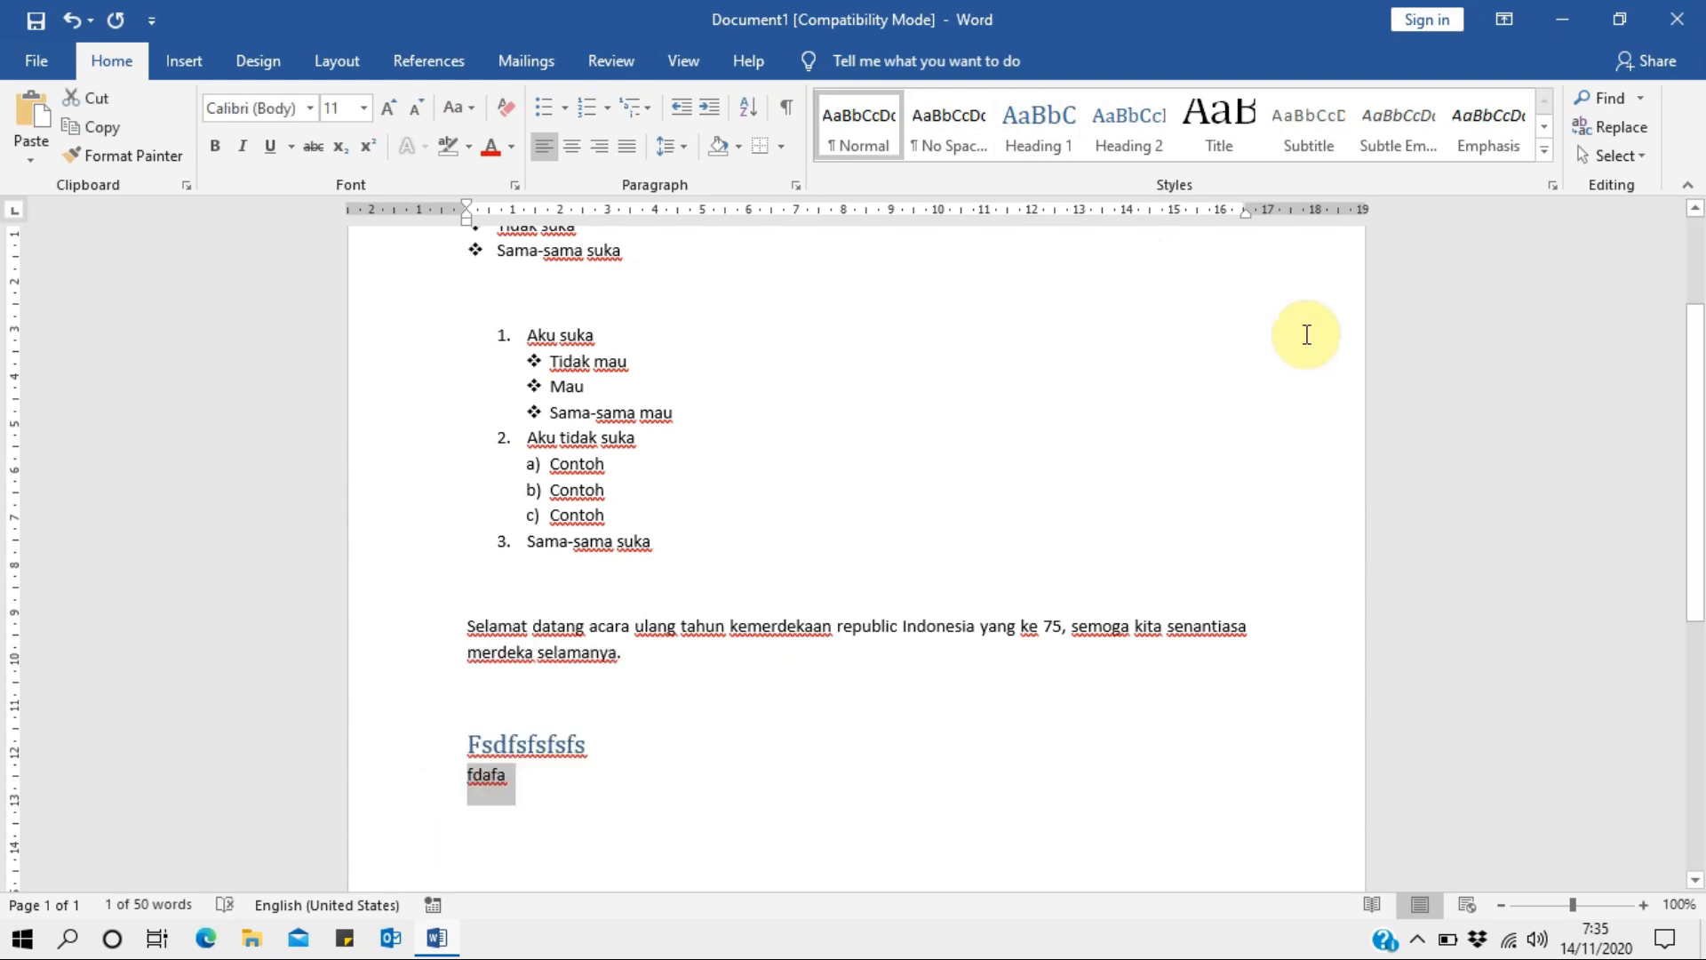
click(1143, 137)
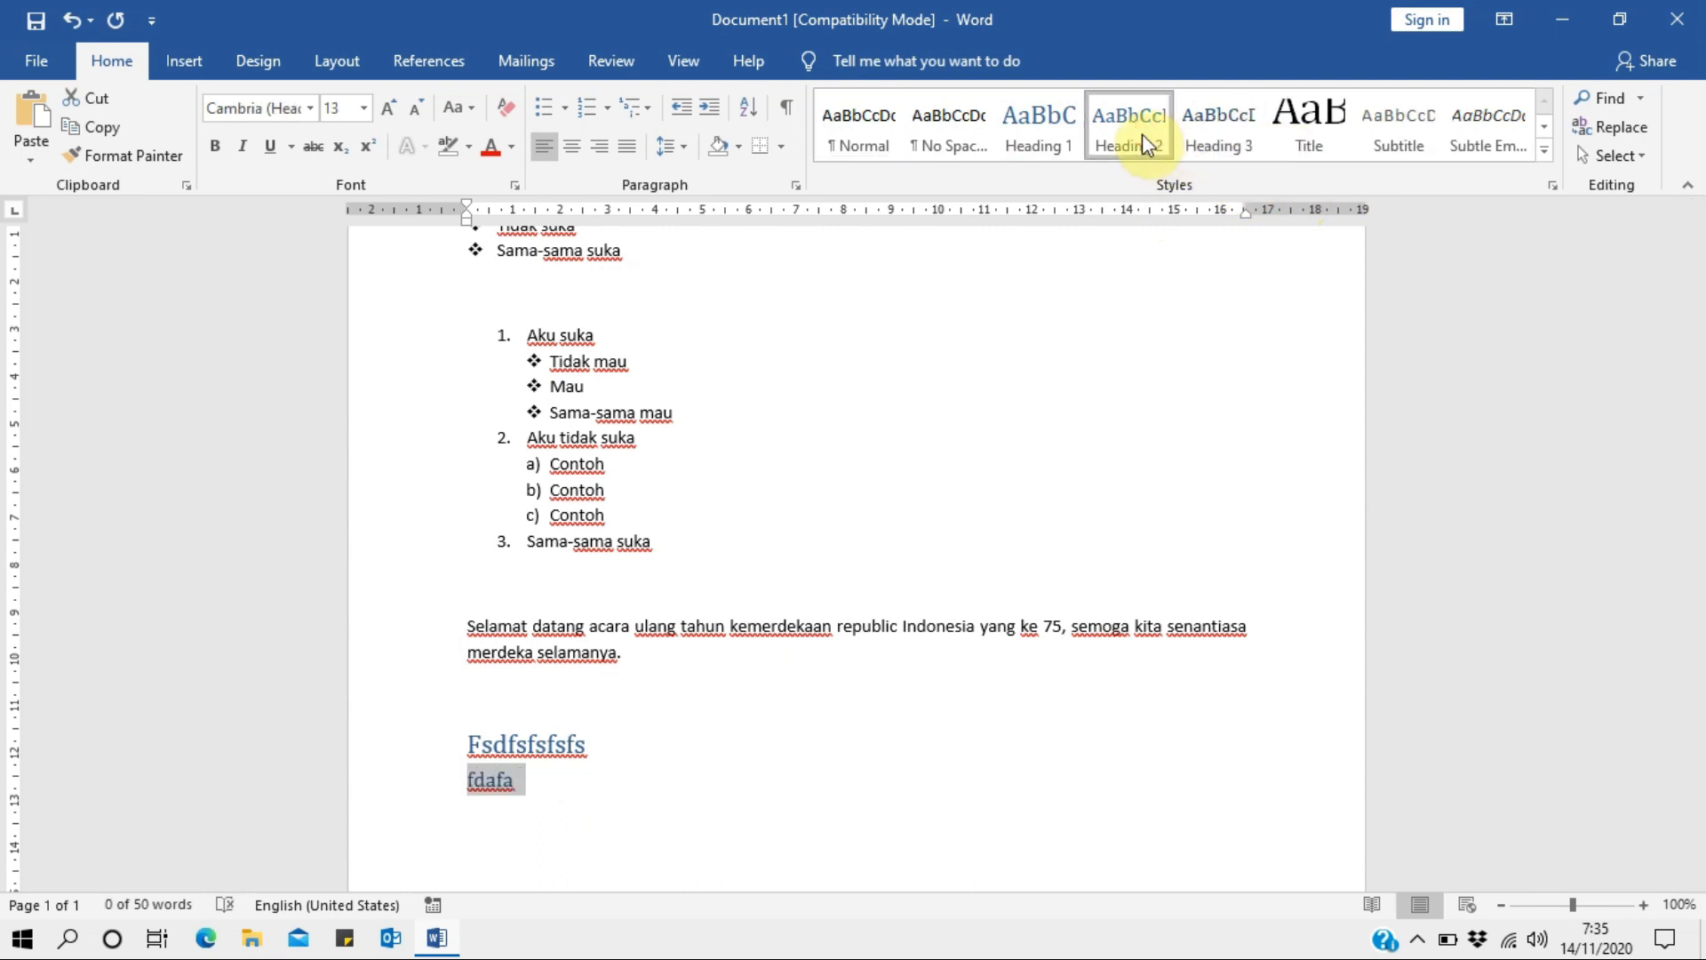
Undo the style changes and the added text "fdafa" below the heading.
click(1047, 129)
key(ctrl+z)
key(ctrl+z)
key(ctrl+z)
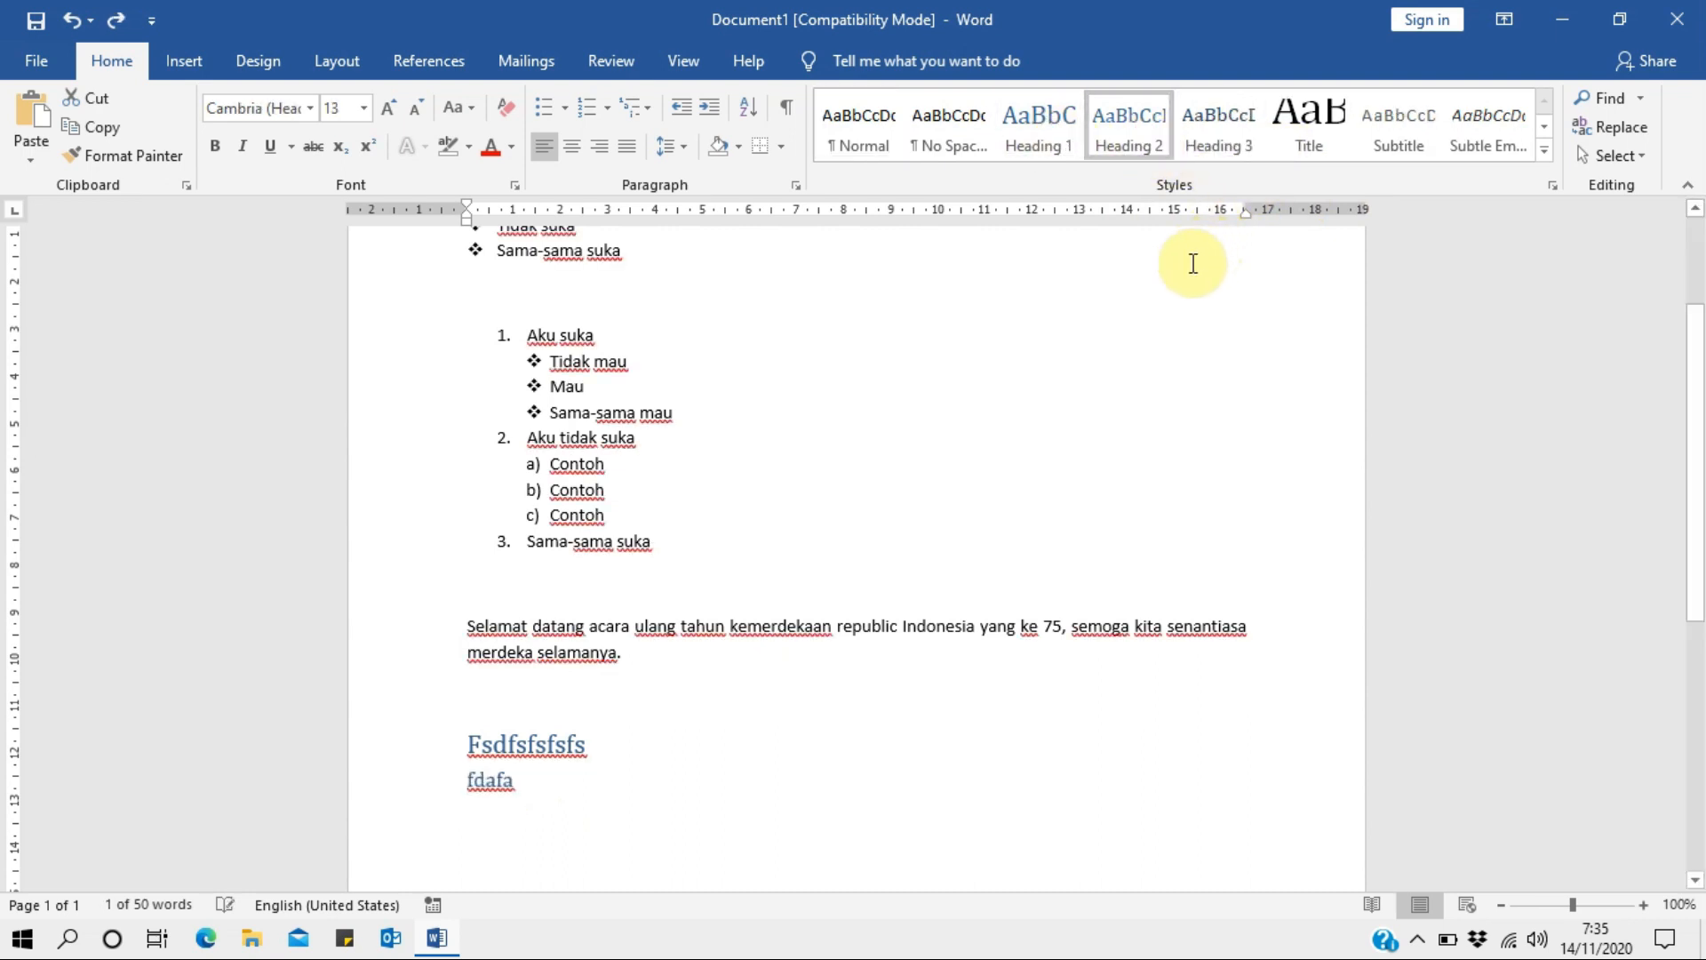
key(ctrl+z)
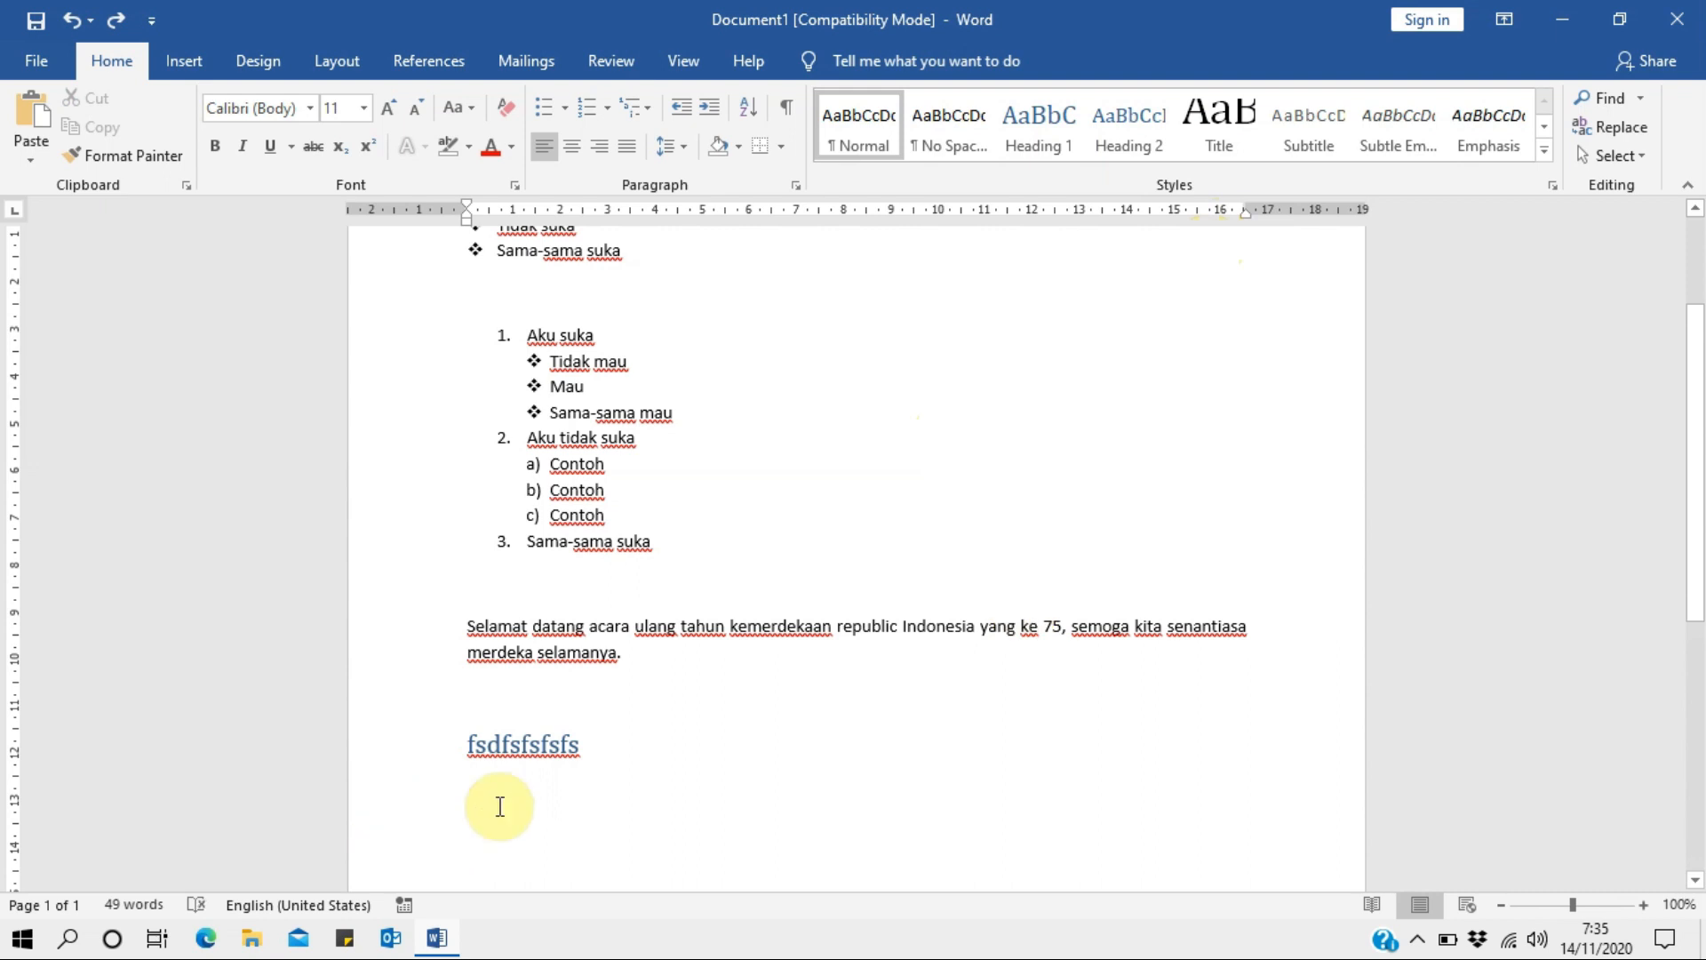
Search the document for "contoh", review the matches and close the search.
drag(501, 740, 488, 697)
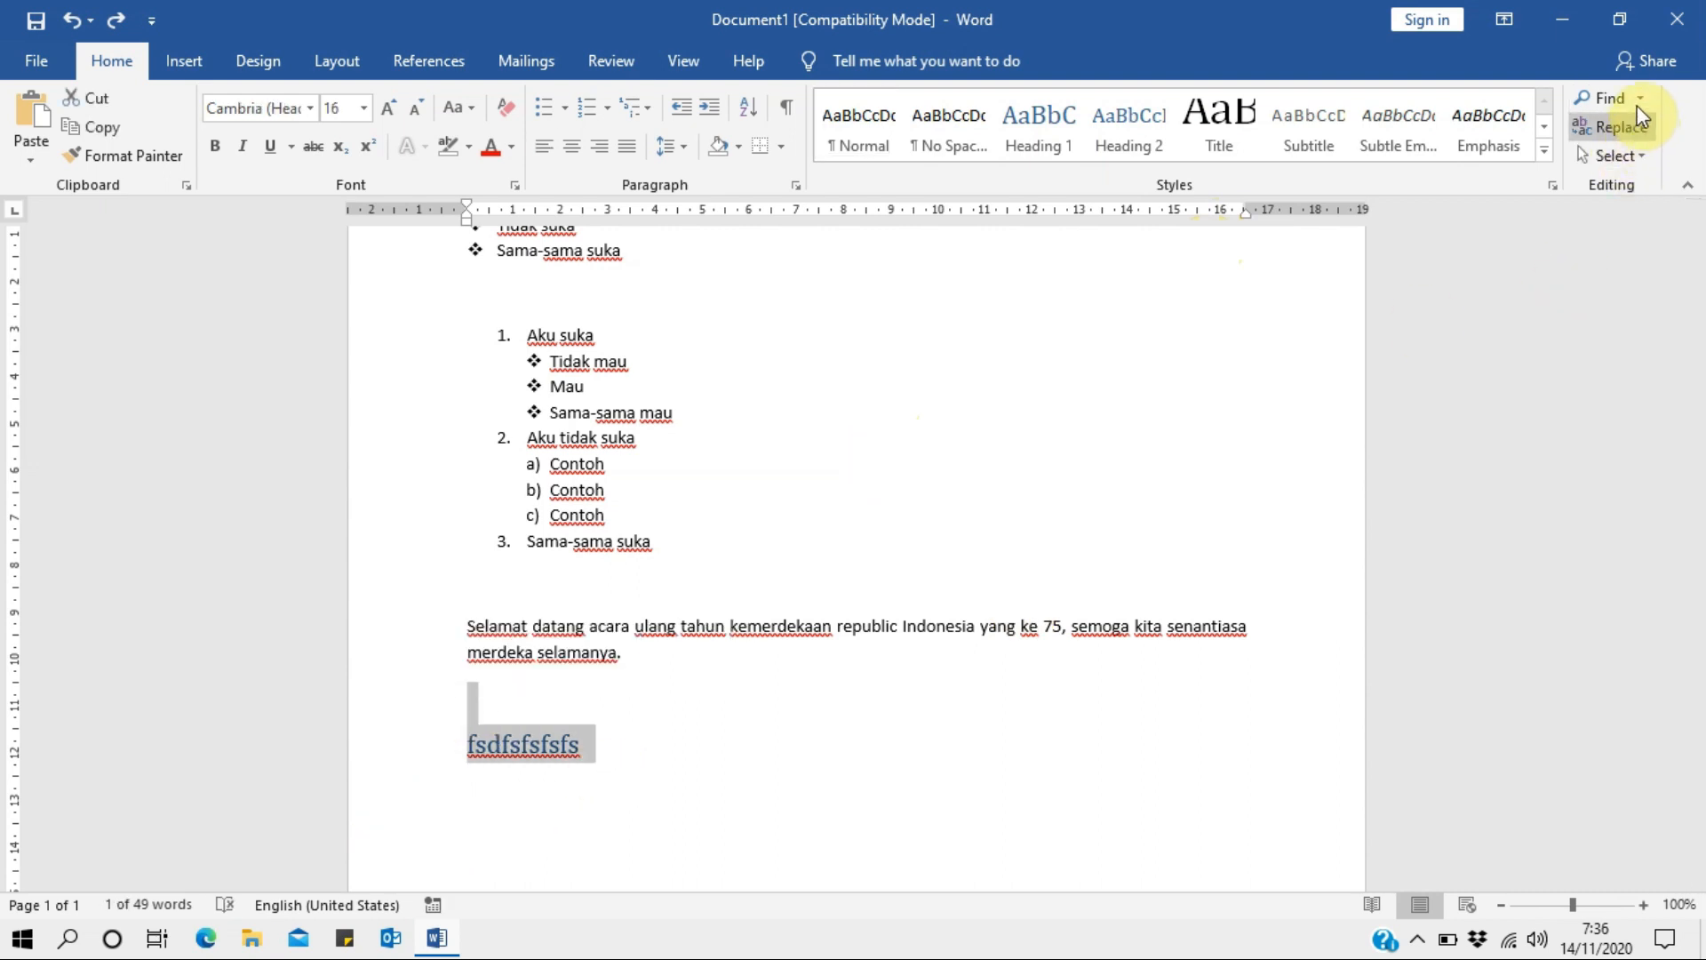
click(1594, 100)
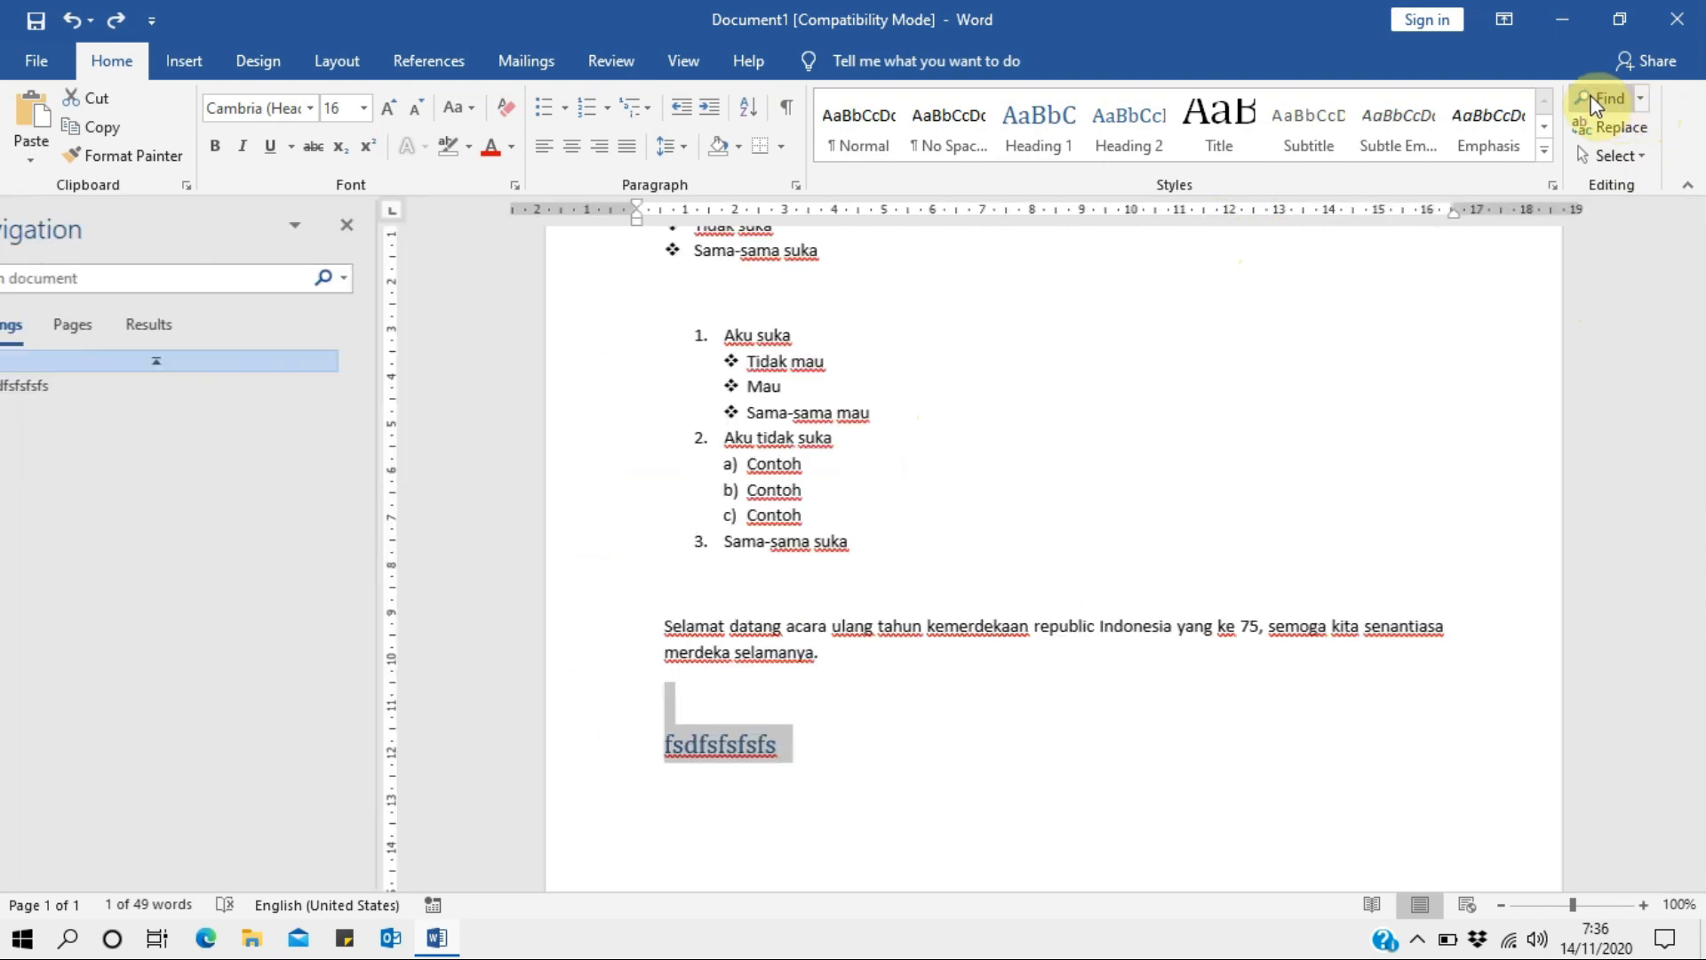
scroll(1005, 601, up, 5)
click(115, 281)
double_click(116, 281)
text(contoh)
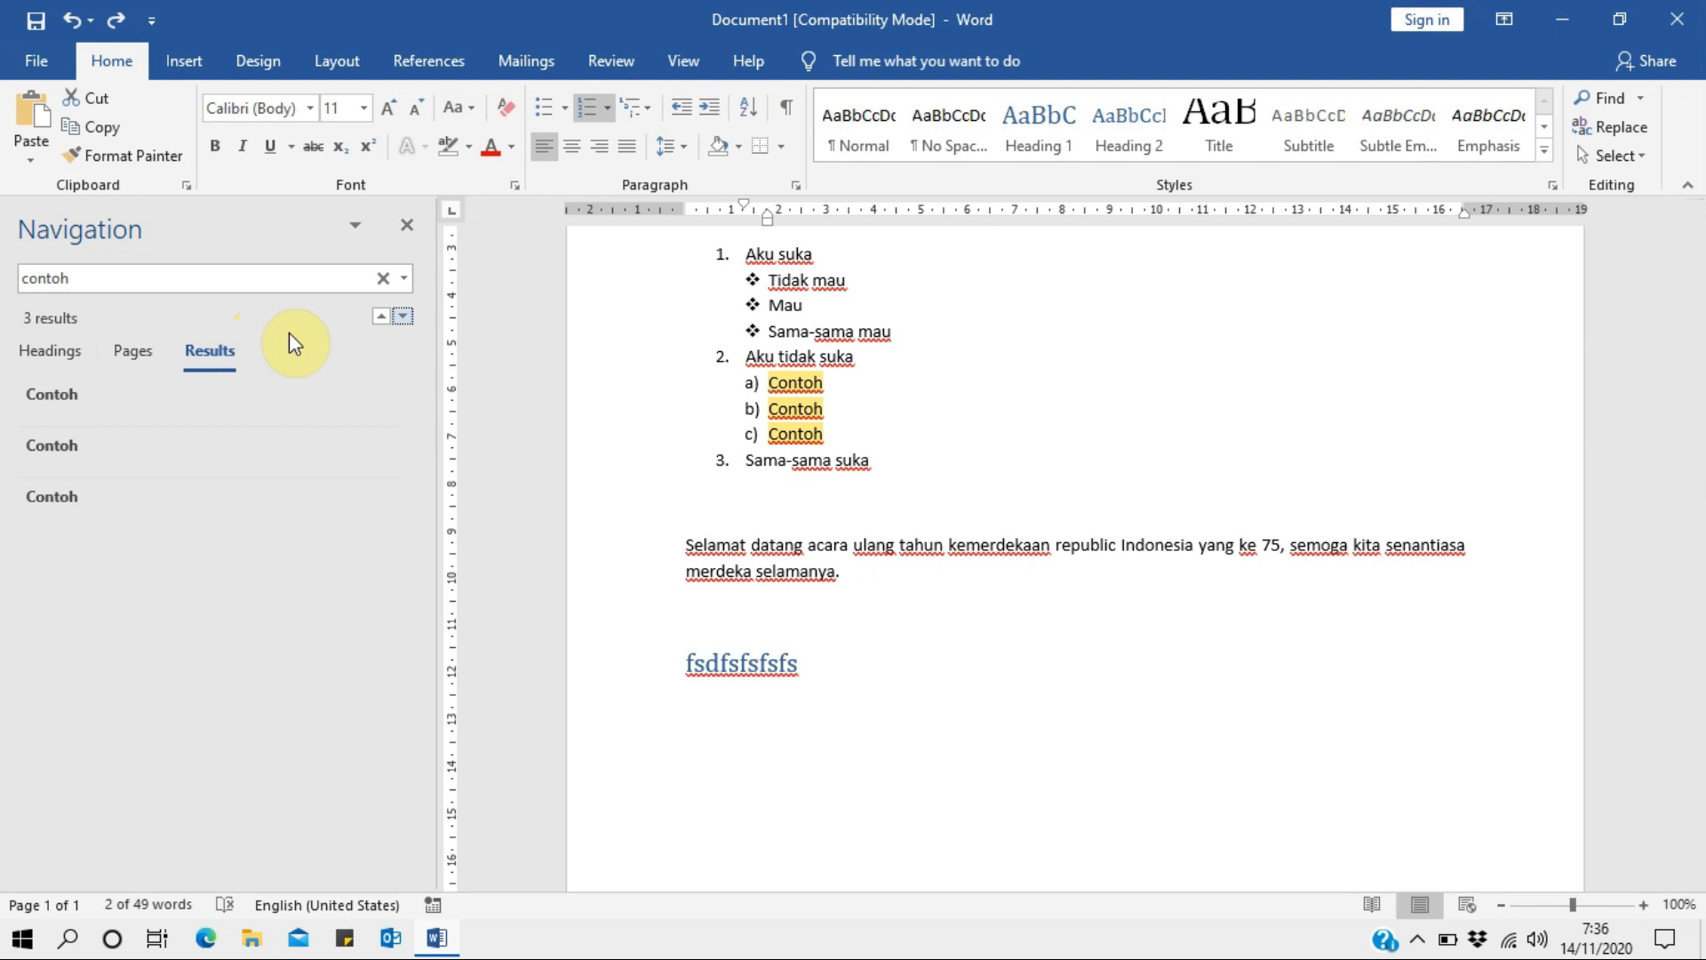
click(112, 278)
click(111, 280)
click(407, 225)
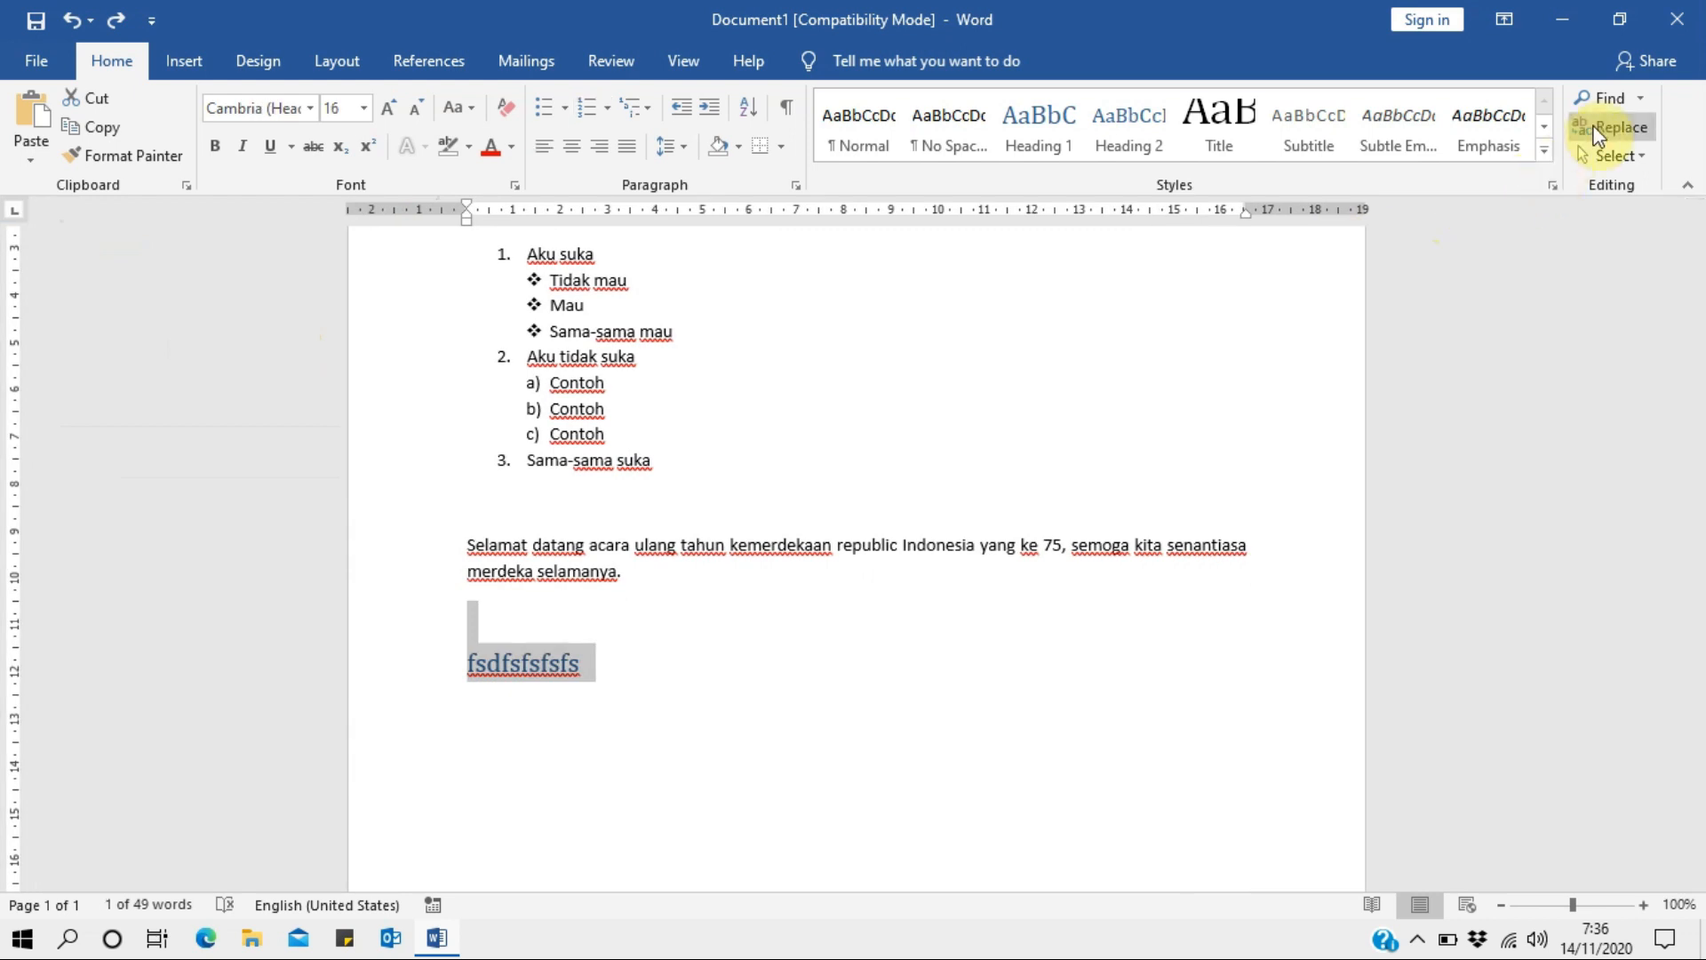
Set up a replacement of "contoh" with "tidak tau", showing the extended search options and keeping the search direction Down.
click(1593, 130)
drag(924, 334, 1322, 296)
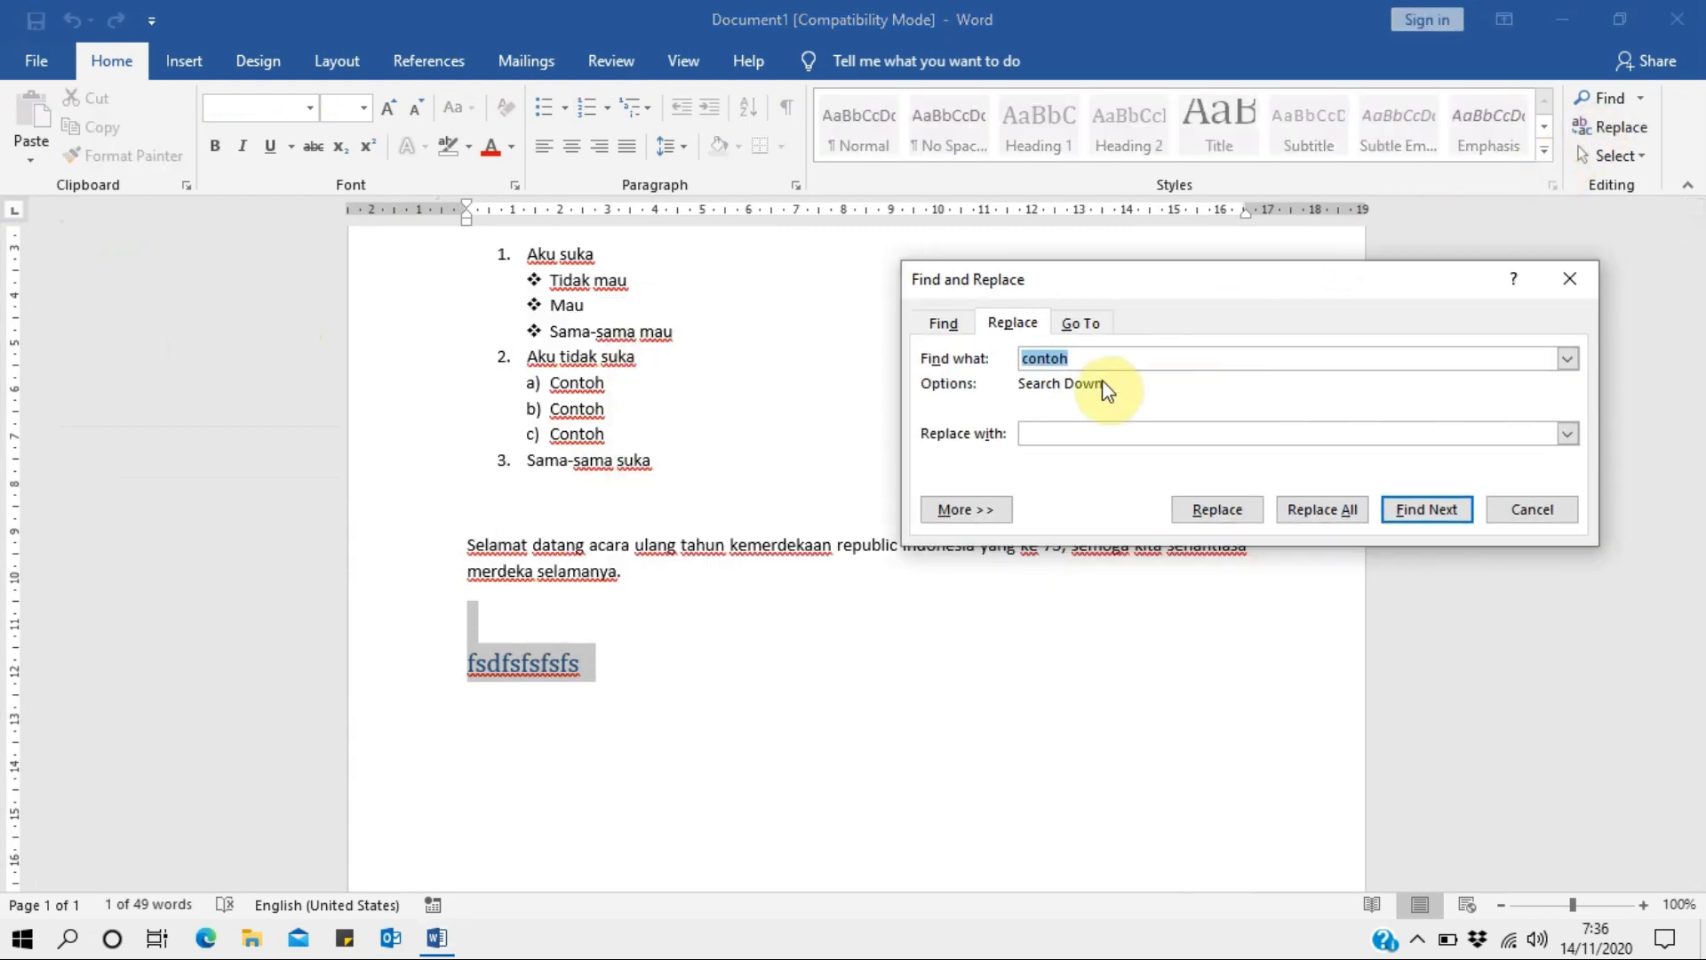
click(1045, 433)
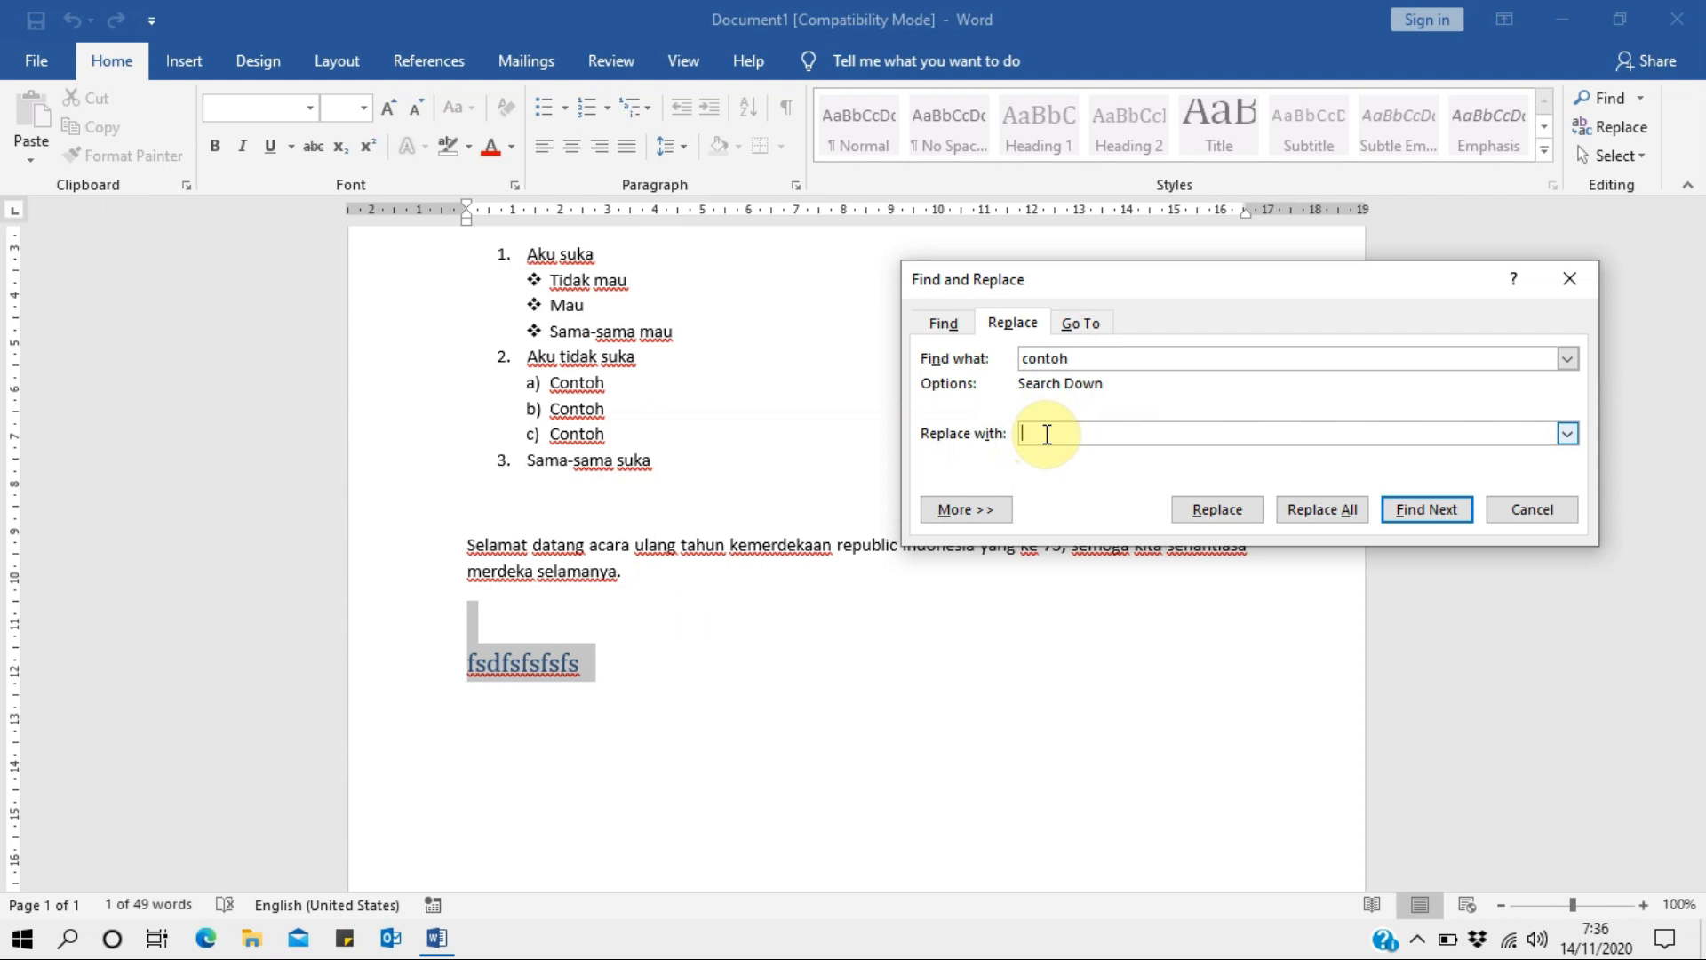
text(tidak tau)
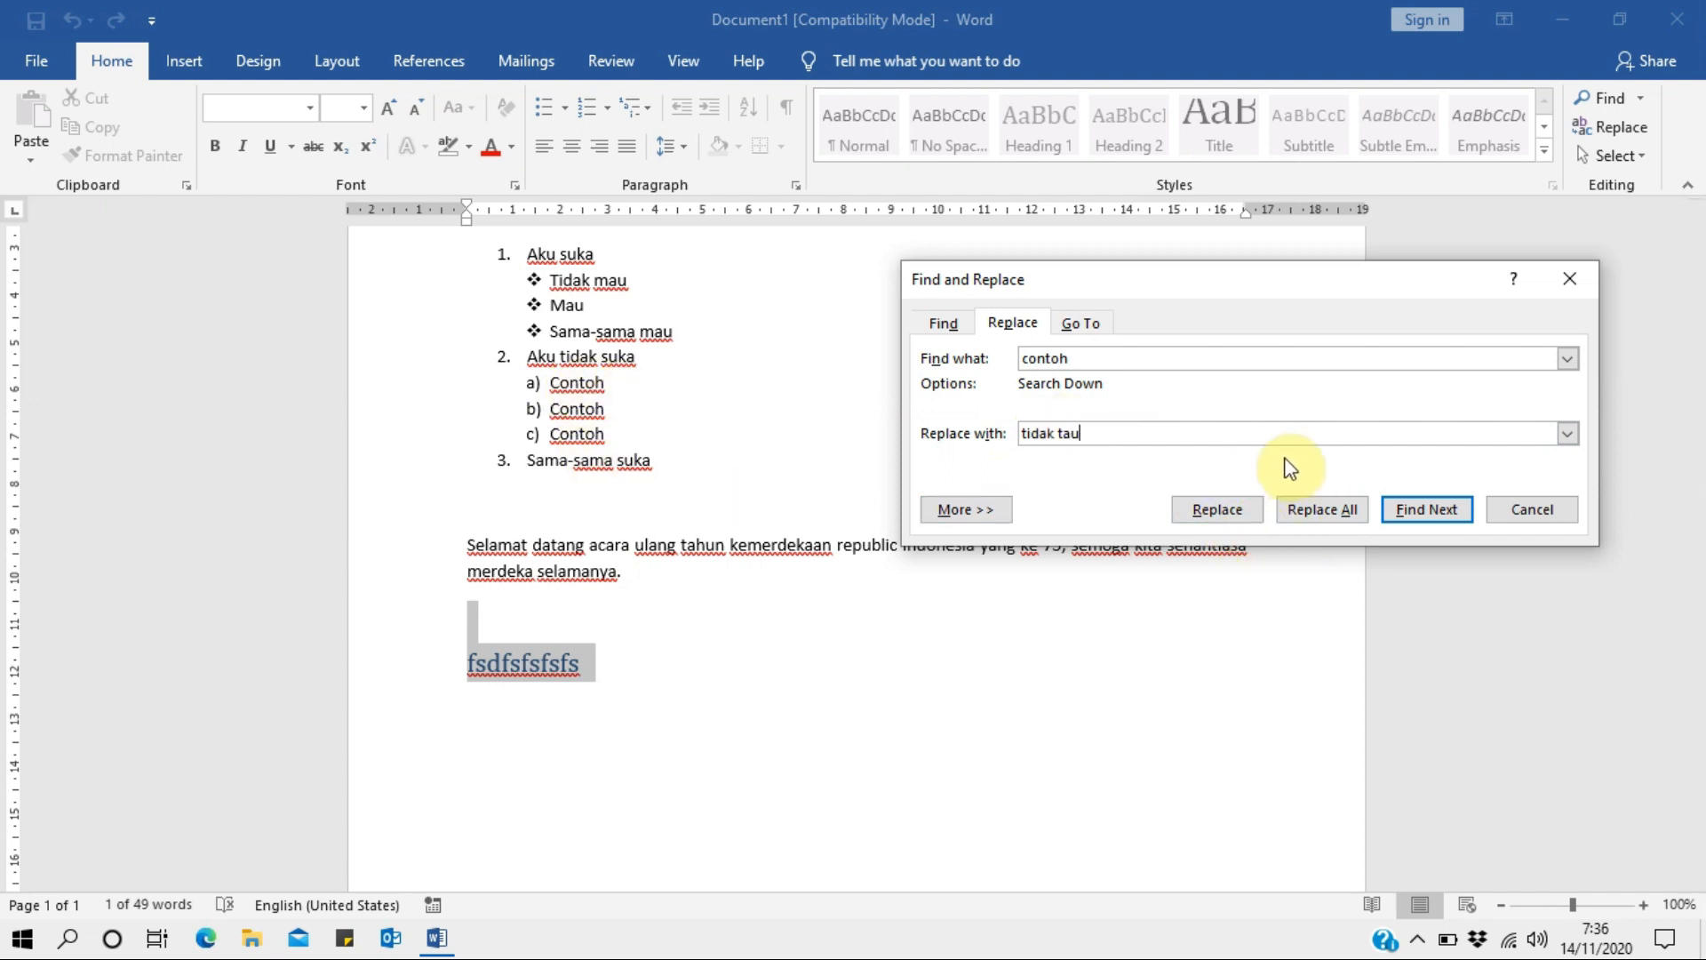
click(969, 511)
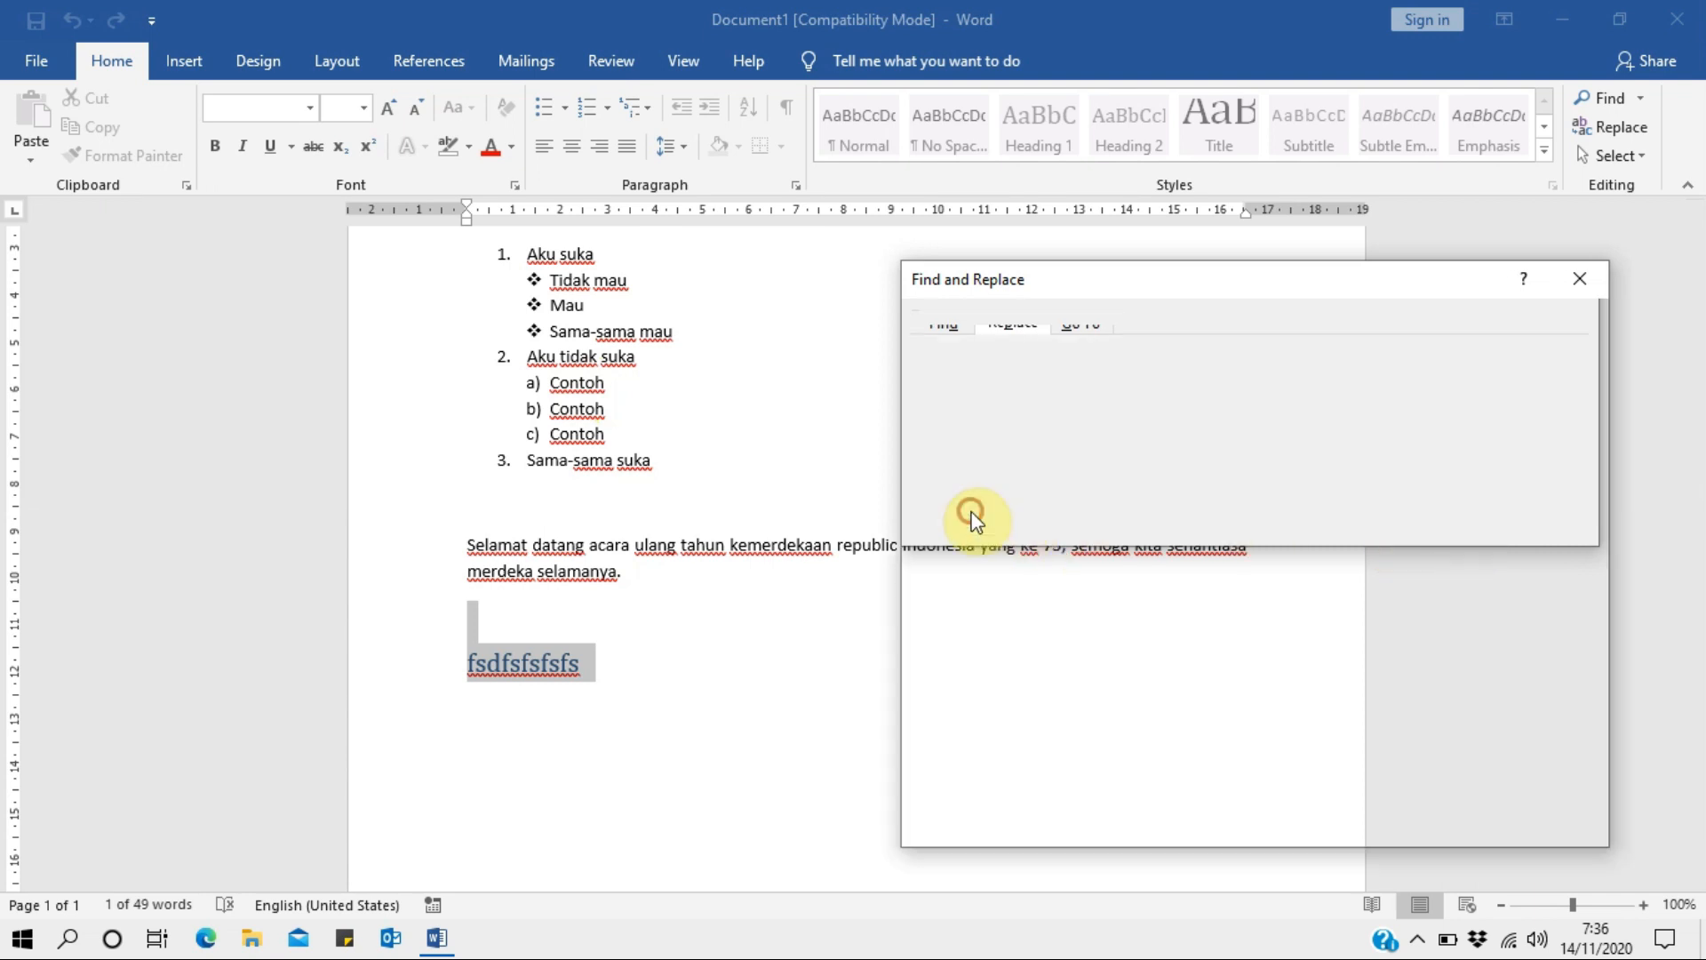
click(1061, 569)
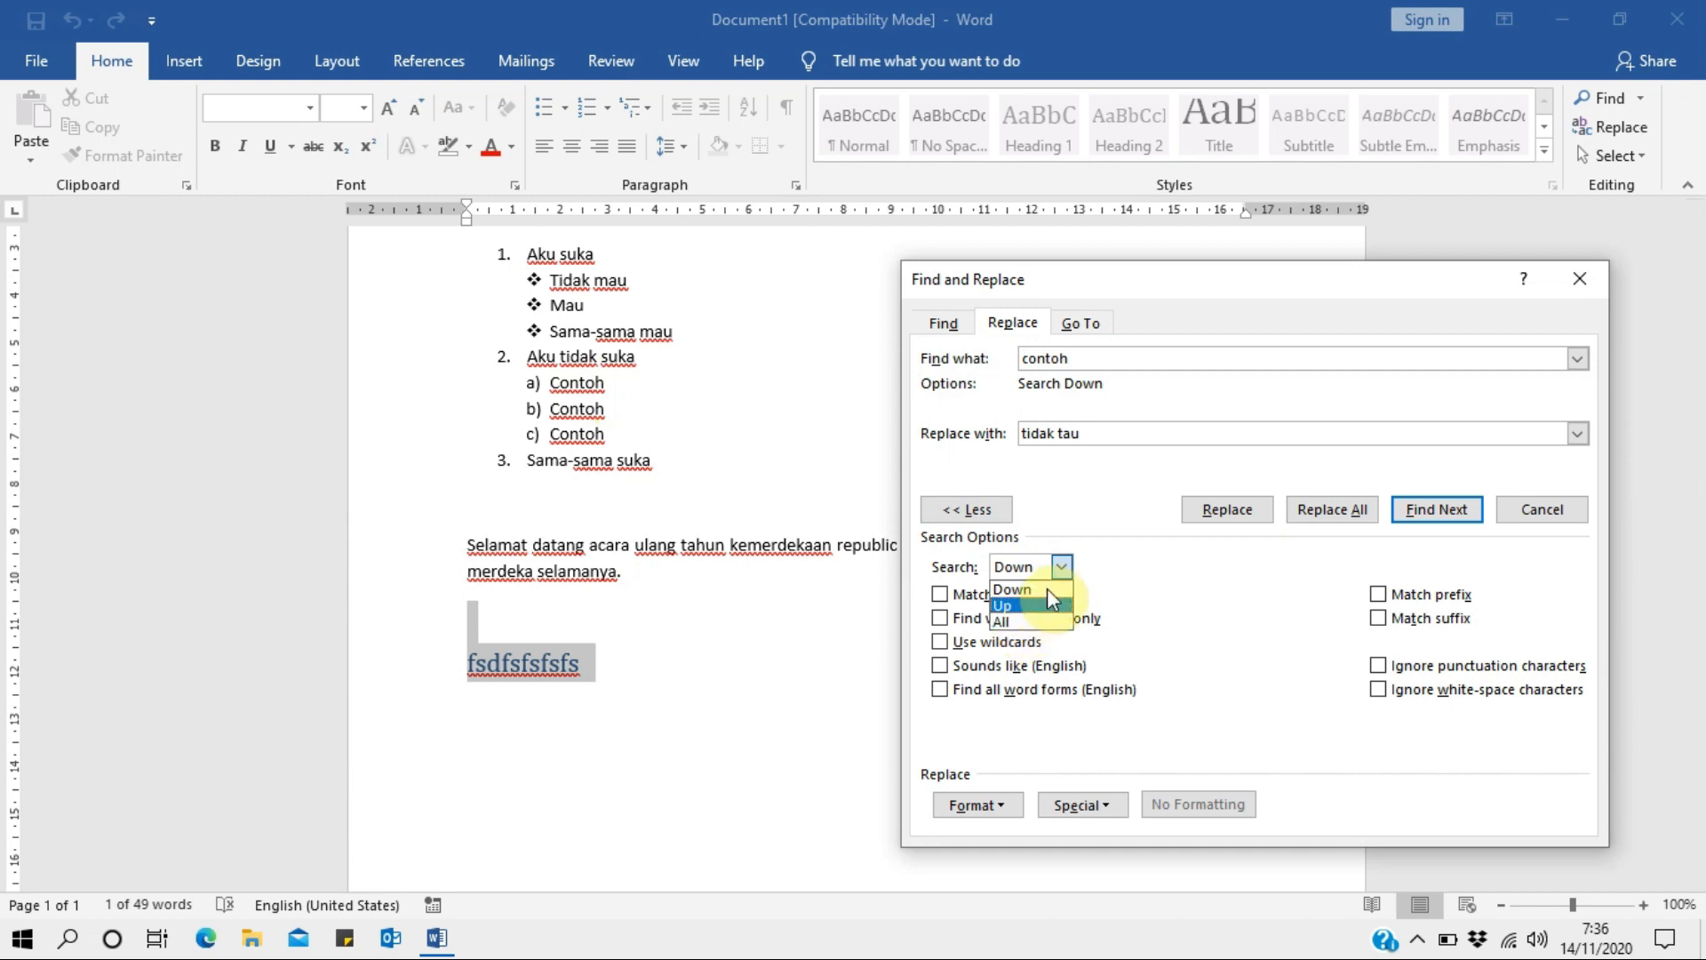
click(1181, 591)
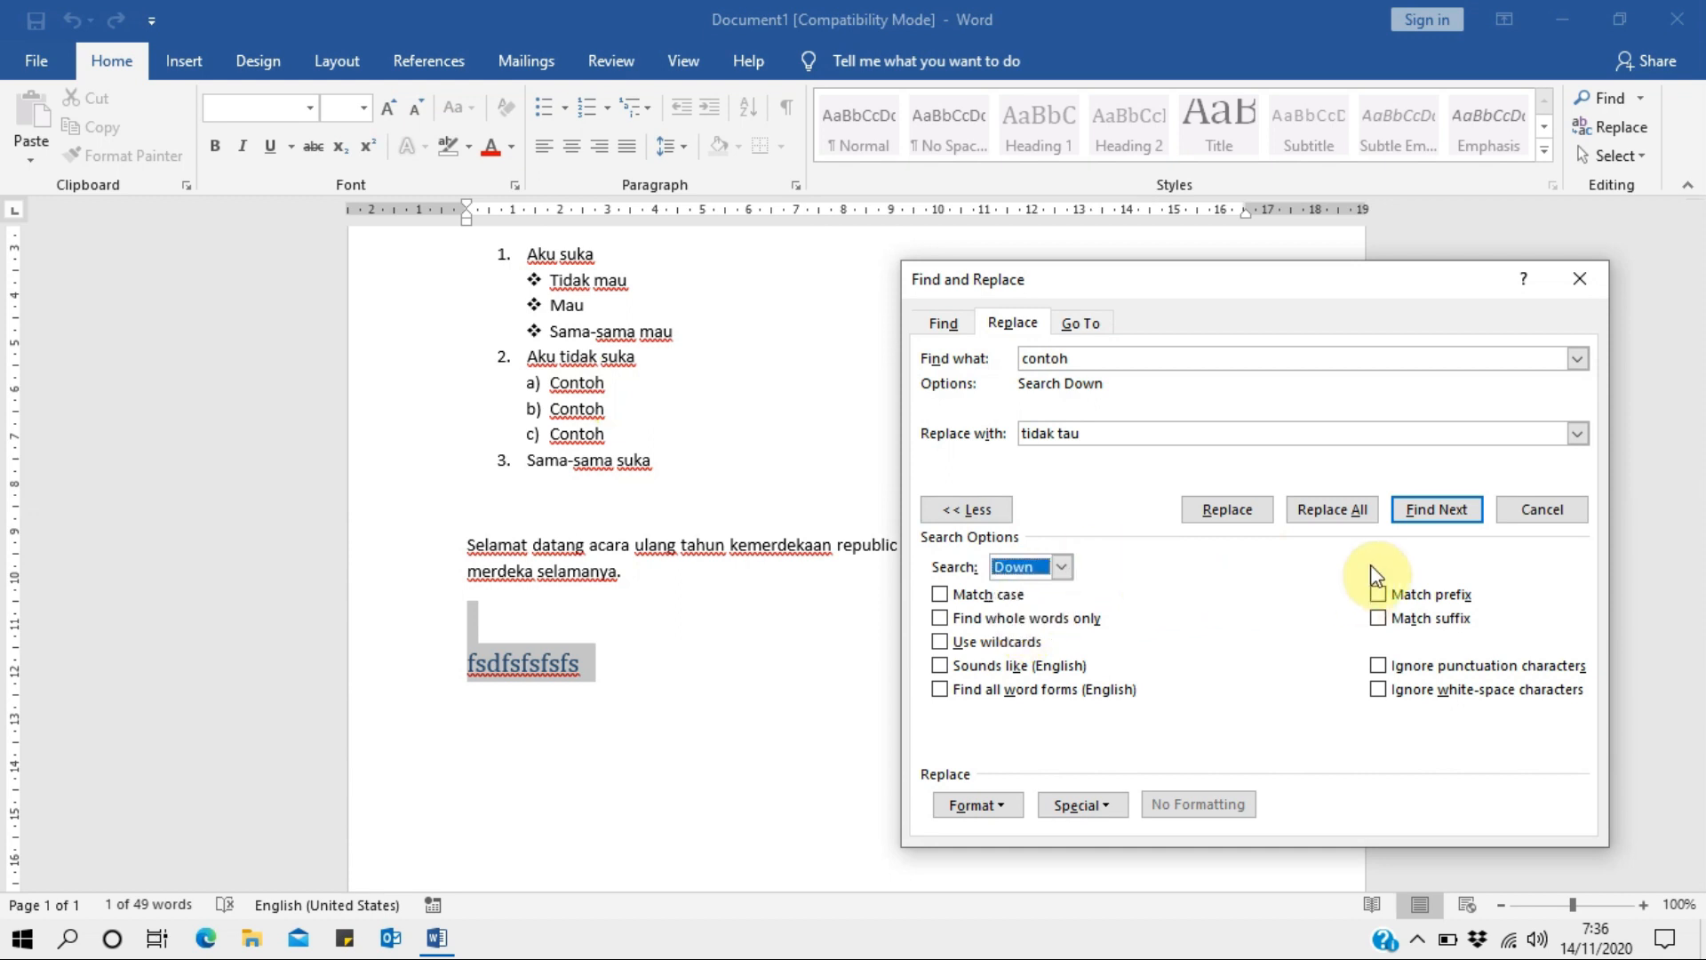
Replace every "contoh" with "tidak tau" throughout the document, including the text outside the selection, and close the dialog.
click(1357, 512)
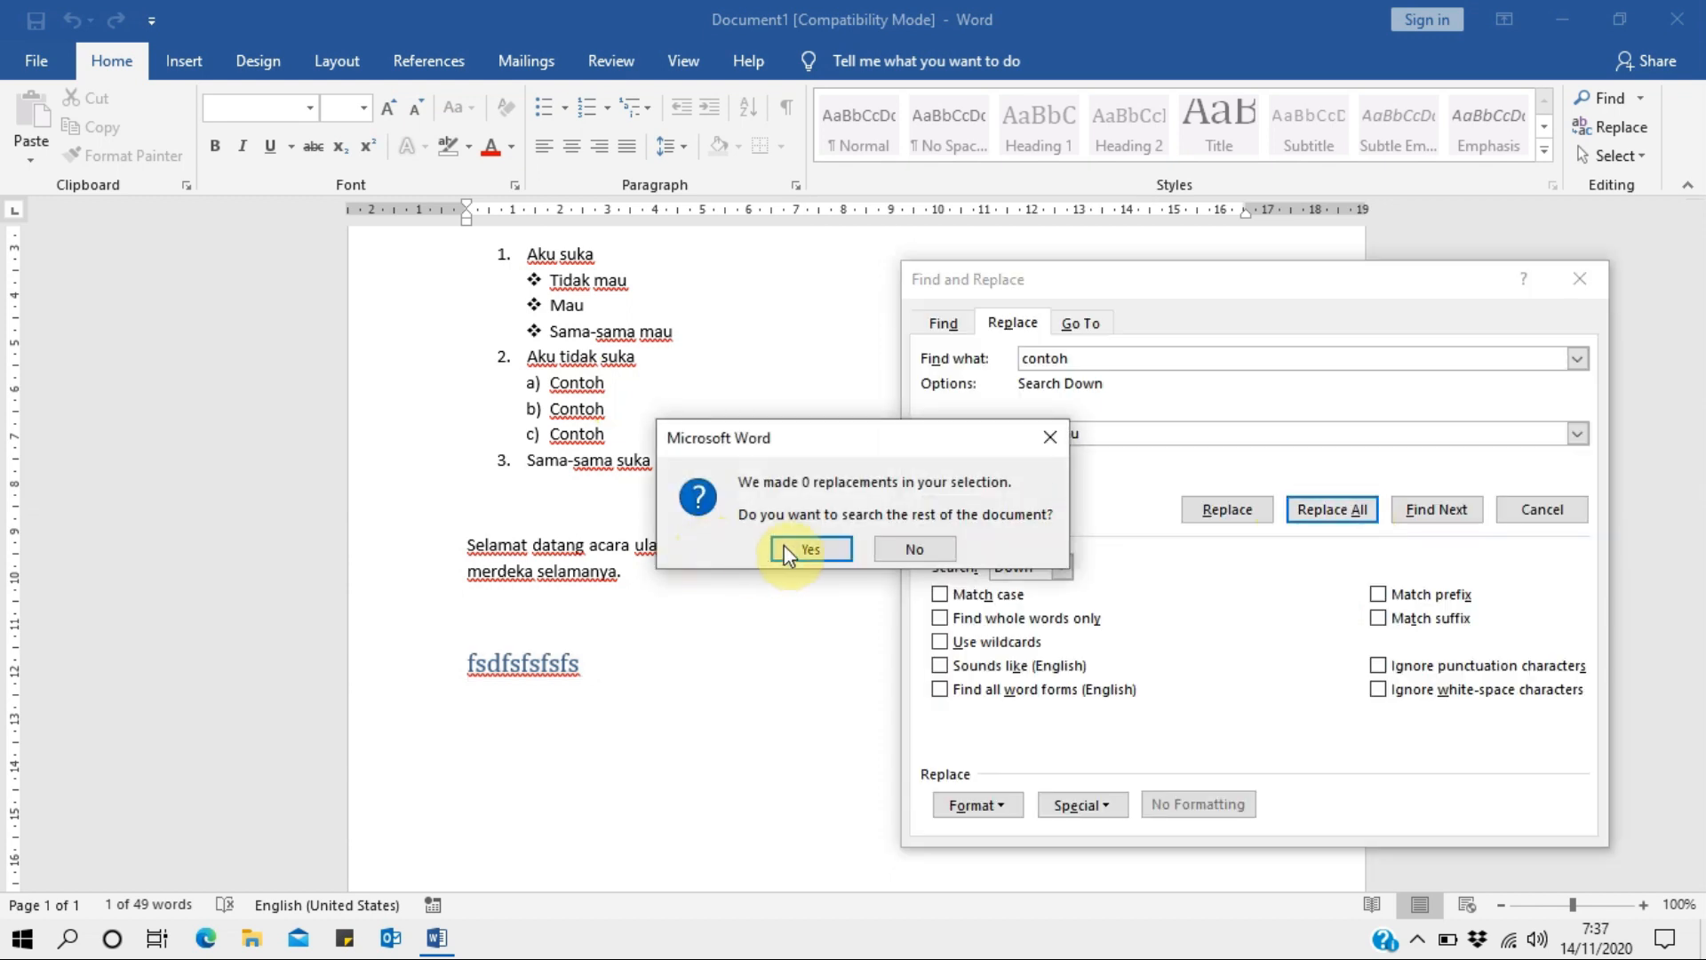
click(813, 550)
click(813, 549)
click(858, 538)
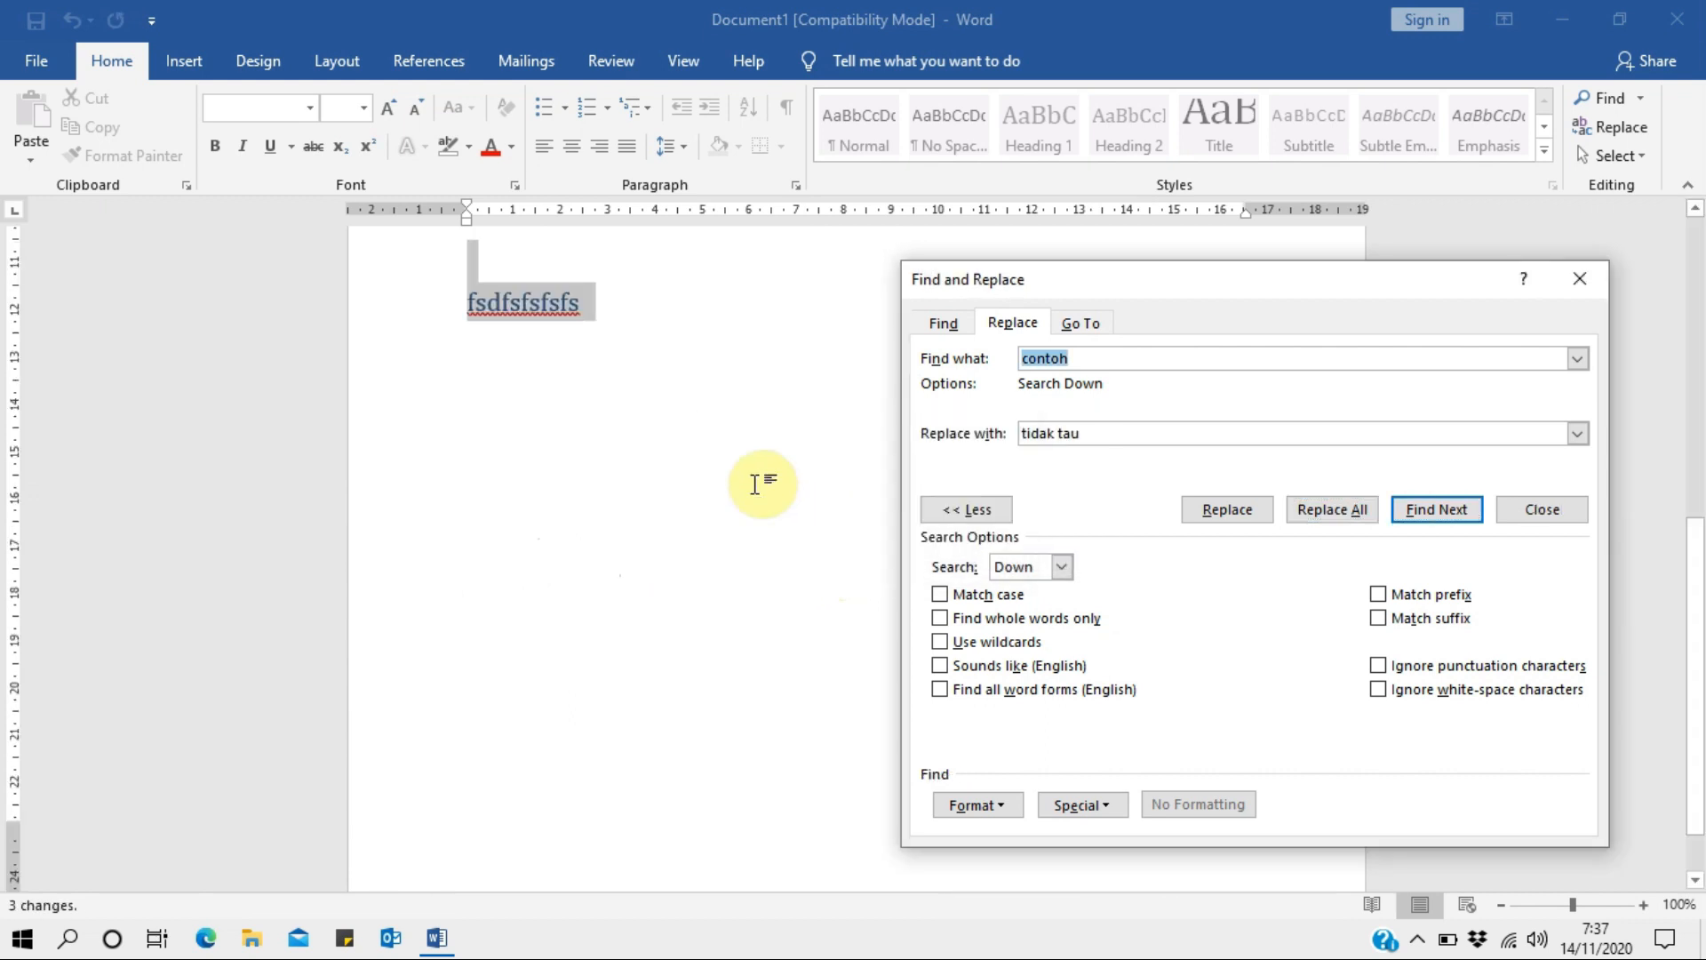
click(1579, 279)
scroll(831, 400, up, 5)
scroll(648, 427, up, 3)
click(716, 520)
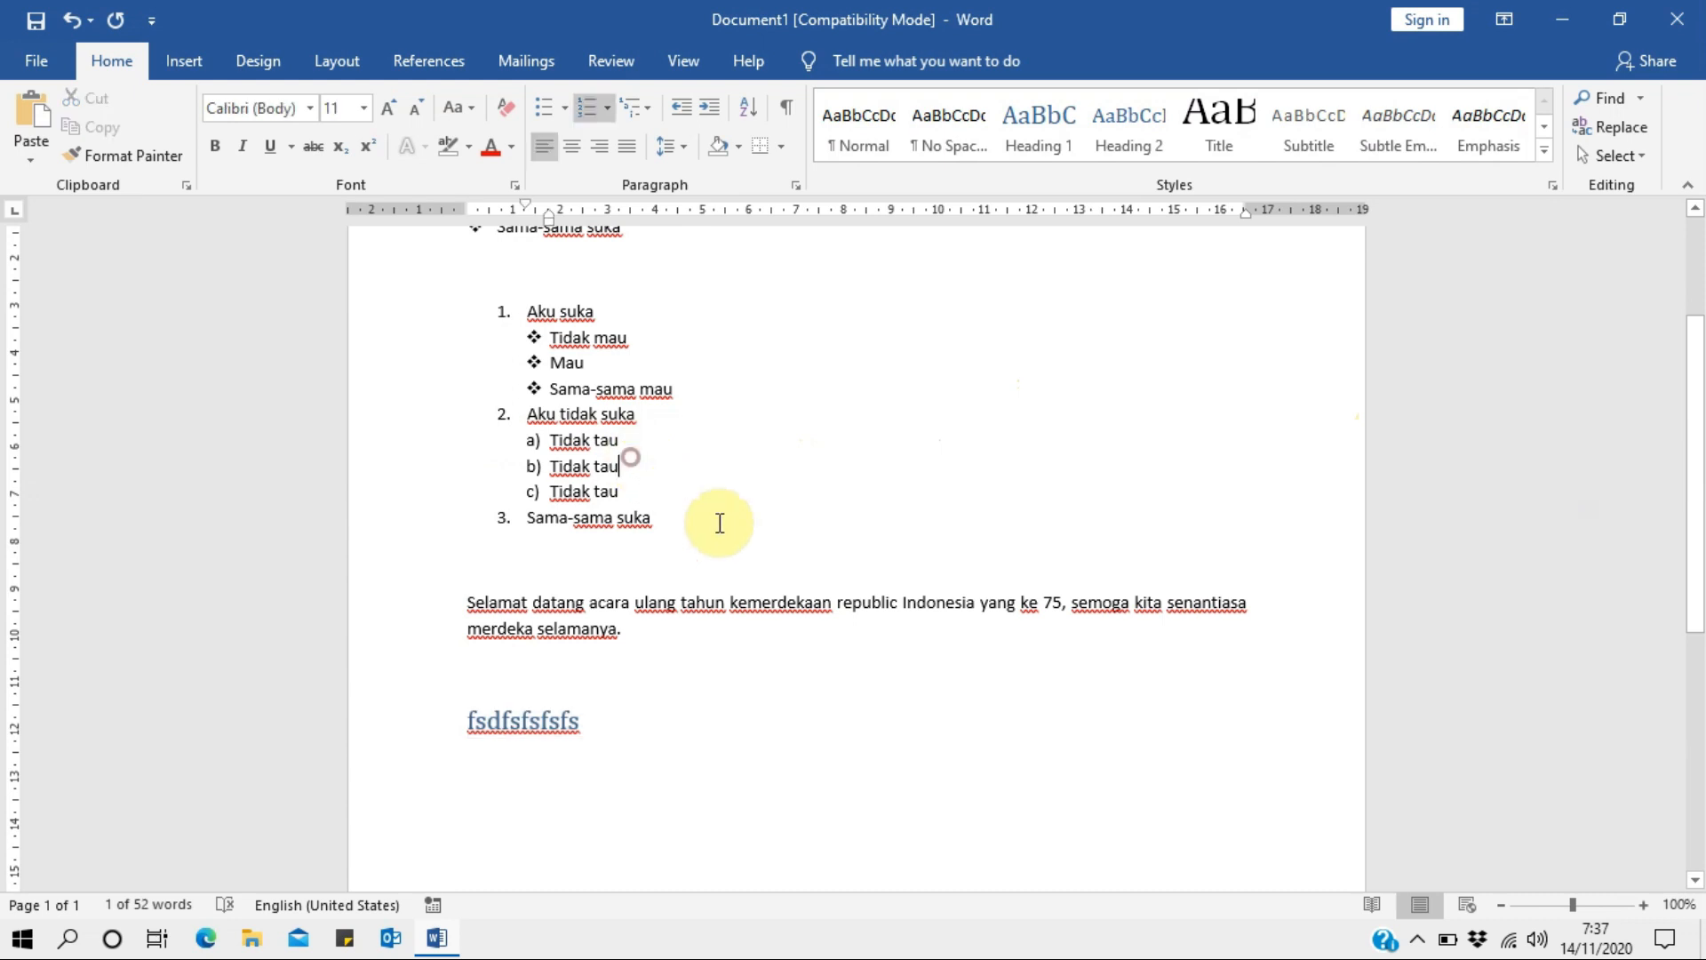
Select the document's entire content, look over the extent of the selection and clear it.
drag(627, 718, 596, 405)
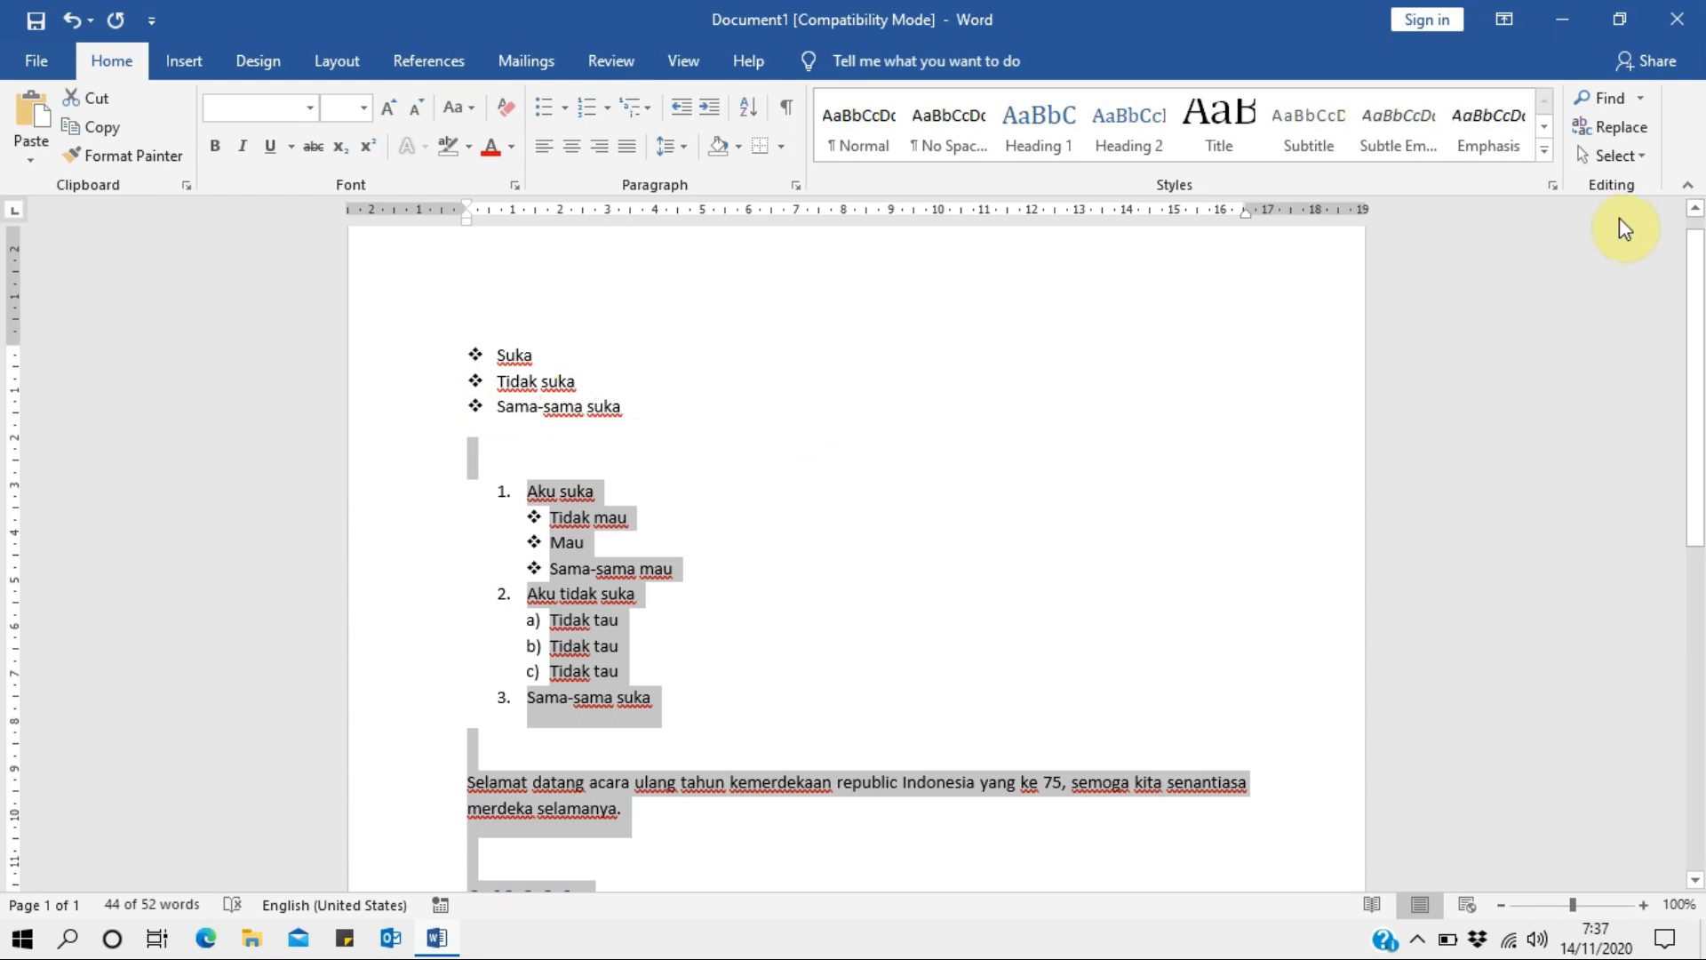
scroll(1047, 471, up, 1)
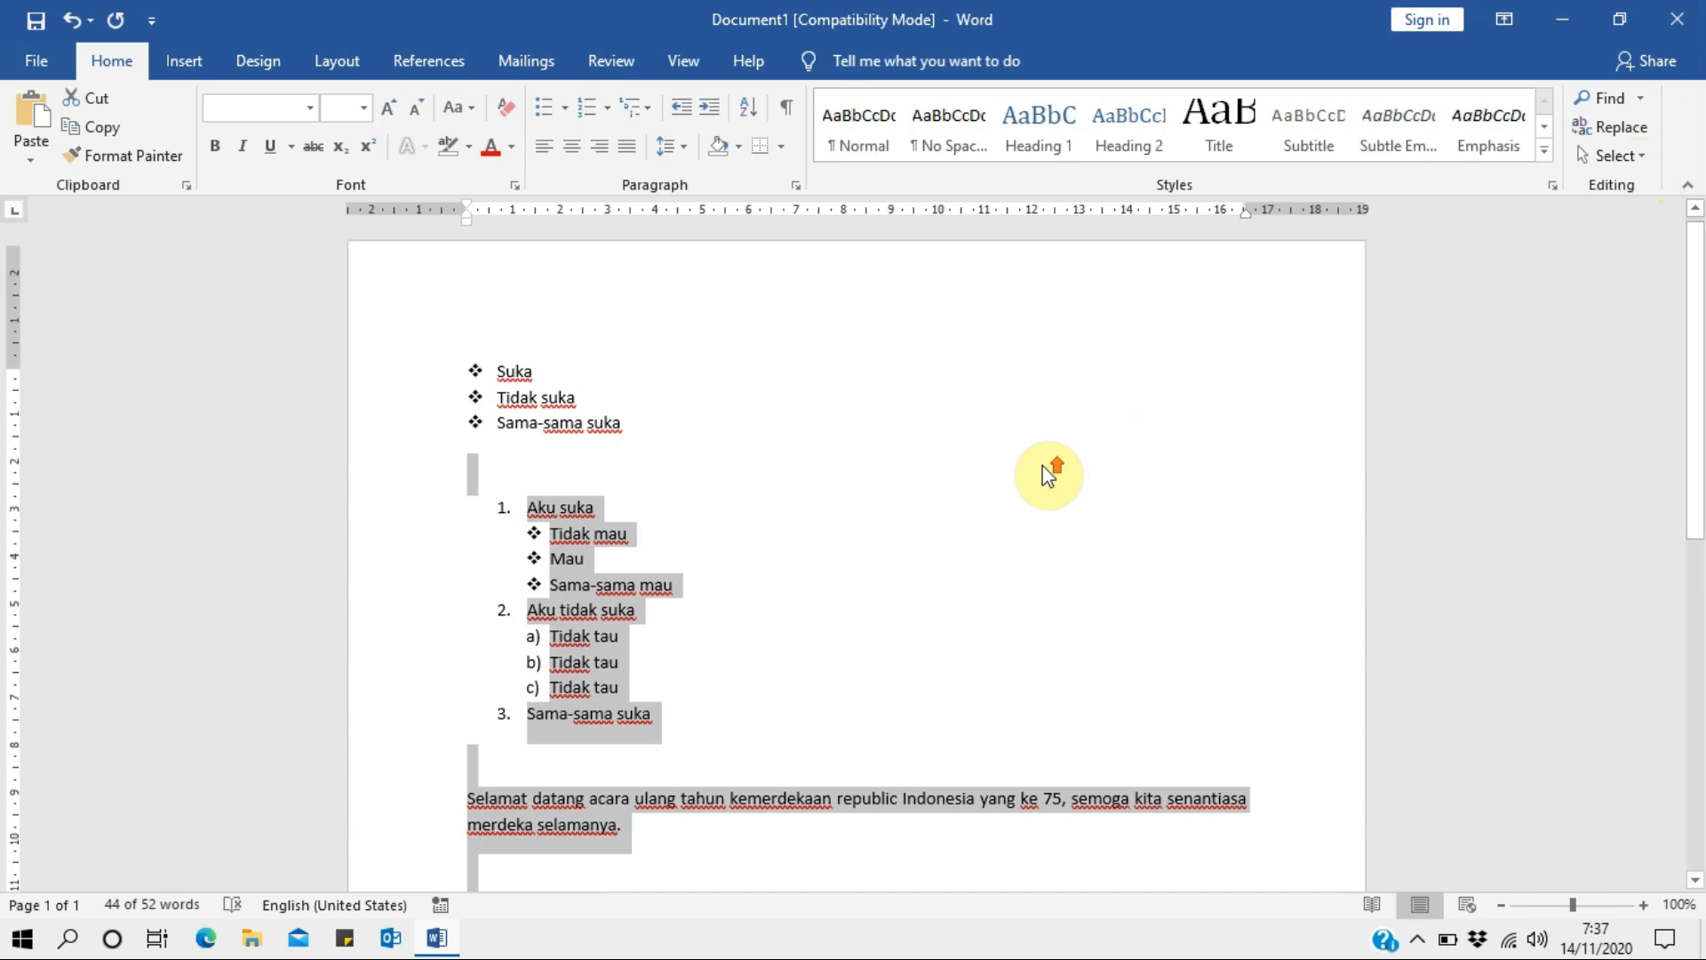
click(1613, 157)
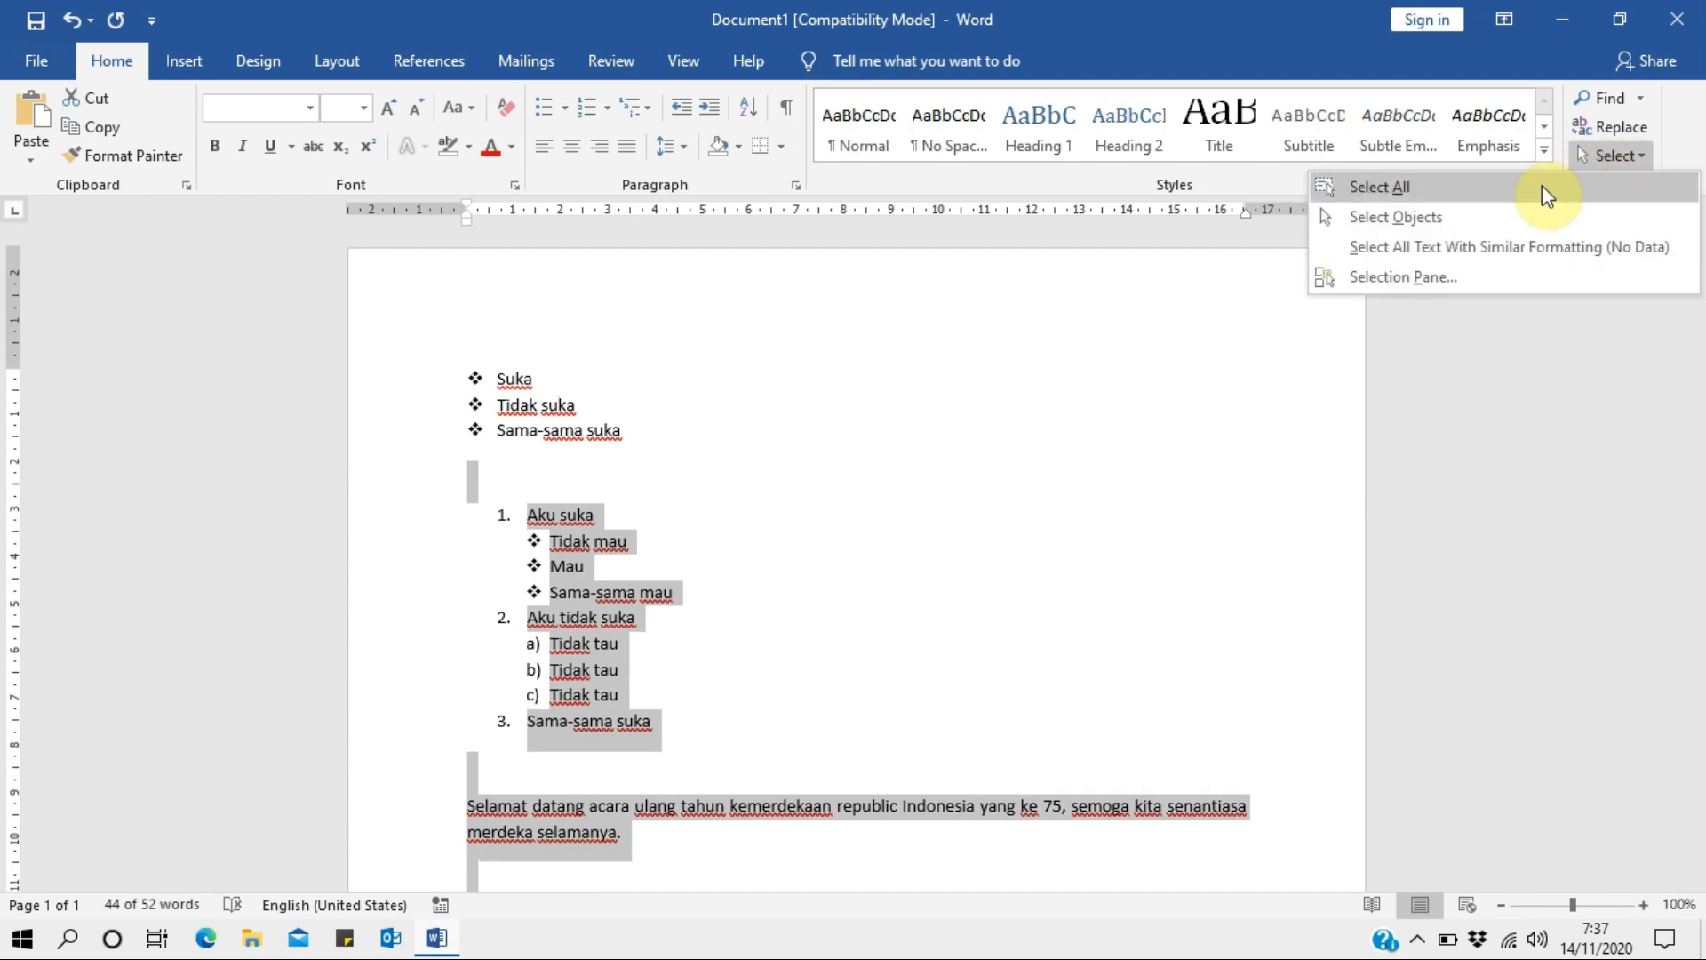
click(1373, 189)
scroll(673, 434, down, 6)
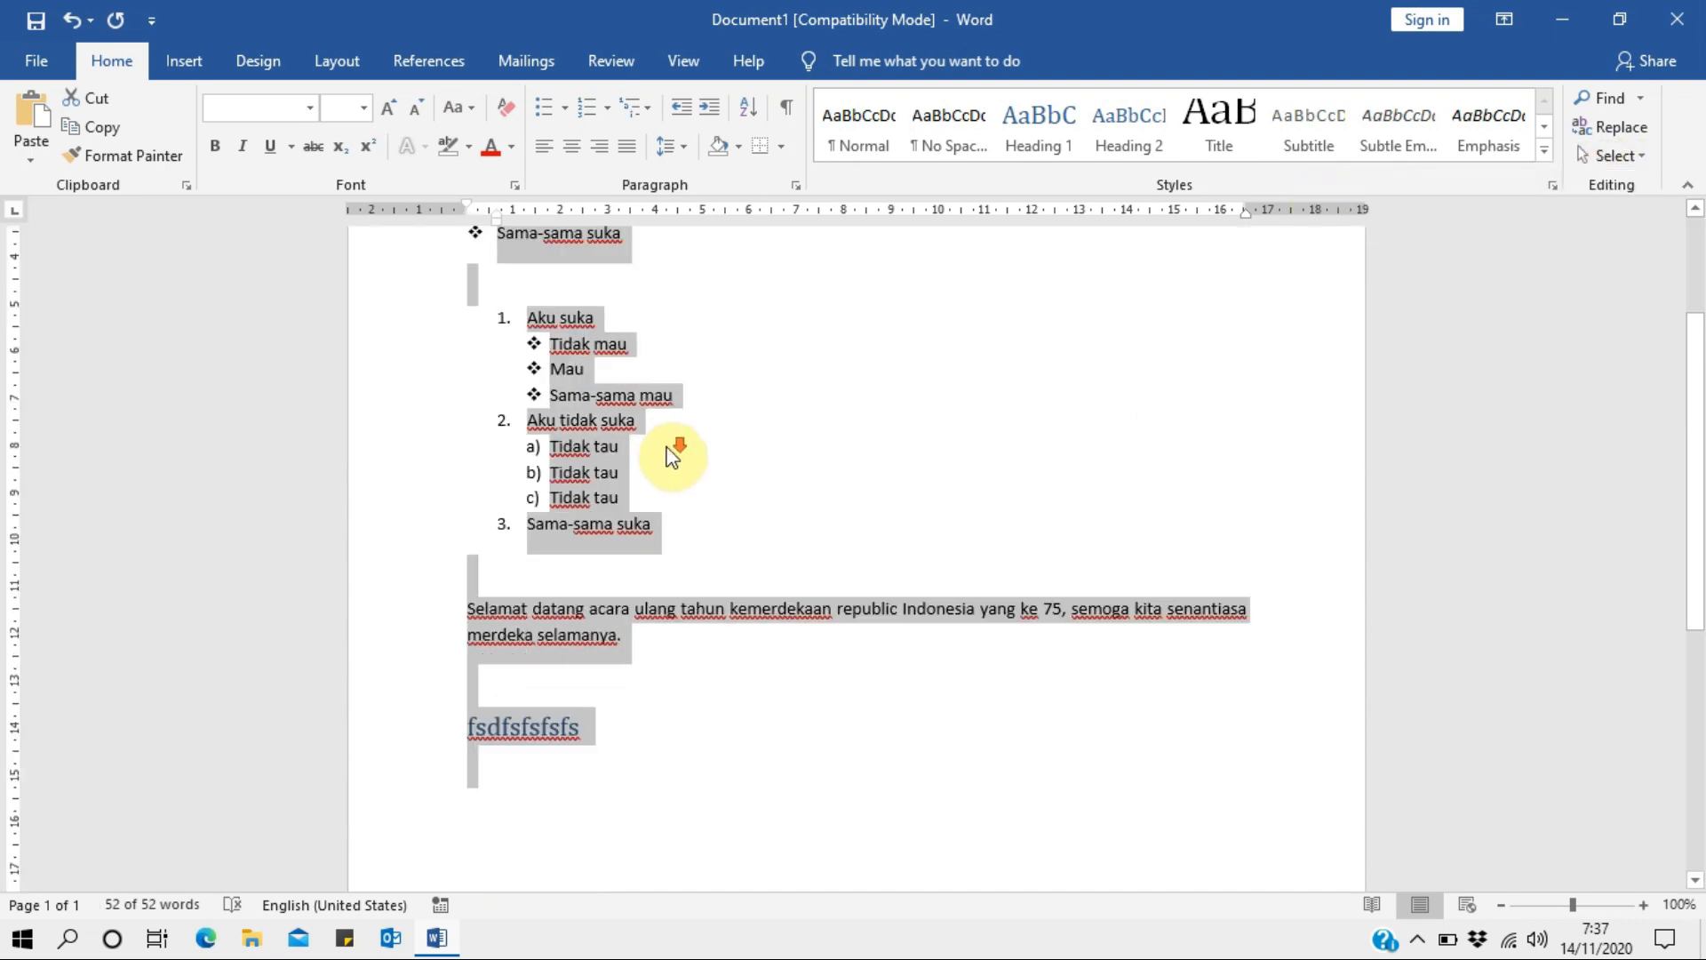
scroll(773, 489, up, 5)
scroll(1287, 354, down, 6)
scroll(1454, 345, up, 5)
scroll(1454, 345, up, 4)
click(1523, 266)
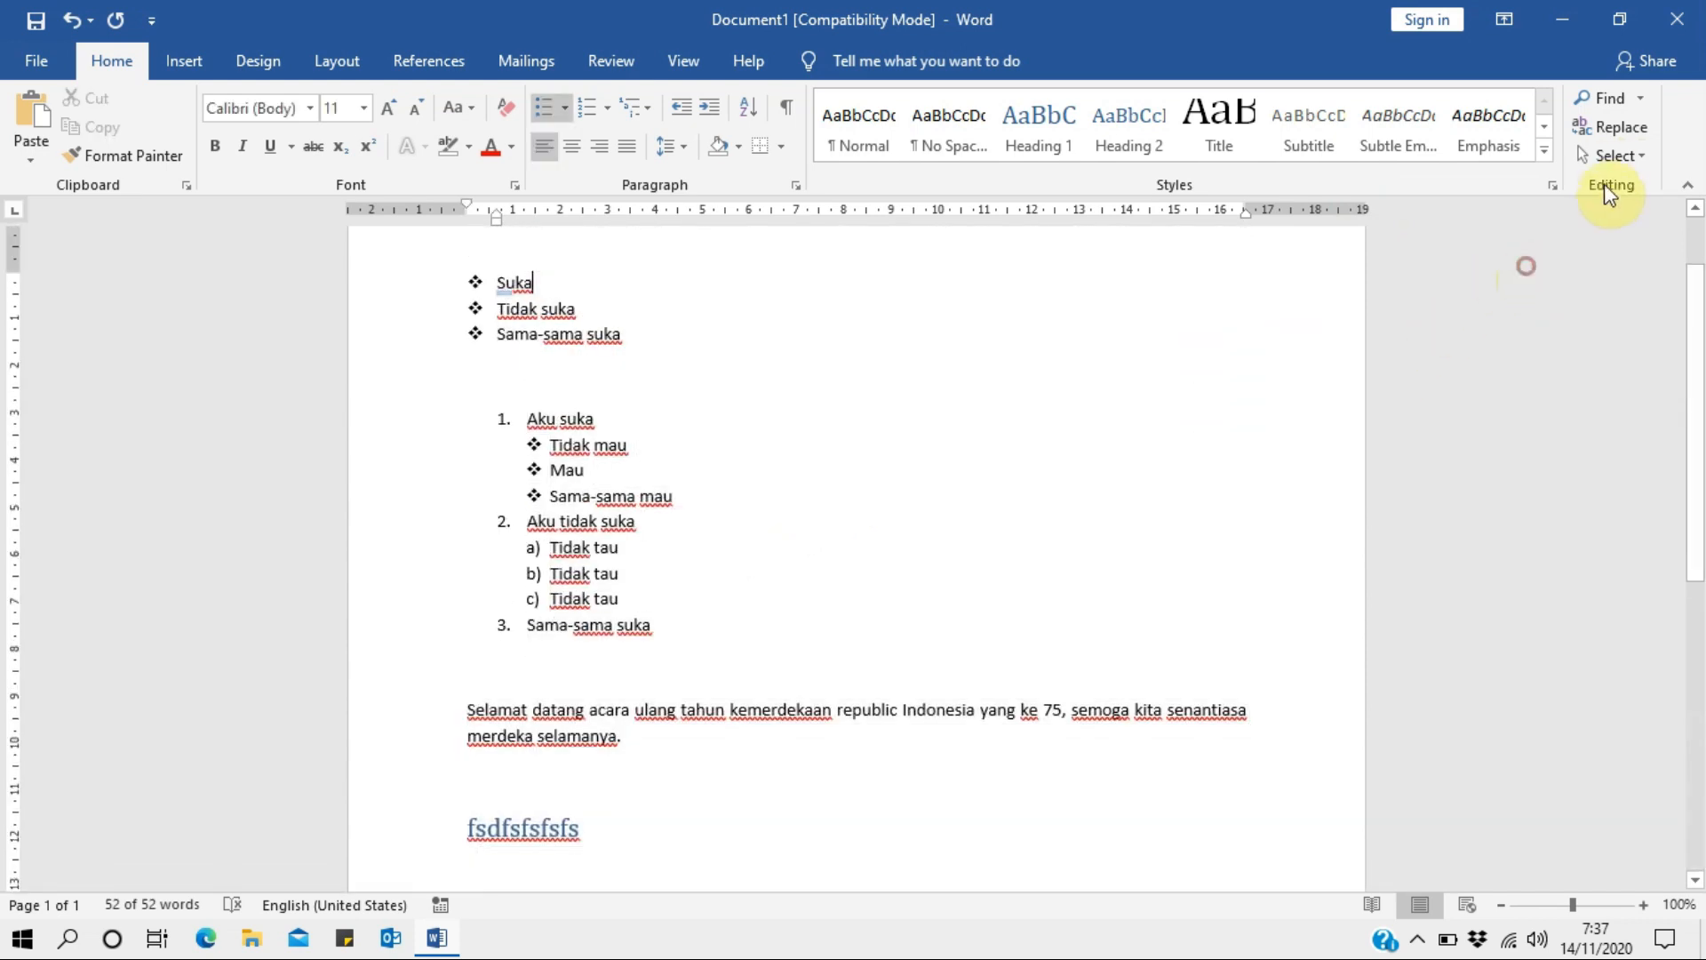
Turn on the Select Objects mode and try to pick objects around the bulleted and numbered lists.
click(1608, 158)
click(1404, 217)
scroll(844, 396, up, 2)
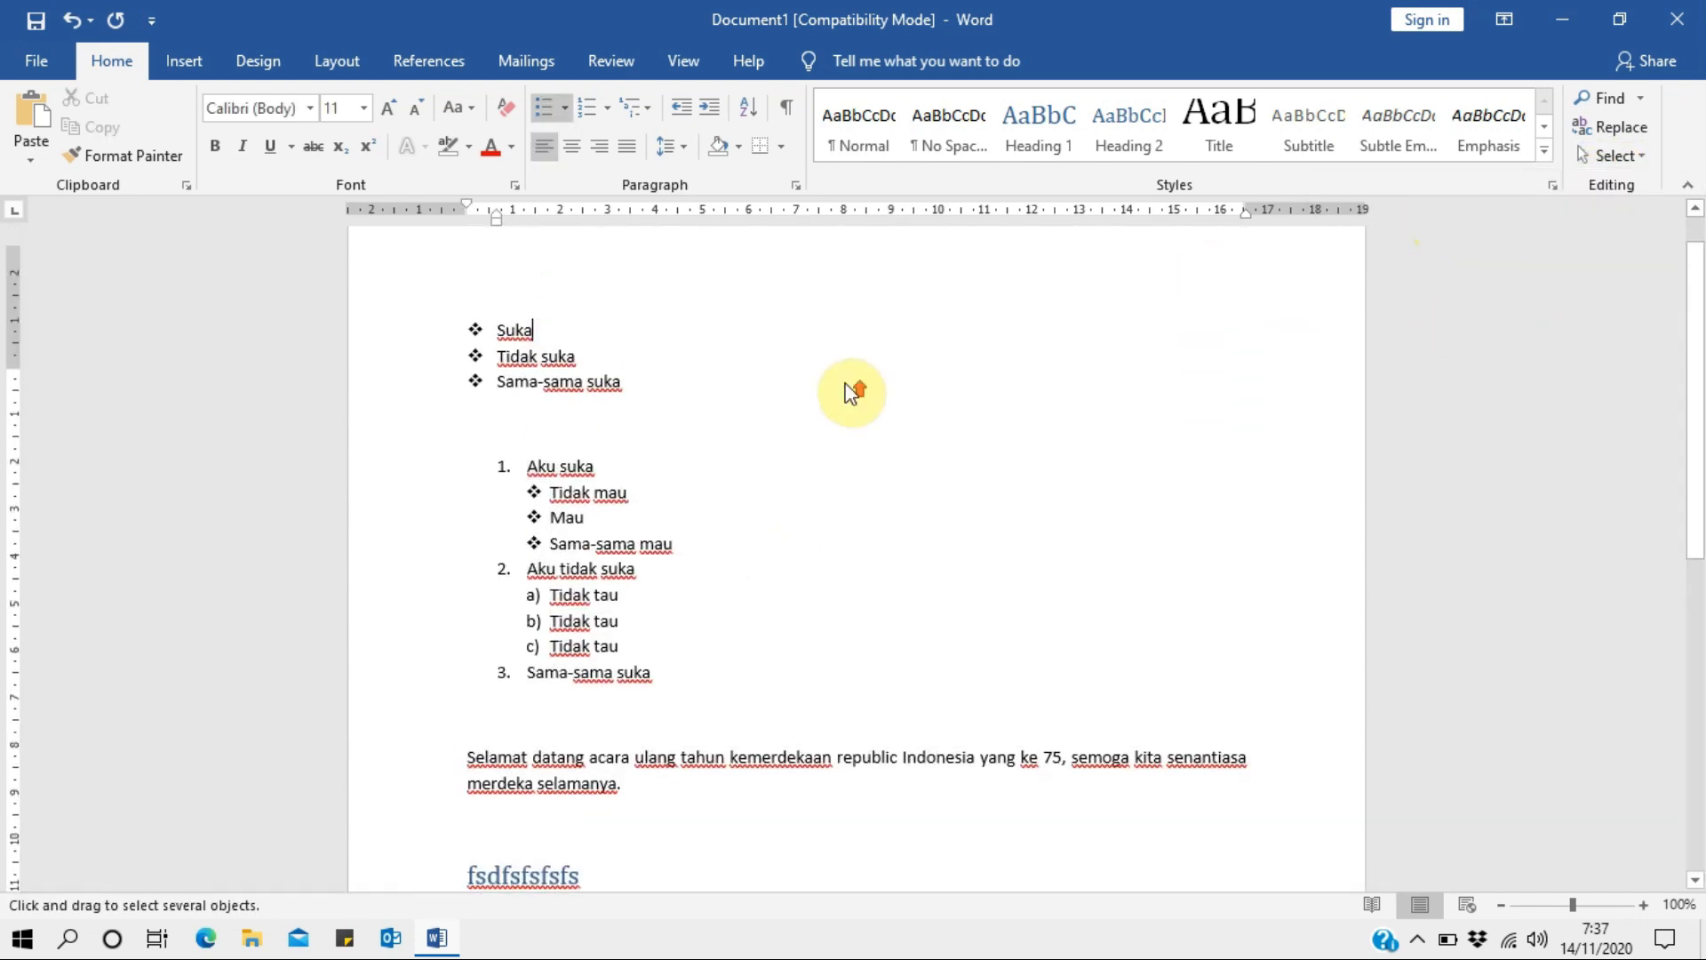
click(233, 282)
click(737, 440)
click(274, 229)
click(628, 466)
scroll(758, 503, down, 1)
Turn off the Select Objects mode and select the list text from "Suka" to "Mau".
click(1609, 155)
click(1401, 216)
drag(283, 253, 590, 507)
Turn the Select Objects mode back on and try a selection box around the page's text.
click(1595, 155)
click(1390, 219)
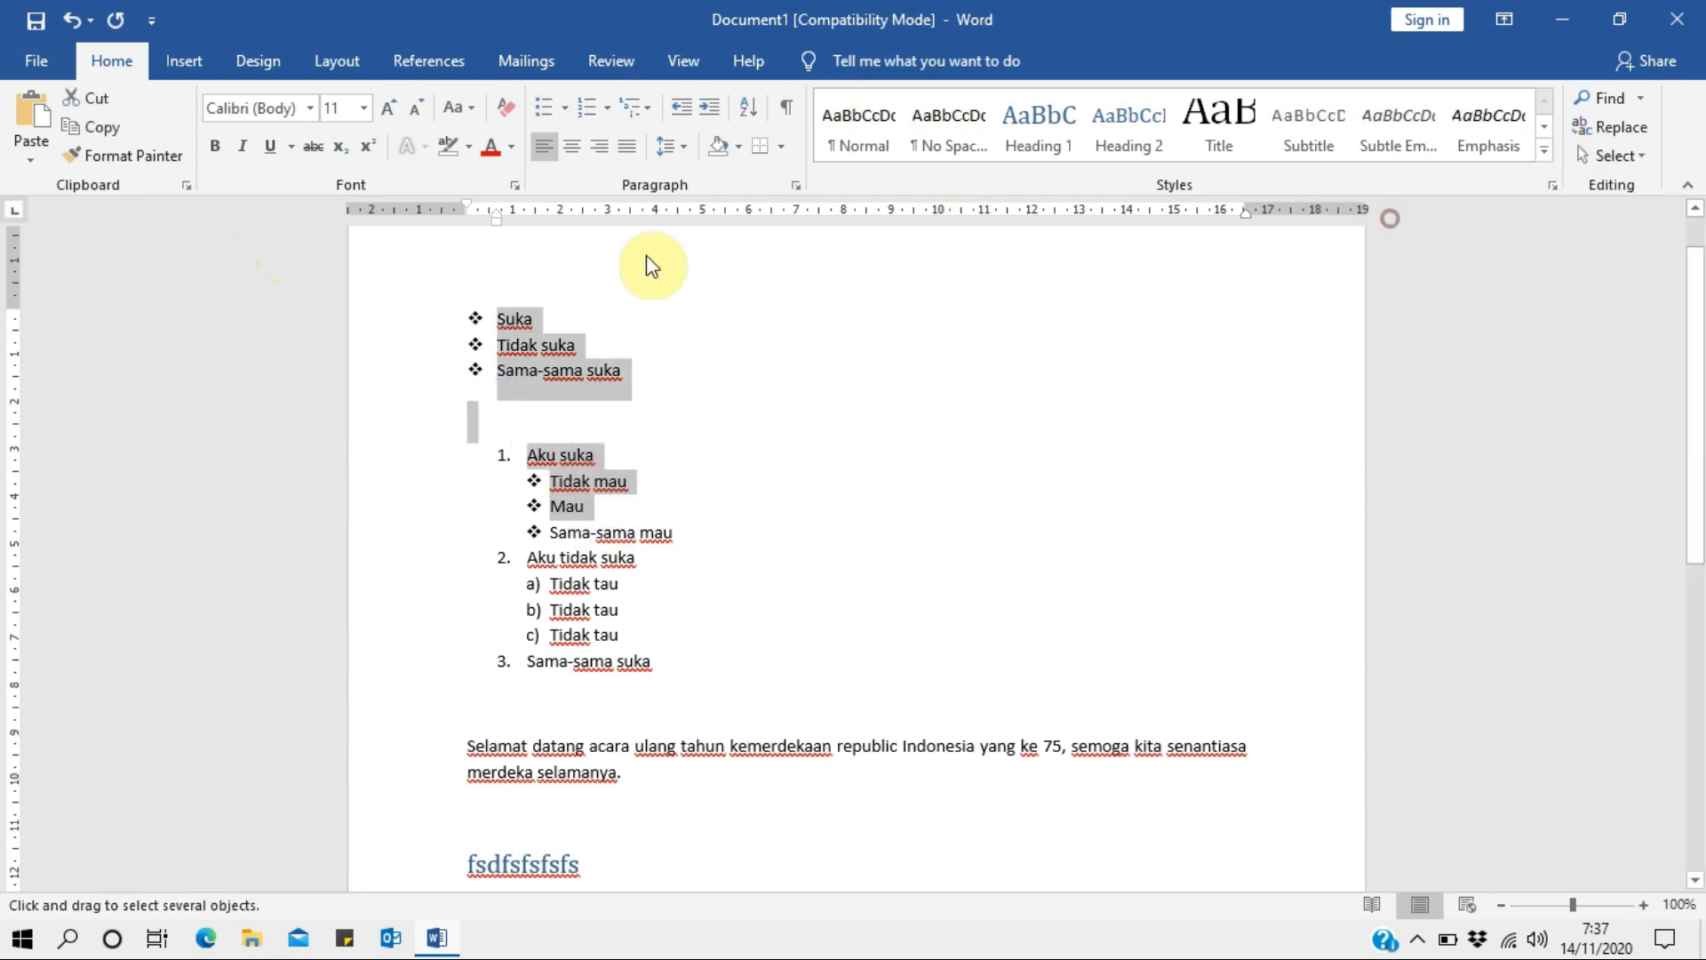
scroll(622, 284, up, 1)
drag(396, 325, 1313, 862)
scroll(1155, 675, up, 1)
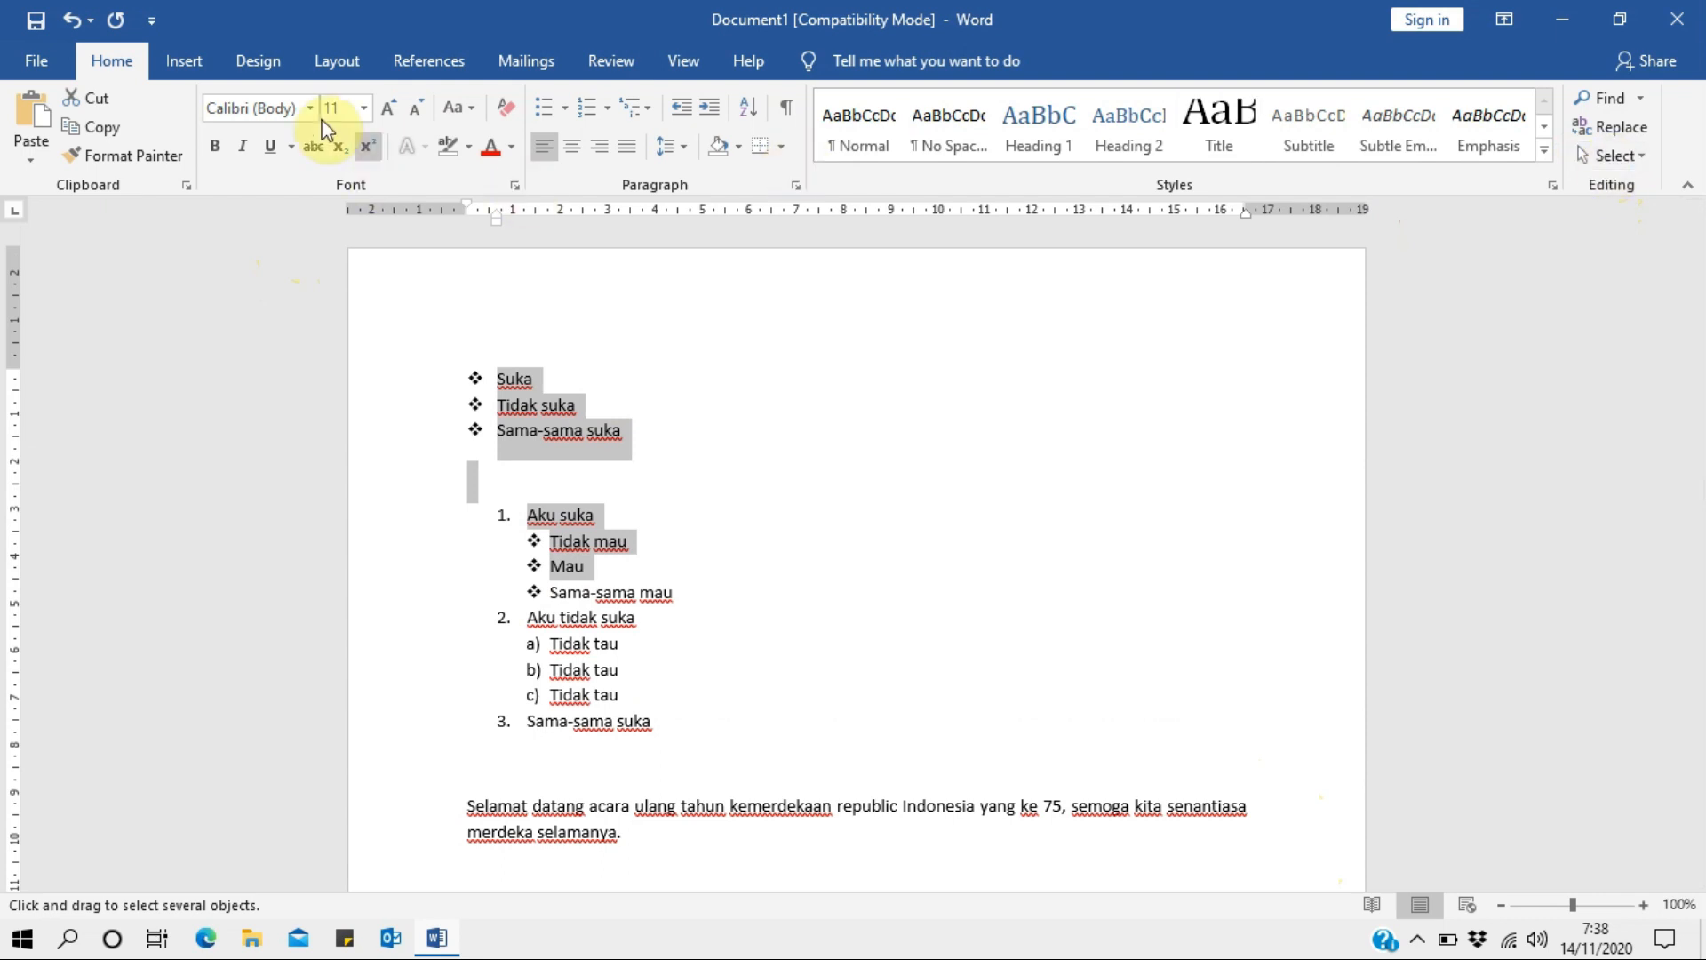
Draw an oval about 9.1 cm wide and 6.6 cm high in the blank area beside the lists.
click(173, 59)
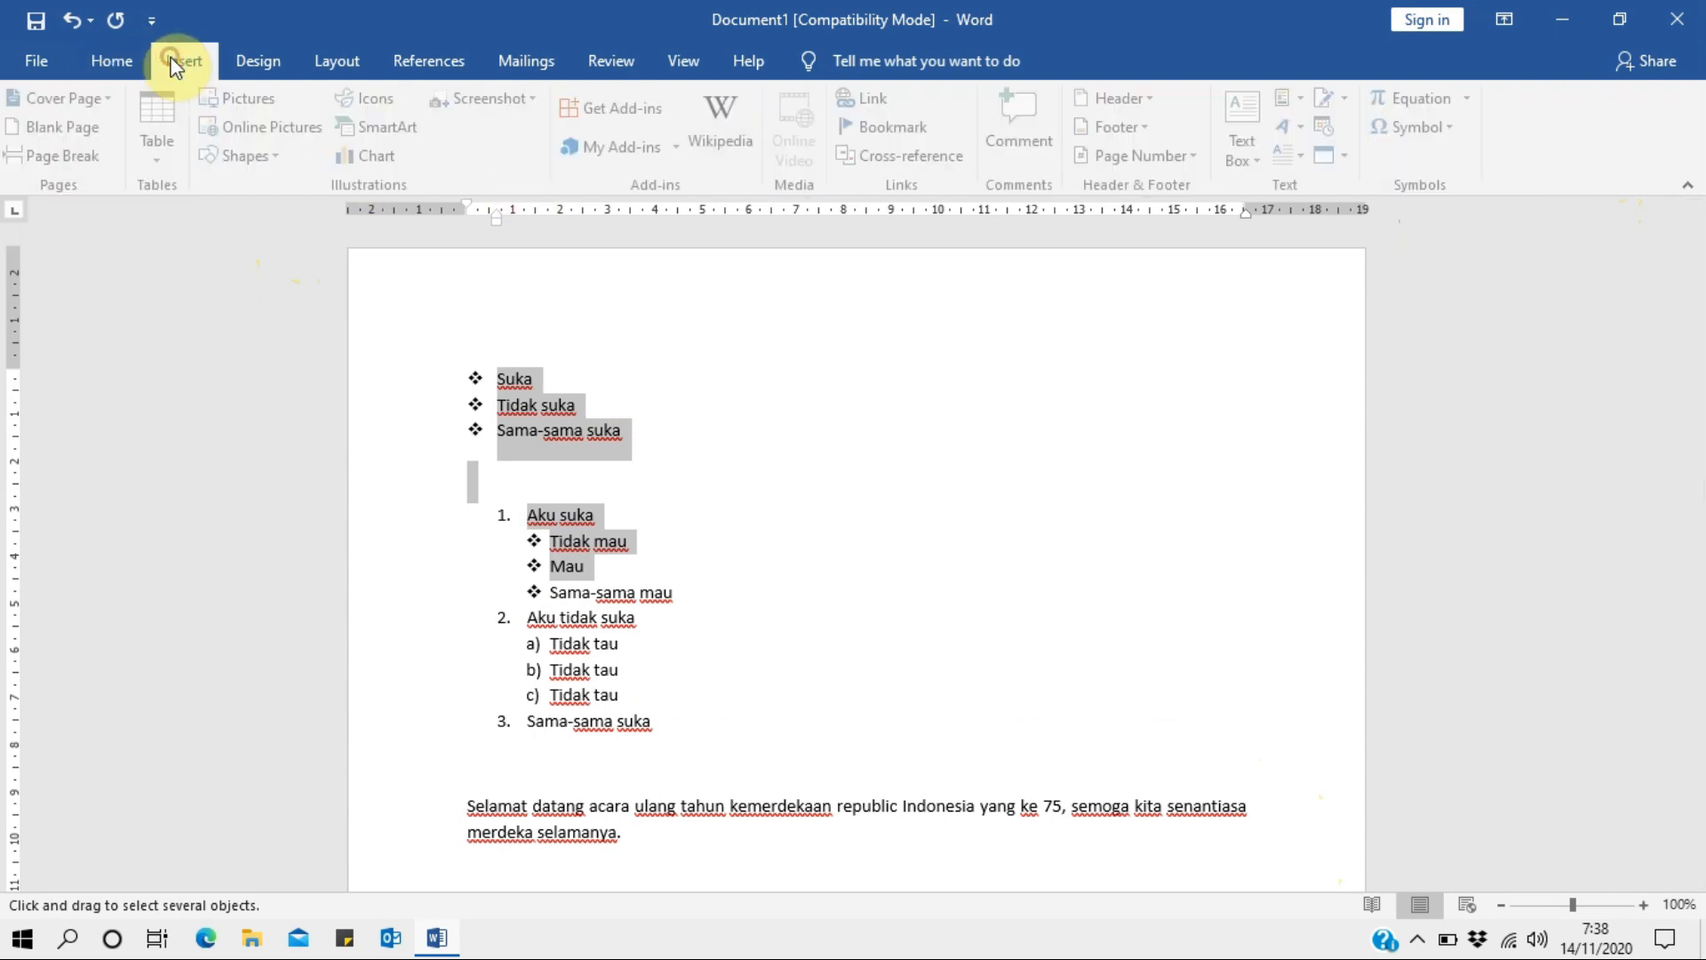
click(264, 109)
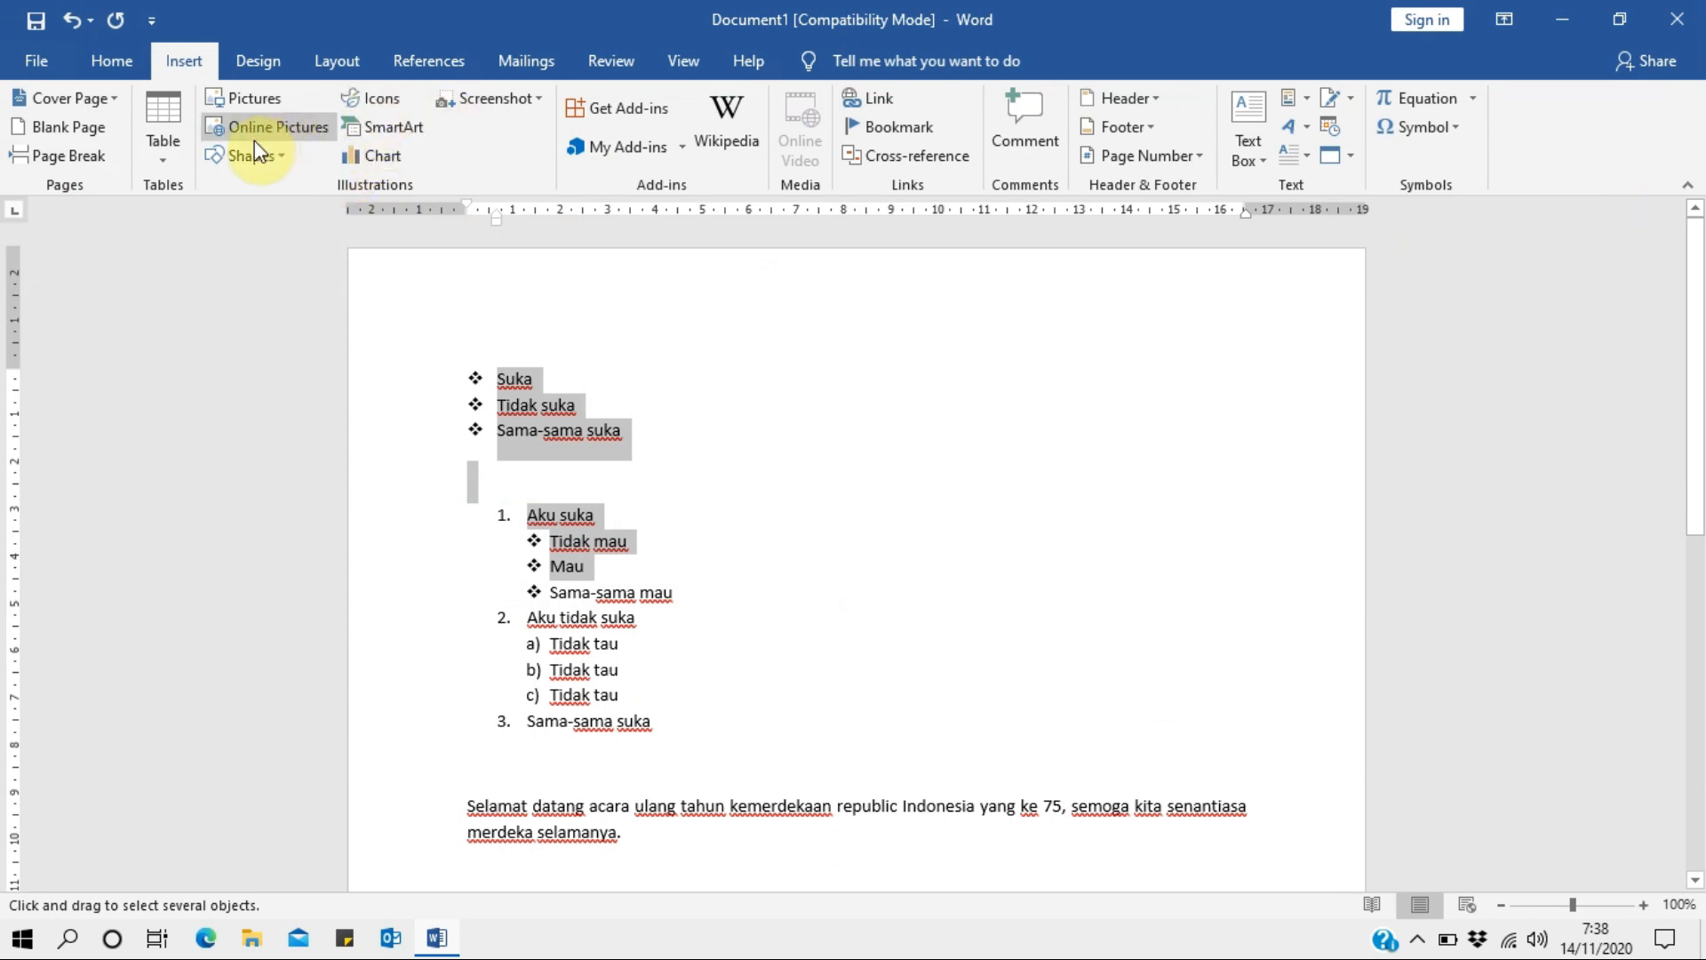
click(254, 153)
click(339, 258)
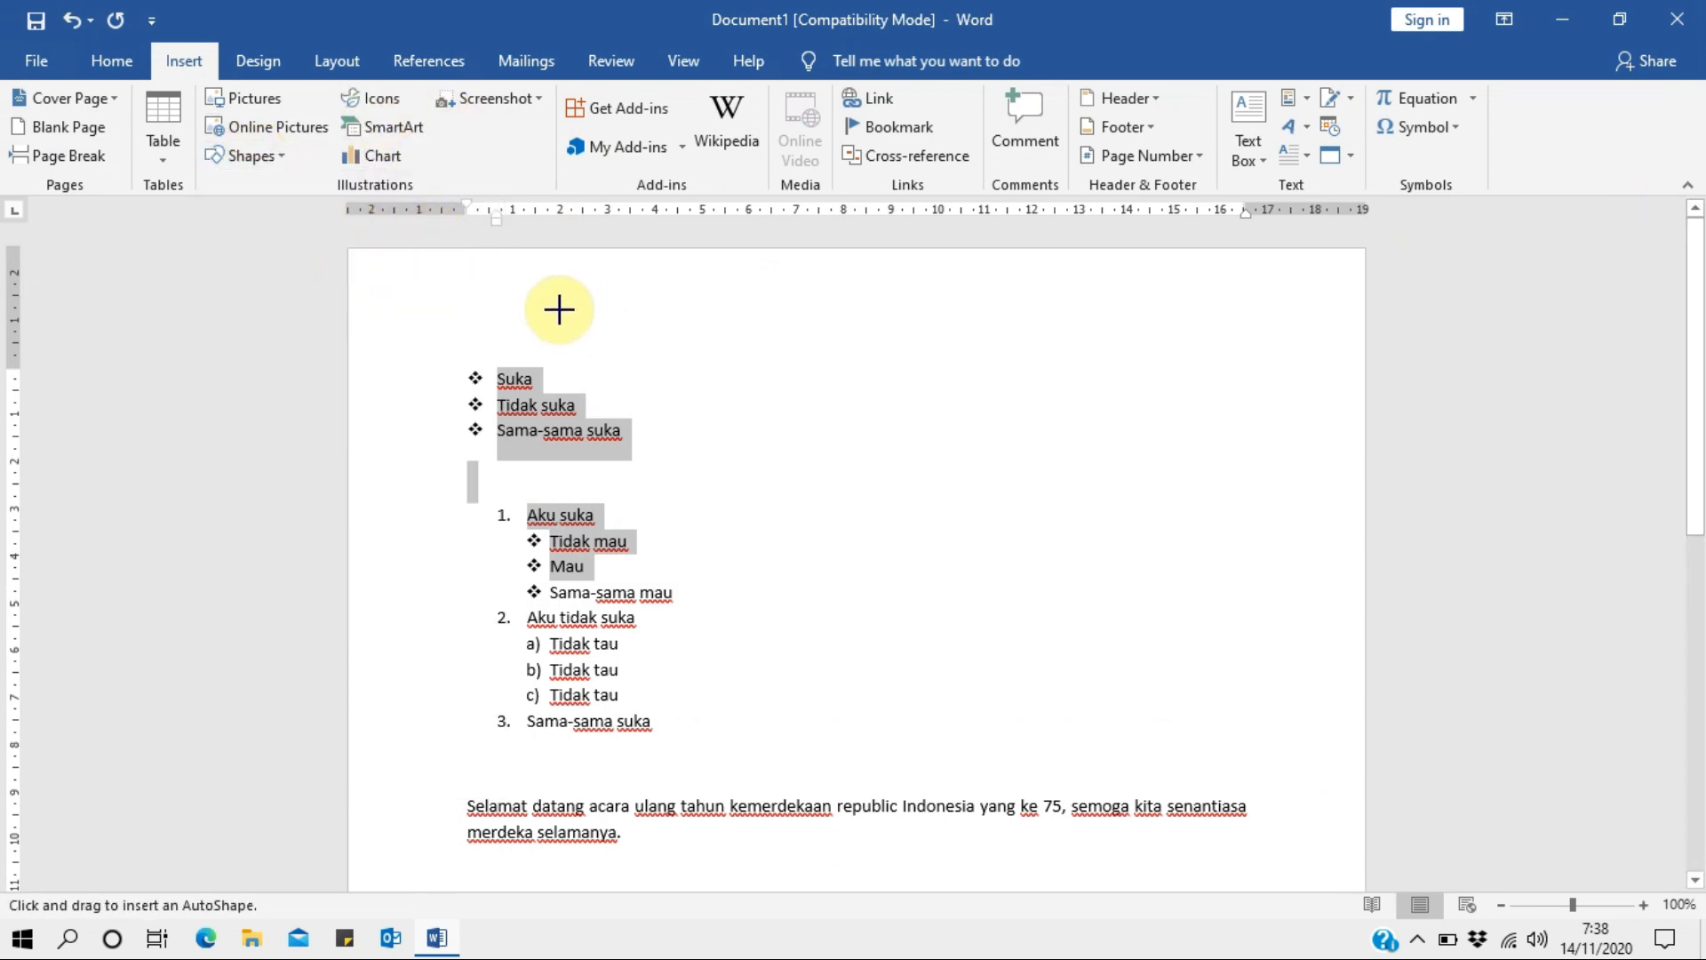
click(236, 160)
click(307, 214)
drag(776, 346, 1209, 660)
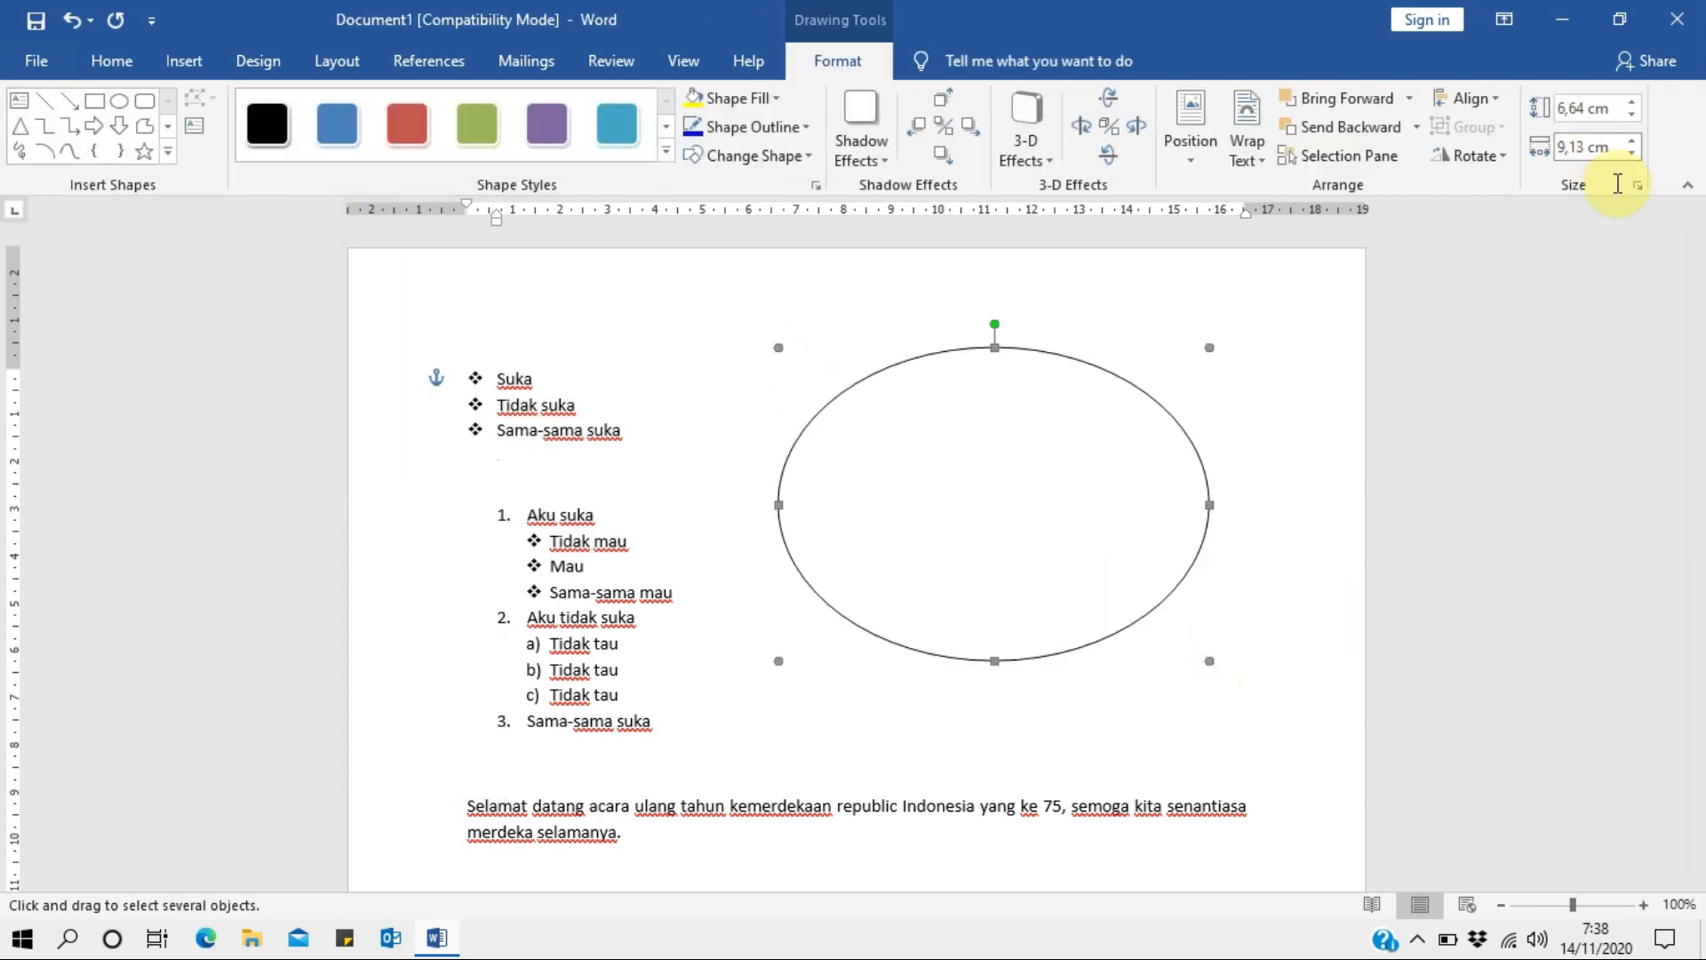
click(106, 64)
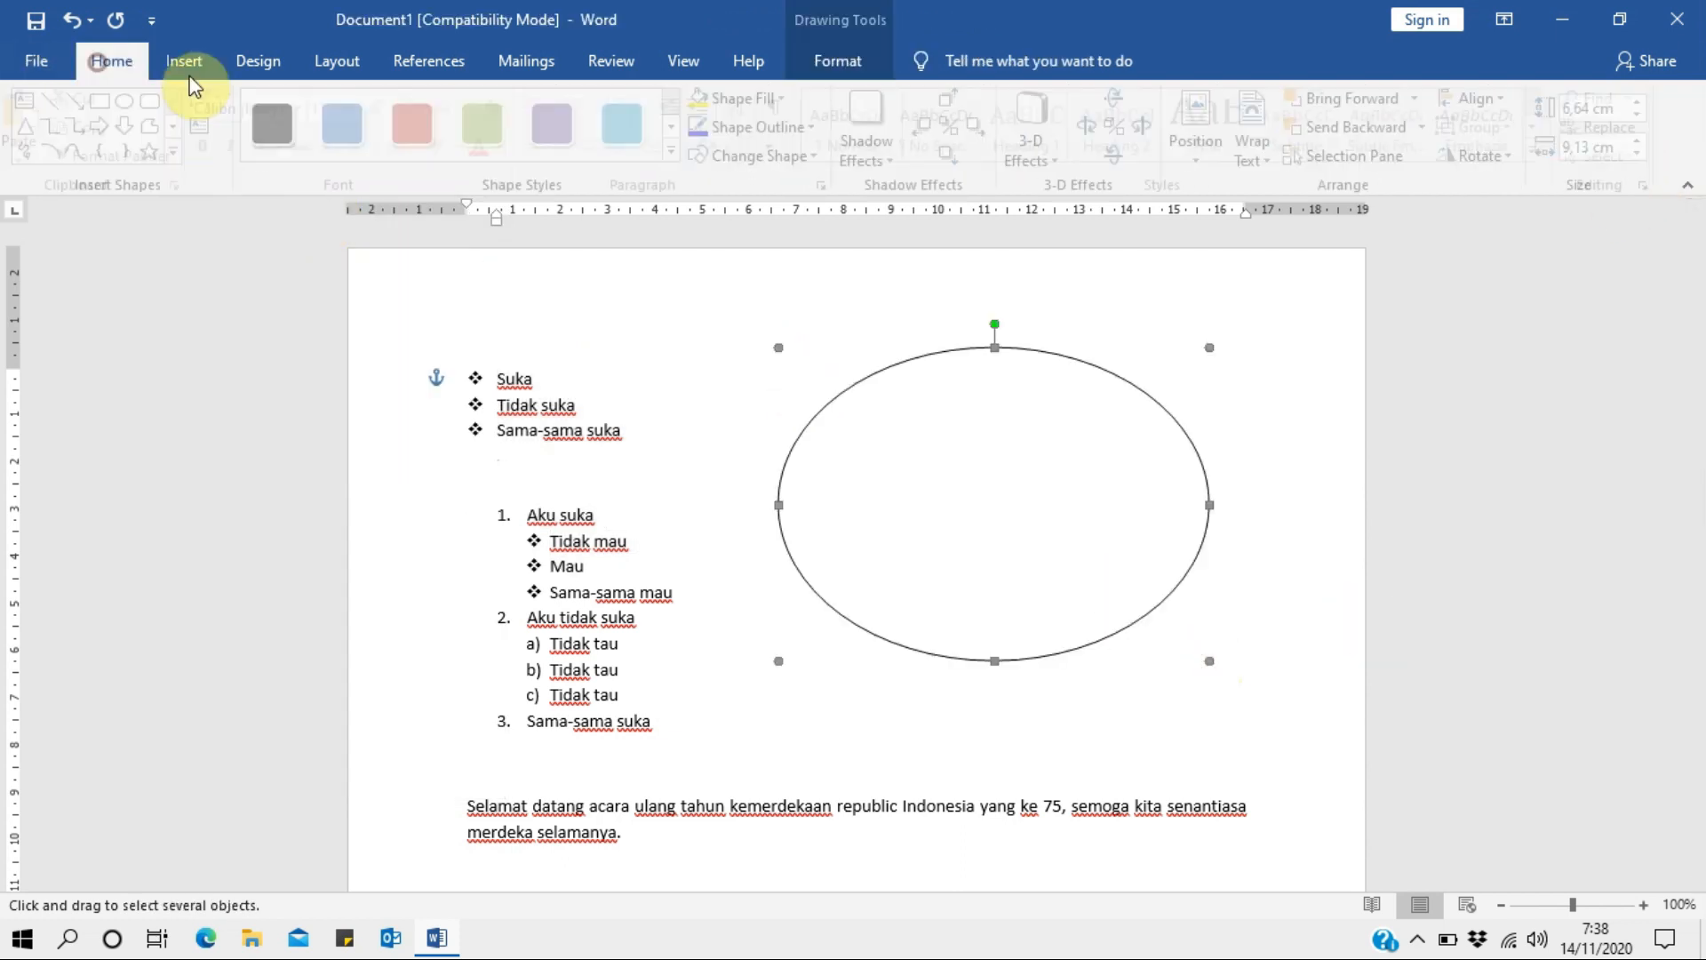
Turn off the Select Objects mode and return to text selection in the blank area above the lists.
click(1617, 155)
click(1373, 217)
click(648, 285)
Turn the Select Objects mode back on, select the oval beside the lists and delete it.
click(1613, 156)
click(1450, 220)
mouse_move(631, 300)
mouse_down()
mouse_move(1283, 563)
mouse_move(1377, 696)
mouse_up()
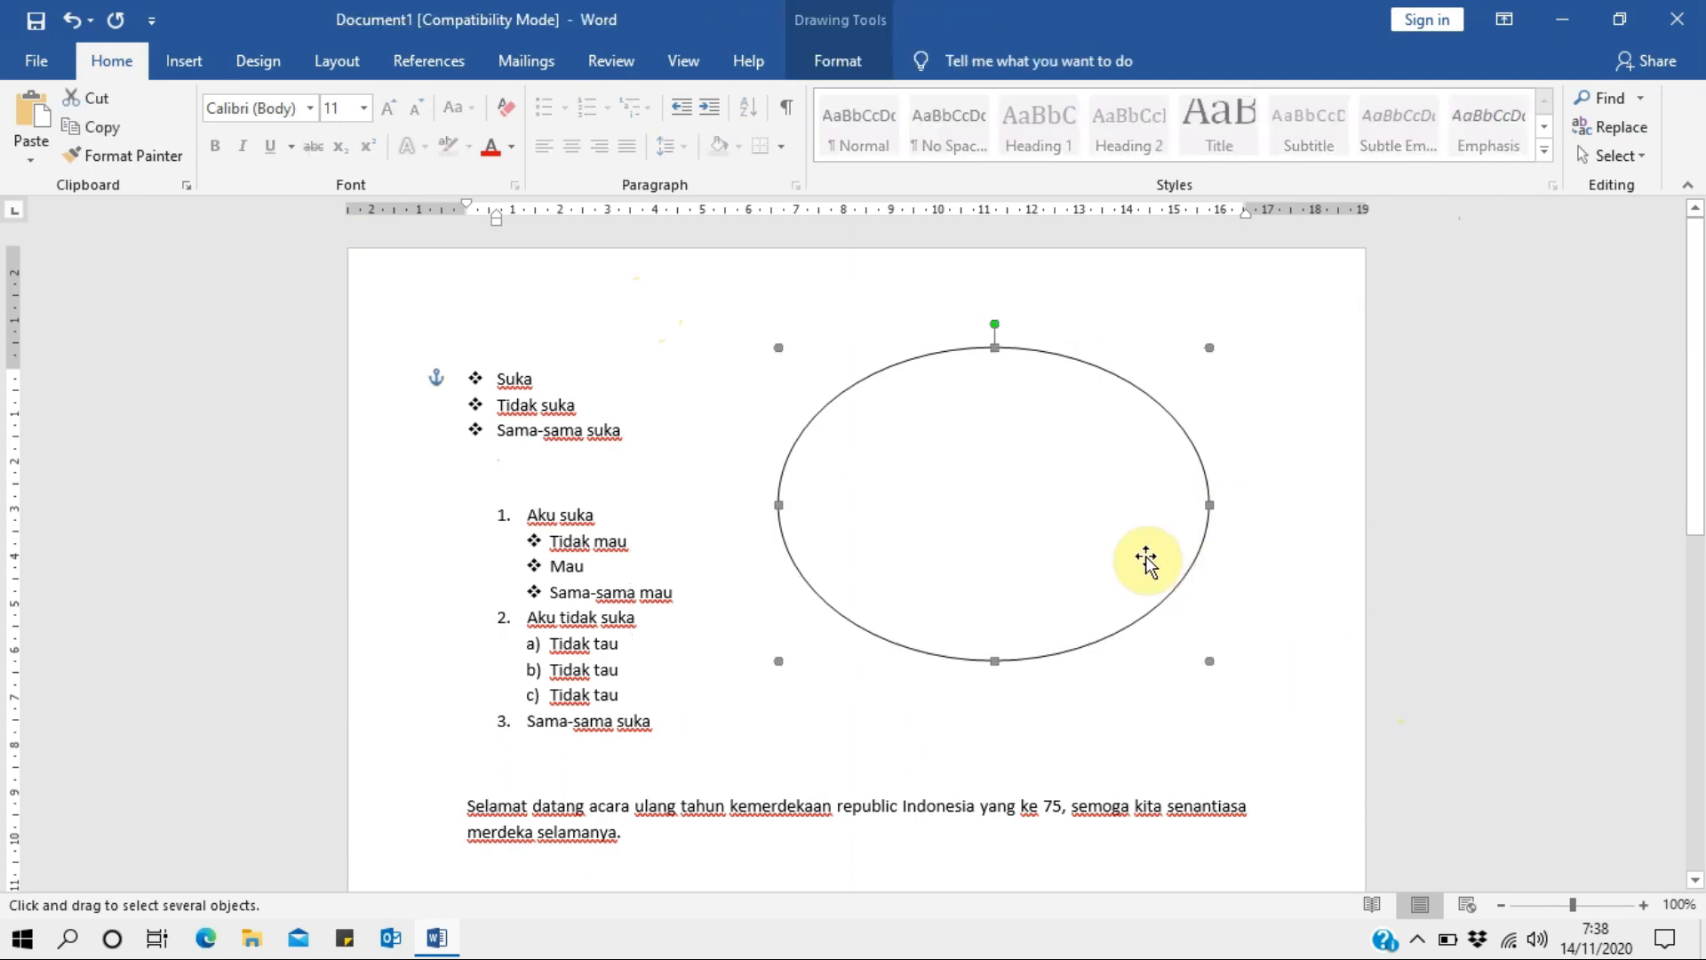
click(1049, 358)
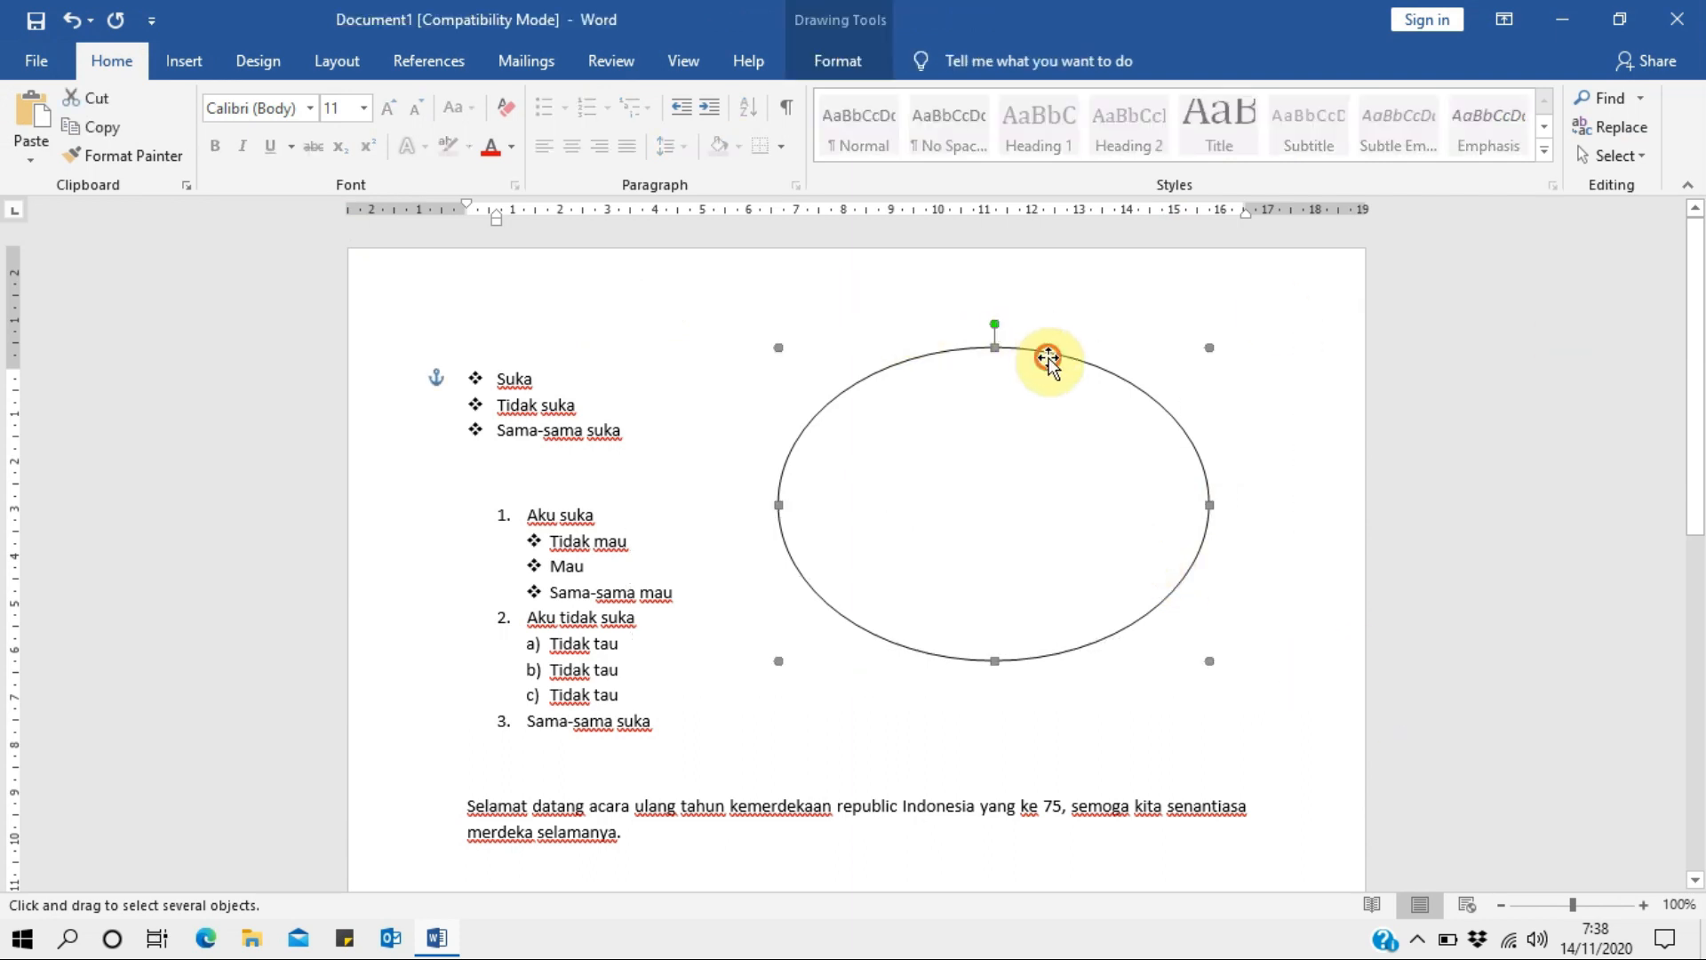
key(Delete)
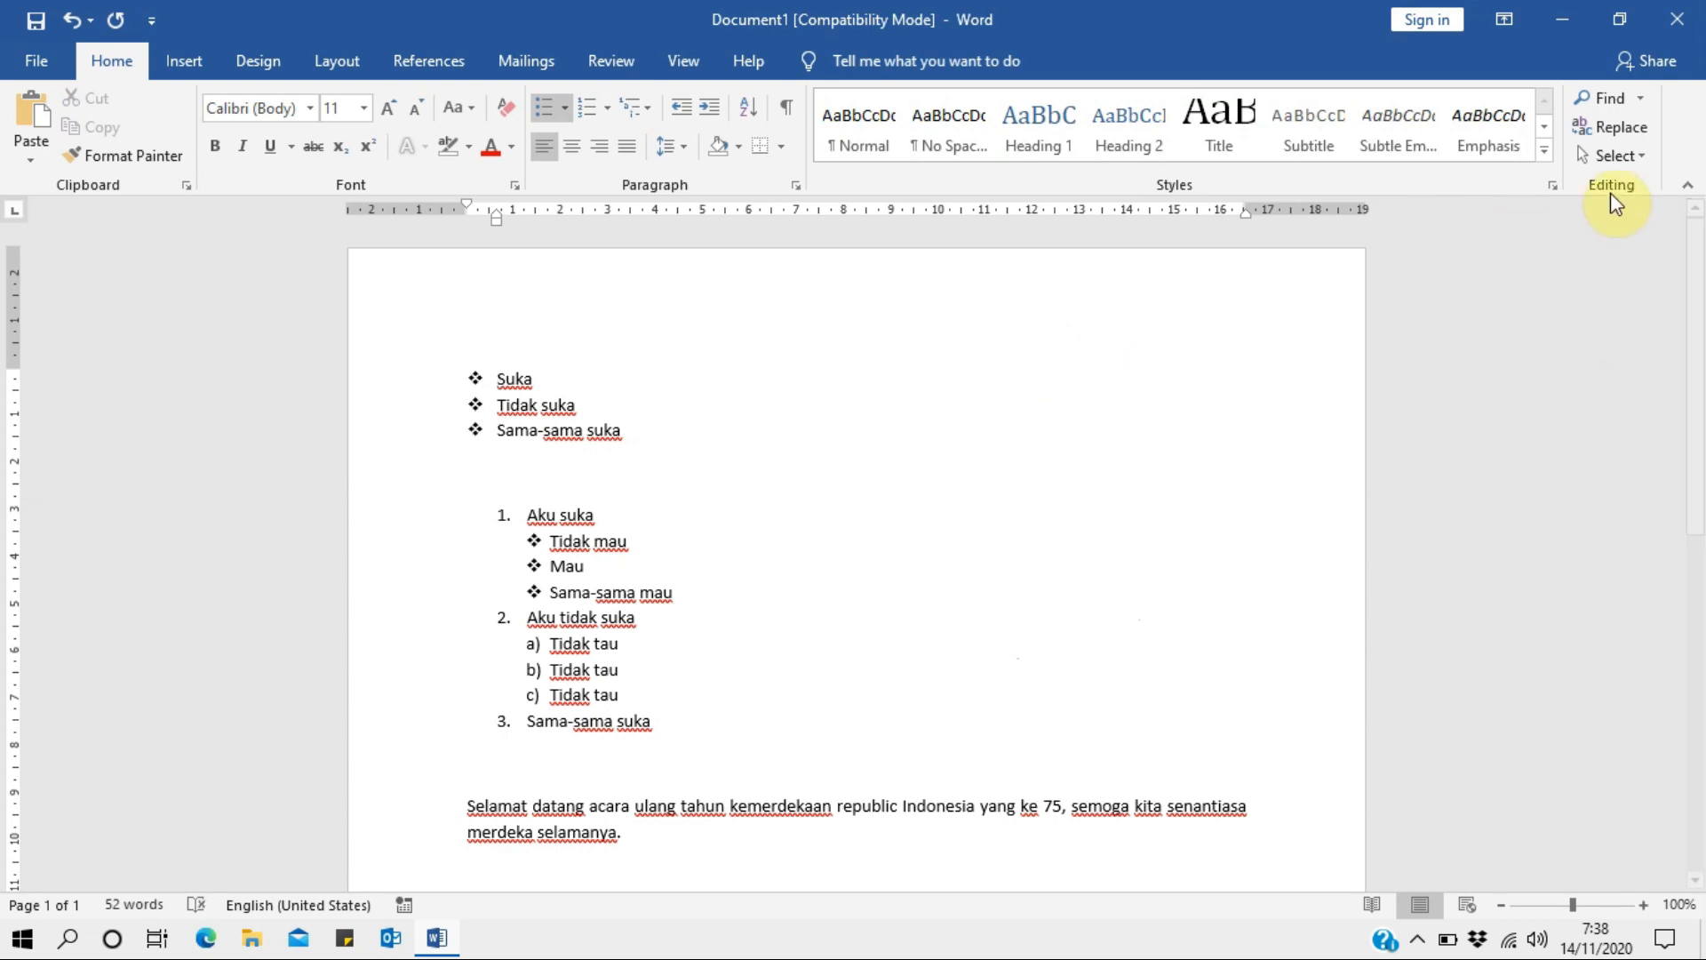
Examine the document's objects in the Selection Pane and close the pane.
click(1613, 156)
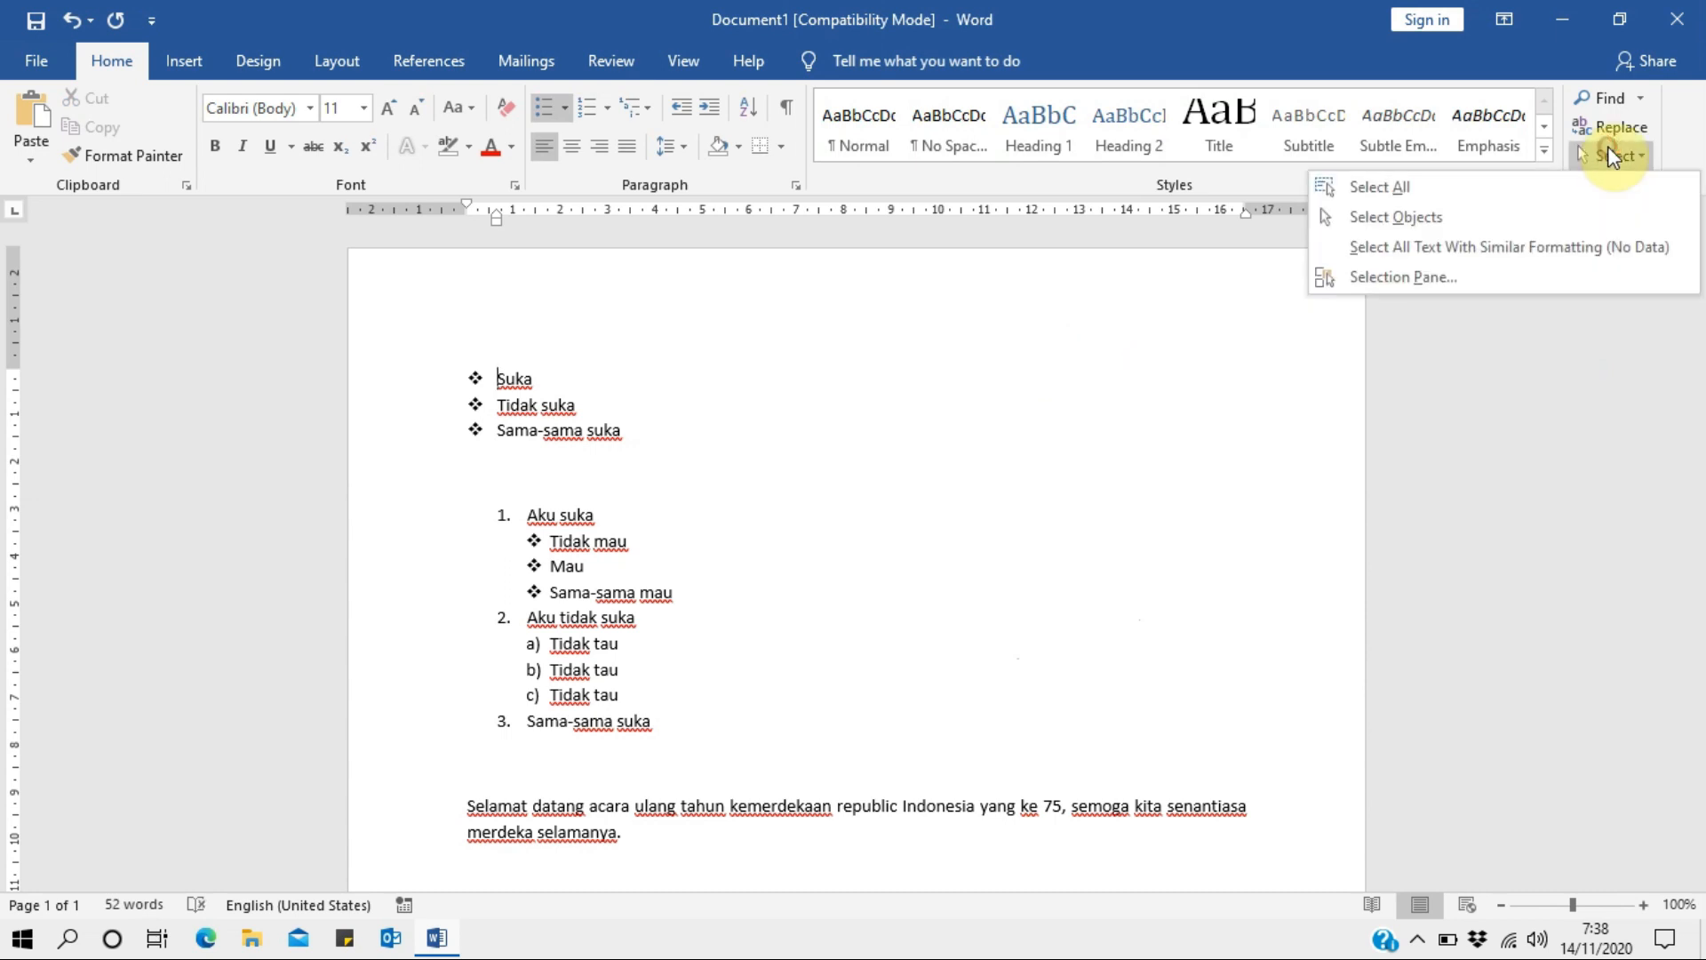
click(1422, 277)
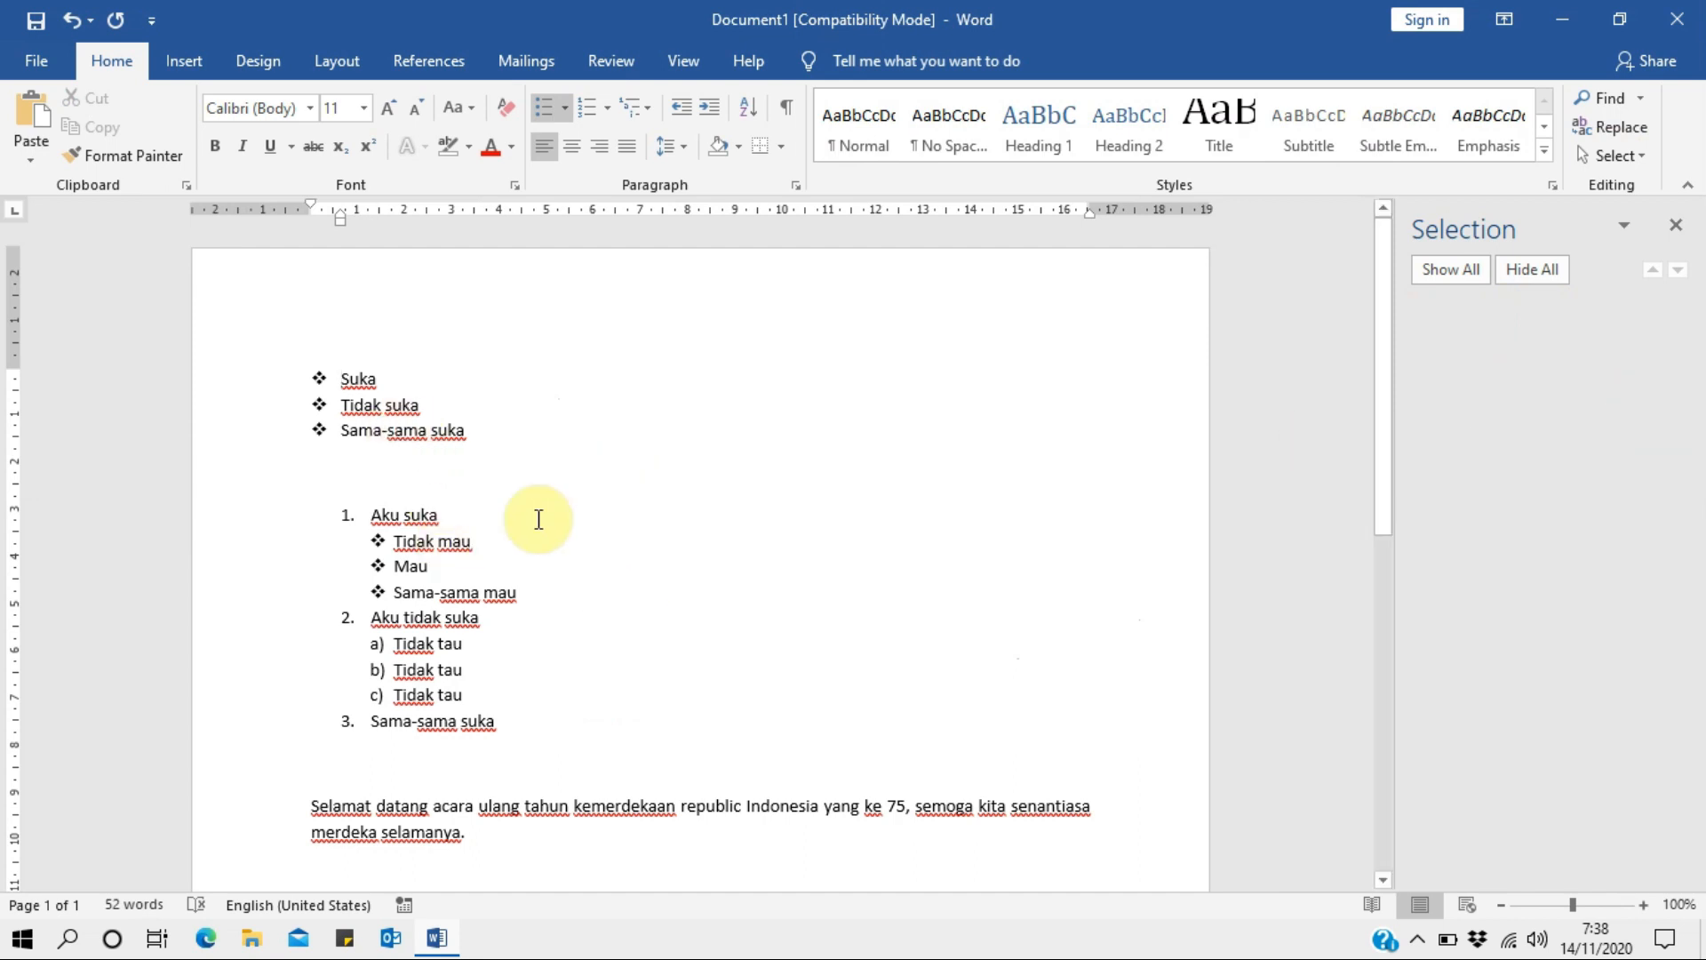
scroll(525, 522, down, 5)
scroll(525, 522, down, 5)
scroll(495, 523, up, 10)
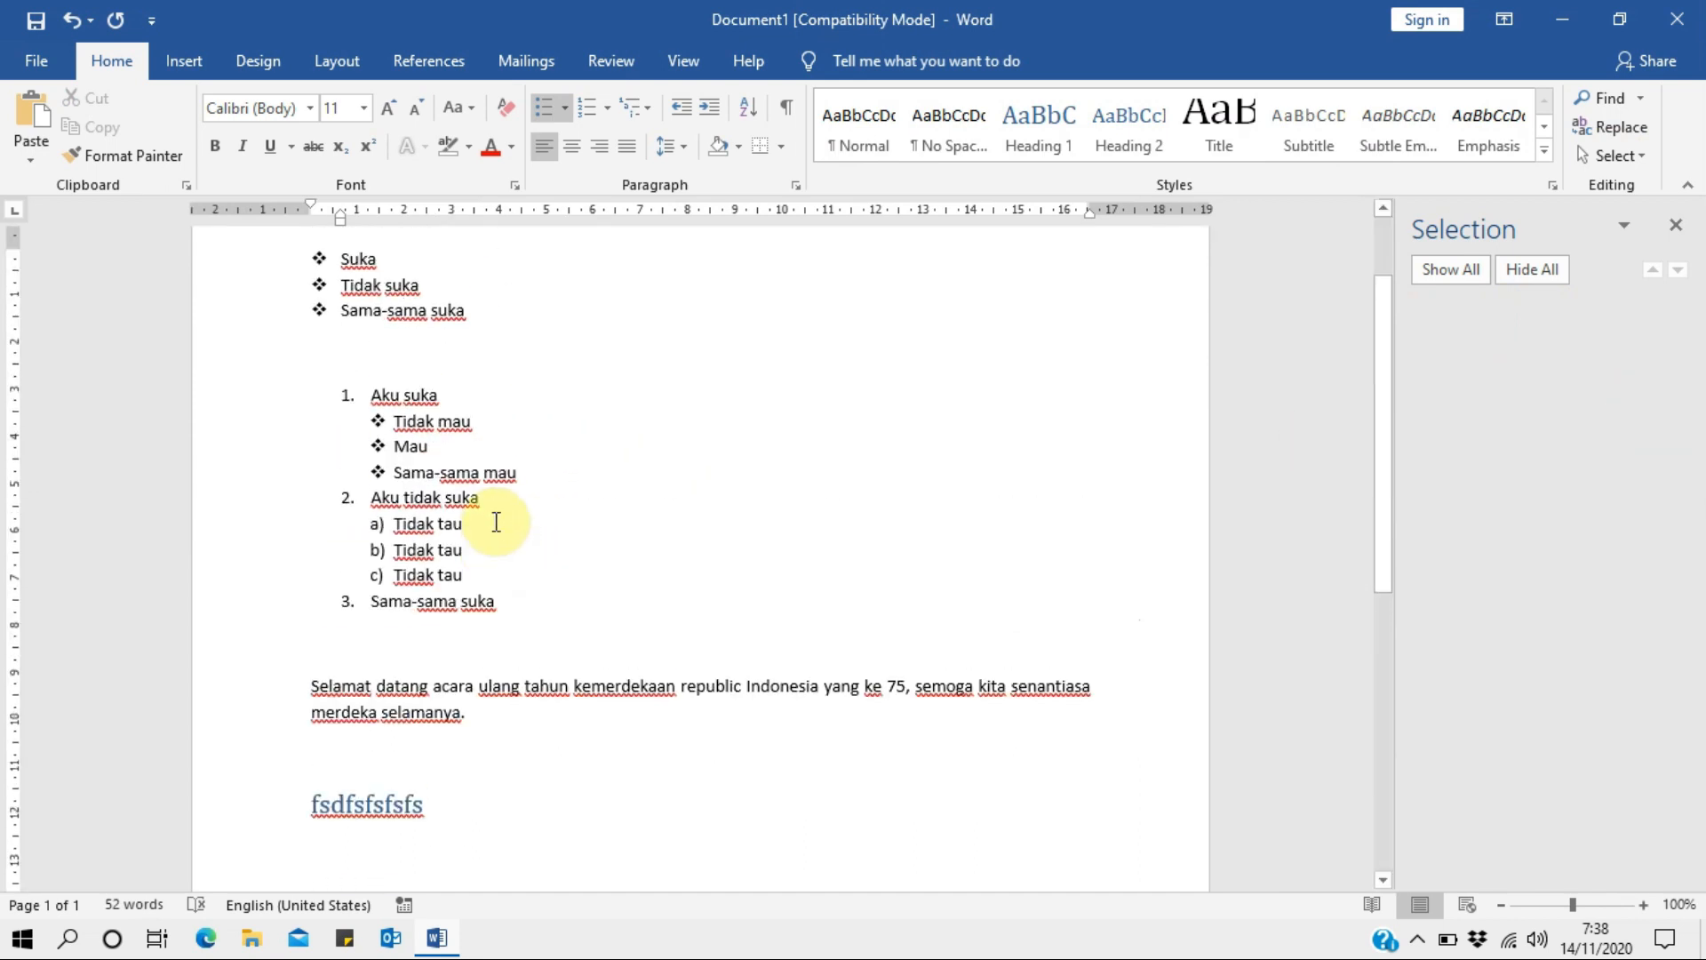
click(1676, 224)
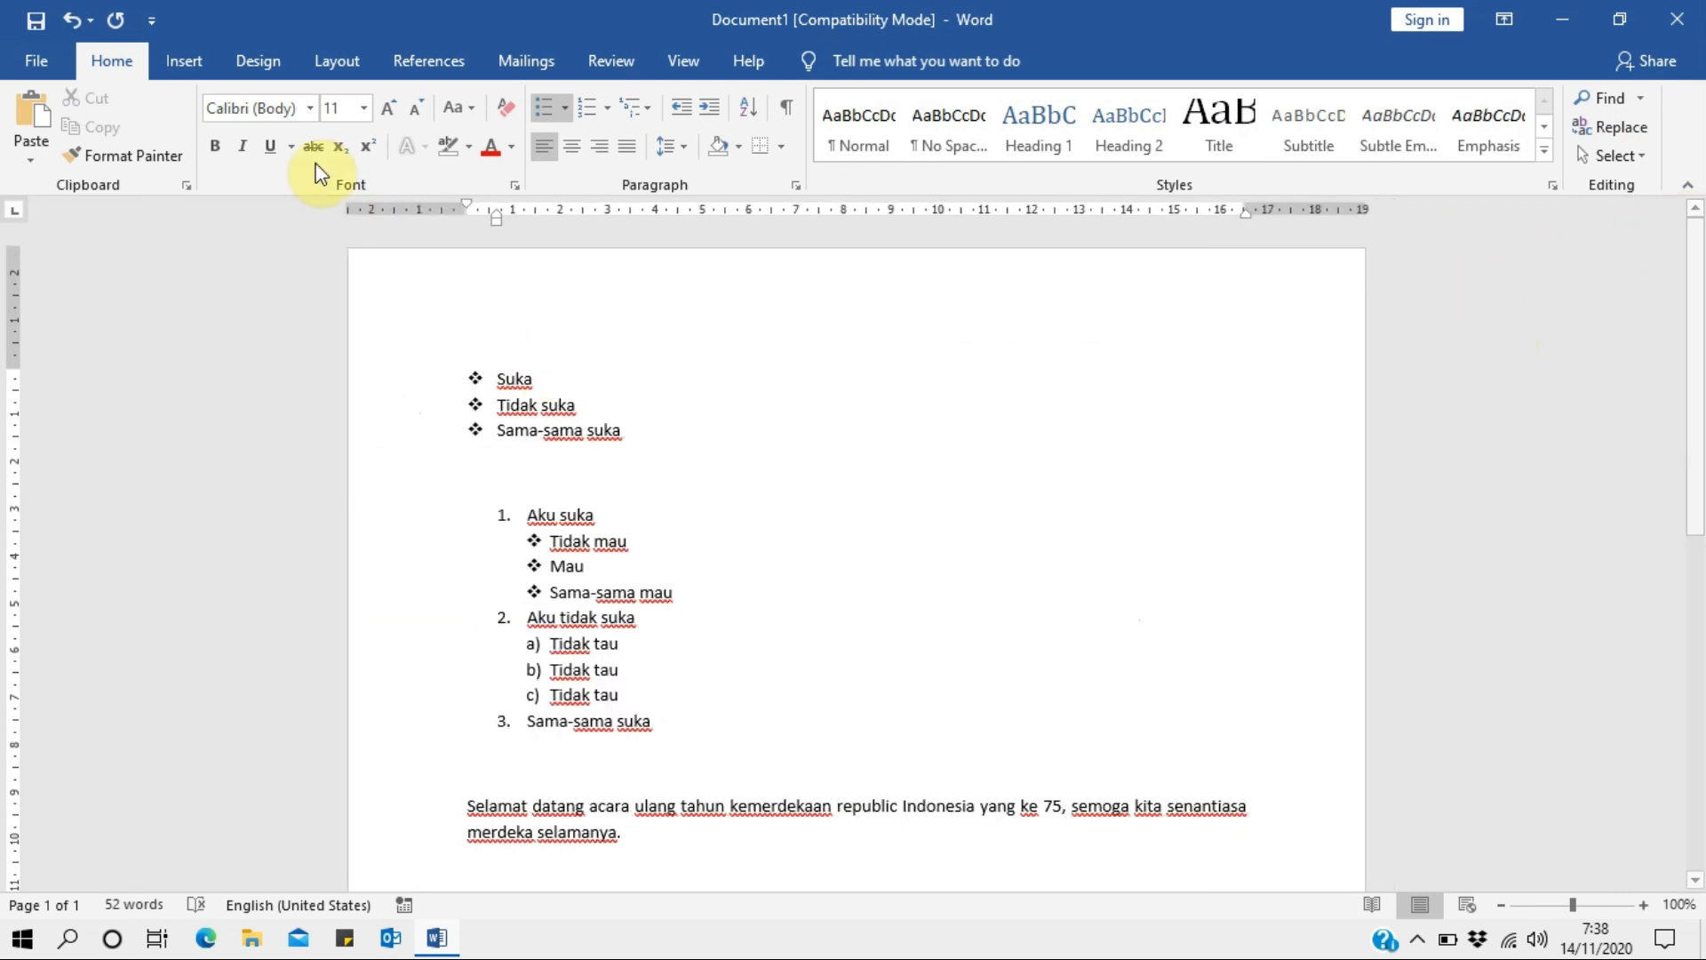
click(1418, 938)
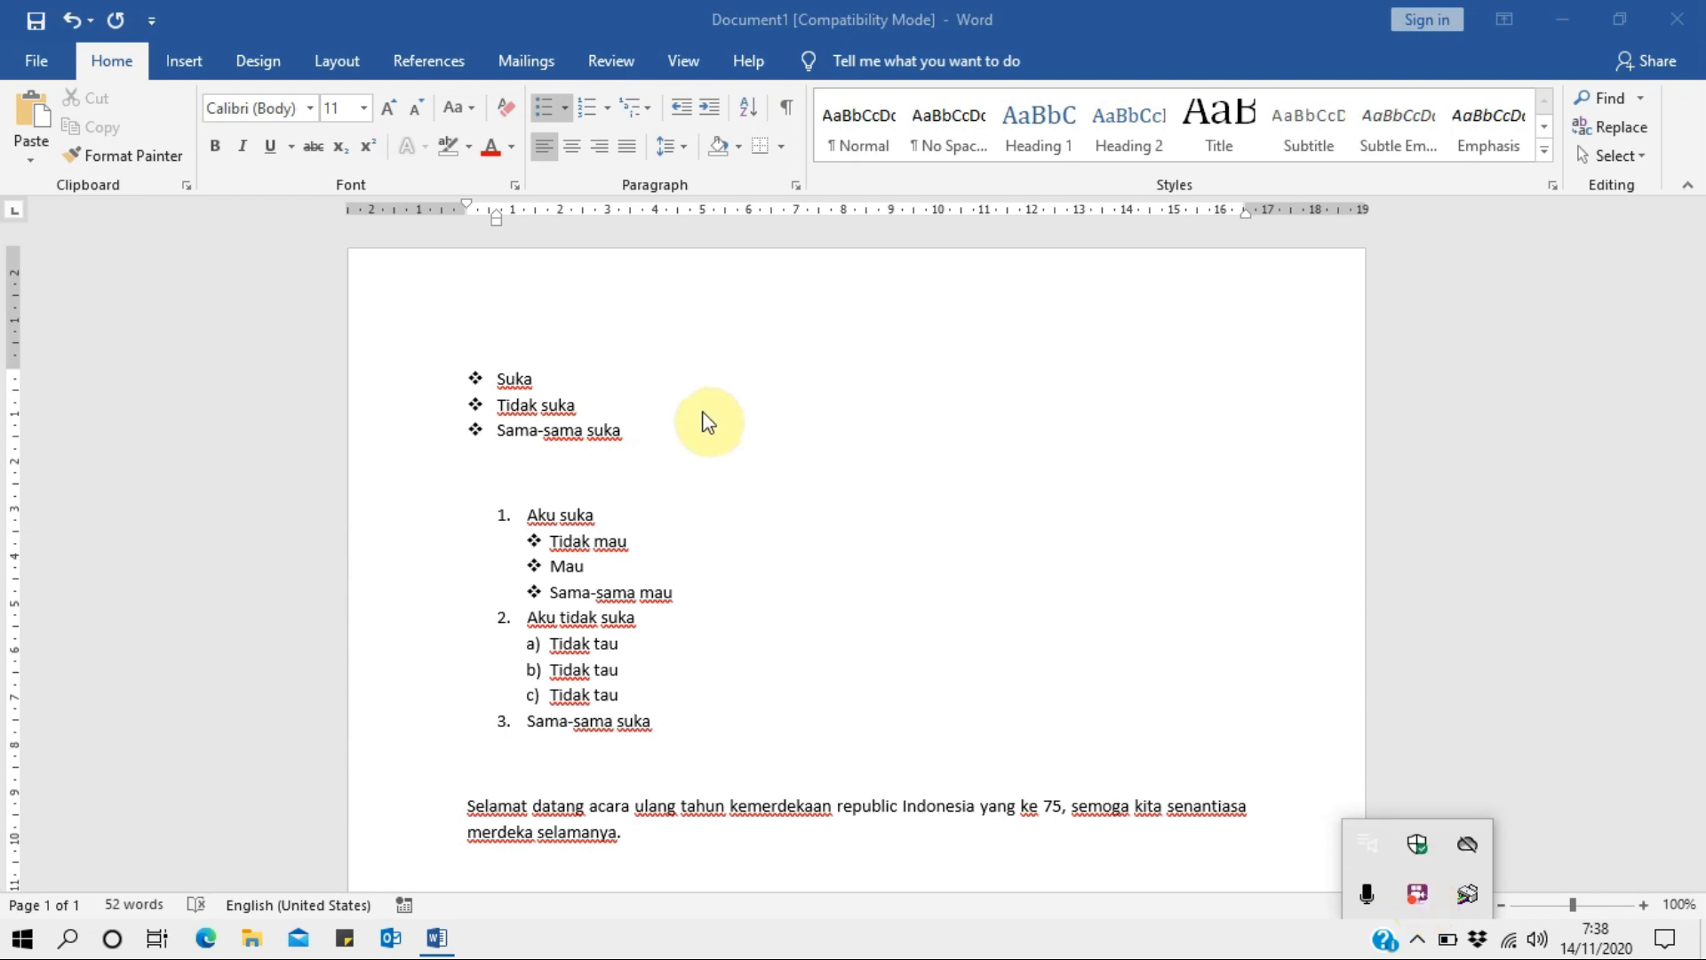
Select the whole document content and delete it to leave a blank page.
click(189, 63)
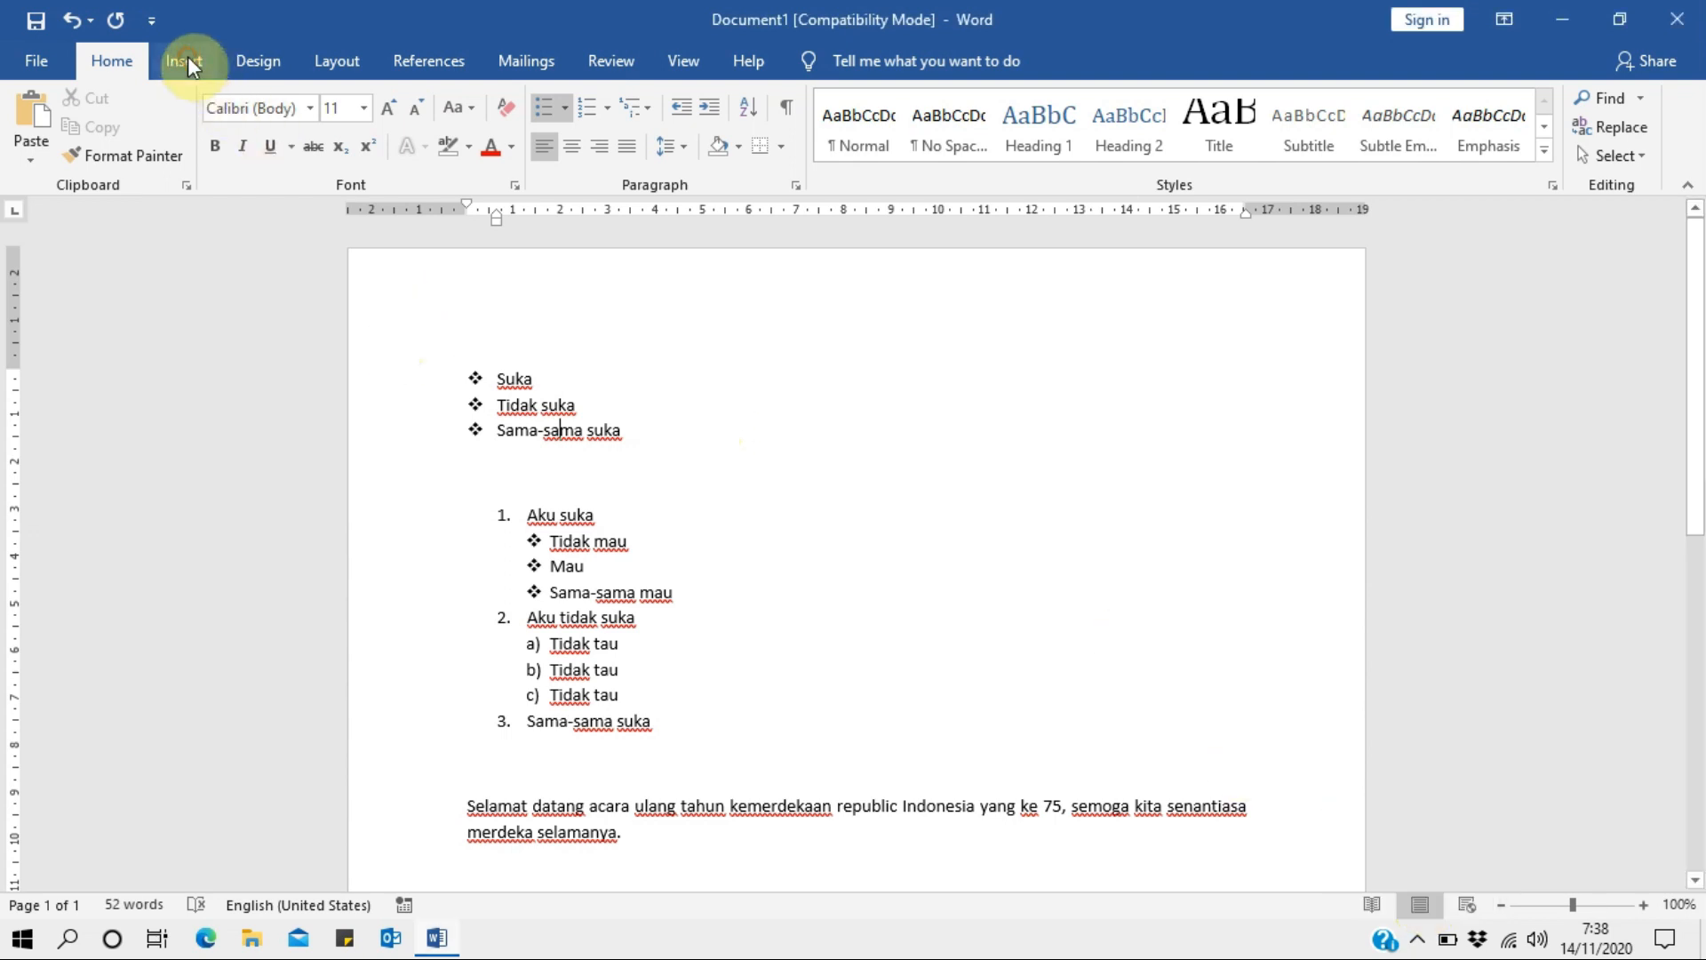
click(188, 62)
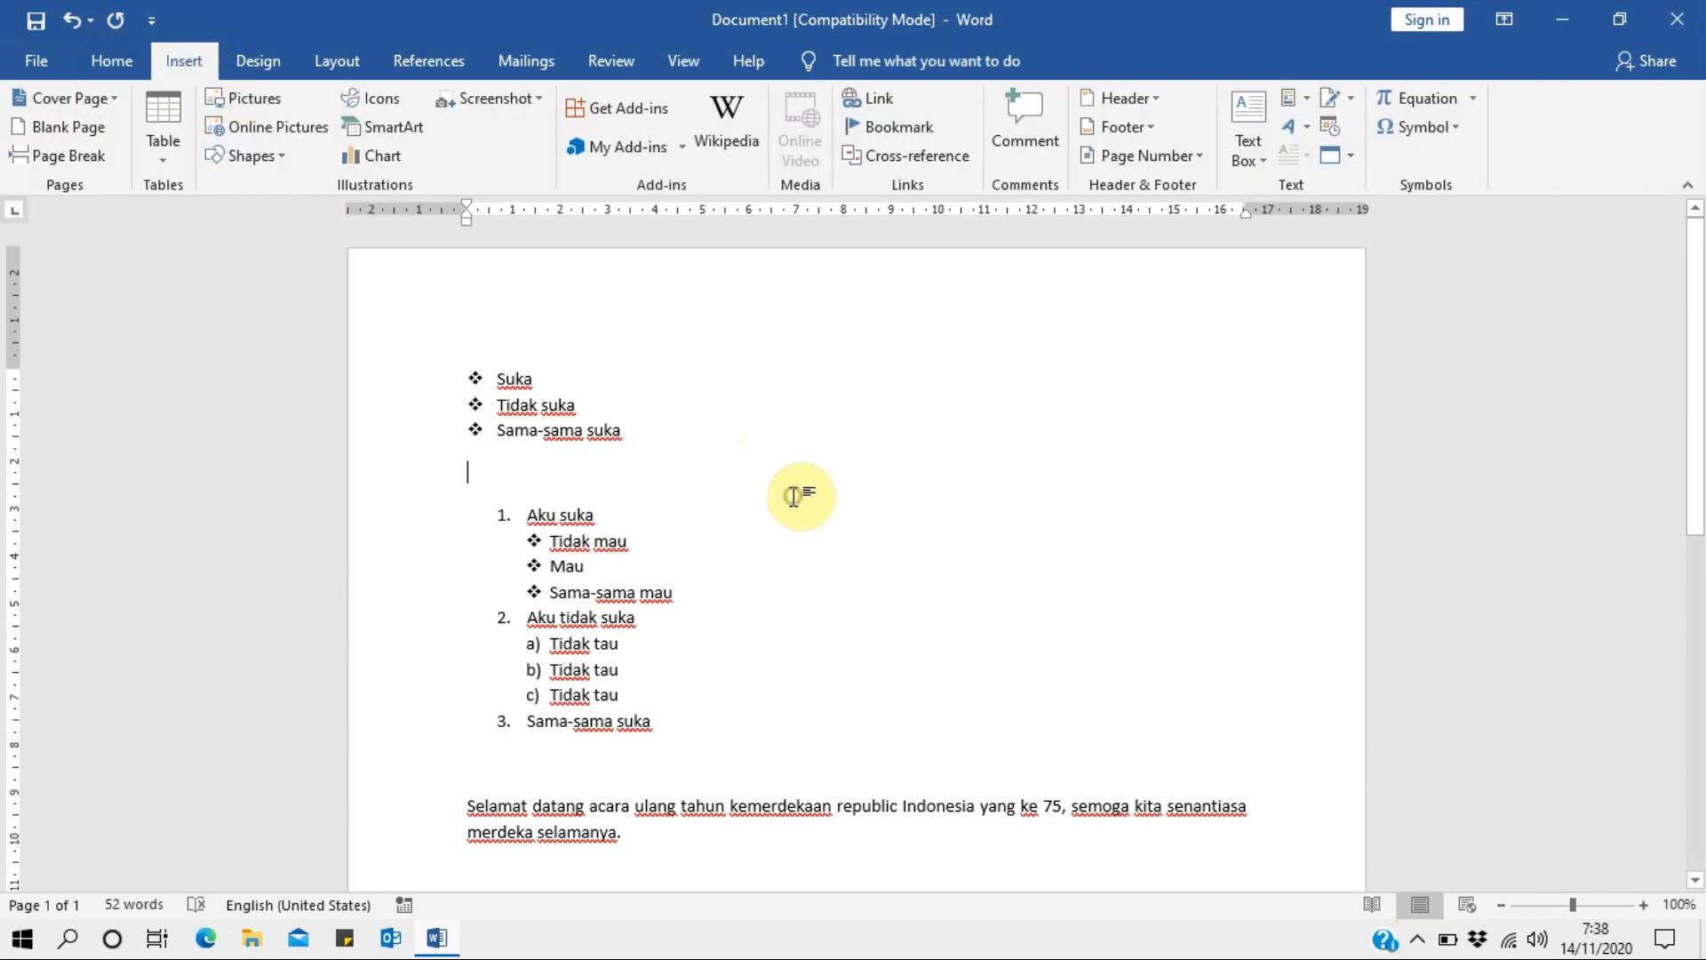
key(ctrl+a)
key(BackSpace)
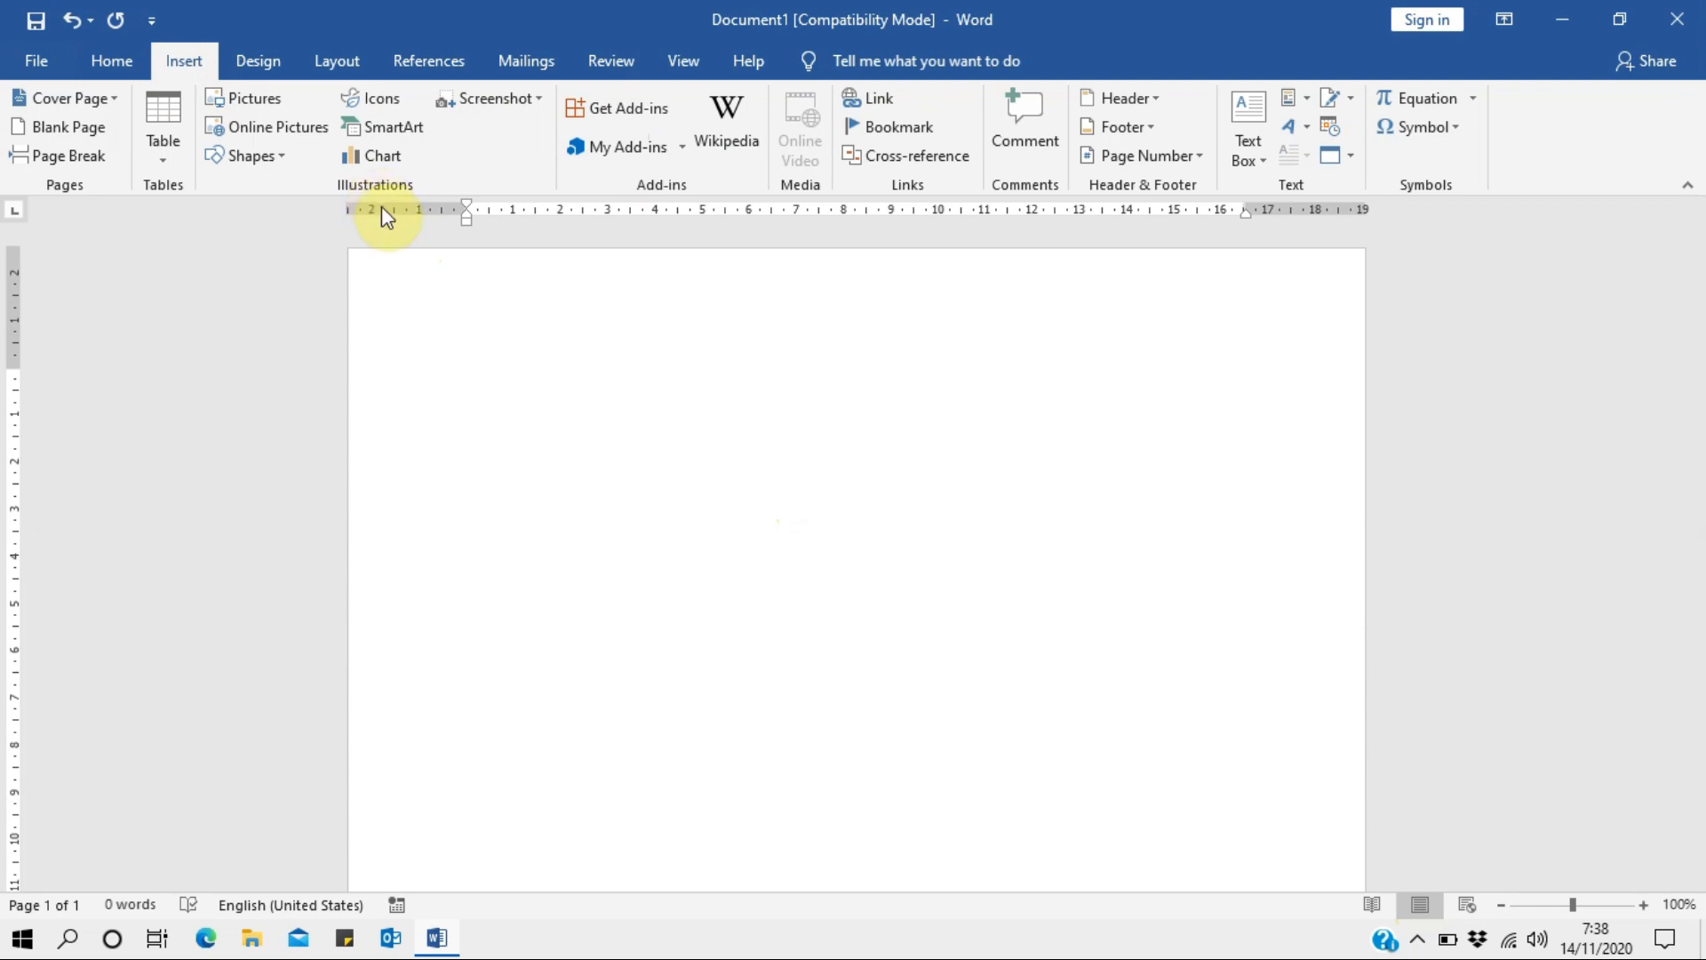
Insert the login window screenshot from the Screenshots folder as a picture on the blank page.
click(171, 125)
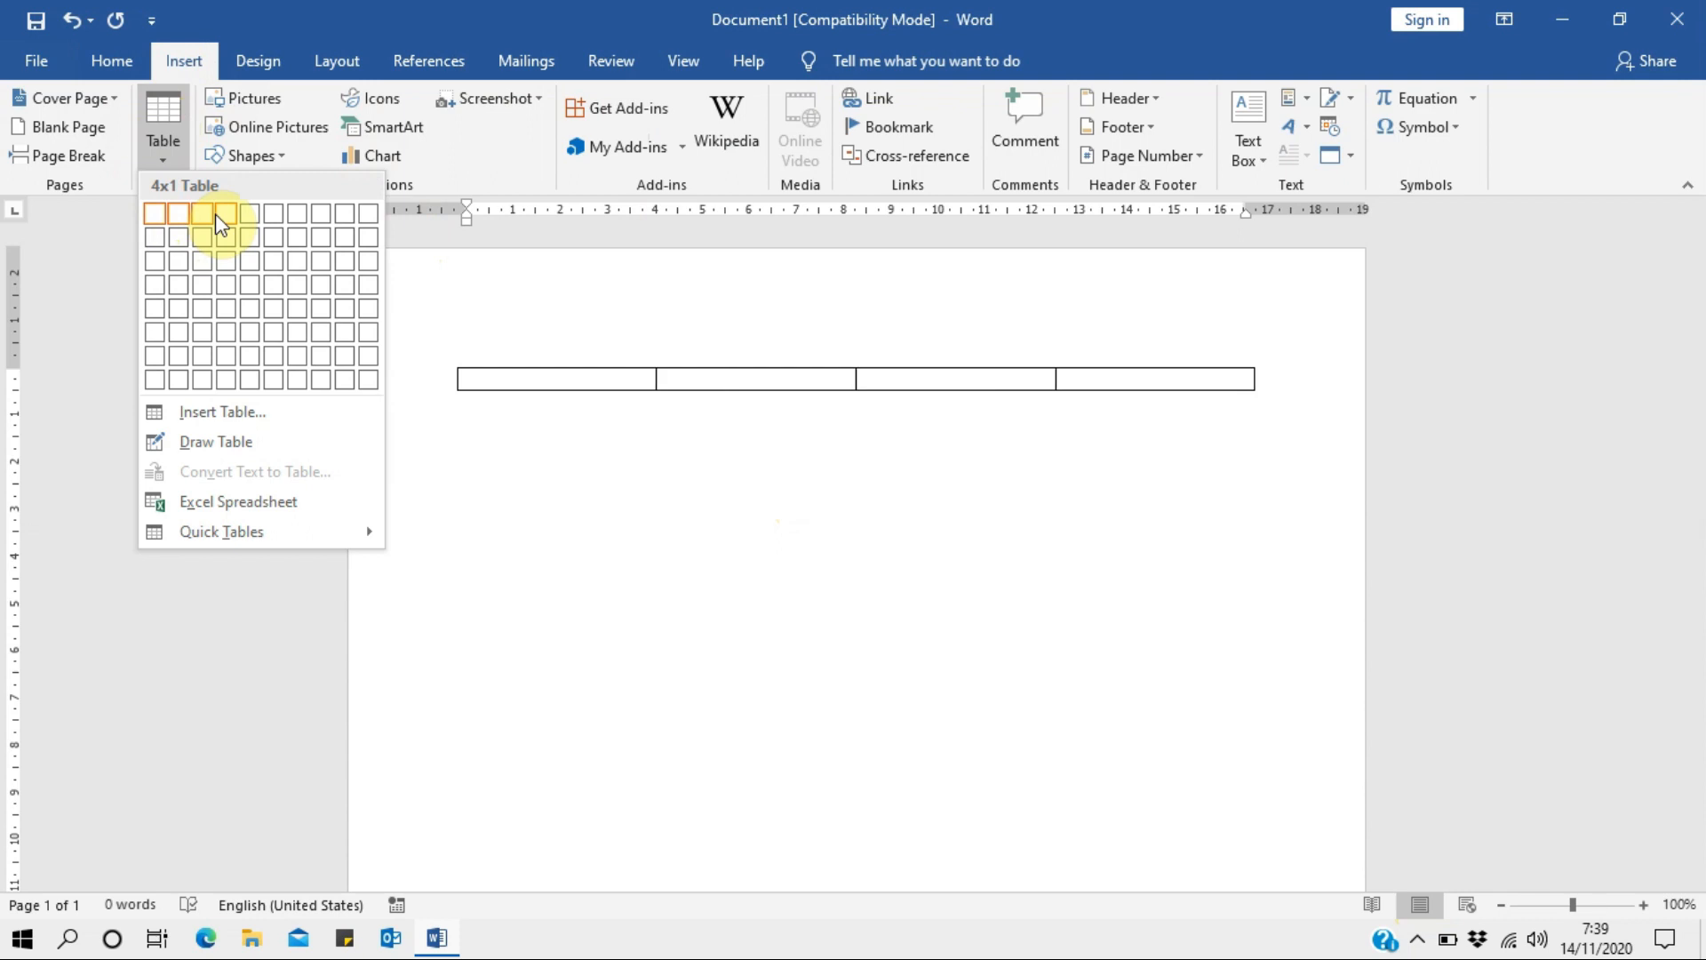
click(249, 102)
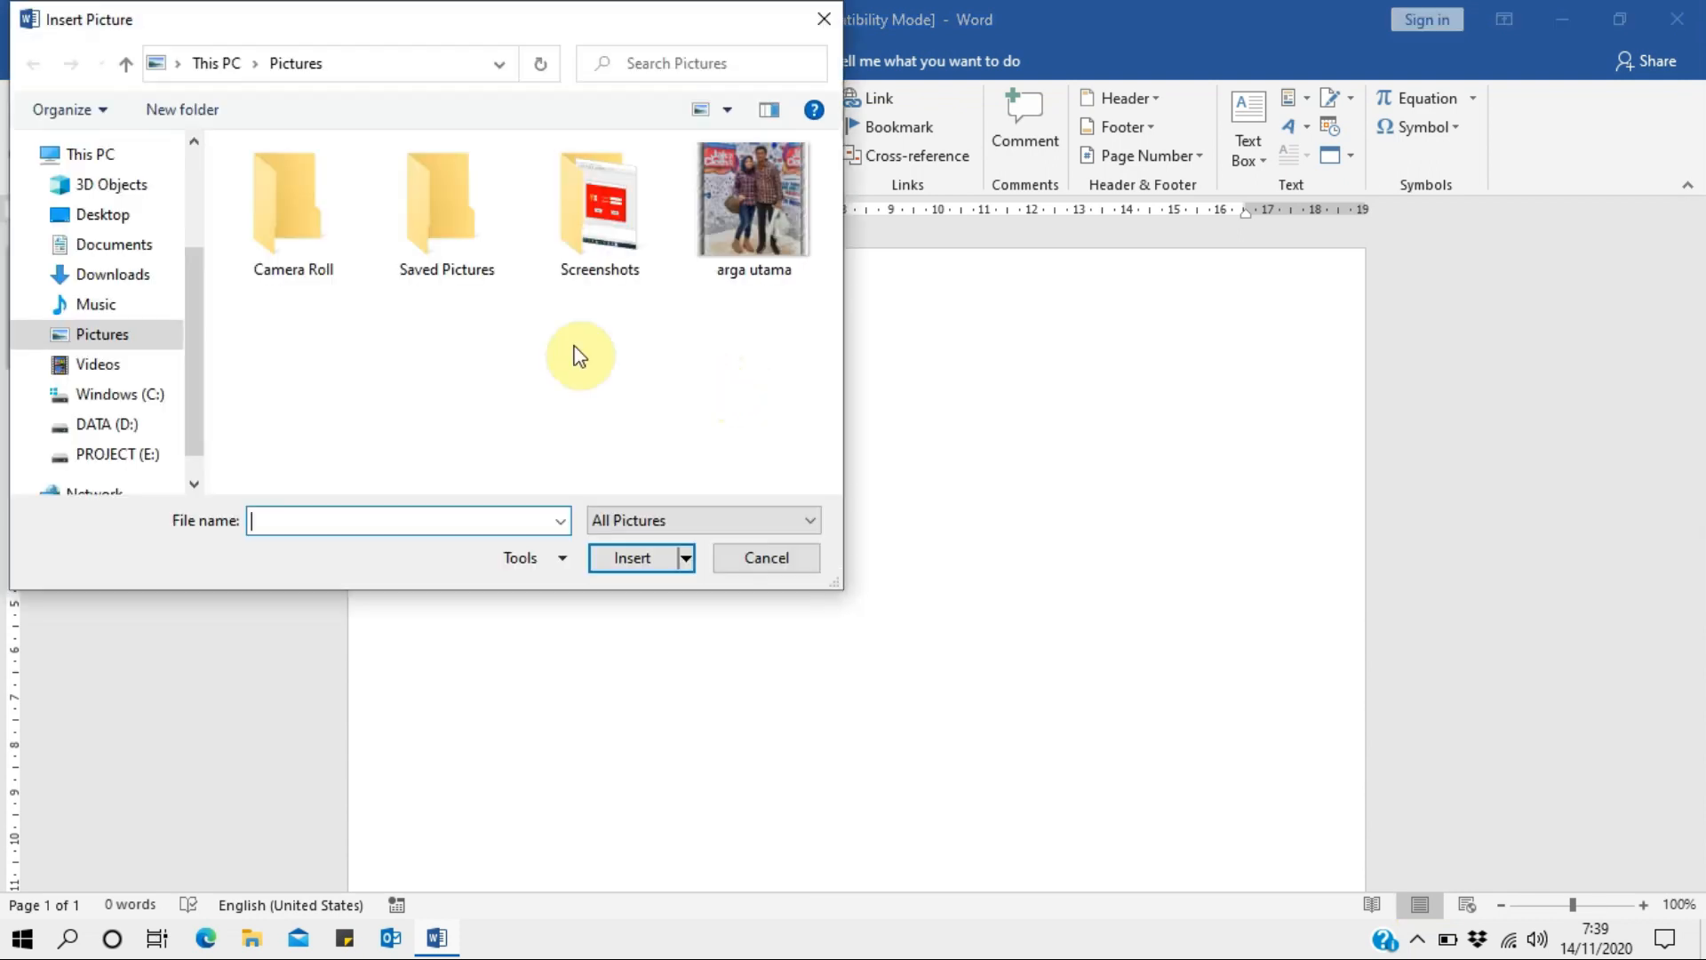
double_click(602, 213)
click(293, 222)
click(628, 557)
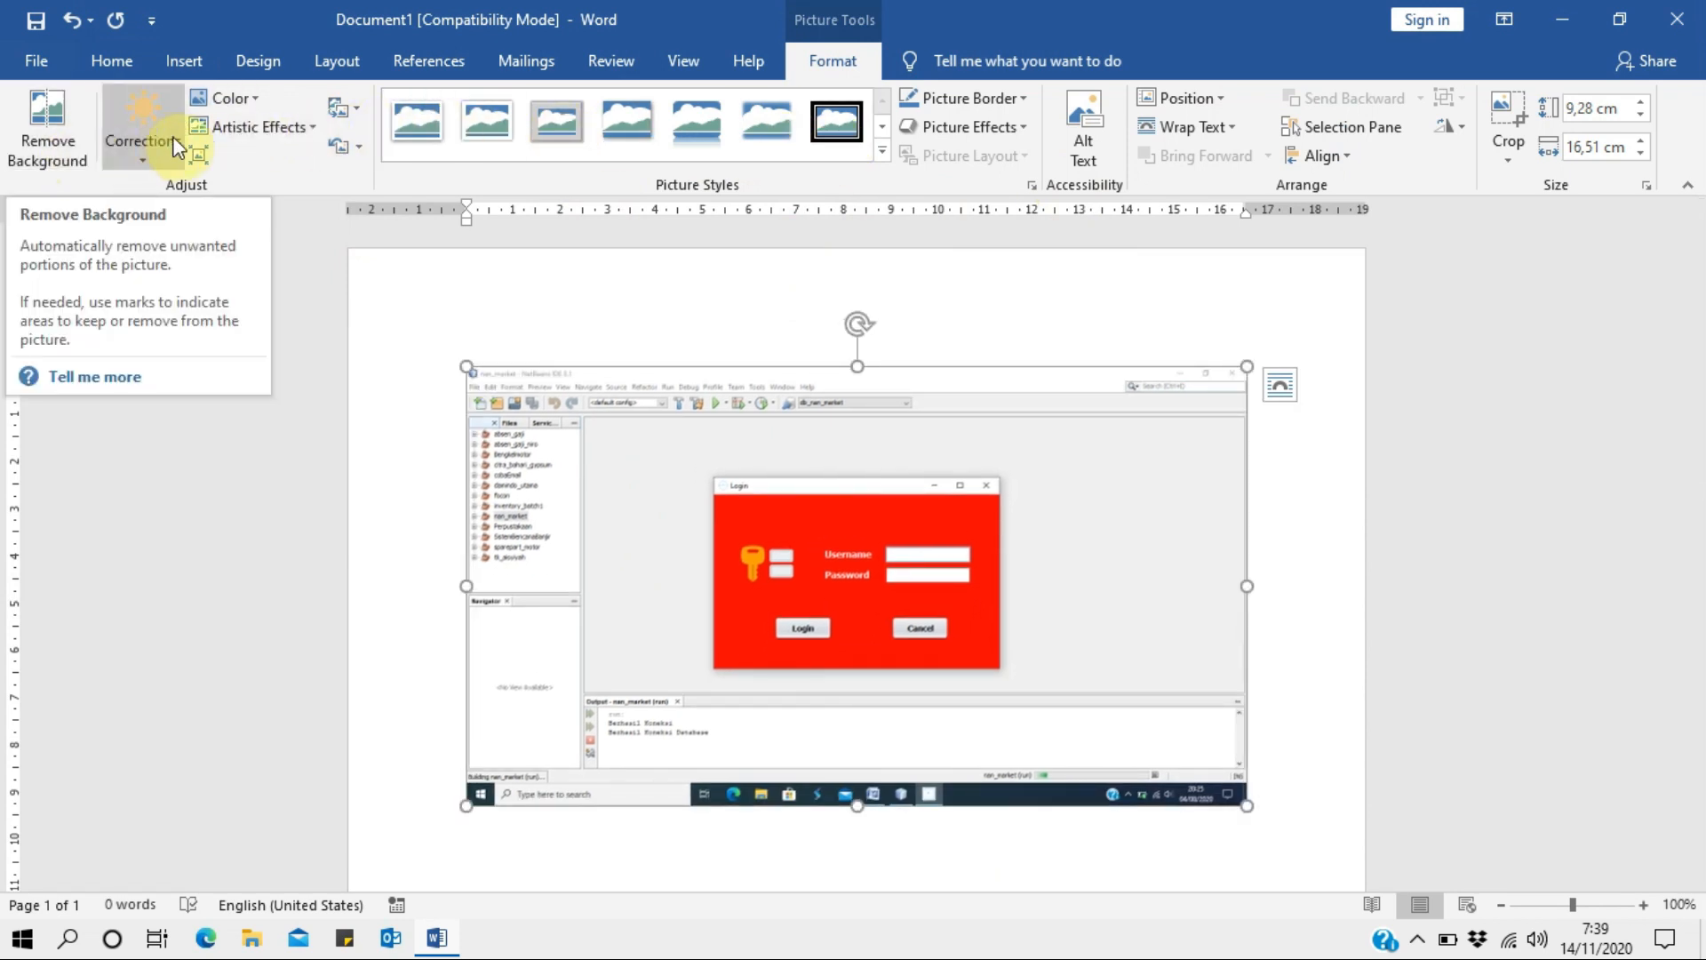
Preview the recolor variations and border colors for the inserted picture without applying any.
click(236, 99)
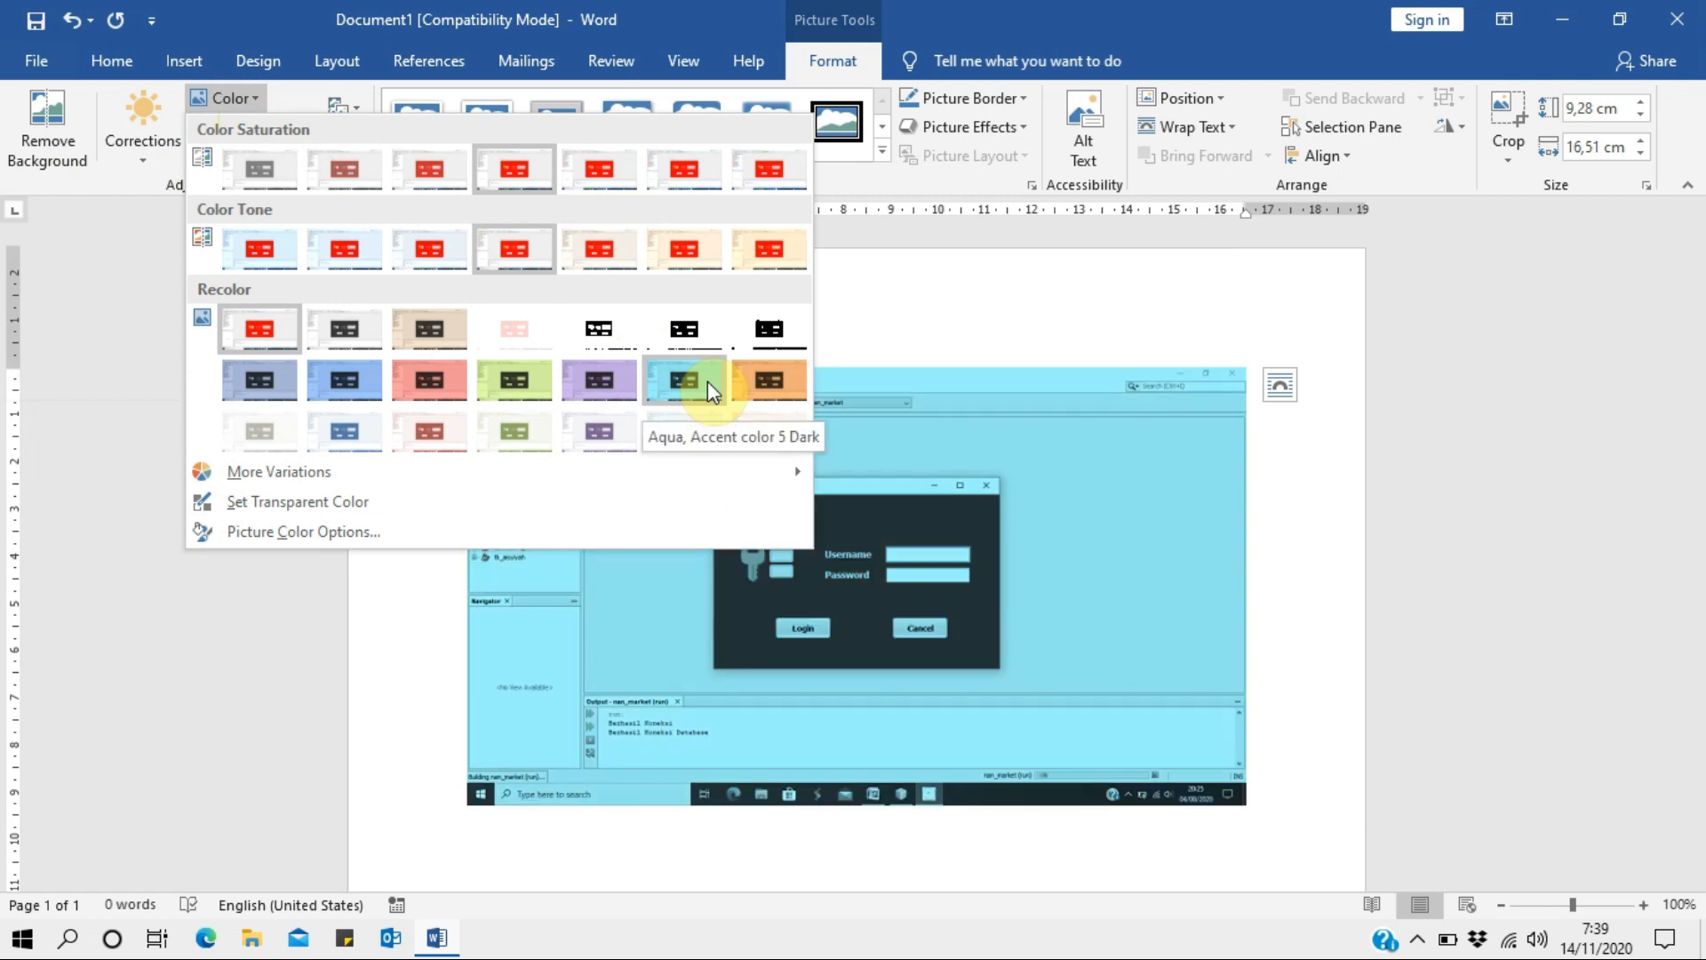
click(943, 236)
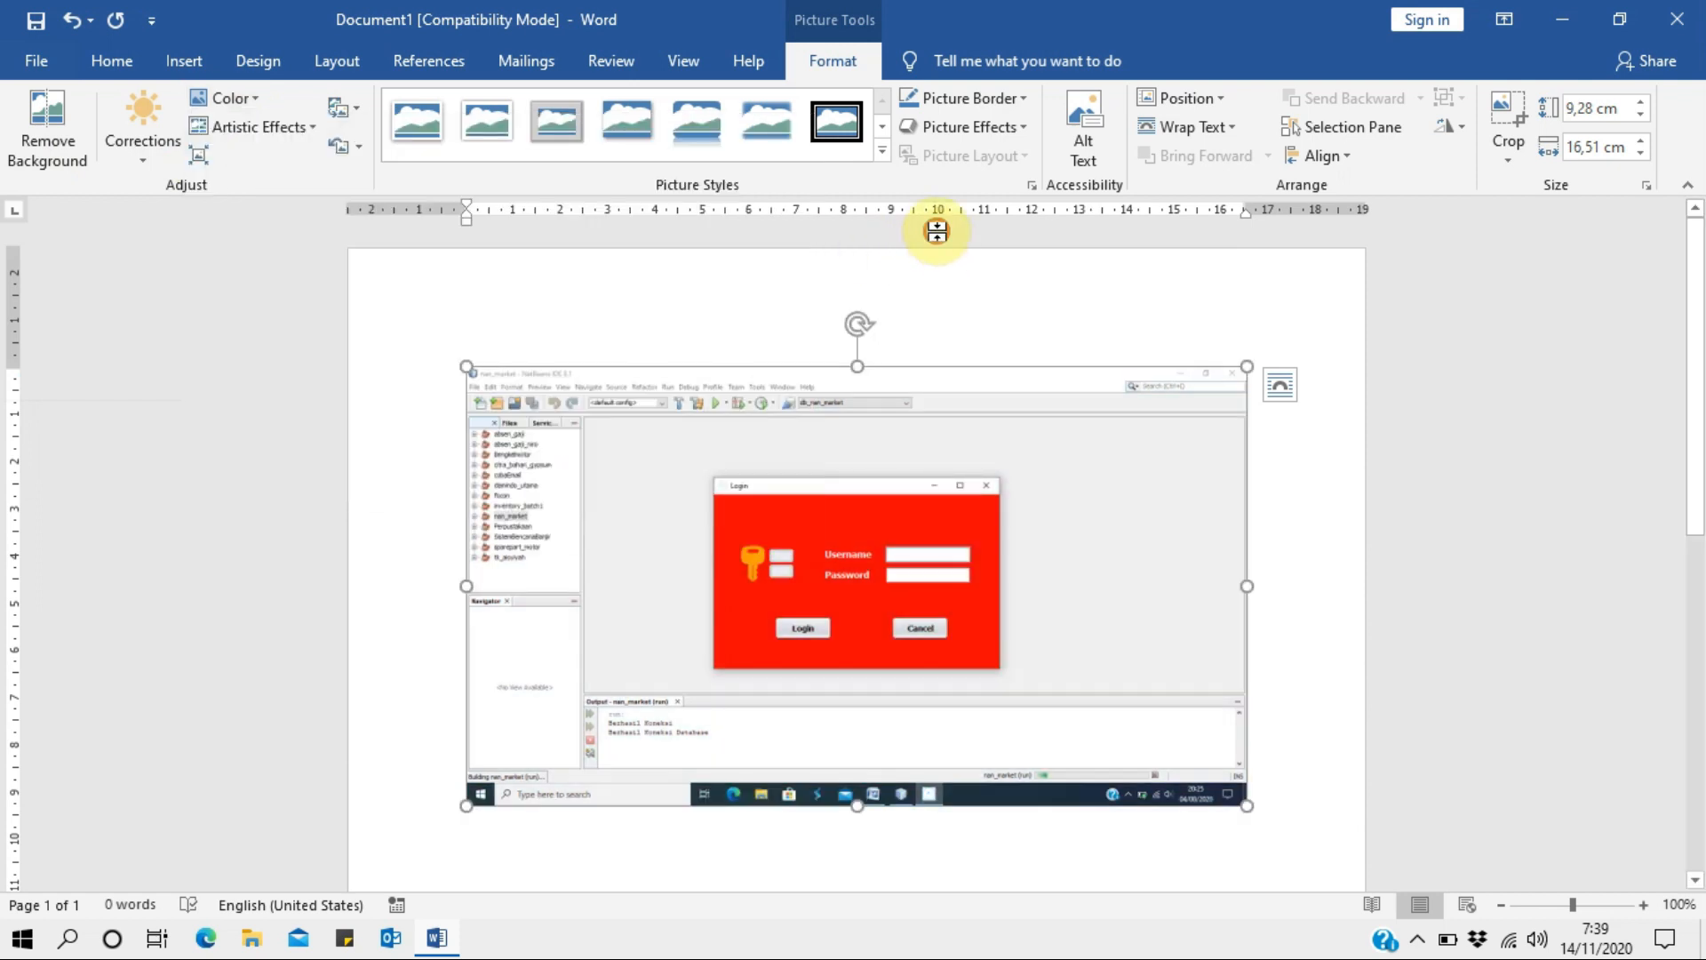
click(1018, 98)
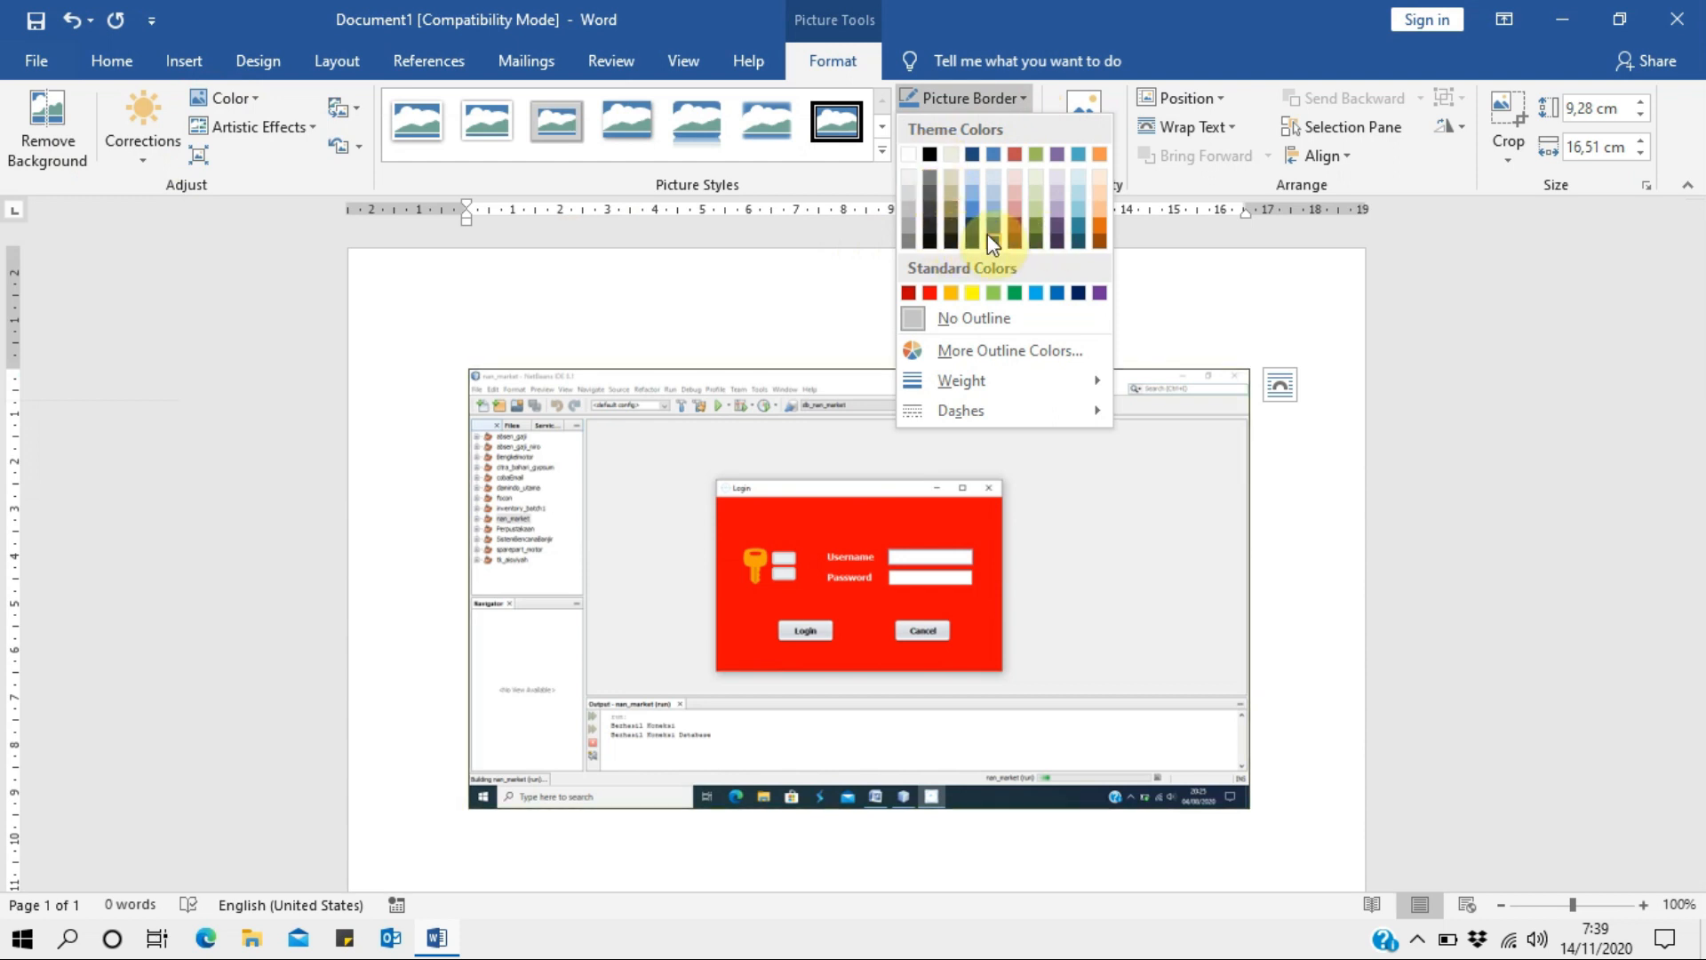
click(1011, 99)
Look through the picture effects, including the Soft Edges variations, without applying any.
click(1023, 127)
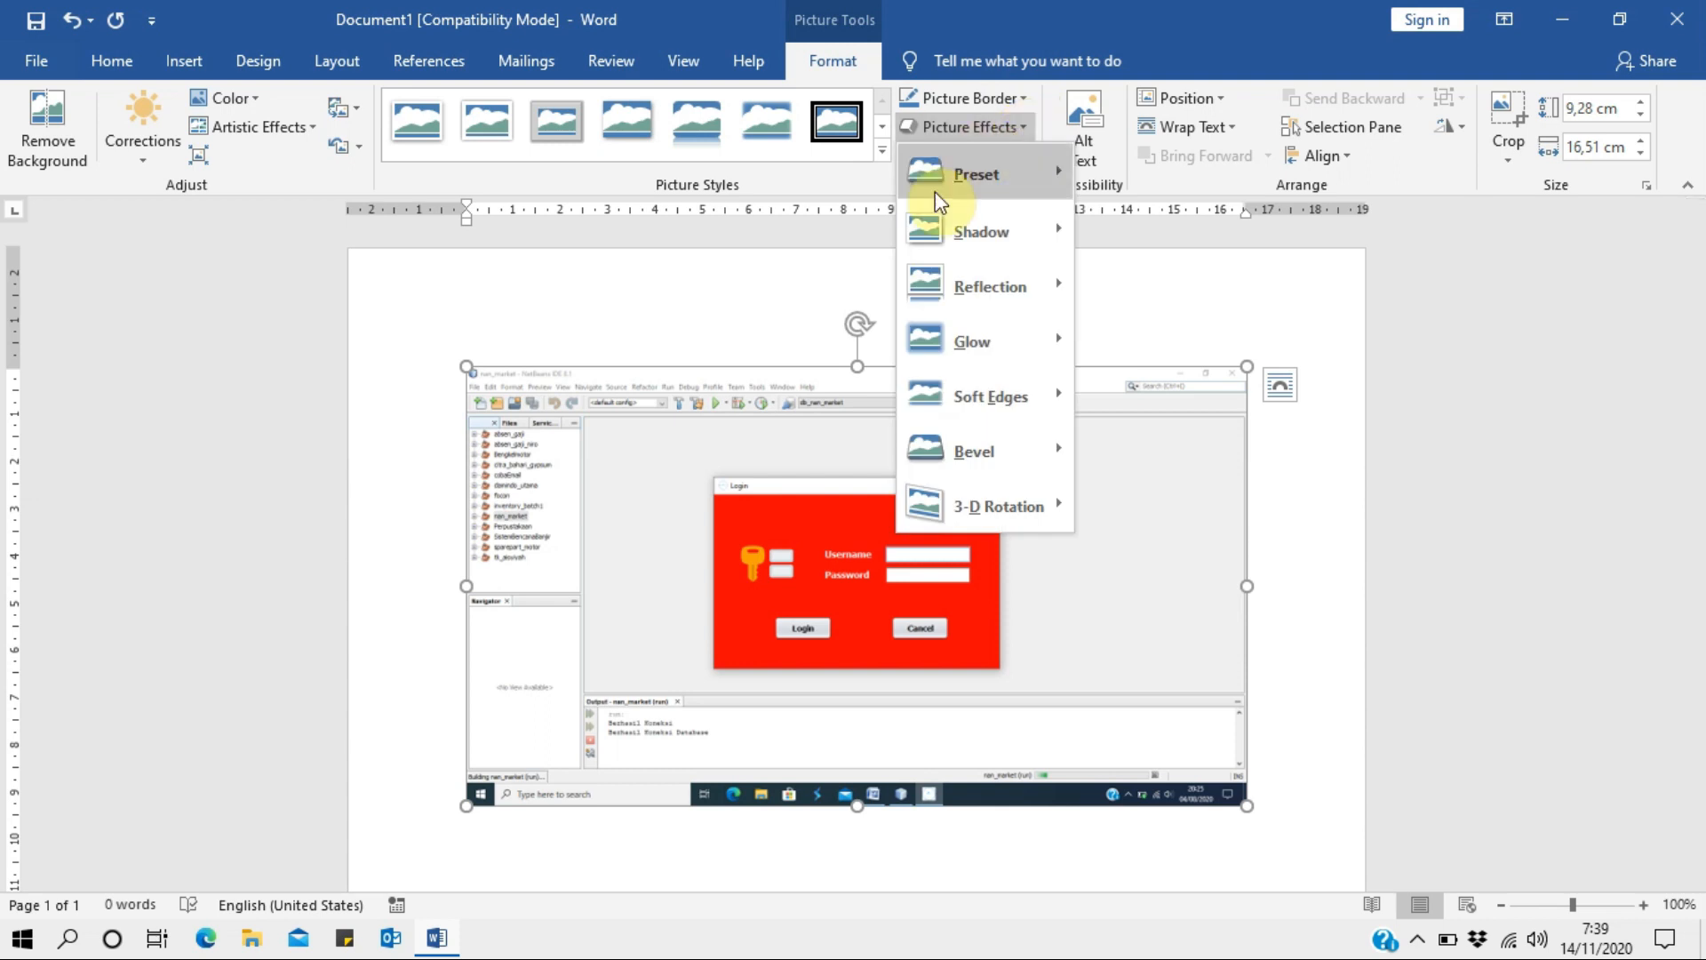
mouse_move(1032, 174)
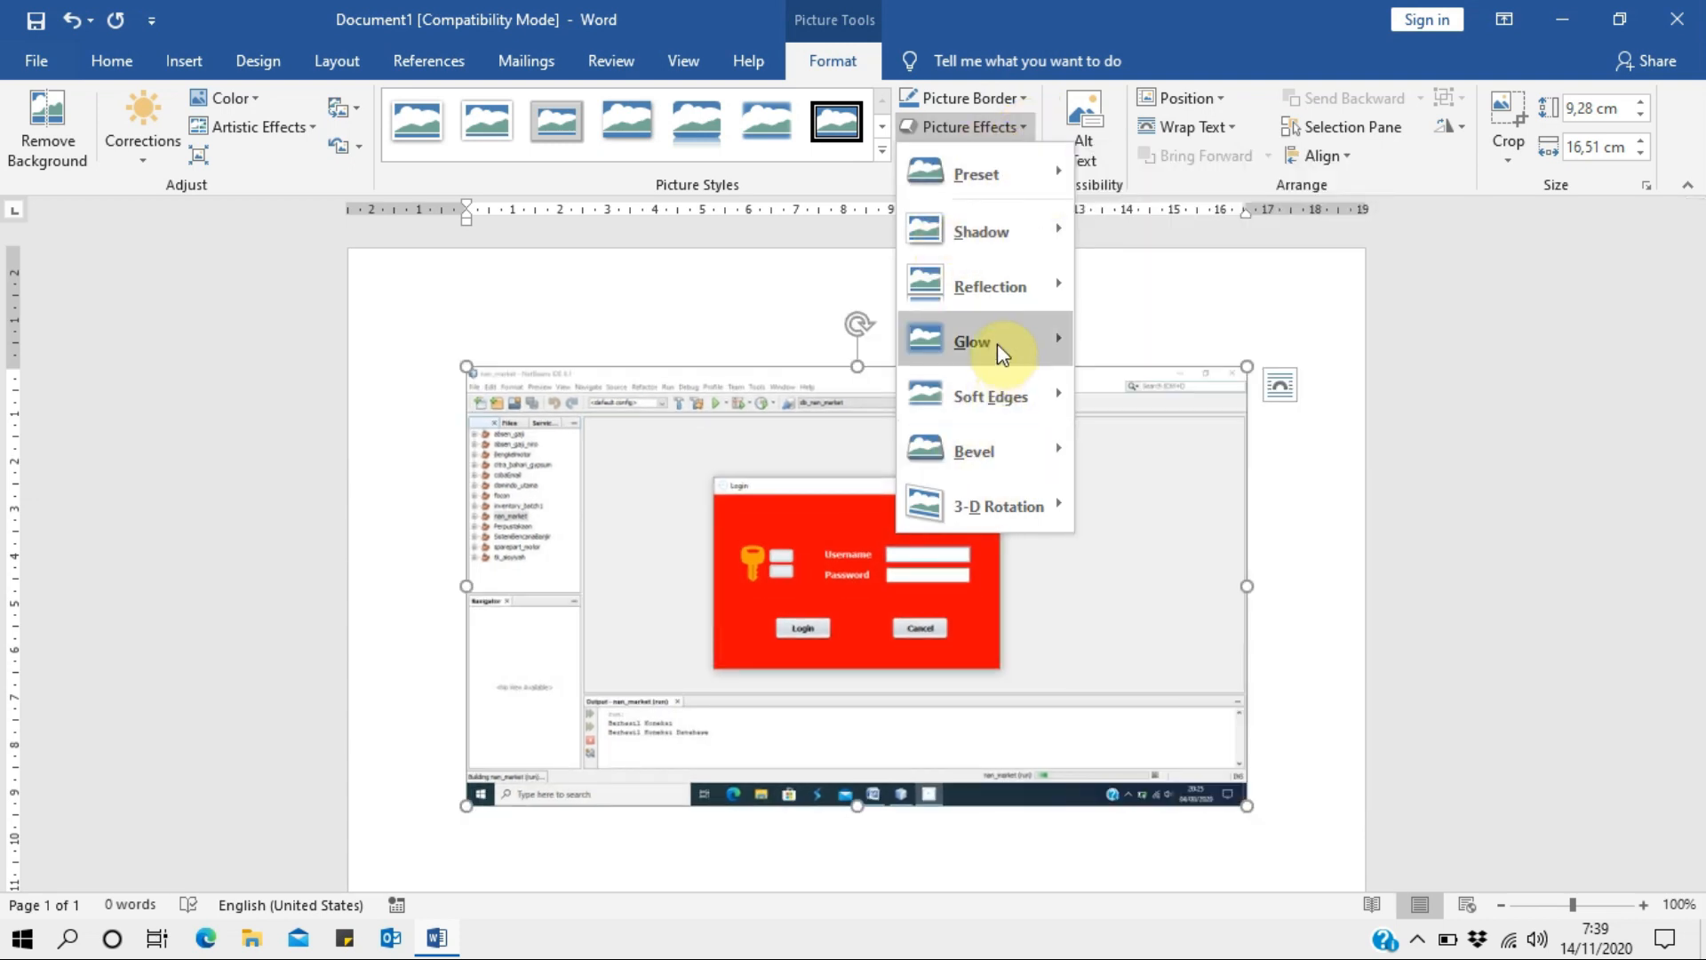
mouse_move(1027, 382)
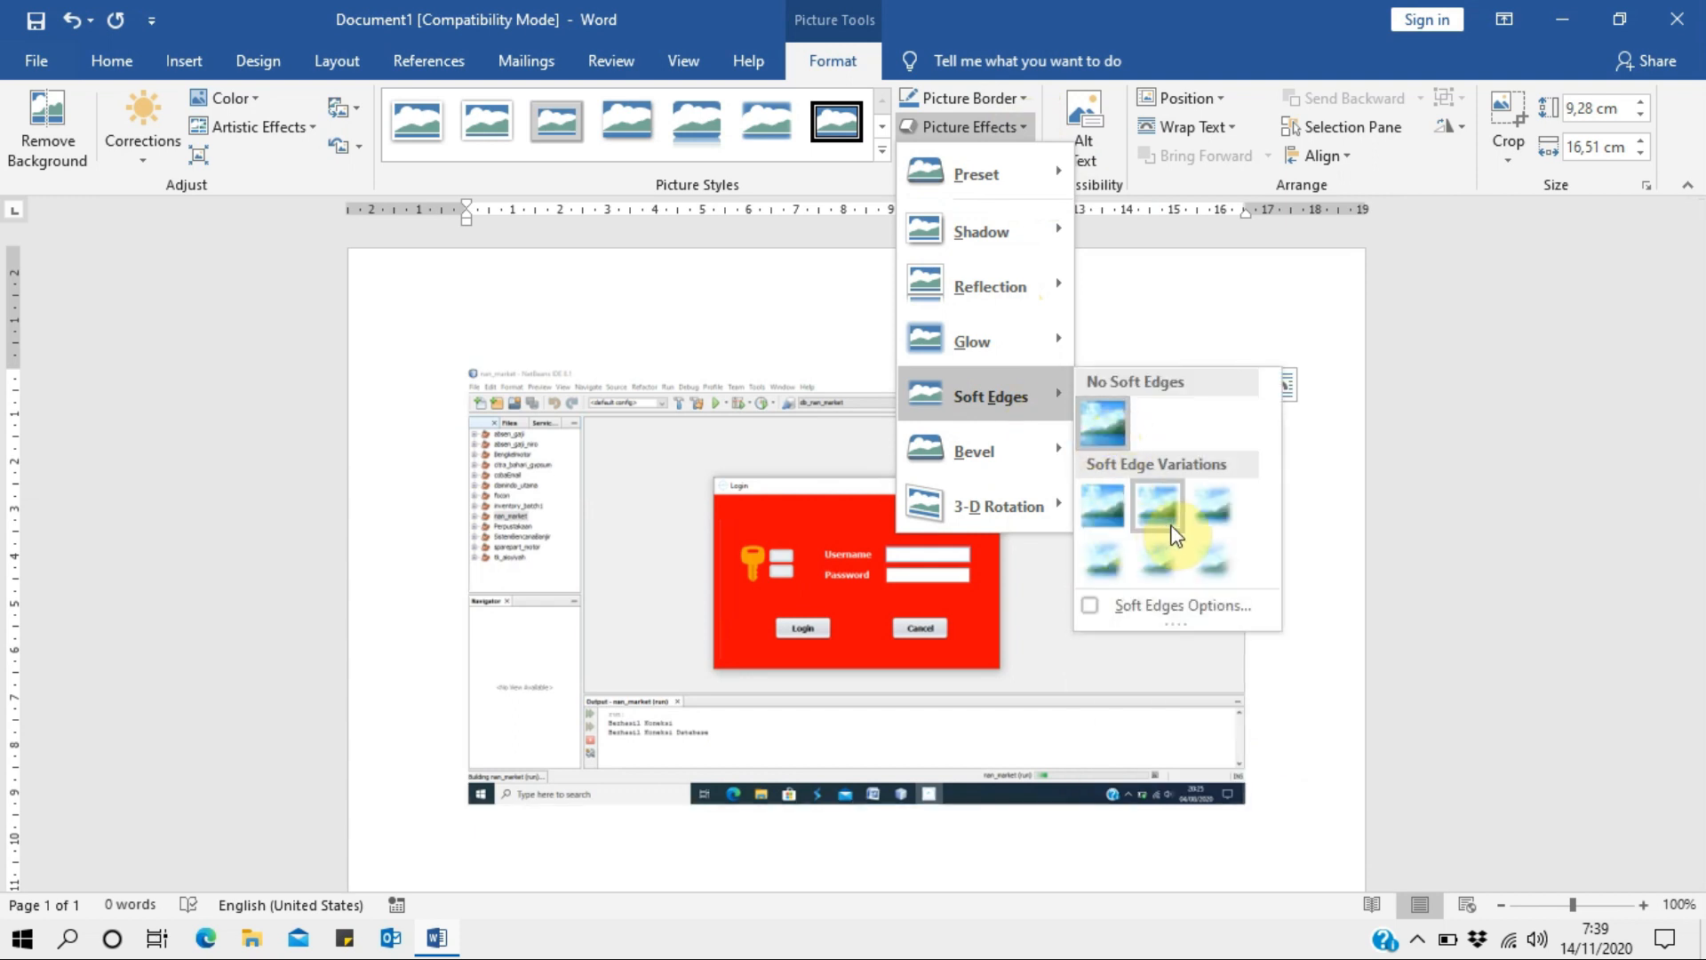
click(1168, 238)
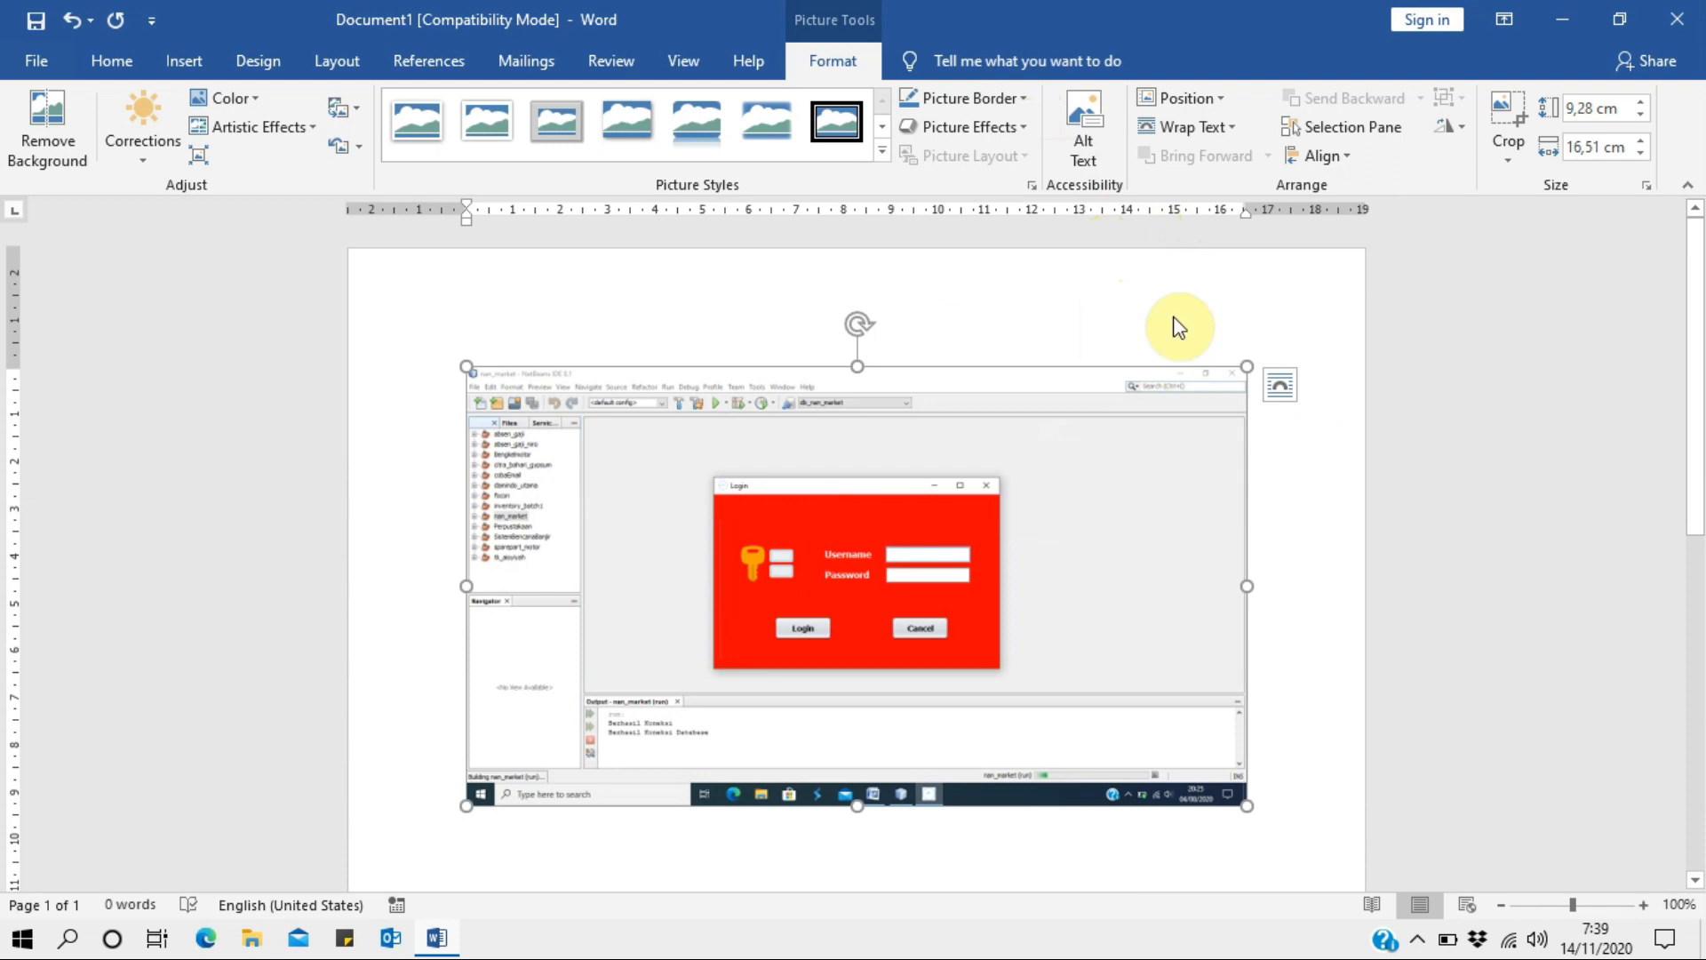
Try Behind Text wrapping on the picture, shrinking it to about 6.4 by 3.6 cm and moving it, and undo the resize.
click(1203, 130)
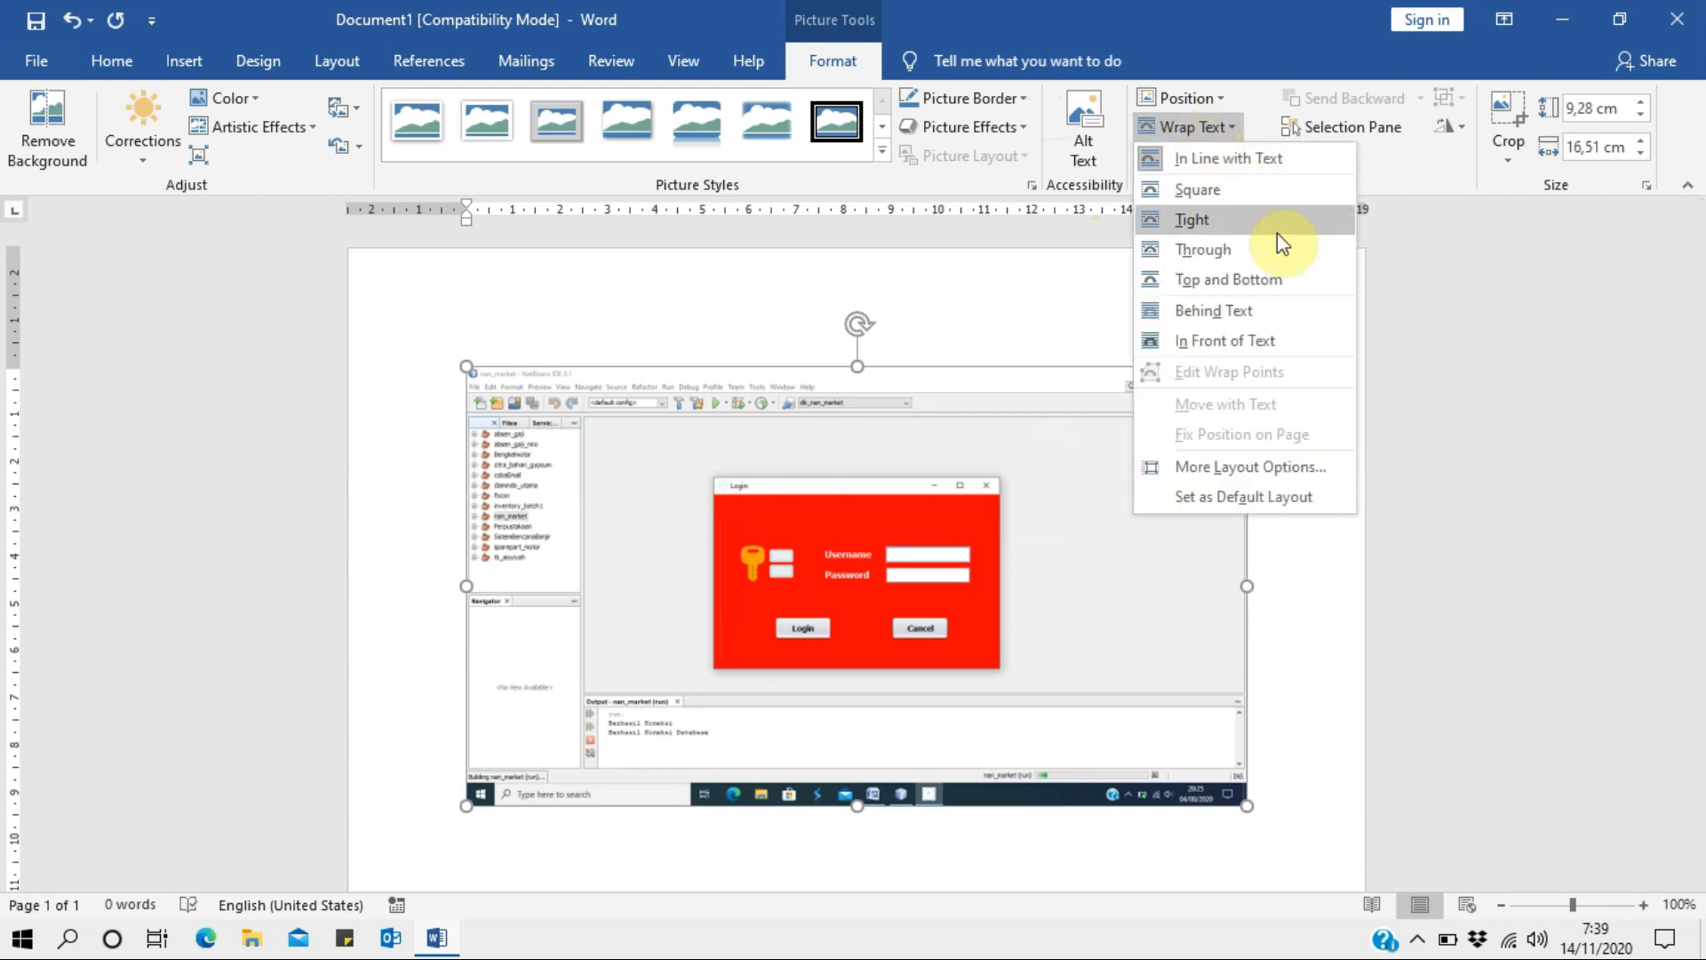
click(1262, 312)
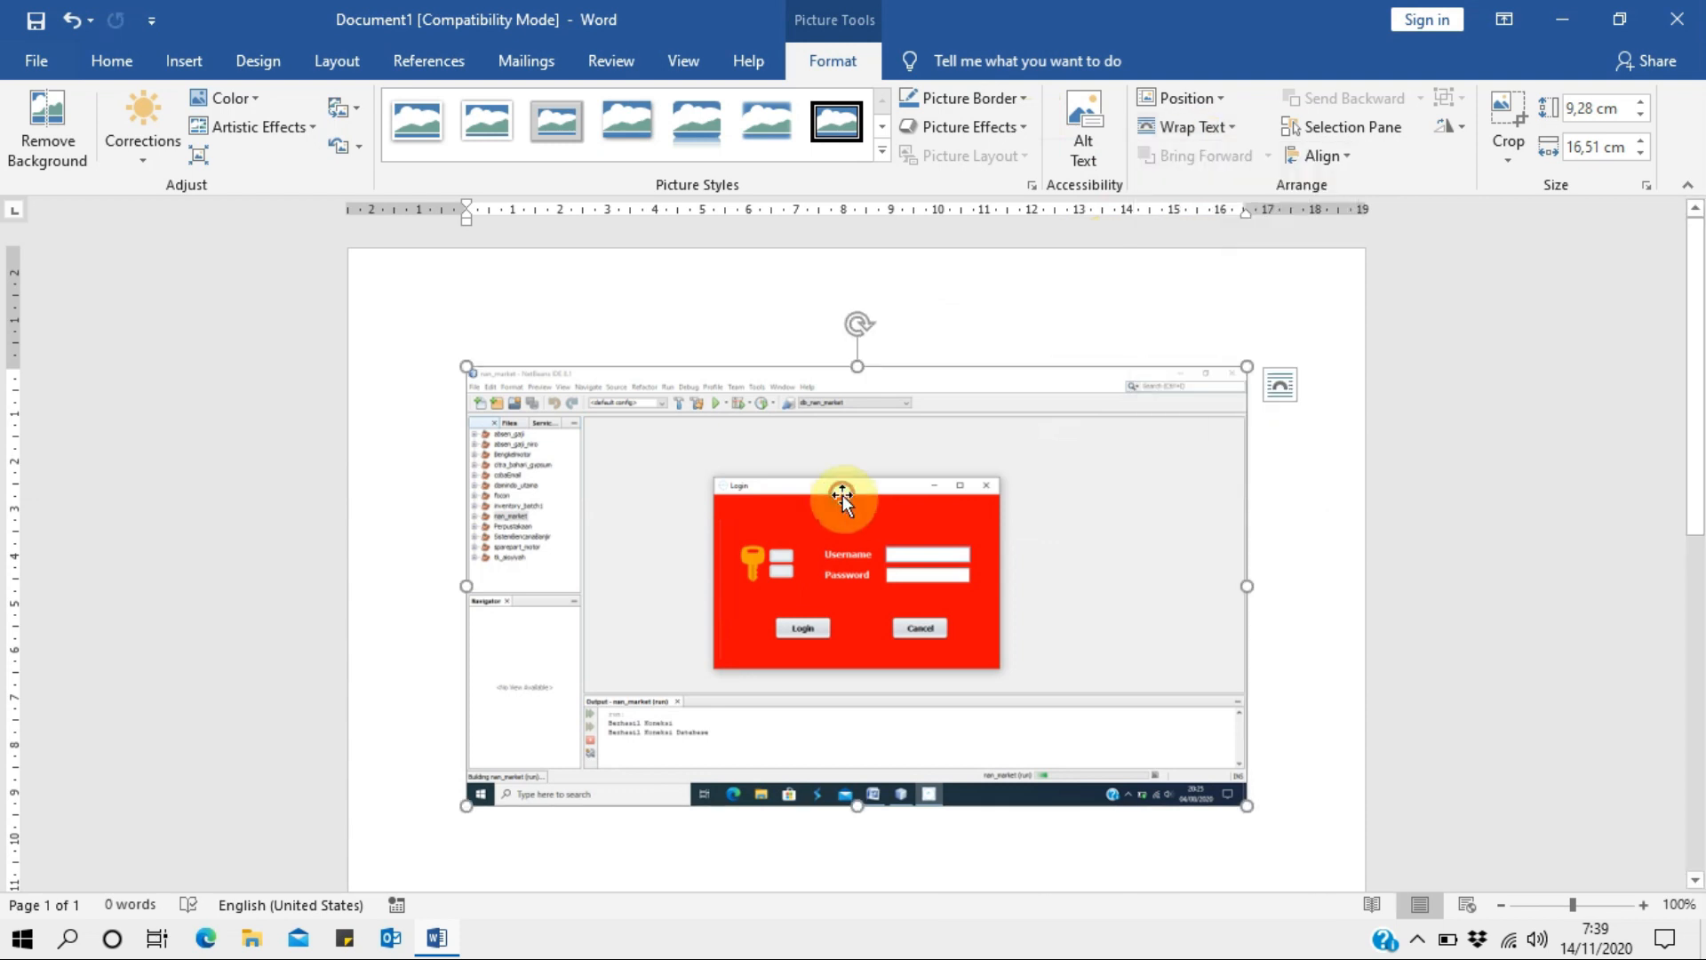
drag(1247, 805, 771, 538)
drag(633, 414, 982, 450)
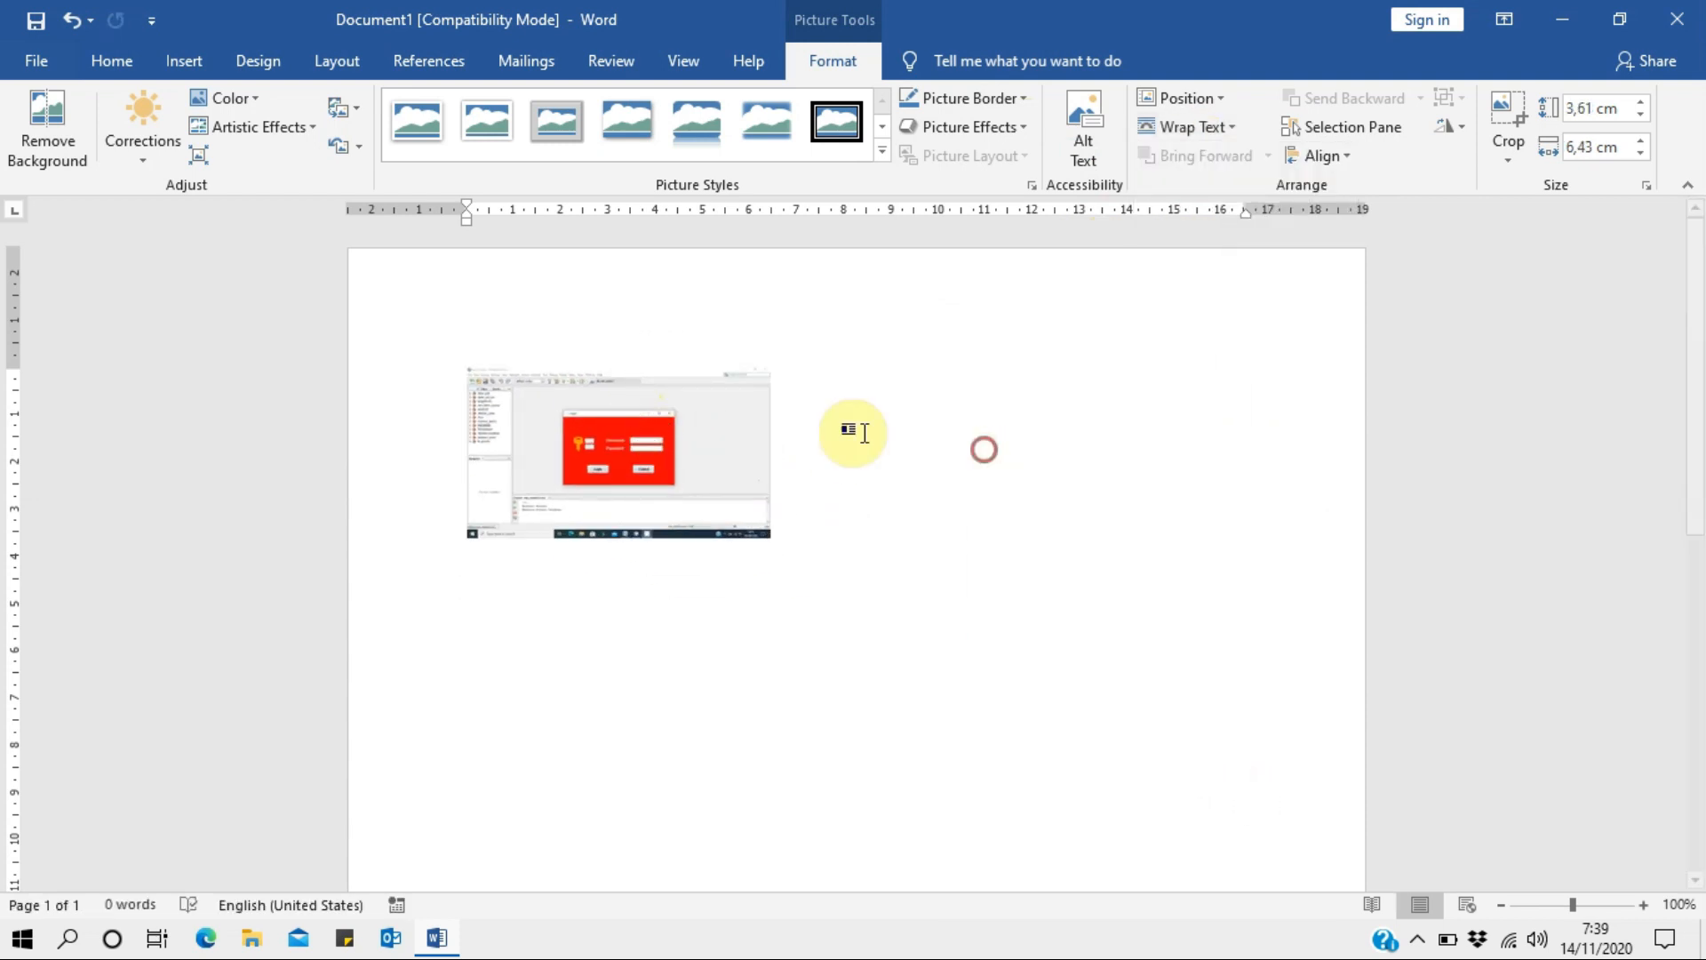
drag(838, 553, 494, 536)
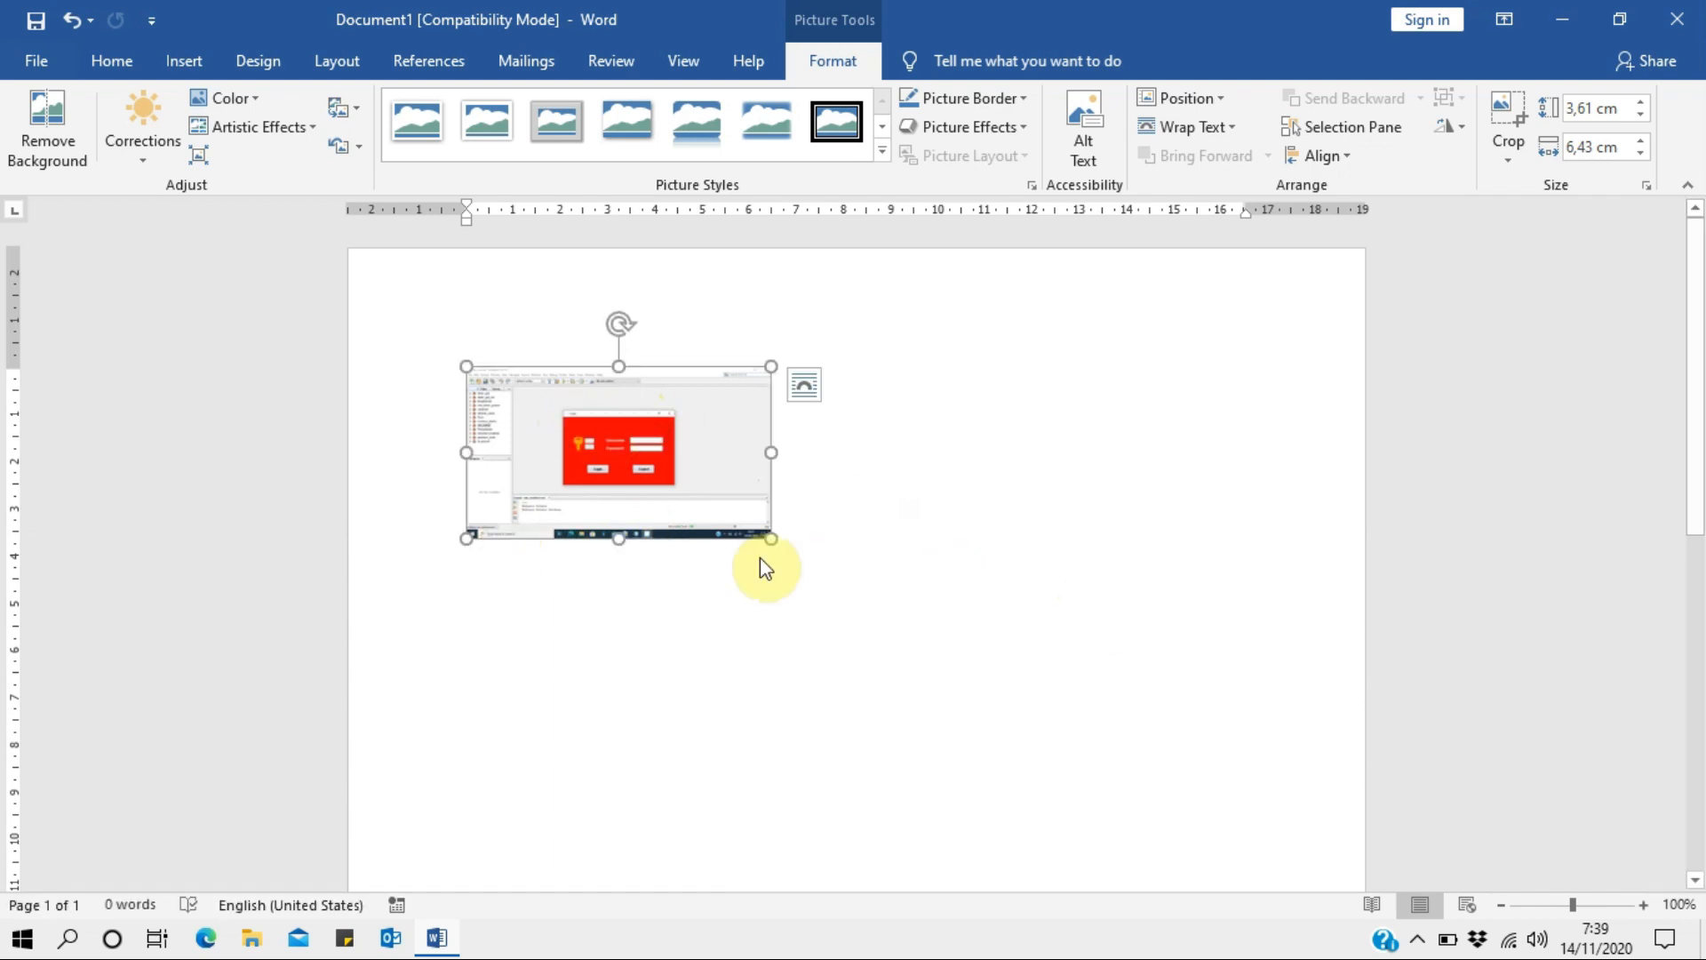
key(ctrl+z)
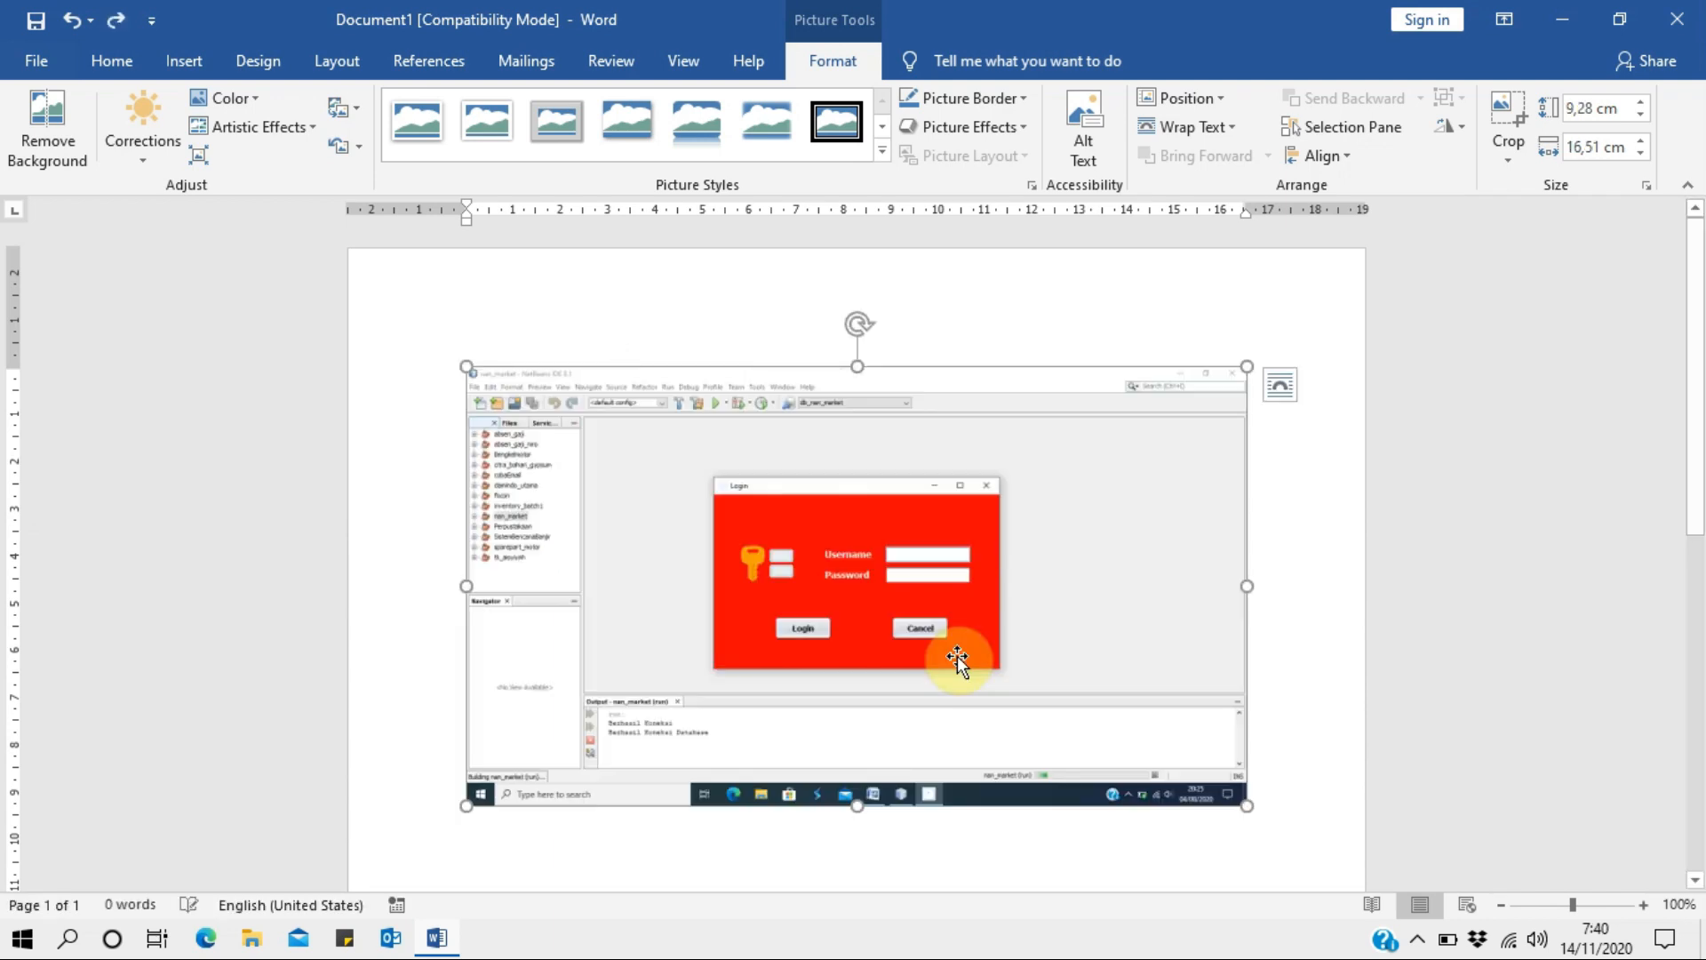
Try again to set the full-size picture's text wrapping to Behind Text.
click(1228, 131)
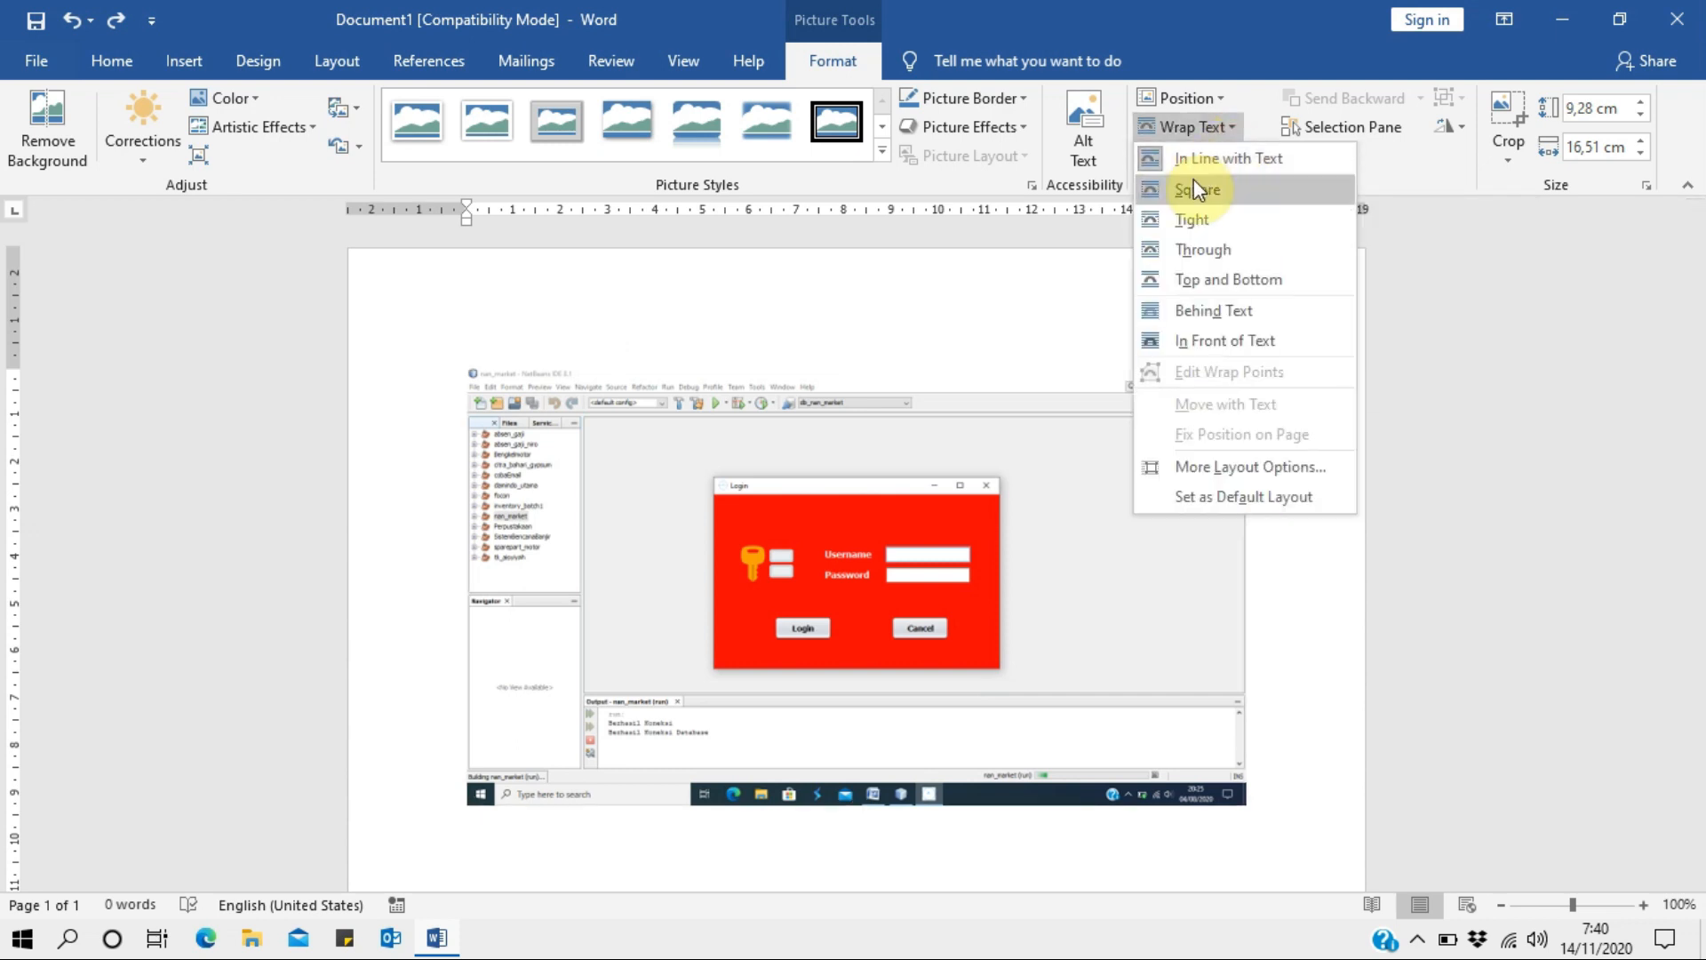
click(1259, 311)
scroll(684, 630, down, 4)
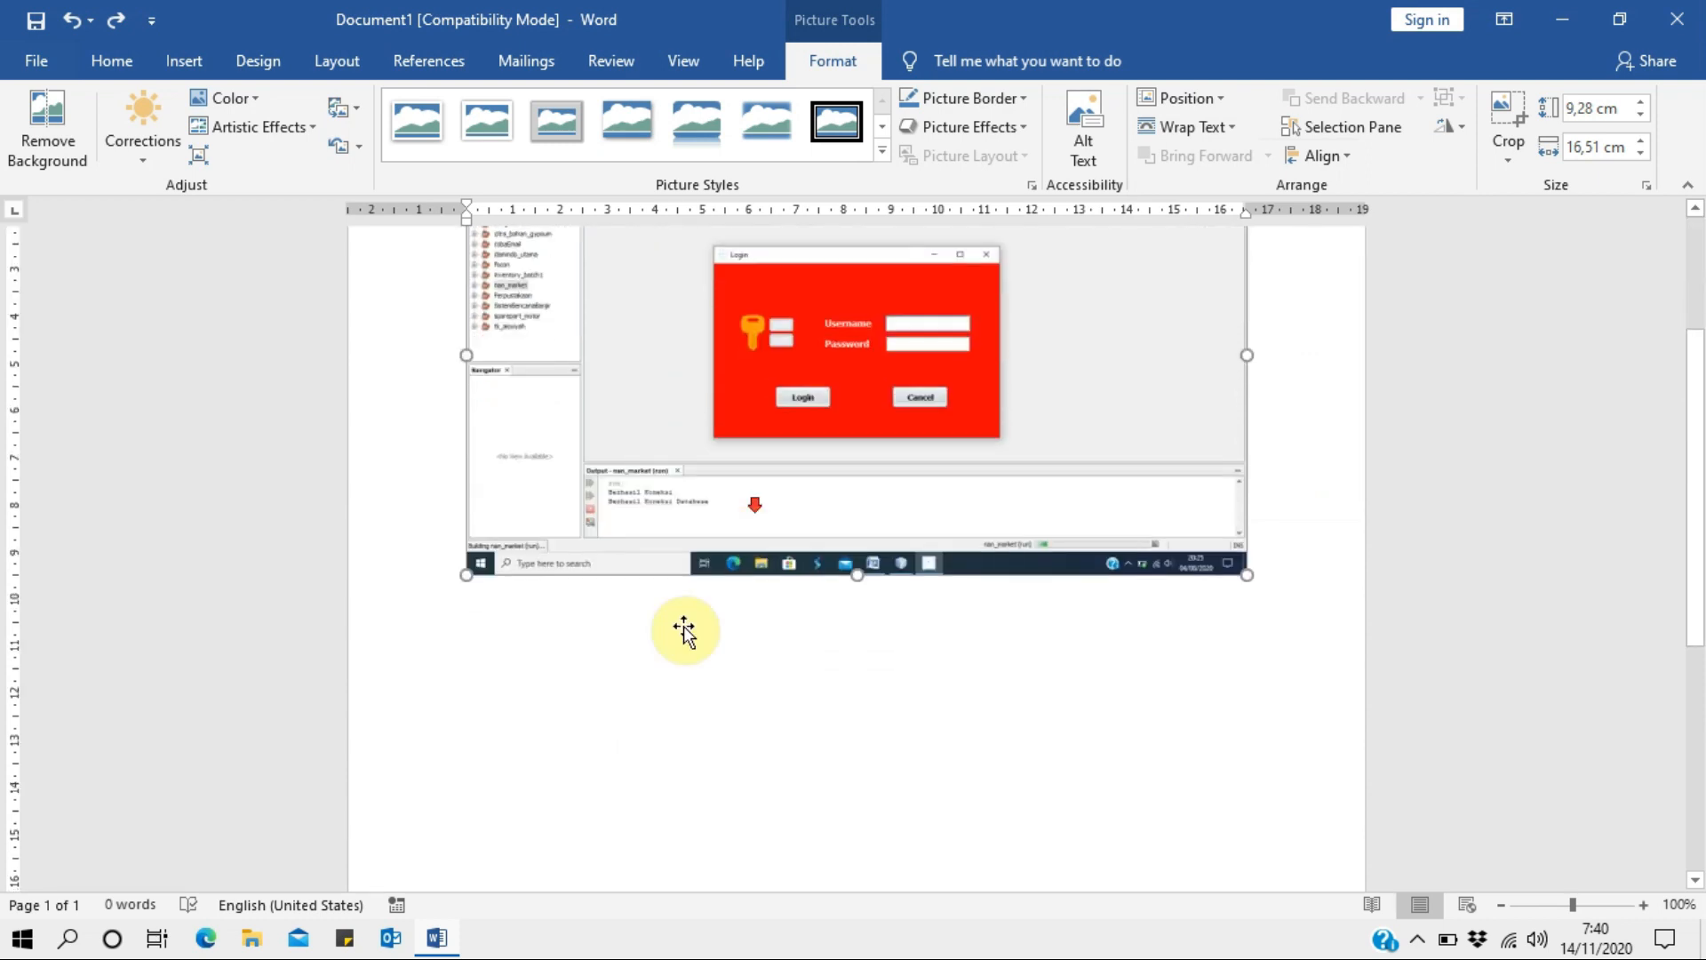
Enter the sample text "coantohatpohaofad" on the line below the picture.
click(569, 648)
click(1363, 425)
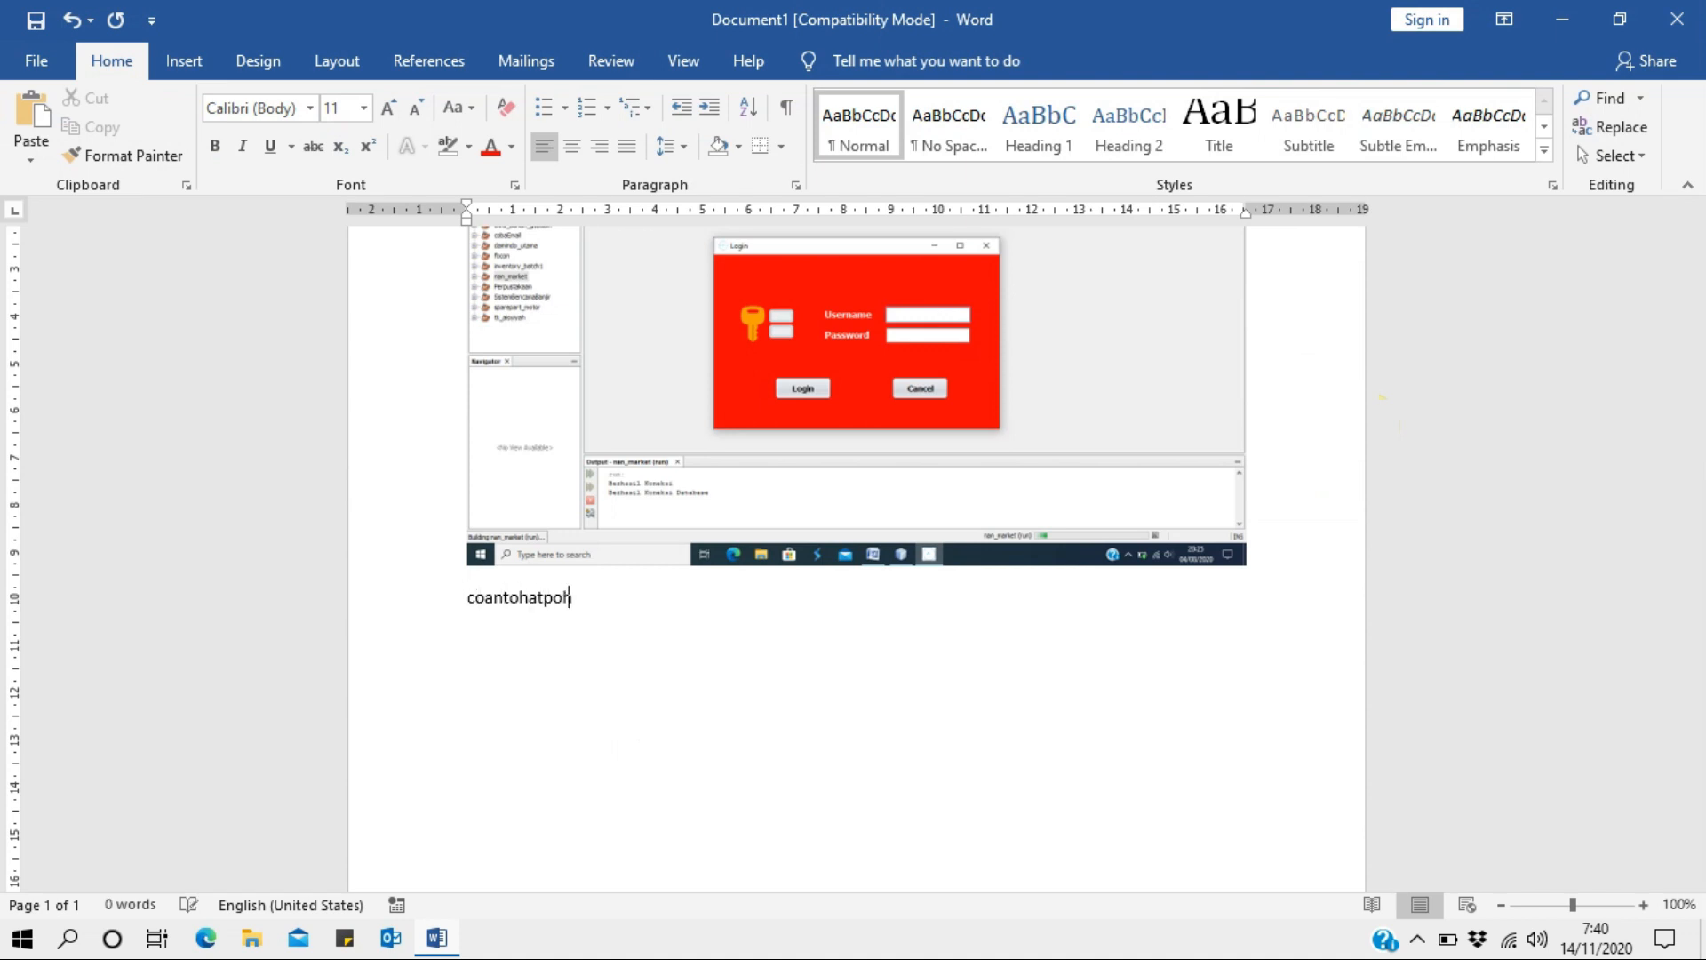
Enlarge the text line below the picture to font size 20 and make it bold and underlined.
click(407, 610)
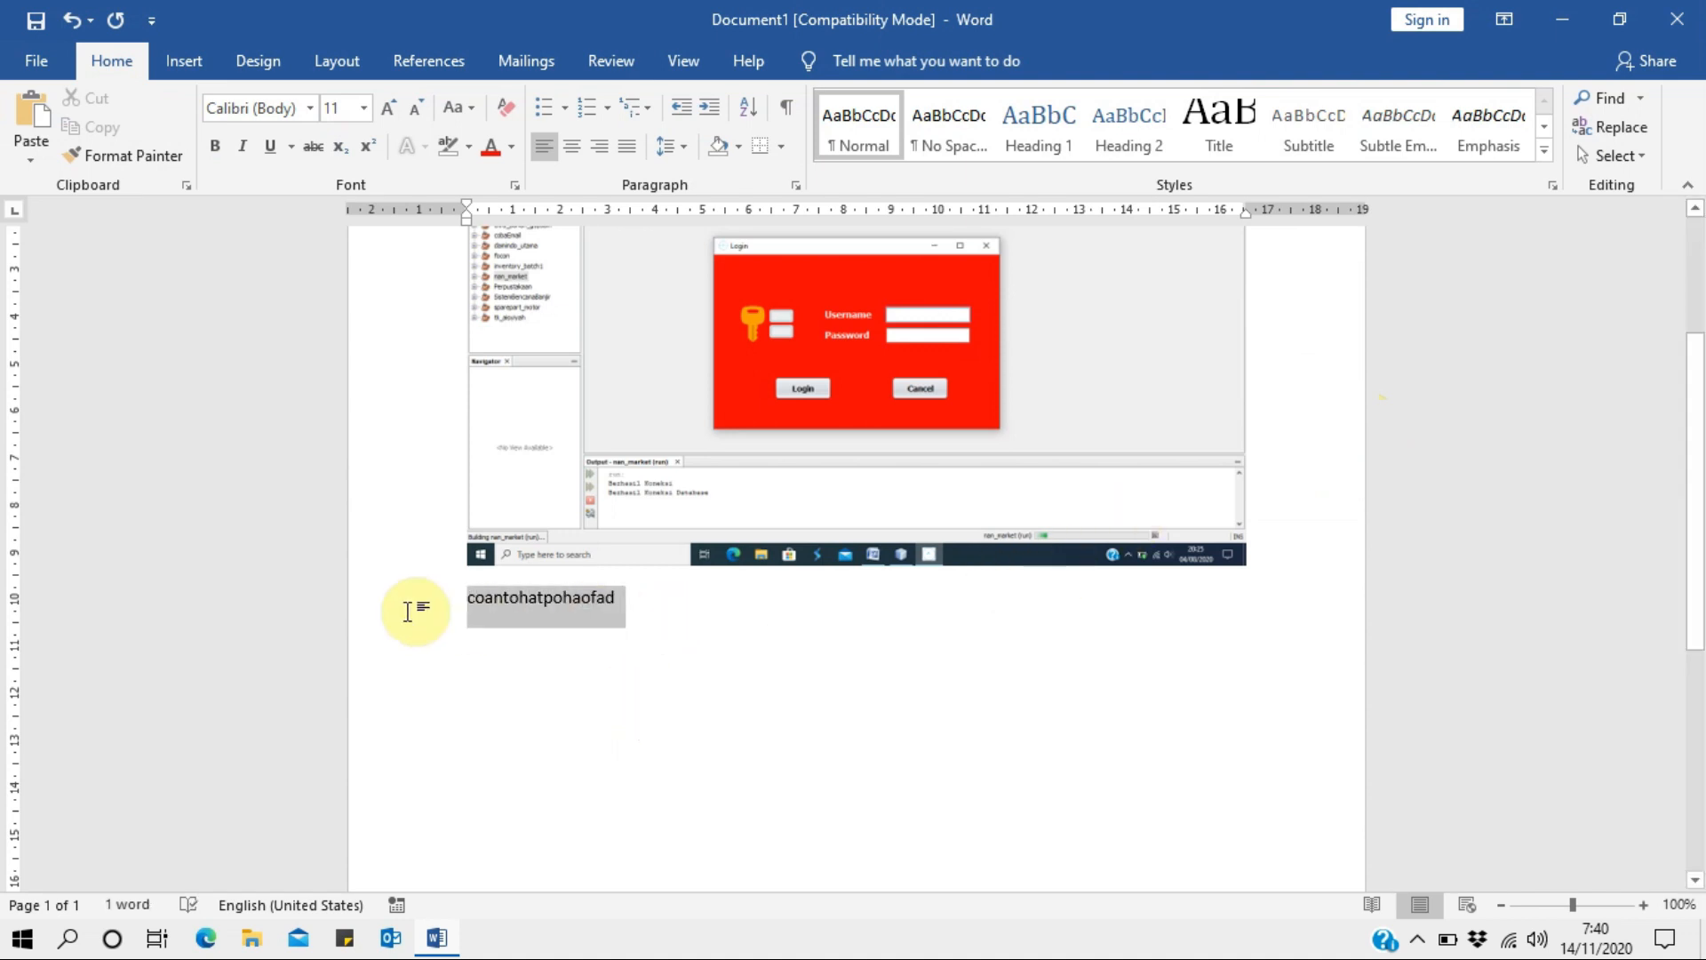
key(ctrl+shift+period)
key(ctrl+shift+period)
key(ctrl+shift+period)
key(ctrl+shift+period)
key(ctrl+shift+period)
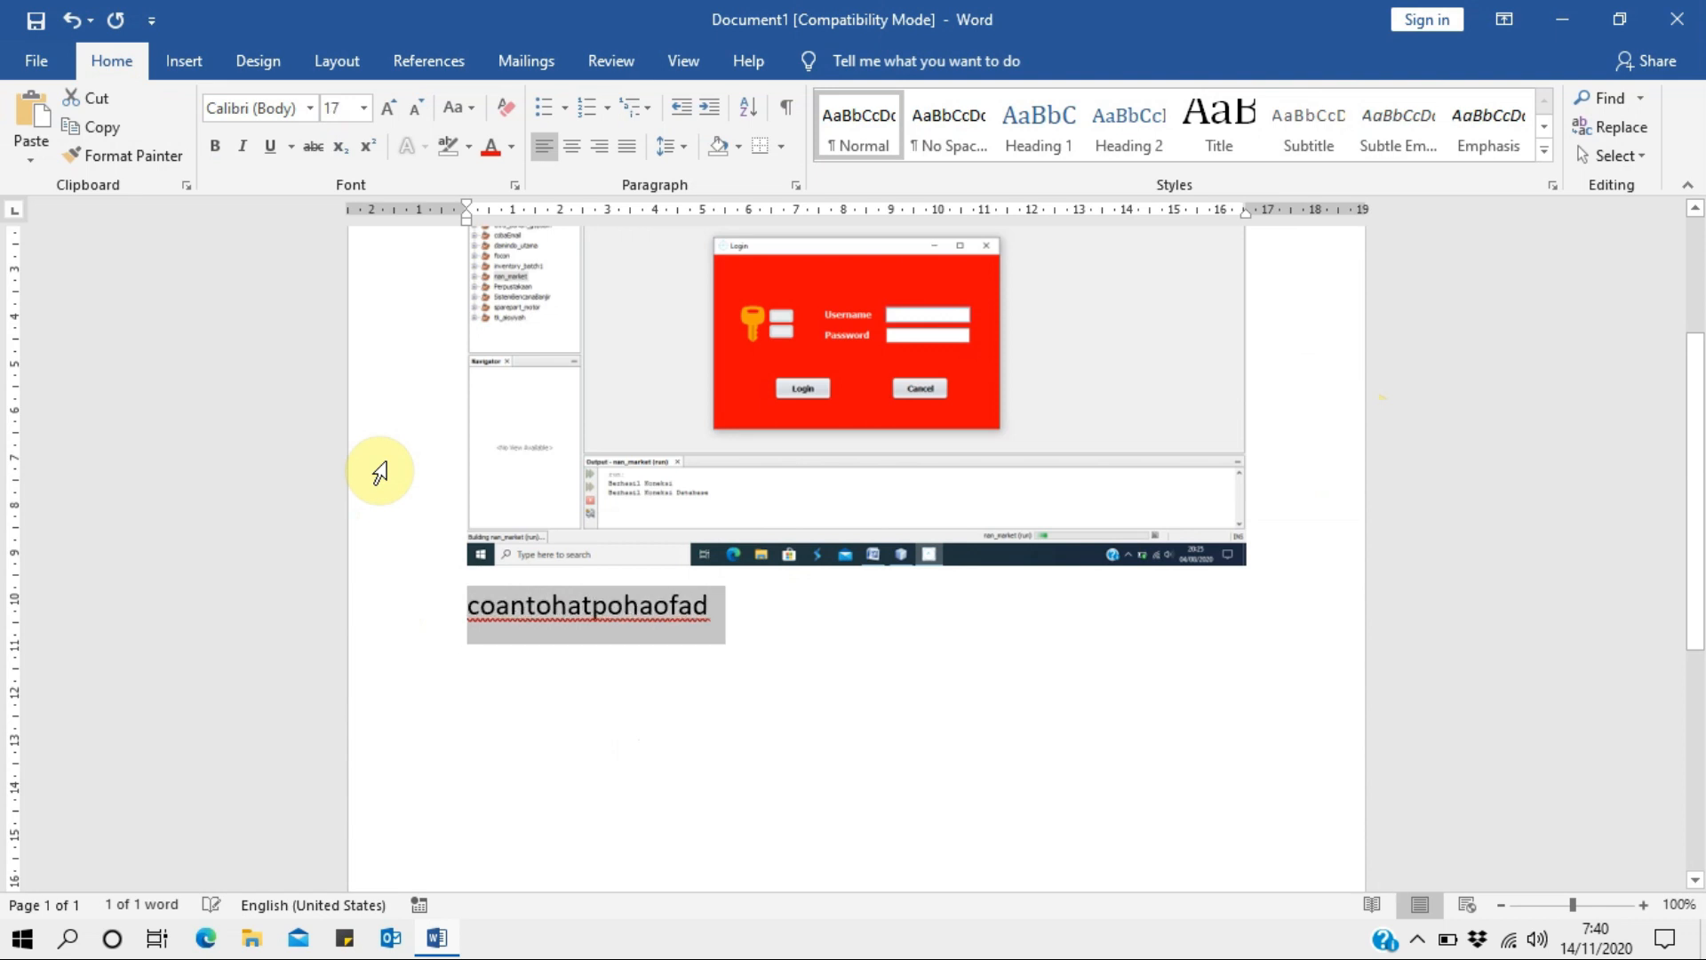
key(ctrl+b)
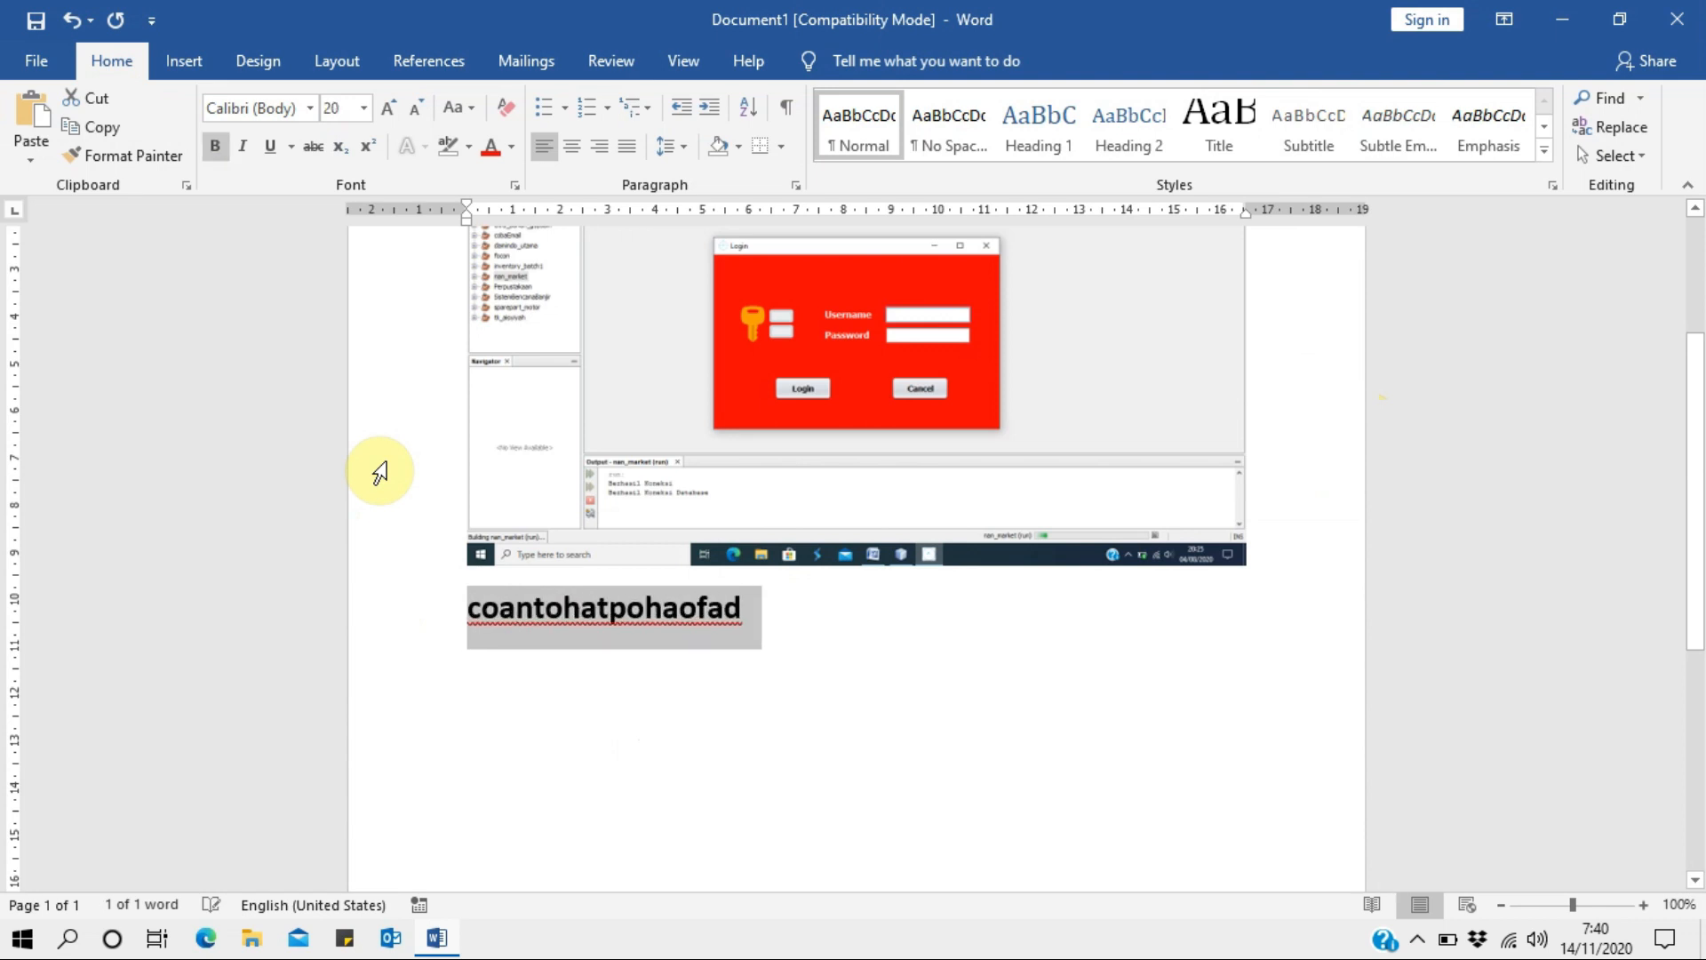
click(1017, 649)
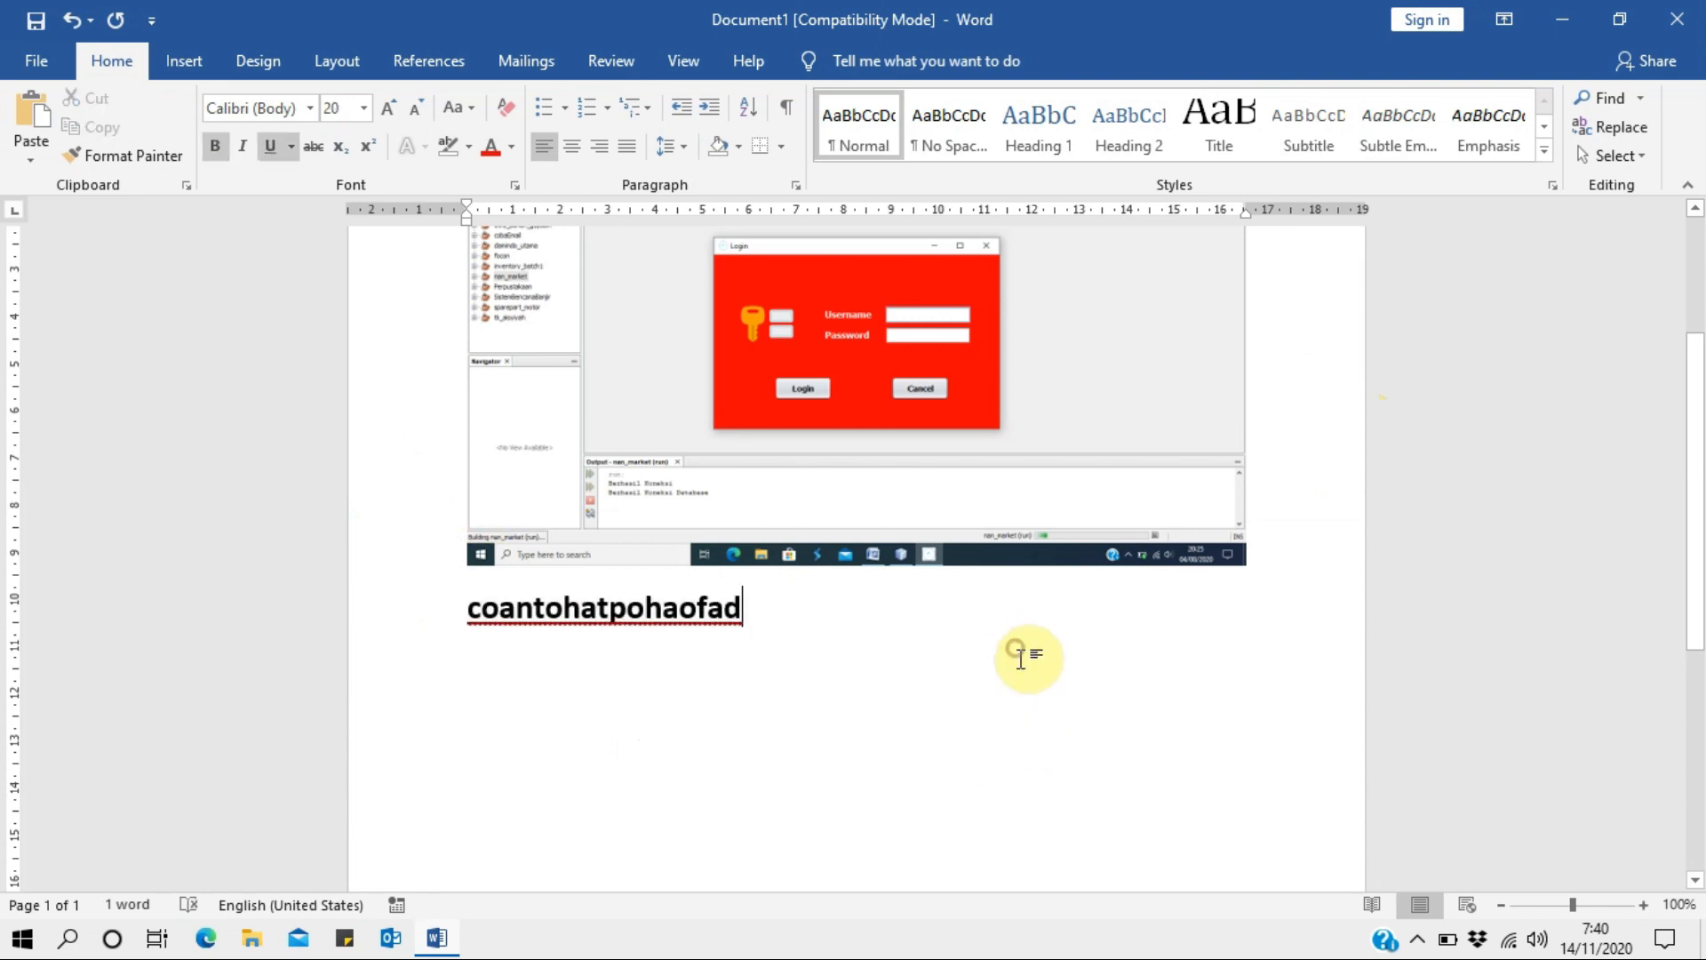
Select the picture and try to move it down toward the sample text line.
scroll(1051, 613, up, 3)
click(857, 520)
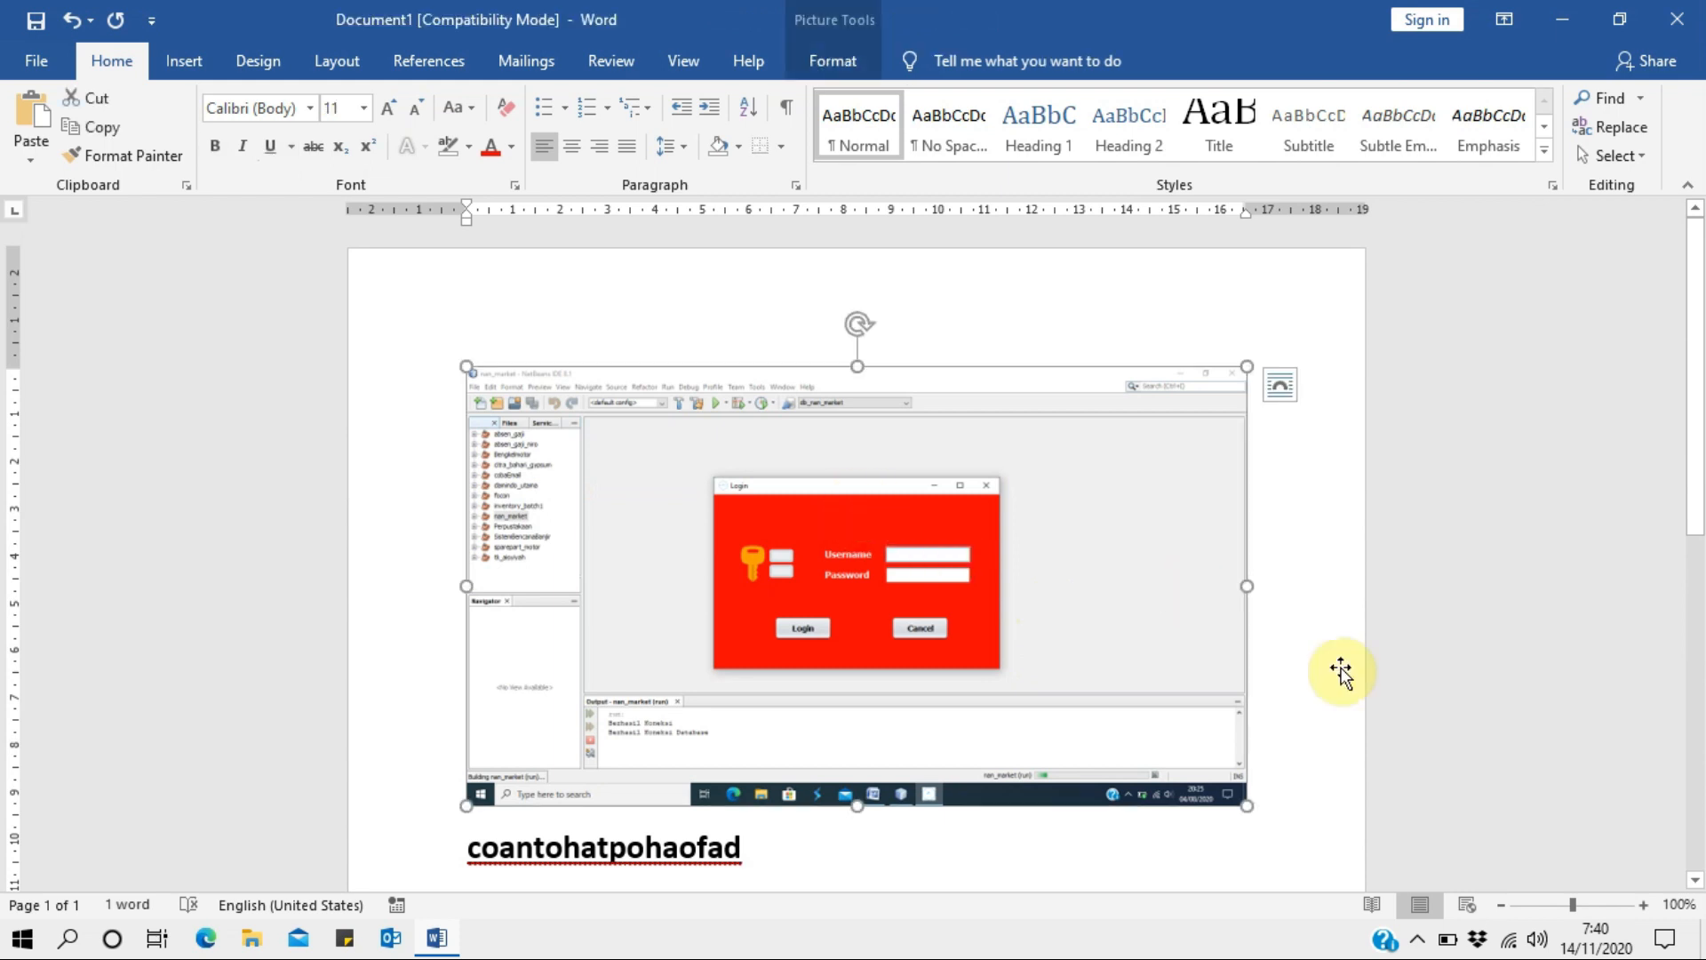
drag(1045, 594, 1062, 771)
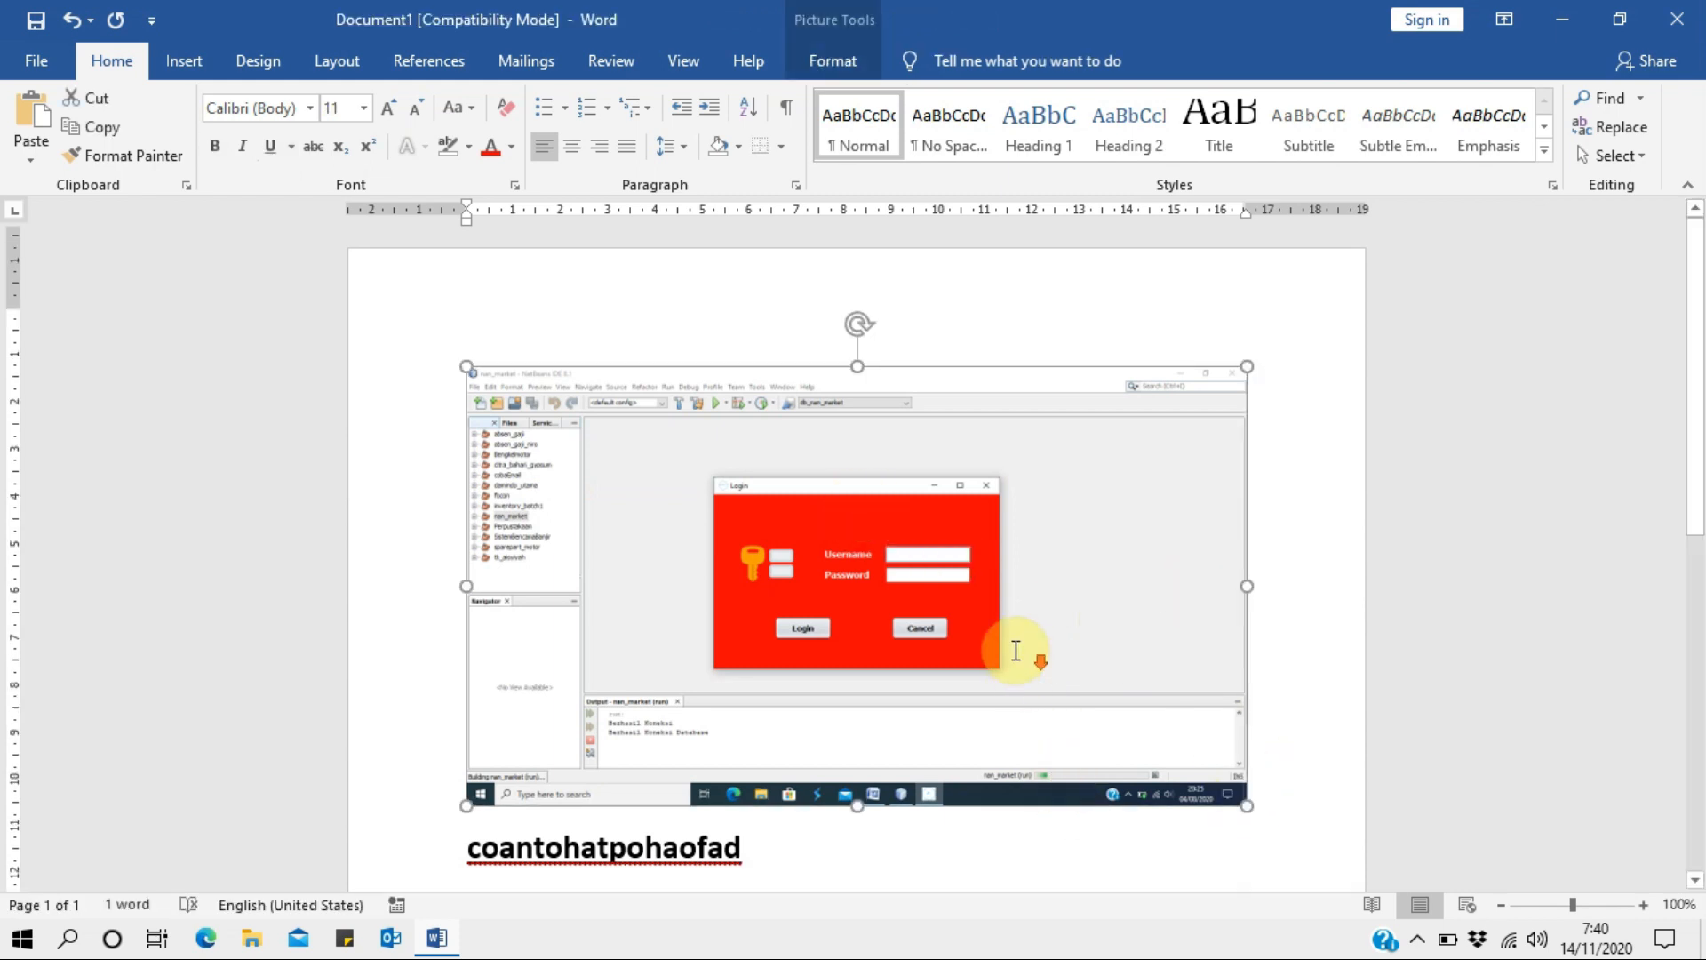
Try again to move the in-line picture to a different place on the page.
scroll(1013, 650, down, 3)
drag(888, 376, 845, 411)
drag(886, 524, 800, 393)
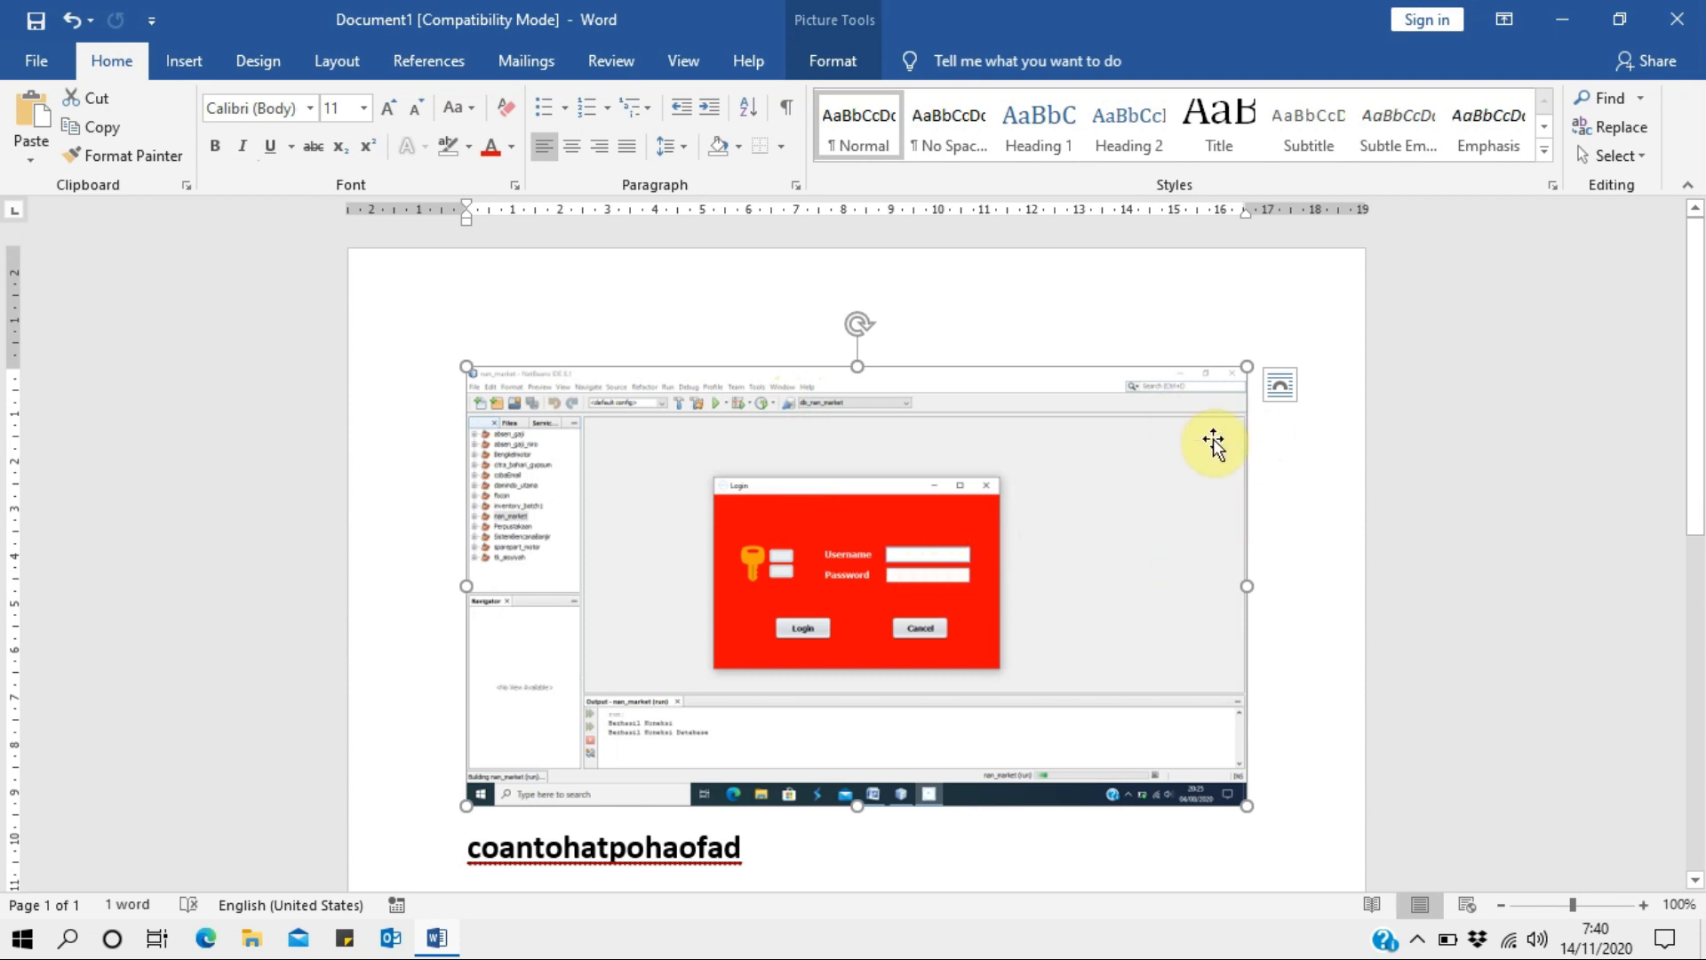
Set the picture's text wrapping to Behind Text and shift the picture slightly to the right.
double_click(971, 494)
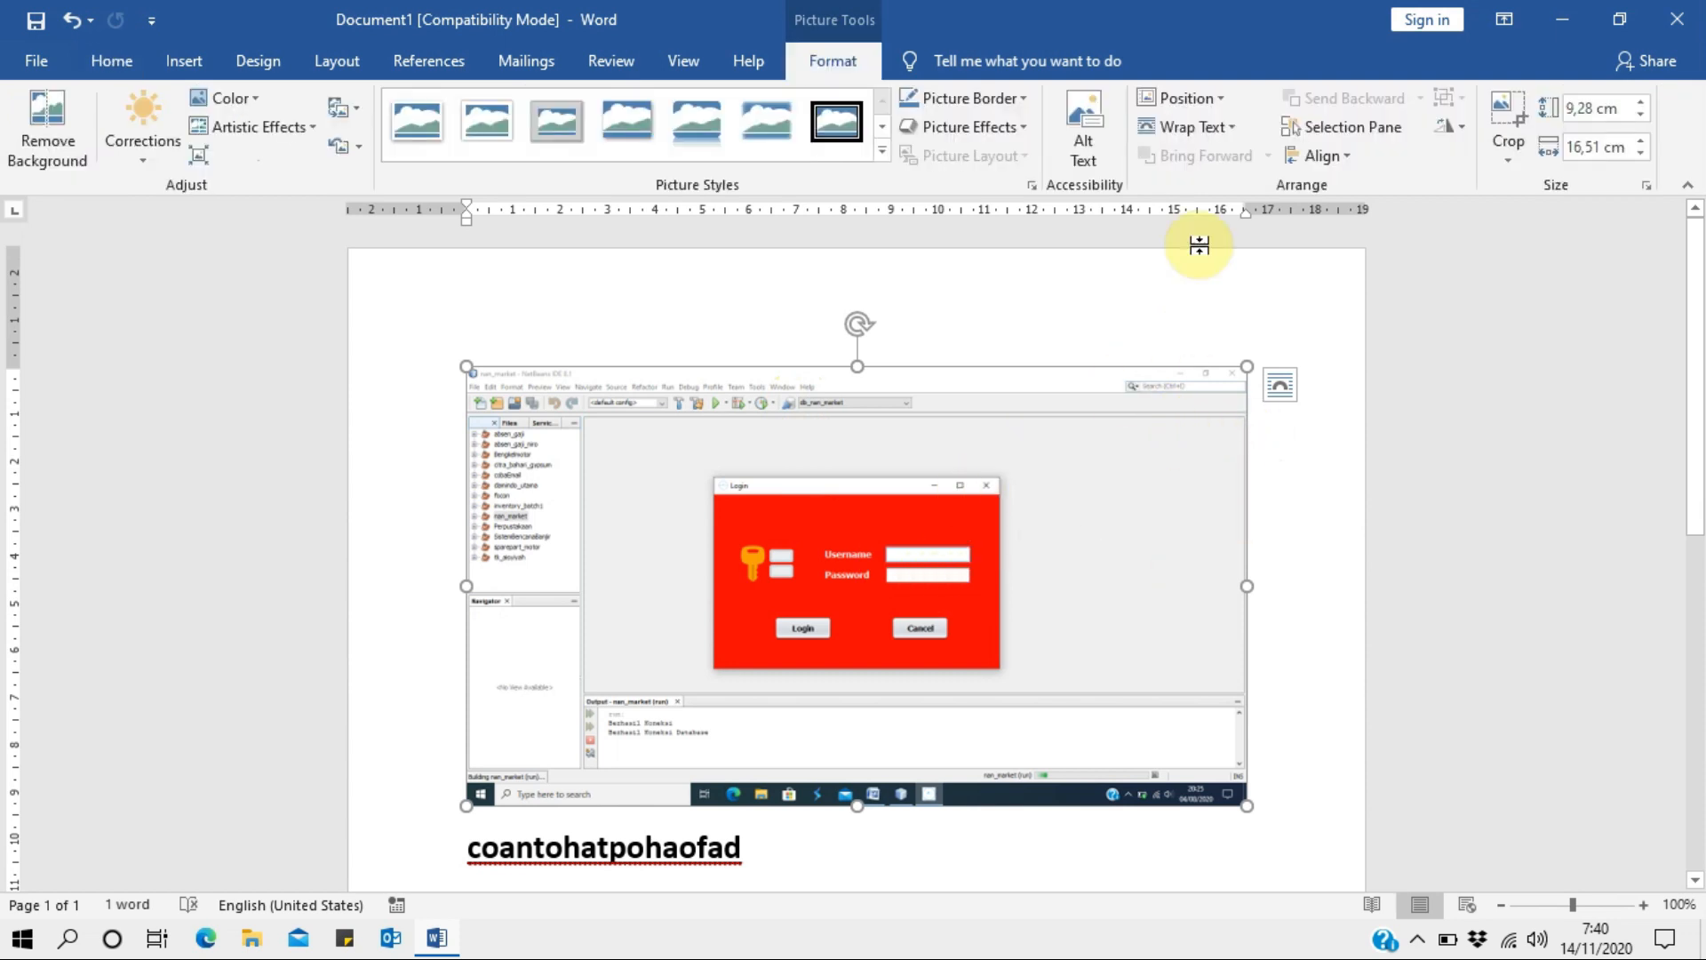
click(1228, 130)
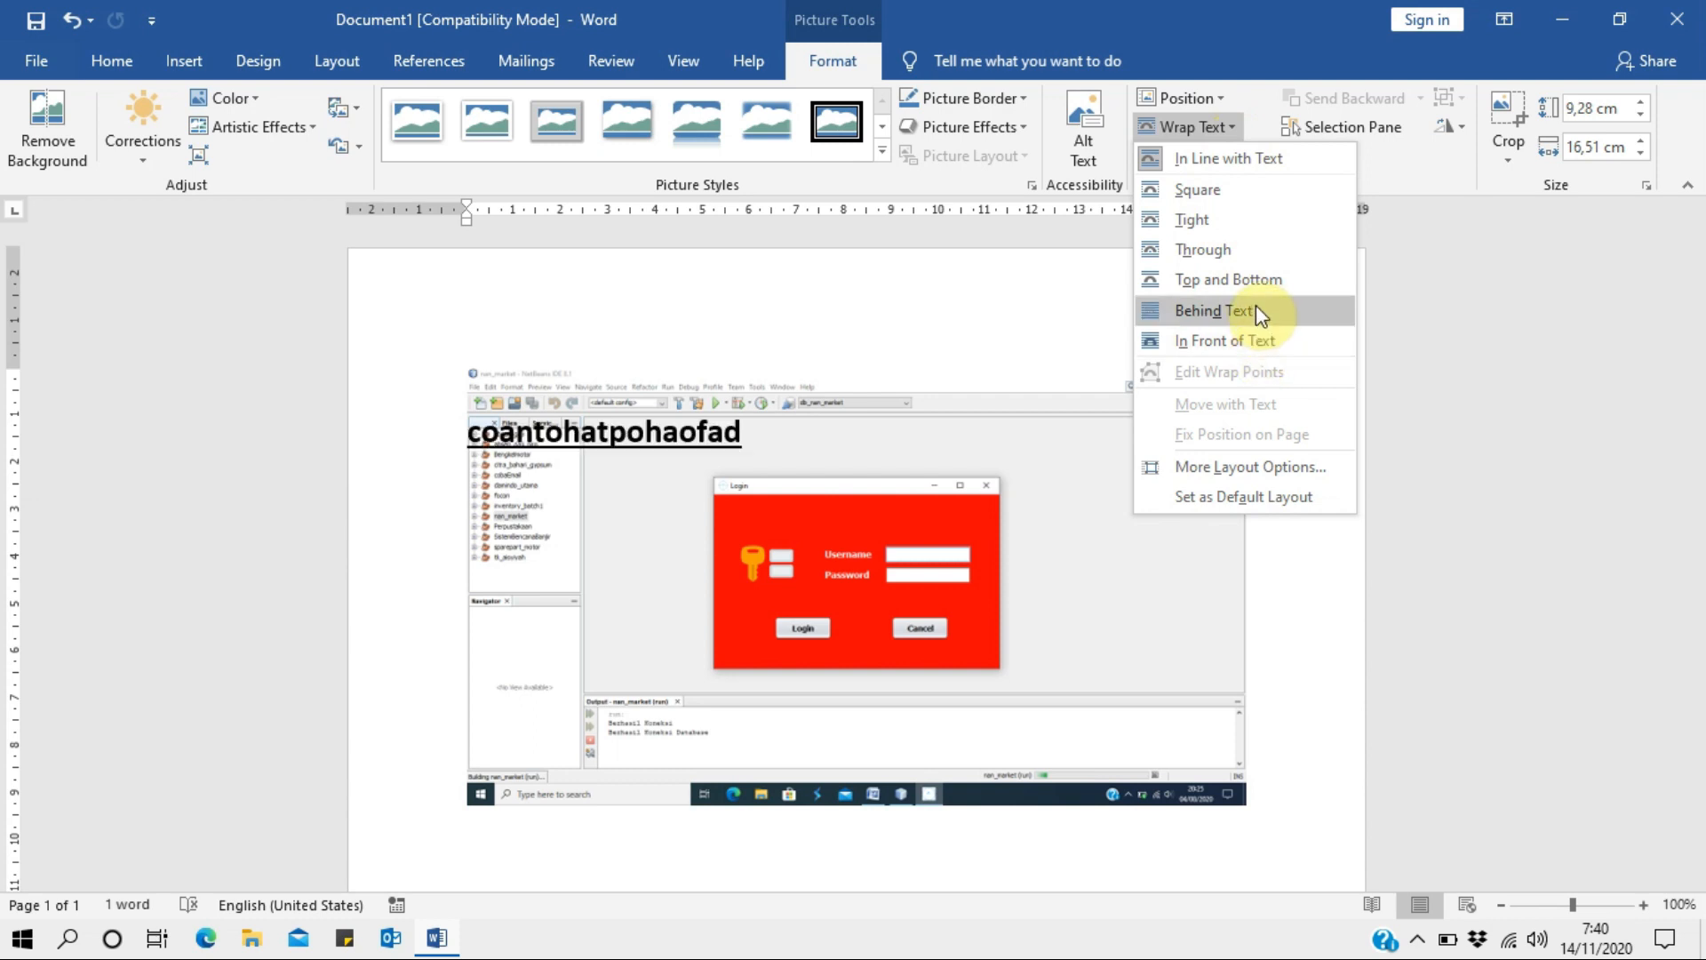
click(1255, 311)
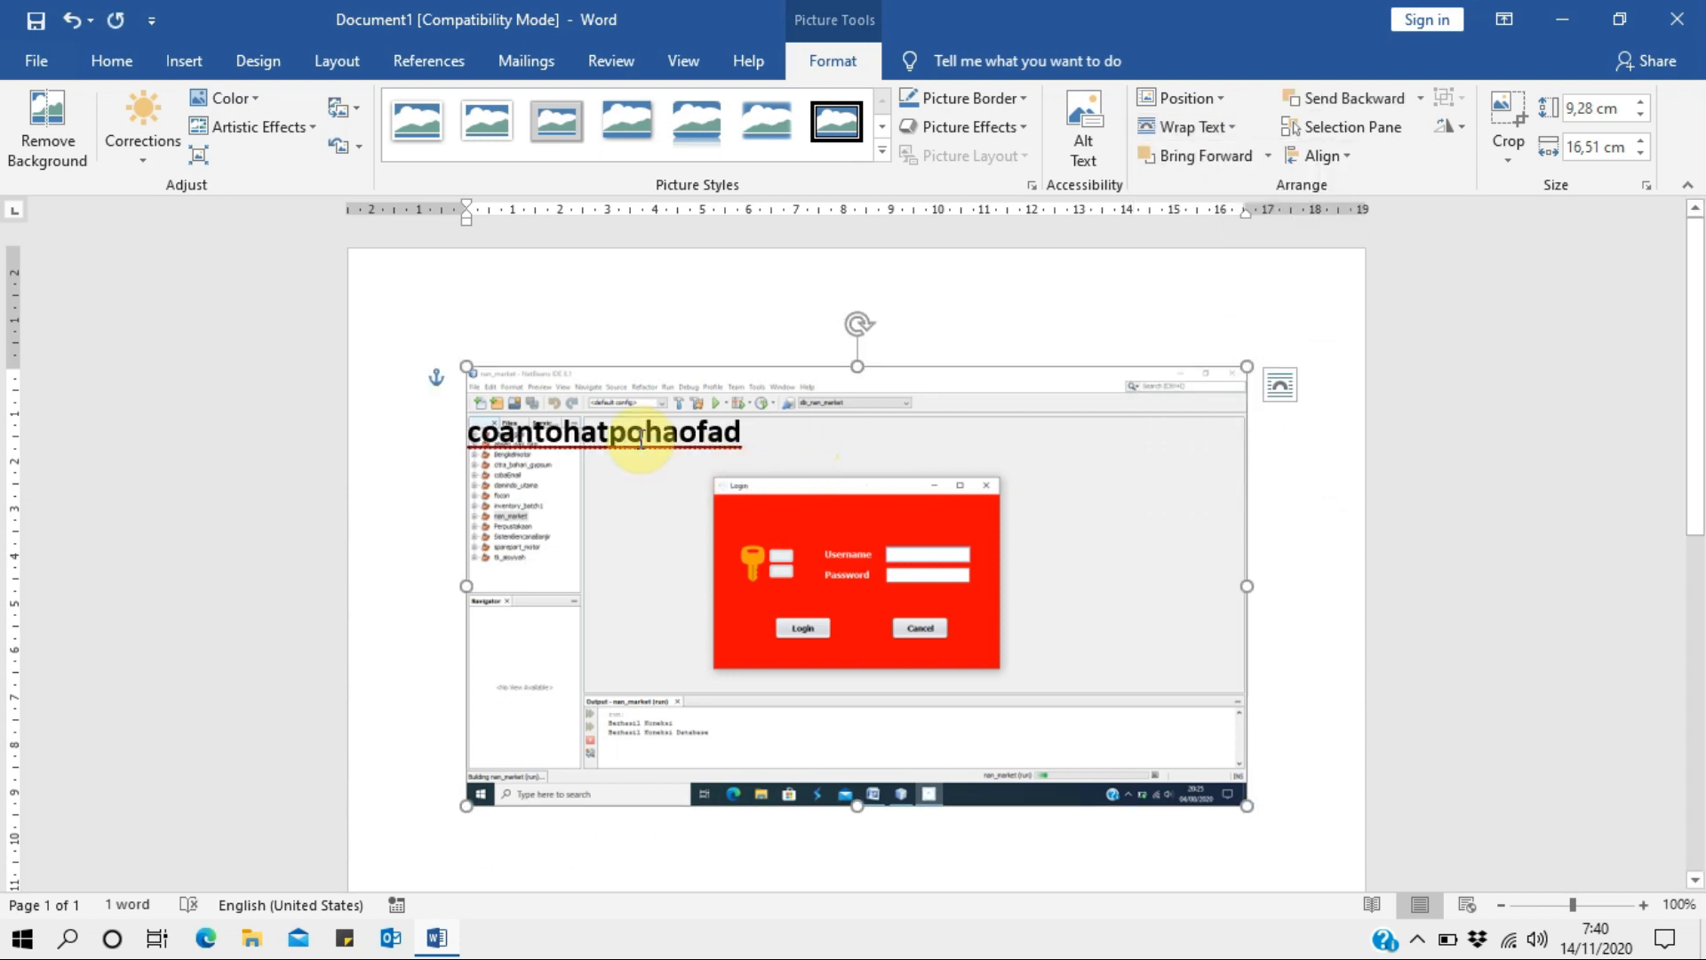
click(642, 438)
mouse_move(968, 414)
mouse_down()
mouse_move(937, 491)
mouse_move(1047, 559)
mouse_move(933, 479)
mouse_move(977, 412)
mouse_up()
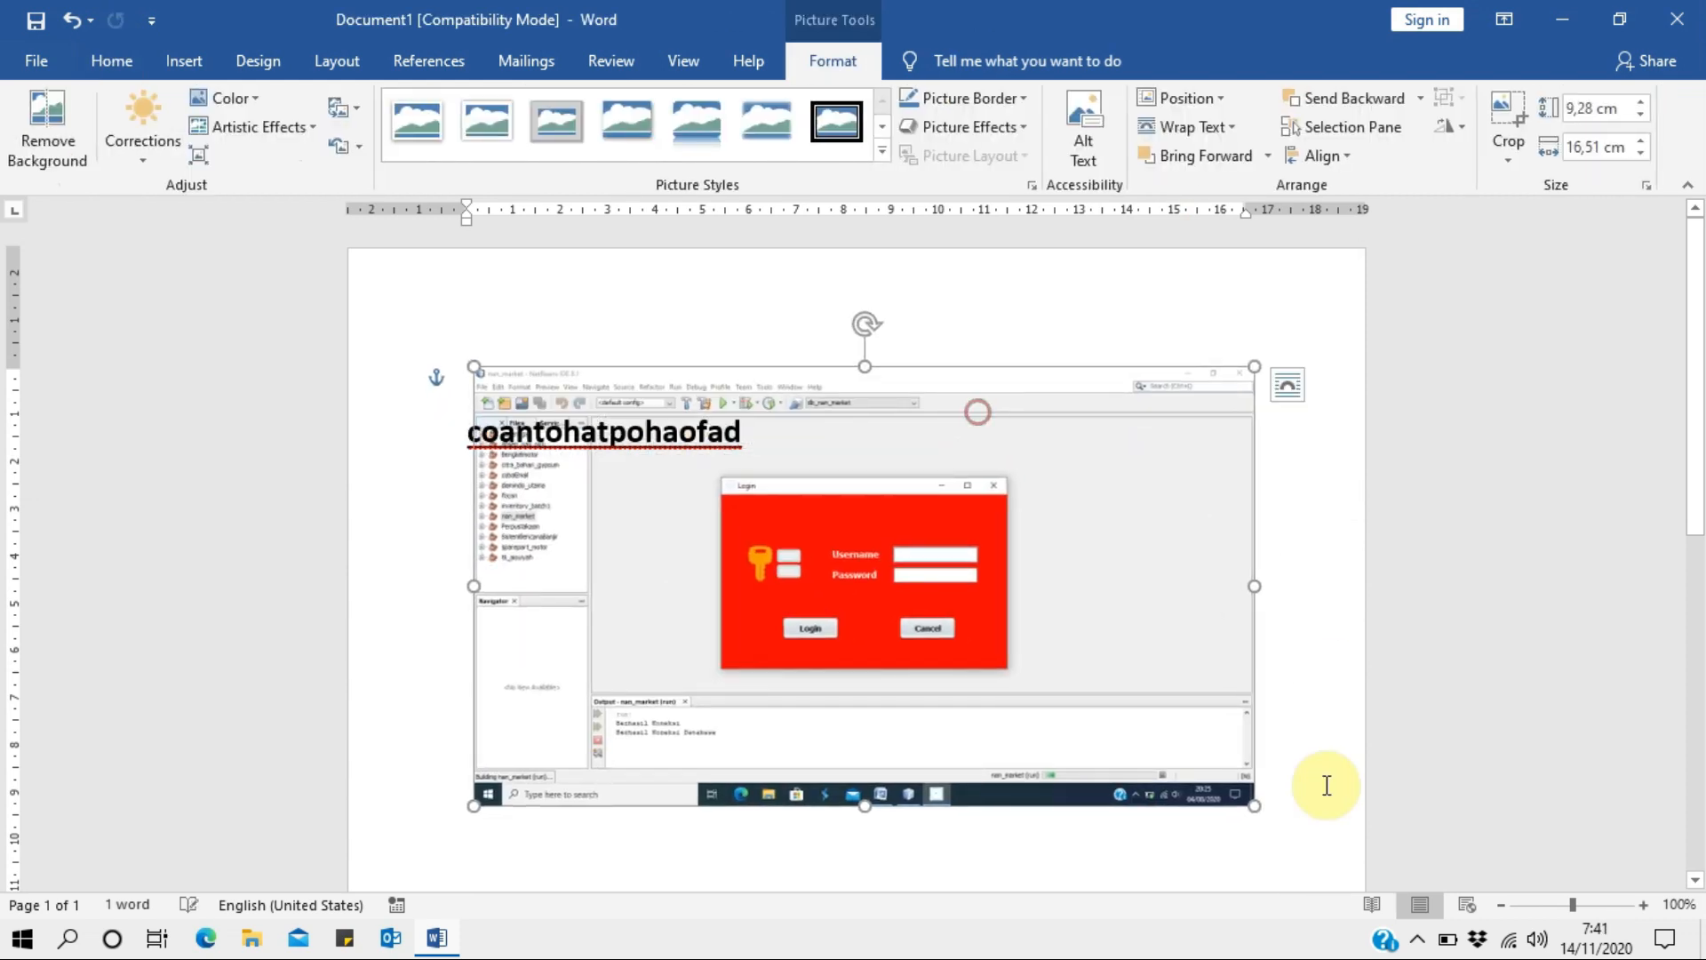
Shrink the picture to about 5.41 cm high by 9.63 cm wide, move it right, and undo both changes.
drag(1253, 804, 928, 622)
drag(868, 480, 1202, 474)
key(ctrl+z)
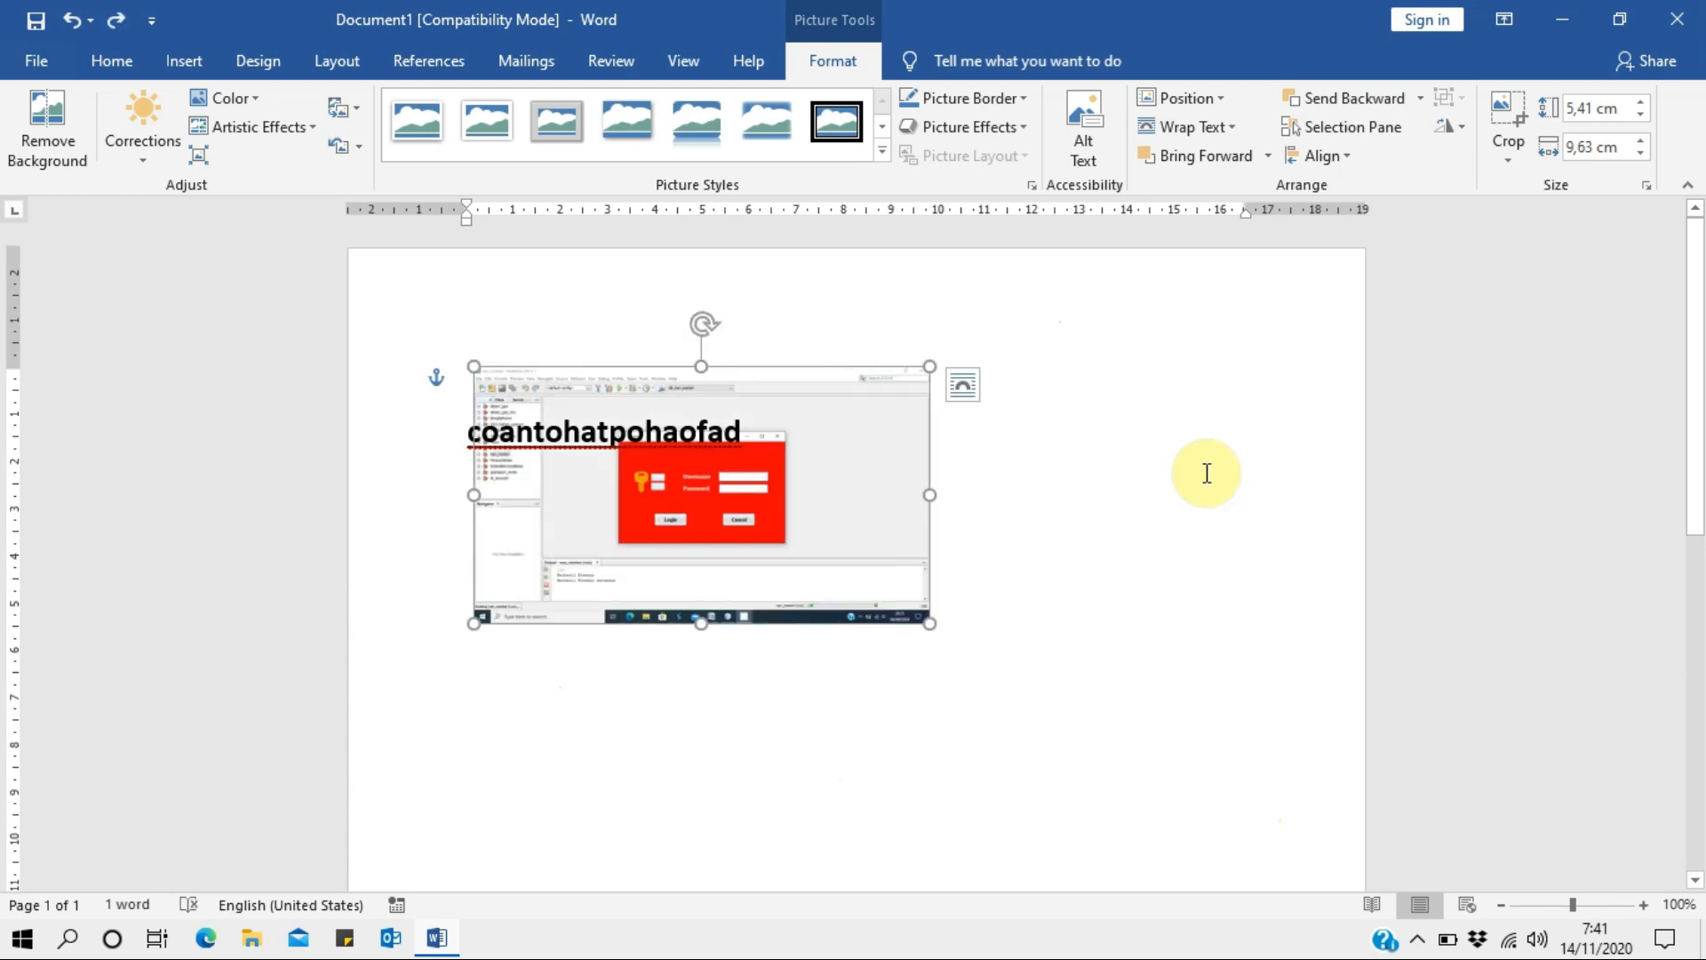
key(ctrl+z)
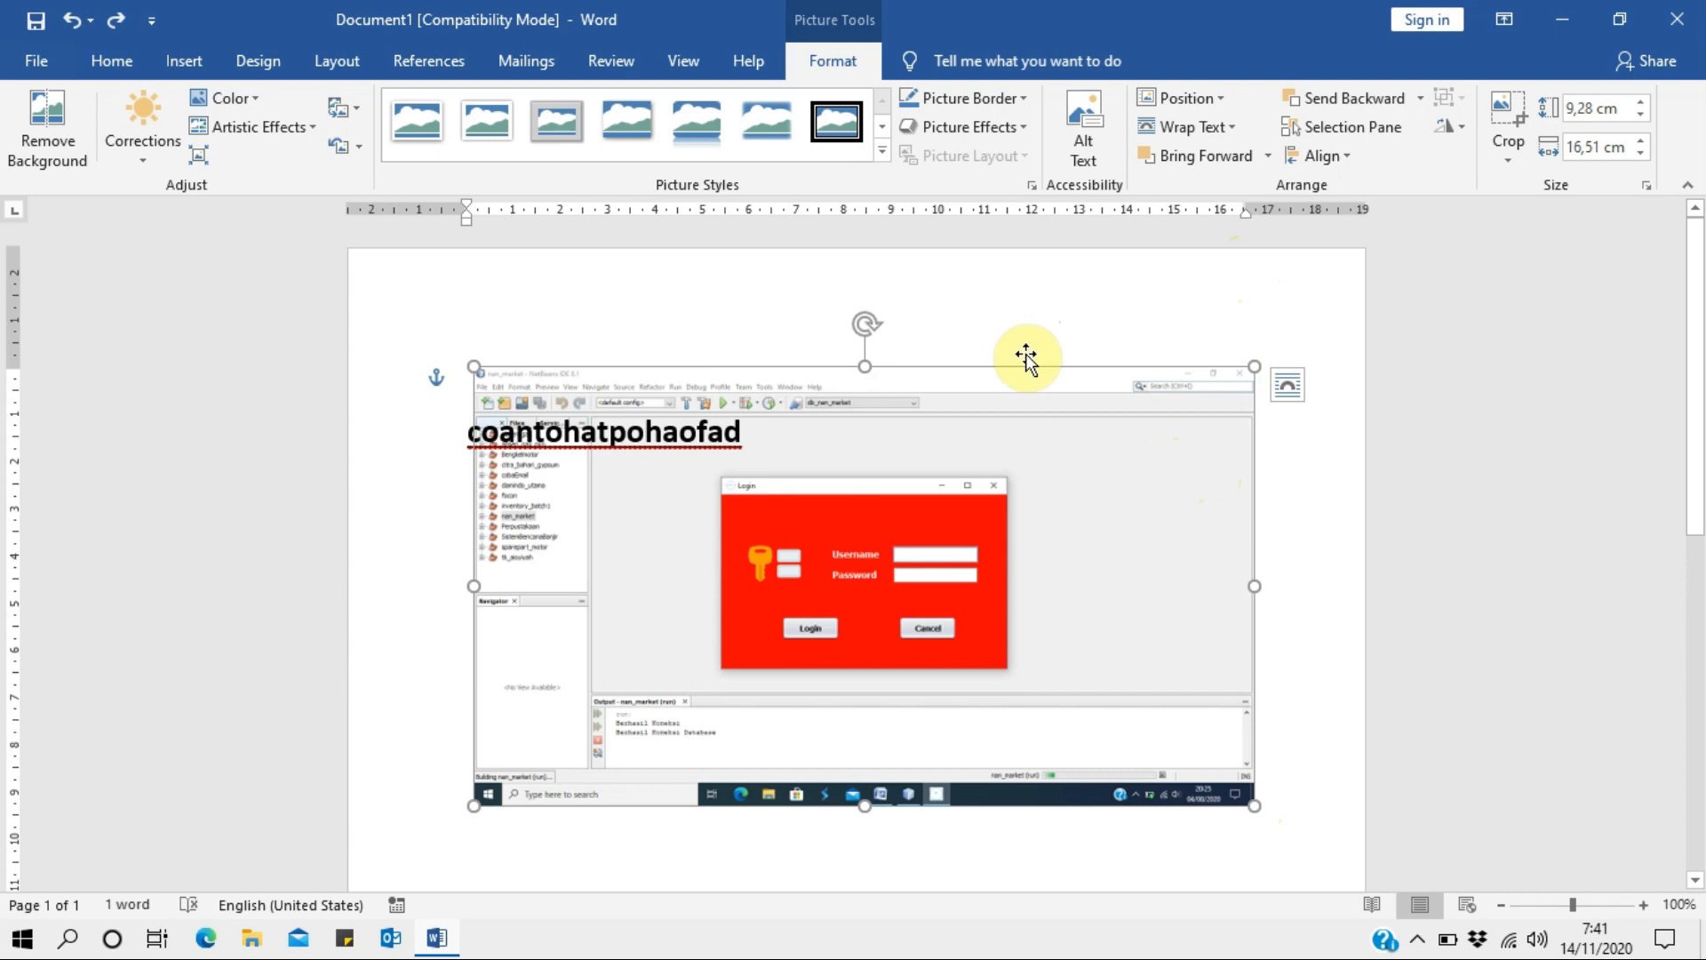
Set the picture's text wrapping to In Front of Text and move the picture slightly up and left over the text.
click(1222, 127)
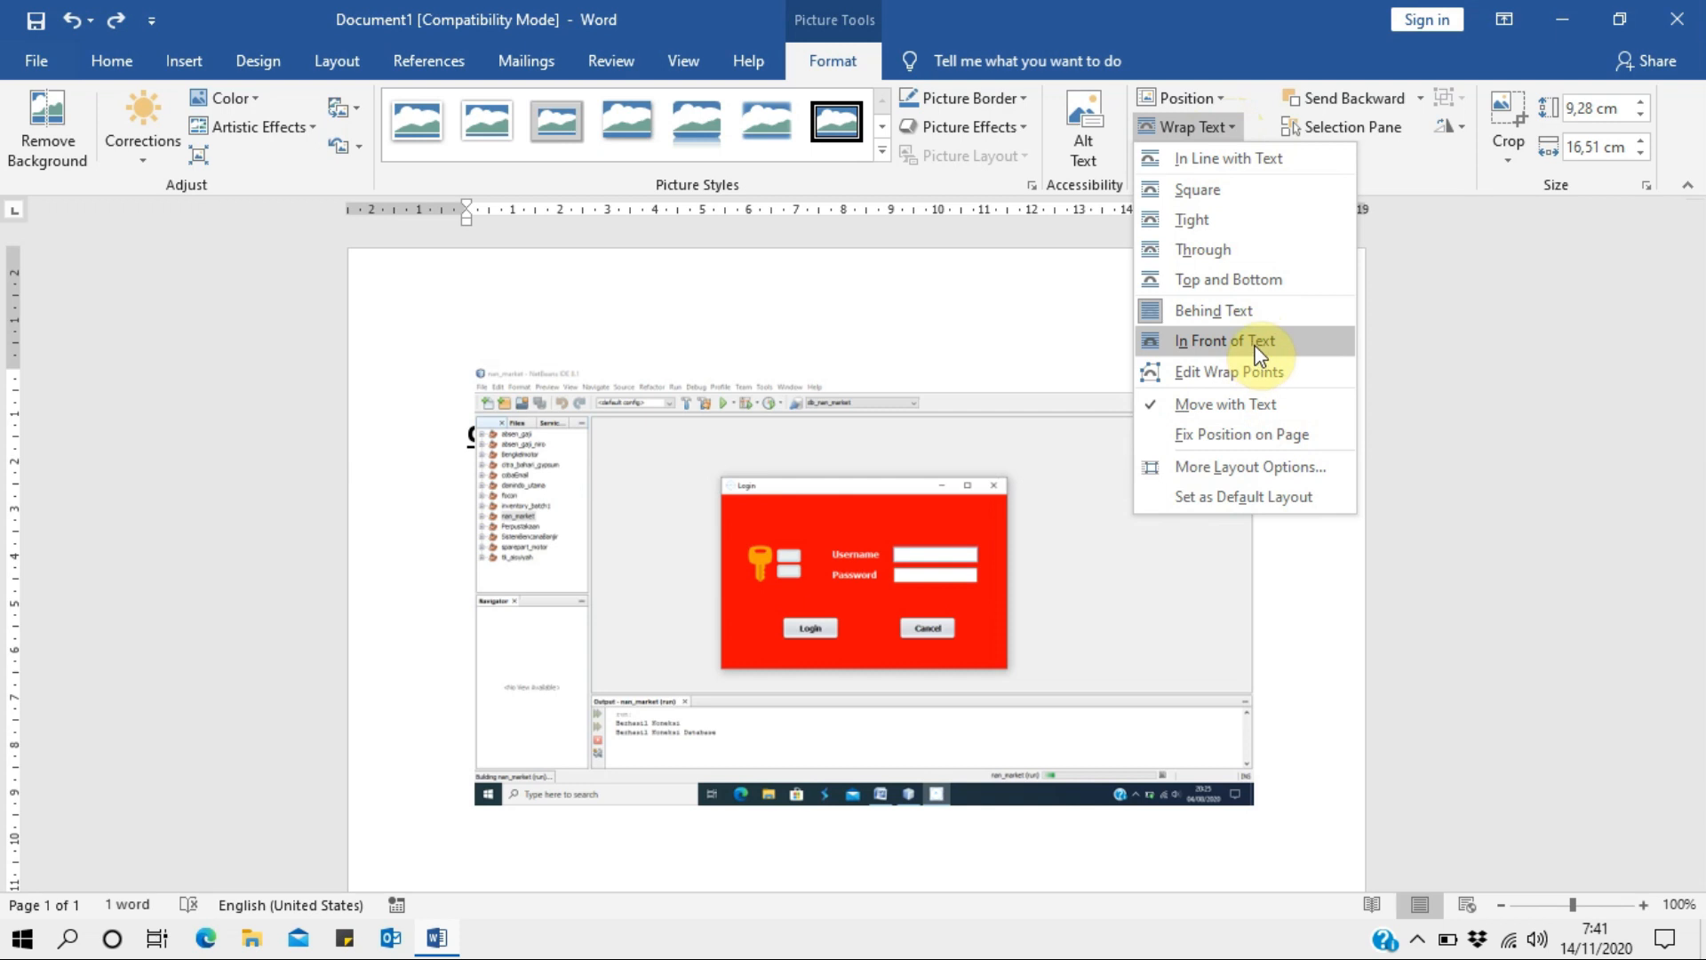
click(1257, 345)
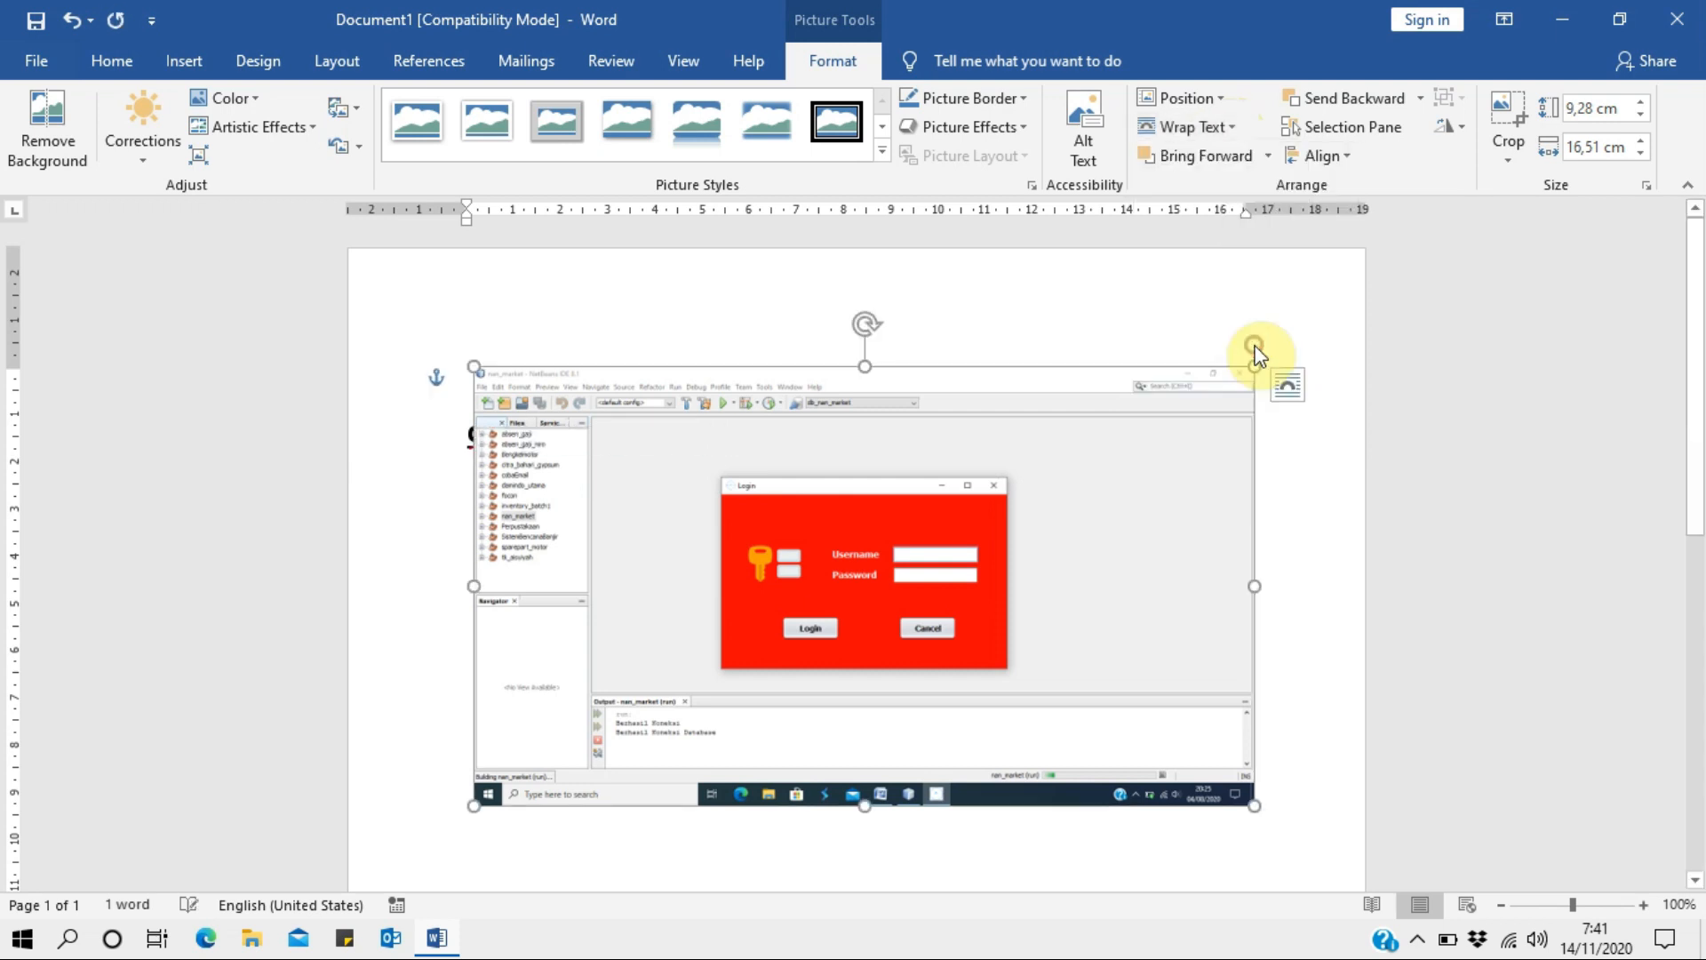
drag(945, 411, 931, 355)
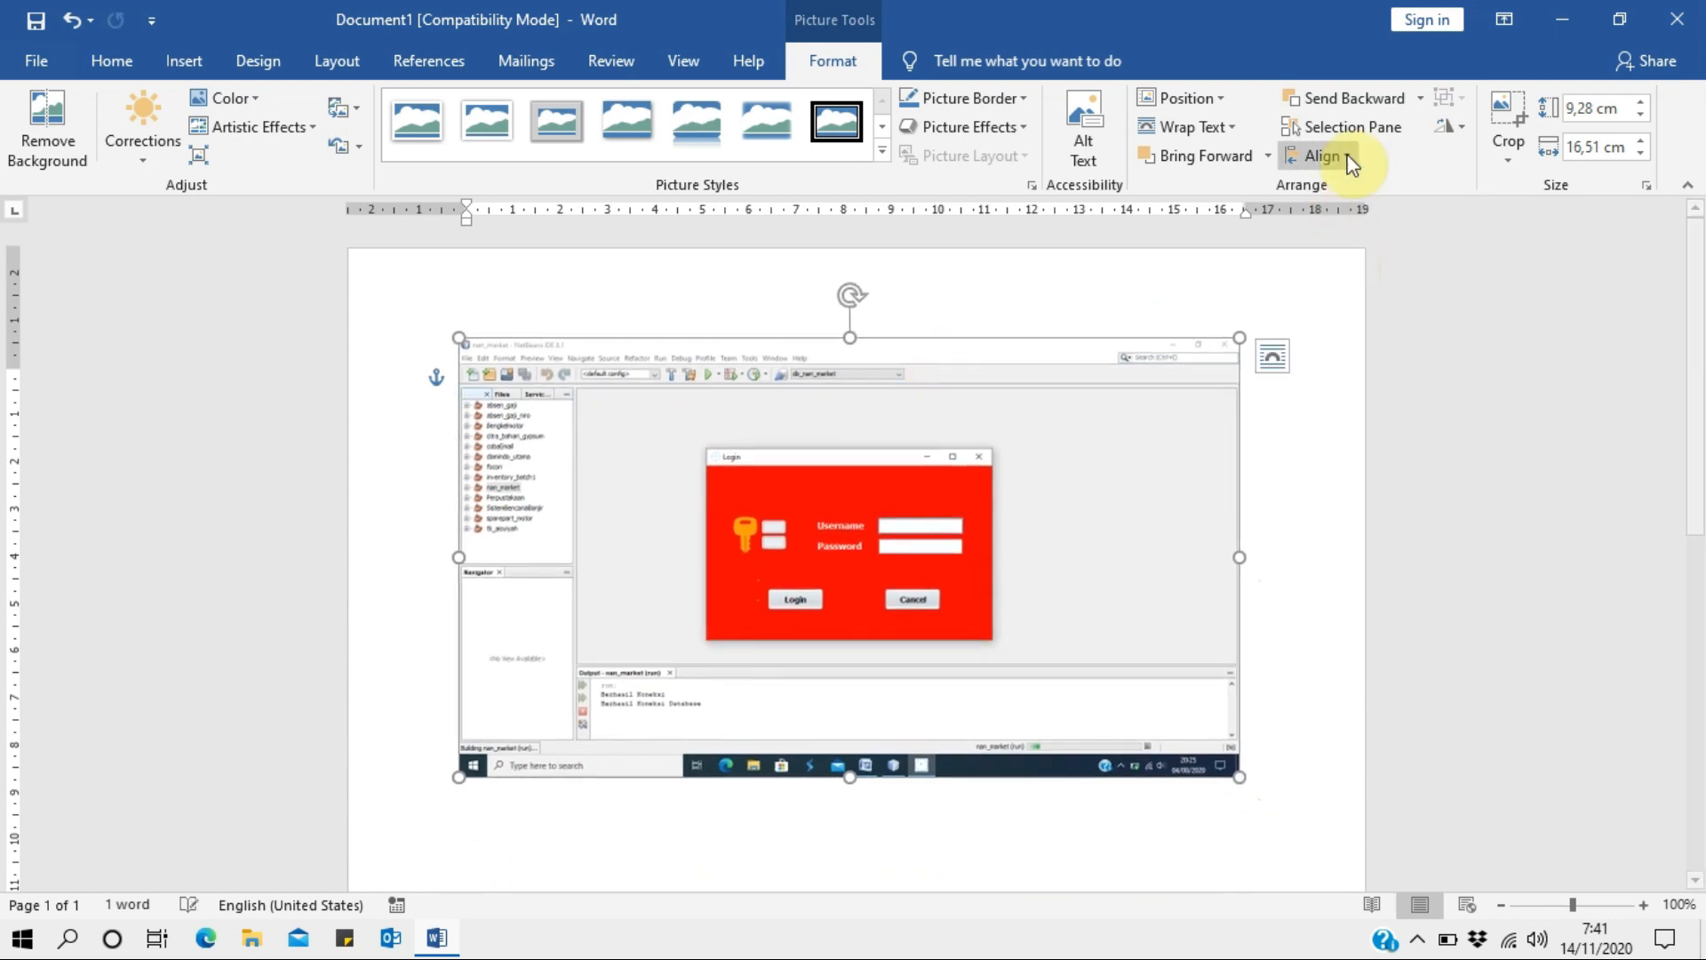
Switch the picture's text wrapping back to Behind Text and place the cursor in the sample text line.
click(1210, 133)
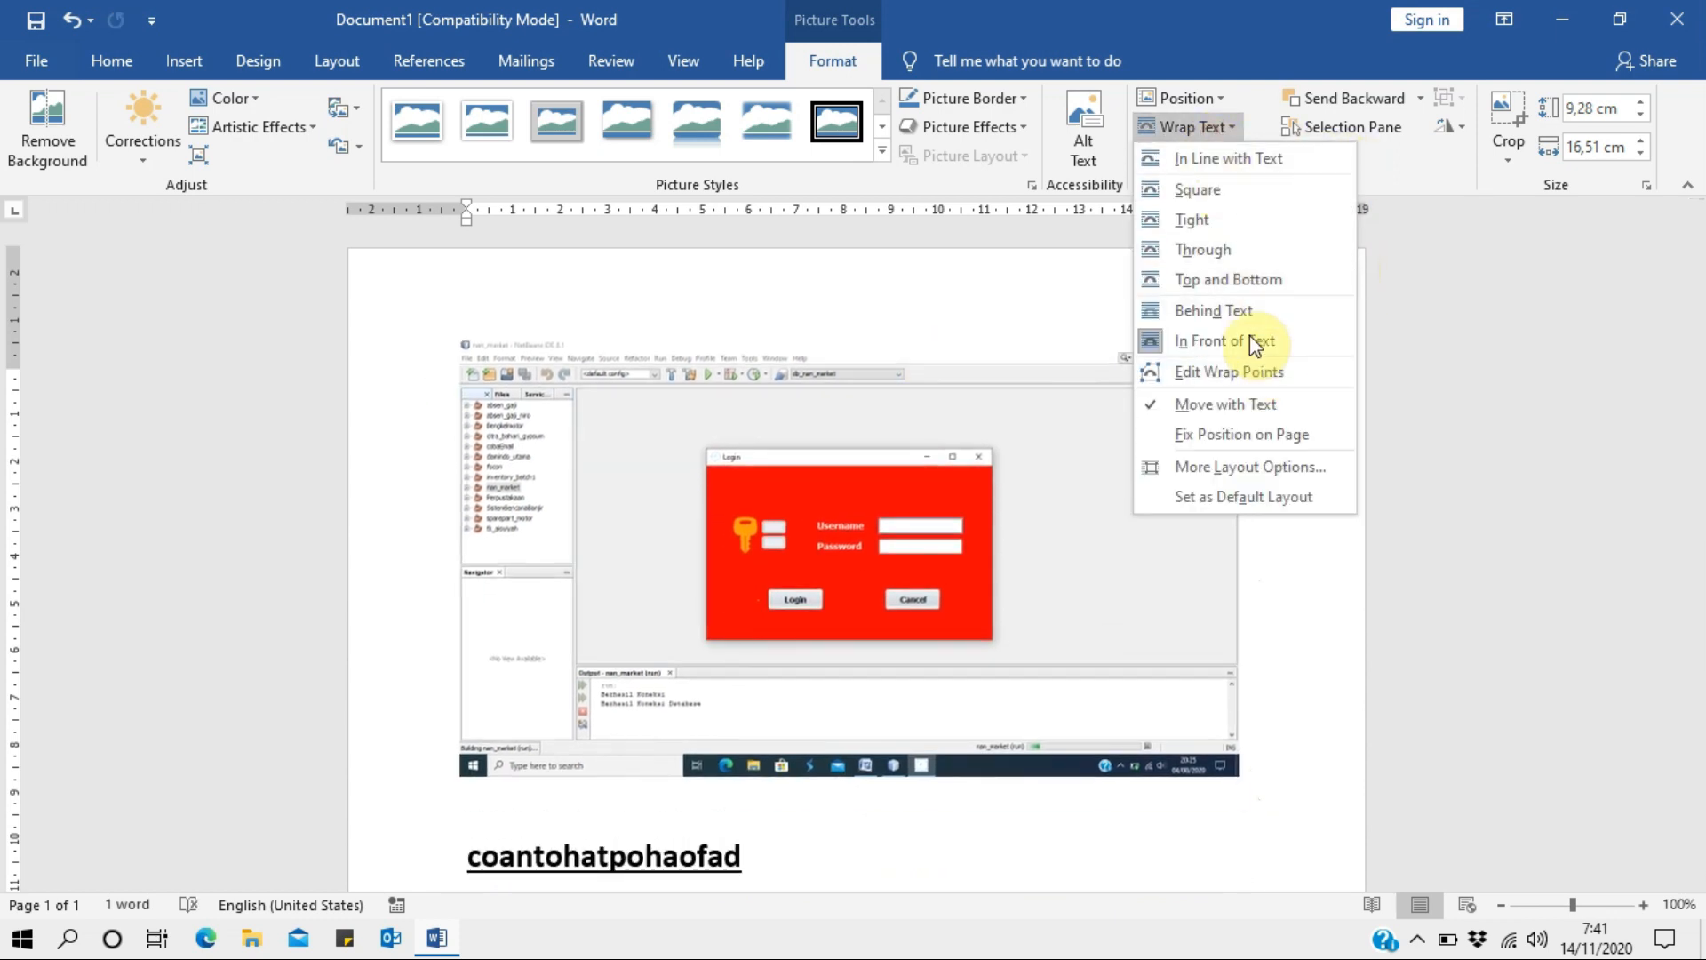
click(1240, 311)
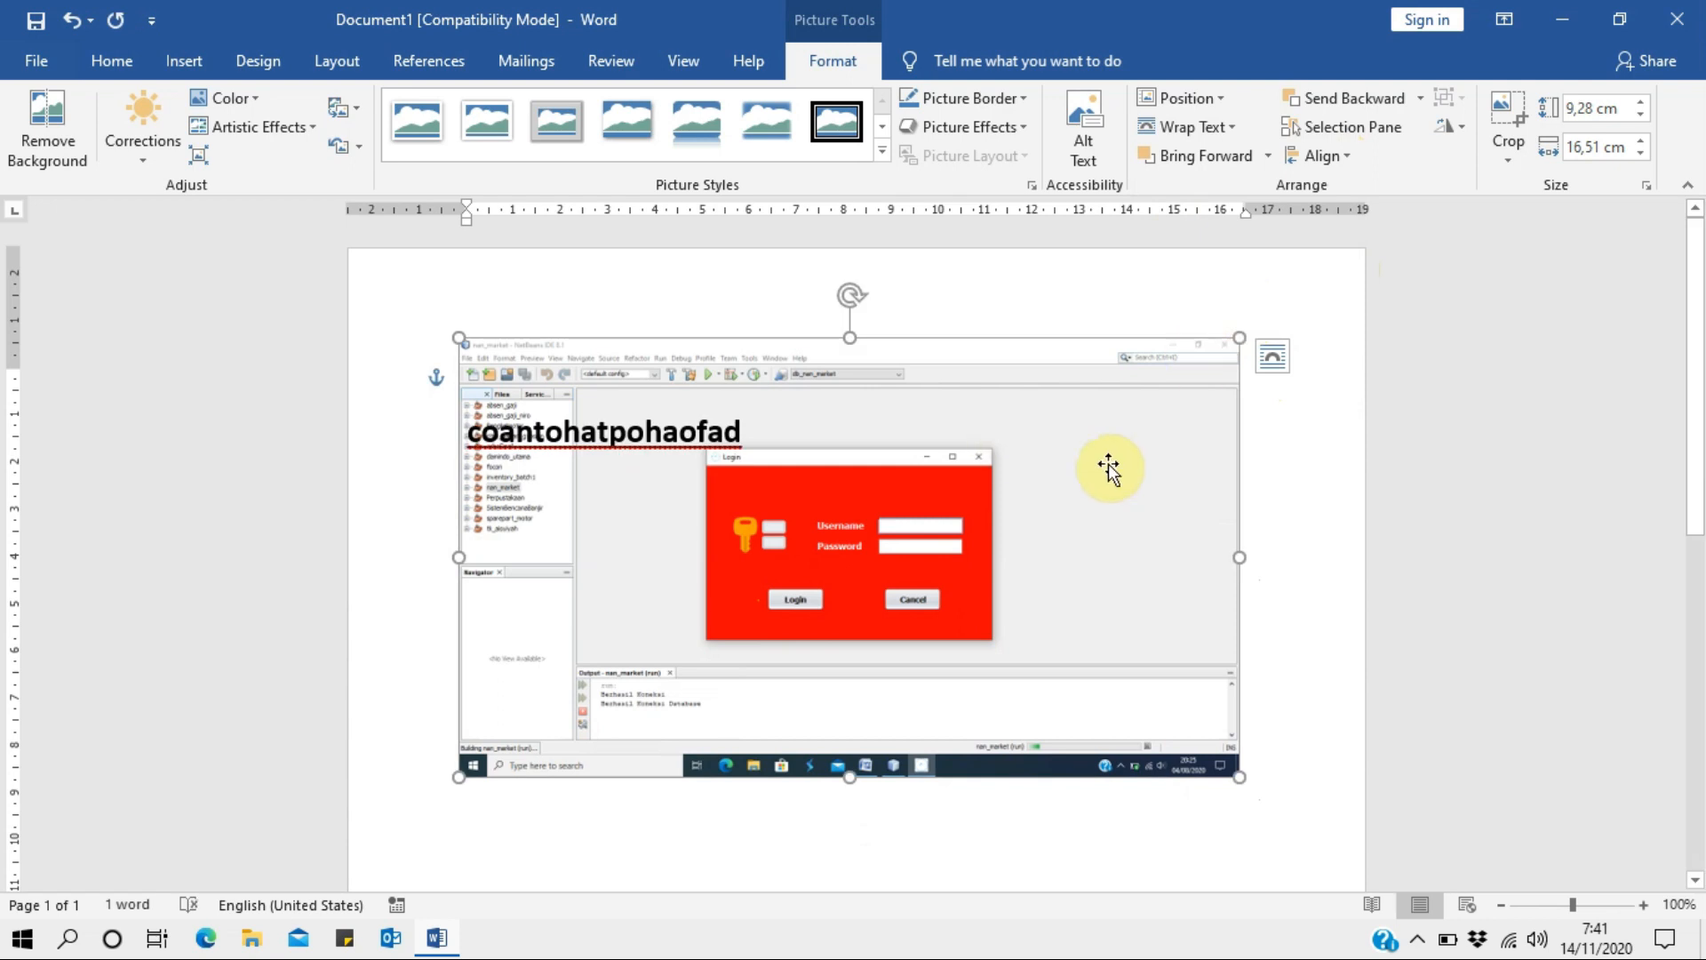
click(659, 437)
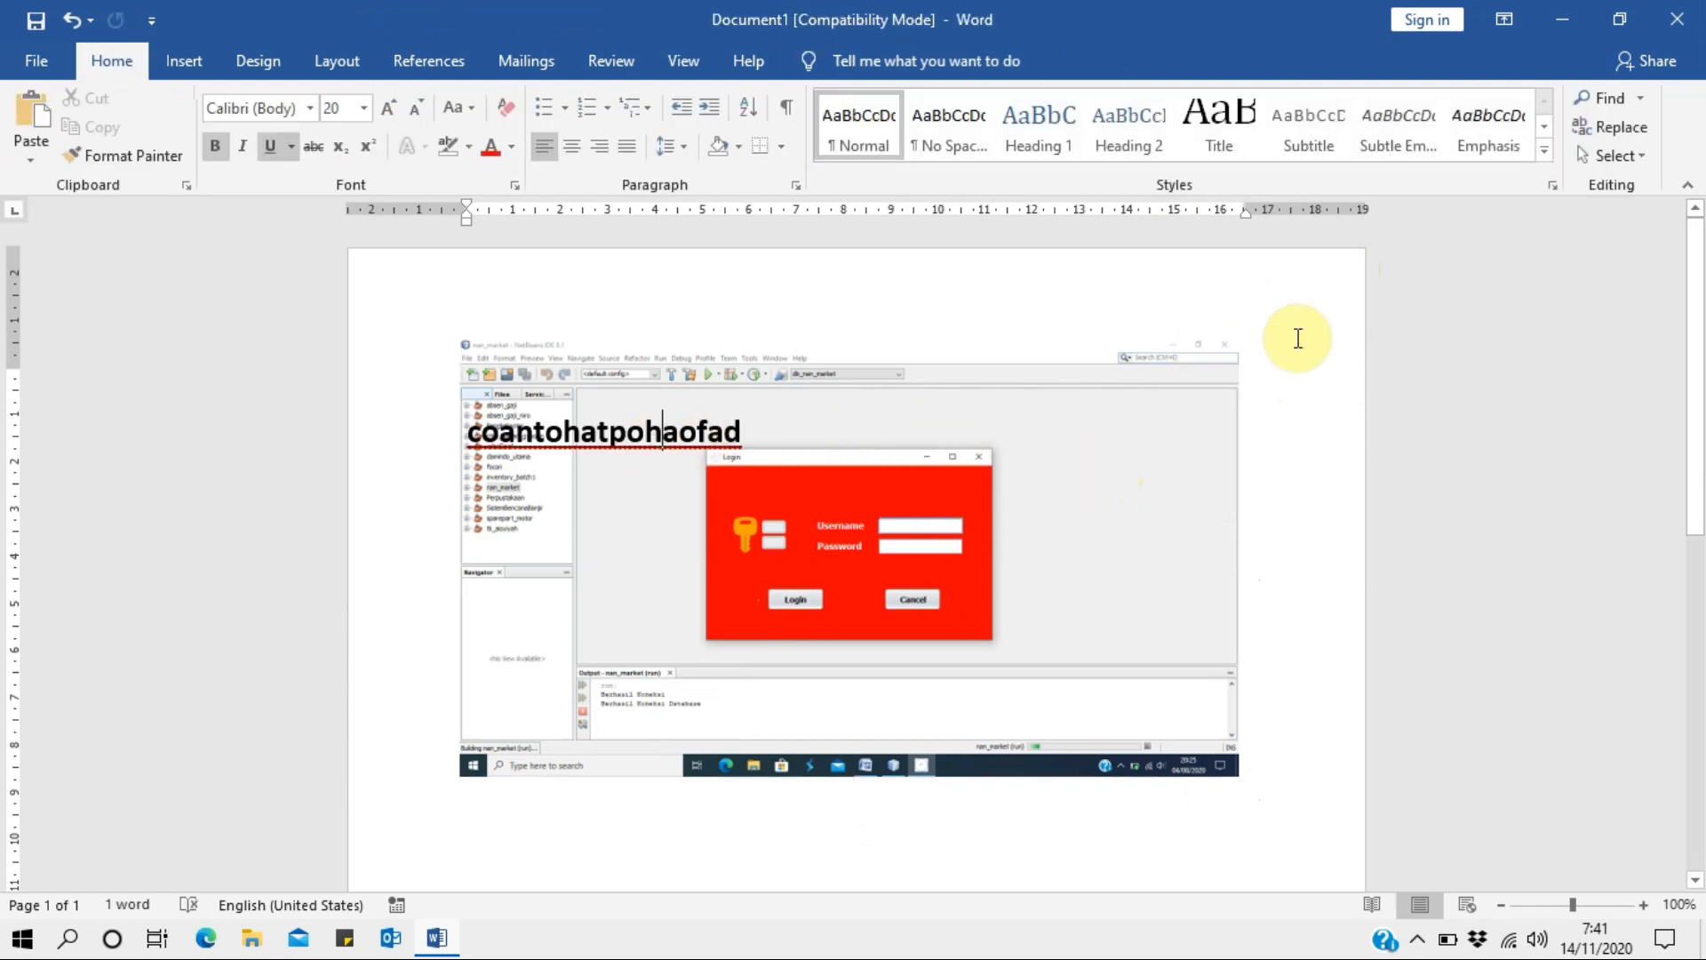
Crop the picture down to its red Login window, about 4.47 cm high by 6.4 cm wide.
click(1081, 468)
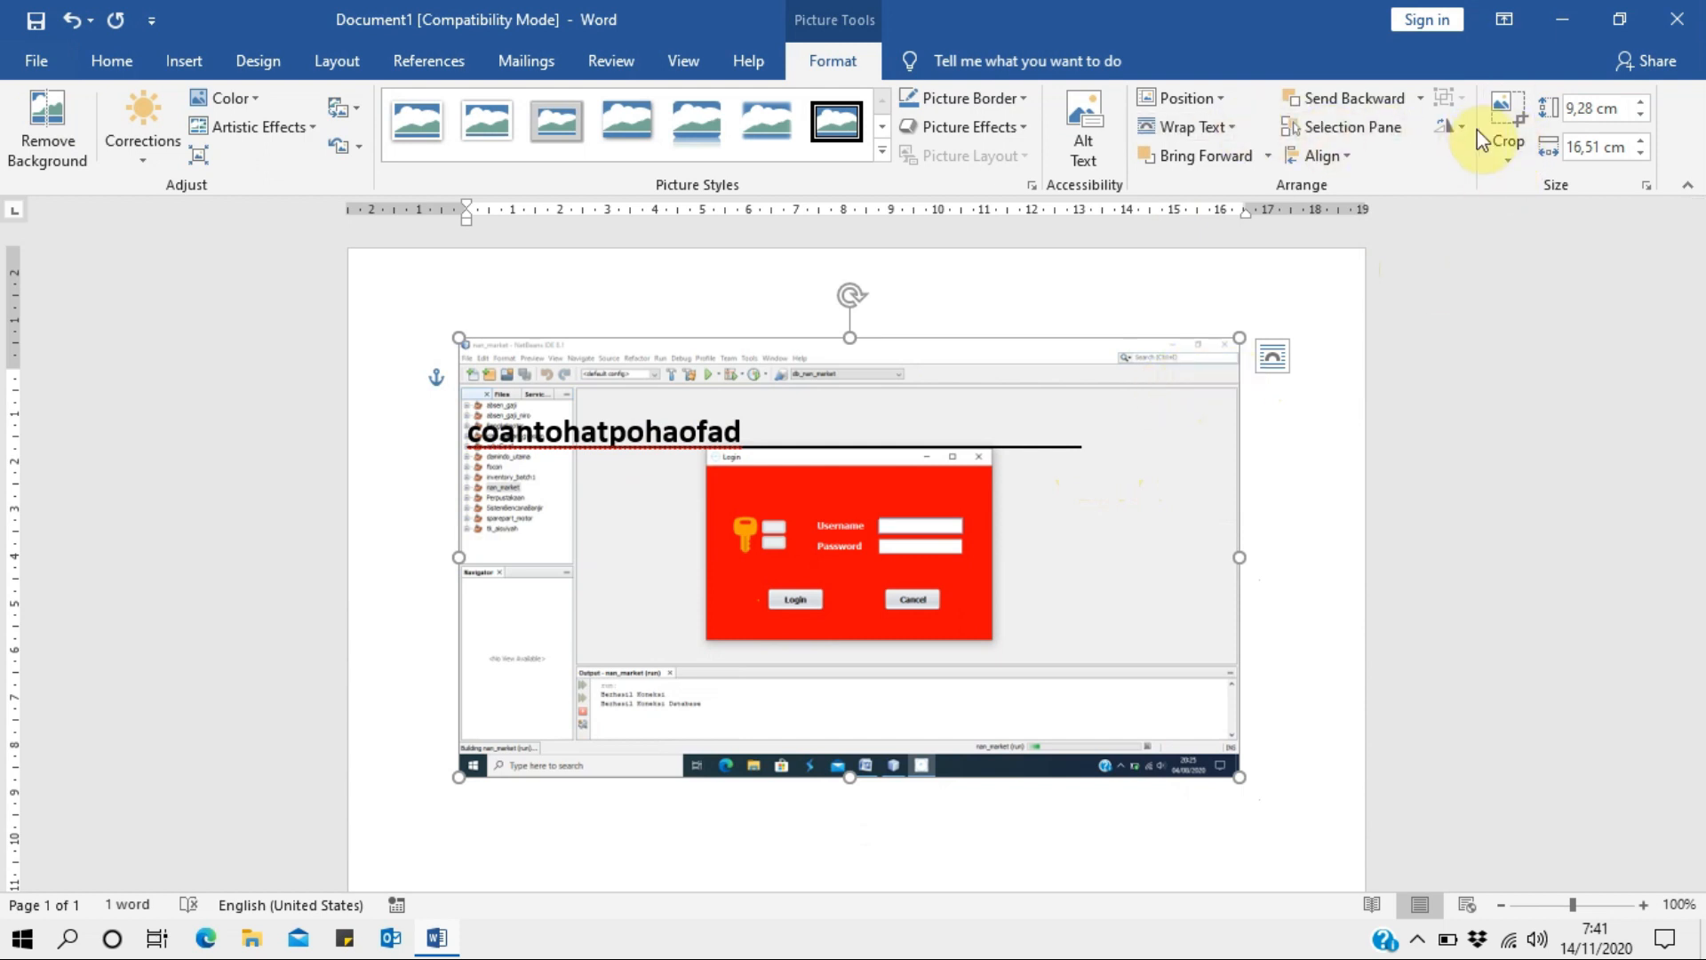
click(1516, 108)
drag(1231, 766, 997, 647)
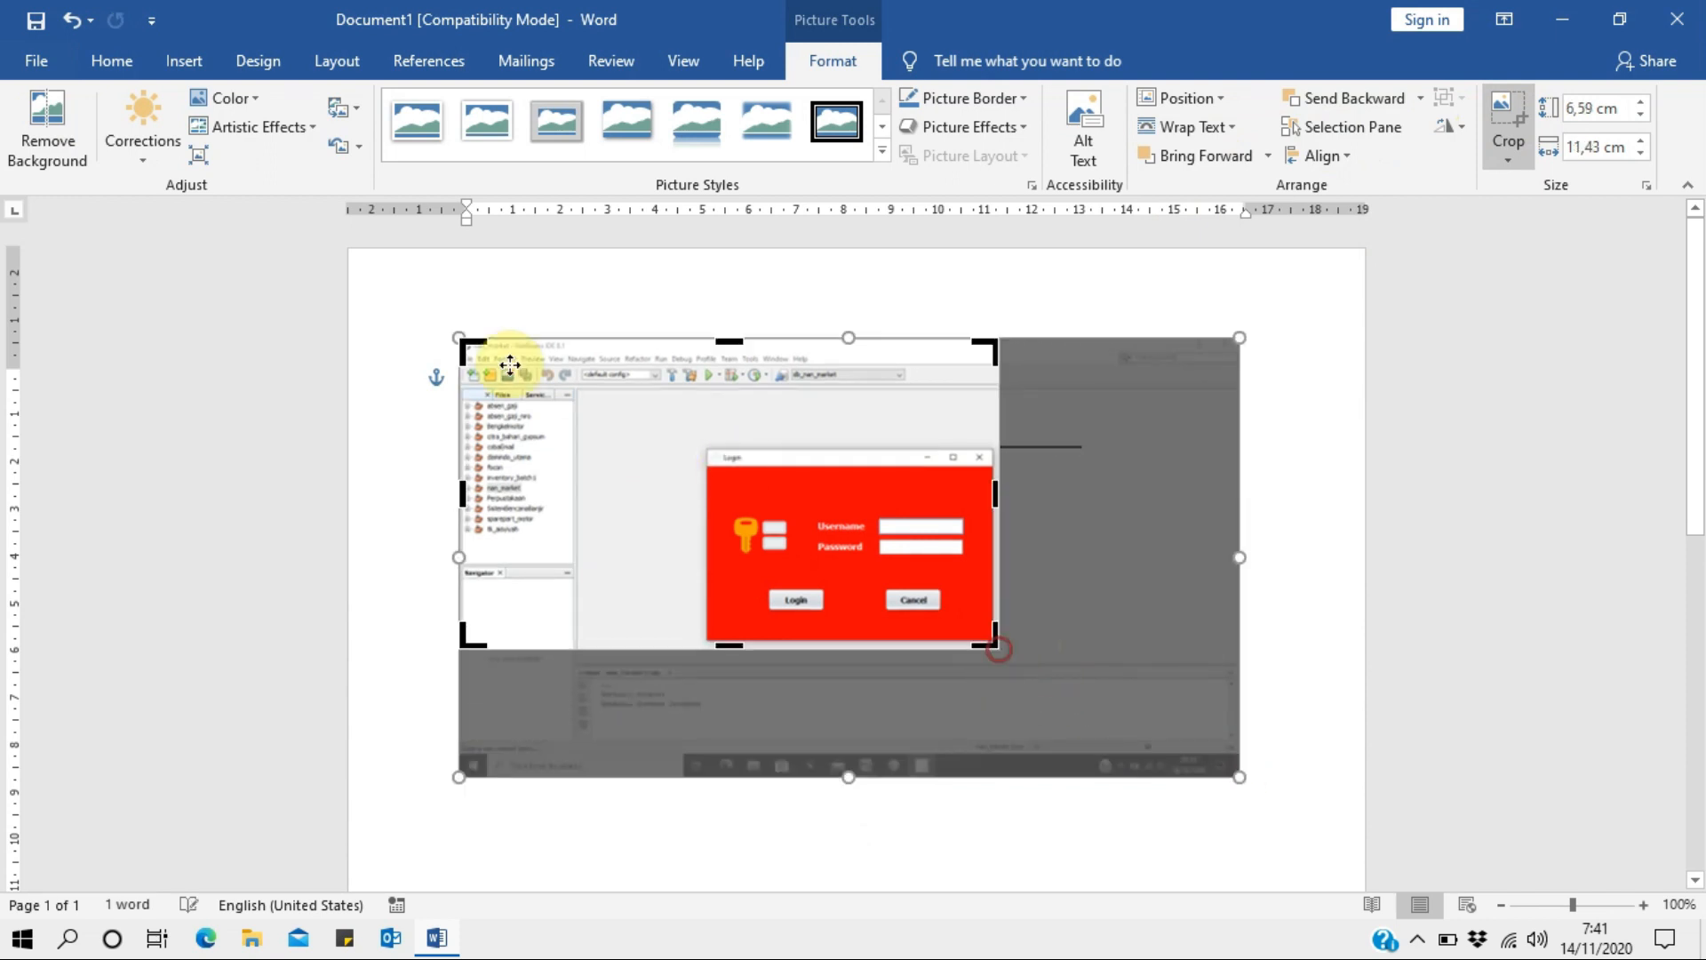
drag(461, 338, 700, 441)
click(1441, 550)
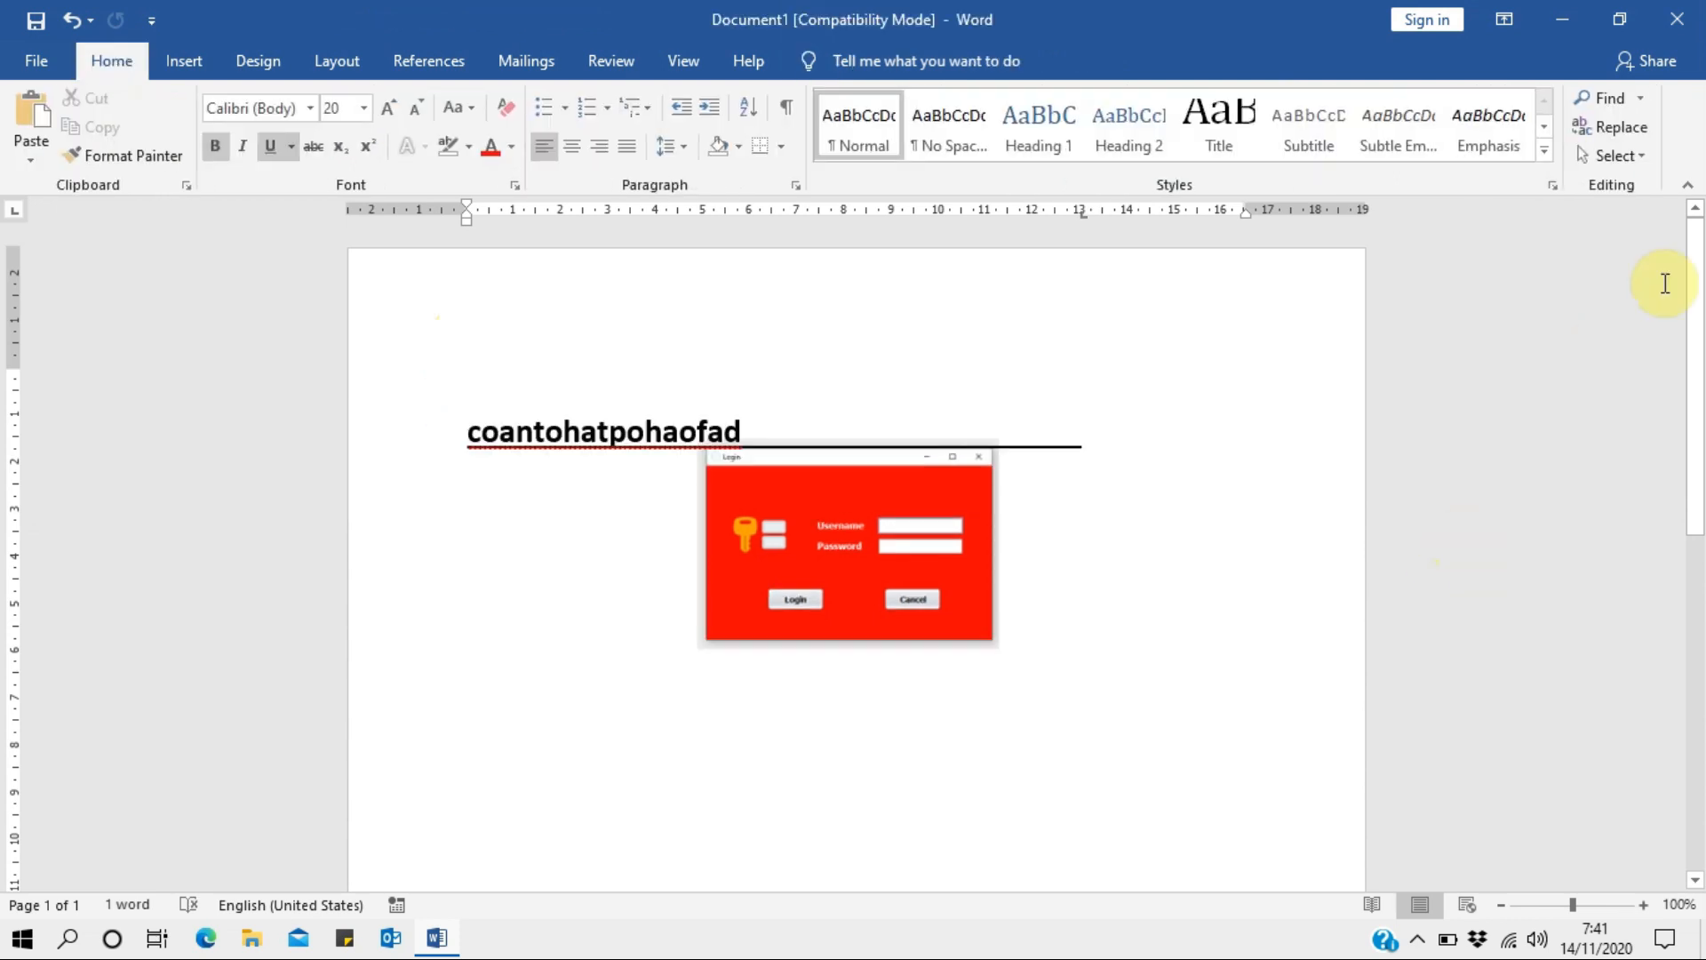
Resize the cropped picture to 4.61 cm high by 6.6 cm wide and move it below the sample text line.
click(883, 471)
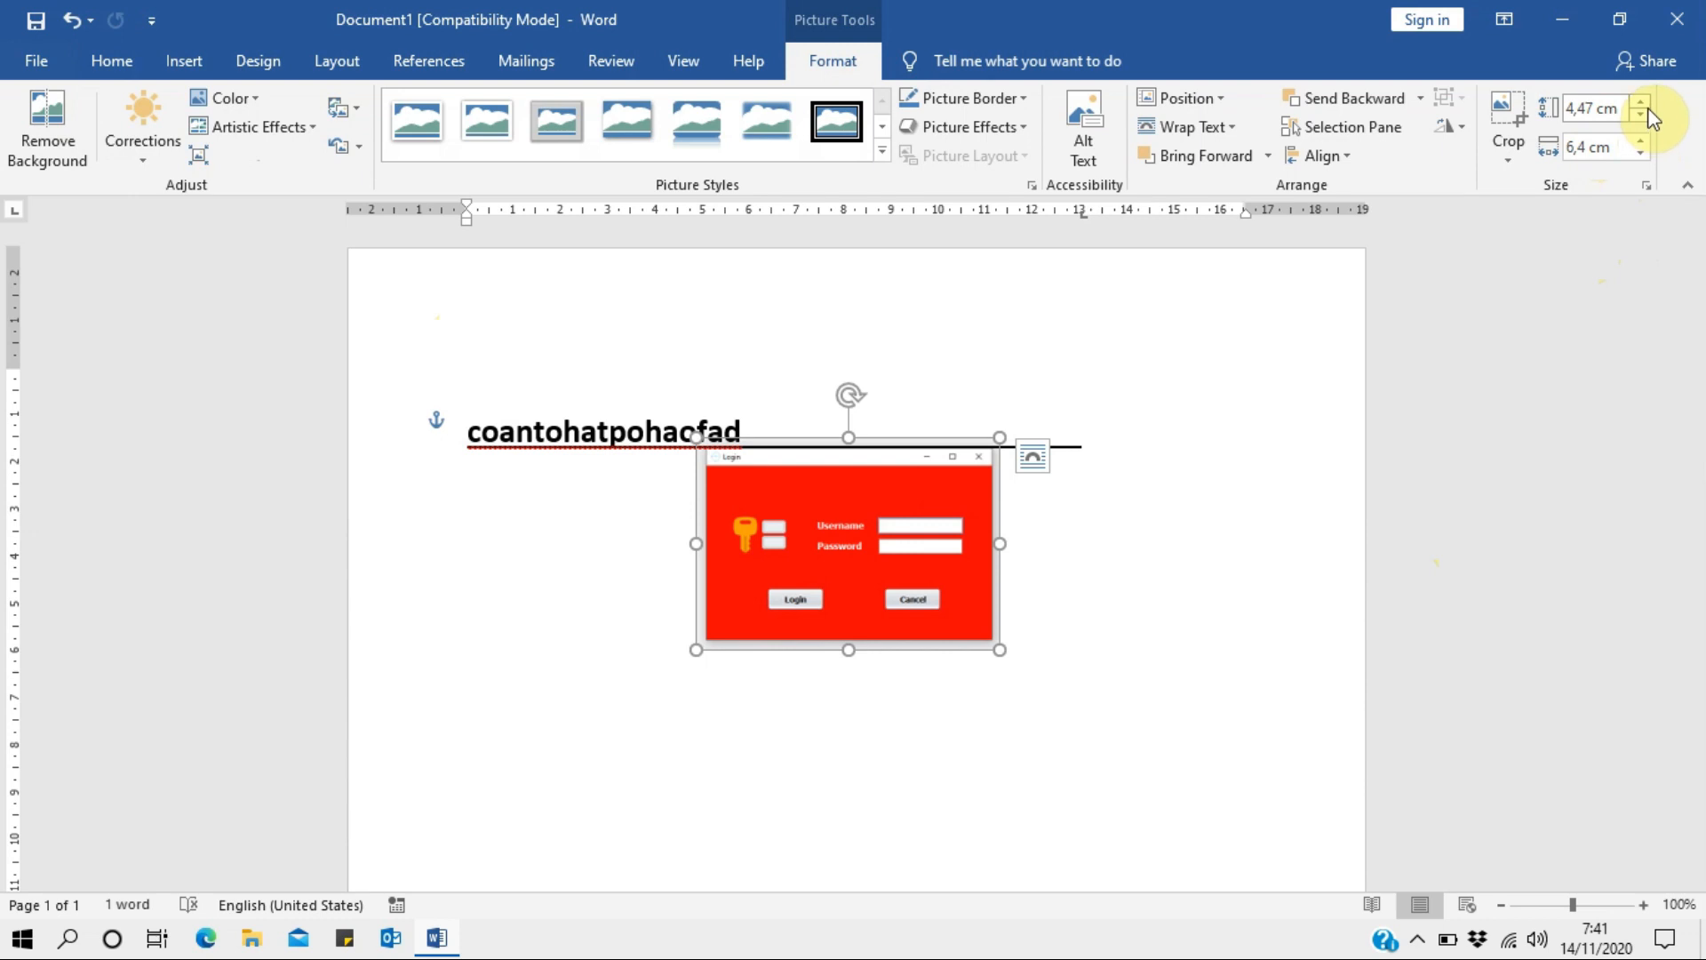
click(1640, 101)
click(1641, 102)
click(1640, 101)
click(1640, 101)
click(1640, 115)
click(1642, 155)
click(1642, 156)
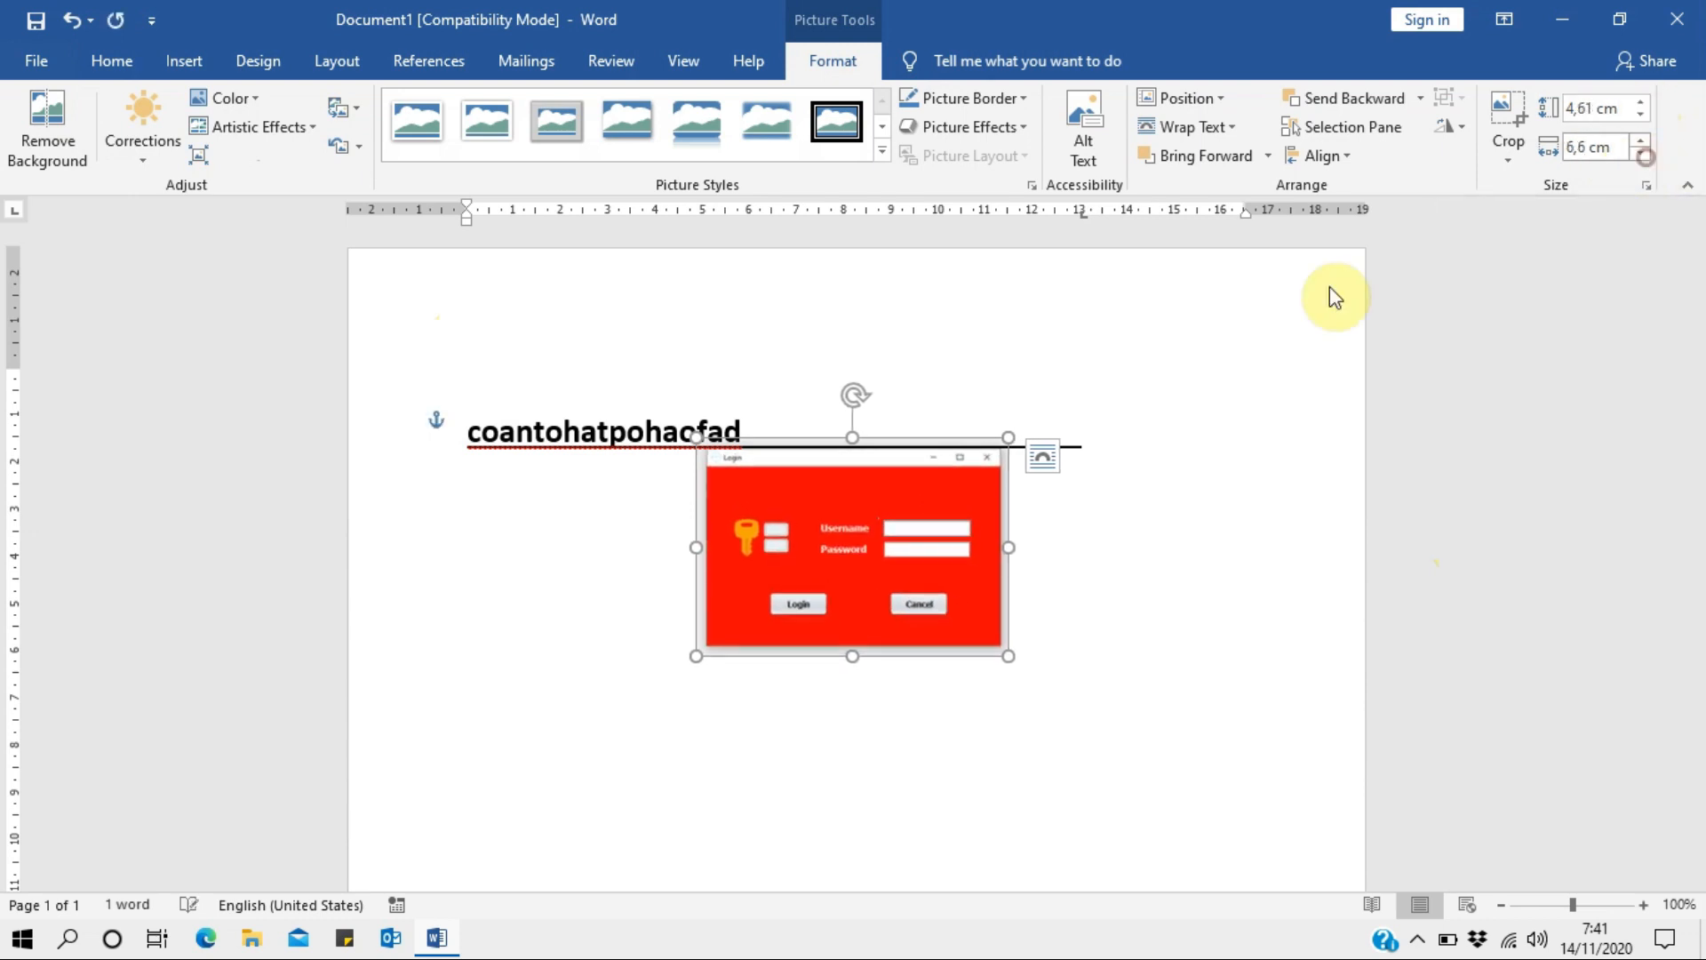
drag(915, 523, 884, 650)
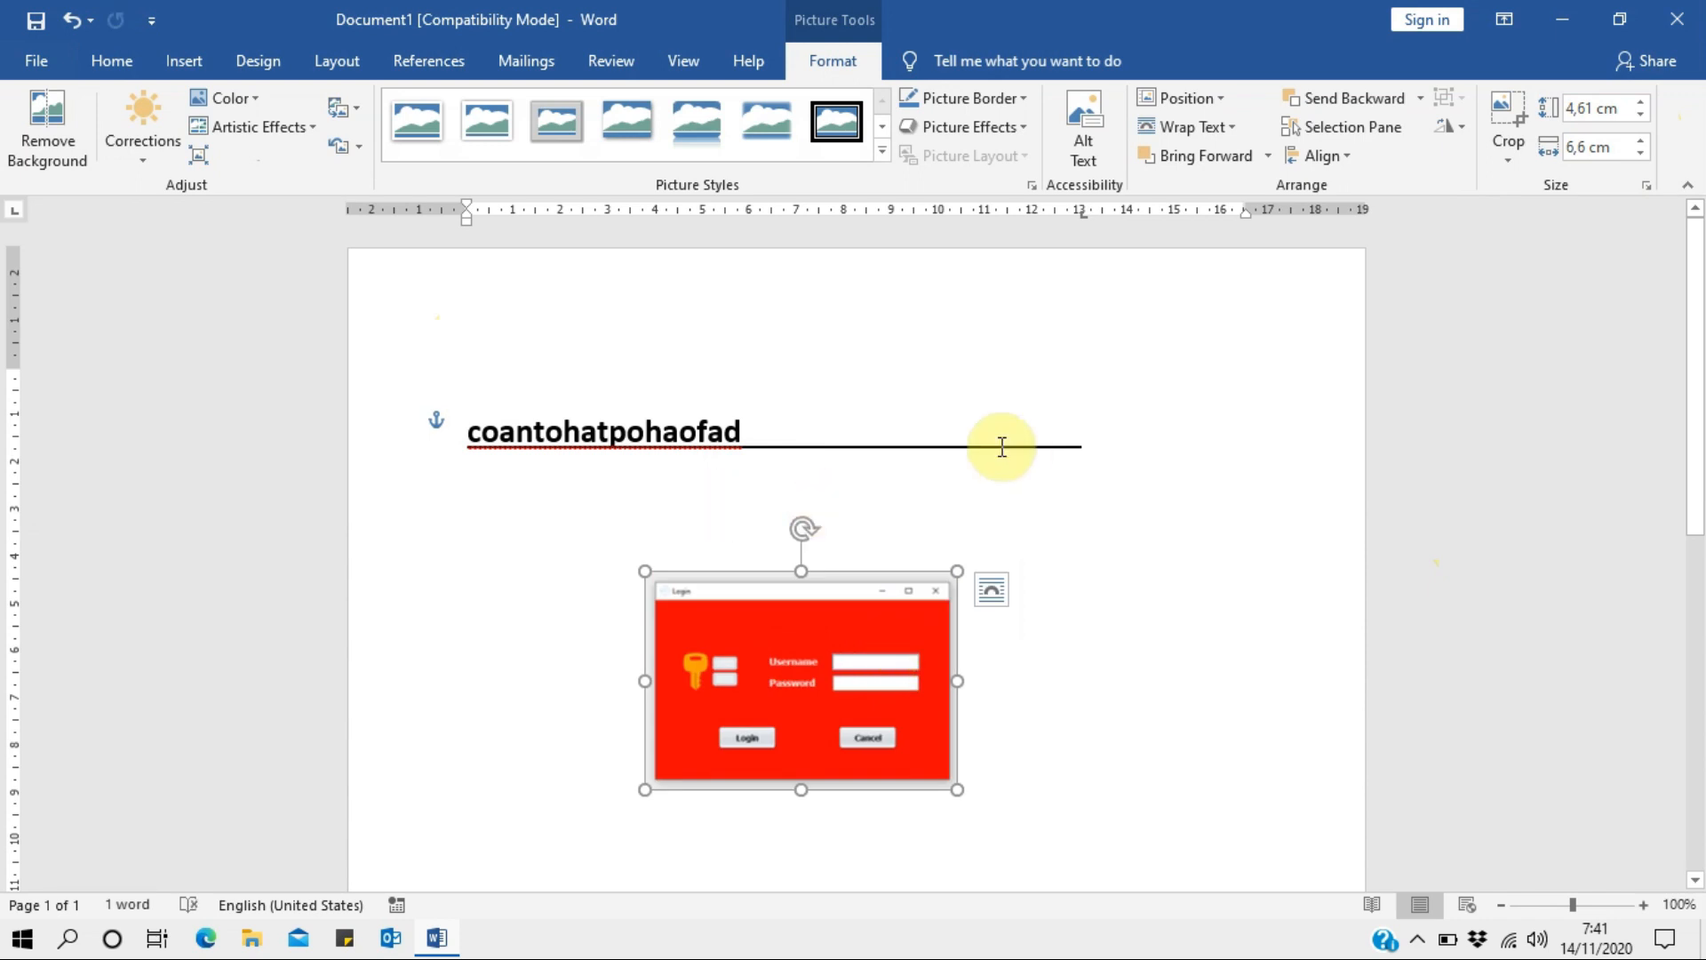
Draw an oval about 8.92 cm high by 9.47 cm wide over the text and picture, and delete it.
click(184, 61)
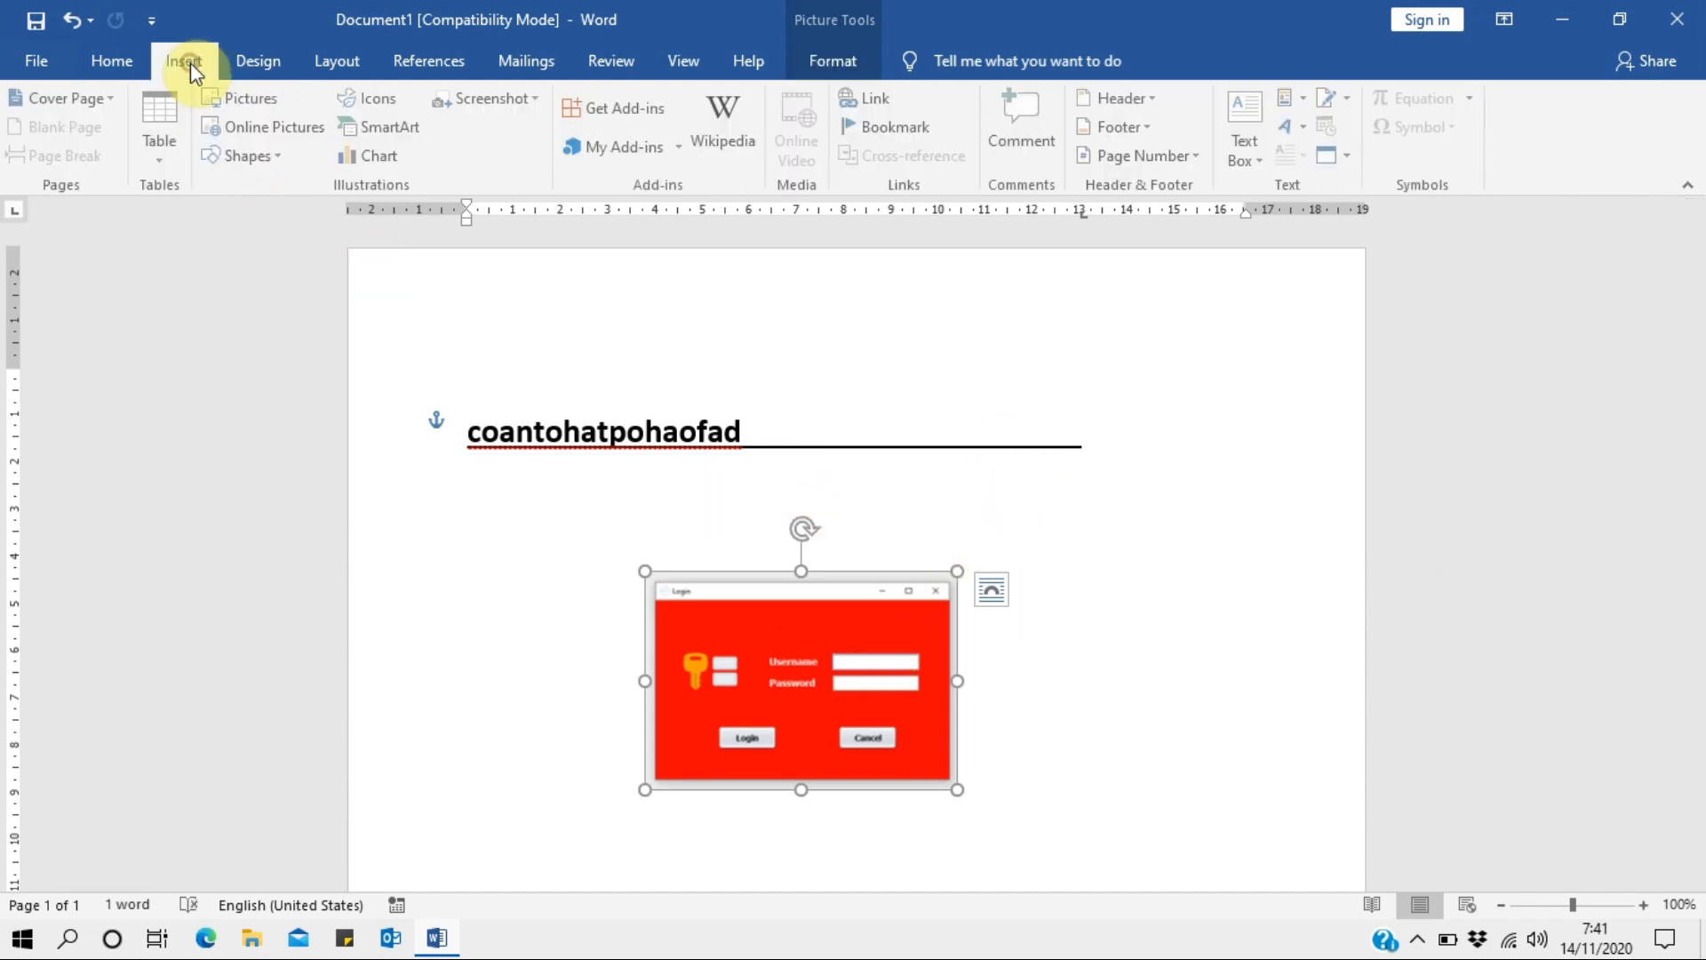
click(266, 153)
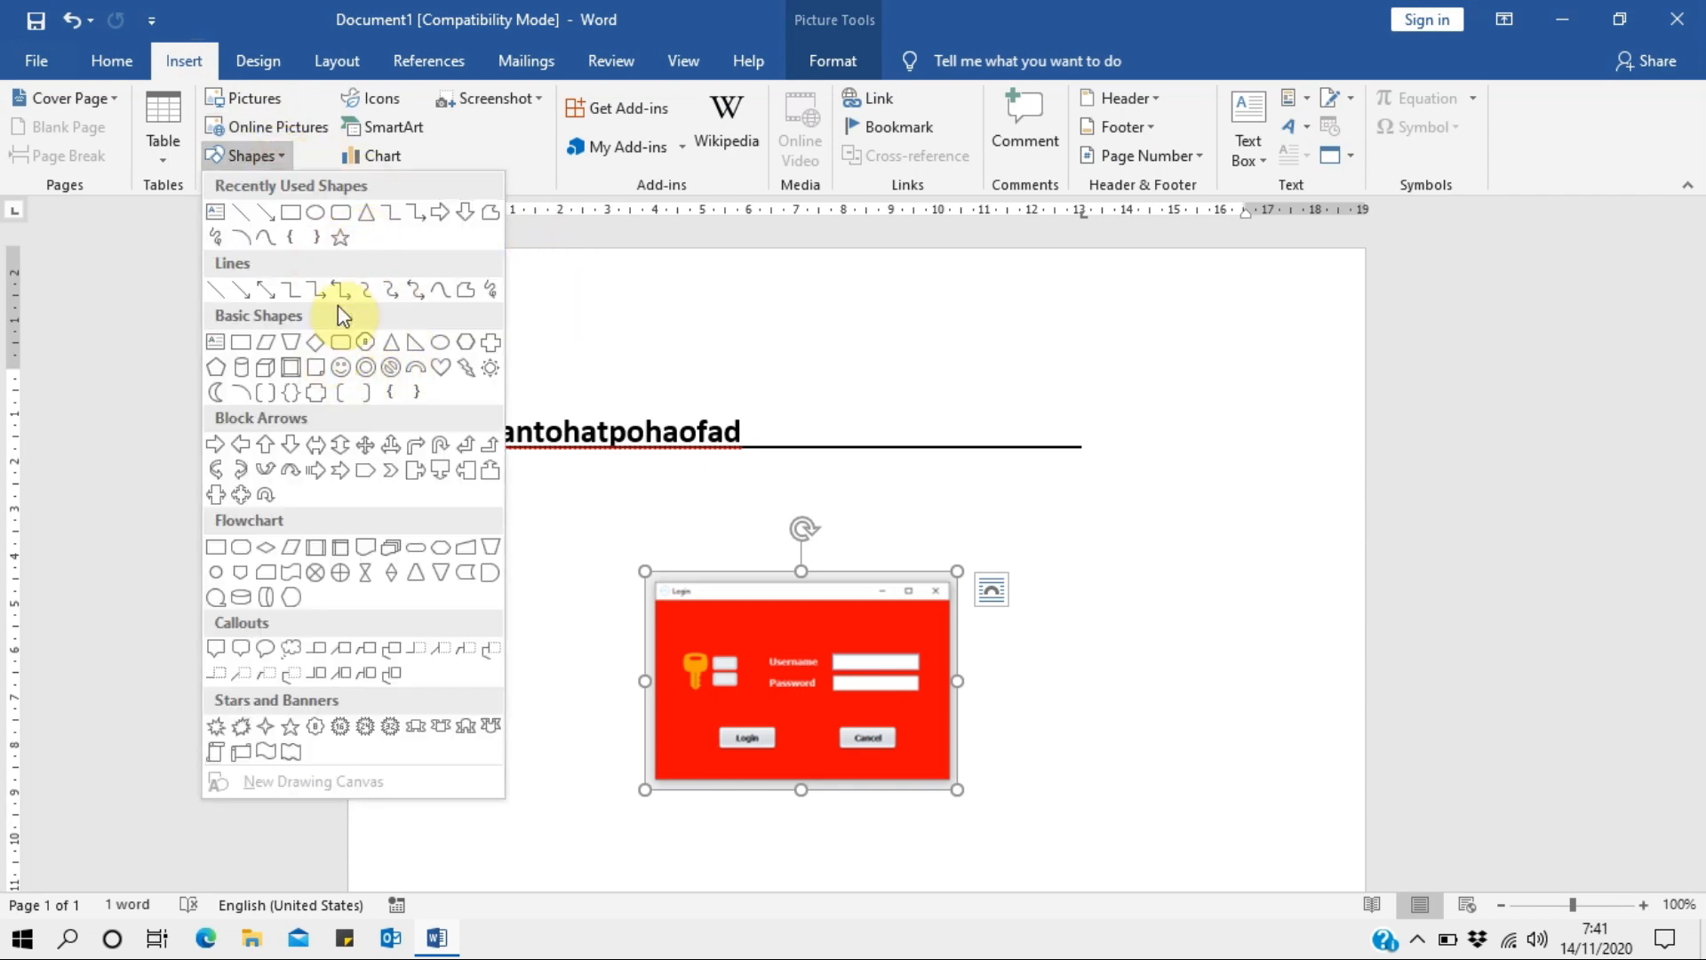
click(317, 213)
mouse_move(606, 323)
mouse_down()
mouse_move(1076, 611)
mouse_move(1053, 743)
mouse_up()
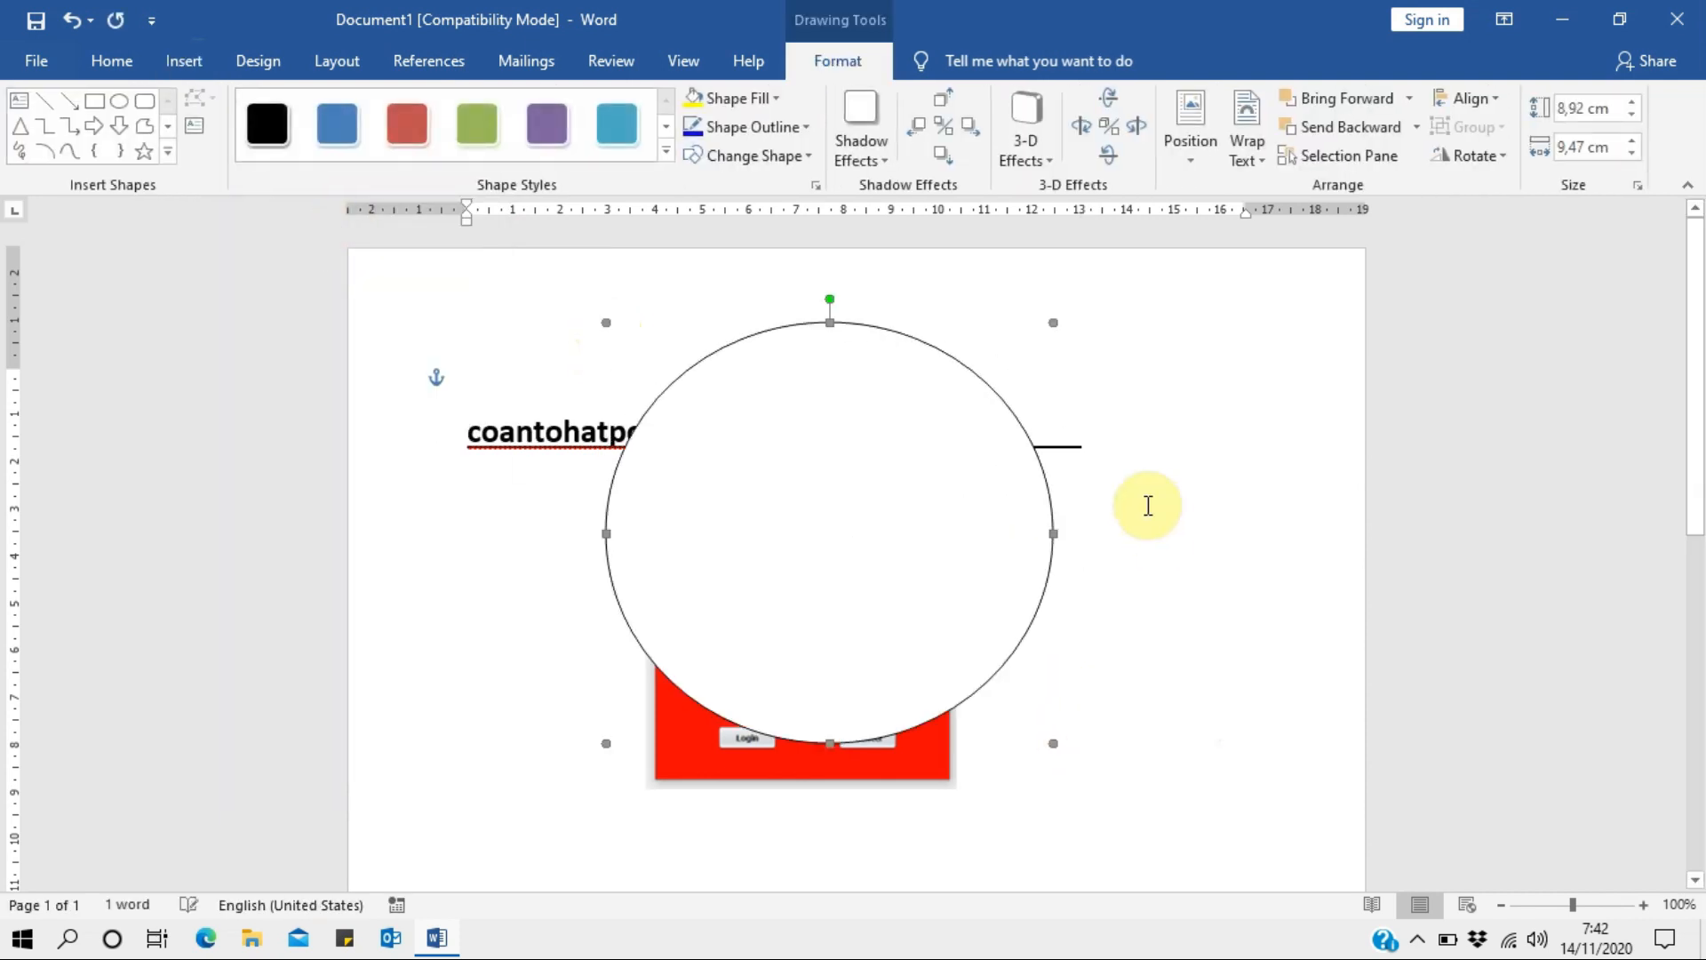
key(Delete)
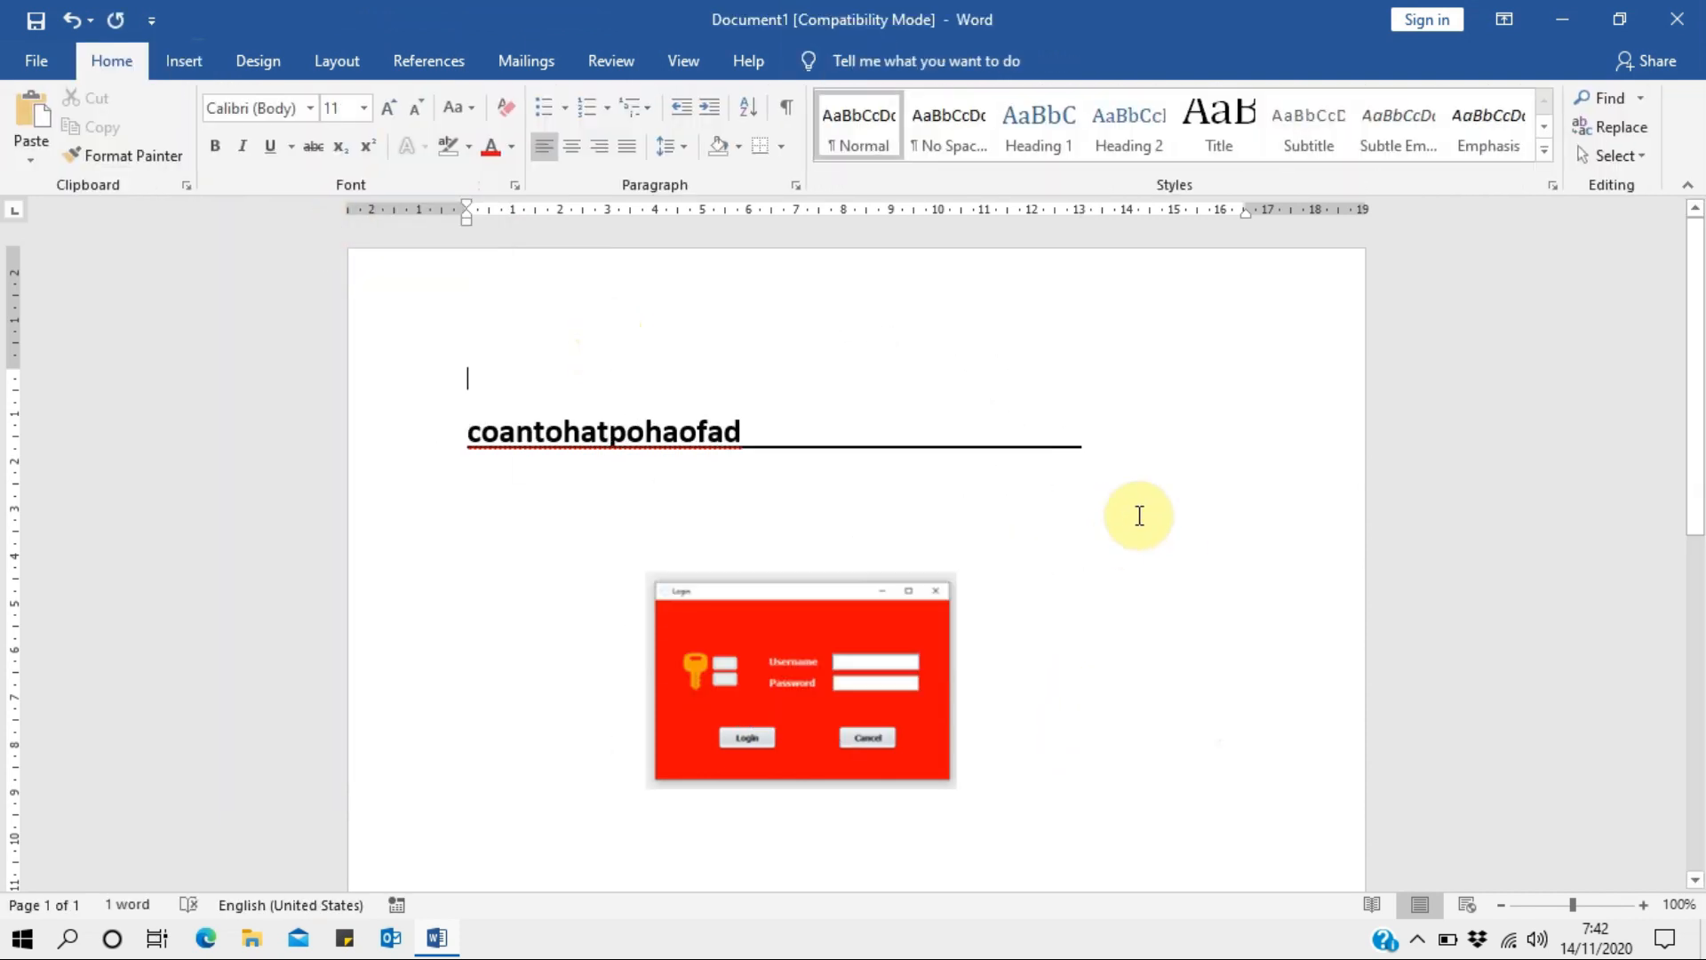
Draw a circle about 8.92 cm across, overlapping the end of the text line and the picture, and delete it.
click(186, 64)
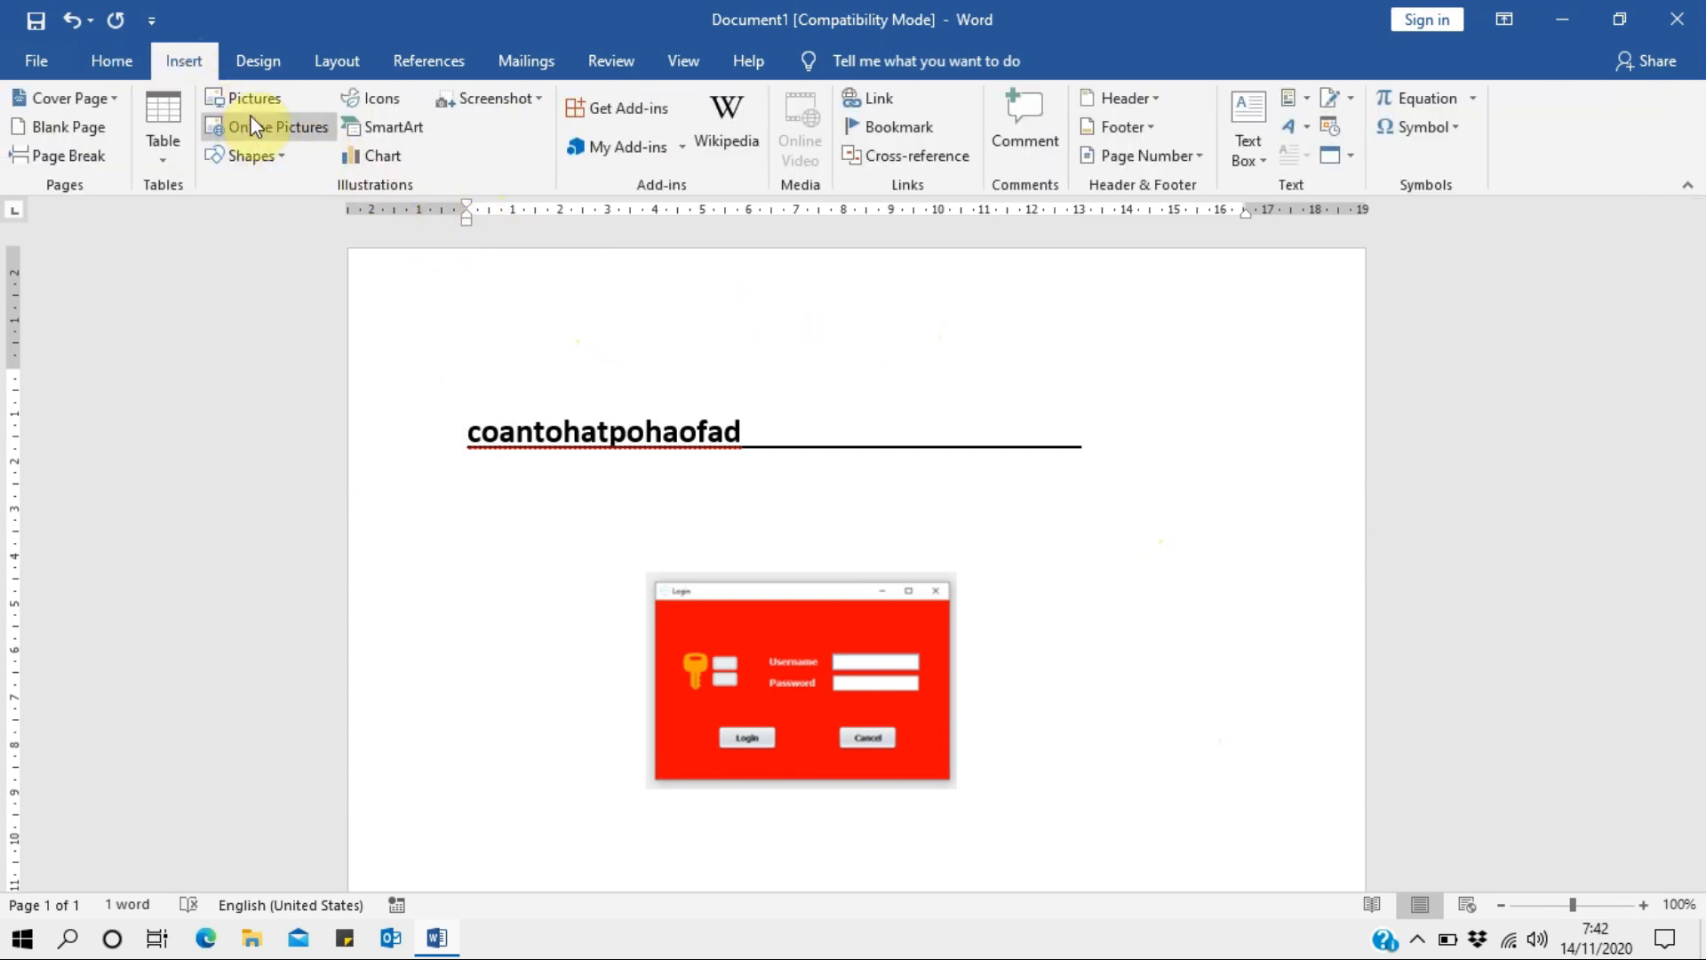
click(268, 164)
click(343, 236)
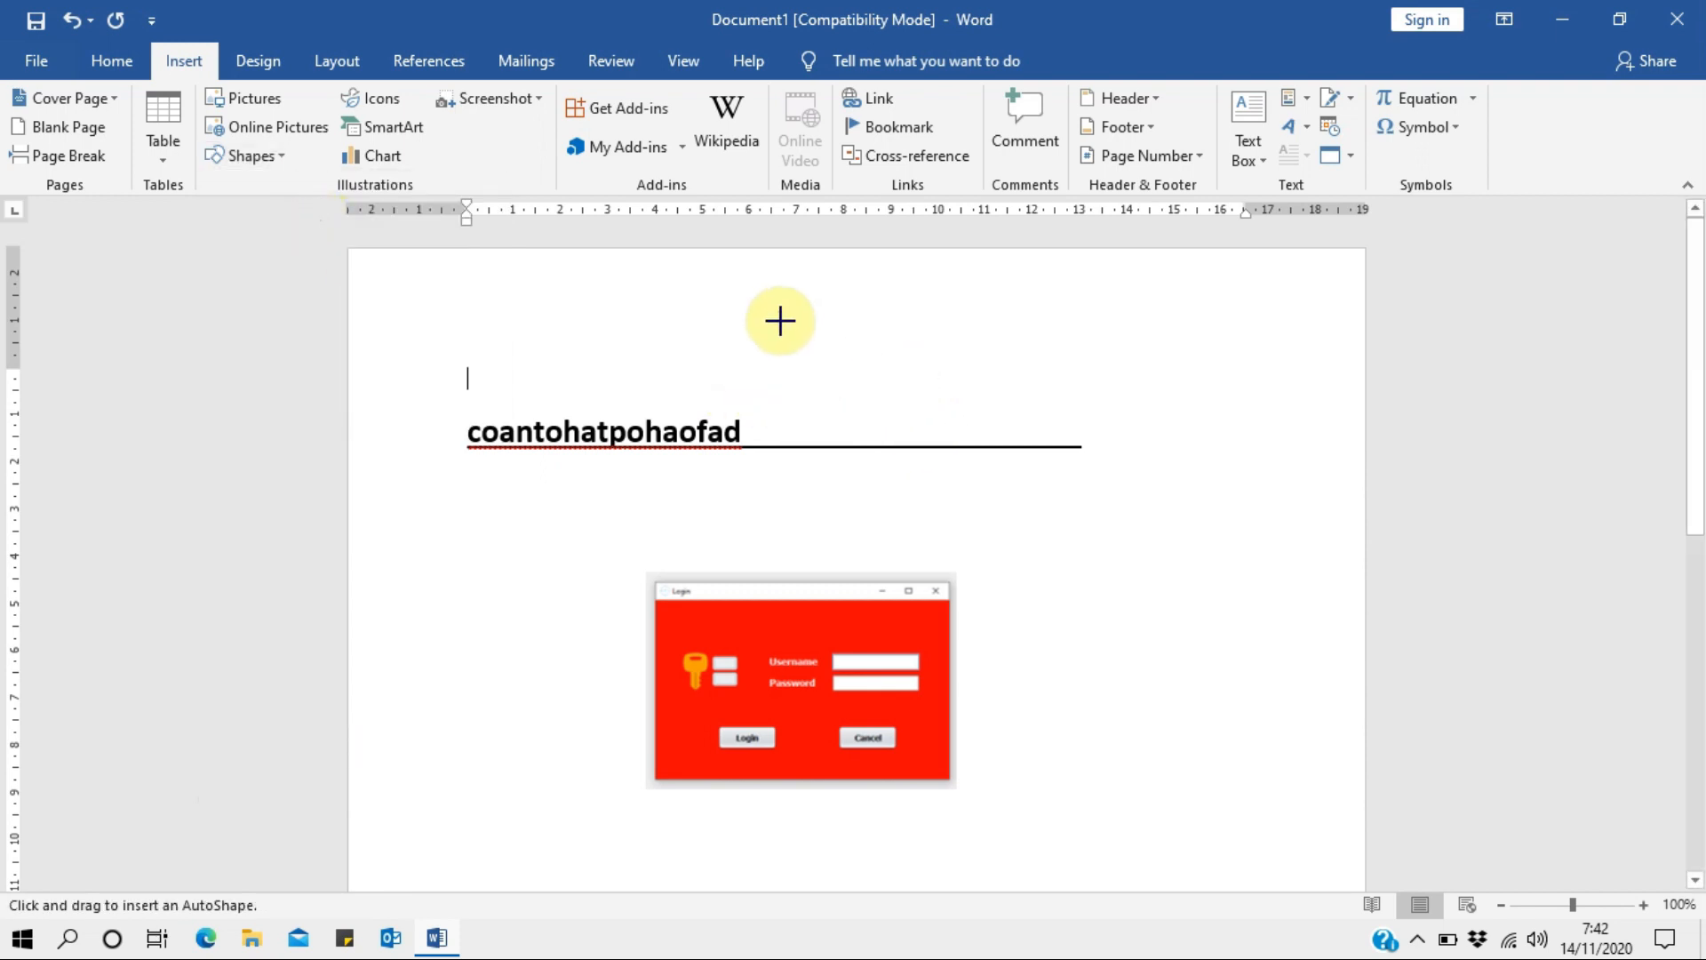
mouse_move(782, 322)
mouse_down()
mouse_move(933, 461)
mouse_move(1240, 668)
mouse_move(1058, 506)
mouse_move(1226, 616)
mouse_move(999, 434)
mouse_move(1202, 613)
mouse_up()
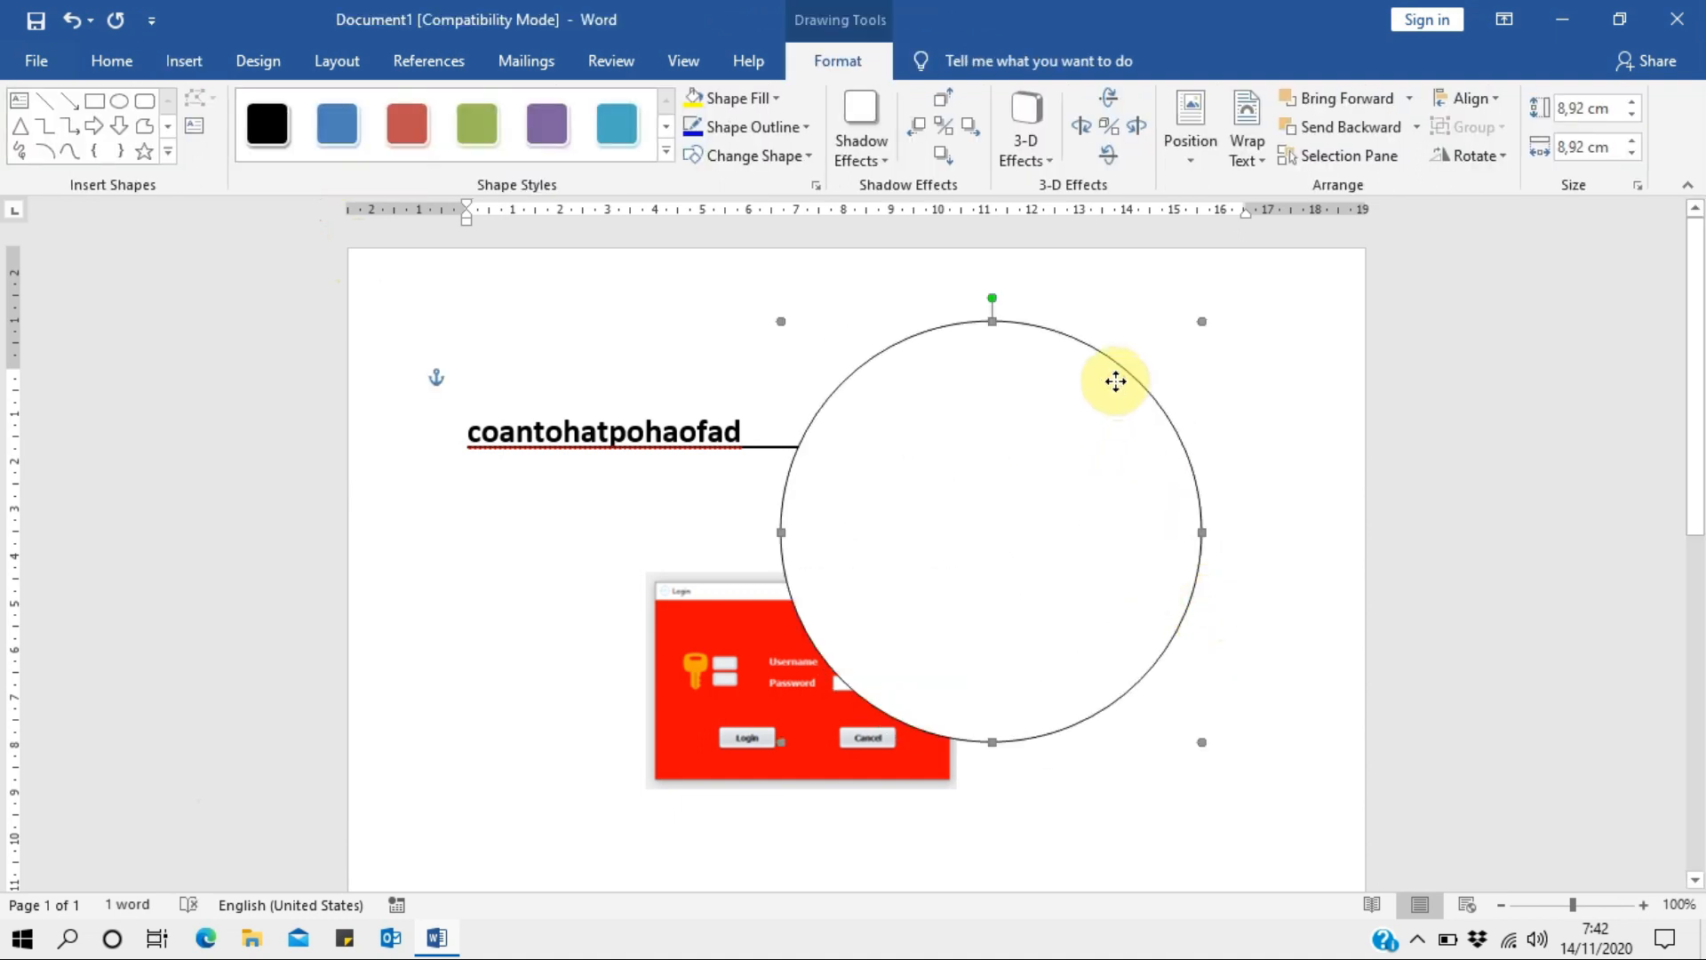
key(Delete)
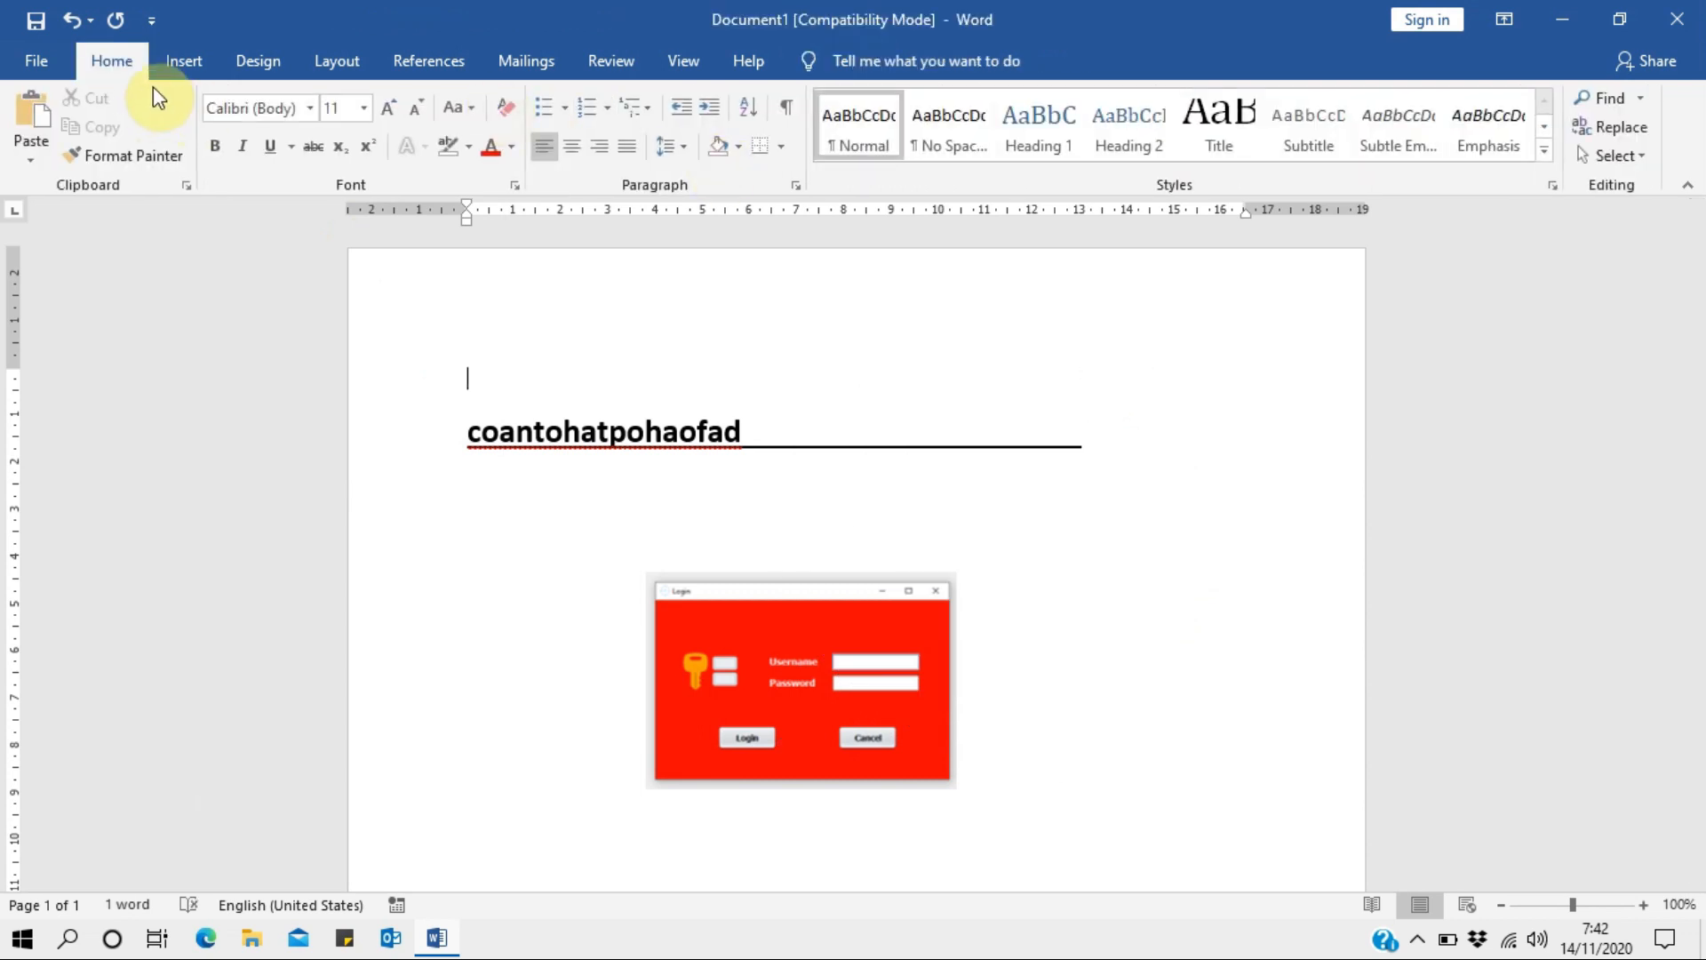
Insert the tall building icon from the Buildings category above the sample text line and delete it.
click(184, 62)
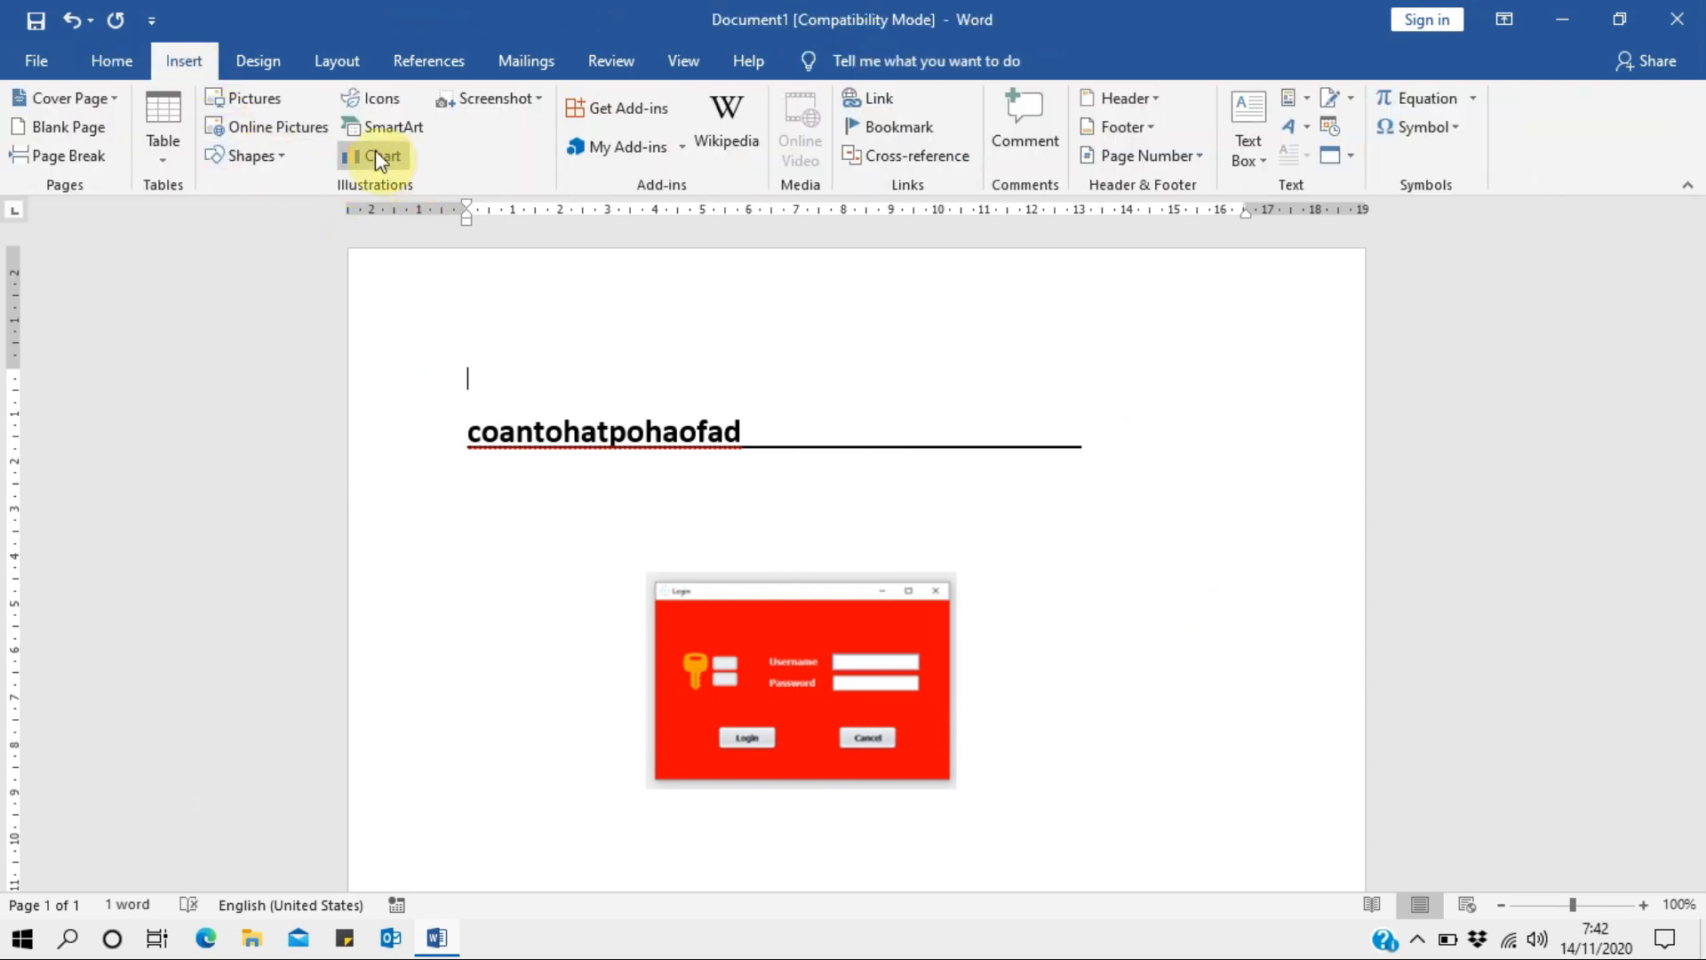
click(377, 103)
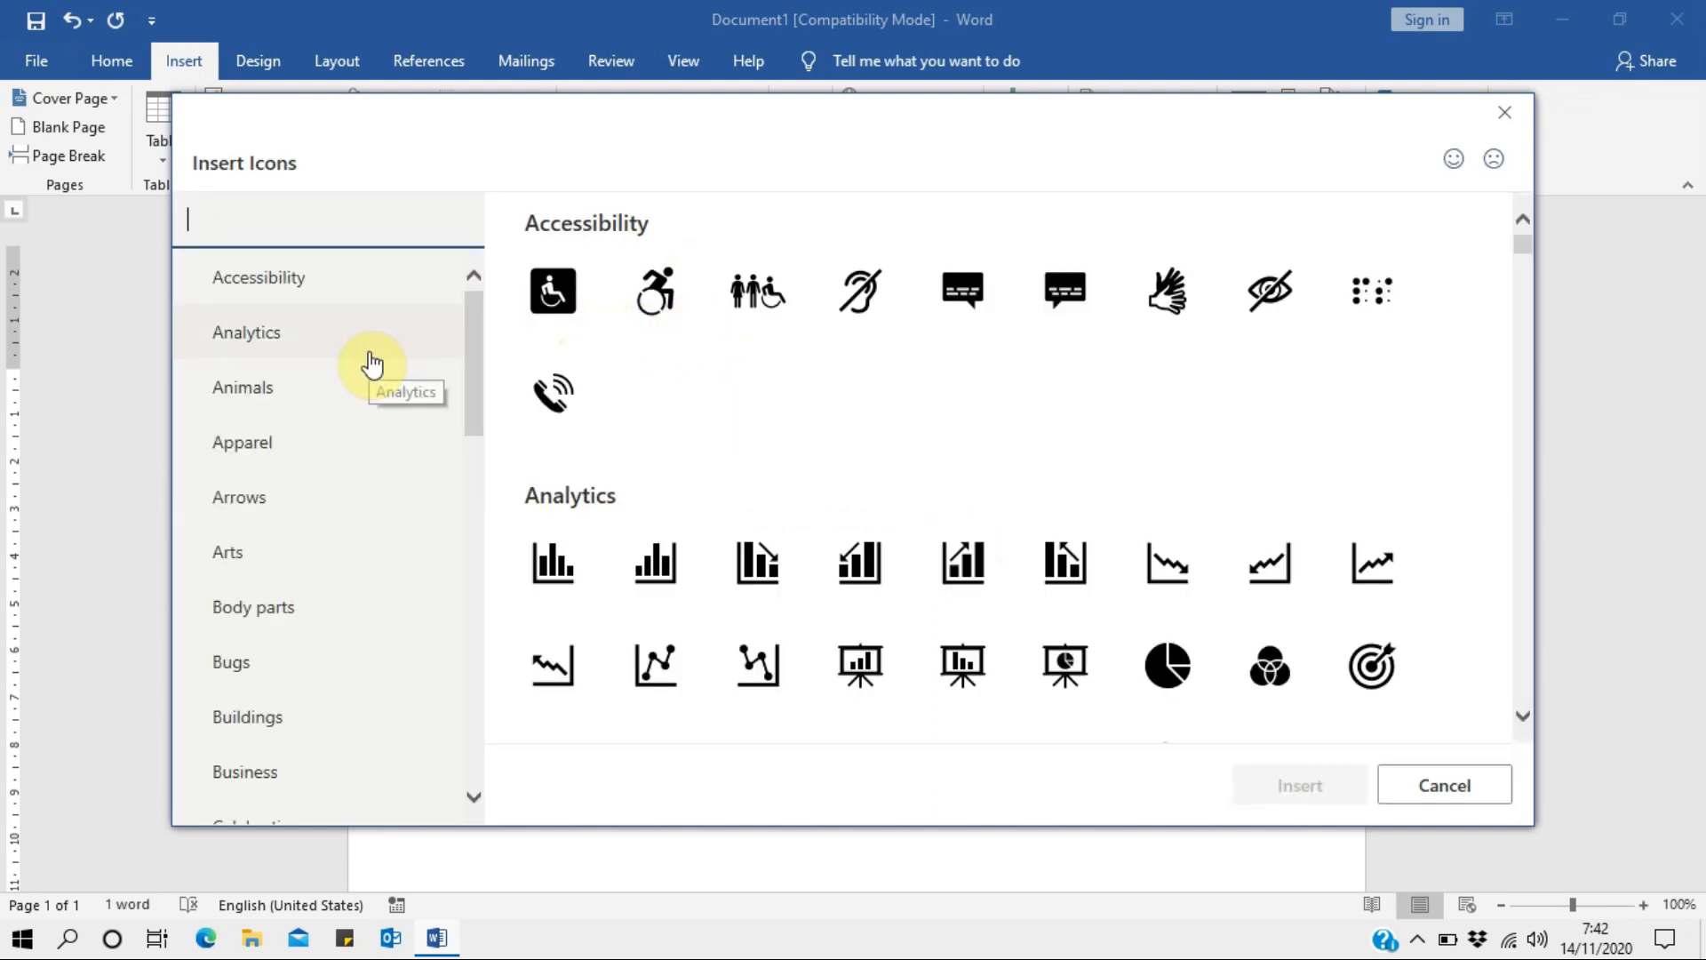
scroll(377, 373, down, 5)
click(353, 450)
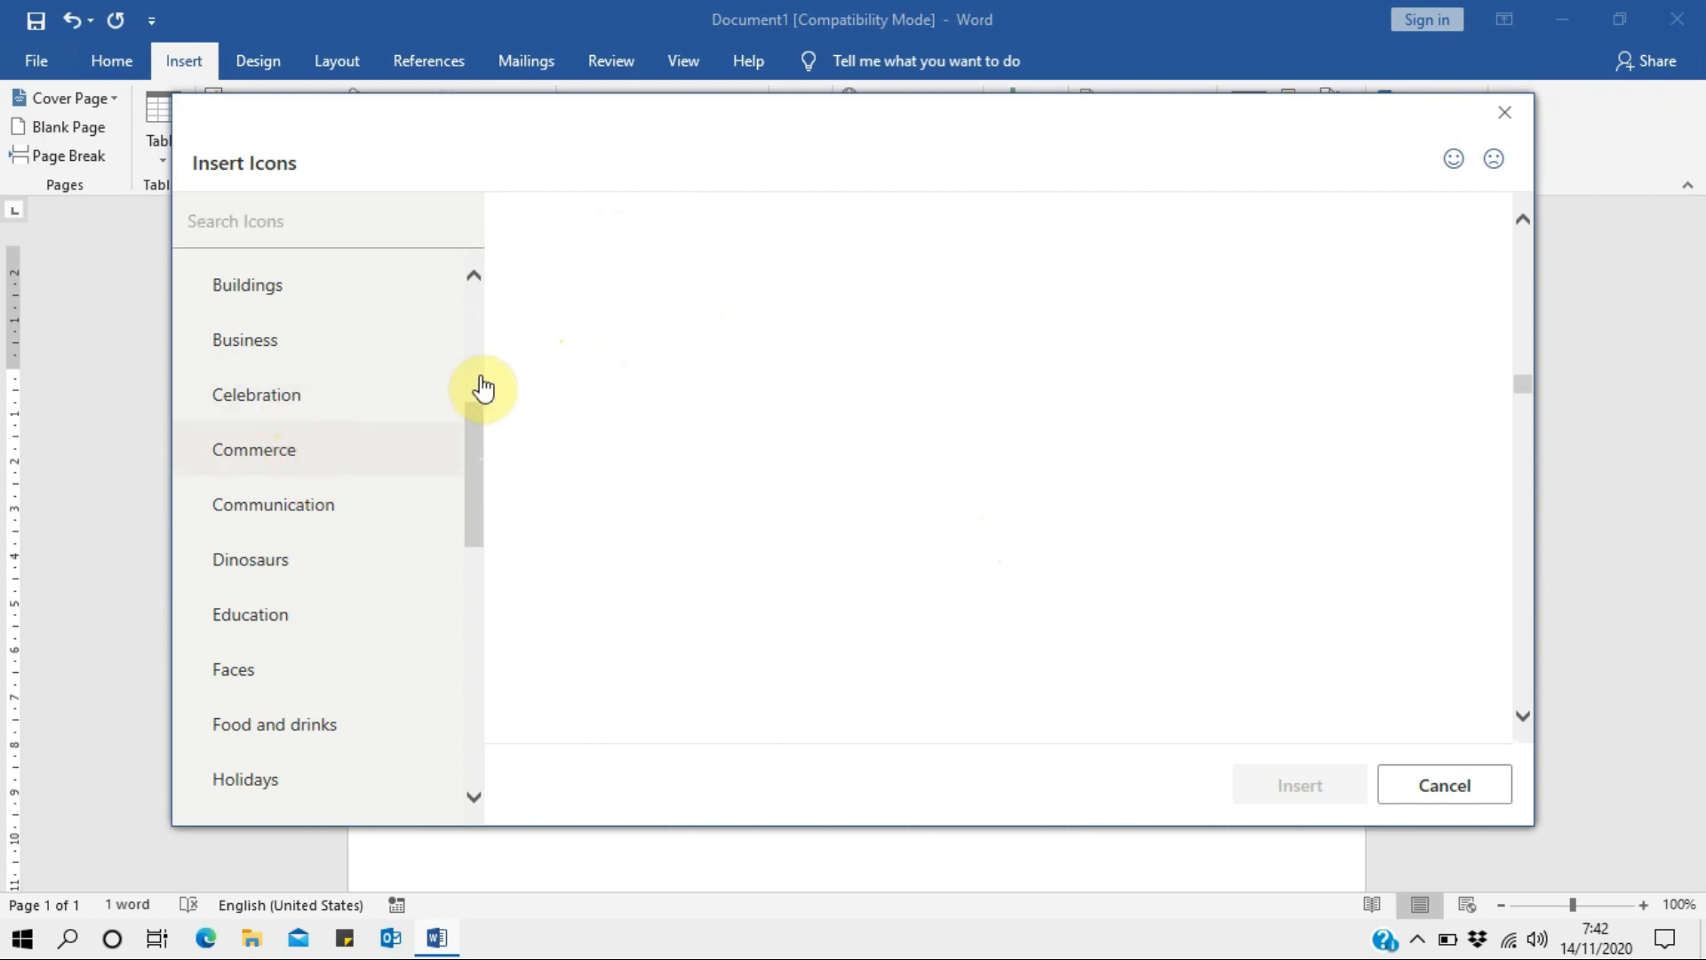
click(300, 303)
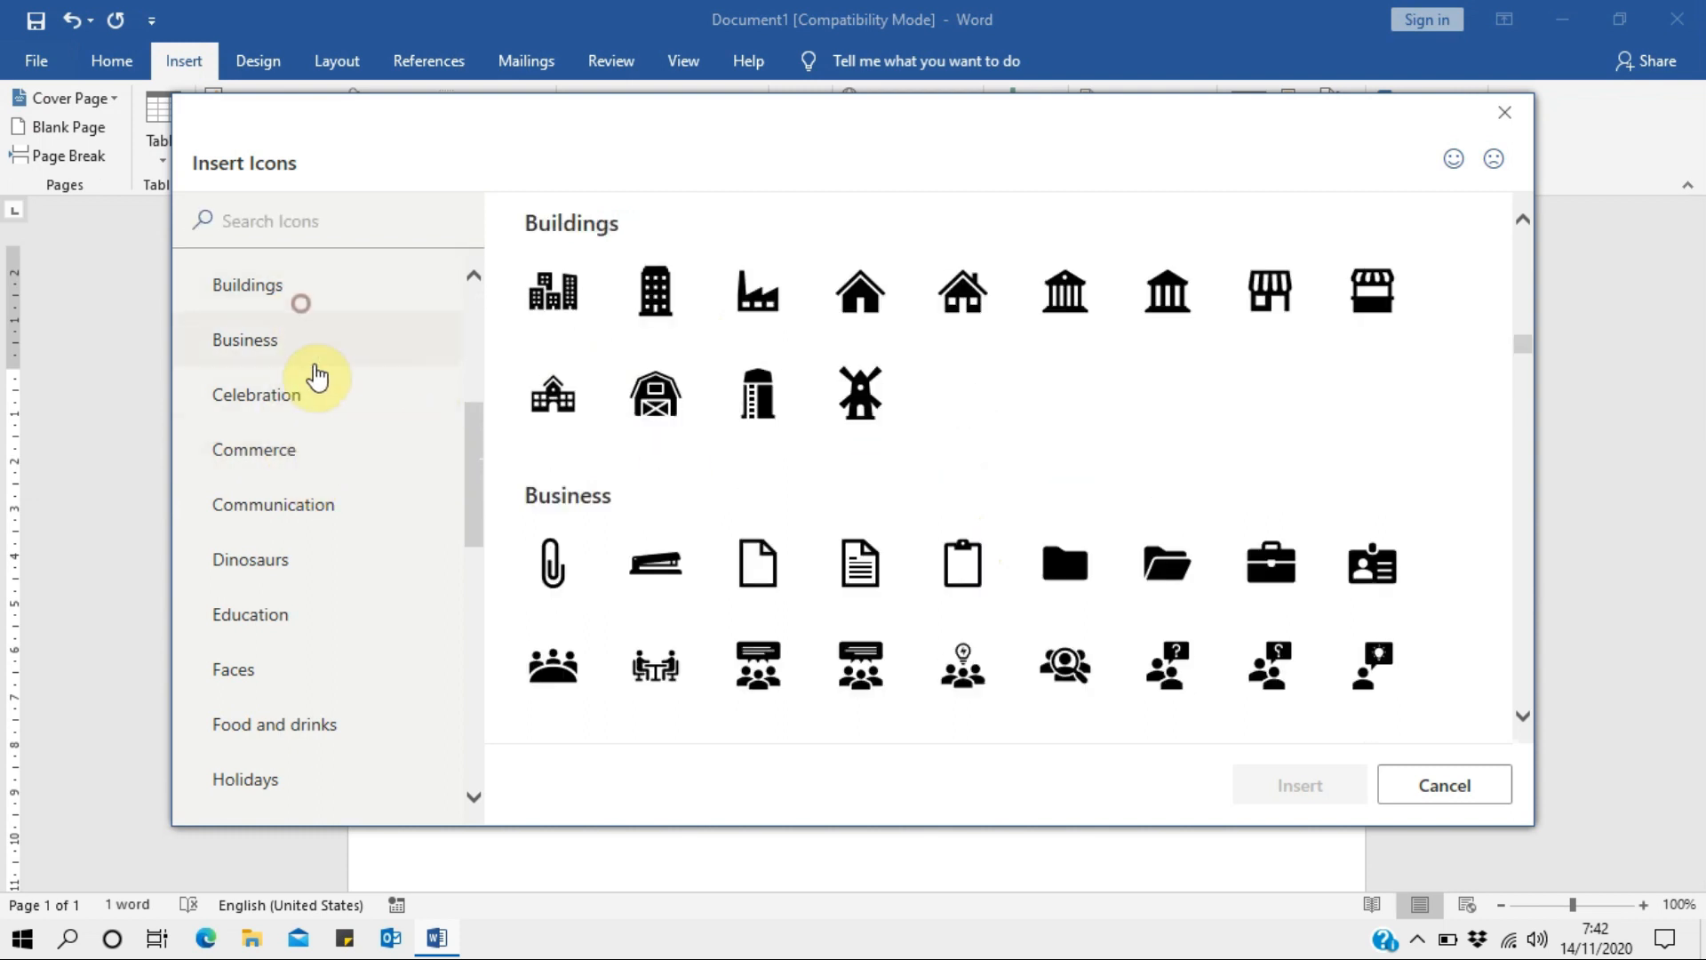
scroll(320, 380, down, 5)
scroll(305, 373, up, 6)
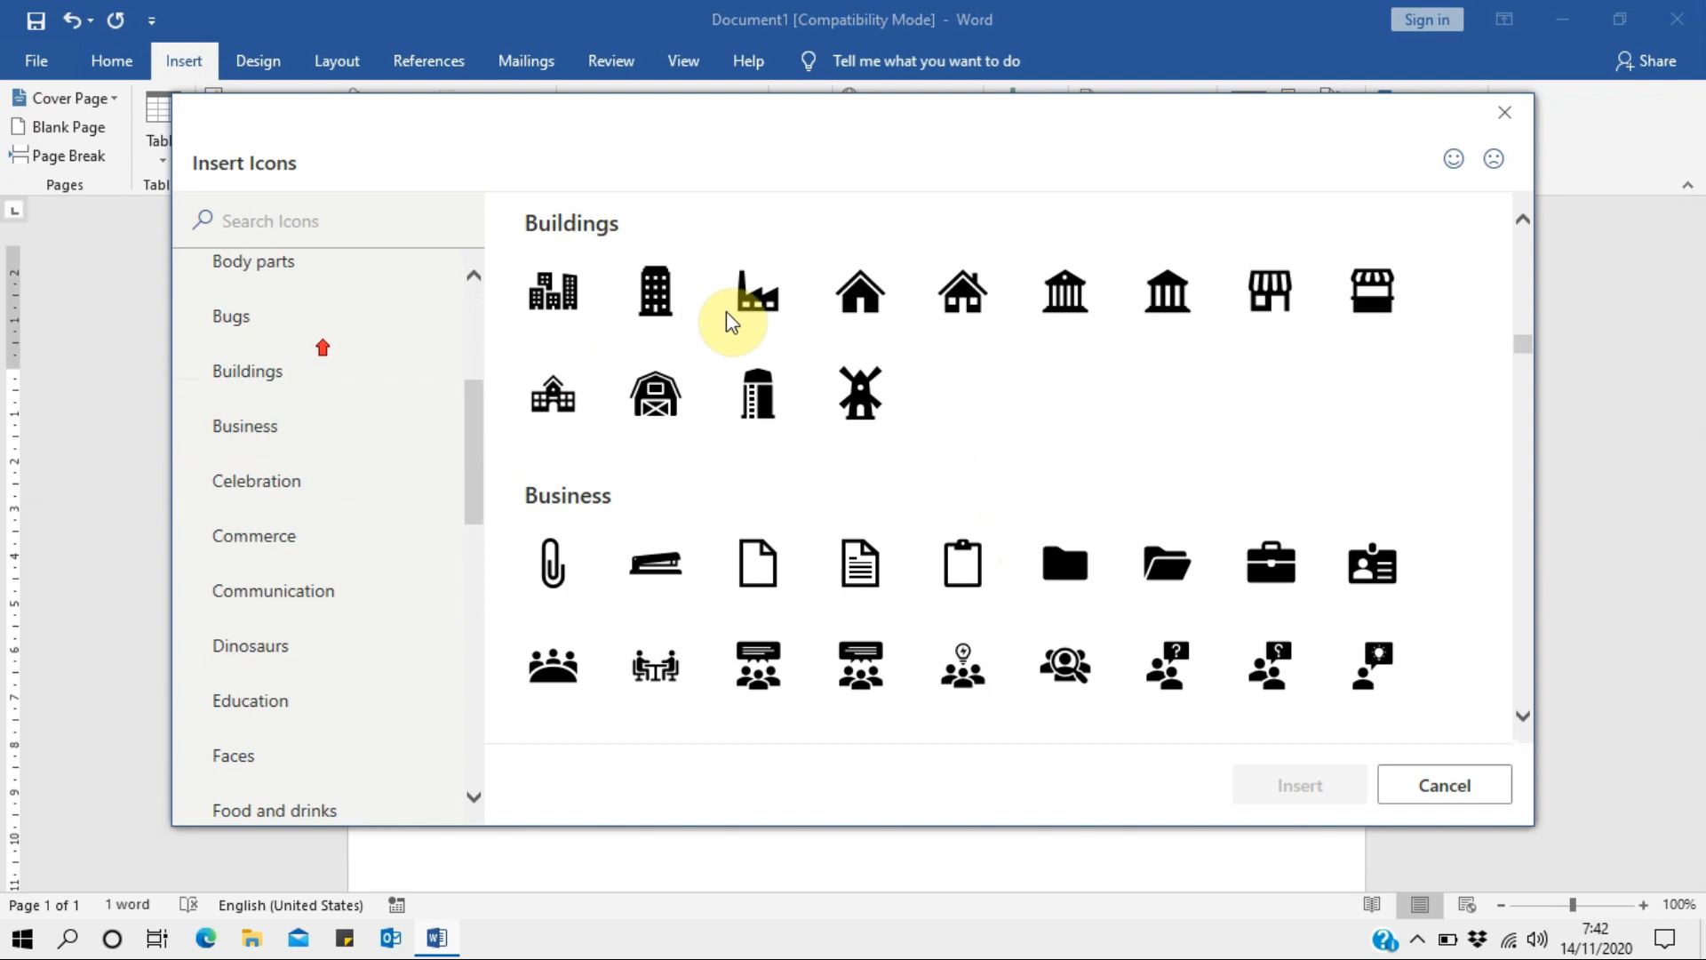
click(657, 302)
click(1314, 787)
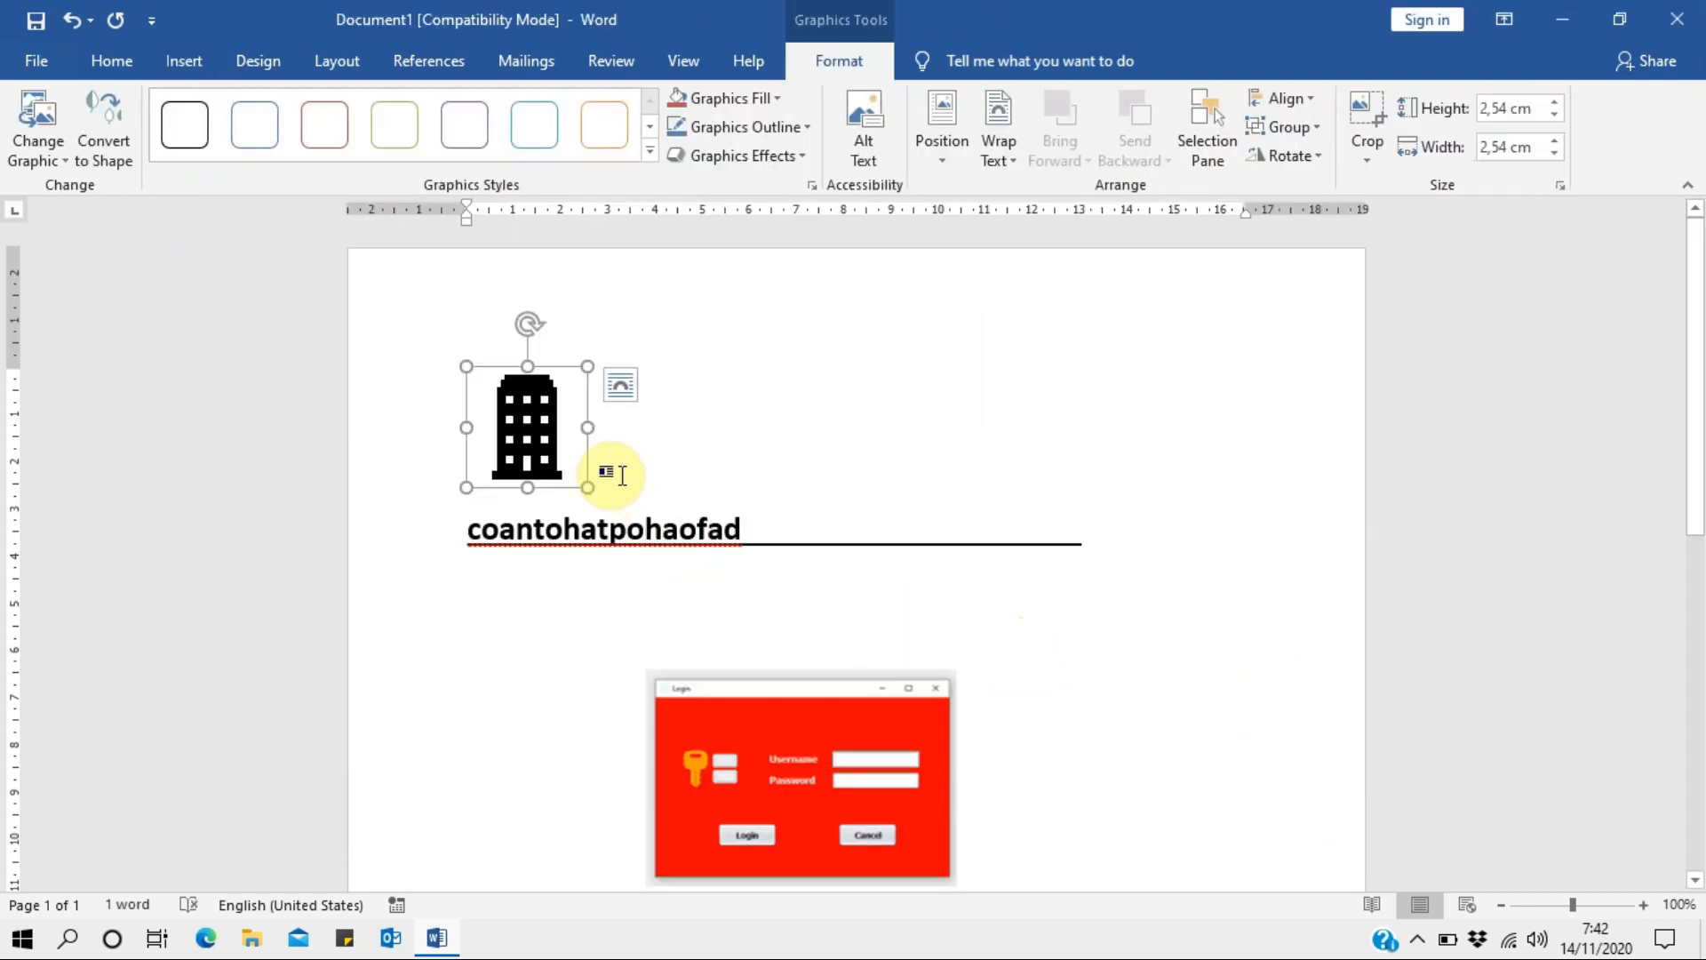
key(Delete)
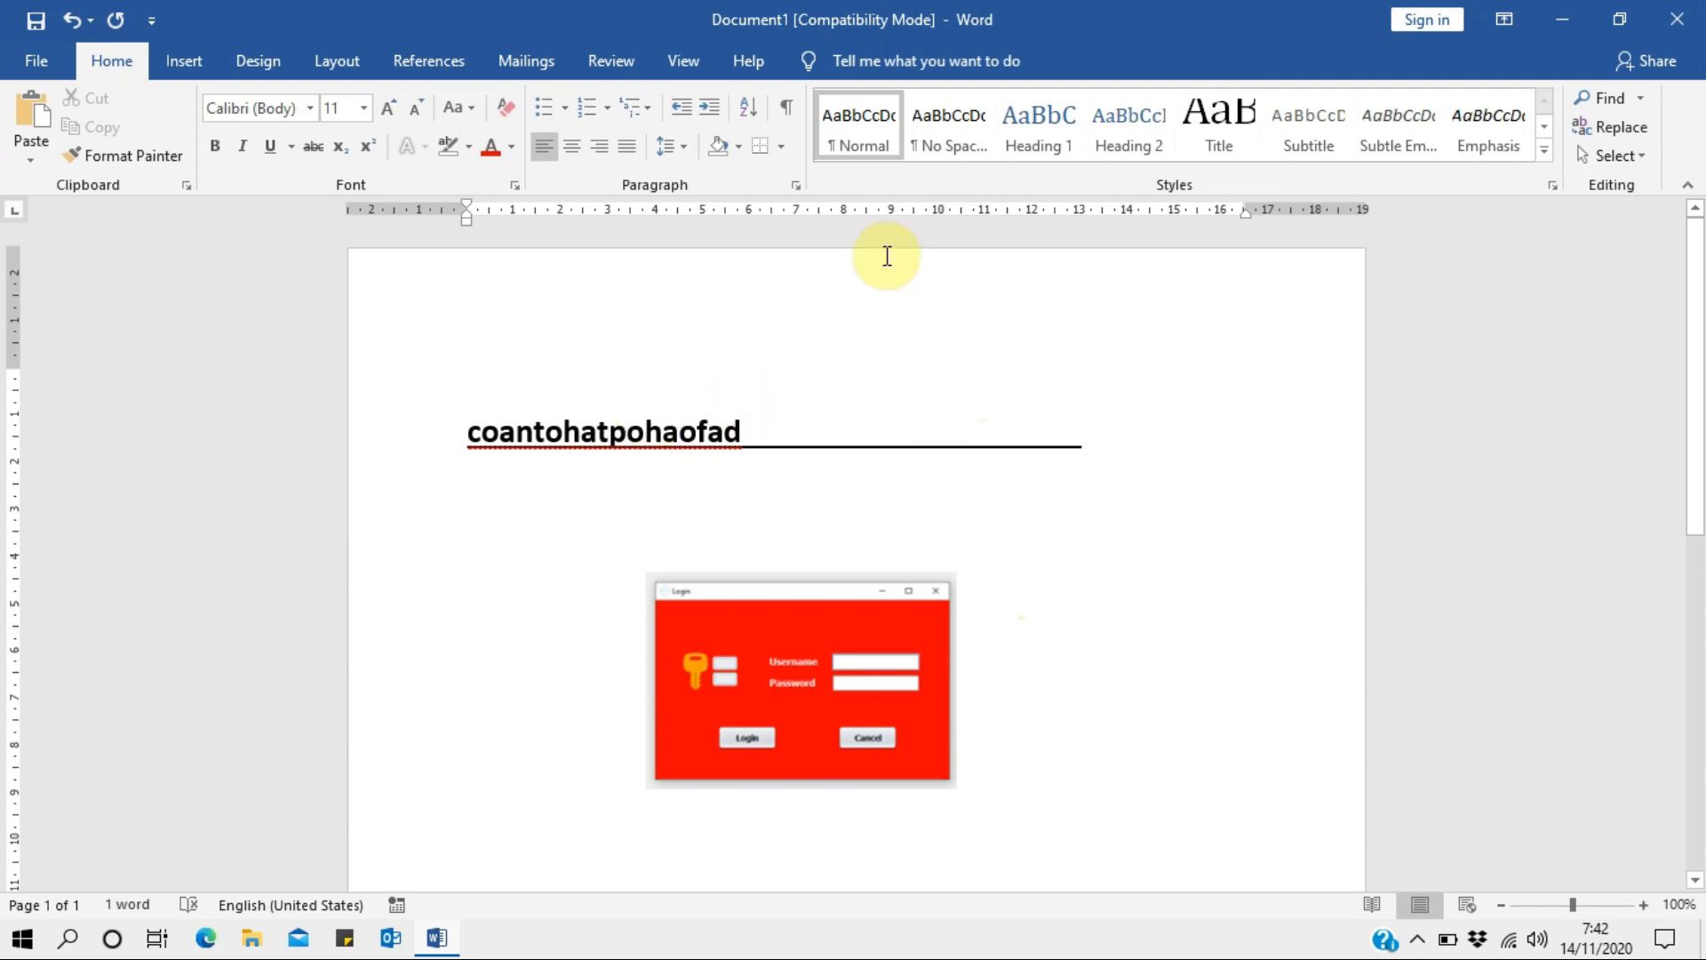
Insert an Alternating Hexagons SmartArt graphic above the sample text line.
click(185, 60)
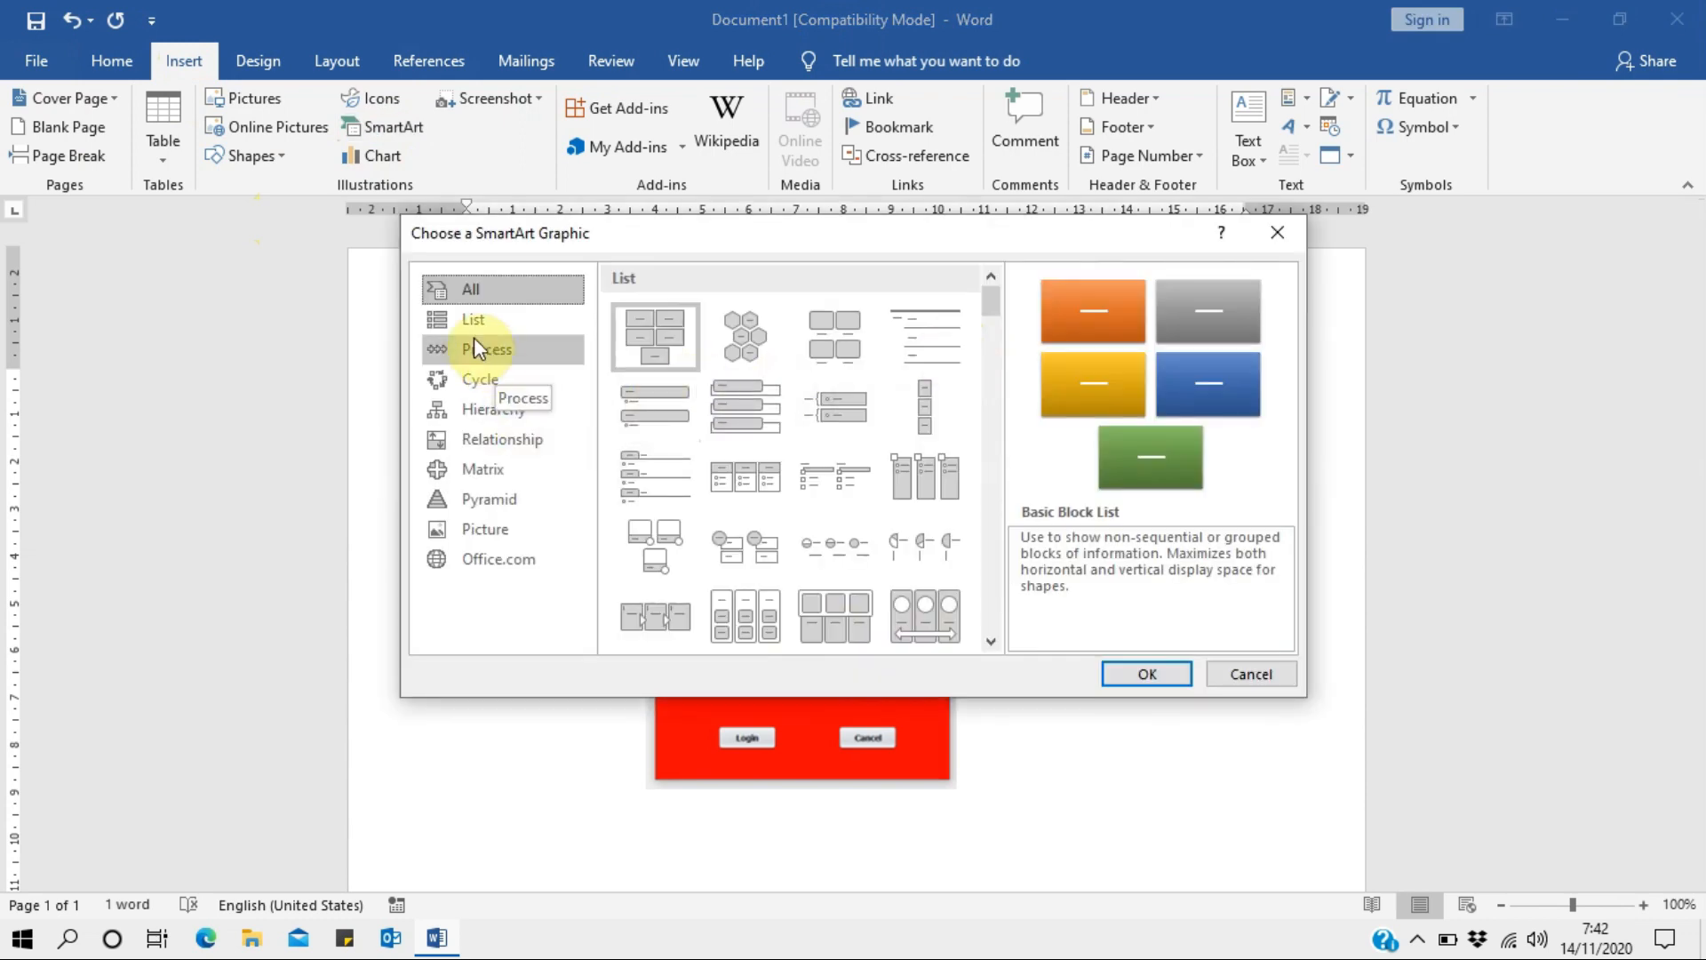
click(754, 351)
click(1155, 673)
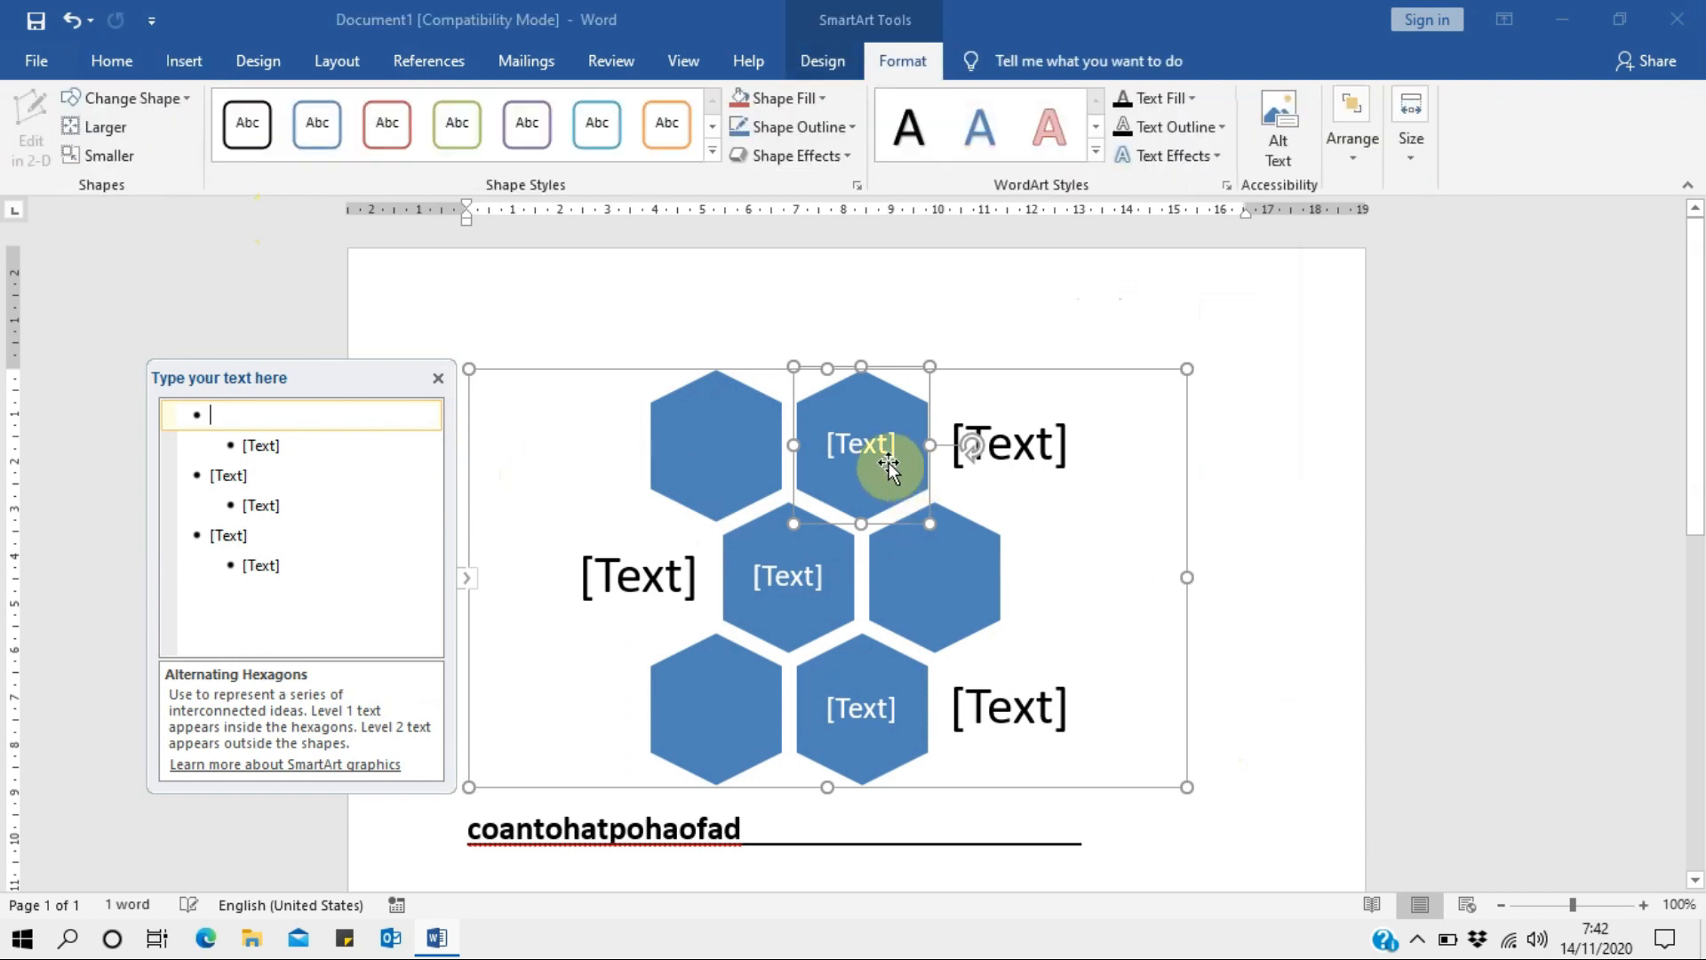
Label the first hexagon "vxcvcxvxc" with its sub-item deleted, and remove the SmartArt graphic from the document.
text(vxcvc)
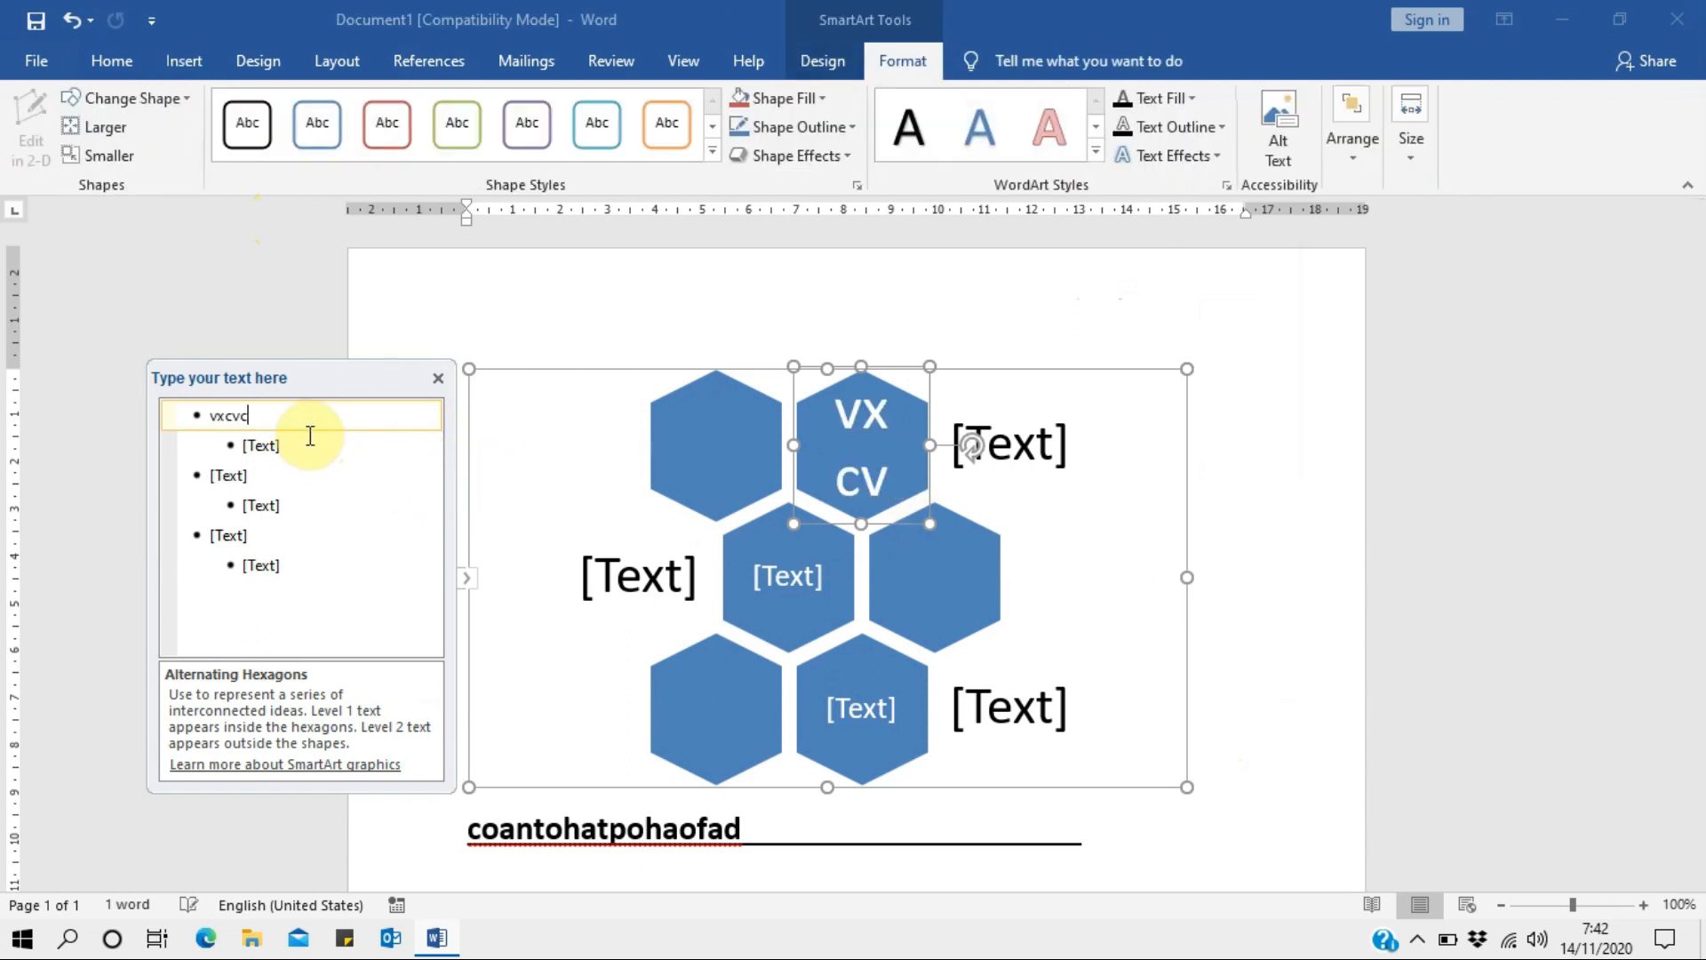
text(xvxc)
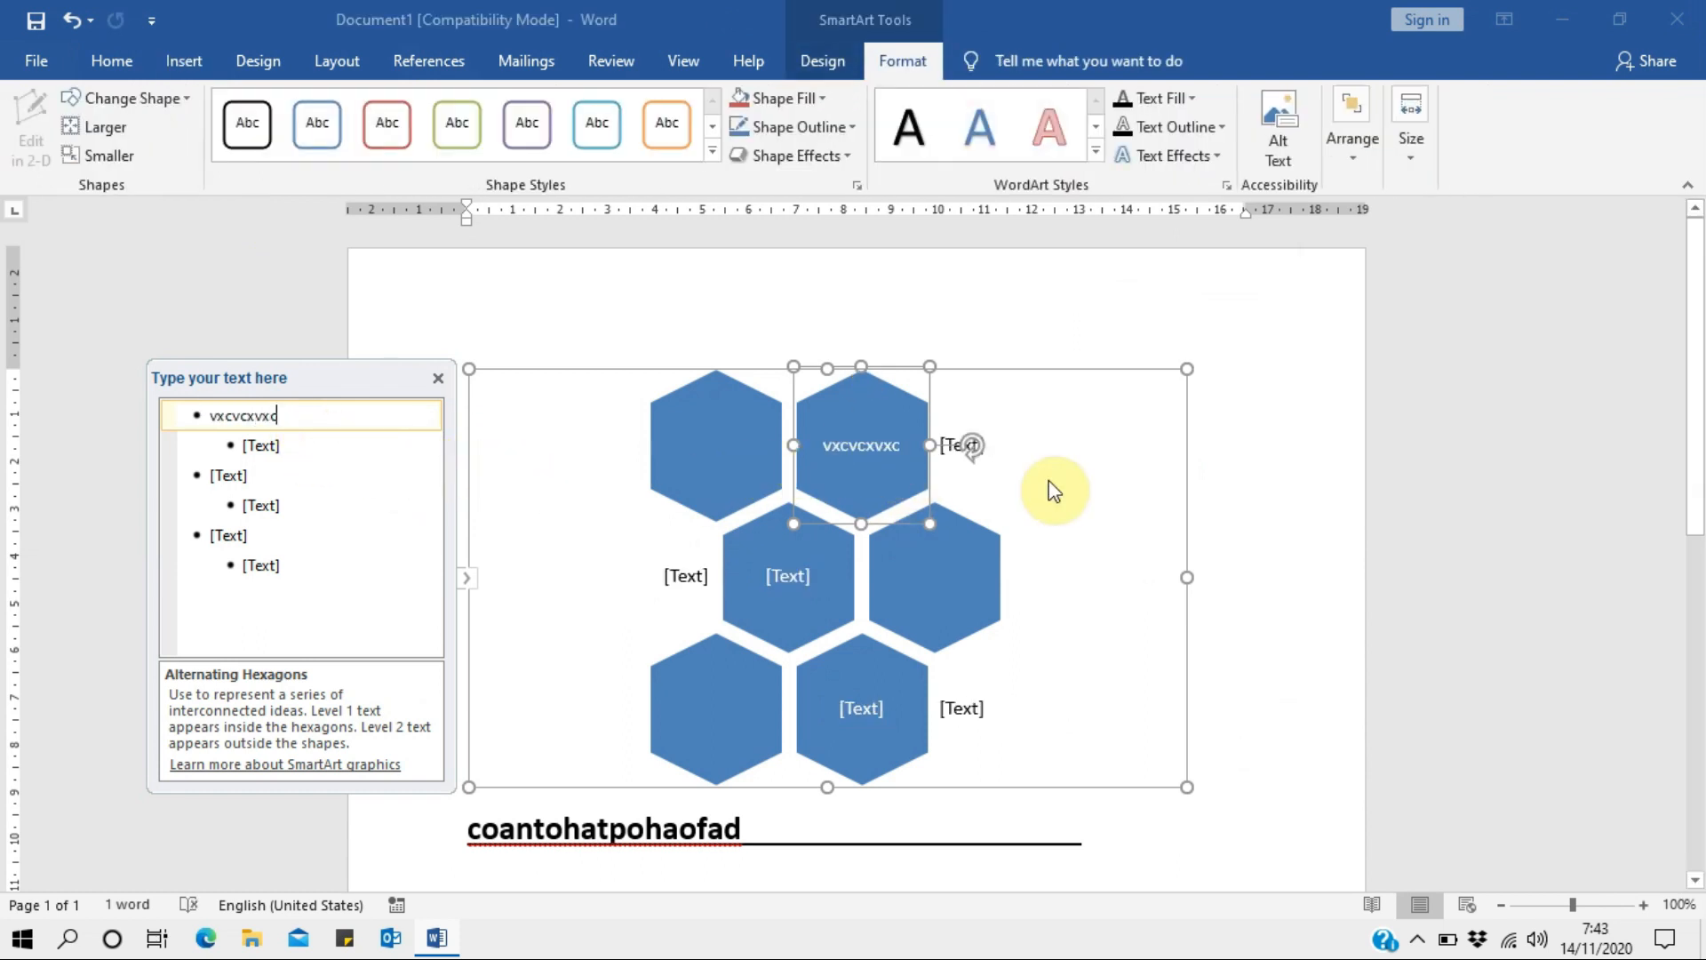
key(Delete)
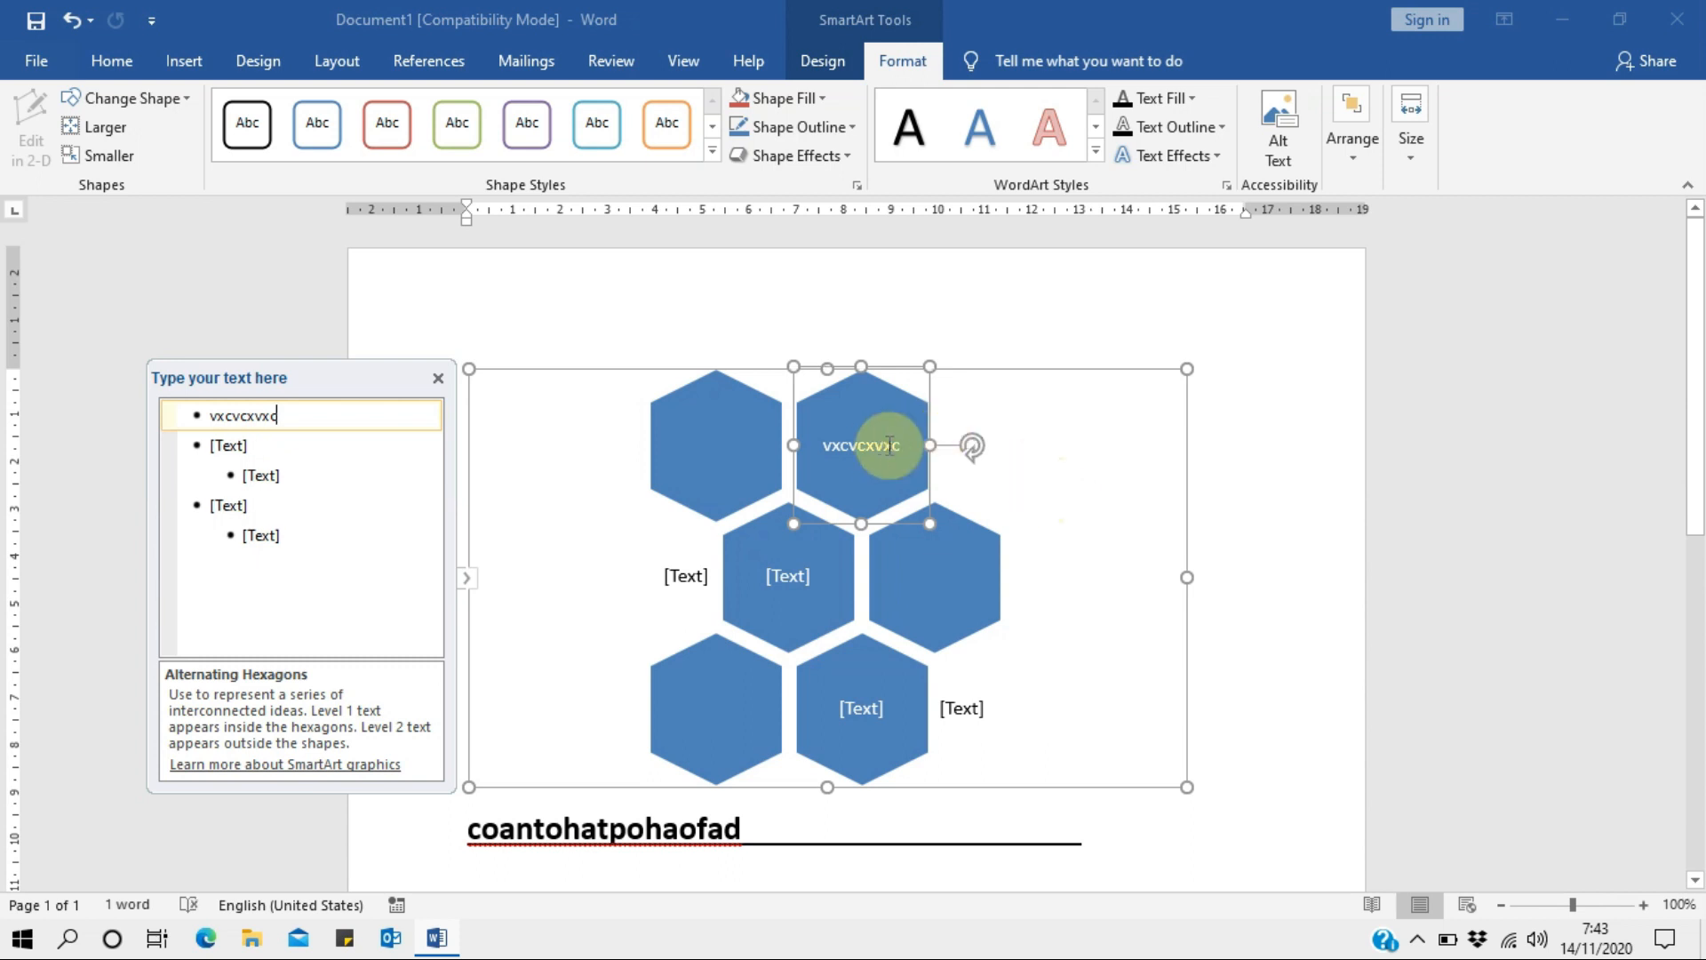
click(437, 379)
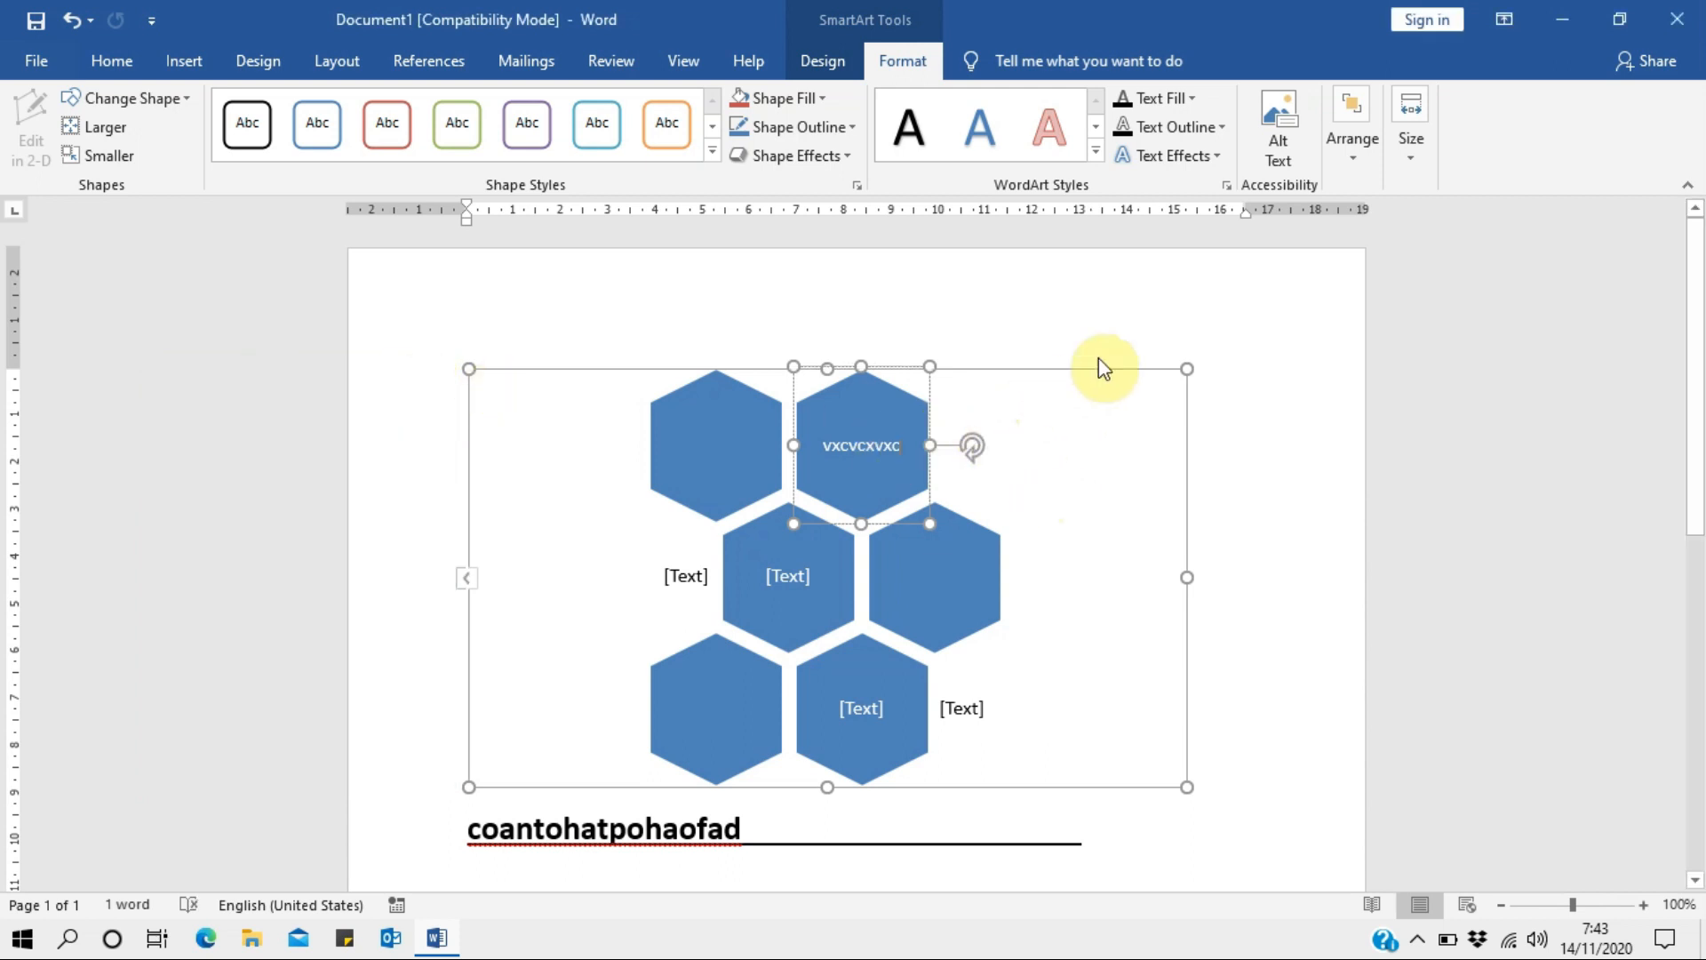
key(ctrl+z)
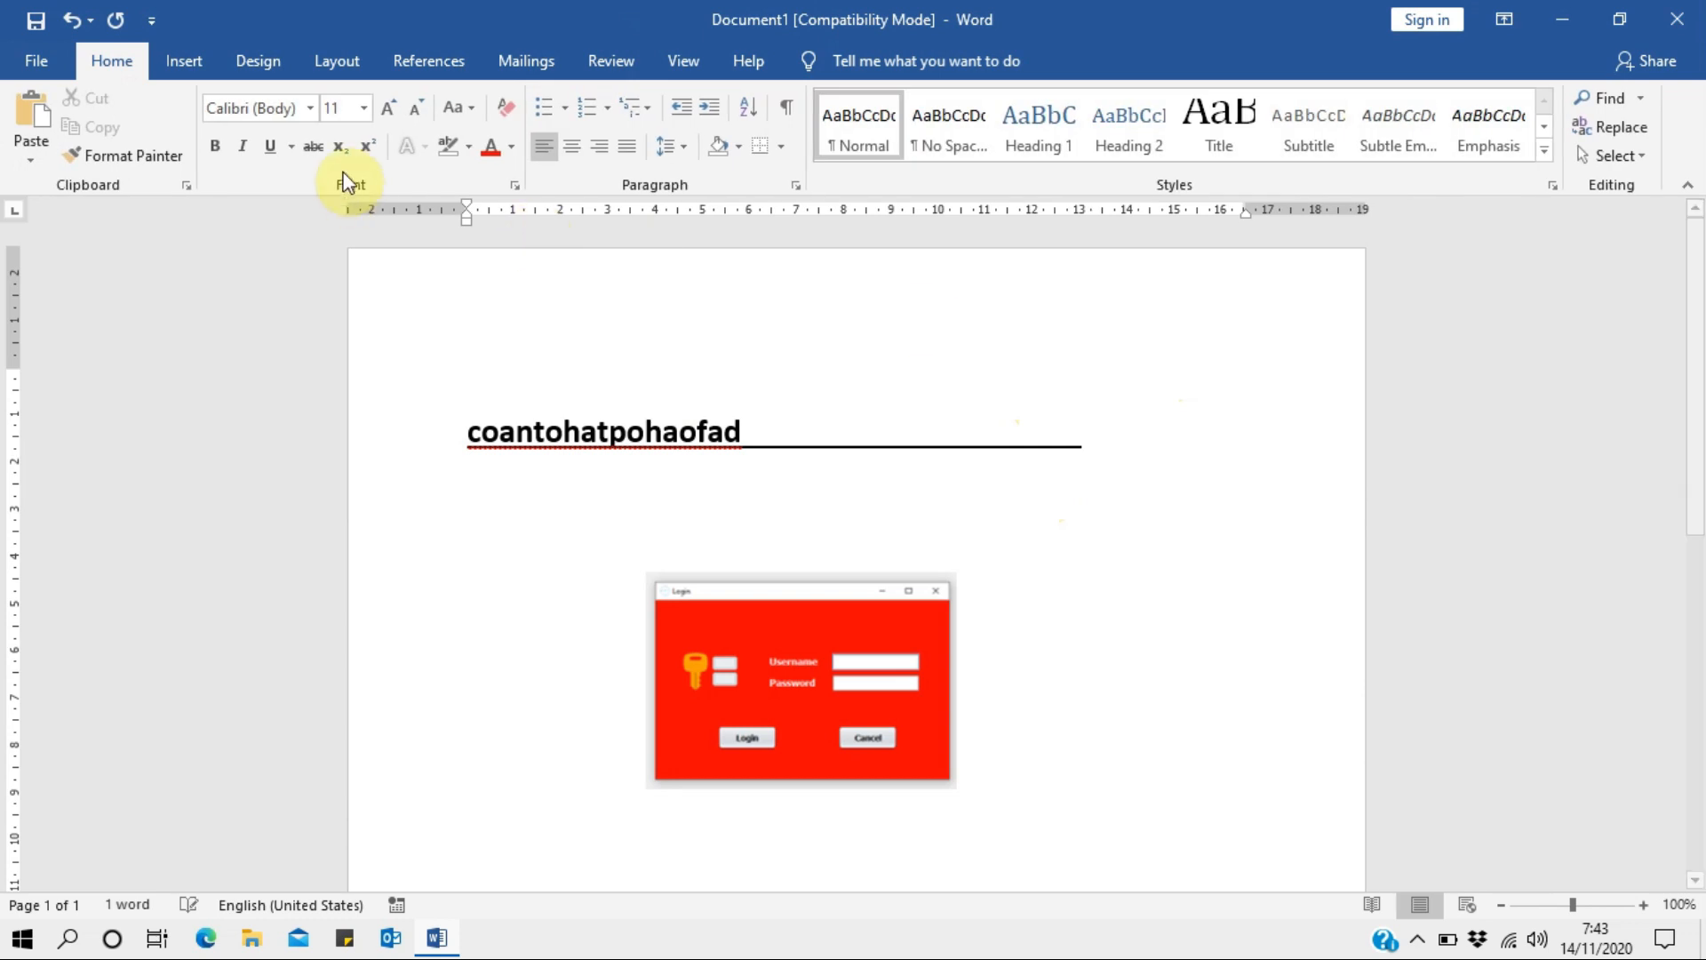
Insert a Clustered Column chart above the sample text line and look through its data sheet.
click(188, 69)
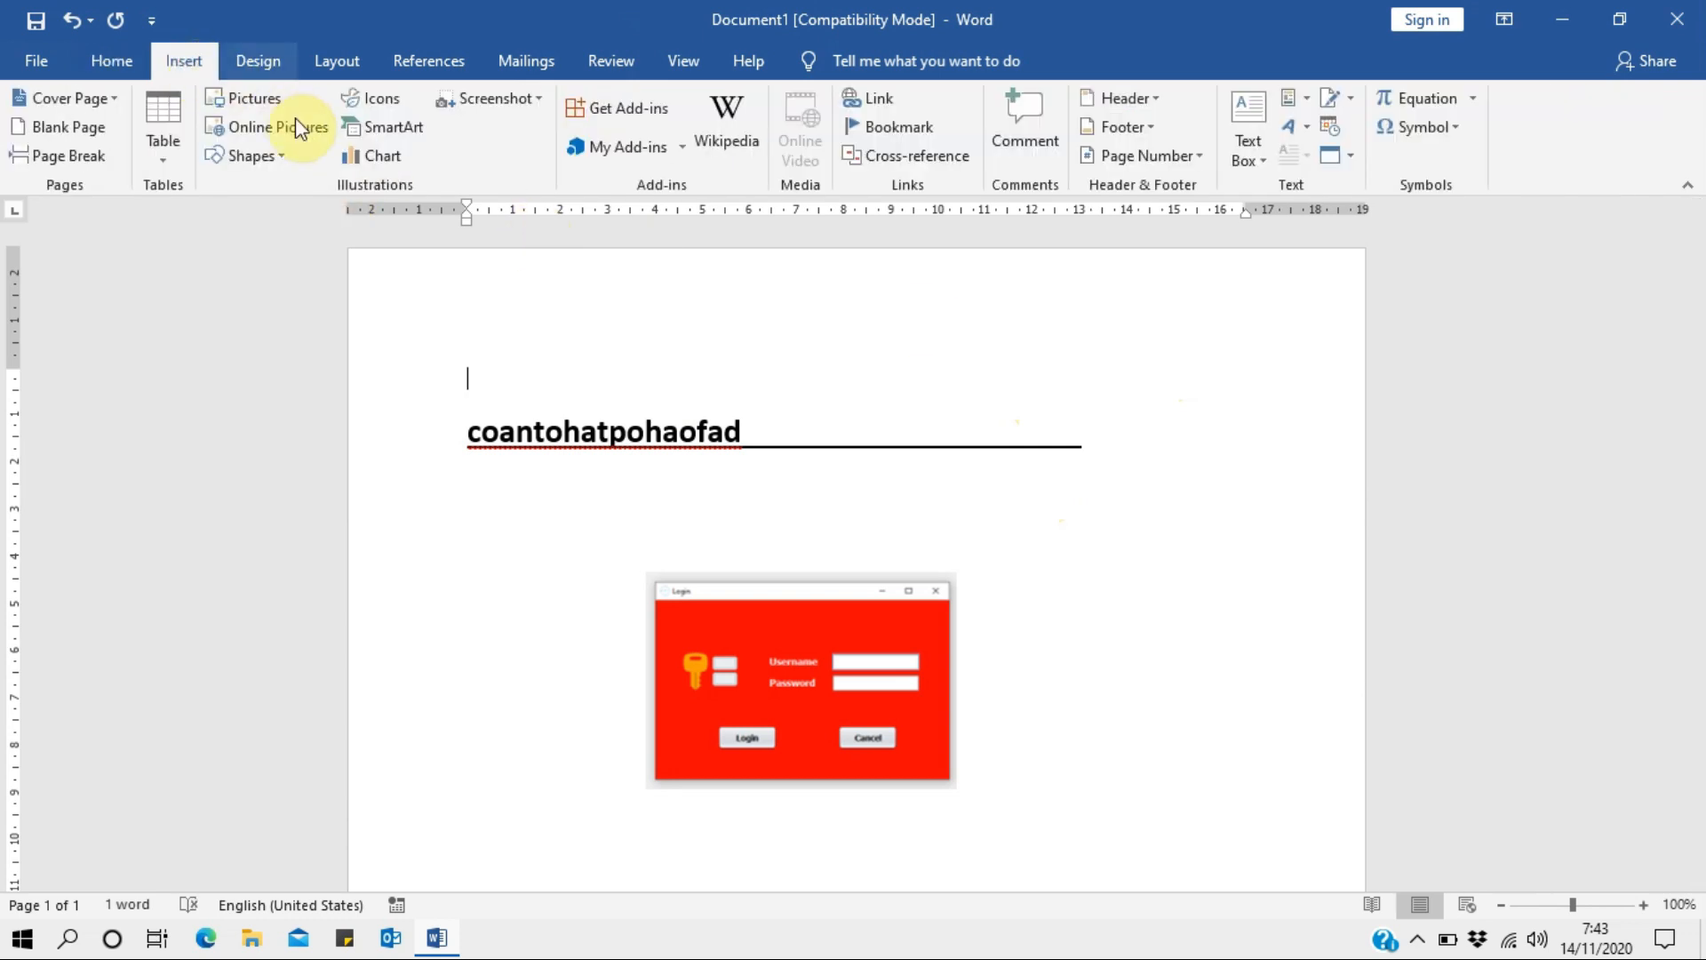
click(380, 159)
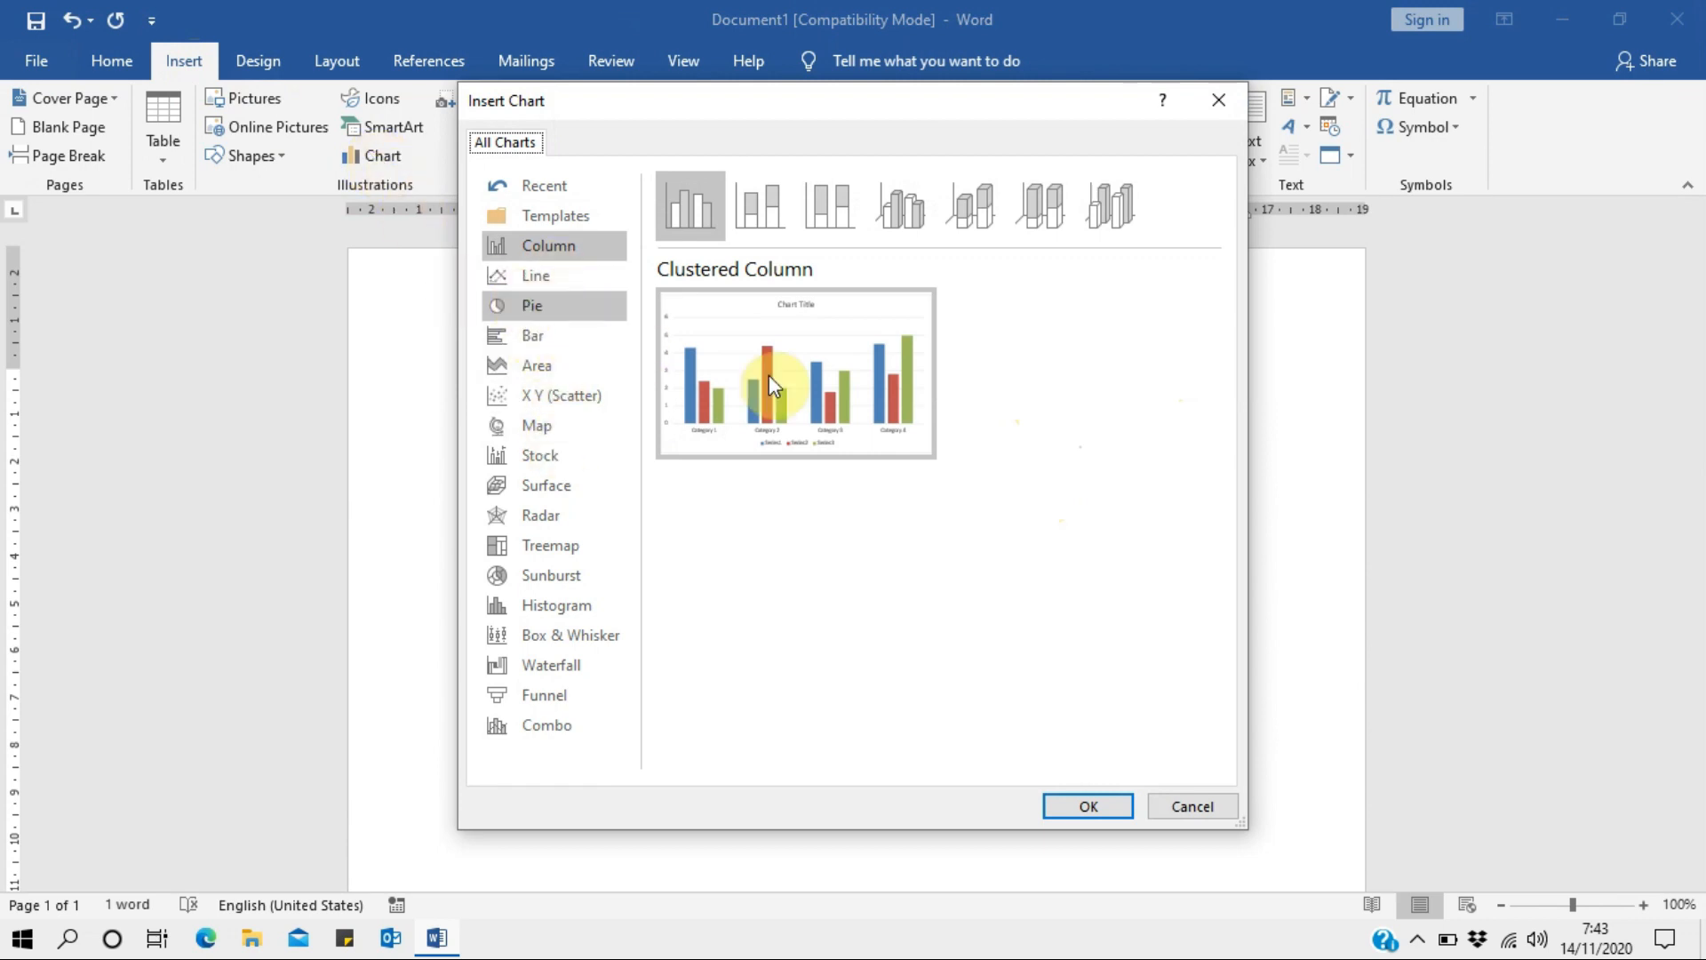
click(1085, 803)
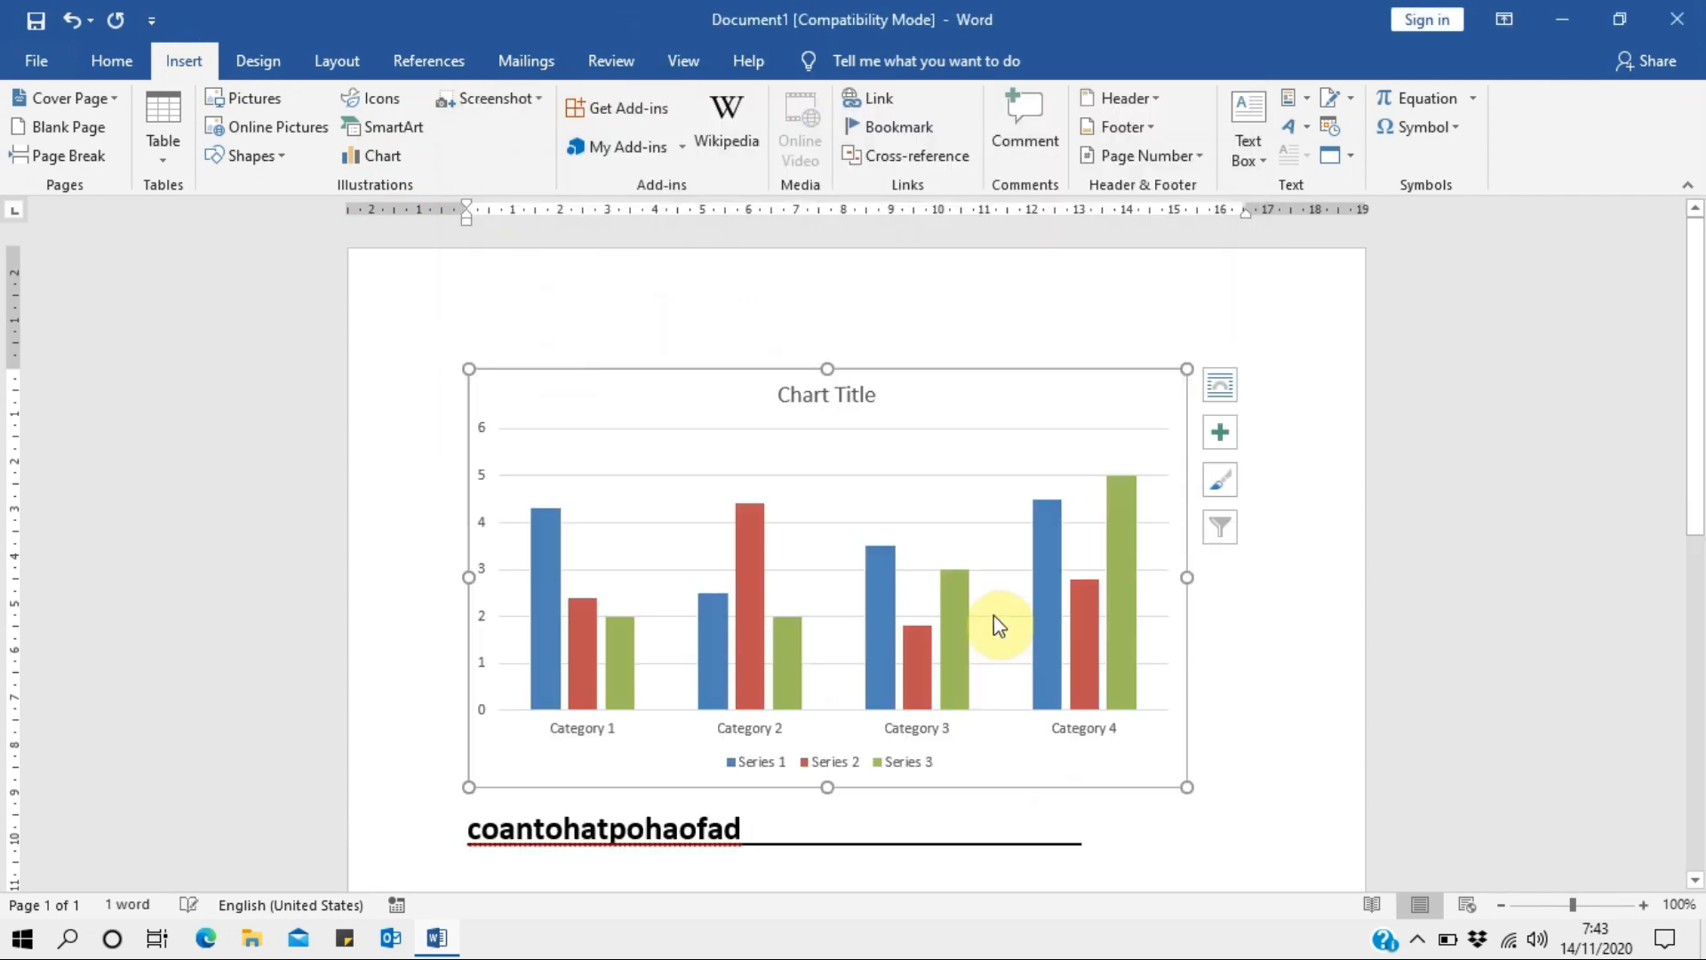
scroll(933, 755, down, 4)
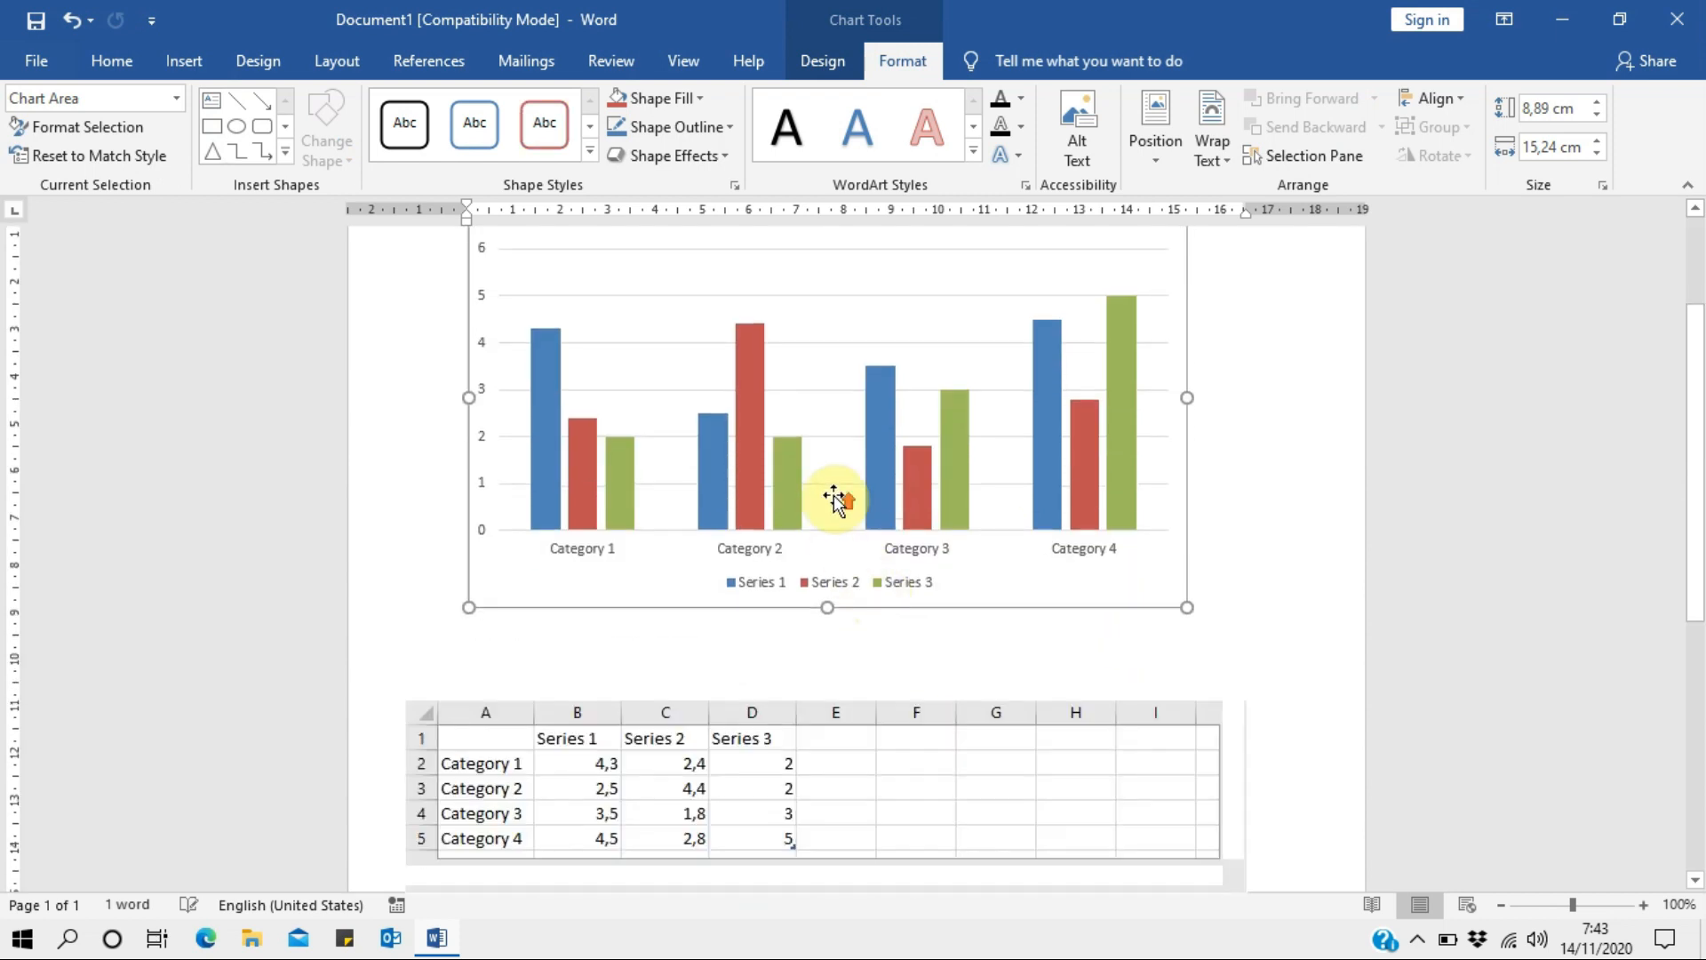
scroll(919, 487, up, 1)
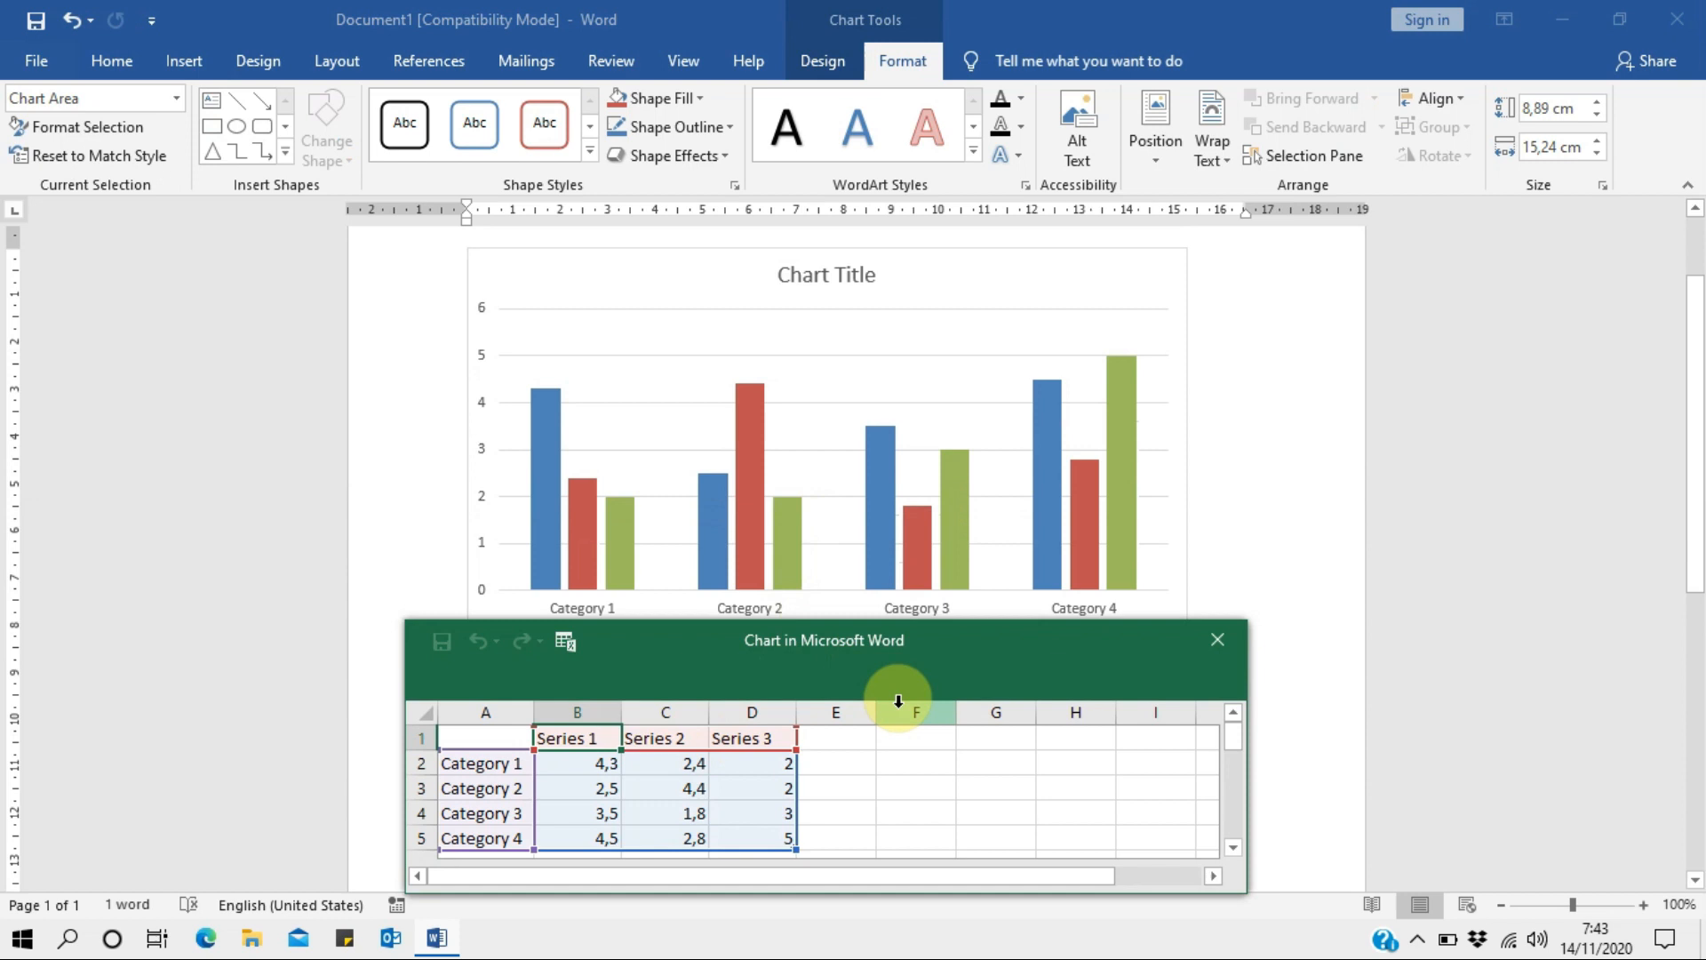
scroll(998, 750, down, 3)
scroll(998, 750, up, 3)
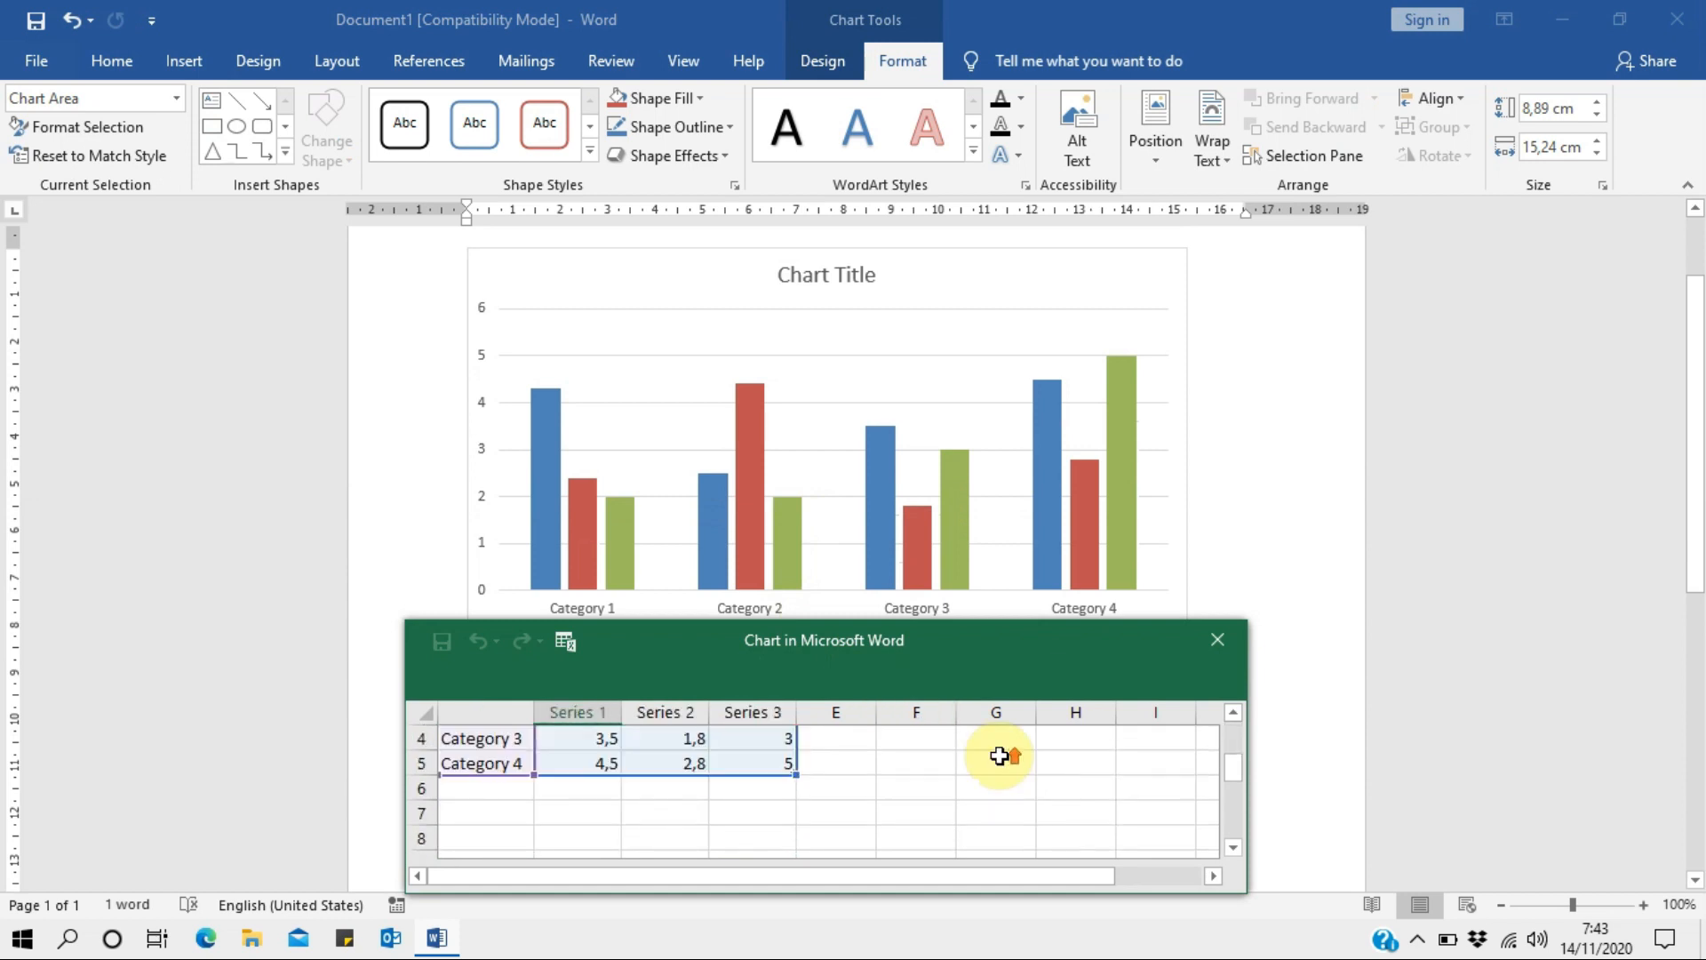
Open the chart area's formatting options and examine the fill and text fill settings.
click(893, 296)
drag(840, 278, 838, 275)
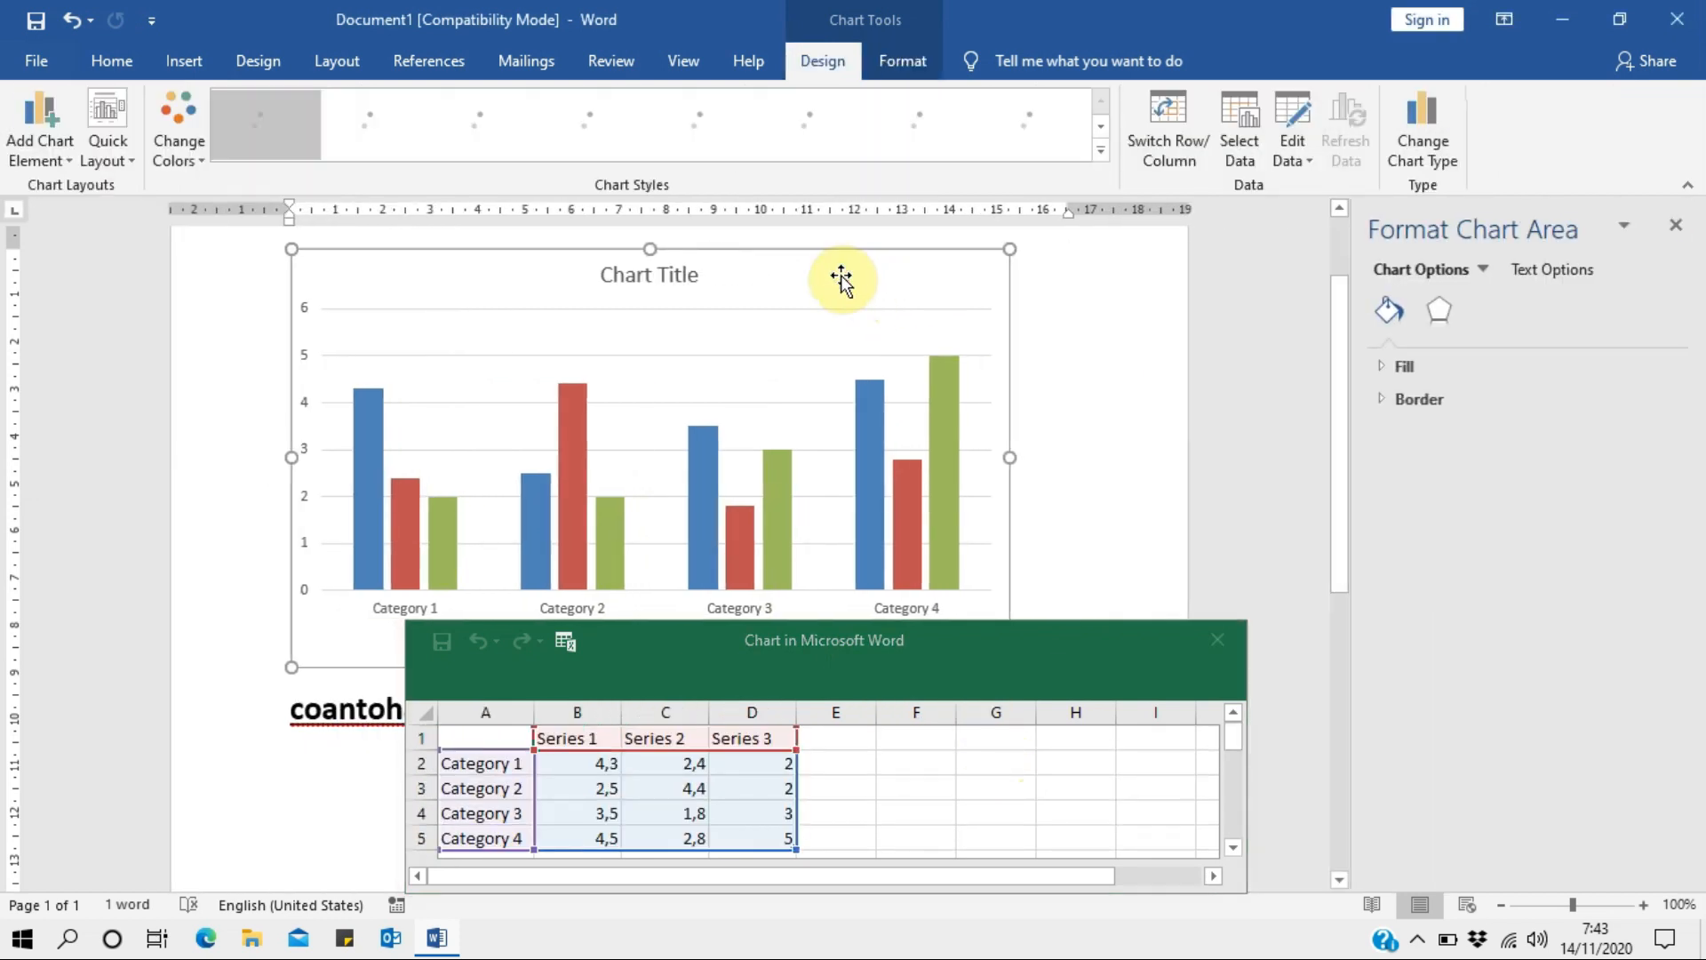
right_click(838, 276)
click(1332, 318)
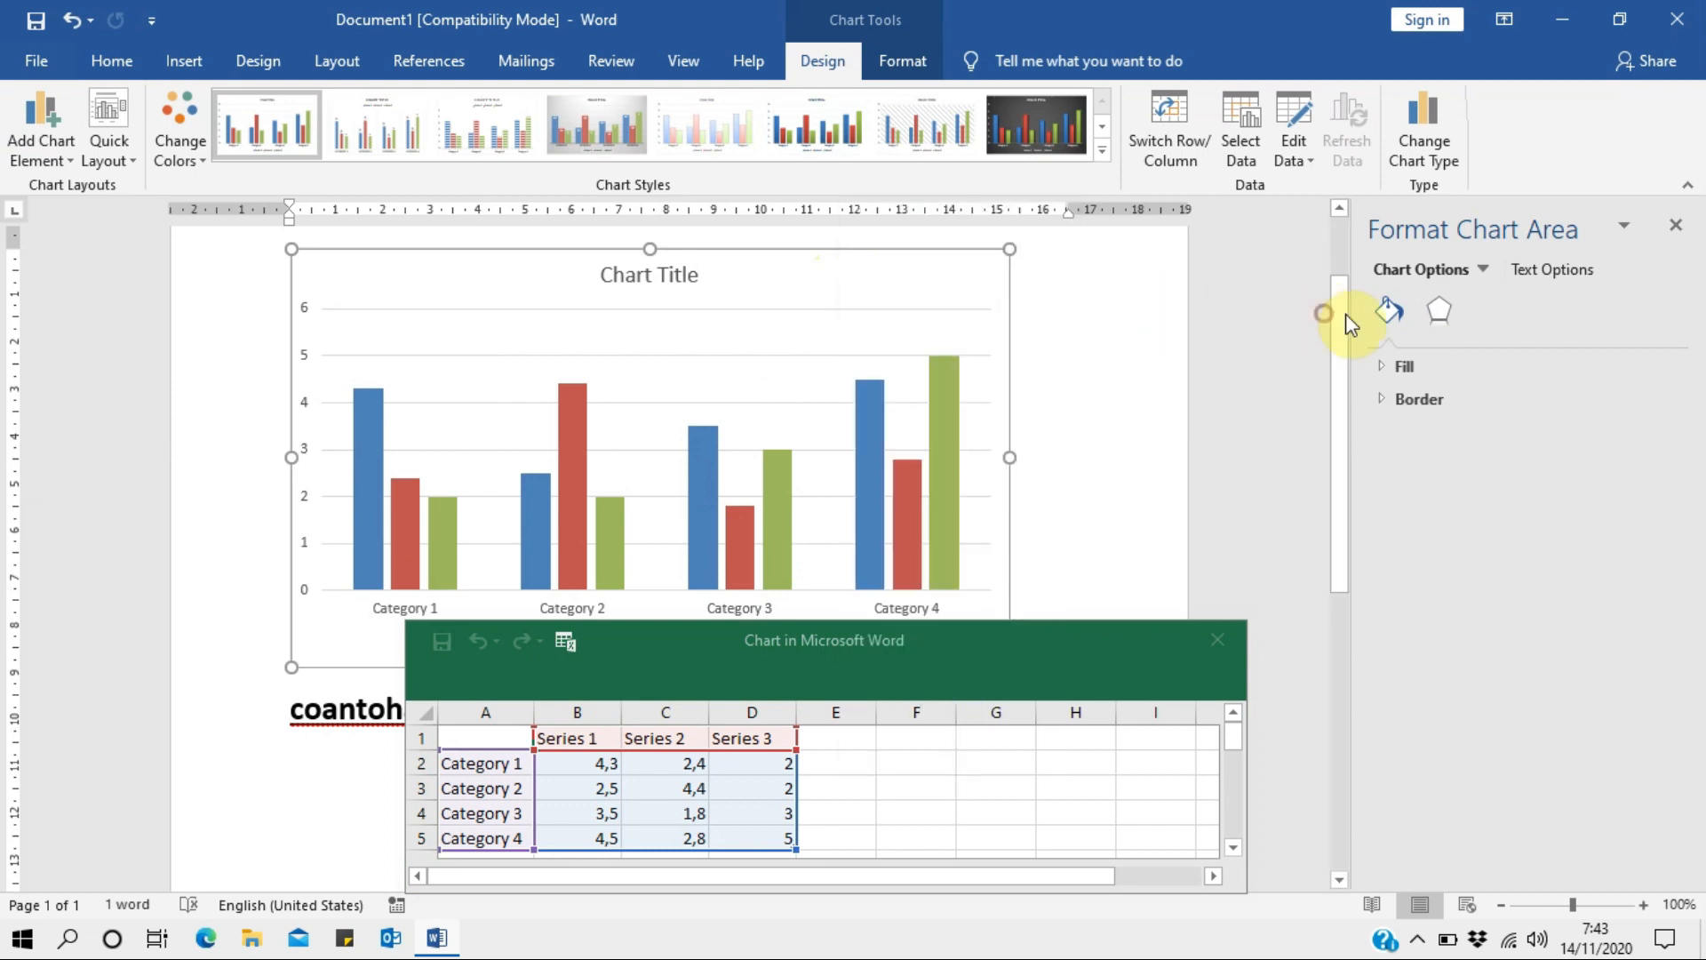
click(1383, 366)
click(1379, 366)
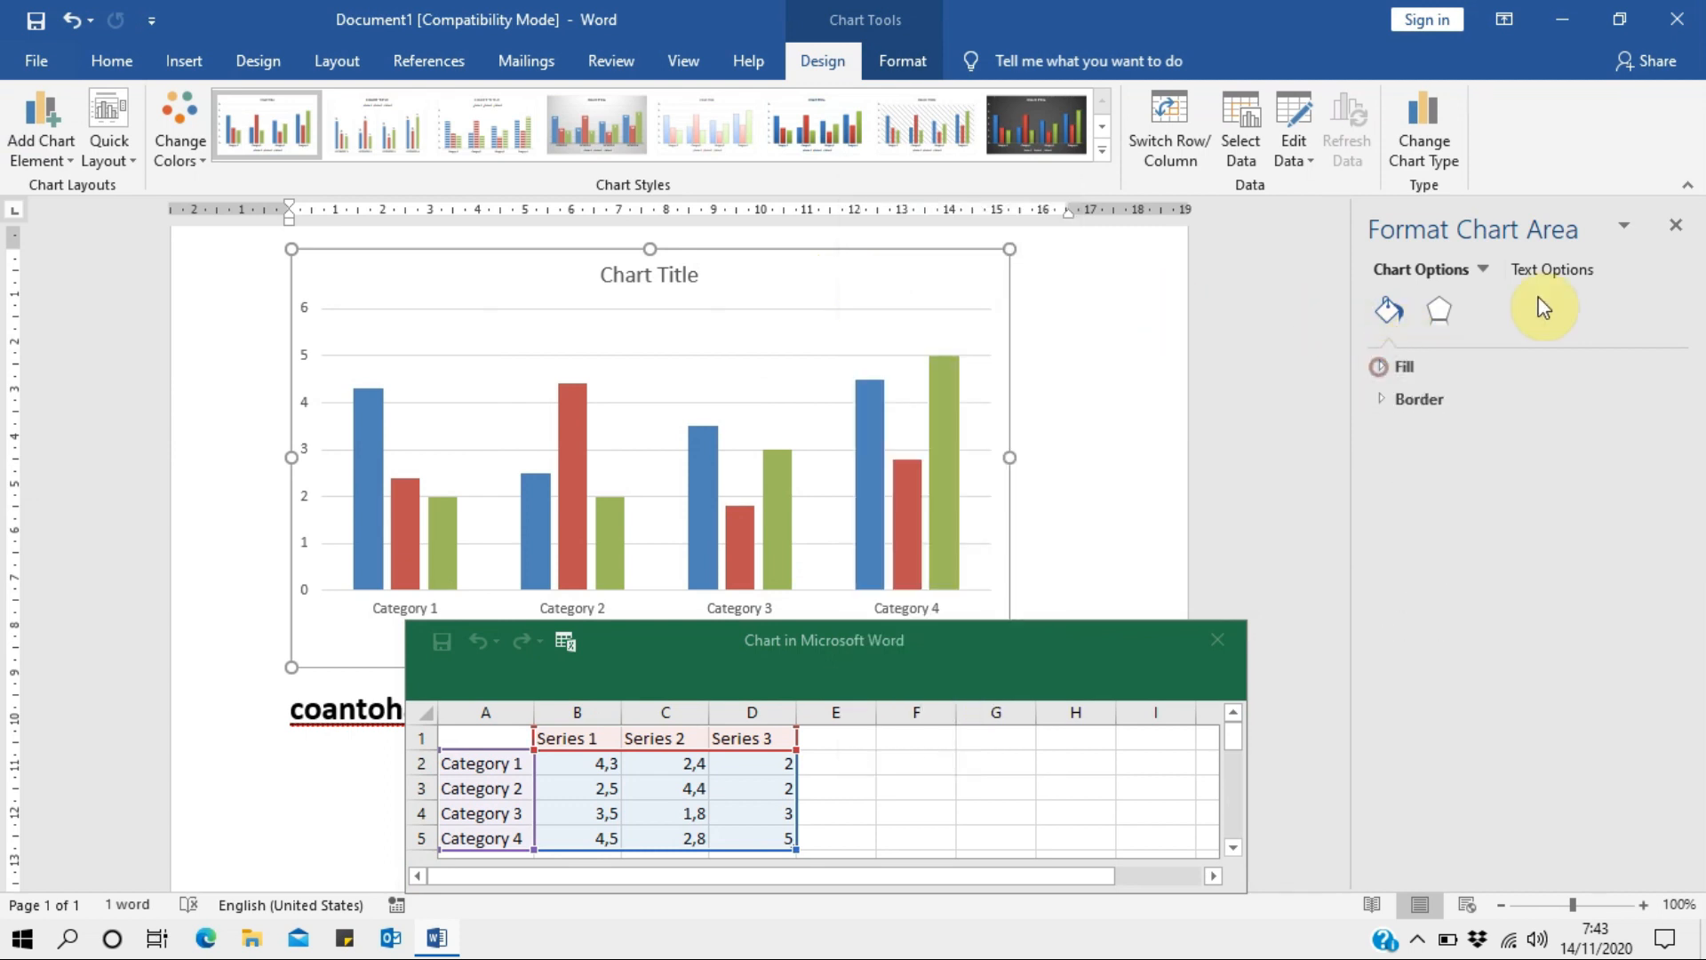
click(1555, 271)
click(1375, 367)
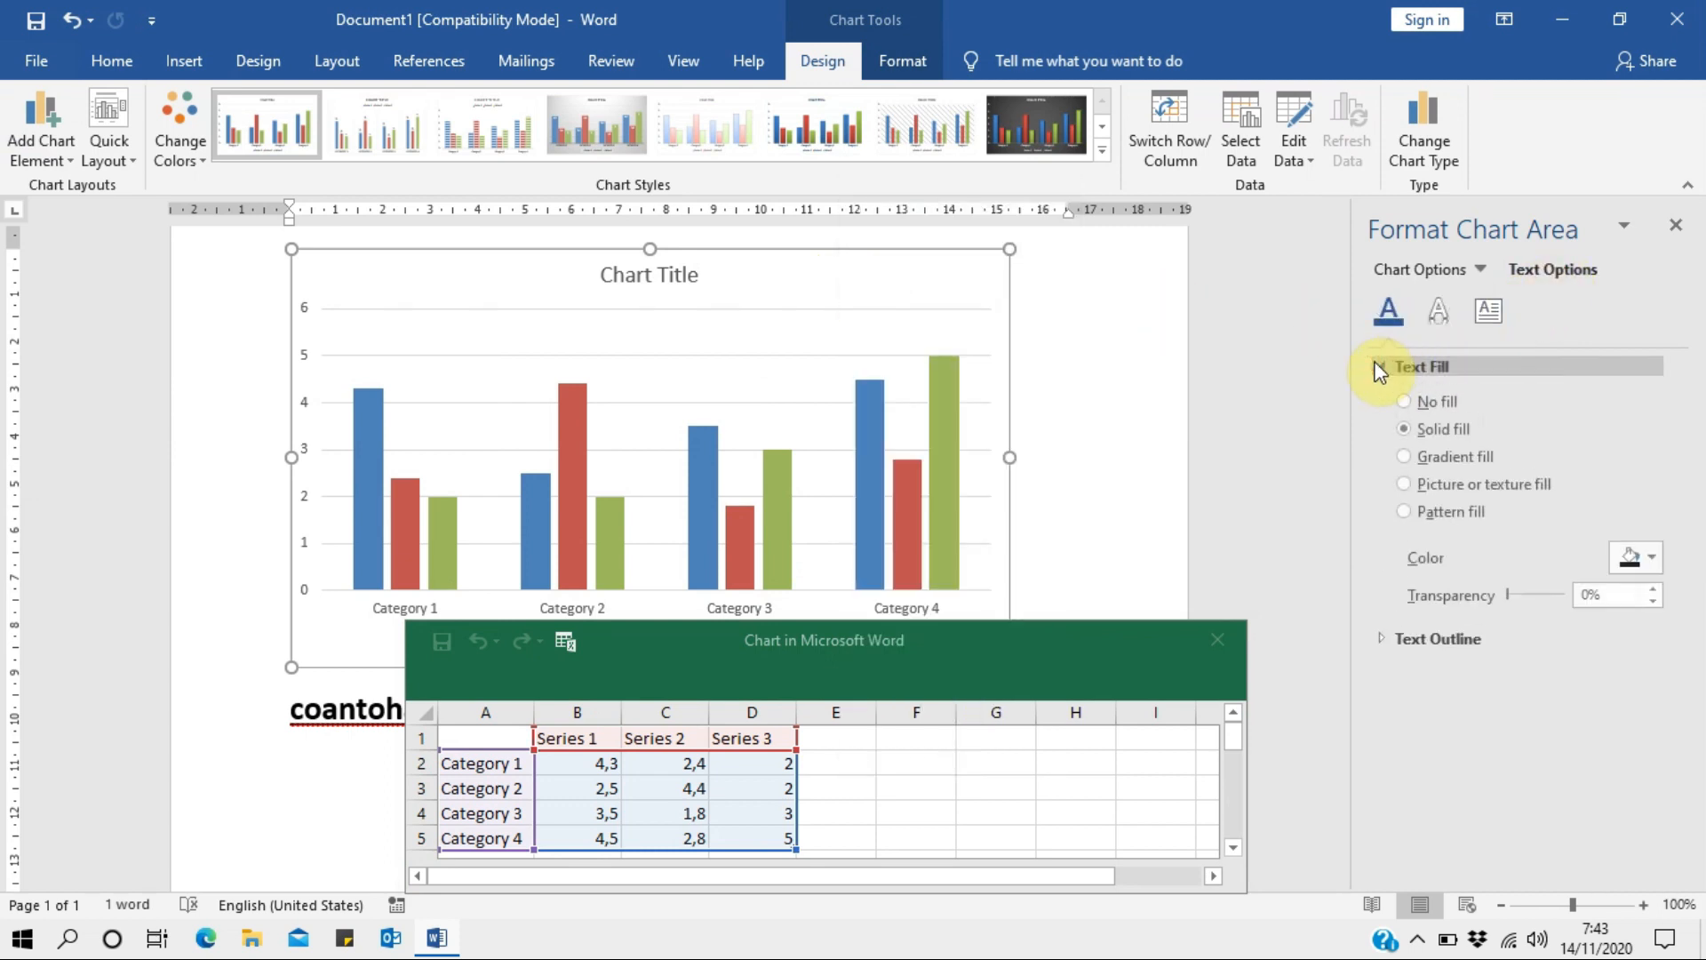
click(1375, 367)
Change the chart title to "Pengunjung BUlanan".
click(675, 275)
double_click(675, 274)
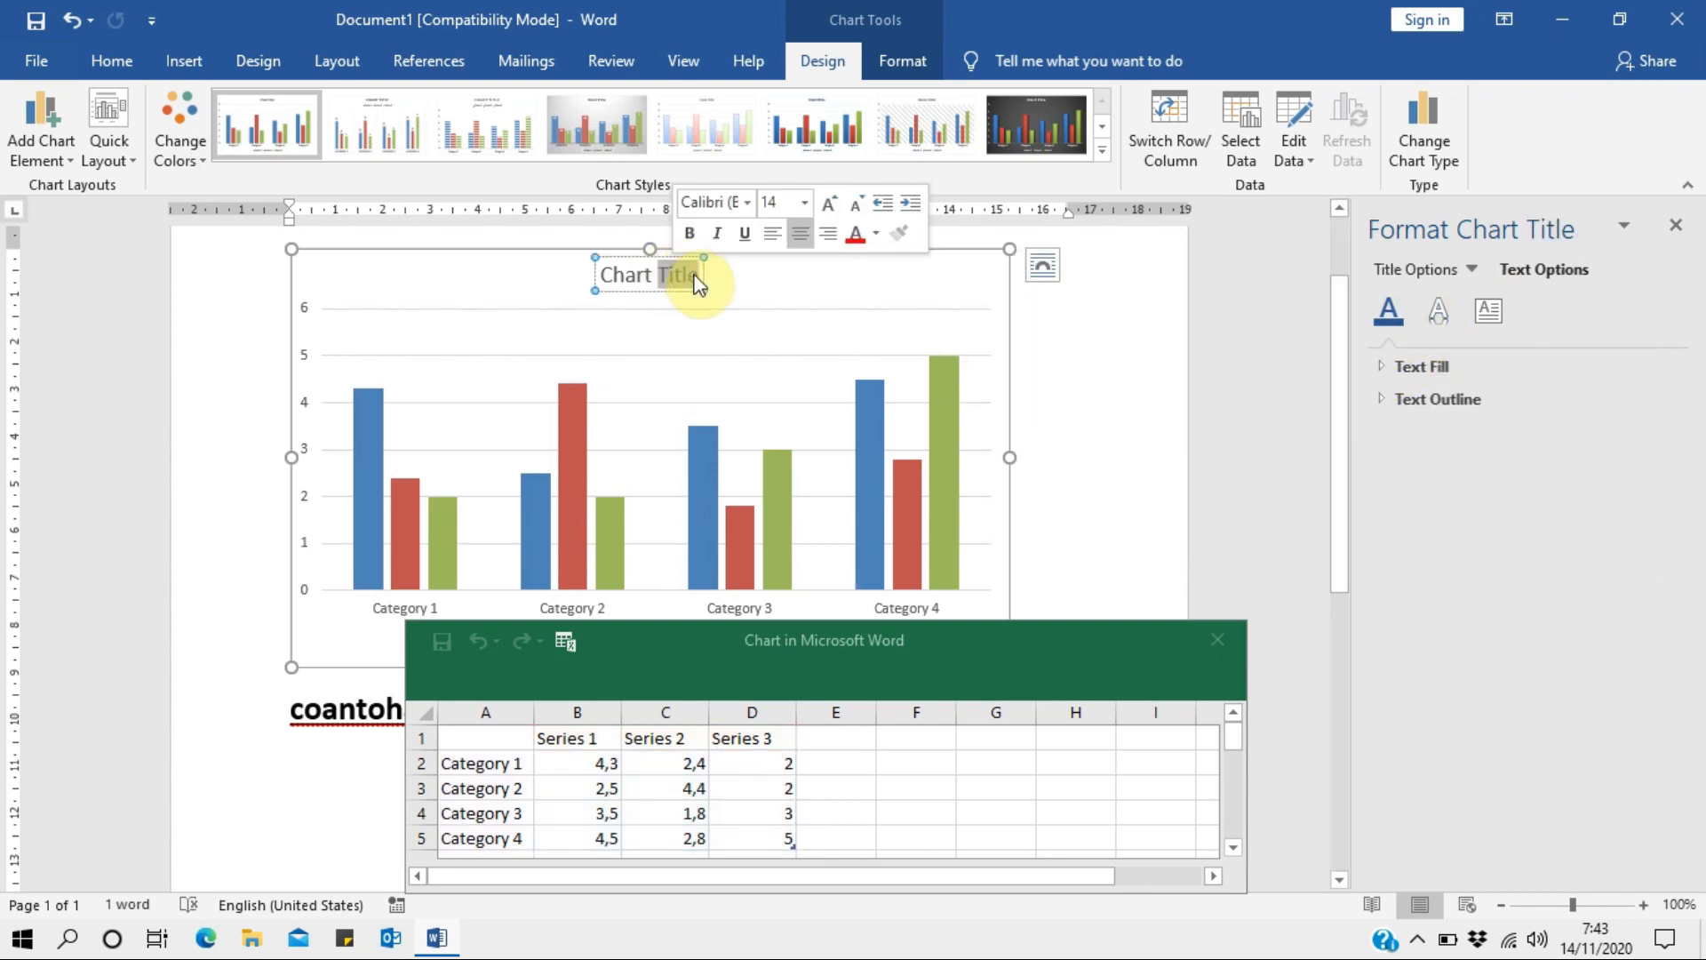
key(ctrl+a)
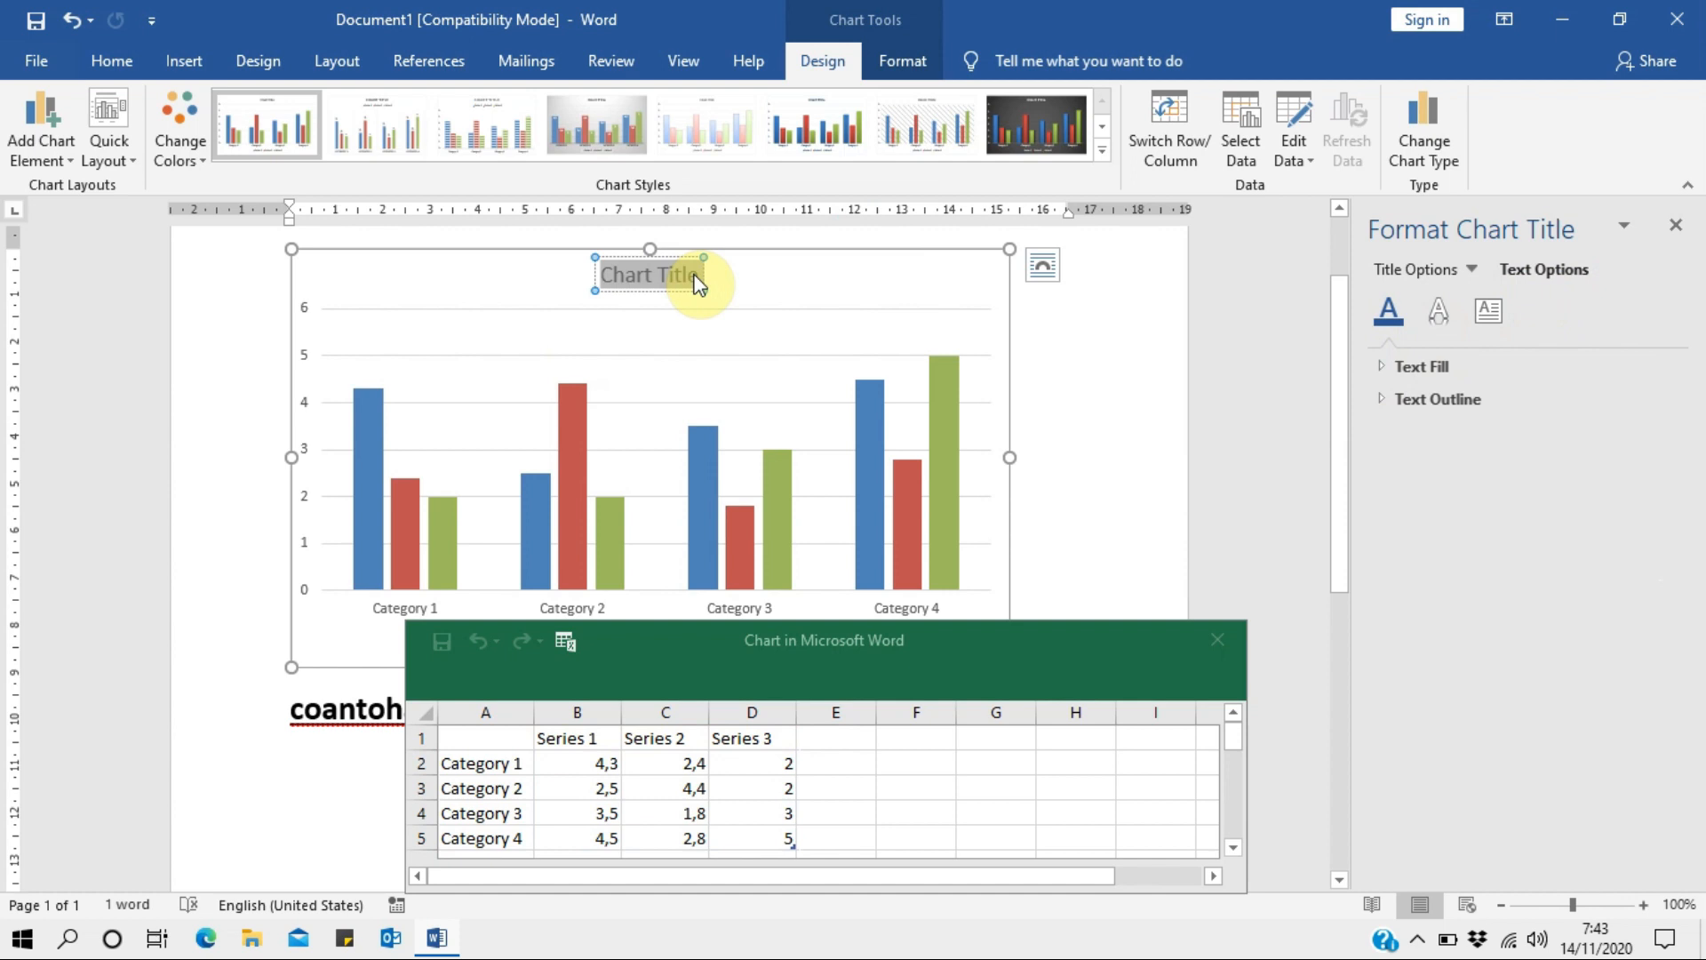
text(Pengunjung BUlanan)
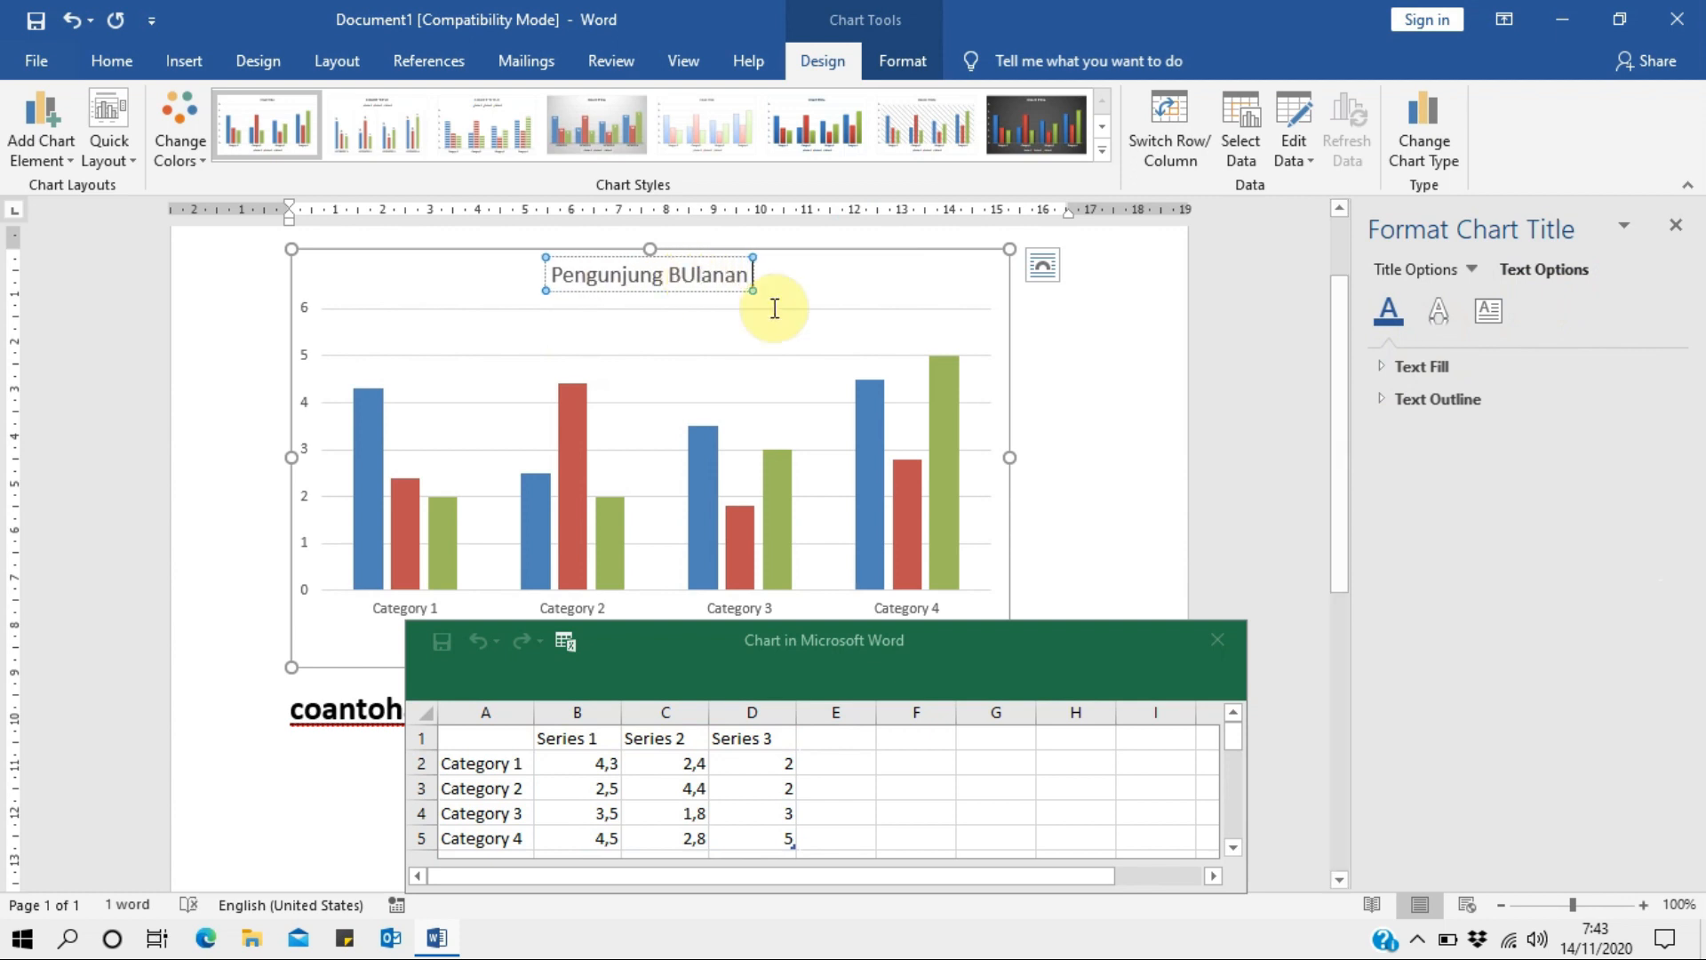
Rename Category 1 as Mobile and Category 2 as Desktop in the chart's data sheet.
click(500, 764)
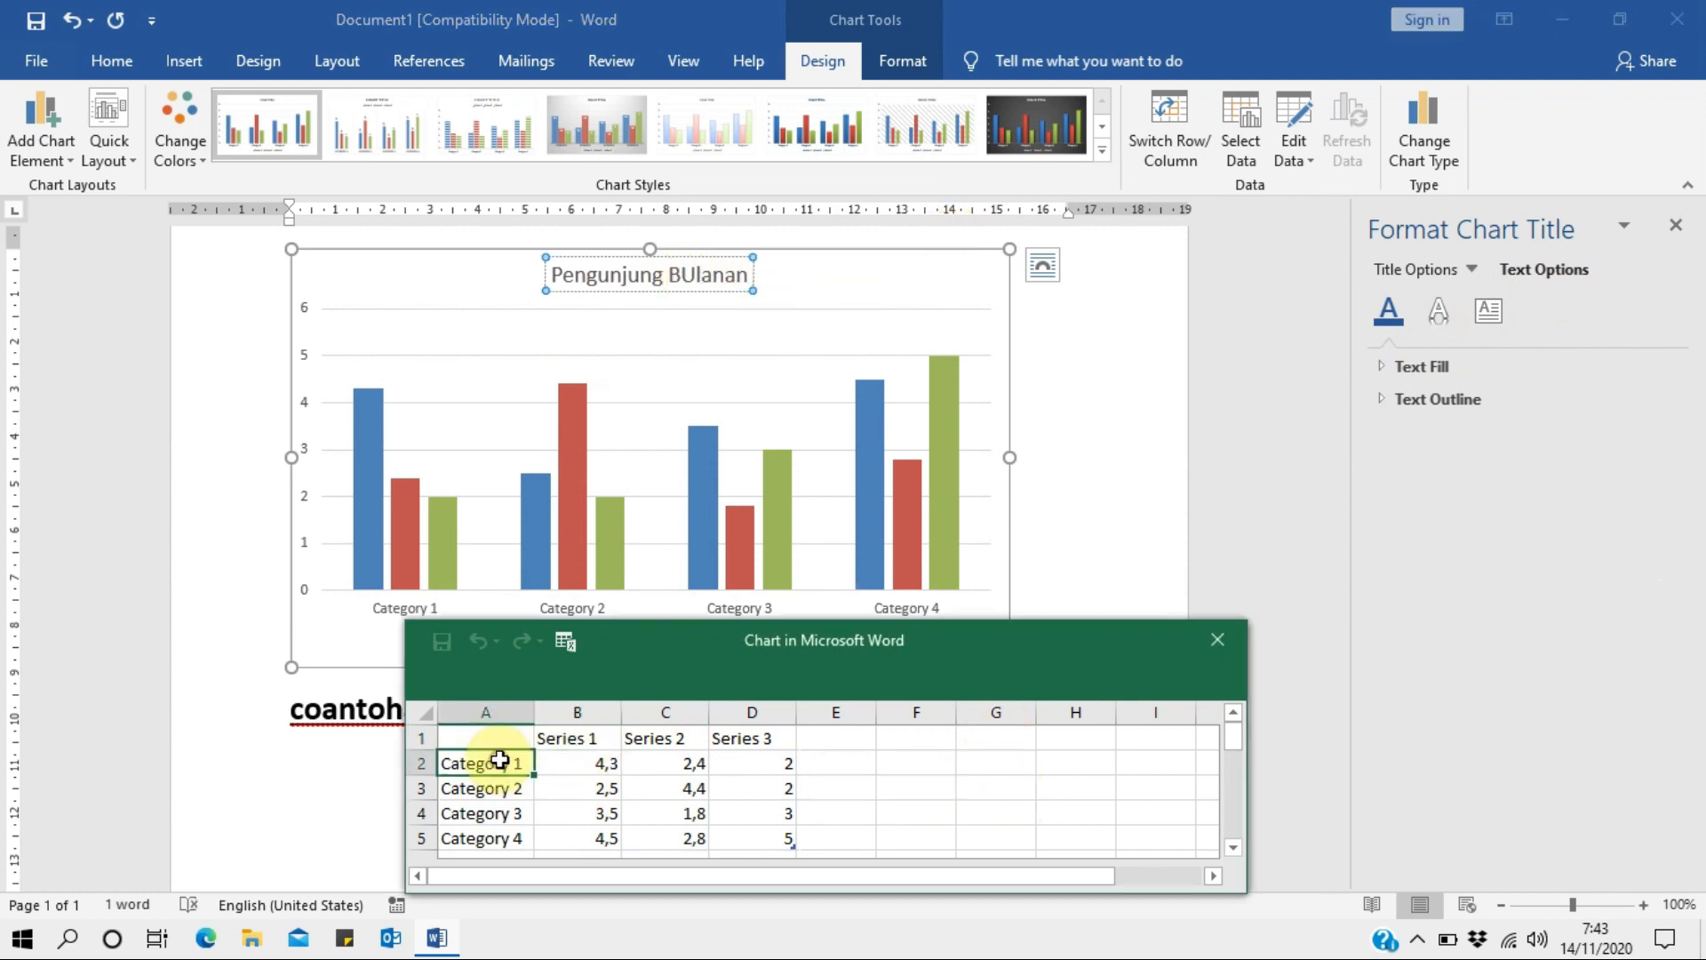
double_click(494, 761)
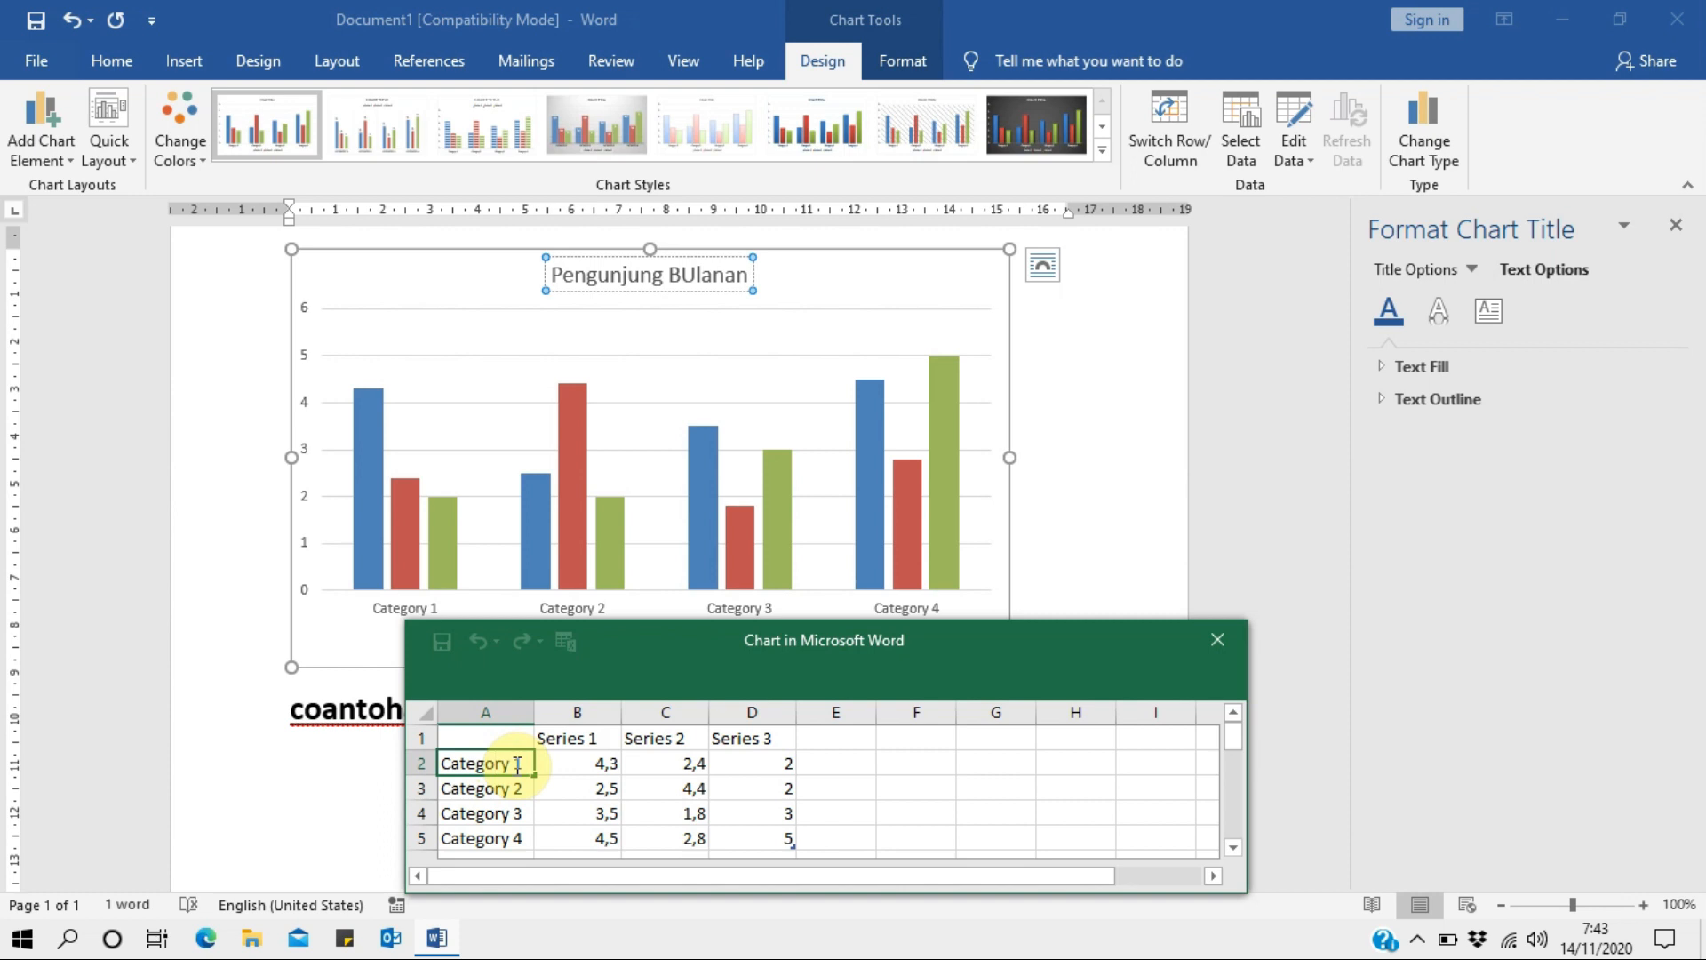
drag(537, 768, 516, 764)
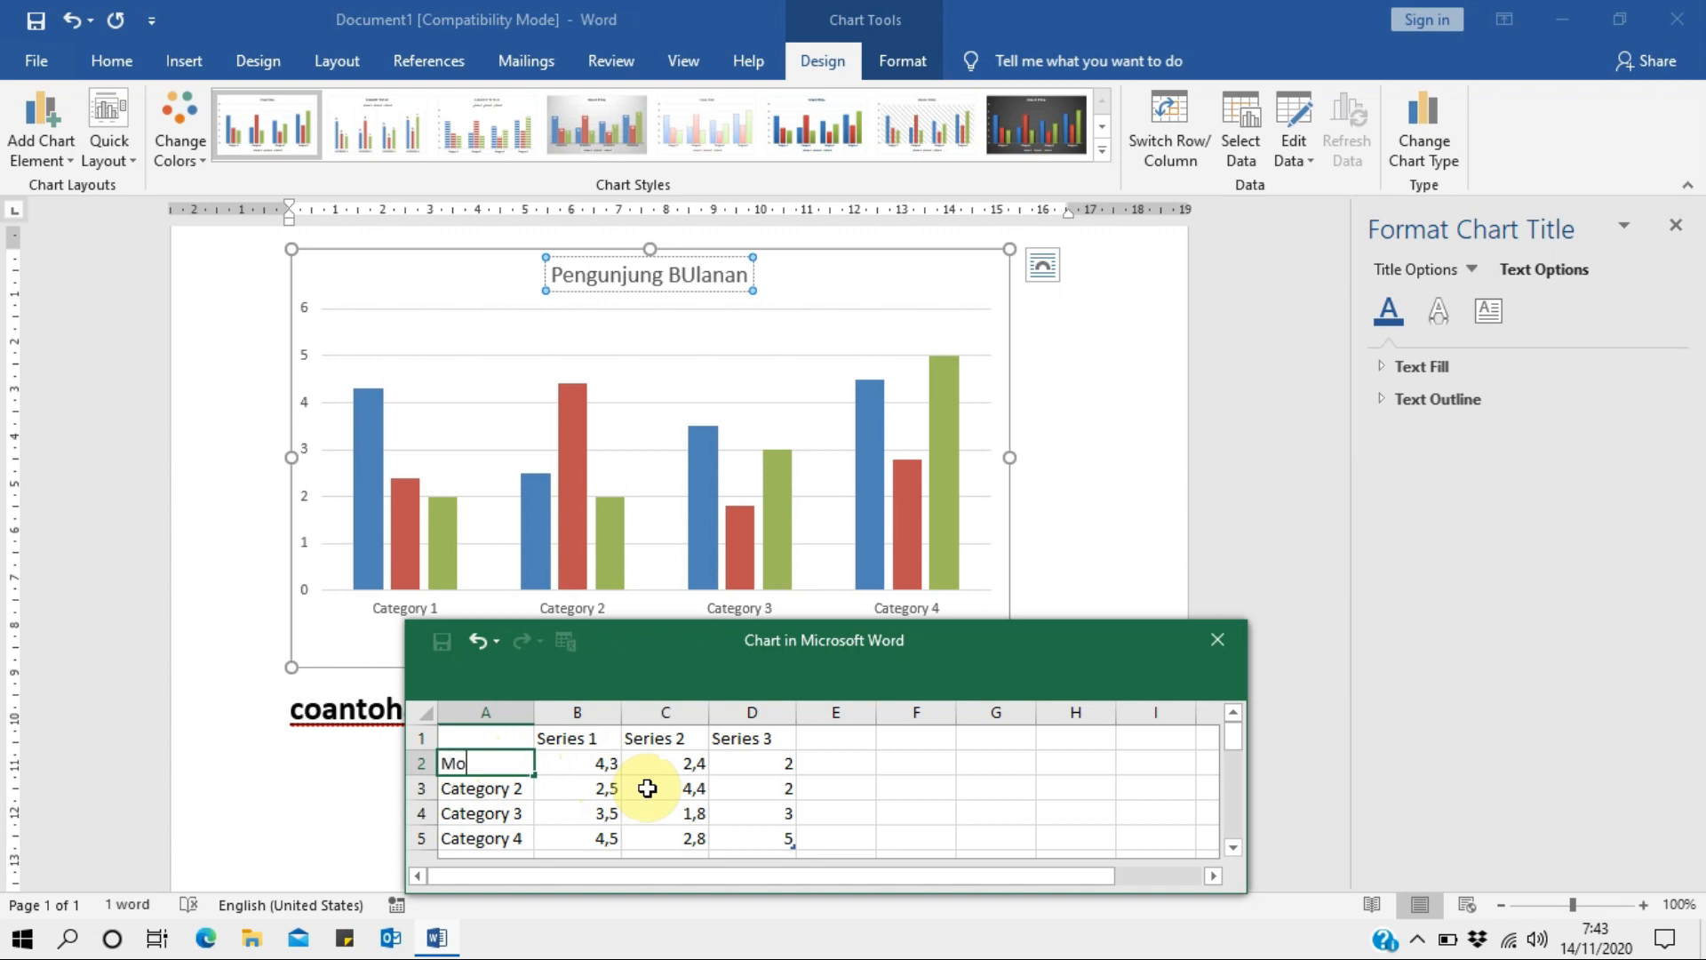
text(Mobile)
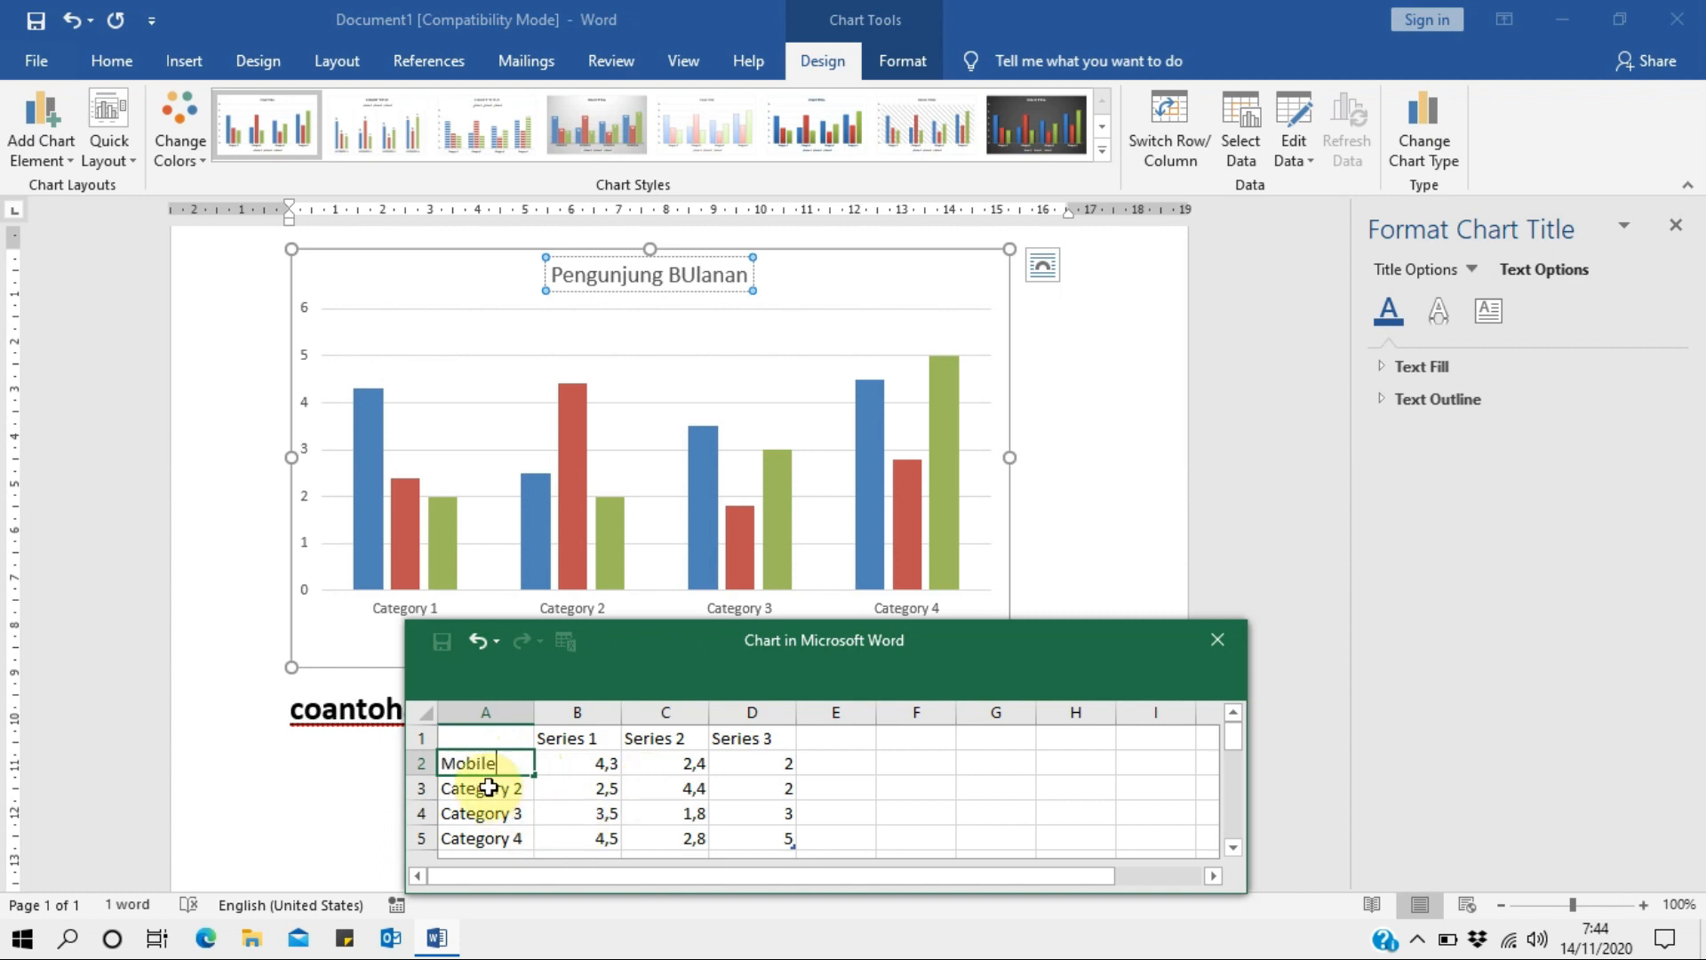
click(511, 787)
double_click(492, 782)
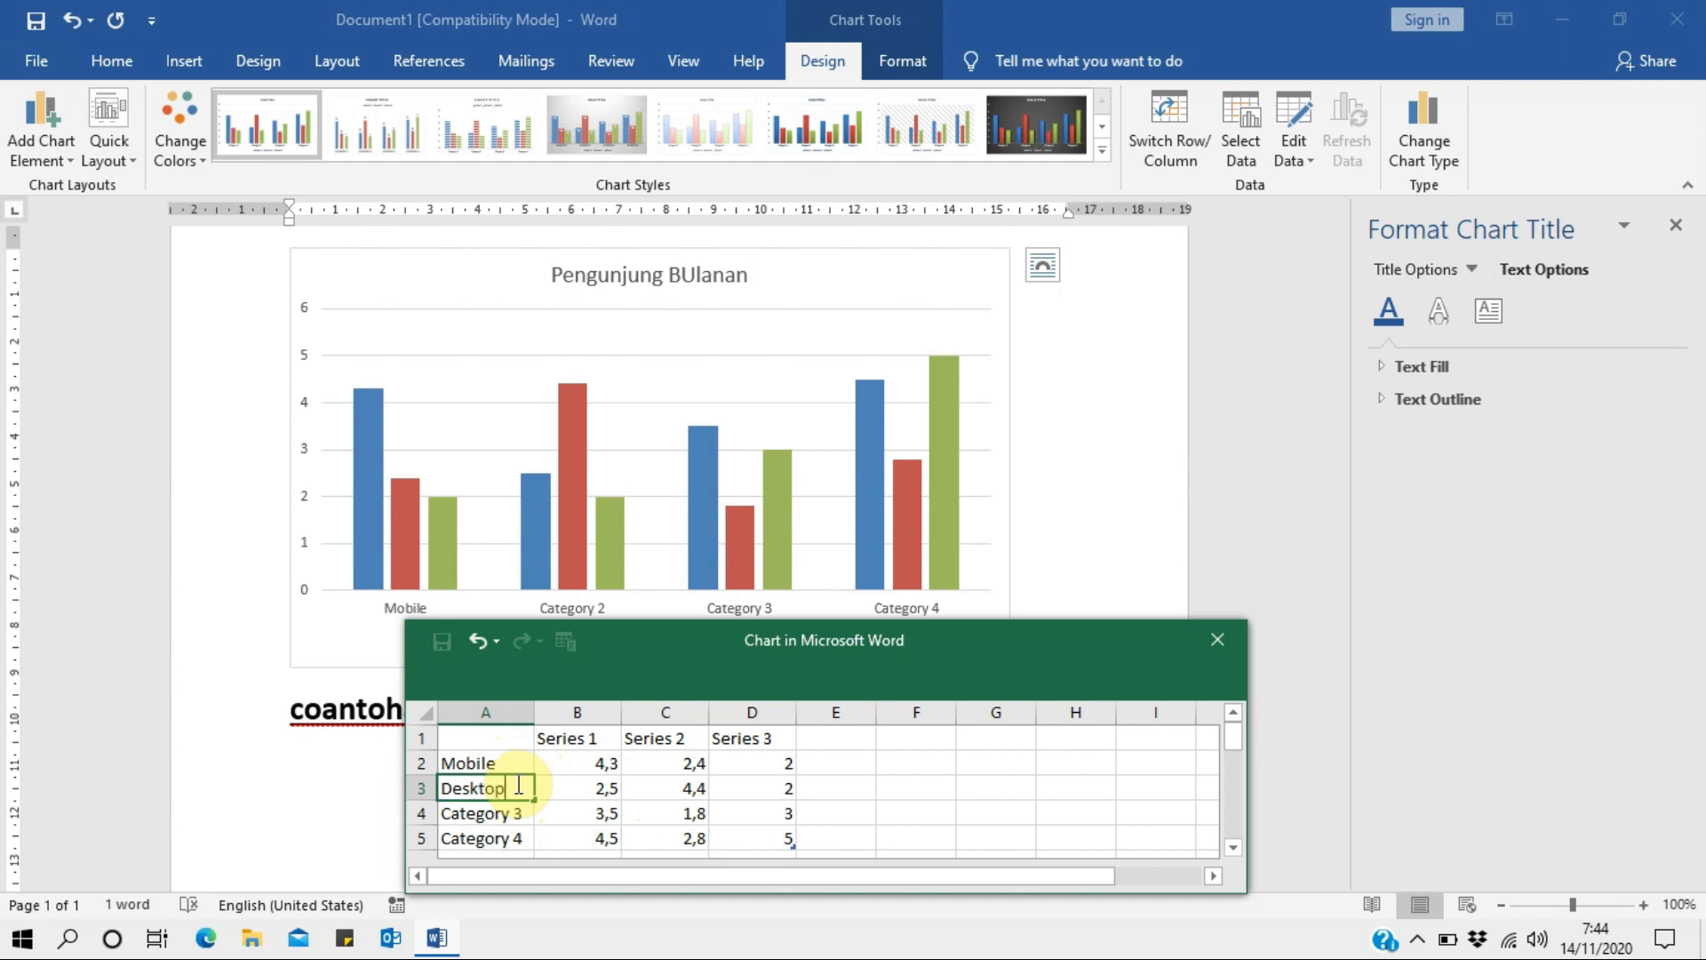
click(508, 810)
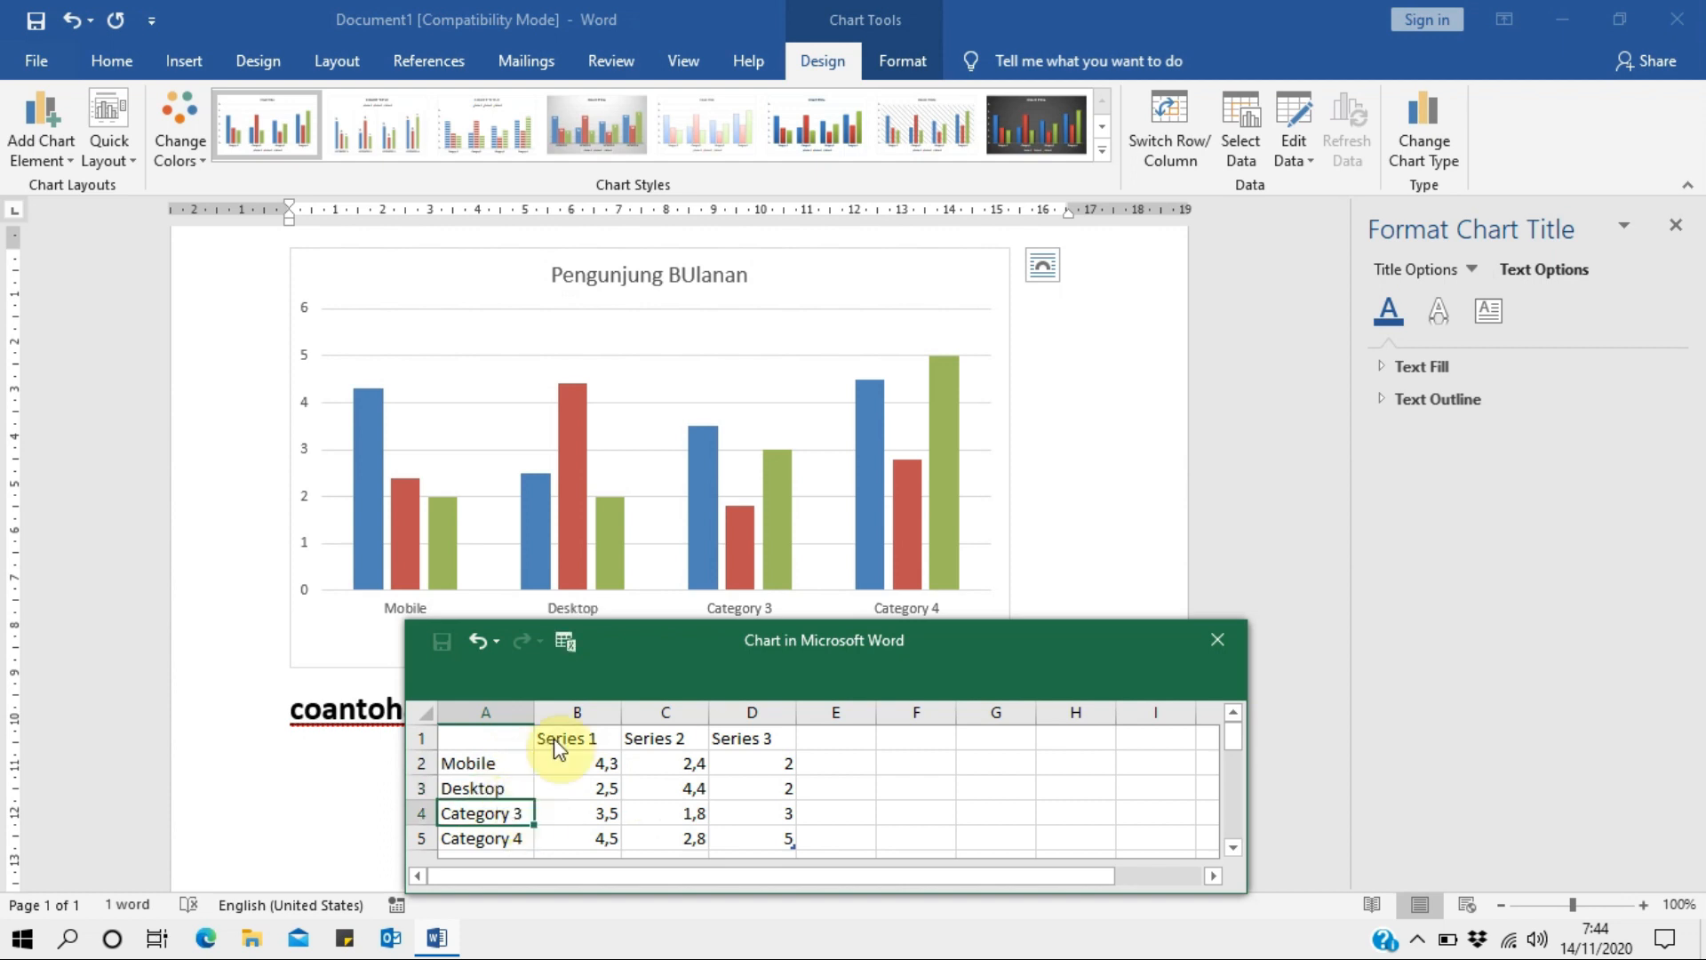
Move the data sheet window clear of the chart legend and rename Series 1 as Mobile.
click(582, 739)
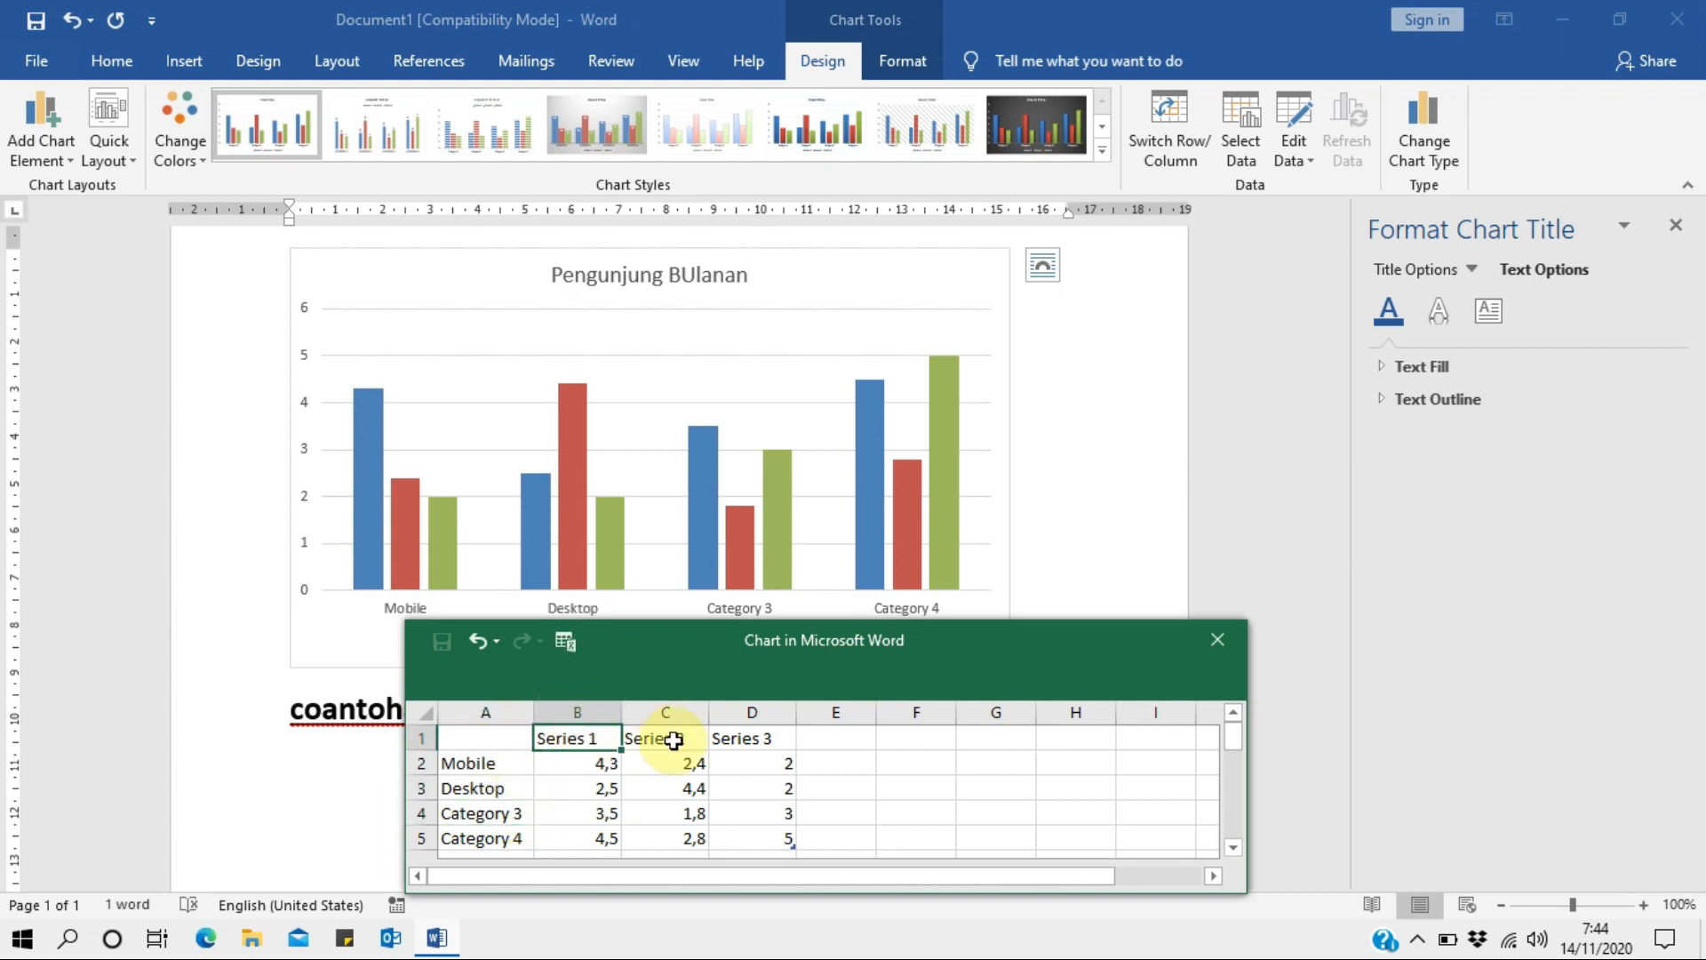
drag(751, 693, 1478, 365)
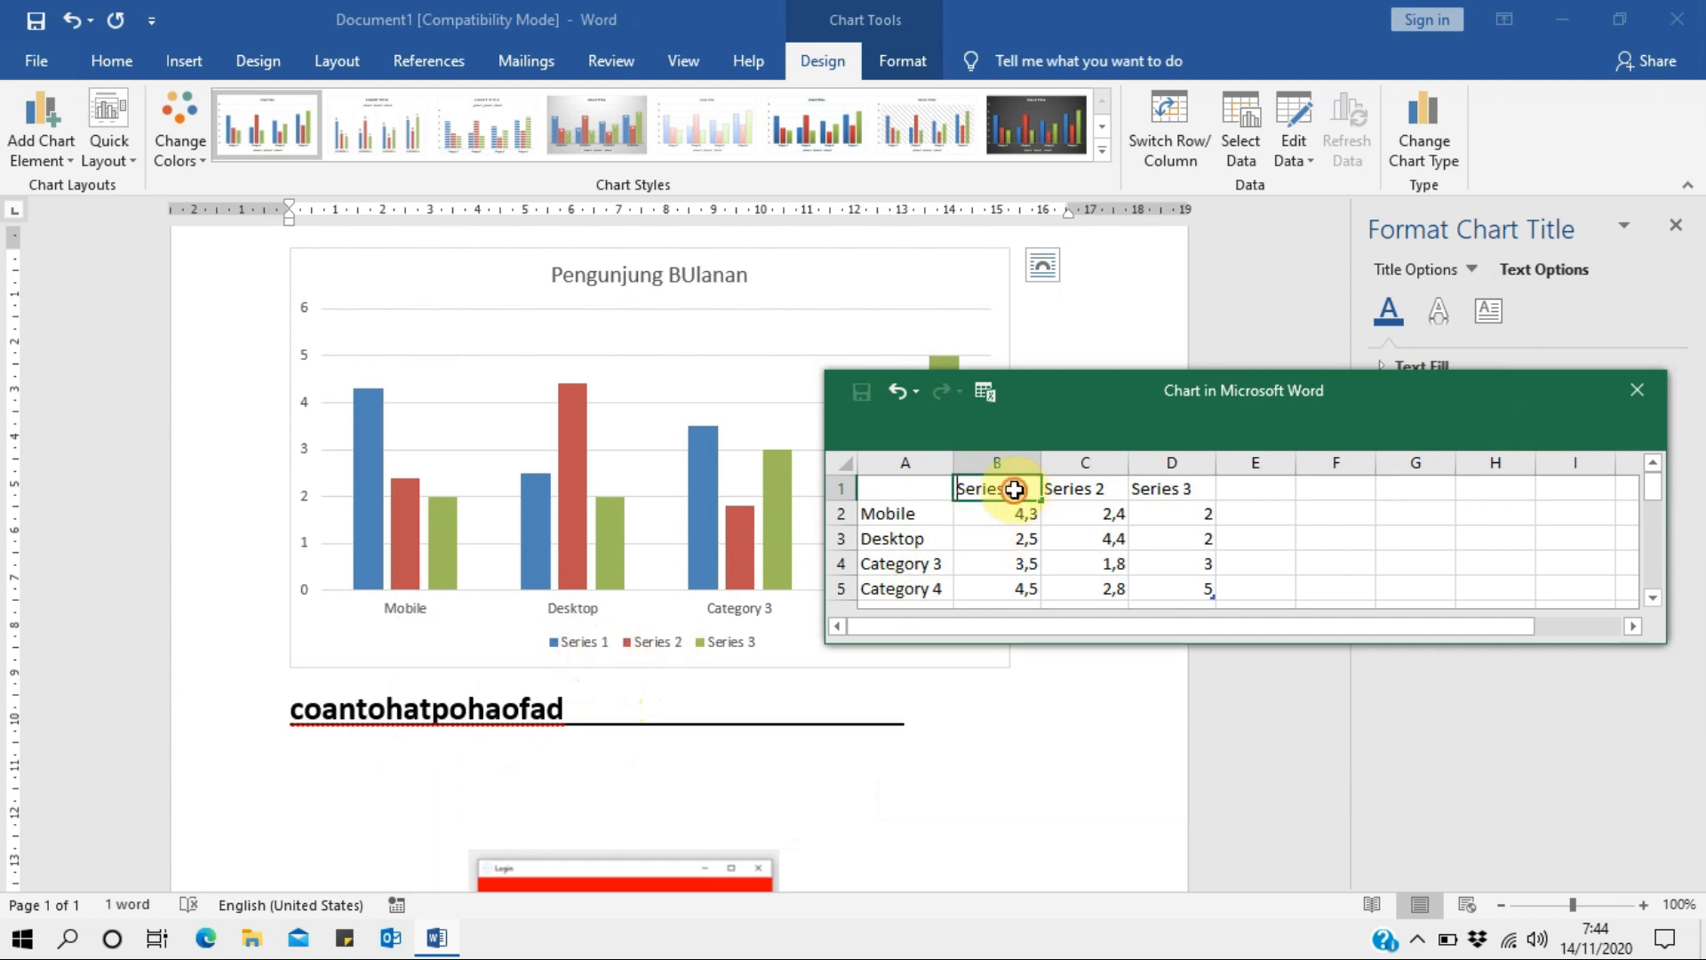
text(Mobi)
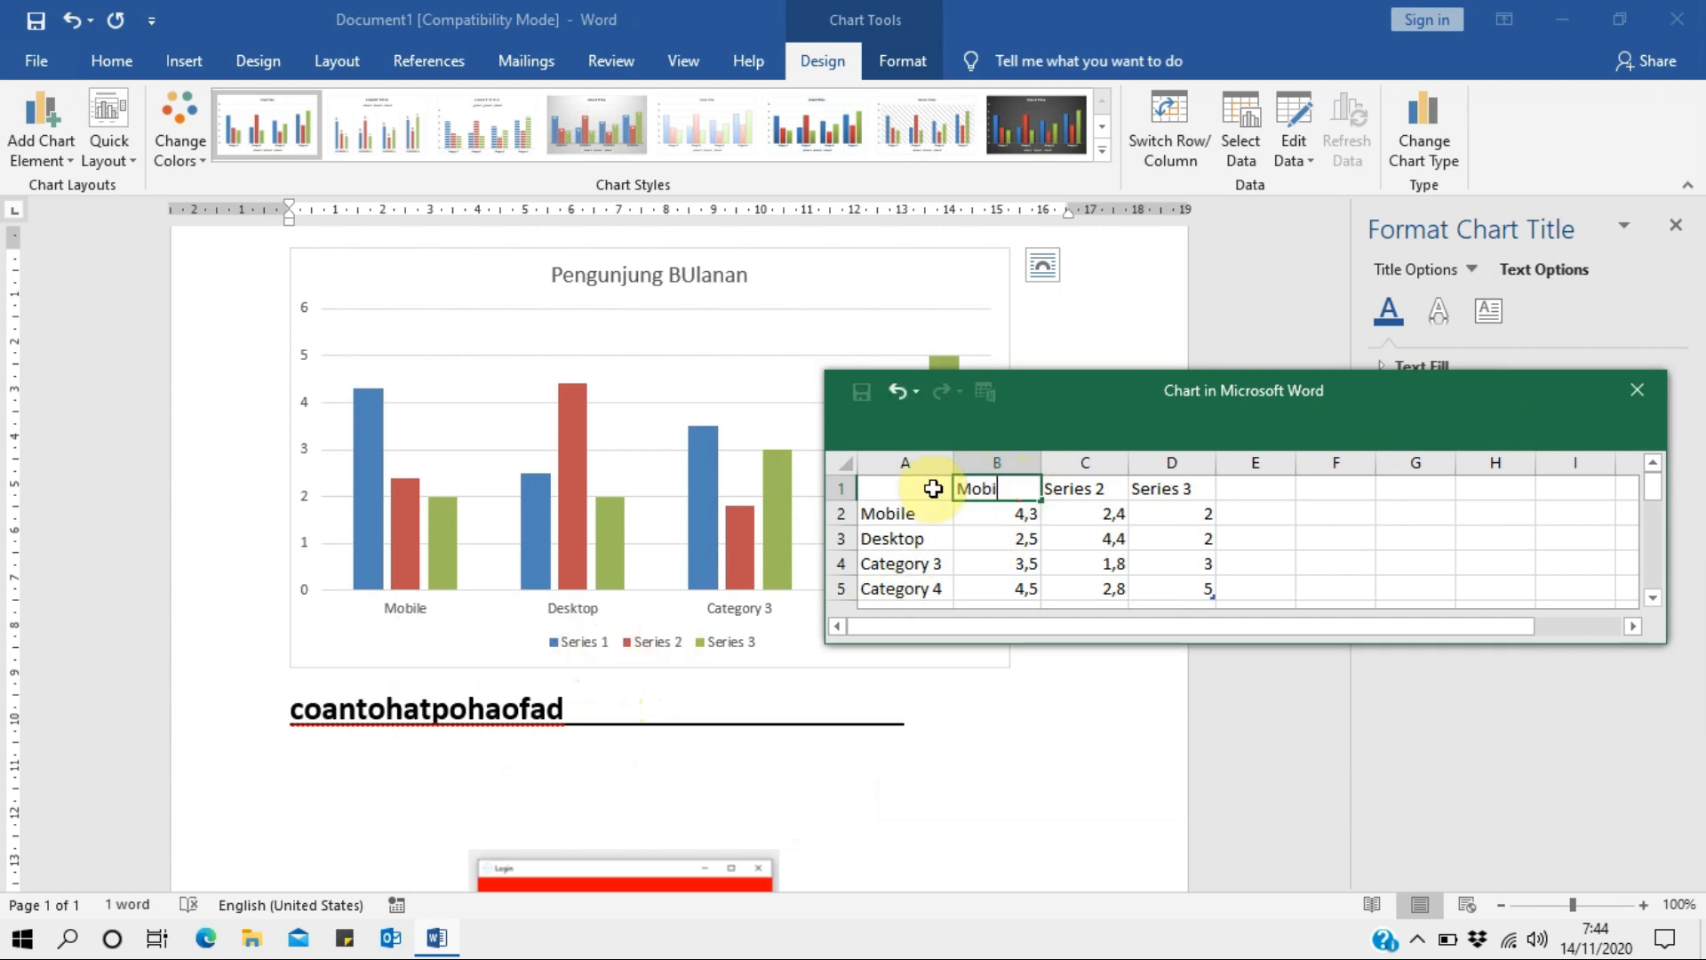
text(le)
click(1107, 492)
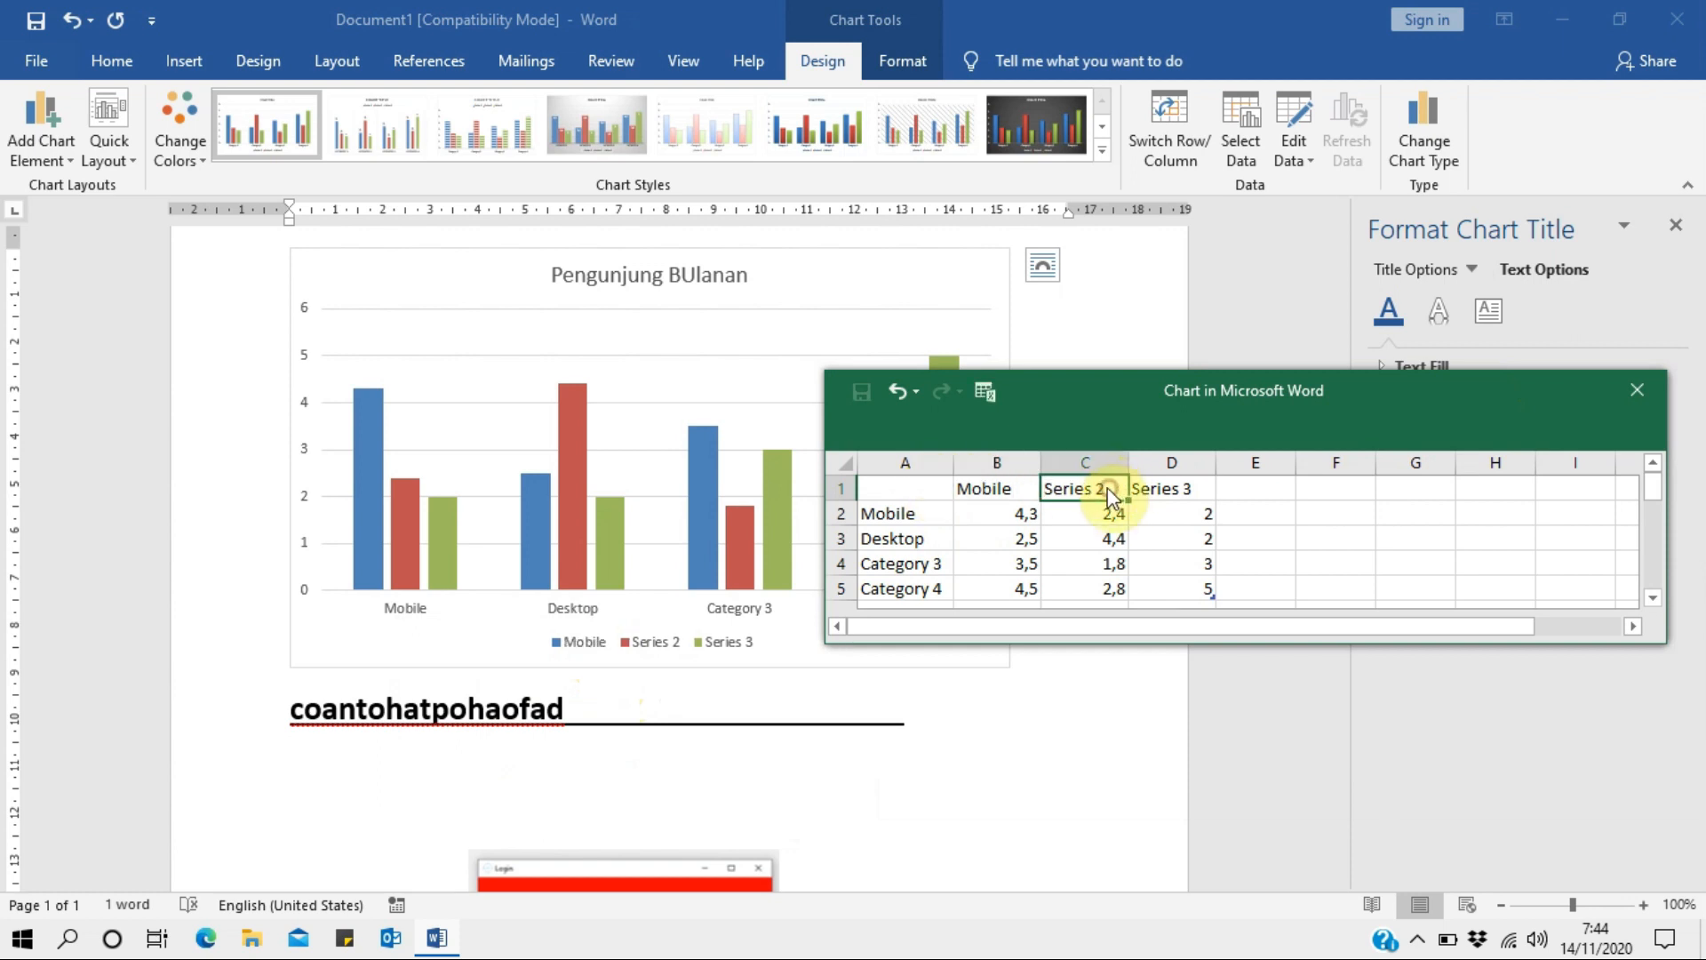
In the Mobile category row, set the Mobile series value to 5 and the Series 2 value to 4.
click(1022, 518)
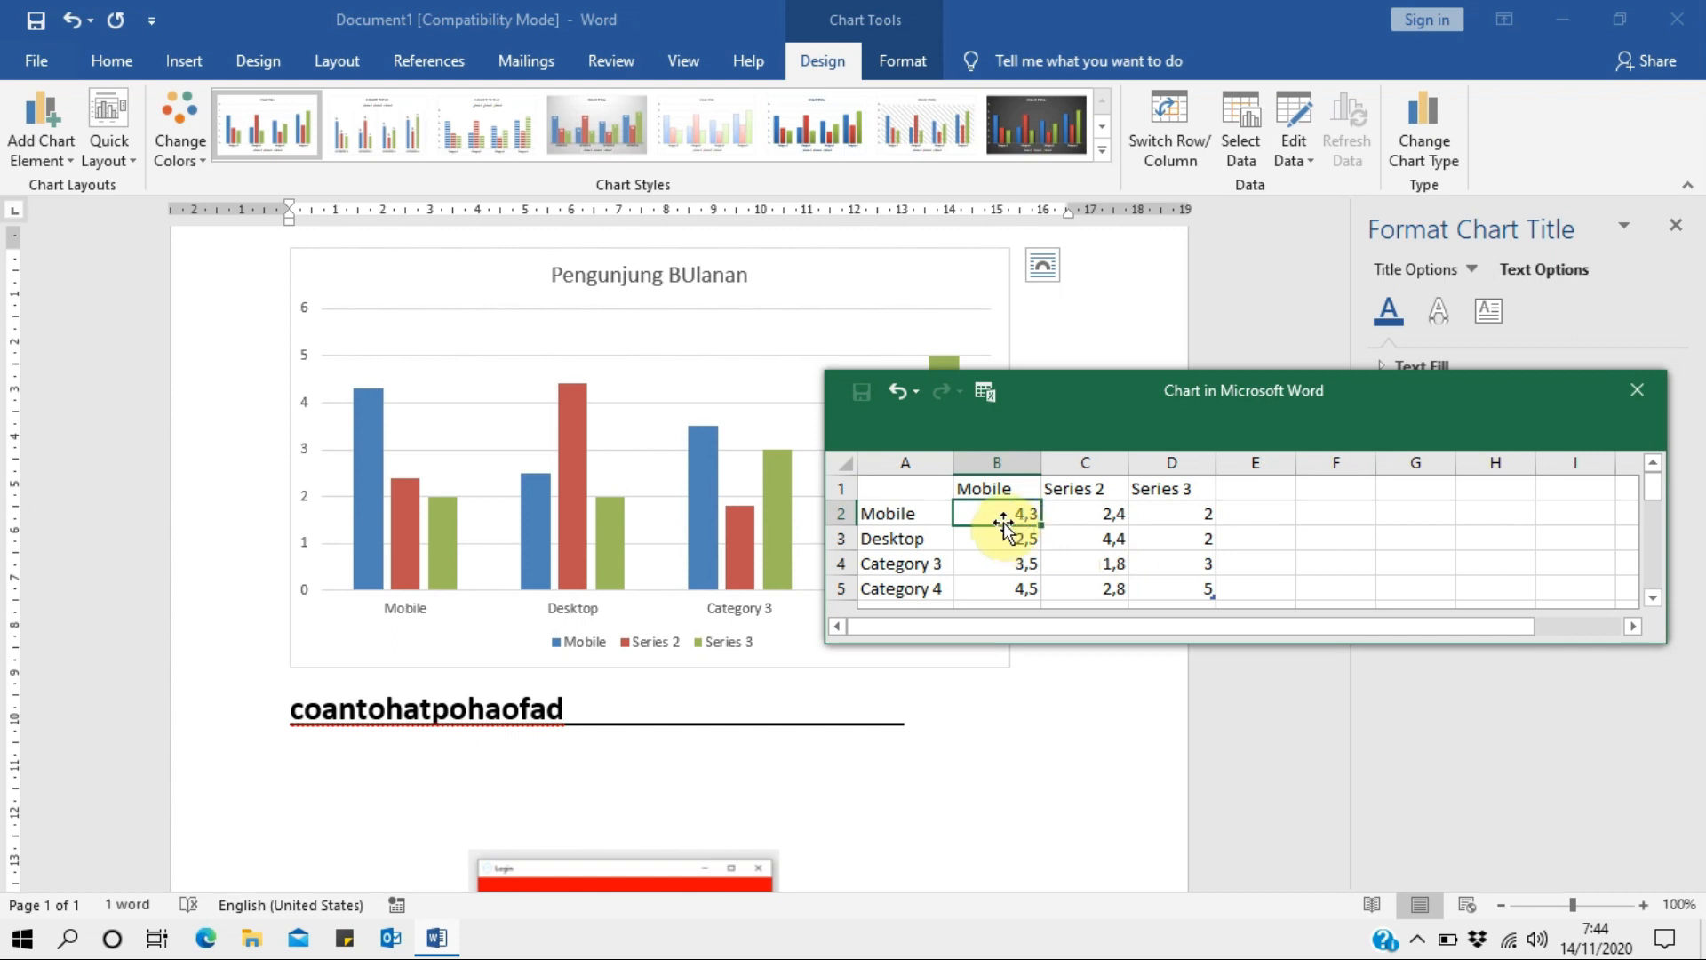
click(1010, 513)
text(5)
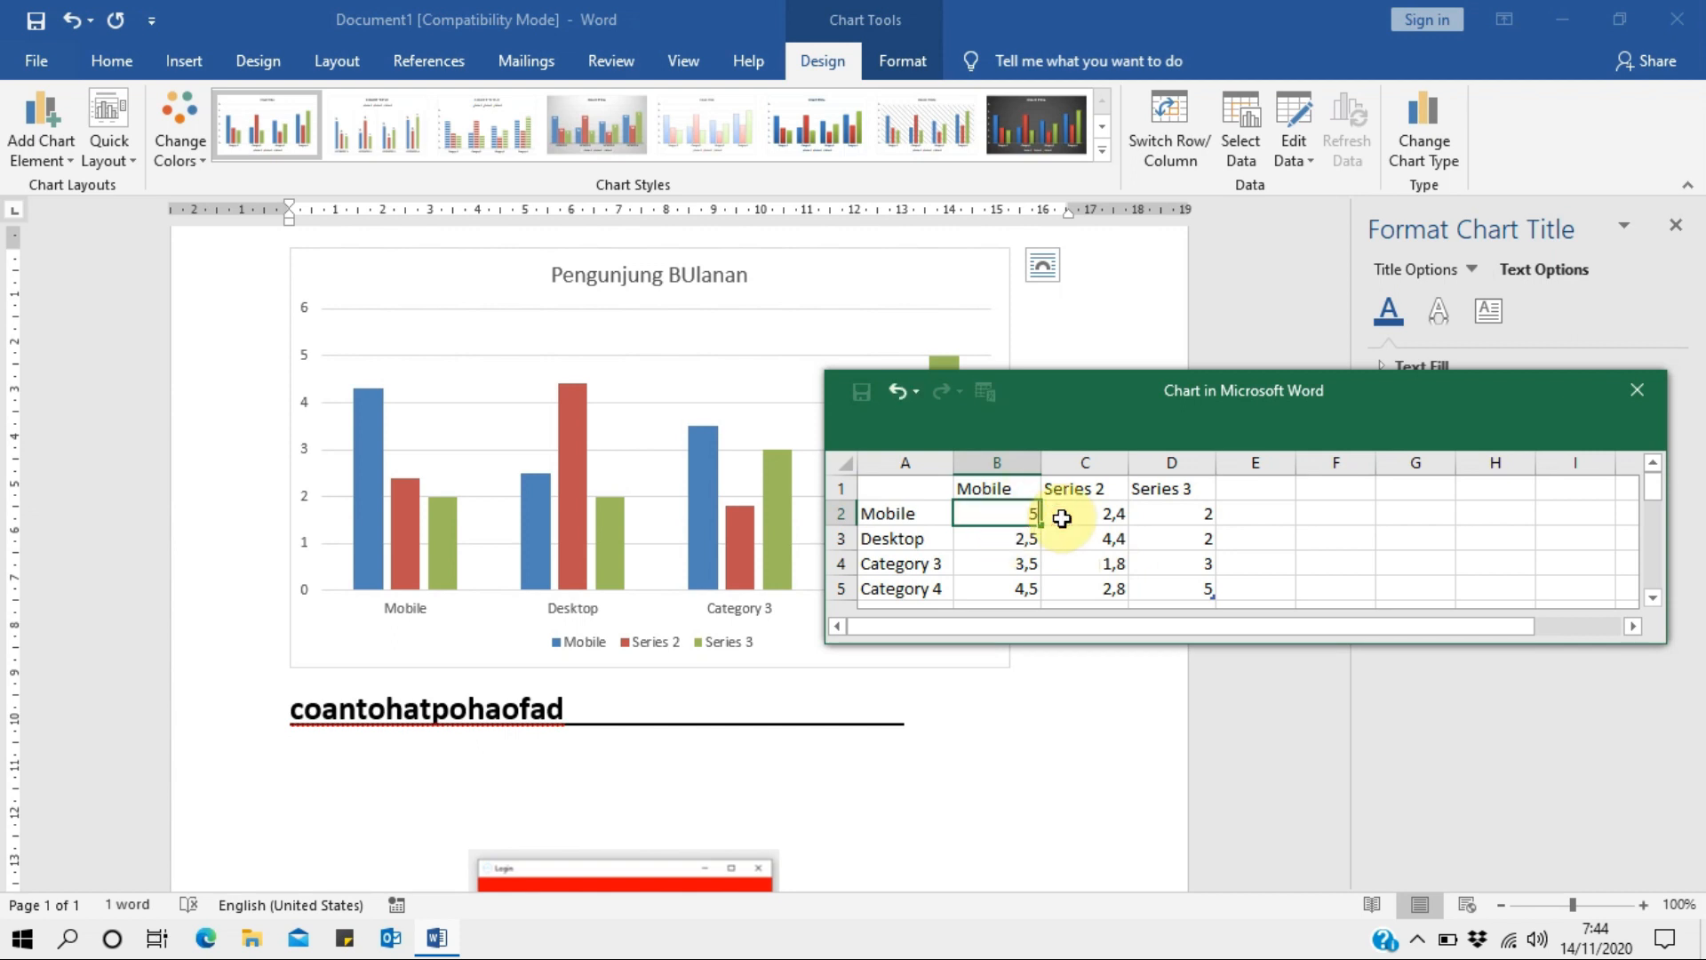
key(Return)
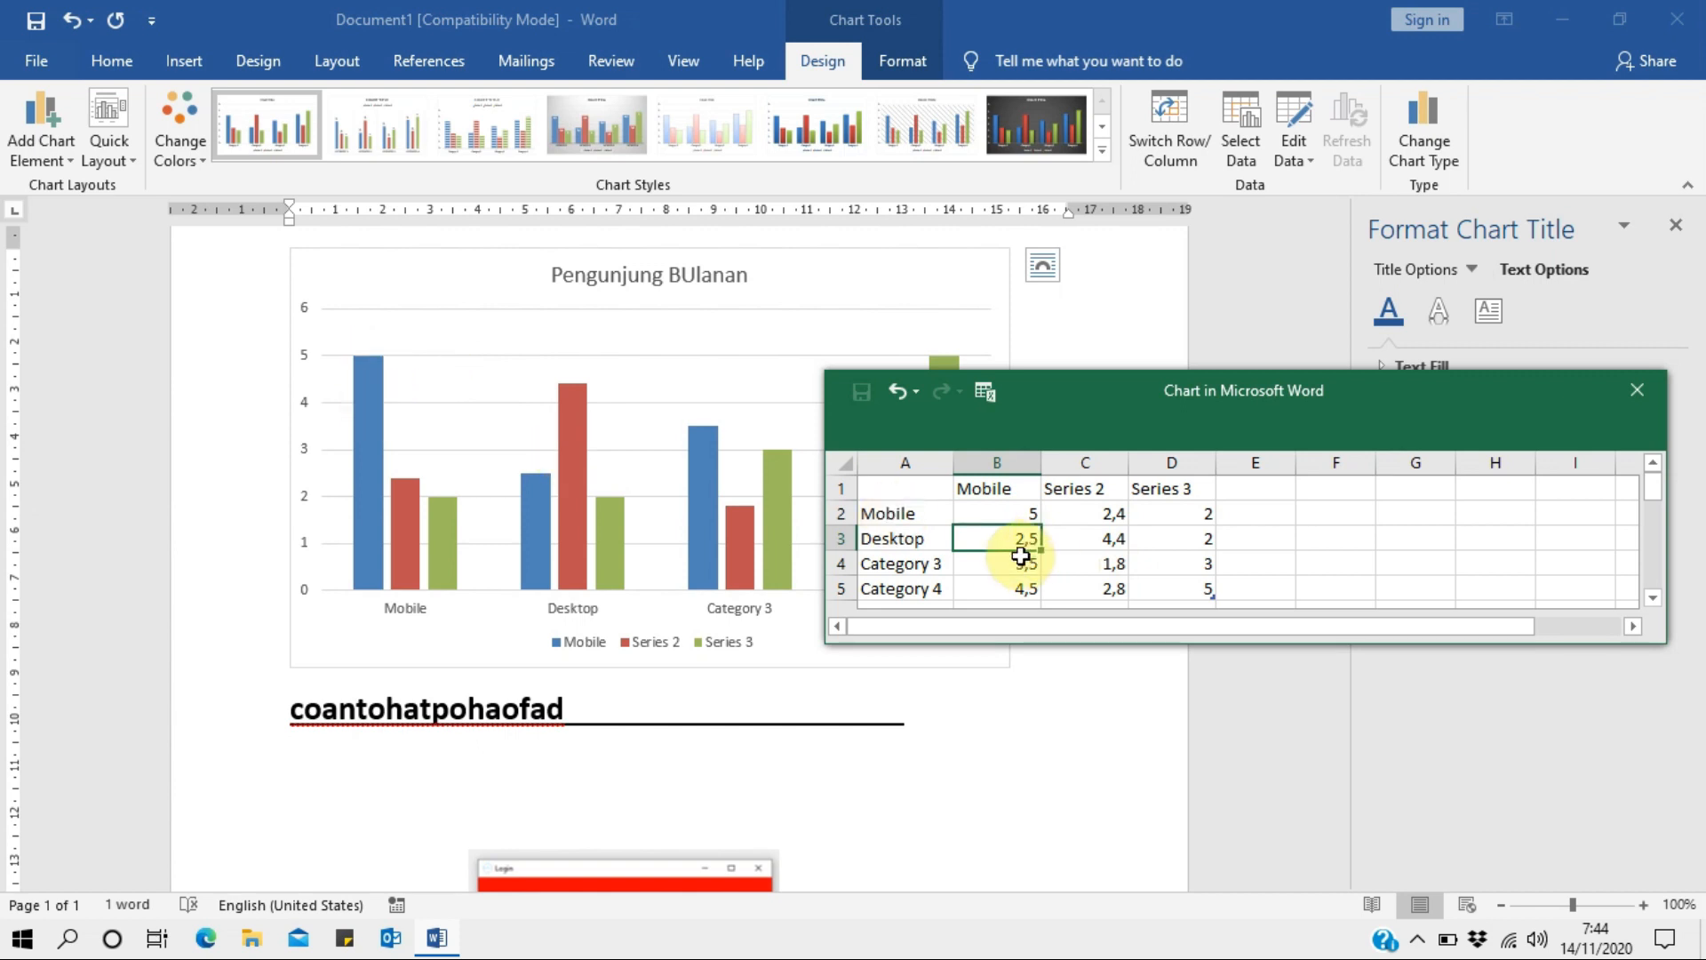
click(1102, 515)
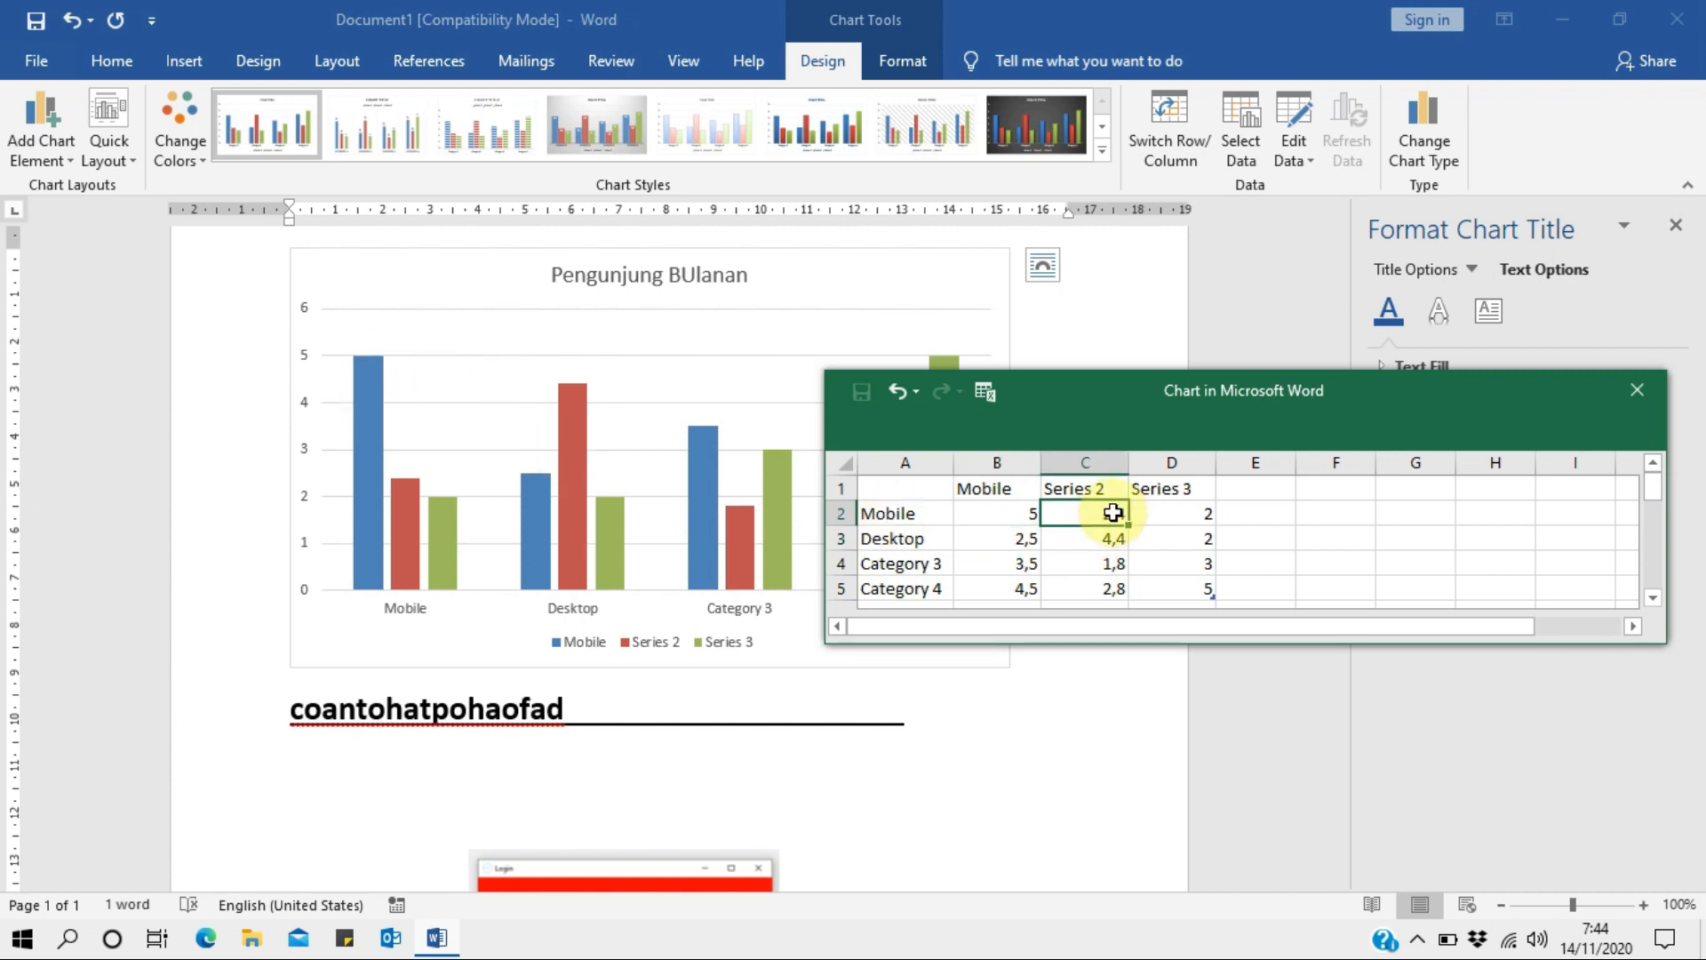
text(4)
key(Return)
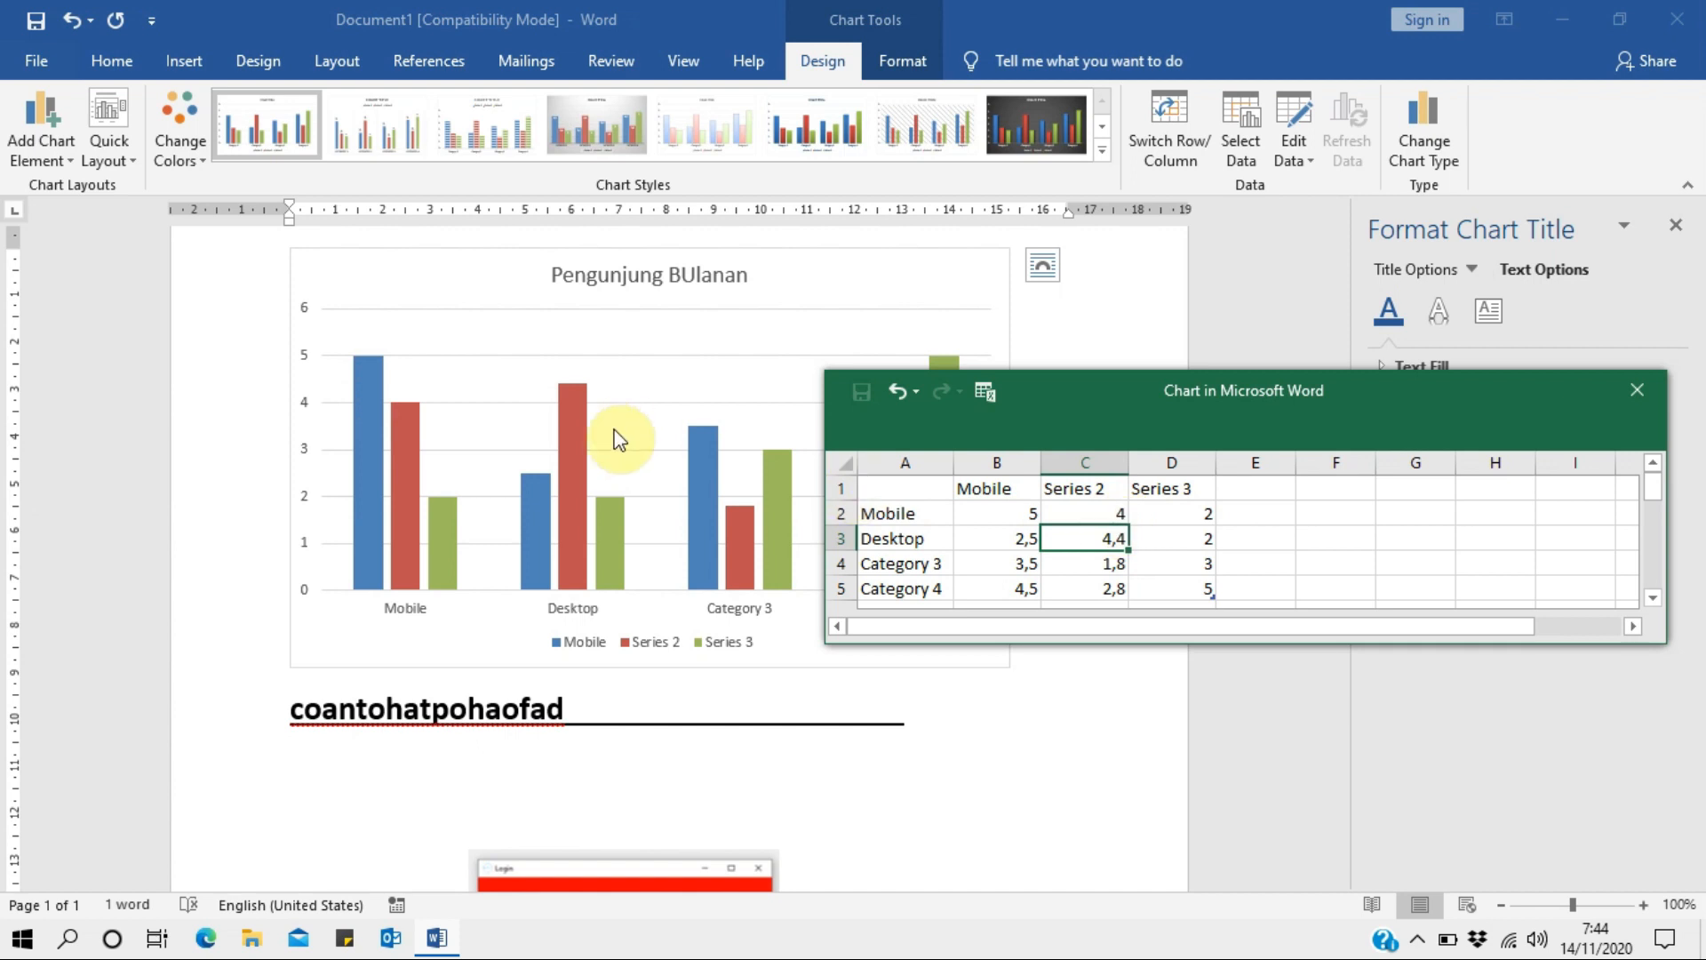
Close the small chart data sheet, reopen the chart's data in Excel and move the Excel window clear of the first columns.
drag(1137, 393, 1044, 454)
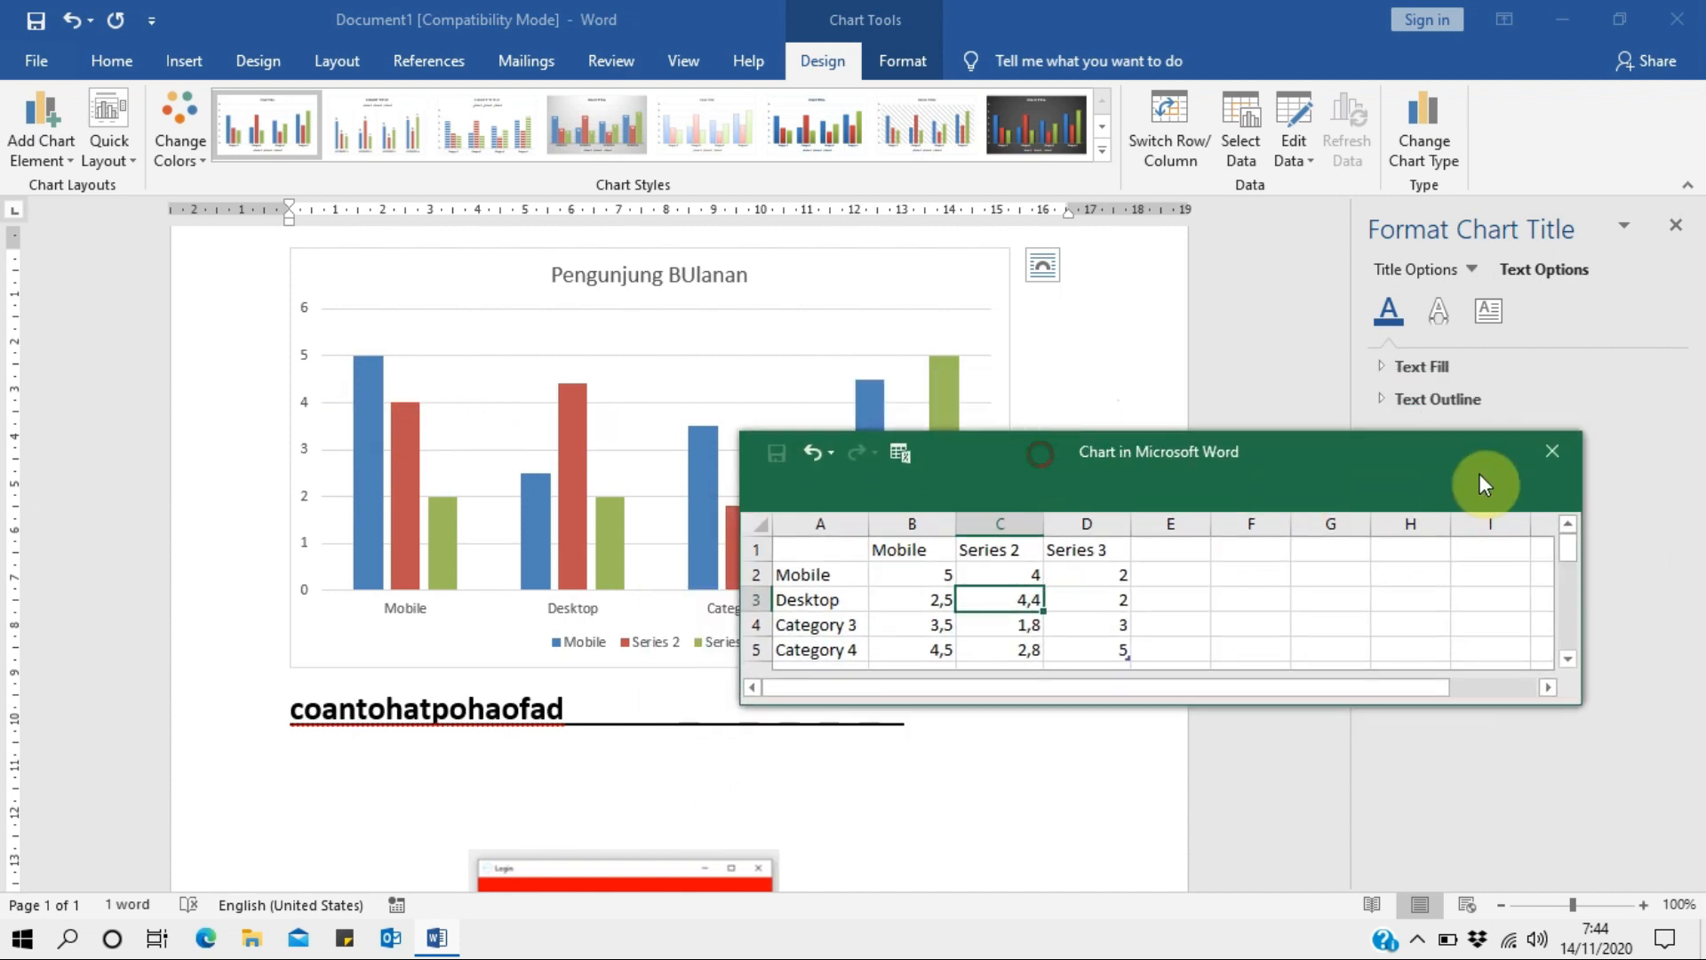
click(1546, 460)
click(653, 318)
right_click(653, 320)
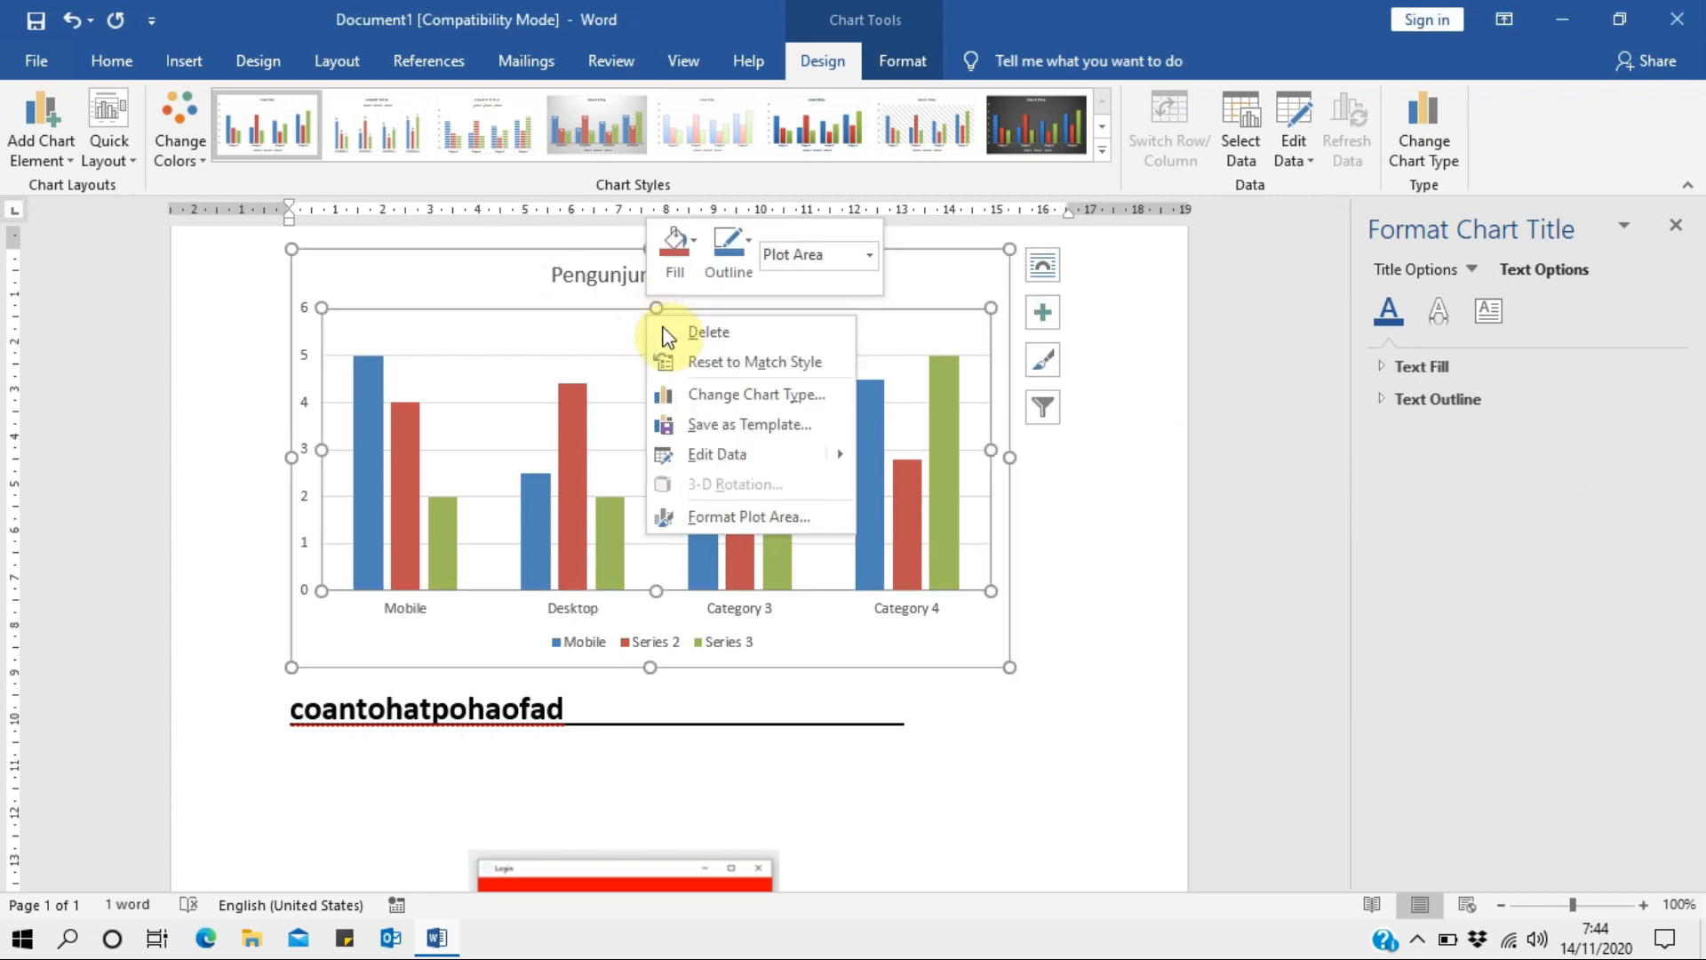
mouse_move(852, 455)
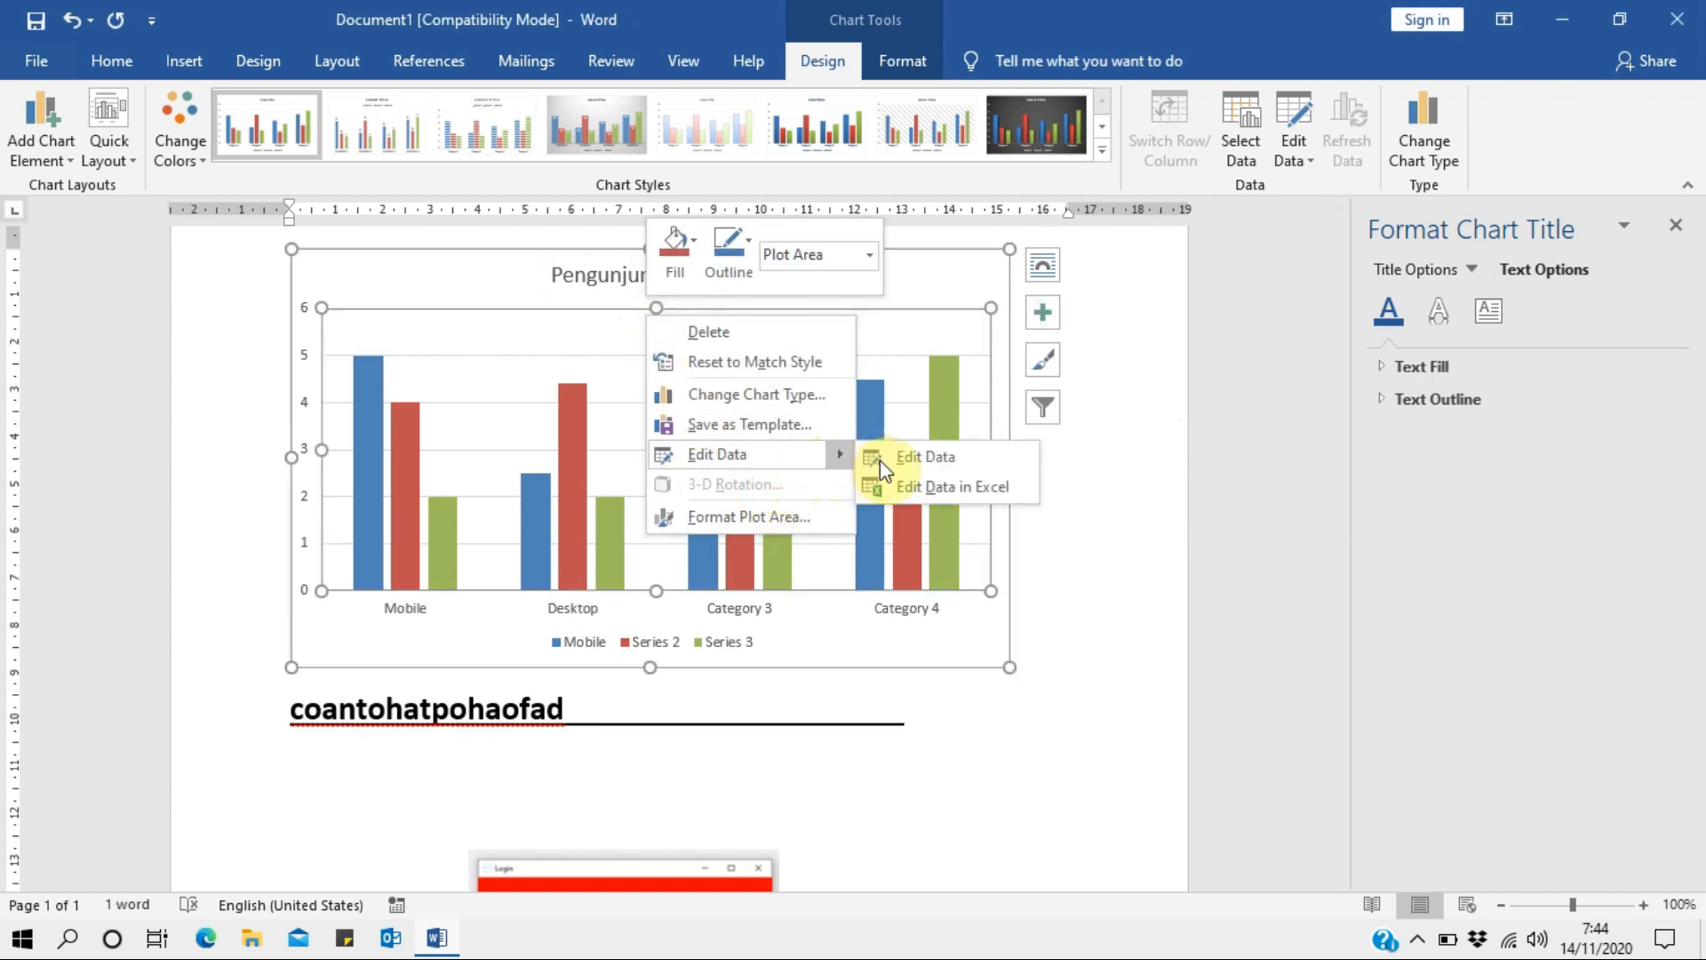
click(934, 487)
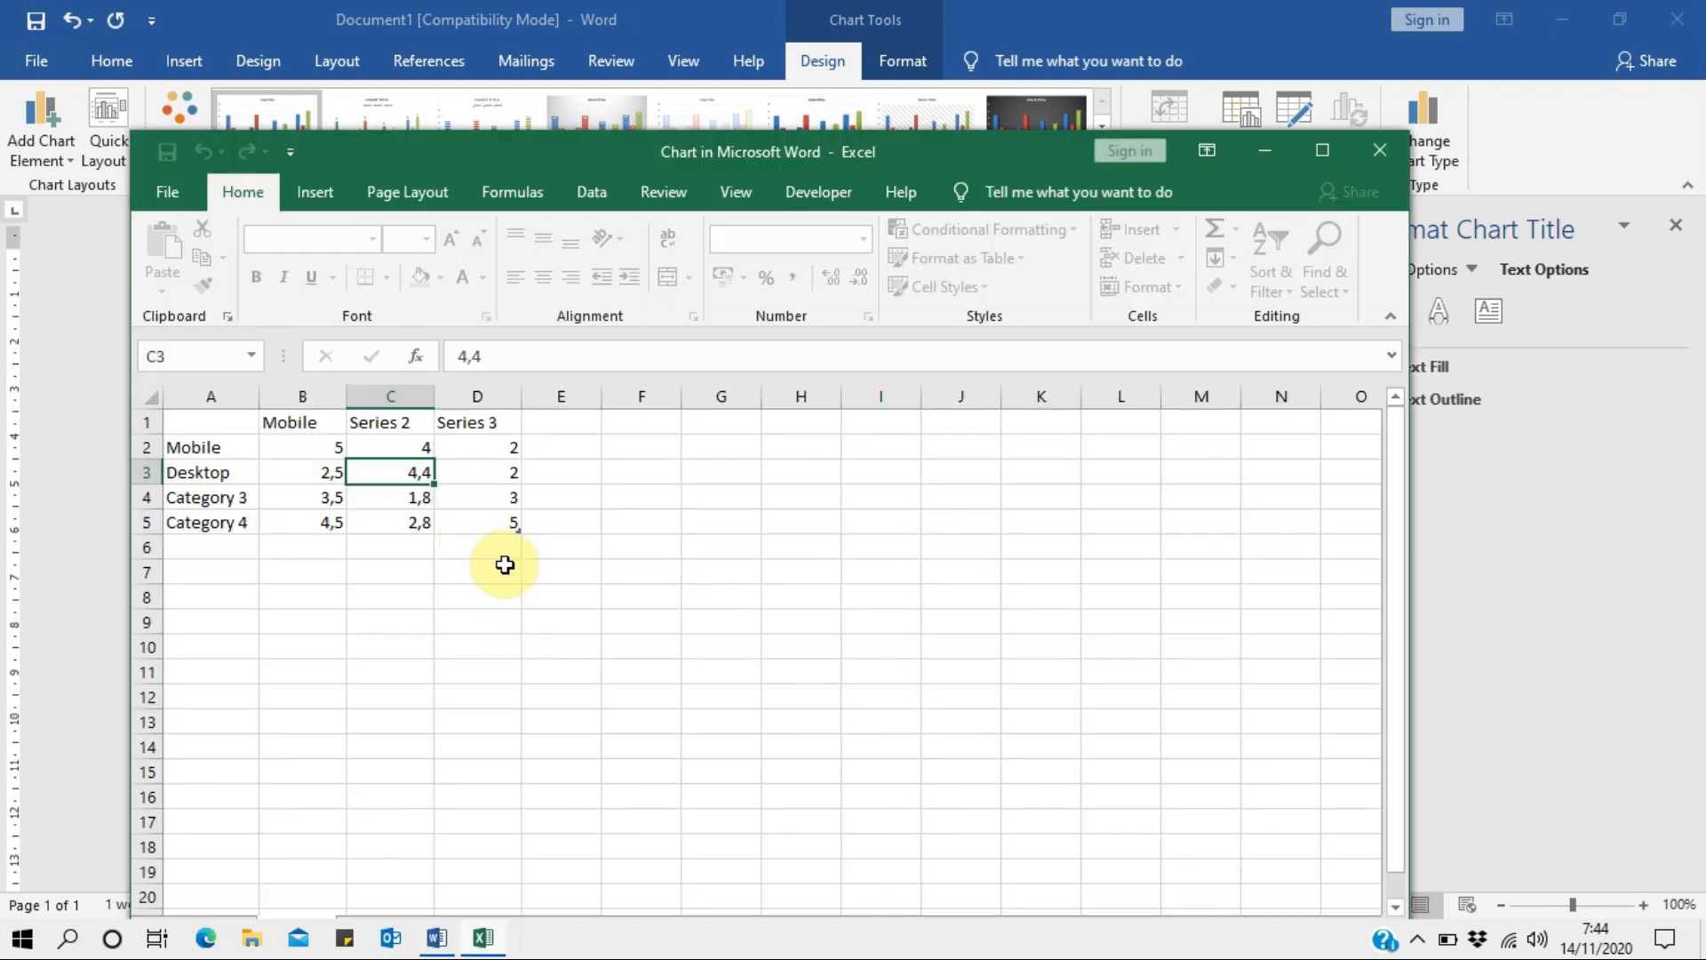
drag(590, 156, 1182, 197)
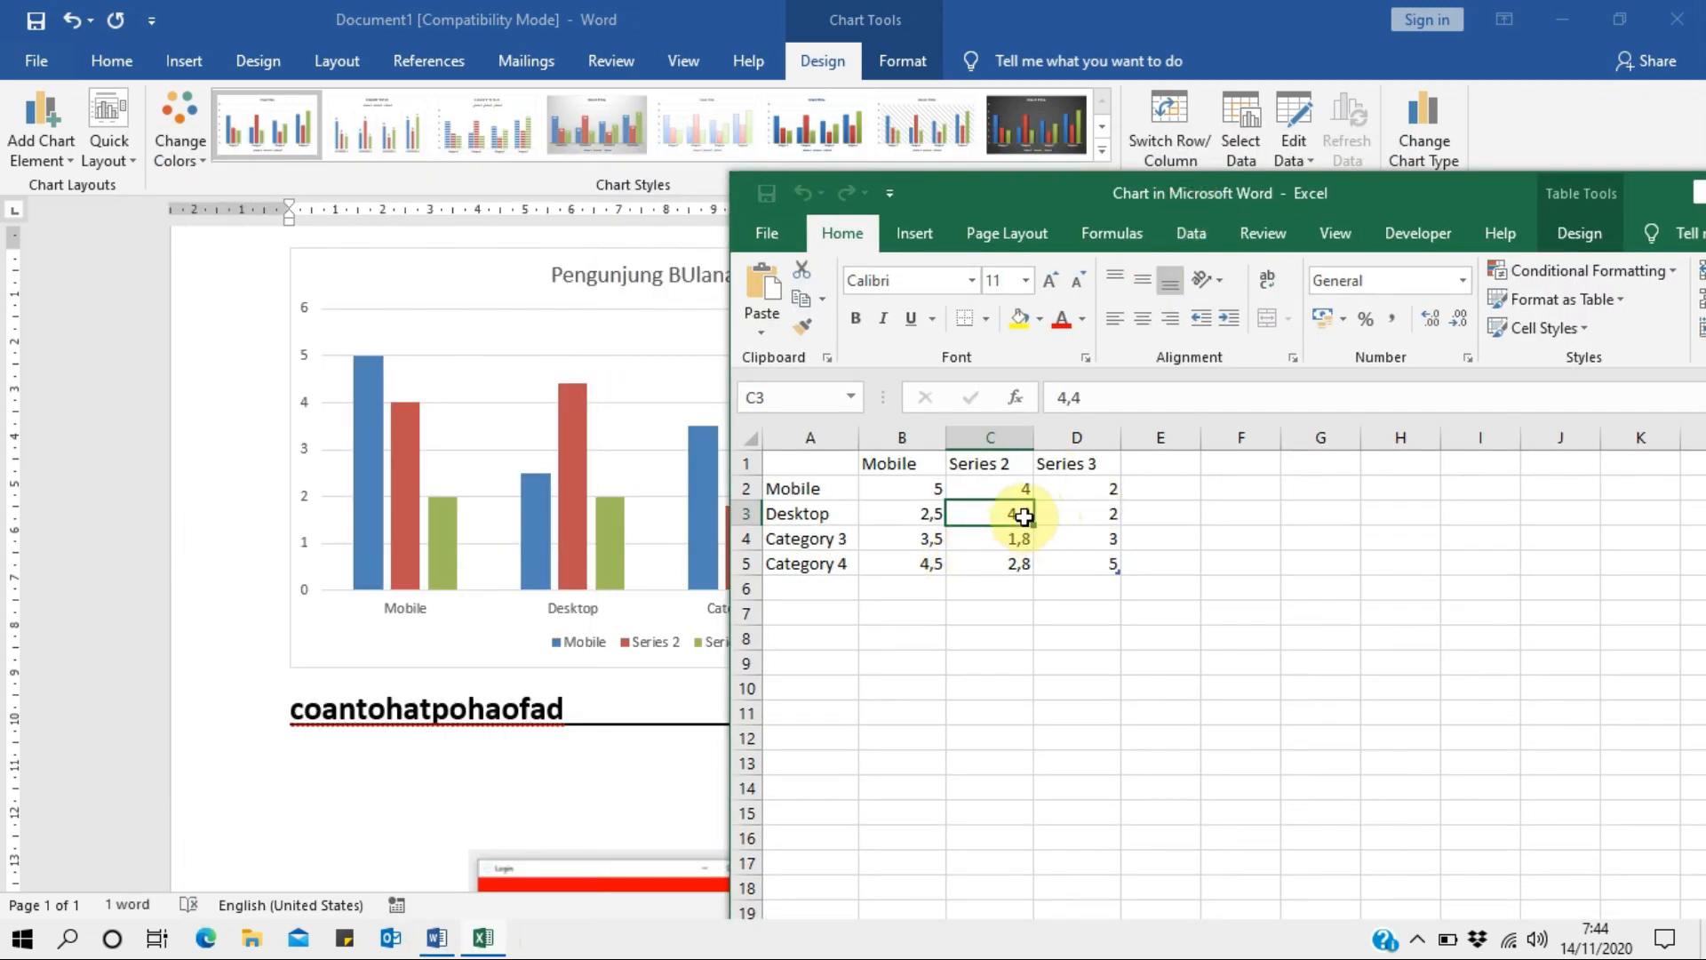
Set the Desktop category's Series 2 value to 5 and close the chart's Excel data window.
text(5)
key(Return)
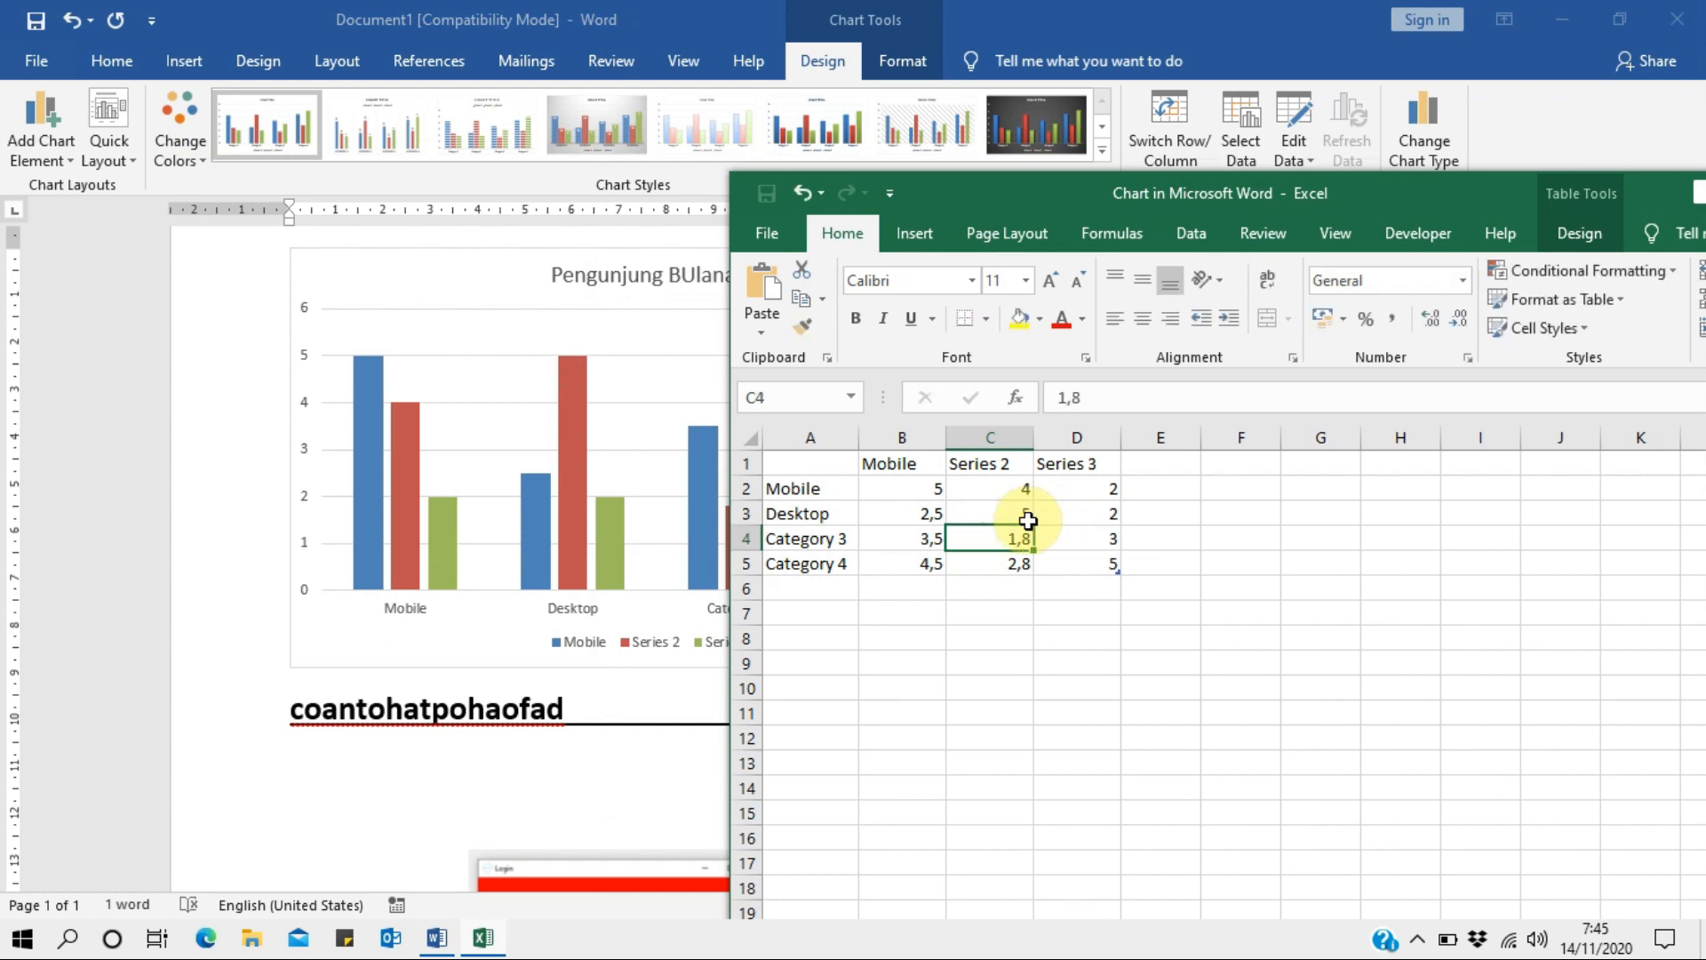
drag(1137, 183, 782, 189)
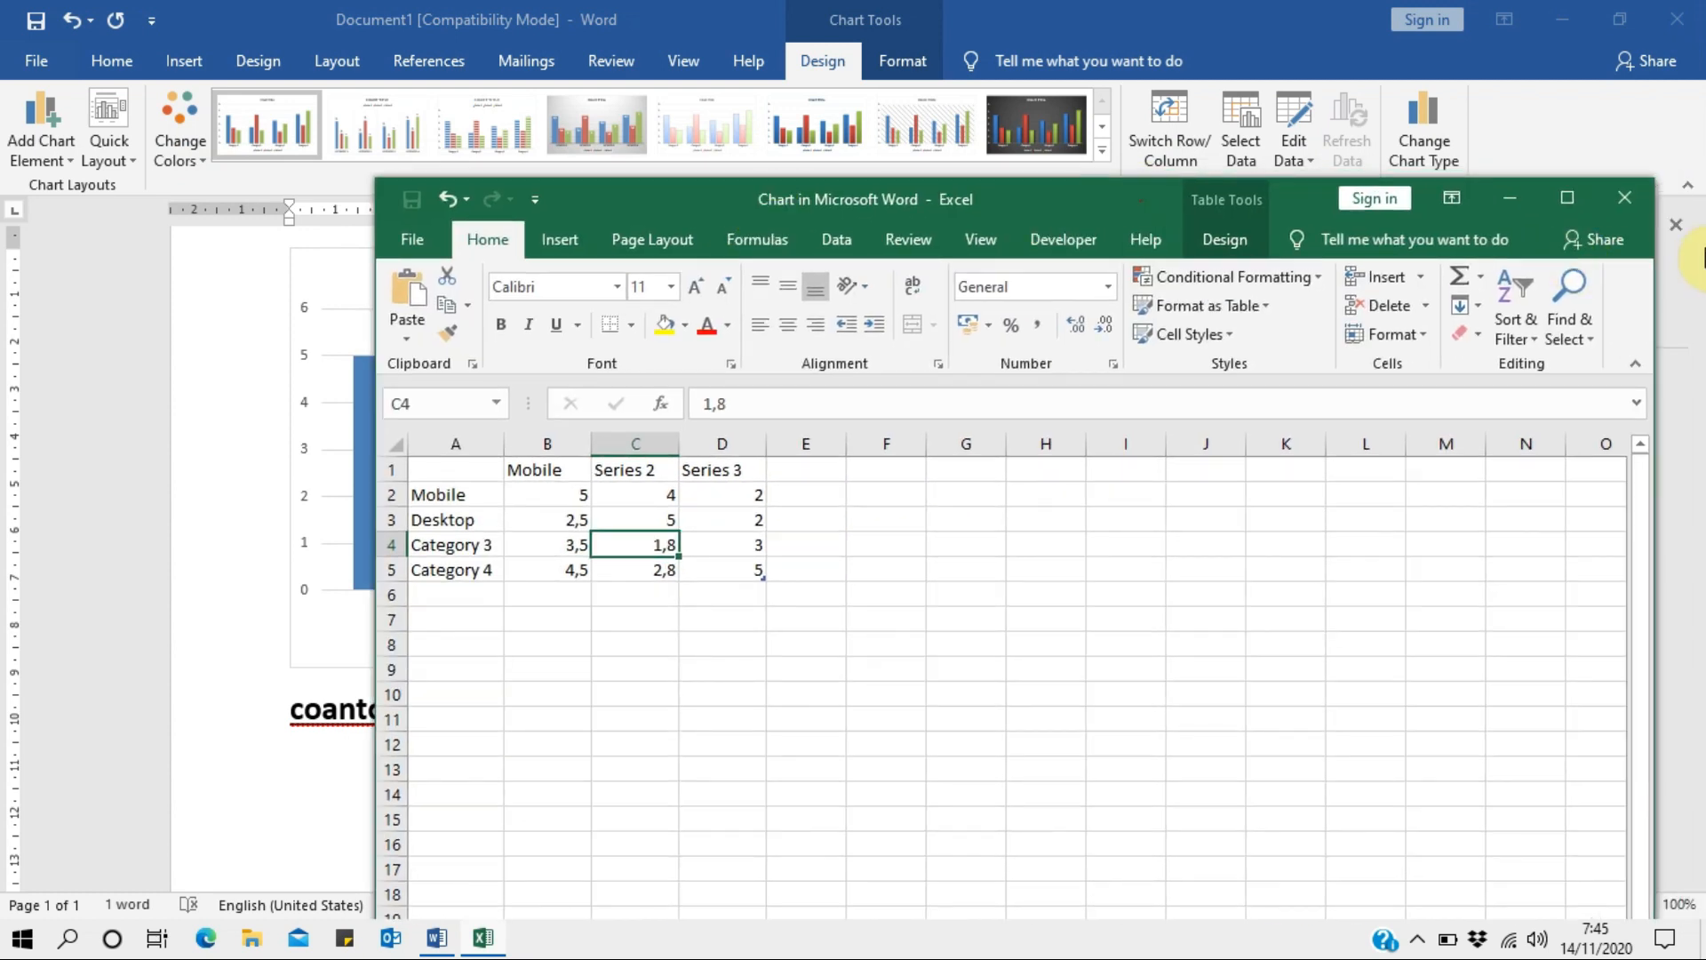
click(1624, 197)
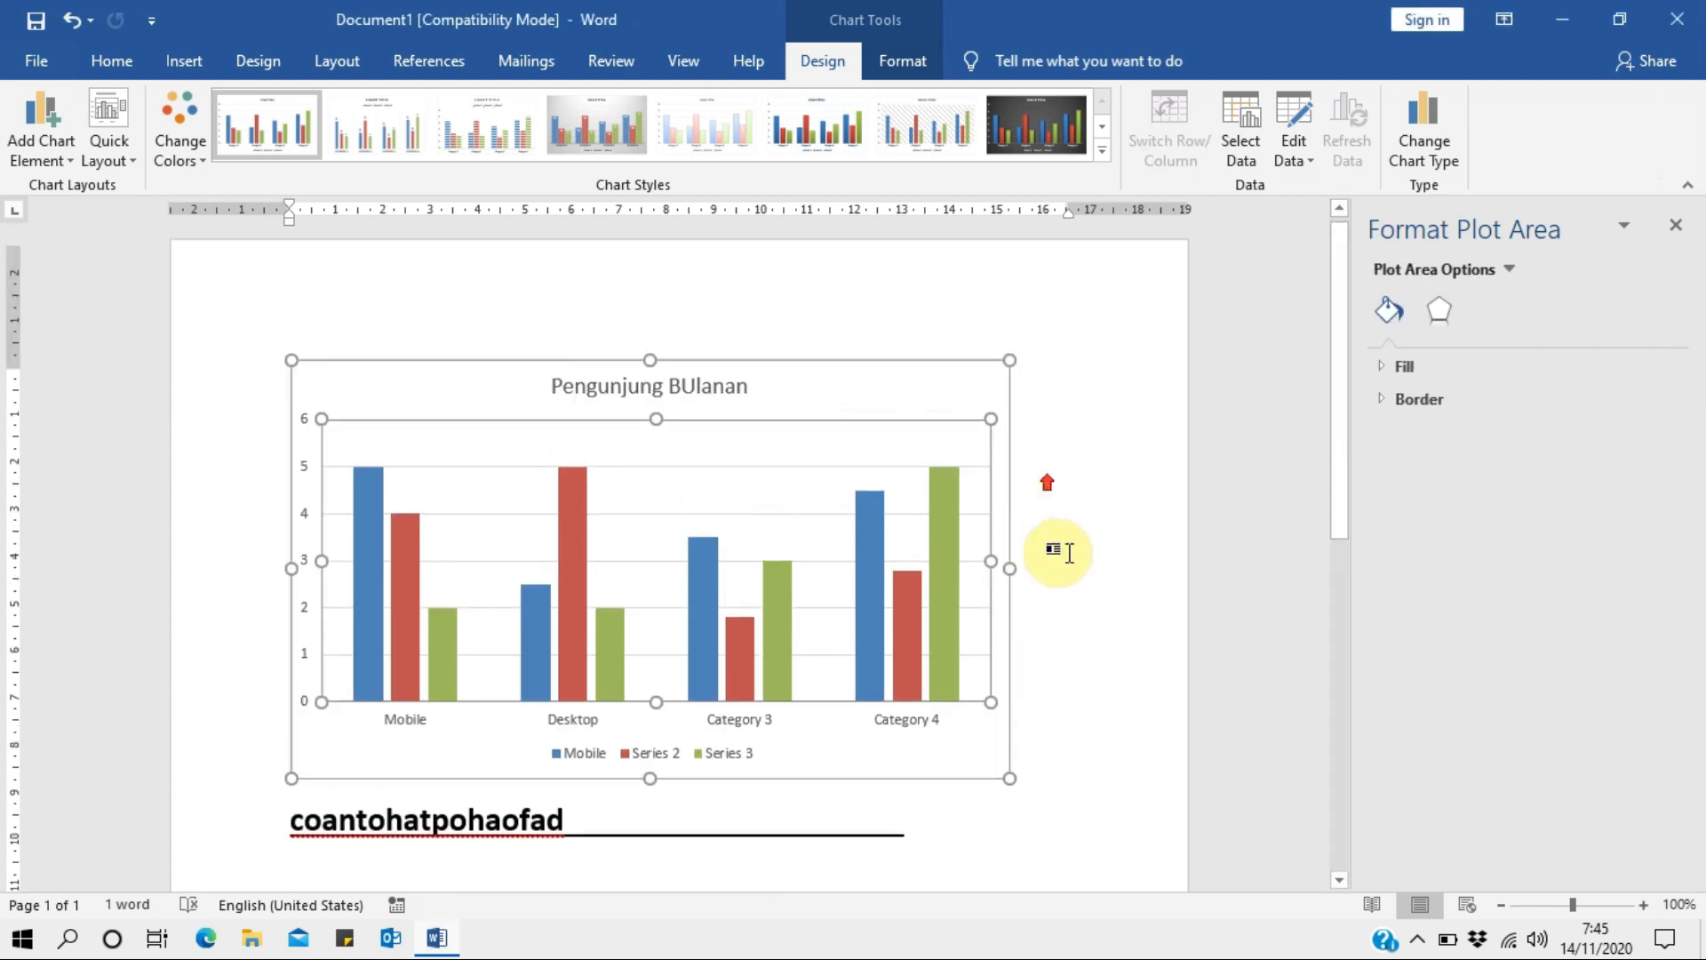
Delete the column chart and the red login window picture from the document.
click(1069, 553)
click(1002, 373)
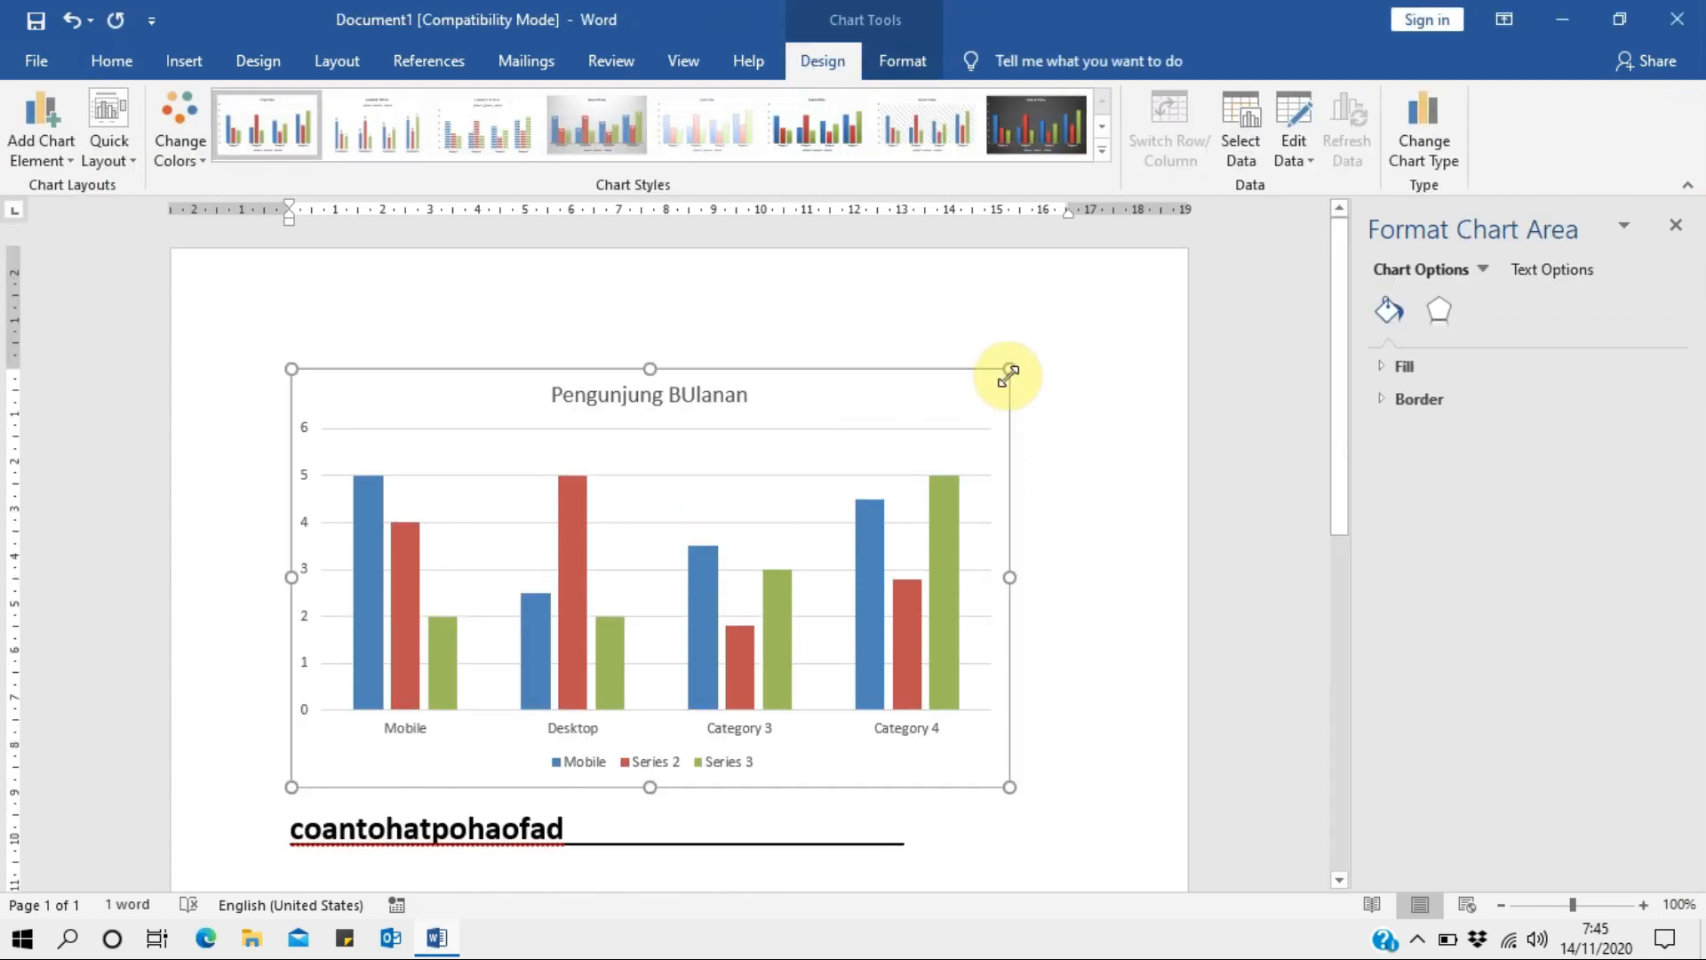
key(Delete)
click(748, 616)
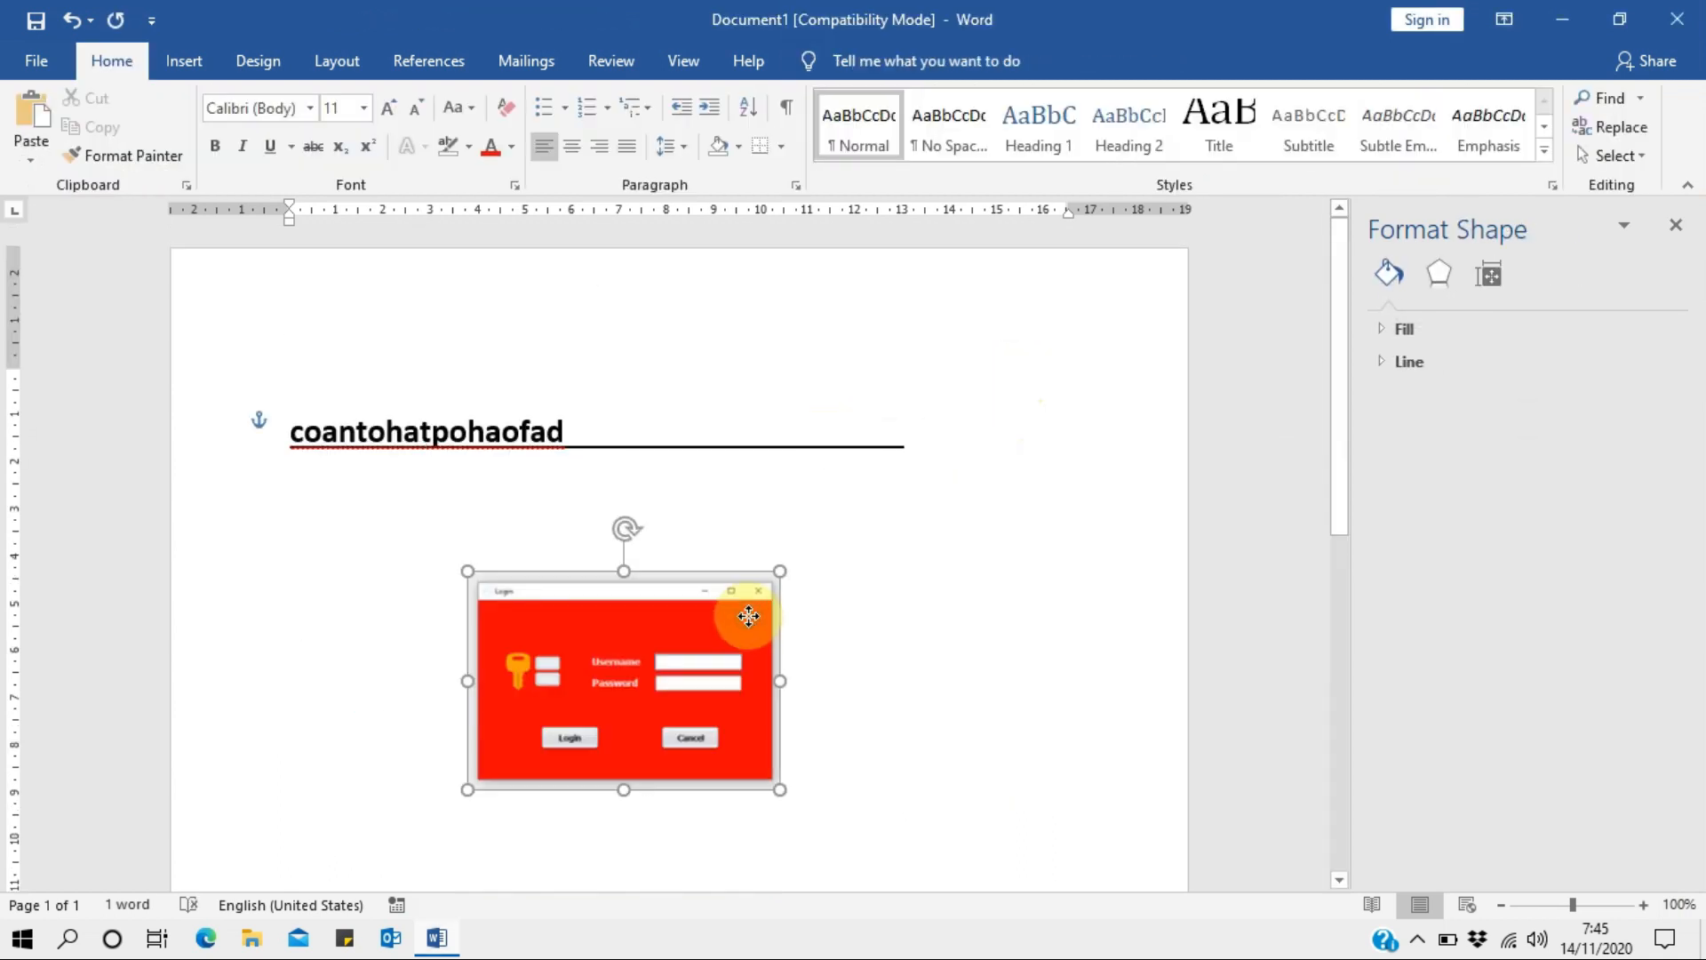
key(Delete)
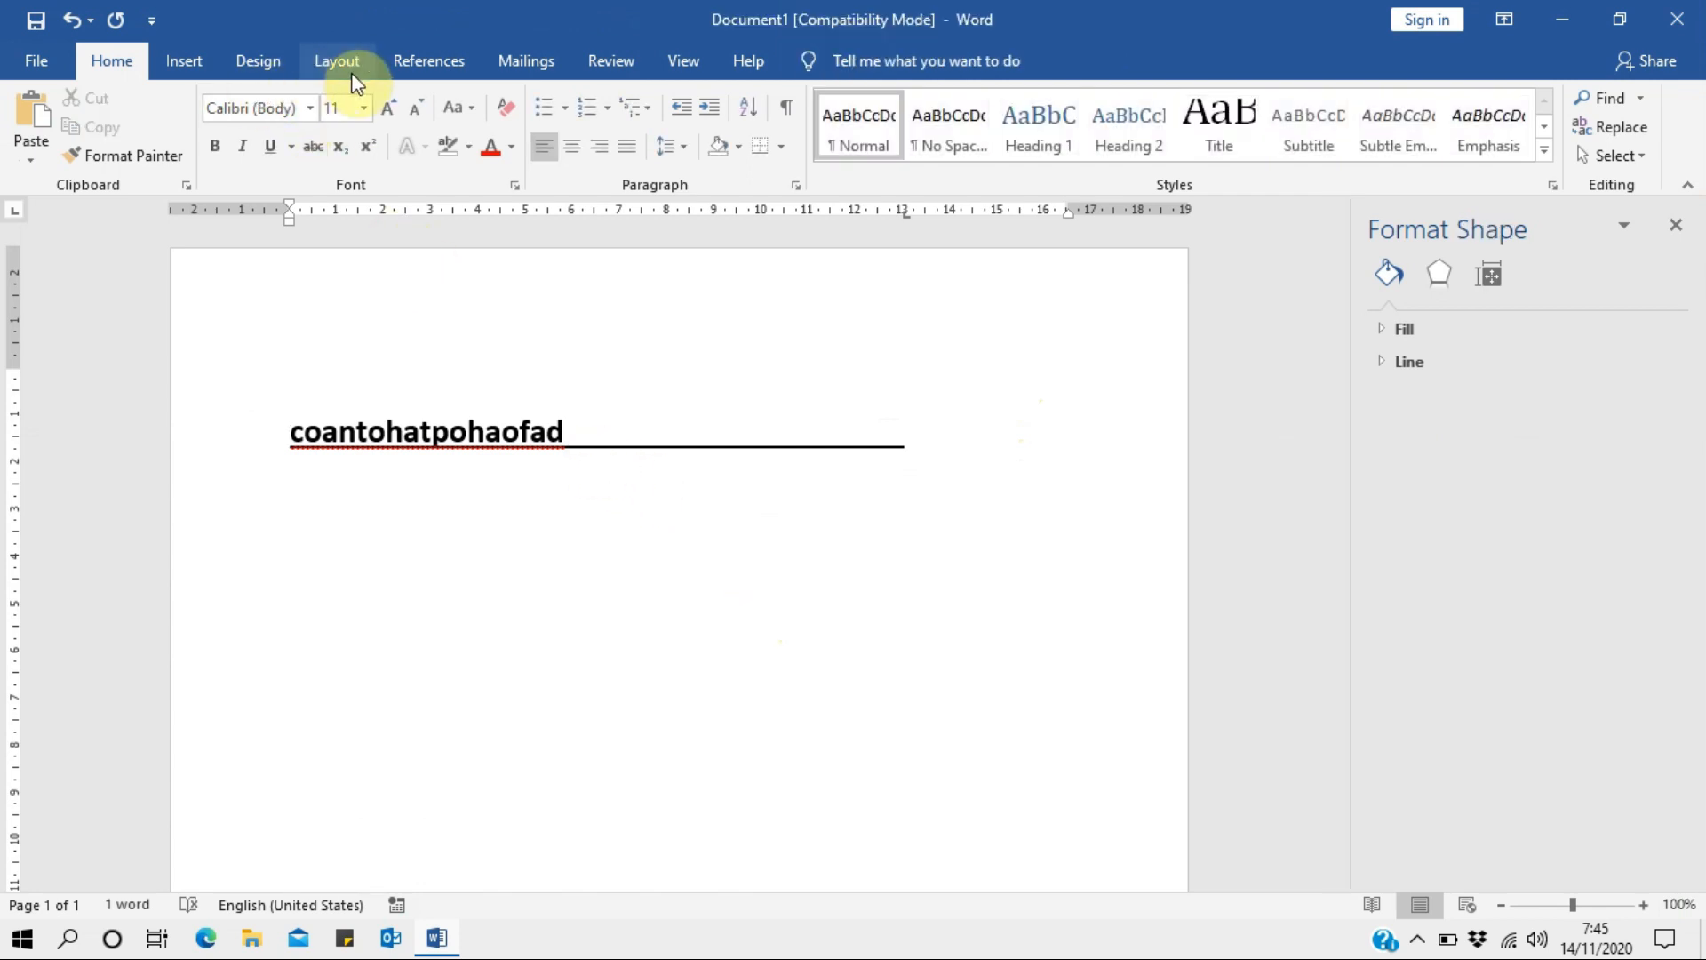
Attach the comment "Terlalu tebal" to the underlined coantohatpohaofad line.
click(182, 62)
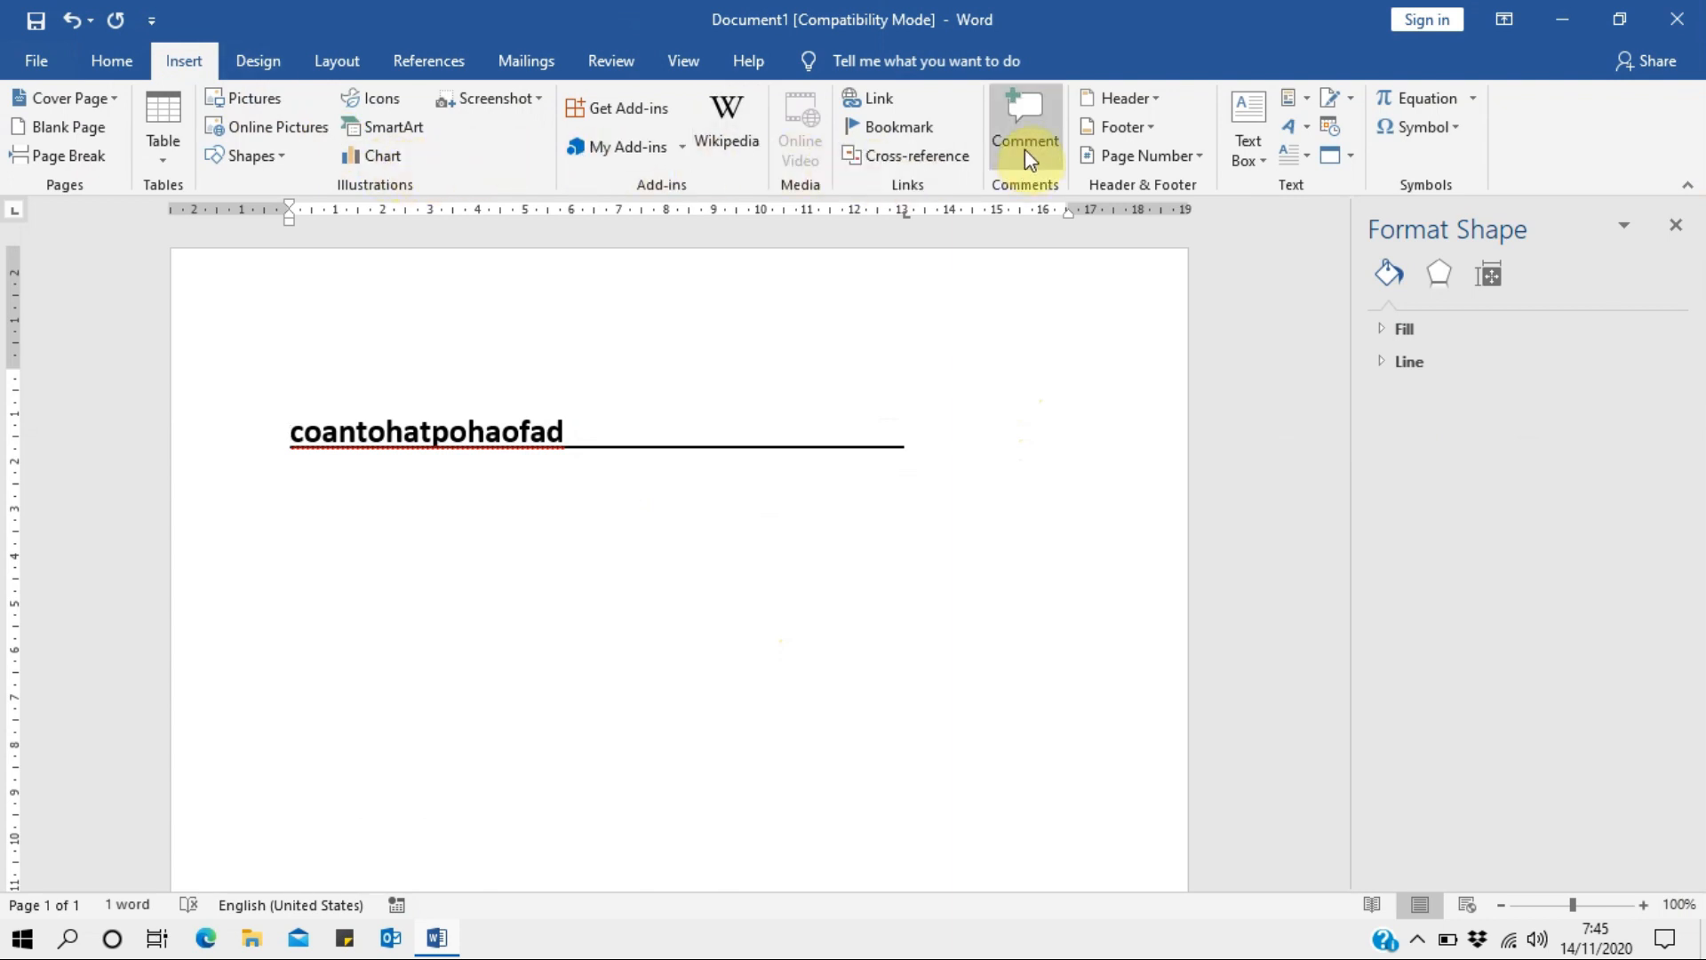
click(930, 440)
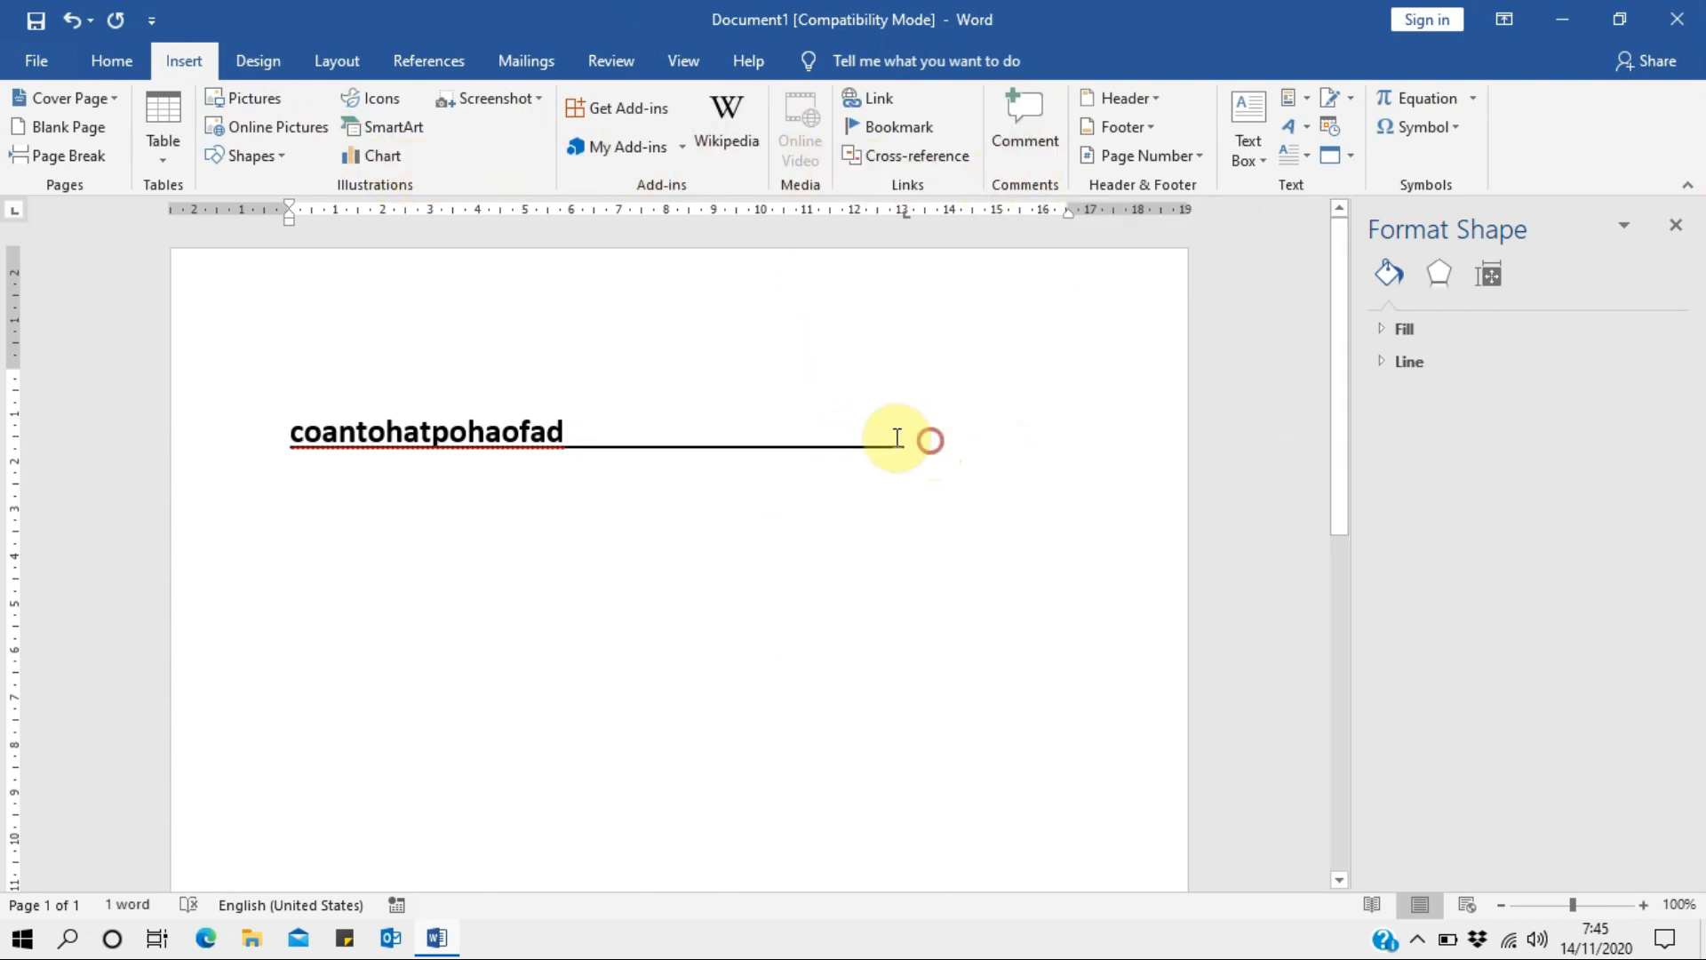
drag(897, 437, 323, 431)
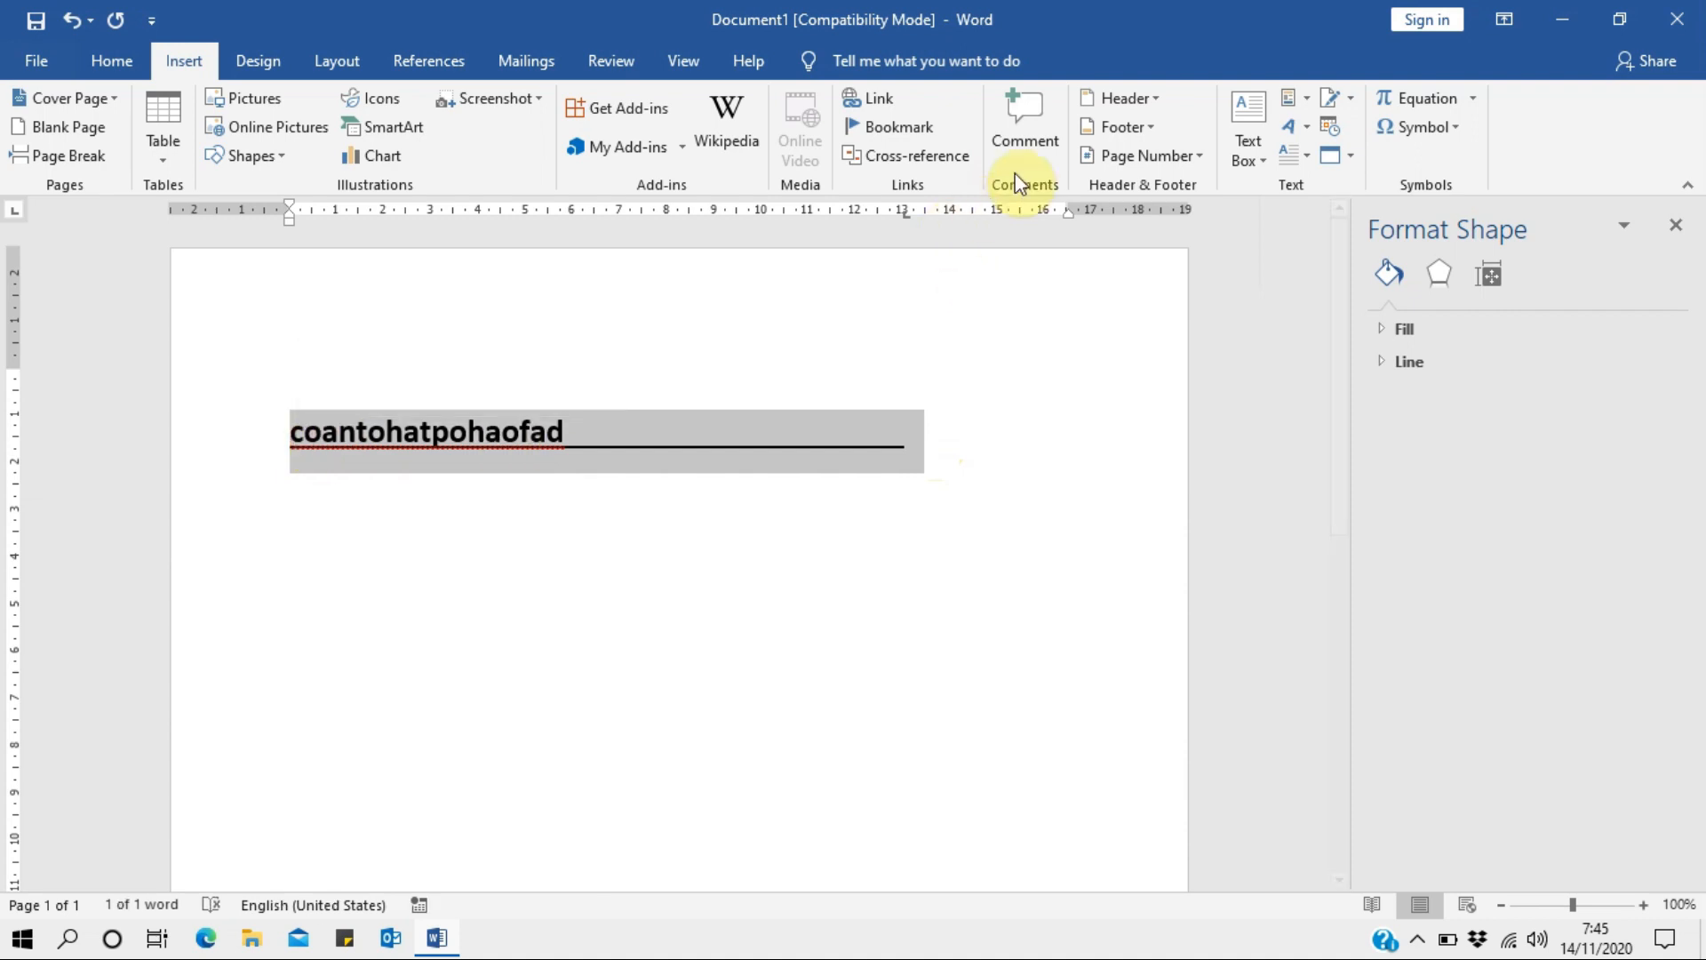
click(1026, 142)
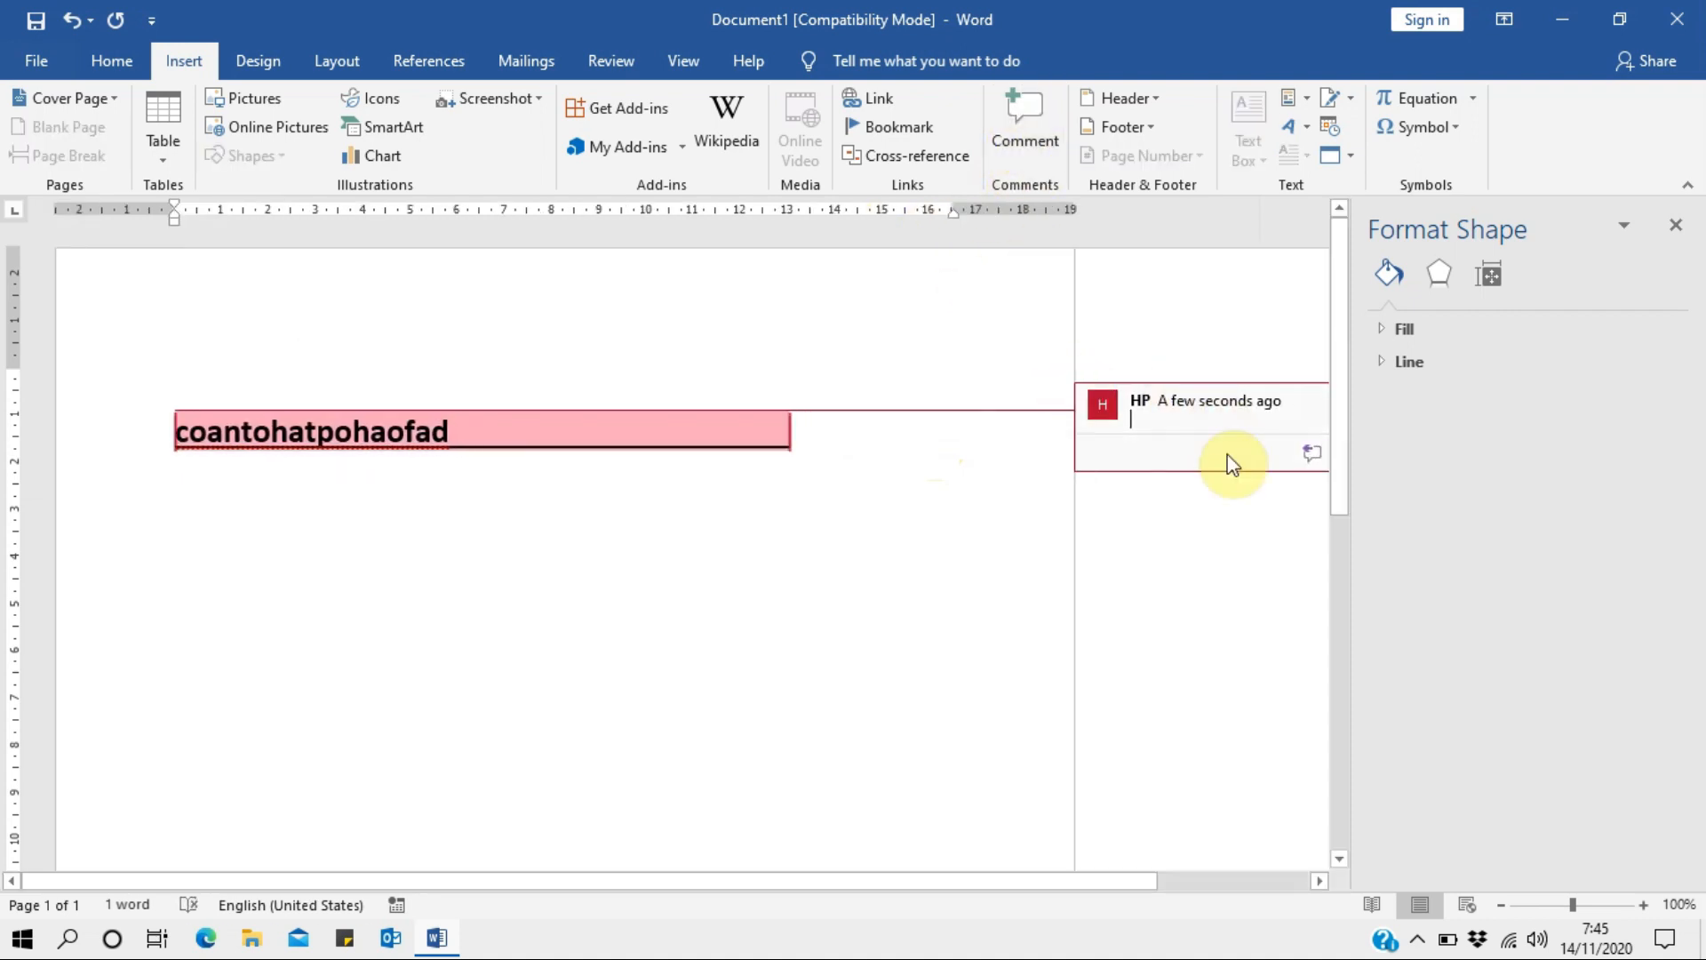
text(tebal)
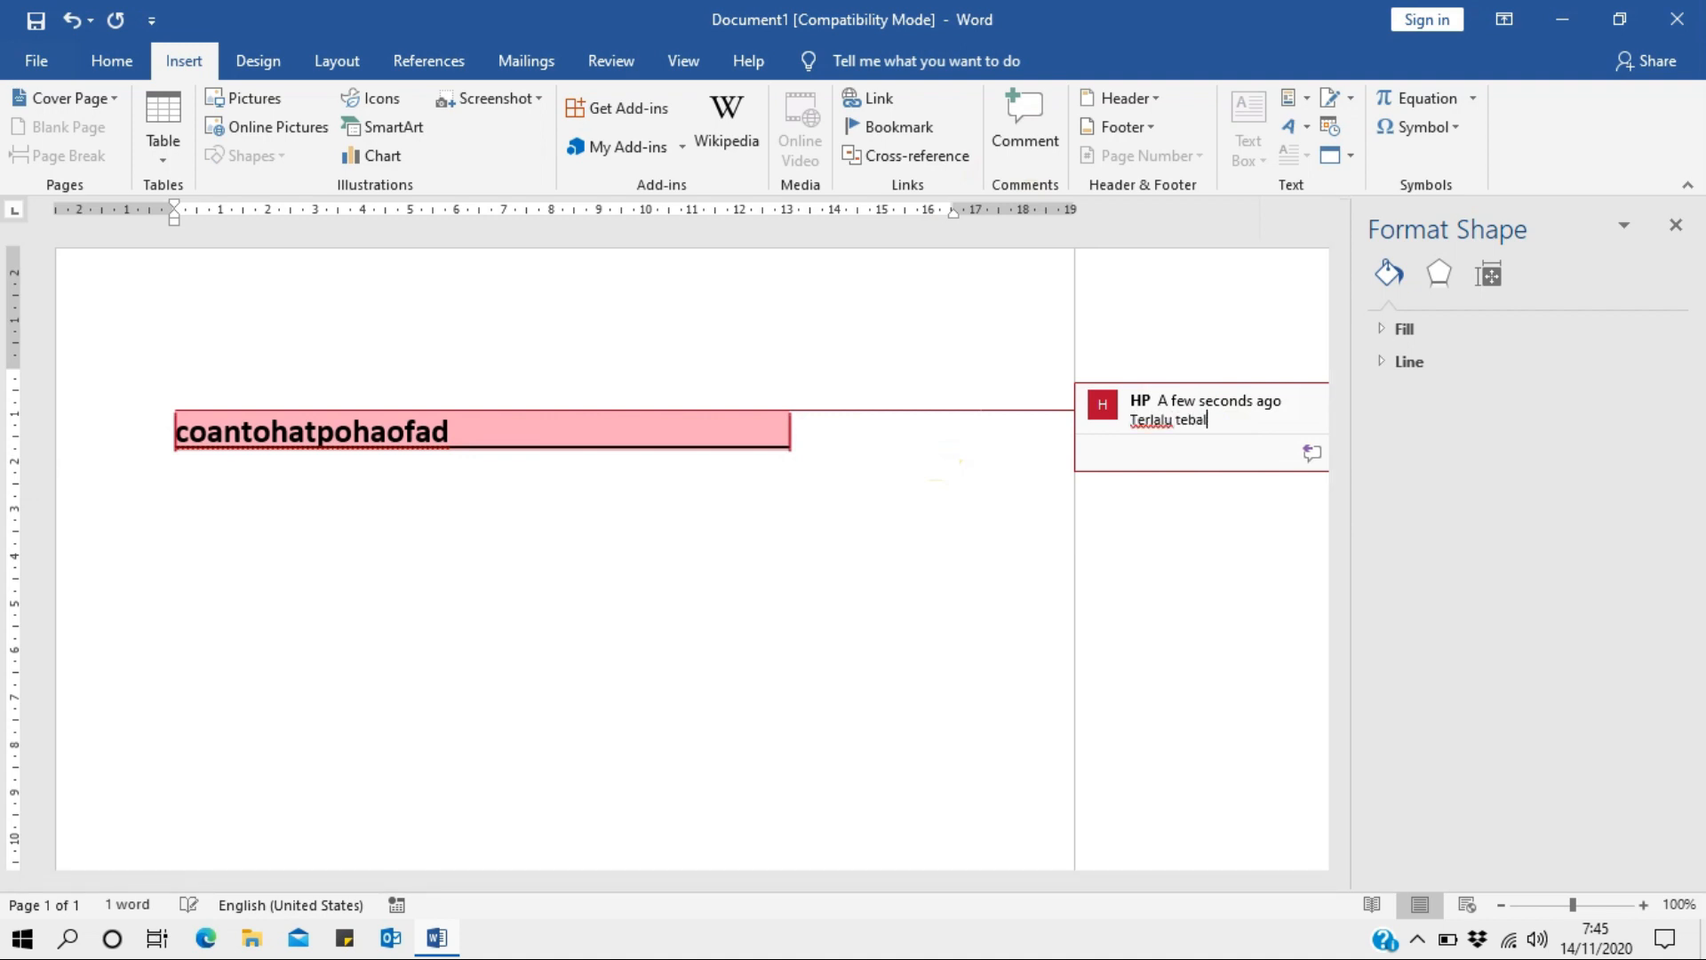
click(929, 626)
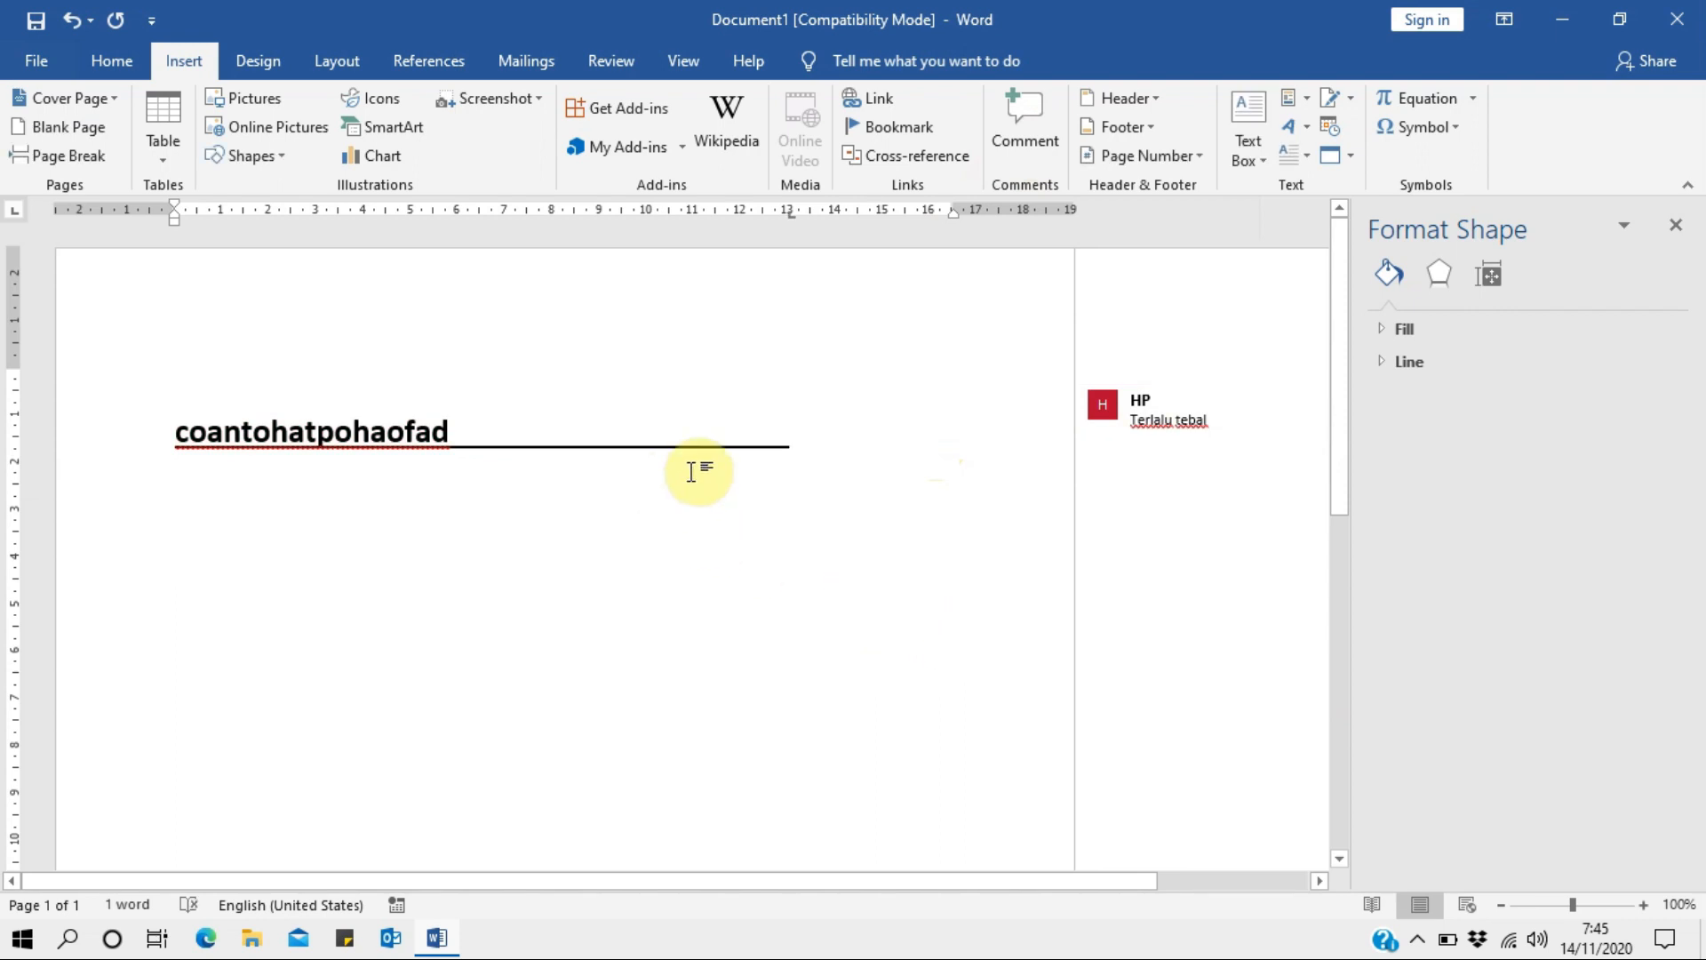
Reply "gsgfsmgfnsmng" to the "Terlalu tebal" comment and close the Format Shape pane.
click(1162, 419)
key(ctrl+a)
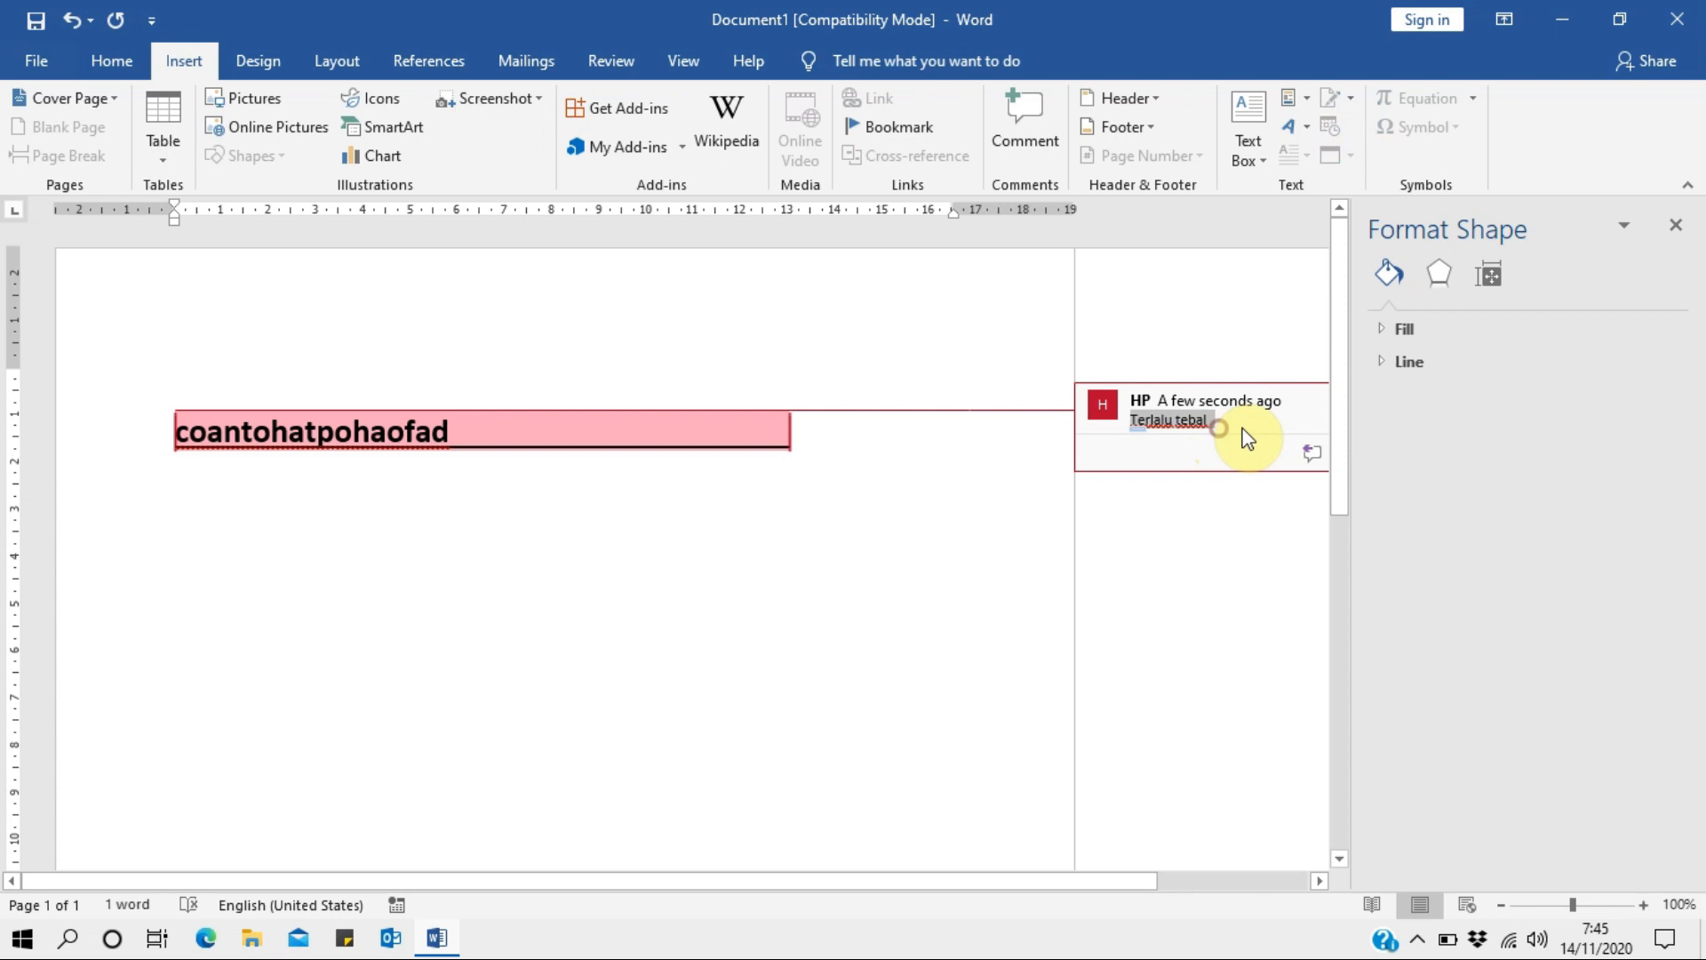
drag(1349, 424, 1516, 427)
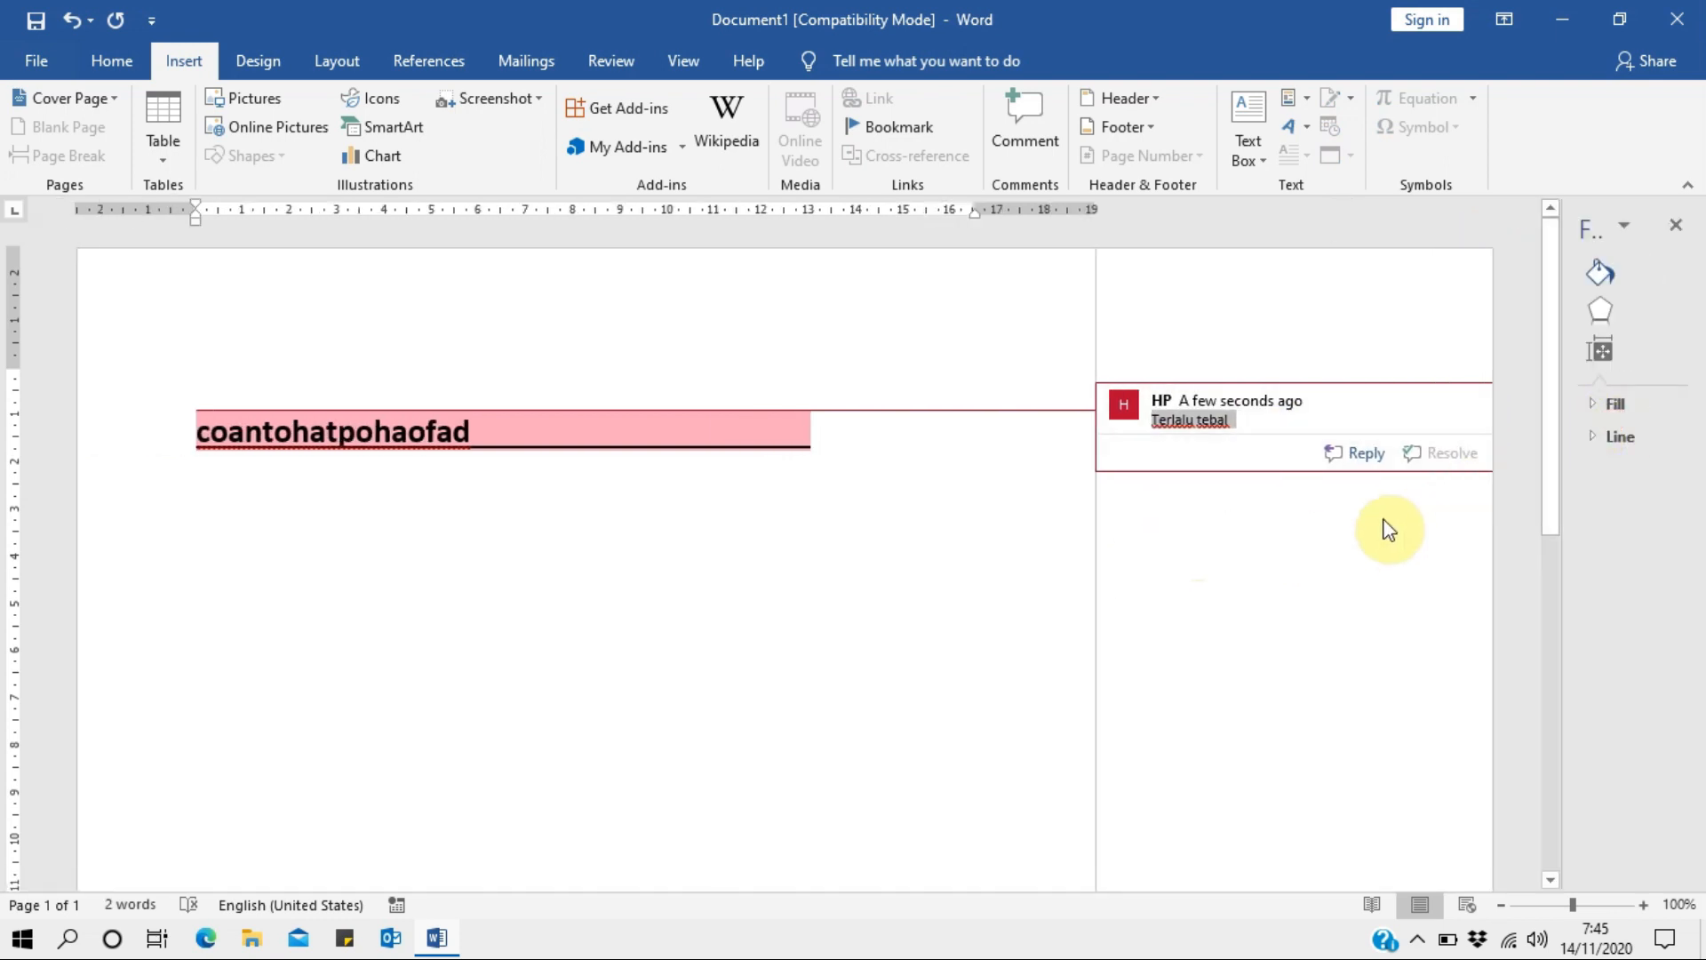
click(1359, 451)
text(gsgfsmgfnsmng)
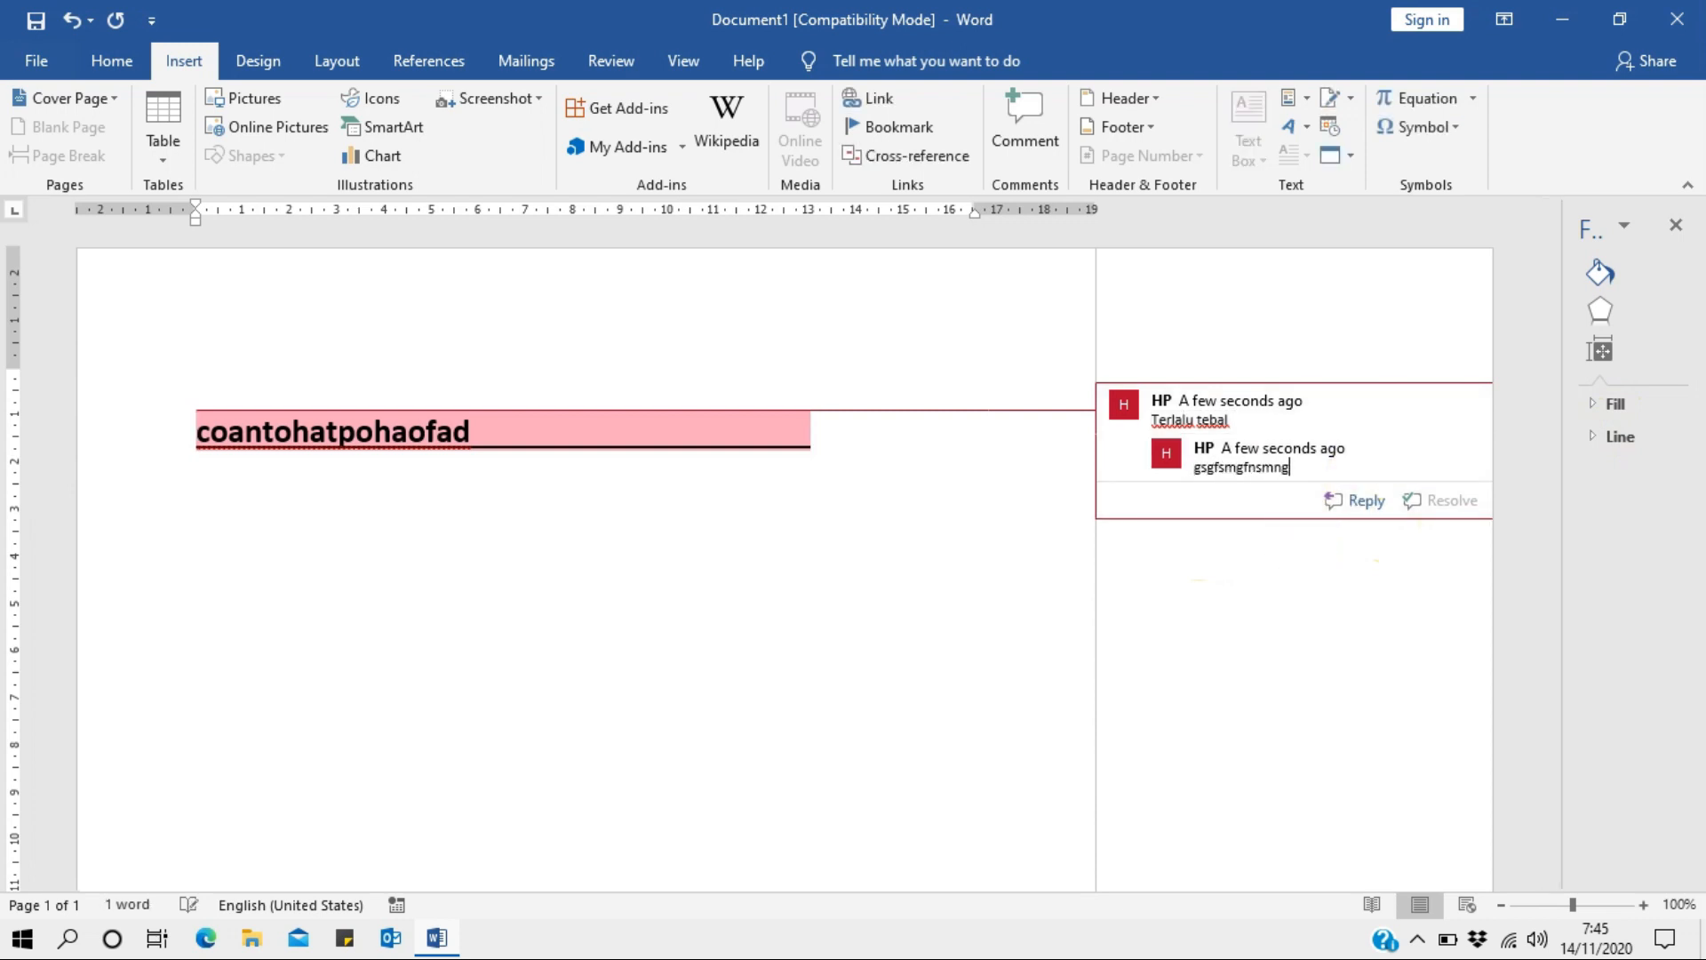
click(1674, 224)
Add an empty second reply to the "Terlalu tebal" comment and delete the whole comment thread.
click(1253, 401)
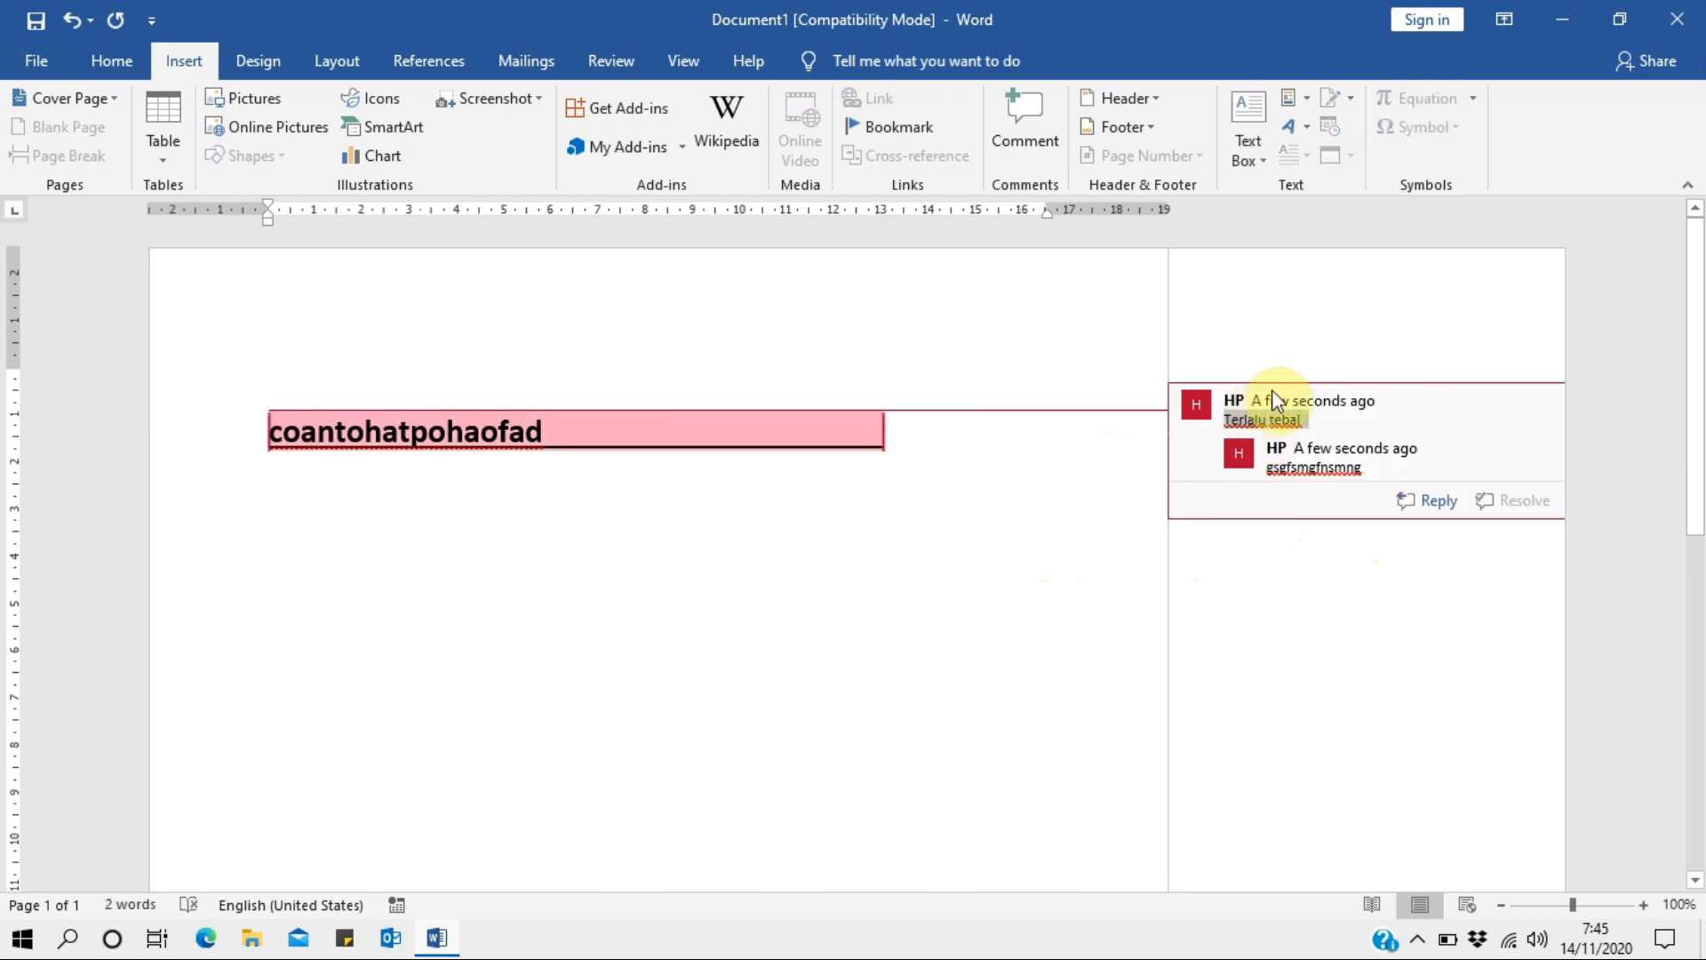
right_click(1279, 389)
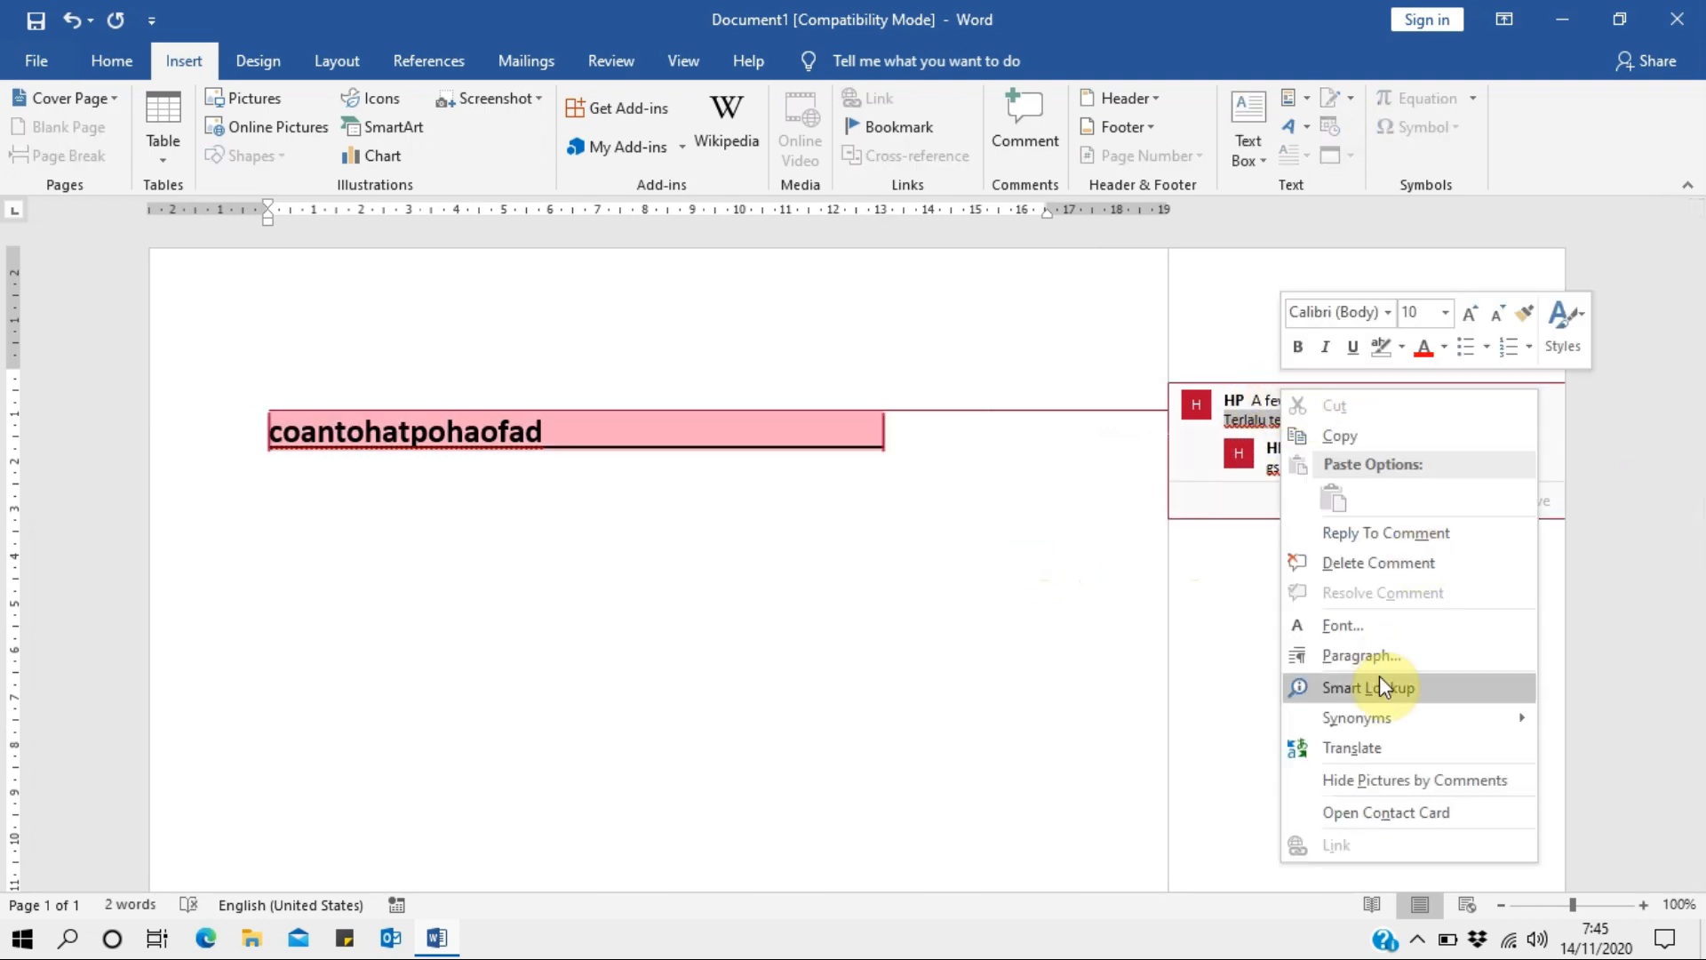
click(1355, 538)
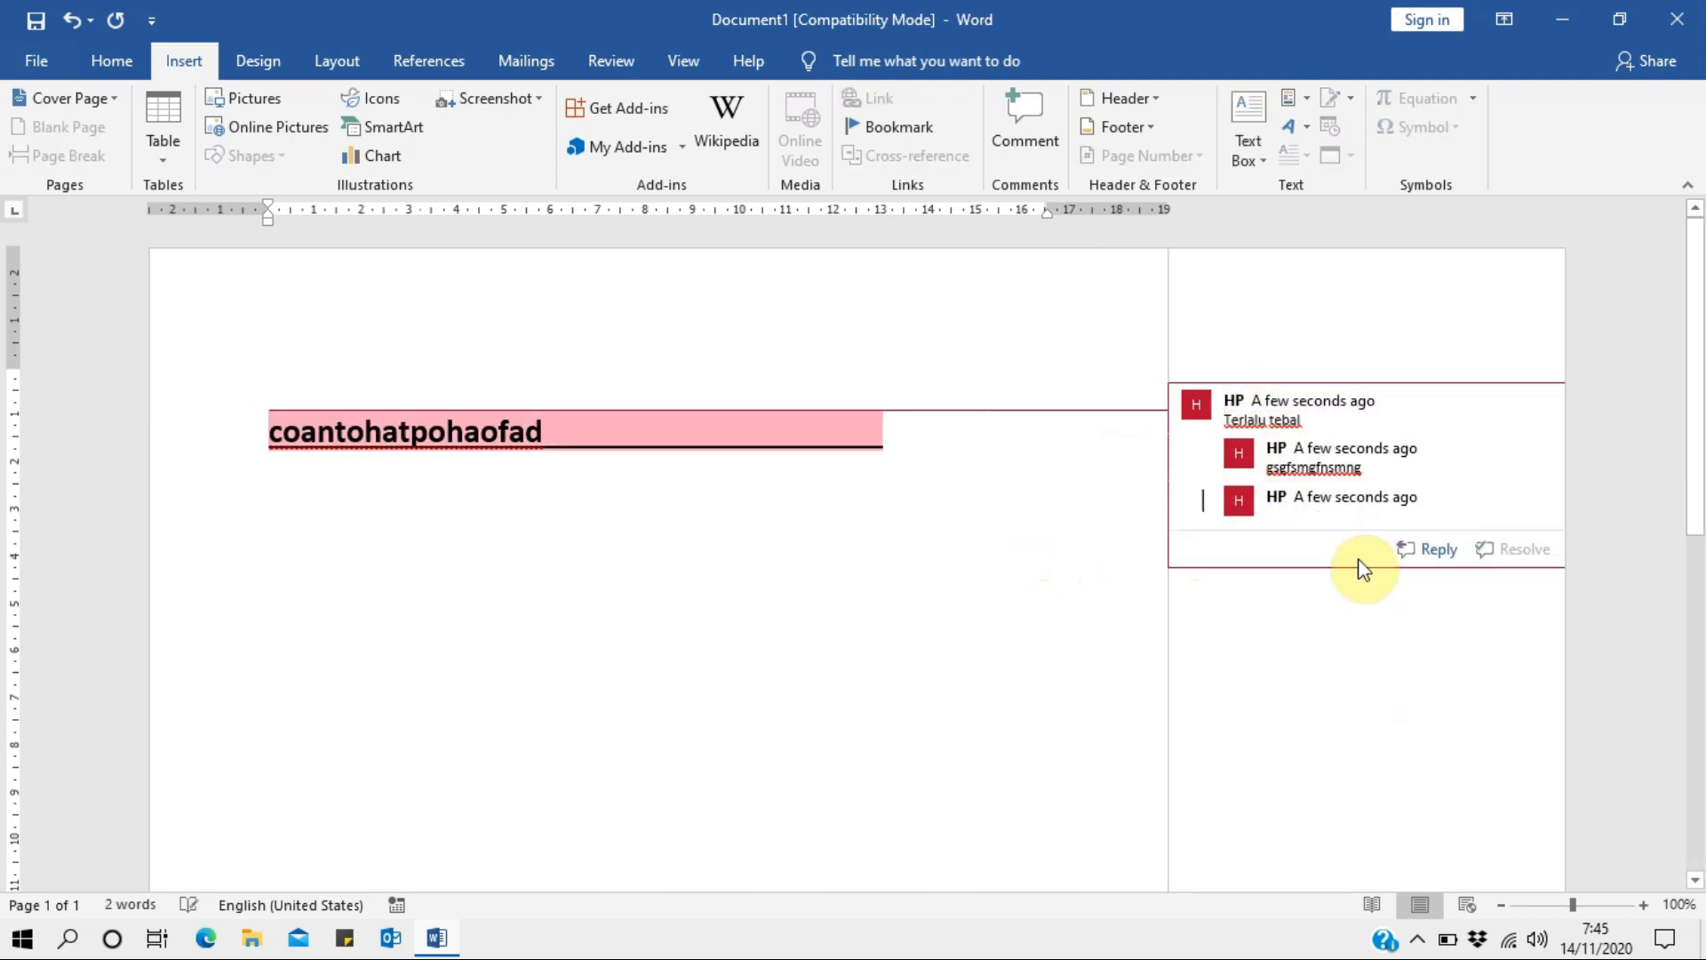
right_click(1312, 416)
click(1394, 588)
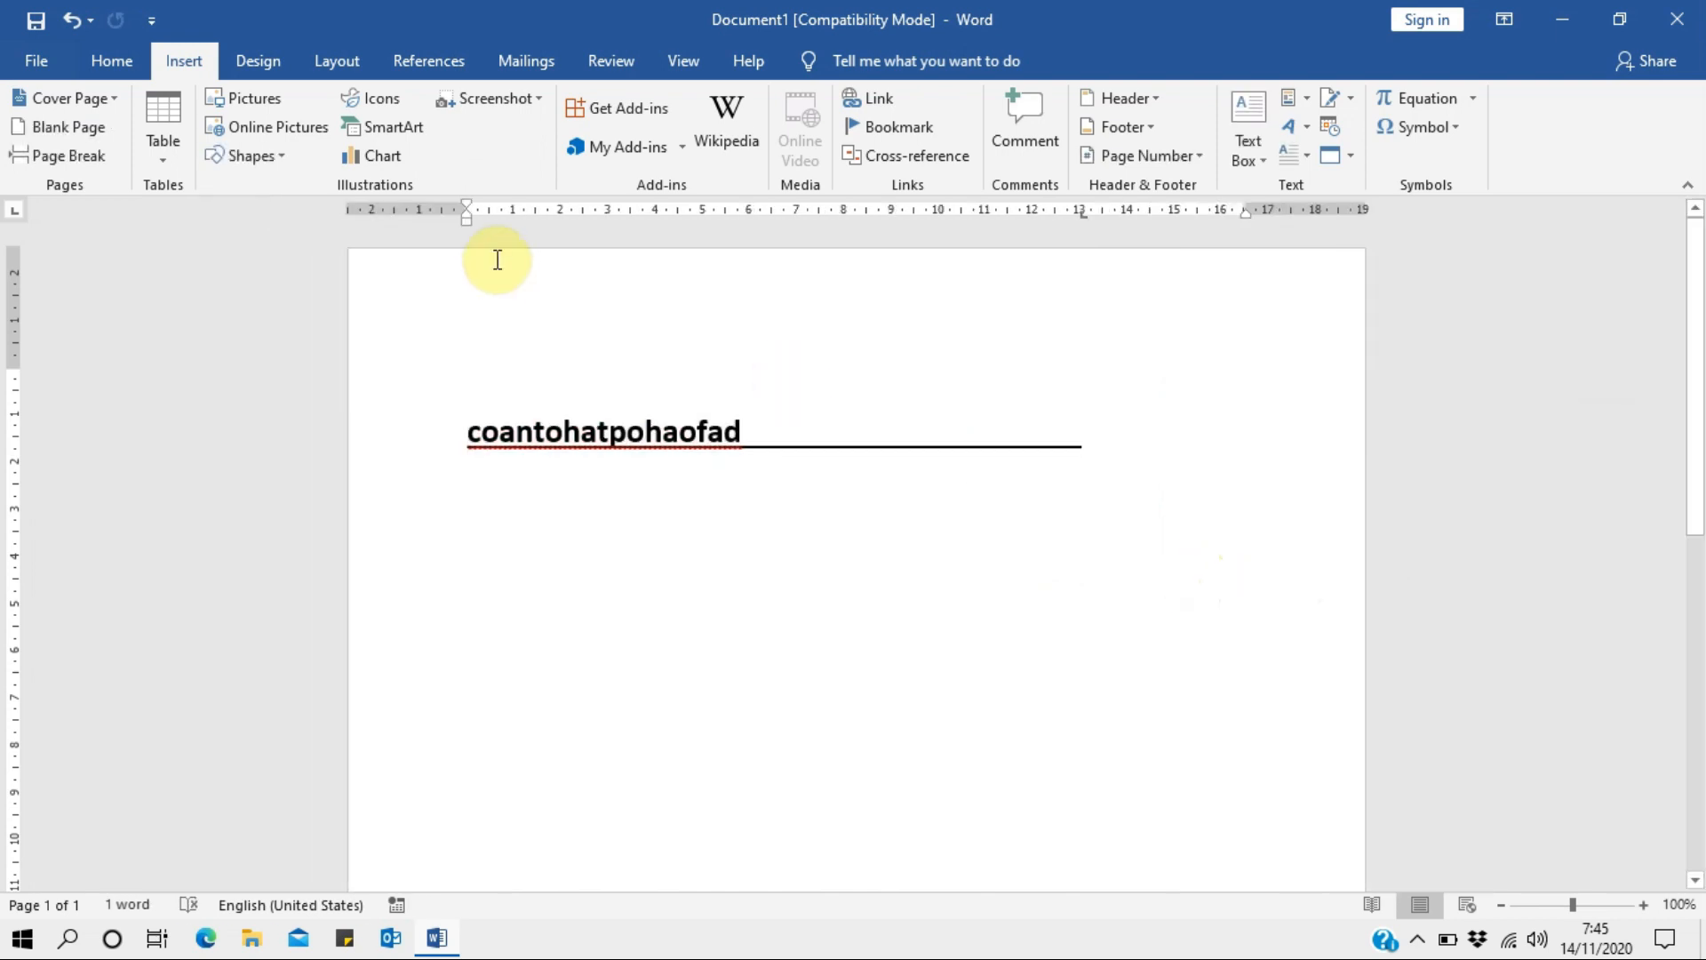
click(1125, 104)
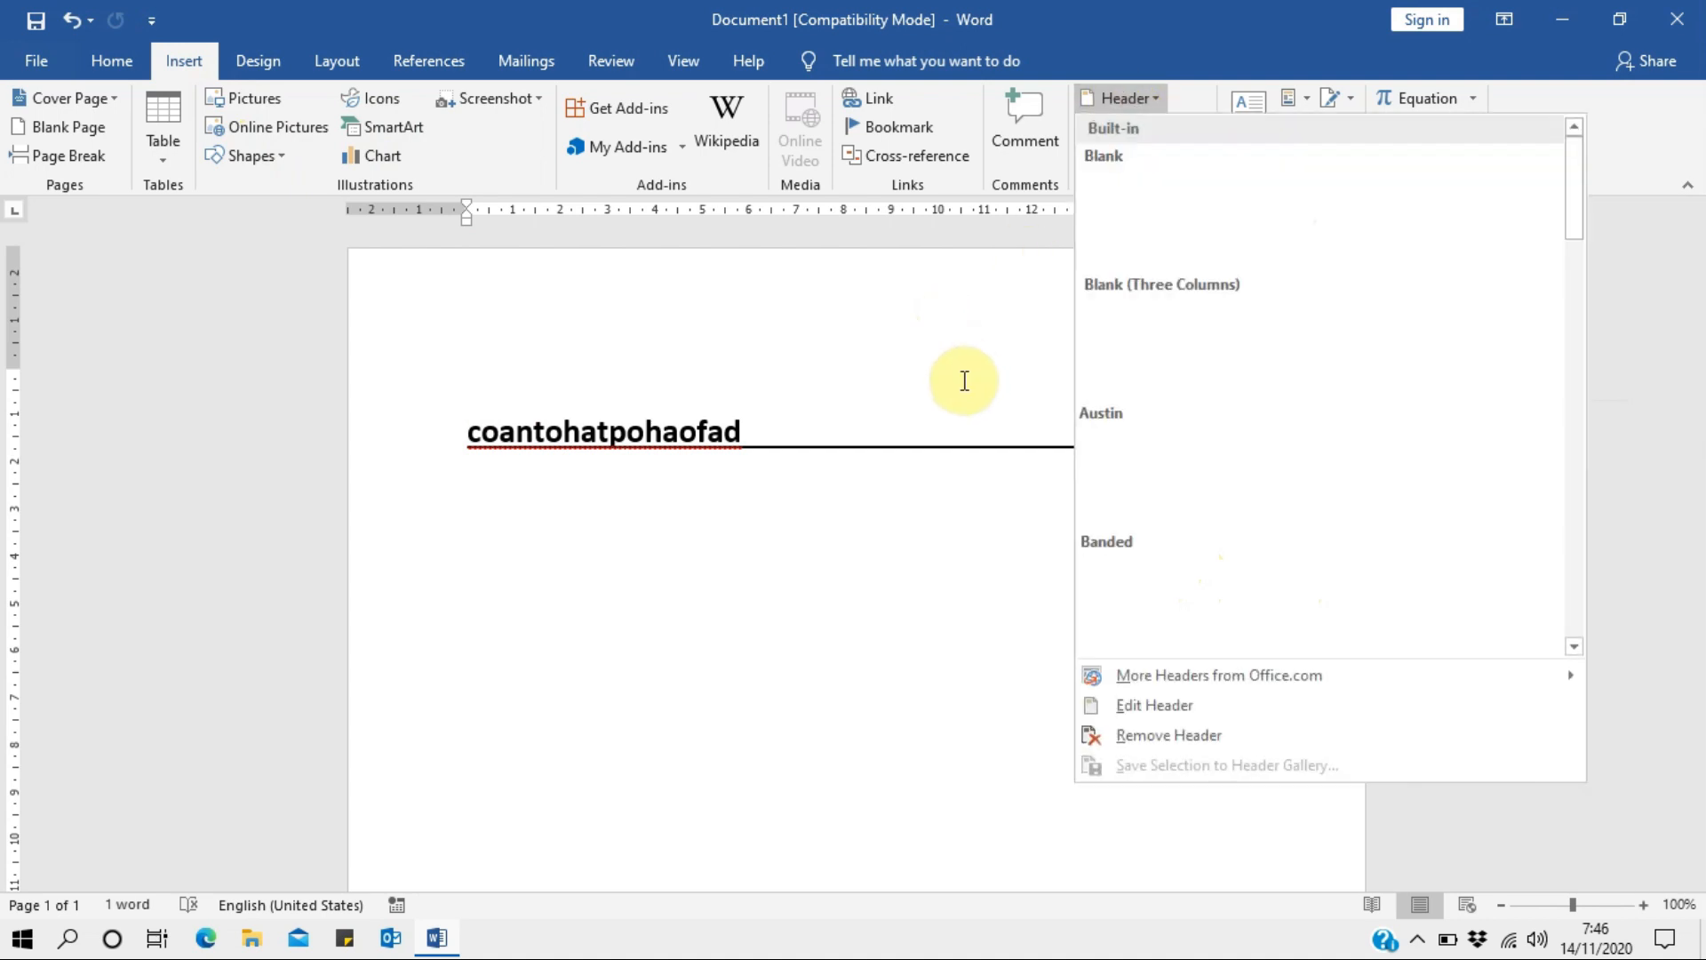
click(899, 266)
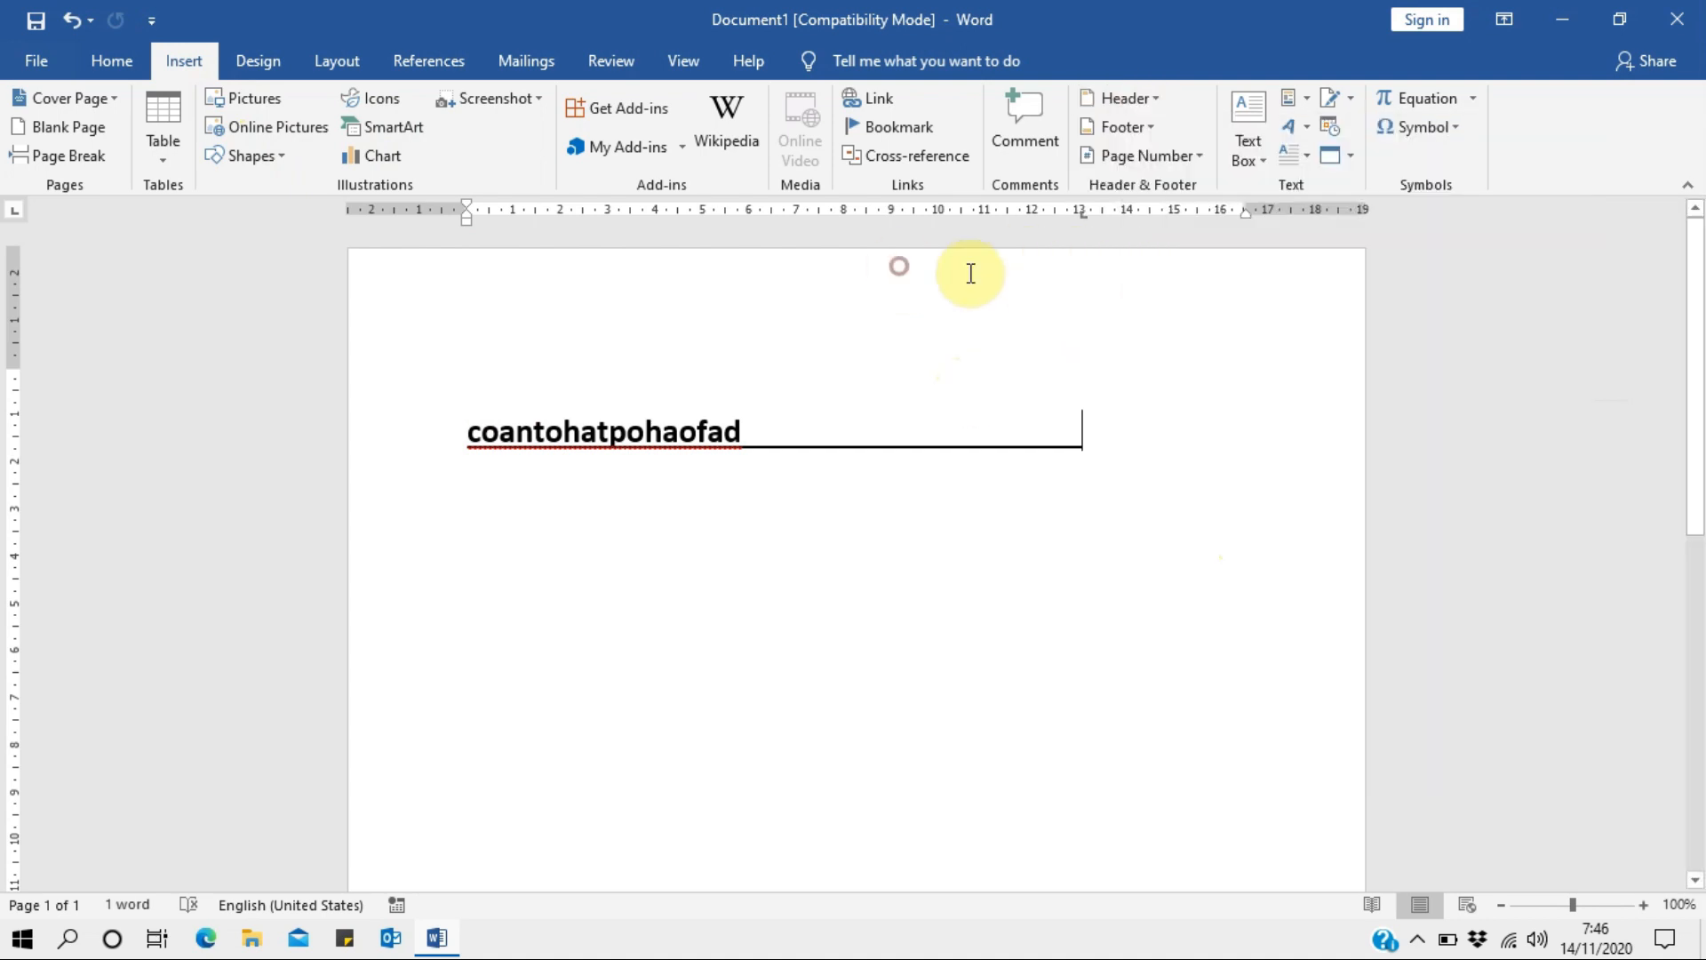
click(1177, 158)
click(930, 241)
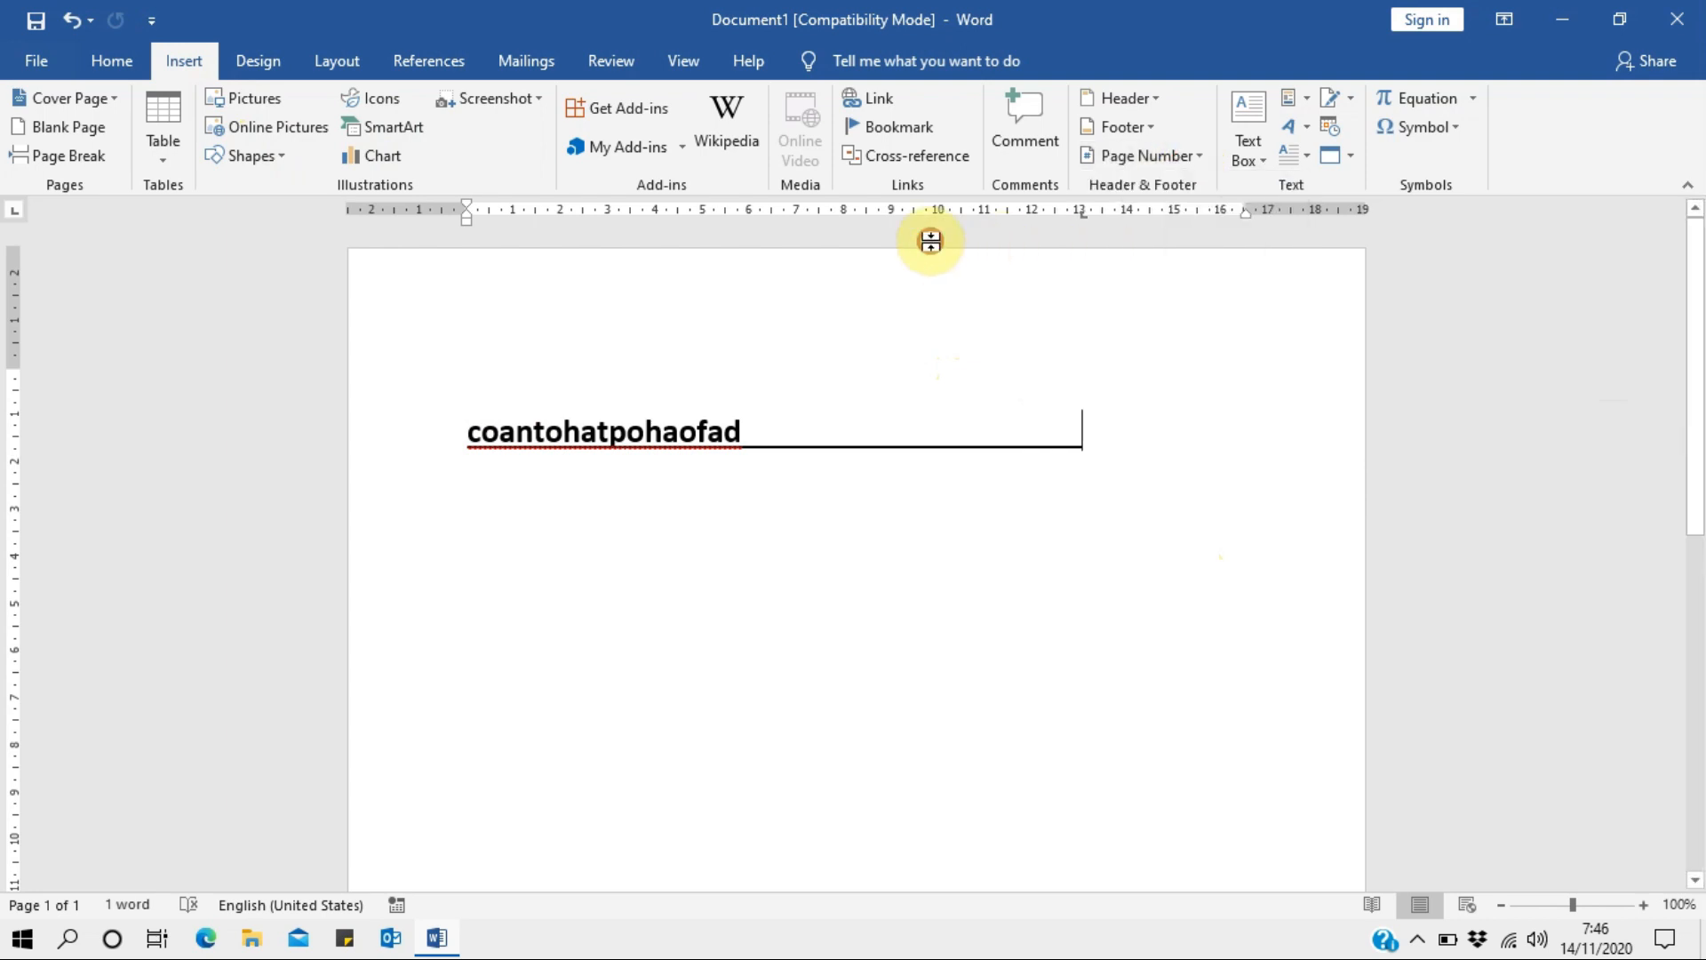
scroll(915, 488, down, 4)
scroll(1018, 368, up, 2)
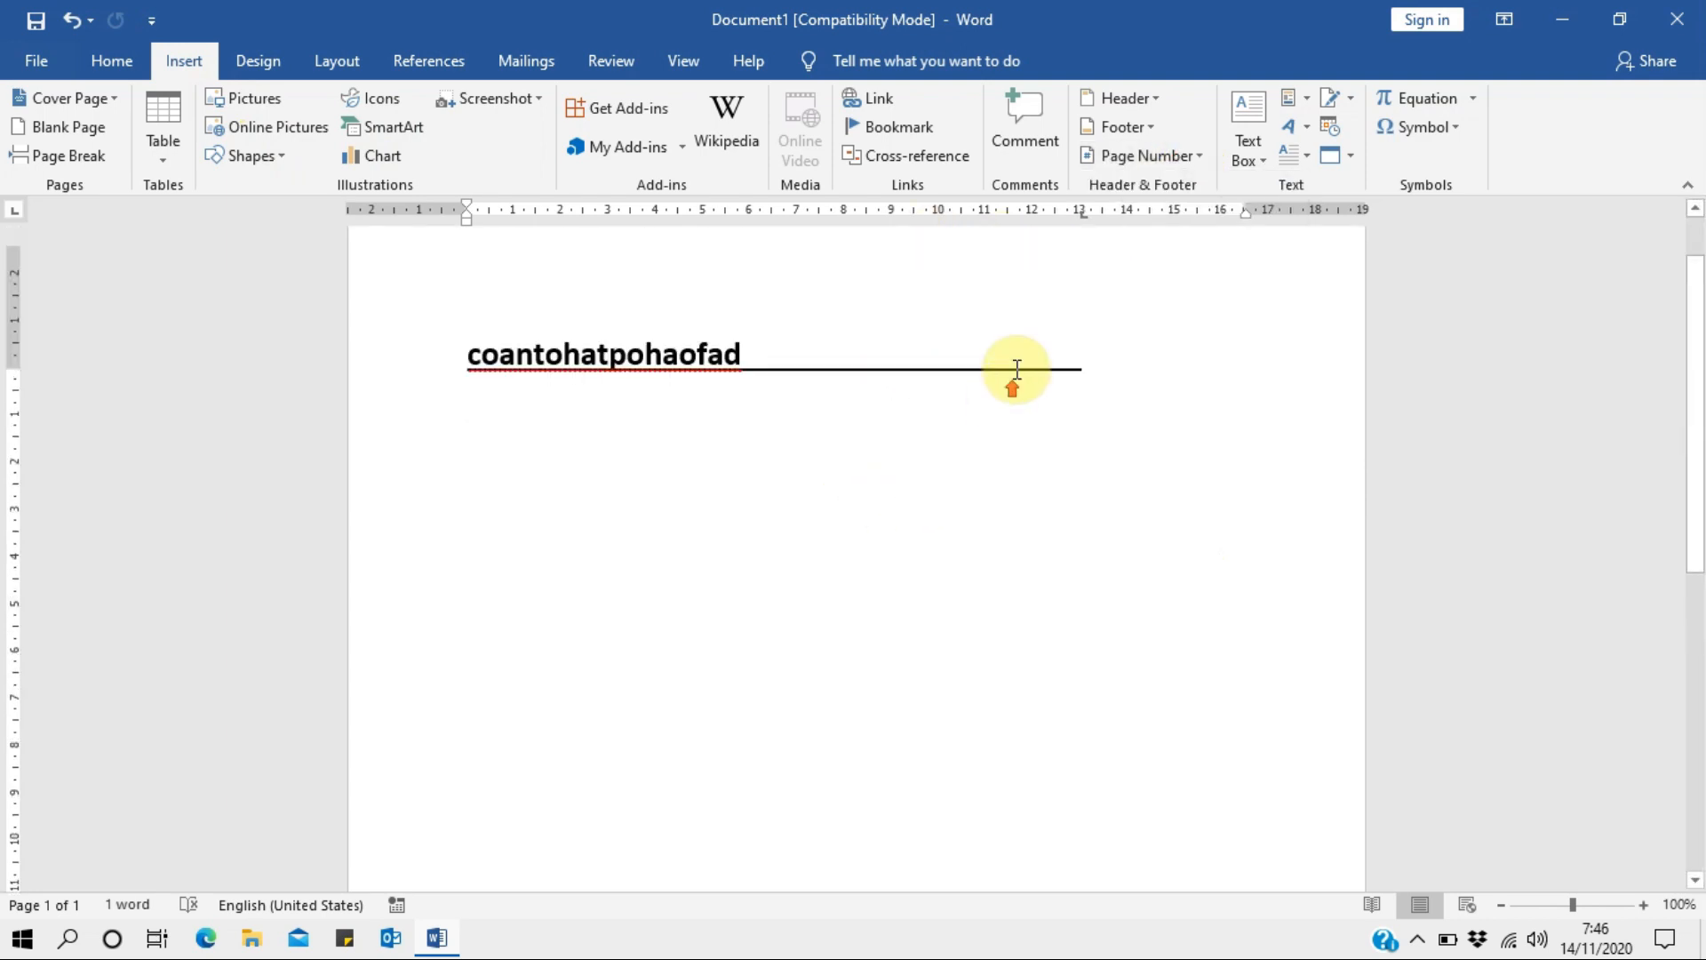
scroll(1017, 368, up, 2)
Insert a Plain Number 2 page number at the top of the page and return to the document body.
click(1147, 156)
mouse_move(1206, 194)
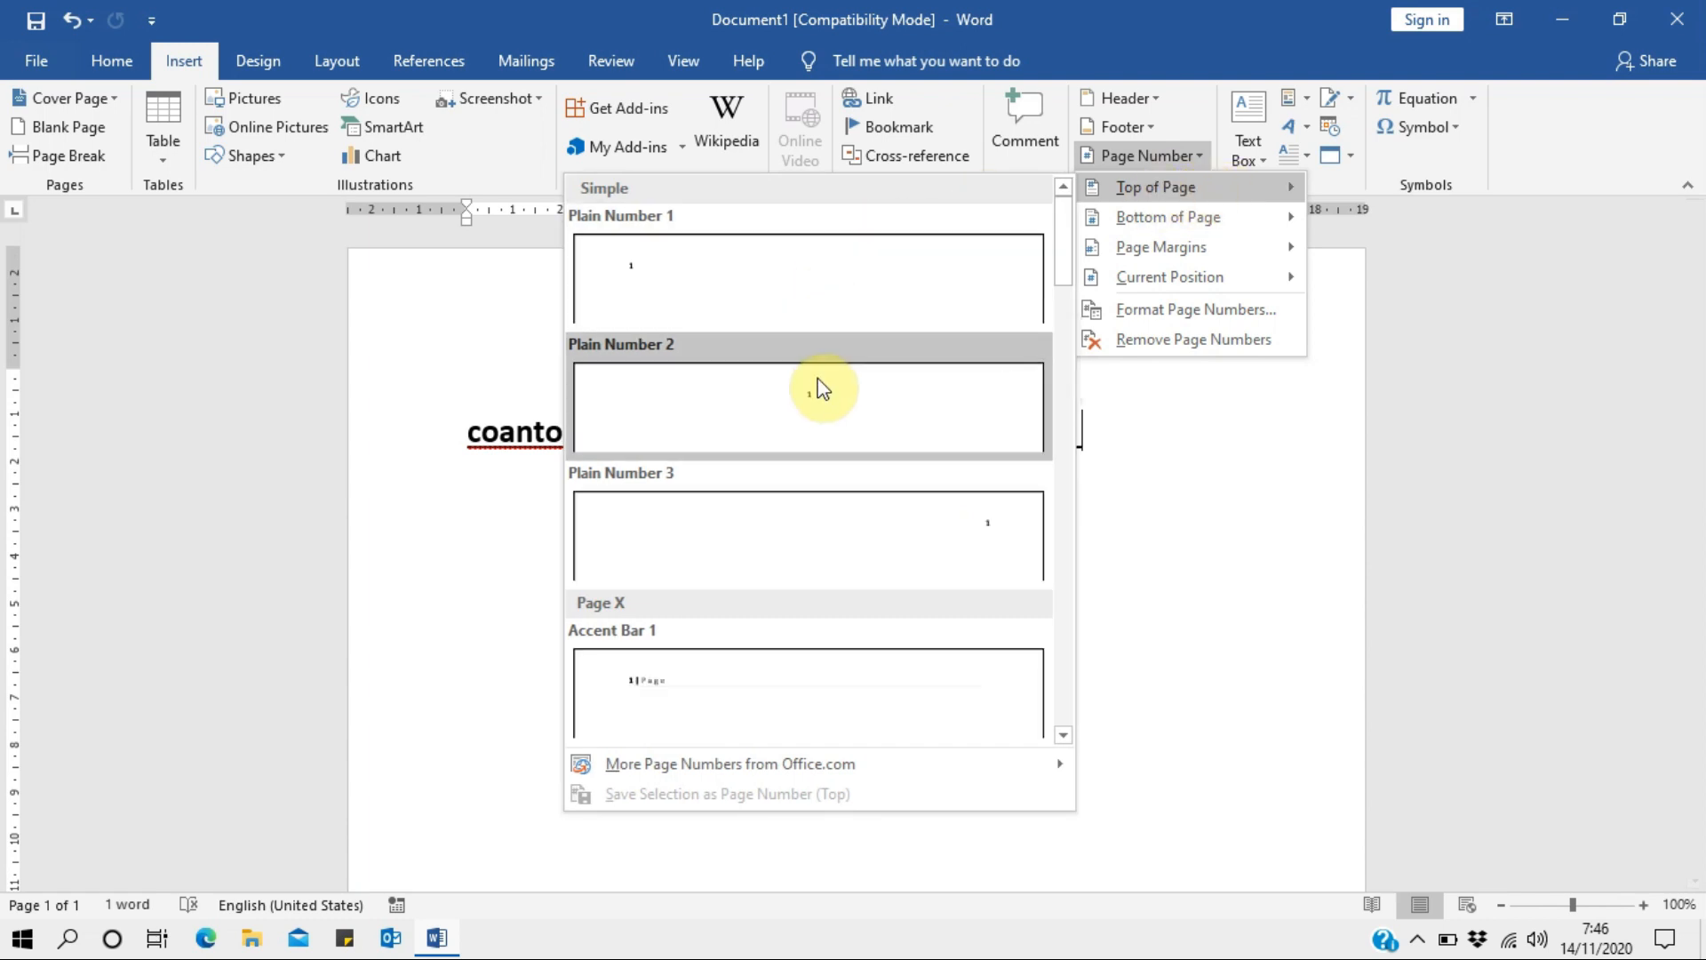
click(842, 420)
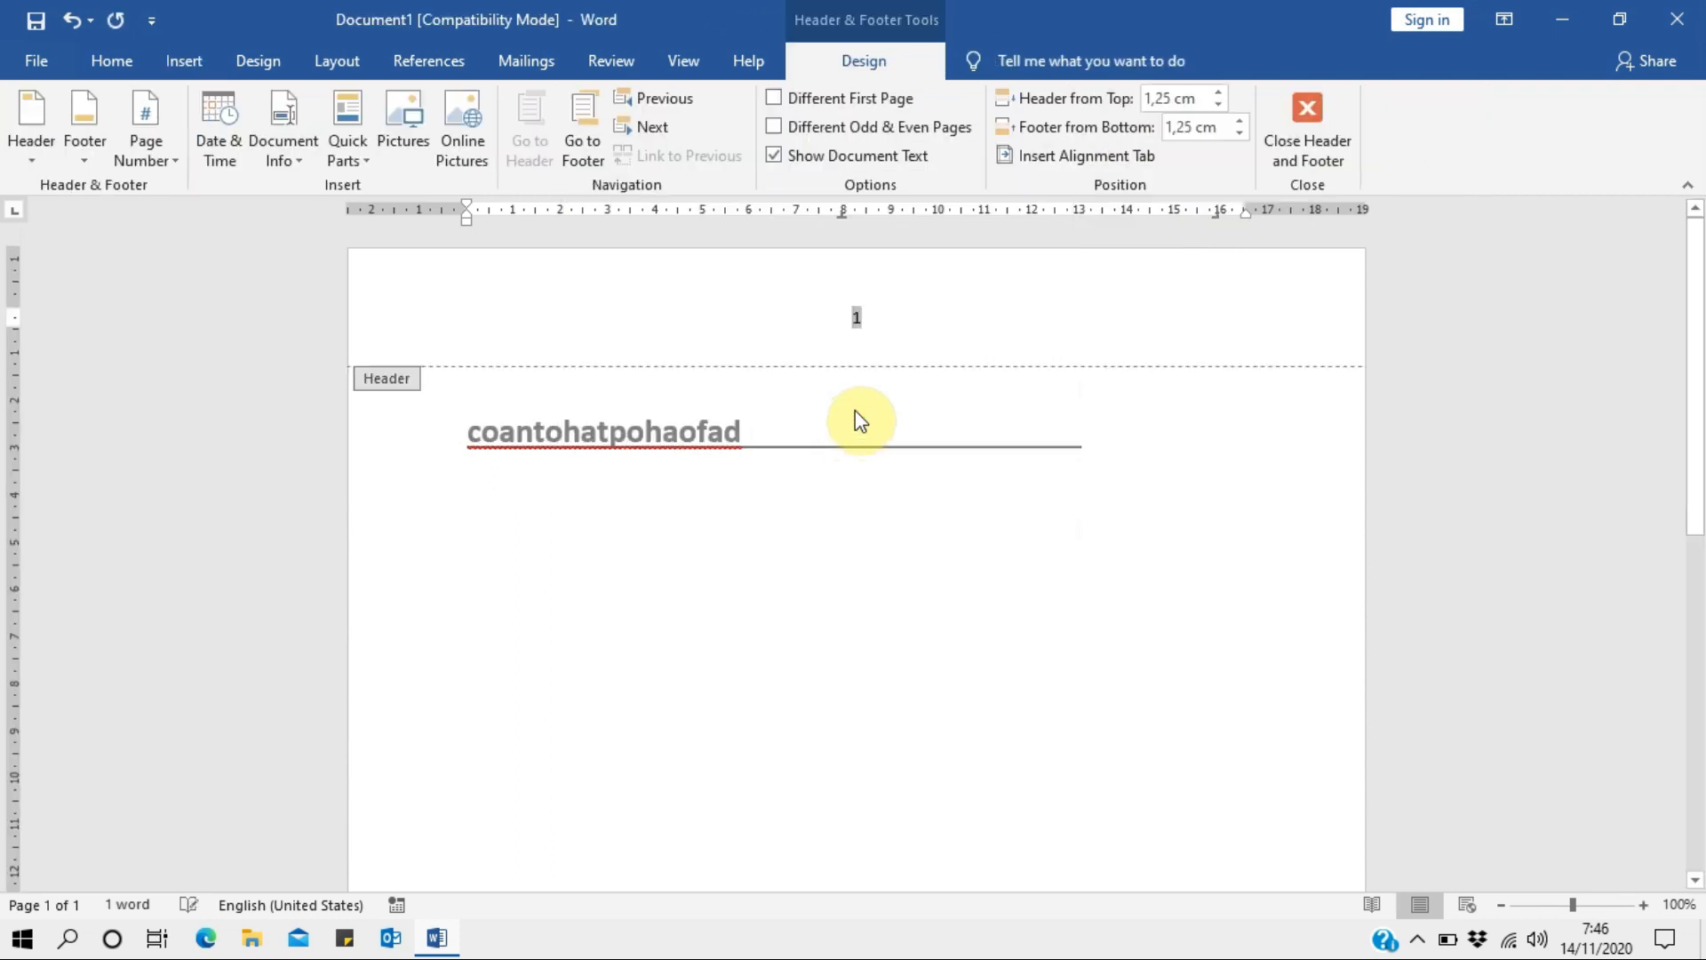
click(891, 356)
scroll(889, 364, down, 10)
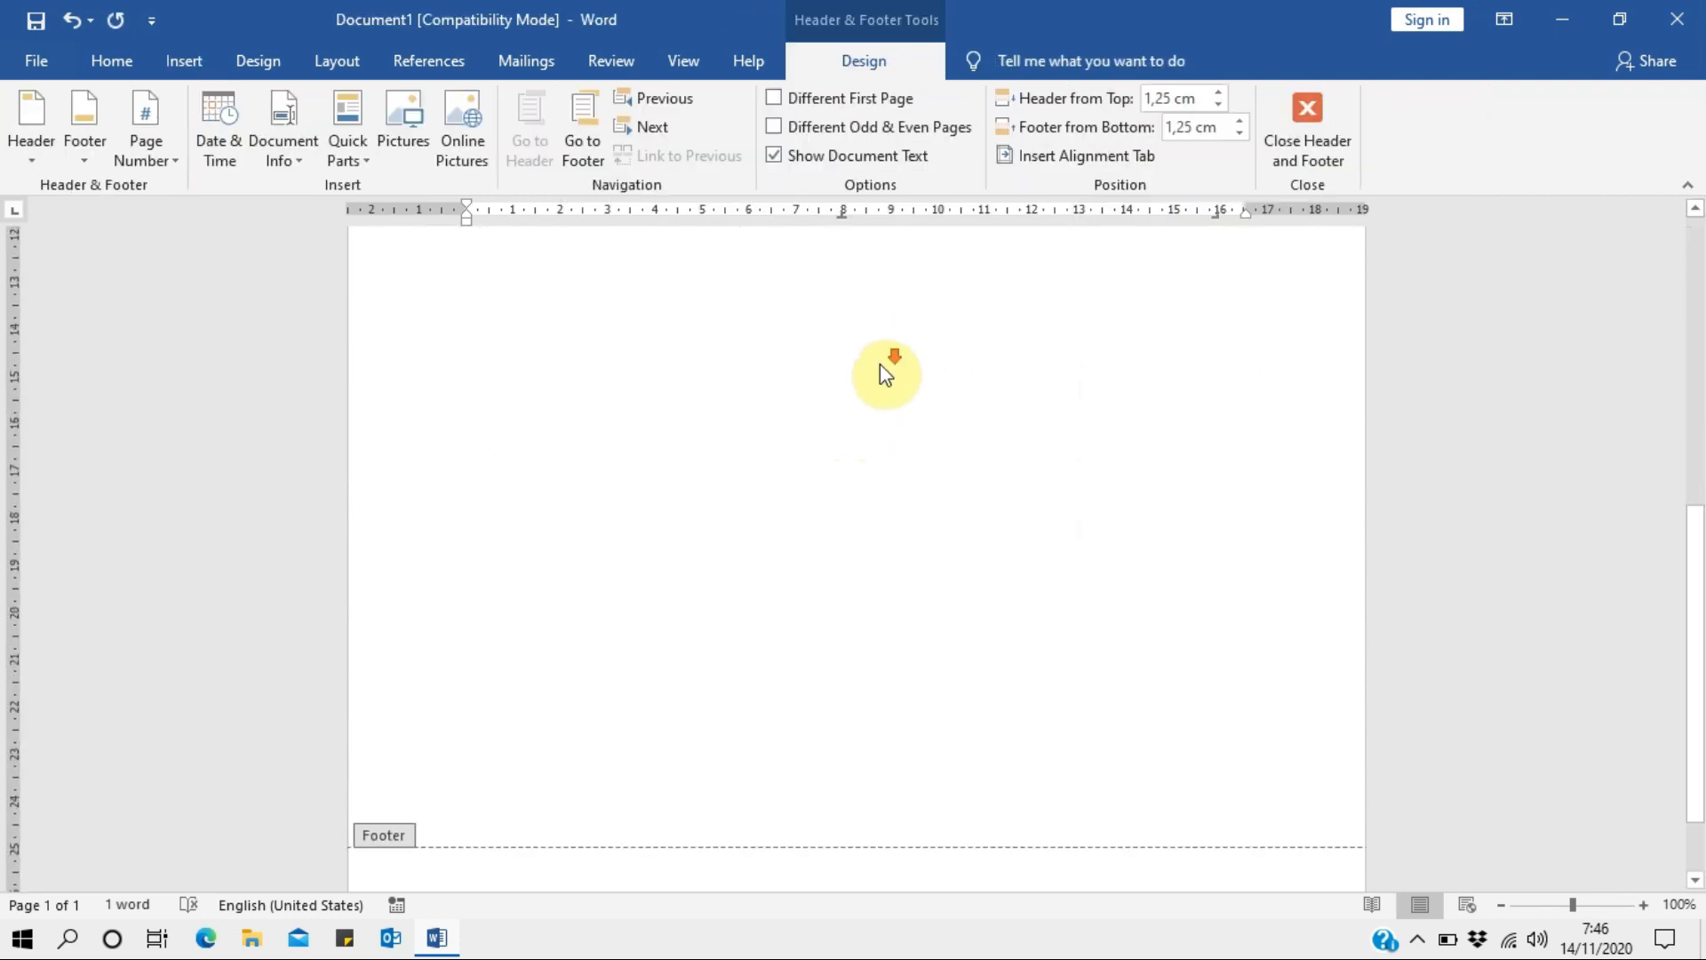
scroll(886, 374, down, 2)
scroll(889, 409, up, 3)
scroll(891, 622, down, 3)
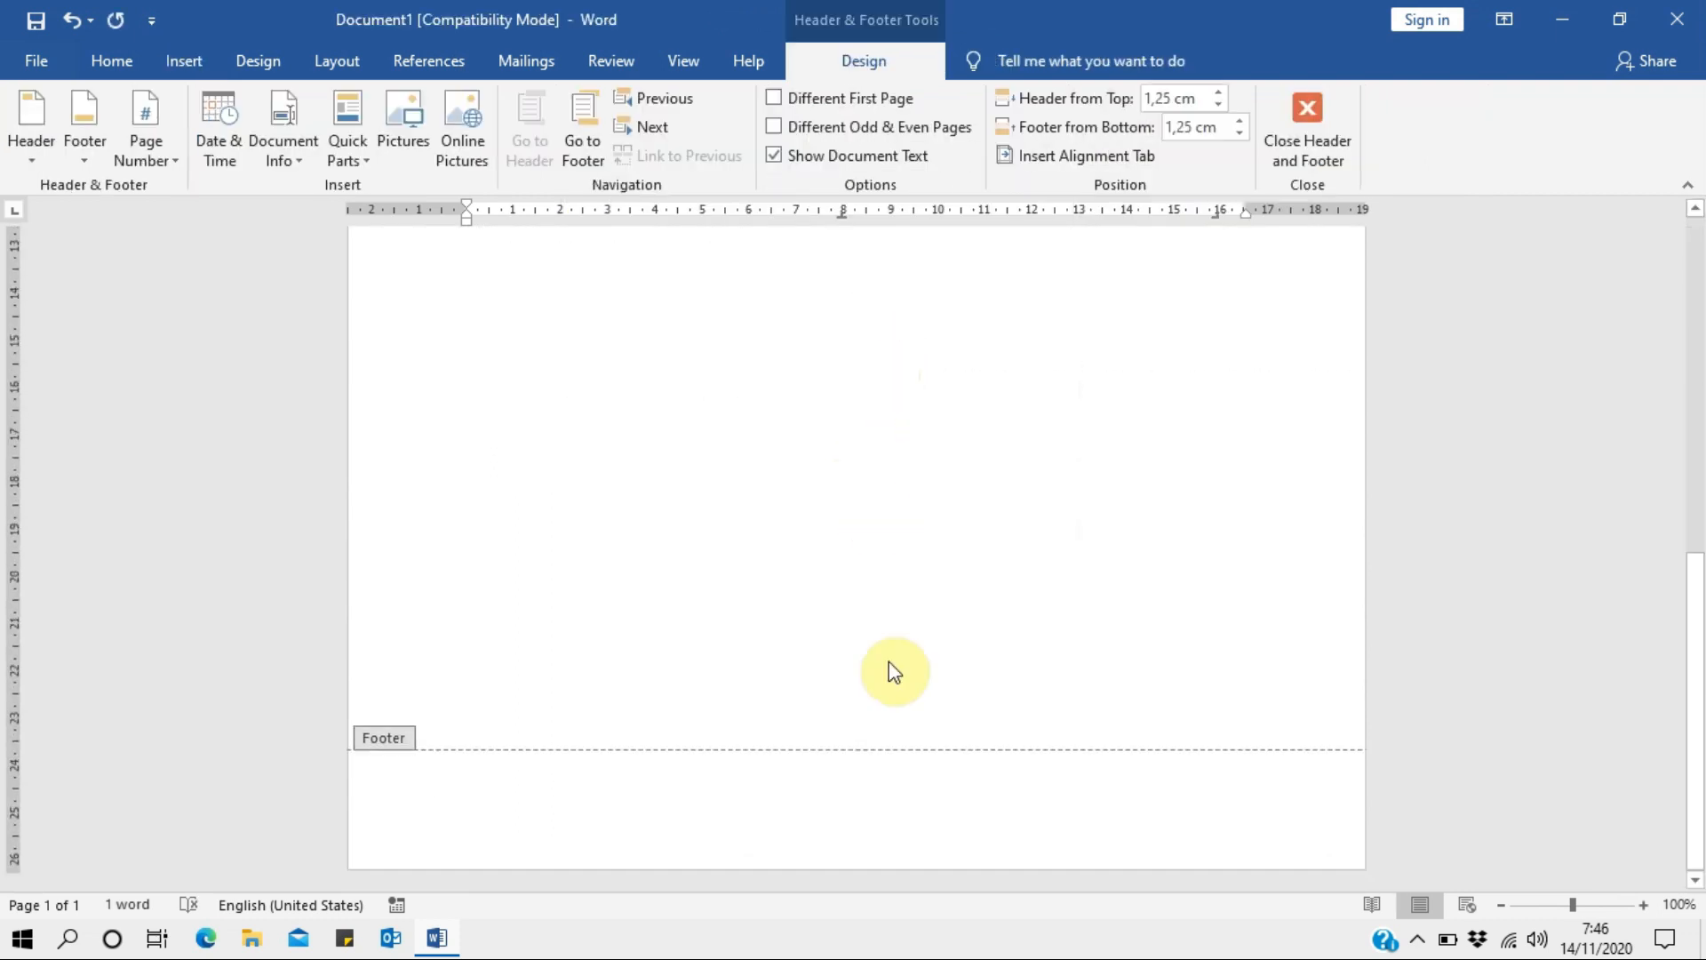
double_click(890, 668)
Add blank lines below the coantohatpohaofad line to extend the document onto a second page.
scroll(1068, 748, down, 1)
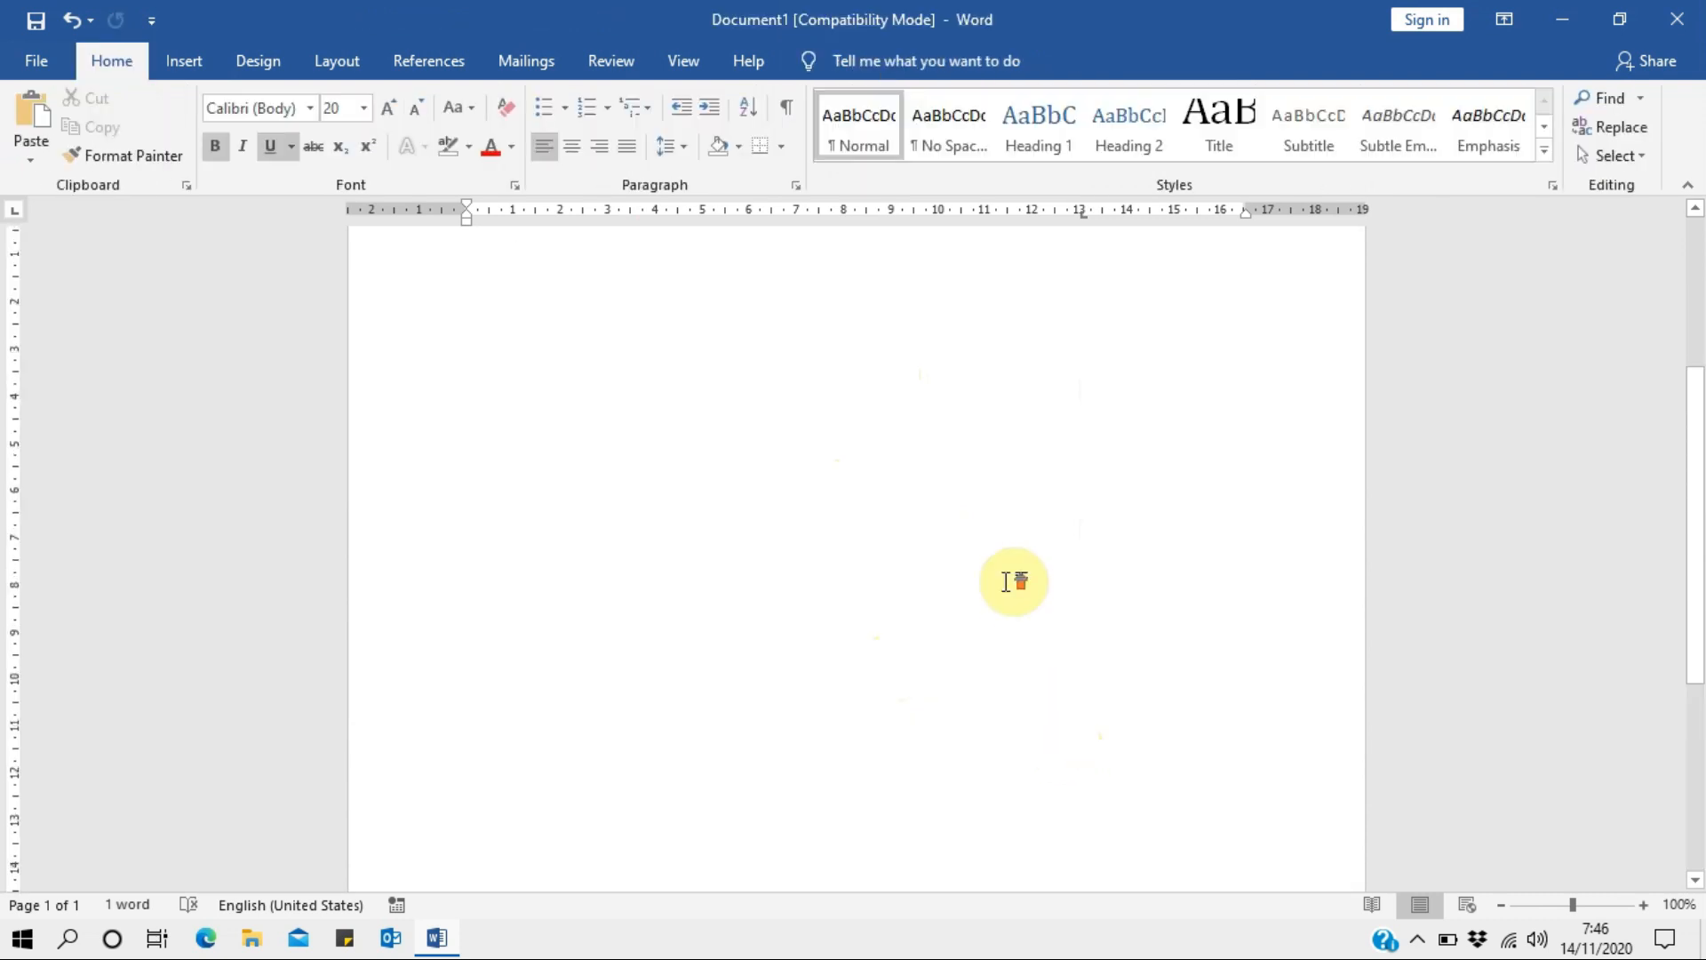
scroll(1009, 579, up, 2)
key(Return)
key(Return)
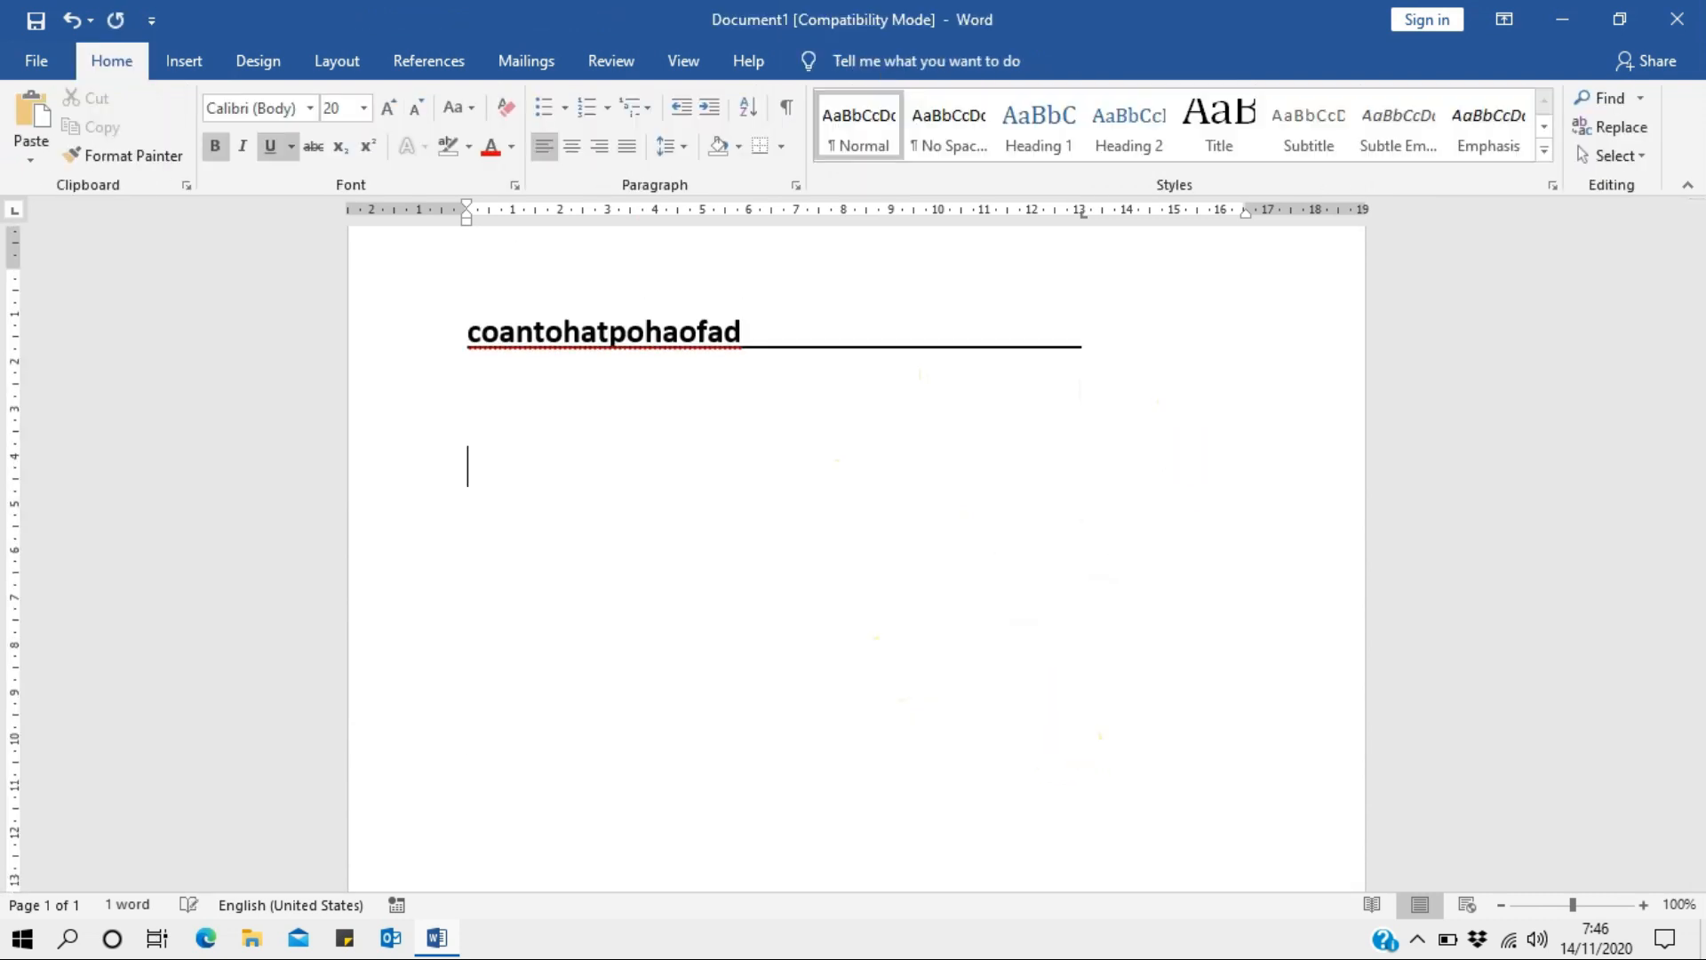
key(ctrl+z)
key(ctrl+z)
key(ctrl+z)
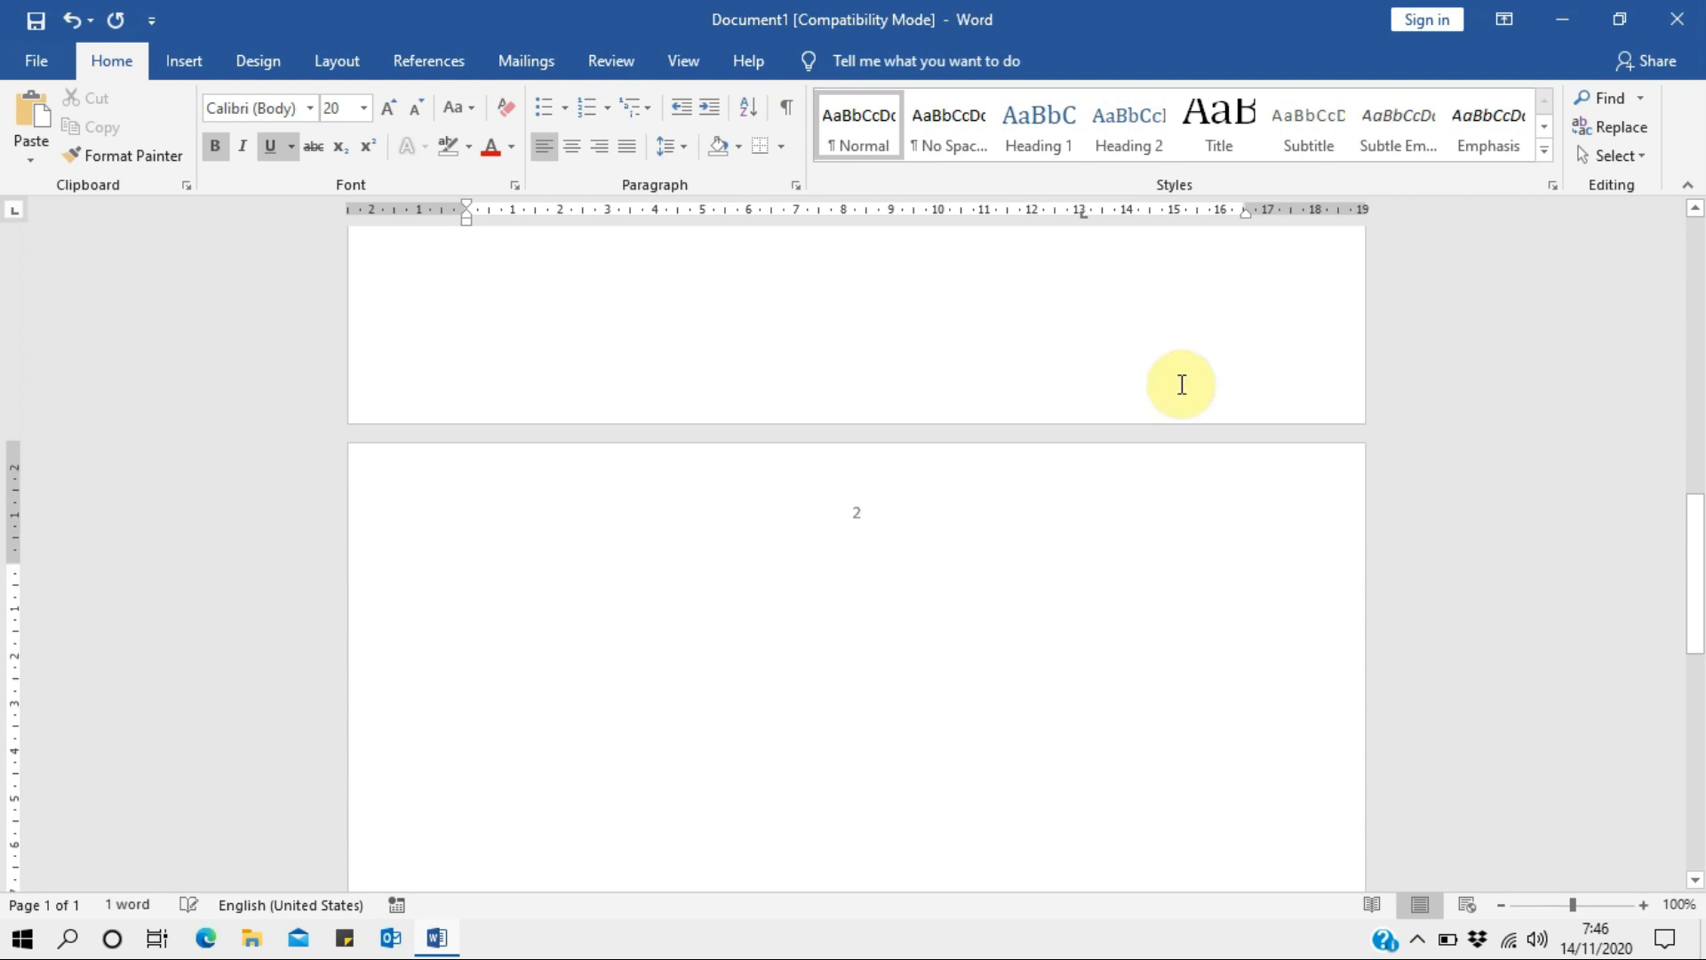
Undo the blank lines added below the coantohatpohaofad line and return to the start of the document.
click(874, 513)
scroll(876, 511, up, 5)
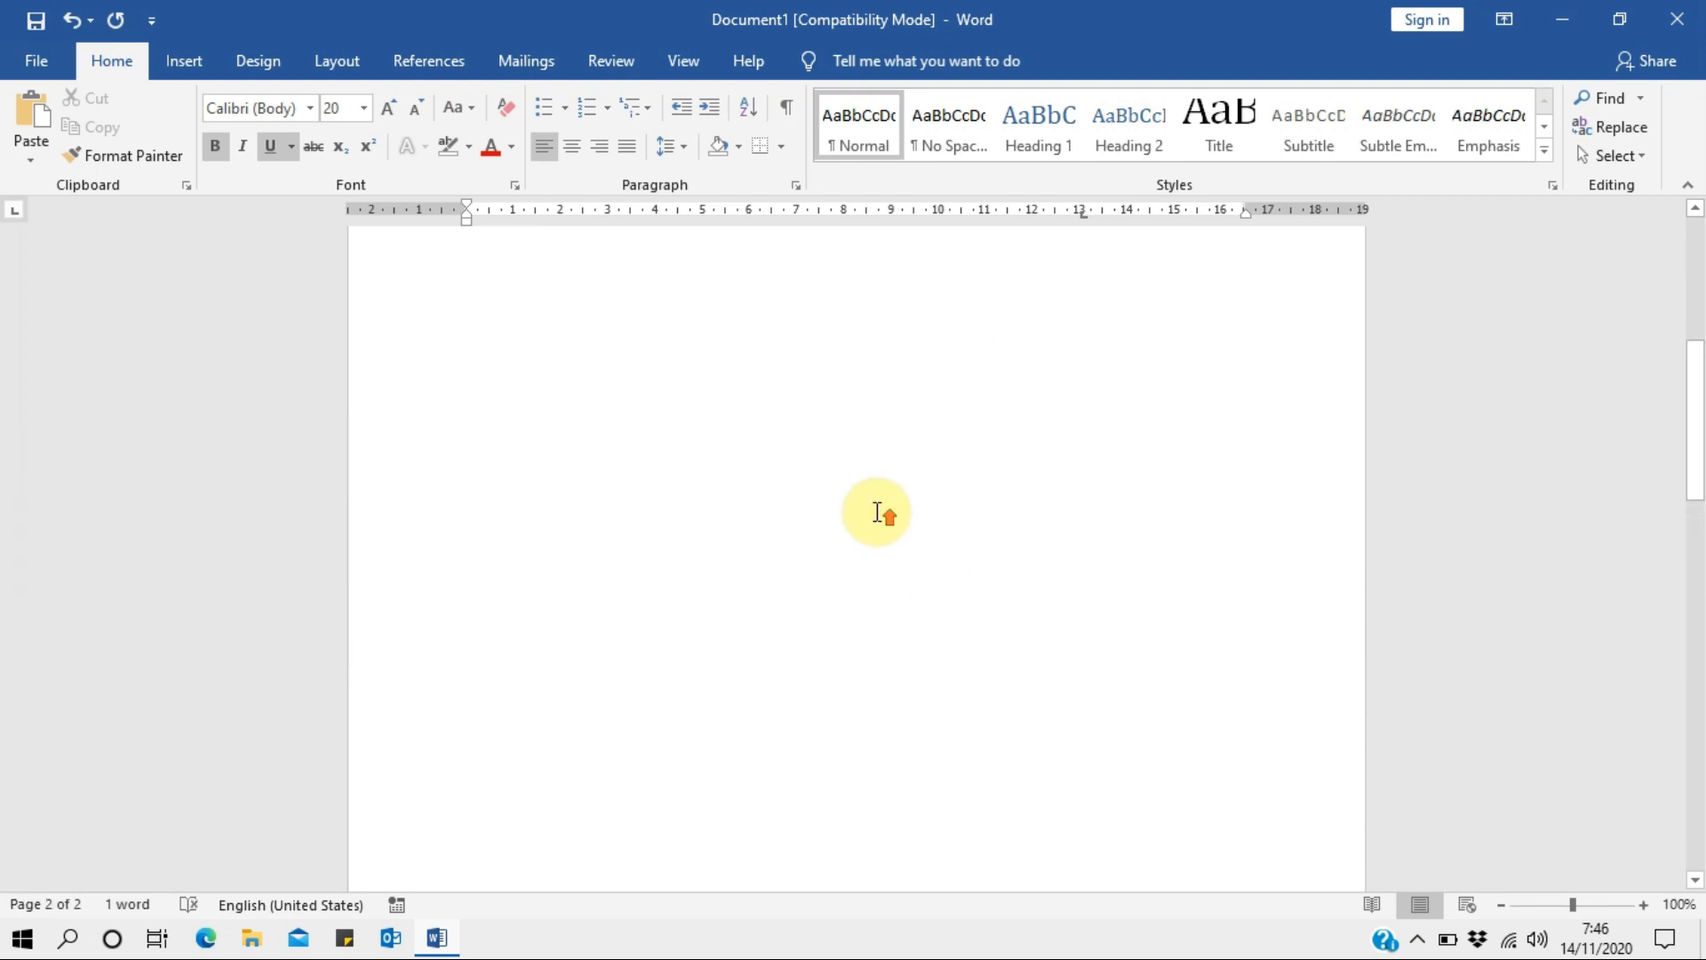
scroll(876, 507, up, 1)
key(ctrl+z)
key(ctrl+z)
key(ctrl+z)
key(ctrl+z)
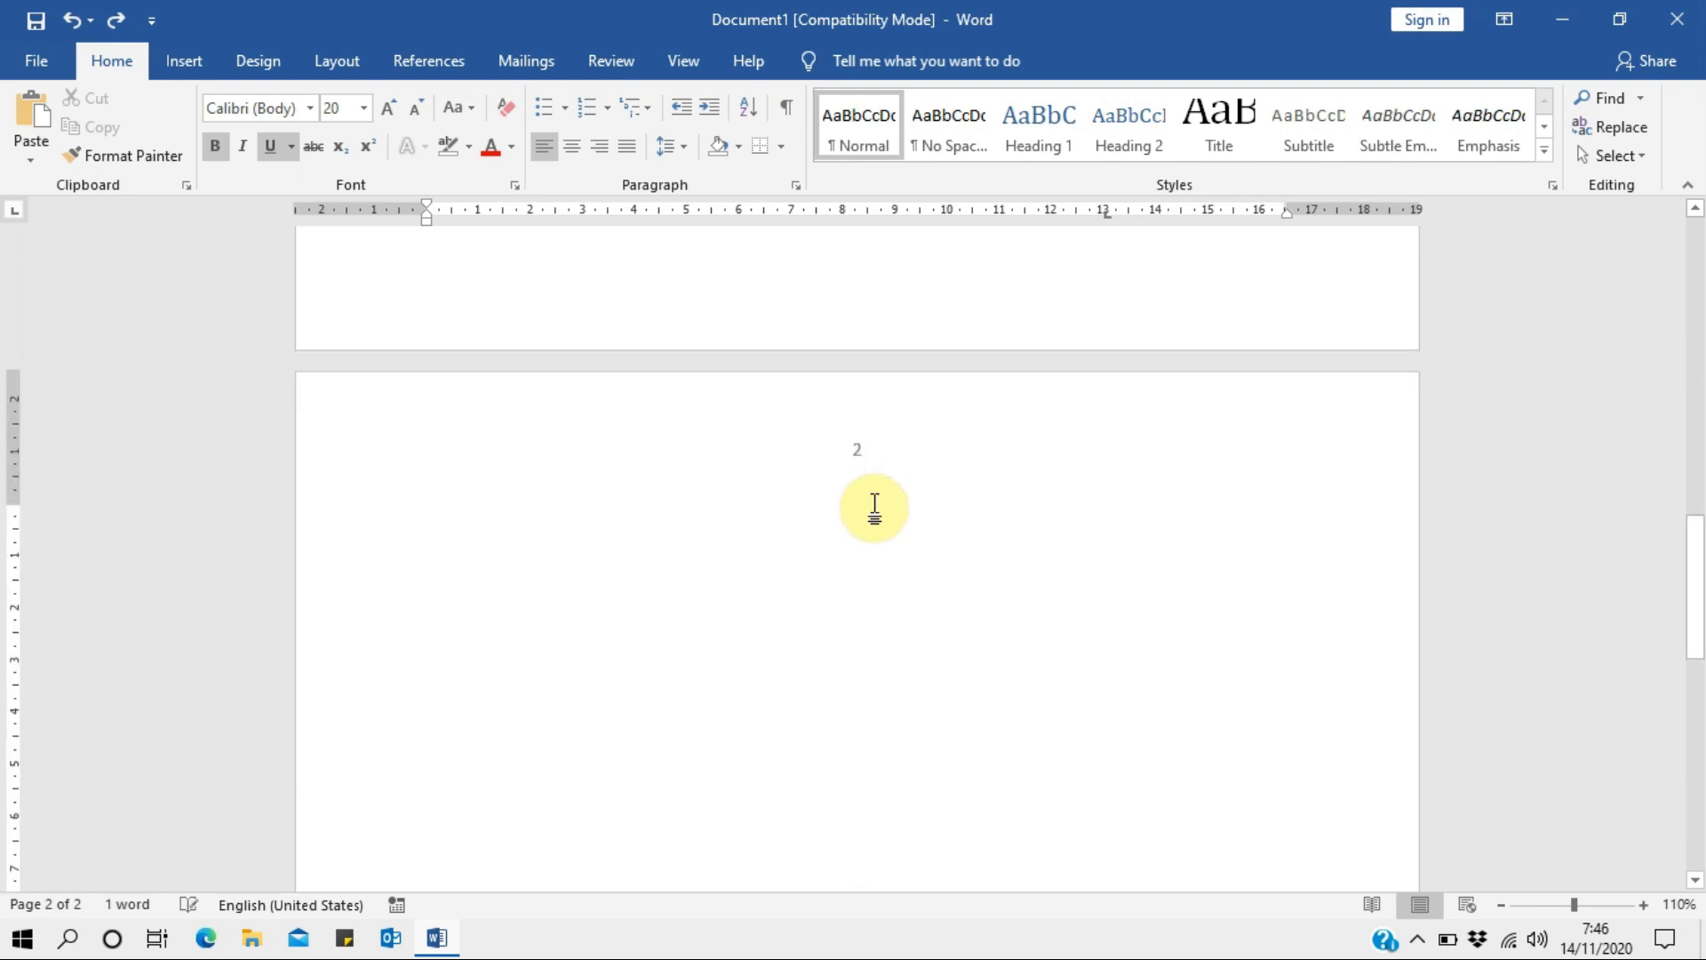
key(ctrl+z)
scroll(876, 504, up, 5)
scroll(877, 504, down, 10)
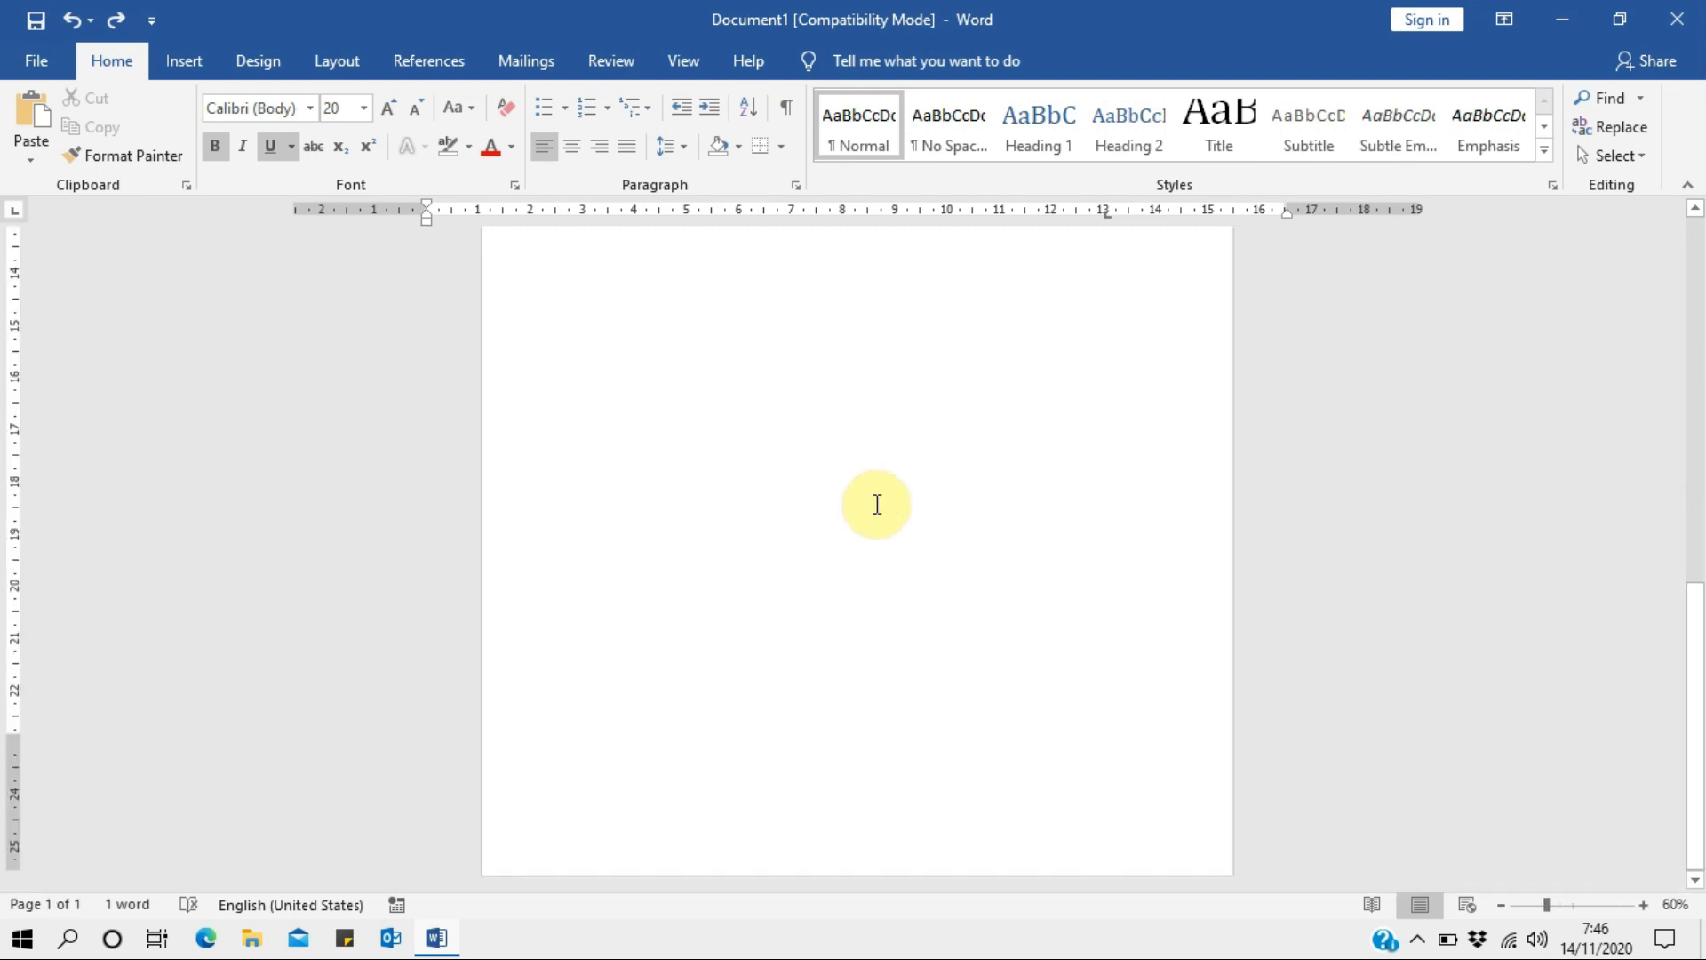
scroll(876, 504, up, 5)
scroll(876, 503, up, 5)
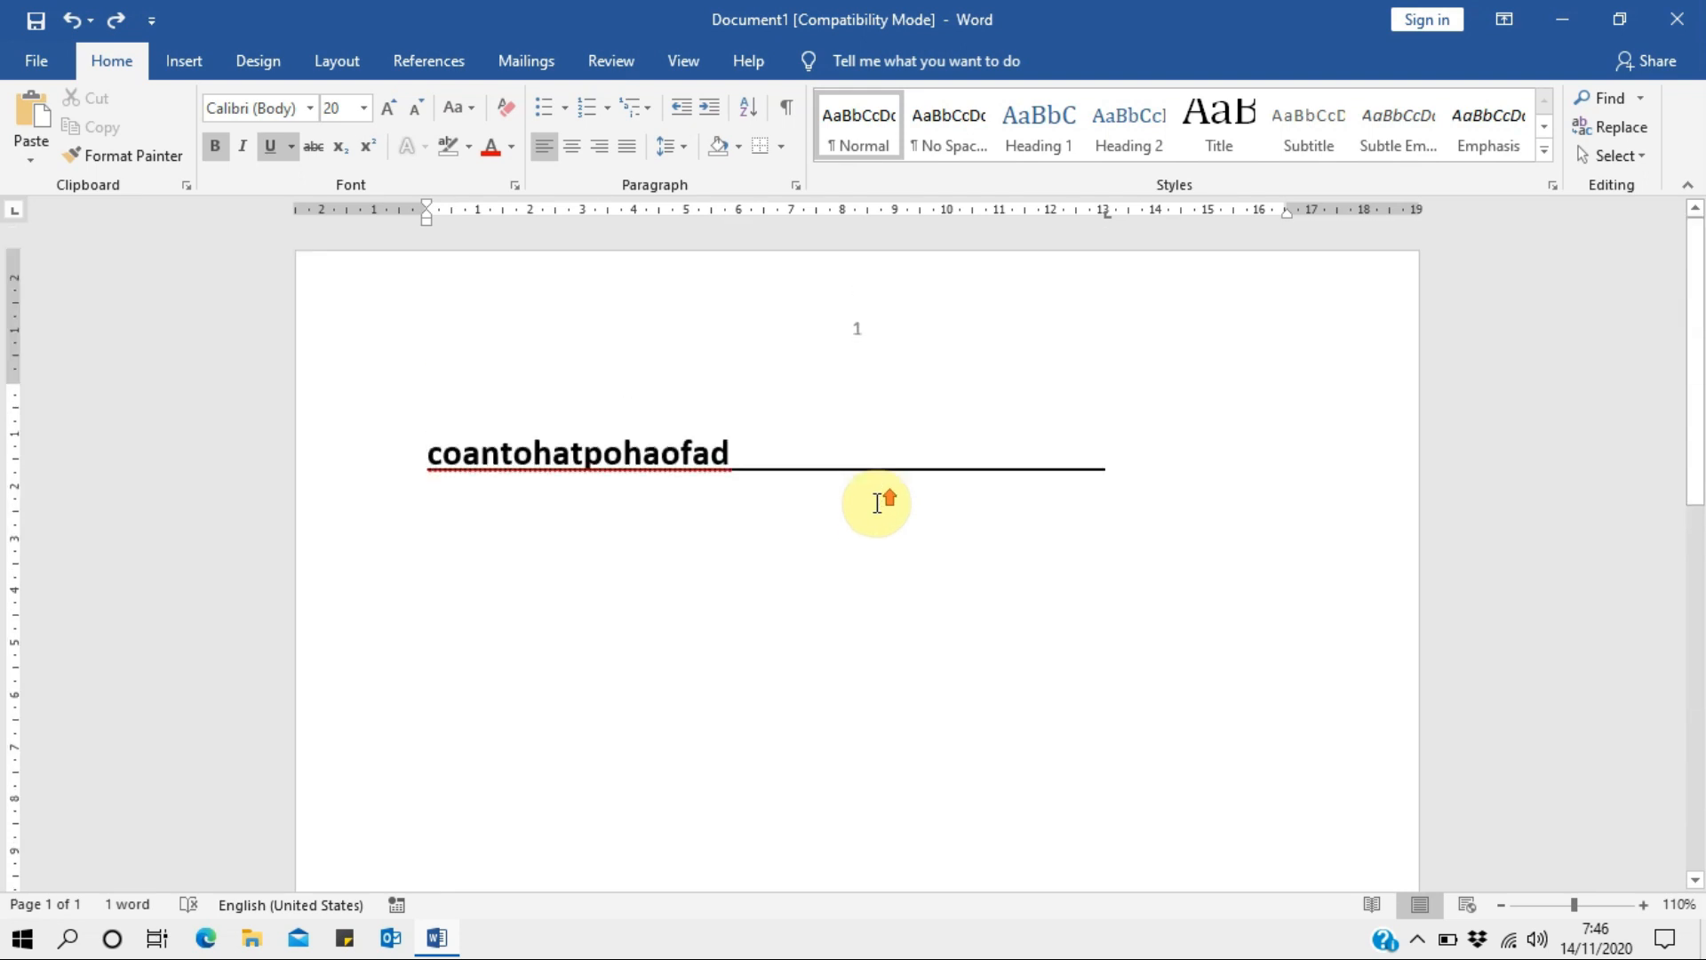
Insert an Austin Quote text box, try repositioning it on the page, and undo the insertion.
click(212, 62)
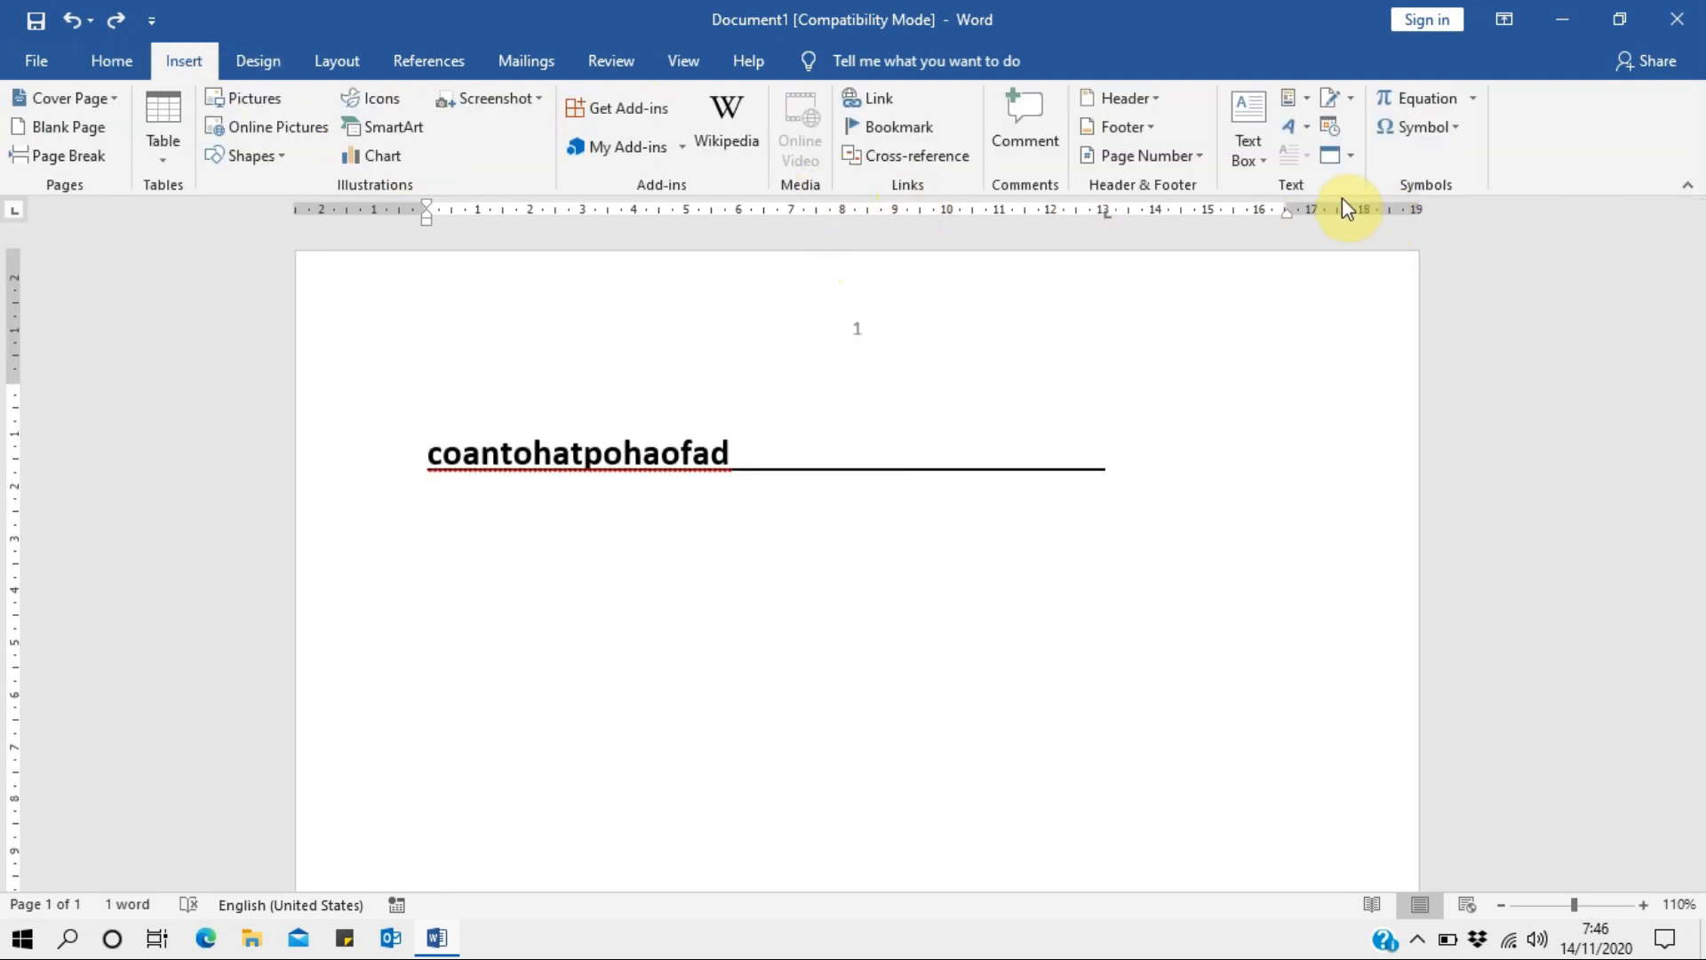
click(1263, 160)
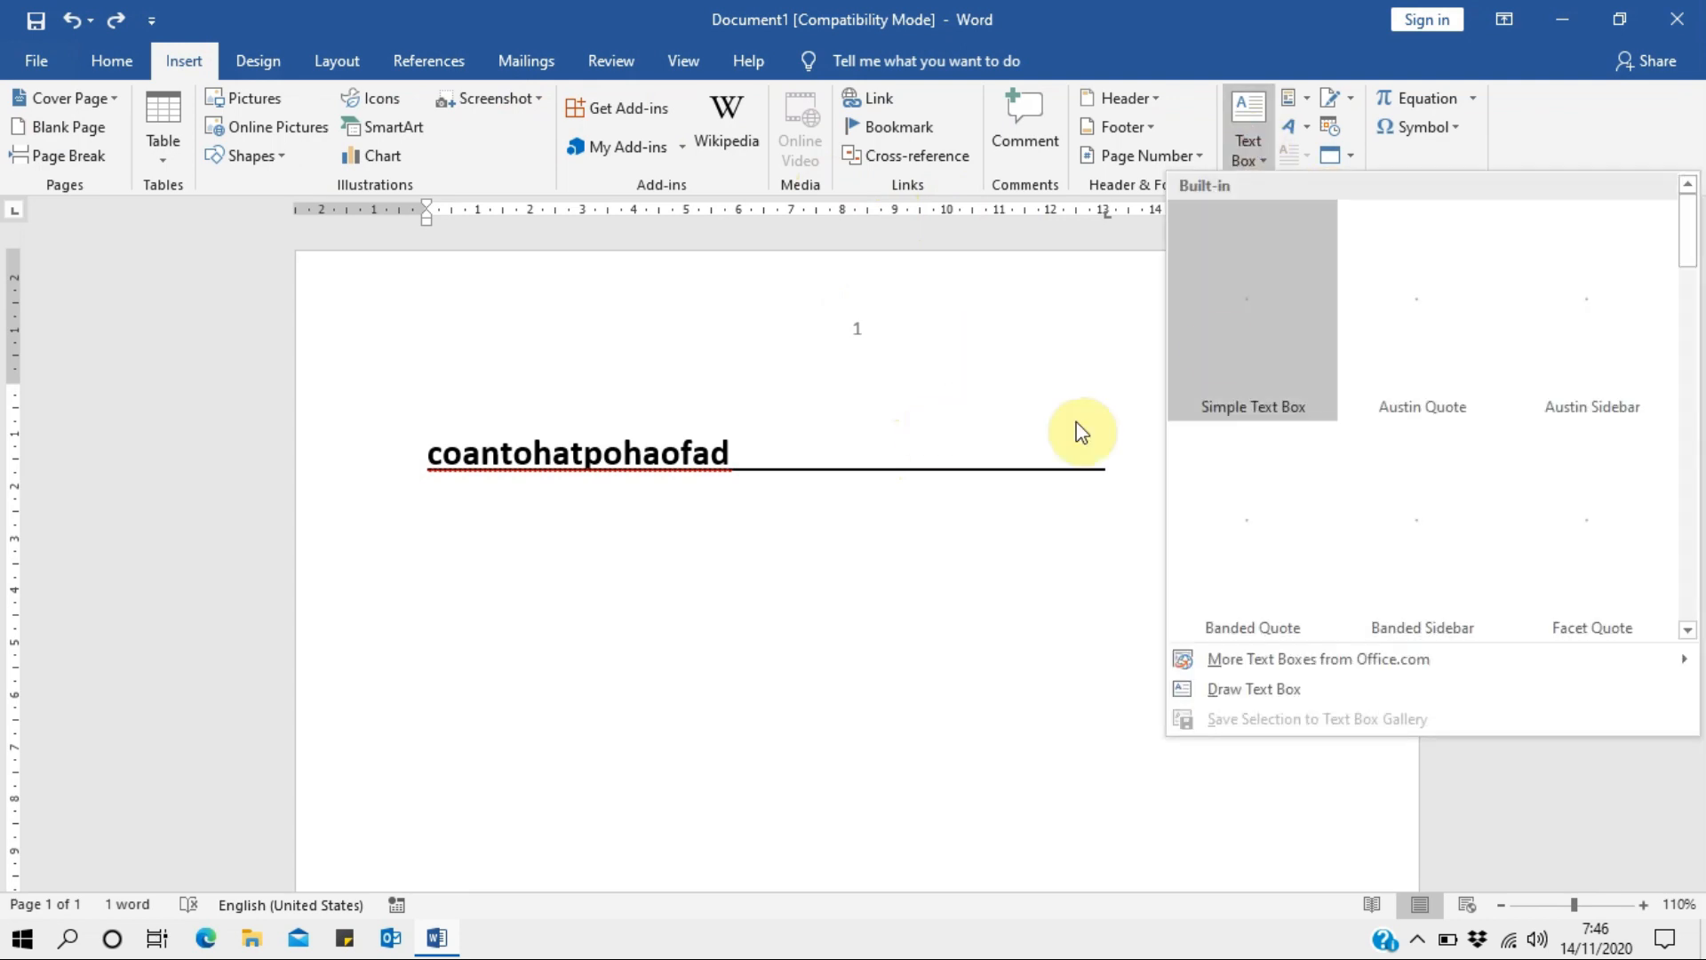
click(1413, 305)
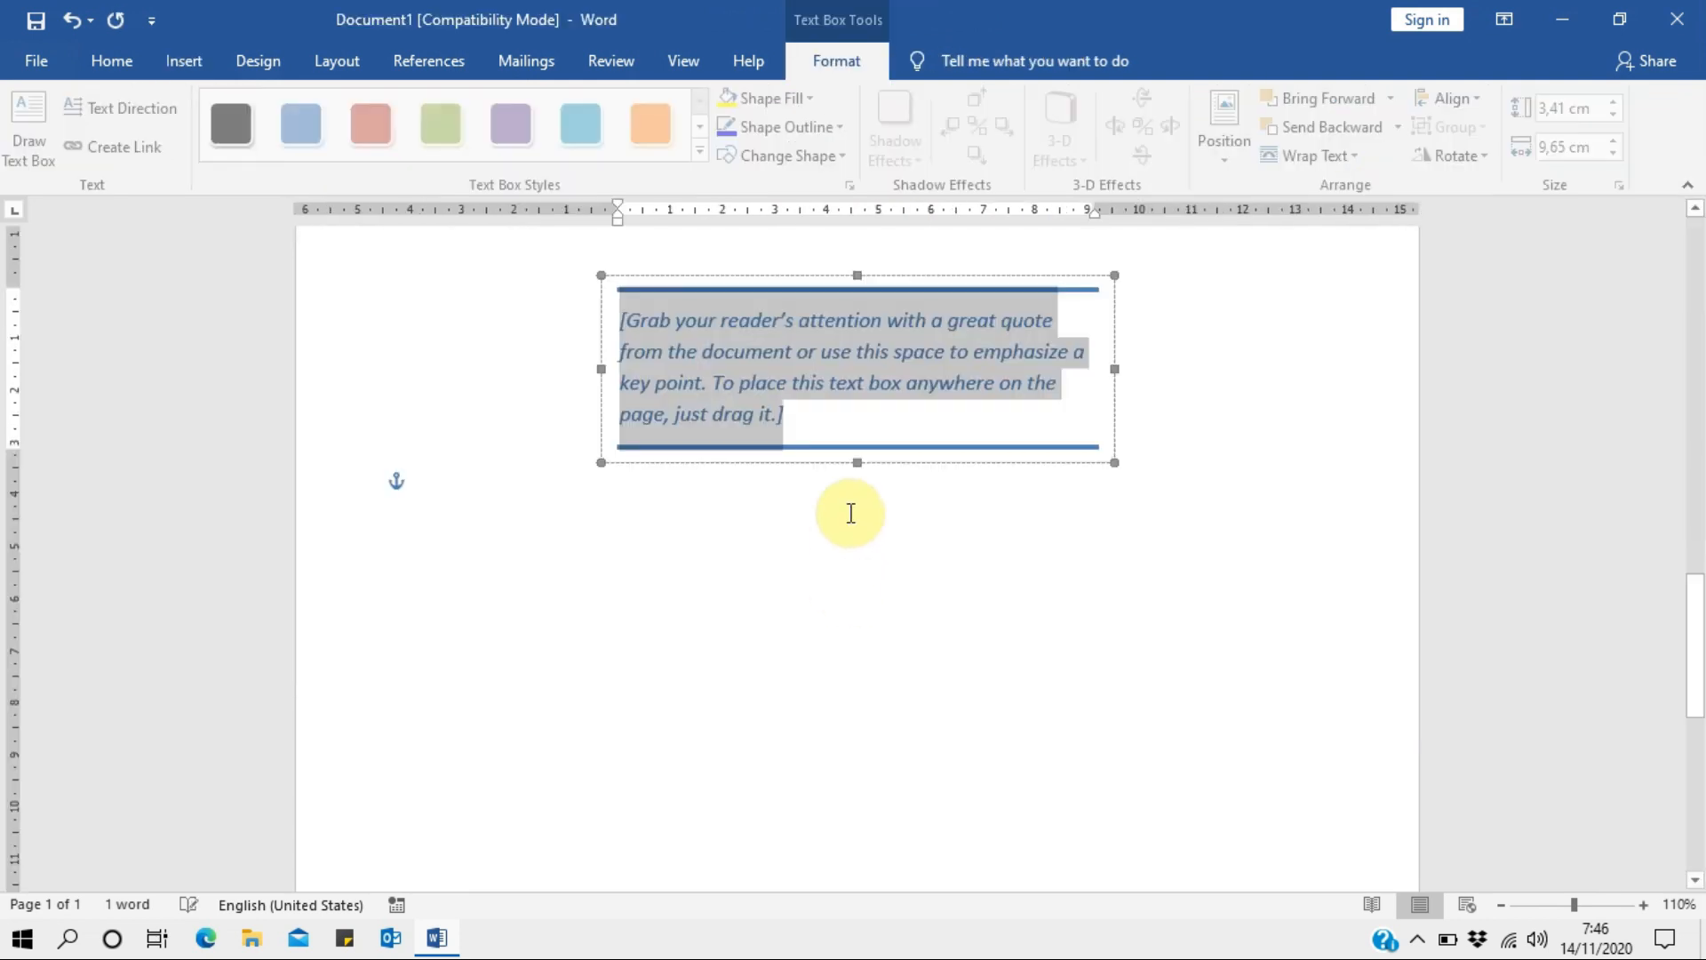
drag(1005, 611, 982, 327)
key(ctrl+z)
key(ctrl+z)
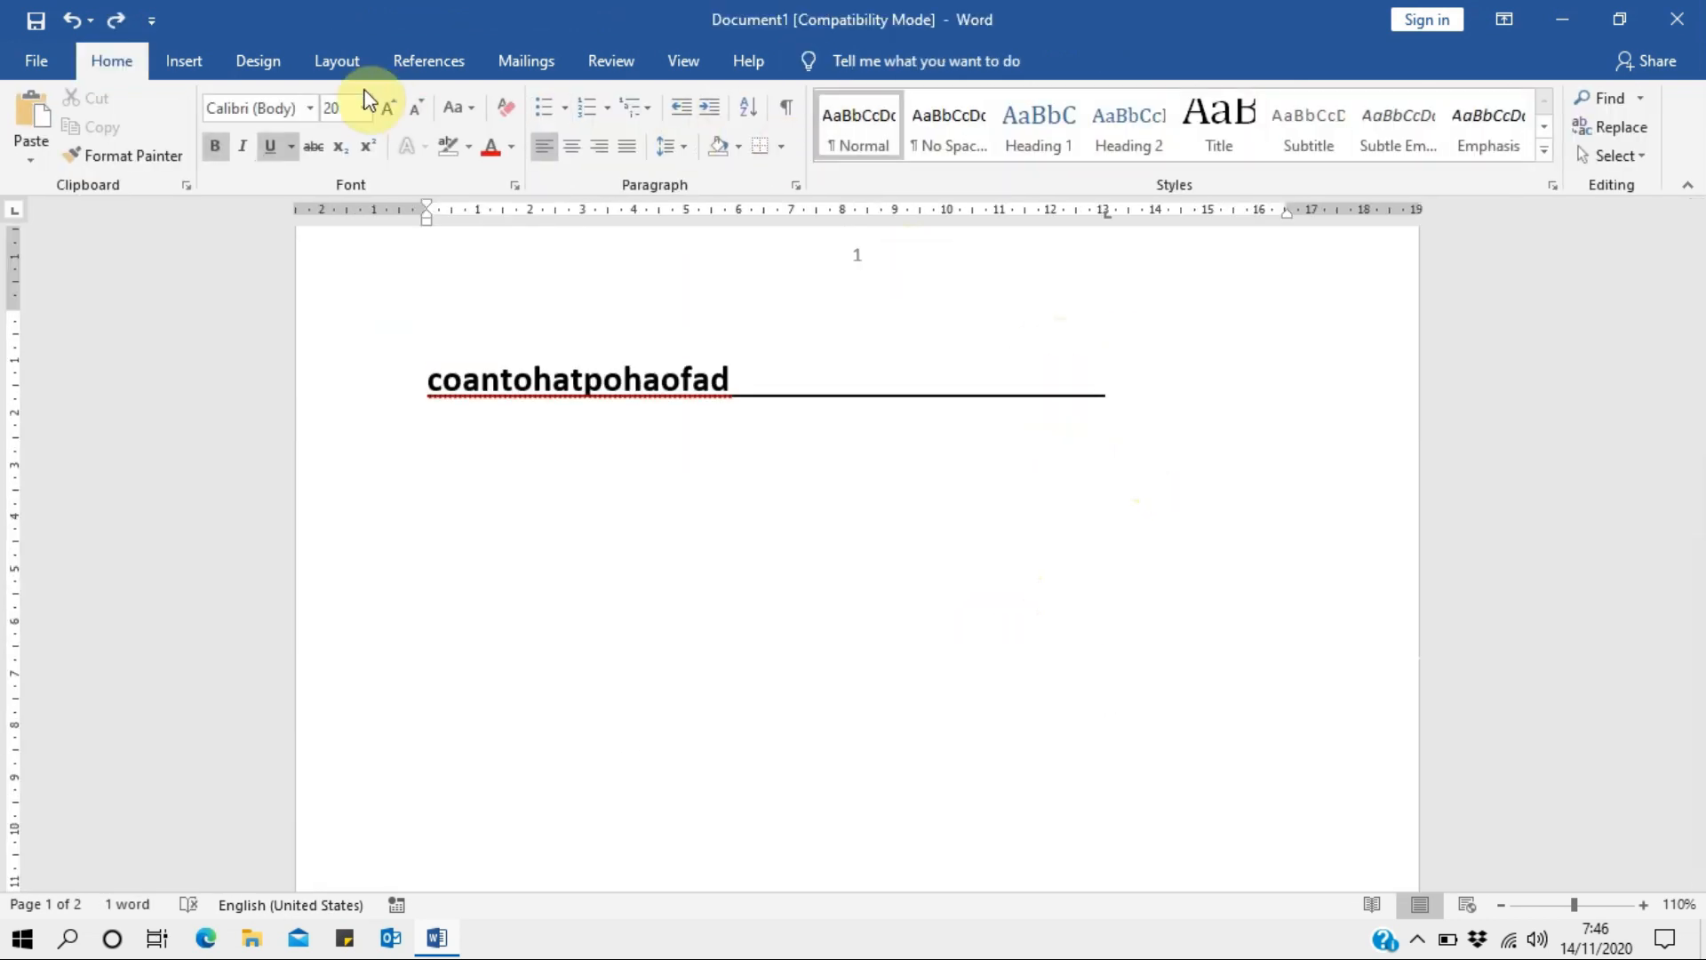
Examine the common symbols and the built-in equation gallery.
click(184, 60)
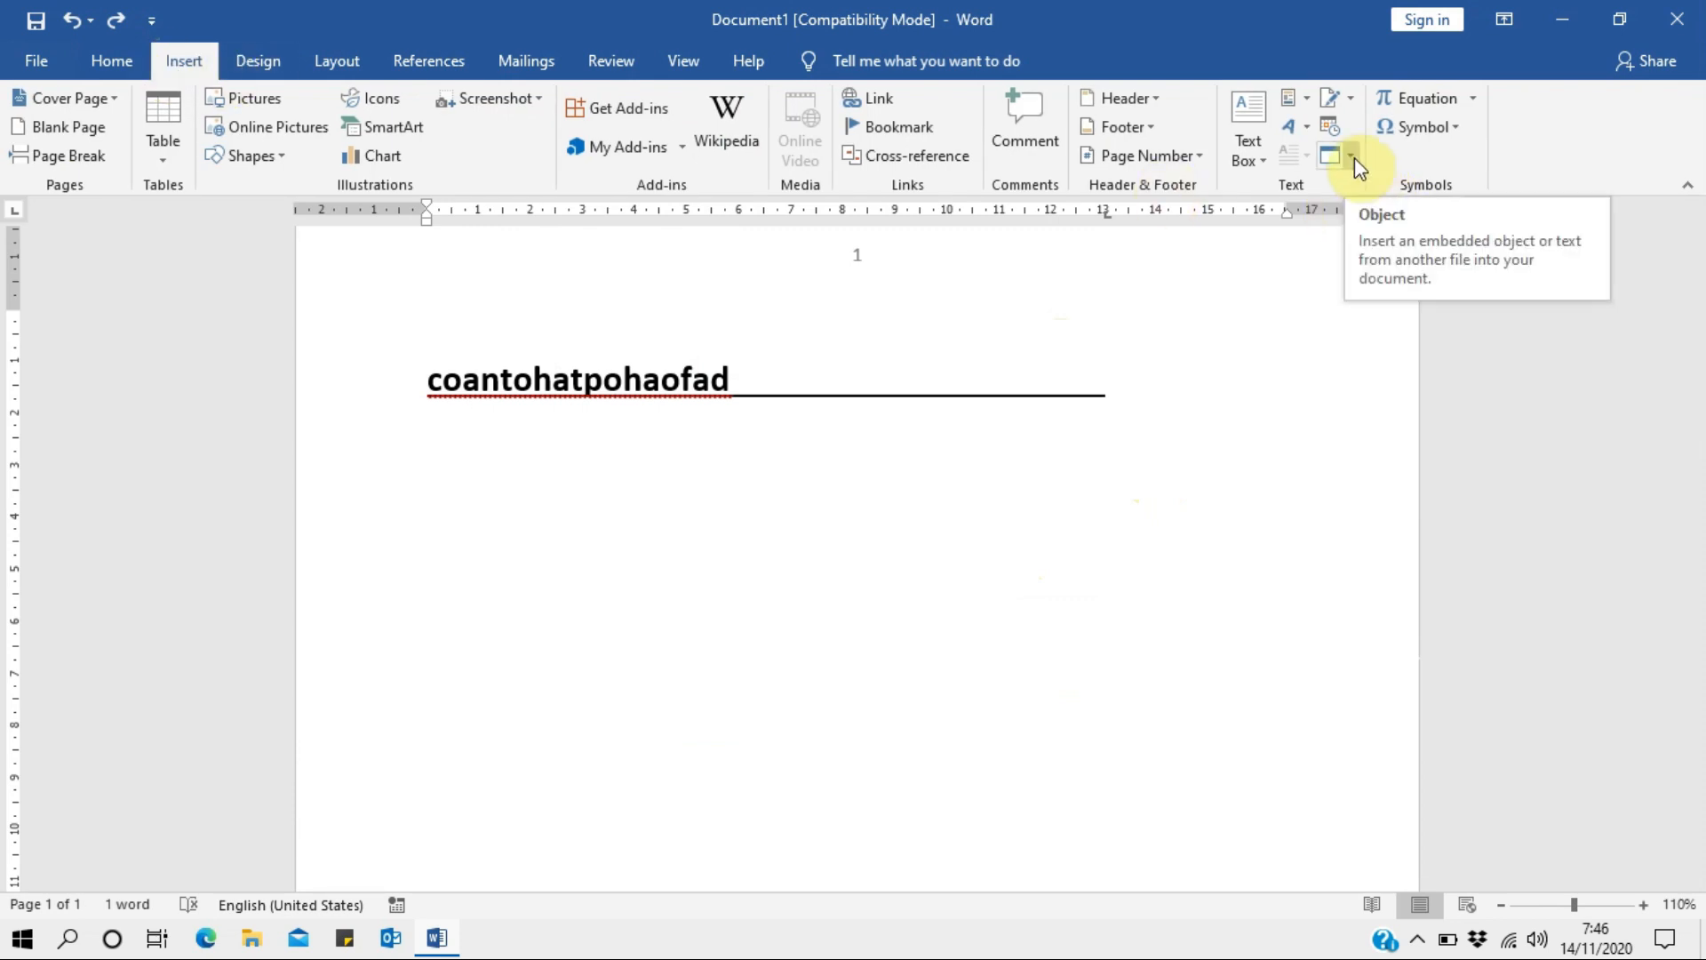
click(1440, 130)
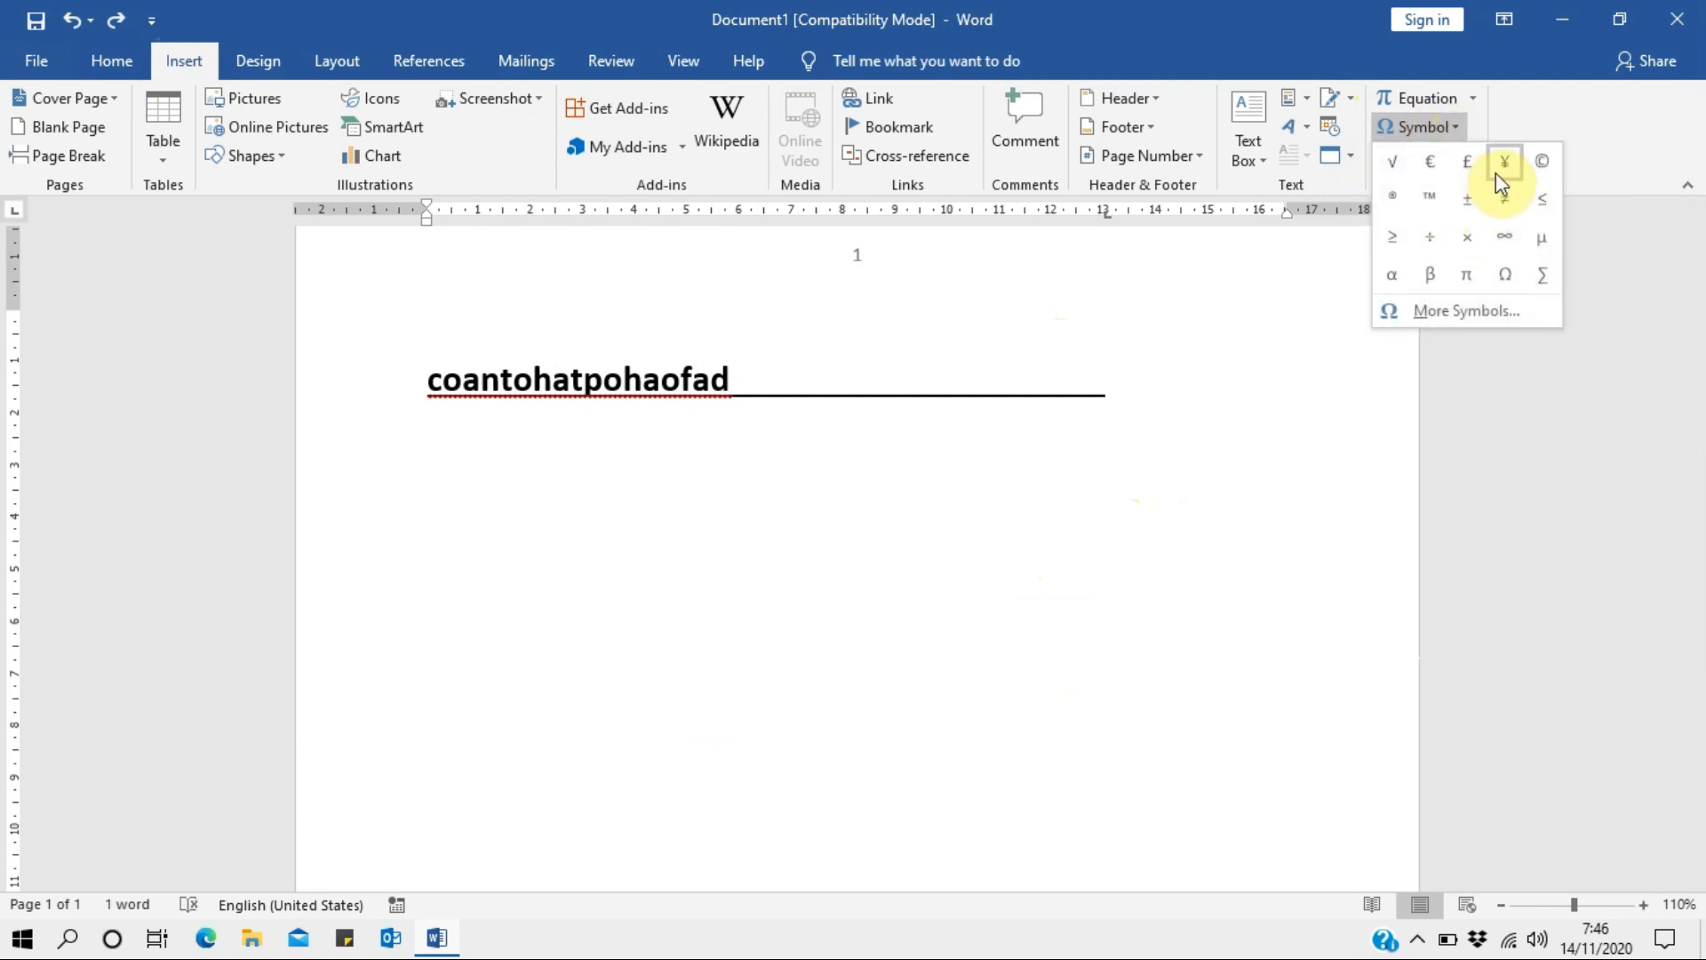
click(1471, 99)
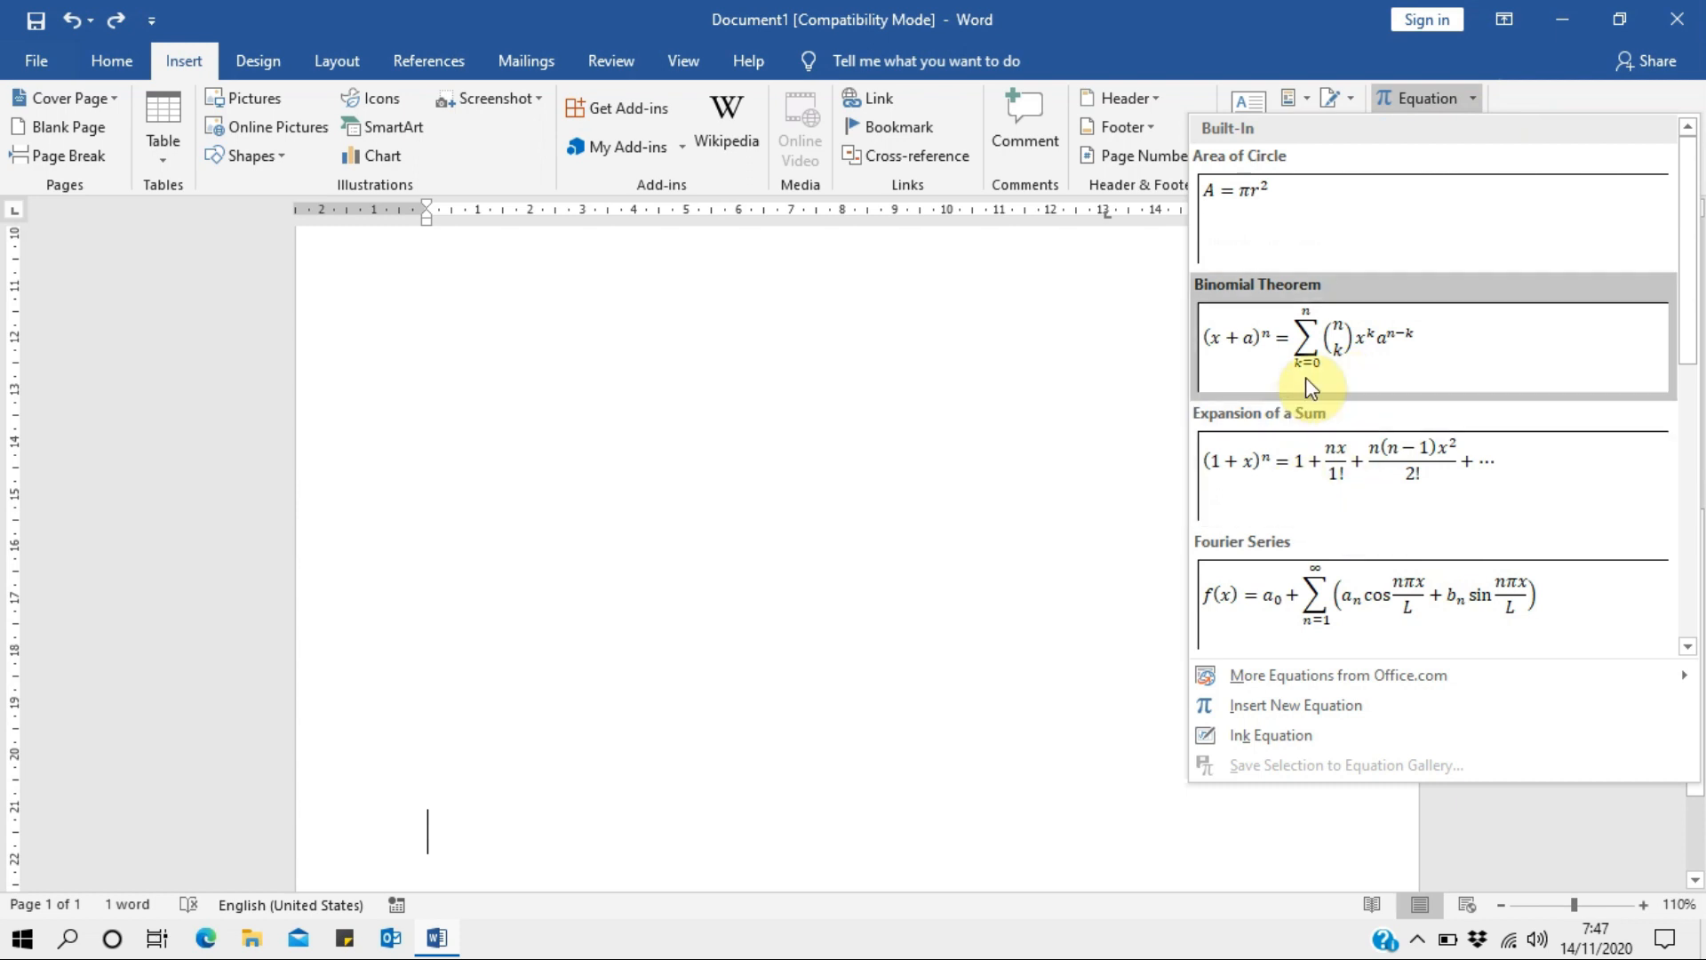
click(891, 380)
scroll(897, 373, up, 6)
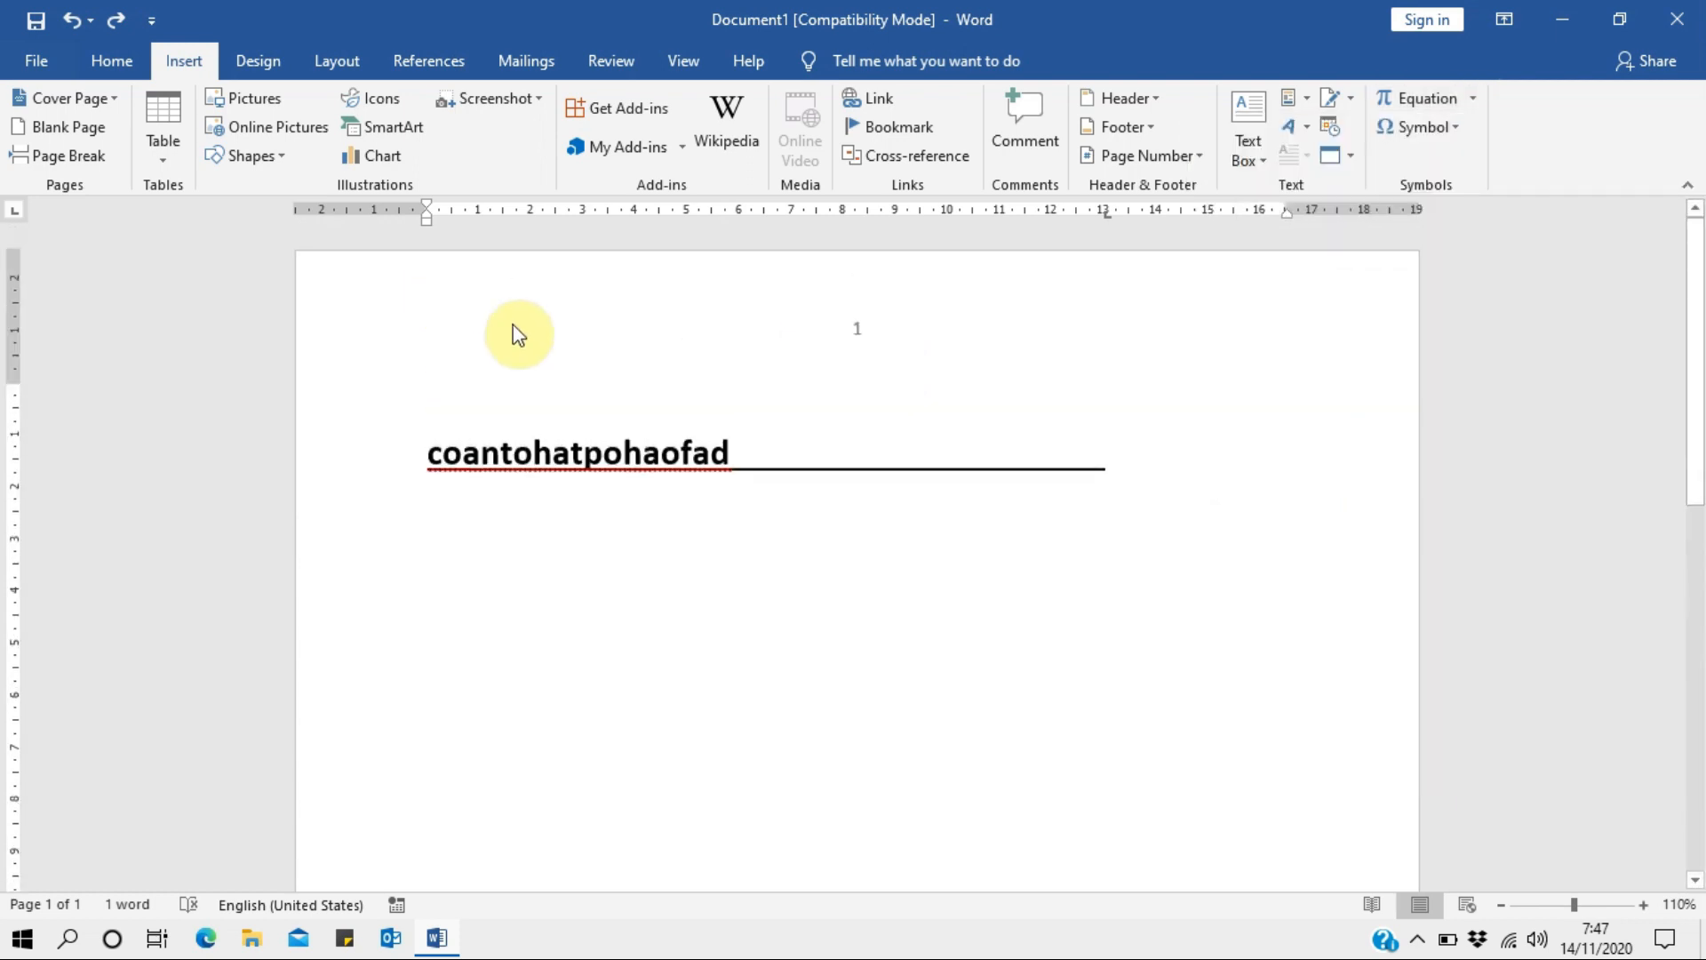
Apply the document formatting style set that has a centered blue title and heading between rules.
click(259, 62)
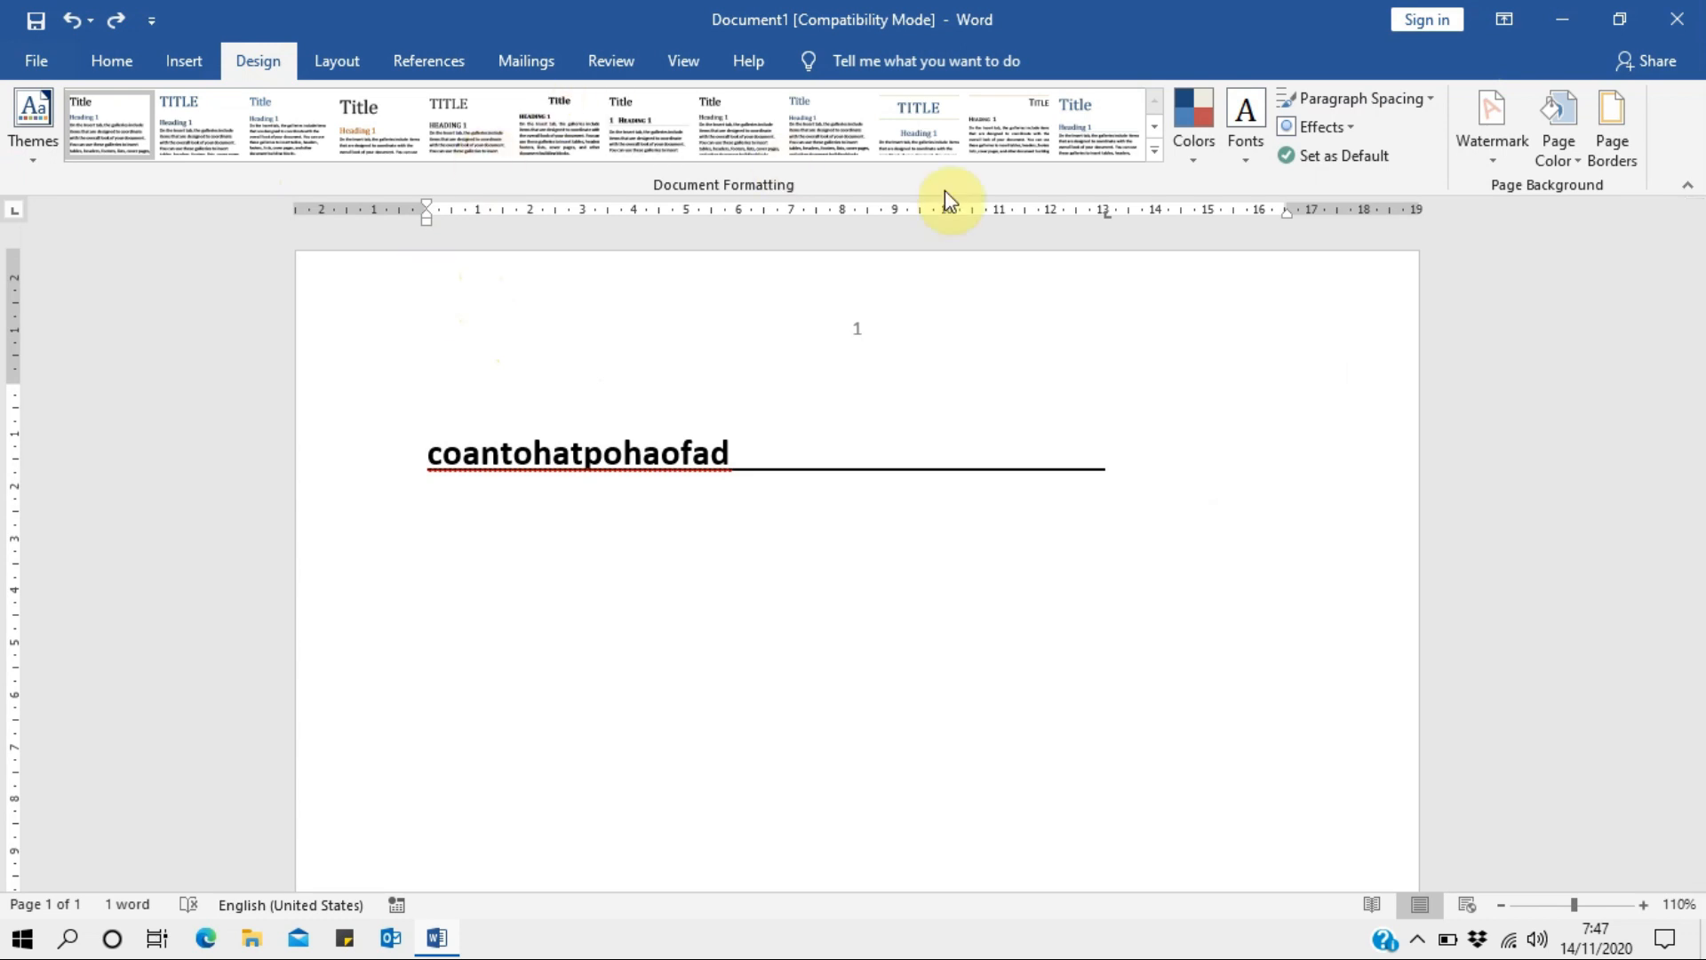
click(748, 133)
click(915, 129)
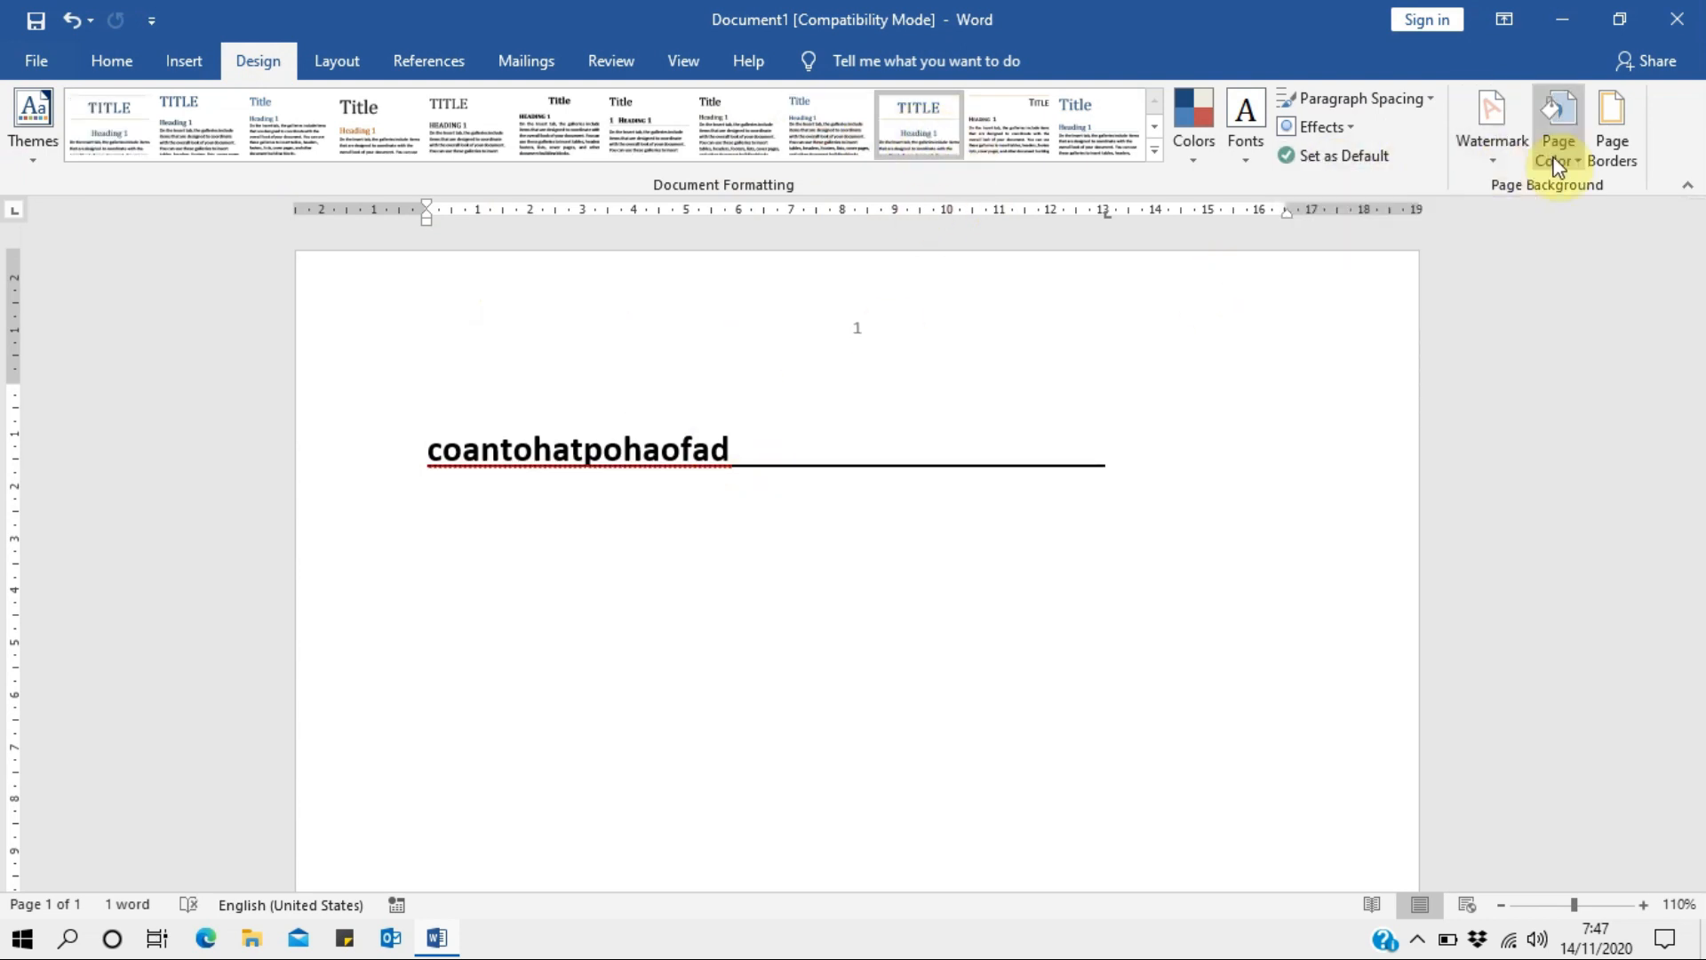
Examine the watermark designs and the page margin, orientation and paper size options.
click(1488, 142)
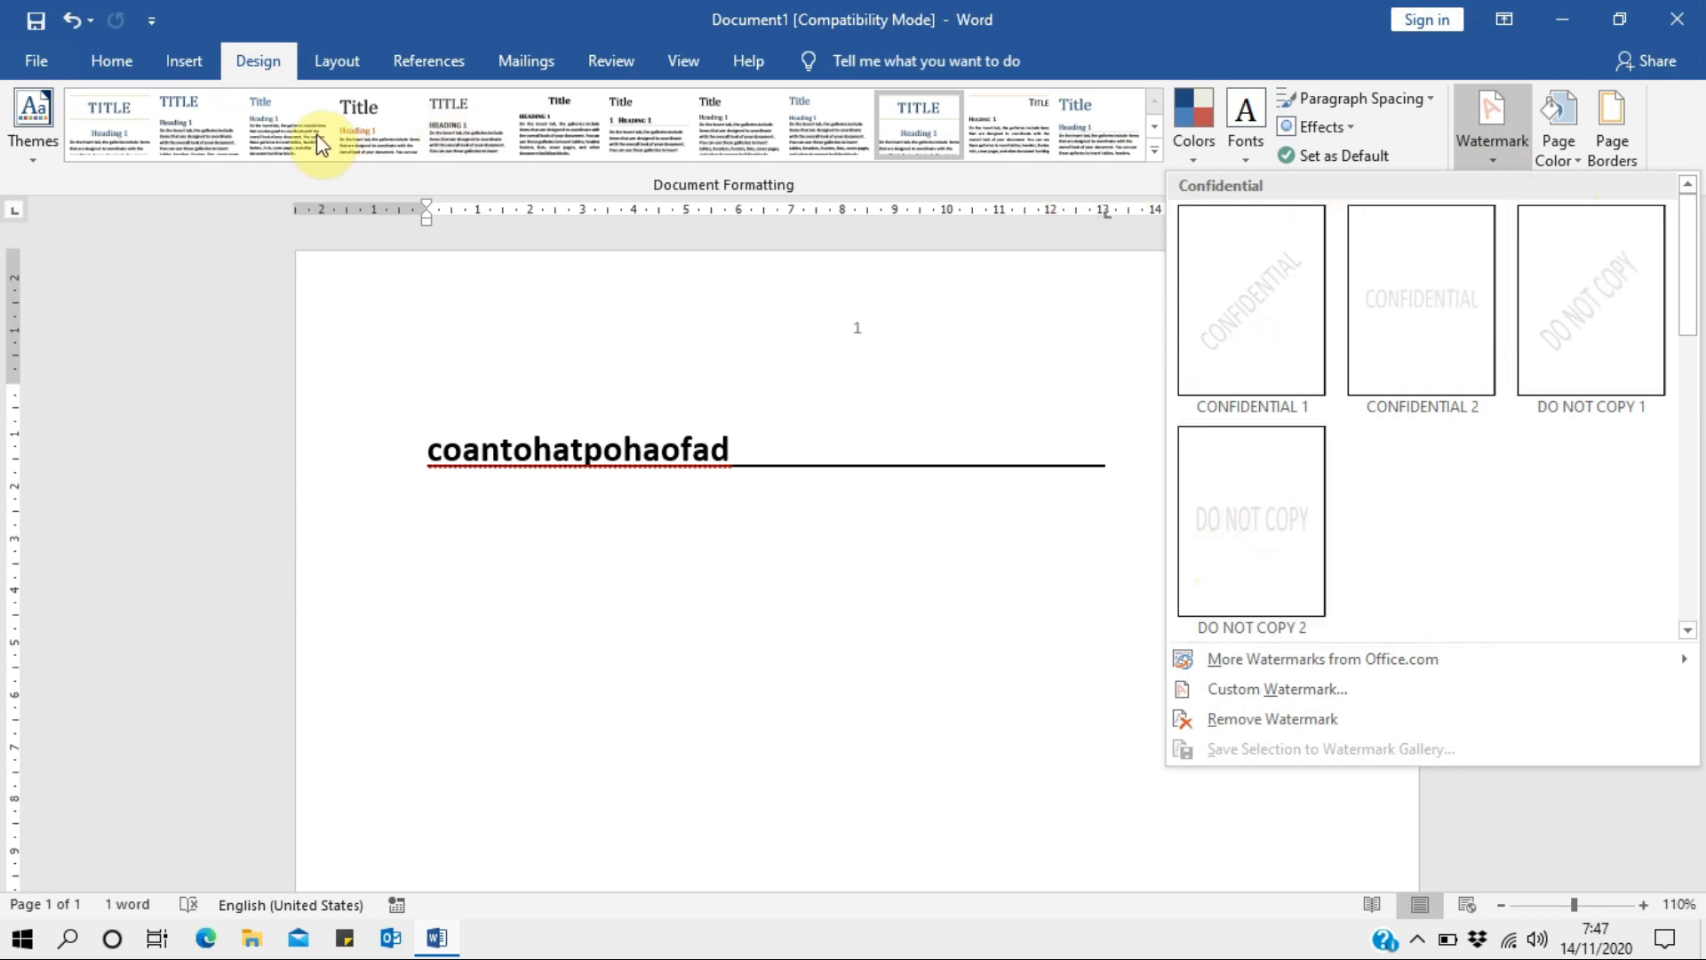
click(334, 63)
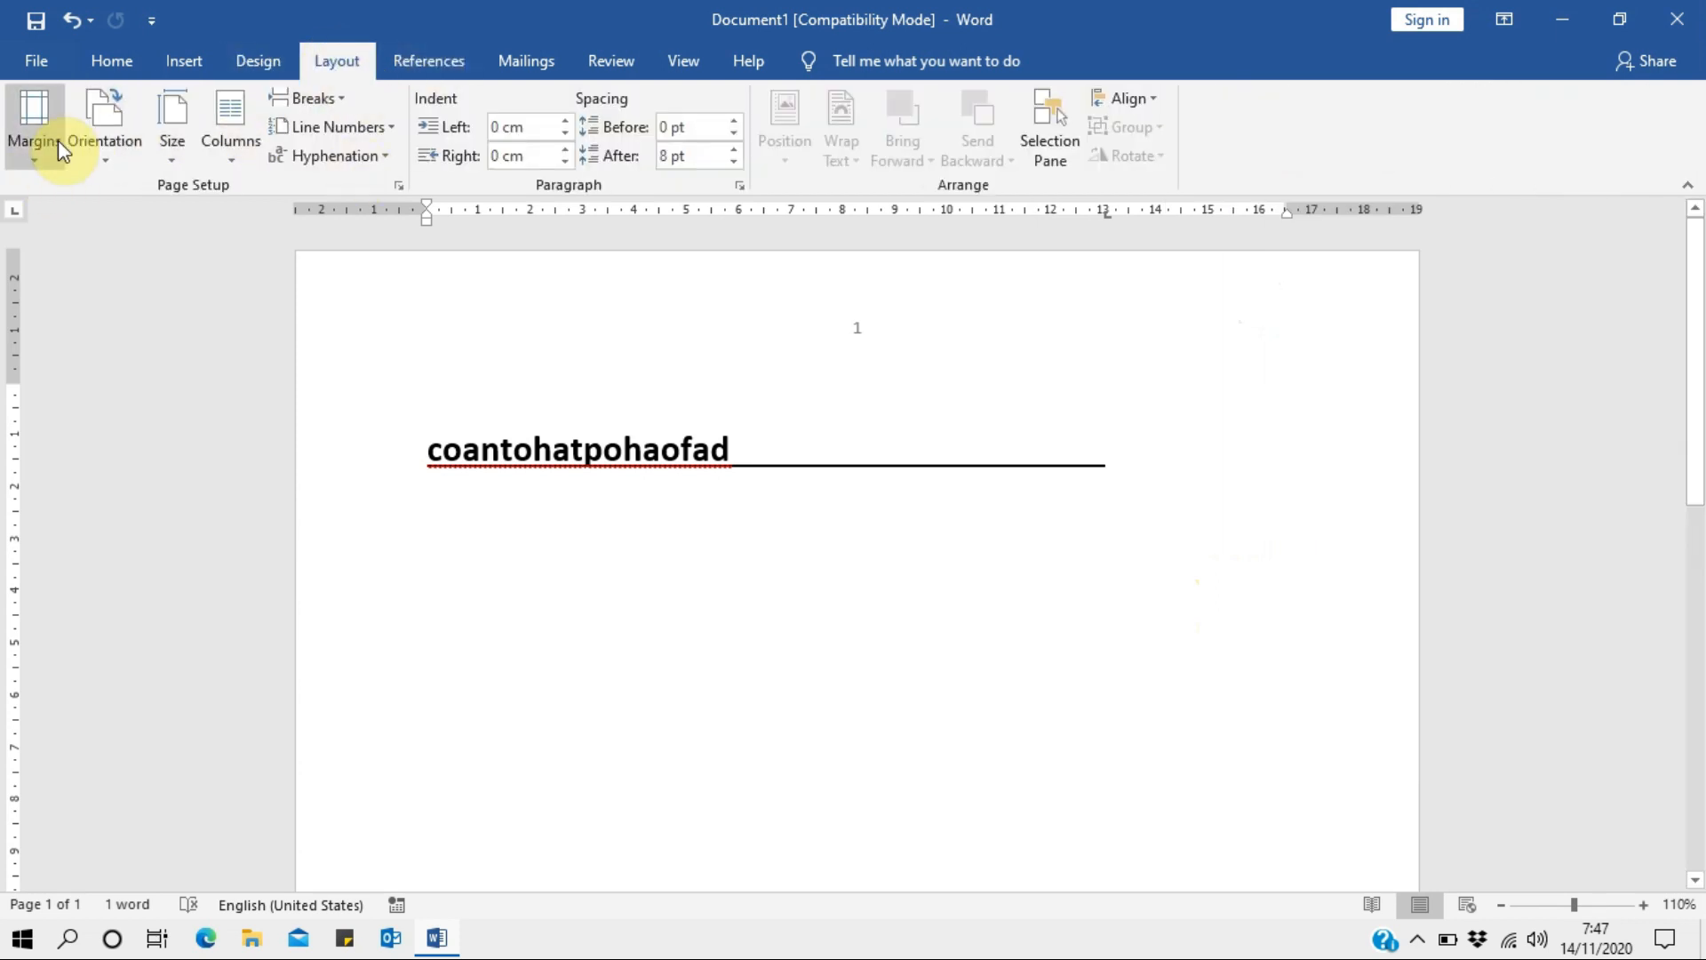
click(34, 169)
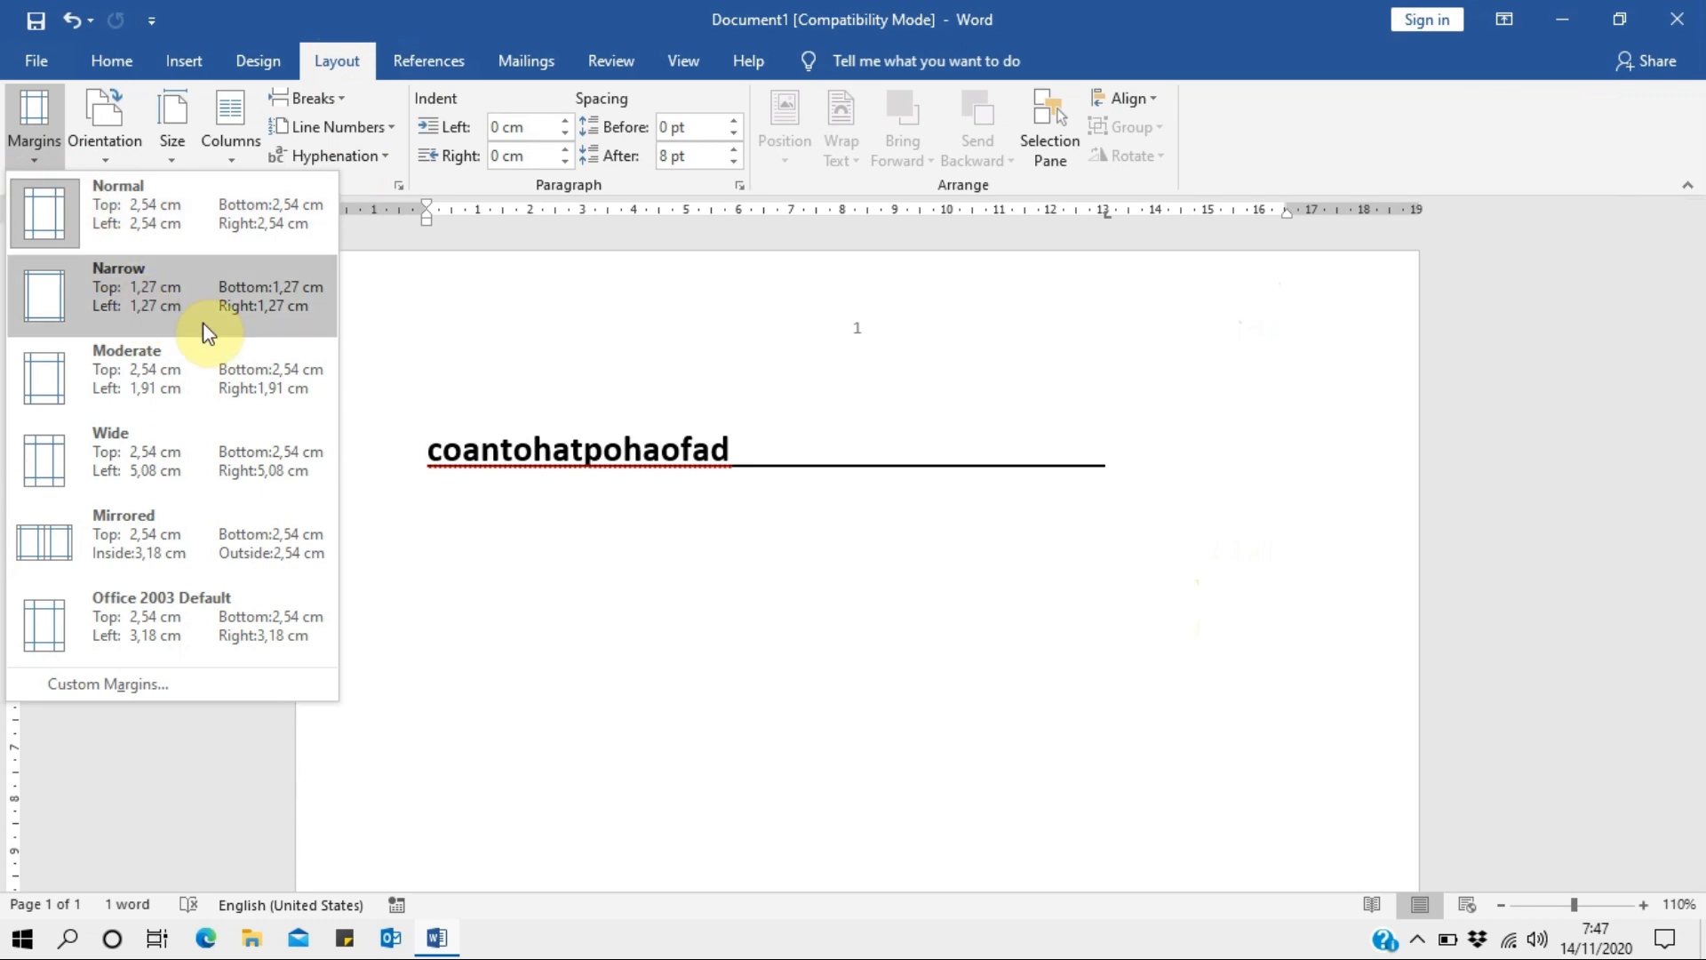
click(163, 702)
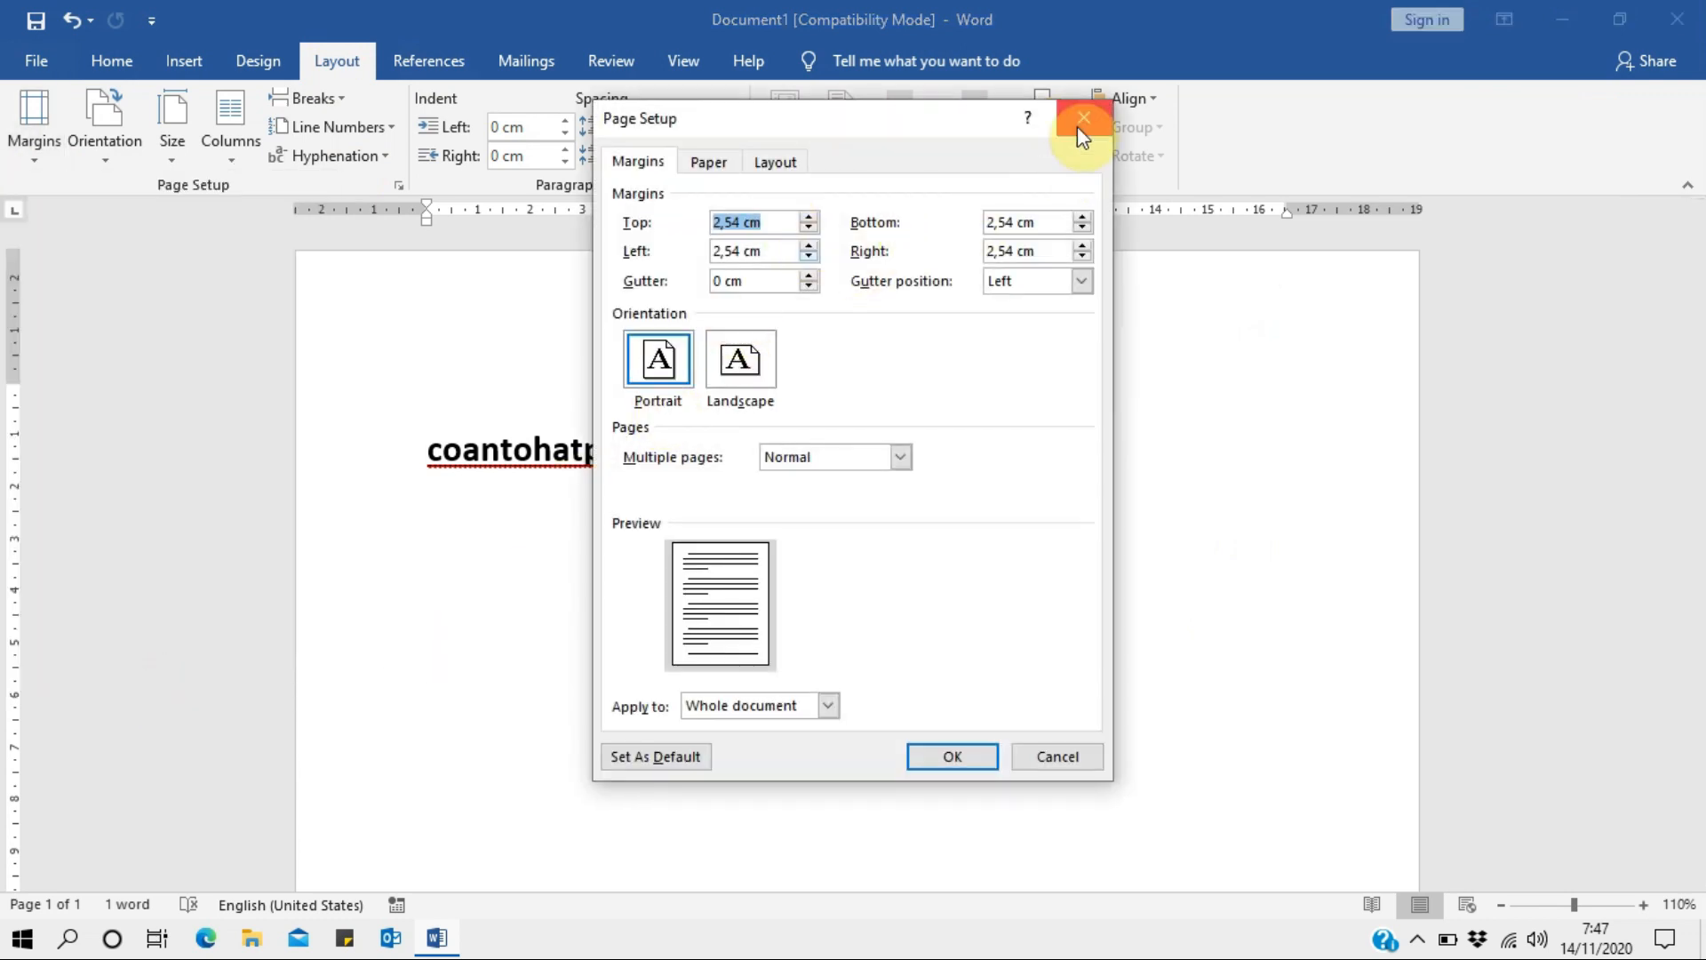
click(1080, 121)
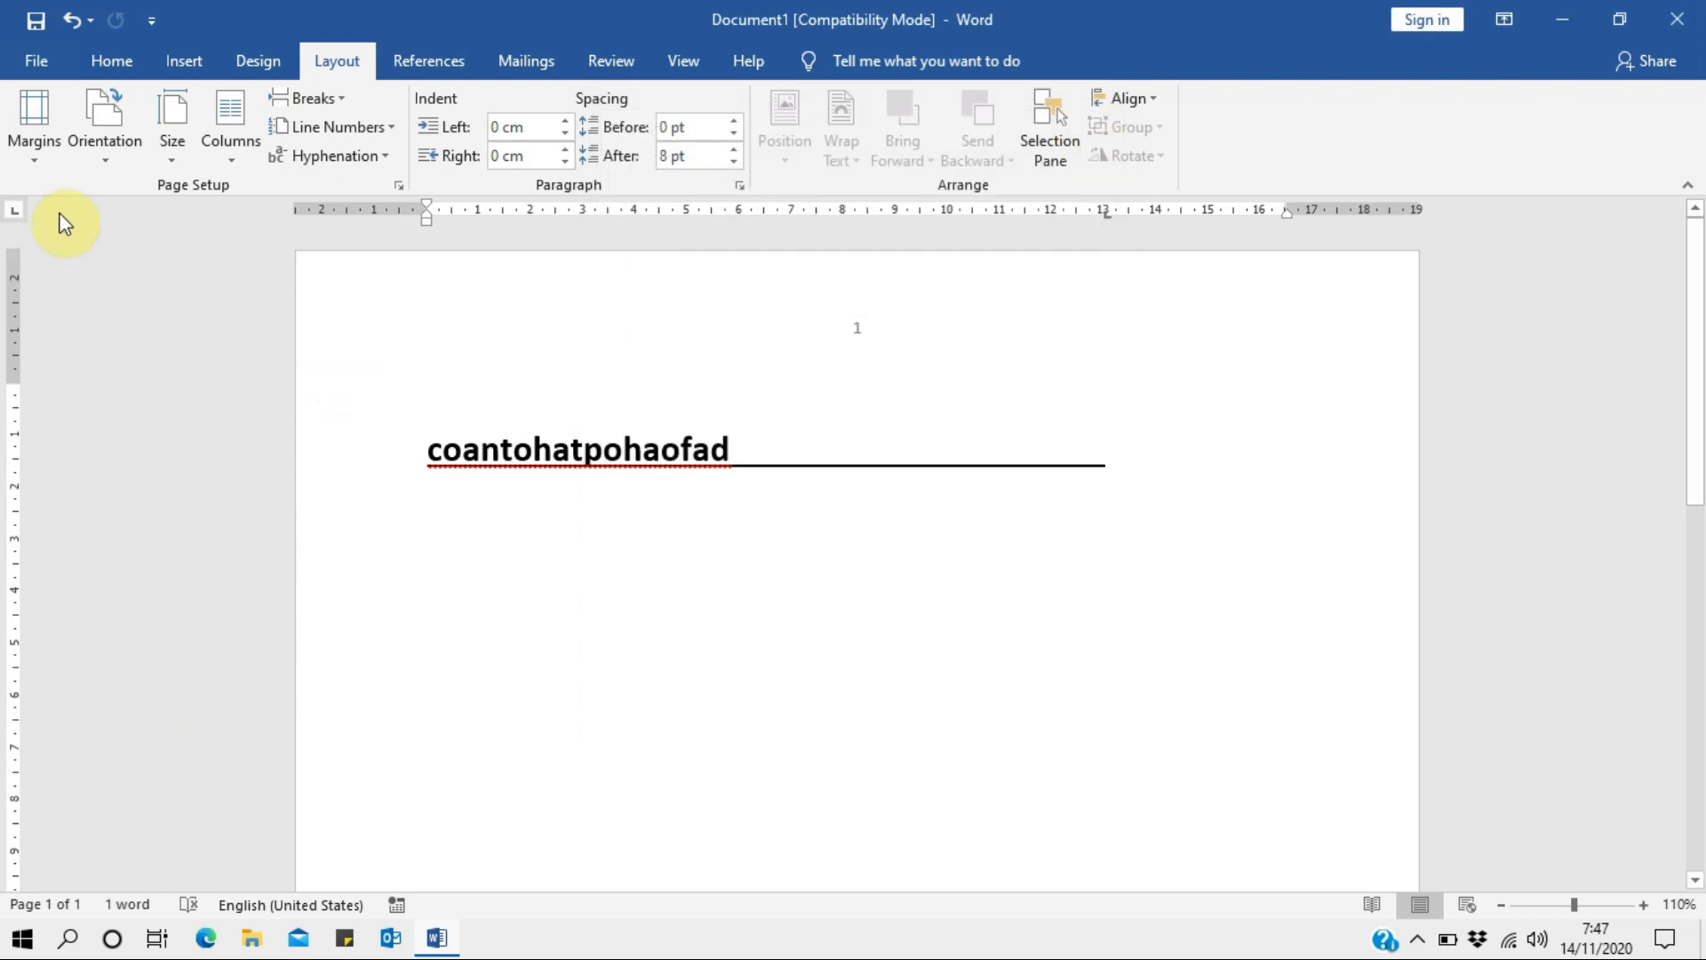
click(119, 136)
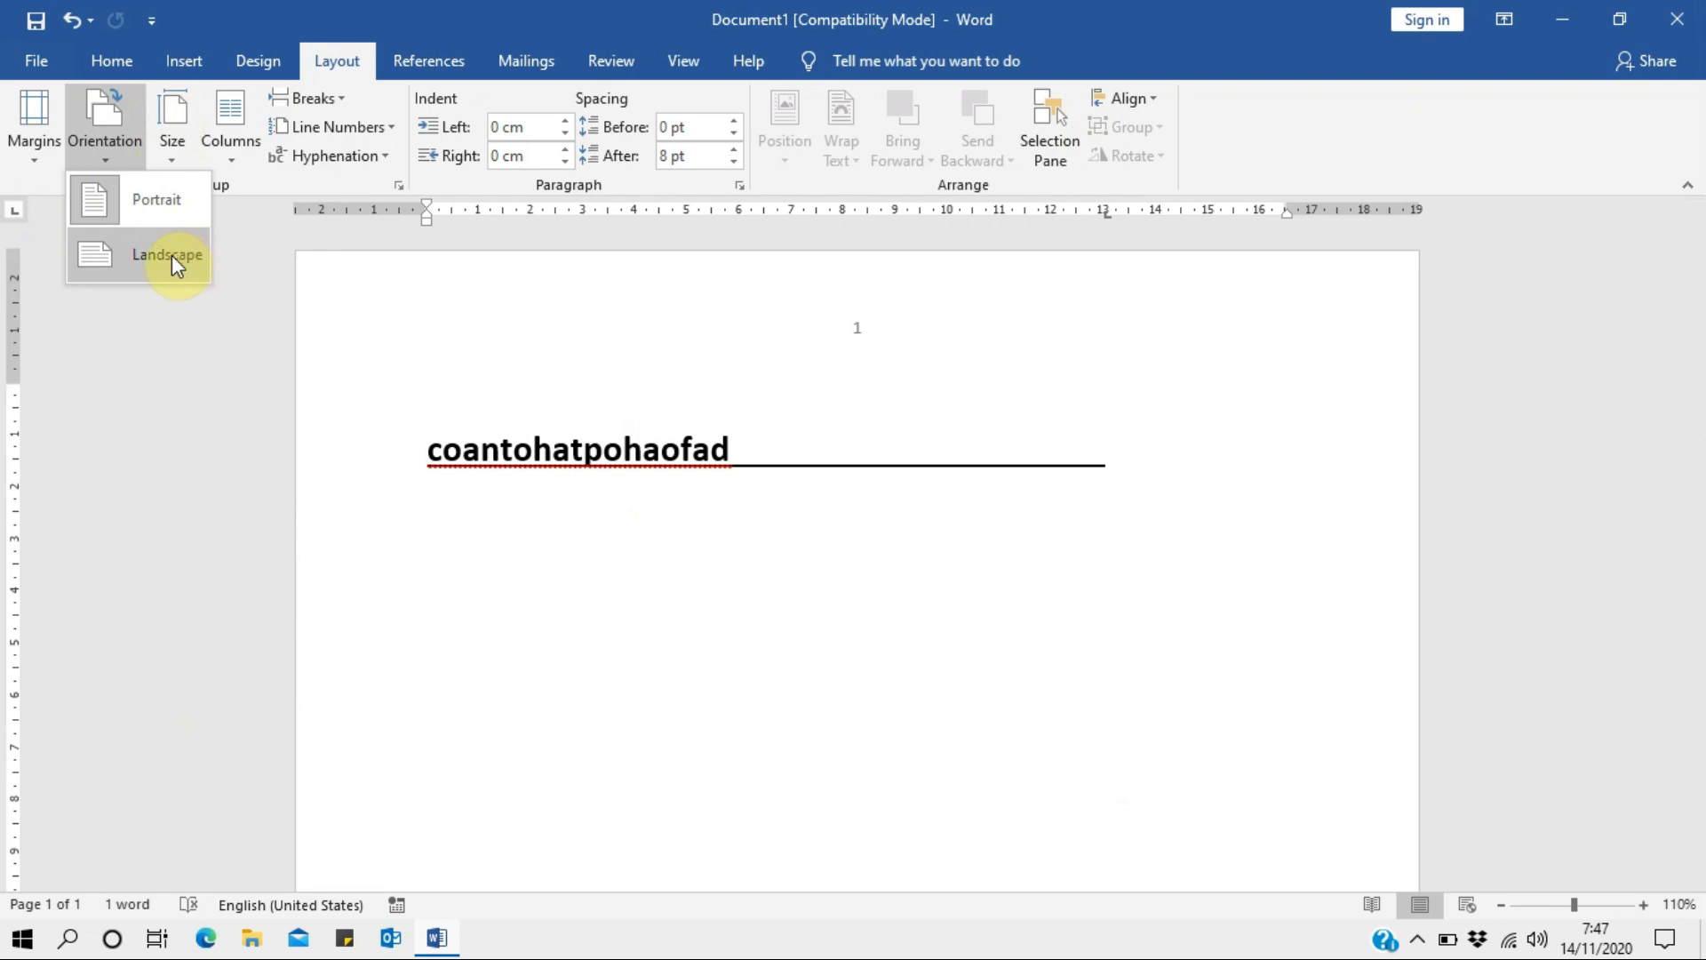
click(189, 141)
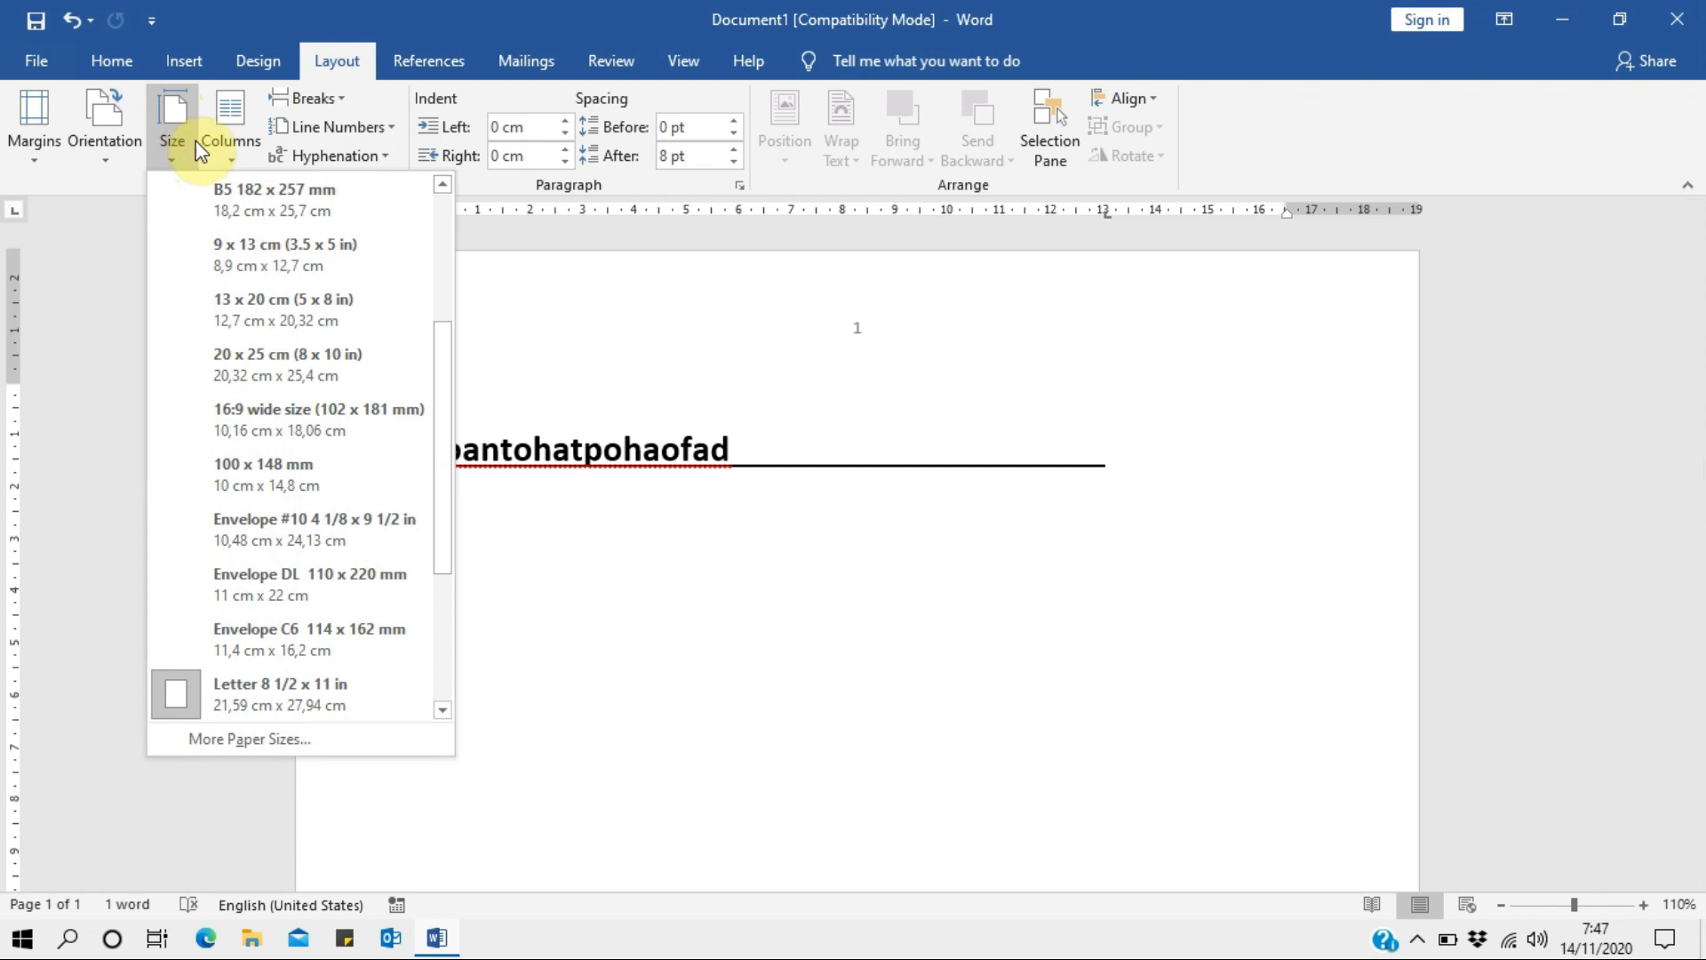
drag(446, 357, 435, 515)
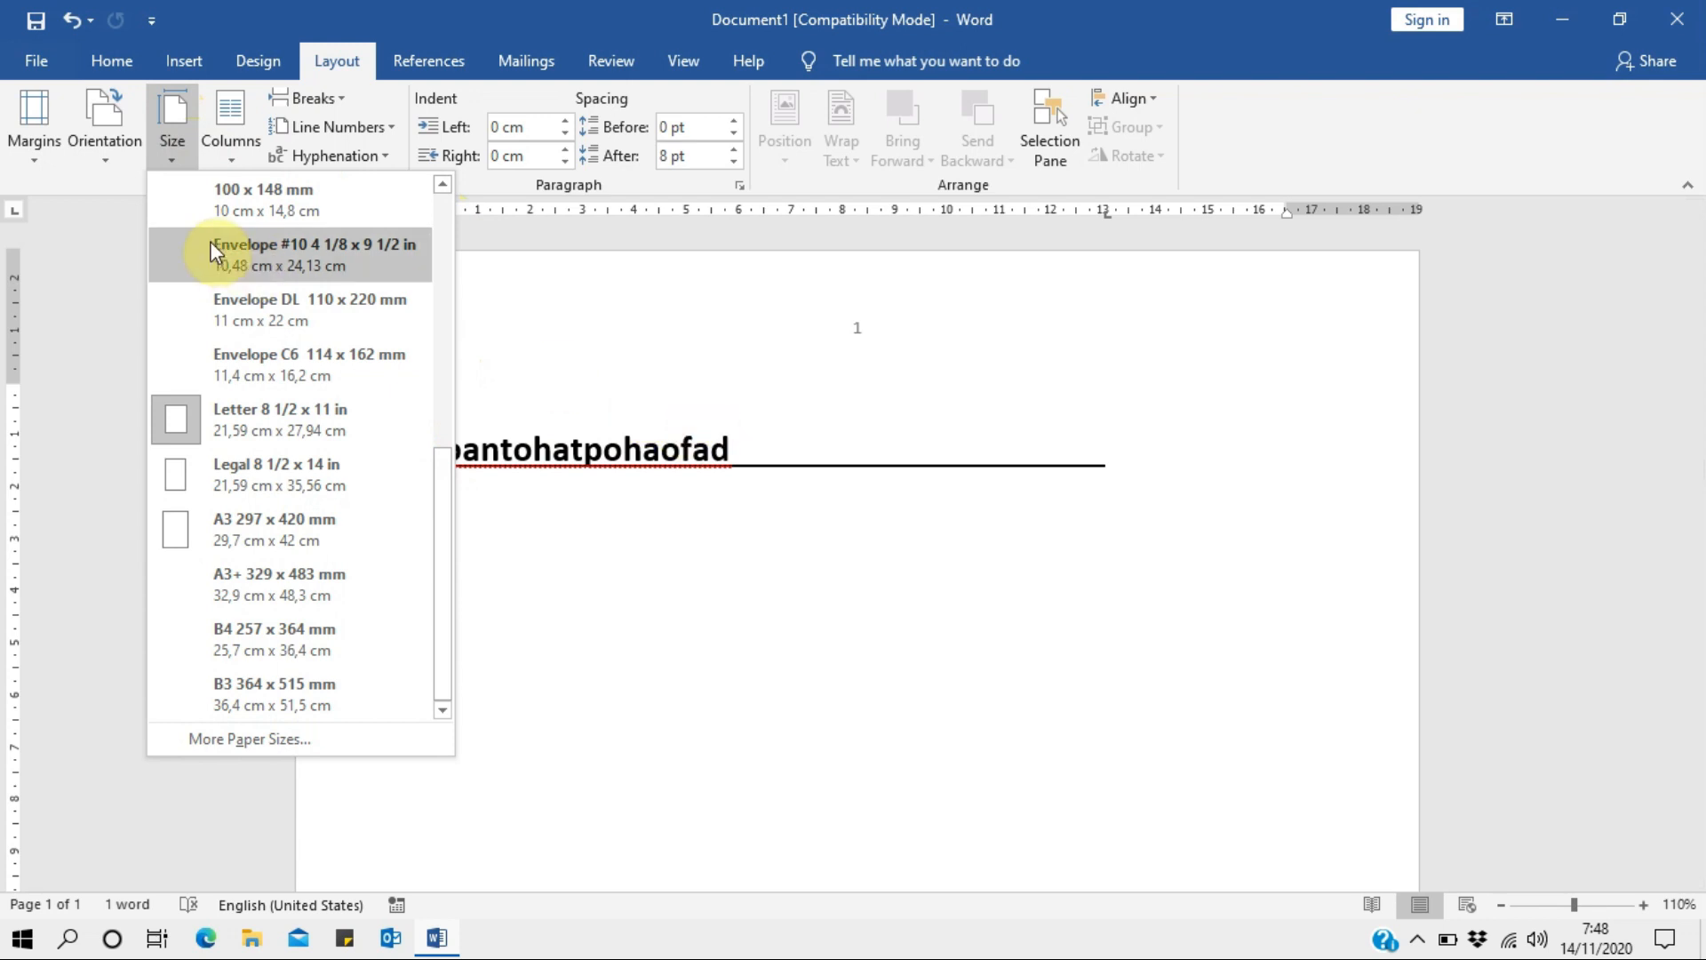
Arrange the document body in two columns and check the layout down the page.
click(232, 142)
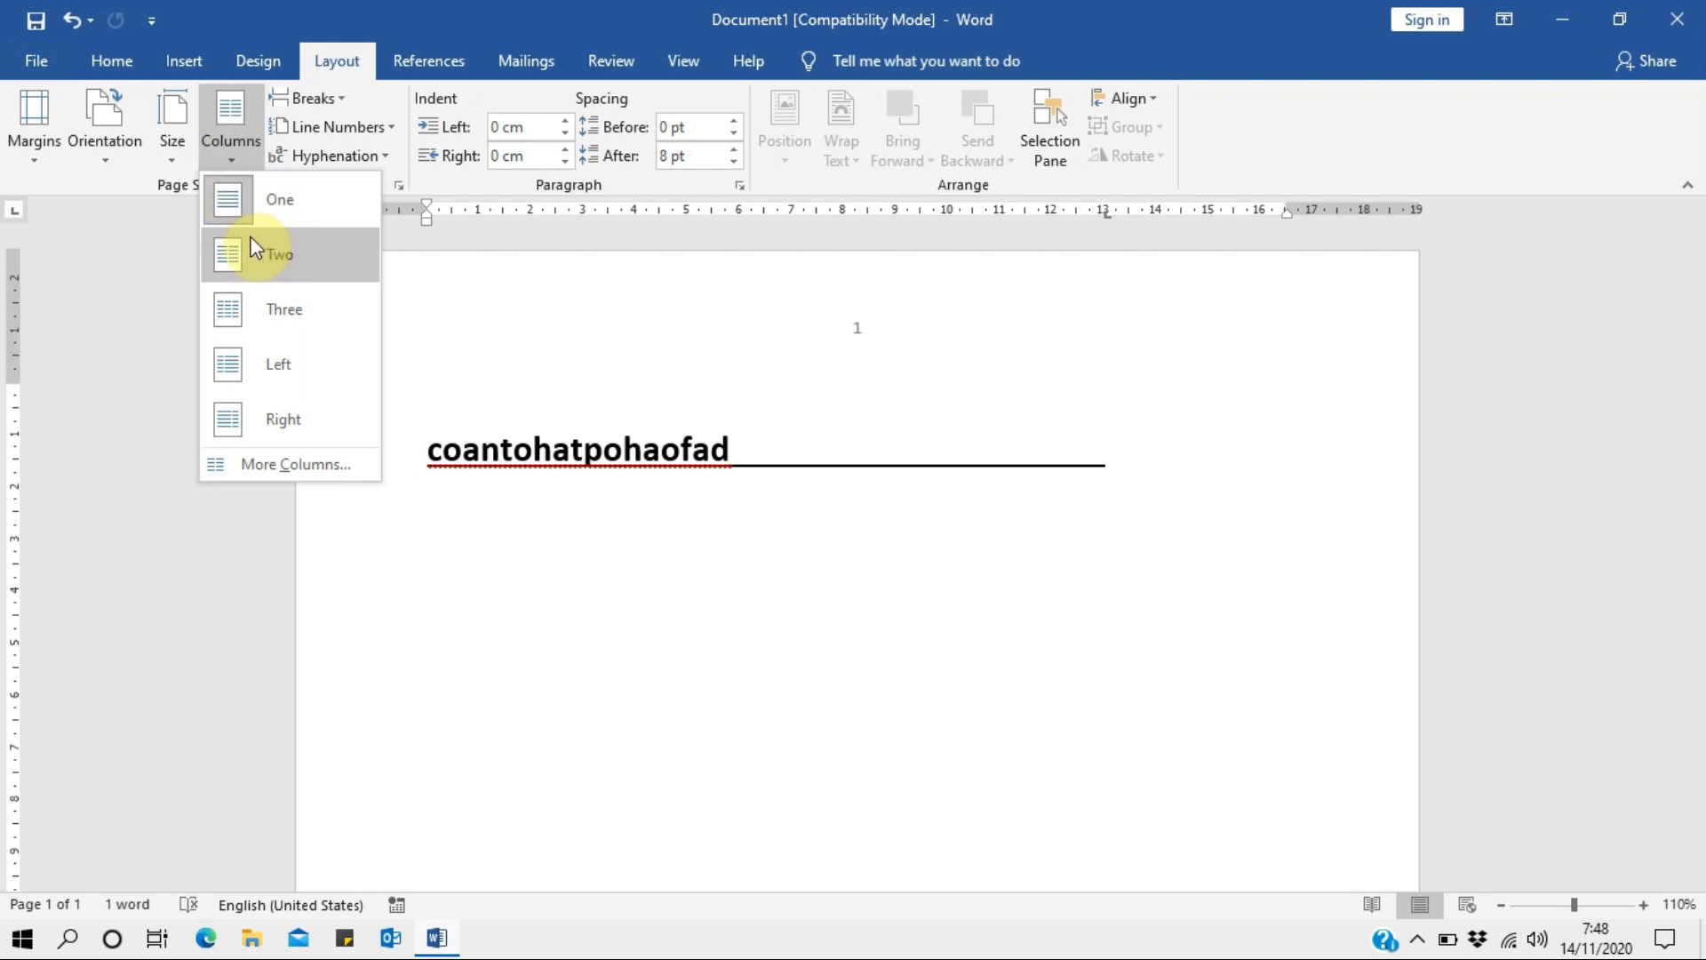
click(295, 312)
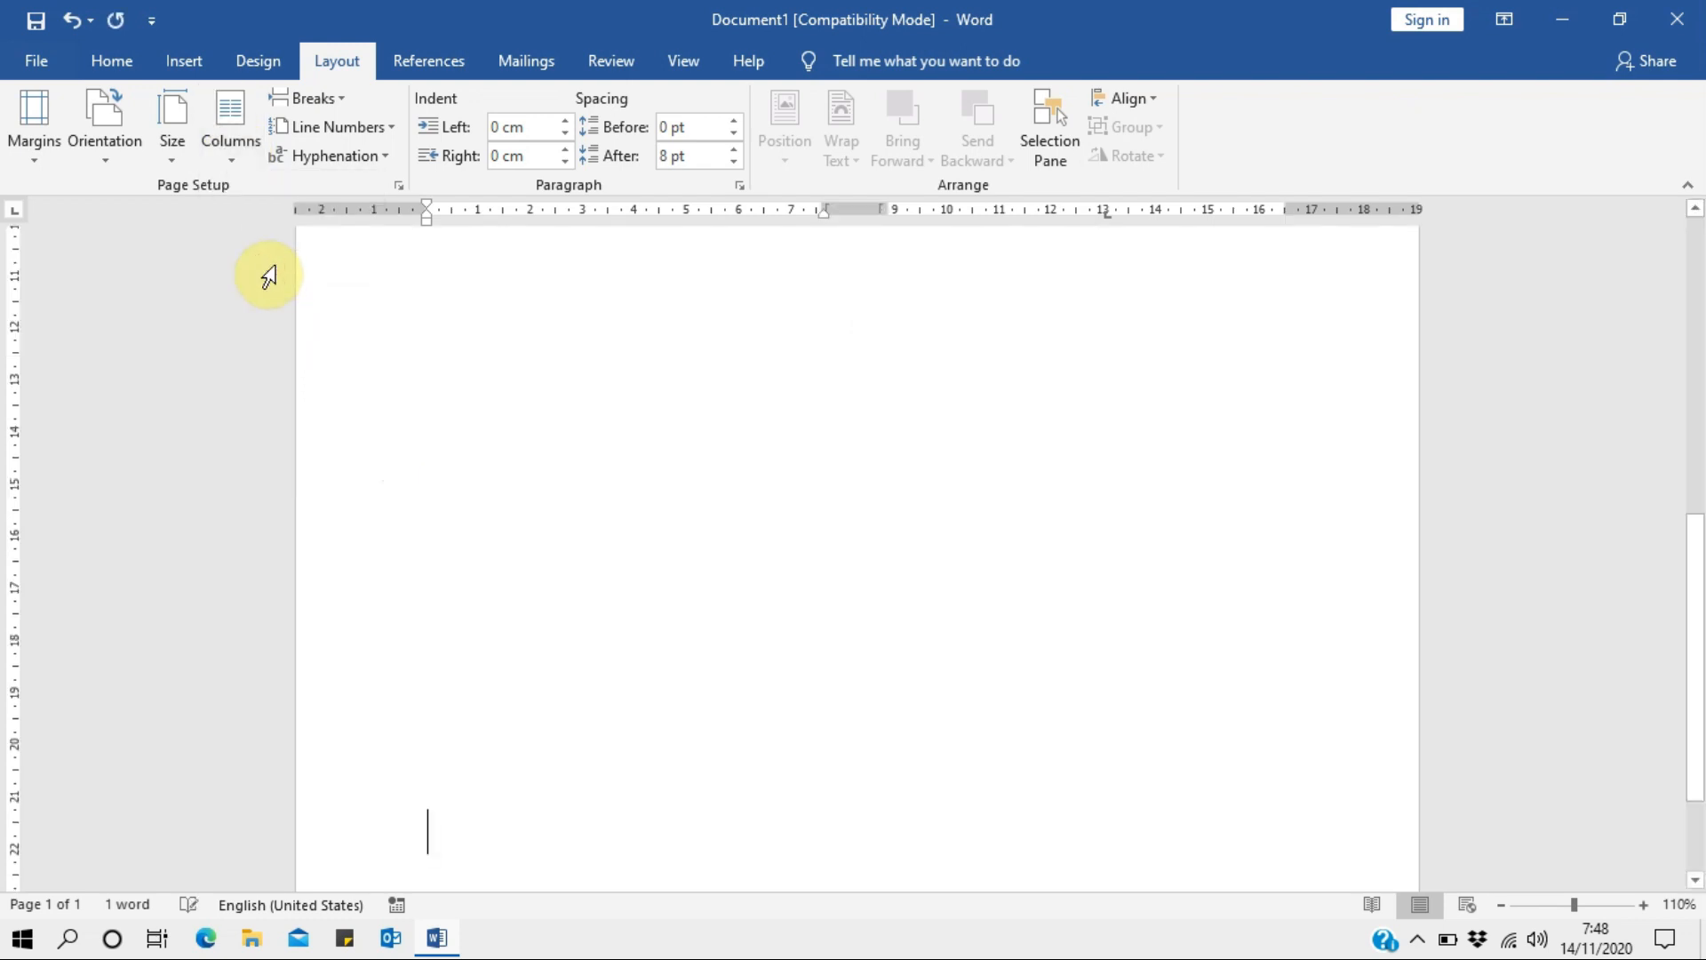
scroll(951, 537, down, 3)
scroll(951, 536, up, 5)
scroll(933, 538, down, 8)
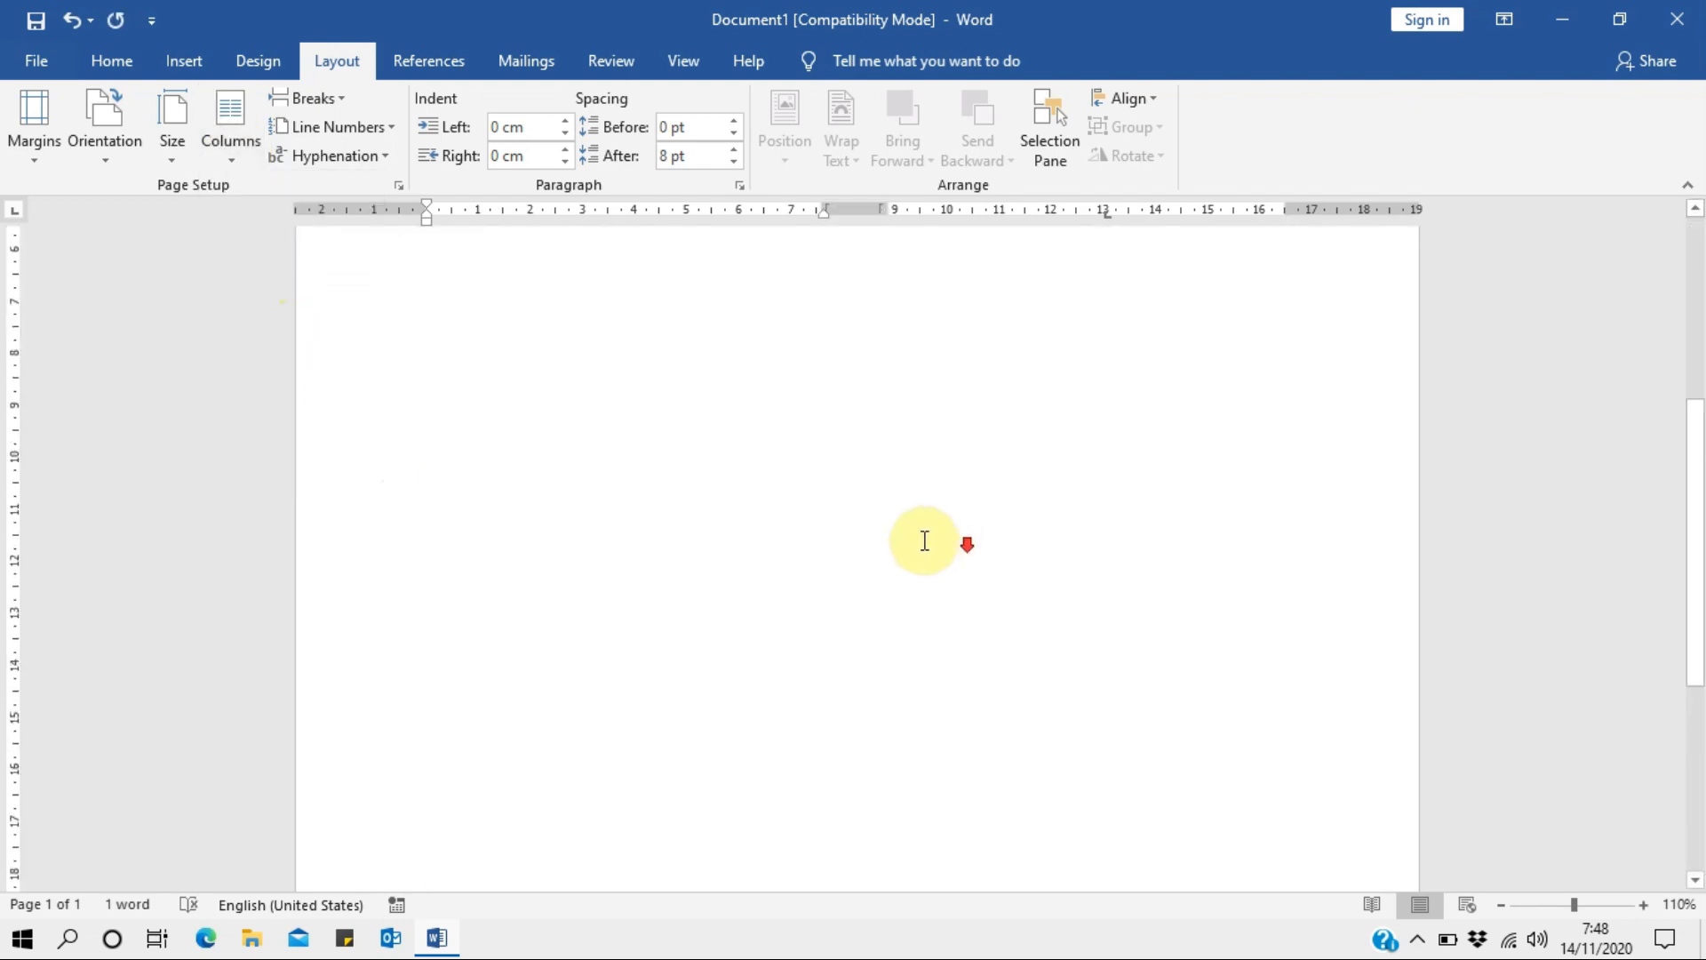
scroll(921, 540, up, 3)
click(184, 60)
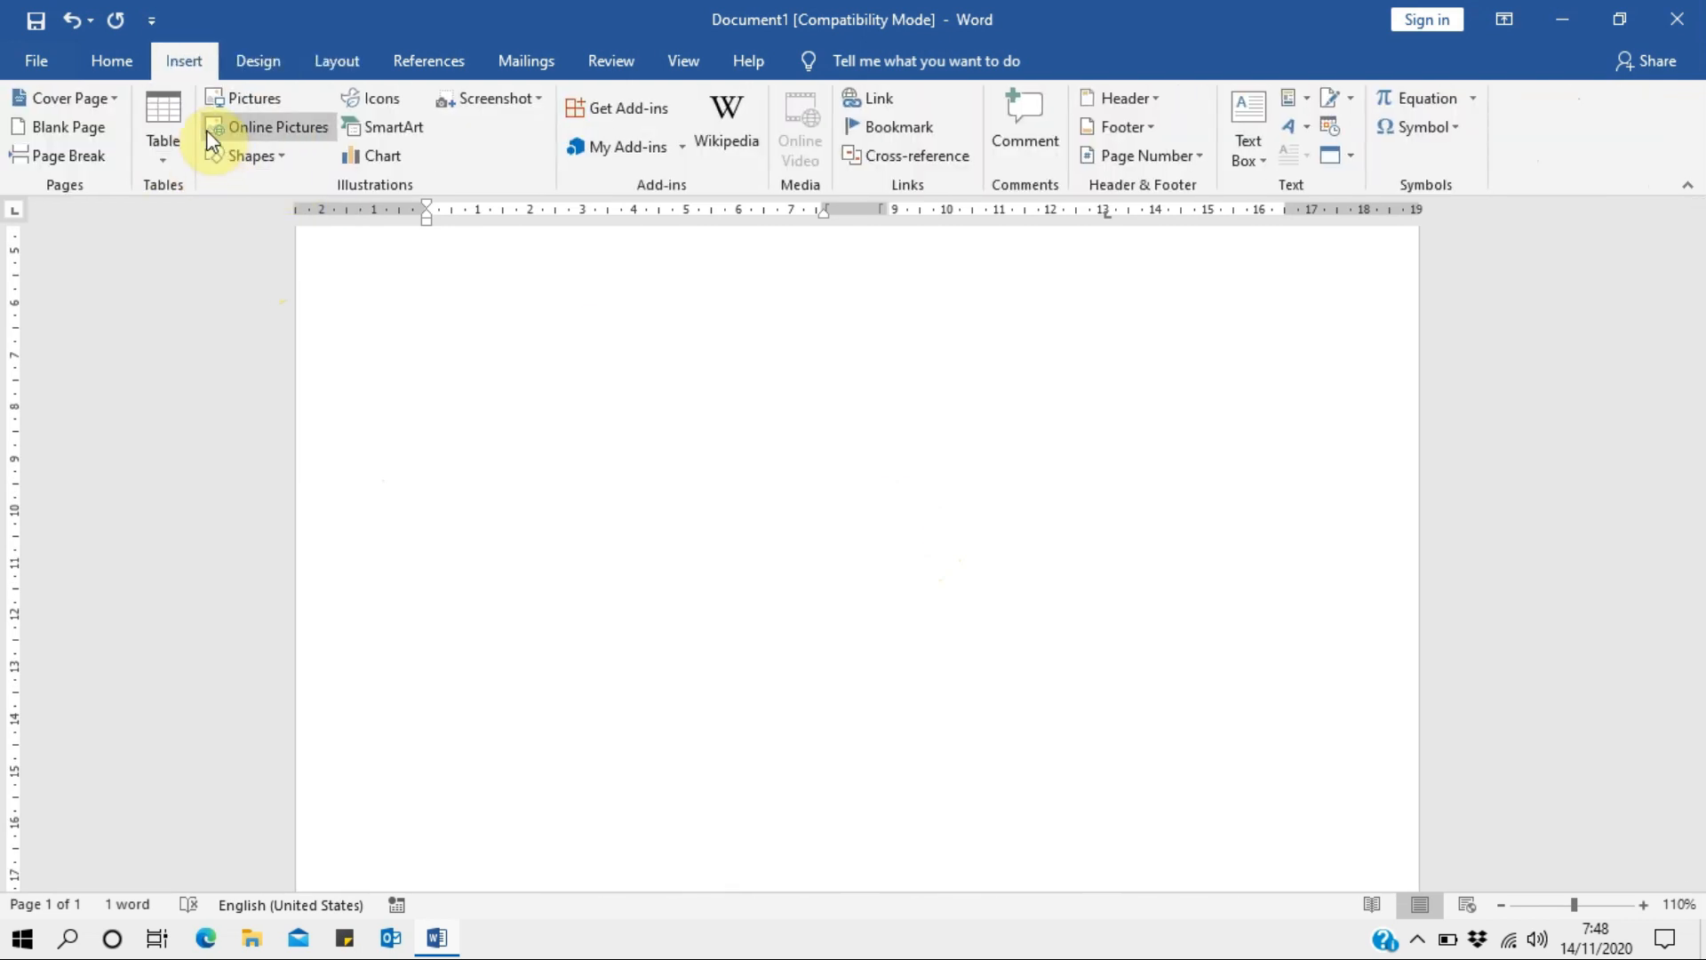
click(112, 62)
click(181, 64)
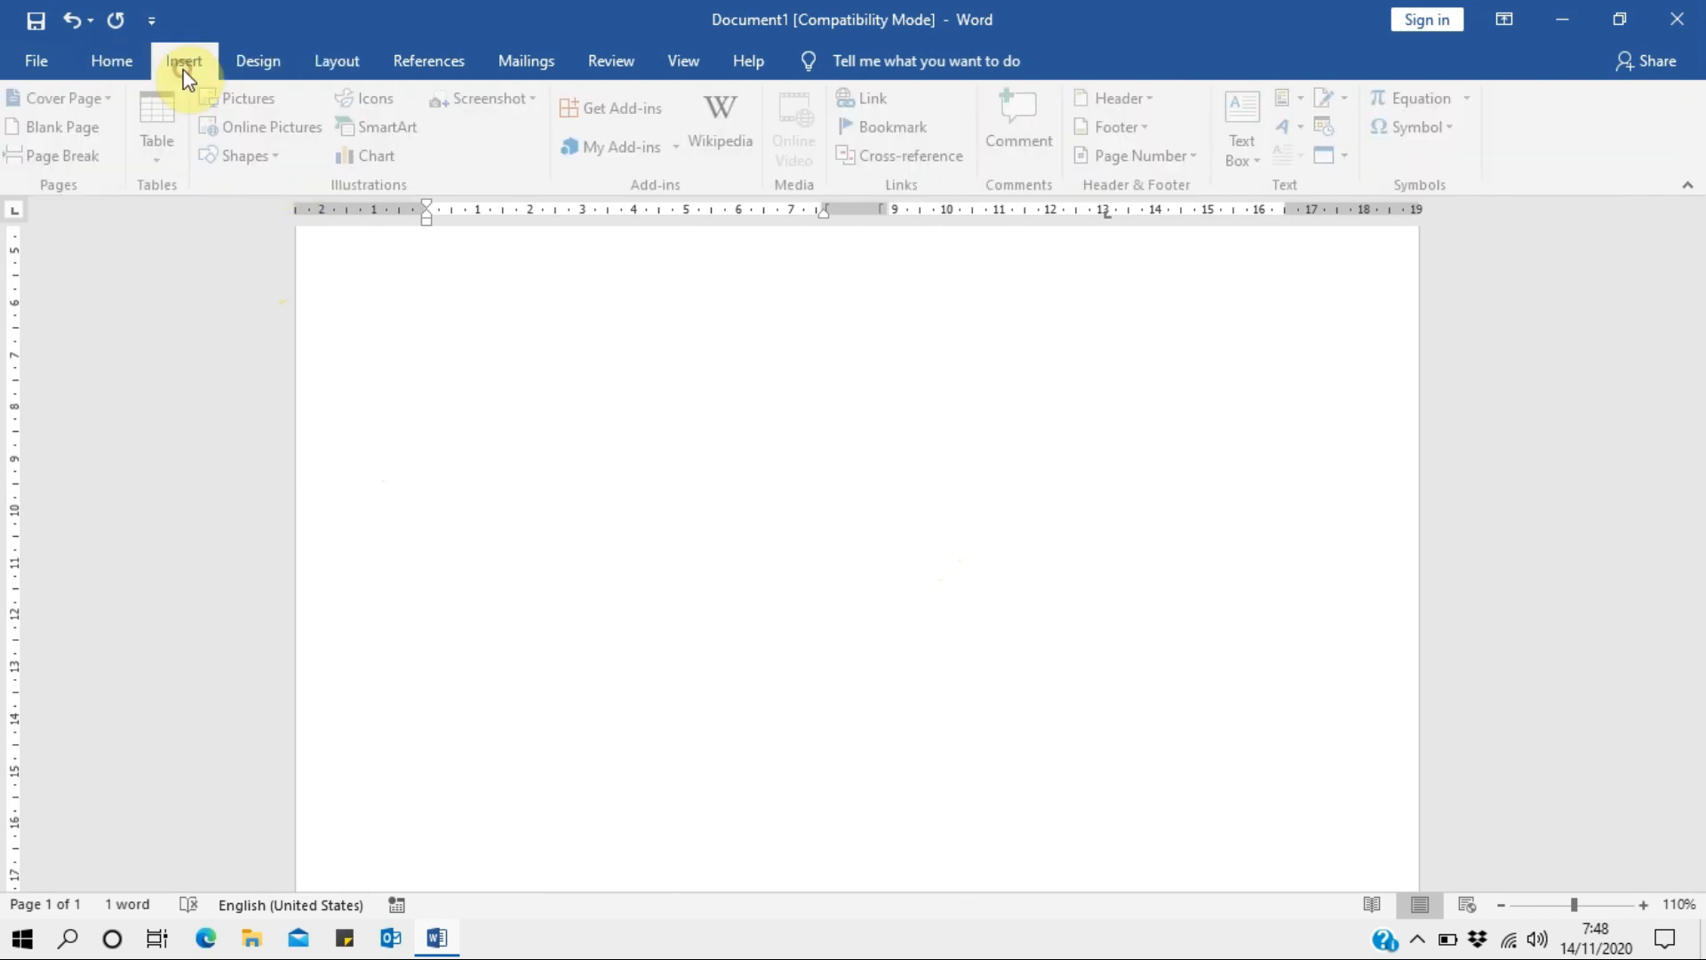
click(284, 64)
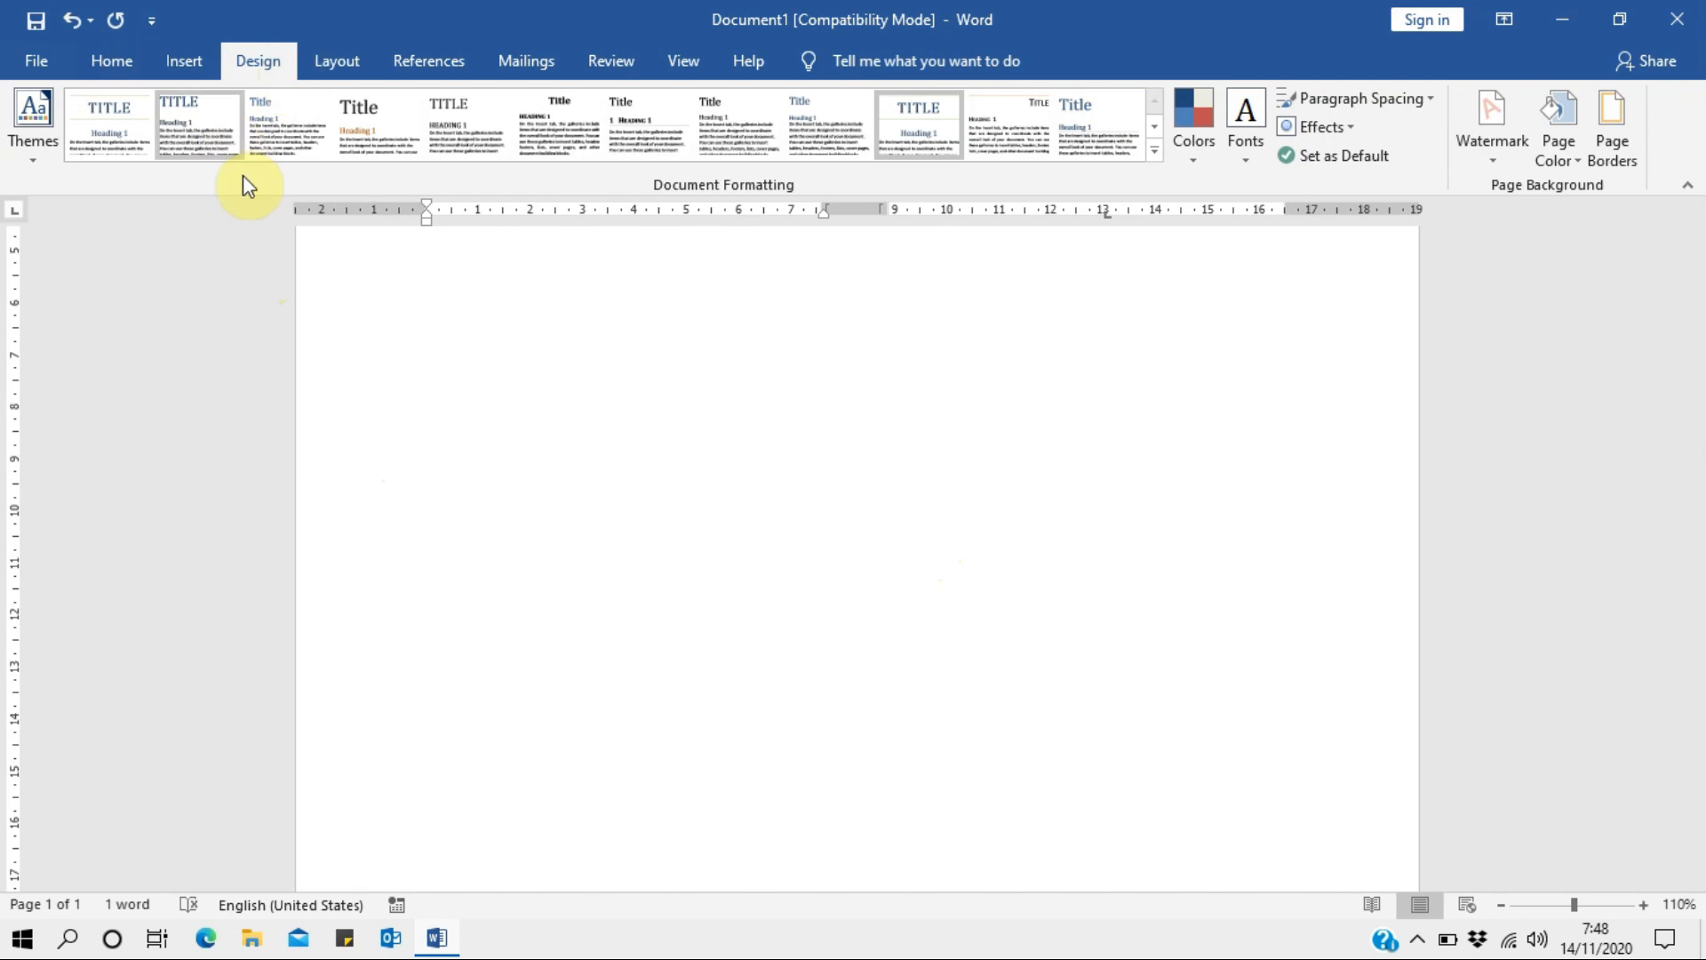
Switch the page orientation to Landscape and reapply the two-column layout.
click(334, 69)
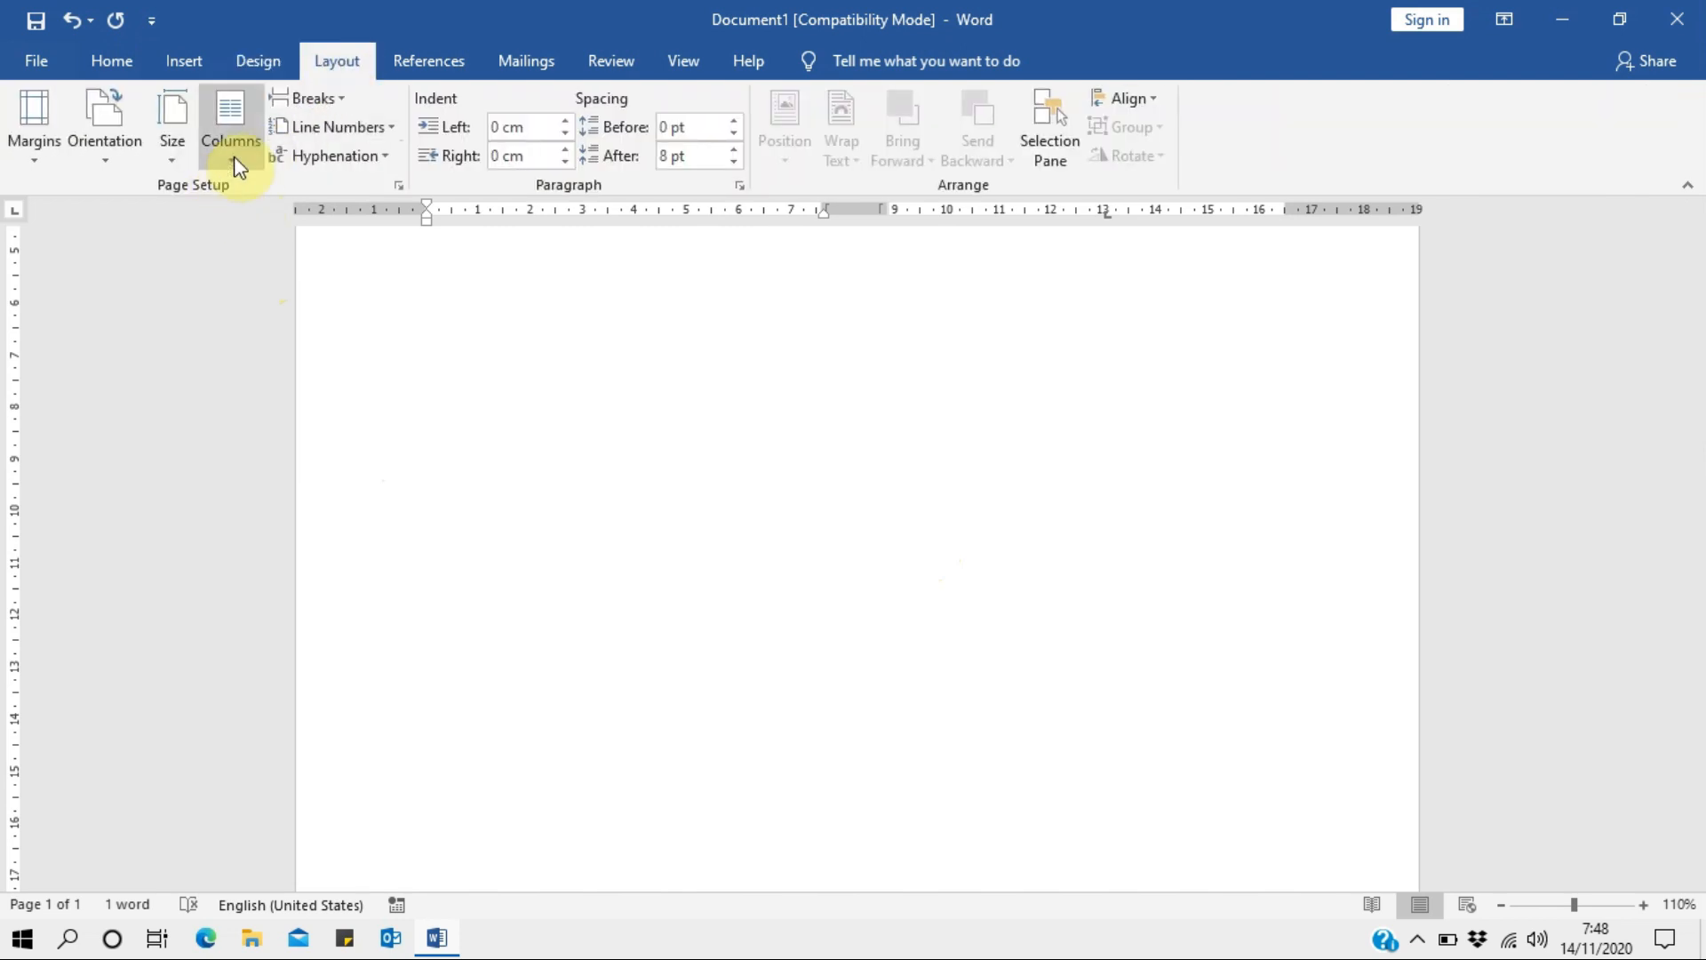
click(99, 141)
click(151, 244)
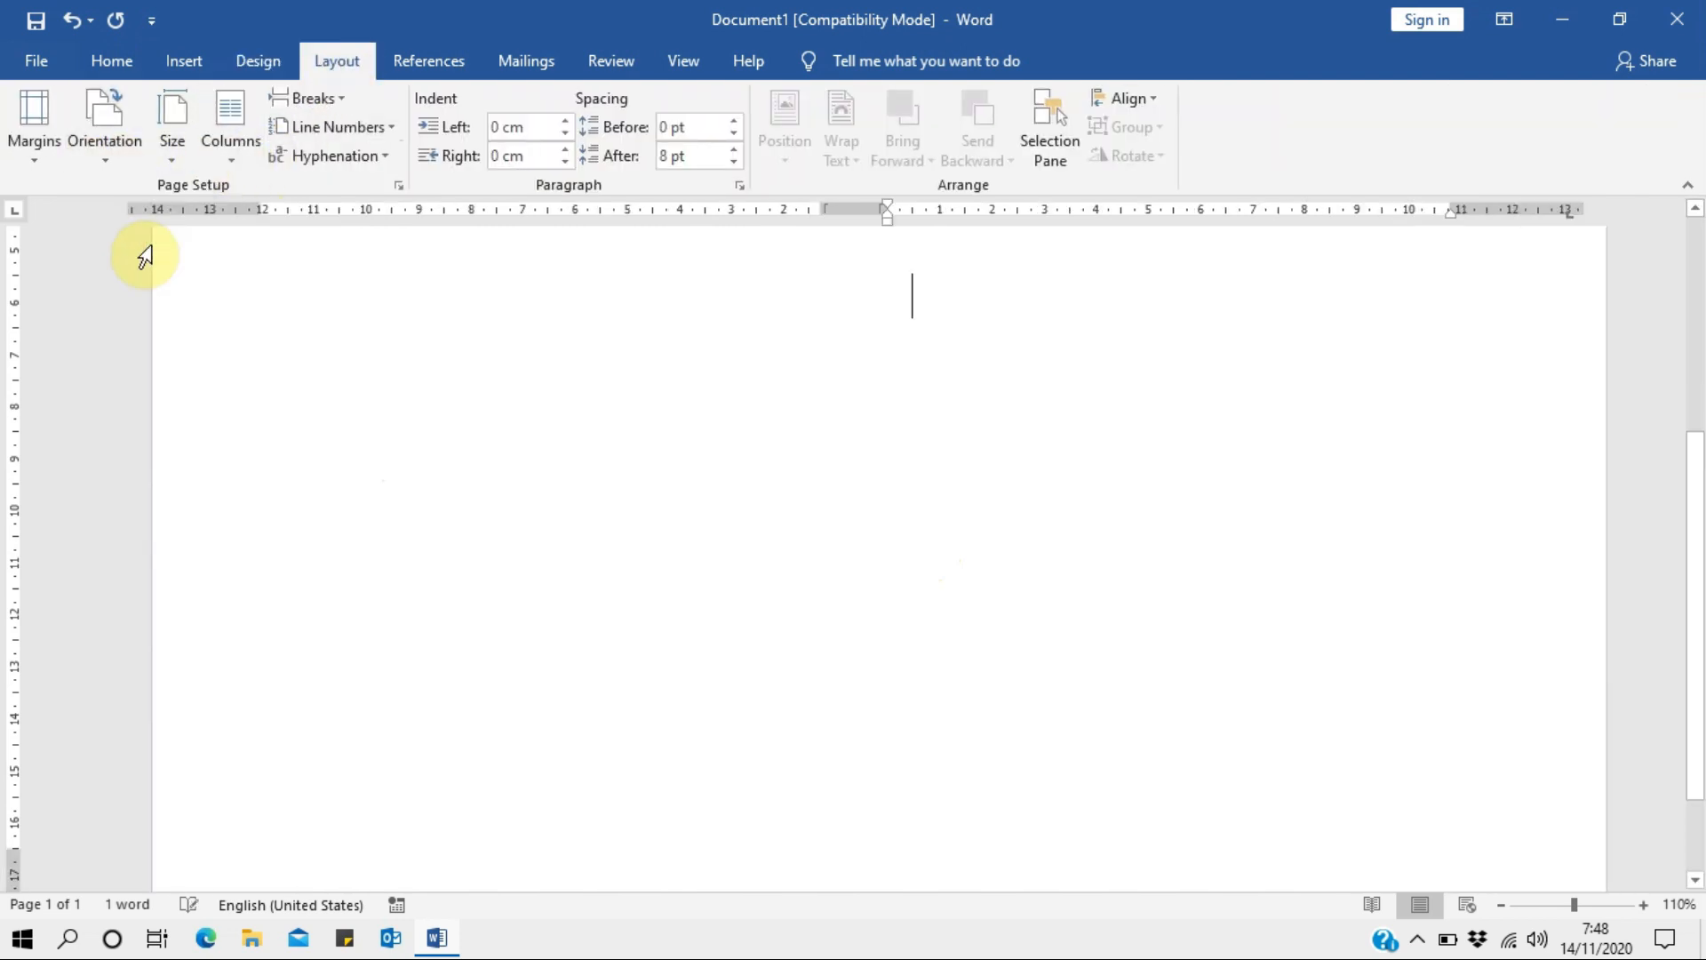
click(230, 134)
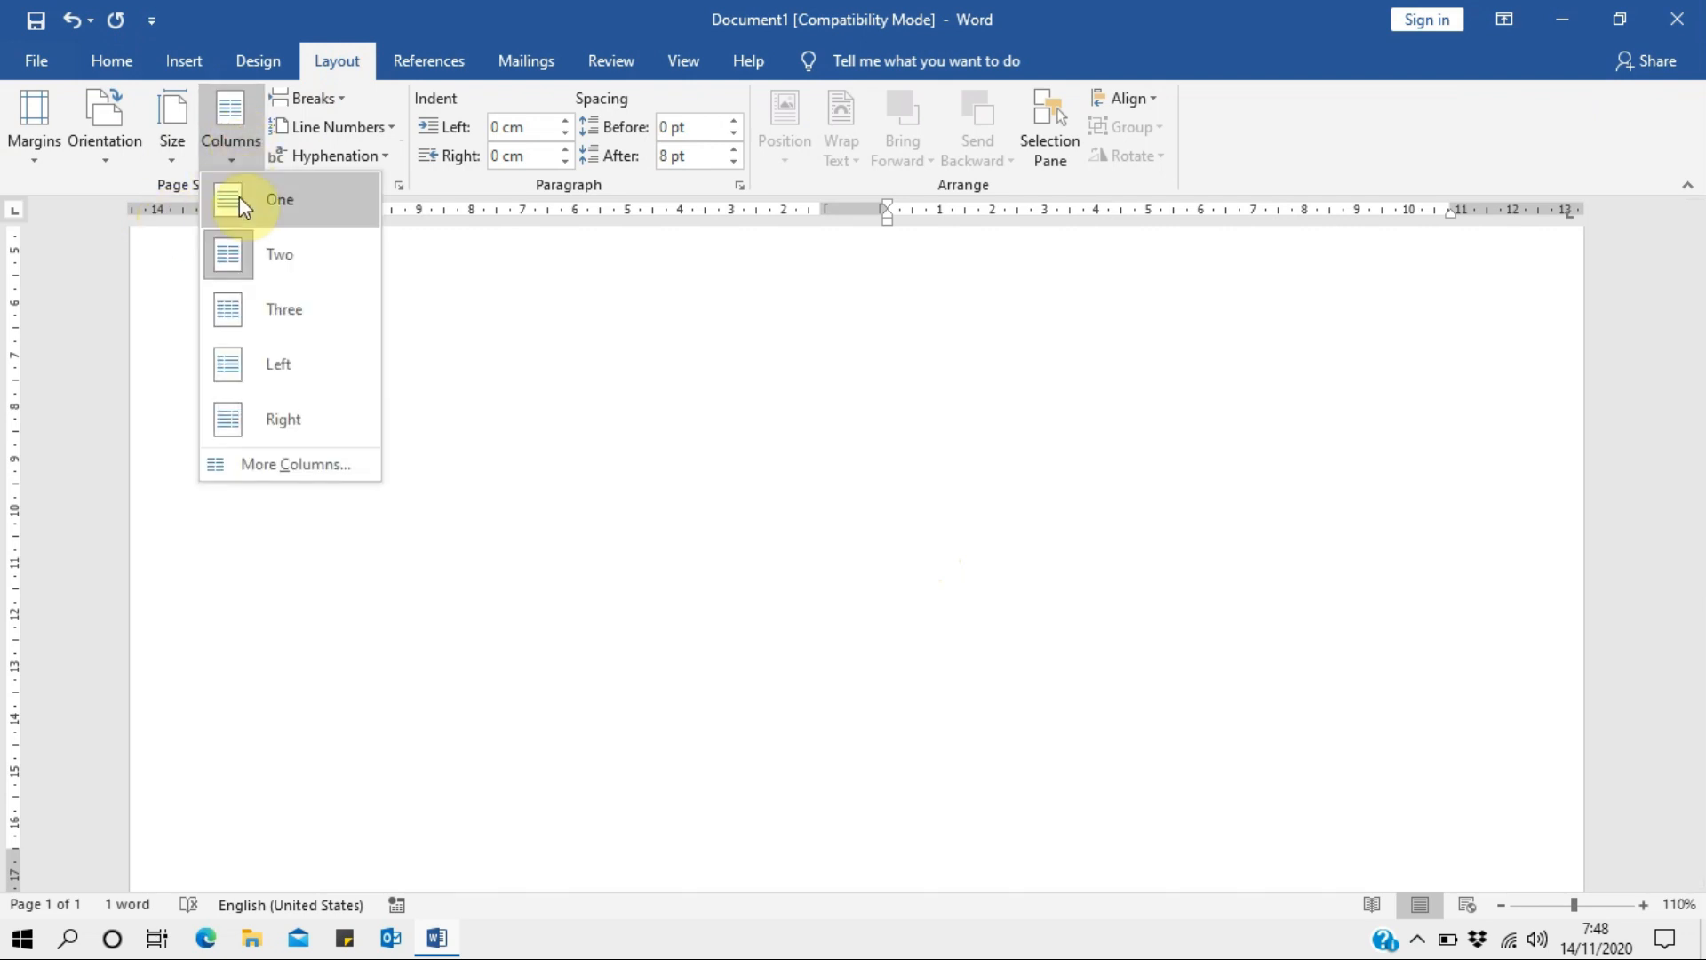
click(268, 259)
scroll(578, 373, up, 5)
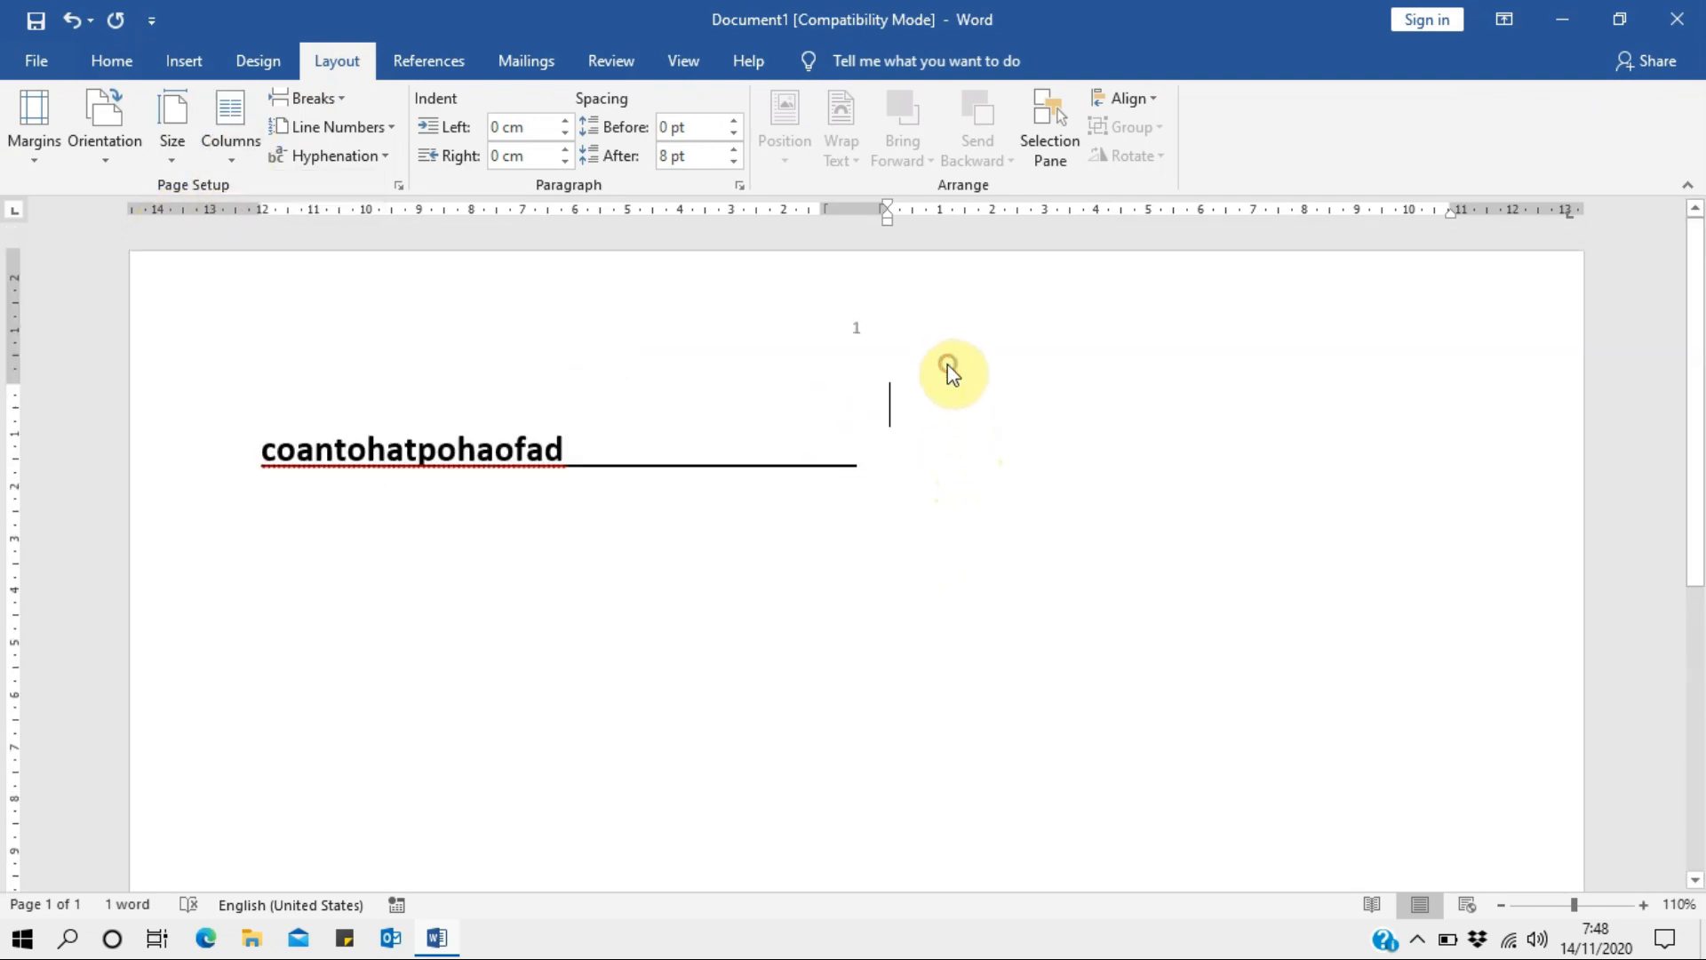
Delete the underlined blank space after coantohatpohaofad and enter "fdfds" at the start of the second column.
click(845, 471)
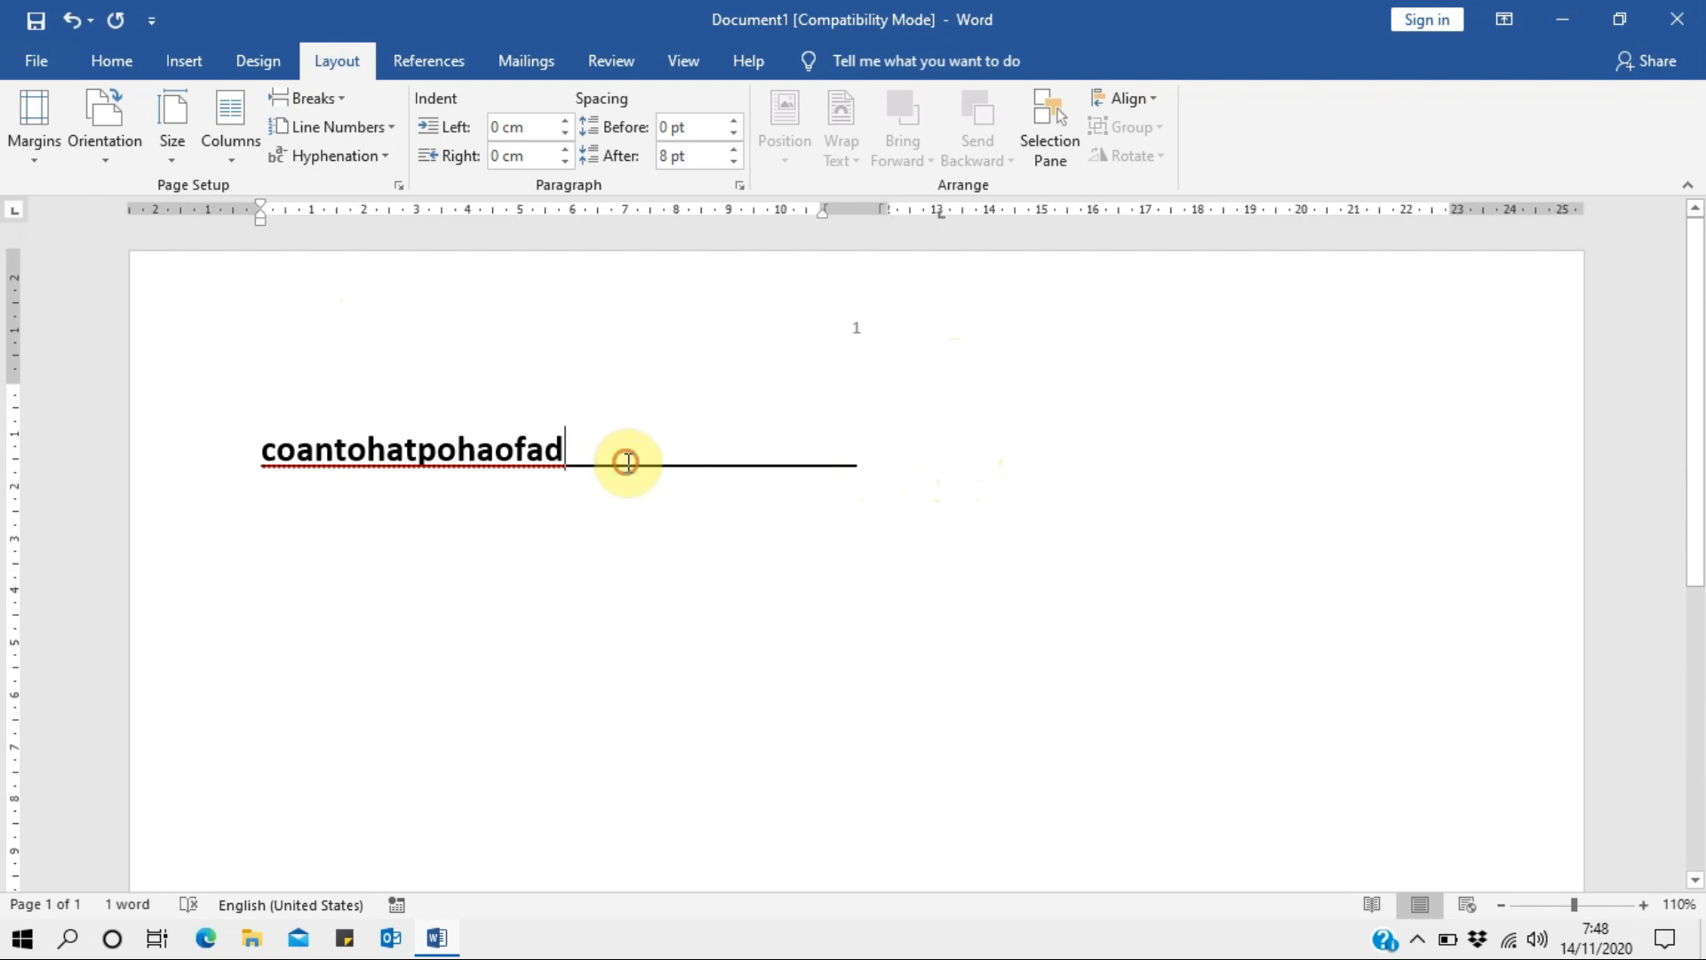
drag(583, 461, 828, 471)
key(Delete)
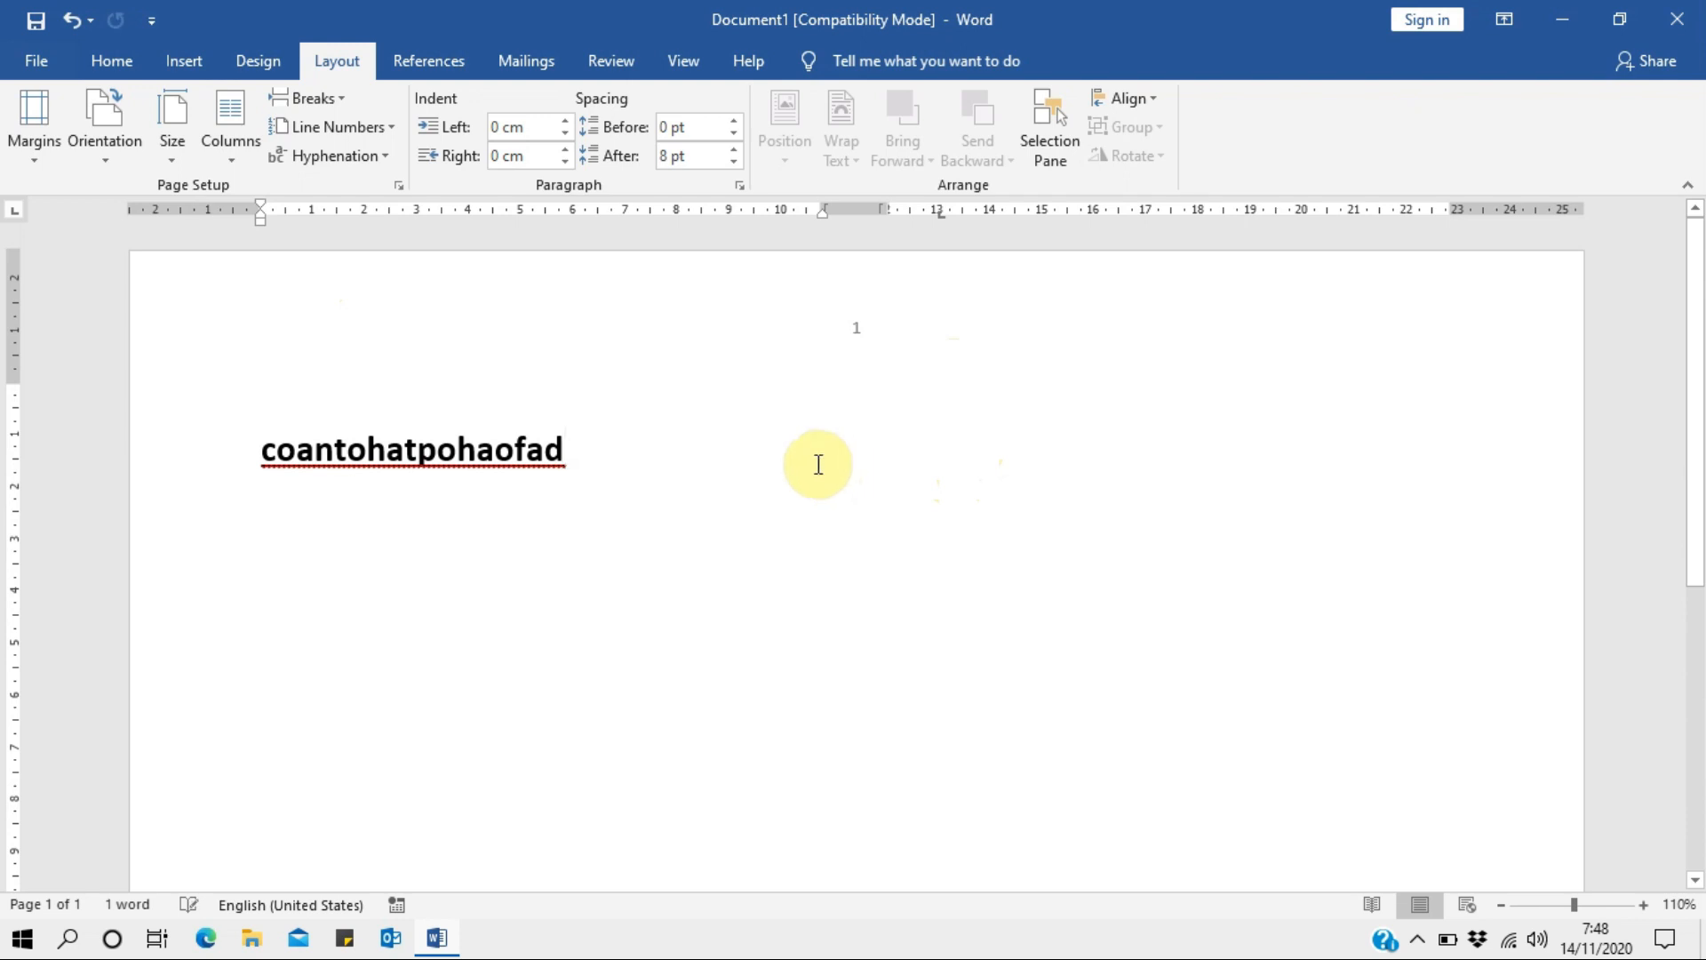
click(975, 445)
text(fdfdsf/.)
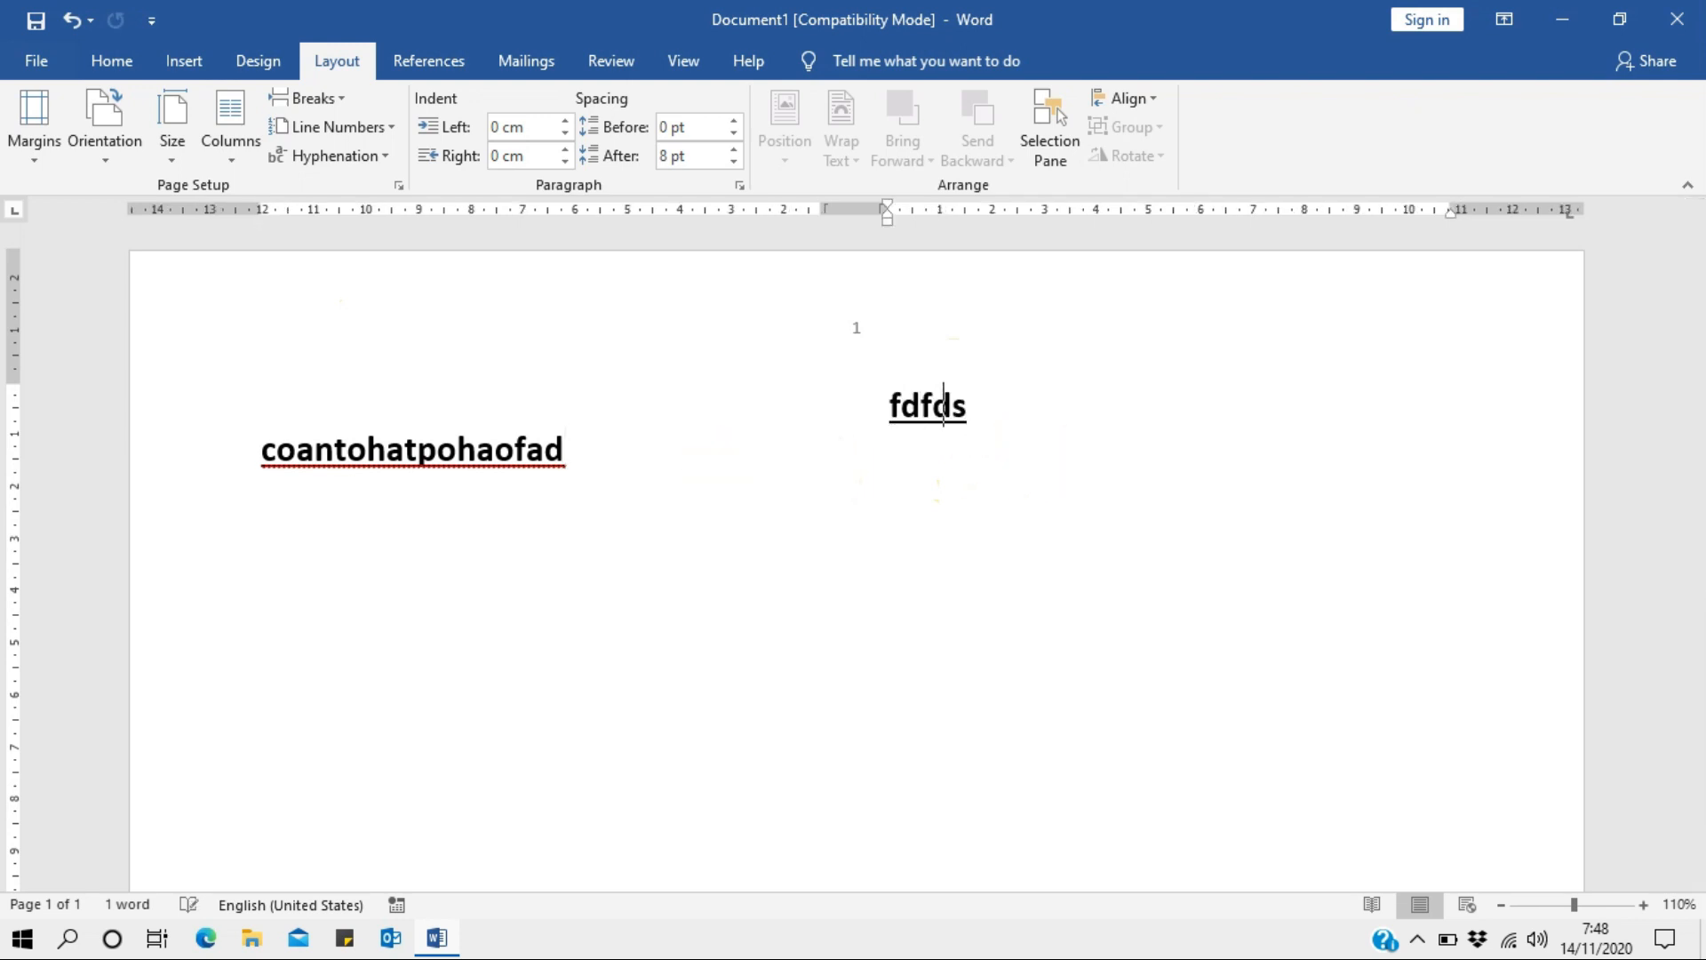
Extend the second column's first line to "Fdfdsf/." and add two lines reading "Fdfdfdfd" beneath it.
click(1076, 461)
text(fdfdf)
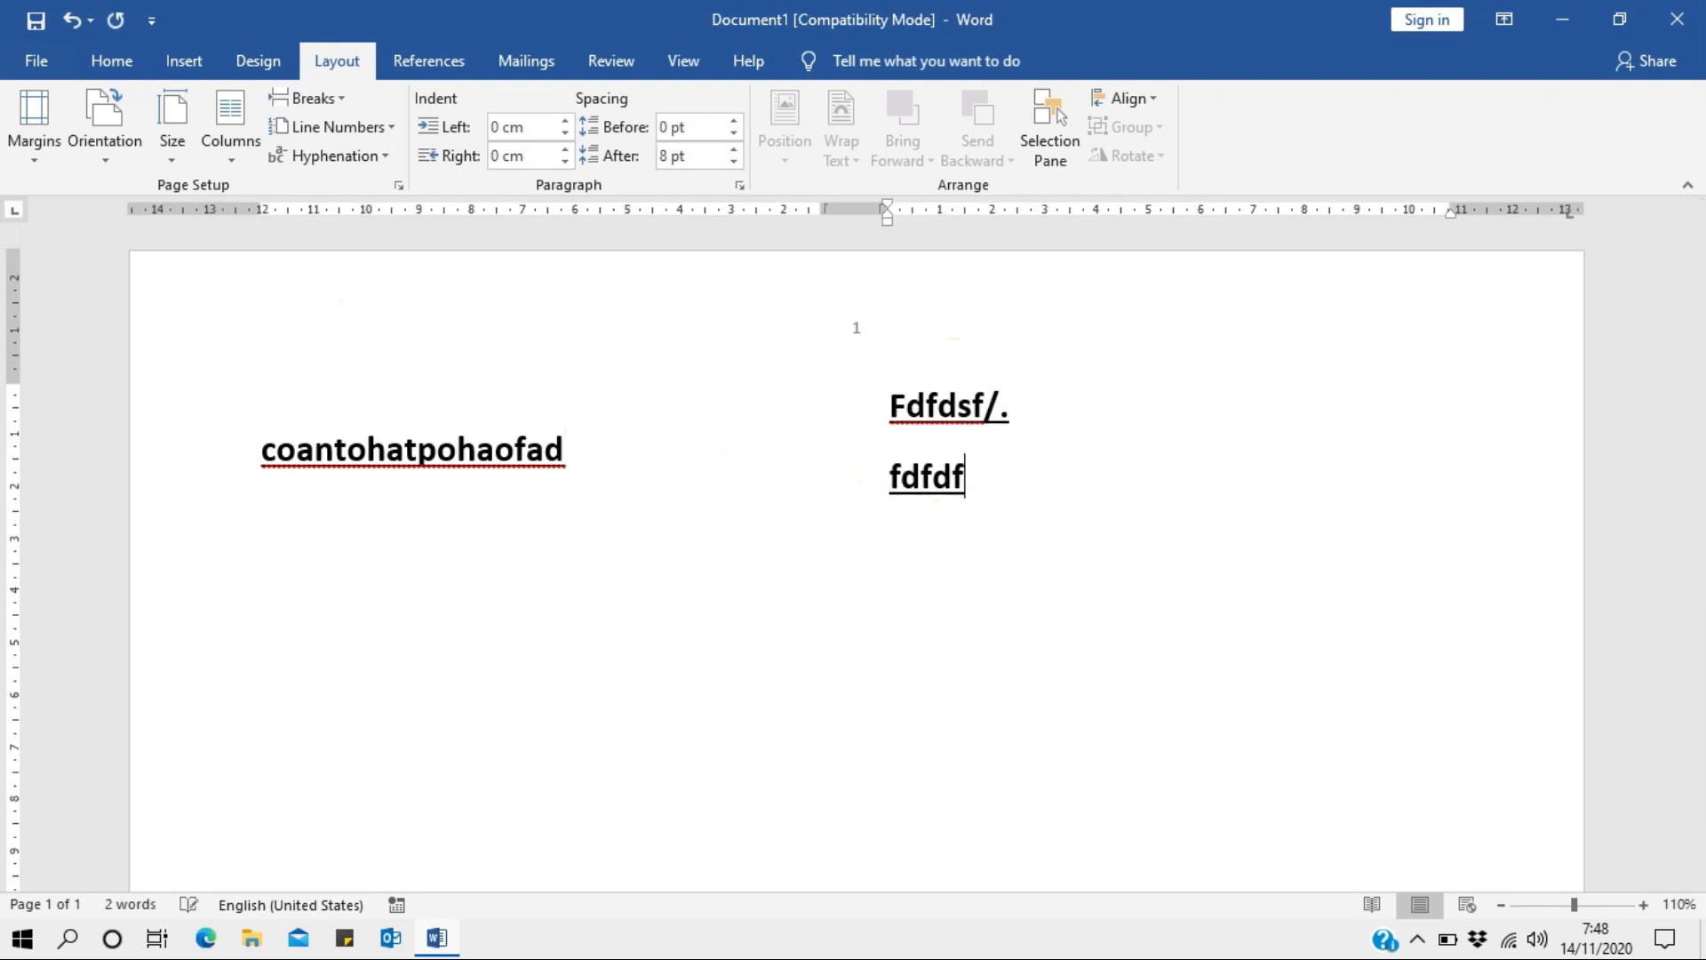
text(dfdfd)
key(Return)
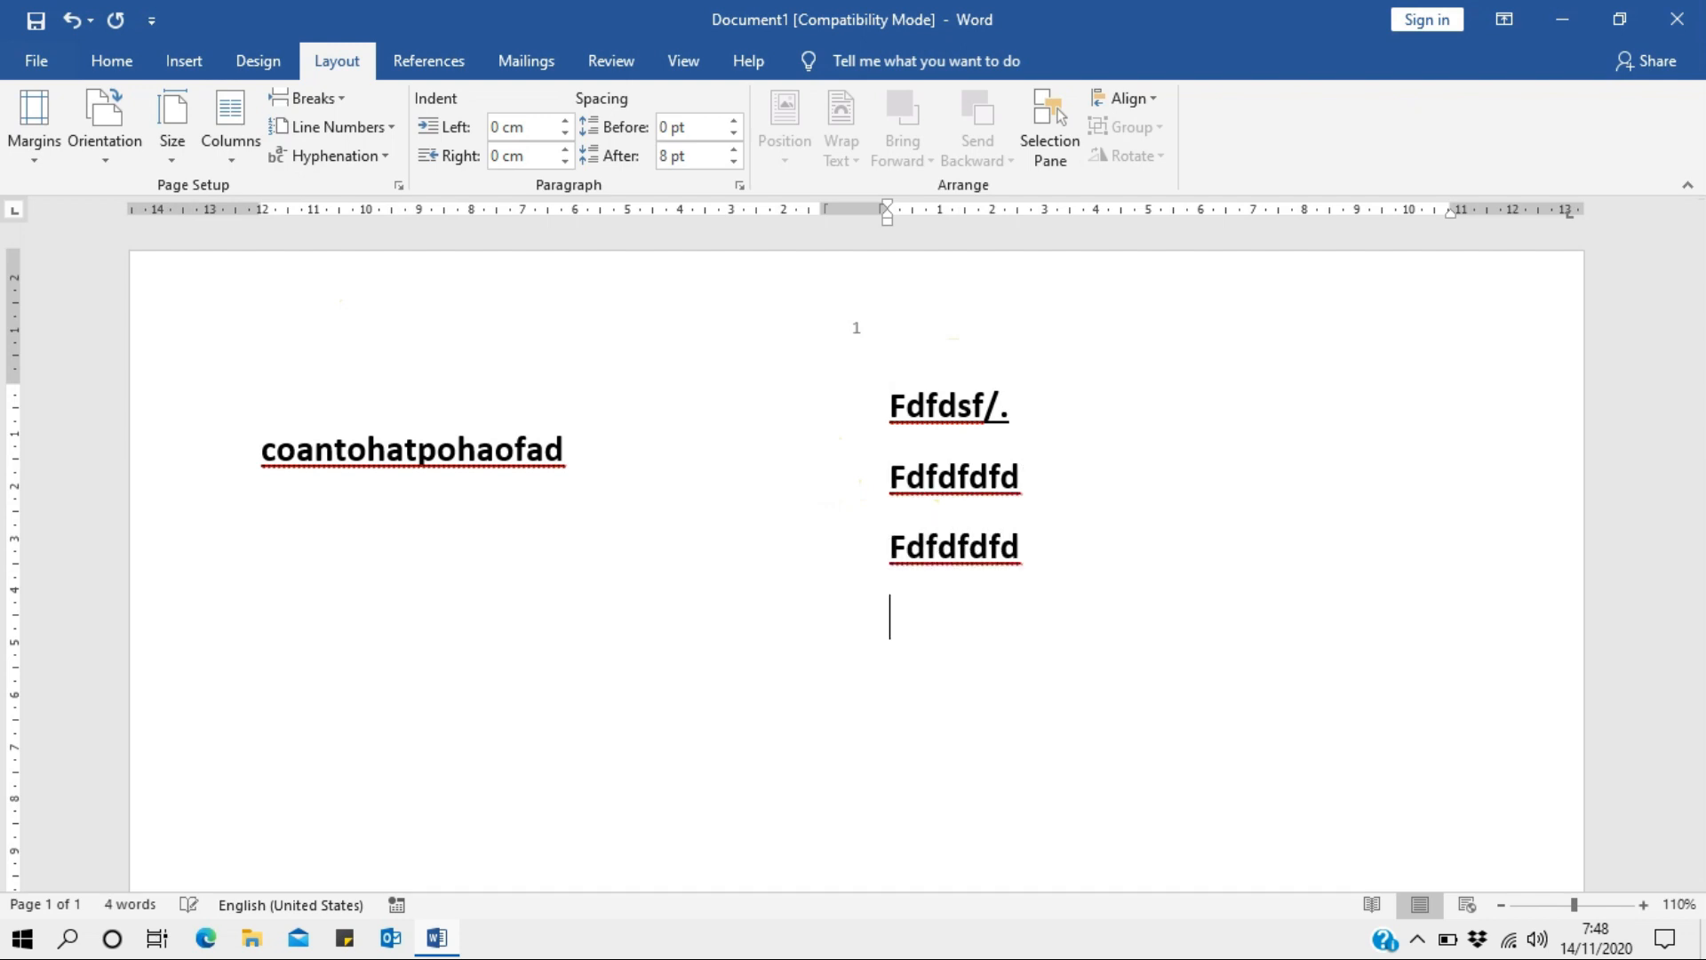
Enter "fdfdfd" and "fdfdfdf" on separate lines above coantohatpohaofad in the first column.
click(347, 412)
text(fdfdfd)
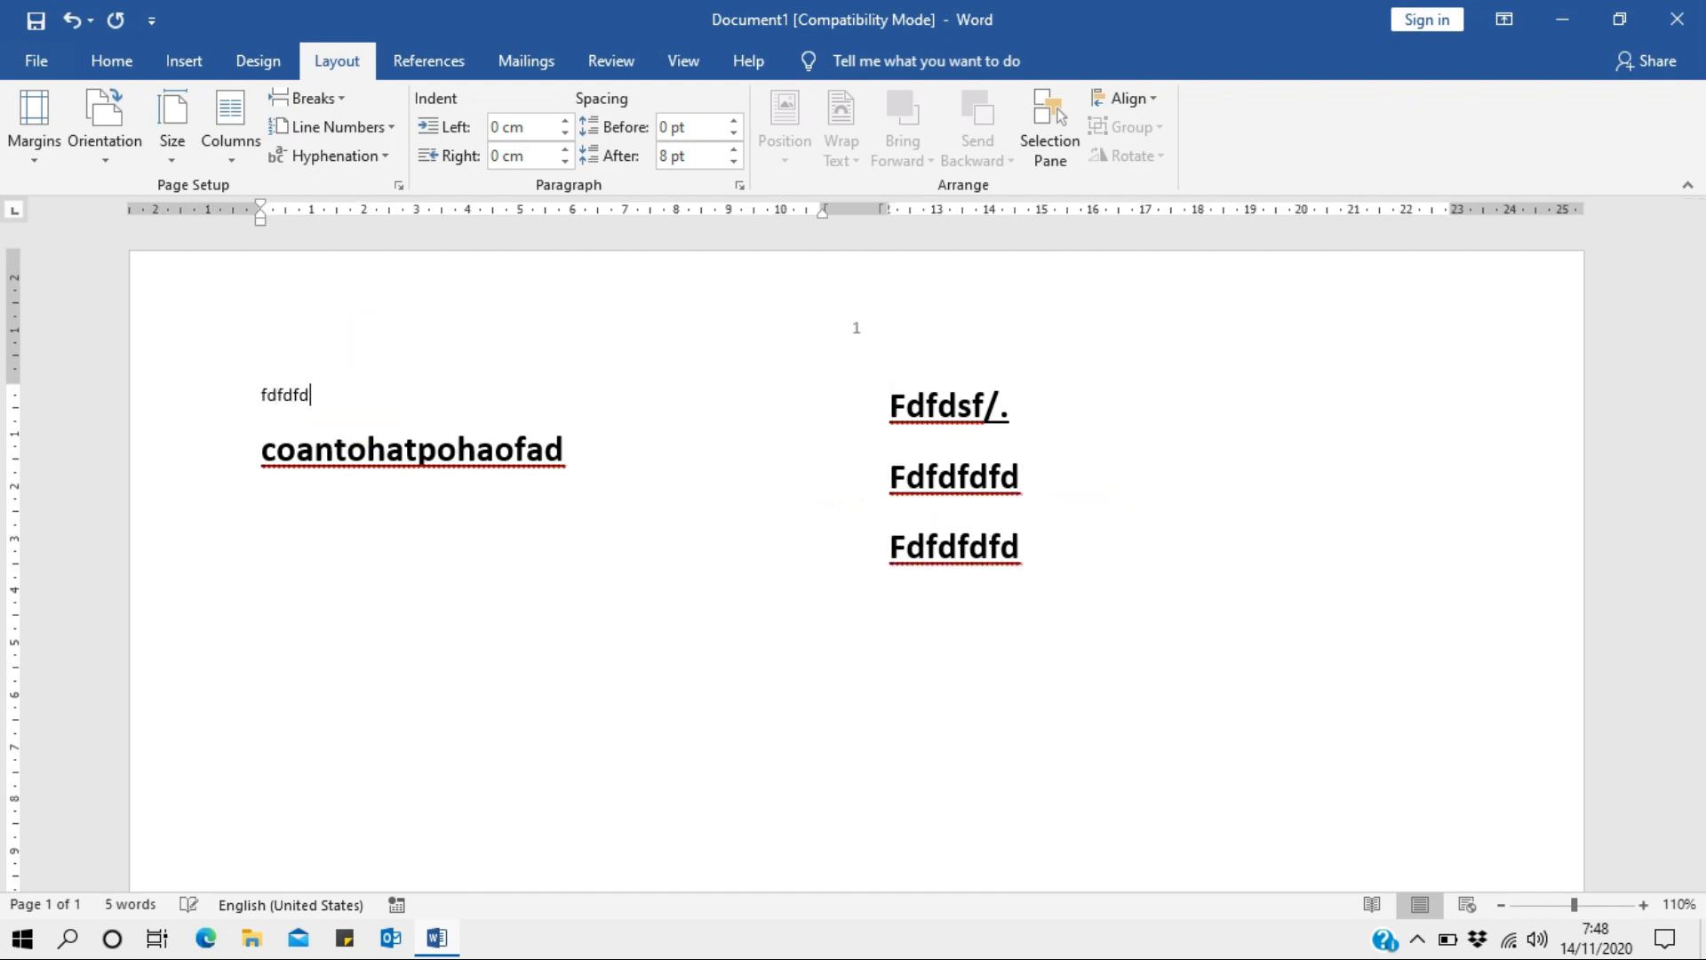
key(Return)
text(fdfdfdf)
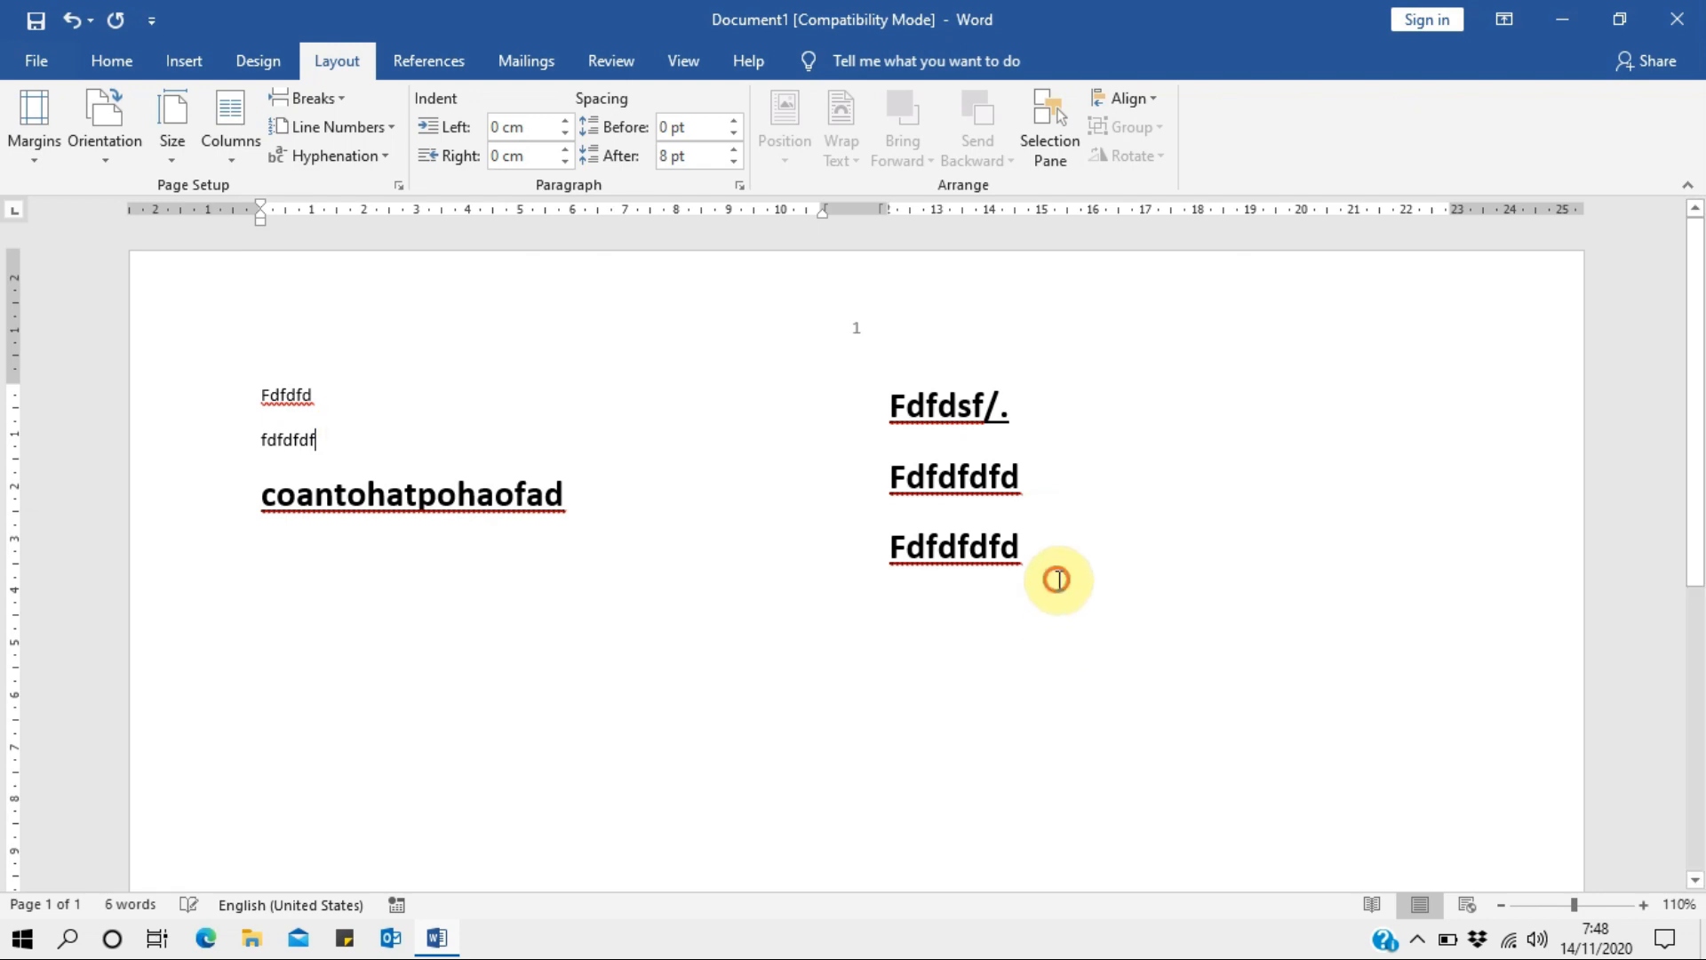
Arrange the document body in three columns.
click(1203, 430)
click(1161, 445)
scroll(1161, 445, down, 5)
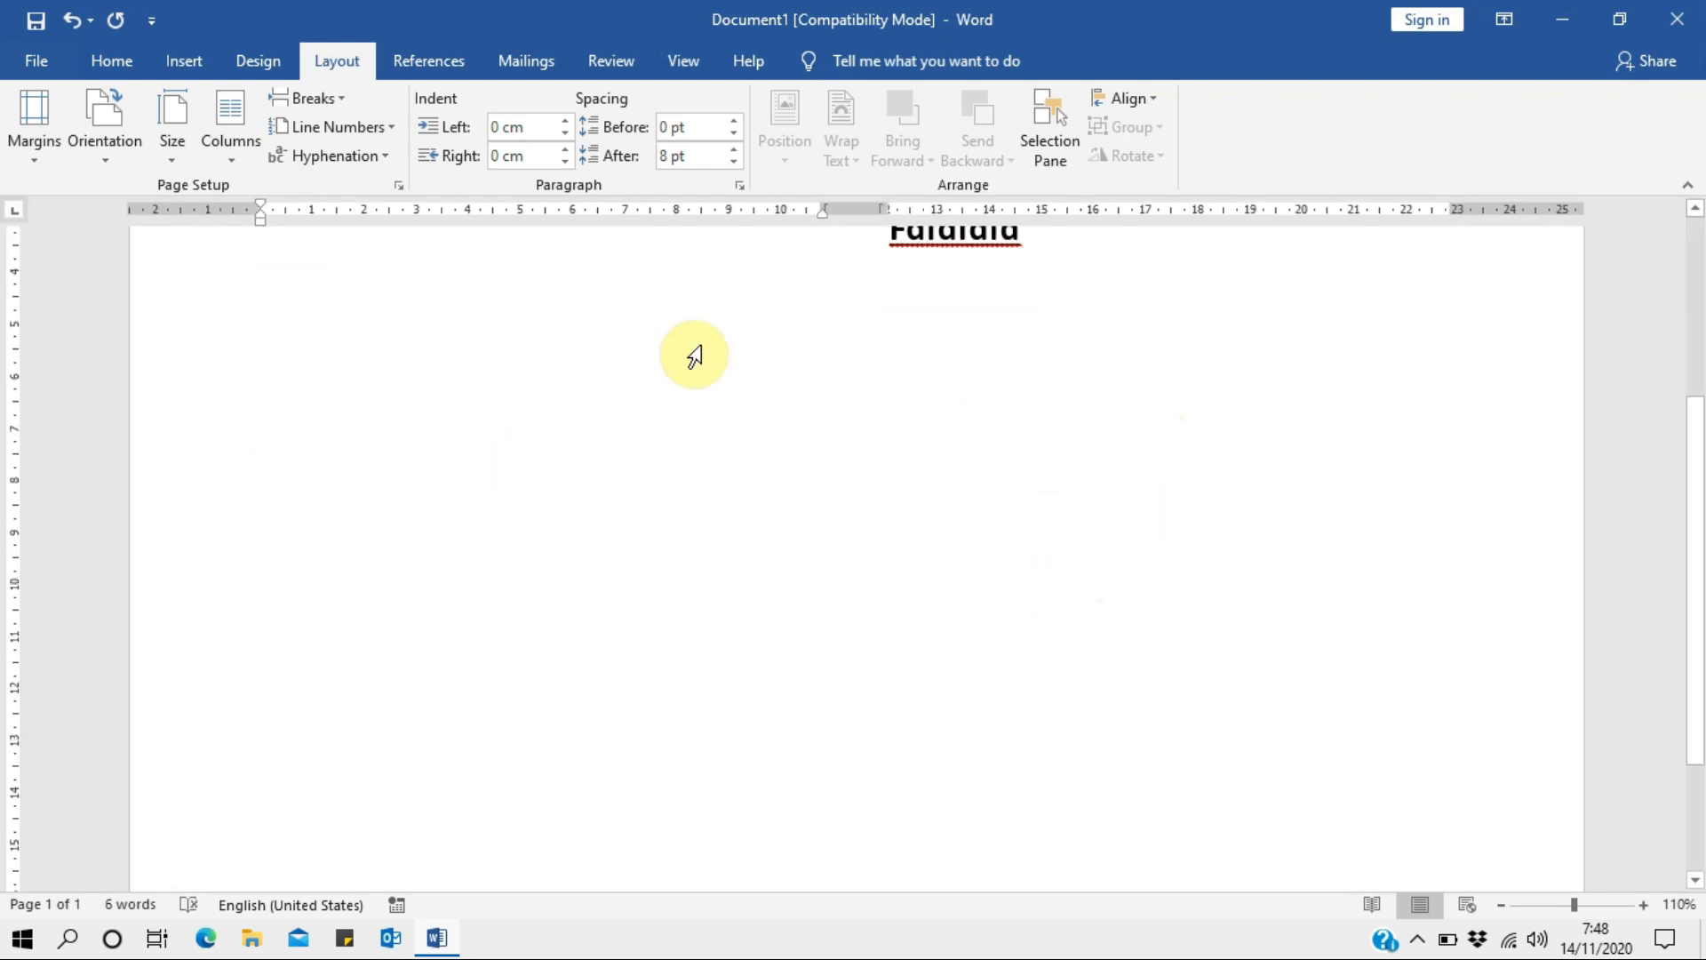
scroll(690, 355, up, 4)
click(233, 138)
click(260, 325)
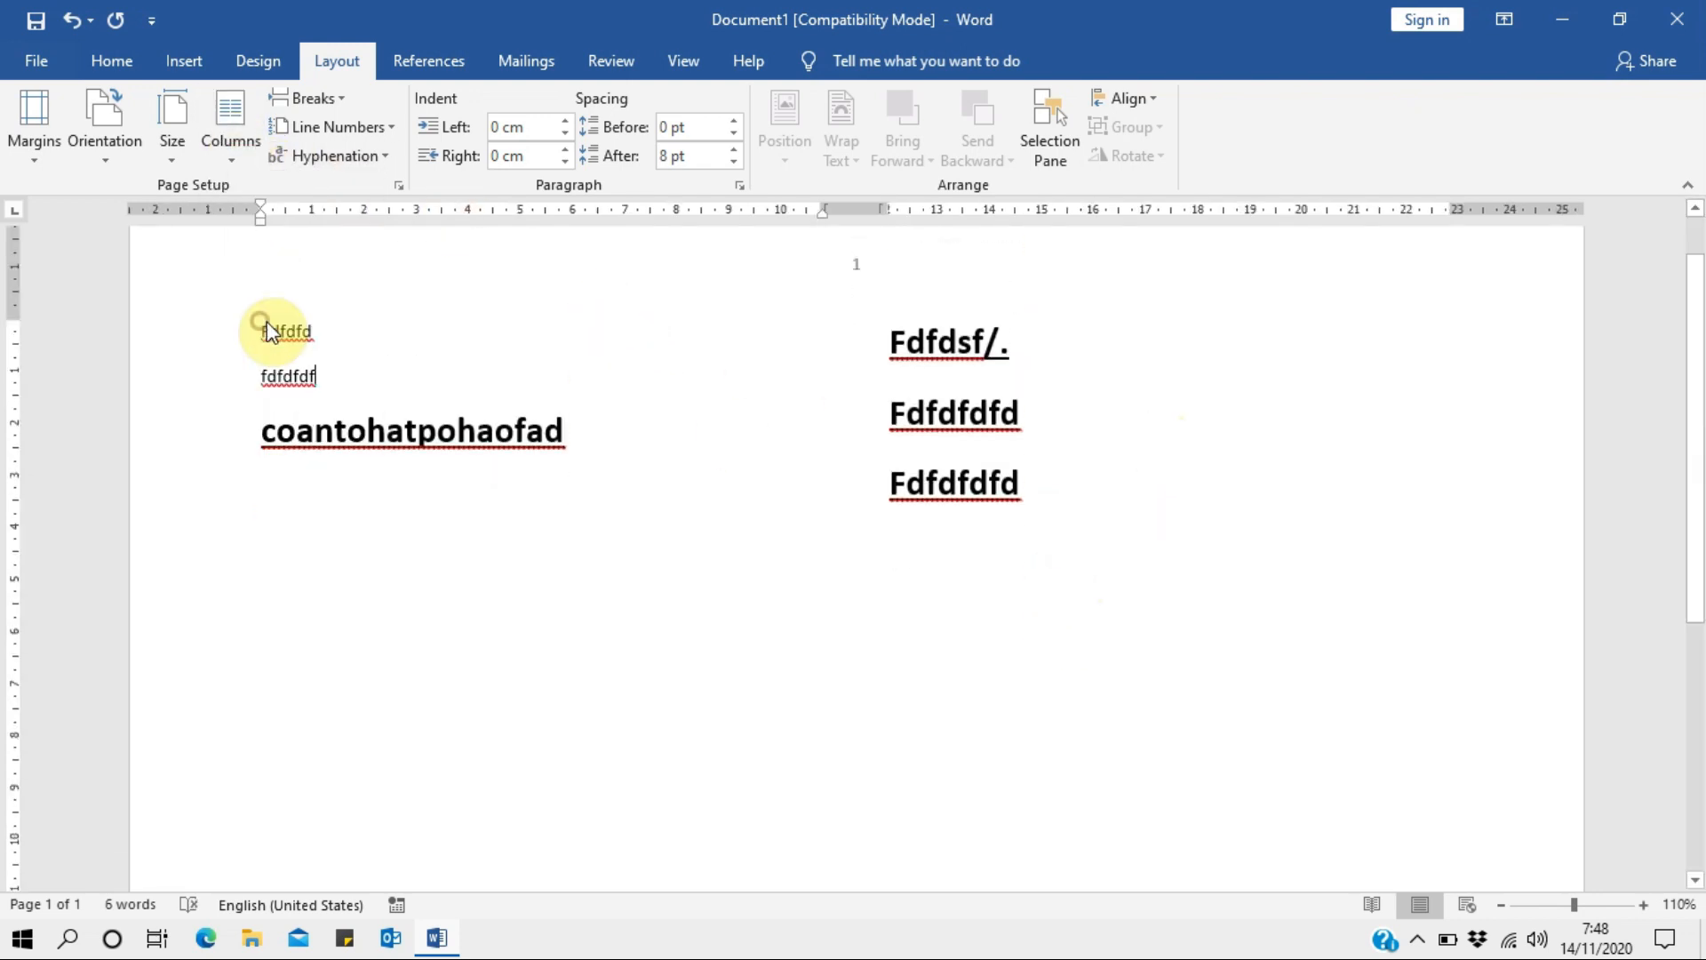
Append a backtick to "Fdfdsf/." and extend the second column's first two lines with underlined tab space.
click(1212, 491)
click(1189, 393)
text(`)
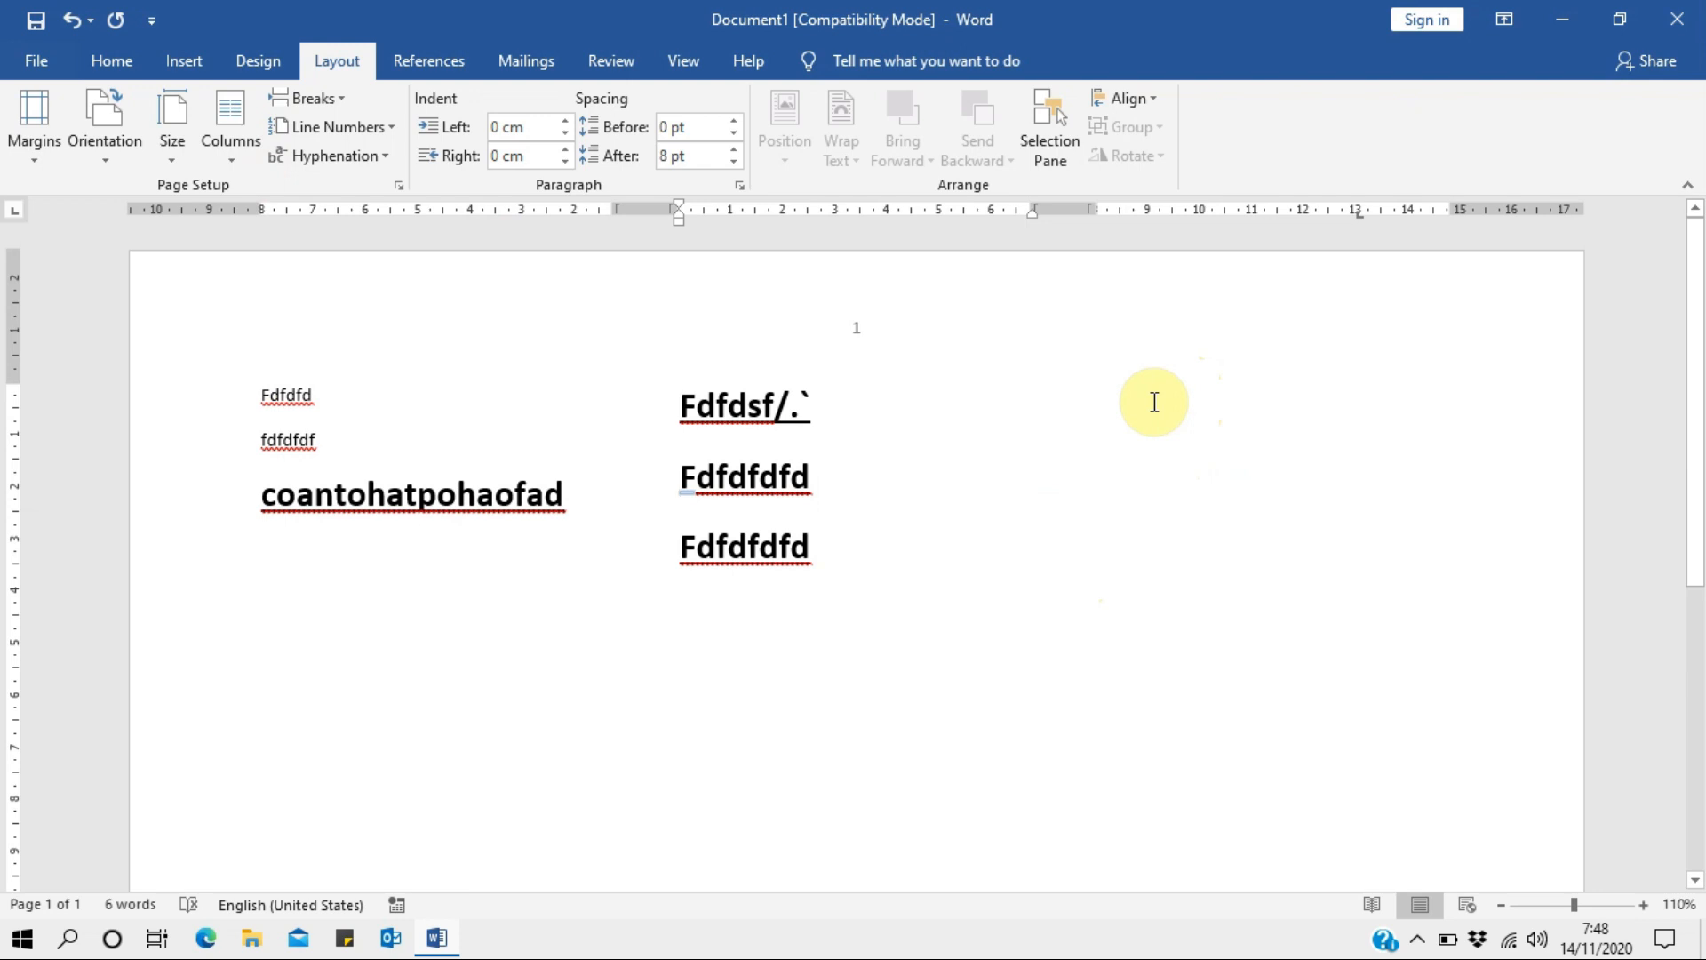
double_click(1153, 401)
double_click(1333, 425)
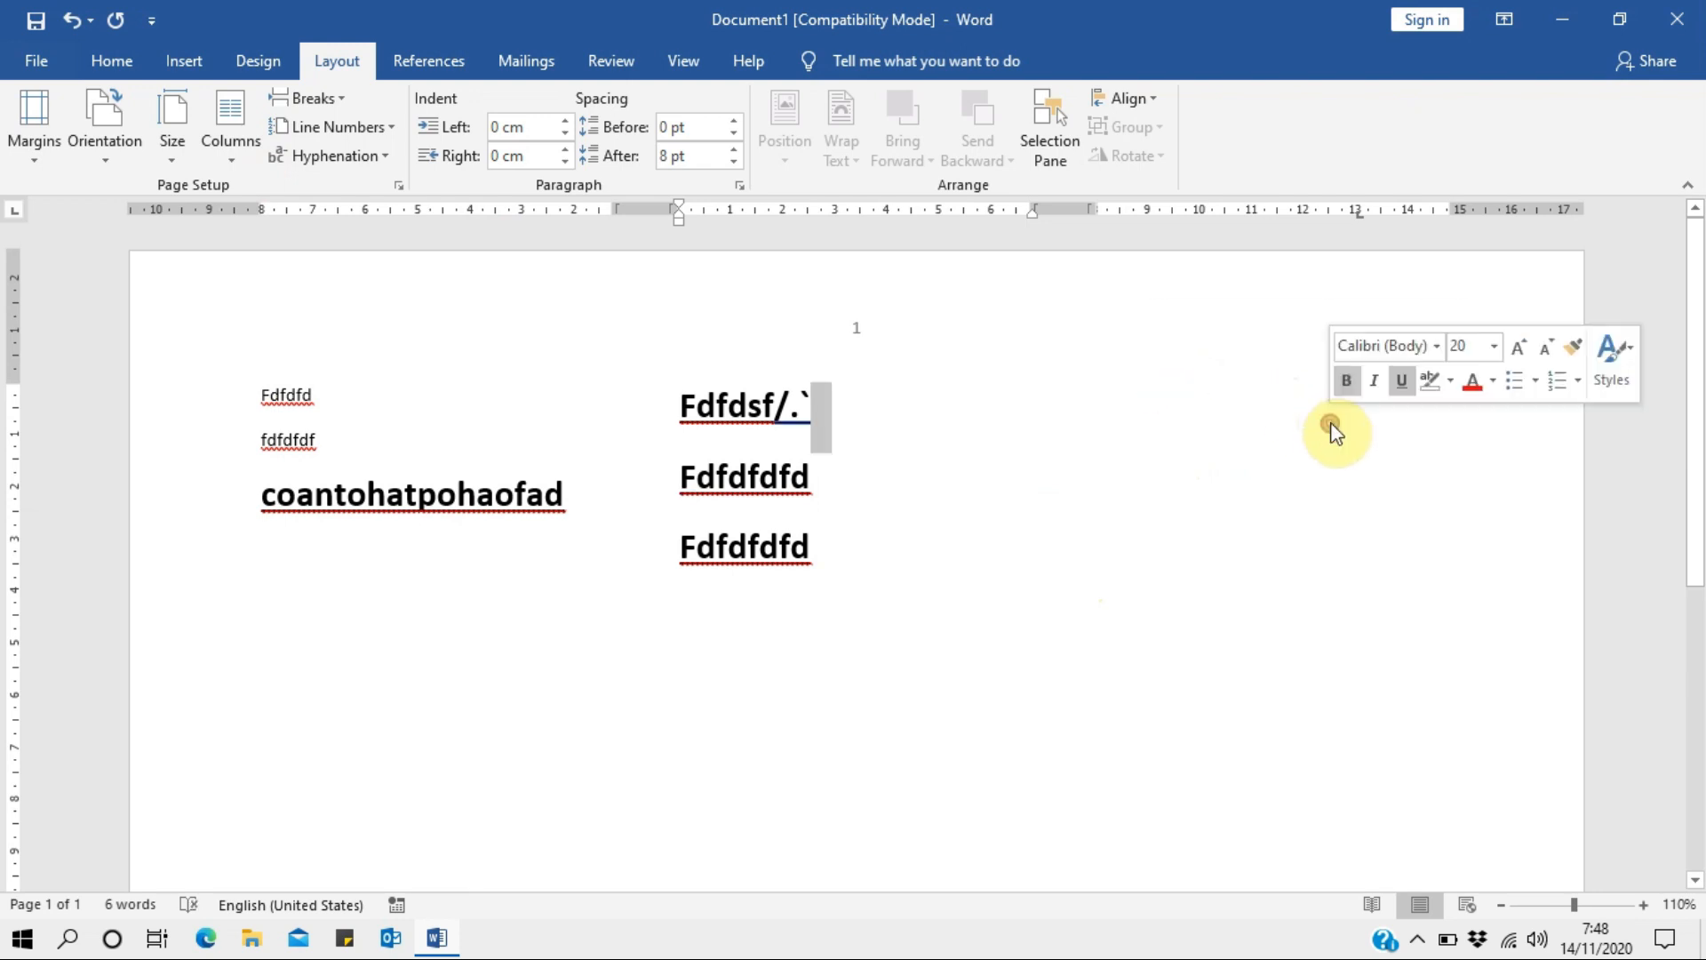
click(1228, 423)
double_click(1229, 419)
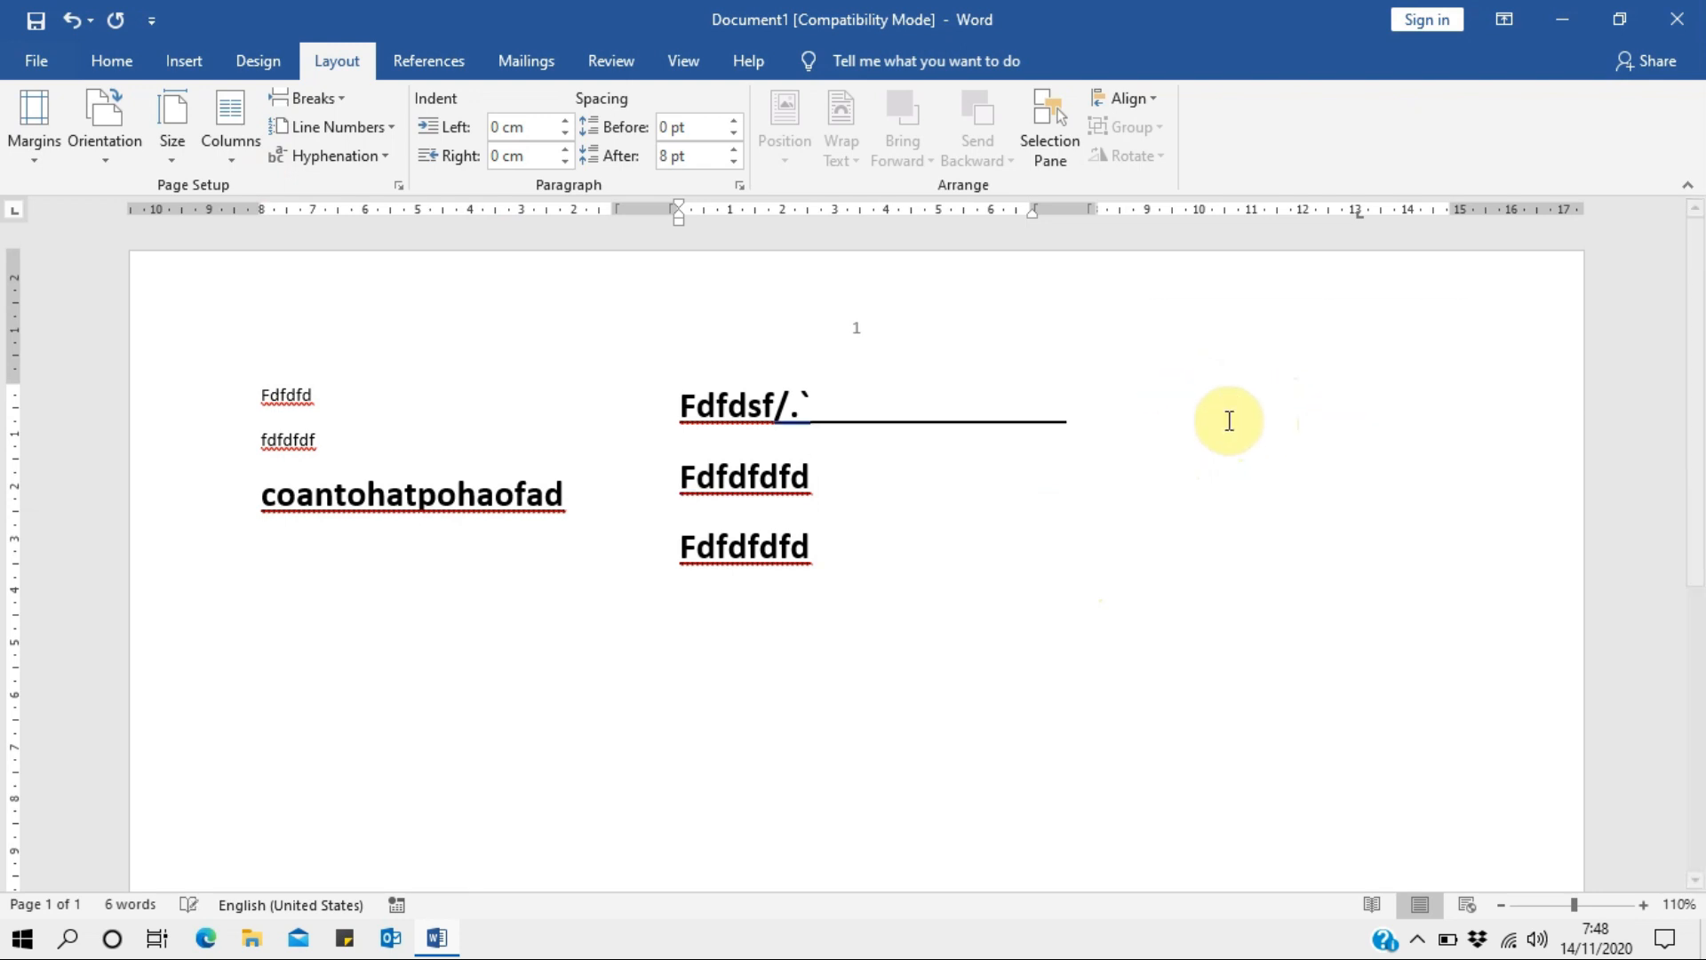
click(876, 495)
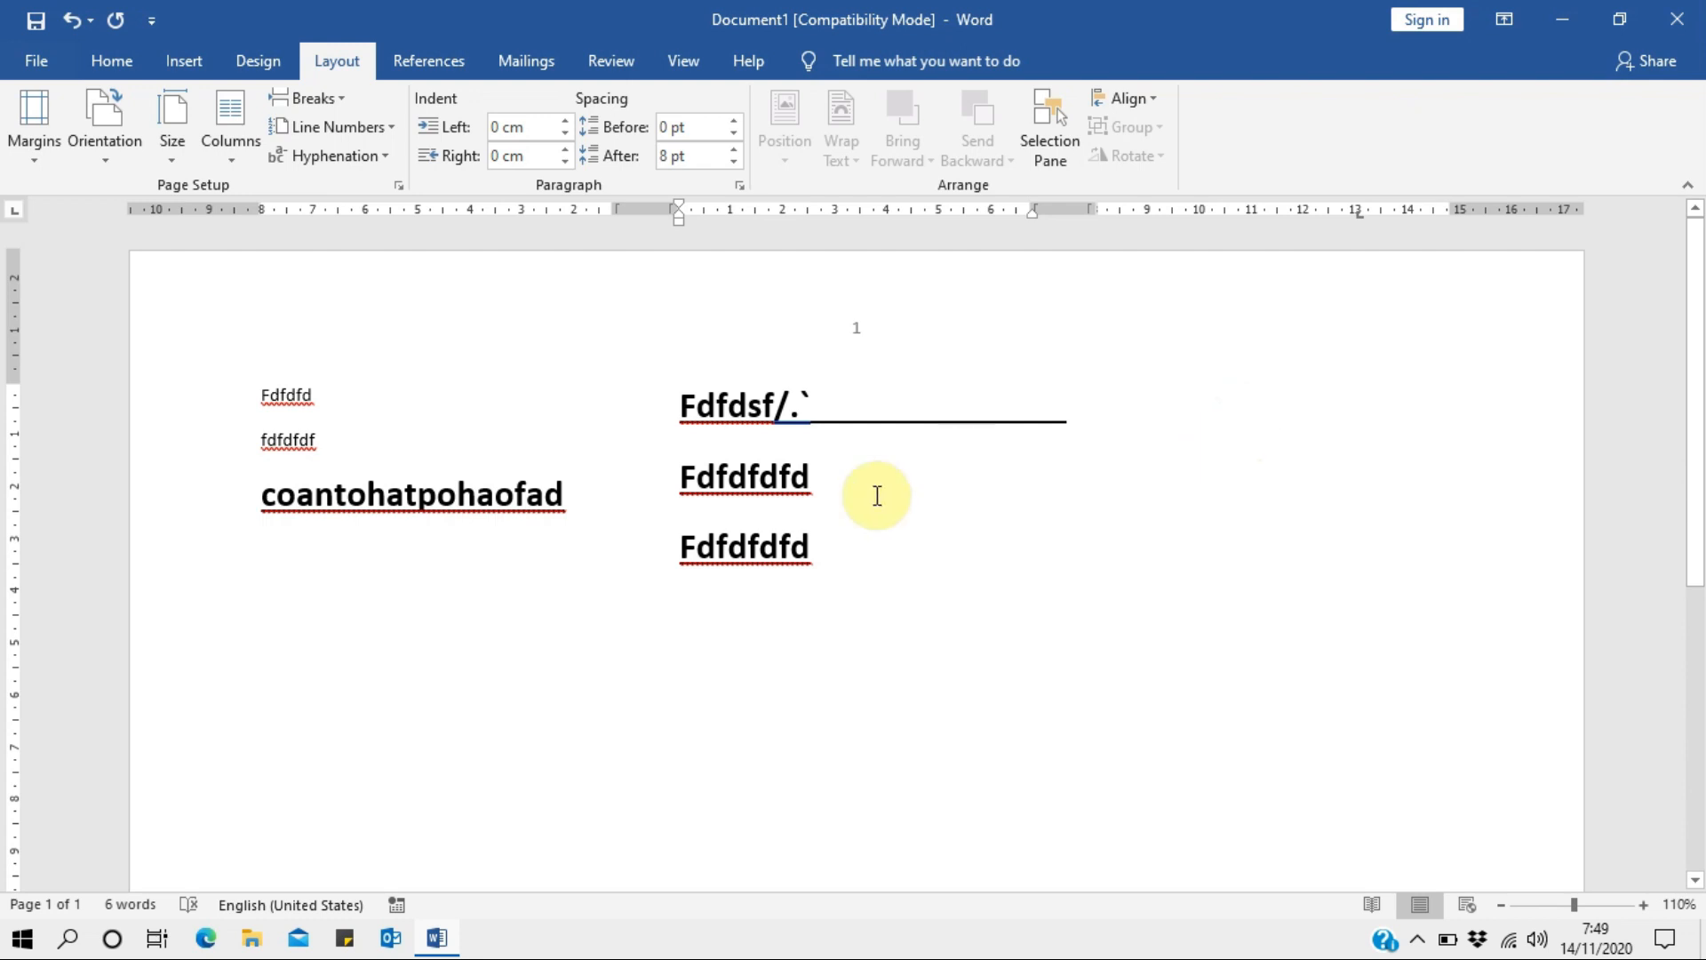
key(Tab)
Add blank lines until the third column begins and enter "fdsfsfsfsfsfs" at its start.
scroll(1191, 576, down, 5)
scroll(1190, 576, up, 5)
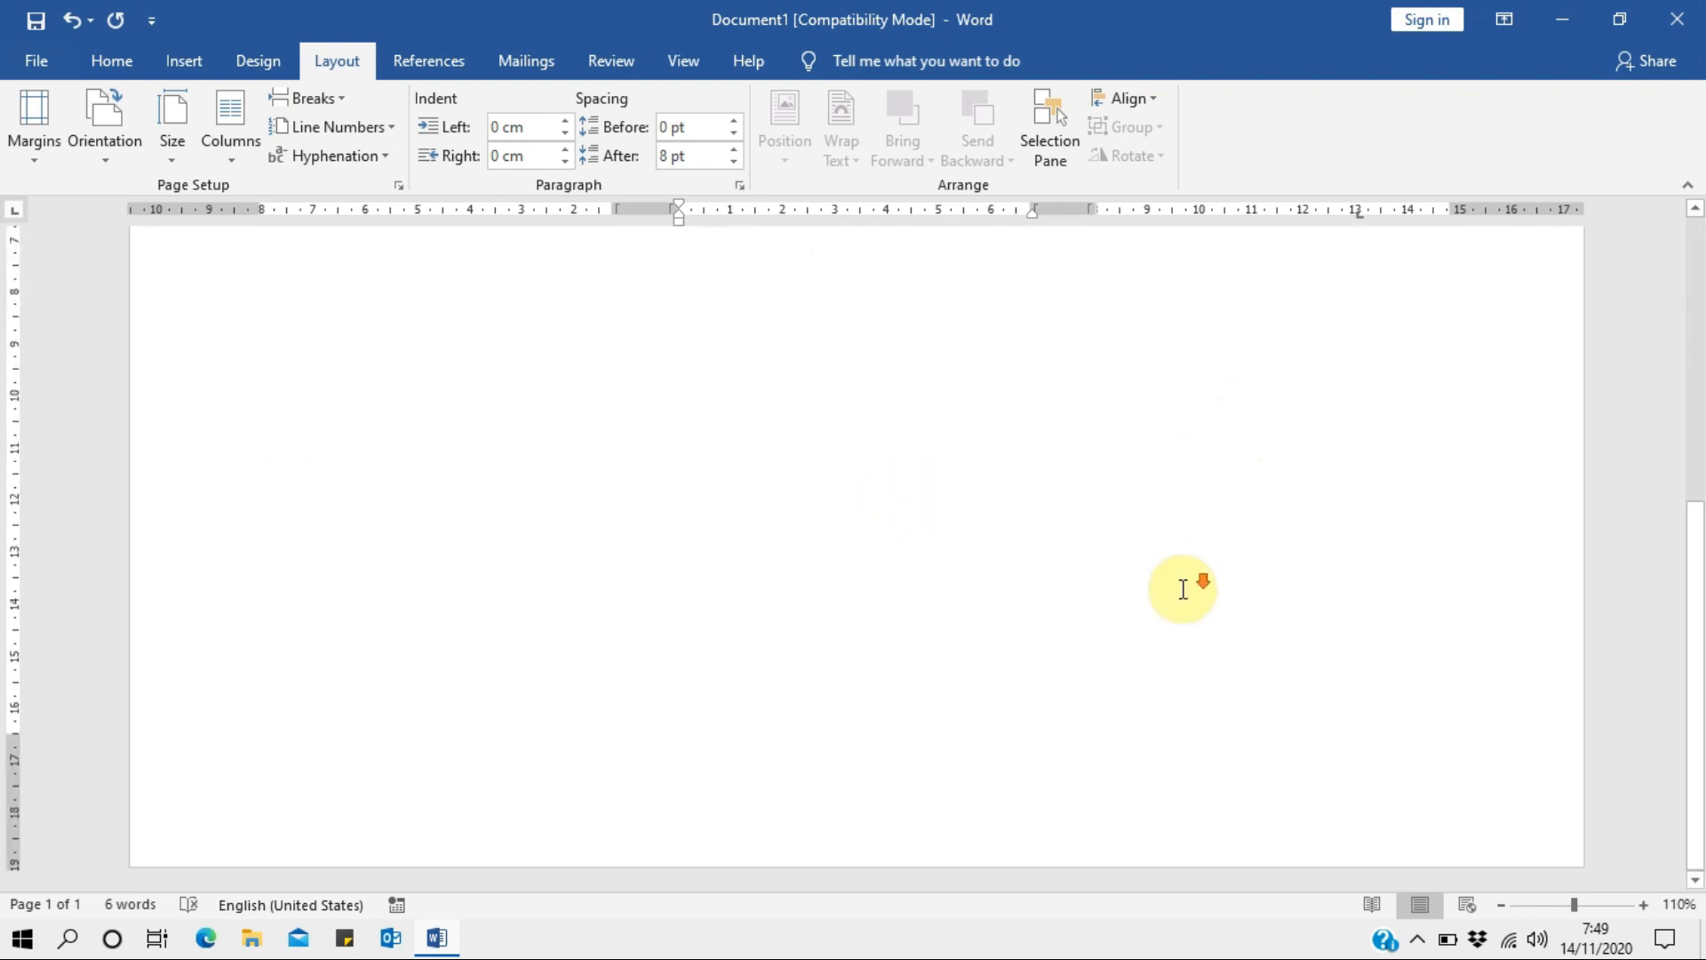
key(Return)
key(Return)
key(Return)
key(Return)
key(Return)
key(Return)
key(Return)
key(Return)
key(Return)
key(Return)
key(ctrl+z)
click(952, 640)
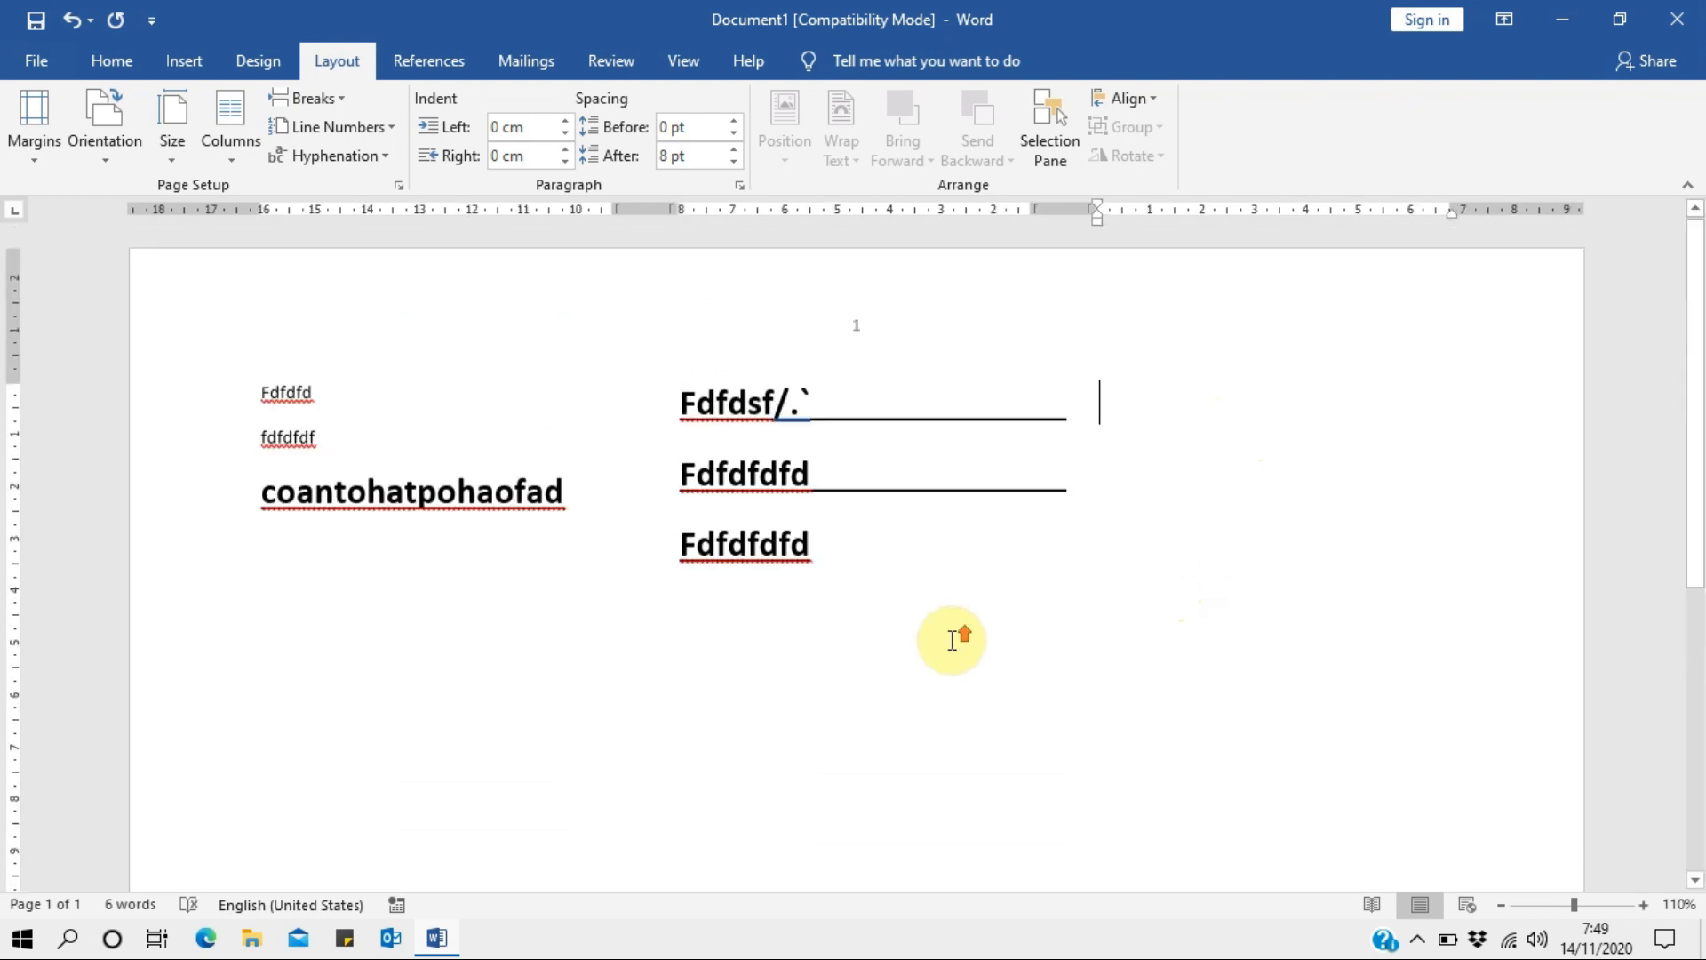
text(fdsfsfsfsfsfs)
Examine how the three columns of text are laid out down the page.
click(255, 392)
scroll(350, 746, down, 3)
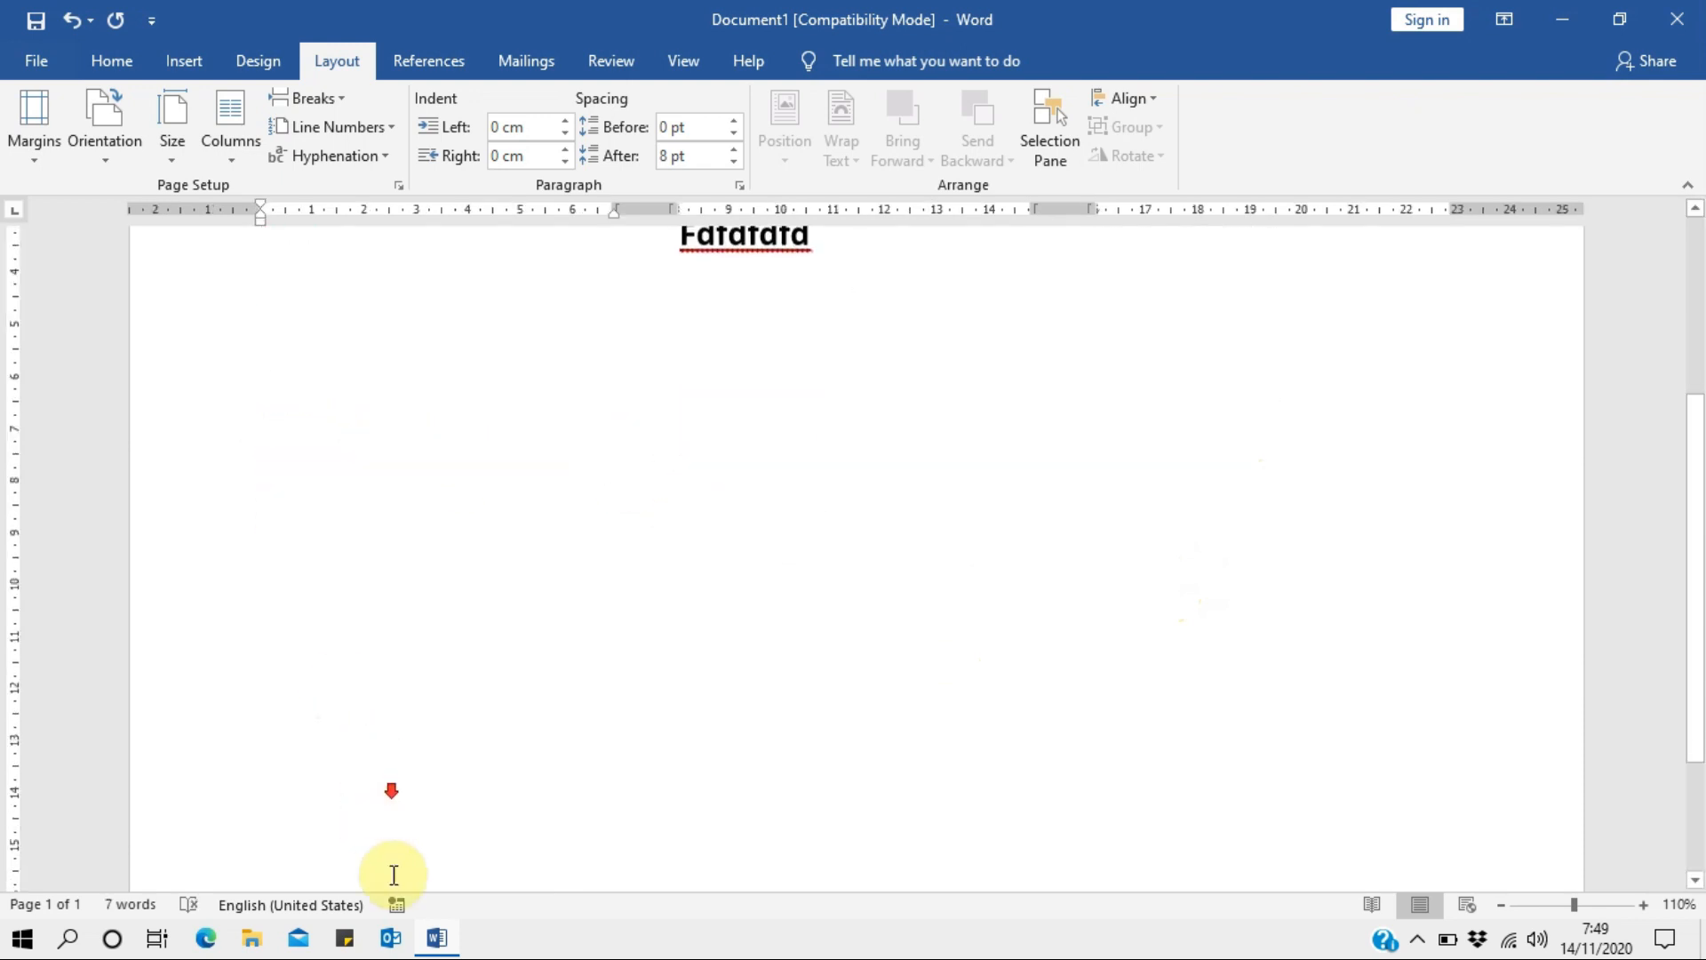
scroll(610, 681, up, 3)
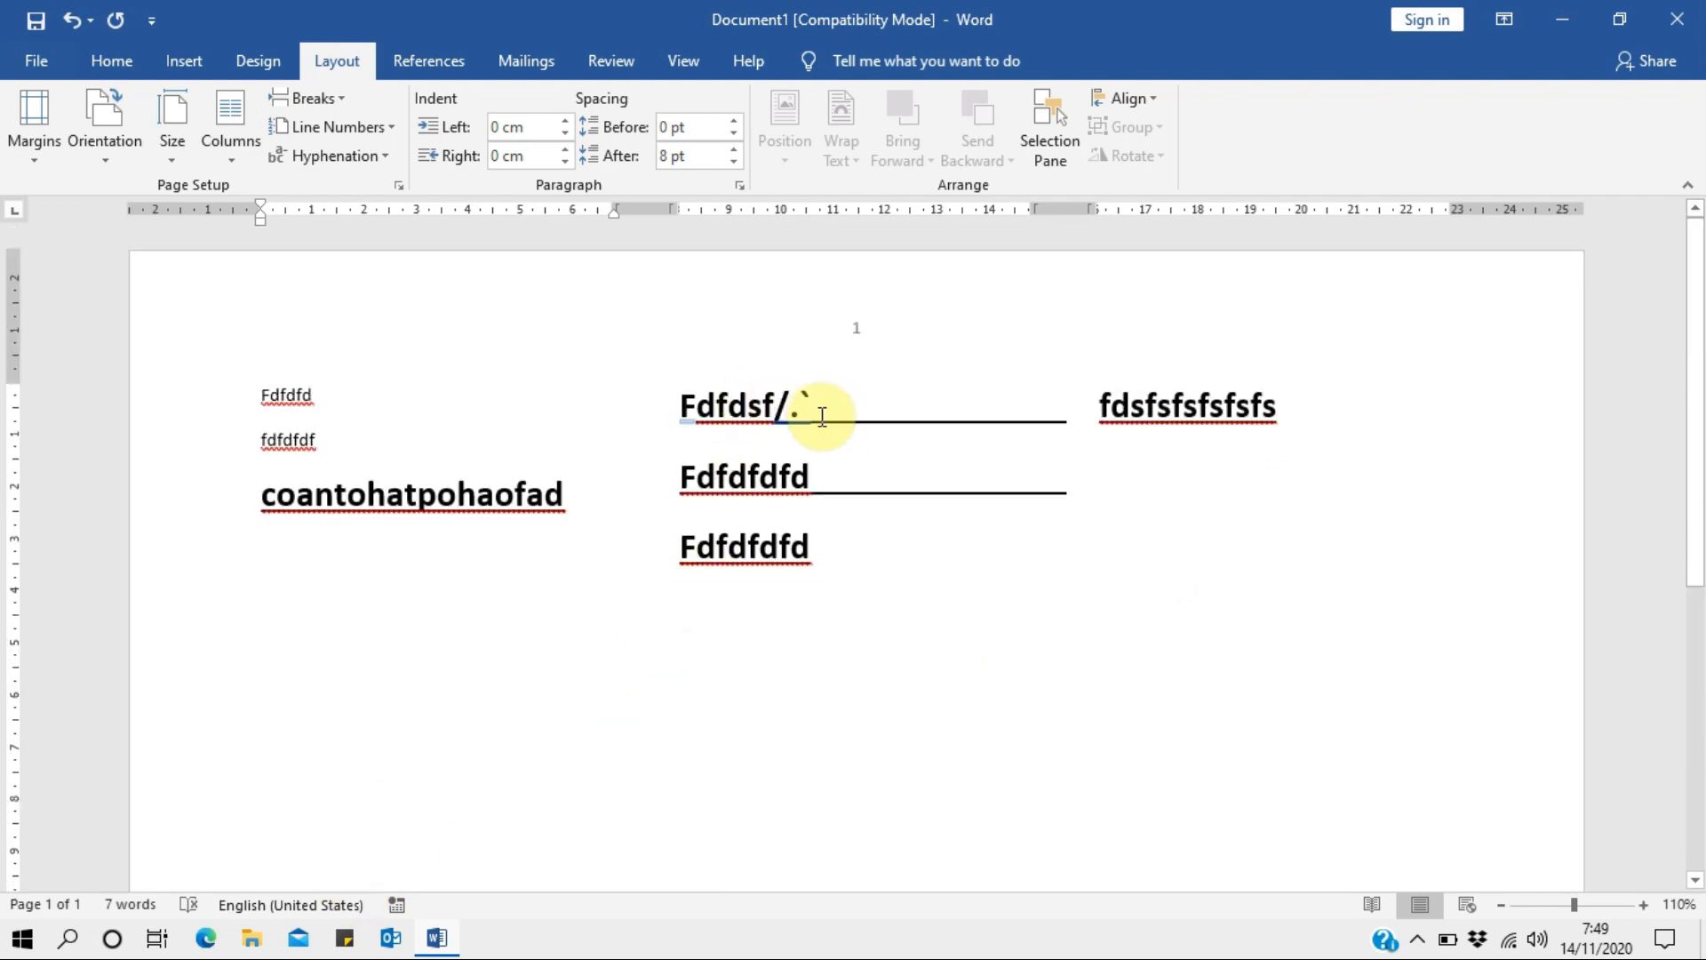
scroll(835, 782, down, 4)
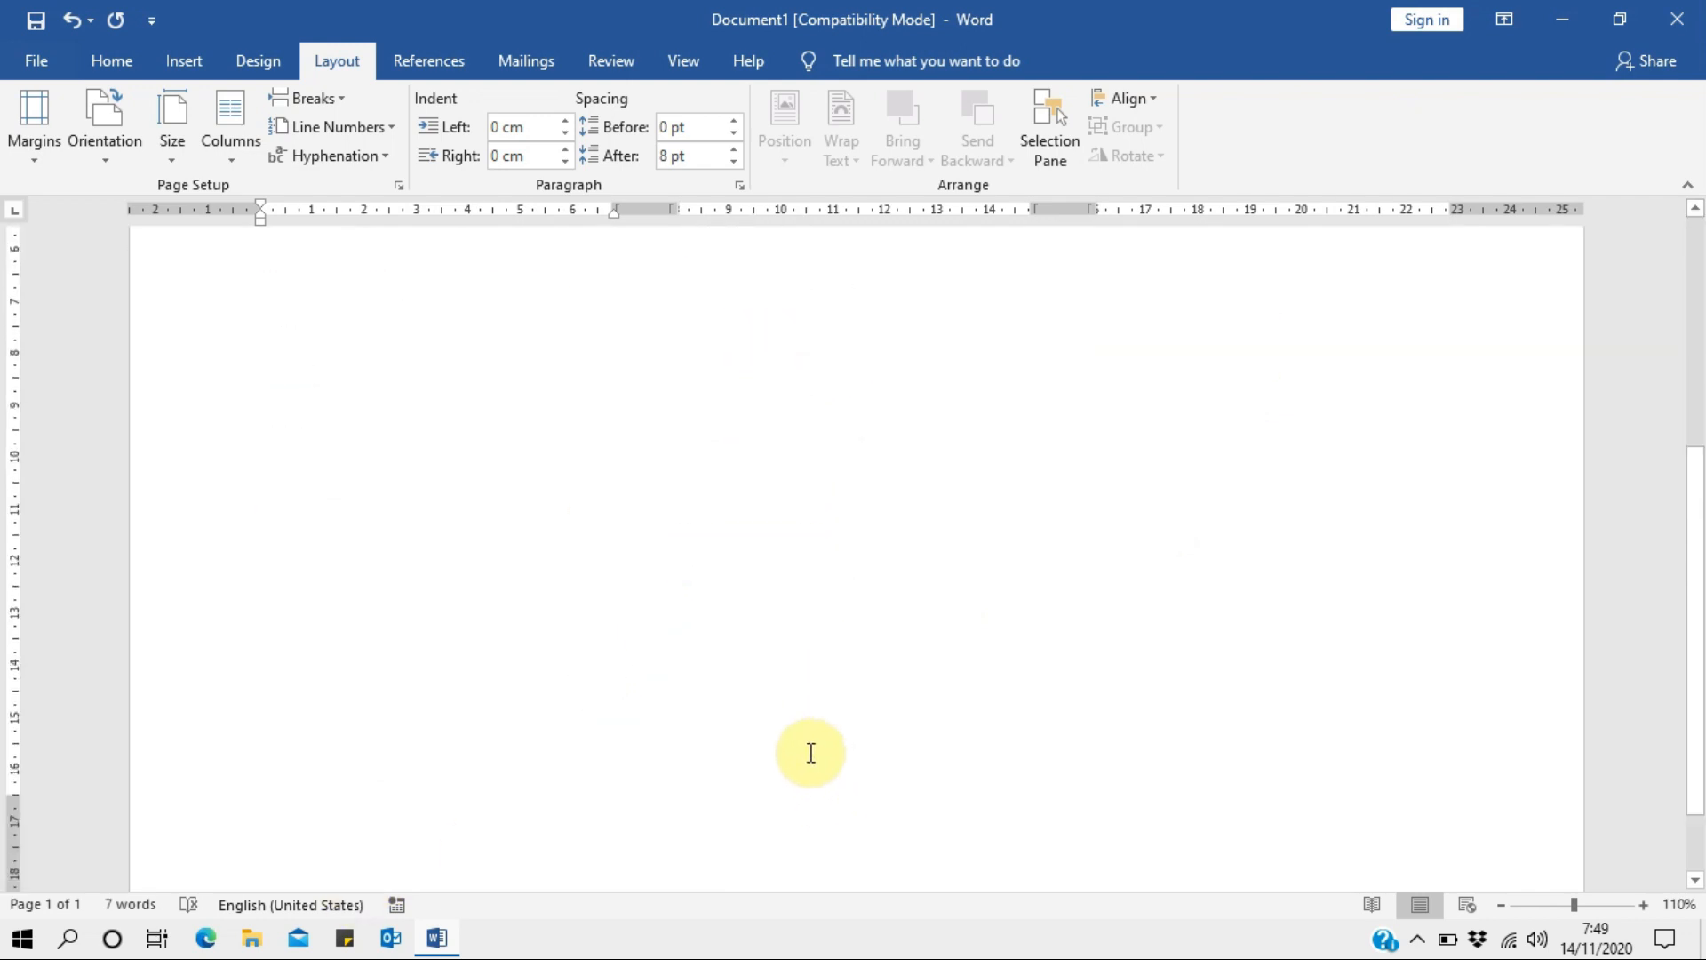
scroll(815, 749, up, 4)
scroll(1240, 595, down, 2)
scroll(1240, 595, up, 3)
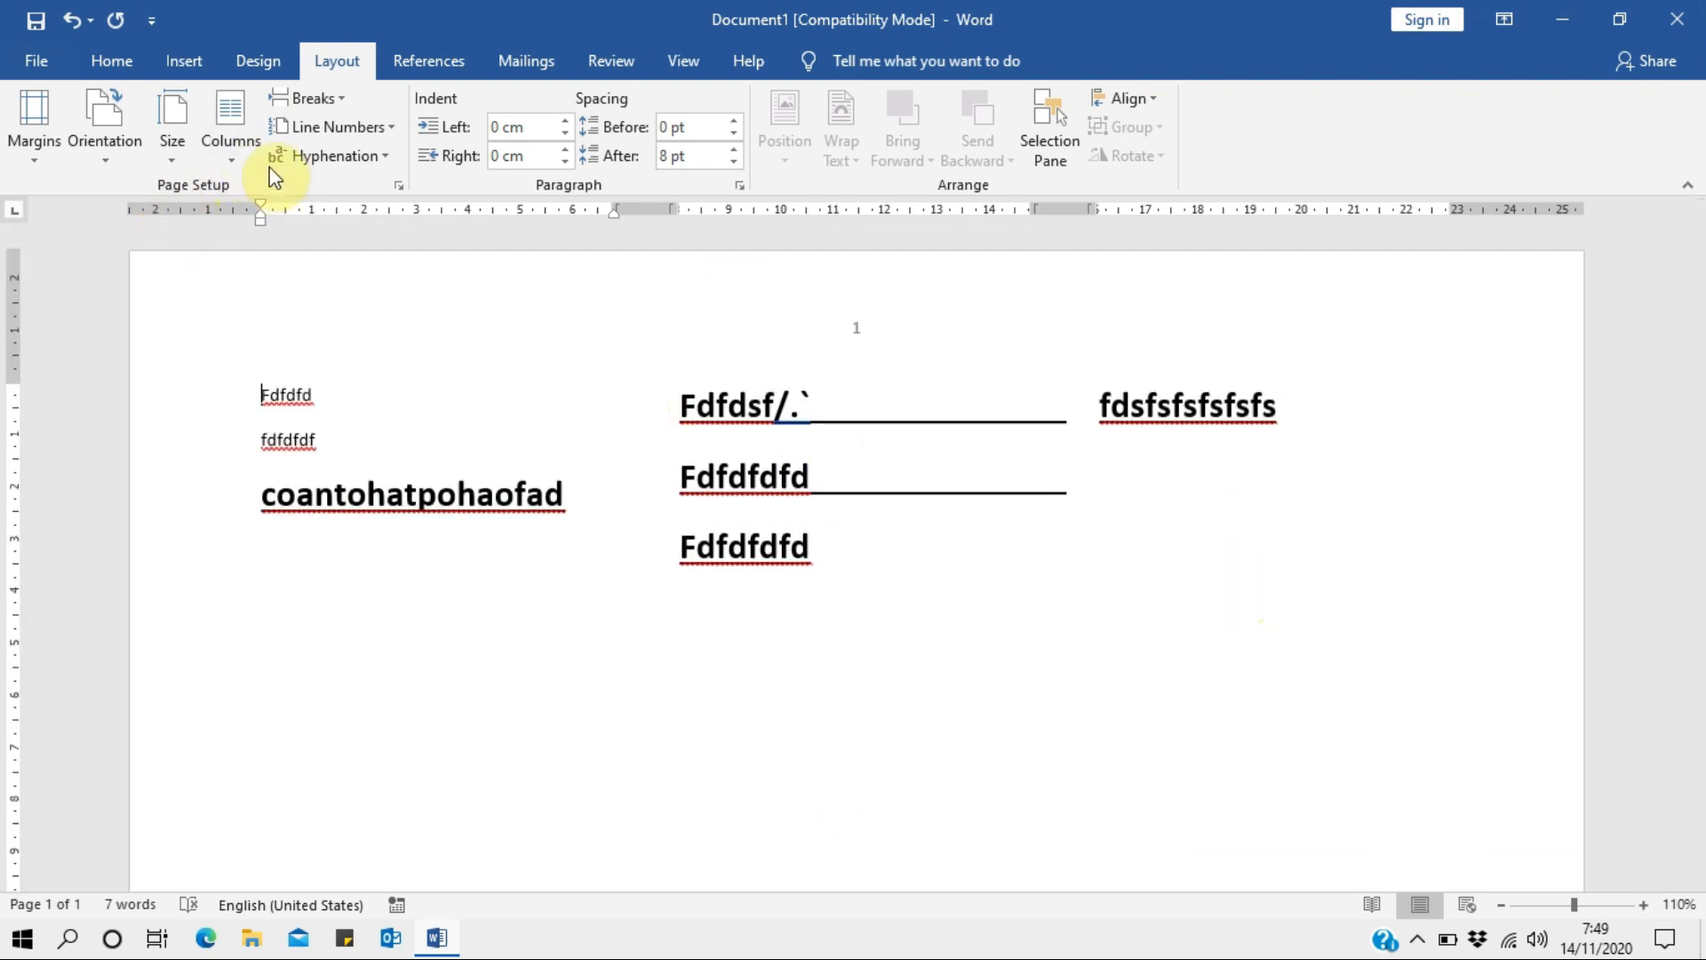
Return the document body to a single column and review the resulting pages.
click(233, 153)
click(252, 210)
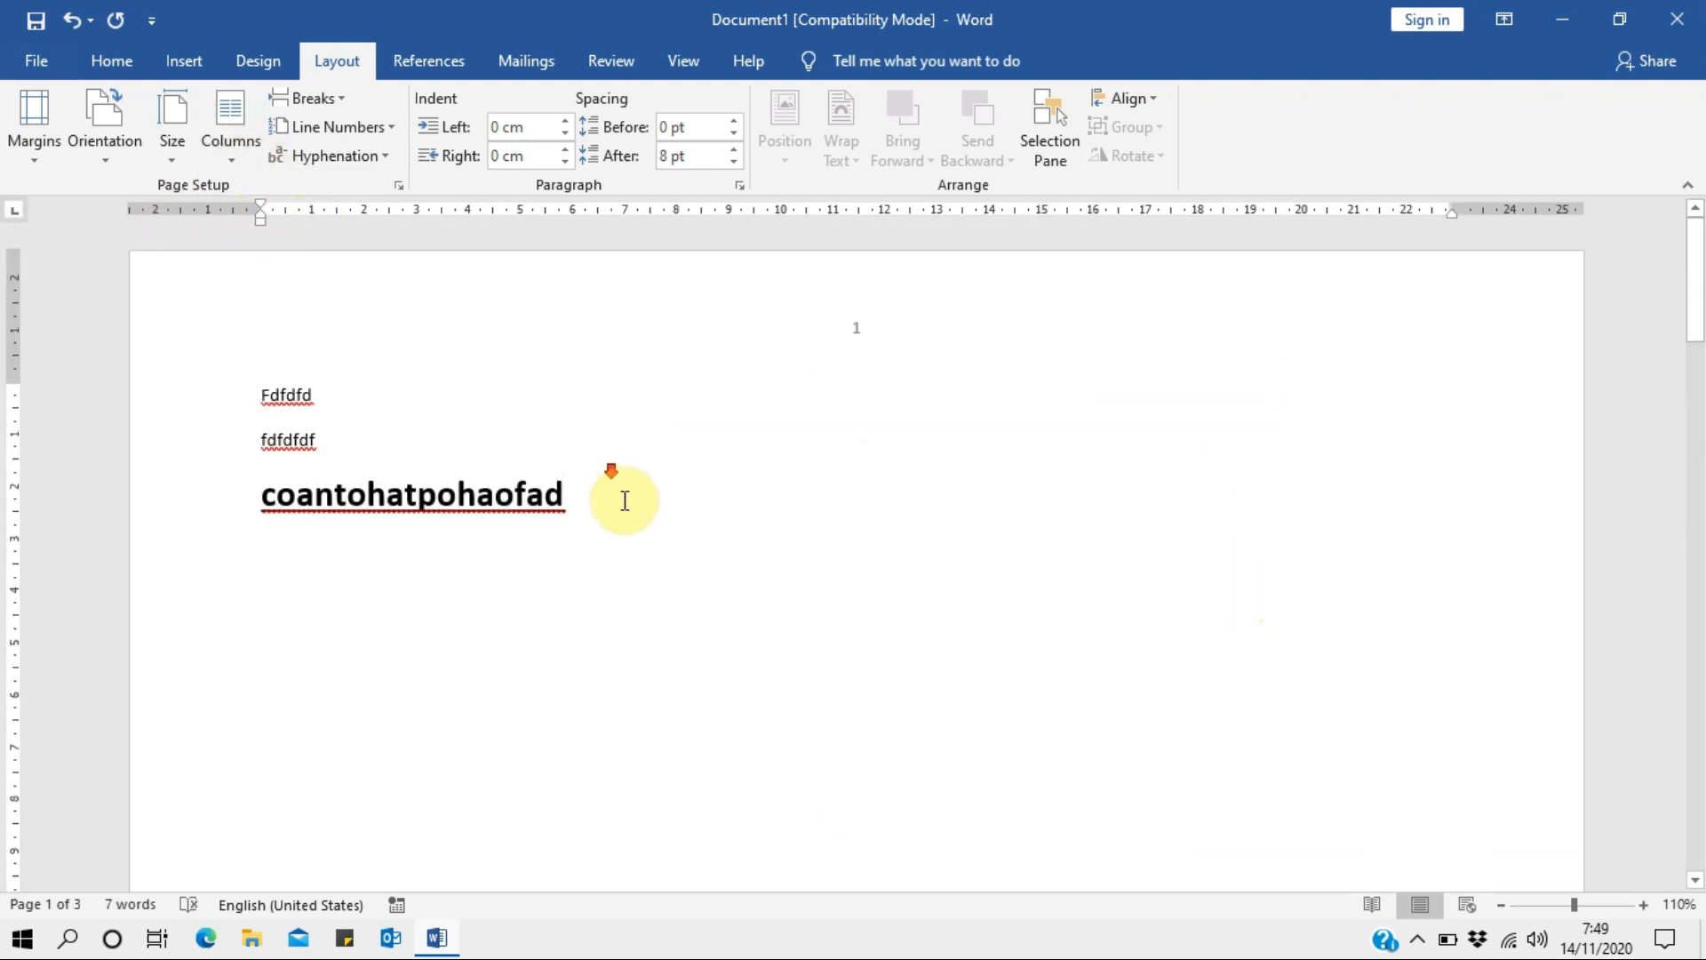
scroll(747, 533, down, 15)
Delete all the document's body text and switch the page orientation to Portrait.
key(ctrl+a)
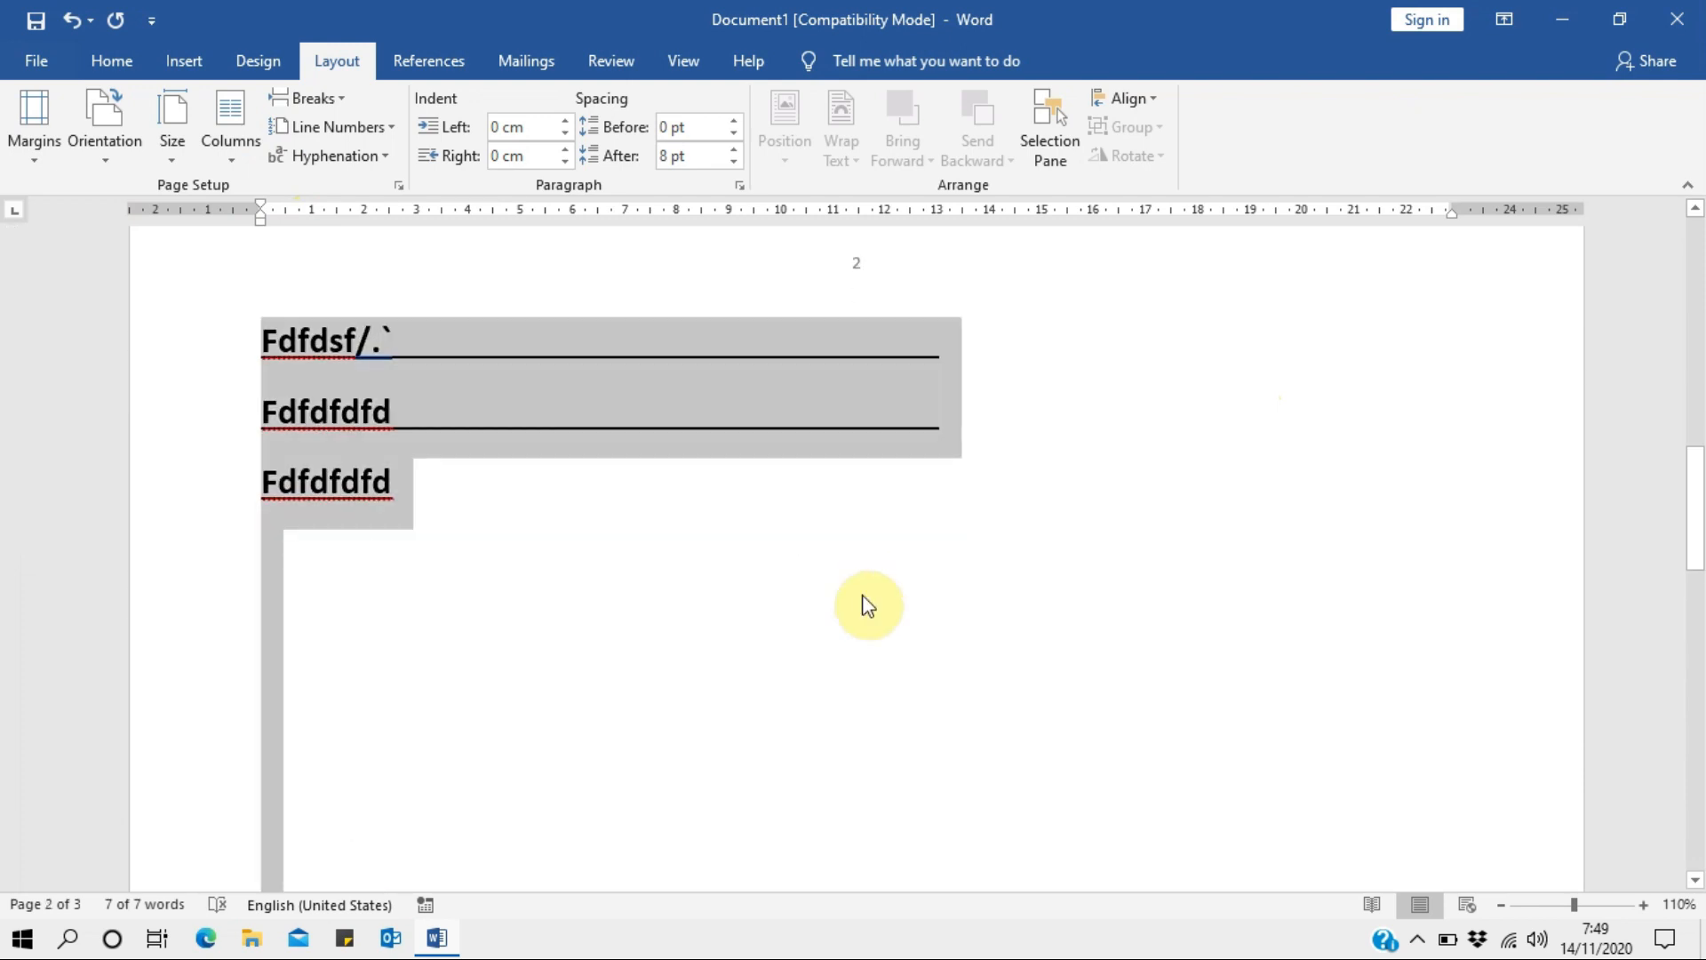
key(Delete)
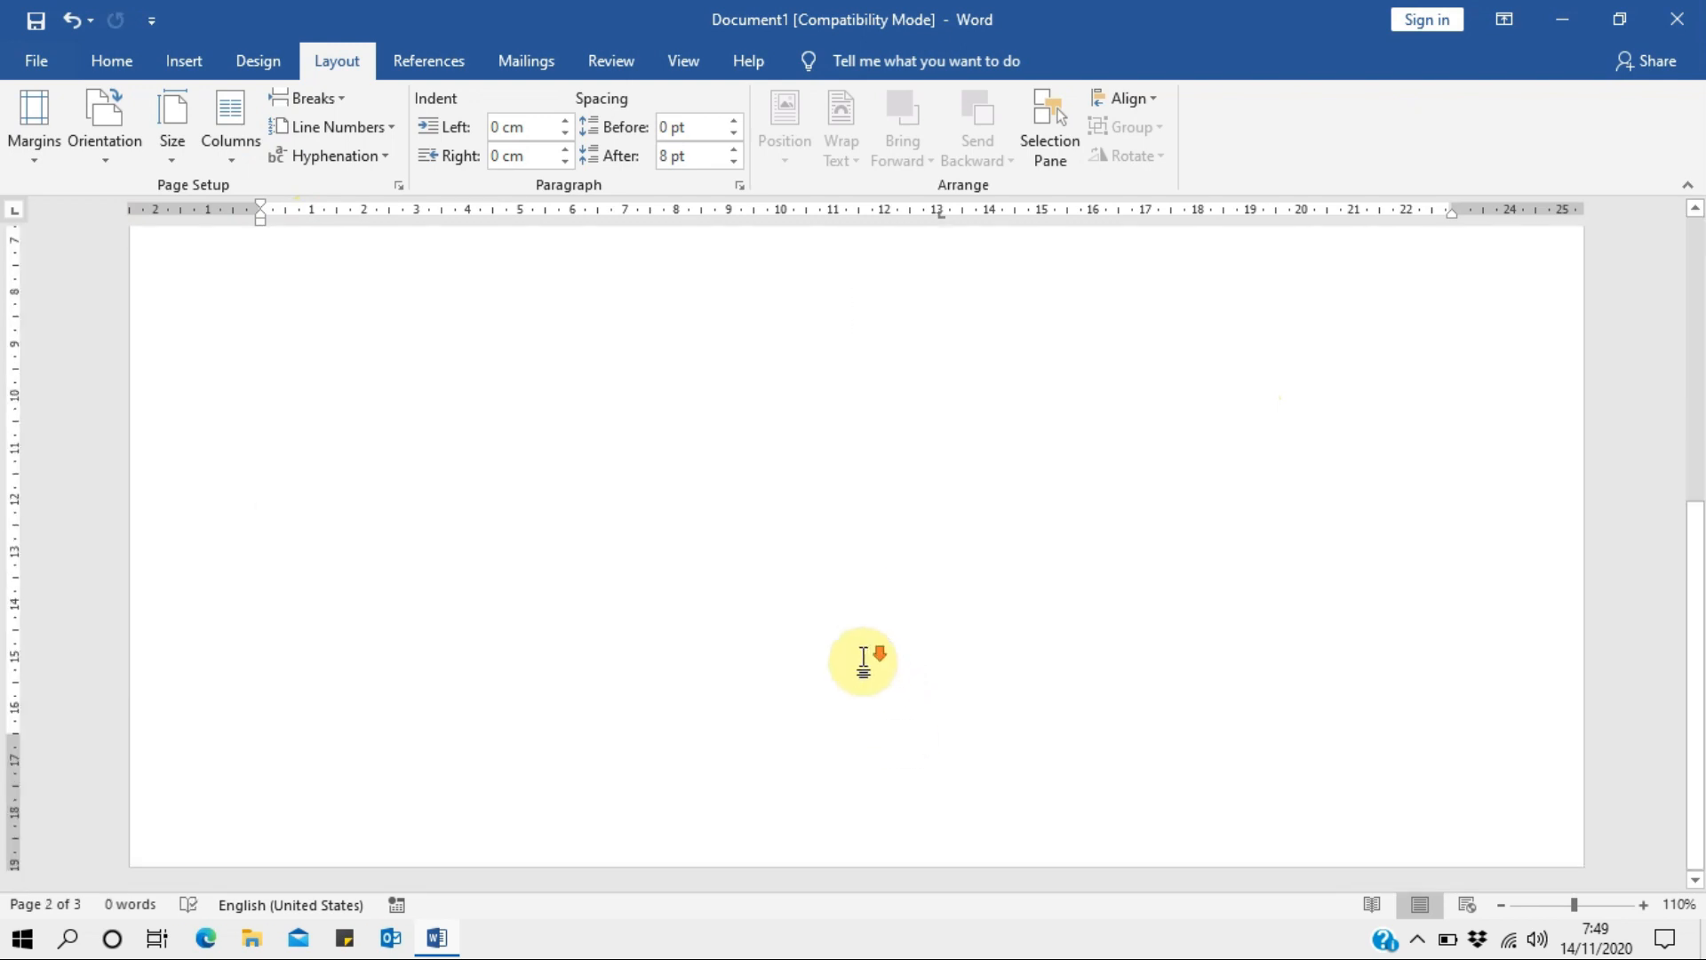
click(102, 124)
click(119, 210)
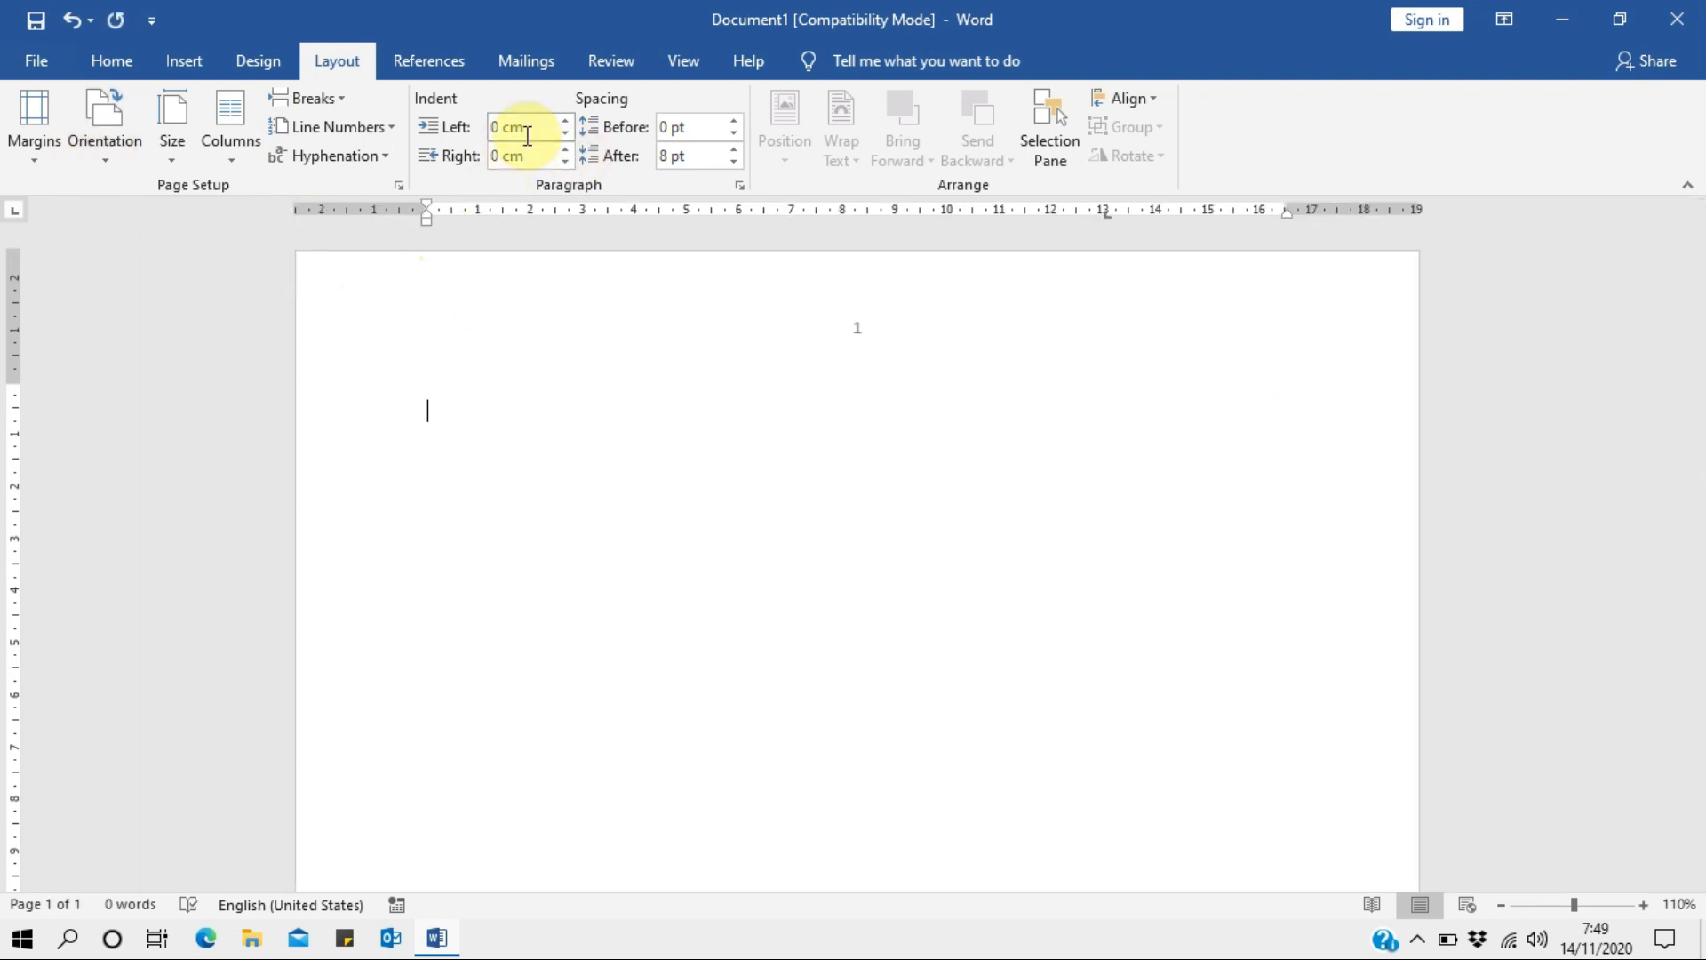
Enter "dfsdfsdfsd" on the first line of the page and "fsdfs" on a line below it.
click(271, 63)
click(328, 64)
click(557, 385)
text(dfsdfsdfsd)
click(441, 423)
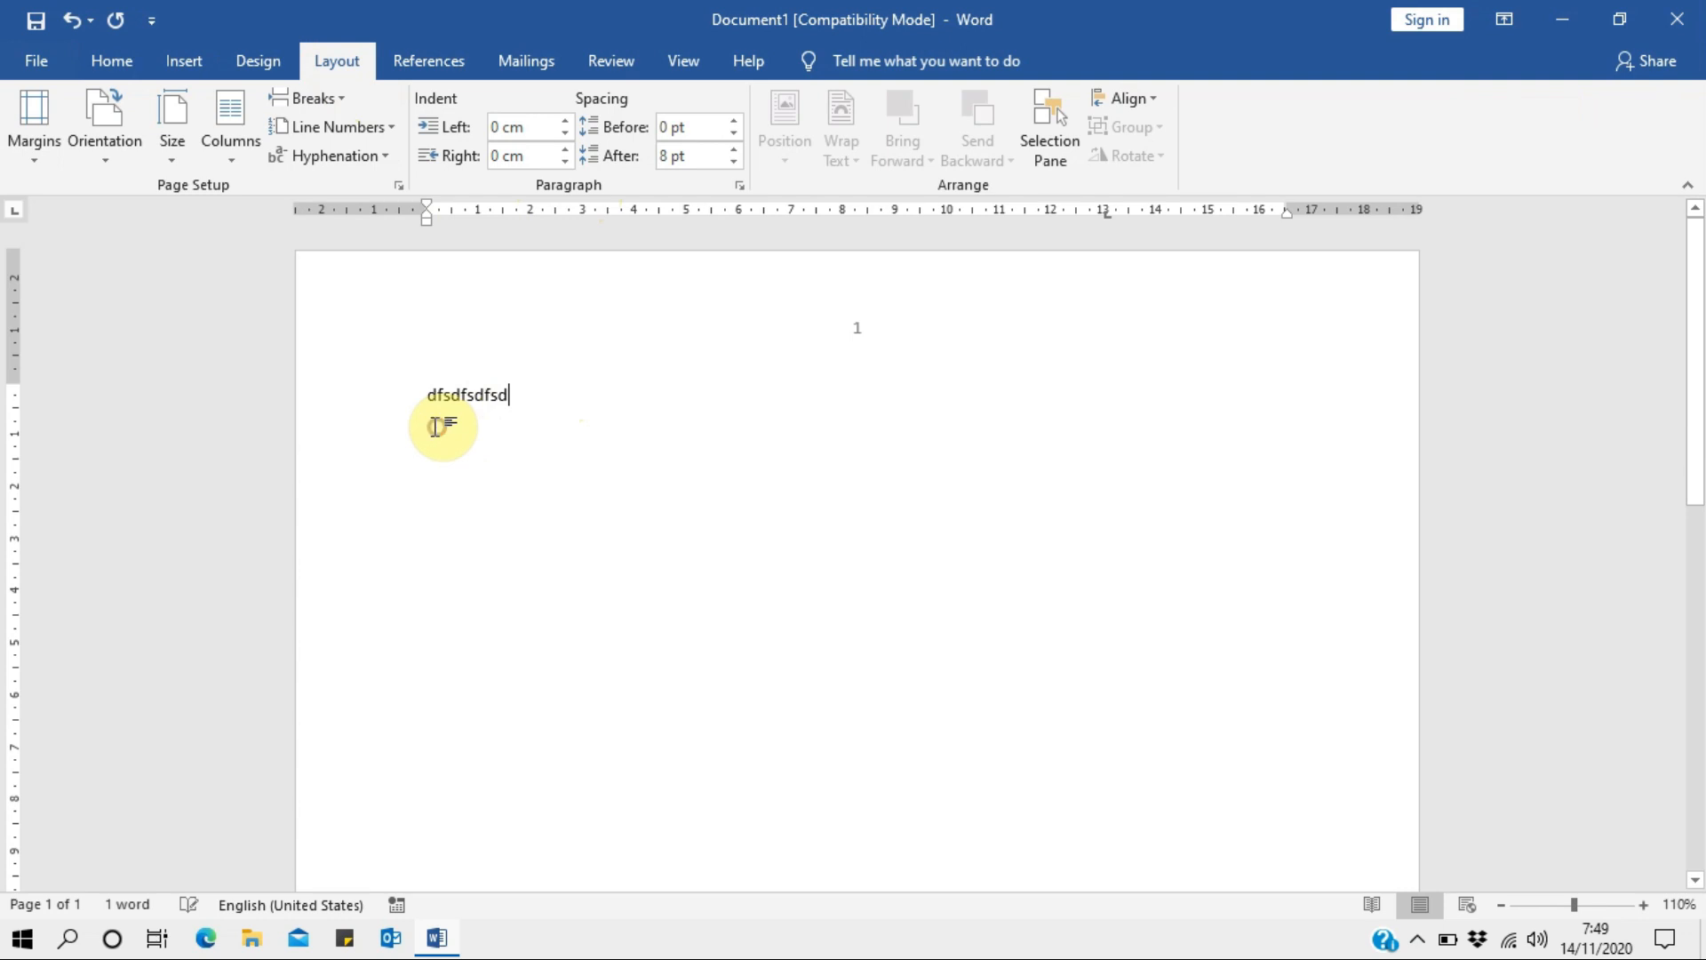
click(543, 386)
text(fsdfs)
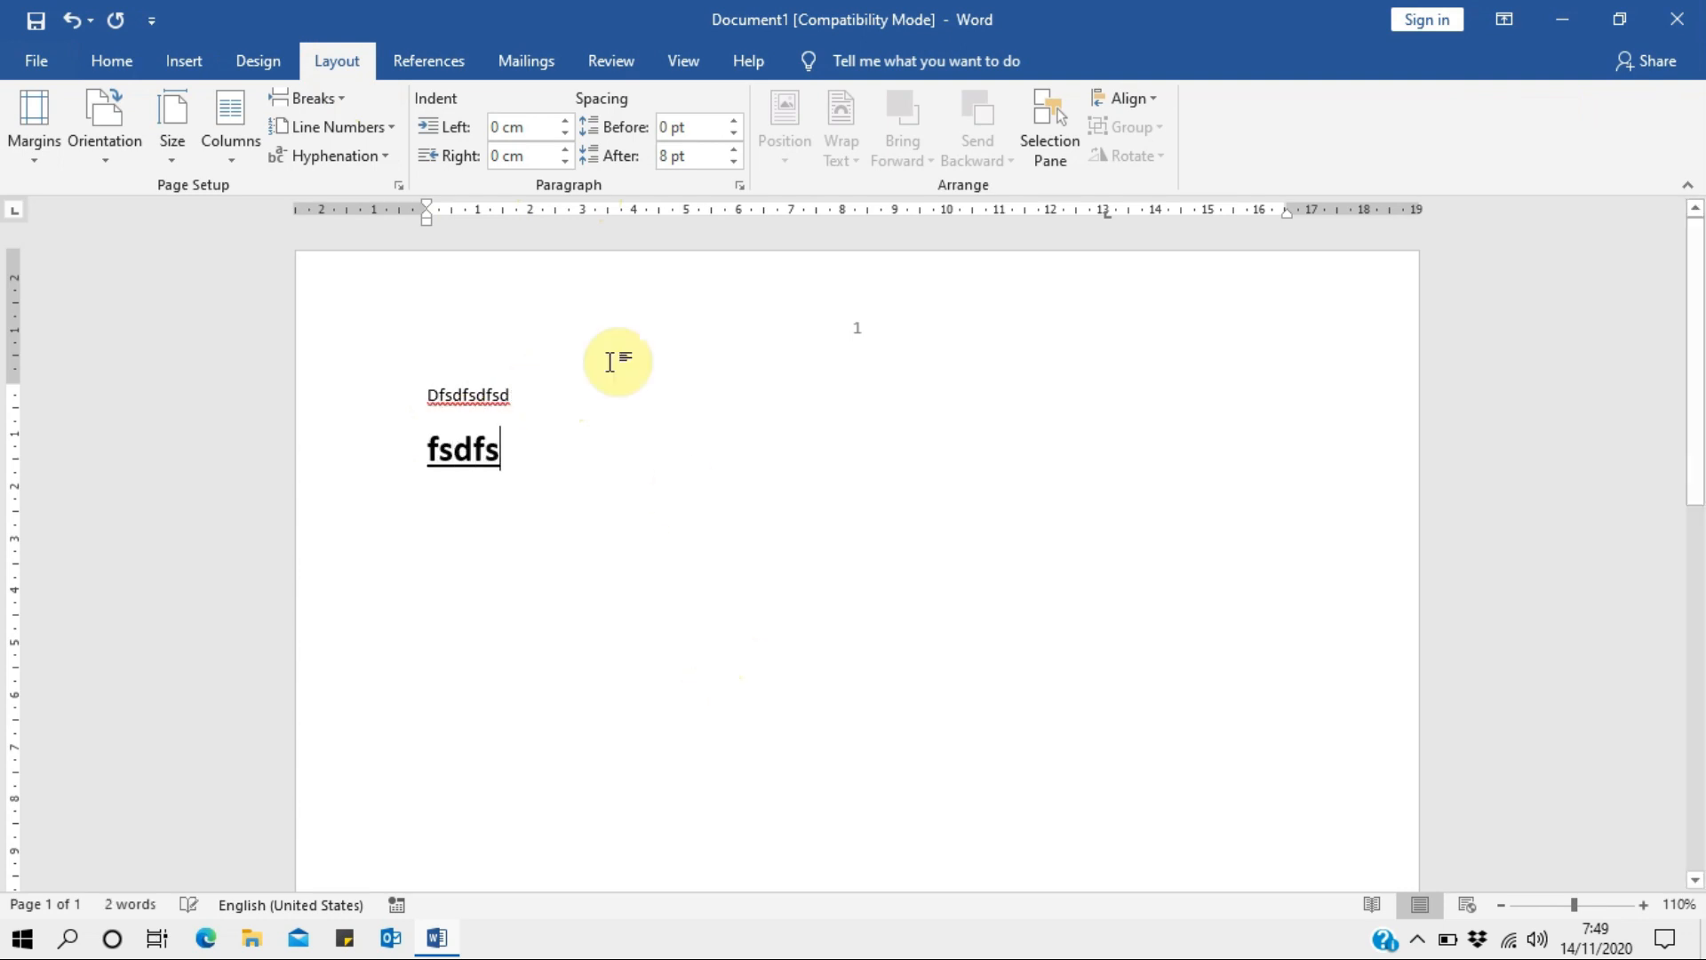
Set the right indent of both text lines to 0,6 cm.
drag(542, 475, 421, 401)
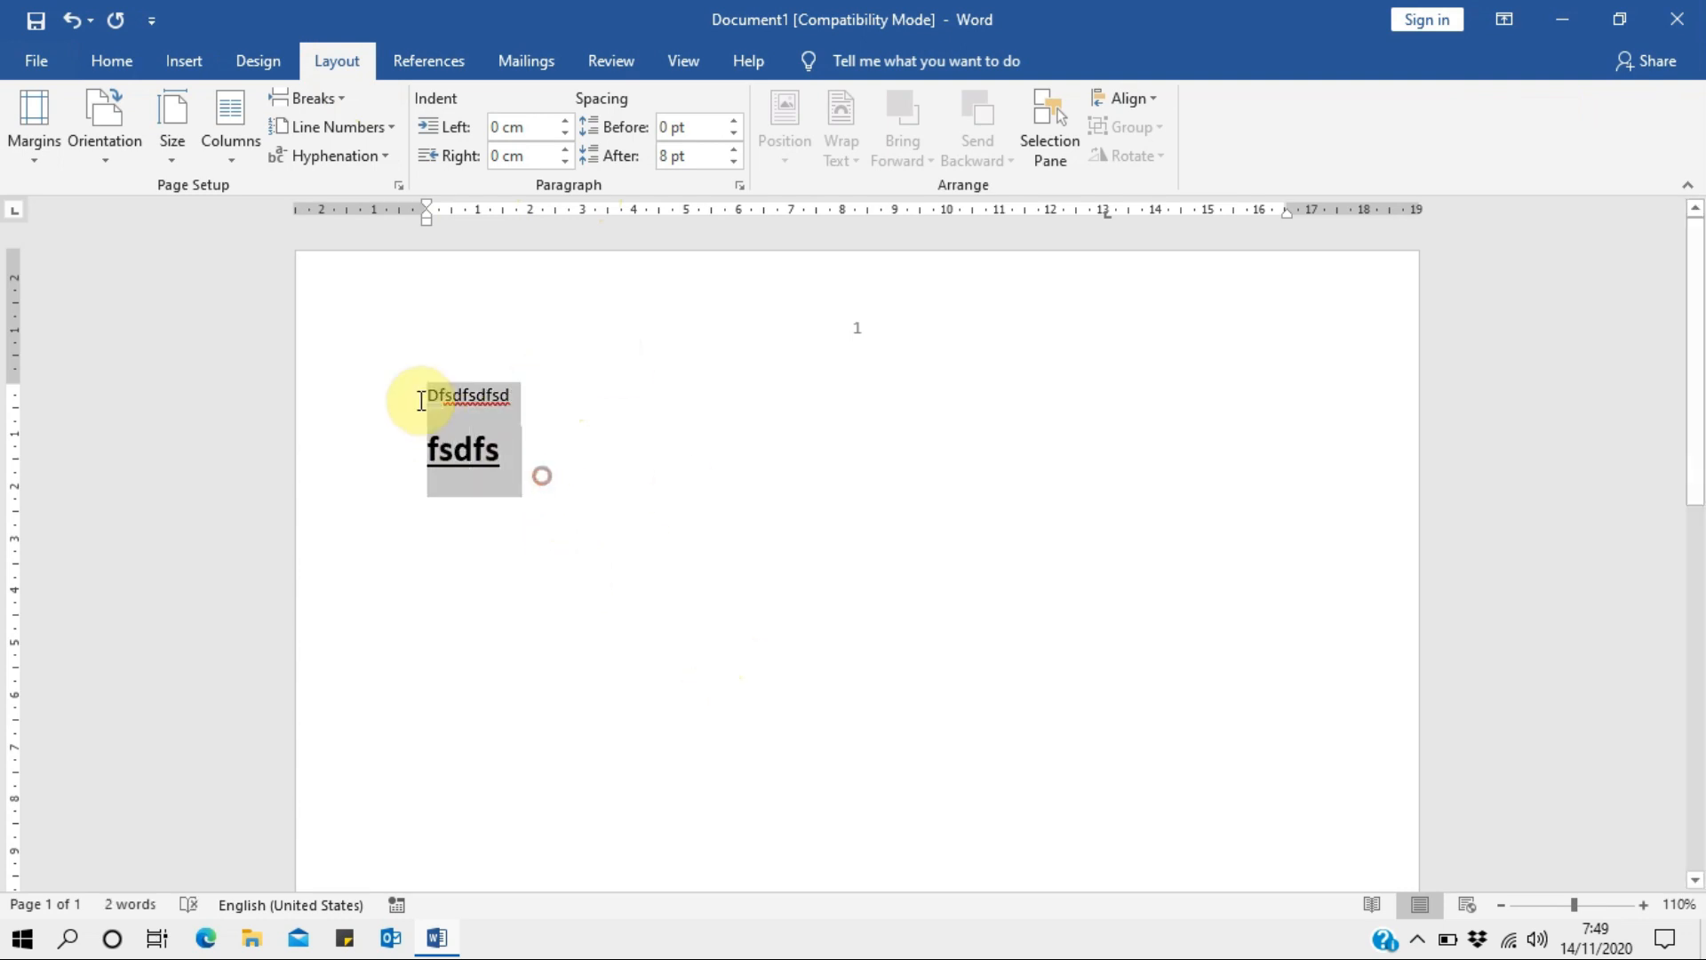
click(569, 153)
click(569, 152)
click(565, 151)
click(563, 151)
click(533, 153)
key(Return)
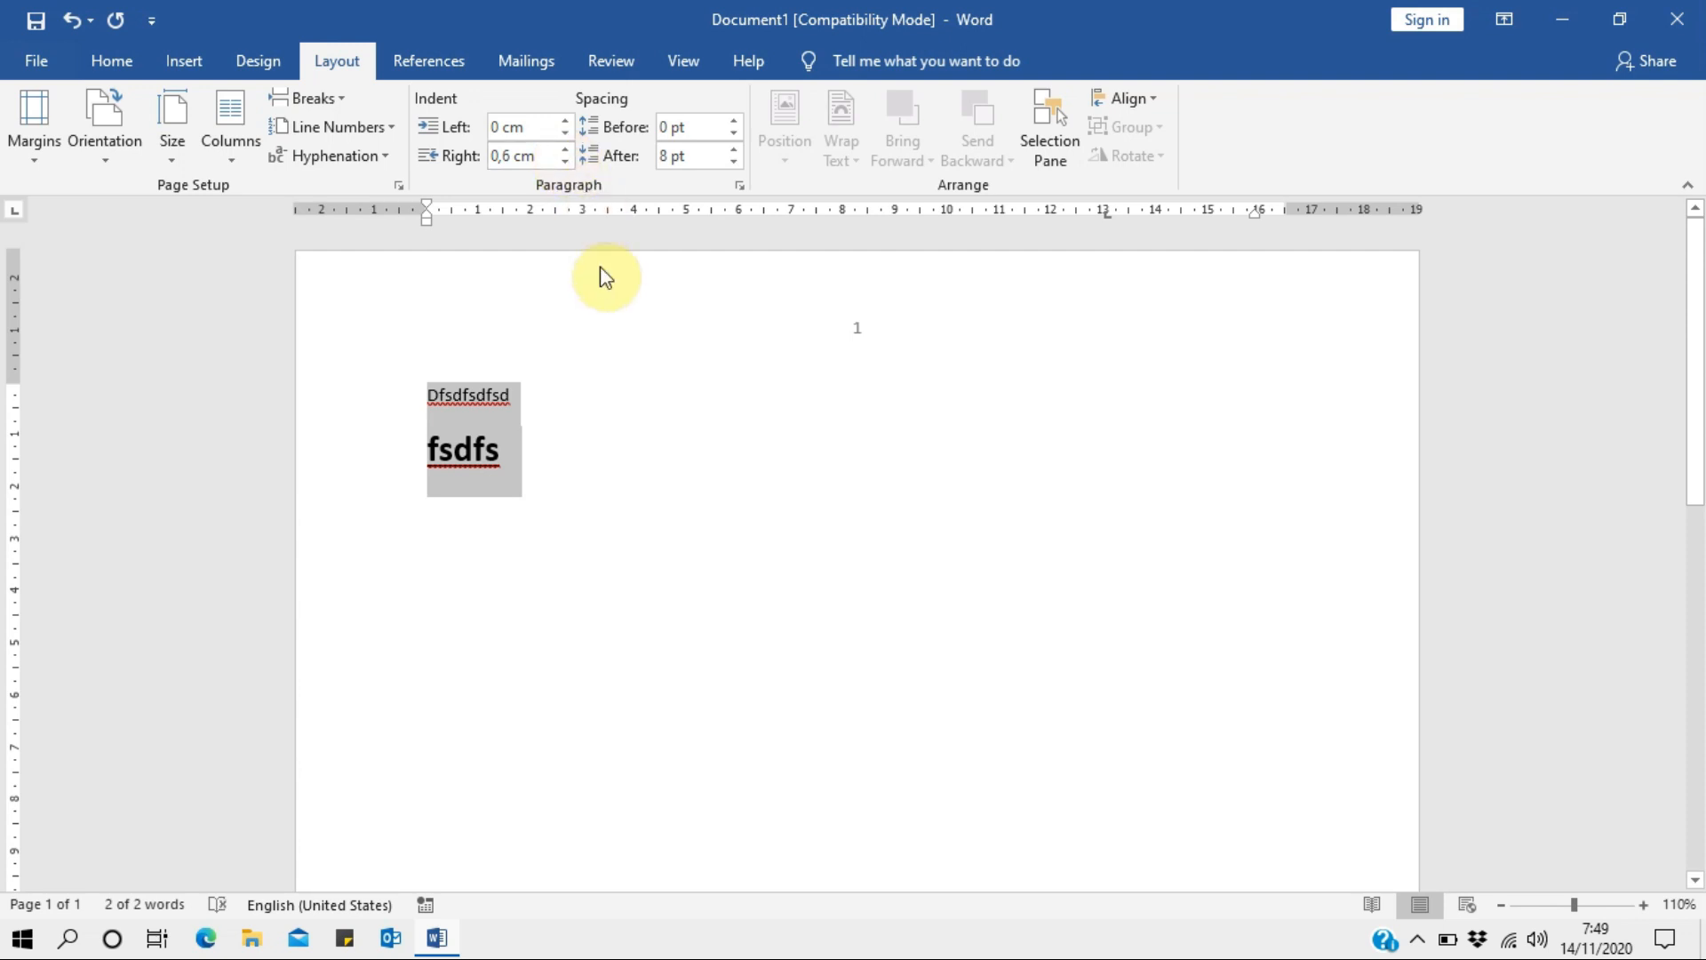
click(636, 360)
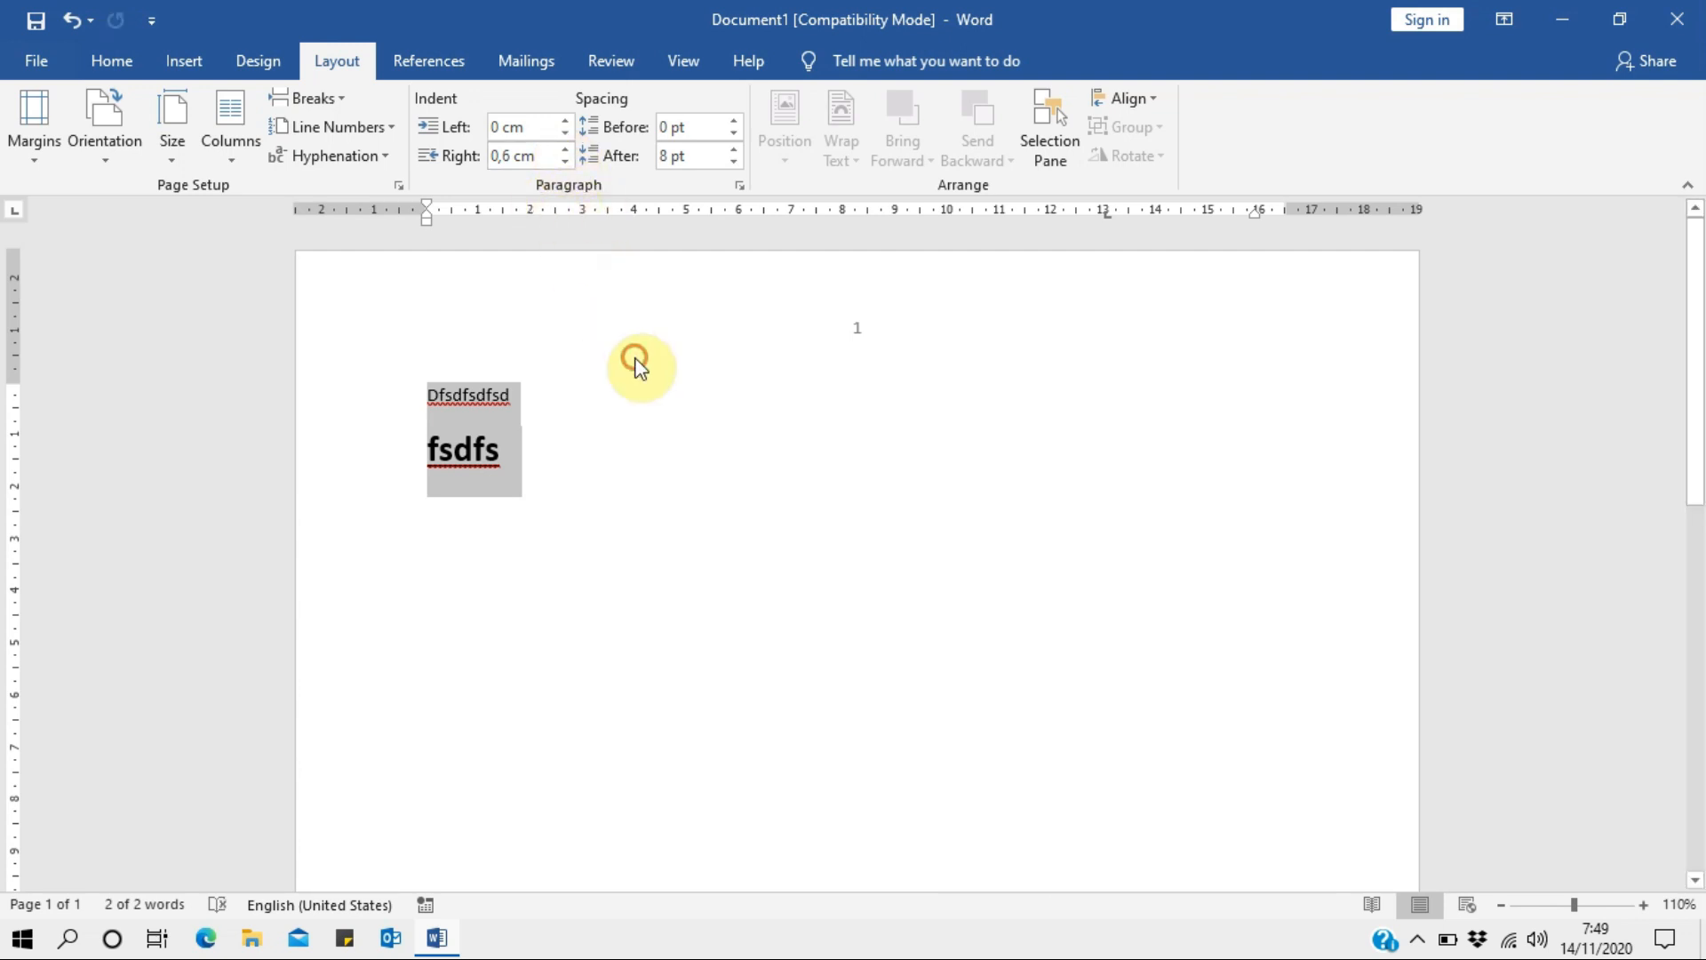
Examine the citation, mail merge, review and document view commands.
click(518, 475)
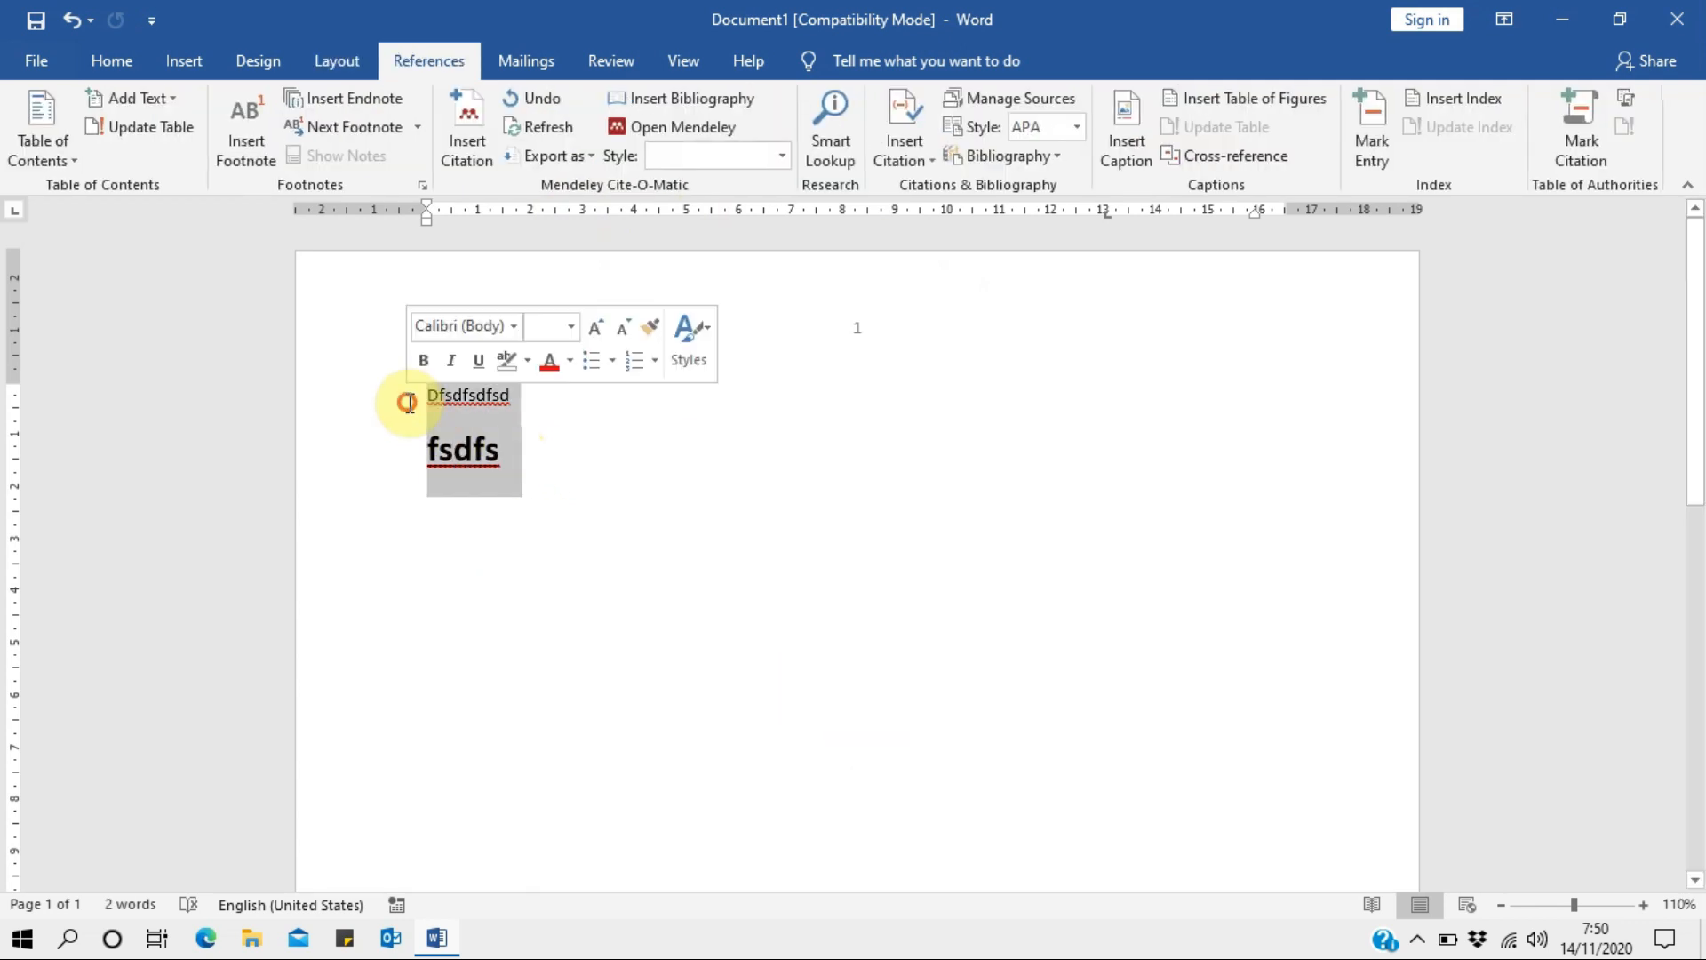
click(461, 157)
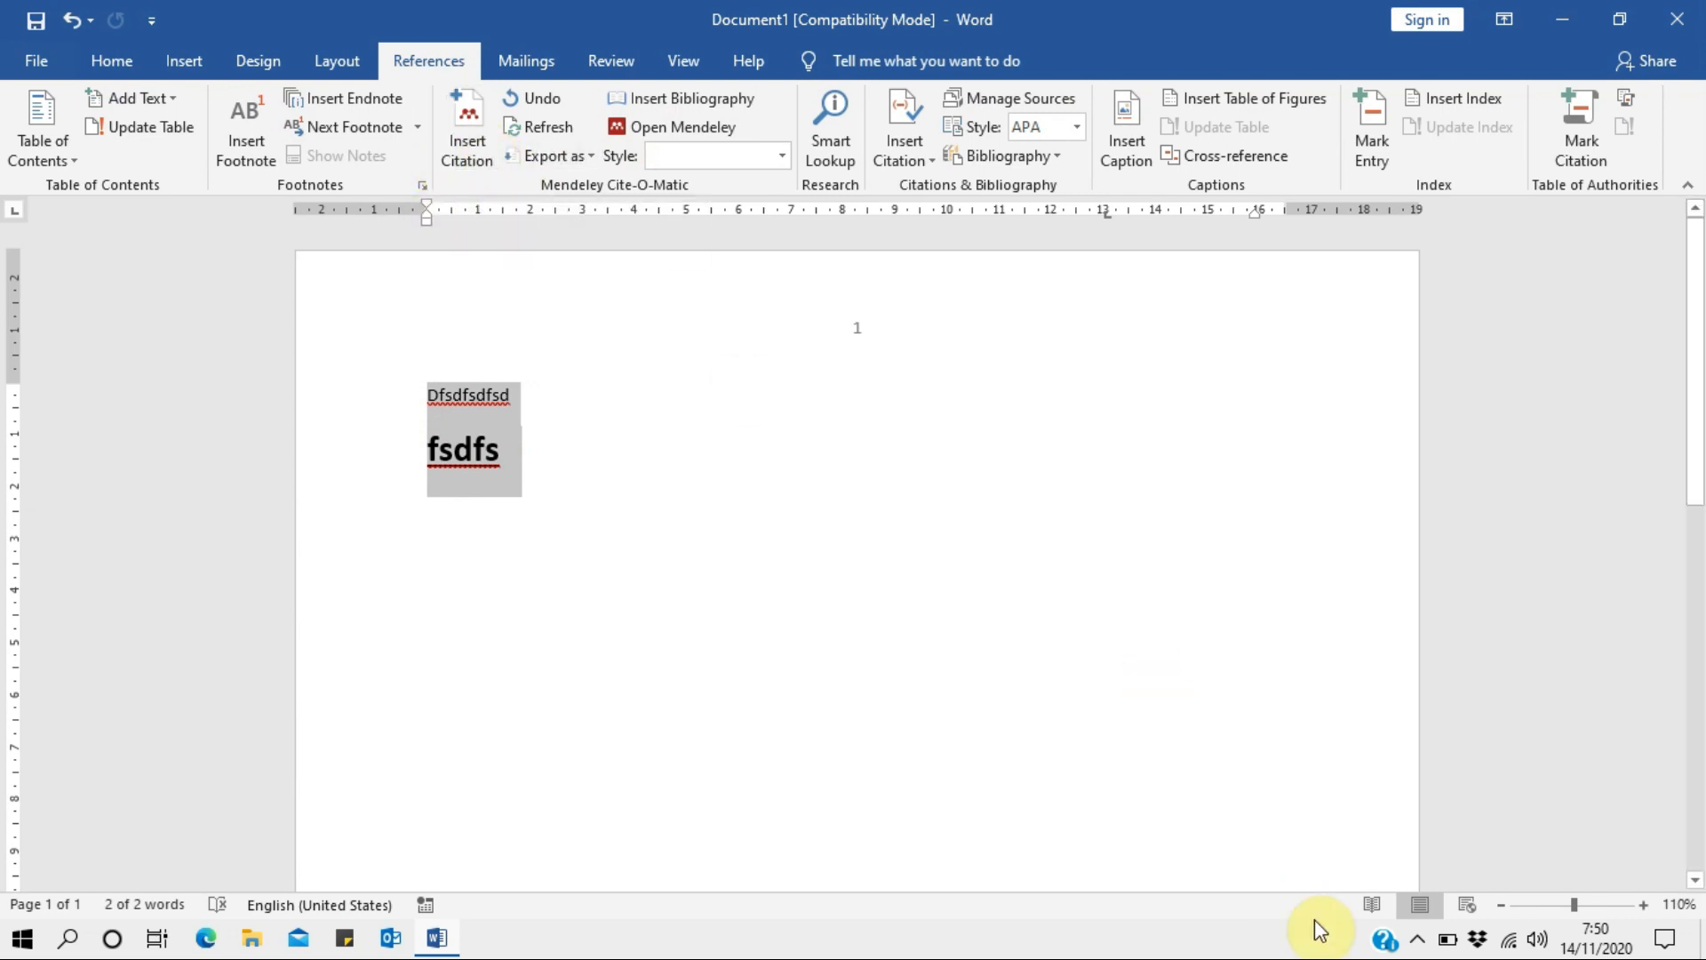
click(1418, 940)
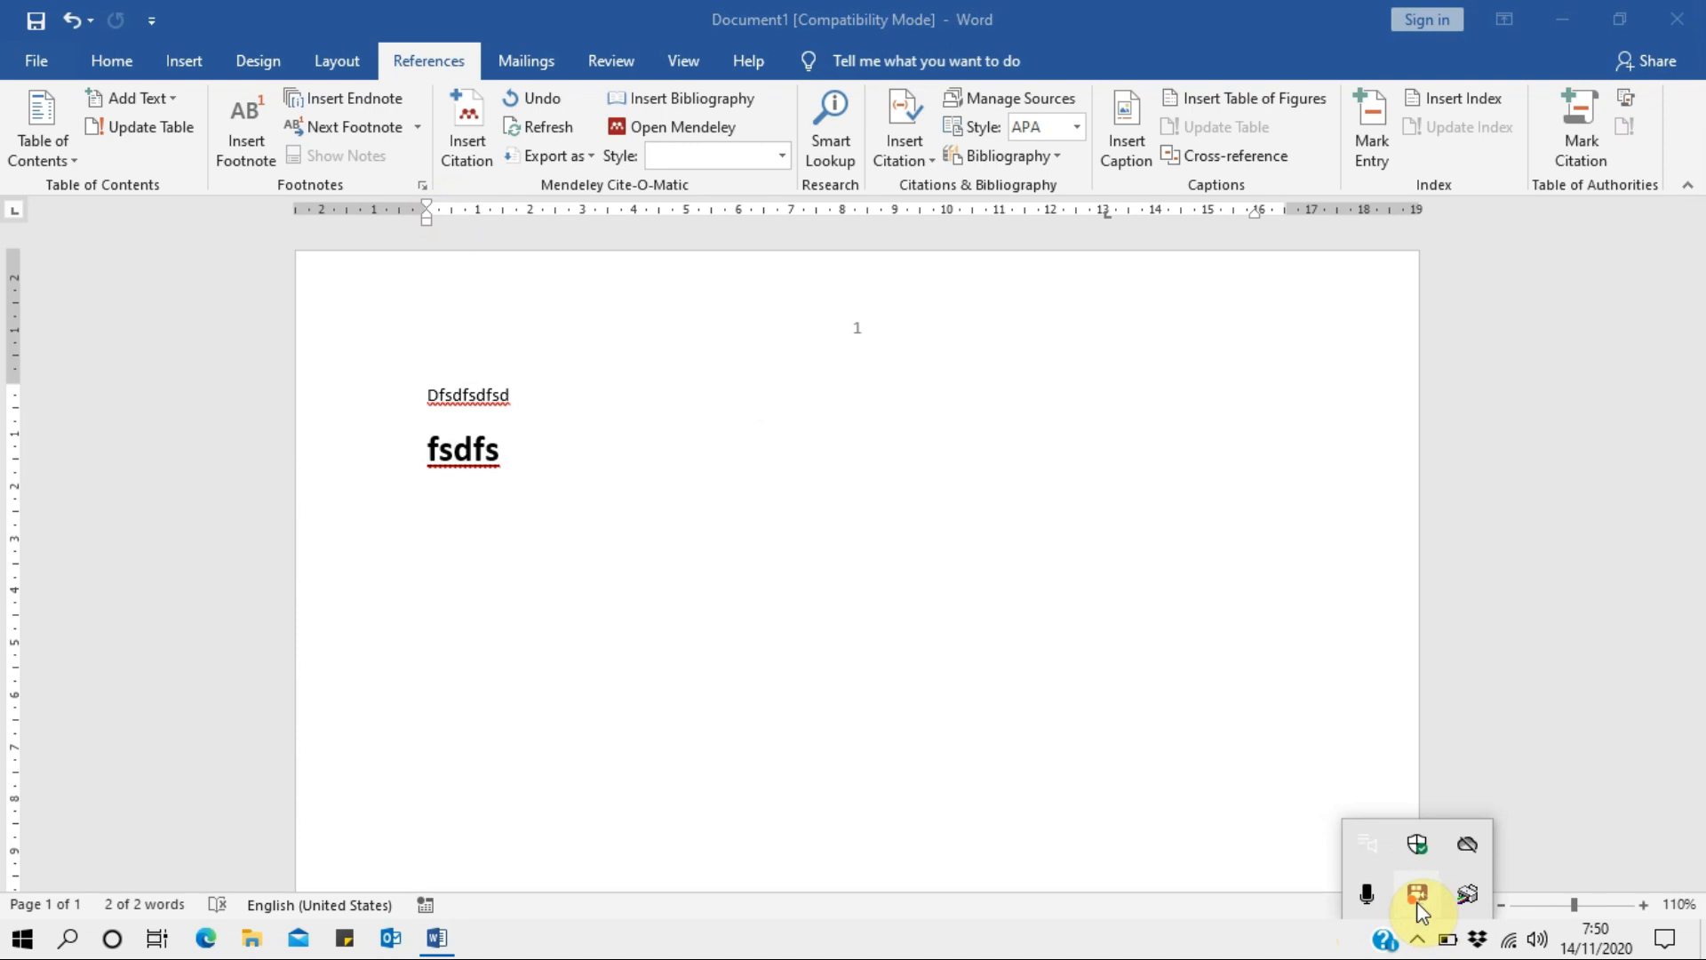
click(608, 401)
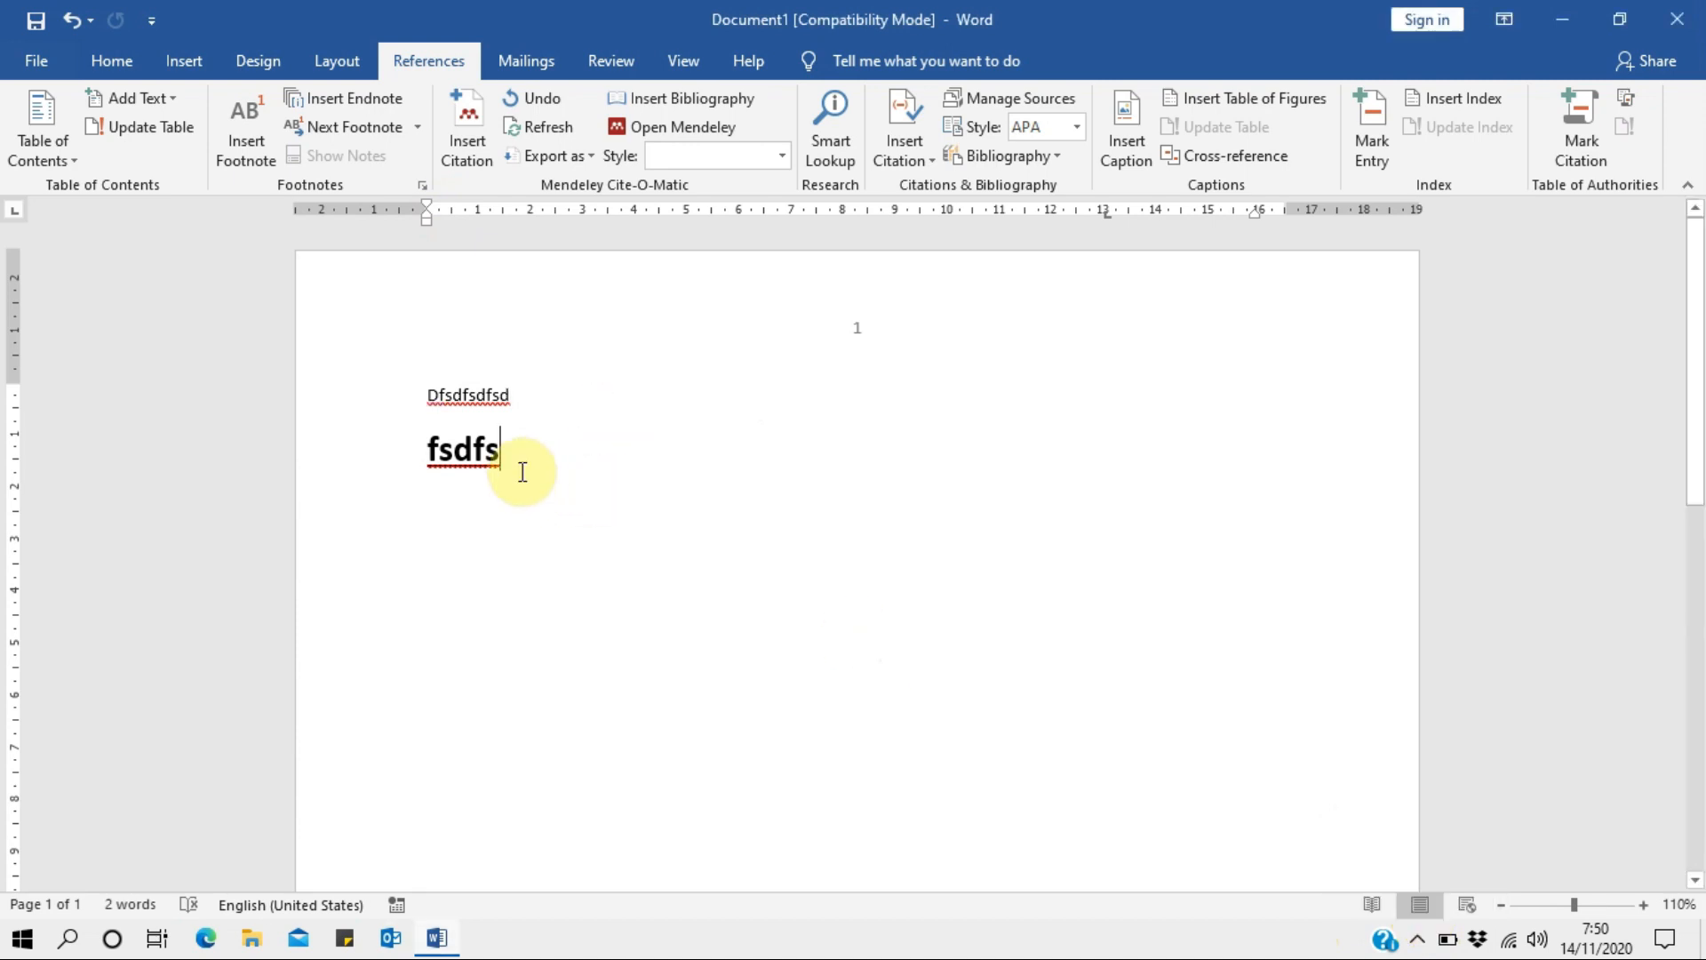
click(529, 60)
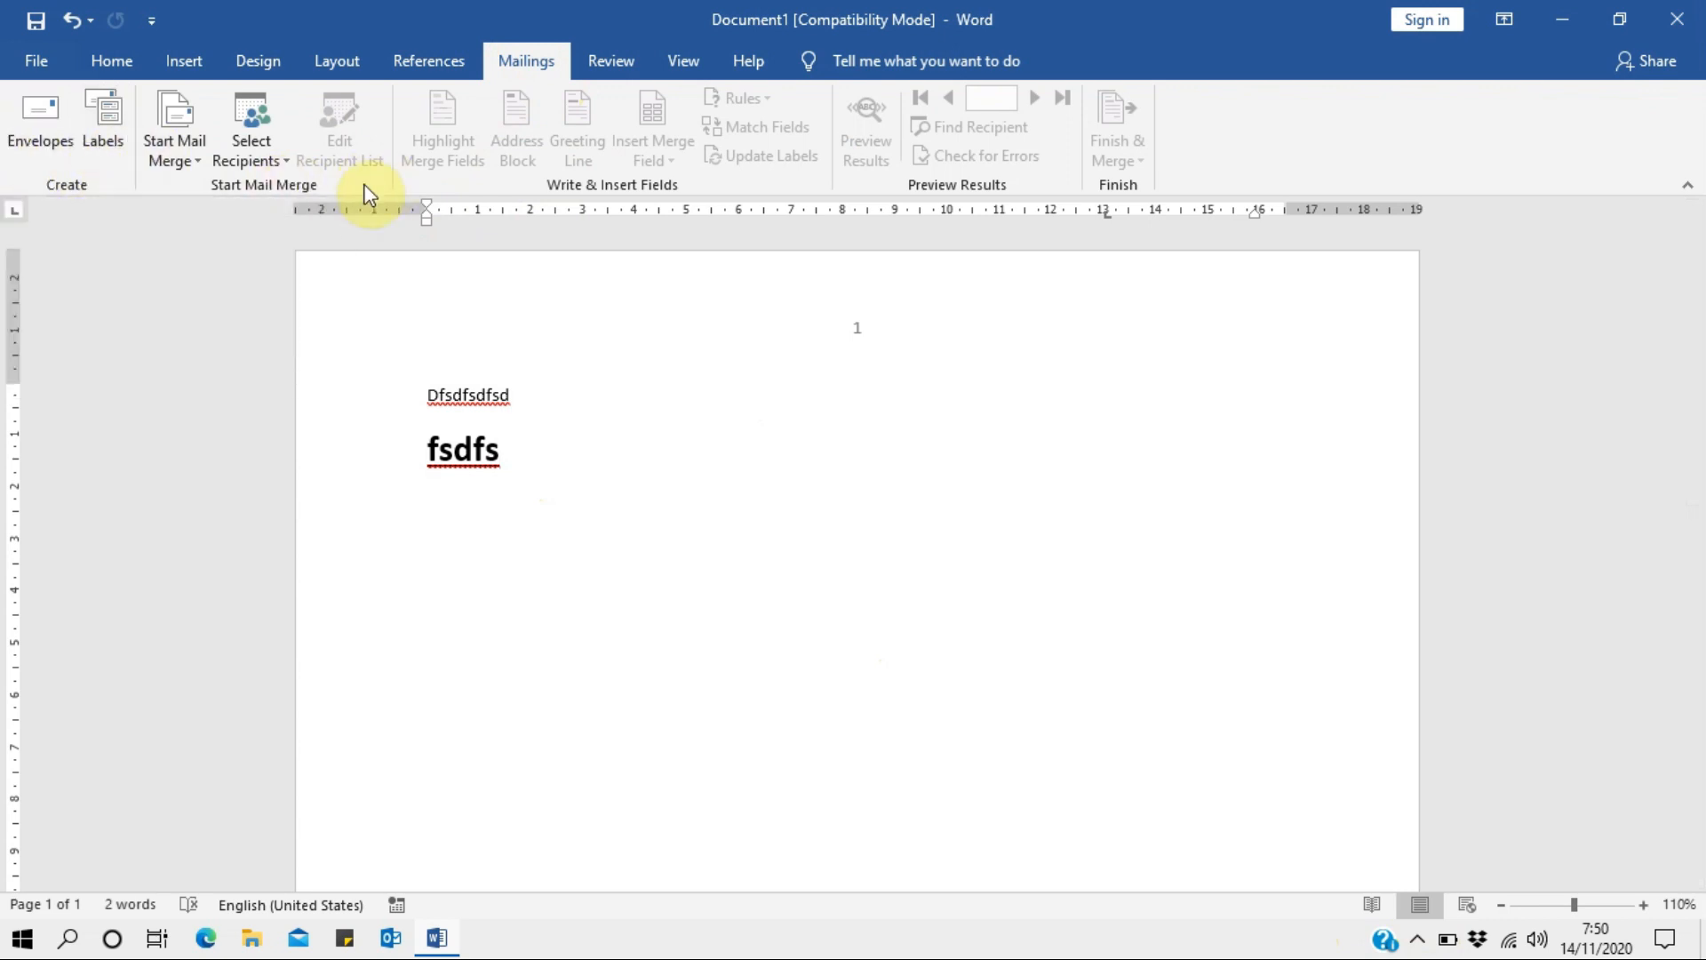
click(622, 62)
click(733, 173)
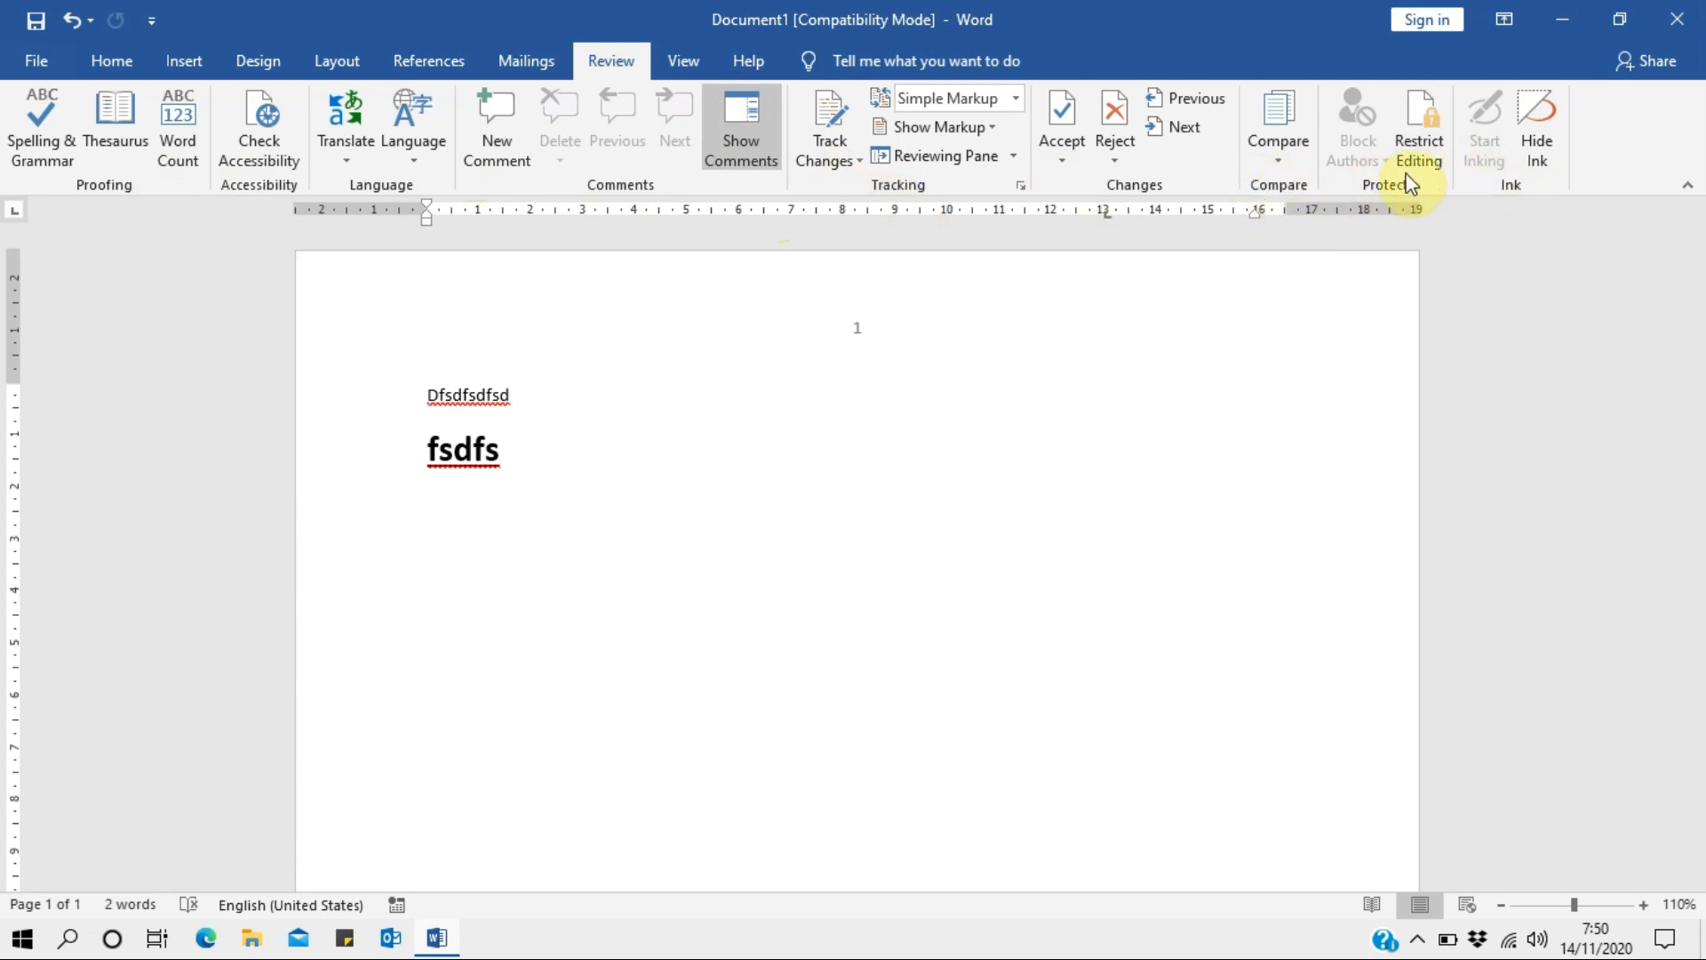
click(677, 59)
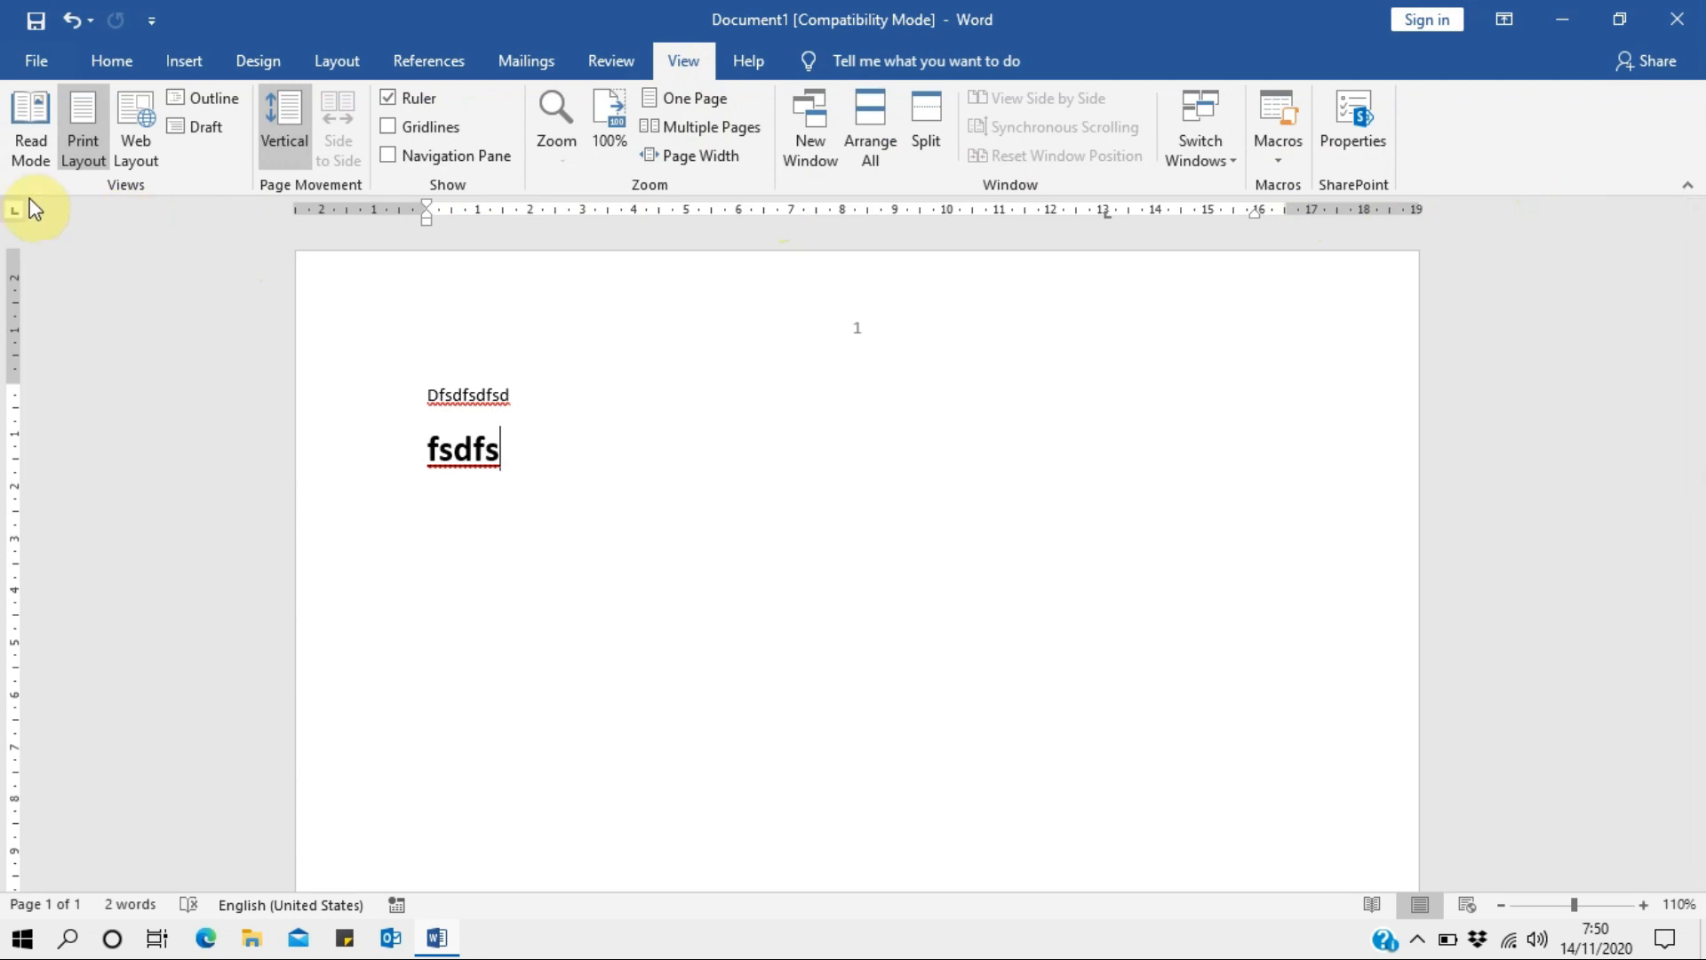
Show gridlines on the page and open the document's print settings and preview.
click(421, 138)
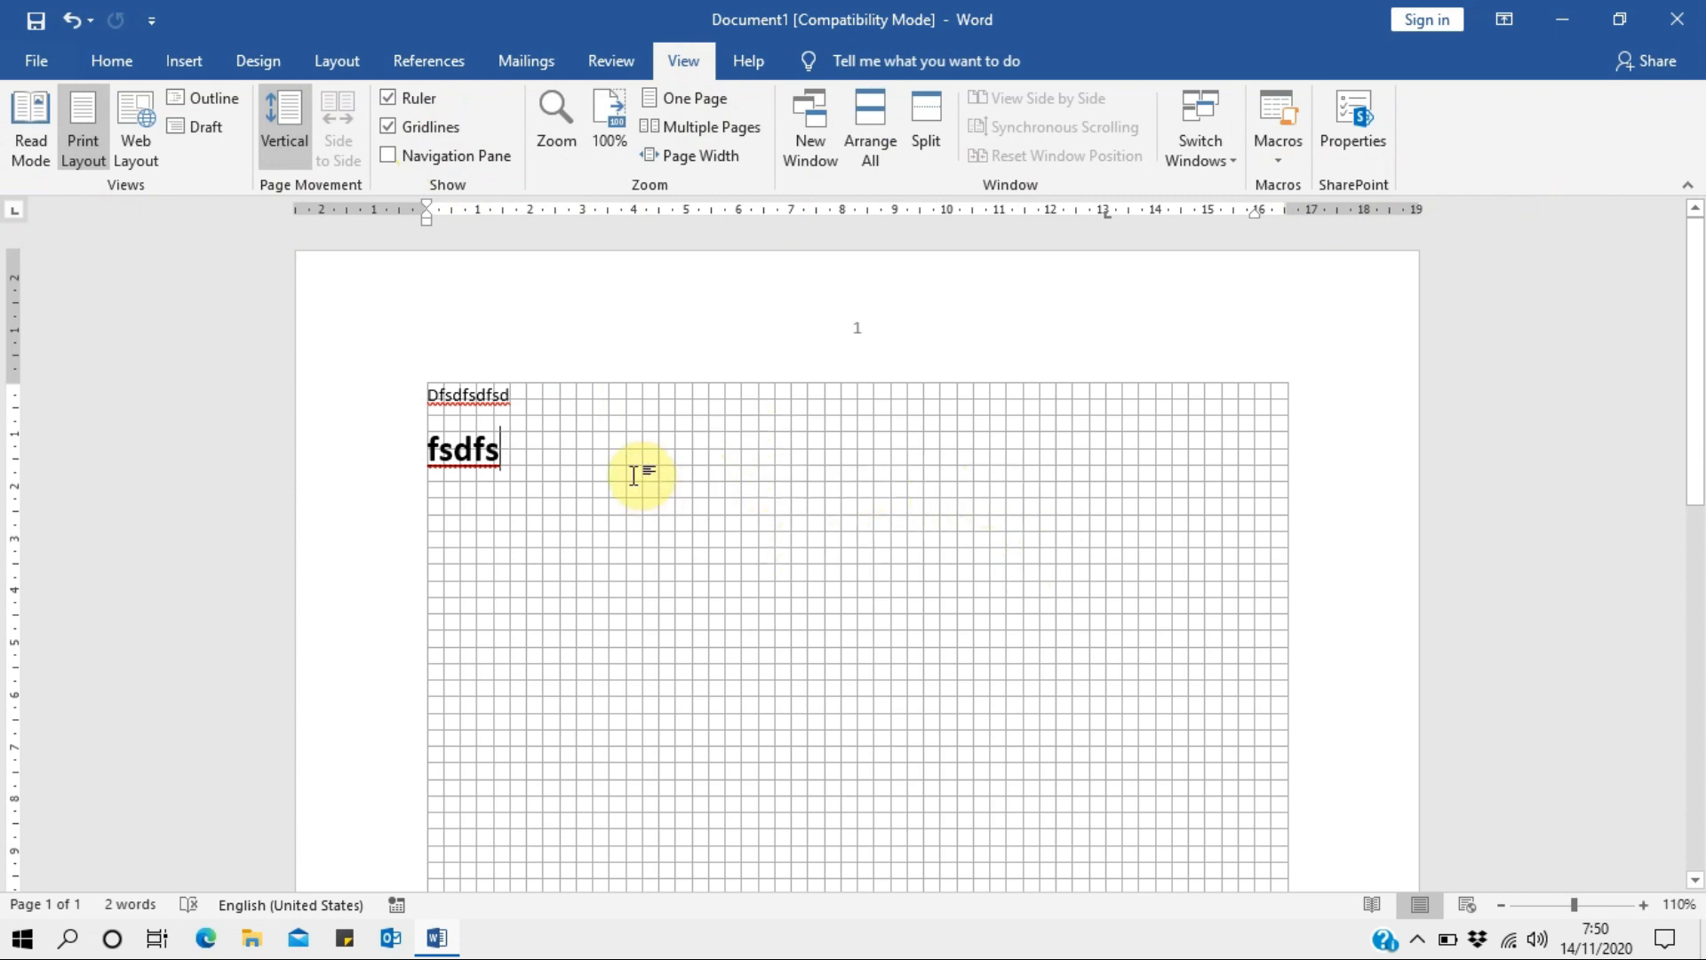
scroll(639, 472, down, 4)
scroll(557, 435, up, 4)
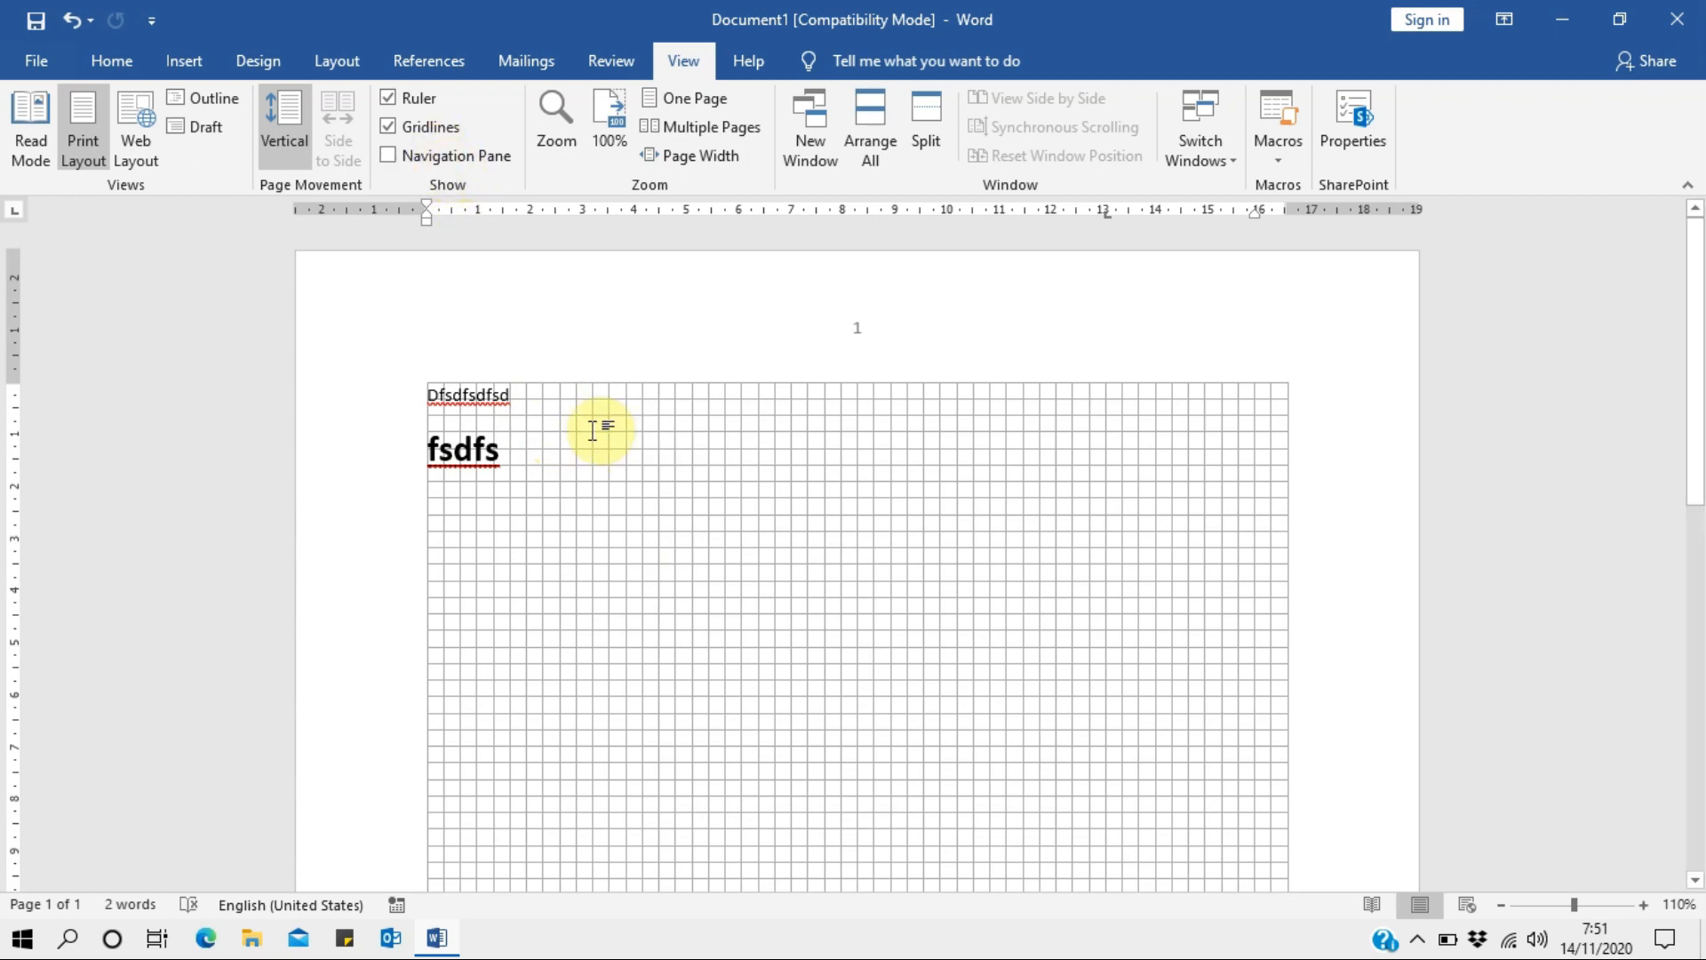
key(ctrl+p)
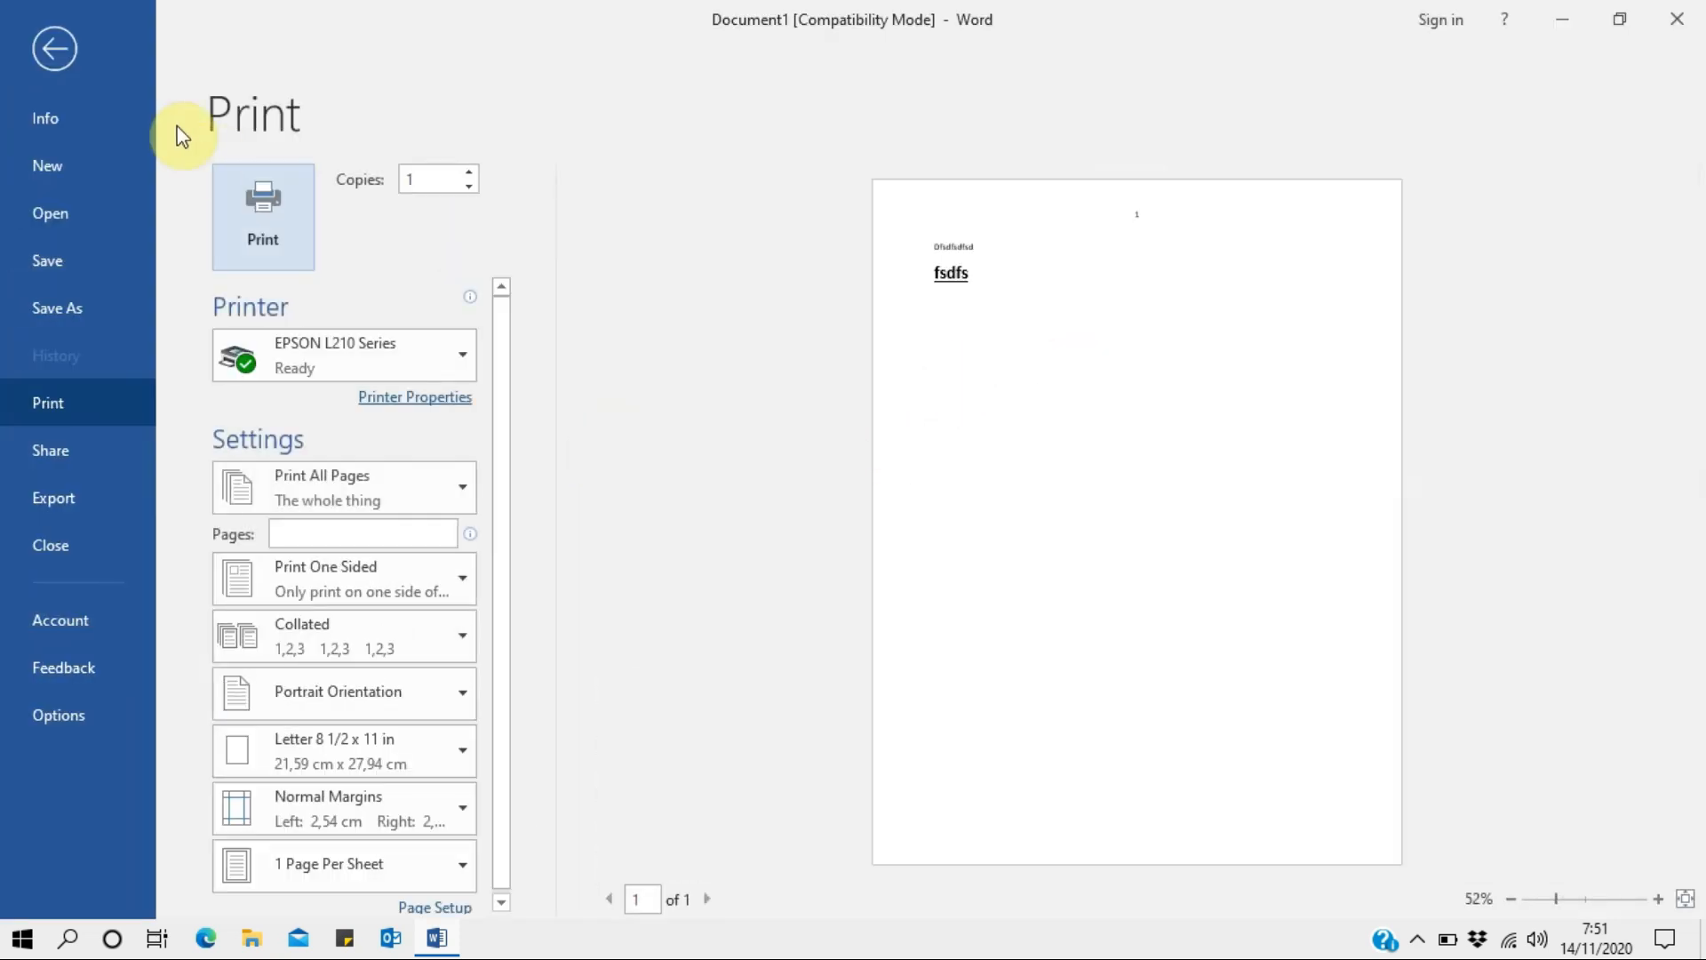
Leave the print preview, hide the page gridlines, and switch the ruler off and back on.
click(69, 55)
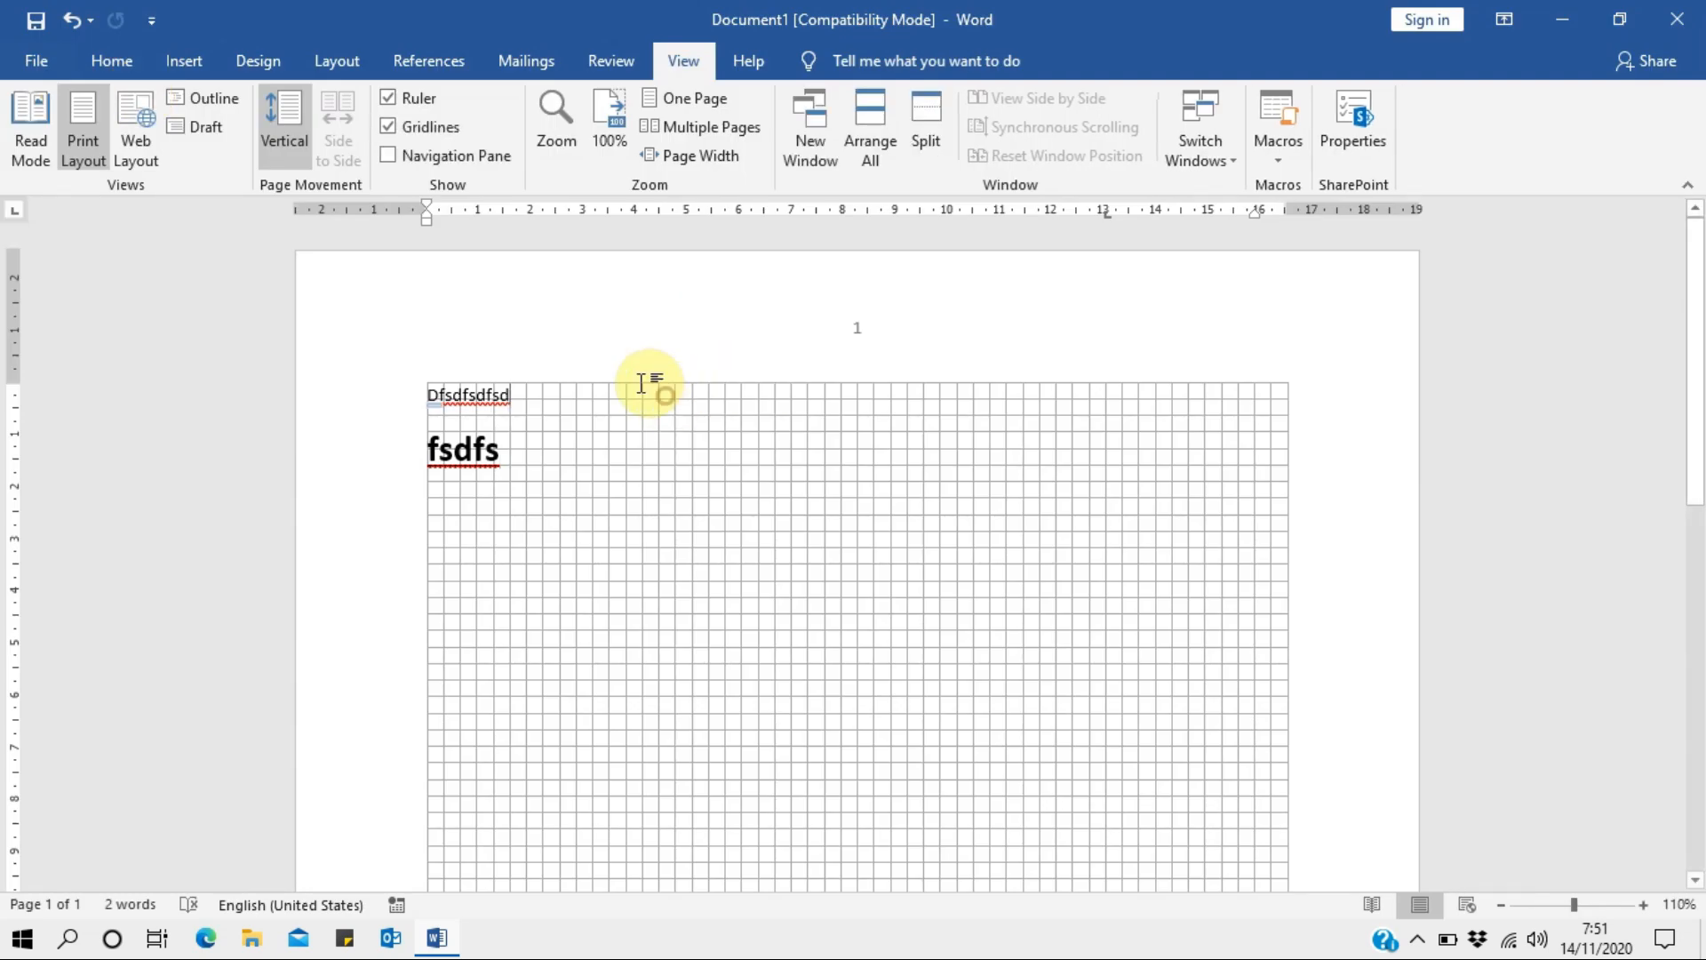
click(389, 130)
click(387, 128)
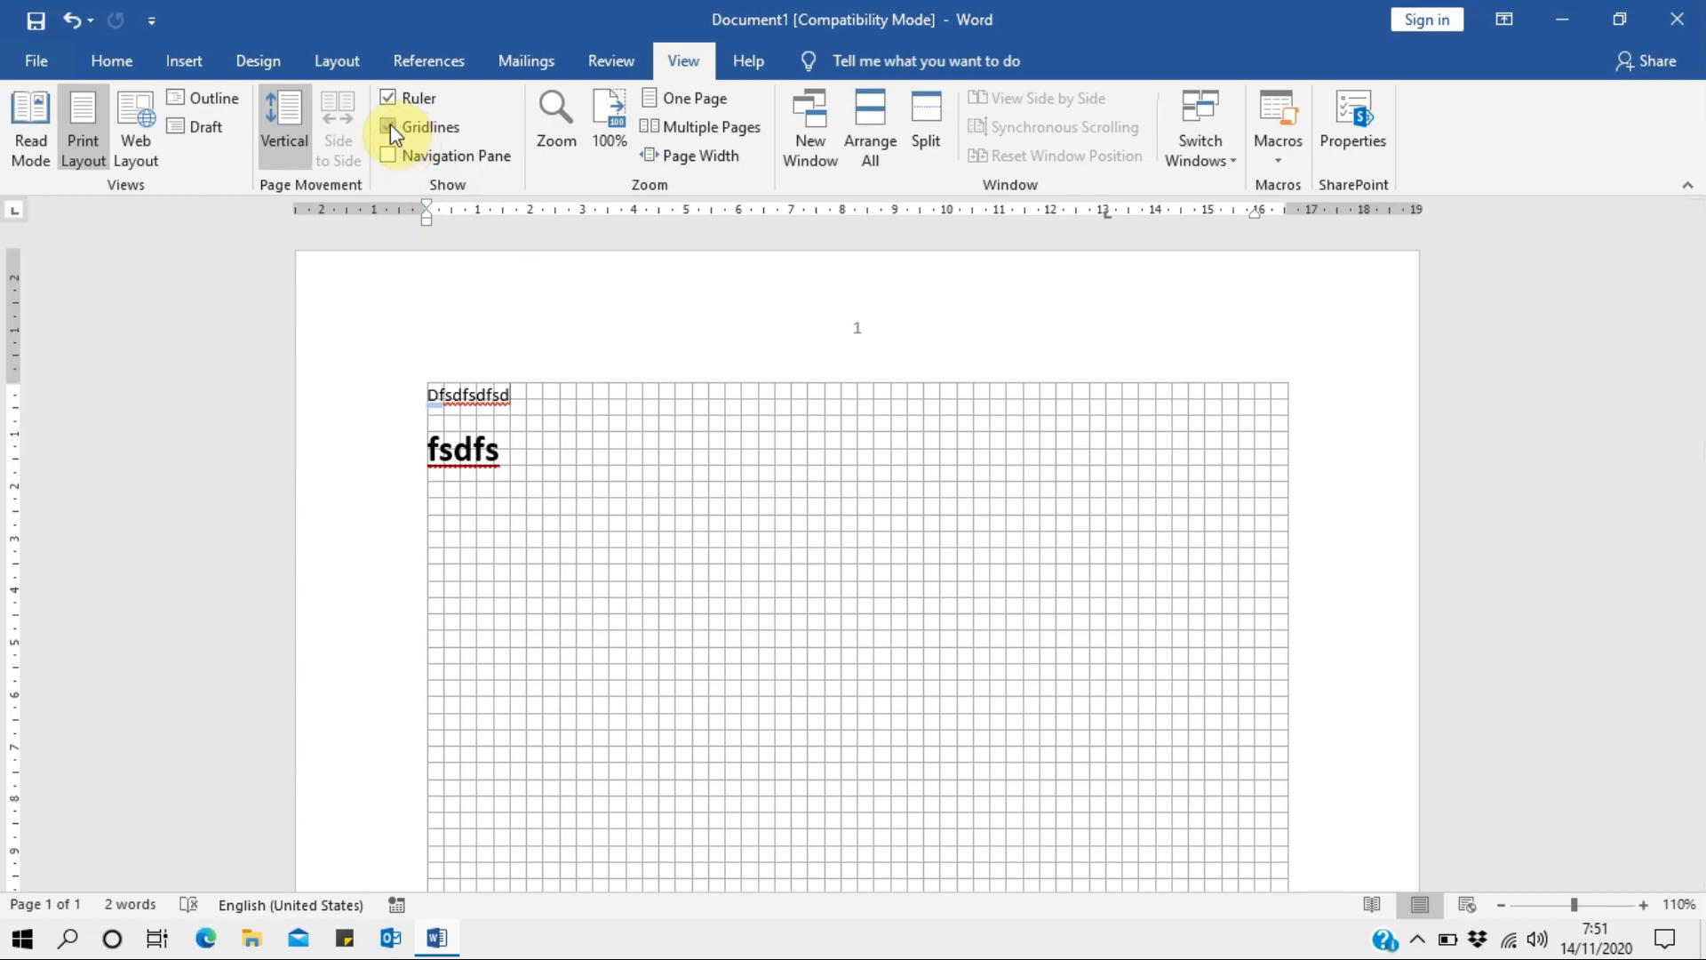
click(391, 126)
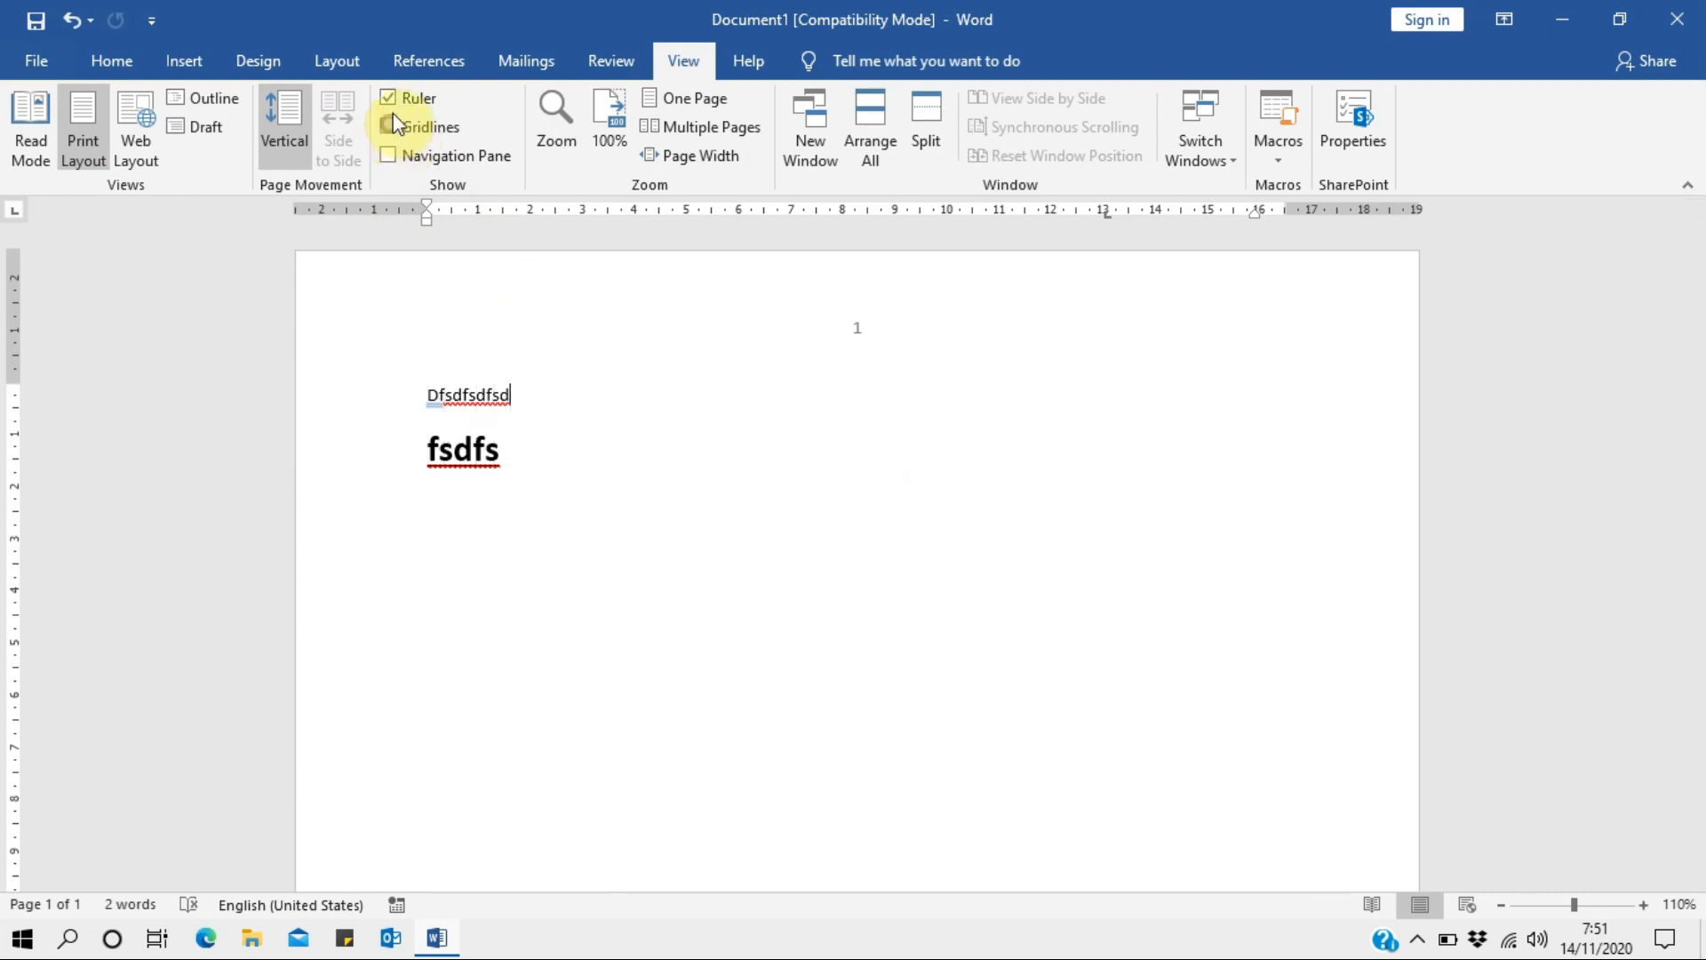
click(393, 97)
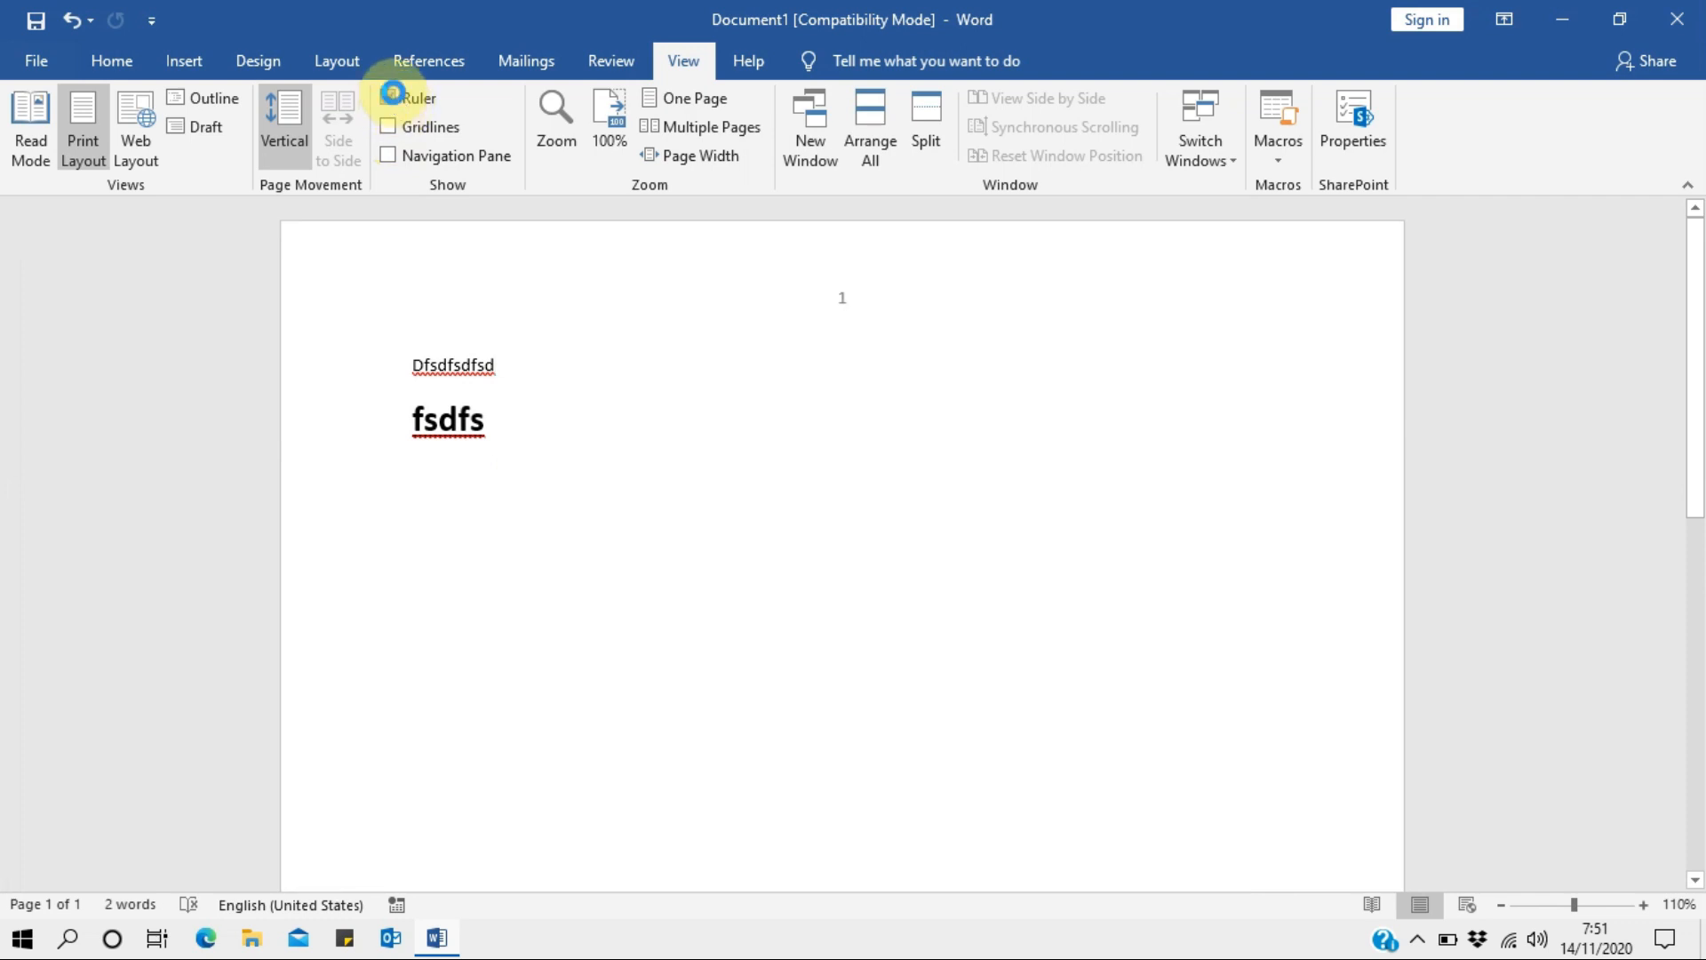
click(393, 97)
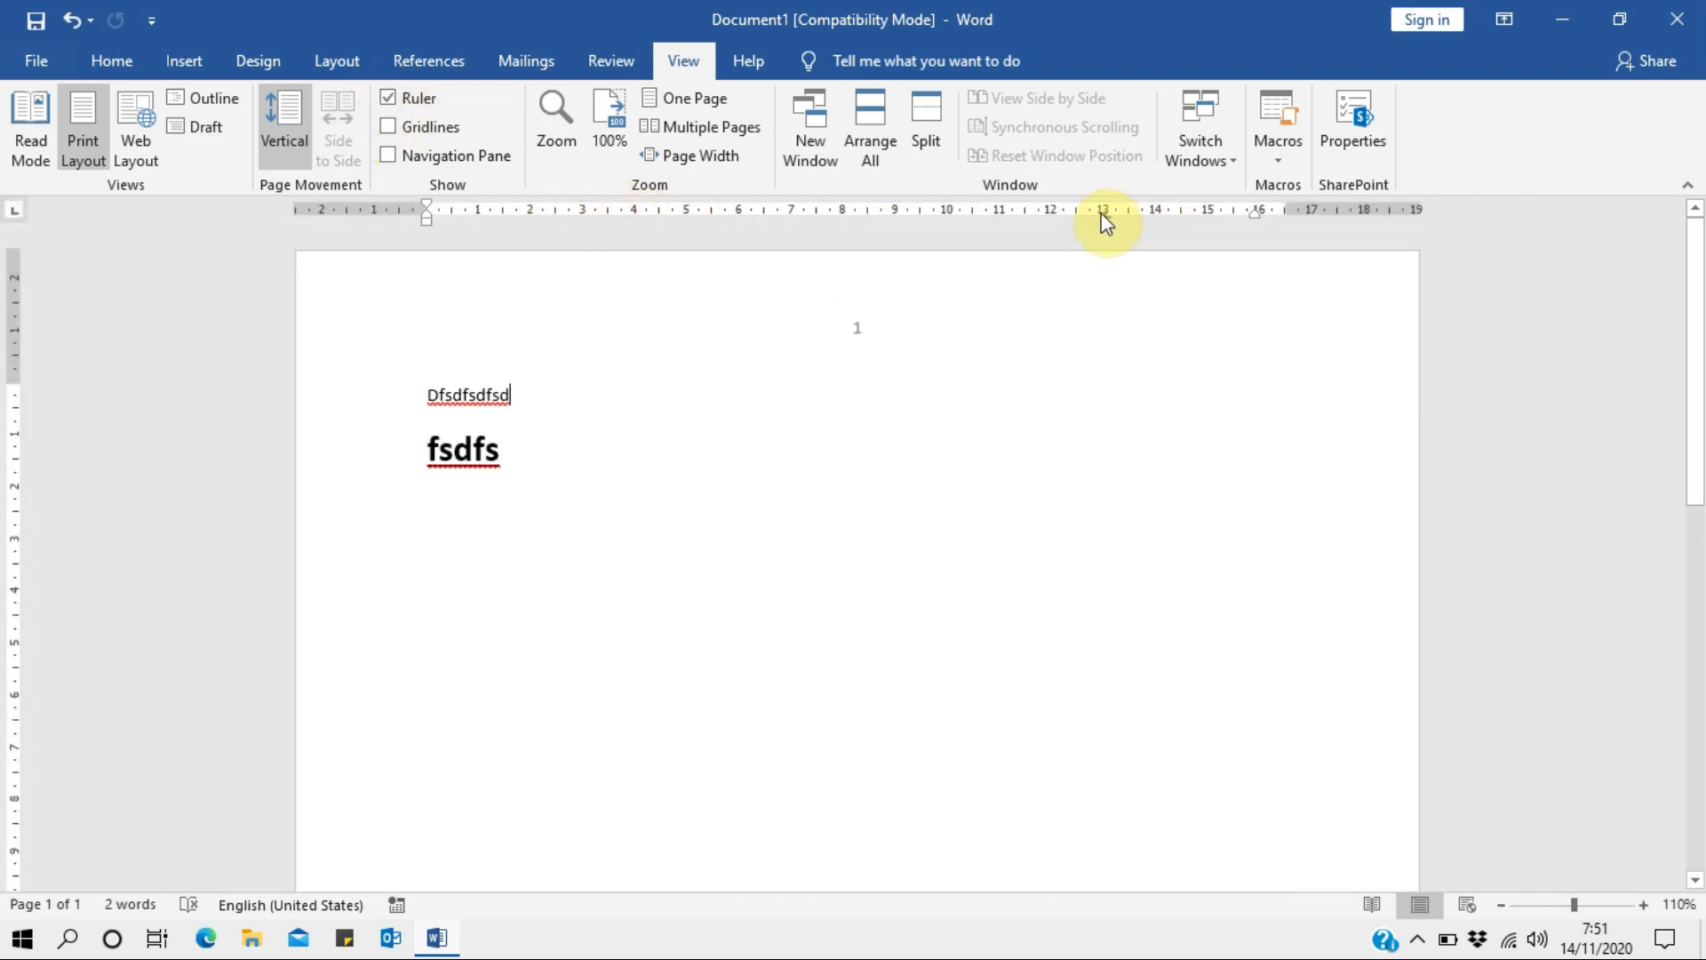
Examine the zoom options and the Help commands.
click(559, 122)
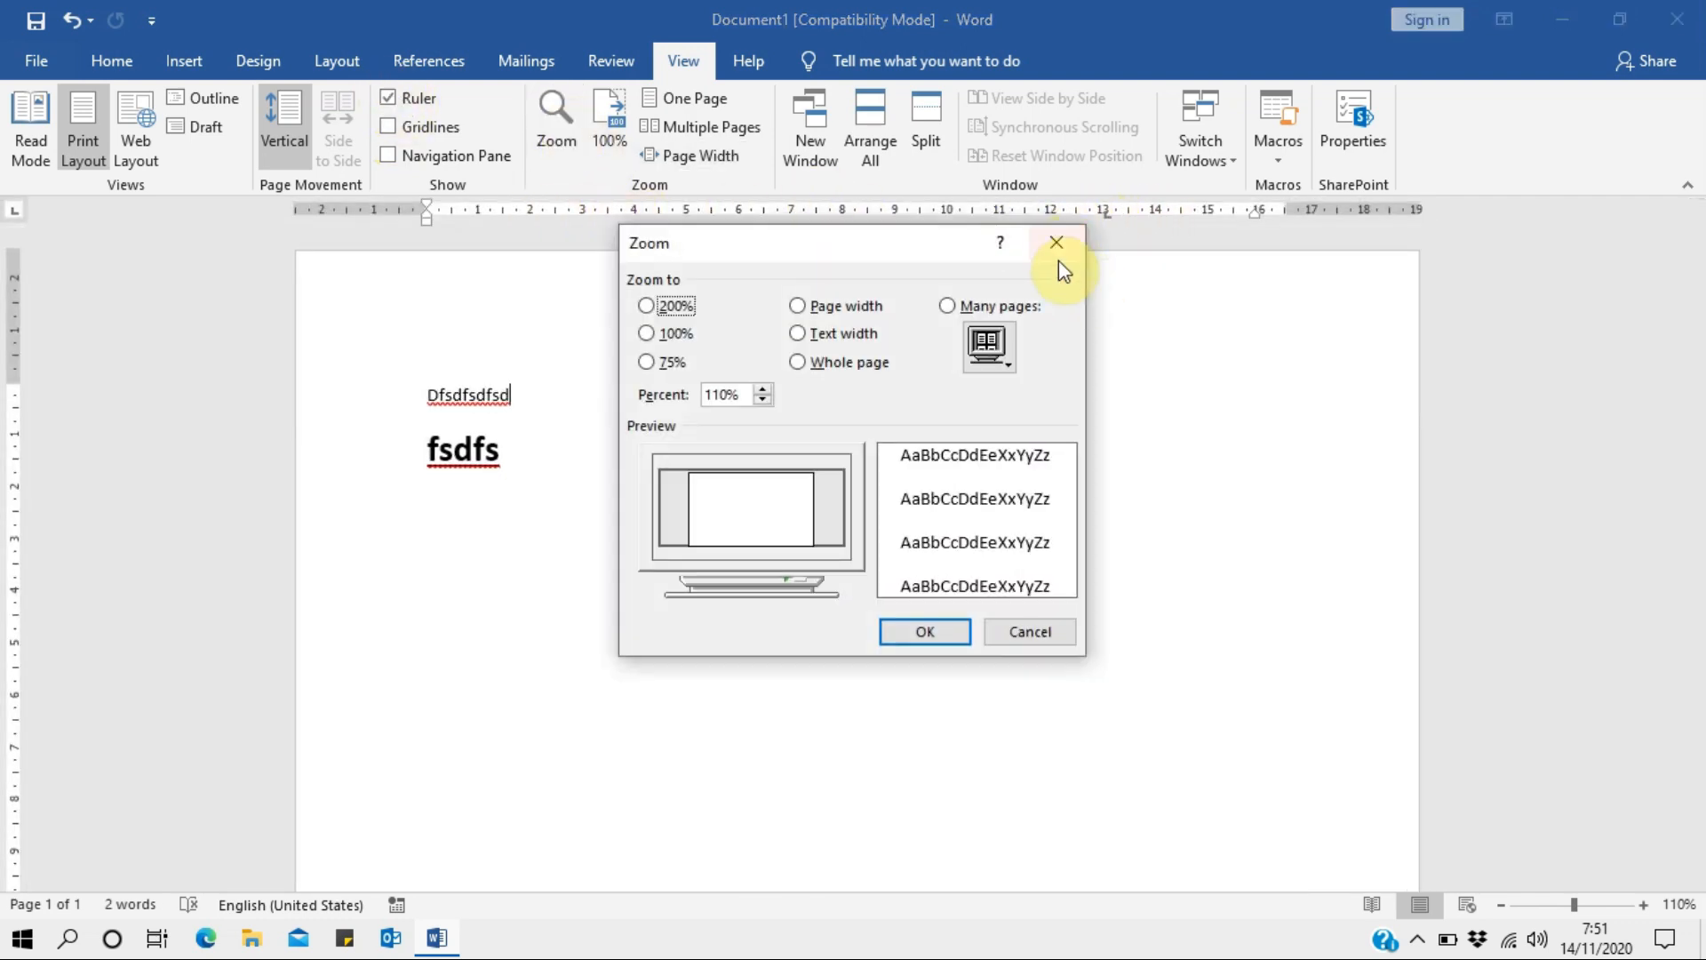
click(1057, 243)
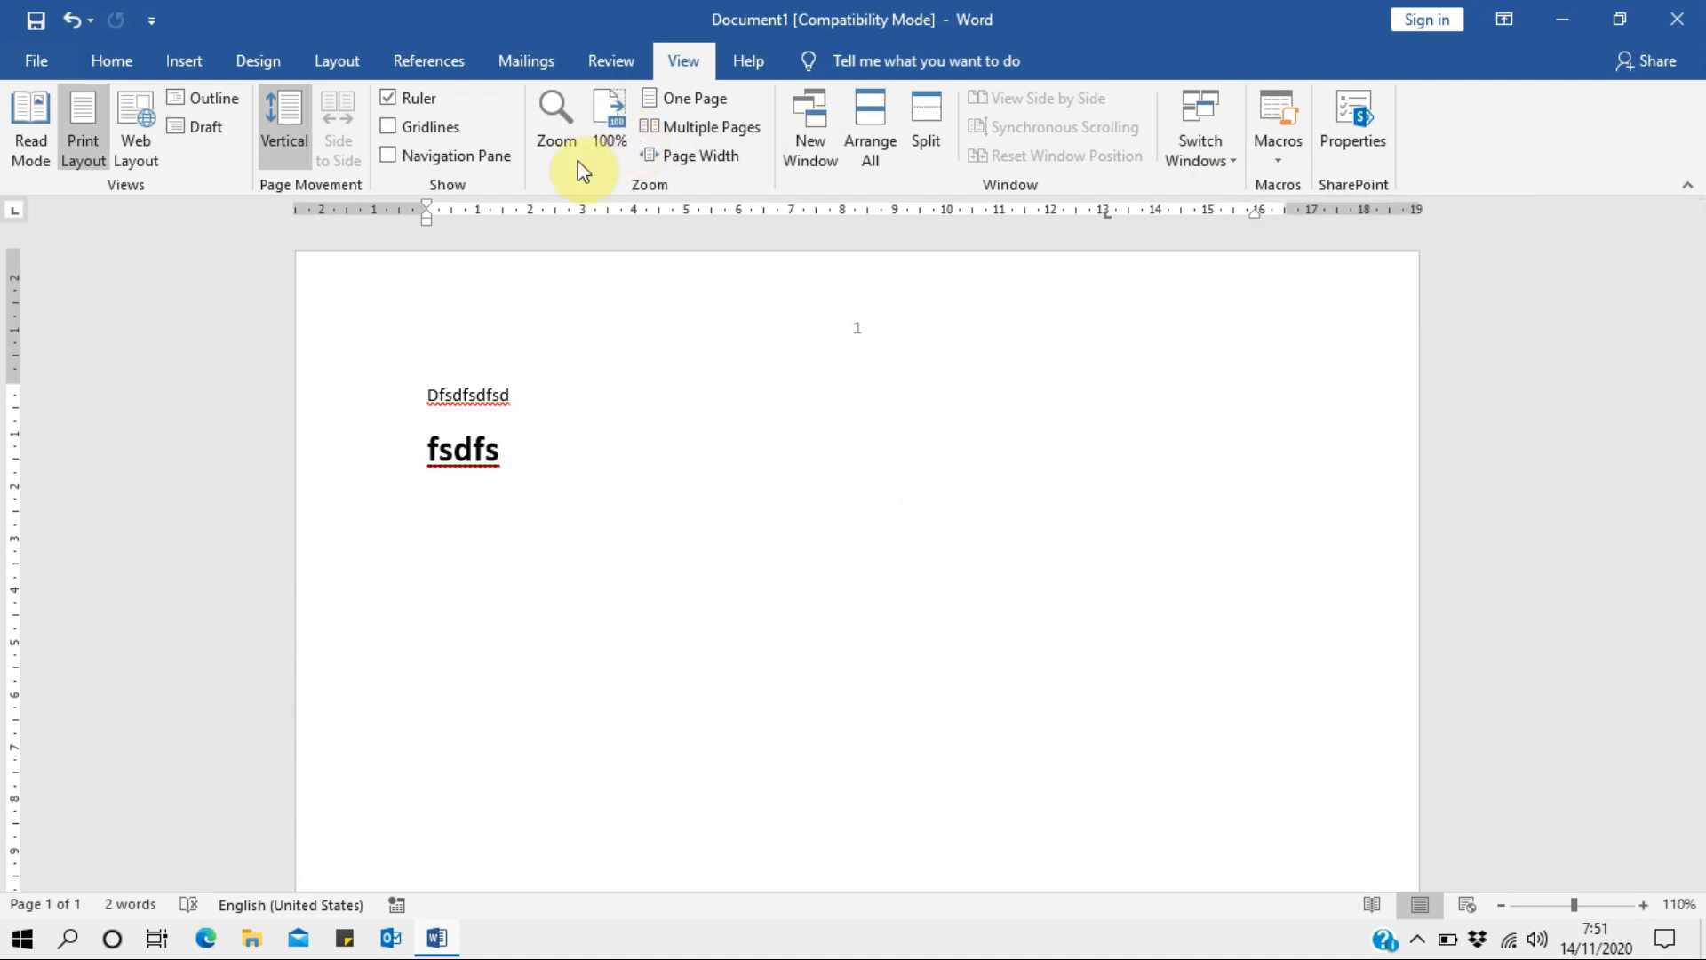
click(740, 58)
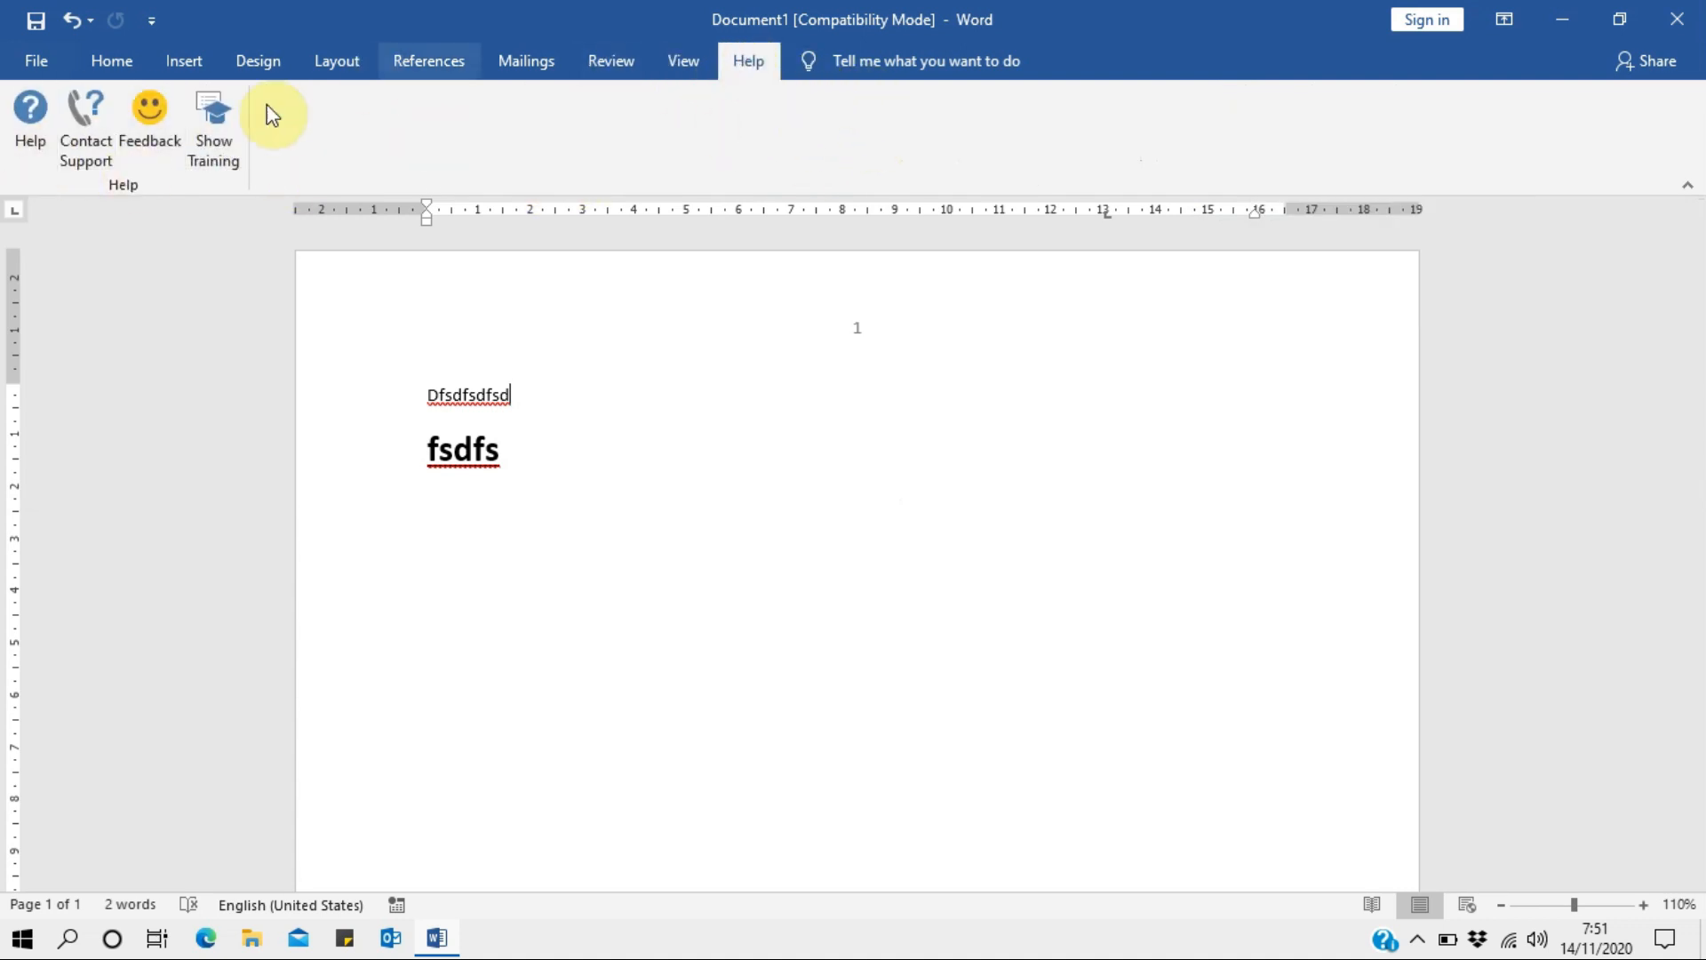
click(1417, 938)
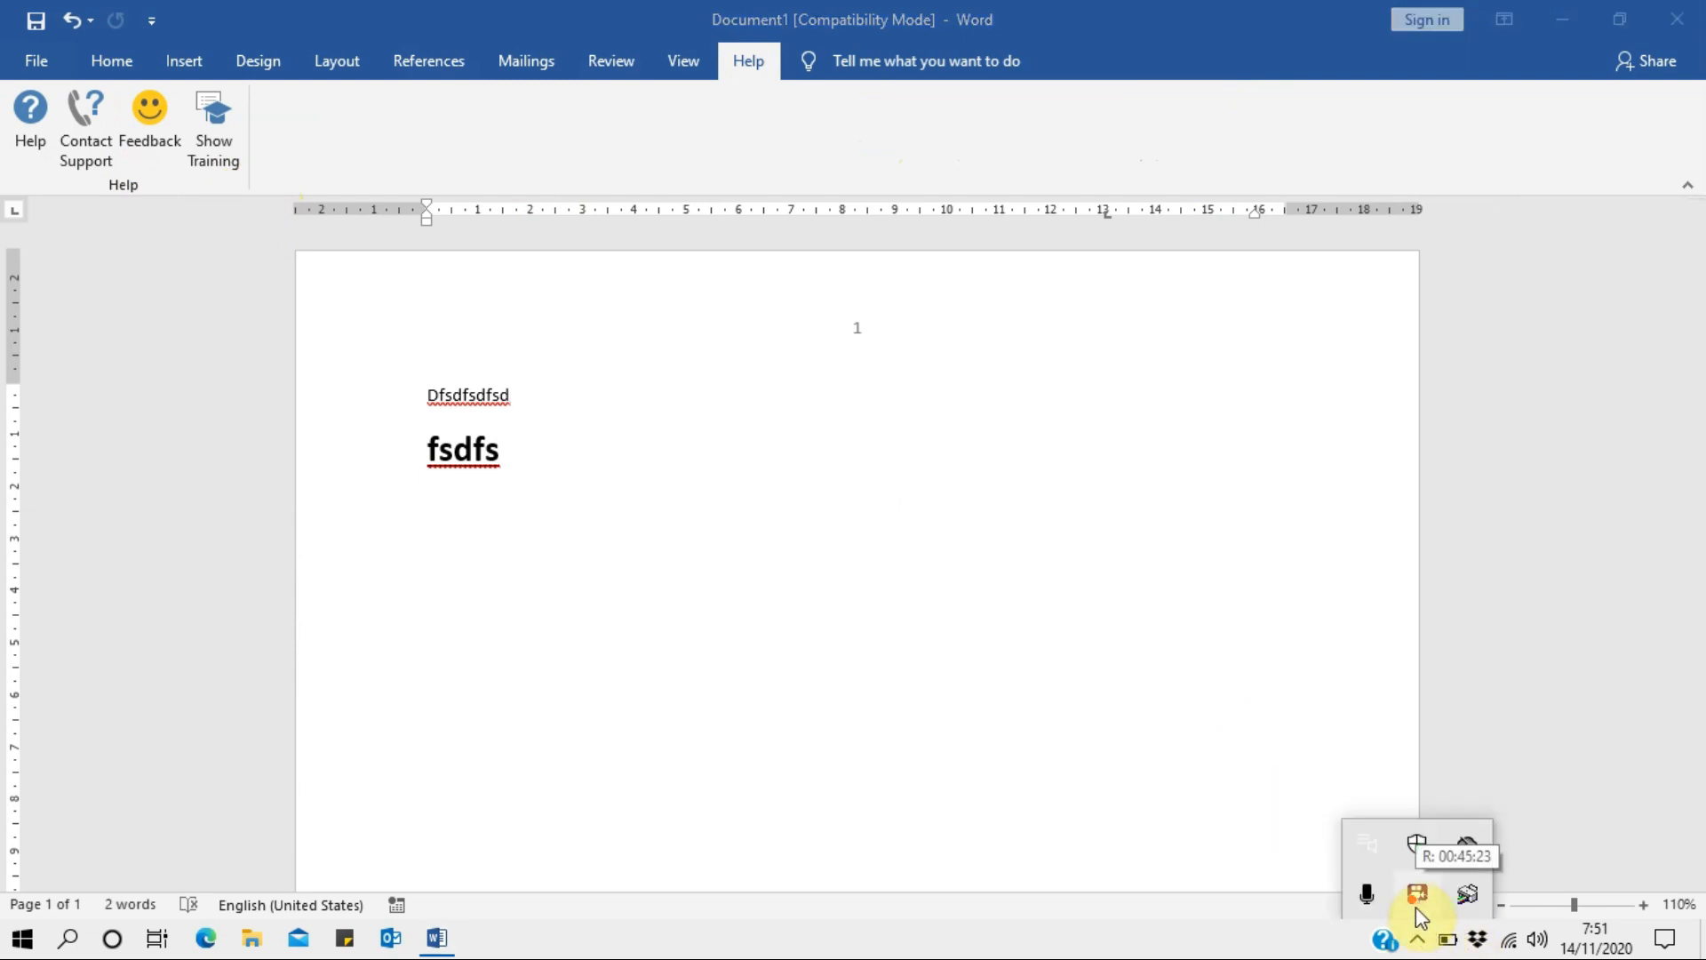
click(797, 524)
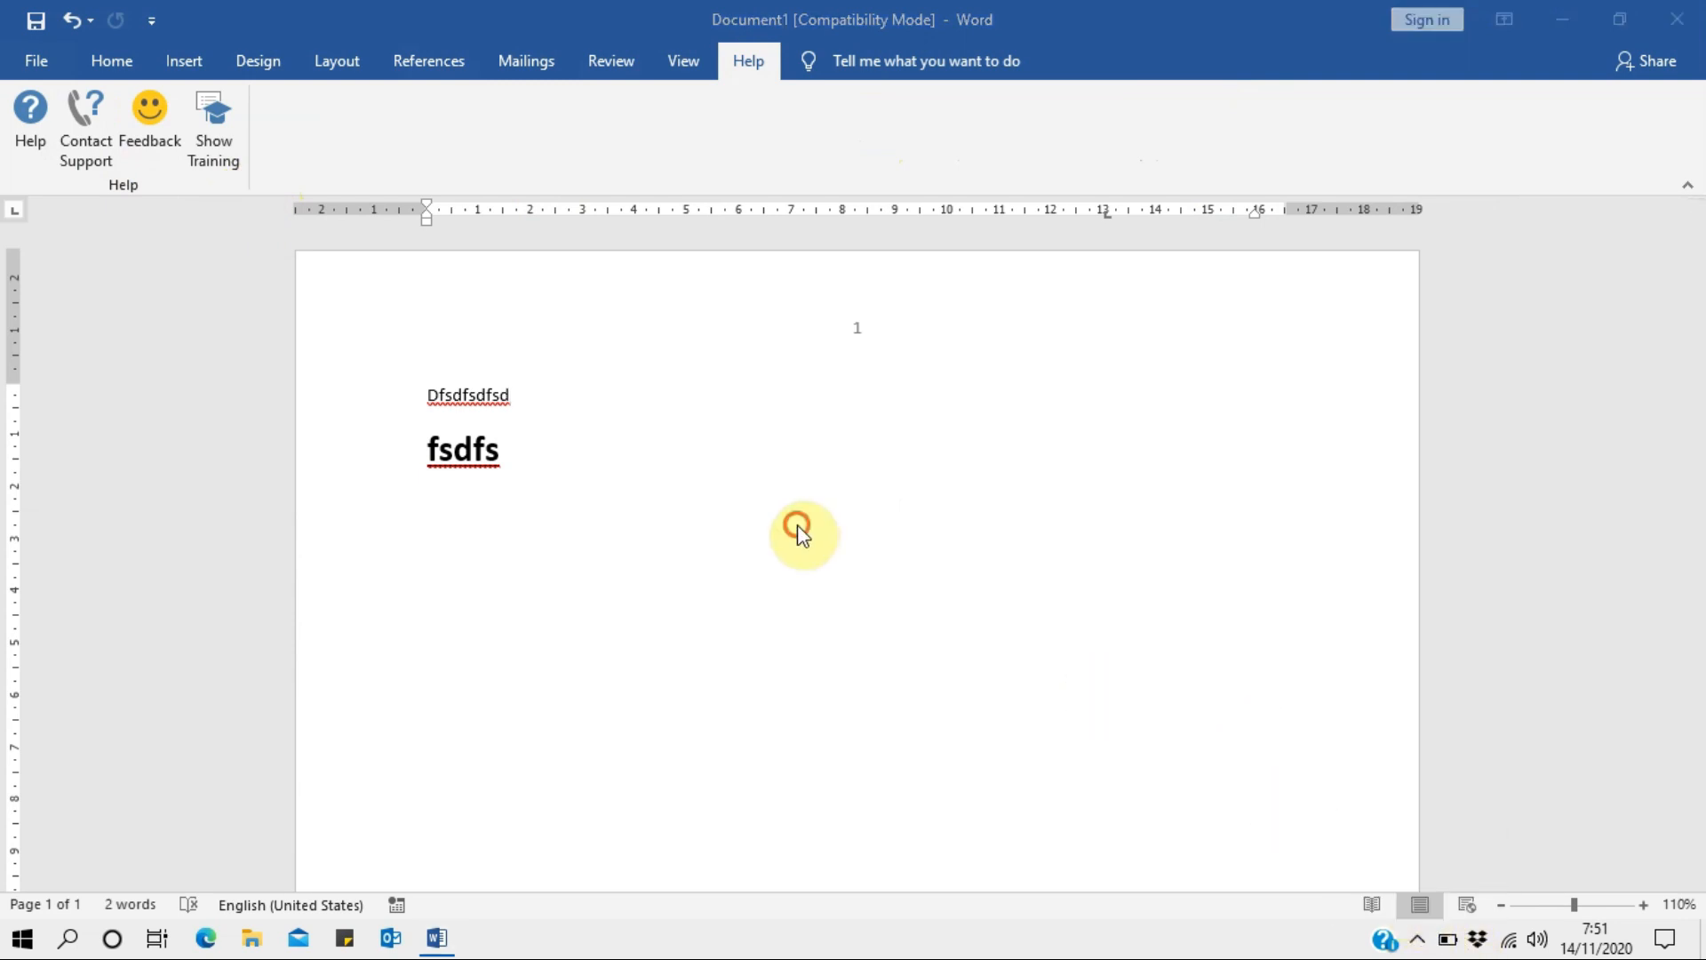
Add two lines below the second text line reading "fgadfgsfgs" and "gsfgsgfs".
click(111, 59)
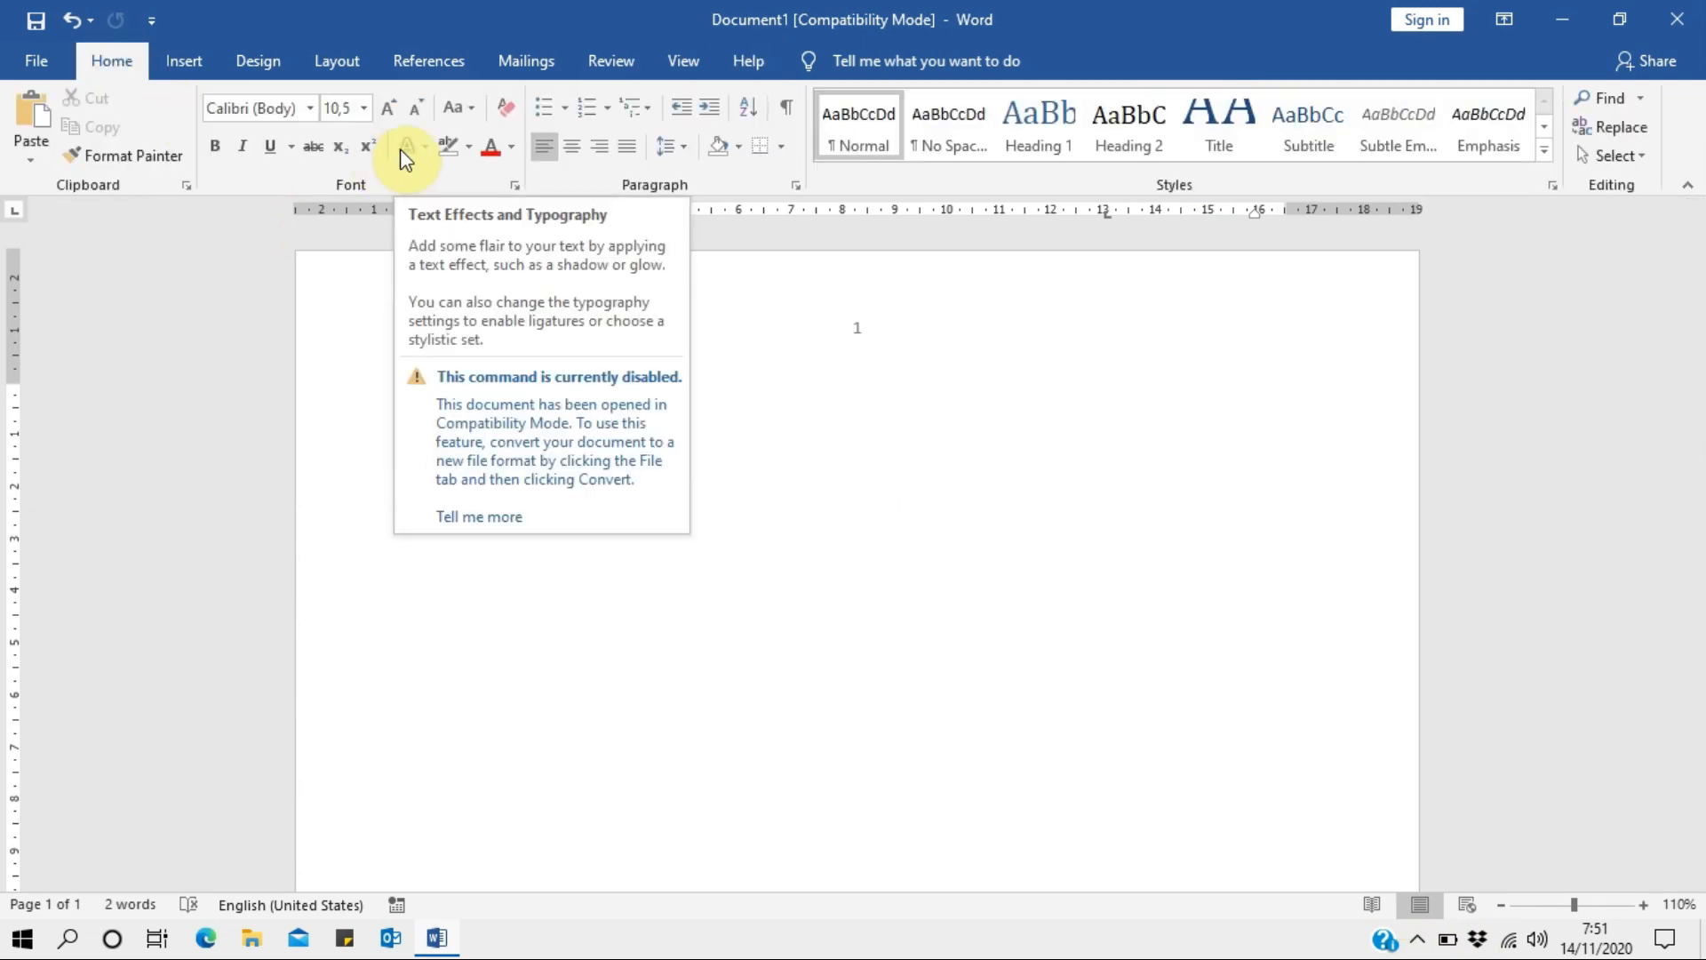
click(998, 449)
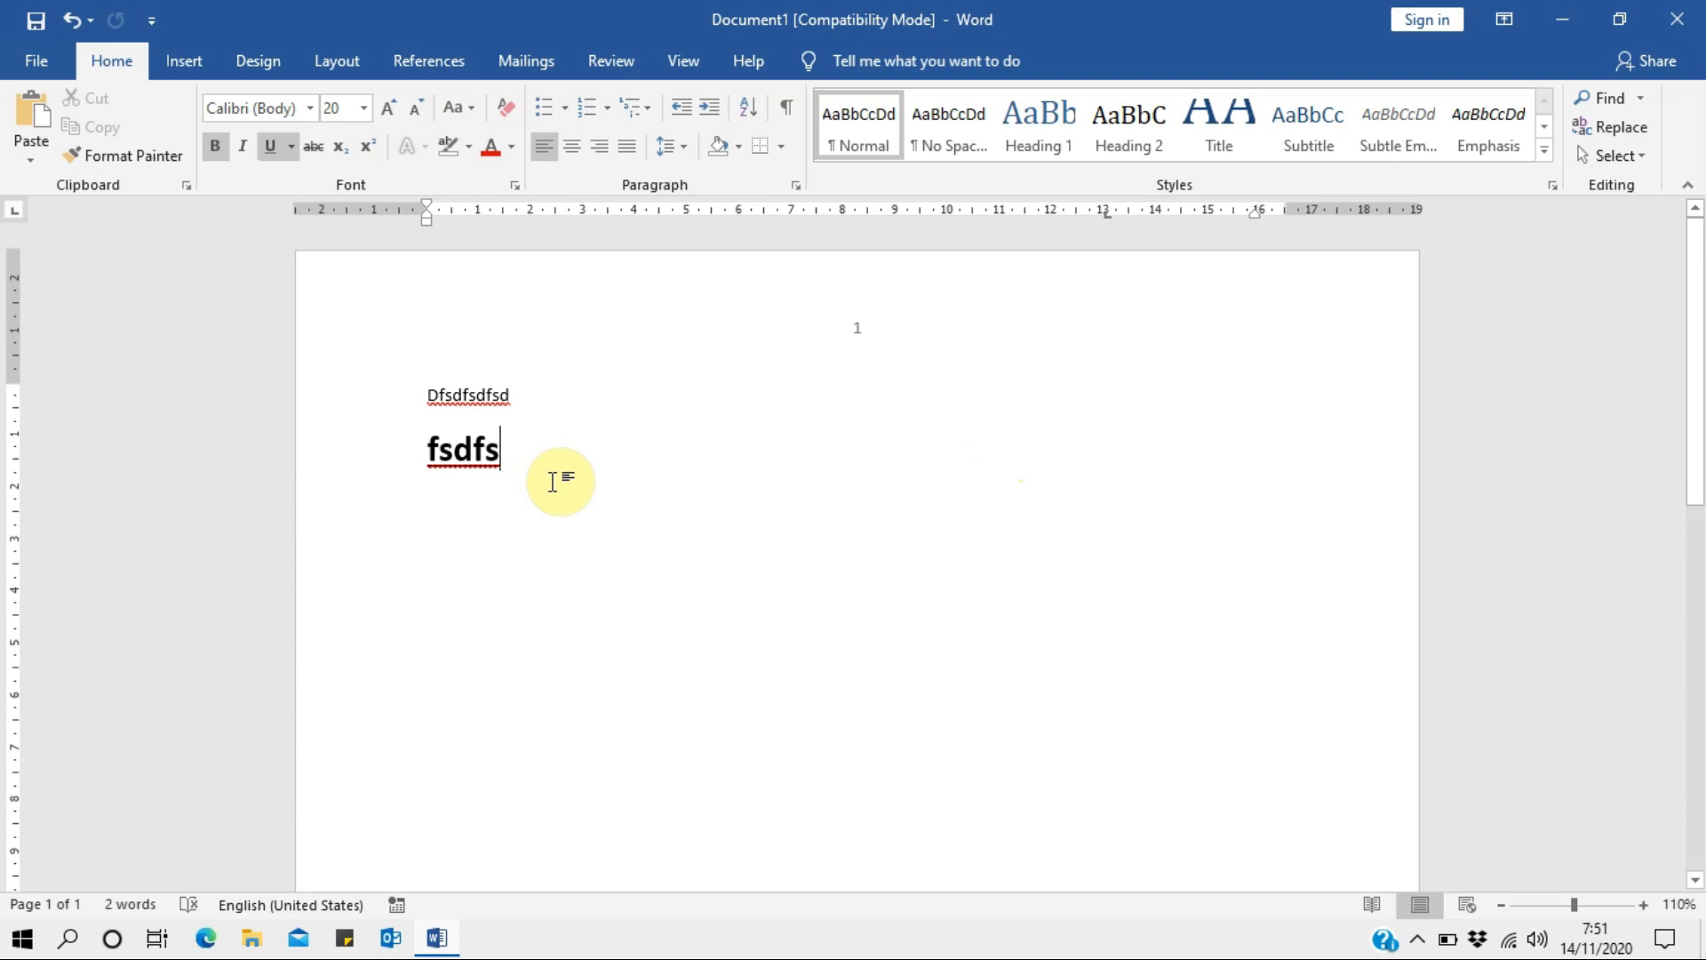
key(Return)
text(fgadfgsfgs)
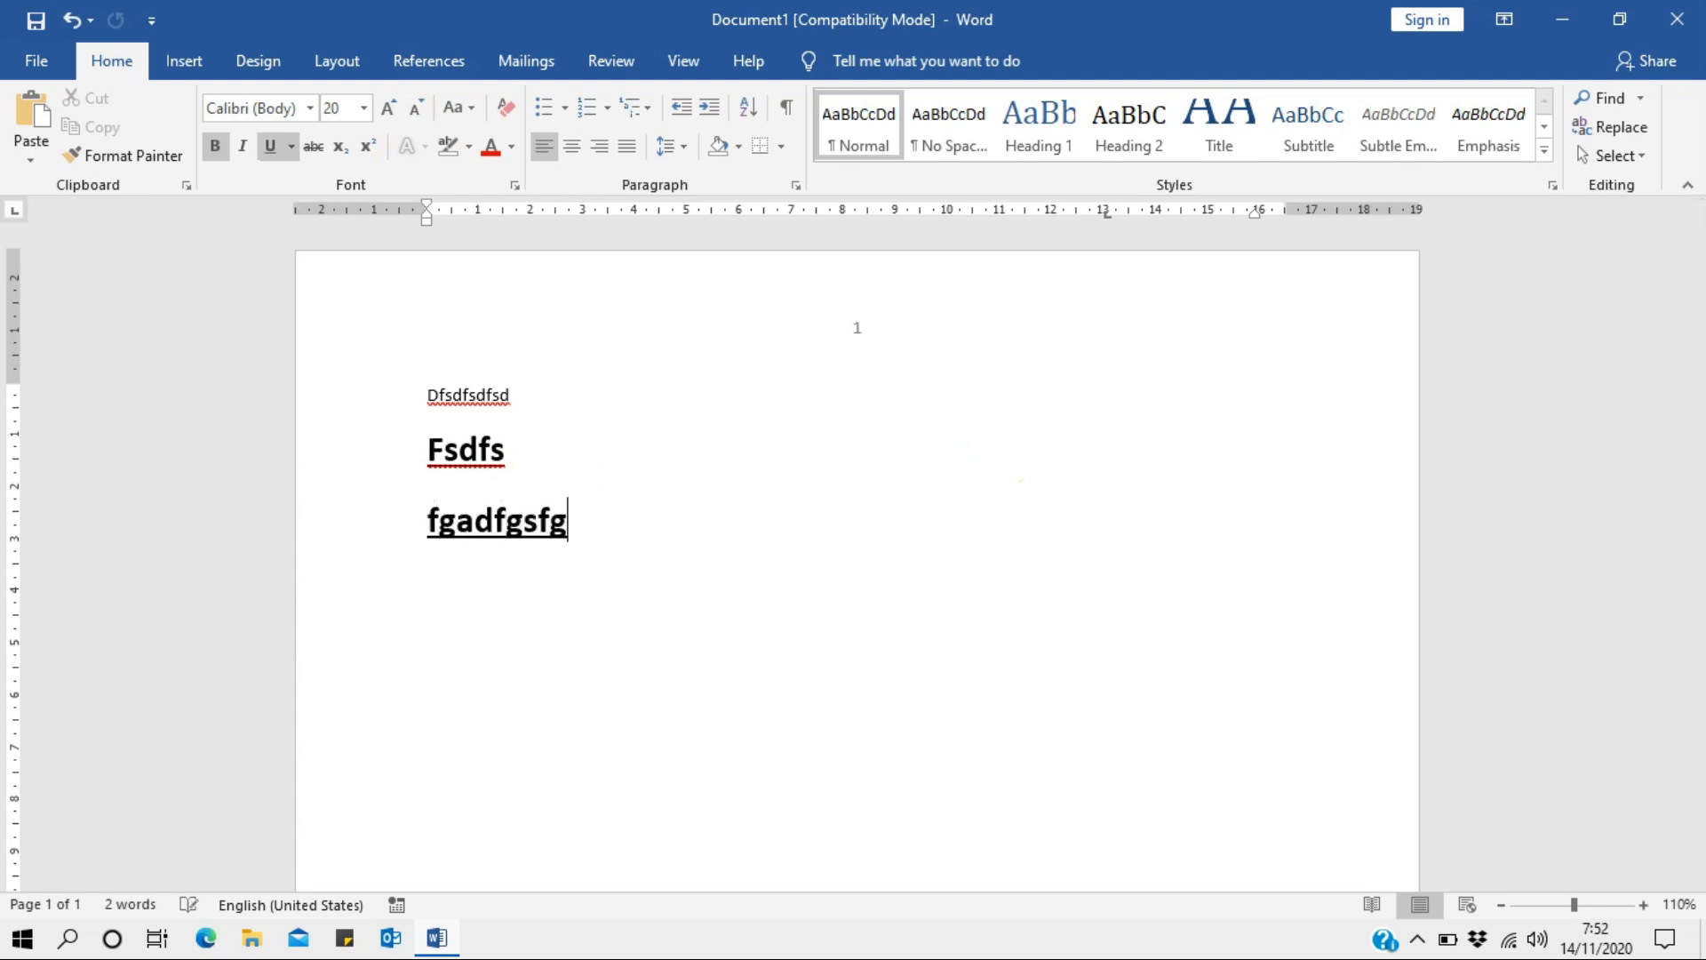
key(Return)
text(gsfgsgfs)
key(Return)
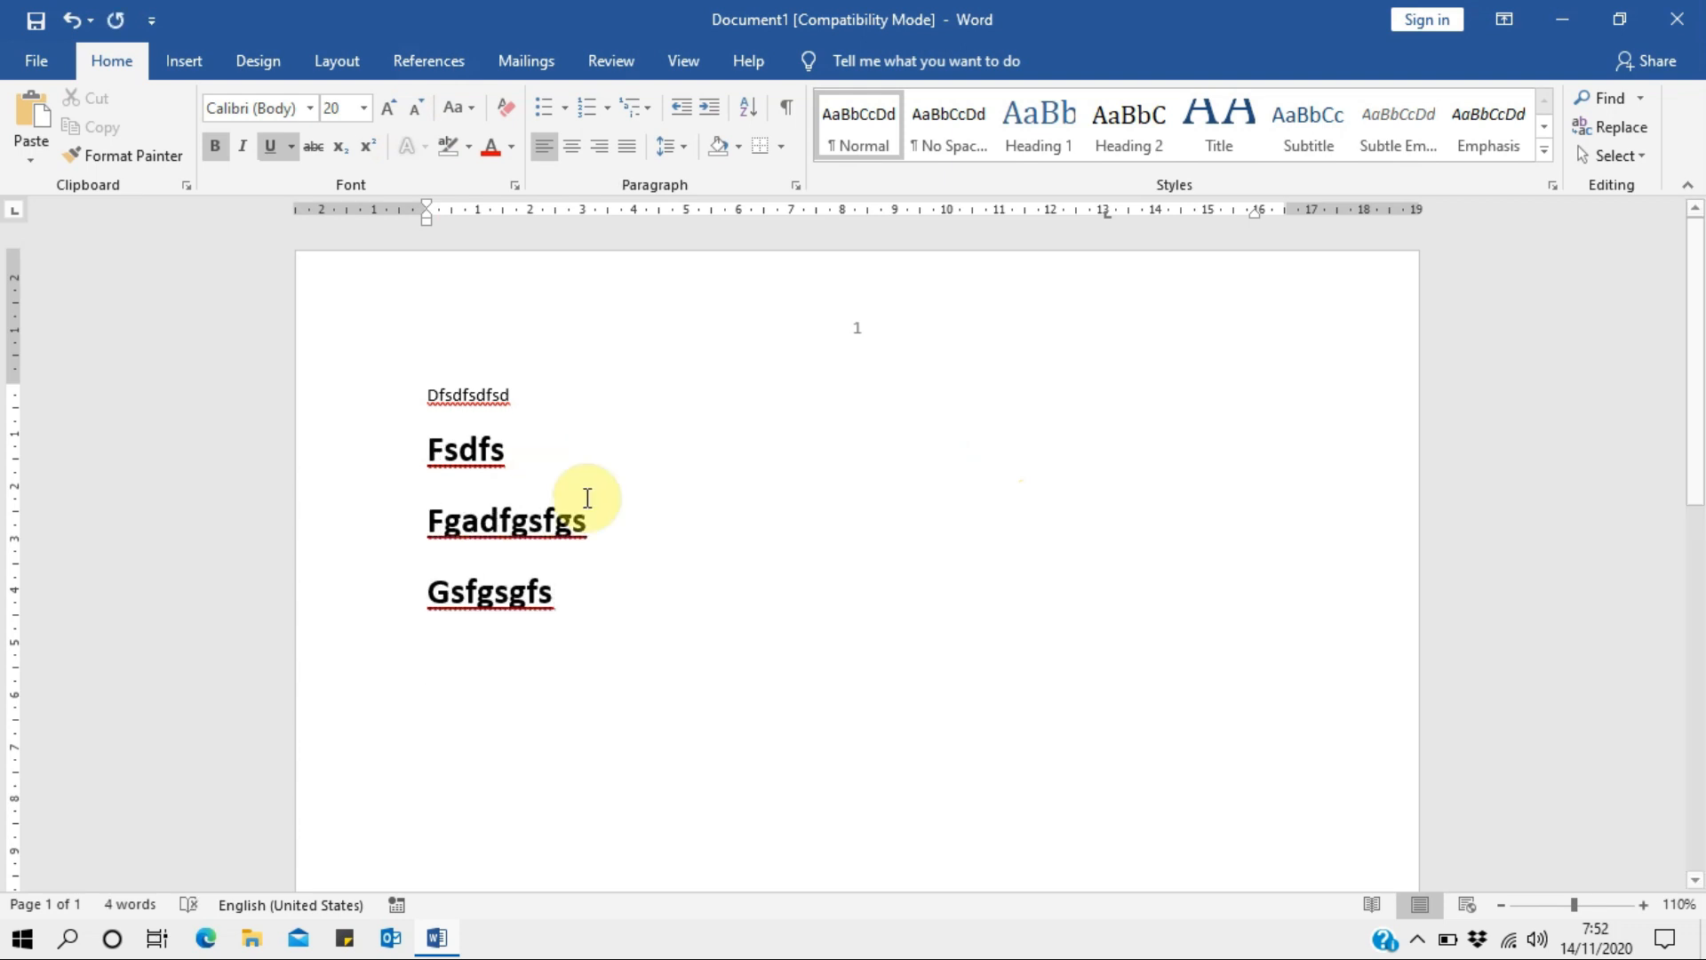
Try double line spacing on all four text lines, settling on 1,5 lines.
drag(571, 622, 399, 402)
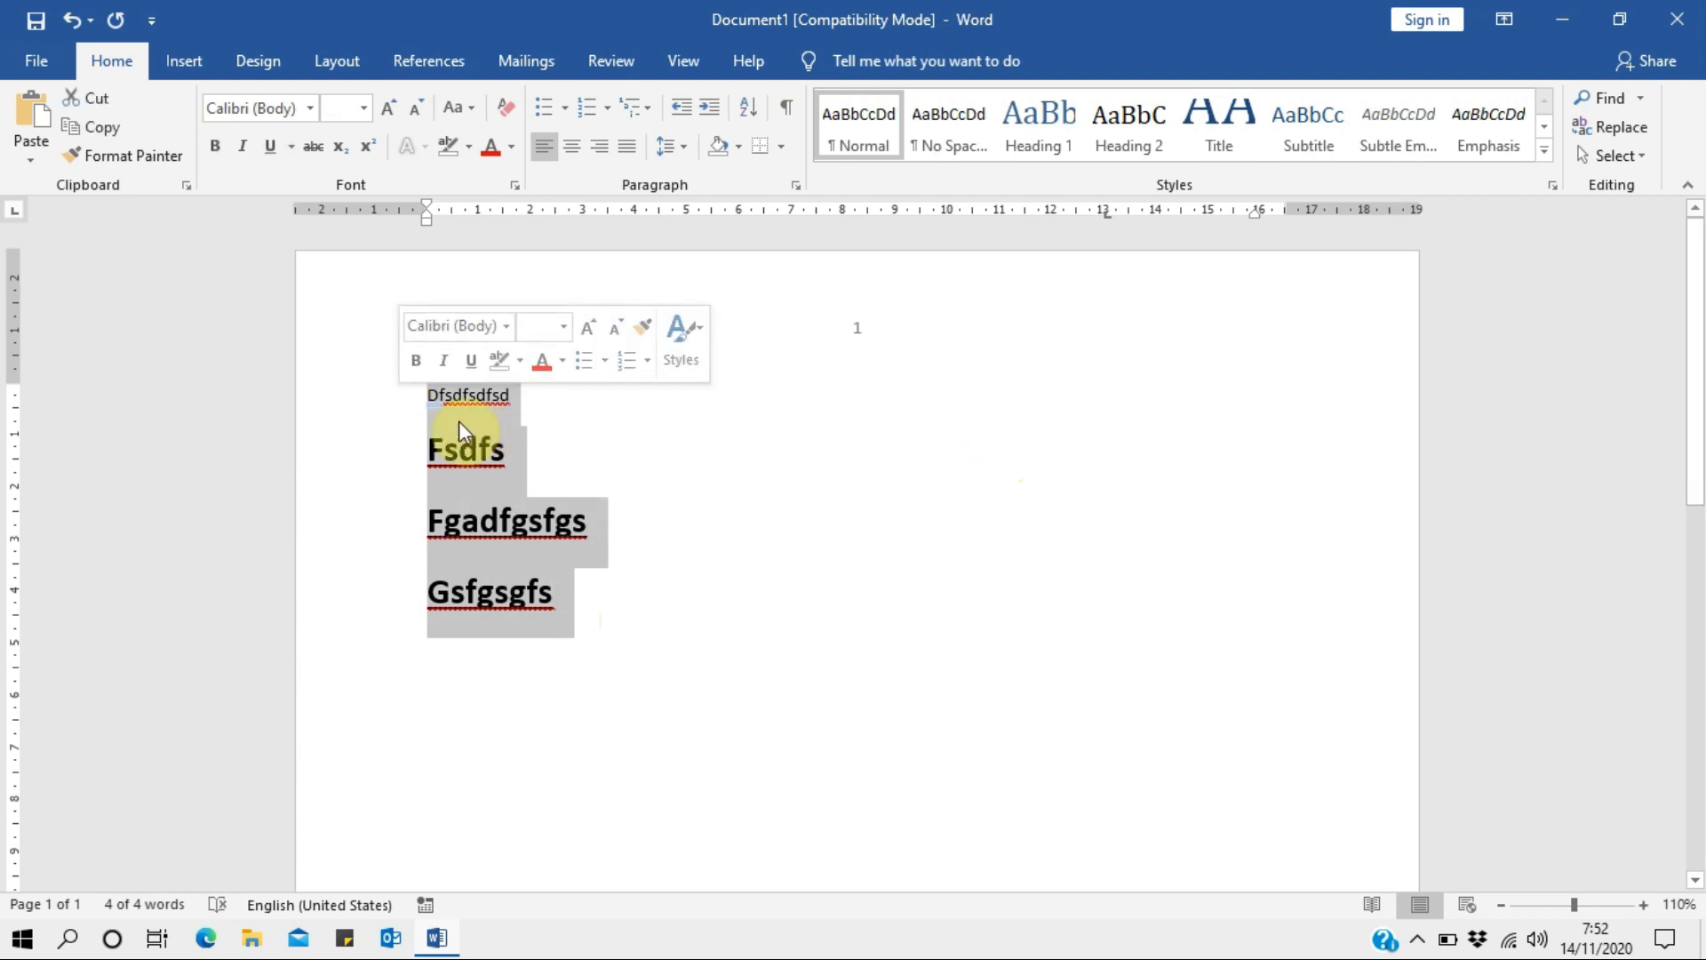
key(ctrl+5)
key(ctrl+2)
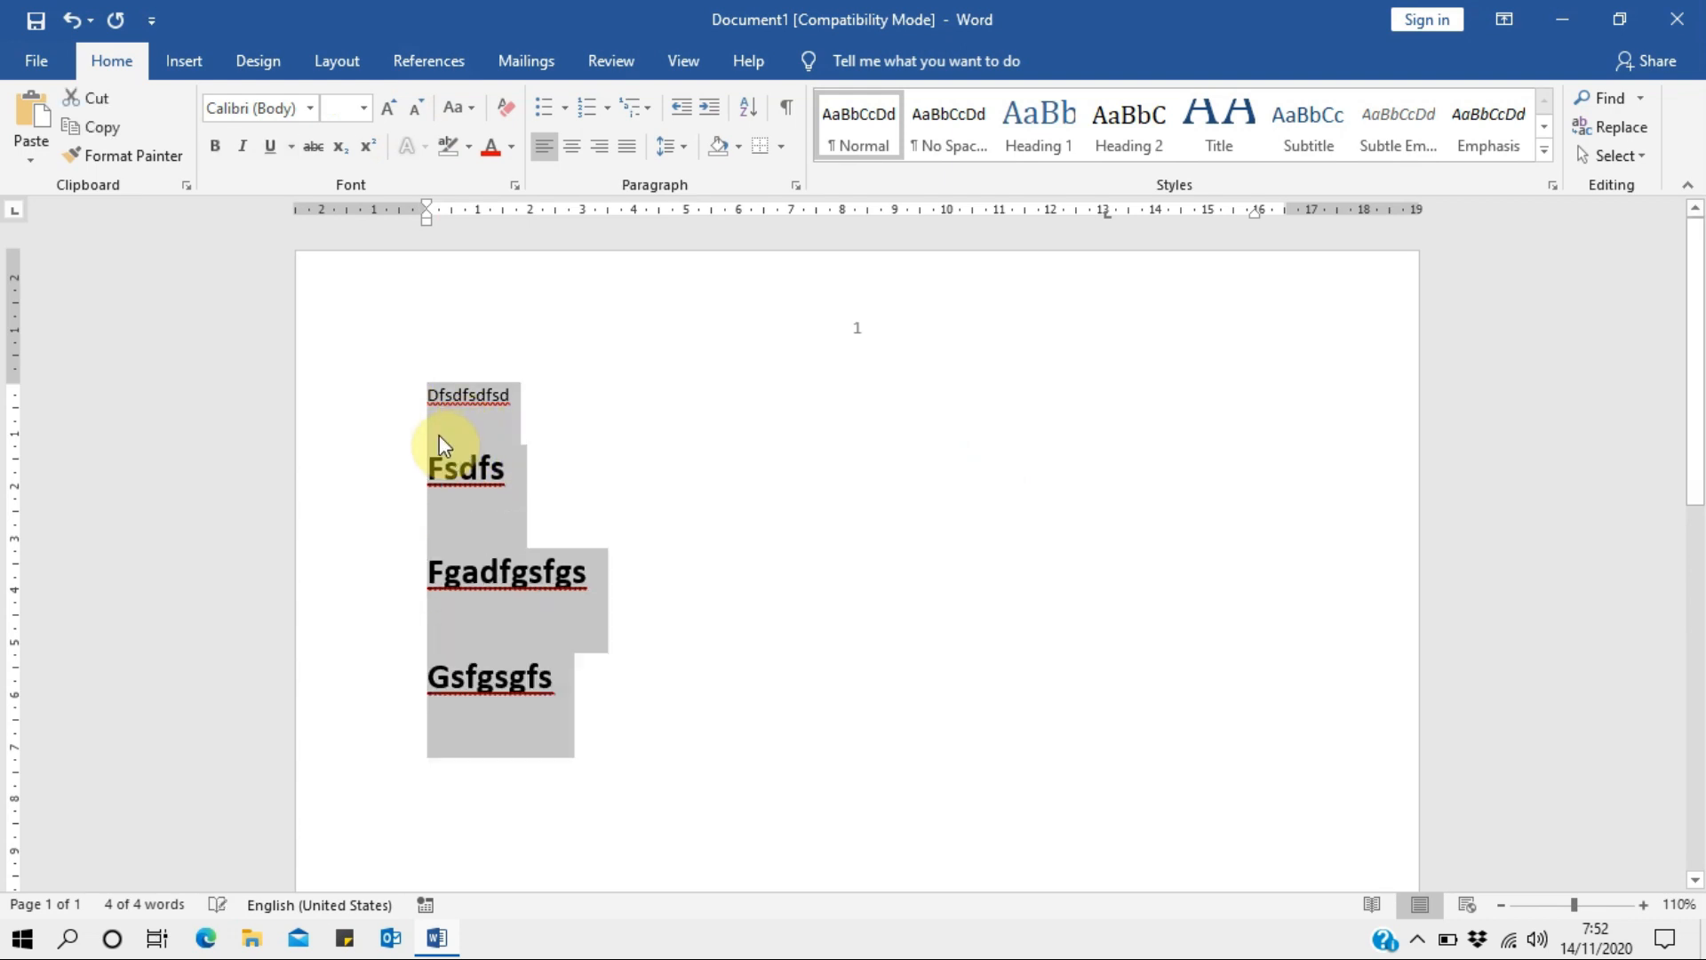
key(ctrl+1)
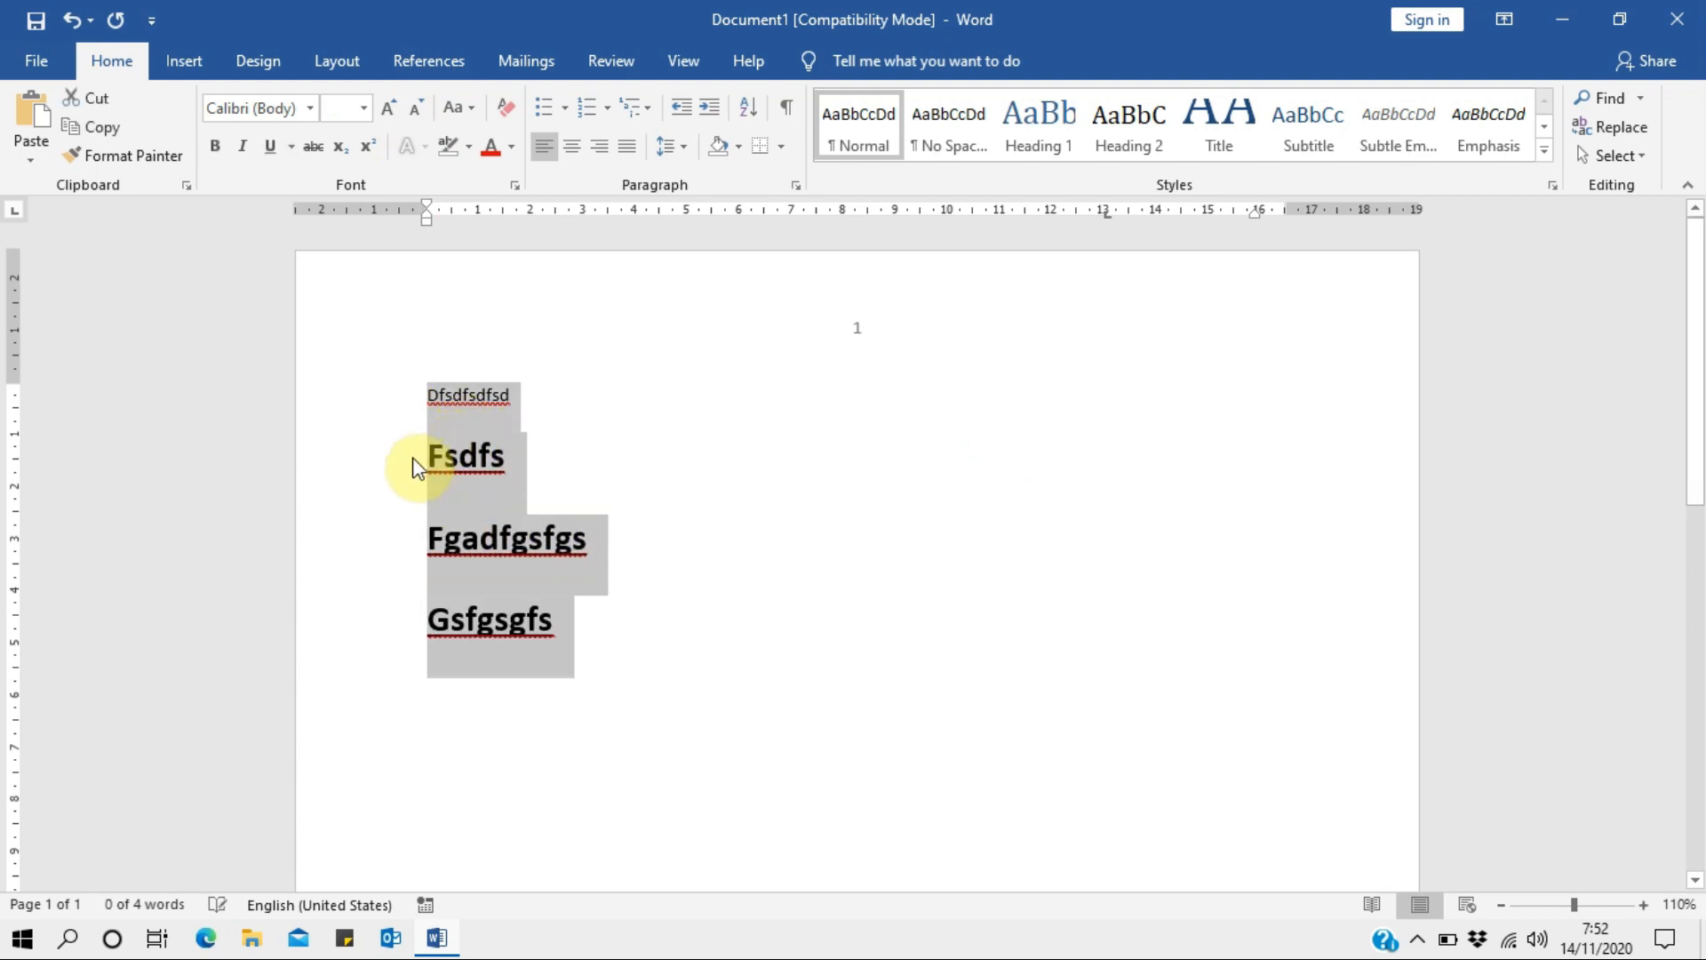
Set the paragraph spacing after all four text lines to 0 pt with 1,5 lines line spacing.
right_click(457, 451)
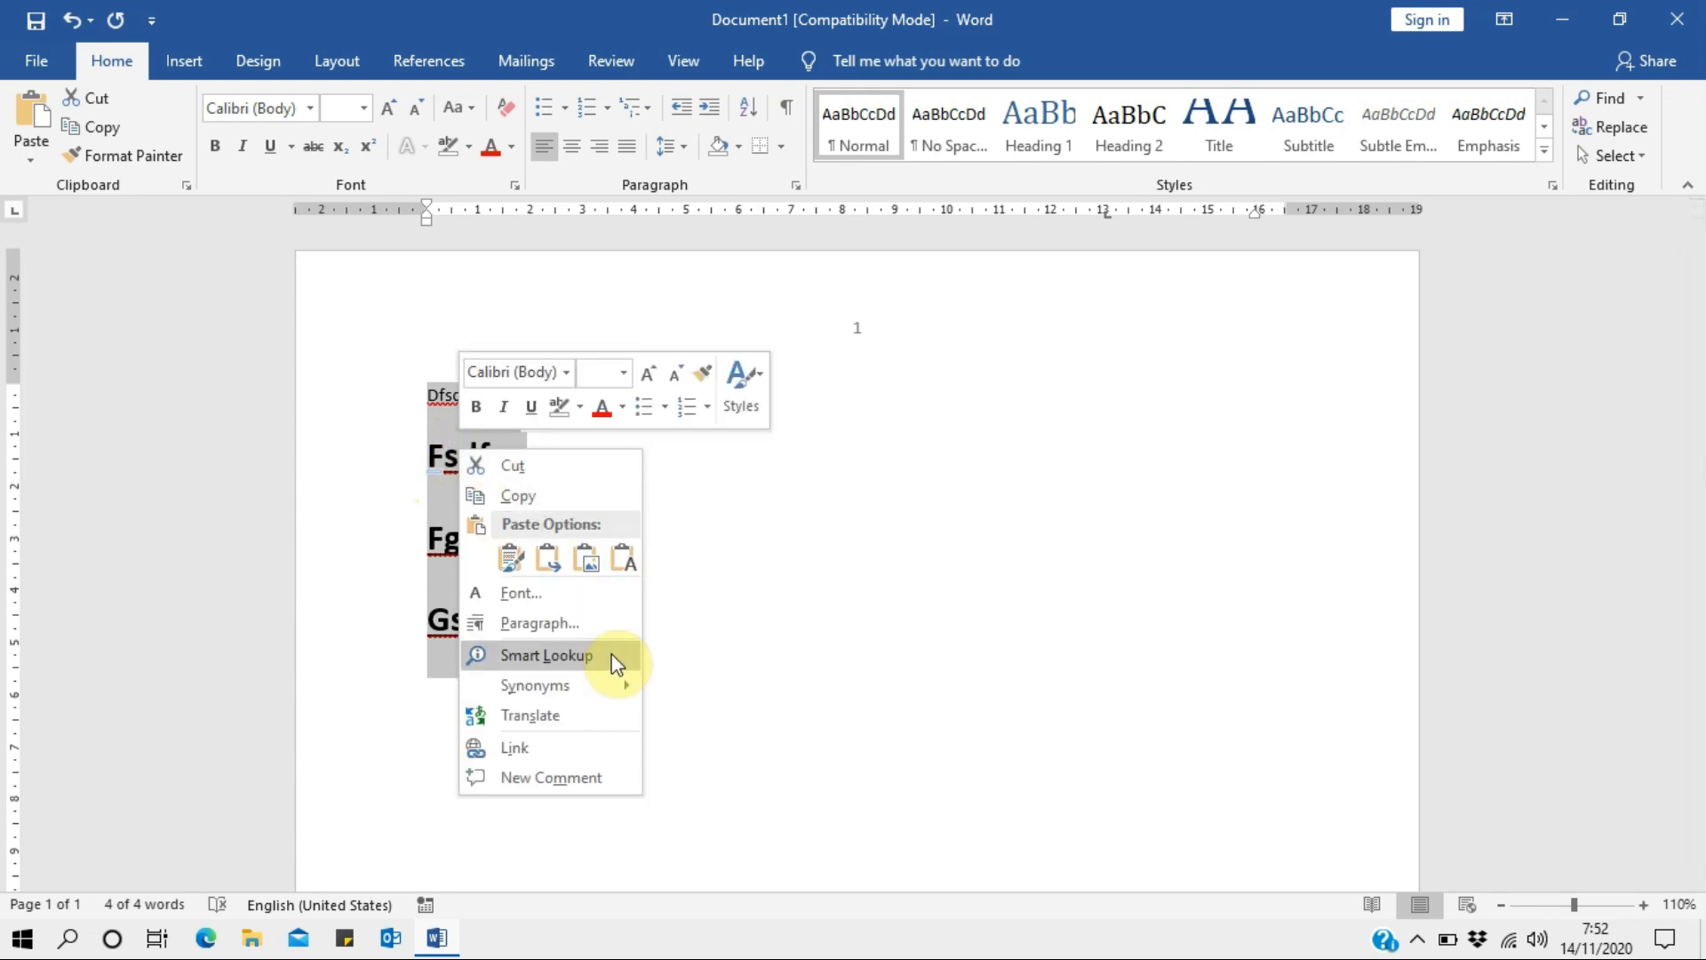
click(571, 621)
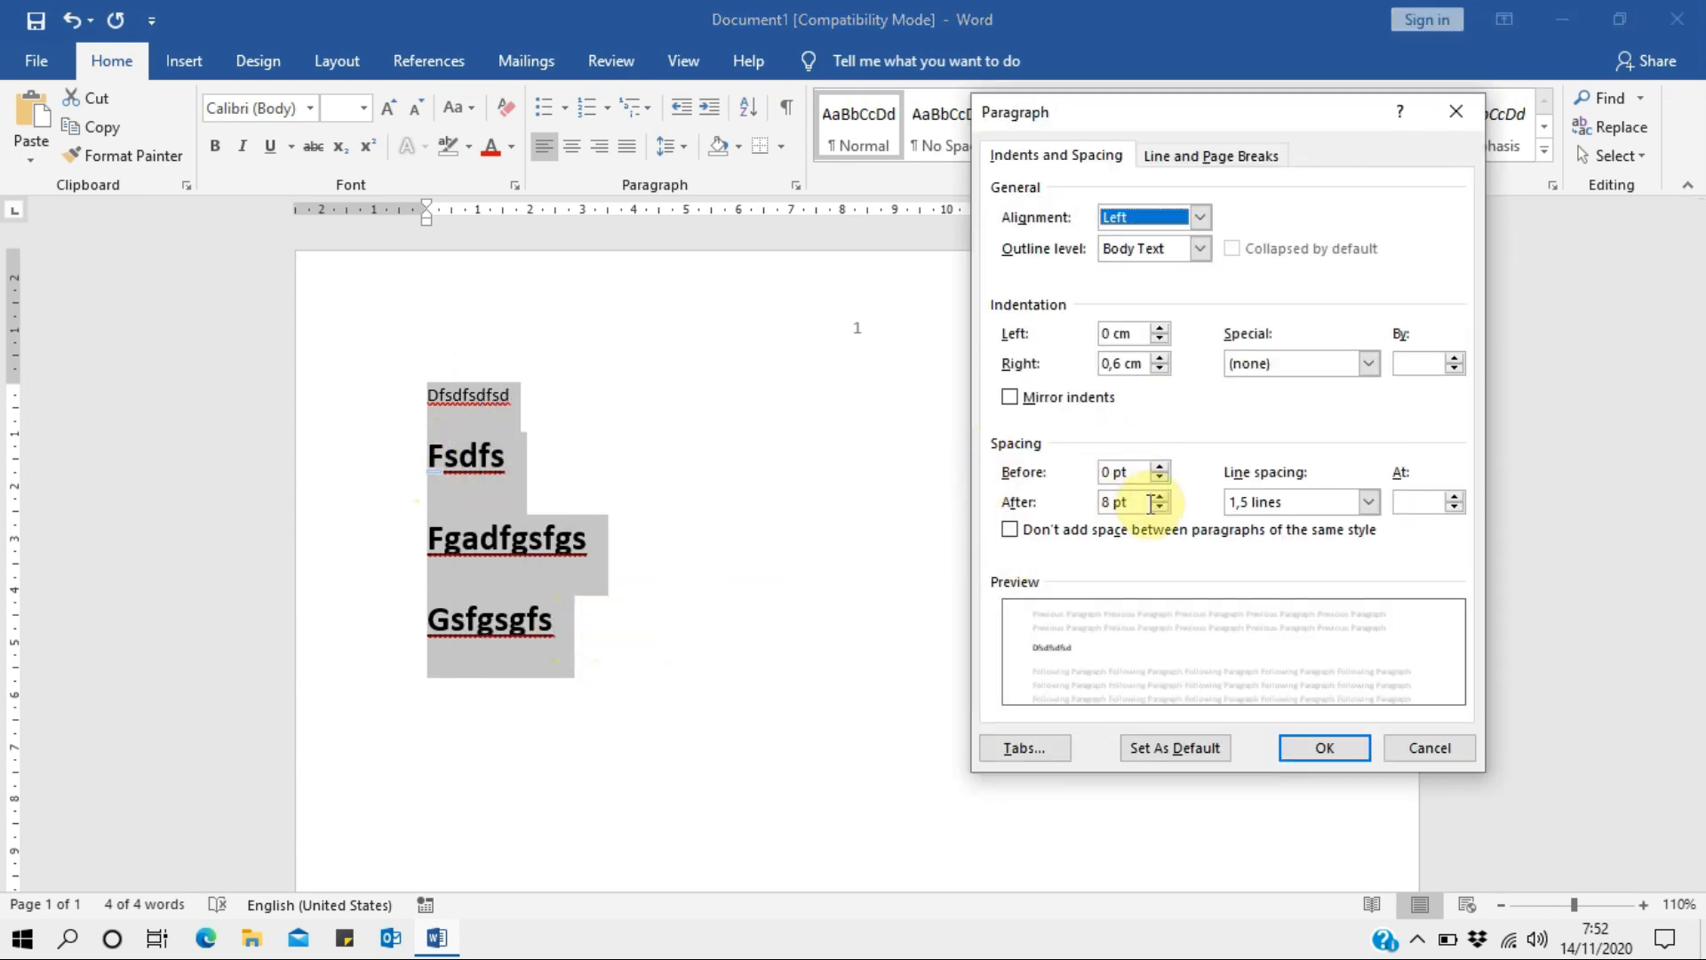
click(1159, 496)
click(1159, 508)
click(1159, 508)
click(1368, 501)
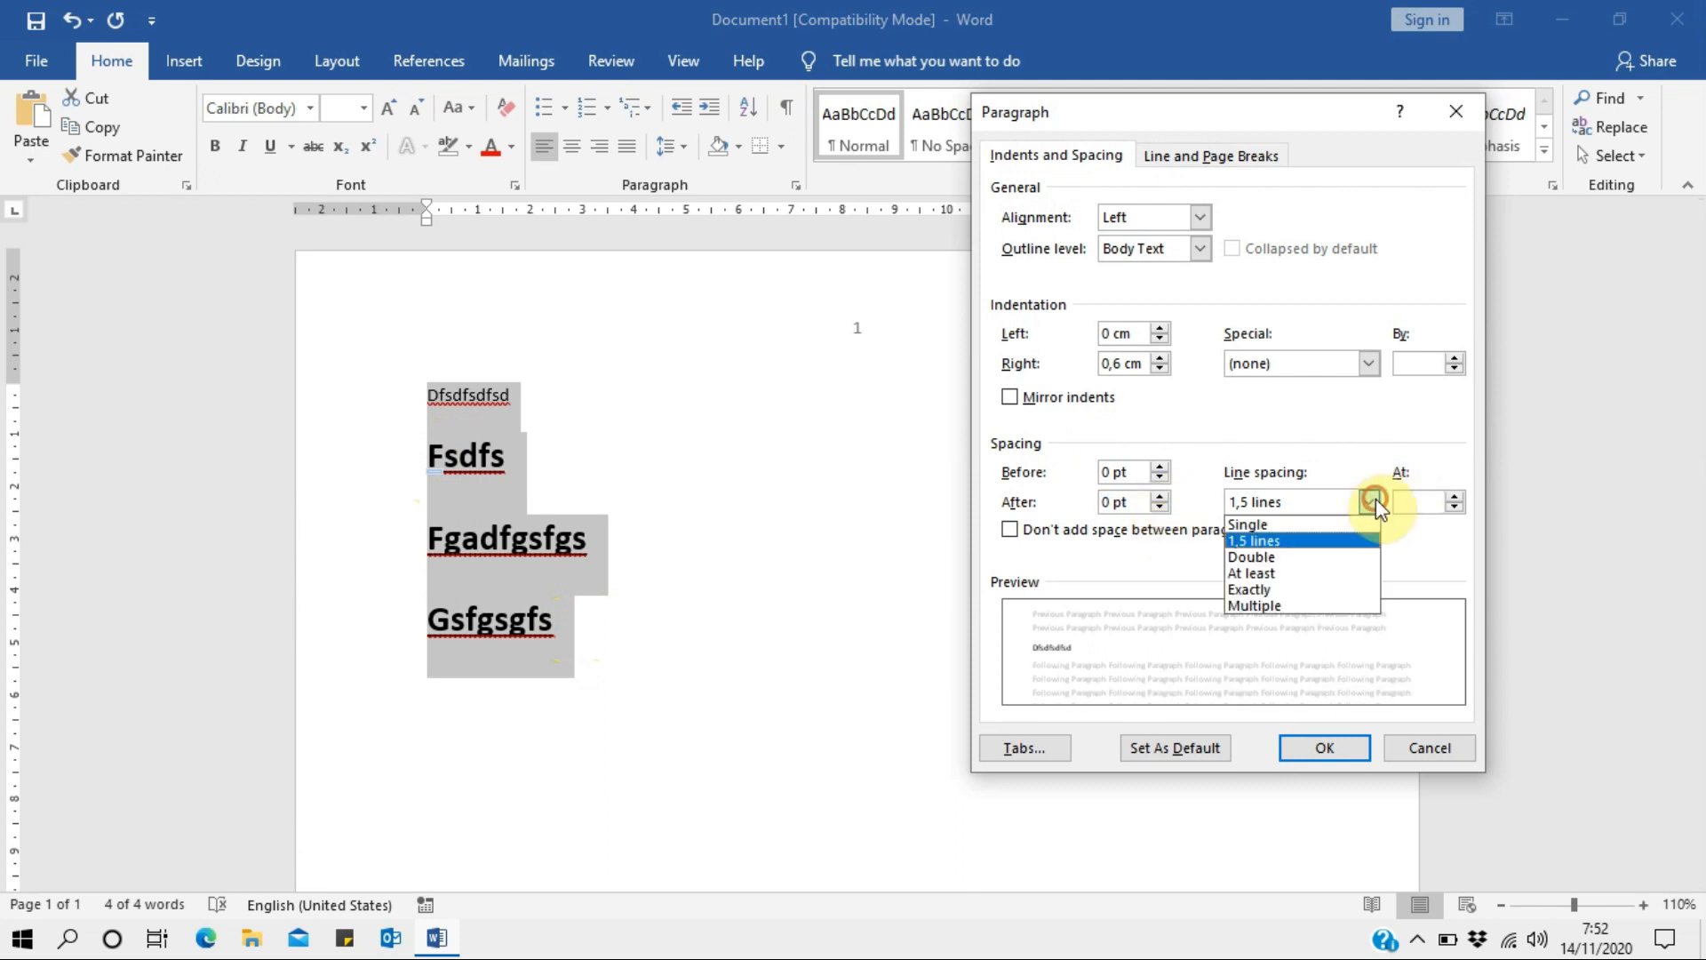
click(1278, 542)
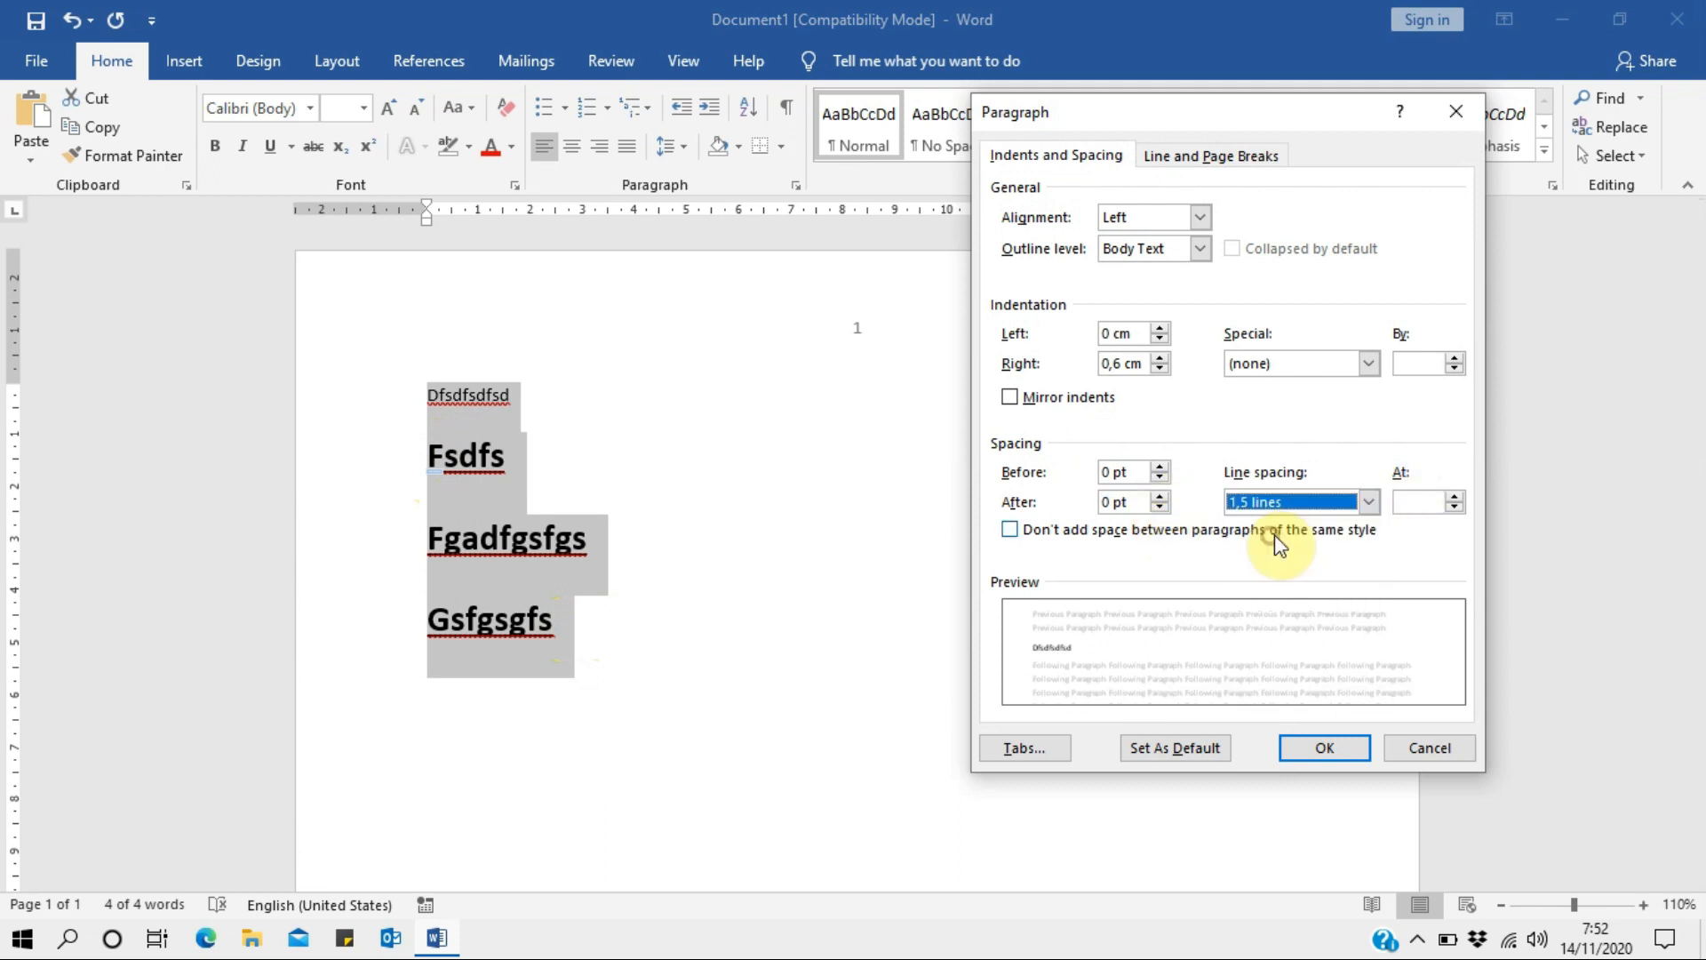
click(1334, 746)
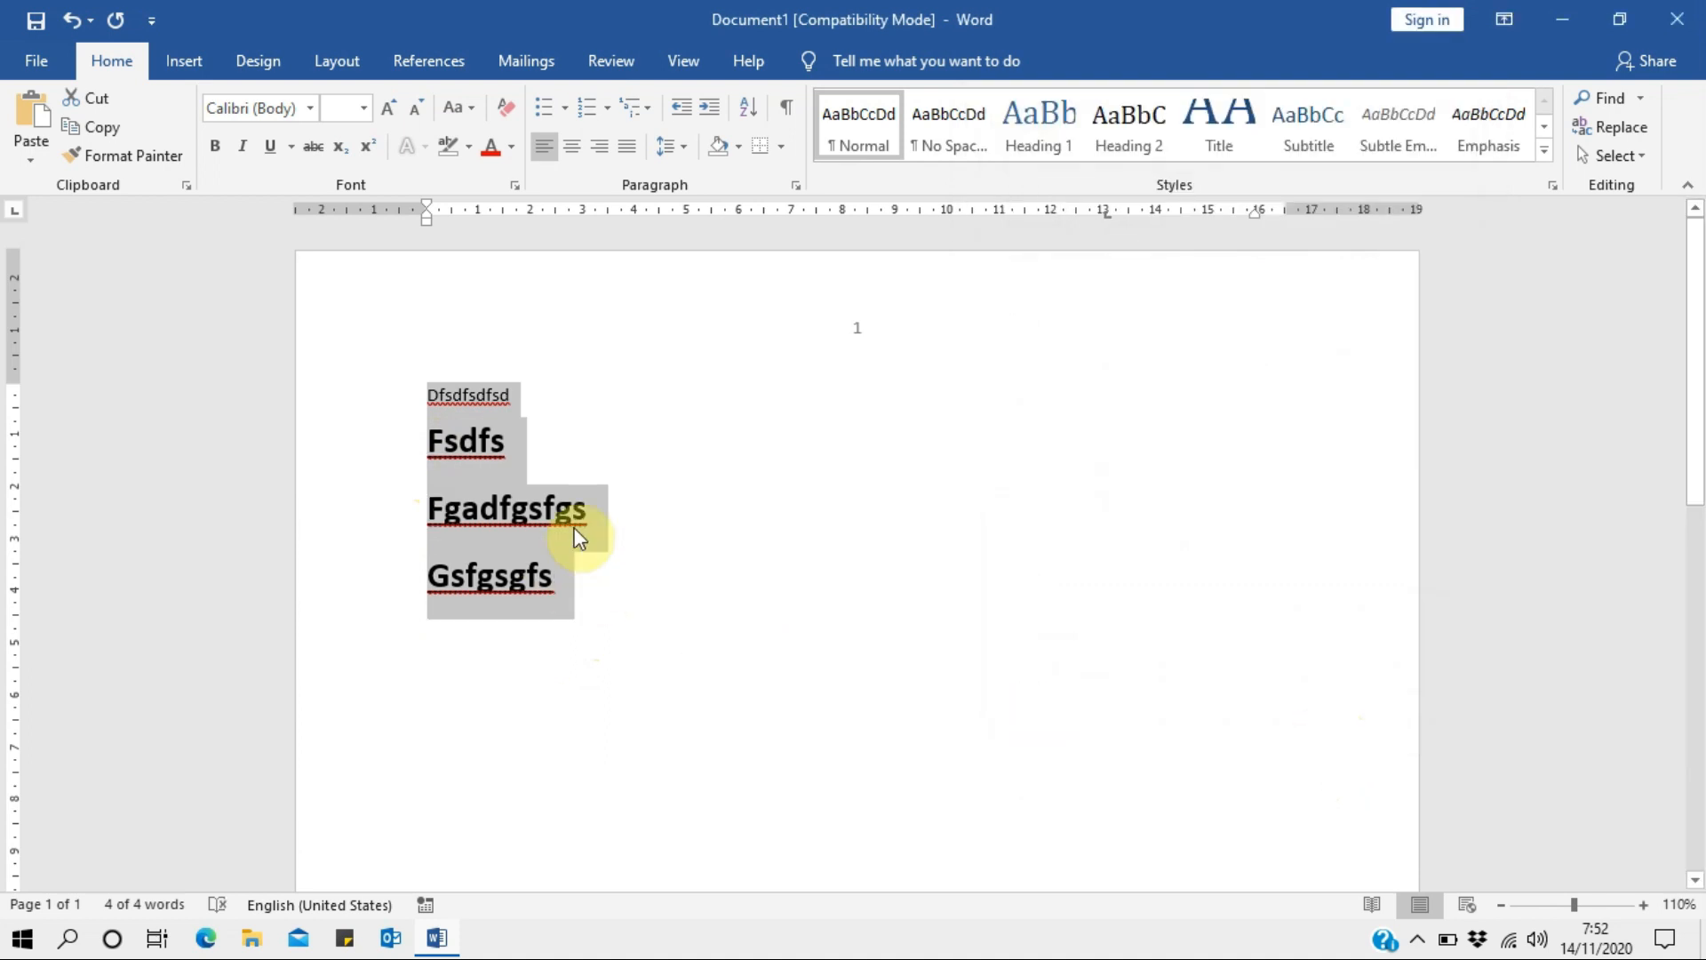
Apply single line spacing to all four text lines.
click(545, 509)
right_click(545, 509)
click(690, 552)
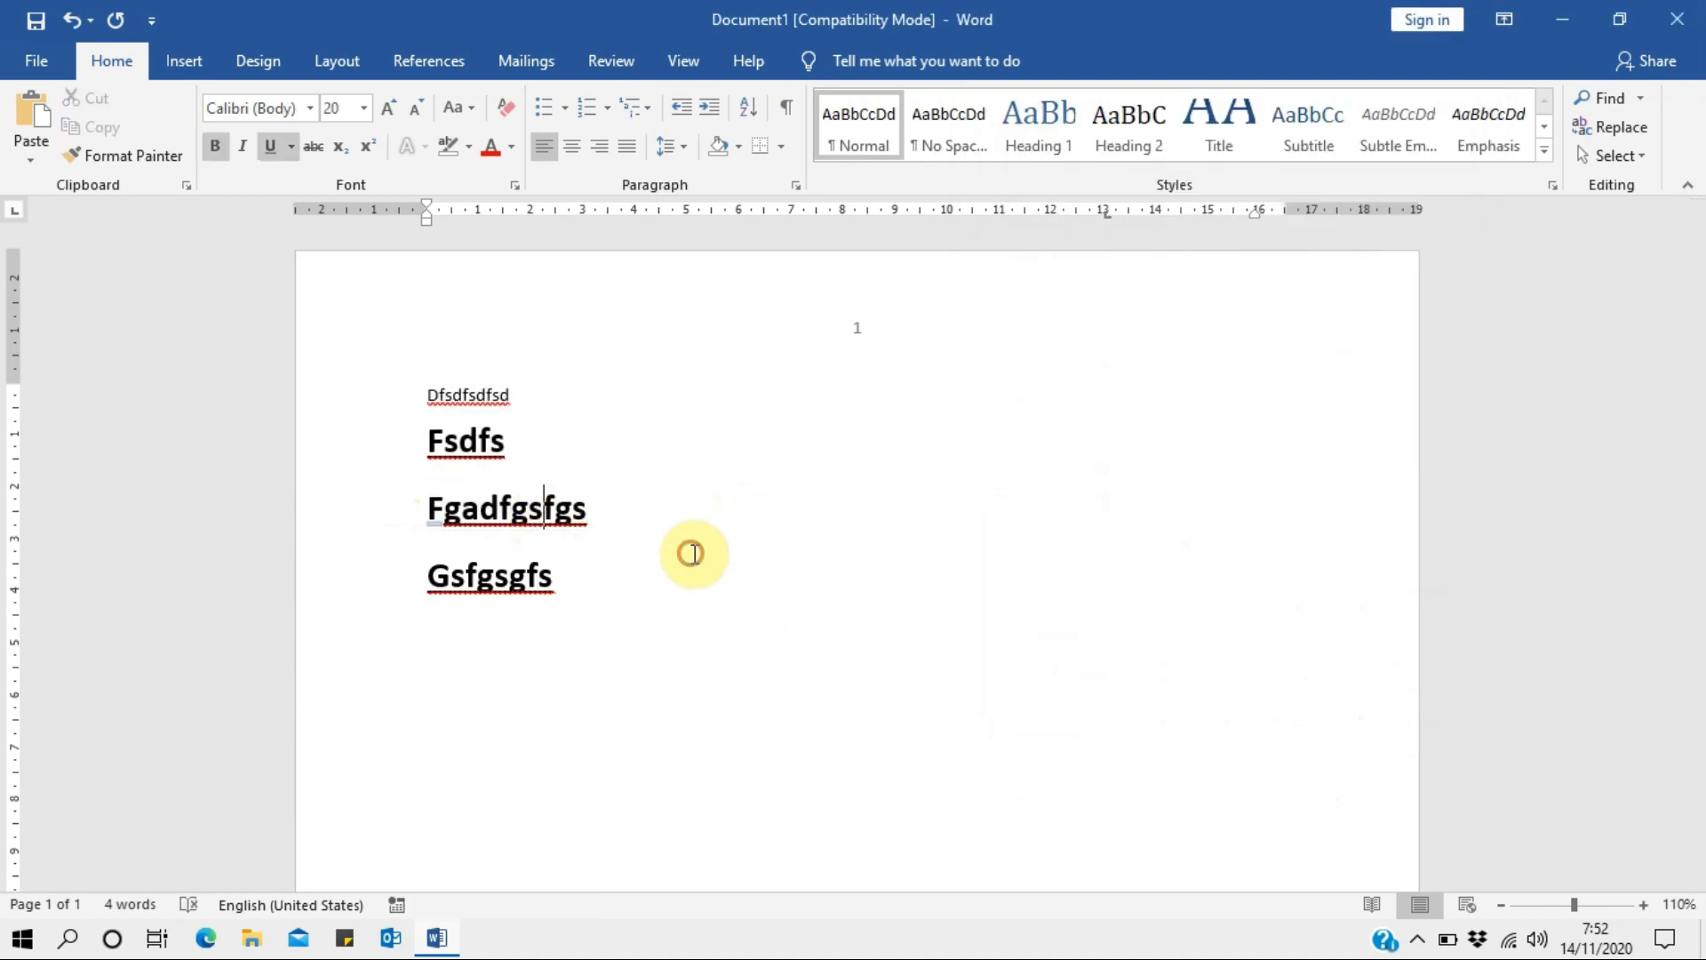
drag(575, 578, 419, 395)
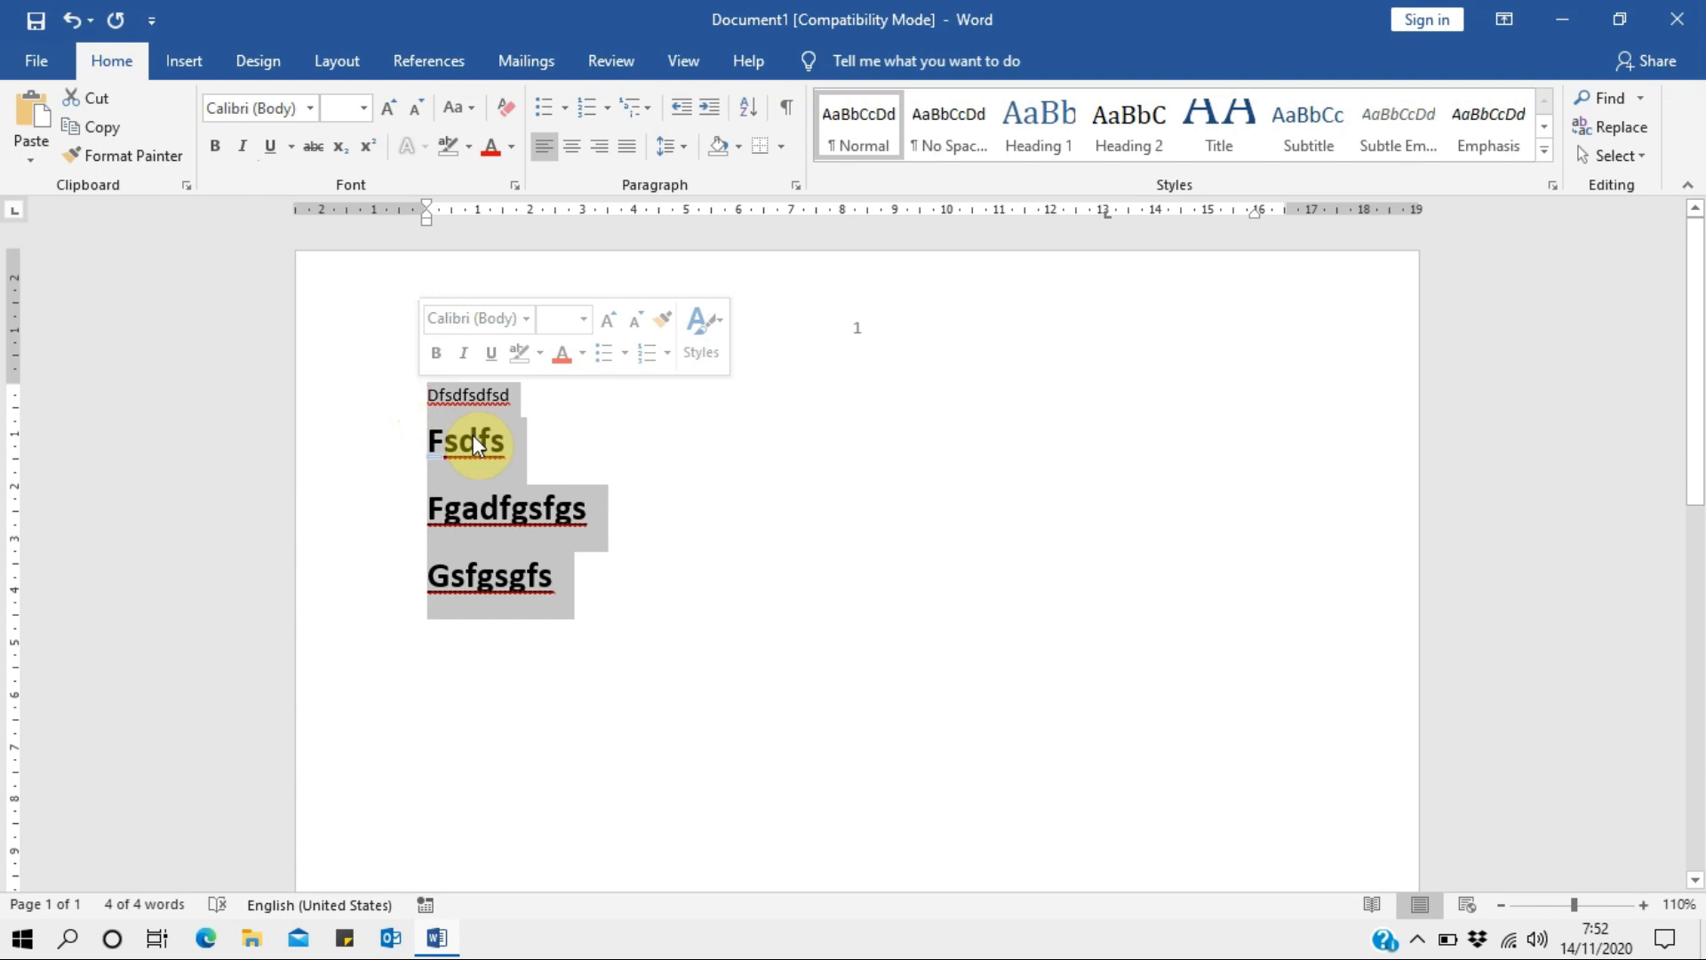
key(ctrl+1)
click(915, 489)
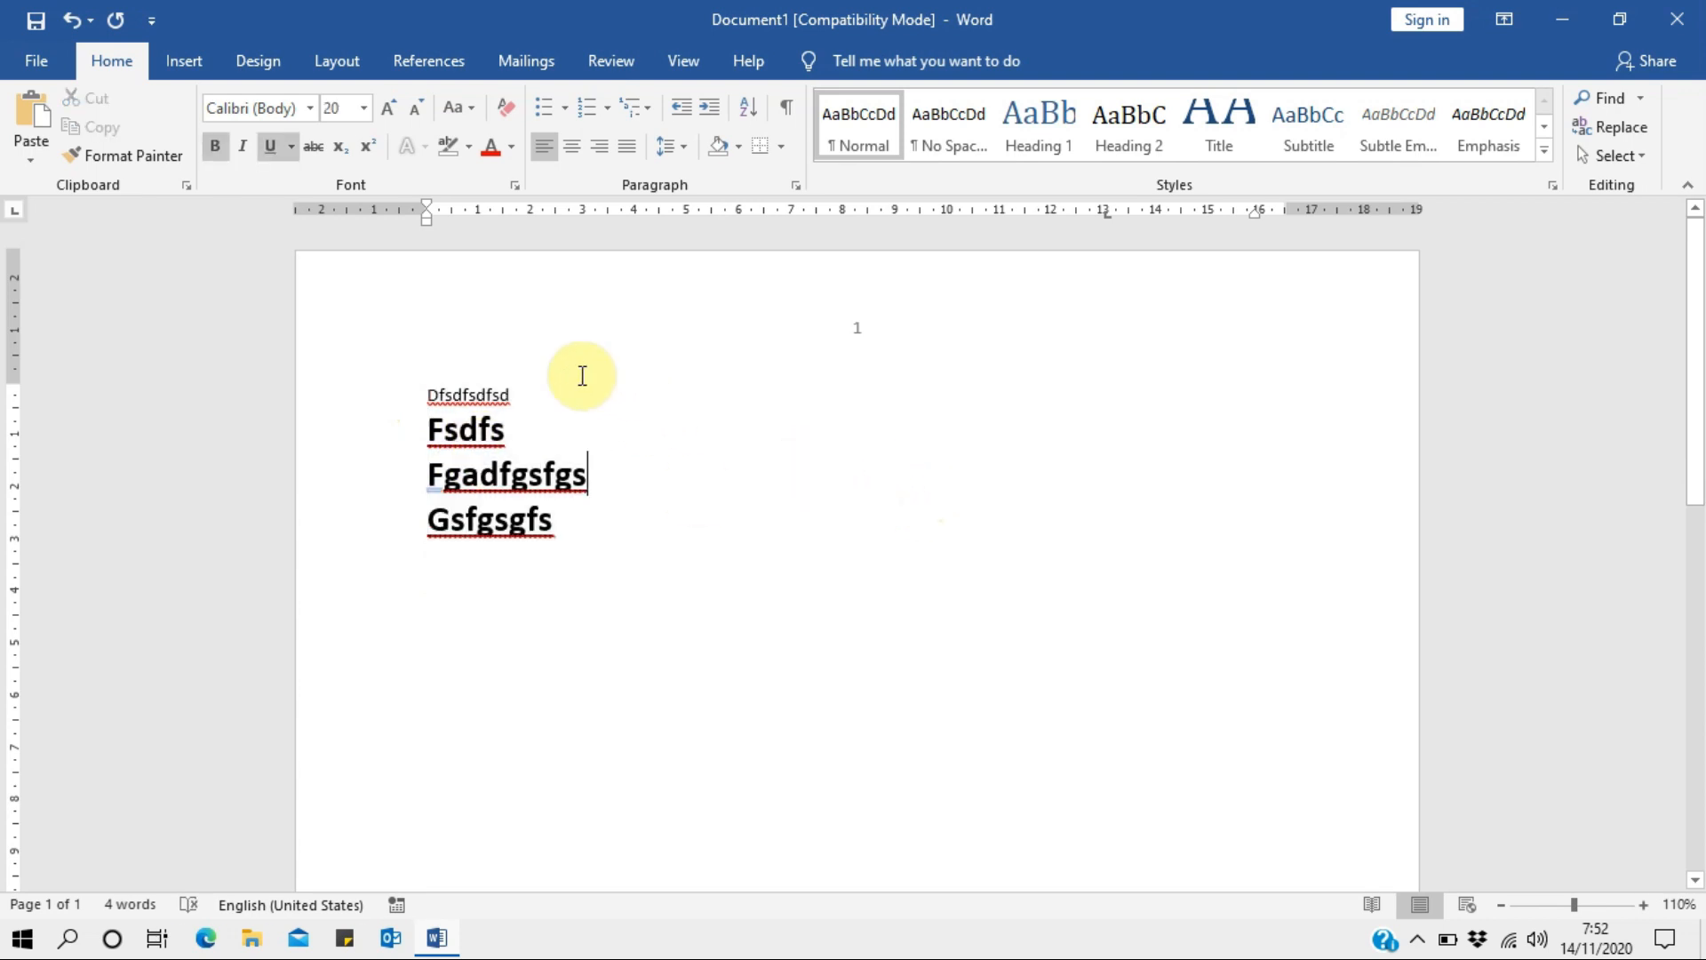
Delete all four text lines from the page.
click(184, 62)
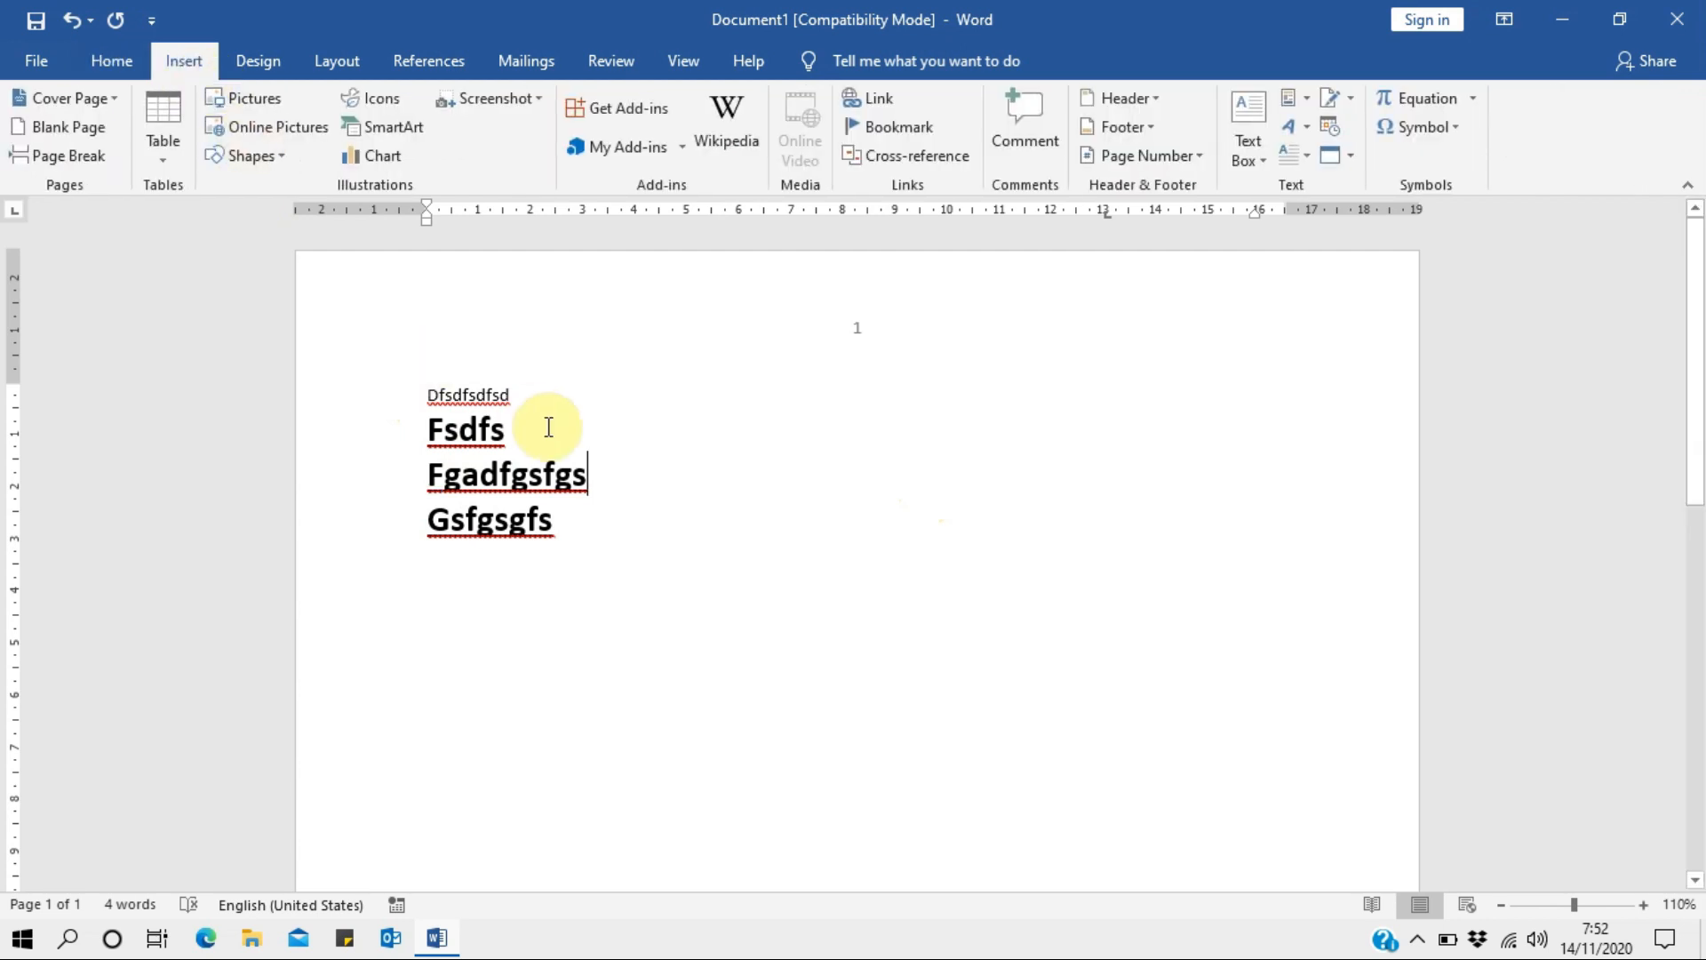
drag(591, 524, 399, 402)
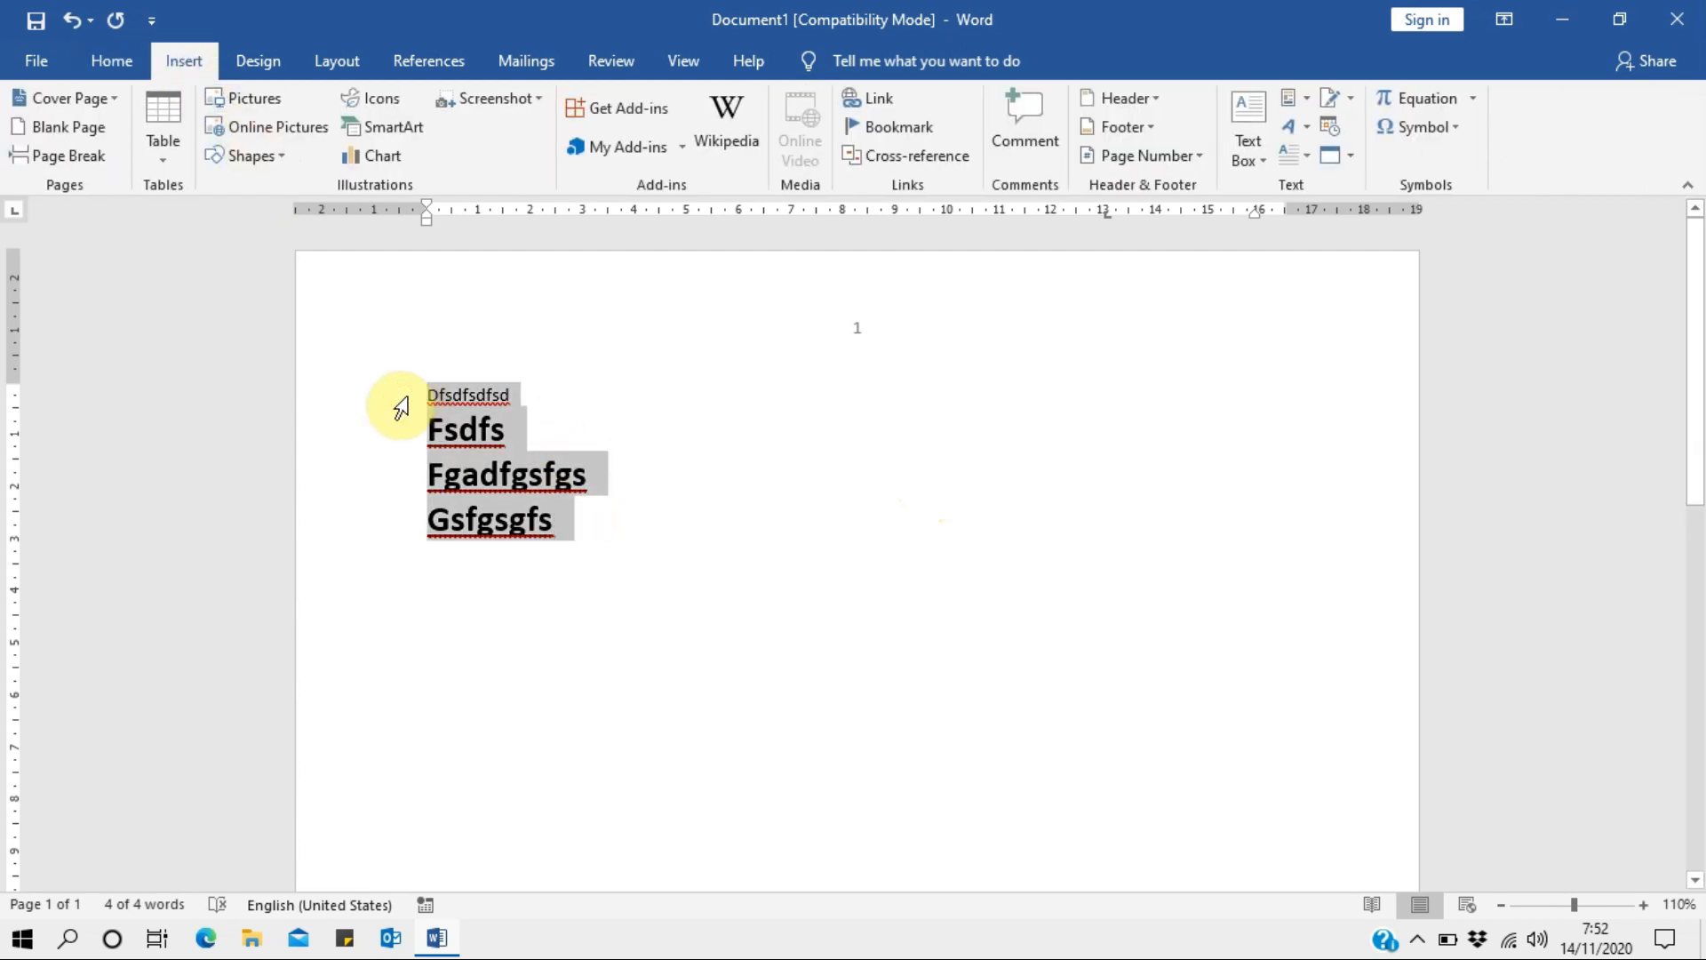
key(Delete)
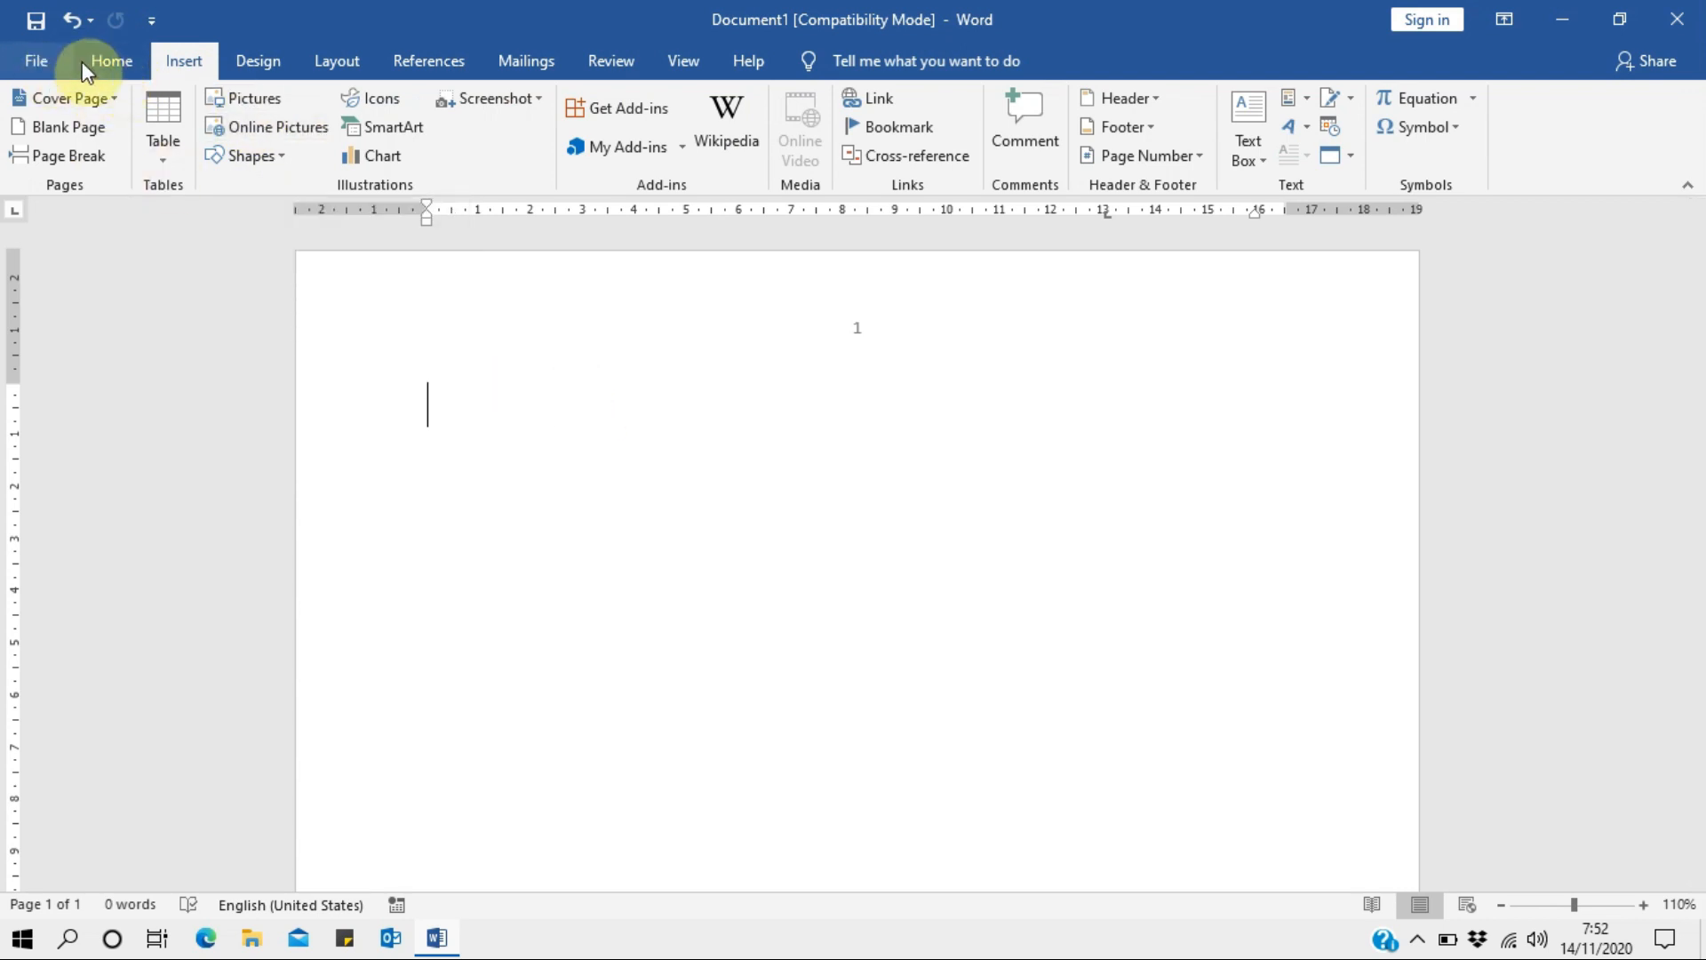
click(40, 60)
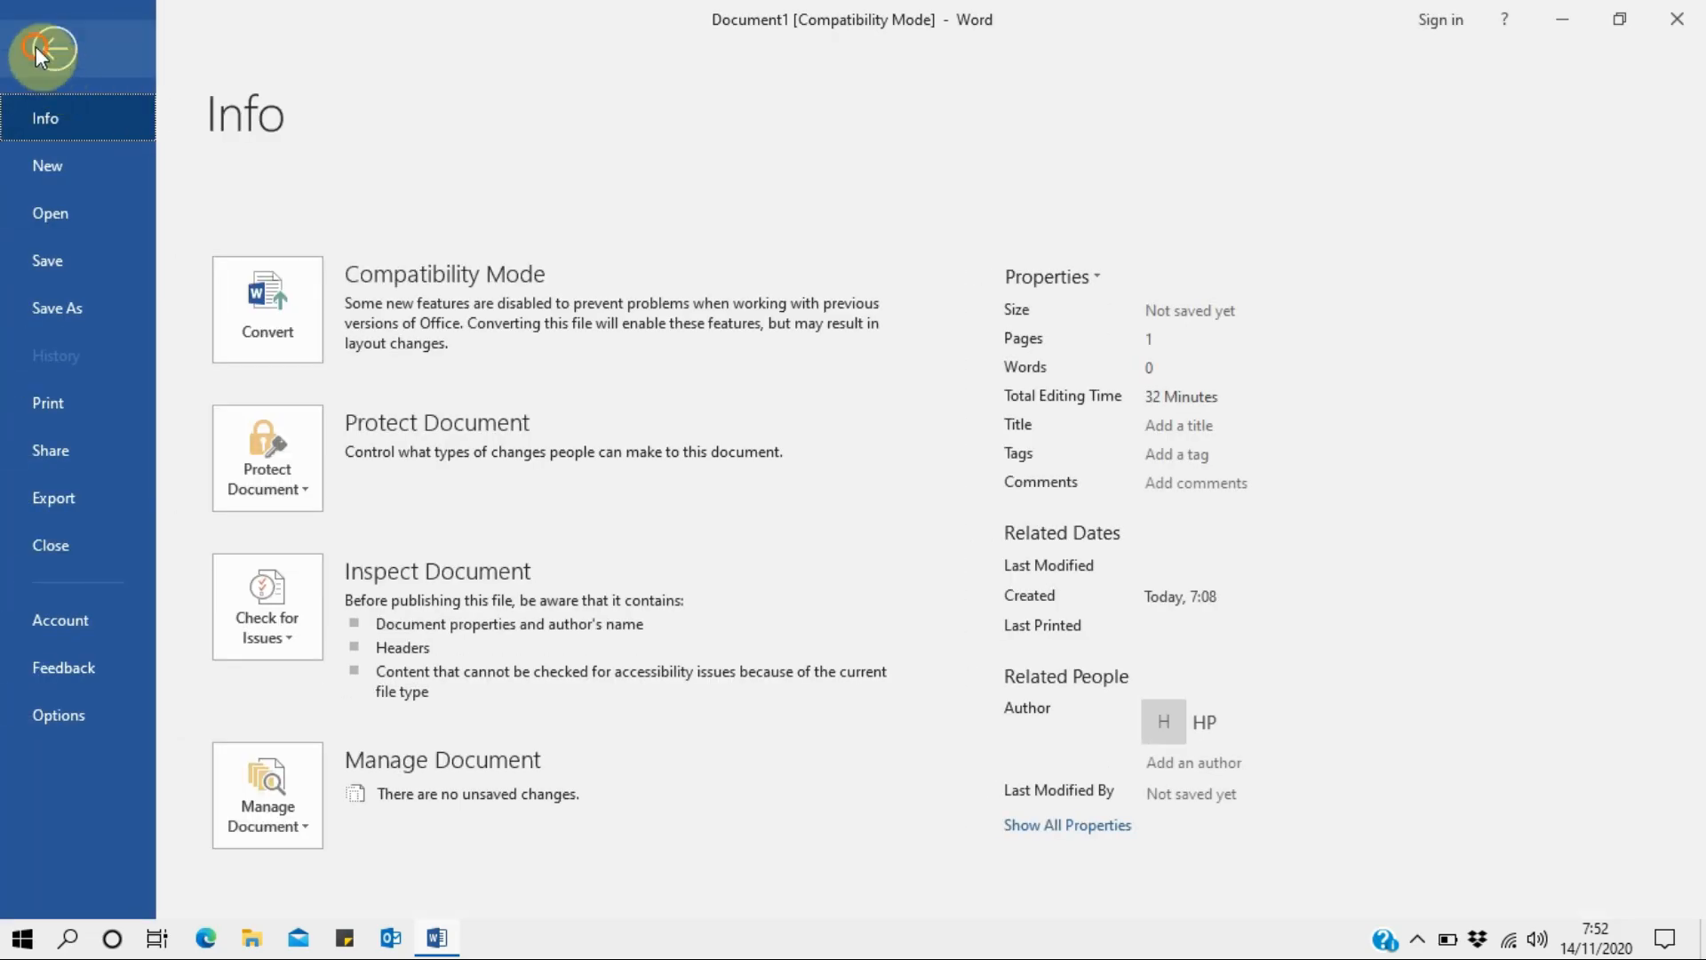
click(38, 46)
click(108, 64)
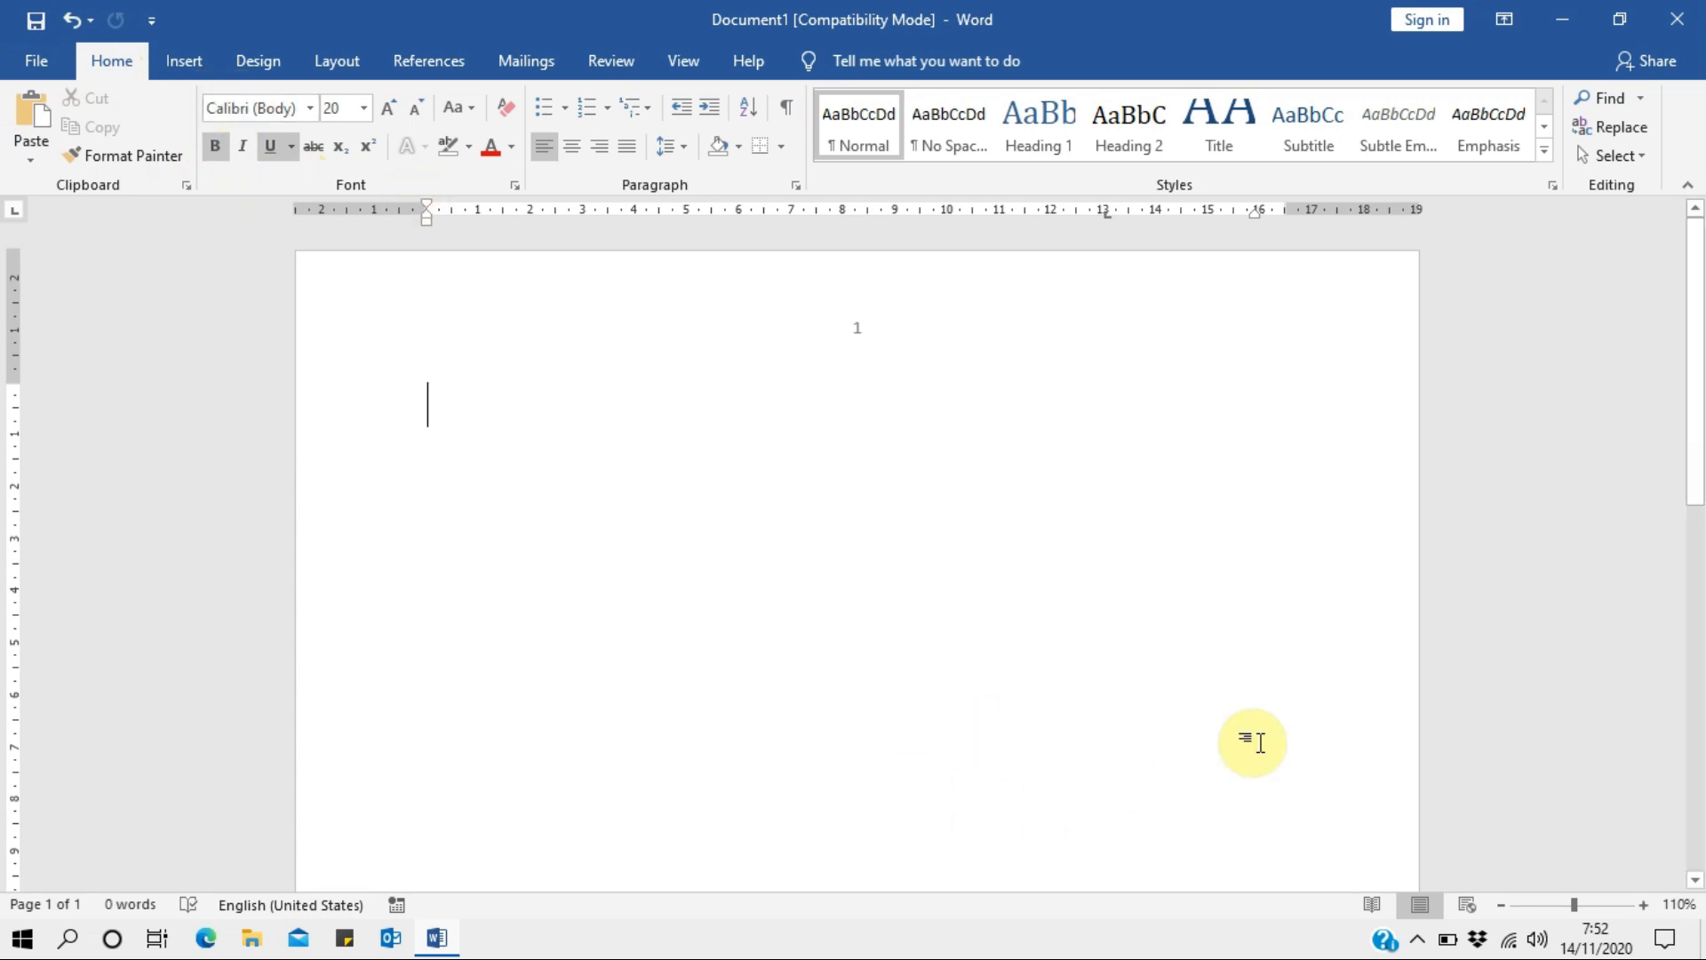
click(1418, 940)
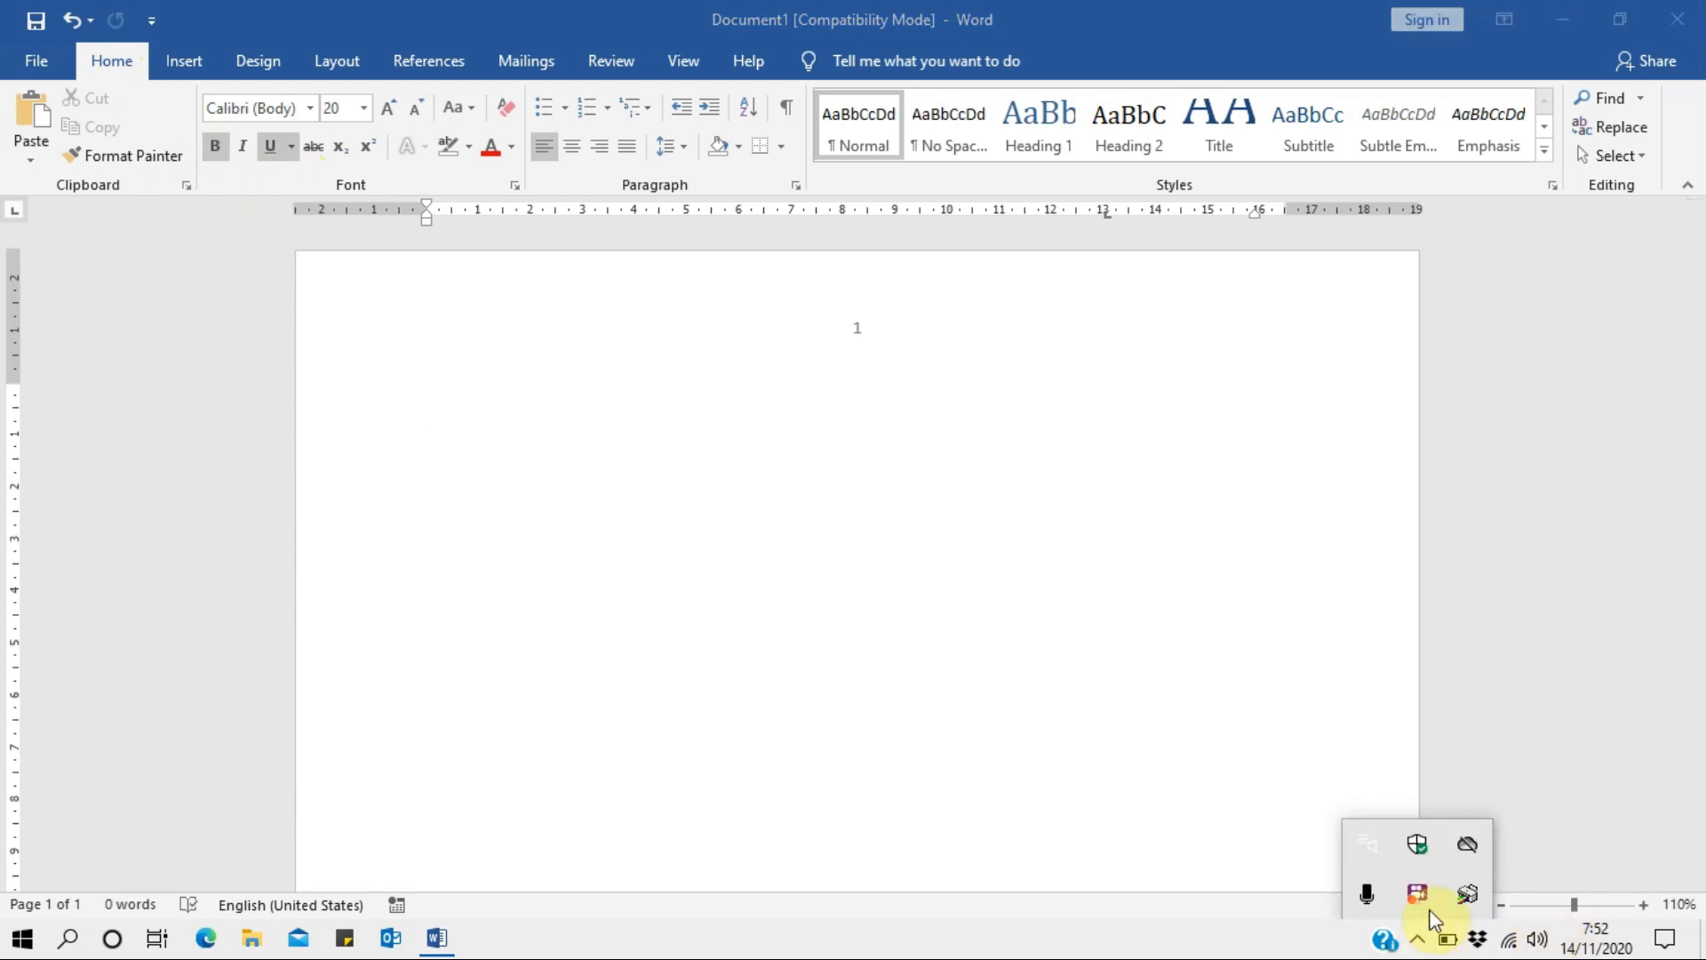
click(673, 473)
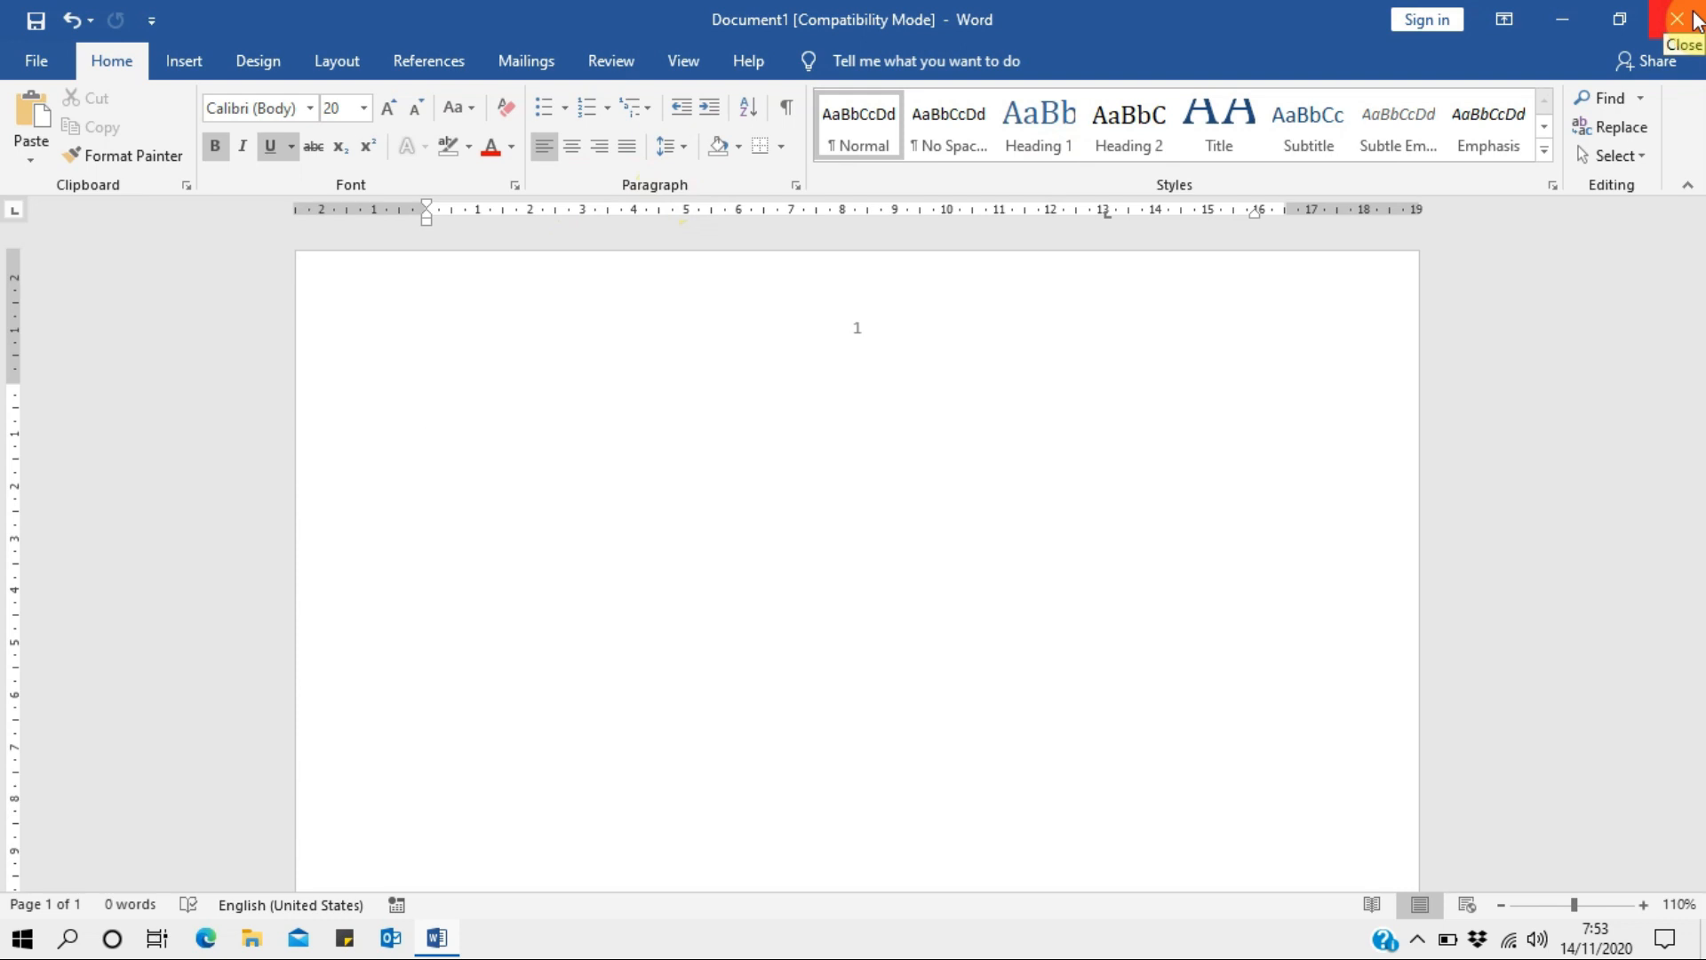
Close the document window.
click(1693, 19)
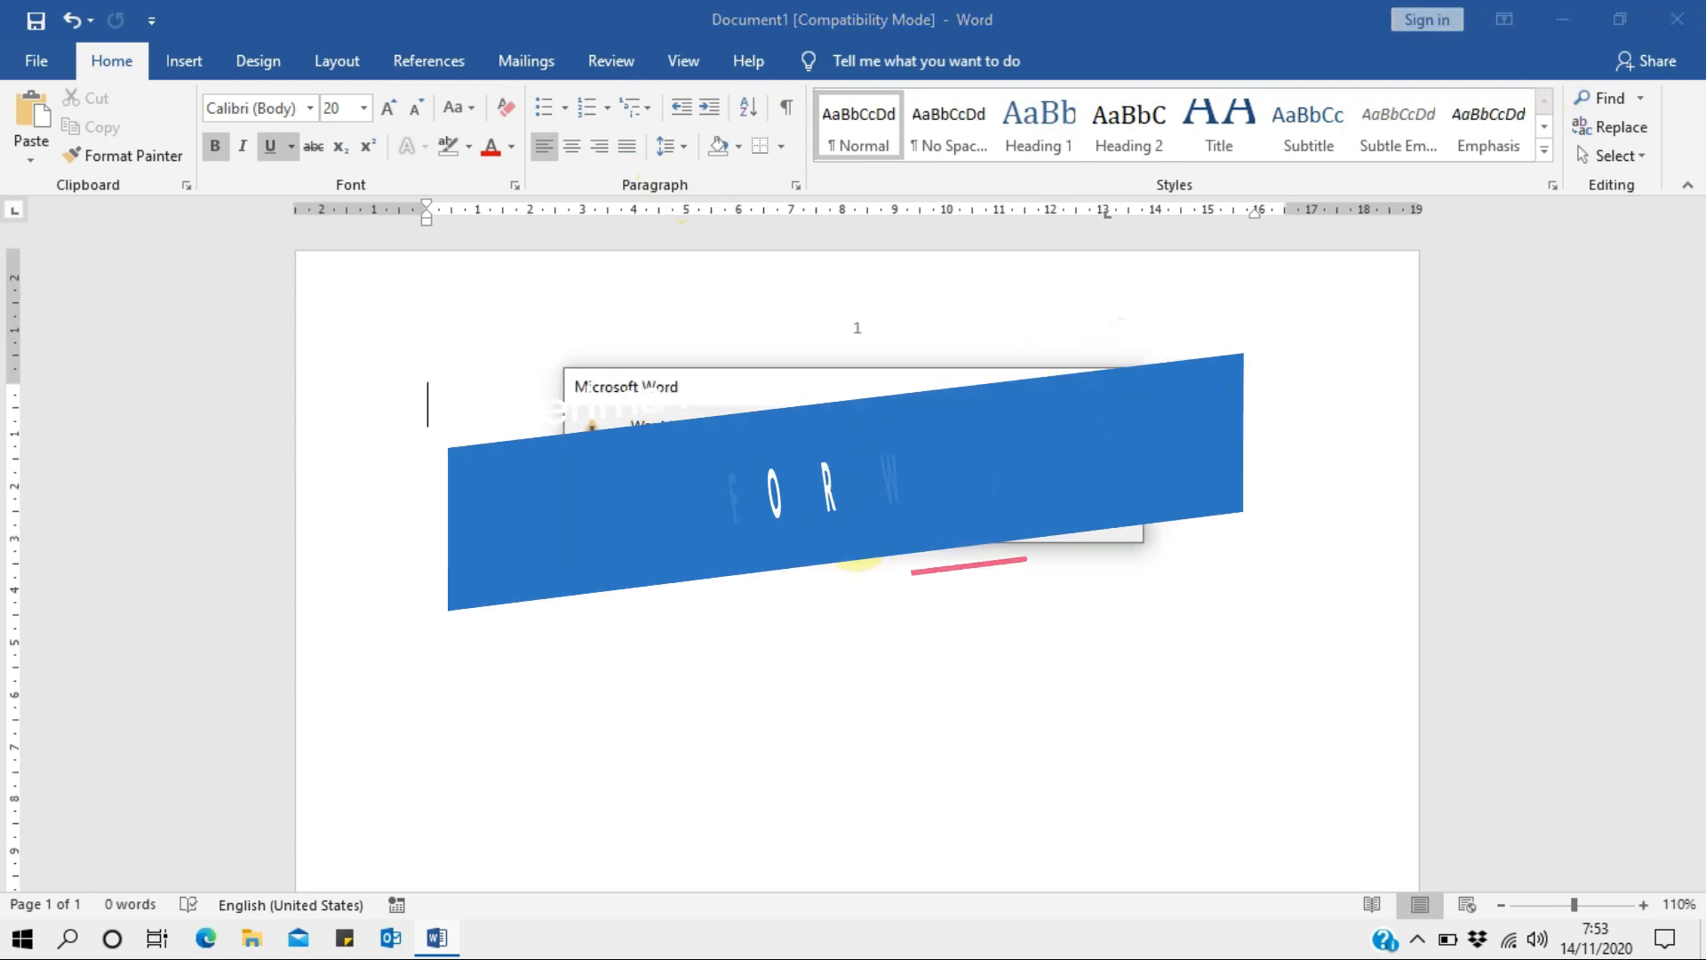